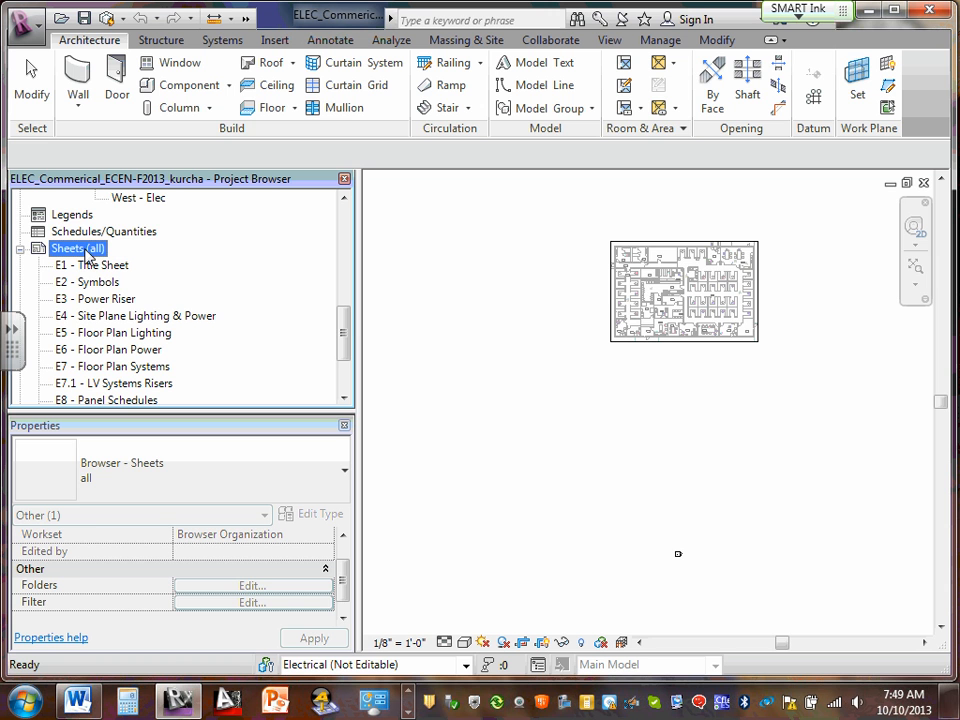
Open the E1 Title Sheet and E10 Details sheets and examine the title block's project information.
{"action": "scroll", "coordinate": [110, 262], "scroll_direction": "down", "scroll_amount": 2}
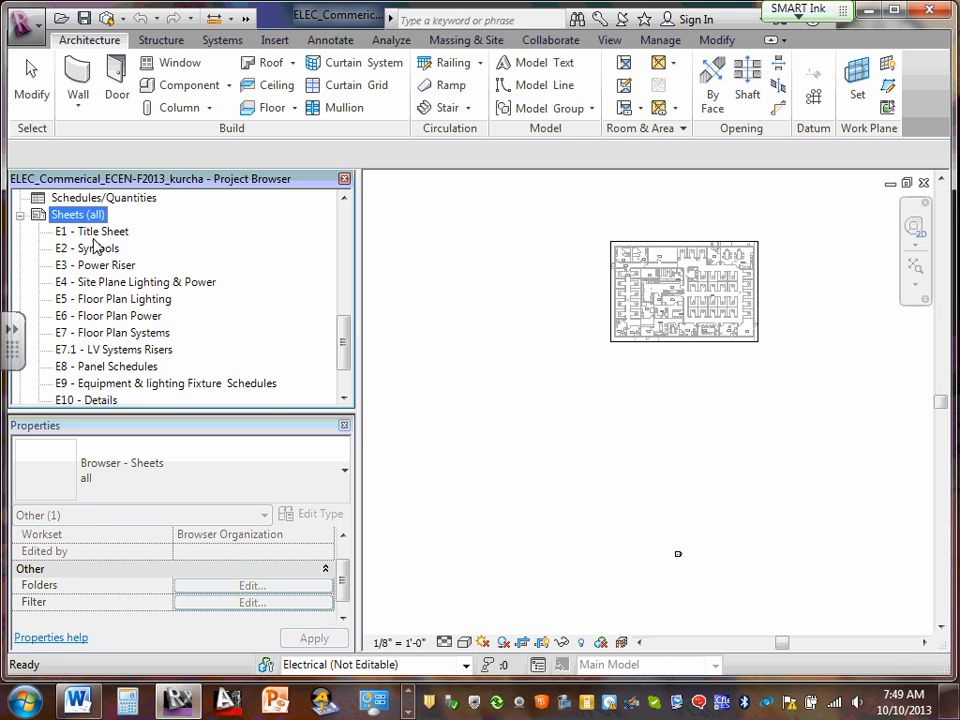
{"action": "double_click", "coordinate": [100, 232]}
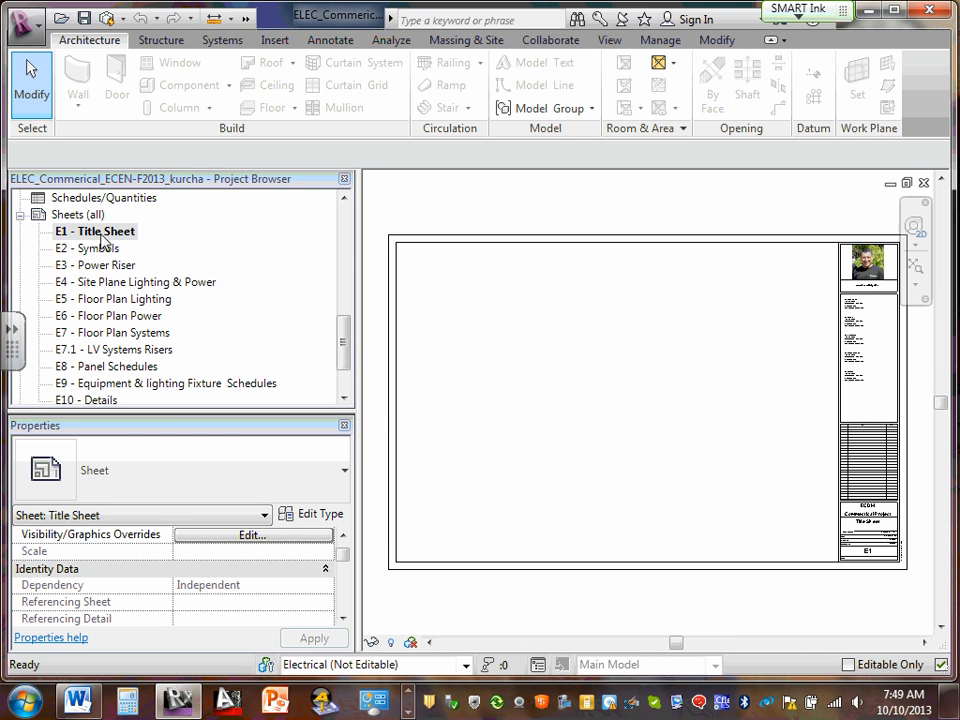
{"action": "double_click", "coordinate": [101, 400]}
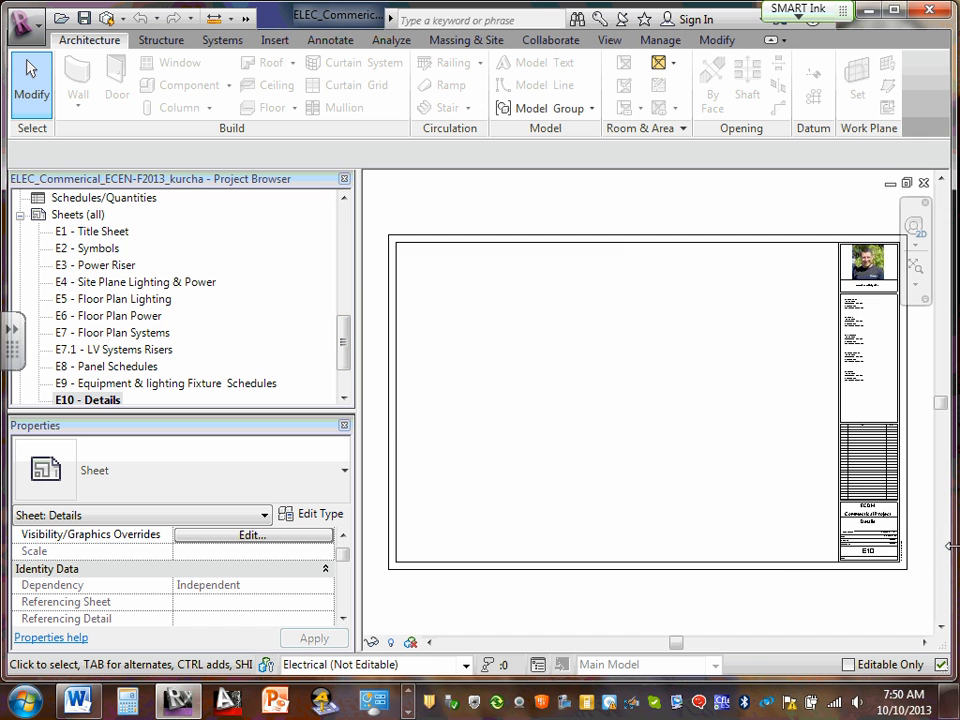
{"action": "scroll", "coordinate": [874, 544], "scroll_direction": "up", "scroll_amount": 4}
{"action": "scroll", "coordinate": [874, 544], "scroll_direction": "up", "scroll_amount": 5}
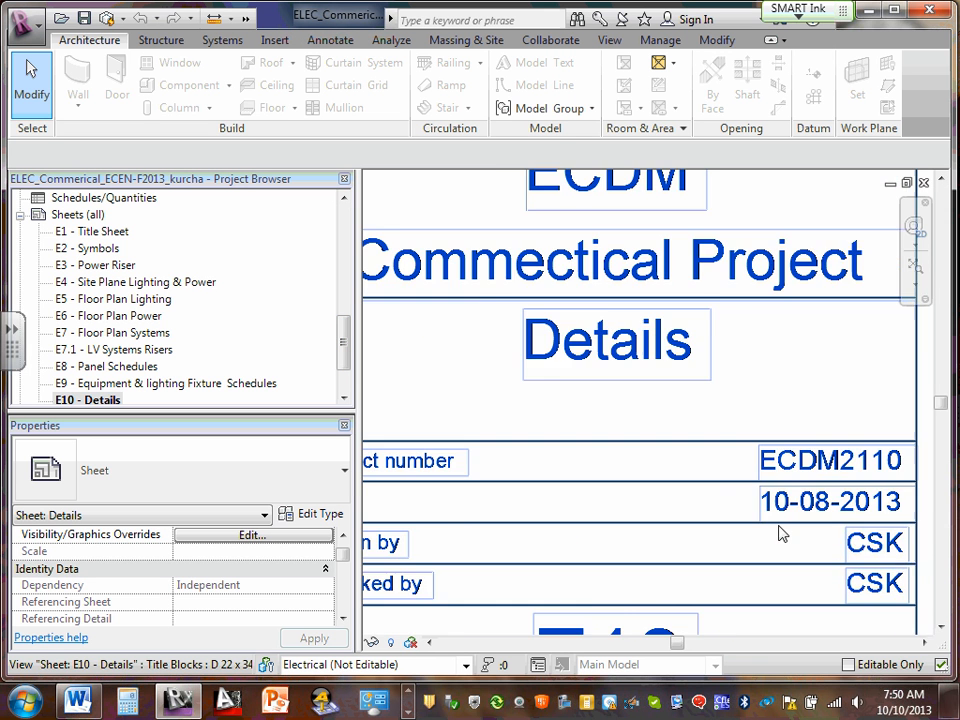
{"action": "scroll", "coordinate": [785, 530], "scroll_direction": "down", "scroll_amount": 4}
{"action": "scroll", "coordinate": [735, 580], "scroll_direction": "down", "scroll_amount": 5}
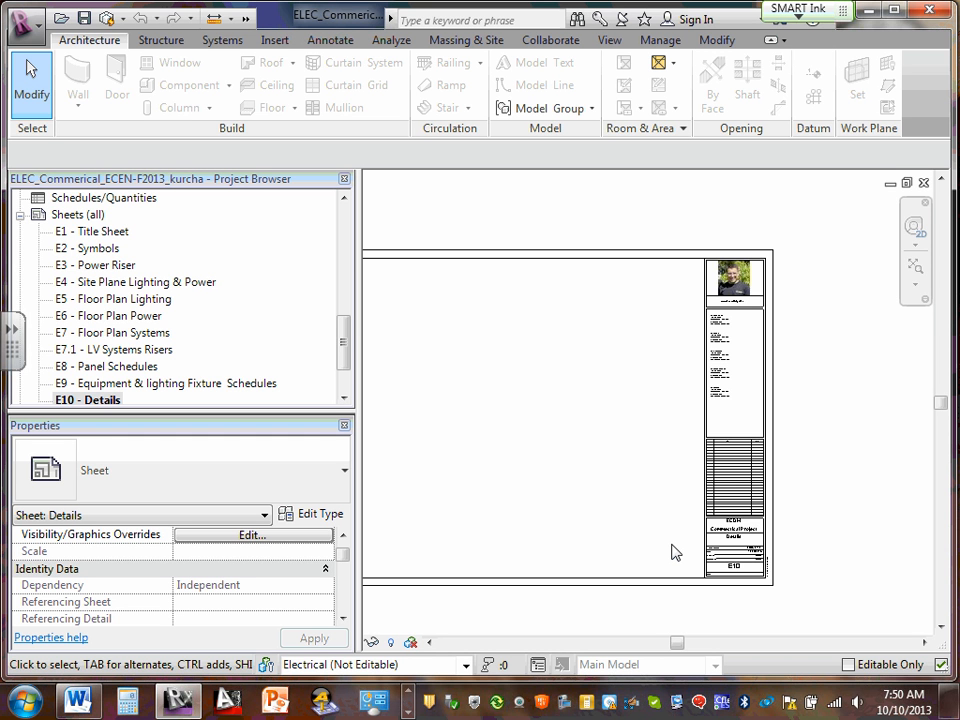
Open the Power floor plans in turn: Floor Plan Power (E6), Floor Plan Systems (E7) and Site Plan Lighting & Power (E4).
{"action": "left_click_drag", "start_coordinate": [343, 360], "coordinate": [345, 229]}
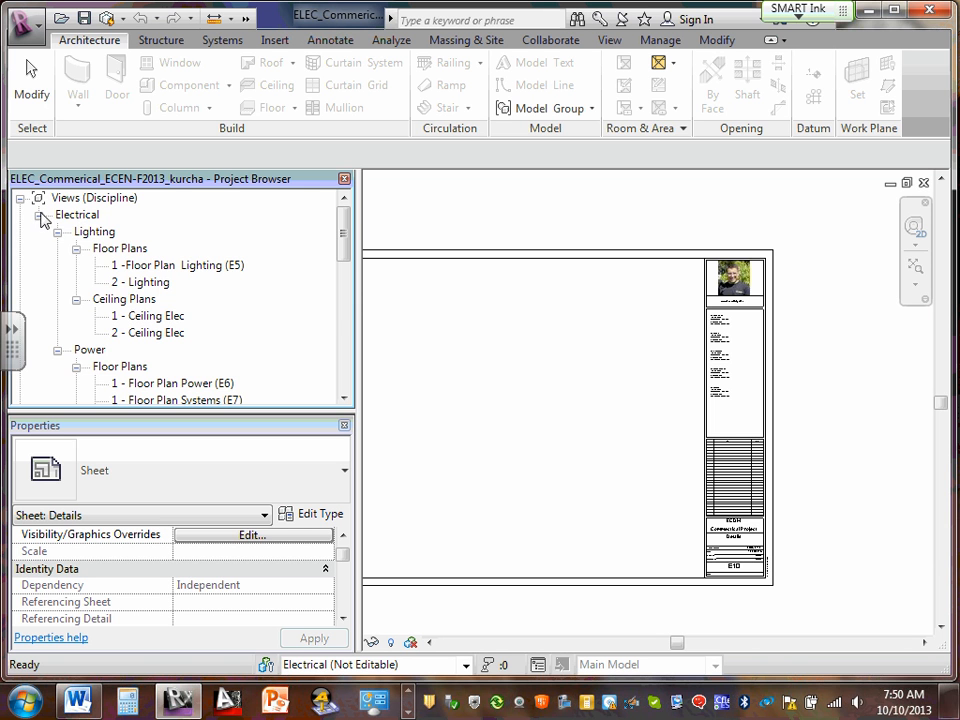
{"action": "left_click", "coordinate": [38, 215]}
{"action": "left_click", "coordinate": [38, 215]}
{"action": "left_click", "coordinate": [57, 231]}
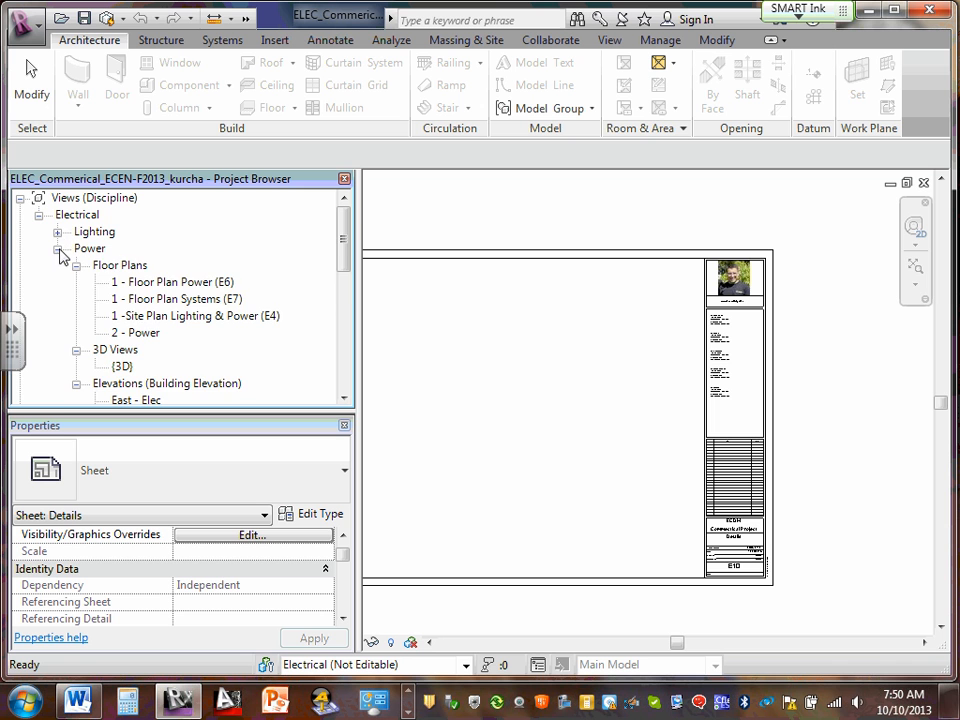
{"action": "left_click", "coordinate": [57, 249]}
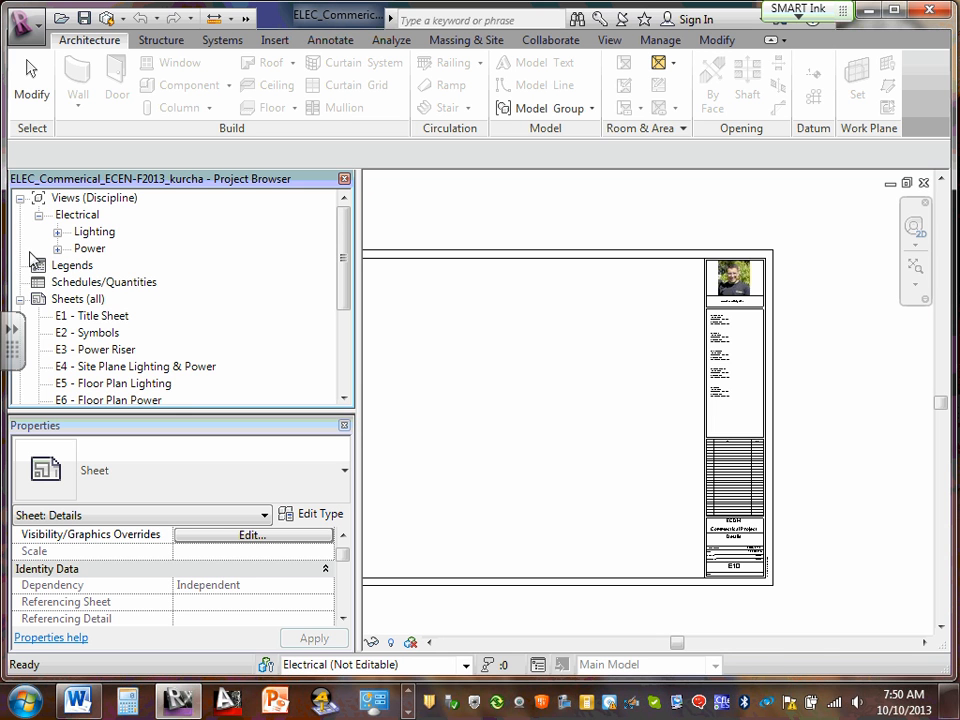
{"action": "left_click", "coordinate": [57, 250]}
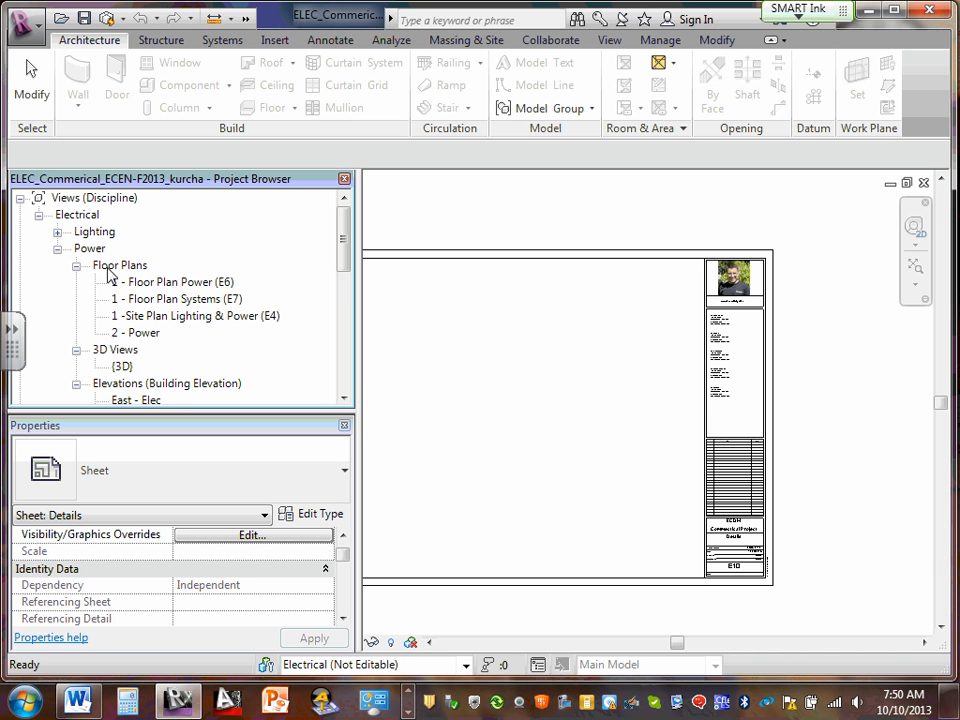
{"action": "left_click_drag", "start_coordinate": [343, 241], "coordinate": [347, 246]}
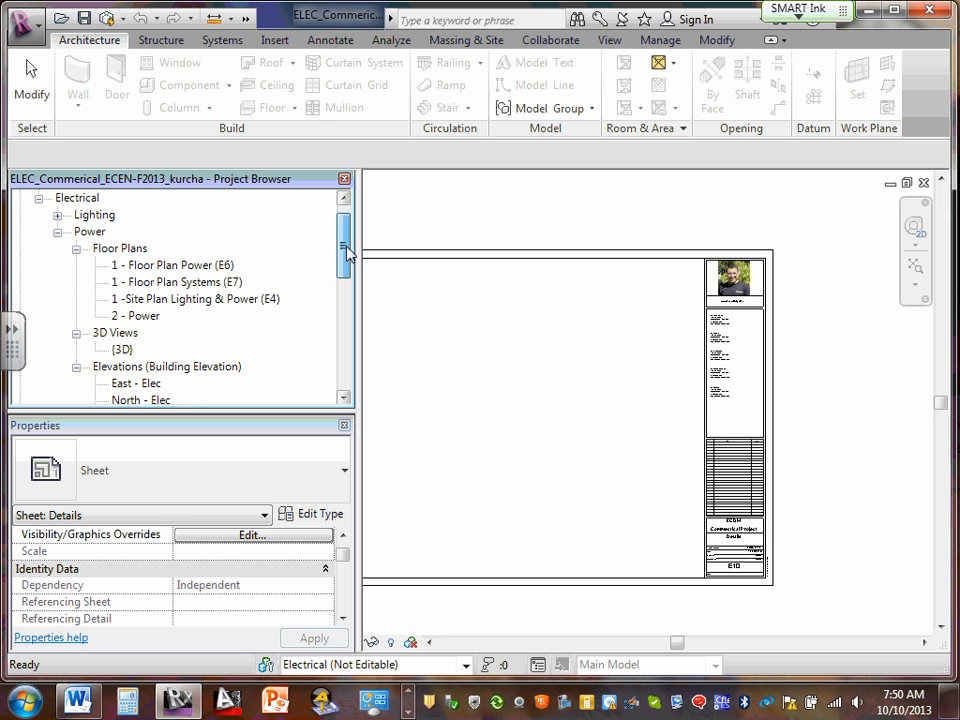
{"action": "double_click", "coordinate": [166, 266]}
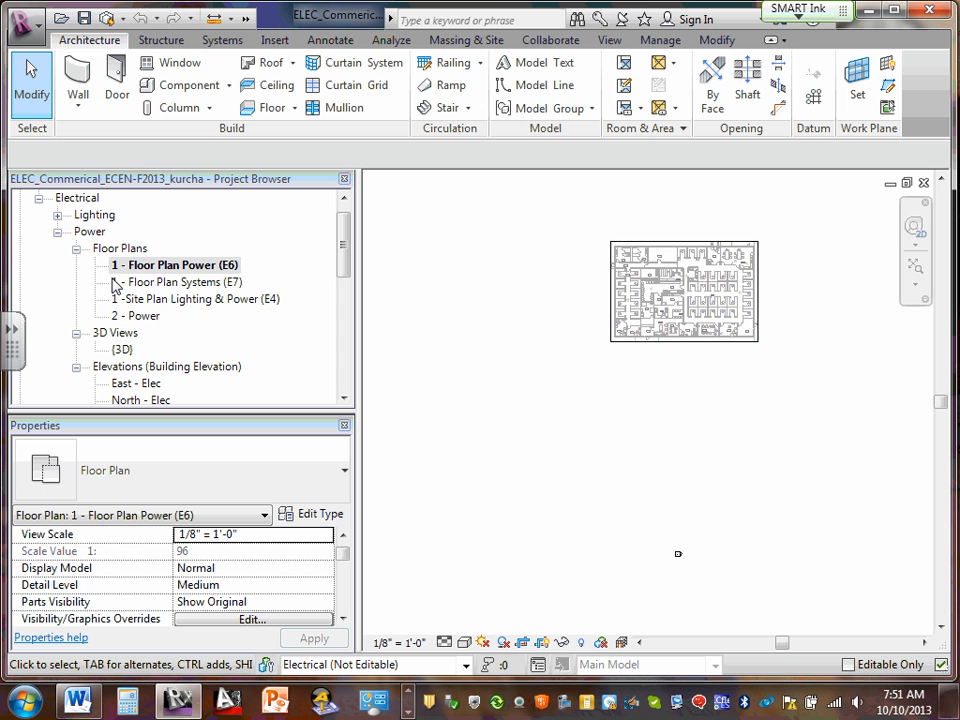
{"action": "double_click", "coordinate": [186, 285]}
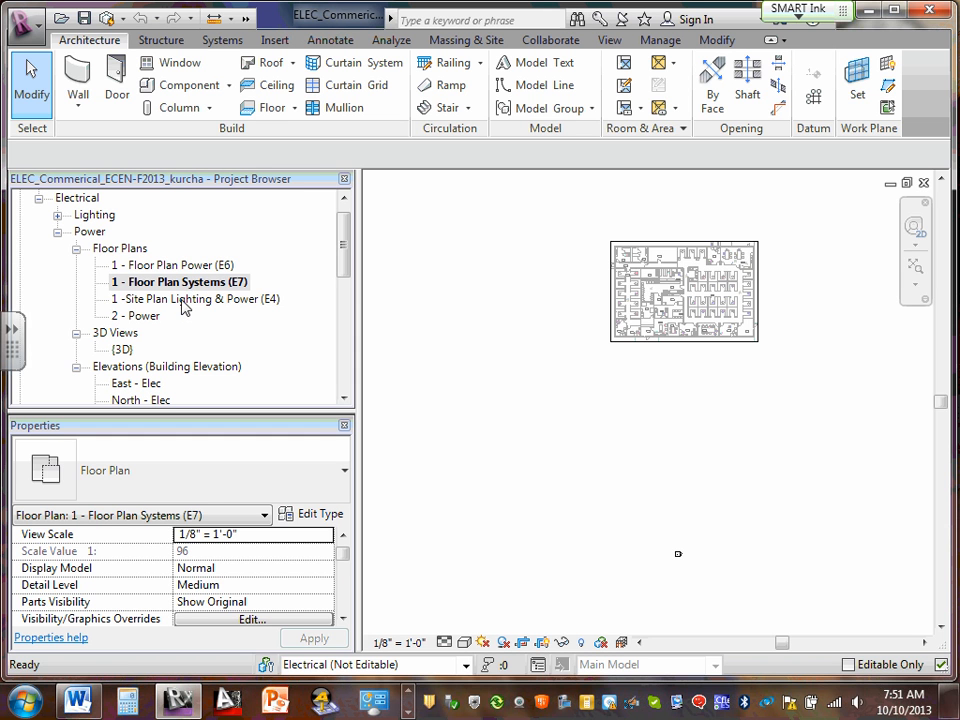
{"action": "double_click", "coordinate": [186, 302]}
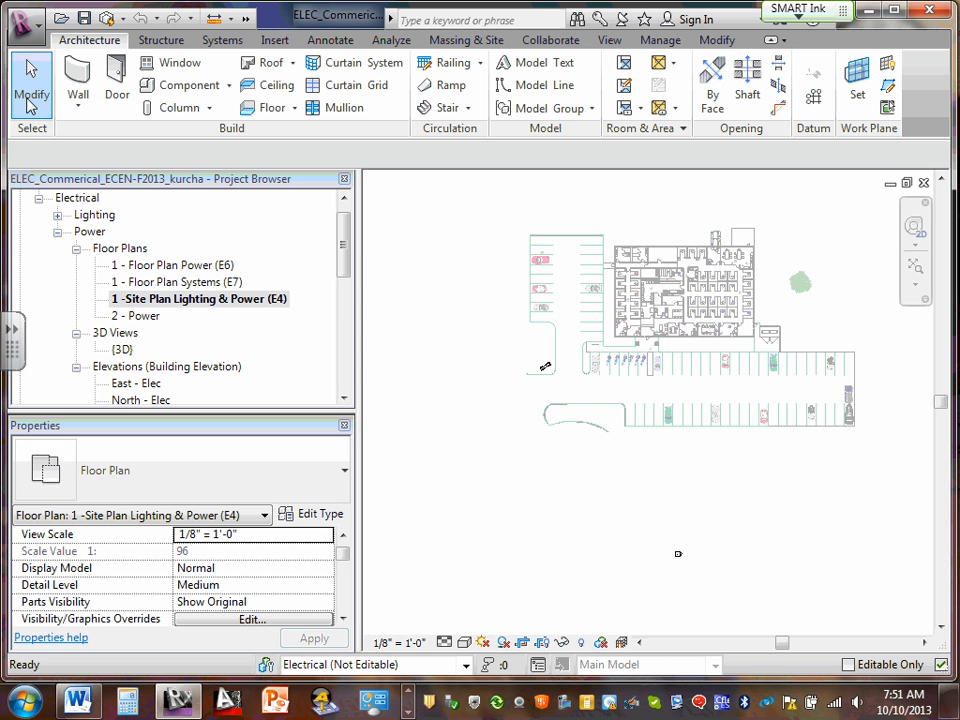
Collapse the Power views, then open the Lighting views 1 - Floor Plan Lighting (E5) and 1 - Ceiling Elec.
{"action": "left_click", "coordinate": [57, 231]}
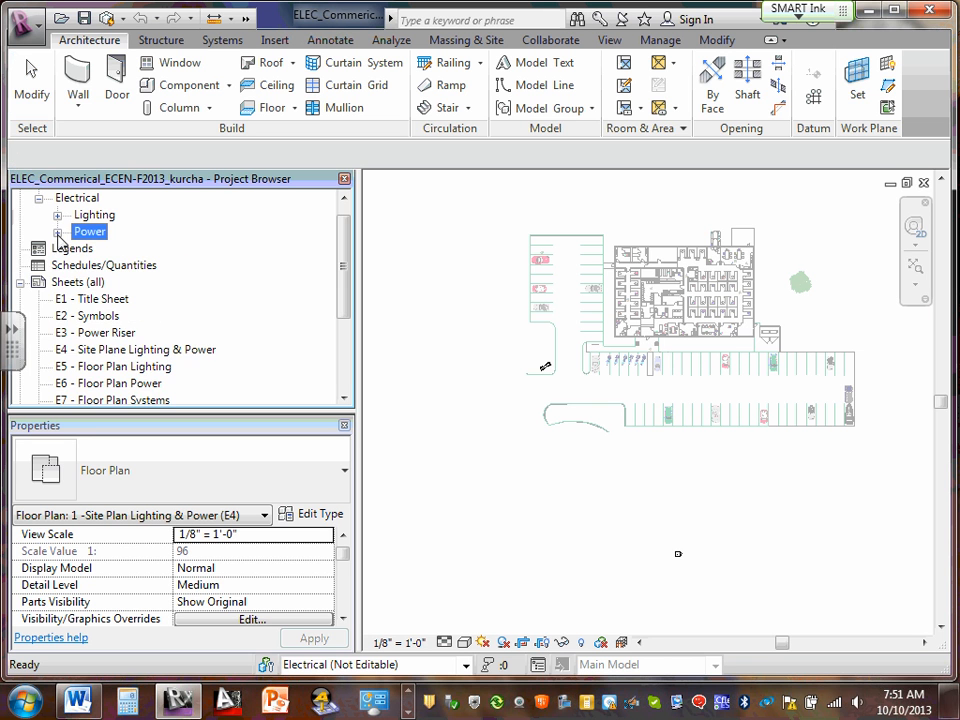
{"action": "left_click", "coordinate": [57, 215]}
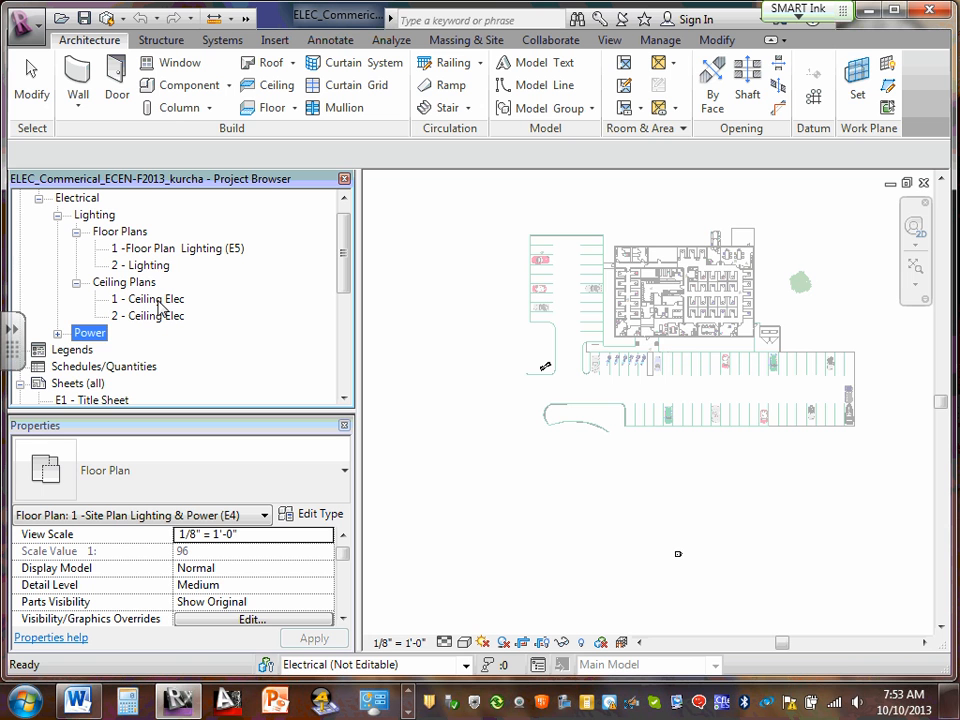
{"action": "double_click", "coordinate": [192, 250]}
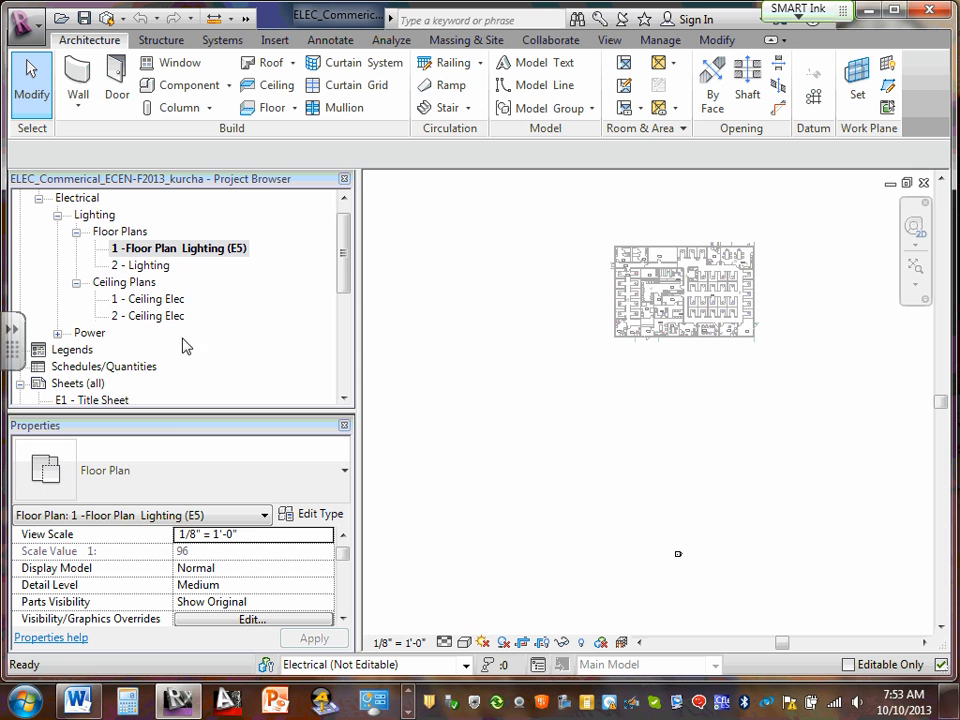
{"action": "left_click", "coordinate": [155, 299]}
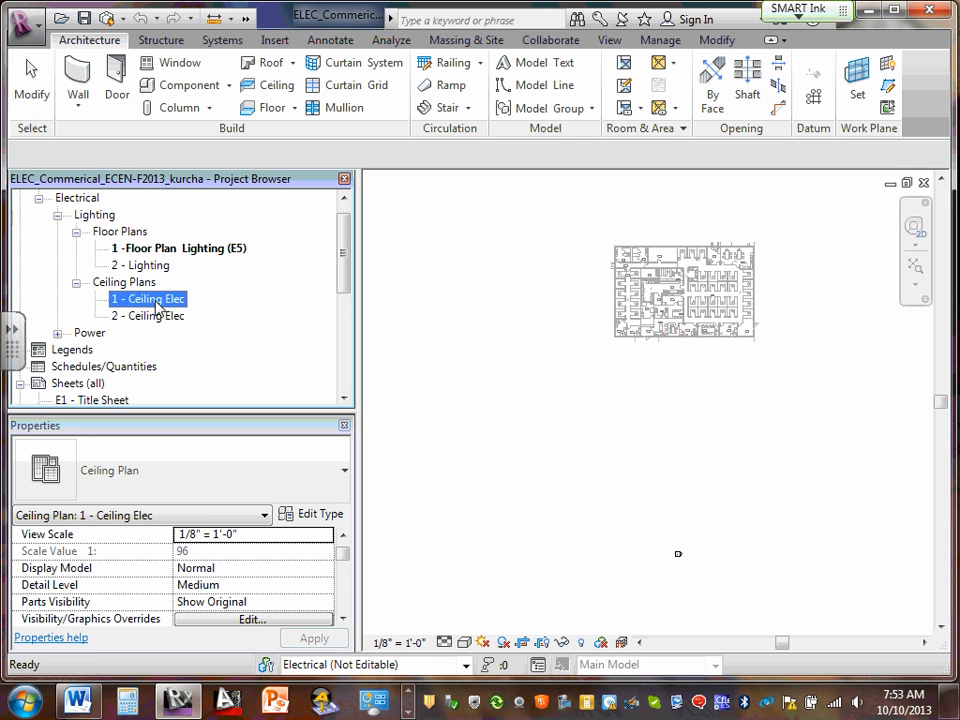
{"action": "double_click", "coordinate": [150, 299]}
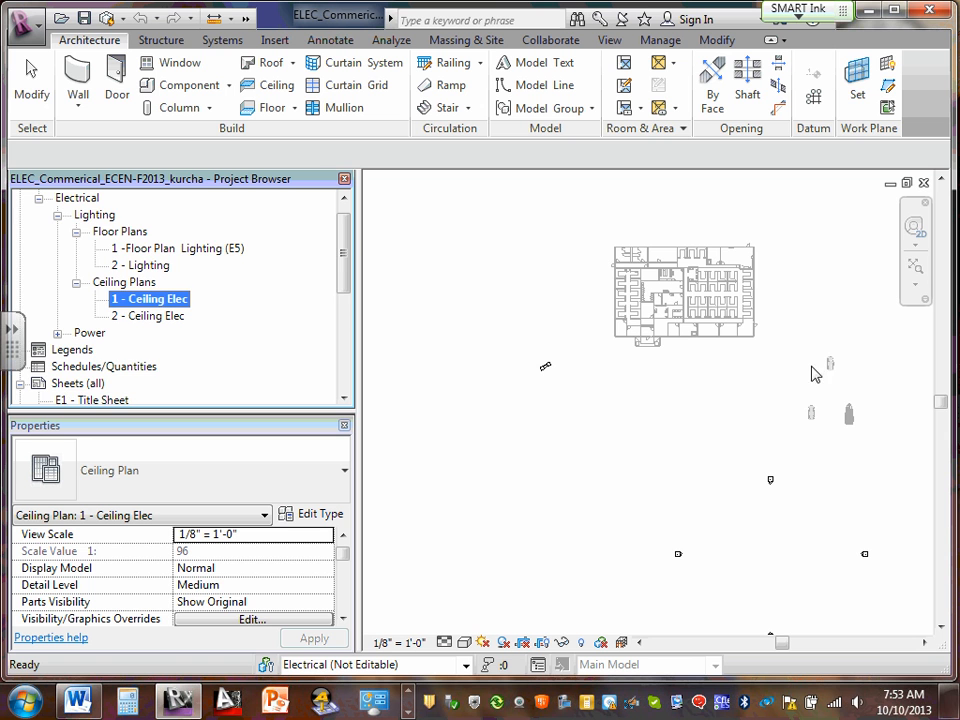
{"action": "scroll", "coordinate": [802, 371], "scroll_direction": "down", "scroll_amount": 2}
{"action": "scroll", "coordinate": [802, 371], "scroll_direction": "up", "scroll_amount": 3}
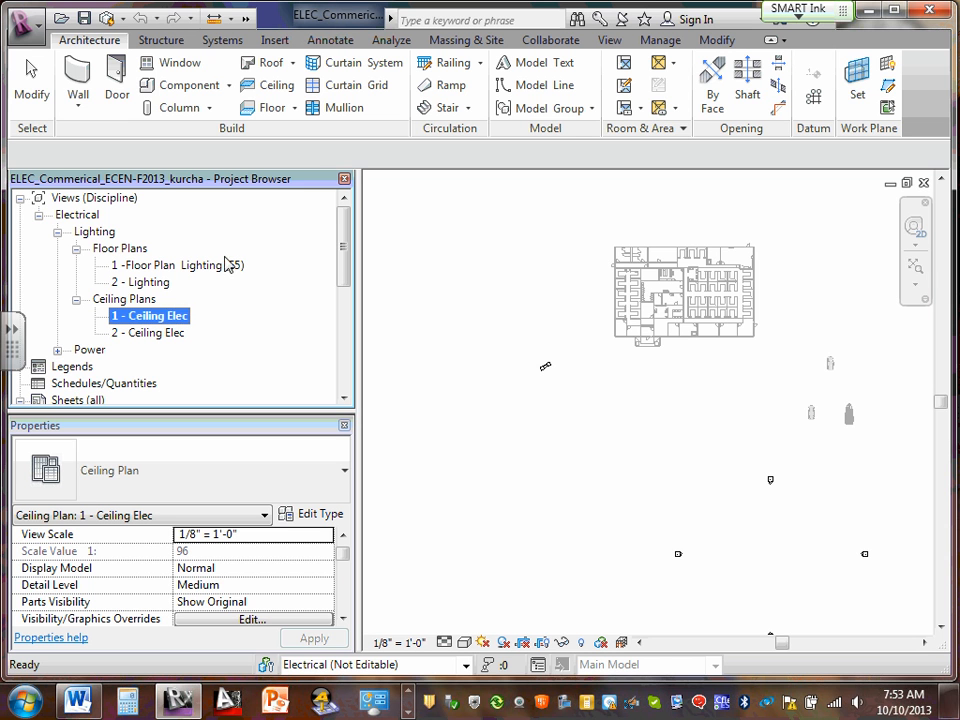
Rename the ceiling plan 1 - Ceiling Elec as "1 - Ceiling Lighting Fixture".
{"action": "right_click", "coordinate": [175, 322]}
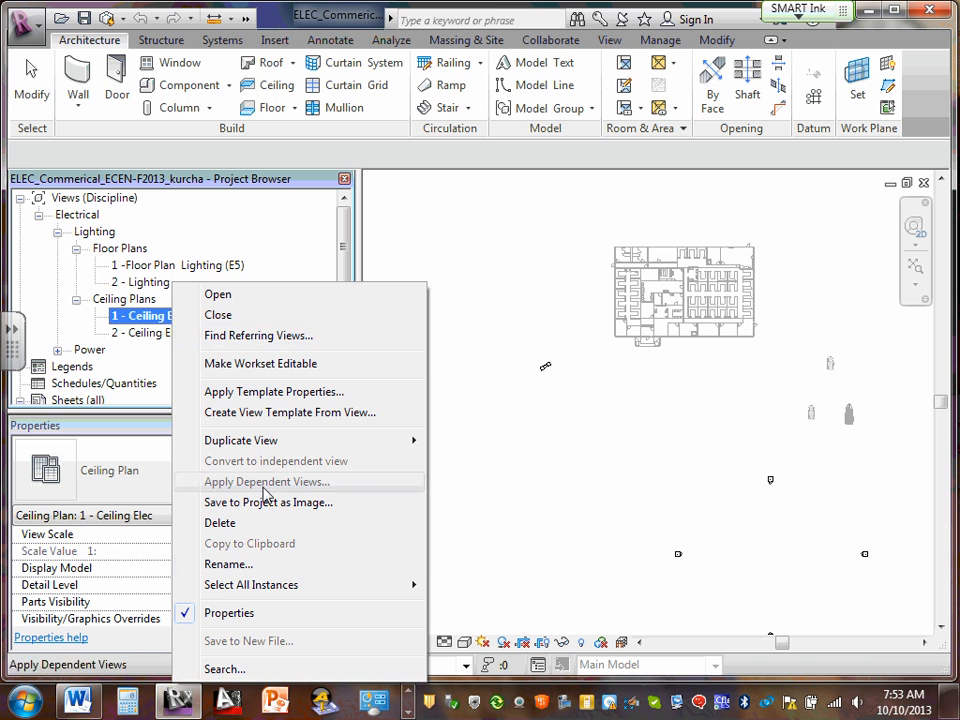
{"action": "left_click", "coordinate": [281, 566]}
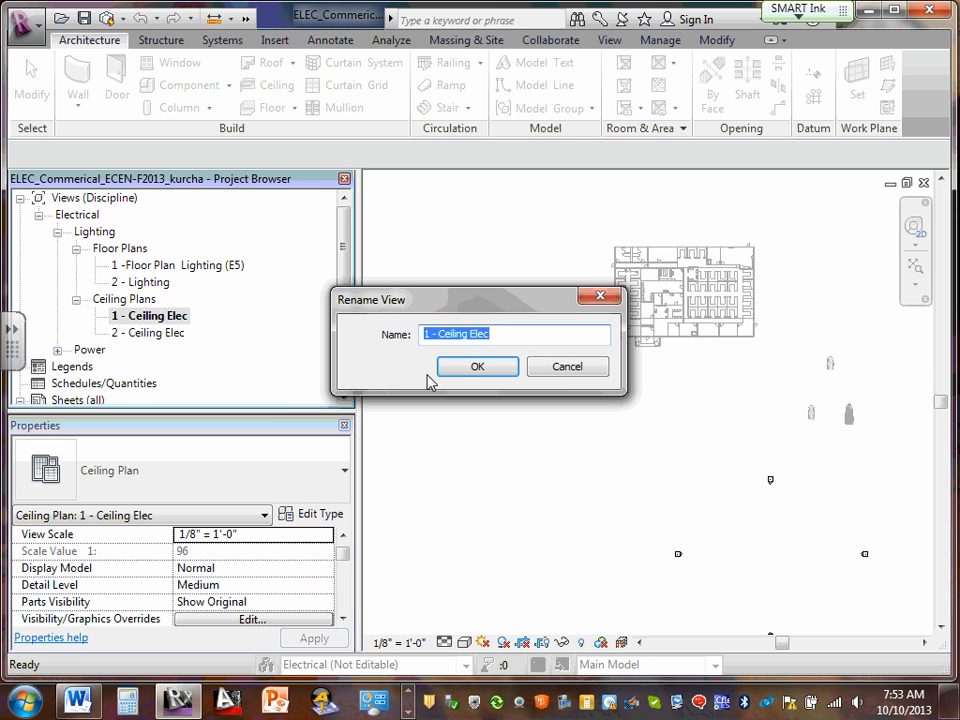
{"action": "left_click", "coordinate": [492, 333]}
{"action": "left_click_drag", "start_coordinate": [492, 333], "coordinate": [437, 336]}
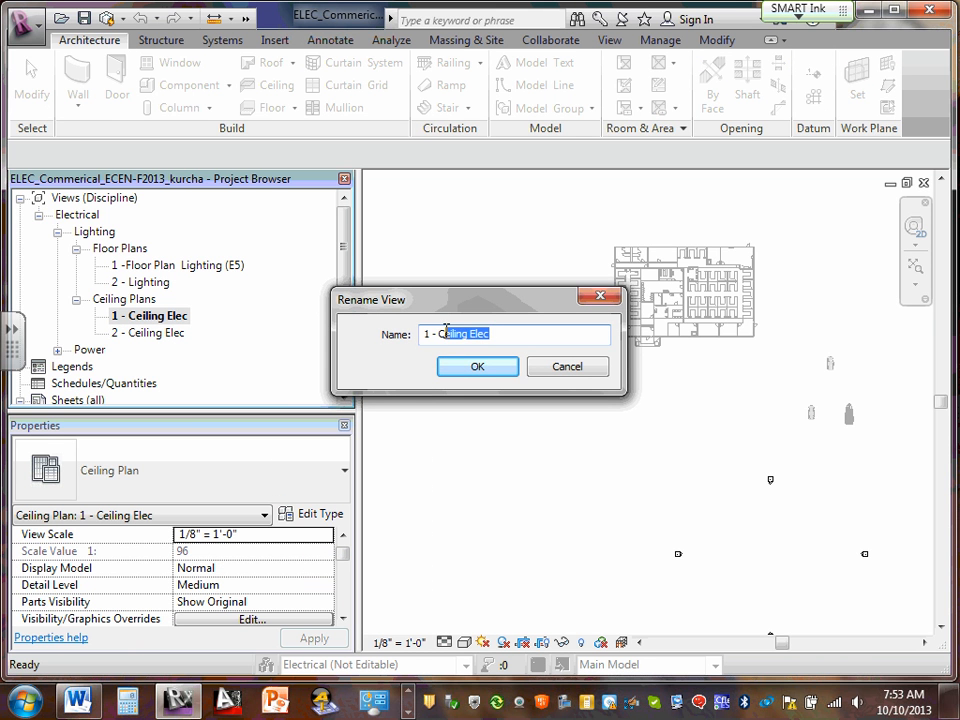
{"action": "left_click", "coordinate": [440, 337]}
{"action": "left_click", "coordinate": [497, 334]}
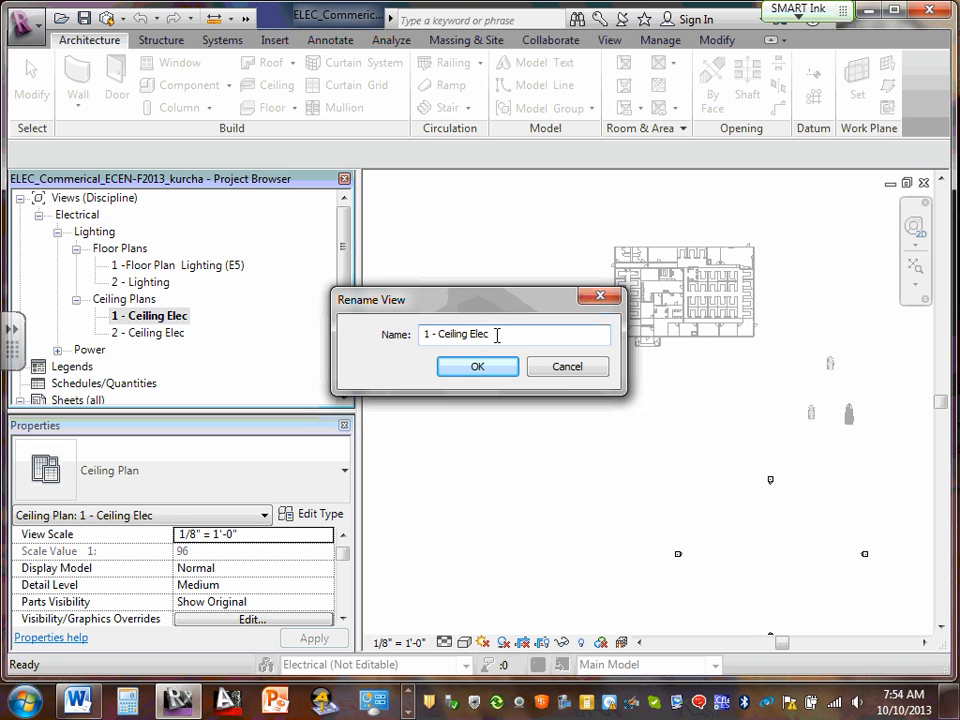
{"action": "key", "text": "BackSpace"}
{"action": "key", "text": "BackSpace"}
{"action": "key", "text": "BackSpace"}
{"action": "key", "text": "BackSpace"}
{"action": "type", "text": "Lighting Fixture"}
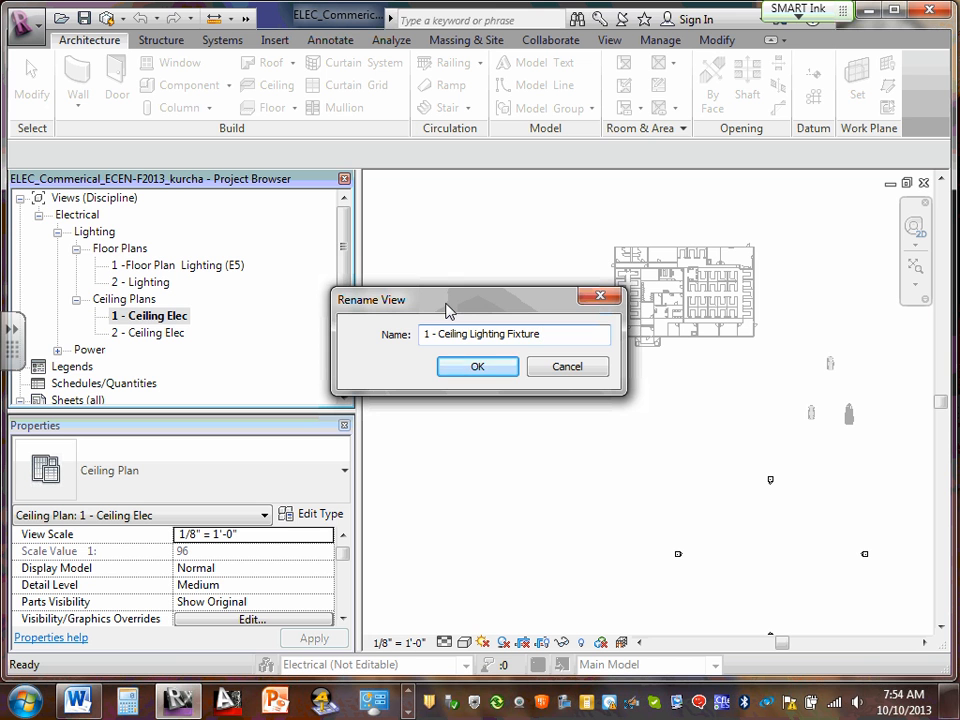
{"action": "left_click", "coordinate": [505, 371]}
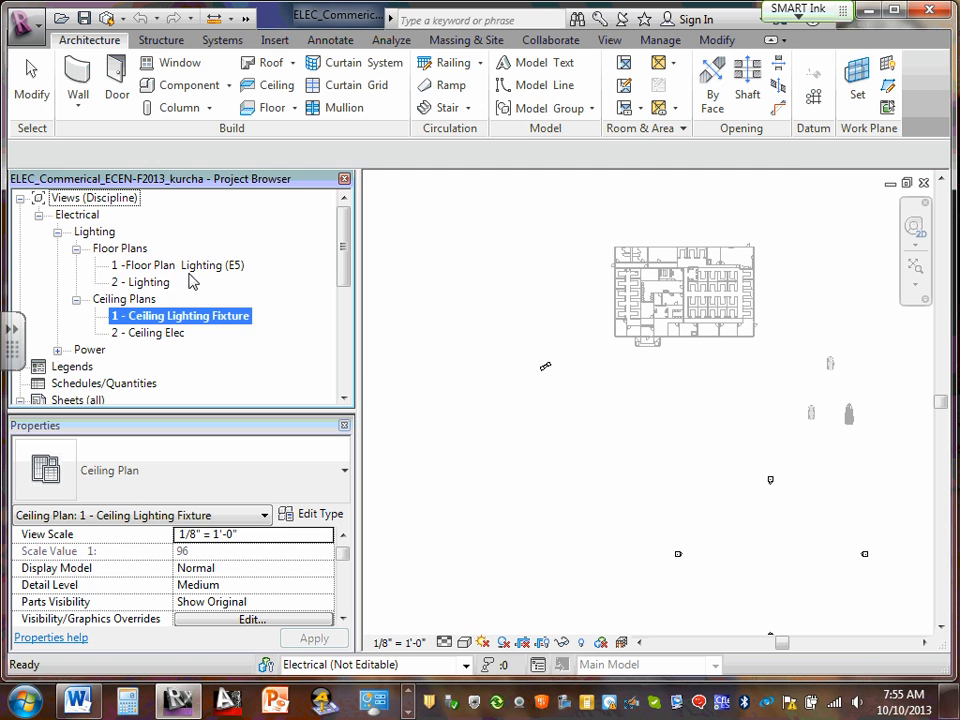
View the Floor Plan Lighting (E5) plan for comparison and return to the 1 - Ceiling Lighting Fixture ceiling plan.
{"action": "double_click", "coordinate": [185, 272]}
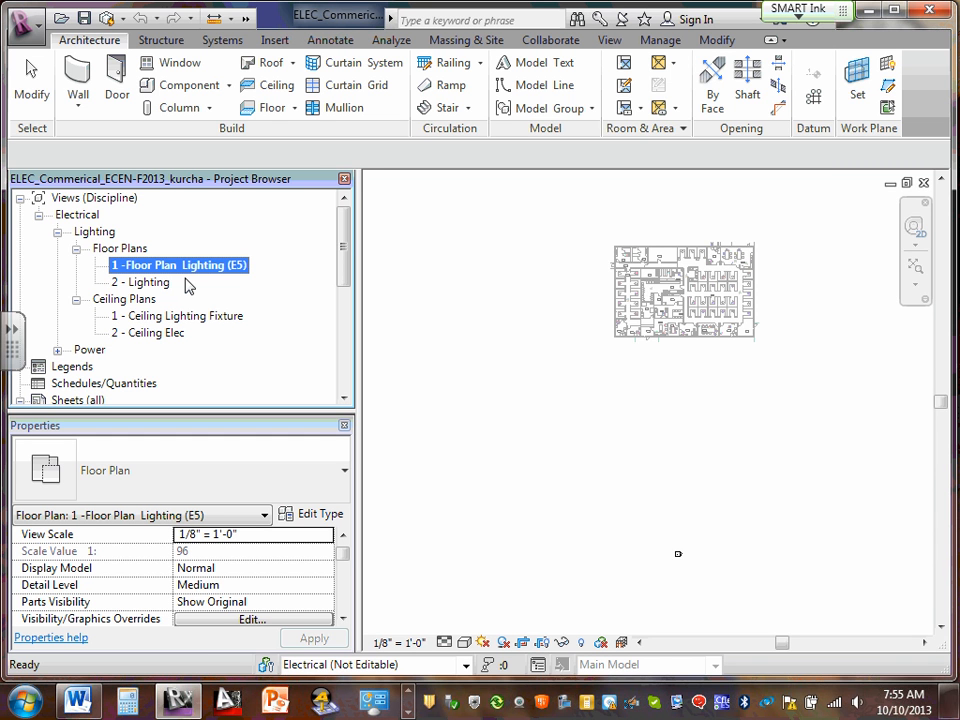
{"action": "left_click", "coordinate": [190, 318]}
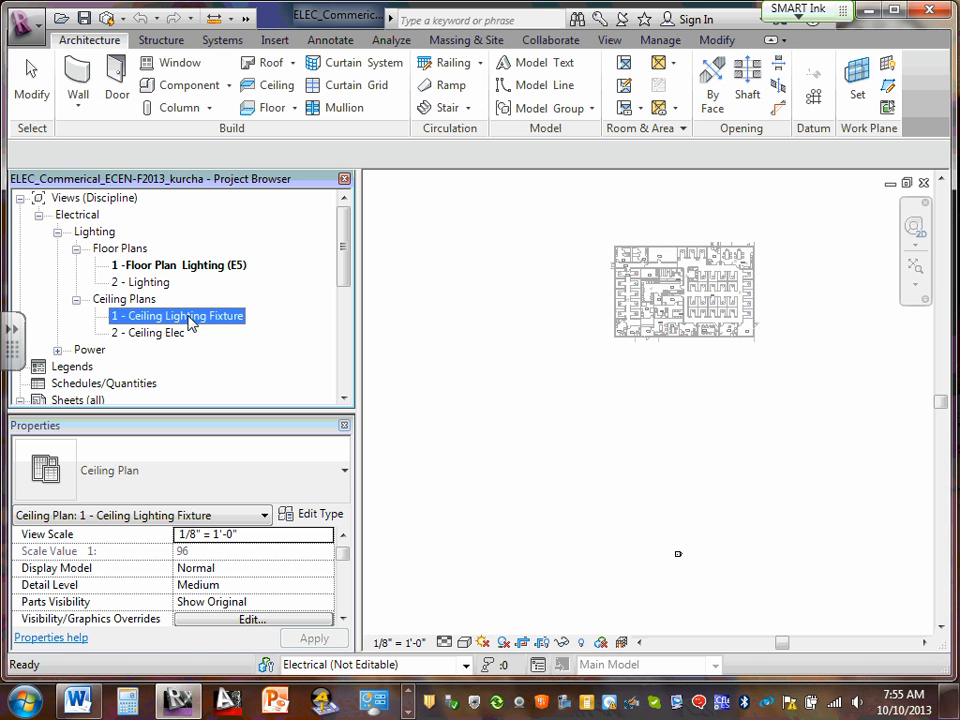
{"action": "double_click", "coordinate": [190, 318]}
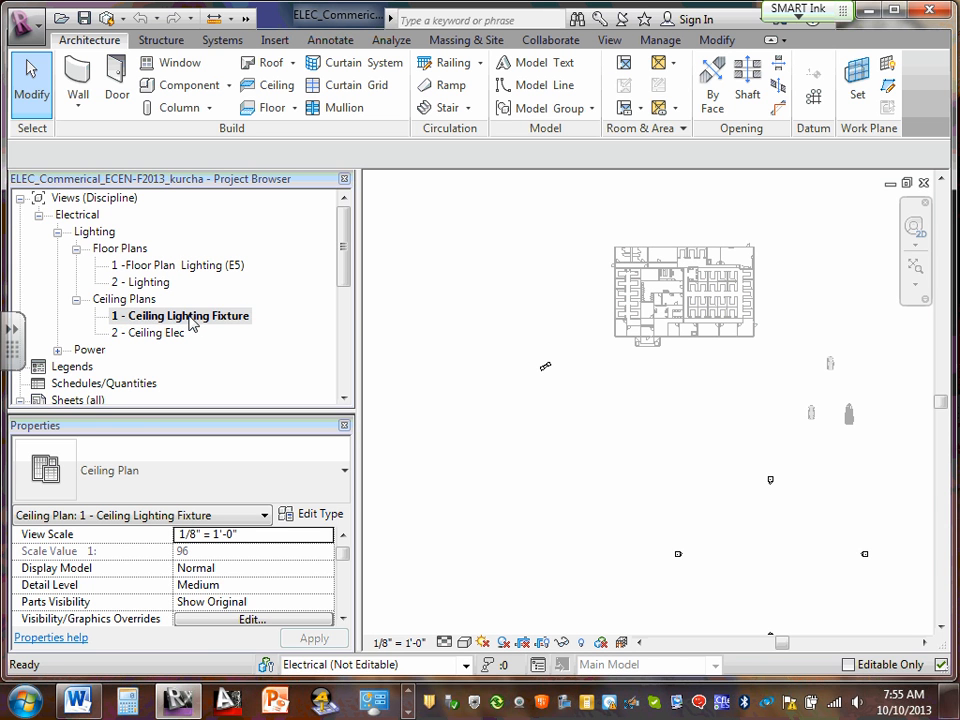
{"action": "left_click", "coordinate": [192, 318]}
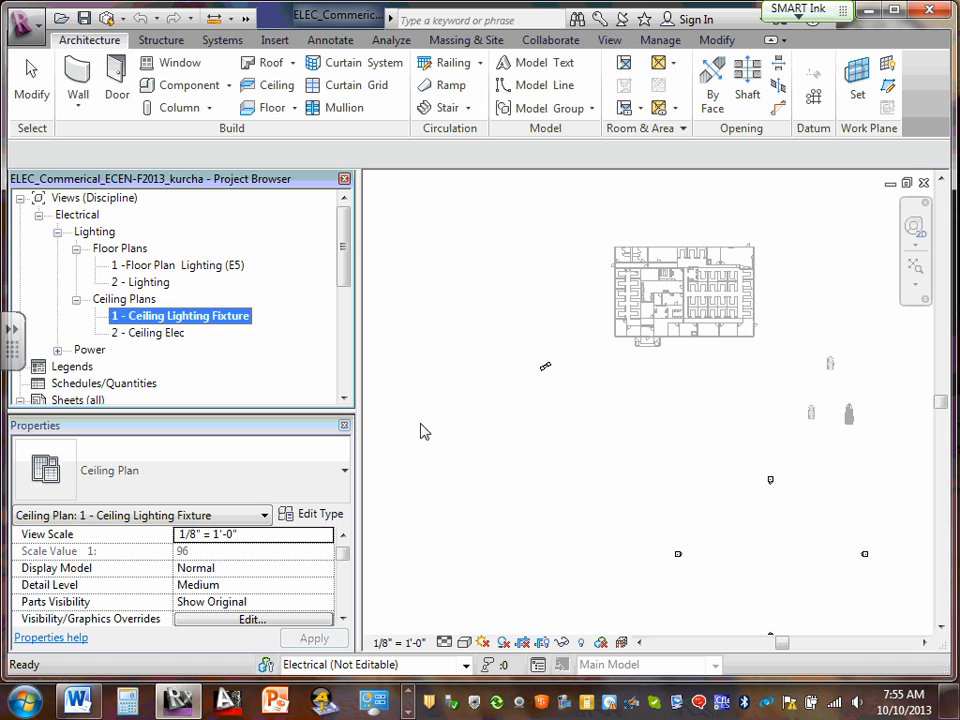
Turn on and show the ceiling plan's crop region, and shrink all four sides to fit closely around the building.
{"action": "left_click", "coordinate": [541, 642]}
{"action": "scroll", "coordinate": [816, 360], "scroll_direction": "down", "scroll_amount": 2}
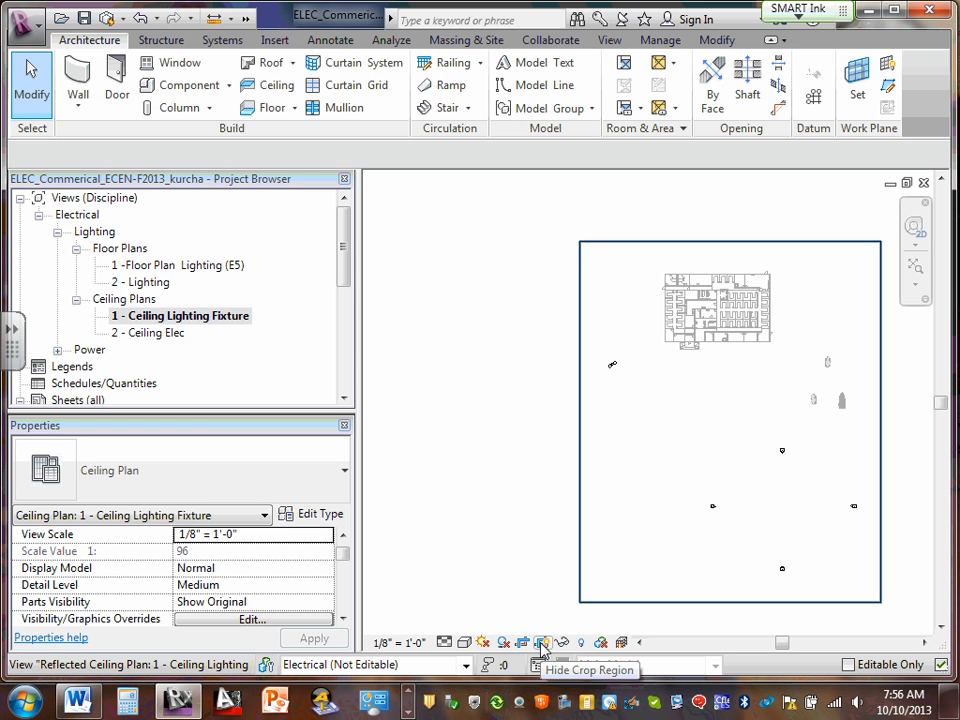
{"action": "left_click", "coordinate": [679, 604]}
{"action": "left_click_drag", "start_coordinate": [732, 603], "coordinate": [723, 356]}
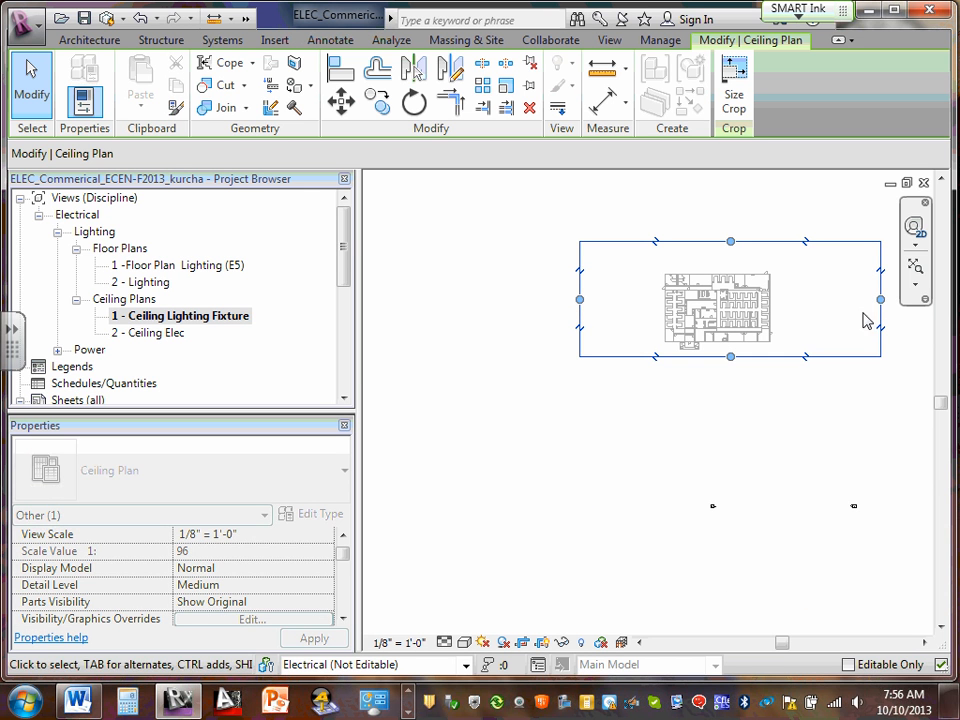
{"action": "left_click_drag", "start_coordinate": [880, 299], "coordinate": [780, 300]}
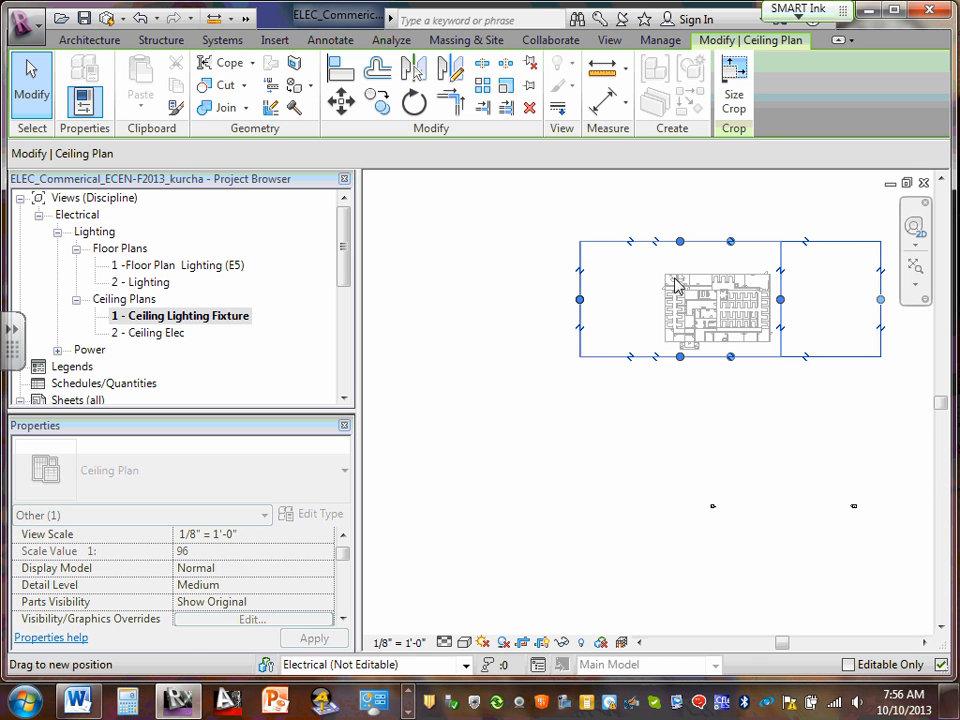
{"action": "left_click_drag", "start_coordinate": [581, 299], "coordinate": [657, 300]}
{"action": "left_click_drag", "start_coordinate": [721, 245], "coordinate": [716, 268]}
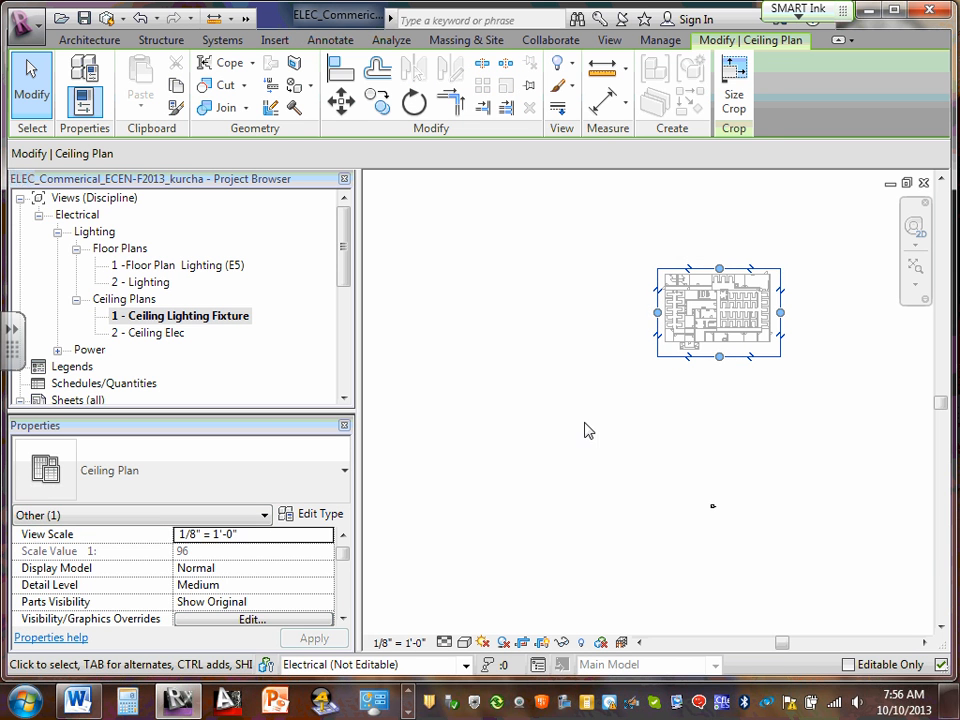
{"action": "scroll", "coordinate": [712, 297], "scroll_direction": "up", "scroll_amount": 3}
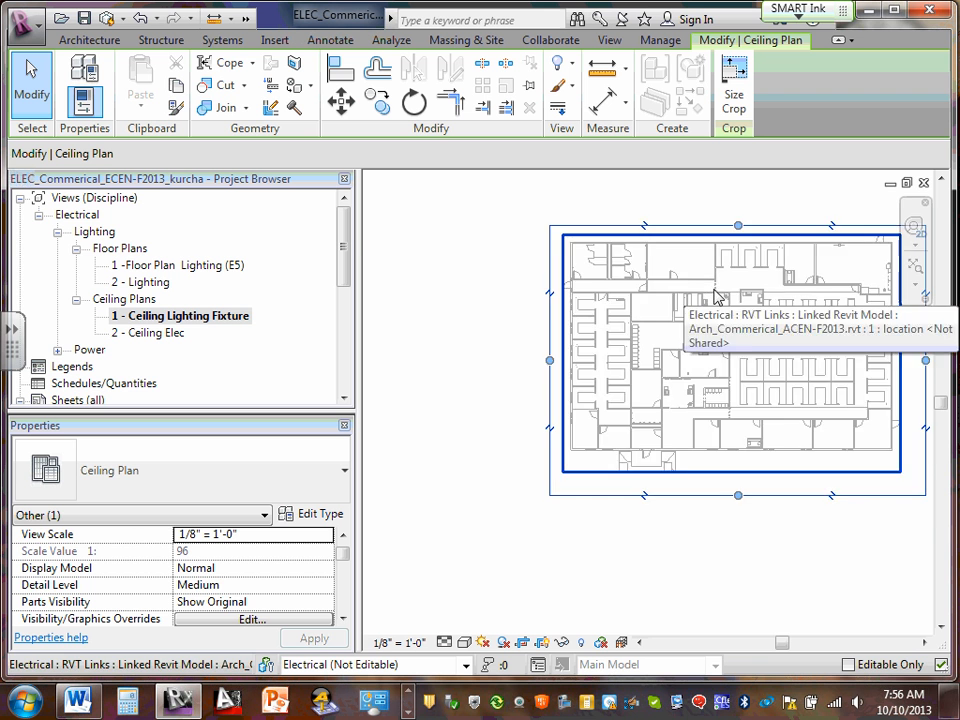
{"action": "scroll", "coordinate": [720, 296], "scroll_direction": "up", "scroll_amount": 2}
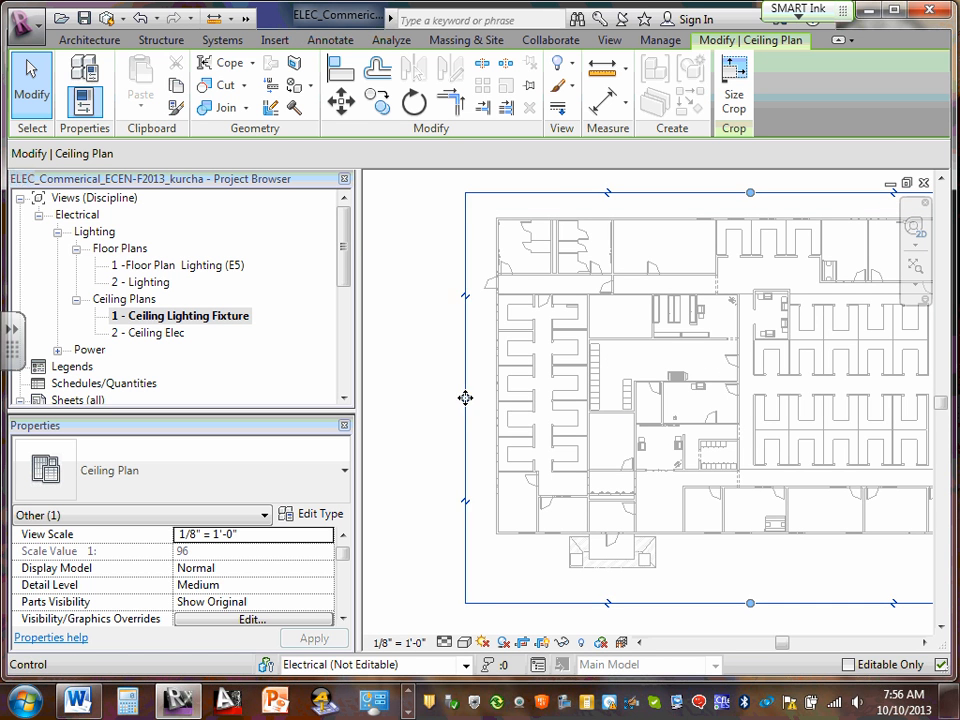
Pull all four sides of the ceiling plan's crop region closer to the building and hide the crop boundary.
{"action": "left_click_drag", "start_coordinate": [465, 398], "coordinate": [491, 403]}
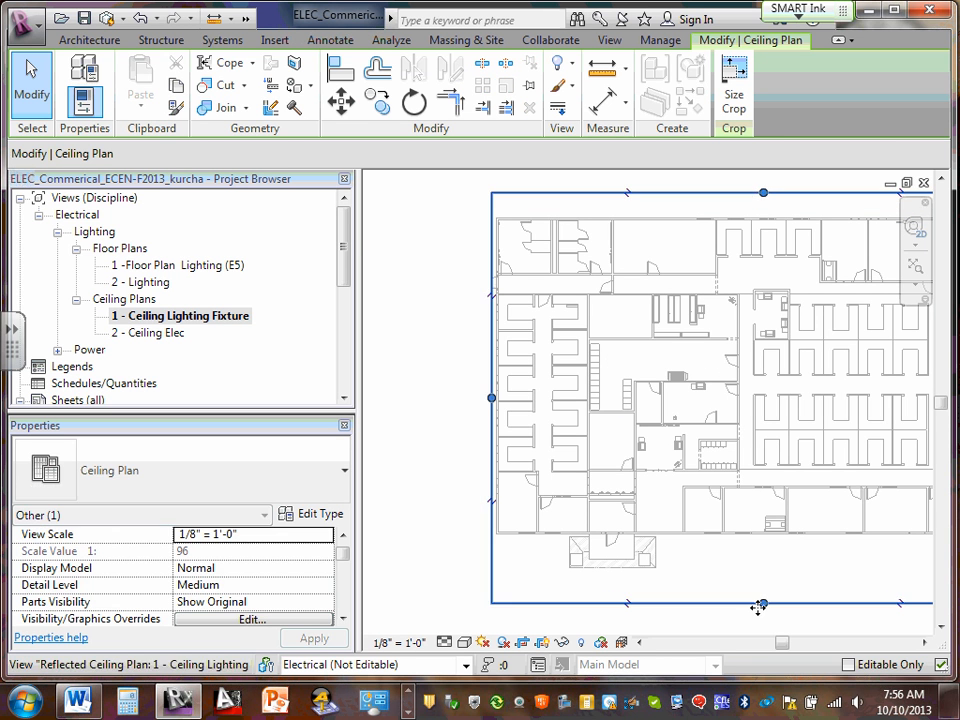
{"action": "left_click_drag", "start_coordinate": [764, 604], "coordinate": [712, 563]}
{"action": "scroll", "coordinate": [703, 561], "scroll_direction": "down", "scroll_amount": 2}
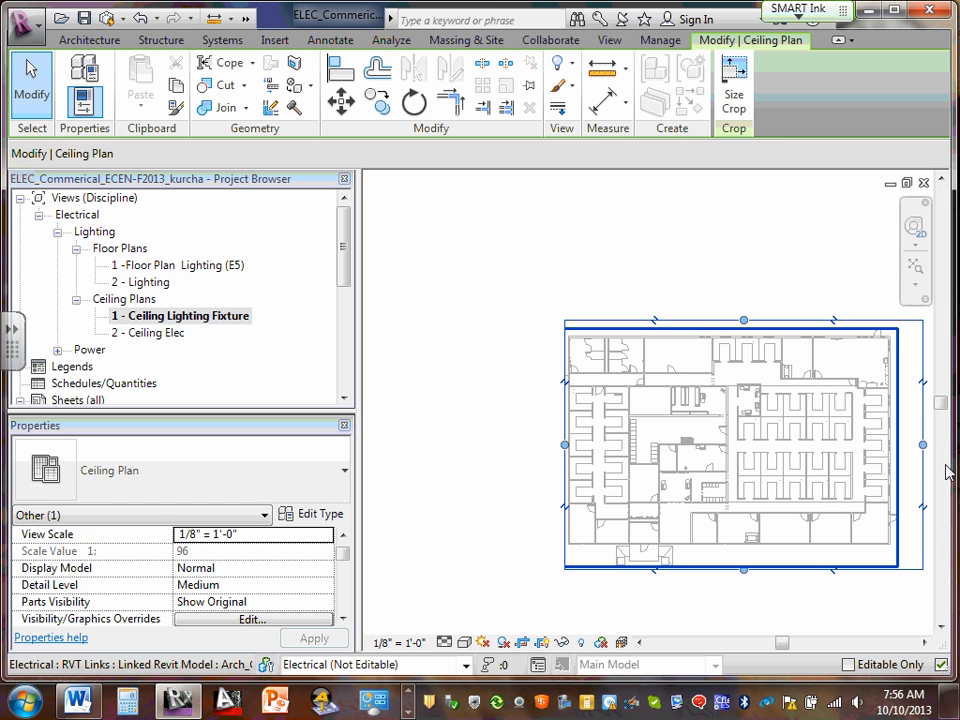
{"action": "mouse_move", "coordinate": [923, 446]}
{"action": "left_mouse_down"}
{"action": "mouse_move", "coordinate": [896, 446]}
{"action": "mouse_move", "coordinate": [906, 446]}
{"action": "left_mouse_up"}
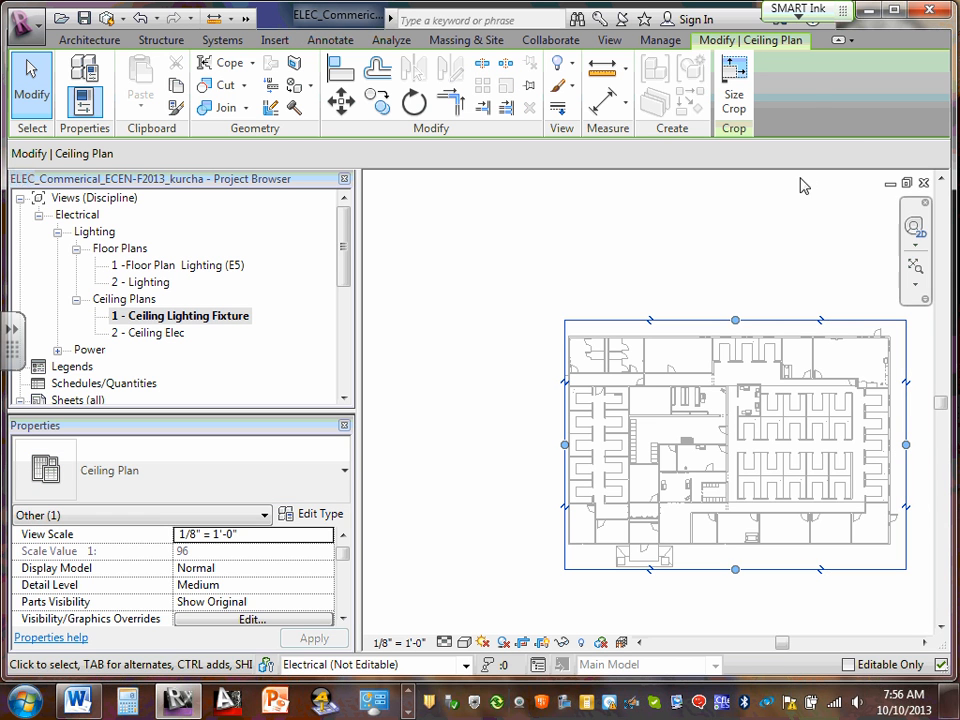
{"action": "left_click_drag", "start_coordinate": [735, 321], "coordinate": [733, 326]}
{"action": "scroll", "coordinate": [818, 399], "scroll_direction": "up", "scroll_amount": 2}
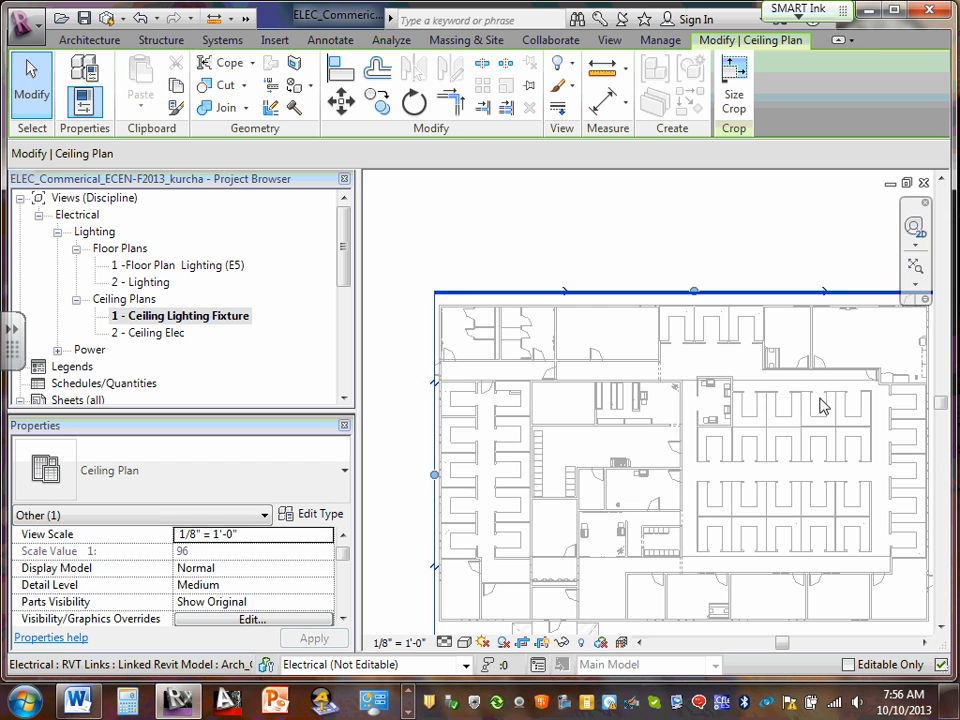
{"action": "left_click", "coordinate": [392, 332]}
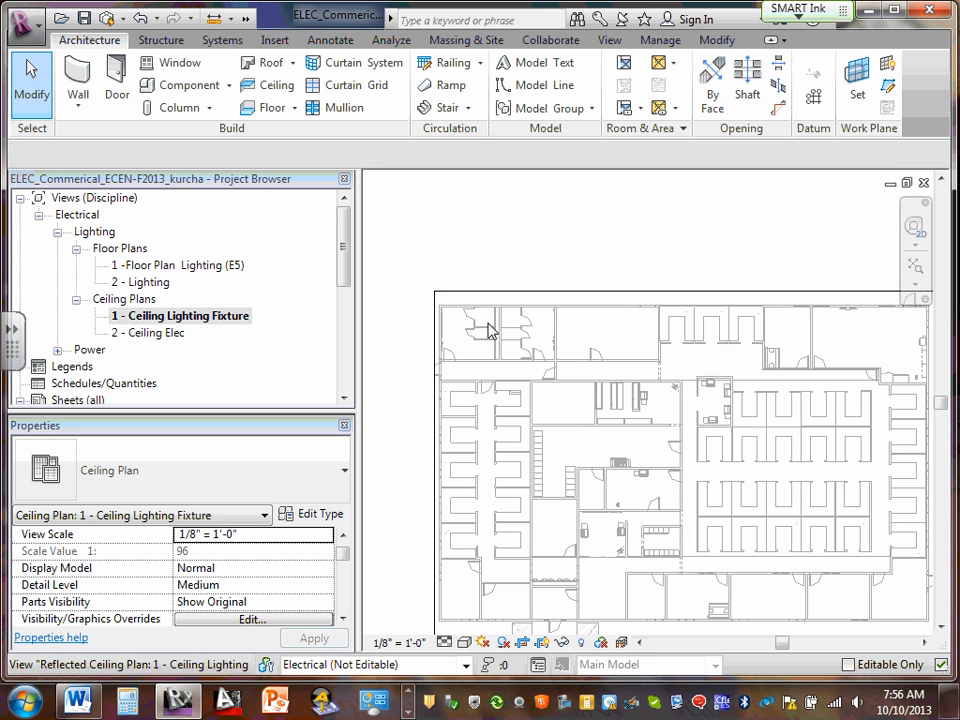
{"action": "scroll", "coordinate": [628, 345], "scroll_direction": "down", "scroll_amount": 2}
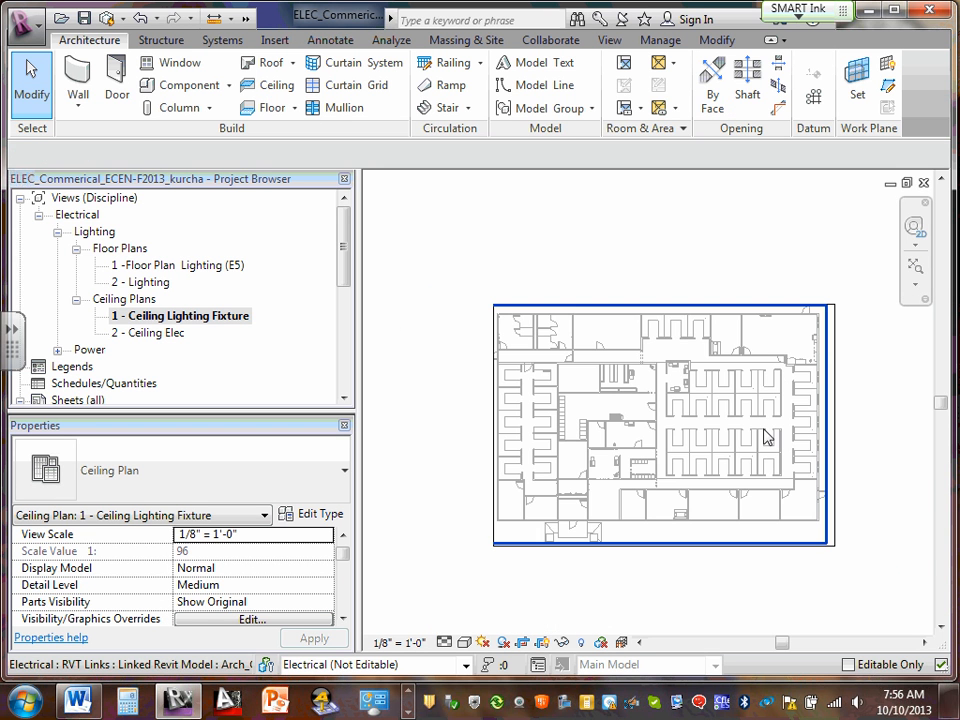
{"action": "left_click", "coordinate": [543, 643]}
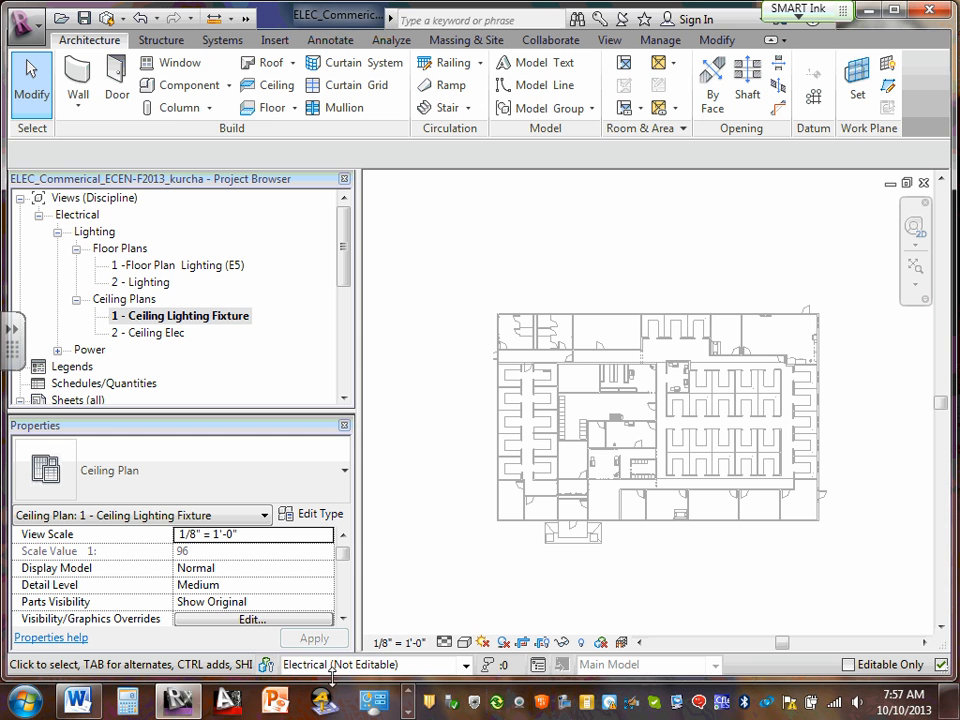
{"action": "left_click", "coordinate": [407, 711]}
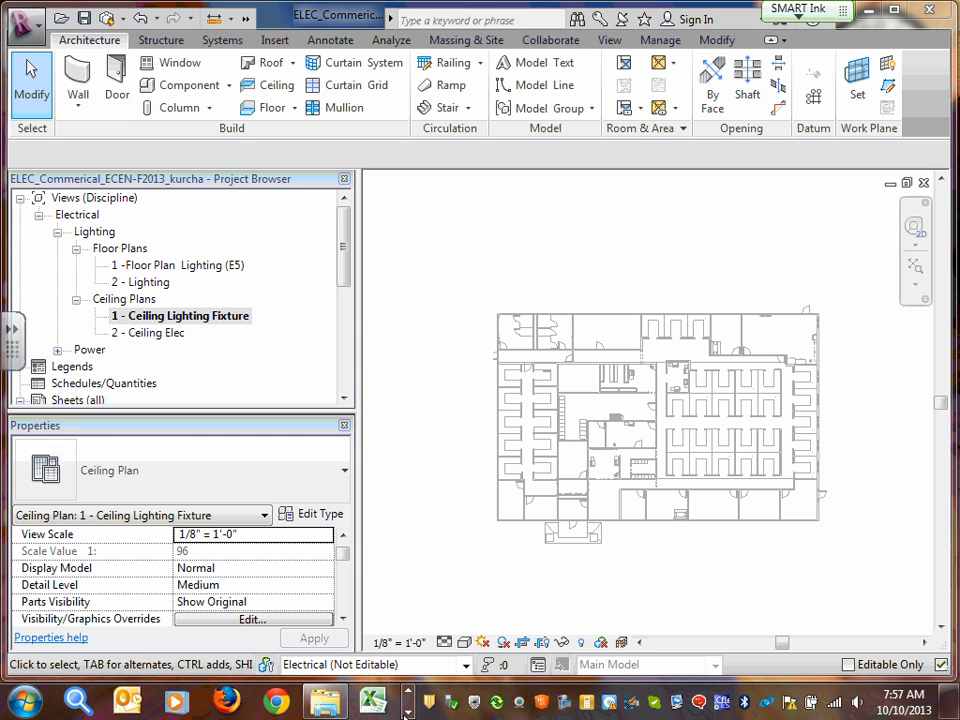
{"action": "left_click", "coordinate": [407, 711]}
{"action": "left_click", "coordinate": [407, 711]}
{"action": "left_click", "coordinate": [407, 711]}
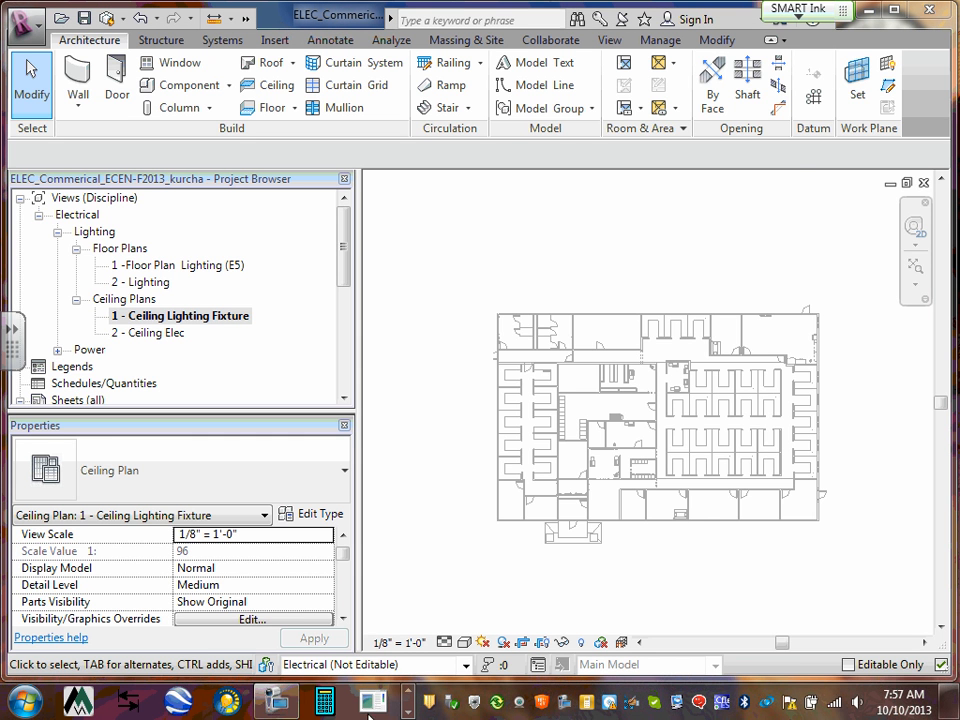
{"action": "left_click", "coordinate": [270, 706]}
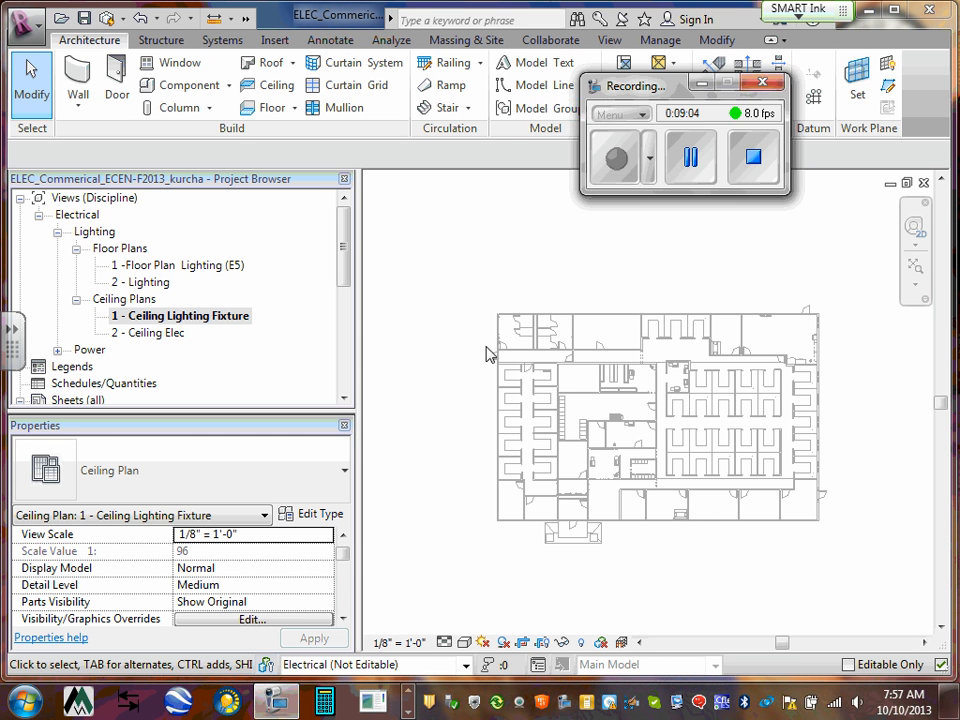
{"action": "left_click", "coordinate": [673, 163]}
{"action": "left_click", "coordinate": [616, 158]}
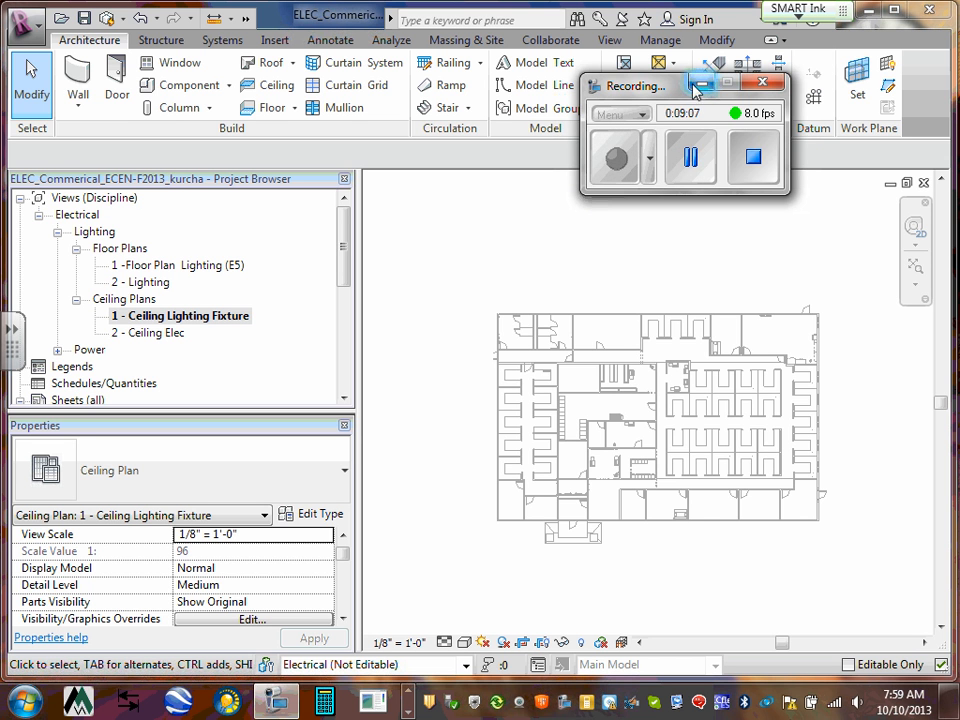
{"action": "left_click_drag", "start_coordinate": [697, 88], "coordinate": [209, 453]}
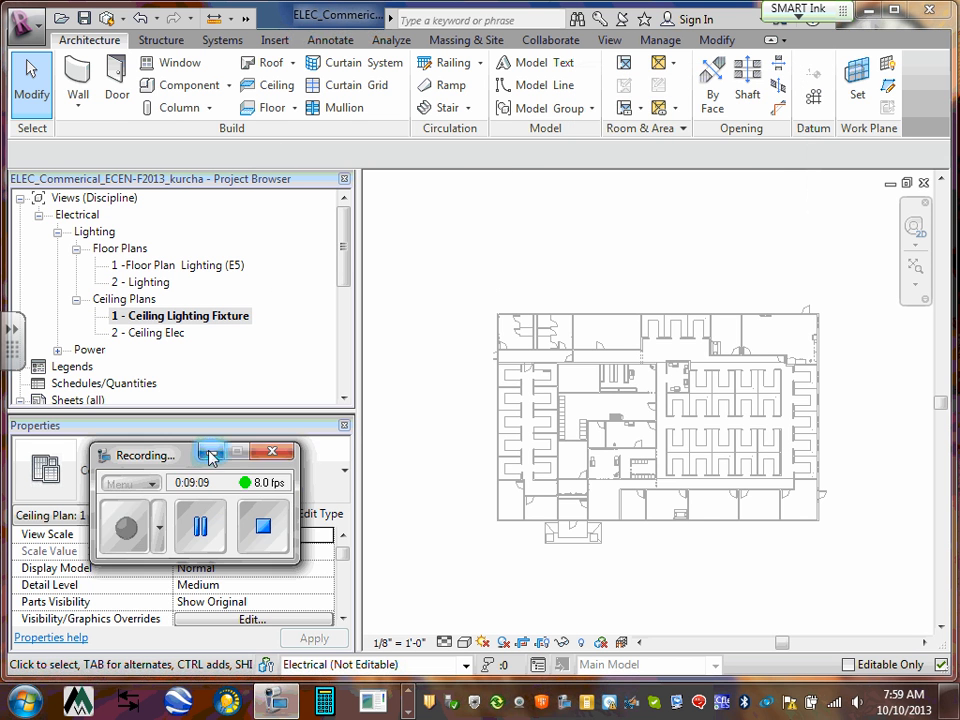
{"action": "left_click", "coordinate": [209, 453]}
Duplicate the ceiling plan view 1 - Ceiling Lighting Fixture with detailing.
{"action": "right_click", "coordinate": [197, 323]}
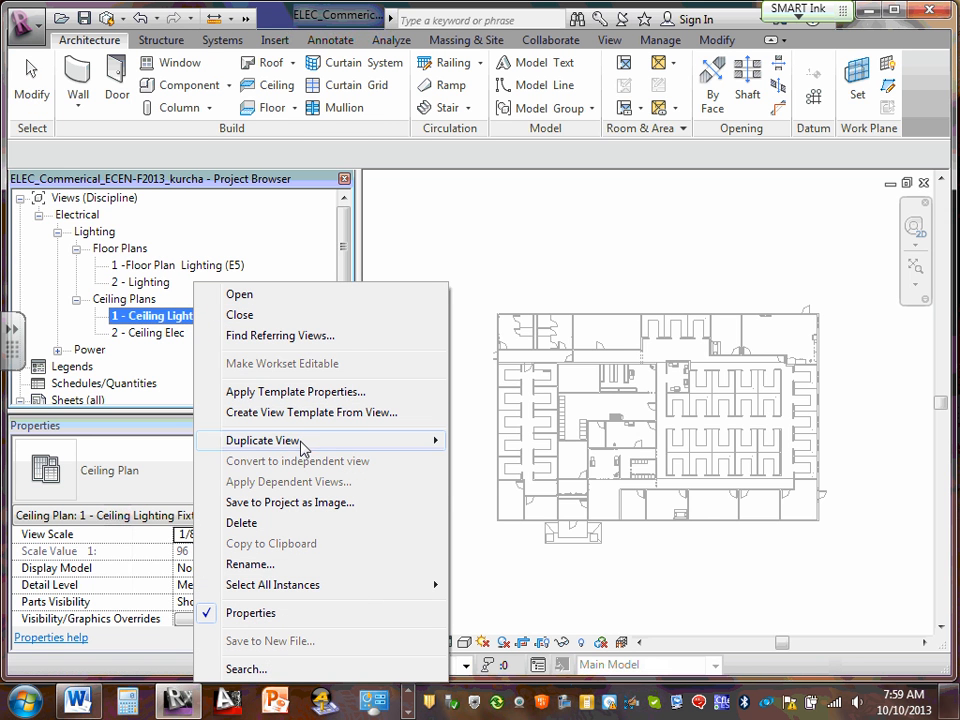
{"action": "mouse_move", "coordinate": [302, 447]}
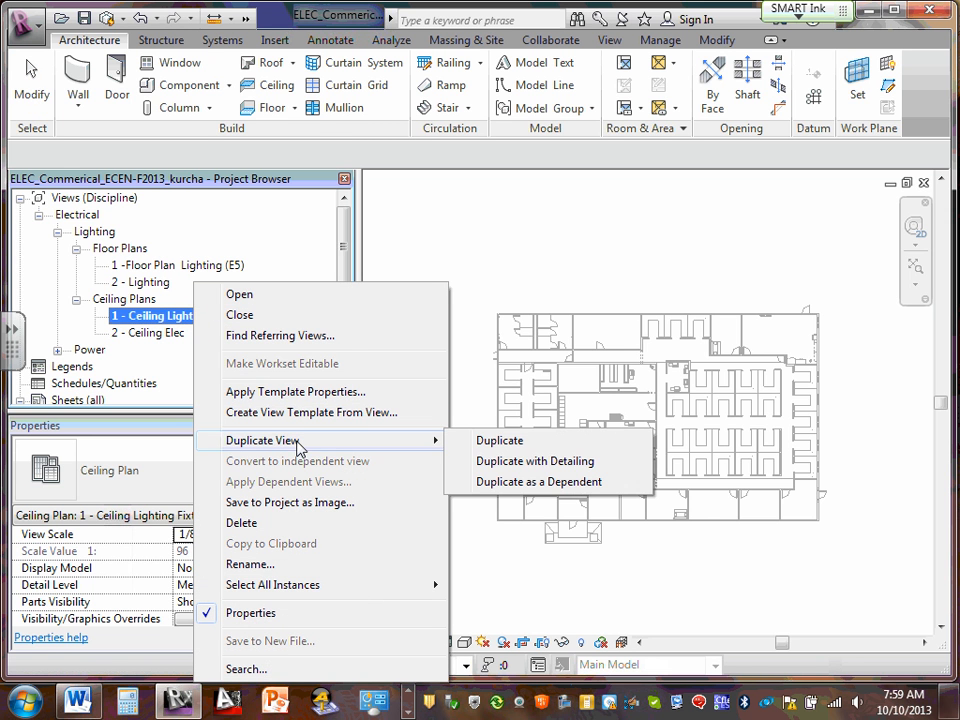
{"action": "left_click", "coordinate": [567, 467]}
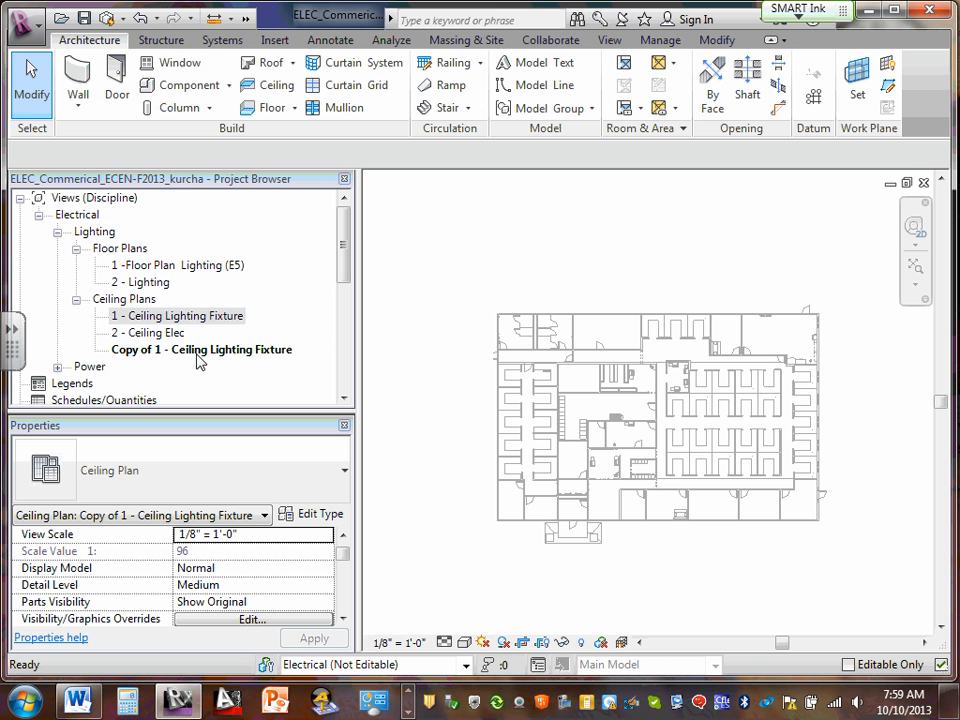
Rename the duplicated ceiling plan as "1 - CeilingLV Systems".
{"action": "left_click", "coordinate": [198, 355]}
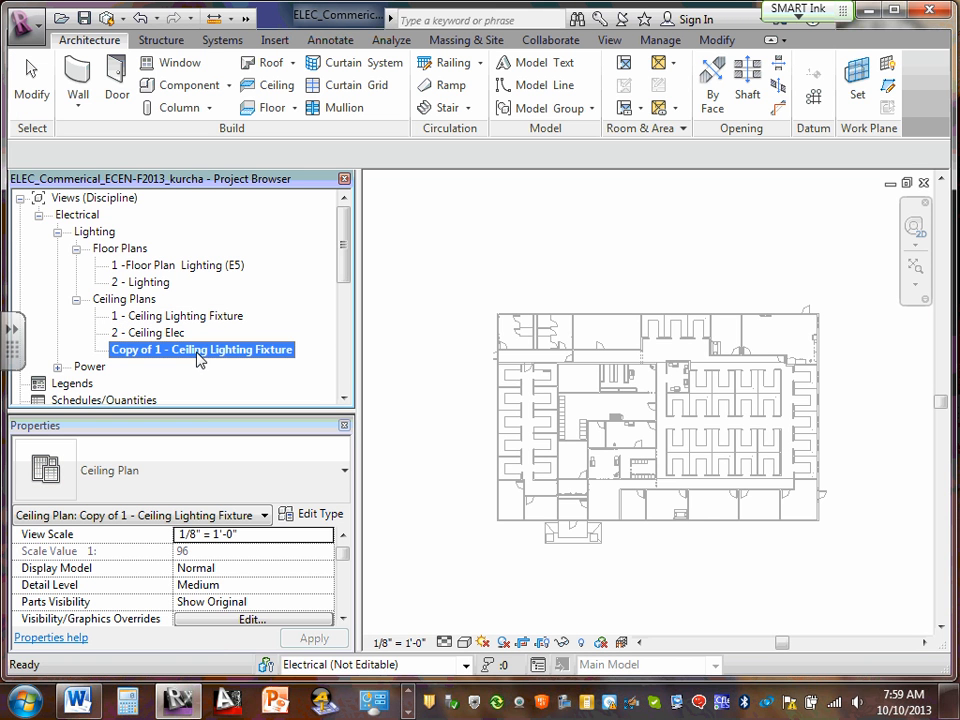
{"action": "right_click", "coordinate": [197, 353]}
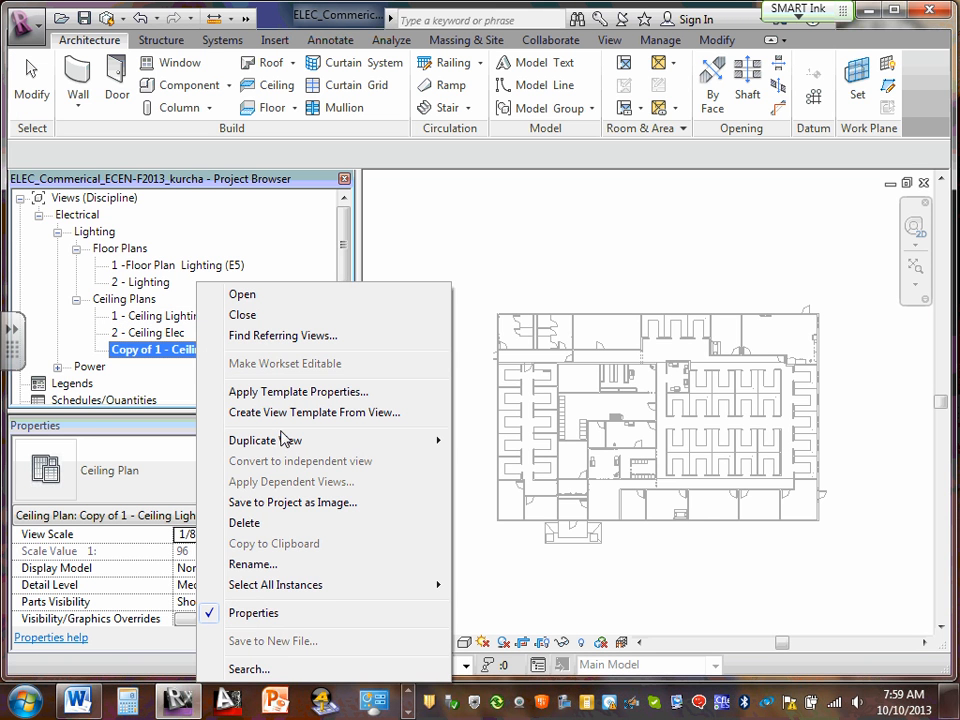
{"action": "left_click", "coordinate": [252, 564]}
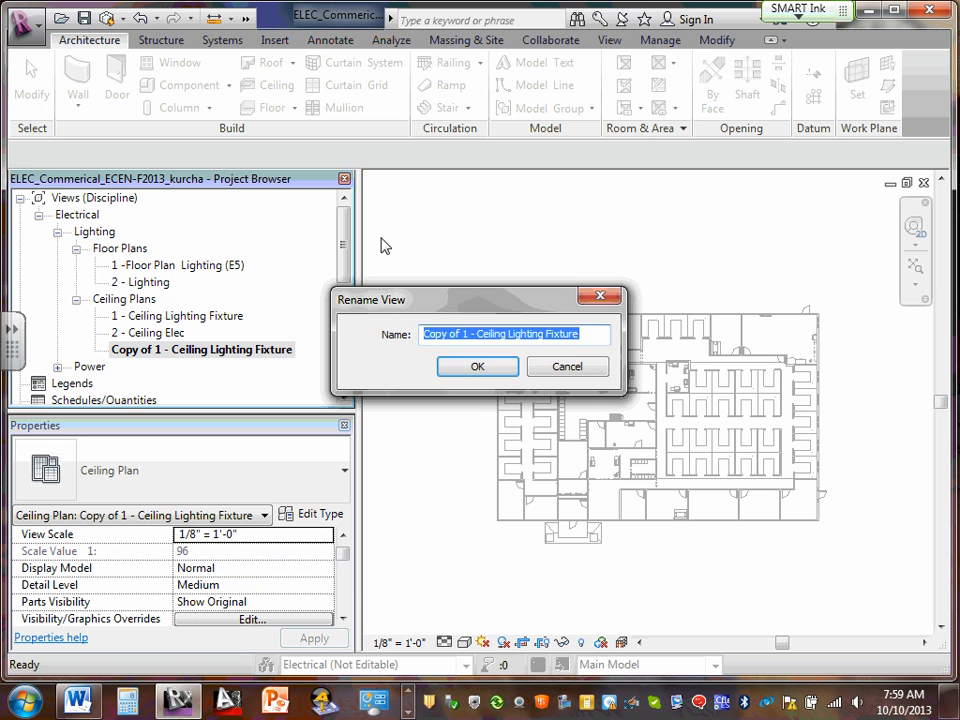
{"action": "left_click_drag", "start_coordinate": [463, 334], "coordinate": [422, 334]}
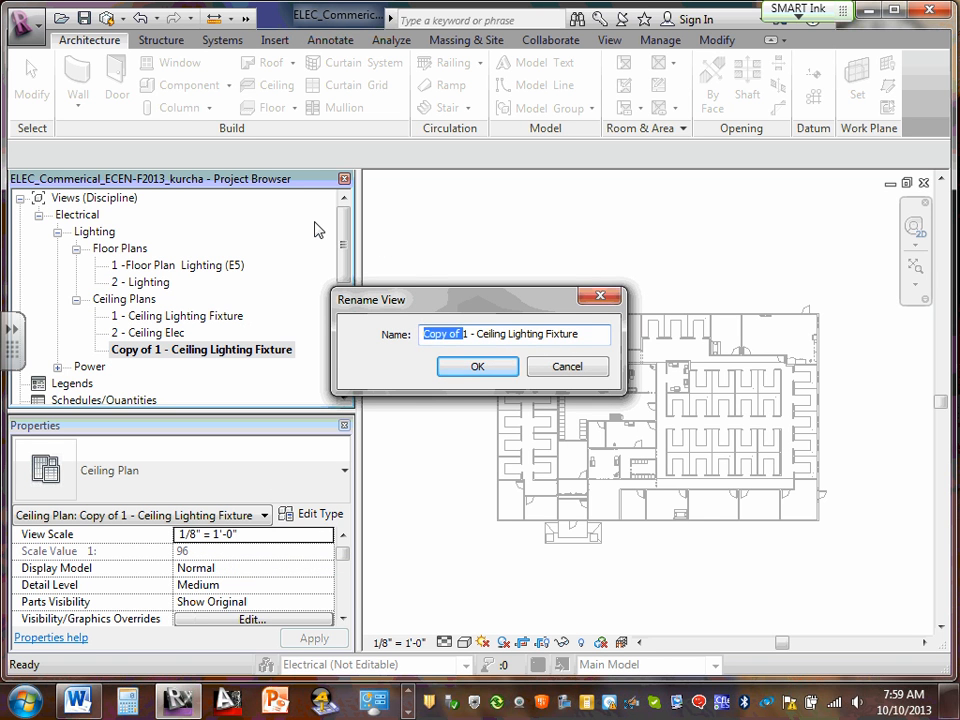
{"action": "key", "text": "Delete"}
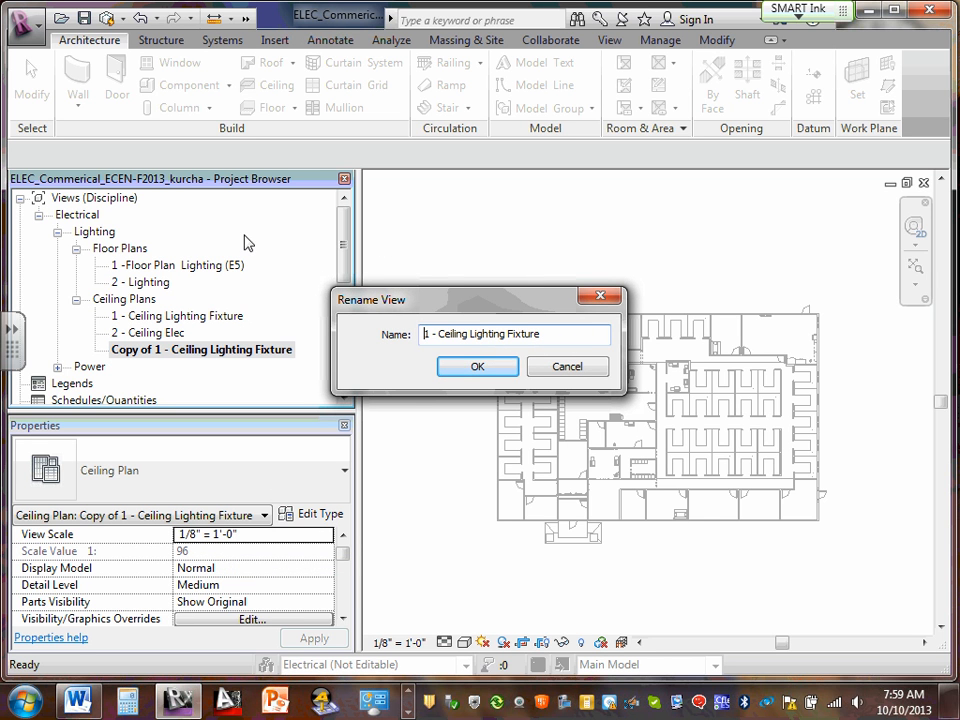
{"action": "left_click_drag", "start_coordinate": [468, 334], "coordinate": [550, 334]}
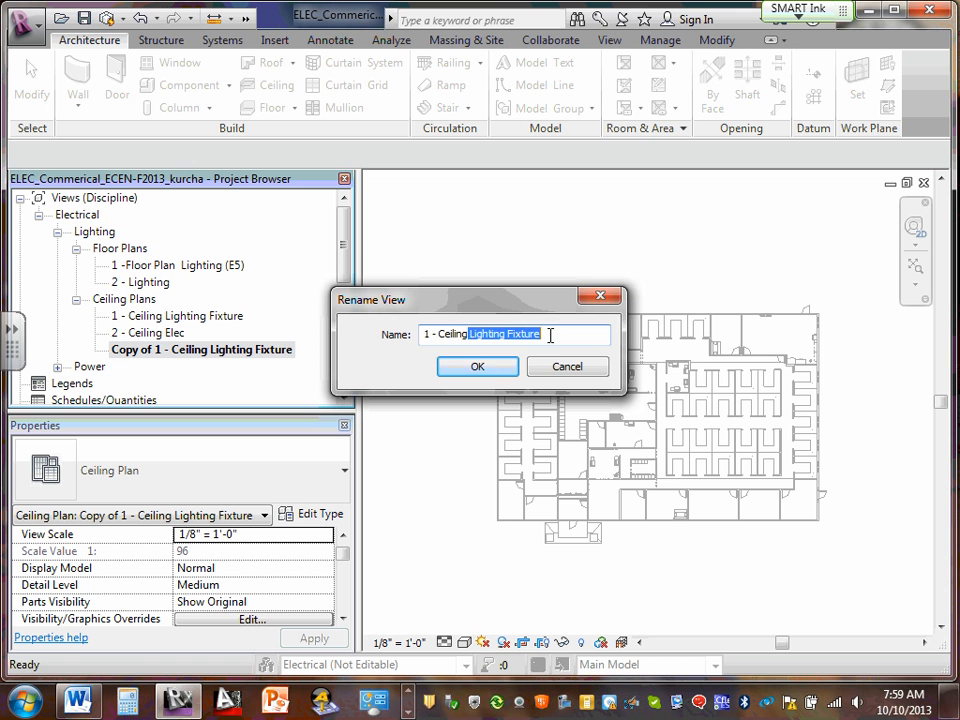
{"action": "key", "text": "Delete"}
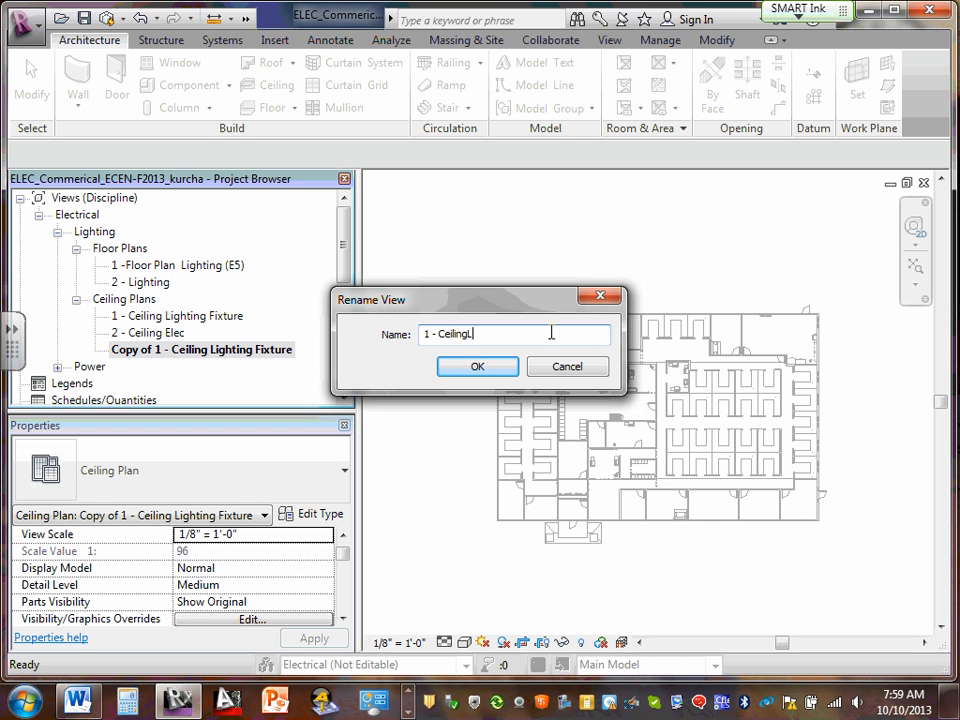
{"action": "type", "text": "LV Syst"}
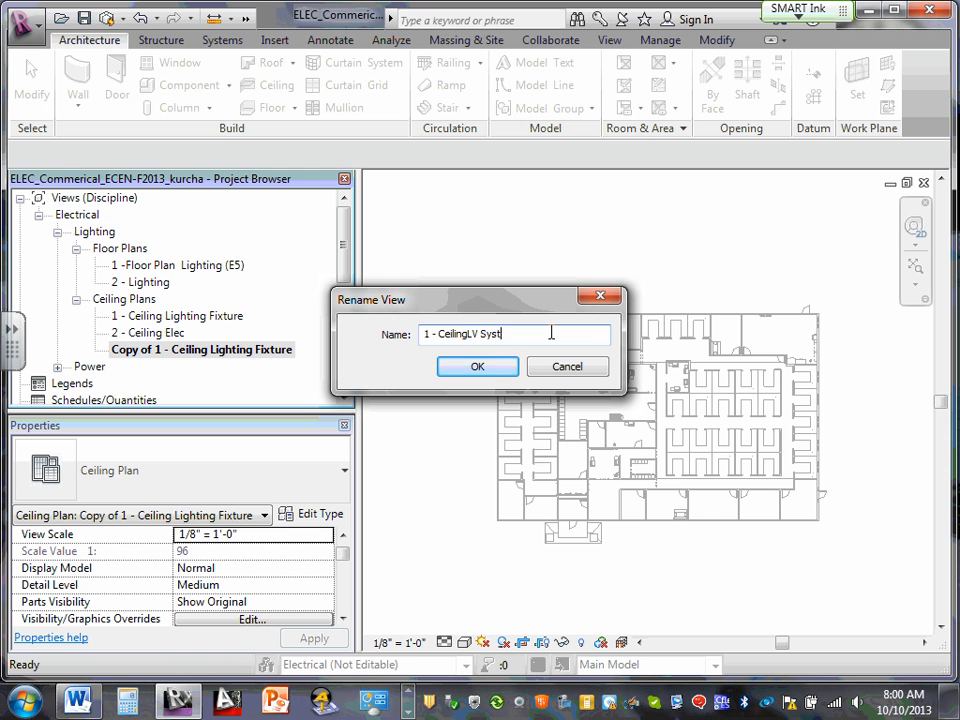
{"action": "key", "text": "BackSpace"}
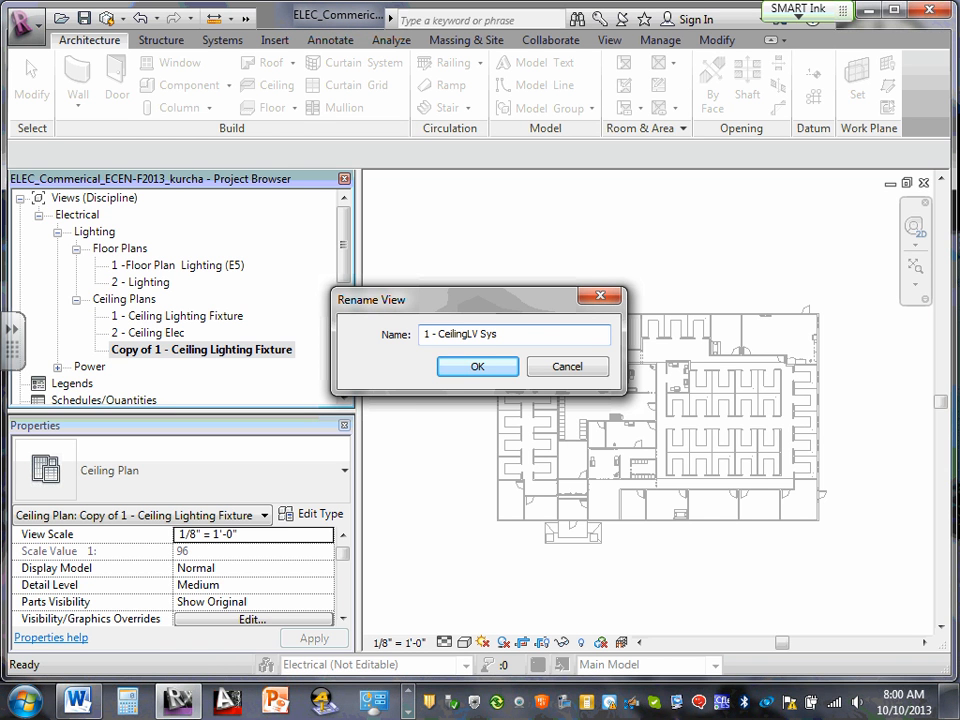
{"action": "type", "text": "tems"}
{"action": "left_click", "coordinate": [513, 367]}
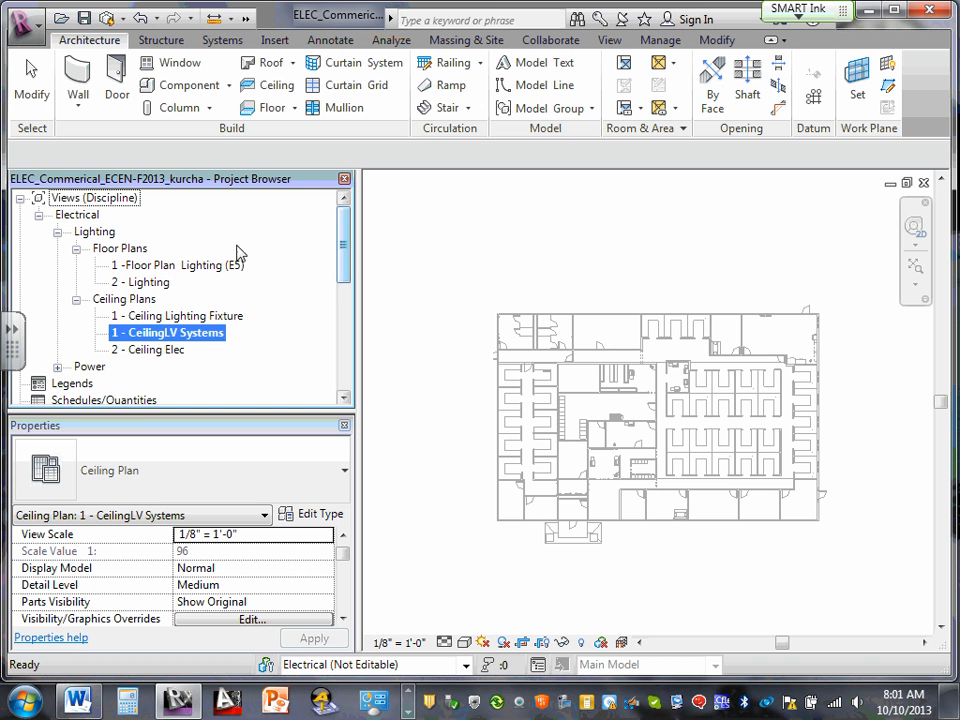
Examine the project's existing sheets under Sheets (all), collapsing and re-expanding the list.
{"action": "left_click", "coordinate": [203, 267]}
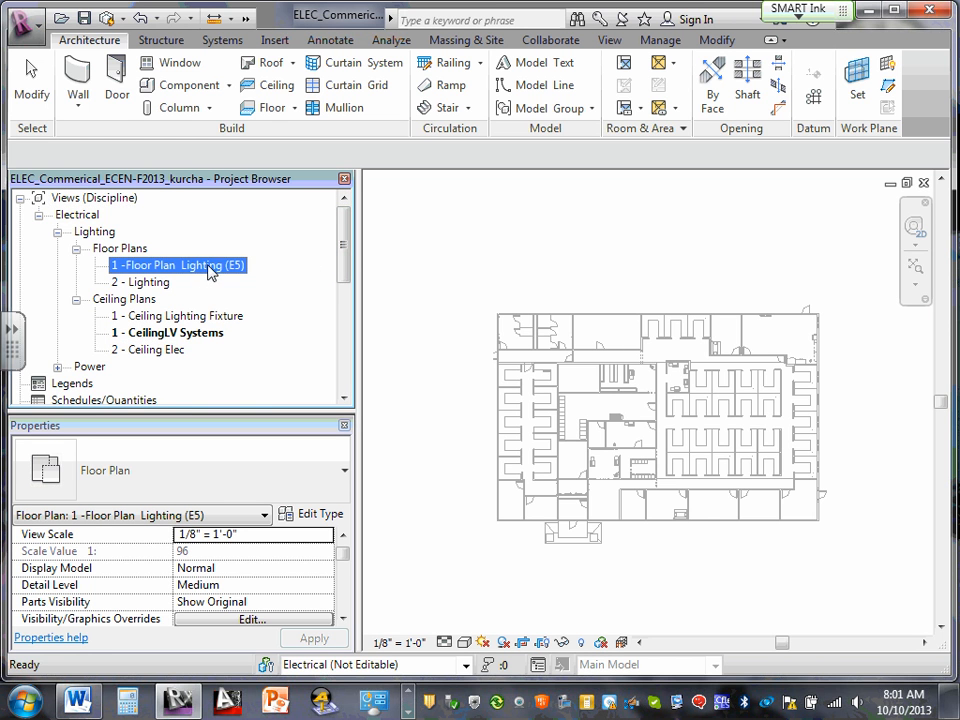
{"action": "scroll", "coordinate": [338, 300], "scroll_direction": "down", "scroll_amount": 3}
{"action": "scroll", "coordinate": [340, 305], "scroll_direction": "down", "scroll_amount": 1}
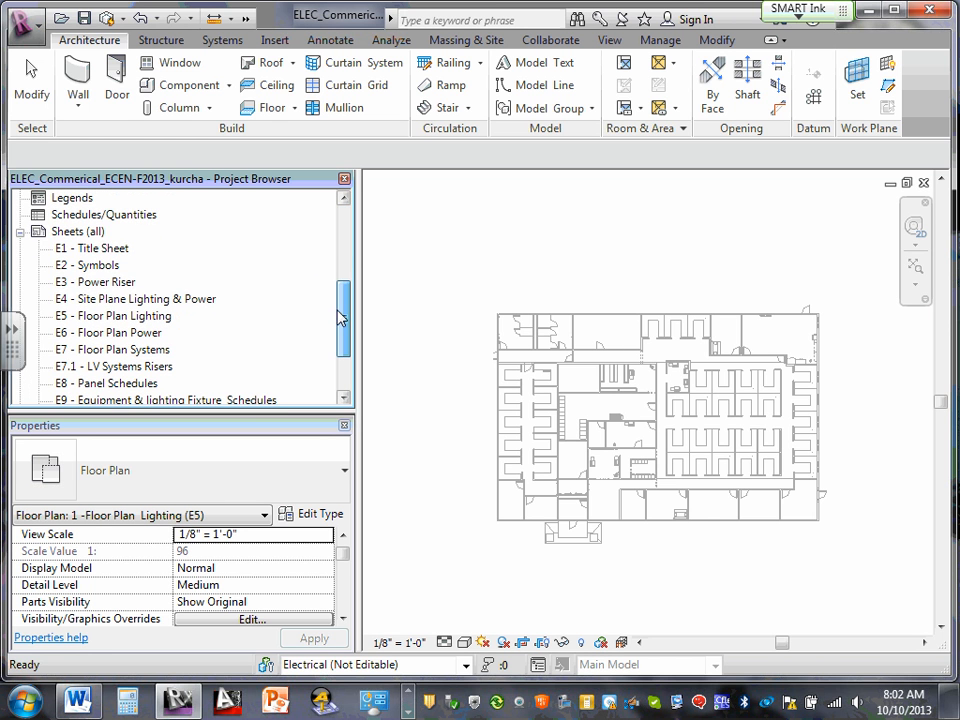
{"action": "left_click", "coordinate": [78, 232]}
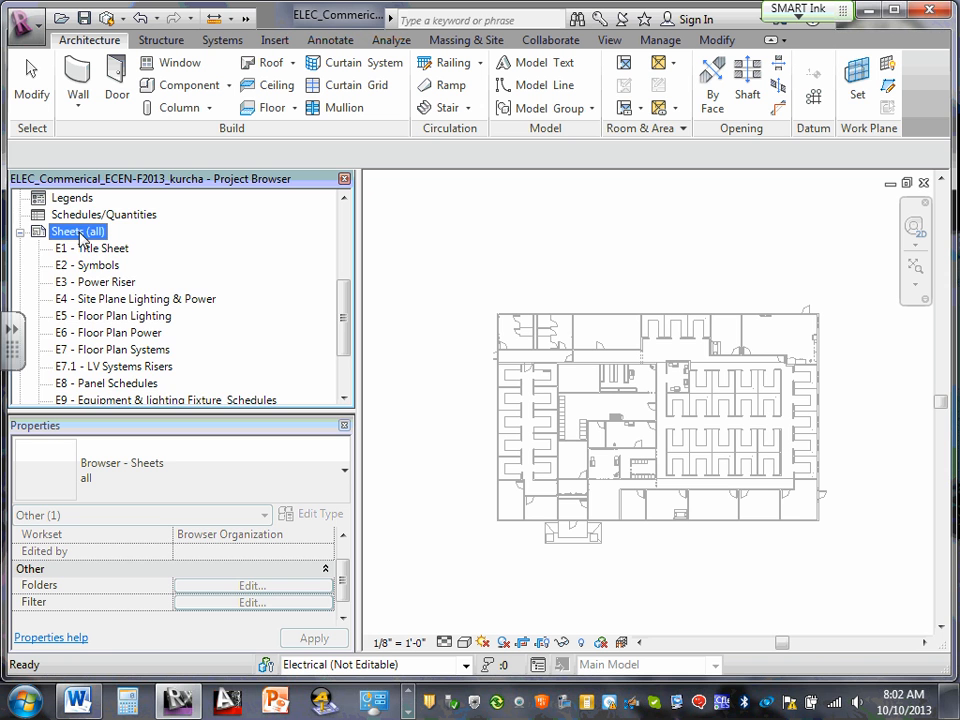
{"action": "double_click", "coordinate": [79, 233]}
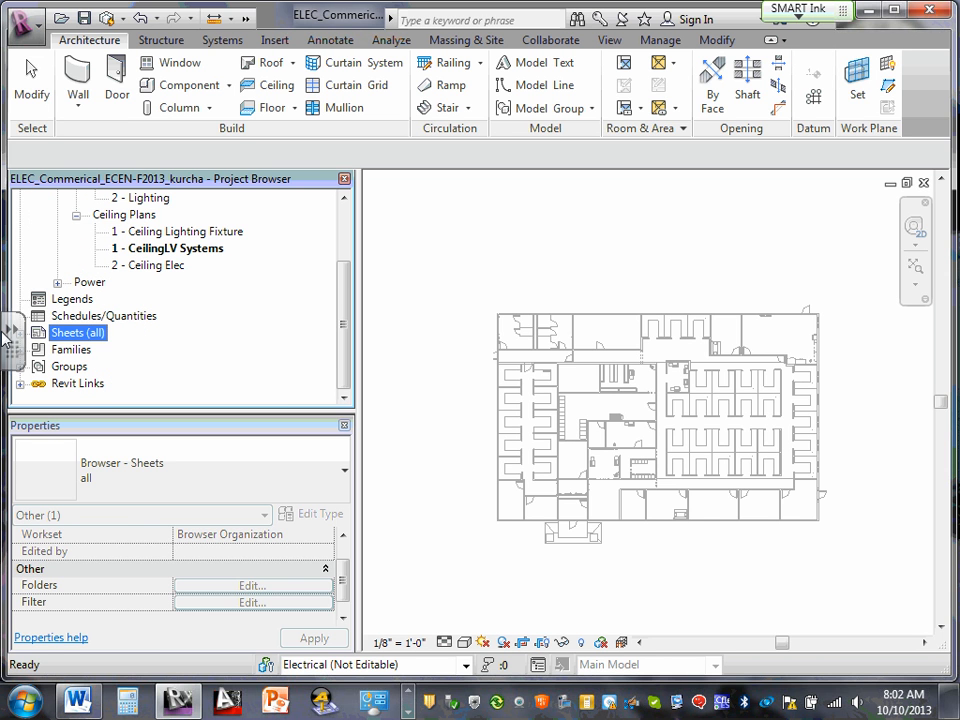
{"action": "left_click_drag", "start_coordinate": [4, 342], "coordinate": [4, 232]}
{"action": "left_click", "coordinate": [20, 333]}
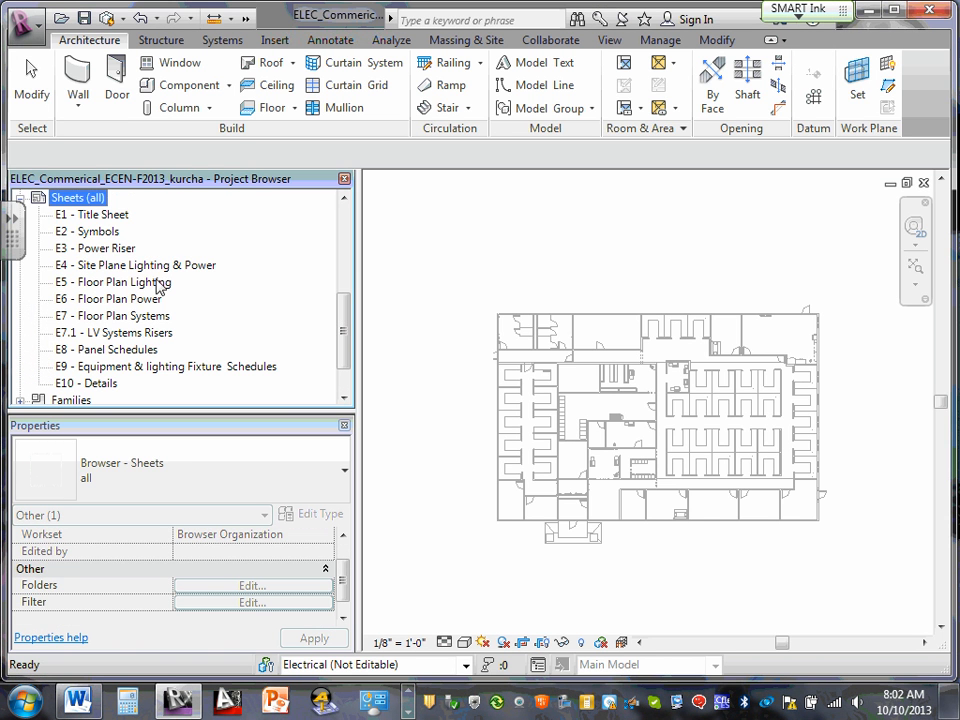
Create a new sheet with the D 22 x 34 Horizontal-CSK titleblock and inspect its title block.
{"action": "right_click", "coordinate": [78, 203]}
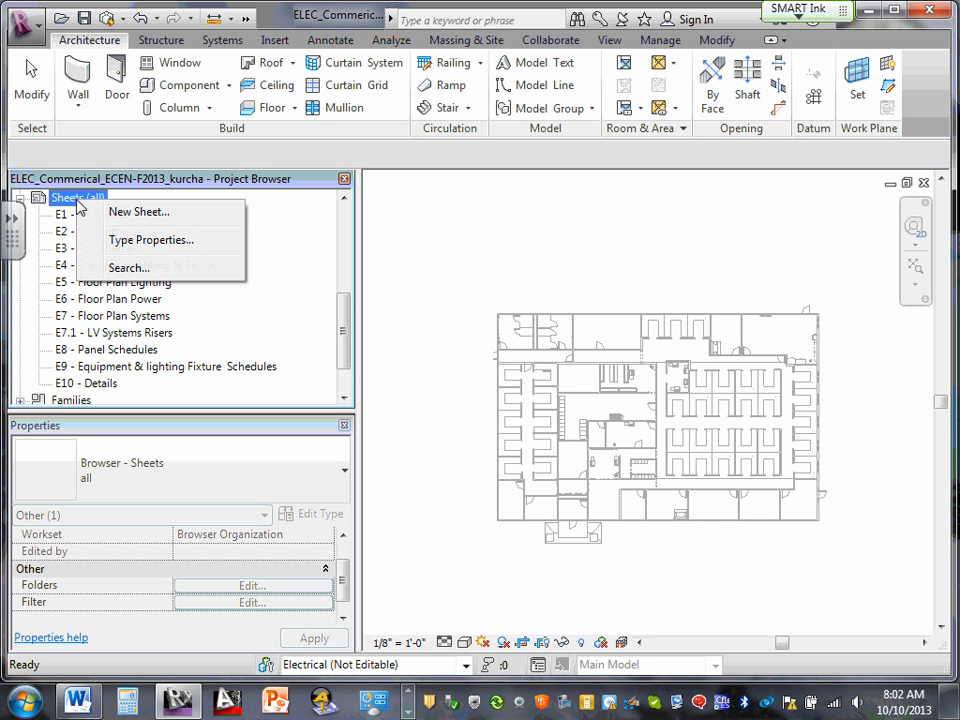
{"action": "left_click", "coordinate": [141, 212]}
{"action": "left_click", "coordinate": [429, 300]}
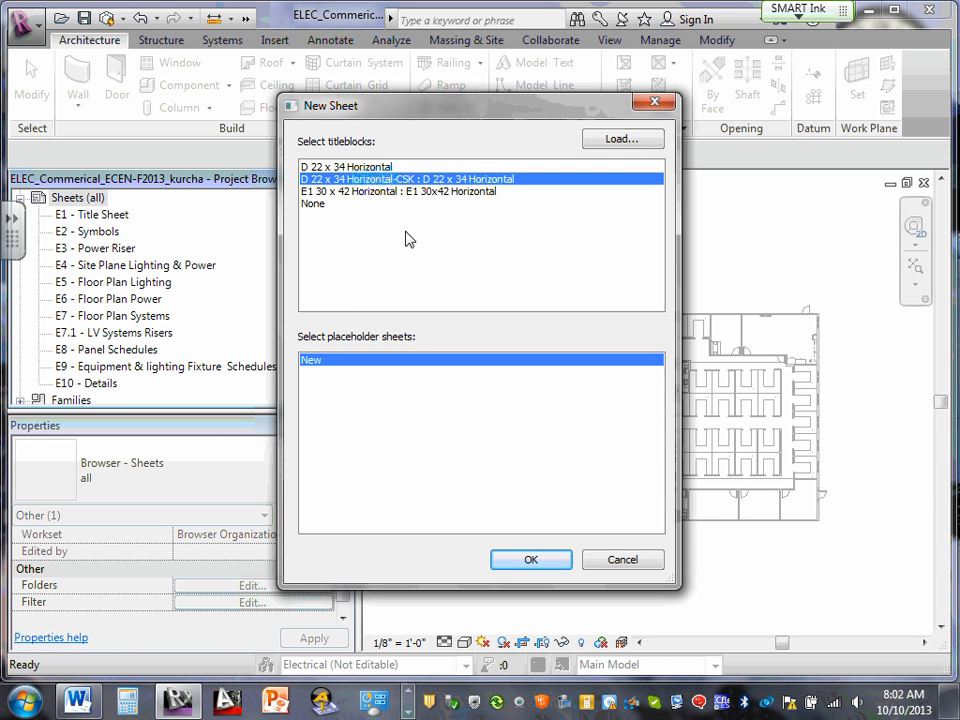
{"action": "left_click", "coordinate": [532, 562]}
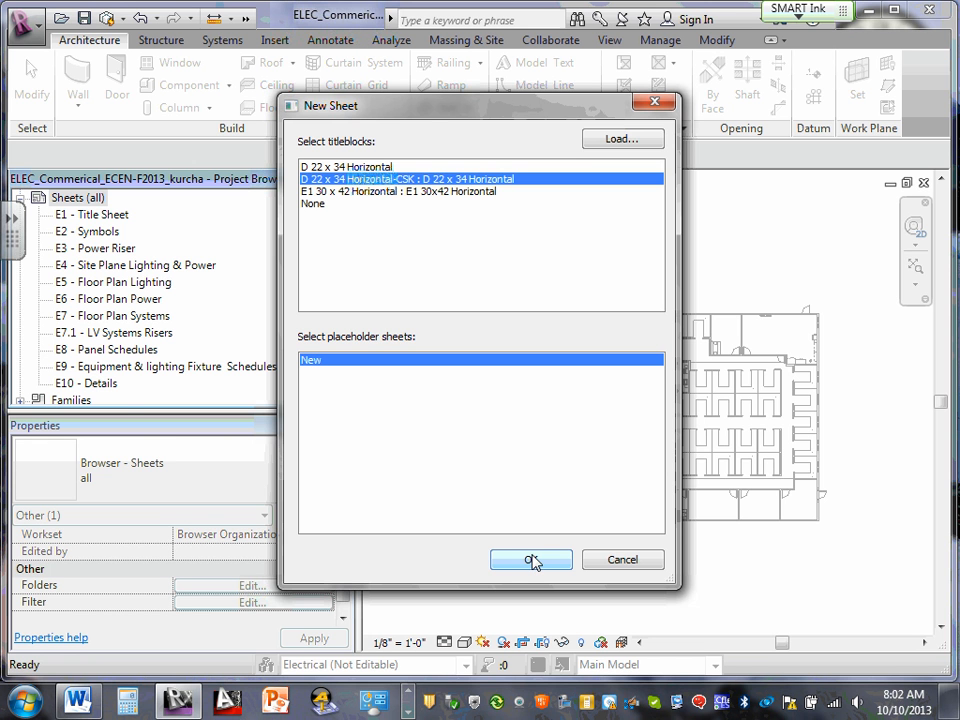
{"action": "left_click", "coordinate": [532, 562]}
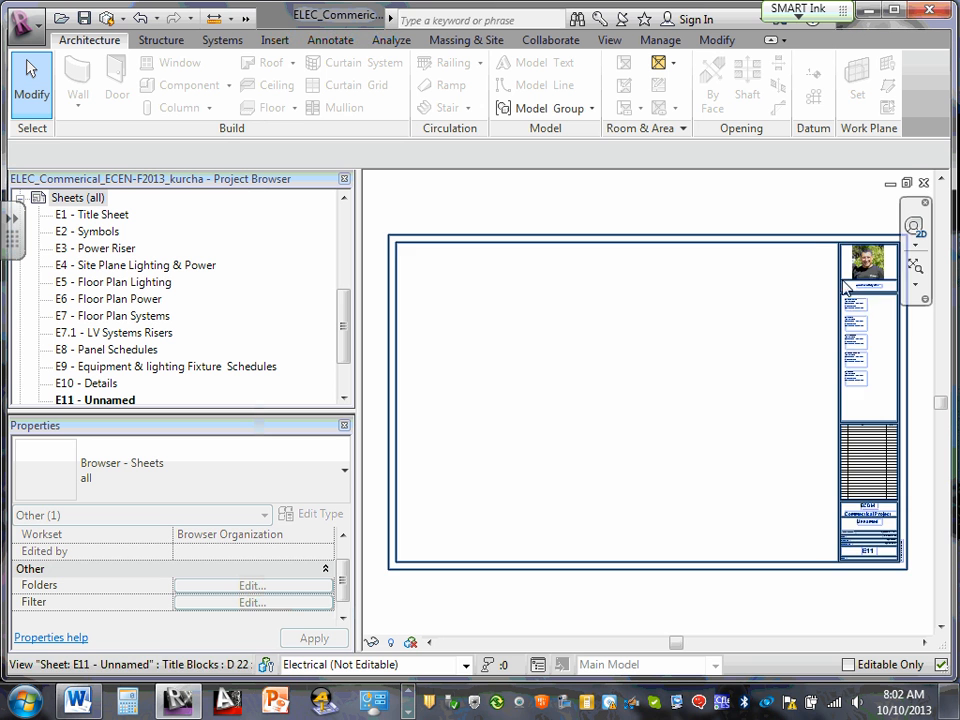
{"action": "scroll", "coordinate": [889, 390], "scroll_direction": "up", "scroll_amount": 4}
{"action": "scroll", "coordinate": [870, 396], "scroll_direction": "down", "scroll_amount": 3}
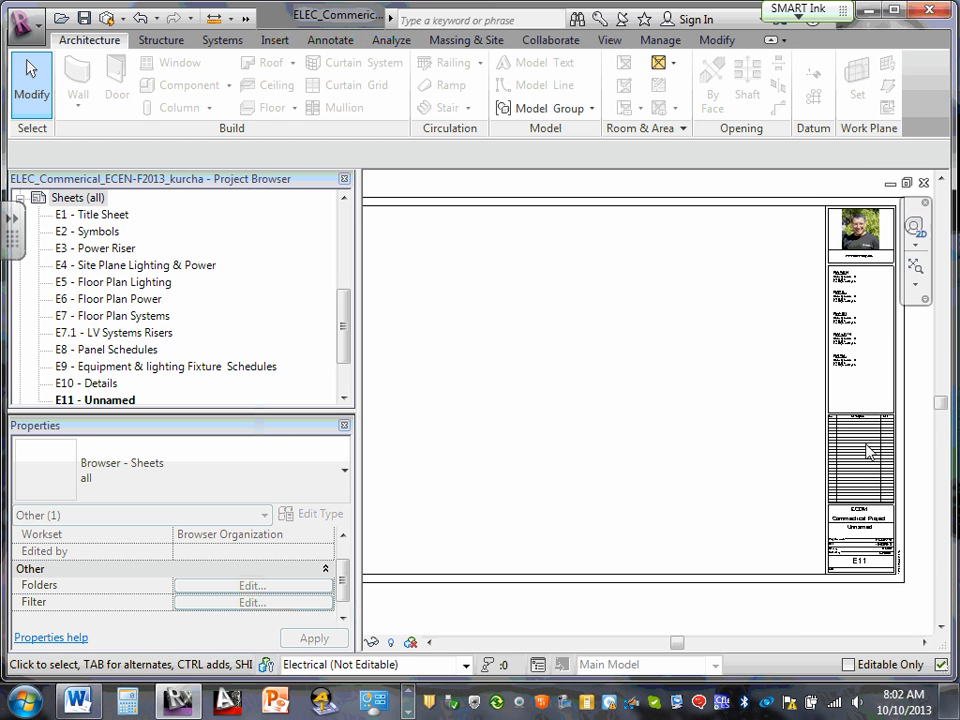
Set the new sheet's number to E5.1 in its title block.
{"action": "scroll", "coordinate": [862, 566], "scroll_direction": "up", "scroll_amount": 4}
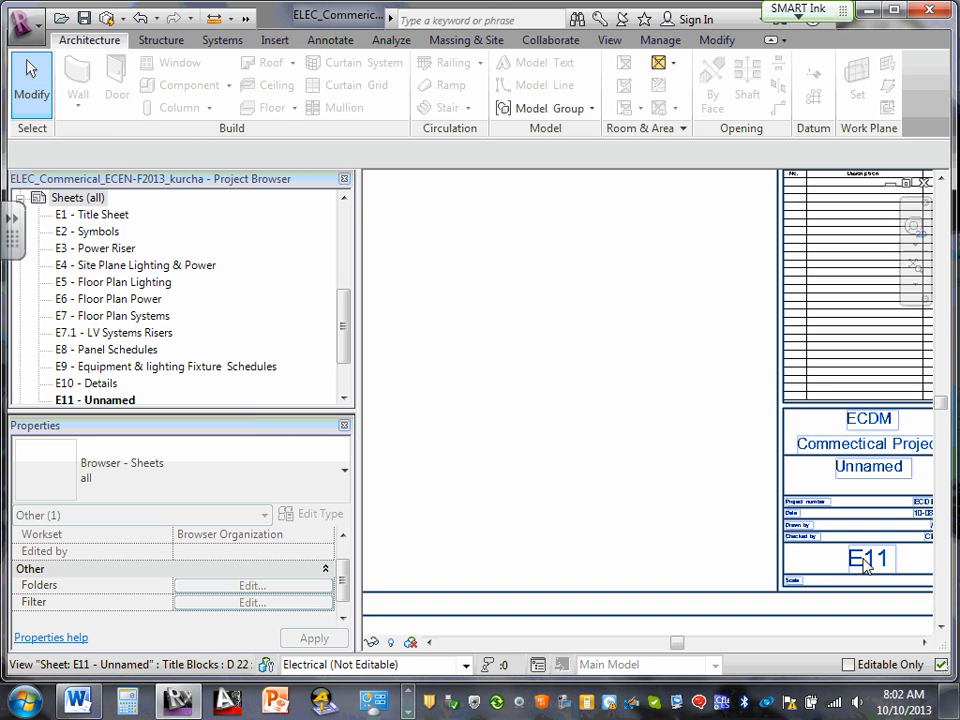
{"action": "middle_click_drag", "start_coordinate": [709, 446], "coordinate": [540, 431]}
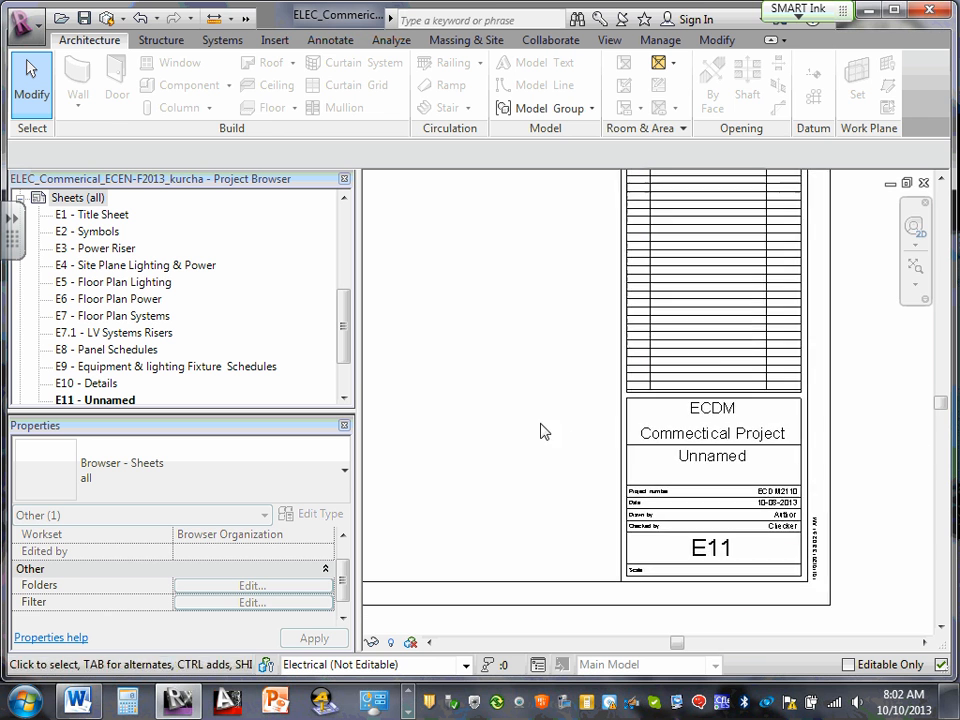
{"action": "scroll", "coordinate": [712, 552], "scroll_direction": "up", "scroll_amount": 3}
{"action": "left_click", "coordinate": [735, 561]}
{"action": "left_click", "coordinate": [737, 555]}
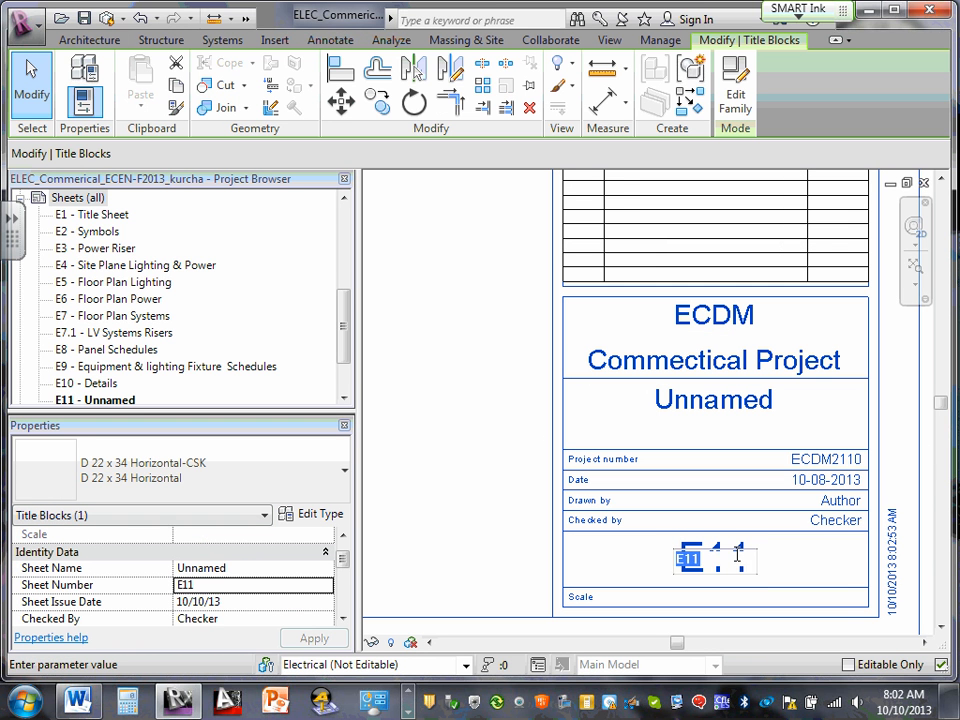
{"action": "left_click", "coordinate": [724, 560]}
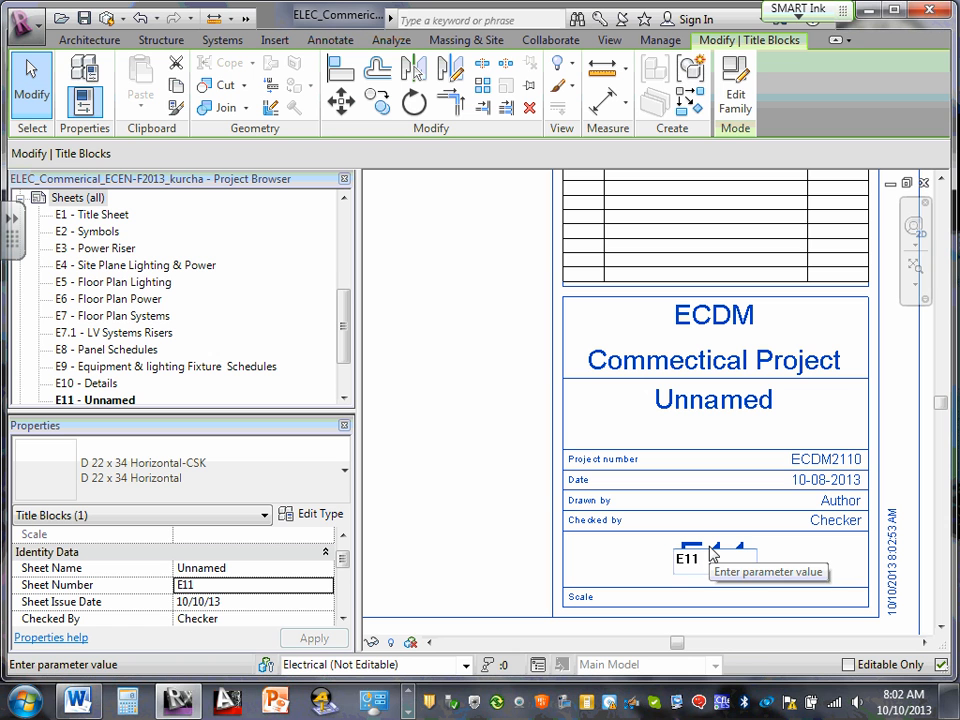
{"action": "key", "text": "BackSpace"}
{"action": "key", "text": "BackSpace"}
{"action": "type", "text": "5.1"}
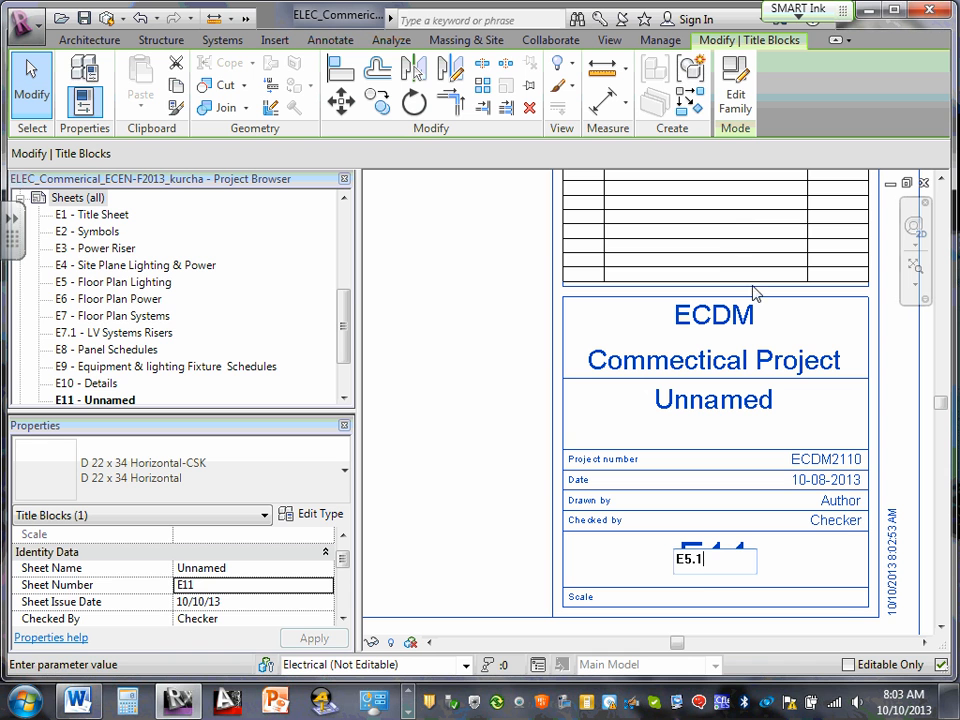
{"action": "key", "text": "Return"}
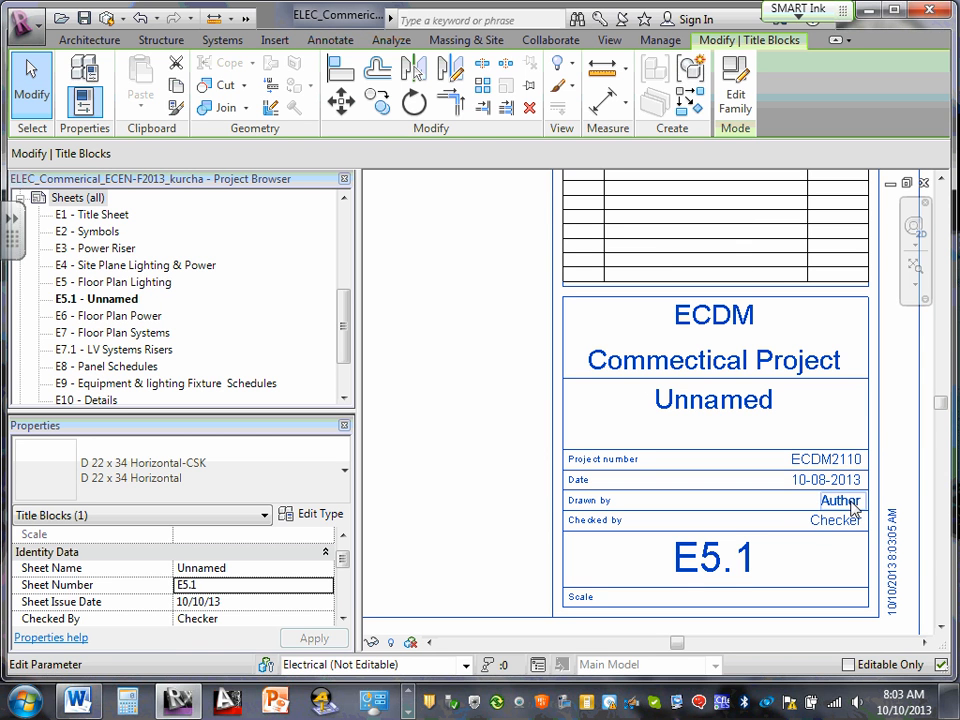
Fill in the title block's Drawn by entry as LMN and its Checked by entry as CSK.
{"action": "left_click", "coordinate": [850, 504]}
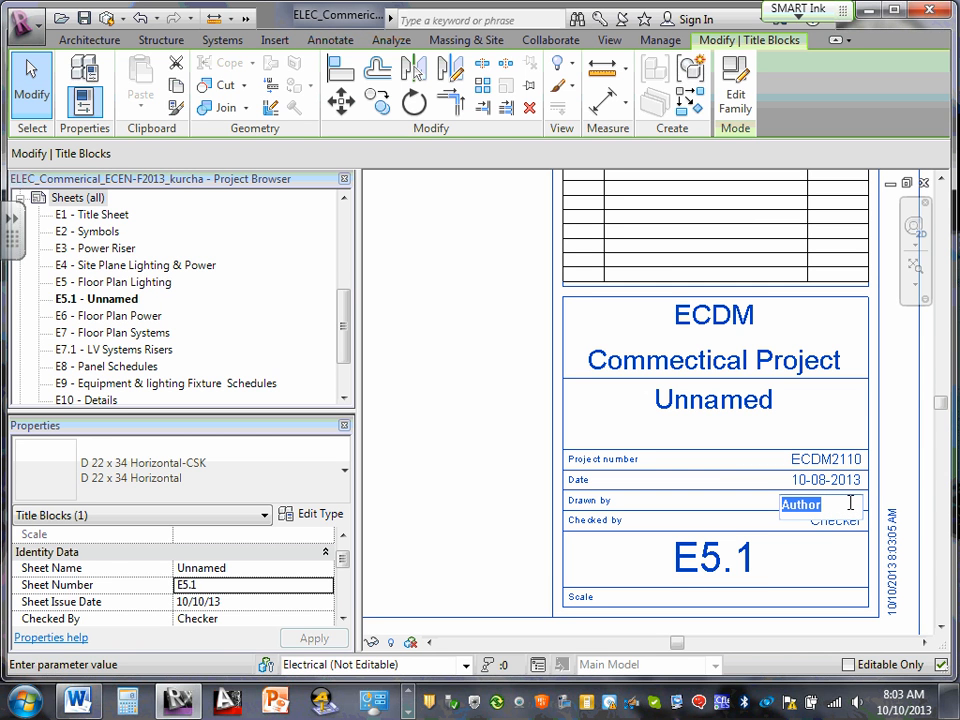
{"action": "type", "text": "LMN"}
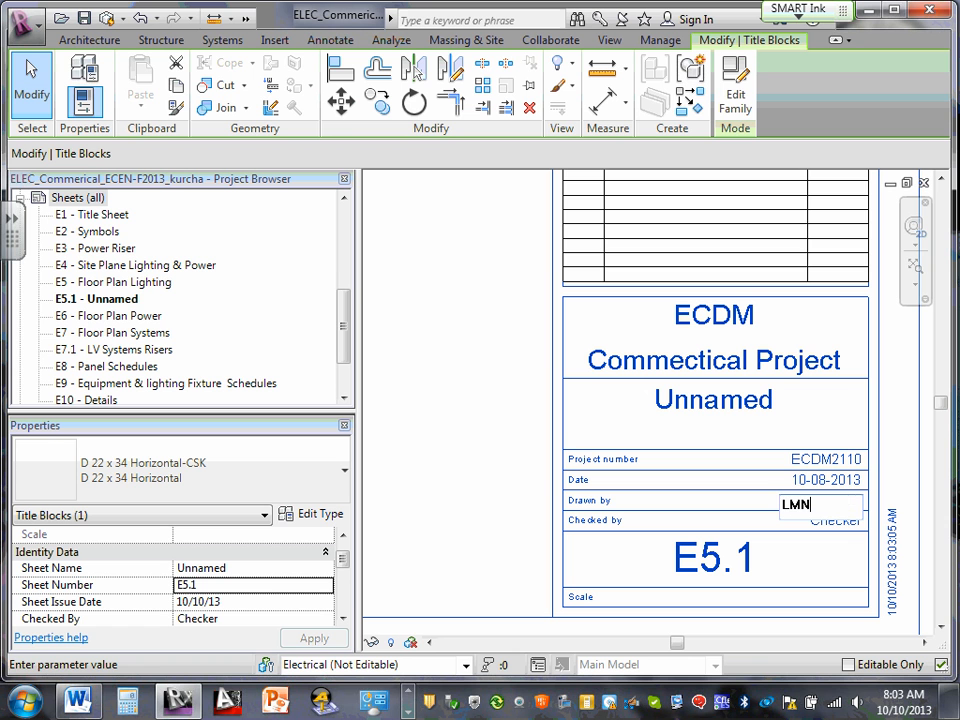
{"action": "key", "text": "Return"}
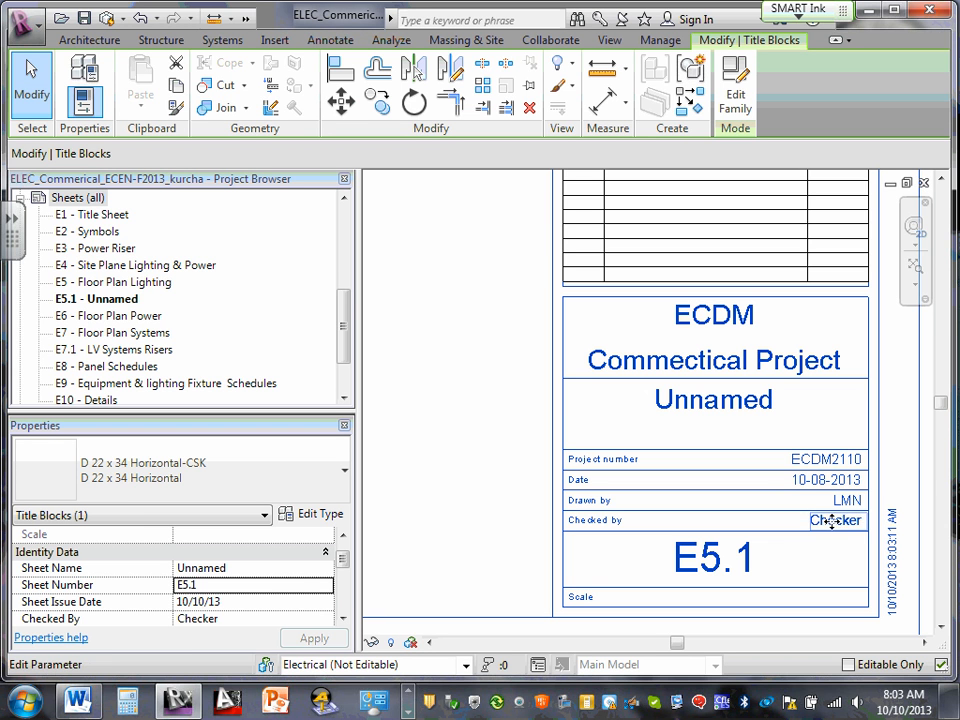
{"action": "left_click", "coordinate": [838, 521]}
{"action": "type", "text": "CSK"}
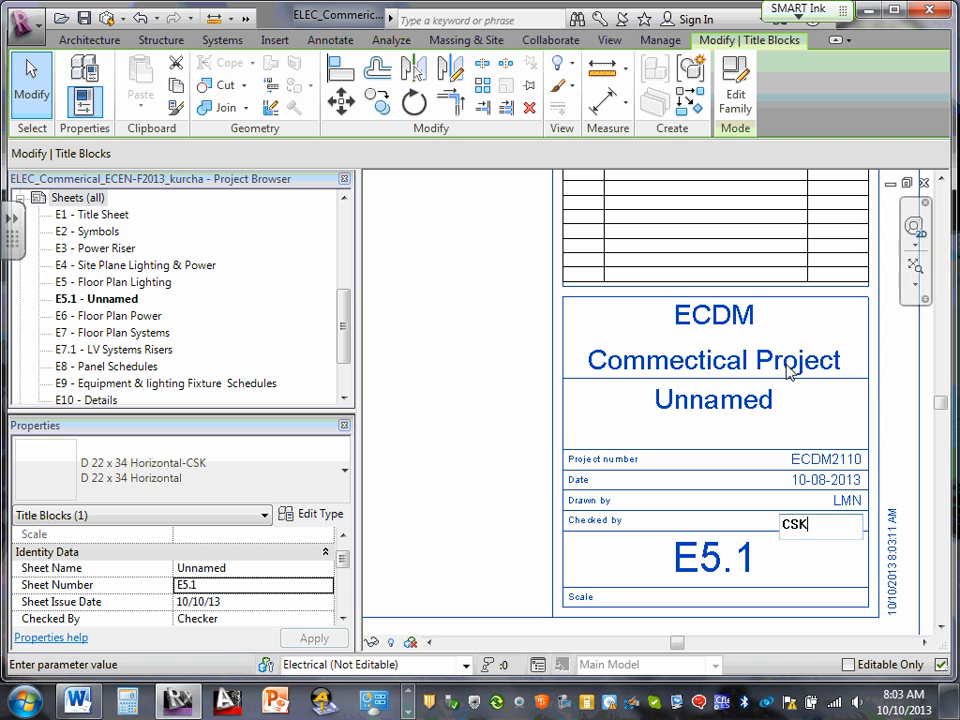
Name sheet E5.1 "Floor Plan Lighting-Alt." in its title block.
{"action": "left_click", "coordinate": [739, 399]}
{"action": "left_click", "coordinate": [730, 400]}
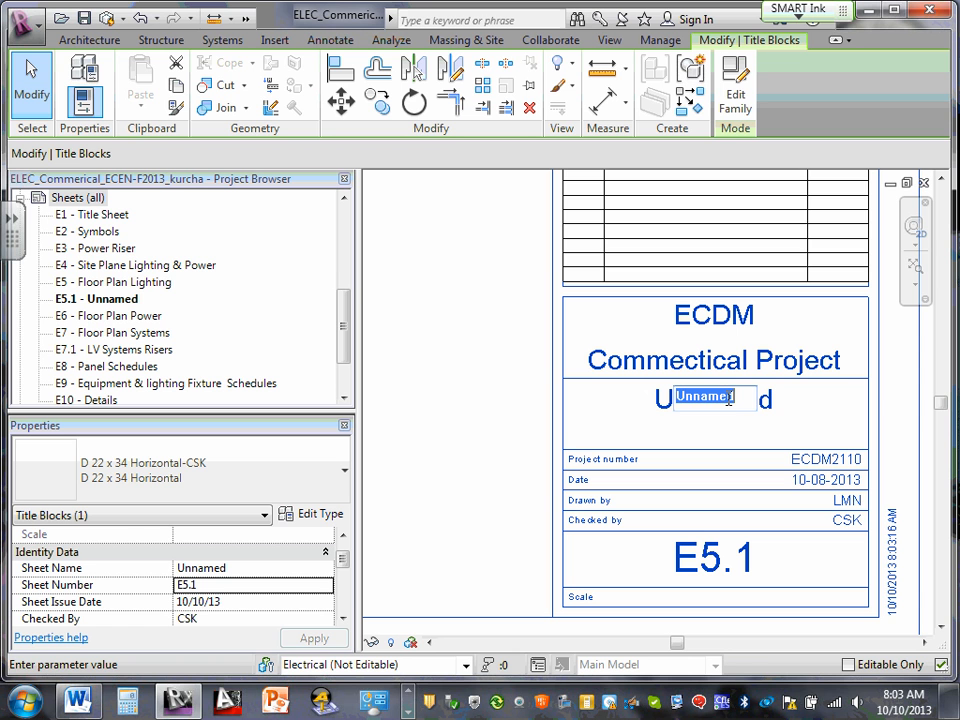
{"action": "type", "text": "F"}
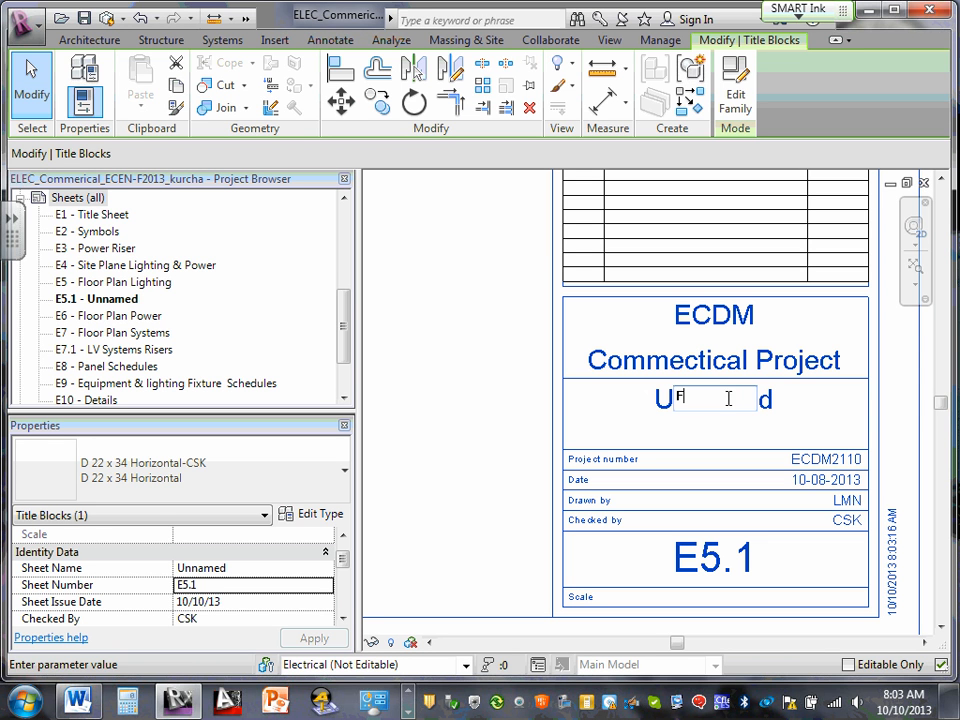
{"action": "type", "text": "loor Plan Lighti"}
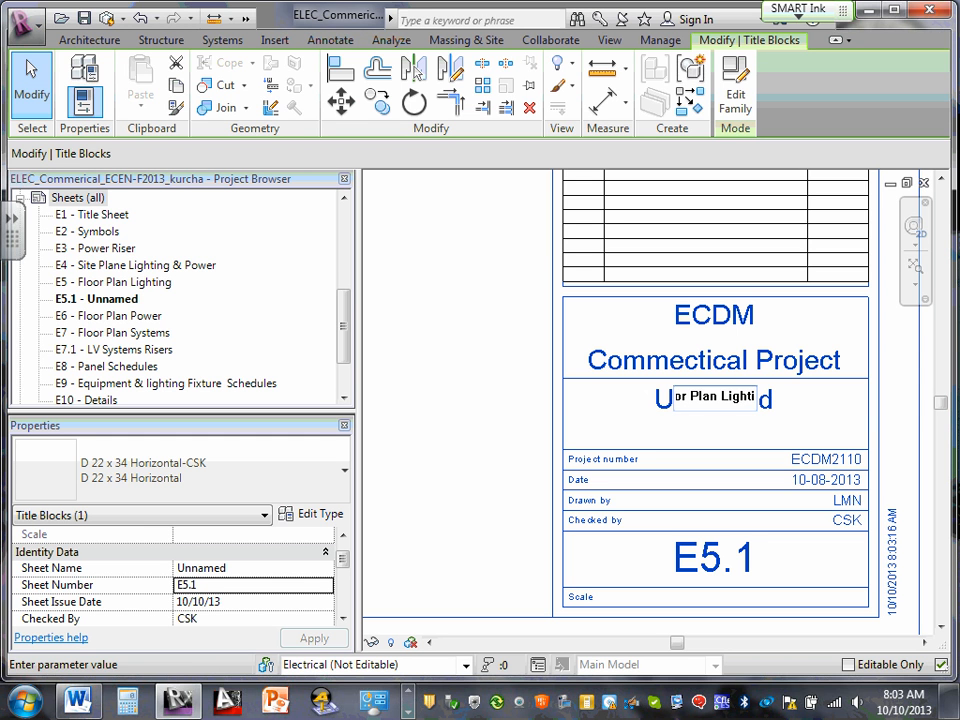
{"action": "type", "text": "ng-"}
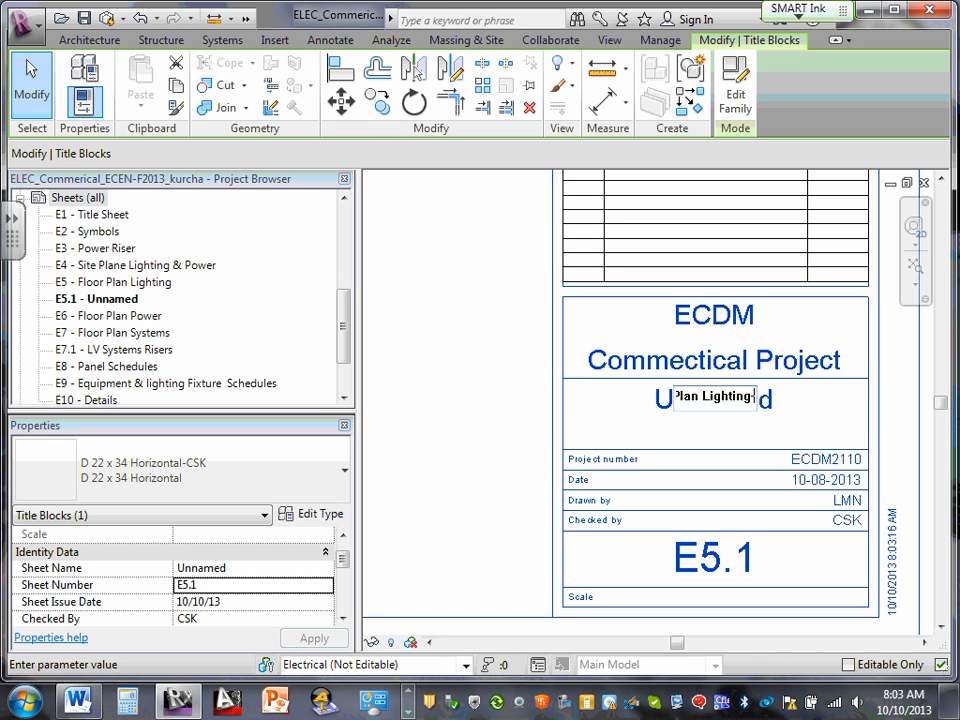
{"action": "type", "text": "All"}
{"action": "type", "text": "."}
{"action": "left_click", "coordinate": [908, 452]}
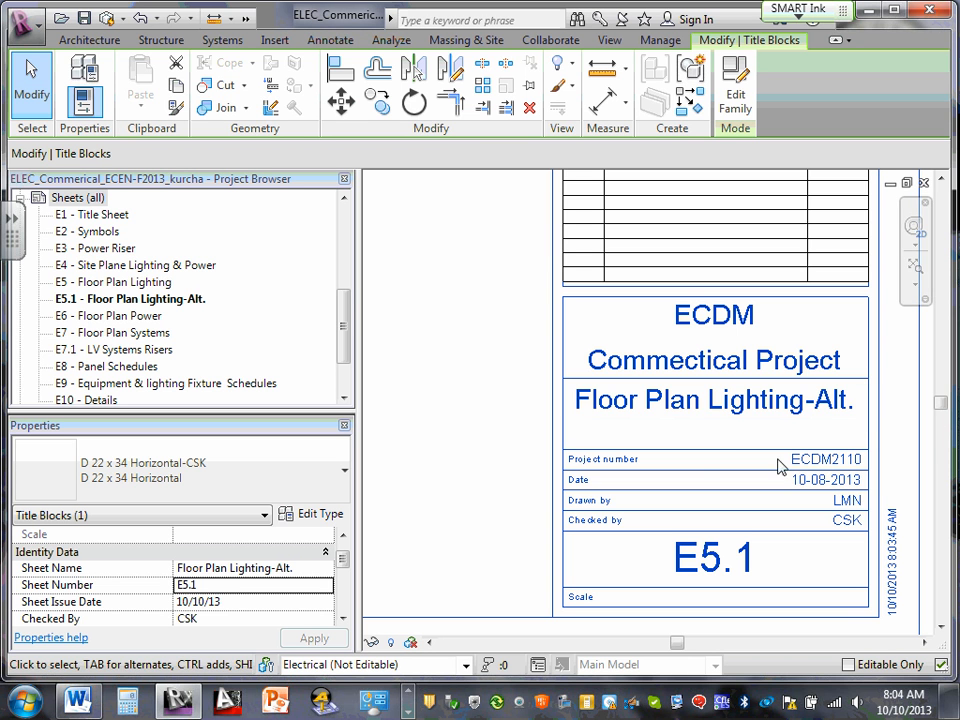
Change the name of sheet E5.1 to "Floor Plan Lighting Alternative", replacing the hyphen with a space.
{"action": "left_click", "coordinate": [806, 408]}
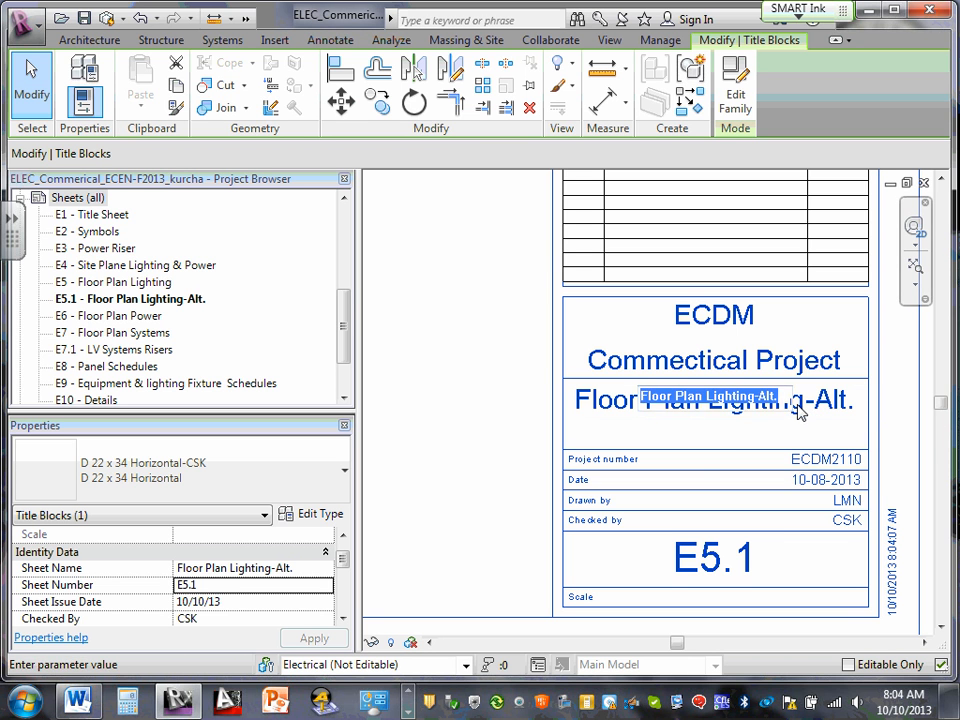
{"action": "left_click", "coordinate": [781, 396]}
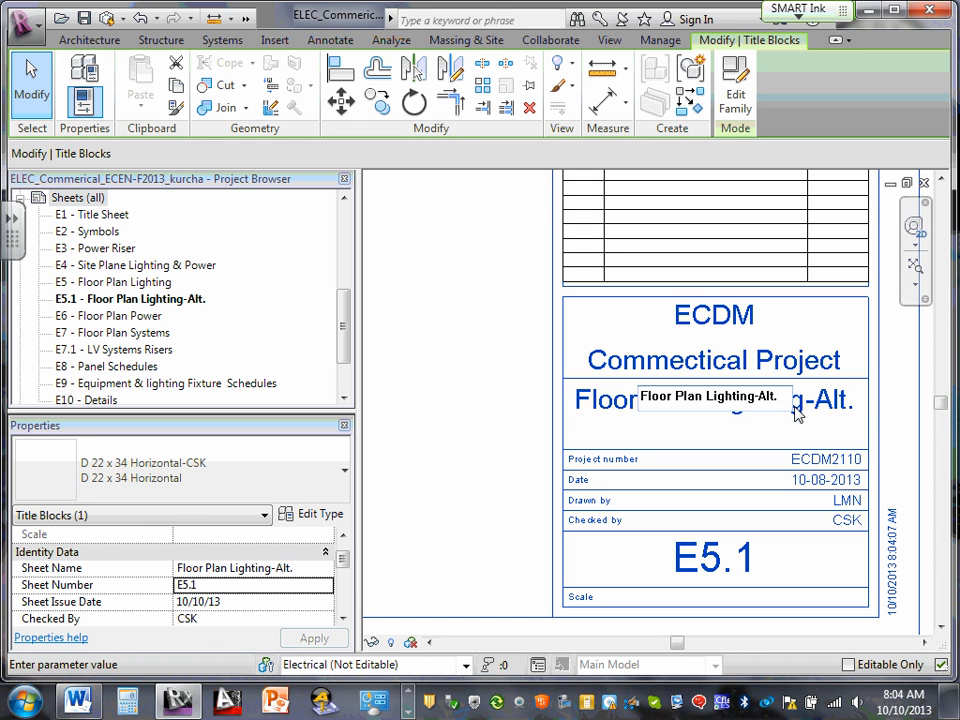
{"action": "key", "text": "BackSpace"}
{"action": "type", "text": "ernative"}
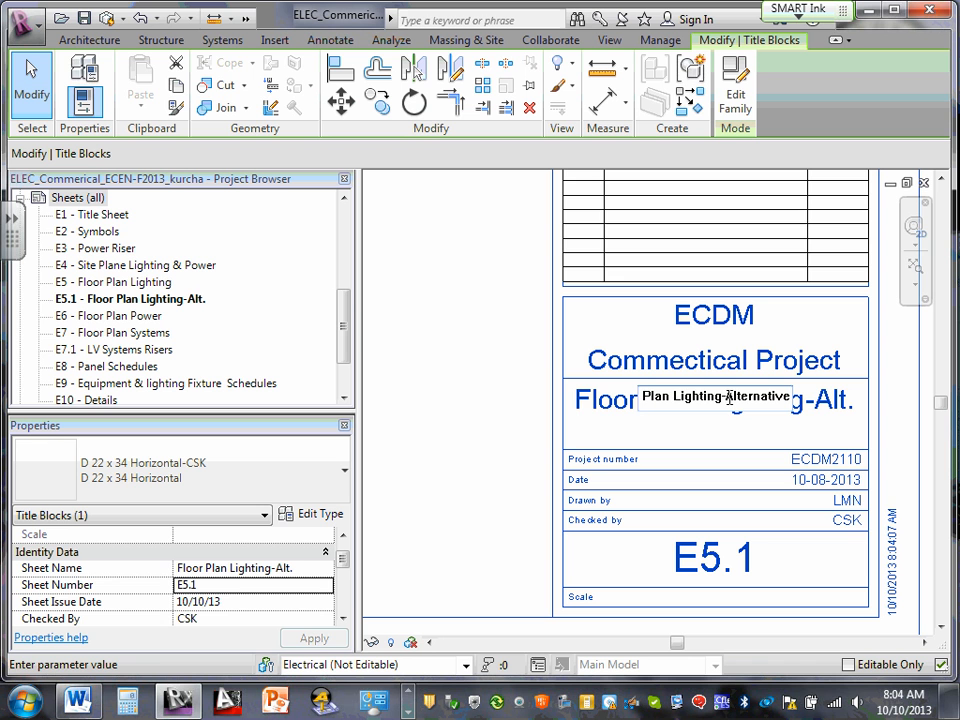
{"action": "key", "text": "BackSpace"}
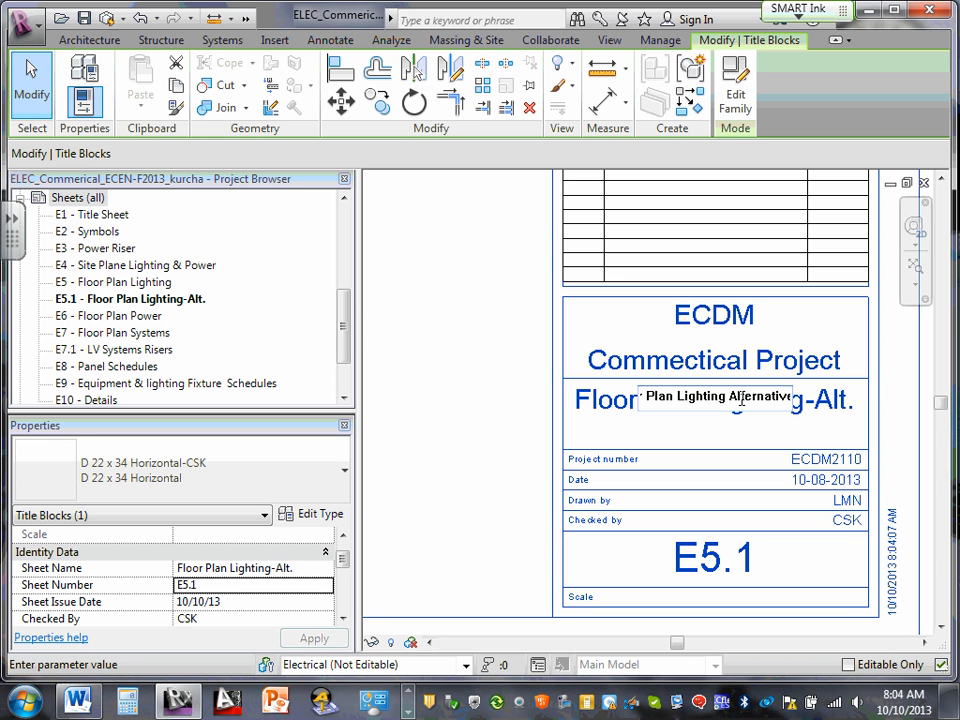
{"action": "left_click", "coordinate": [460, 317]}
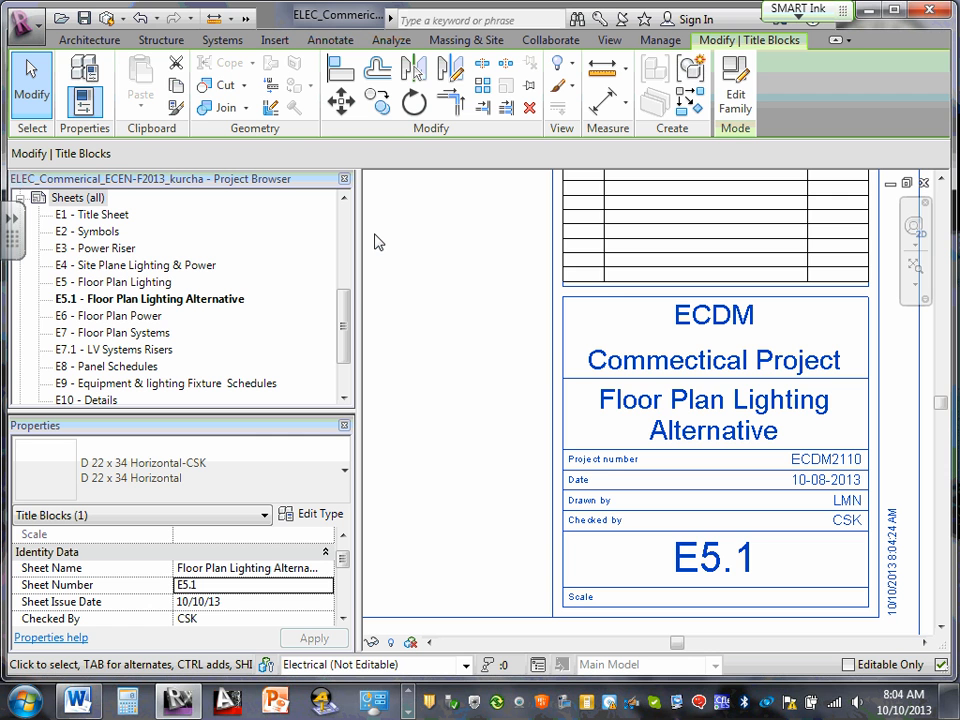
Examine the whole E5.1 sheet and the company contact blocks in its title block.
{"action": "scroll", "coordinate": [398, 264], "scroll_direction": "down", "scroll_amount": 1}
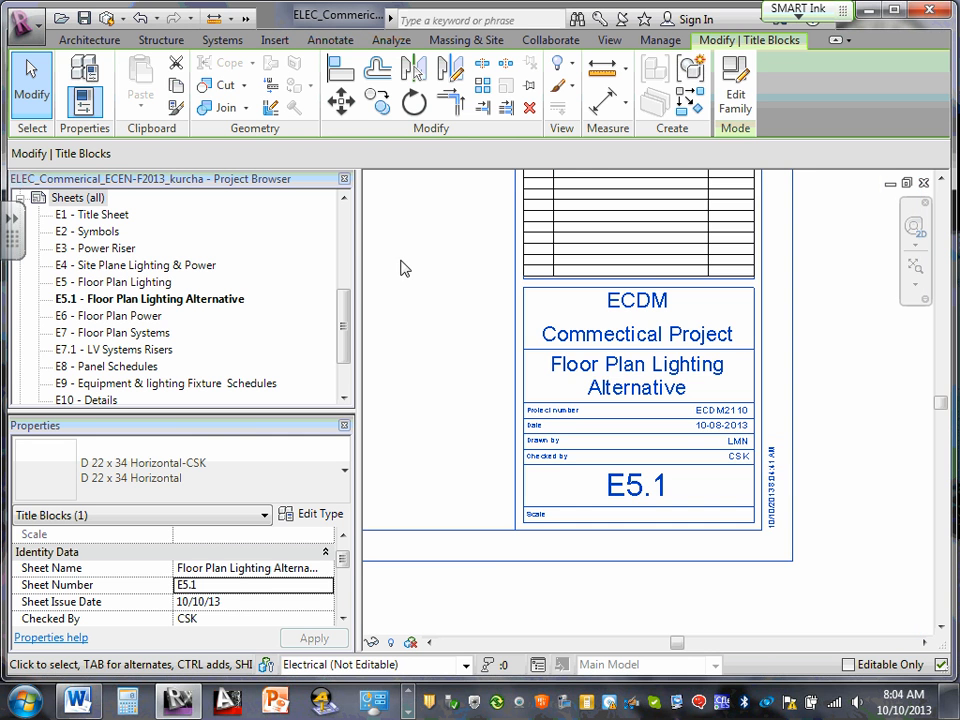
{"action": "scroll", "coordinate": [456, 399], "scroll_direction": "down", "scroll_amount": 1}
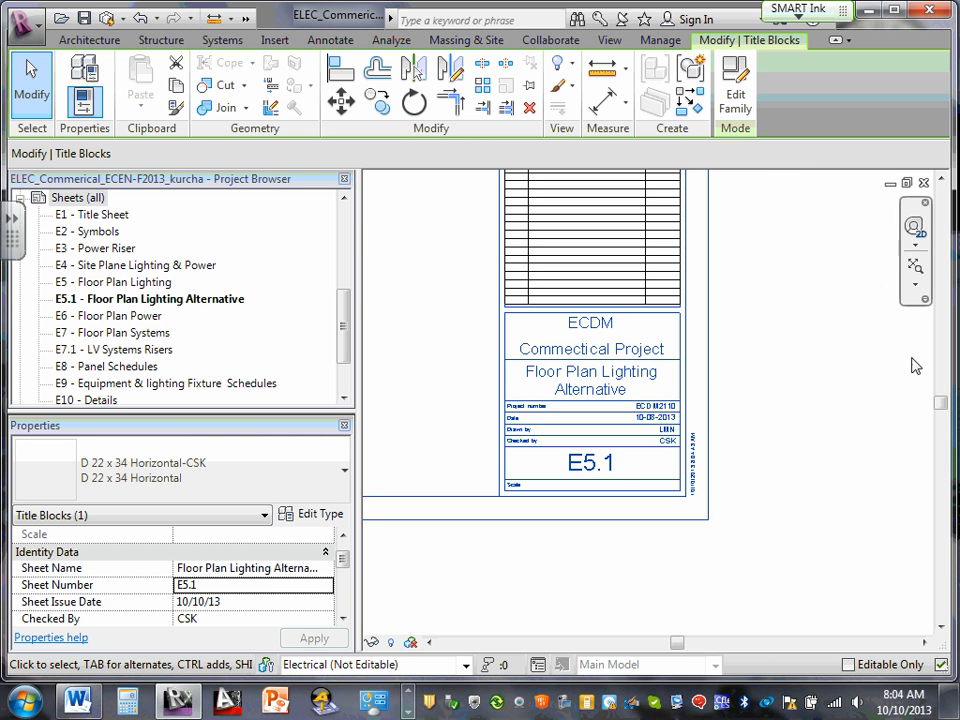
{"action": "left_click", "coordinate": [916, 287]}
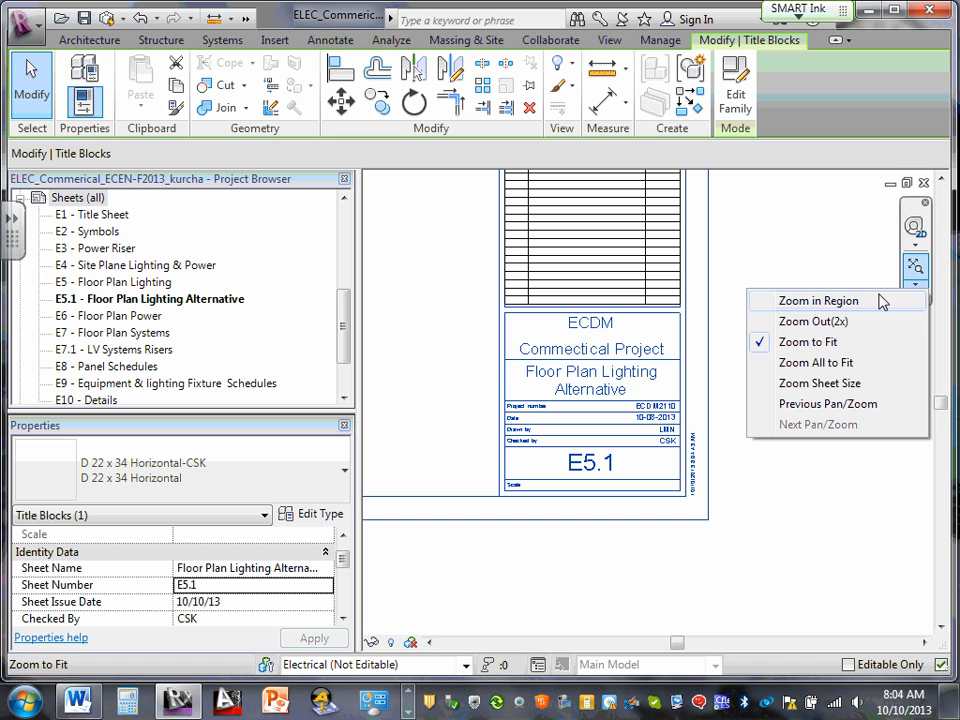
{"action": "left_click", "coordinate": [833, 370]}
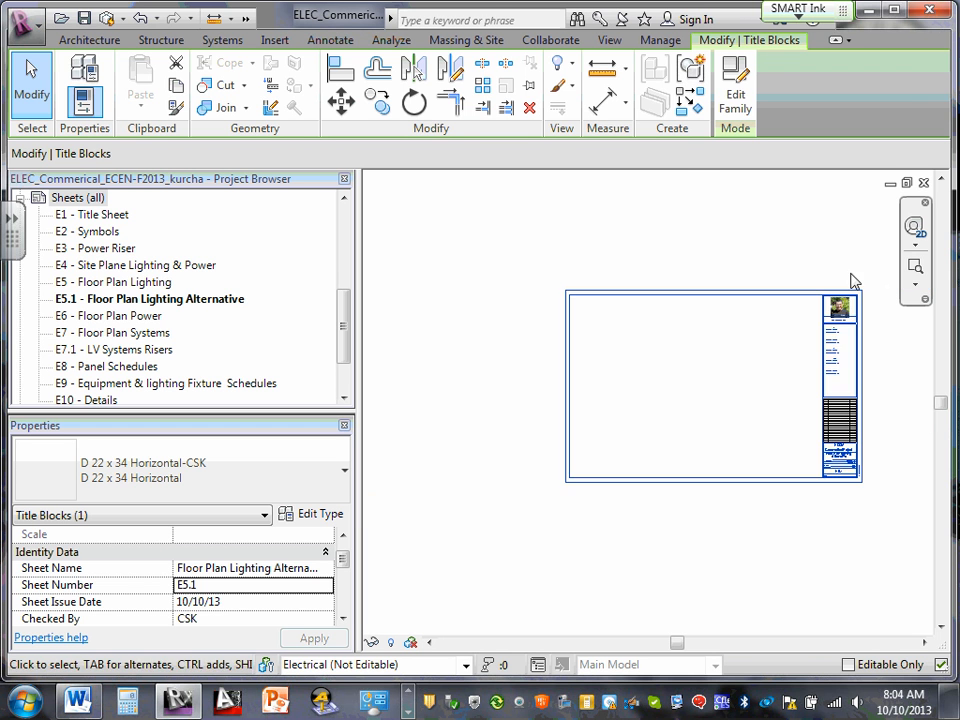
{"action": "scroll", "coordinate": [845, 300], "scroll_direction": "up", "scroll_amount": 10}
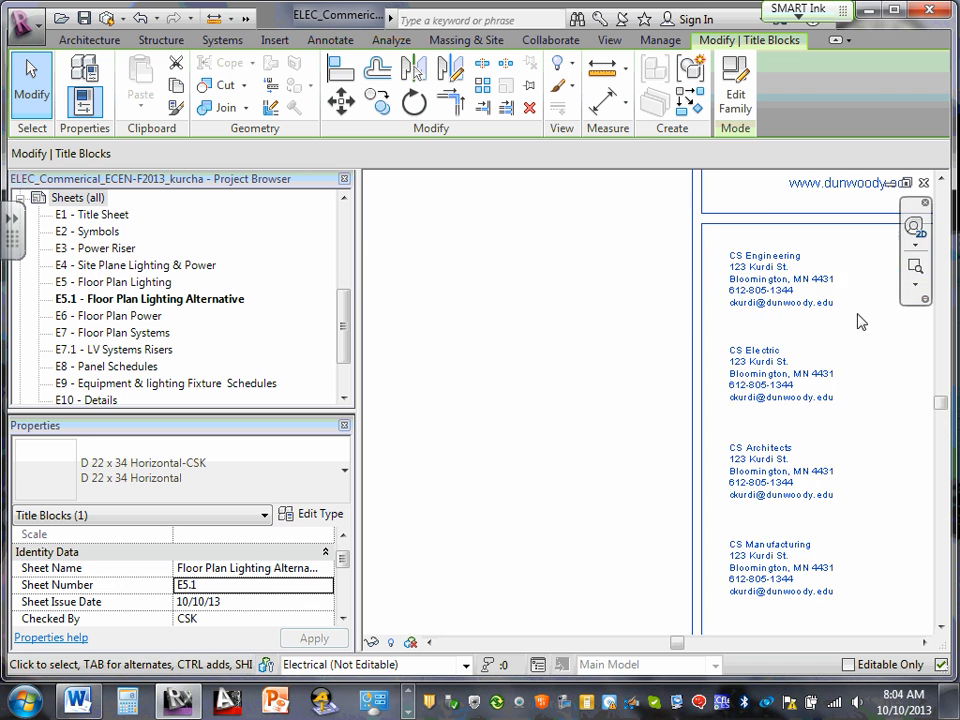
{"action": "scroll", "coordinate": [858, 300], "scroll_direction": "up", "scroll_amount": 3}
{"action": "scroll", "coordinate": [788, 265], "scroll_direction": "down", "scroll_amount": 4}
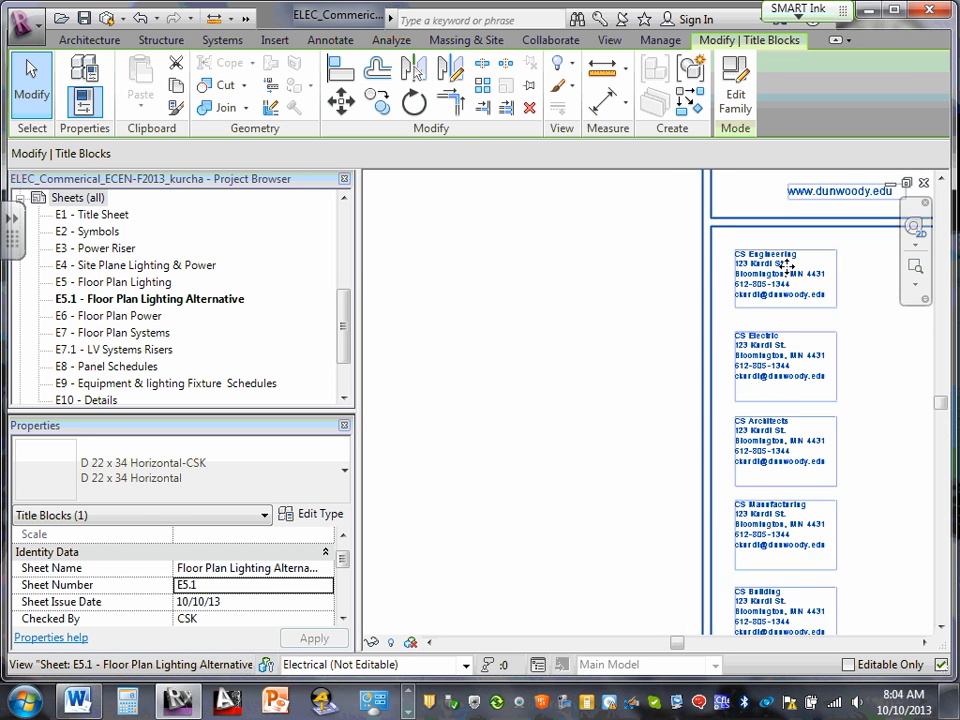
{"action": "scroll", "coordinate": [788, 265], "scroll_direction": "down", "scroll_amount": 5}
{"action": "middle_click_drag", "start_coordinate": [577, 274], "coordinate": [671, 293]}
{"action": "scroll", "coordinate": [413, 267], "scroll_direction": "up", "scroll_amount": 1}
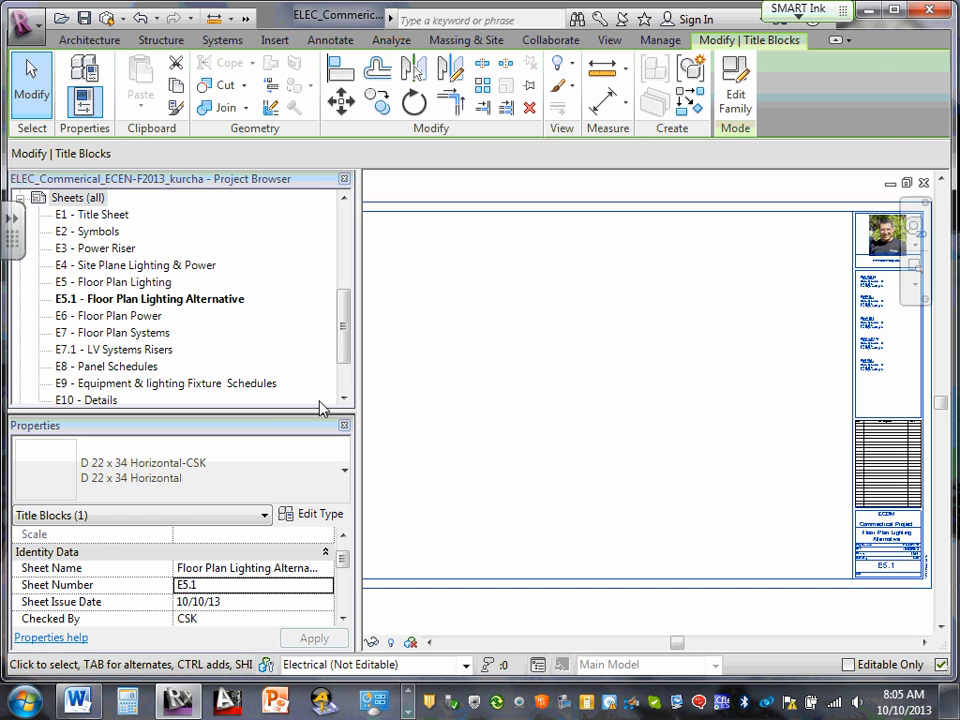
Open the lighting floor plan view 1 -Floor Plan Lighting (E5) and fit it to the drawing area.
{"action": "left_click_drag", "start_coordinate": [343, 343], "coordinate": [343, 243]}
{"action": "left_click", "coordinate": [225, 267]}
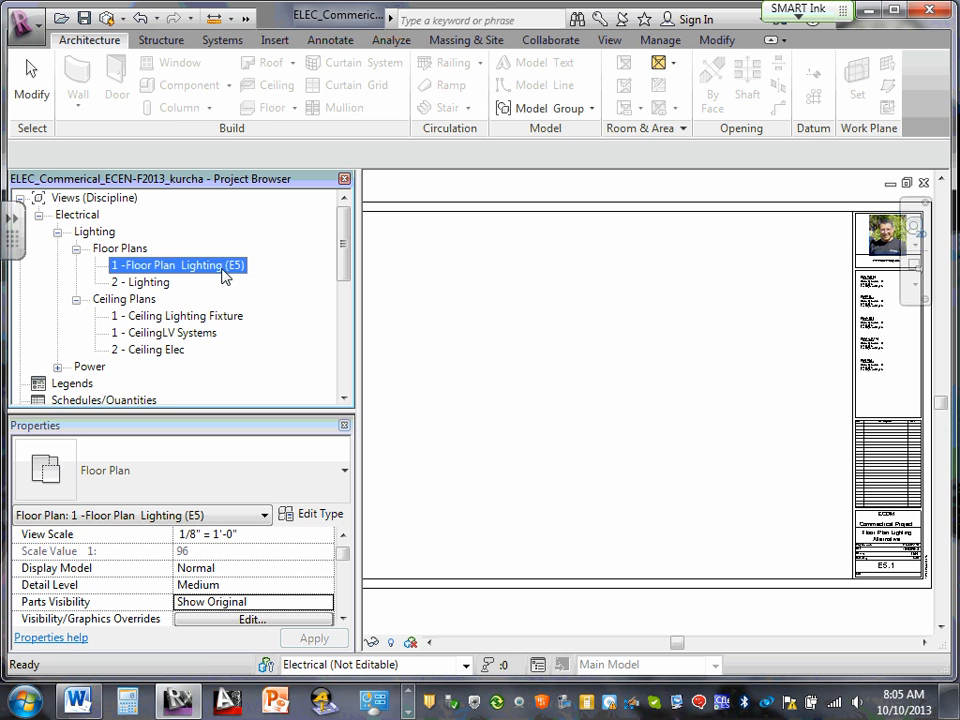
{"action": "double_click", "coordinate": [223, 268]}
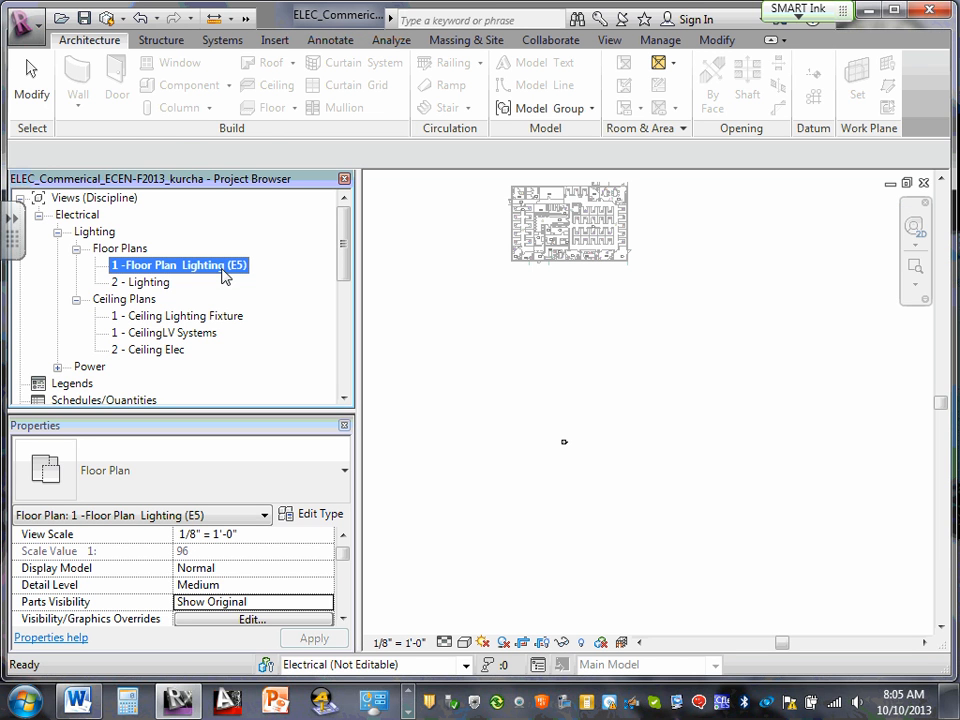
{"action": "left_click", "coordinate": [796, 288]}
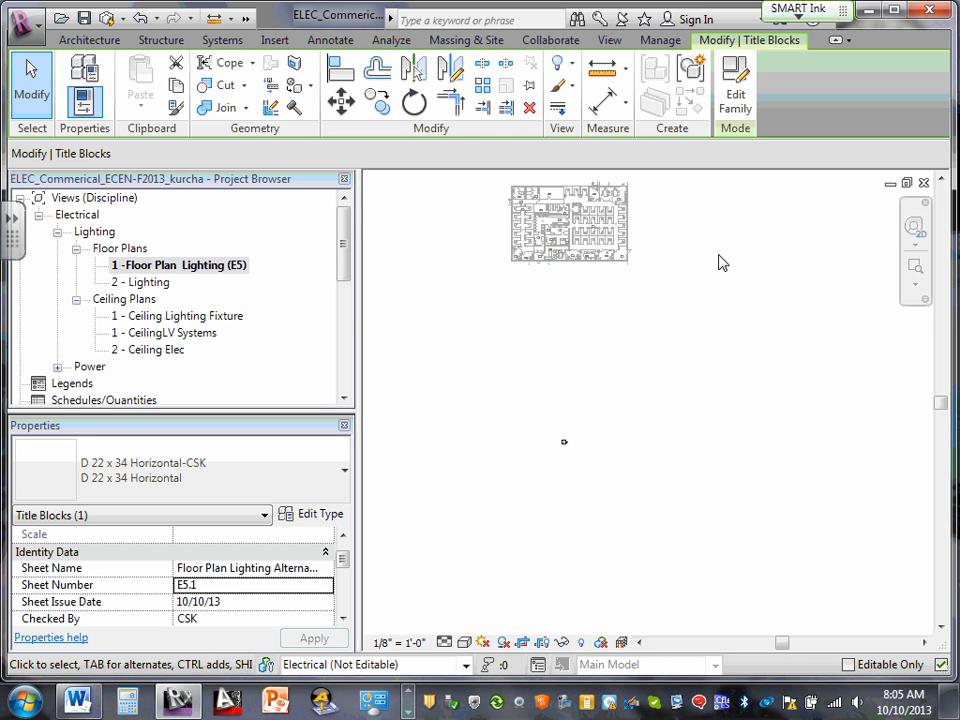
{"action": "left_click", "coordinate": [915, 286]}
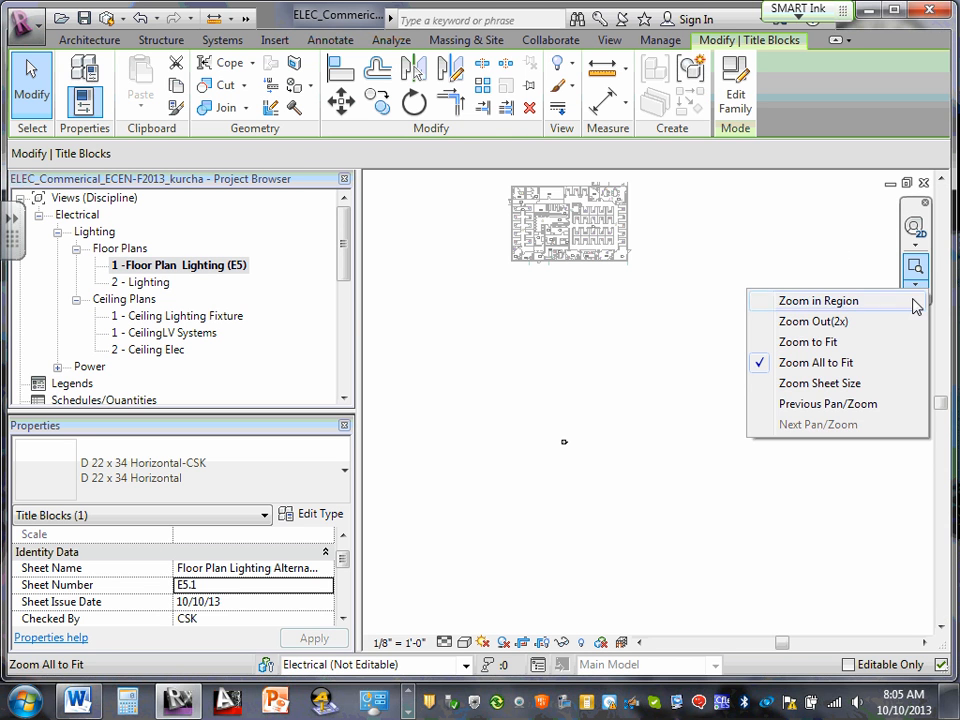
{"action": "left_click", "coordinate": [823, 343]}
Outline the open office area, including its adjoining row of three workstations, in red ink on the lighting floor plan.
{"action": "middle_click_drag", "start_coordinate": [804, 206], "coordinate": [780, 311]}
{"action": "scroll", "coordinate": [602, 333], "scroll_direction": "up", "scroll_amount": 6}
{"action": "middle_click_drag", "start_coordinate": [570, 330], "coordinate": [643, 313]}
{"action": "scroll", "coordinate": [538, 276], "scroll_direction": "up", "scroll_amount": 2}
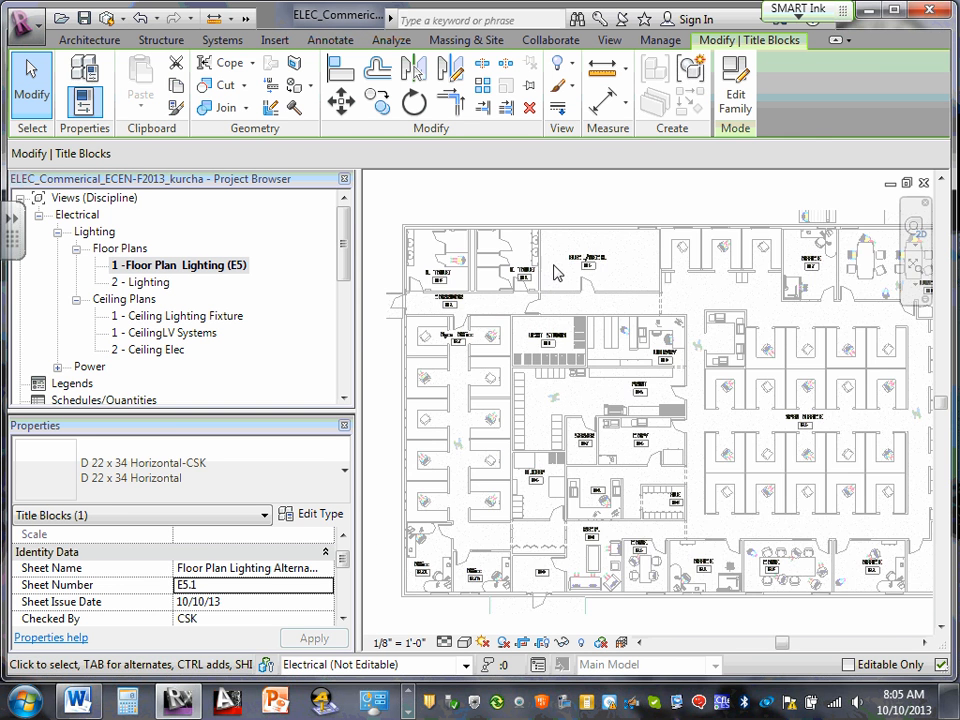
{"action": "scroll", "coordinate": [557, 273], "scroll_direction": "up", "scroll_amount": 2}
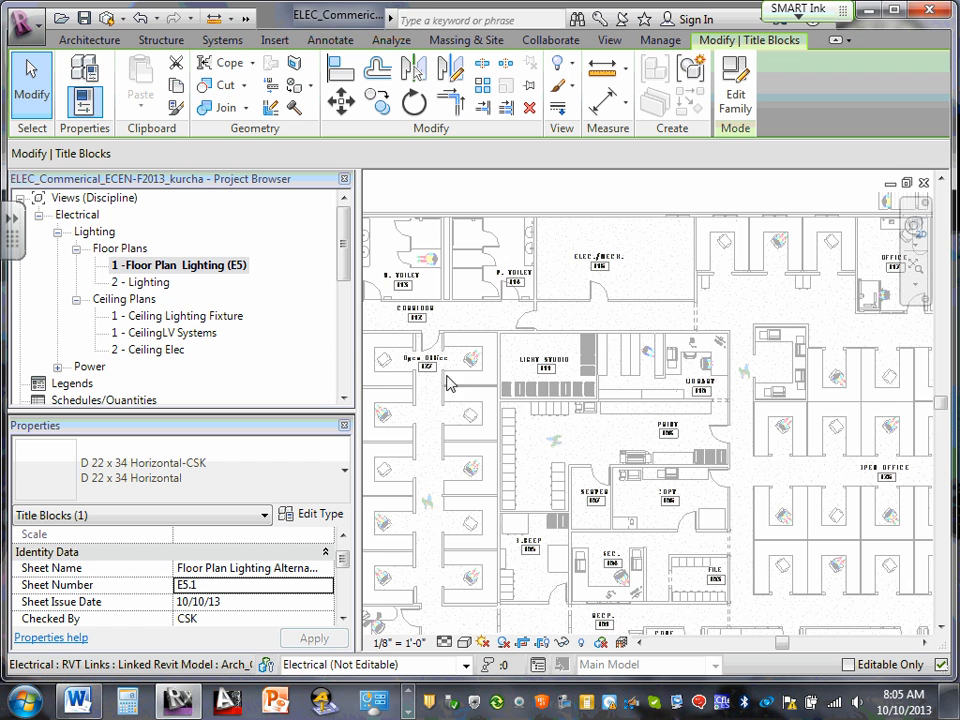
{"action": "scroll", "coordinate": [600, 400], "scroll_direction": "down", "scroll_amount": 2}
{"action": "middle_click_drag", "start_coordinate": [840, 437], "coordinate": [722, 428]}
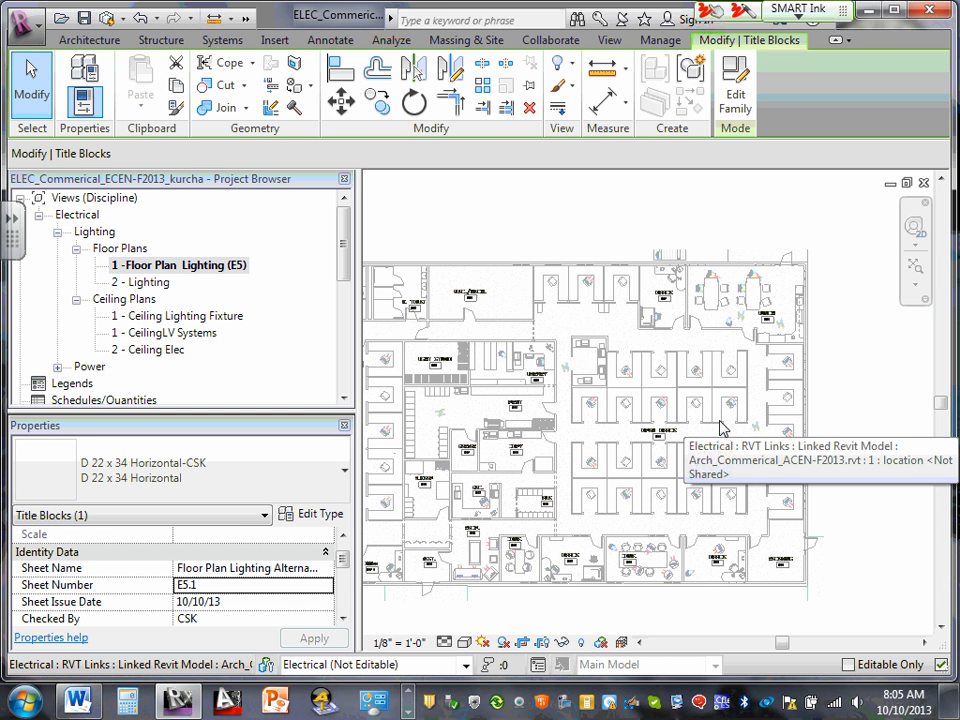
{"action": "mouse_move", "coordinate": [536, 269]}
{"action": "left_mouse_down"}
{"action": "mouse_move", "coordinate": [539, 345]}
{"action": "mouse_move", "coordinate": [468, 353]}
{"action": "mouse_move", "coordinate": [468, 392]}
{"action": "left_mouse_up"}
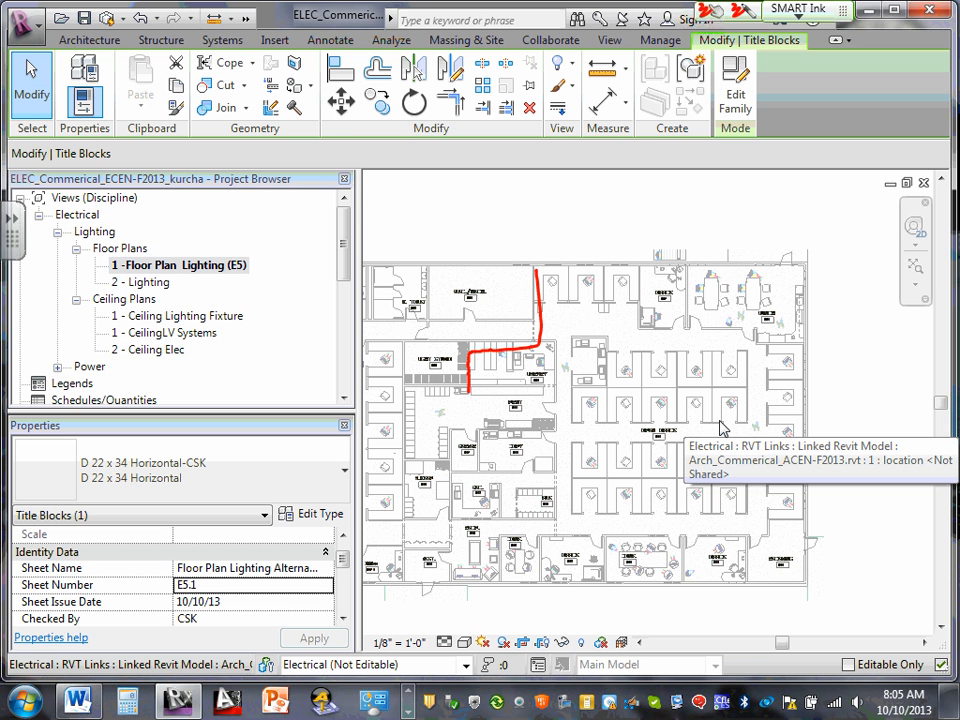
{"action": "mouse_move", "coordinate": [540, 345]}
{"action": "left_mouse_down"}
{"action": "mouse_move", "coordinate": [563, 425]}
{"action": "mouse_move", "coordinate": [547, 545]}
{"action": "mouse_move", "coordinate": [803, 375]}
{"action": "mouse_move", "coordinate": [675, 339]}
{"action": "mouse_move", "coordinate": [641, 270]}
{"action": "mouse_move", "coordinate": [543, 270]}
{"action": "left_mouse_up"}
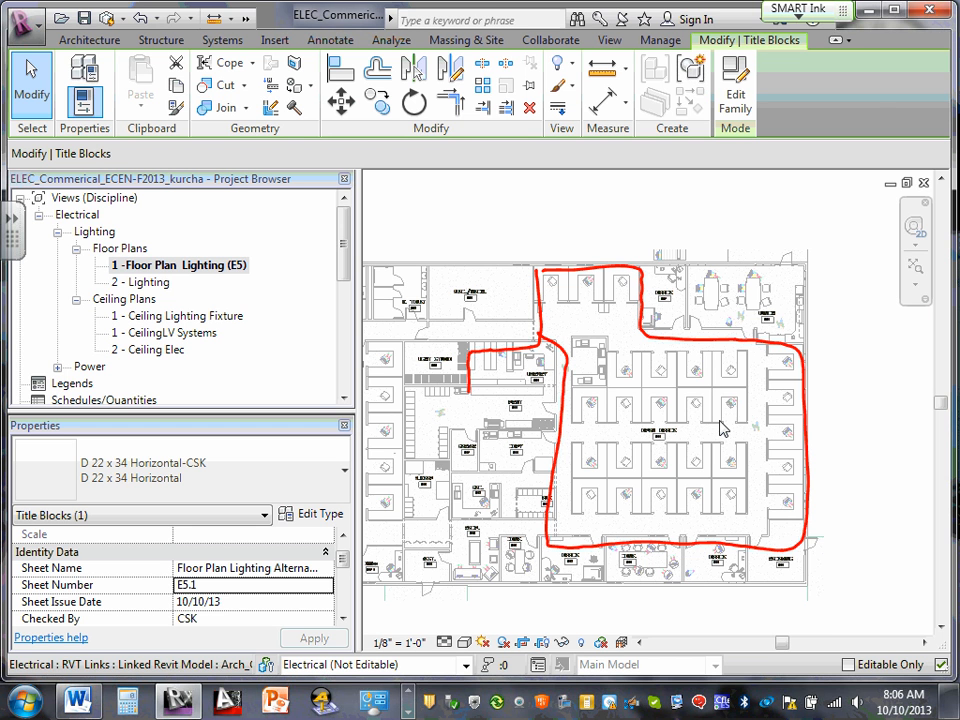
Duplicate the floor plan view 1 -Floor Plan Lighting (E5) with detailing.
{"action": "right_click", "coordinate": [205, 265]}
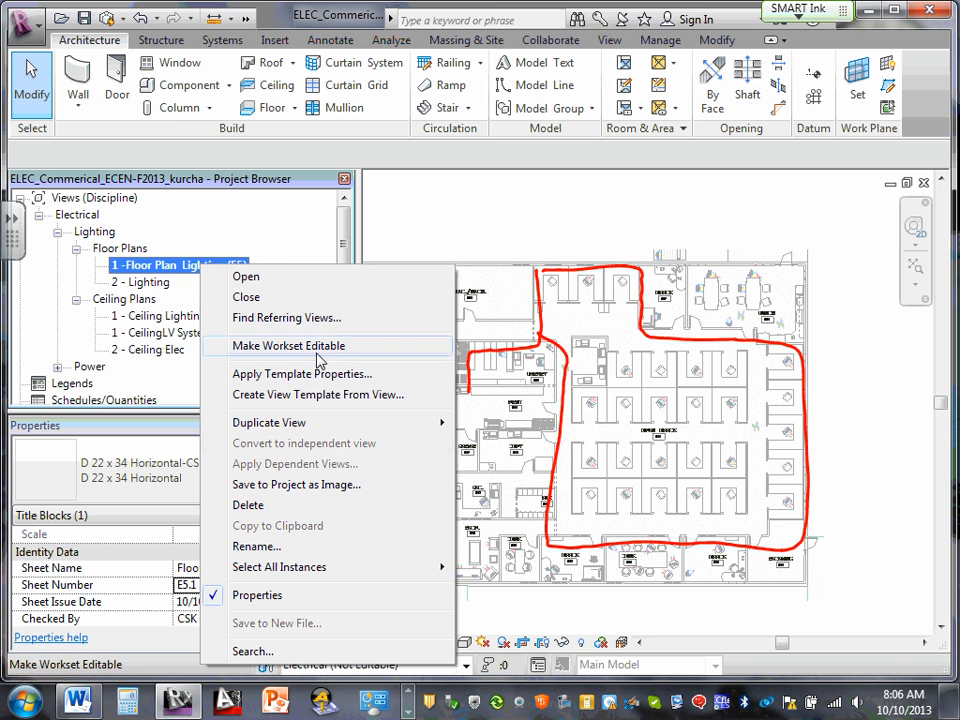
{"action": "mouse_move", "coordinate": [360, 422]}
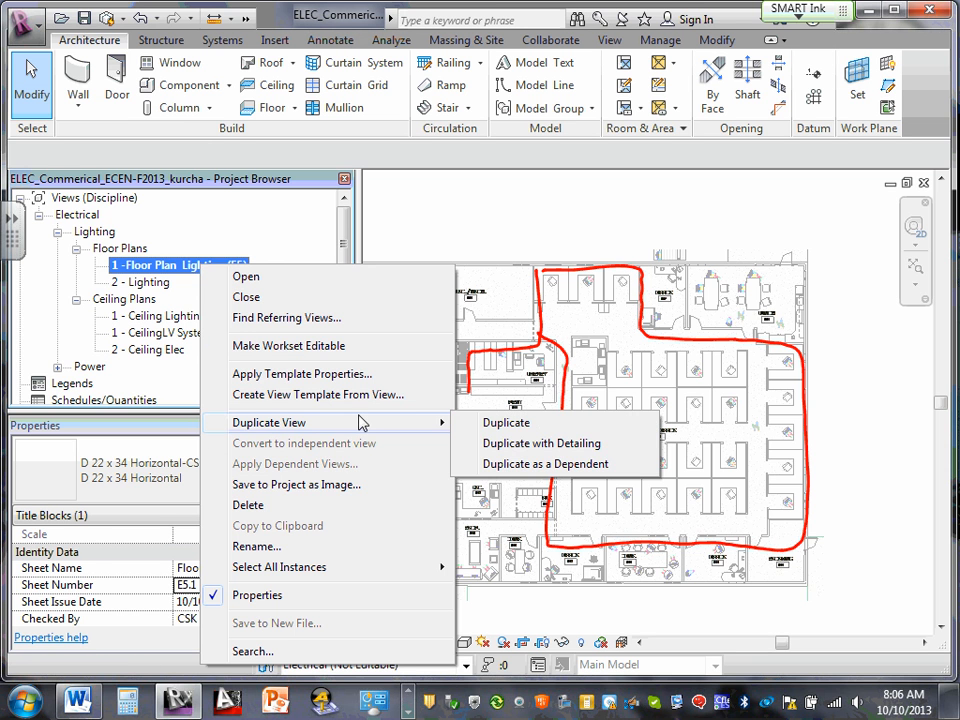
{"action": "left_click", "coordinate": [522, 444]}
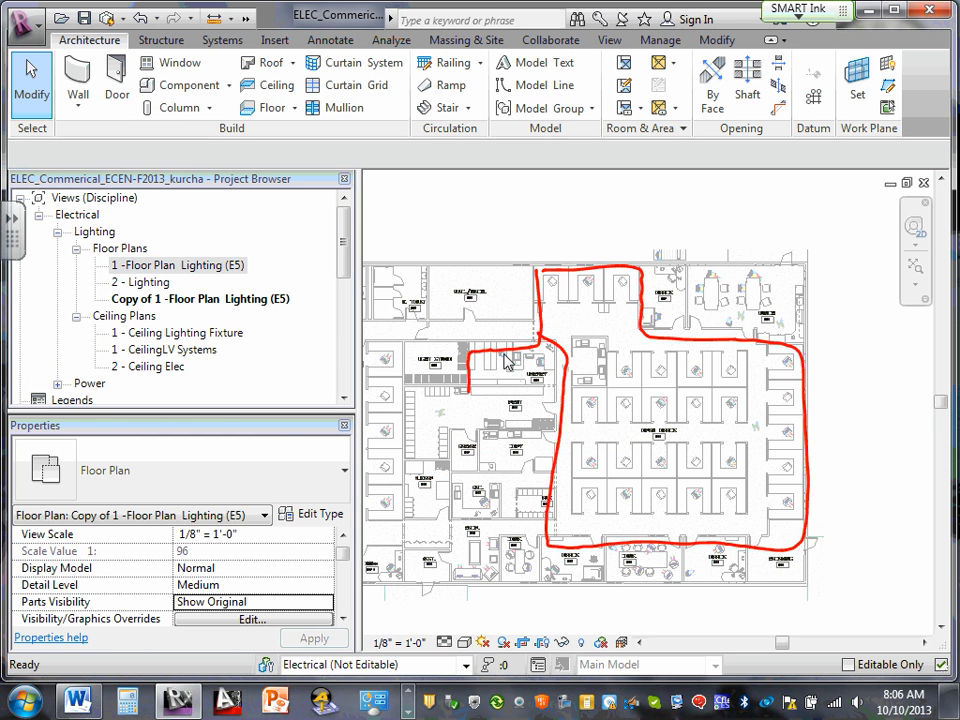
Rename the duplicated floor plan view as "1 -Floor Plan Lighting Alternative (E5.1)".
{"action": "left_click", "coordinate": [201, 299]}
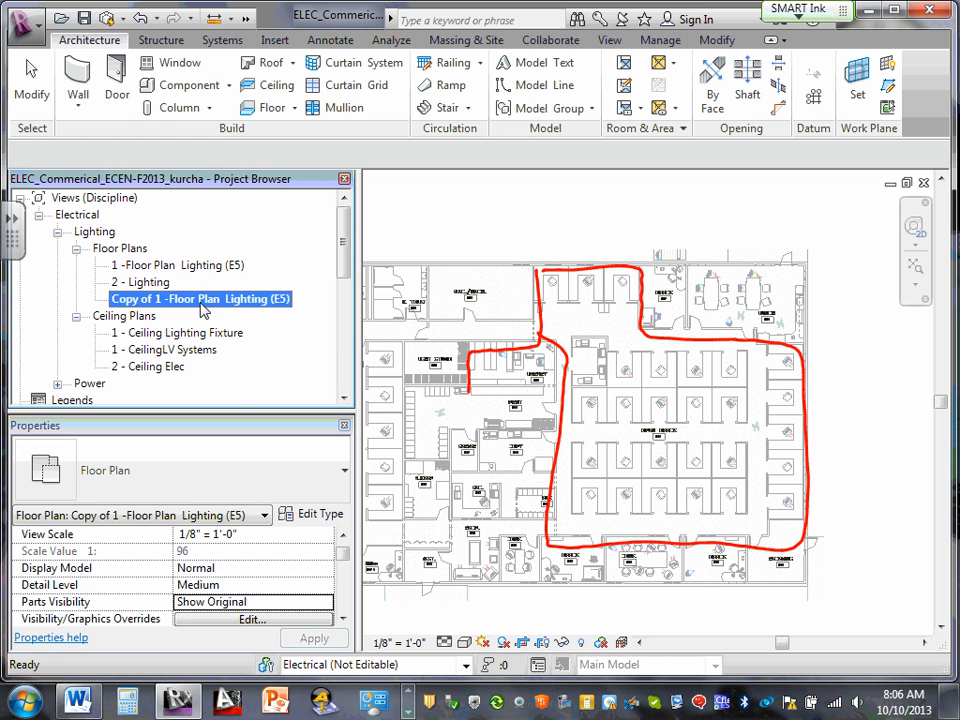
{"action": "right_click", "coordinate": [201, 306]}
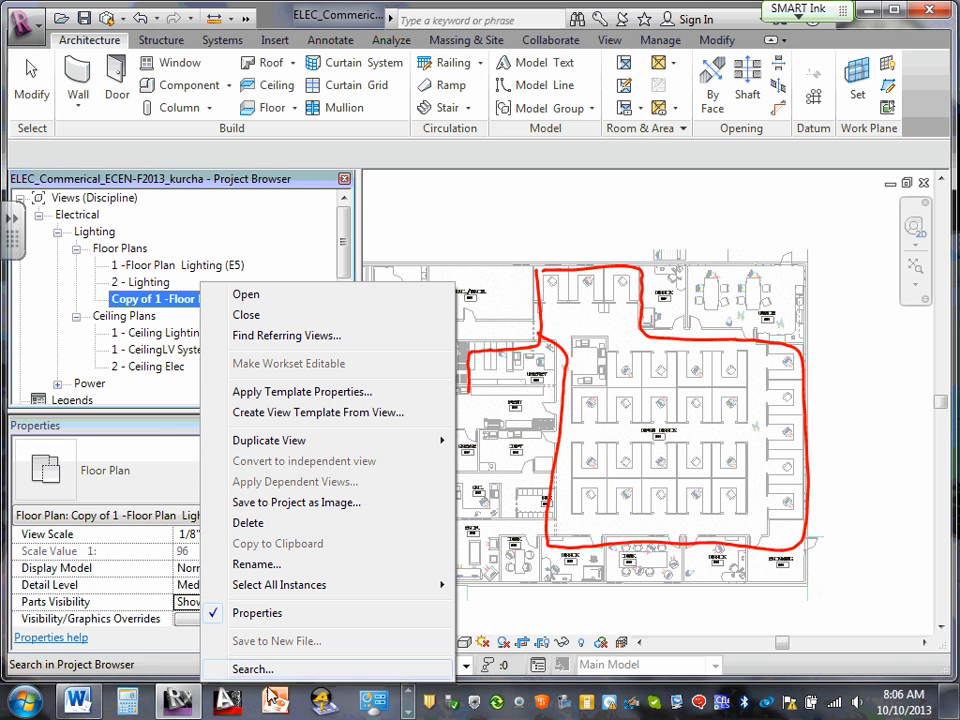
{"action": "left_click", "coordinate": [245, 564]}
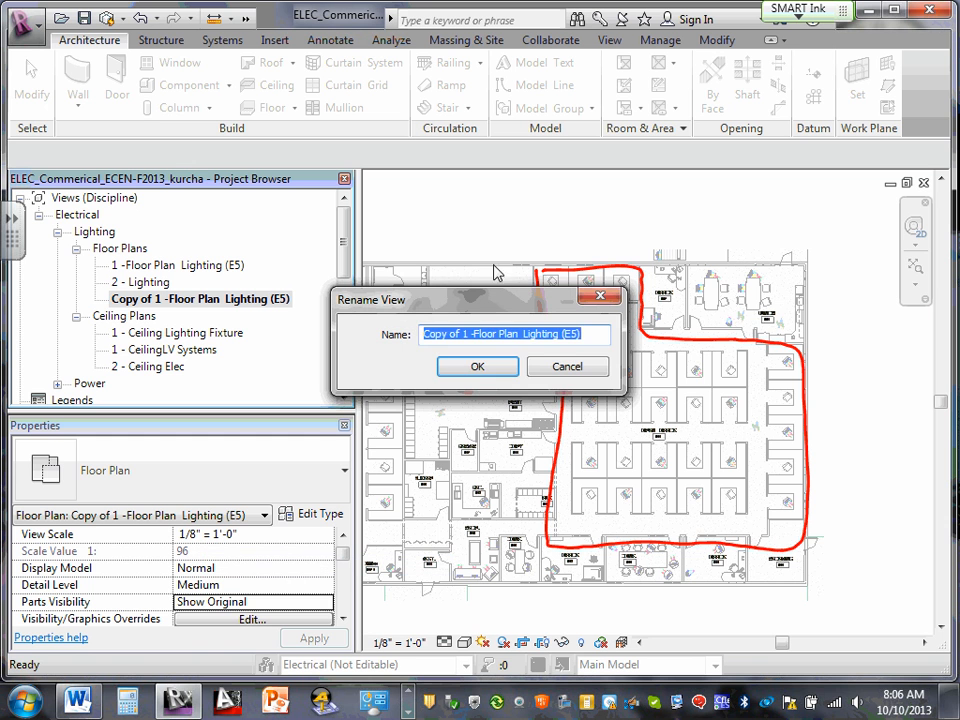
{"action": "left_click_drag", "start_coordinate": [461, 334], "coordinate": [422, 334]}
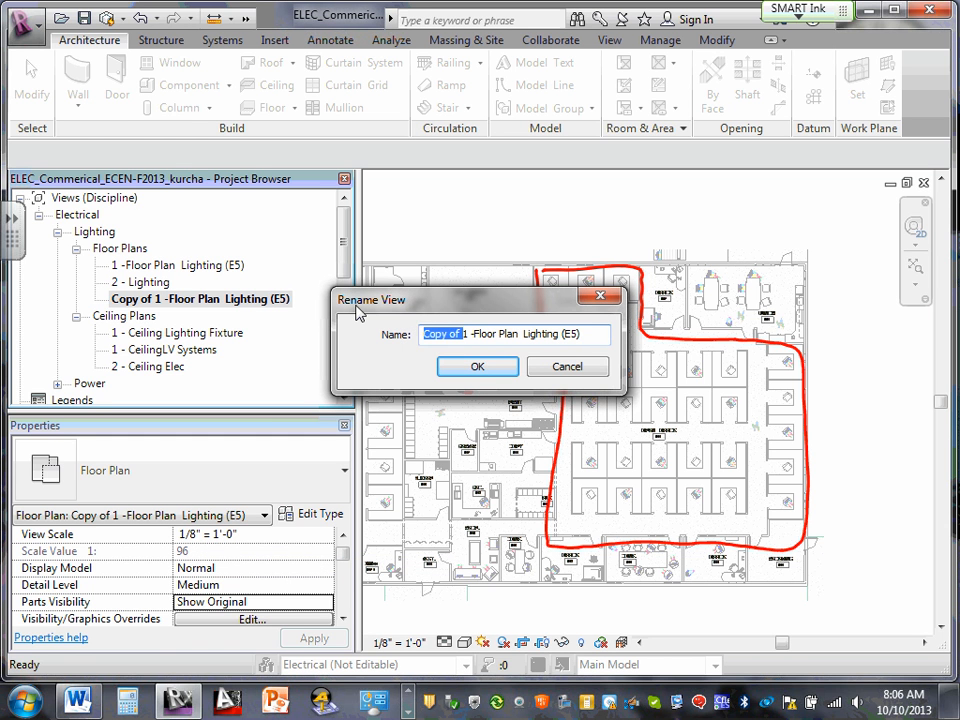
{"action": "key", "text": "Delete"}
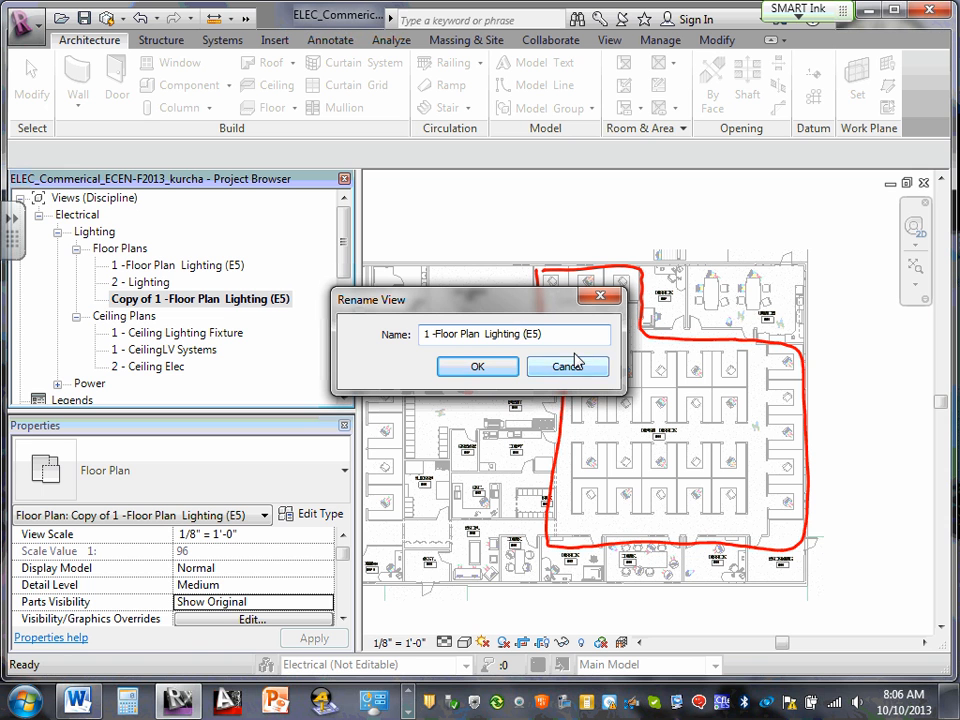
{"action": "type", "text": "Allternative"}
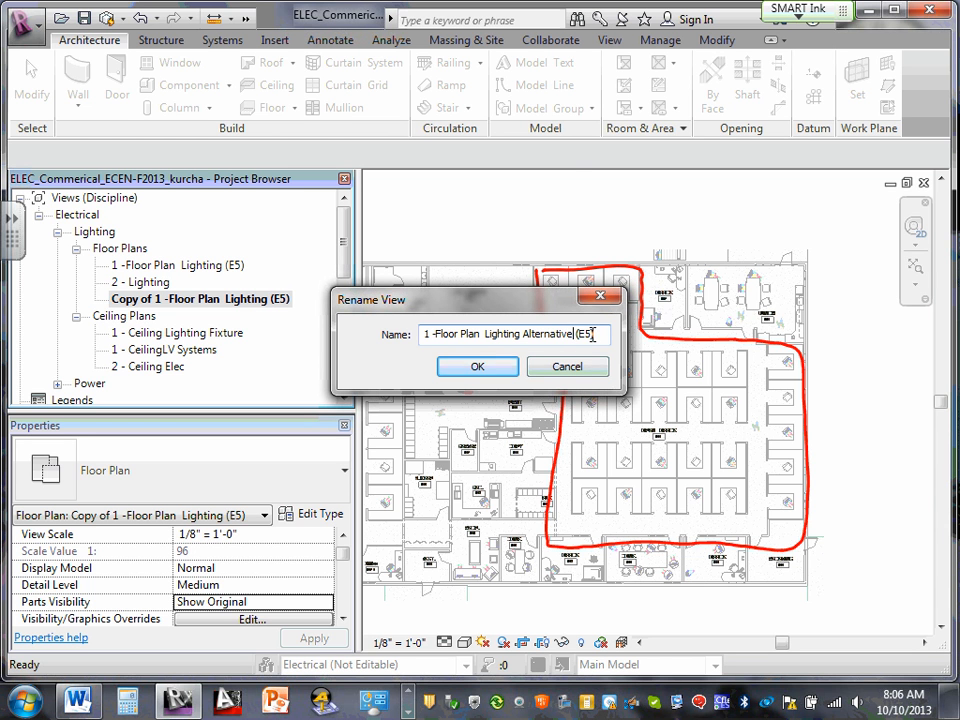
{"action": "left_click", "coordinate": [591, 335]}
{"action": "type", "text": ".1"}
{"action": "left_click", "coordinate": [496, 371]}
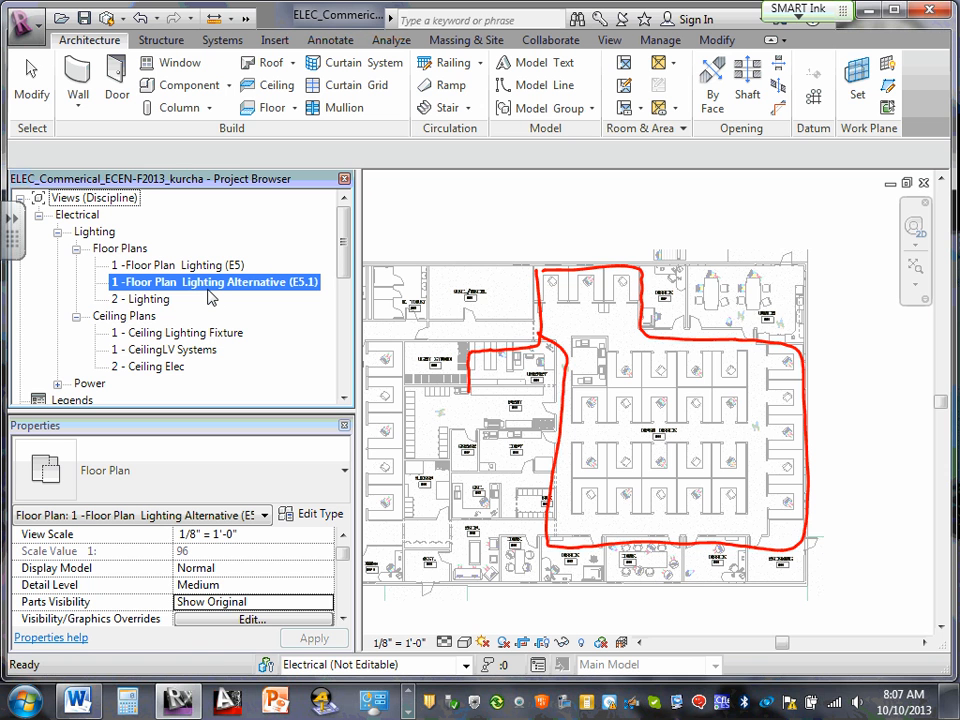
Clear the red ink outline and show the crop region of the Floor Plan Lighting Alternative (E5.1) view.
{"action": "mouse_move", "coordinate": [505, 348]}
{"action": "left_mouse_down"}
{"action": "mouse_move", "coordinate": [500, 364]}
{"action": "mouse_move", "coordinate": [476, 356]}
{"action": "mouse_move", "coordinate": [580, 411]}
{"action": "mouse_move", "coordinate": [810, 317]}
{"action": "mouse_move", "coordinate": [755, 540]}
{"action": "mouse_move", "coordinate": [542, 407]}
{"action": "mouse_move", "coordinate": [626, 510]}
{"action": "left_mouse_up"}
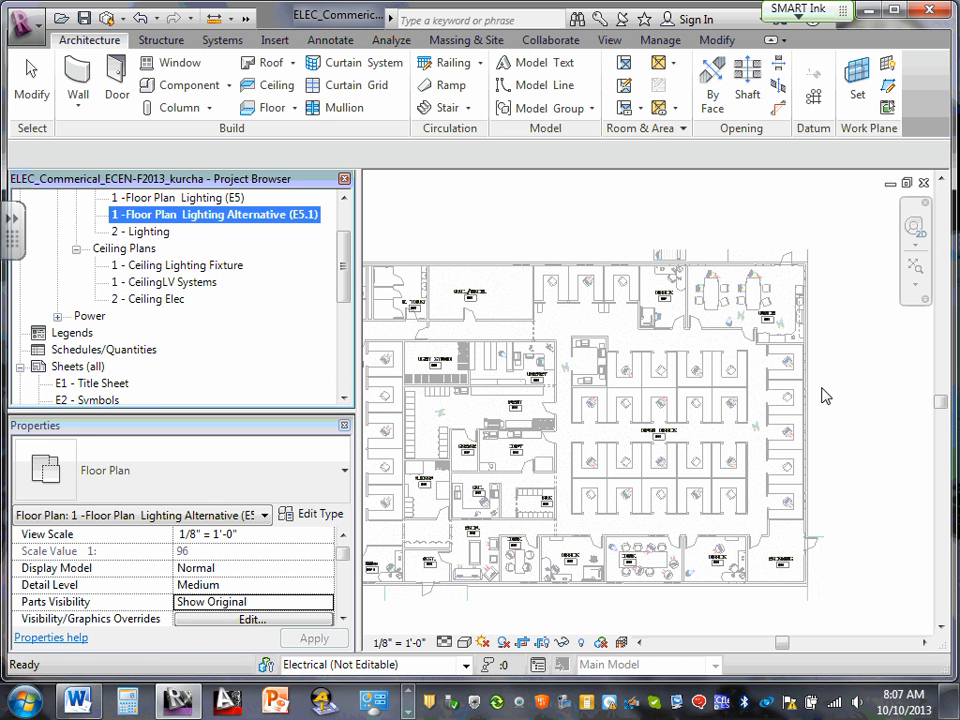
{"action": "scroll", "coordinate": [838, 416], "scroll_direction": "up", "scroll_amount": 1}
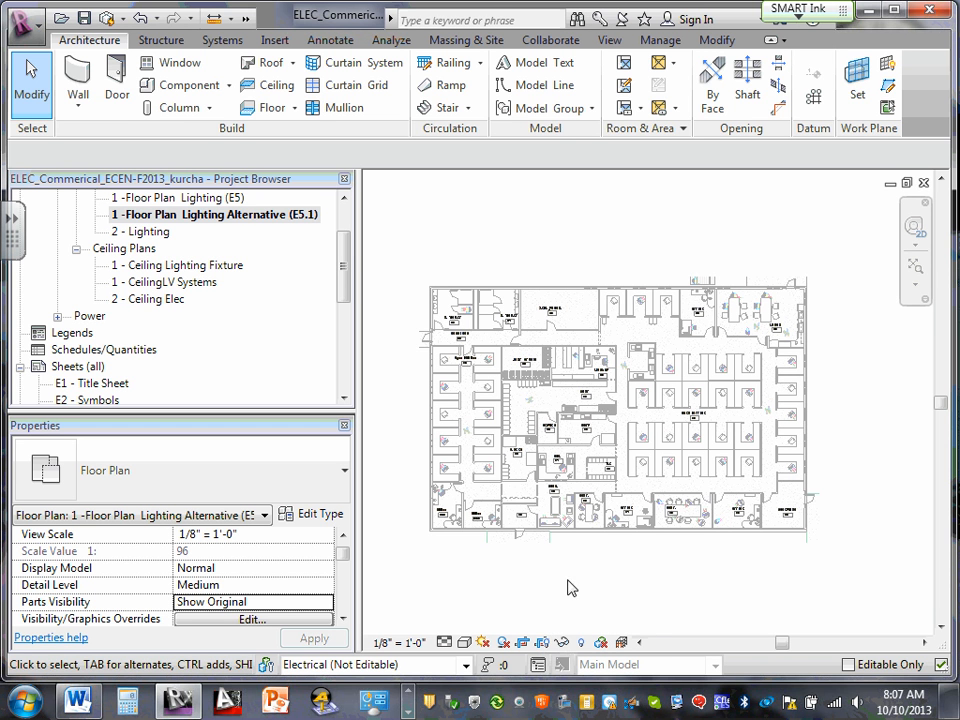
{"action": "left_click", "coordinate": [543, 644]}
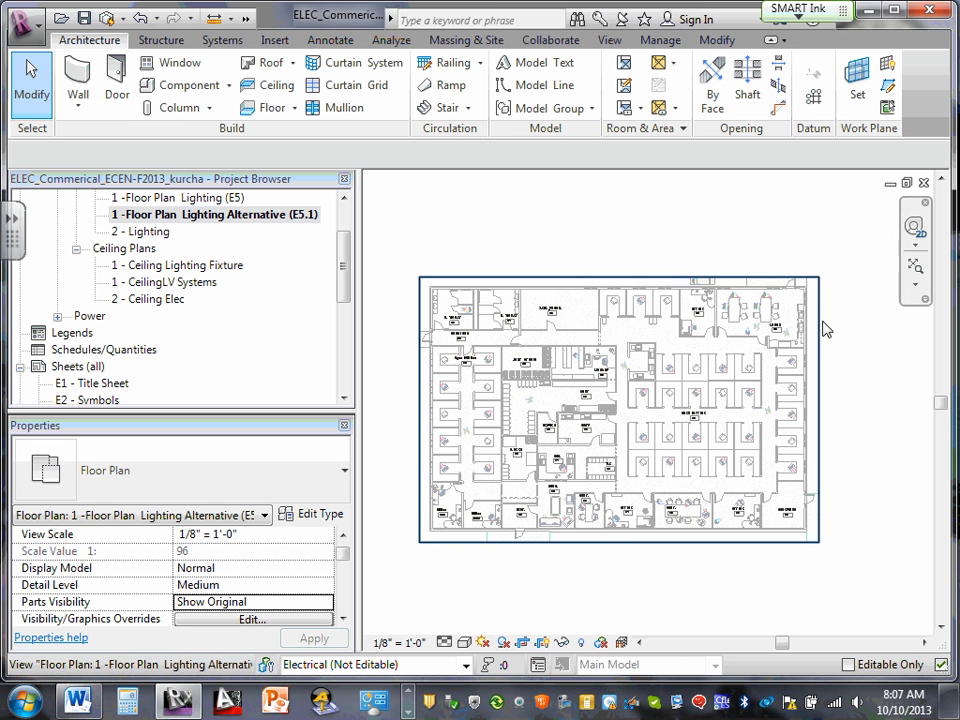
{"action": "scroll", "coordinate": [790, 370], "scroll_direction": "up", "scroll_amount": 2}
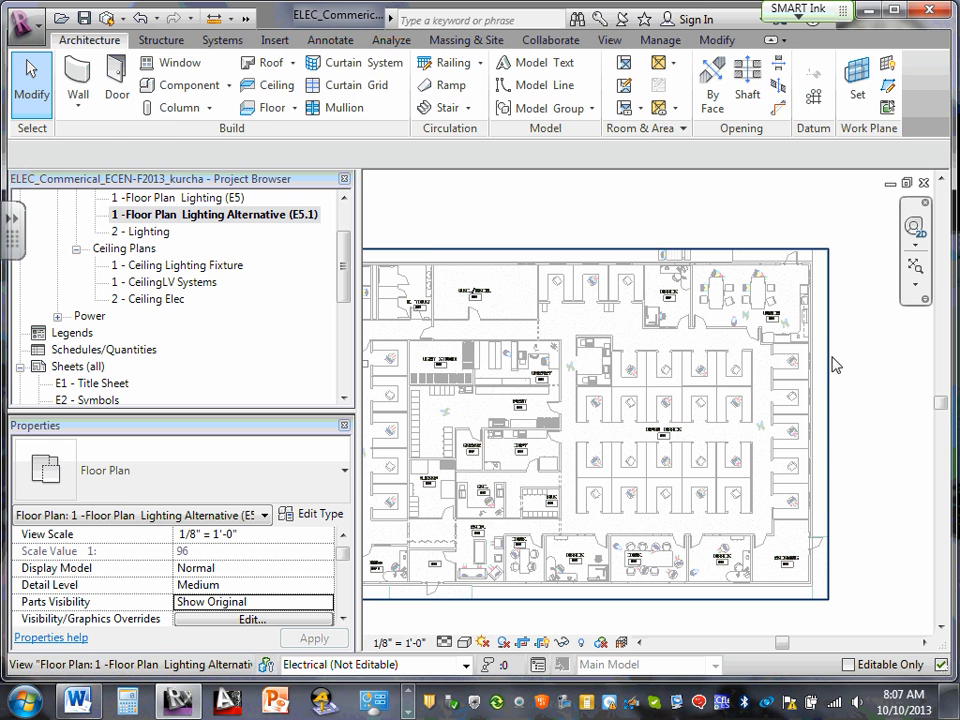
Crop the E5.1 view to the open office area by moving in the crop region's west and south edges.
{"action": "left_click", "coordinate": [828, 370]}
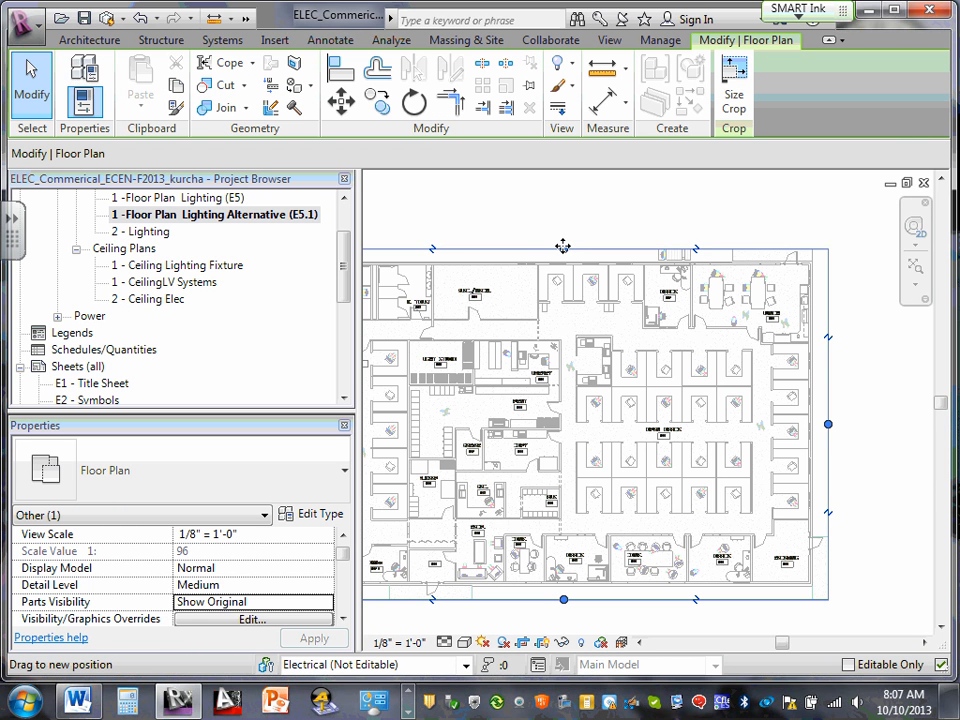
{"action": "scroll", "coordinate": [562, 262], "scroll_direction": "down", "scroll_amount": 2}
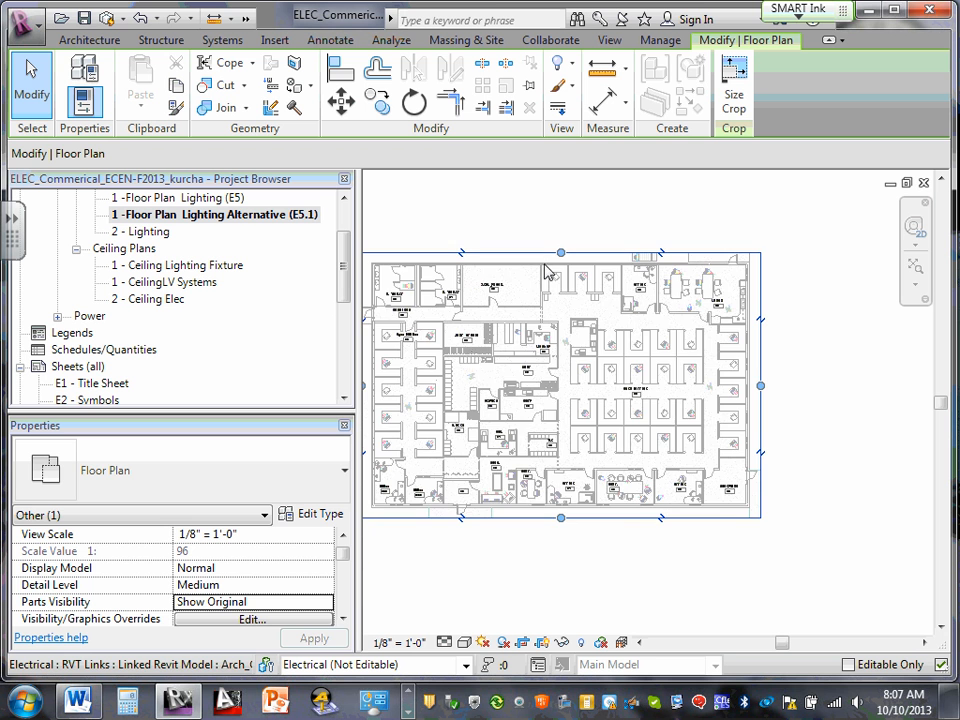
{"action": "scroll", "coordinate": [372, 392], "scroll_direction": "down", "scroll_amount": 1}
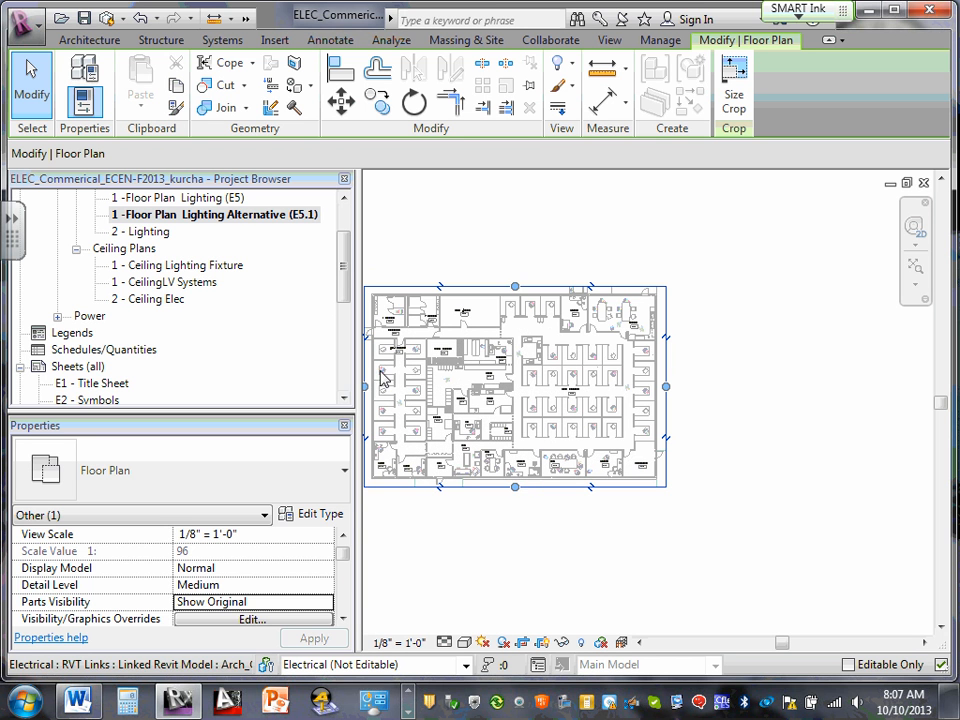
{"action": "left_click_drag", "start_coordinate": [367, 386], "coordinate": [500, 400]}
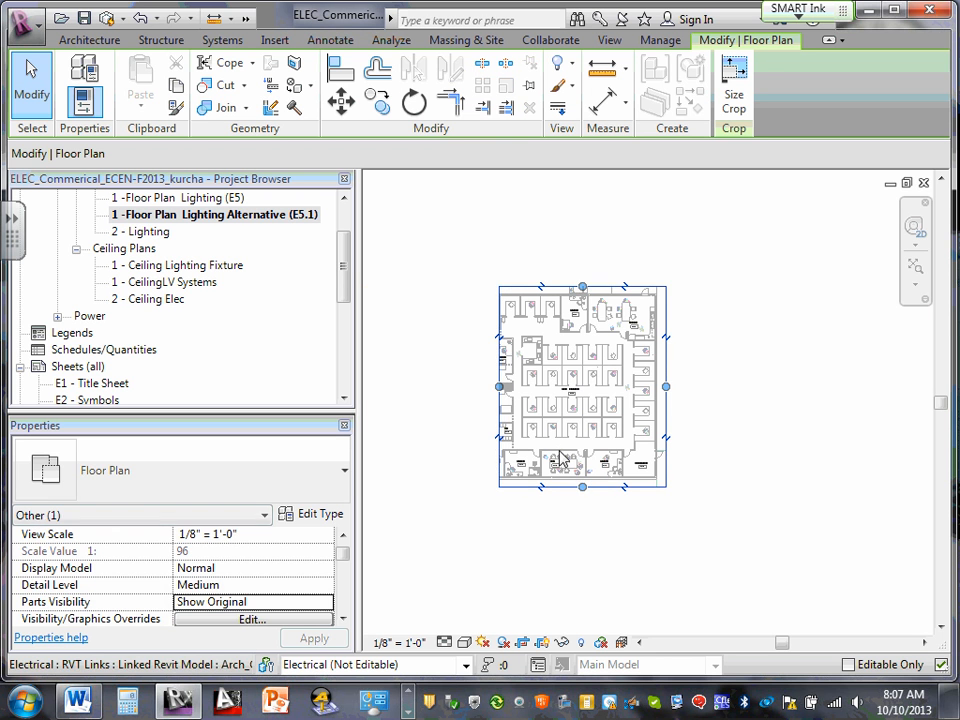
{"action": "left_click_drag", "start_coordinate": [584, 487], "coordinate": [592, 456]}
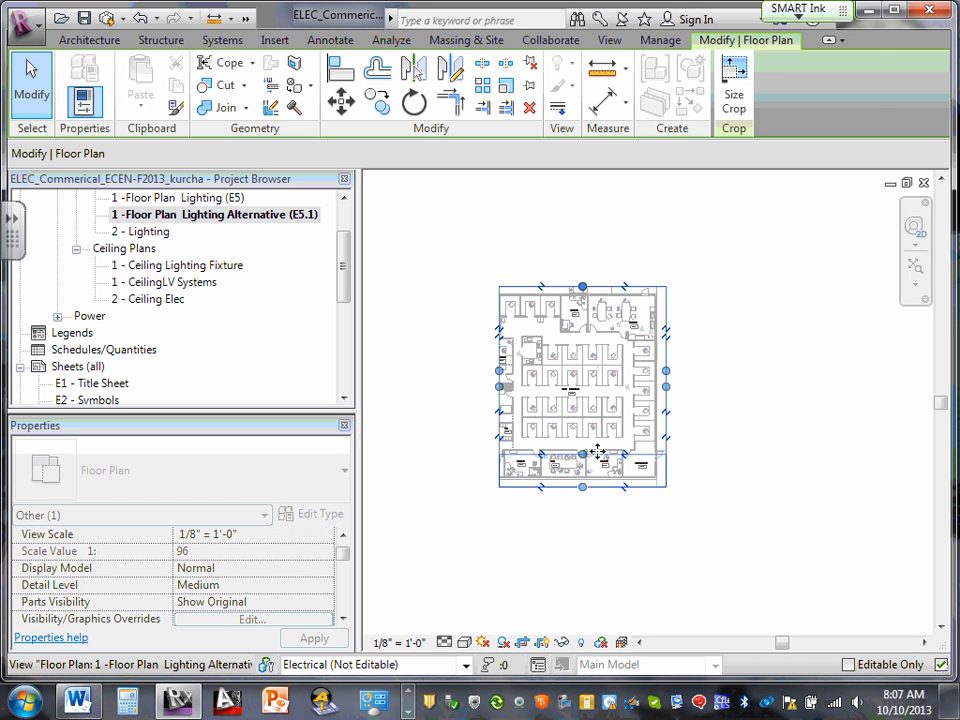
{"action": "left_click", "coordinate": [713, 325]}
Tighten the crop region's north and east edges close to the building's exterior walls.
{"action": "scroll", "coordinate": [625, 312], "scroll_direction": "up", "scroll_amount": 2}
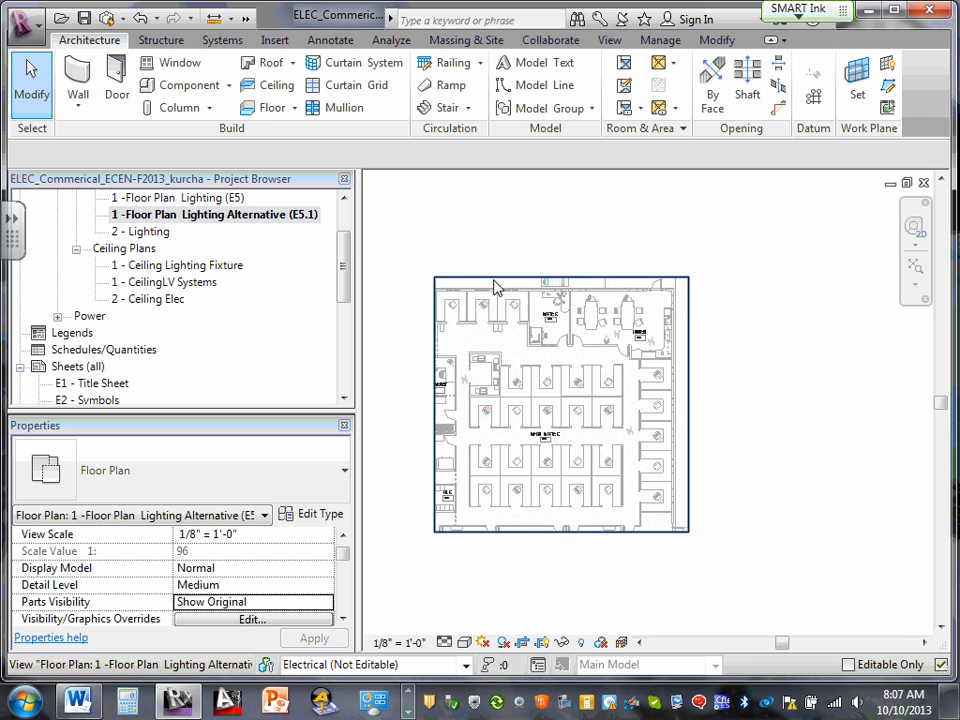
{"action": "scroll", "coordinate": [495, 285], "scroll_direction": "up", "scroll_amount": 2}
{"action": "left_click", "coordinate": [627, 275]}
{"action": "left_click_drag", "start_coordinate": [598, 276], "coordinate": [597, 289]}
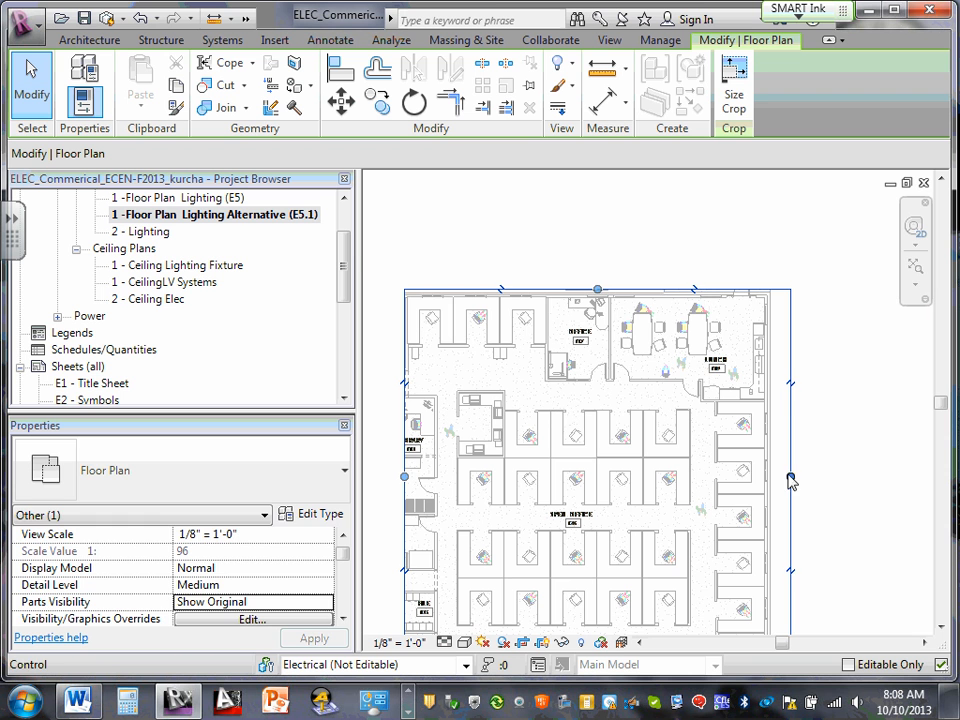
{"action": "left_click_drag", "start_coordinate": [790, 477], "coordinate": [776, 477]}
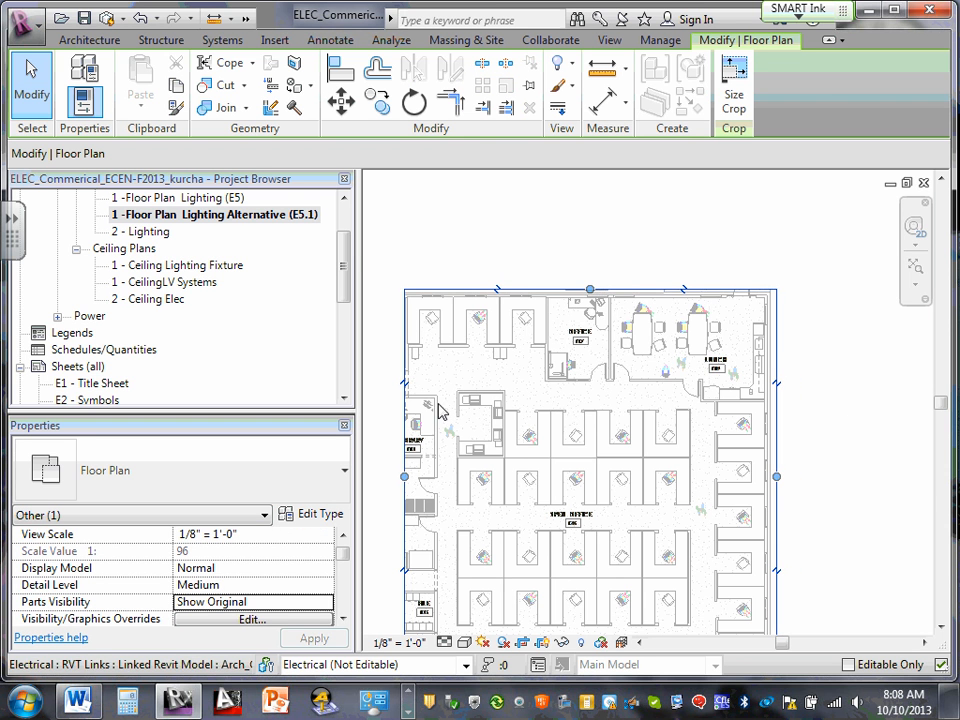
Fine-tune the crop region's south edge along the wall below the open office workstations.
{"action": "scroll", "coordinate": [440, 405], "scroll_direction": "down", "scroll_amount": 1}
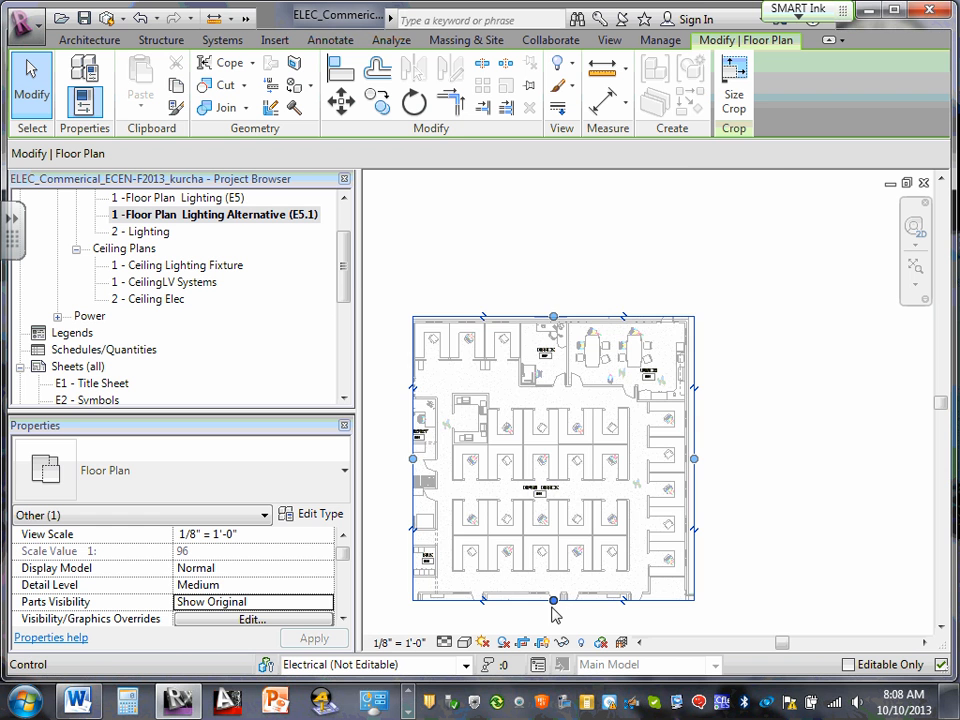
{"action": "scroll", "coordinate": [556, 602], "scroll_direction": "up", "scroll_amount": 2}
{"action": "left_click_drag", "start_coordinate": [554, 591], "coordinate": [555, 586]}
{"action": "left_click", "coordinate": [870, 522]}
{"action": "scroll", "coordinate": [870, 522], "scroll_direction": "down", "scroll_amount": 1}
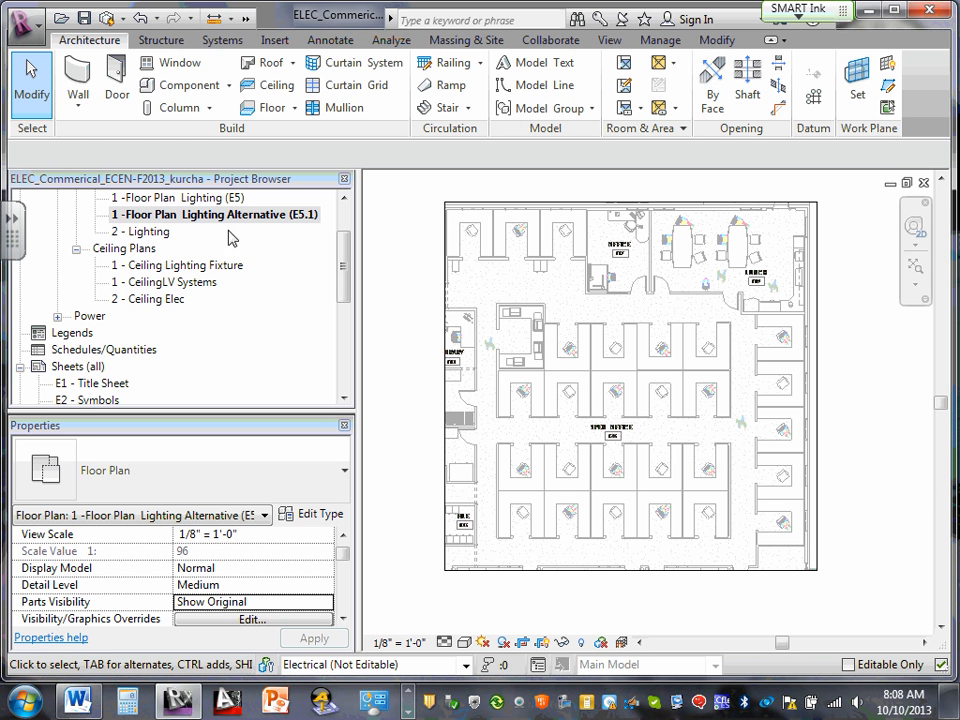
Expand the Power group in the project browser and review its floor plan views alongside the lighting and ceiling plans.
{"action": "left_click_drag", "start_coordinate": [343, 257], "coordinate": [344, 237]}
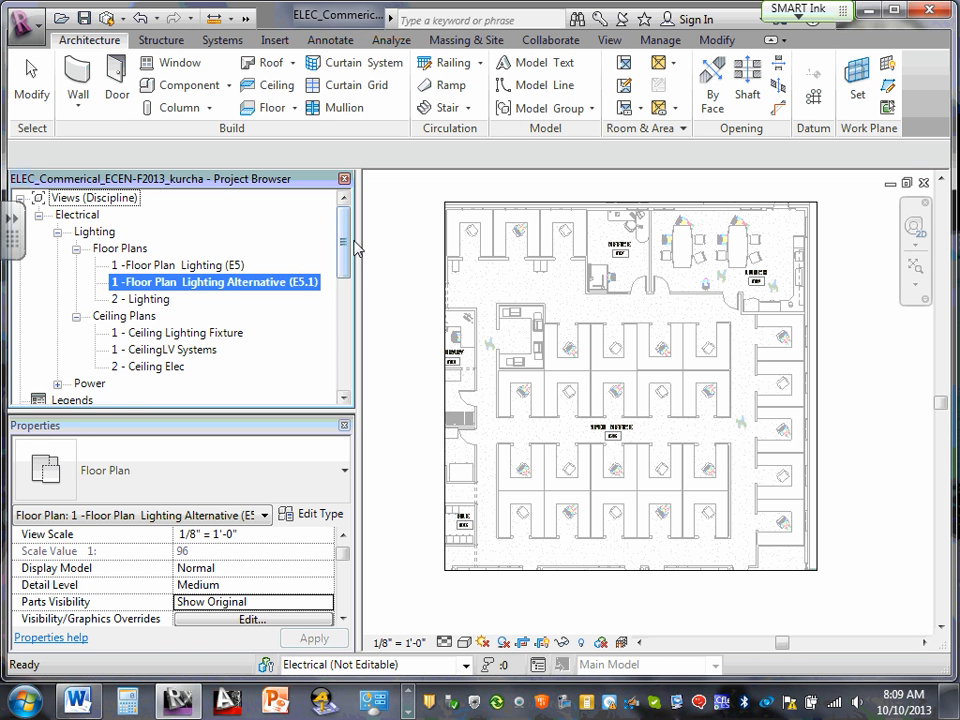
{"action": "scroll", "coordinate": [343, 268], "scroll_direction": "down", "scroll_amount": 4}
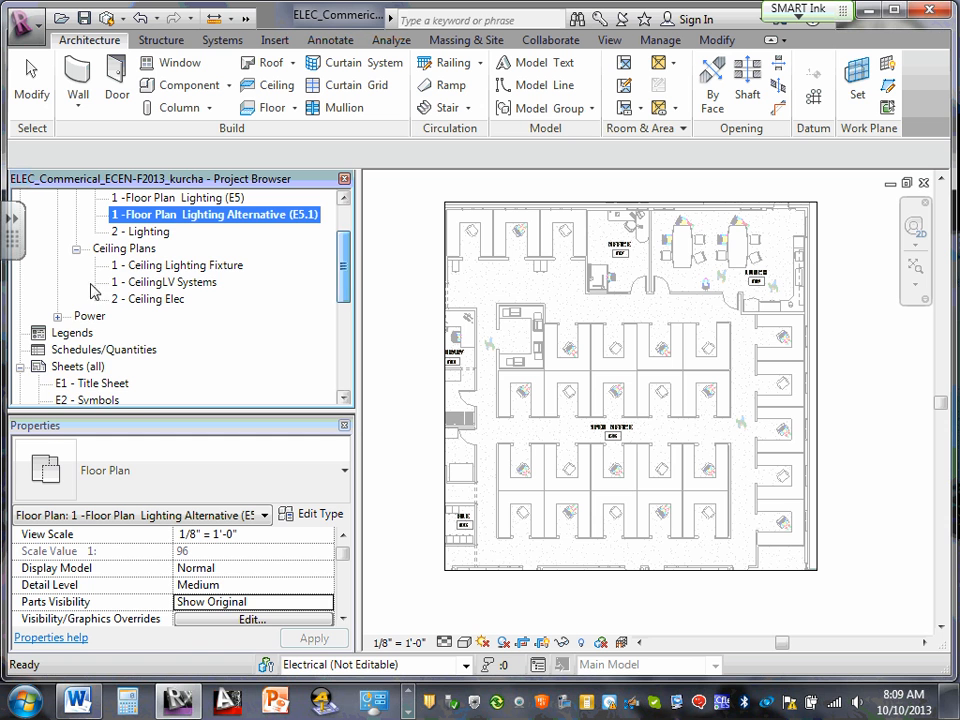
{"action": "left_click", "coordinate": [57, 315]}
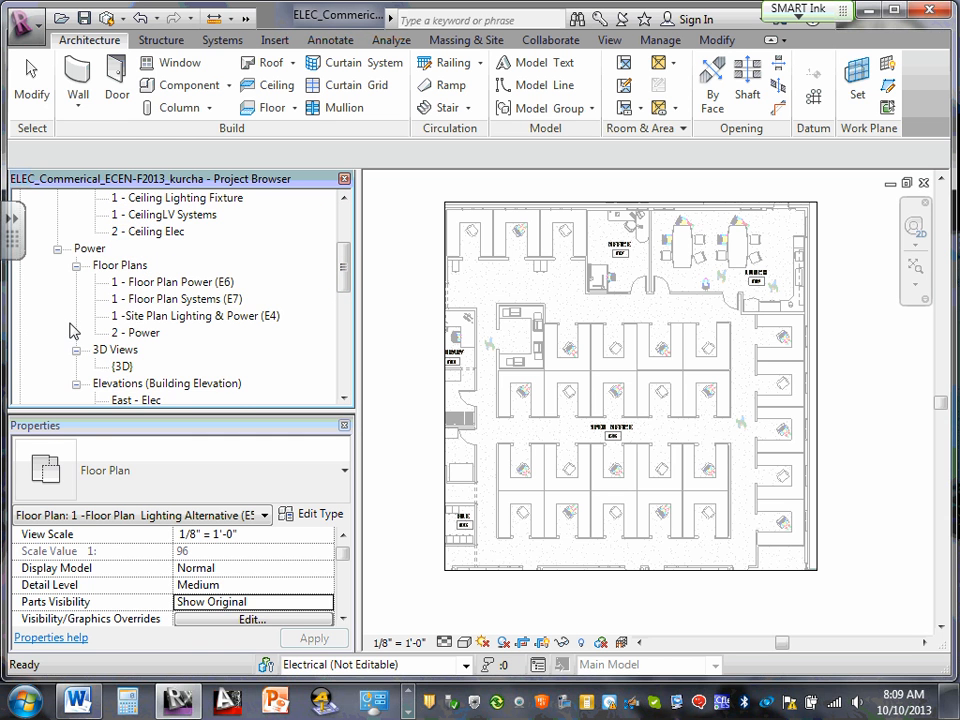
{"action": "scroll", "coordinate": [90, 310], "scroll_direction": "up", "scroll_amount": 1}
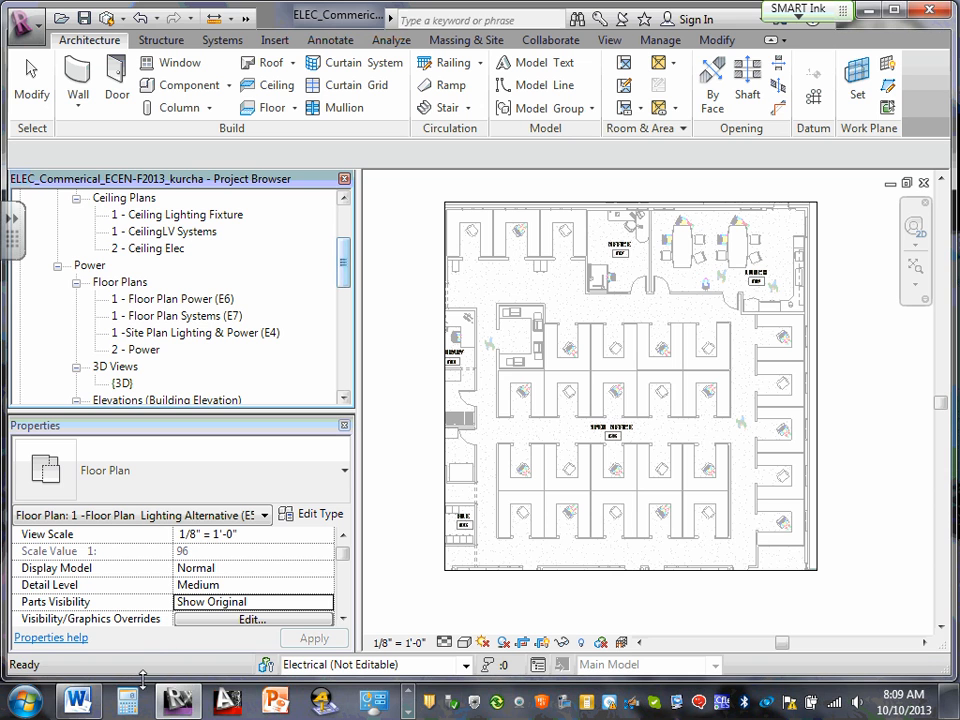
Switch to the Final Design Build Project document in Word and examine its Drawings Sheets list.
{"action": "left_click", "coordinate": [78, 700]}
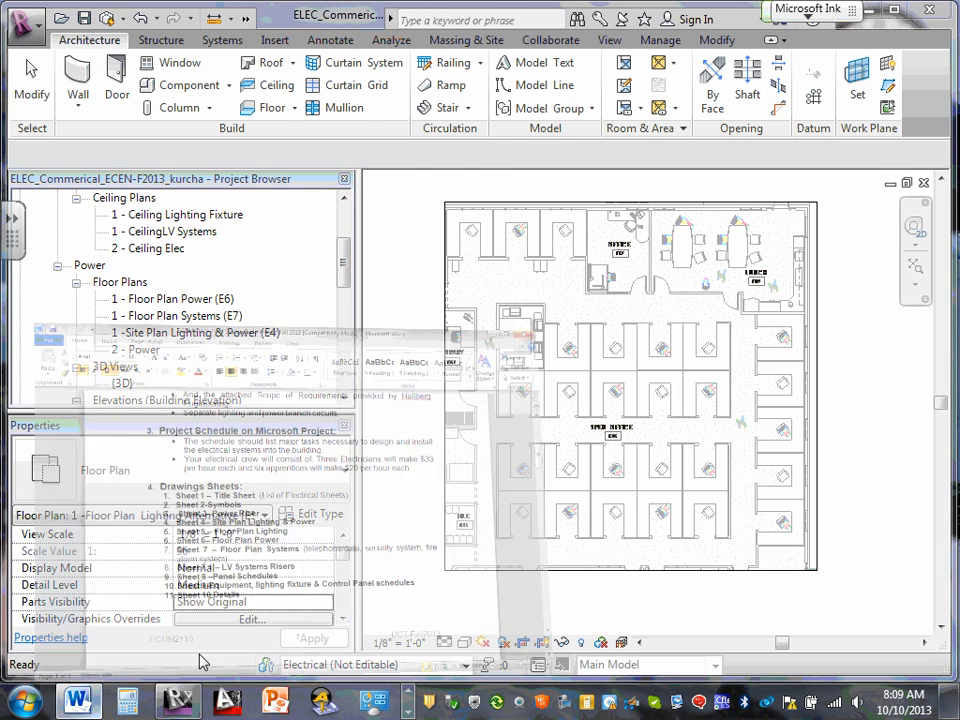
{"action": "scroll", "coordinate": [377, 343], "scroll_direction": "up", "scroll_amount": 3}
{"action": "scroll", "coordinate": [160, 474], "scroll_direction": "down", "scroll_amount": 1}
{"action": "scroll", "coordinate": [160, 474], "scroll_direction": "down", "scroll_amount": 3}
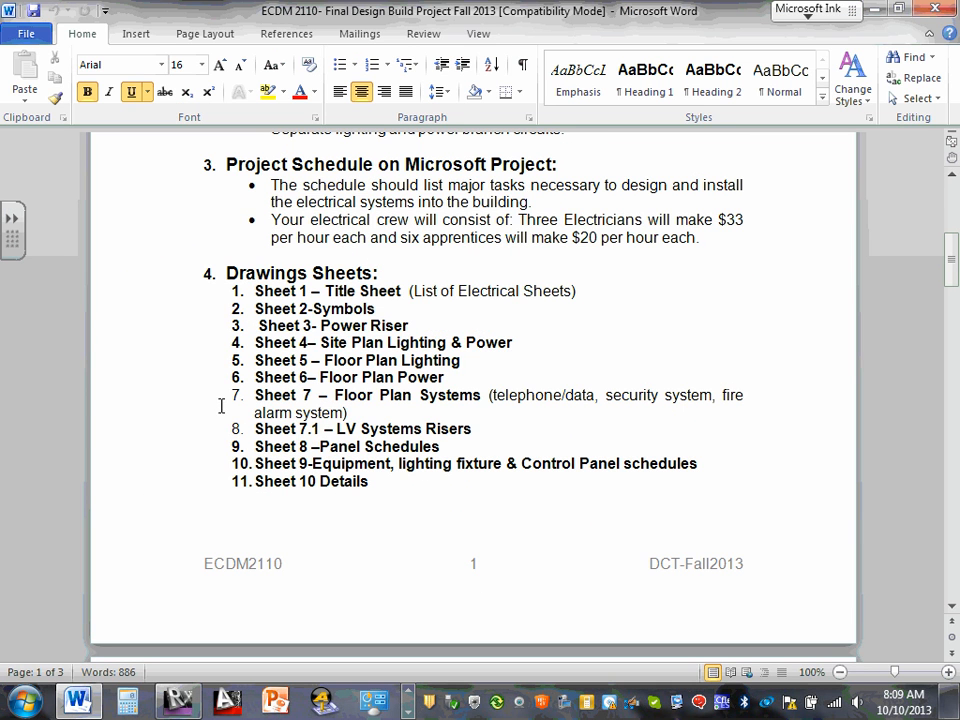
Color the Sheet 4 through Sheet 7 entries of the Drawings Sheets list red.
{"action": "left_click_drag", "start_coordinate": [256, 342], "coordinate": [493, 407]}
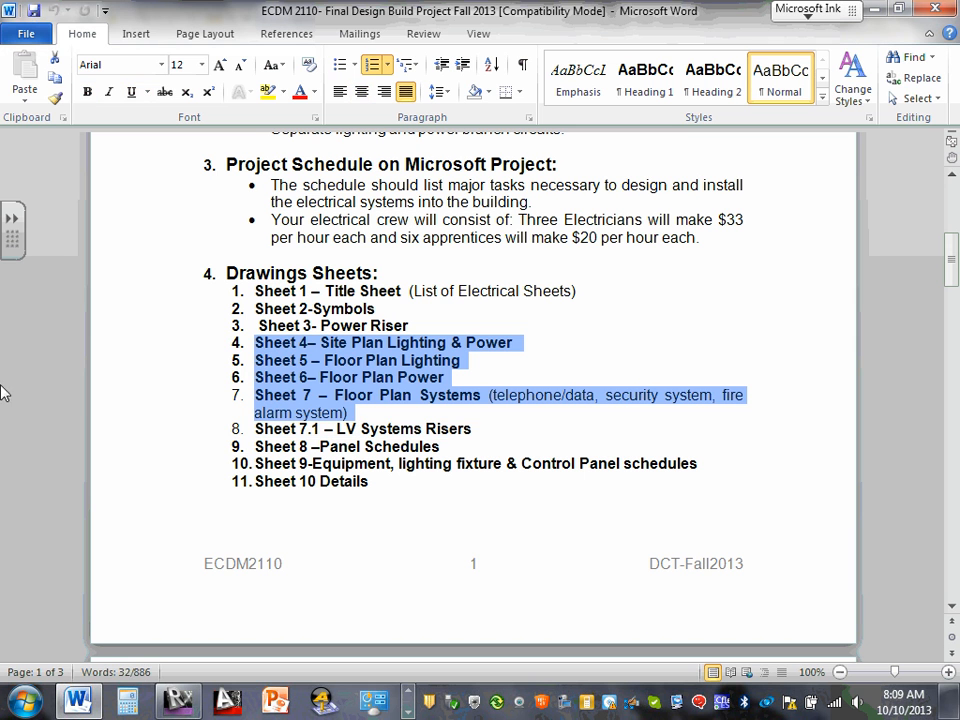
{"action": "left_click", "coordinate": [300, 91]}
{"action": "left_click", "coordinate": [567, 309]}
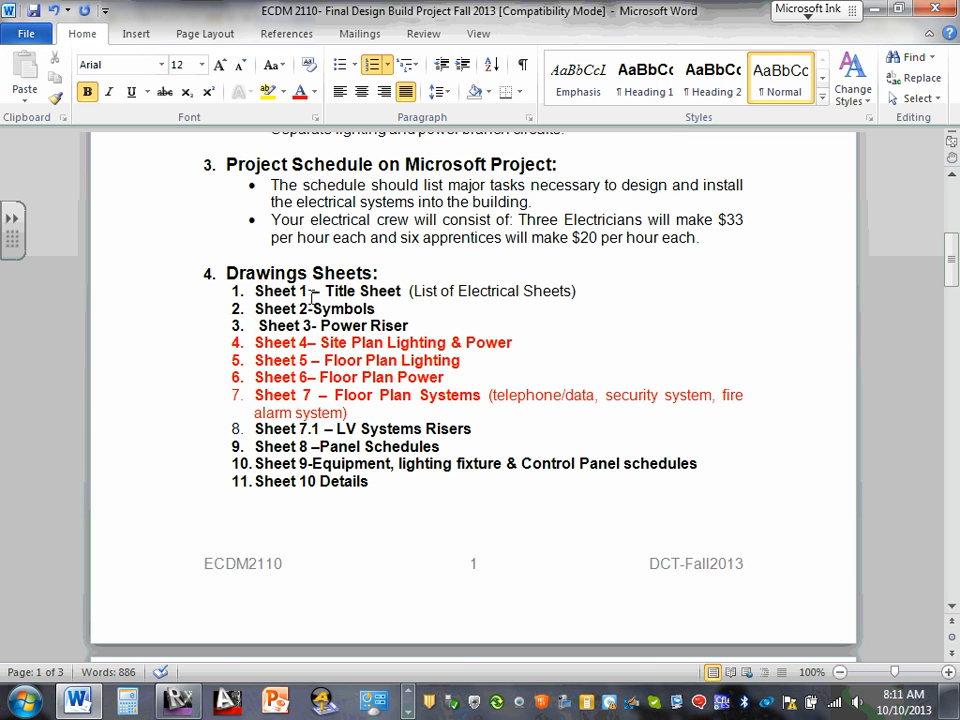
Return to the Revit project, collapse the Lighting group in the project browser, and open the {3D} view under Power.
{"action": "left_click", "coordinate": [872, 9]}
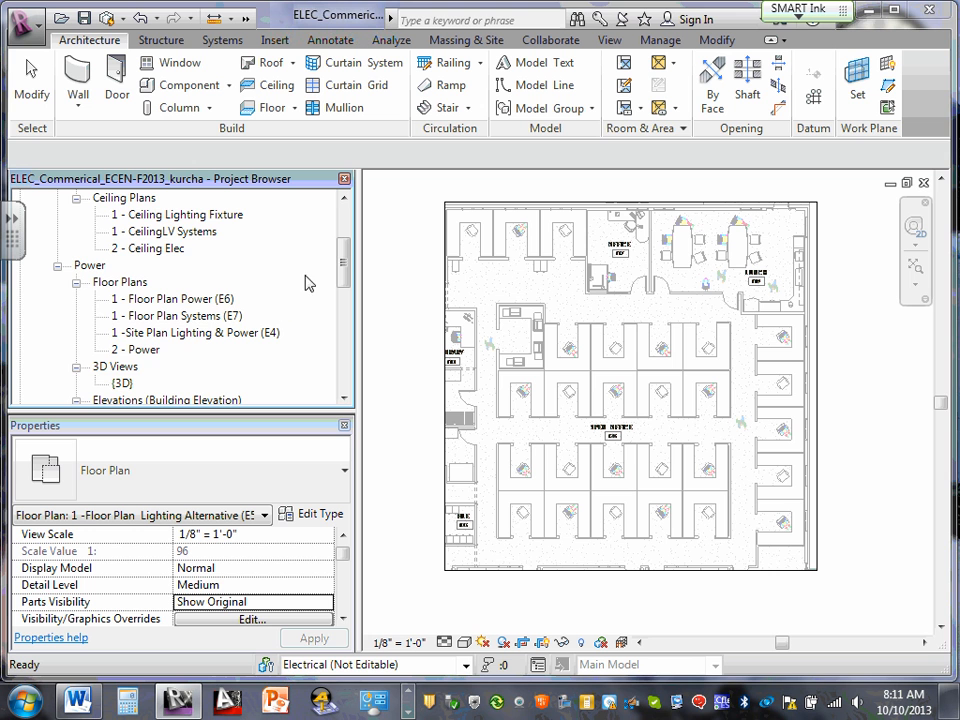
{"action": "left_click_drag", "start_coordinate": [343, 264], "coordinate": [345, 275]}
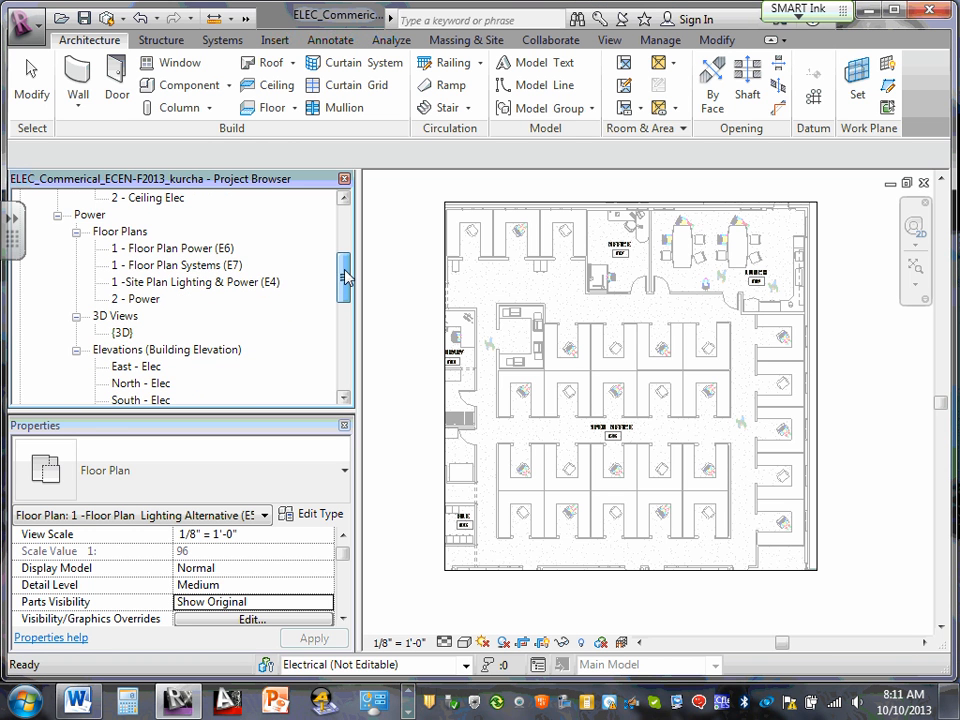
{"action": "left_click", "coordinate": [123, 333]}
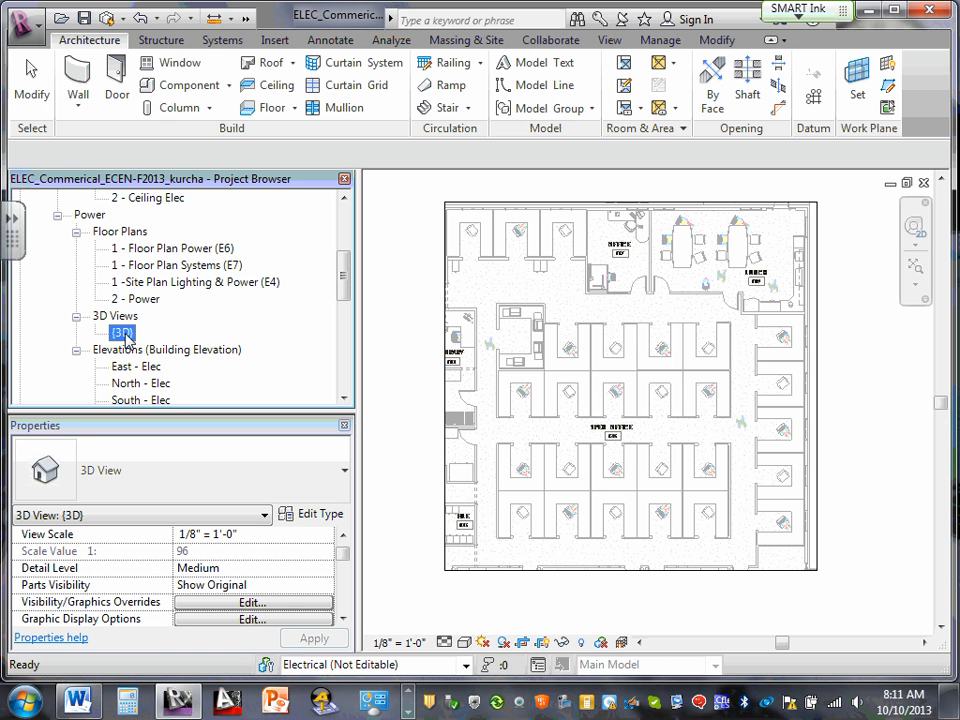
{"action": "scroll", "coordinate": [165, 322], "scroll_direction": "up", "scroll_amount": 5}
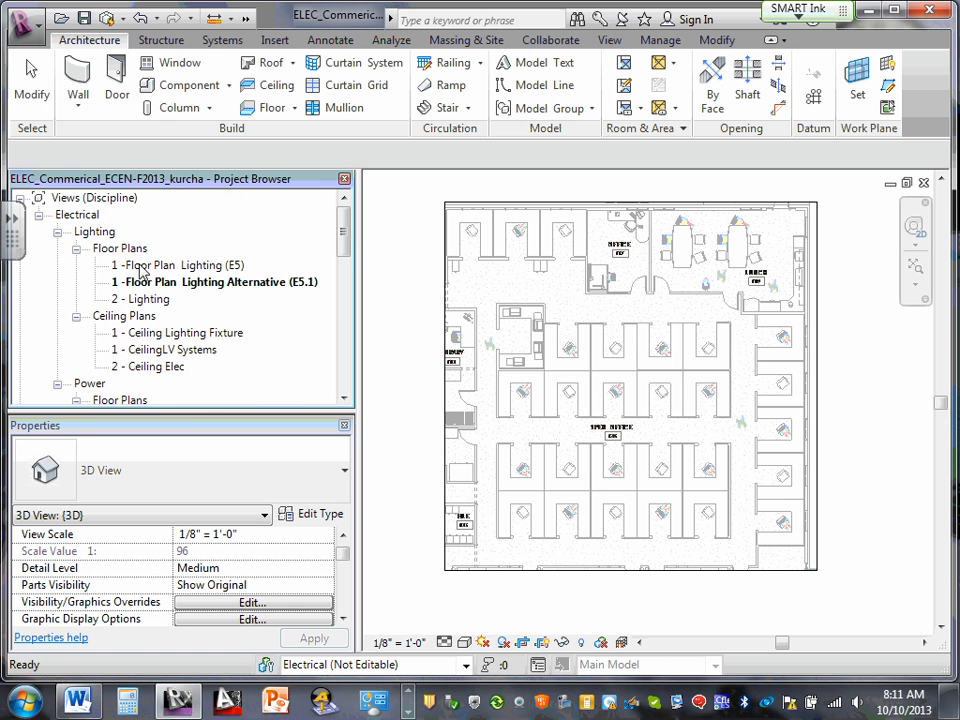
{"action": "left_click", "coordinate": [57, 232]}
{"action": "scroll", "coordinate": [58, 235], "scroll_direction": "down", "scroll_amount": 1}
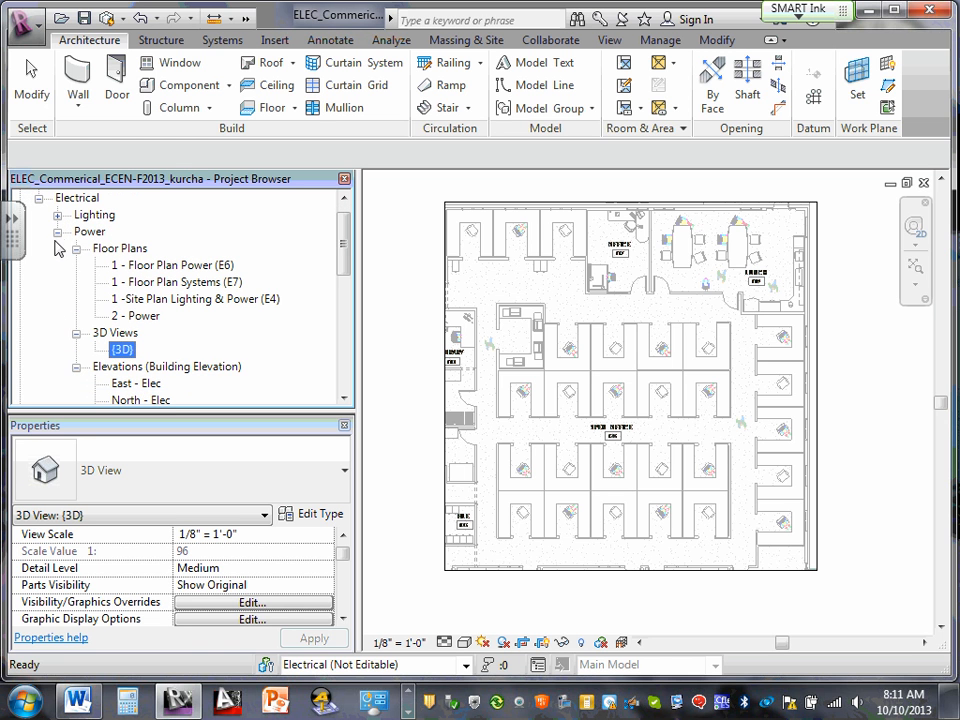
{"action": "scroll", "coordinate": [85, 258], "scroll_direction": "down", "scroll_amount": 1}
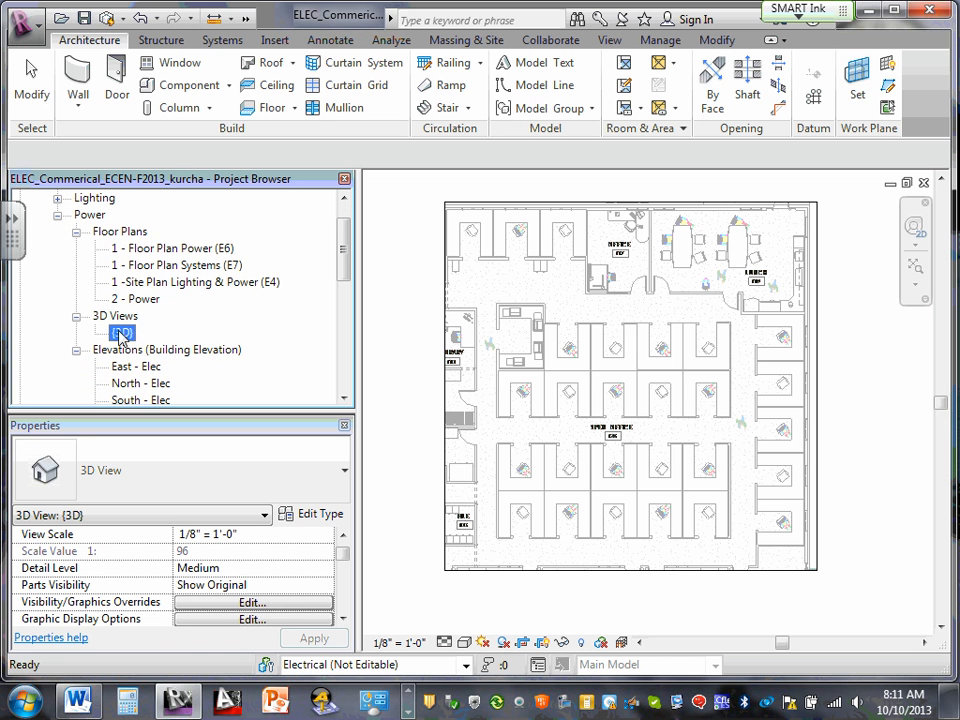
{"action": "double_click", "coordinate": [121, 334]}
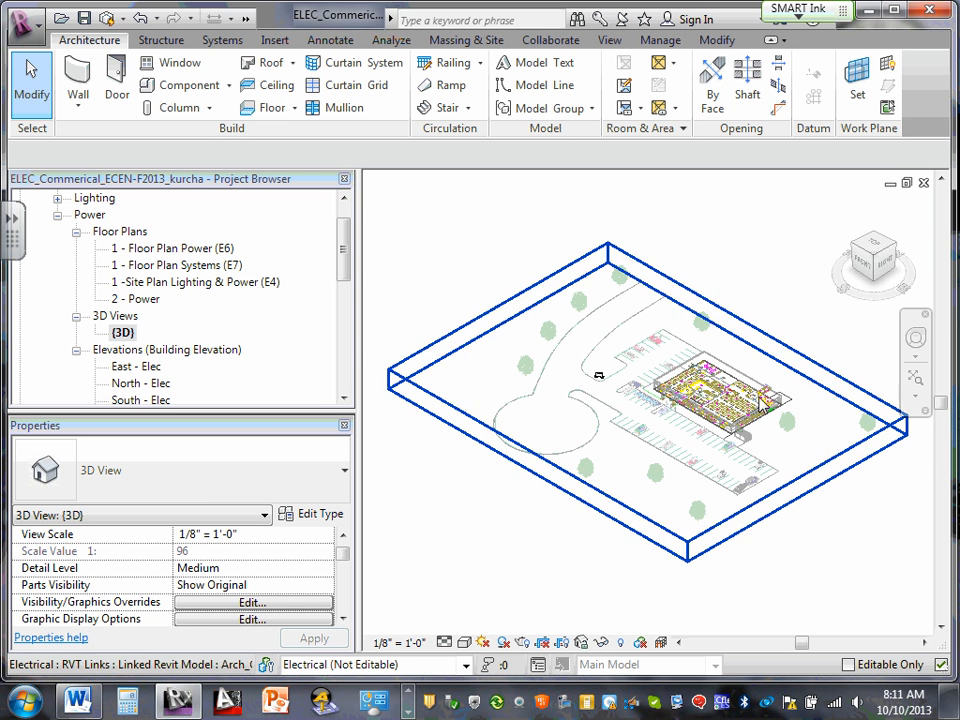
Look over the building model and site, and duplicate the {3D} view.
{"action": "scroll", "coordinate": [724, 400], "scroll_direction": "up", "scroll_amount": 5}
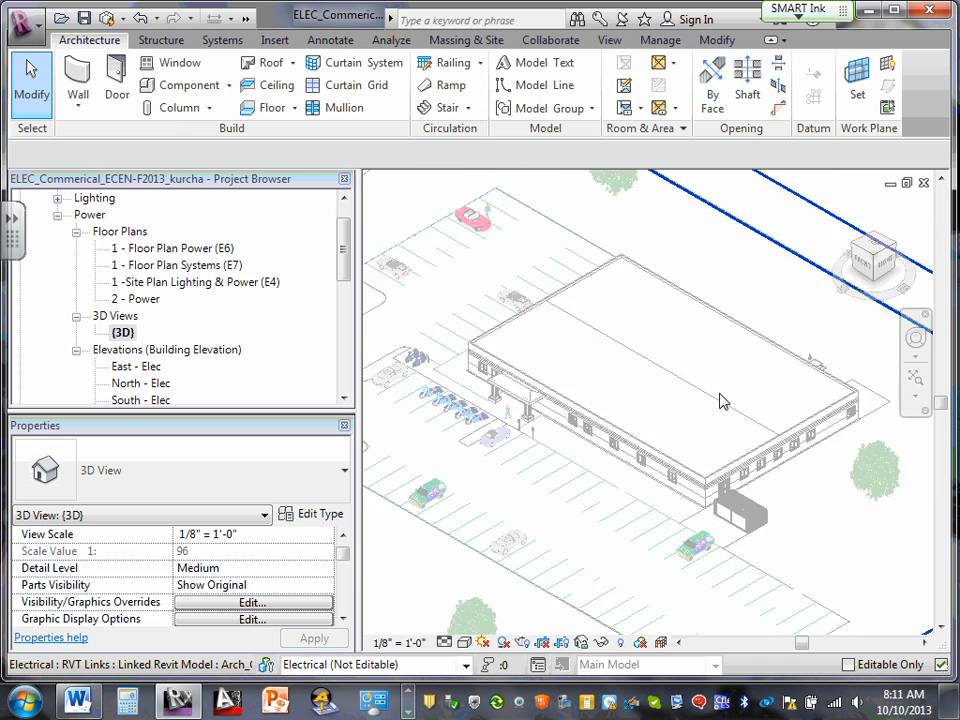
{"action": "scroll", "coordinate": [724, 400], "scroll_direction": "down", "scroll_amount": 5}
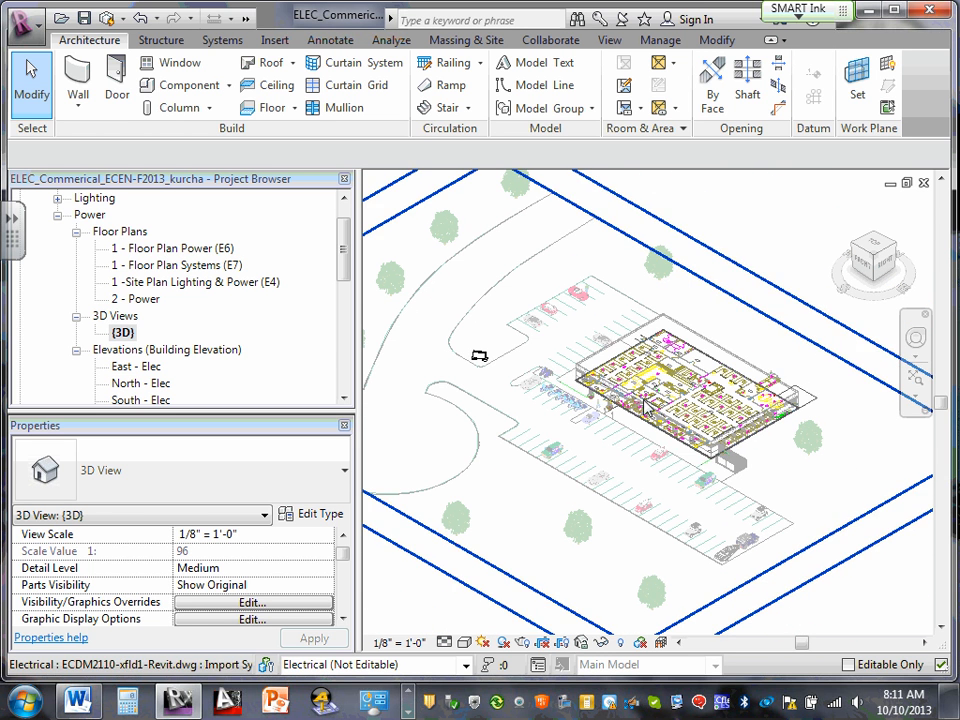
{"action": "scroll", "coordinate": [380, 350], "scroll_direction": "down", "scroll_amount": 1}
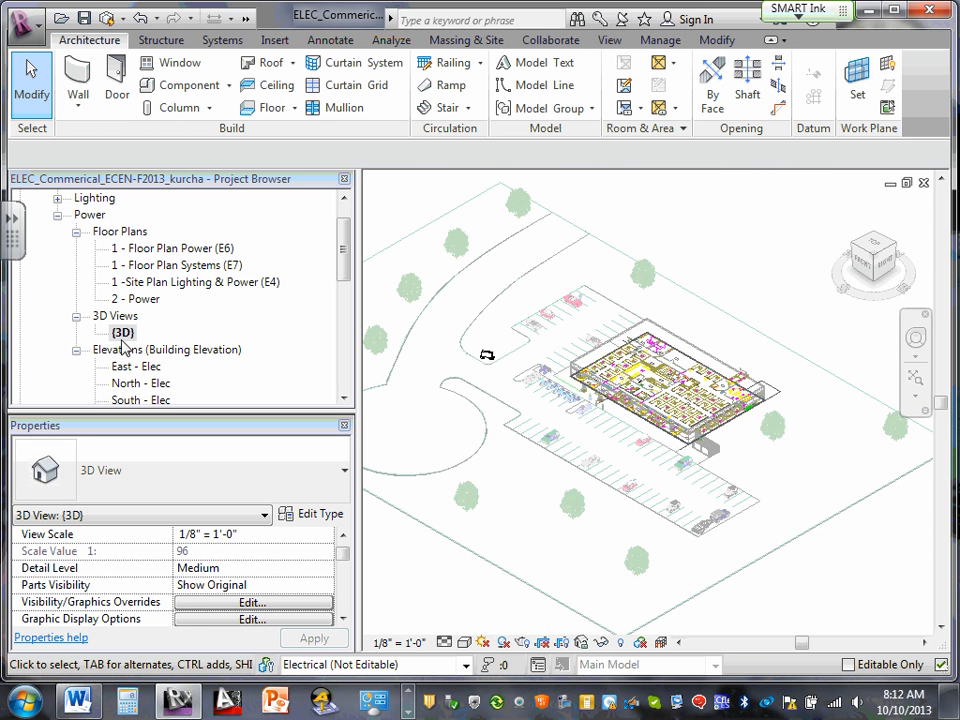
{"action": "right_click", "coordinate": [126, 338]}
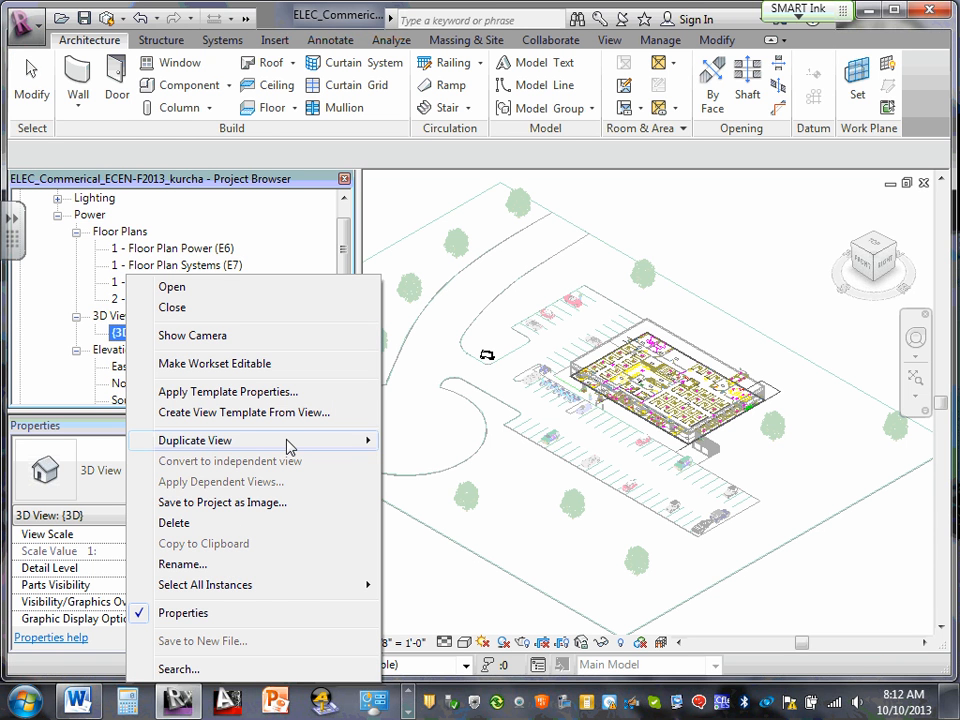
{"action": "mouse_move", "coordinate": [287, 442]}
{"action": "left_click", "coordinate": [469, 462]}
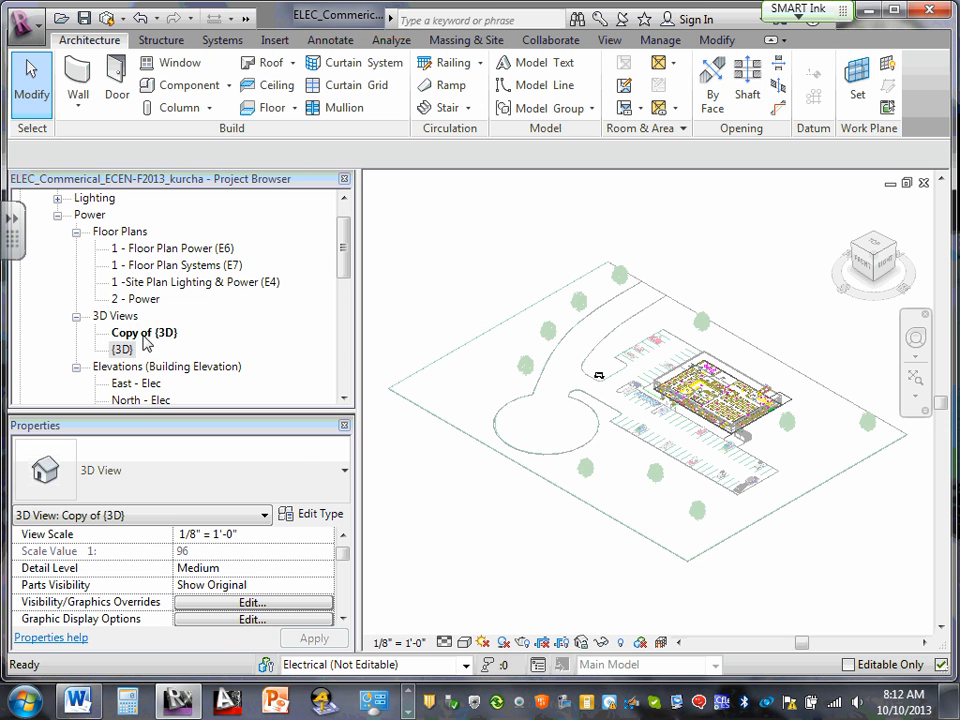
Rename the copied 3D view as 3D-Title Sheet (E1).
{"action": "left_click", "coordinate": [148, 336]}
{"action": "right_click", "coordinate": [148, 338]}
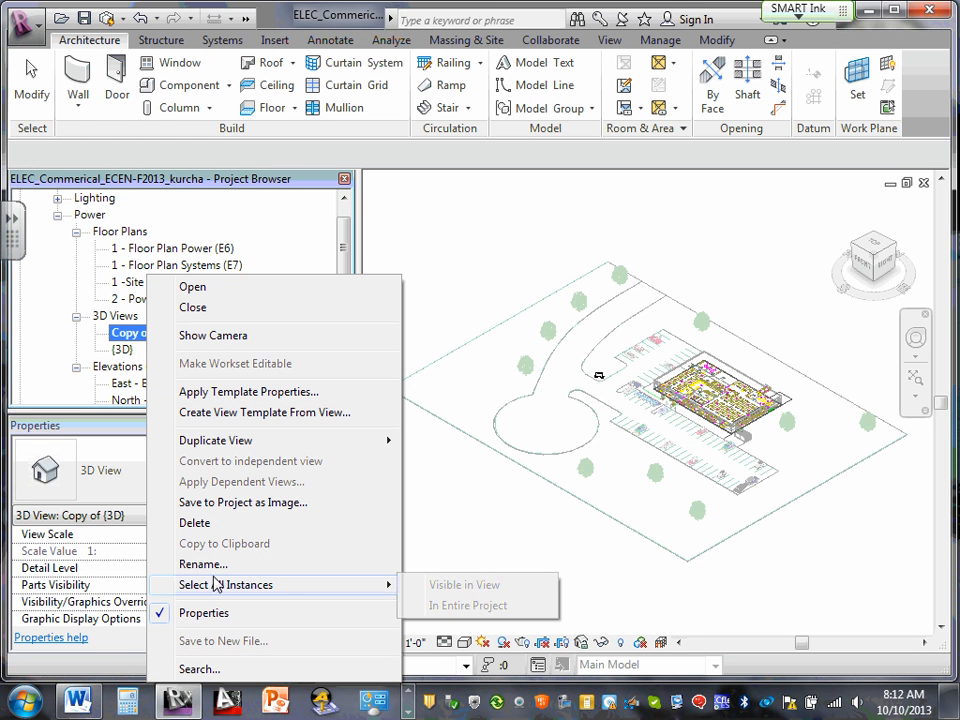
{"action": "left_click", "coordinate": [205, 564]}
{"action": "left_click_drag", "start_coordinate": [498, 334], "coordinate": [388, 329]}
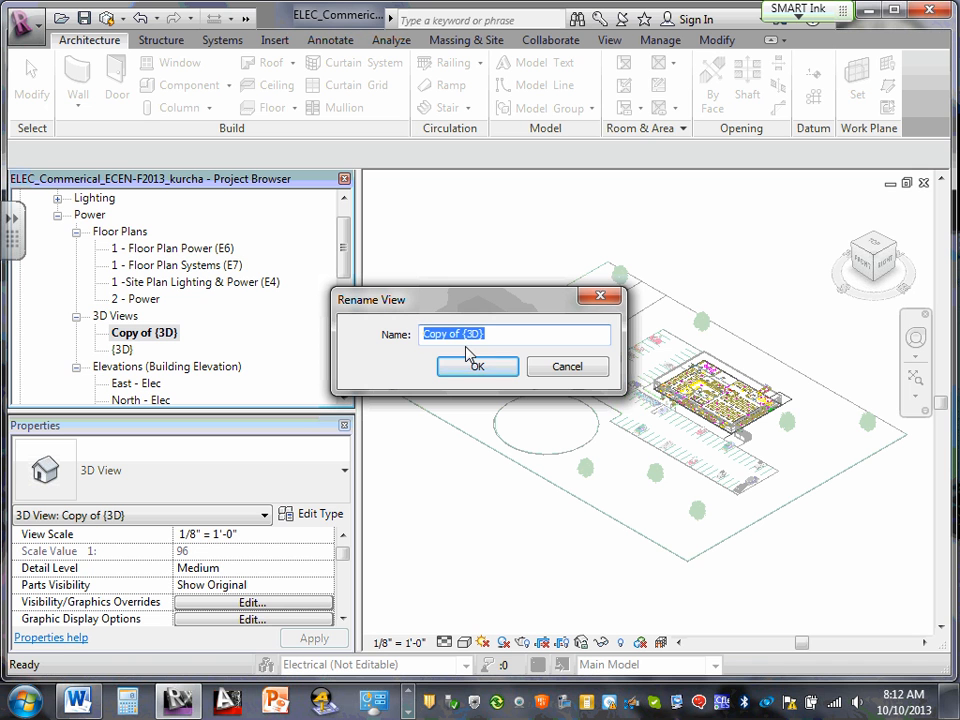
{"action": "type", "text": "T"}
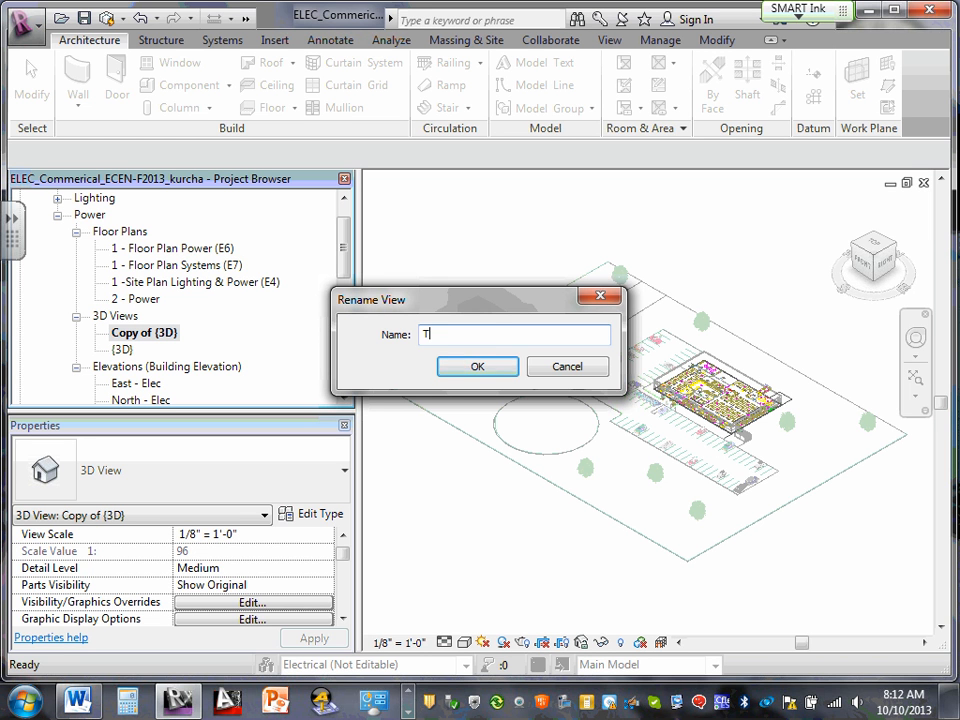
{"action": "type", "text": "itle Sheet "}
{"action": "type", "text": "(E"}
{"action": "type", "text": "1"}
{"action": "type", "text": ")"}
{"action": "type", "text": "#d-"}
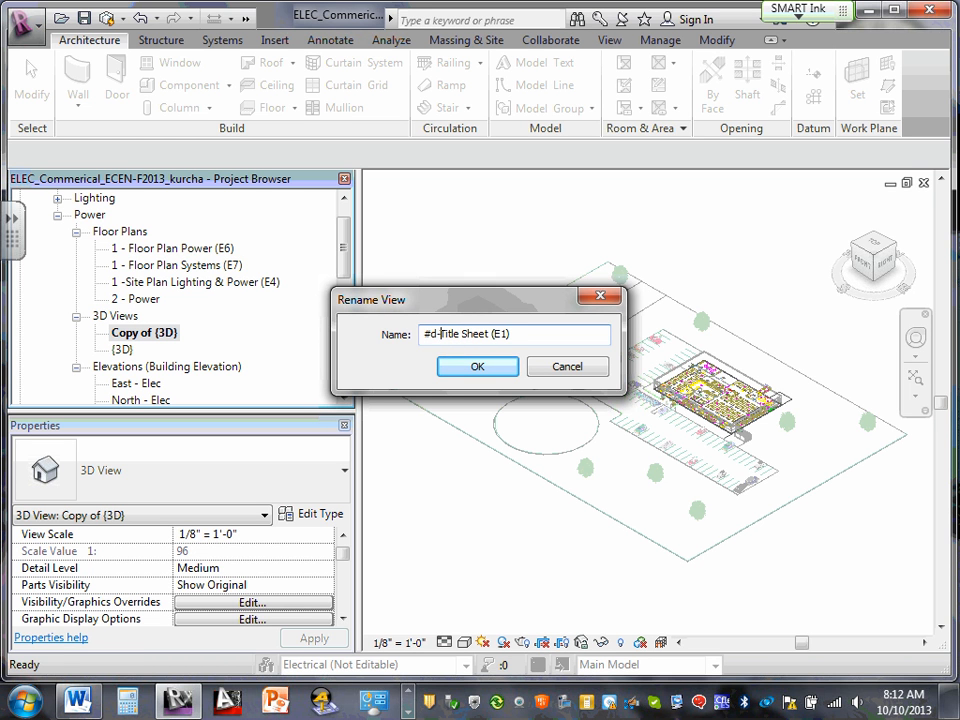
{"action": "key", "text": "BackSpace"}
{"action": "key", "text": "BackSpace"}
{"action": "key", "text": "BackSpace"}
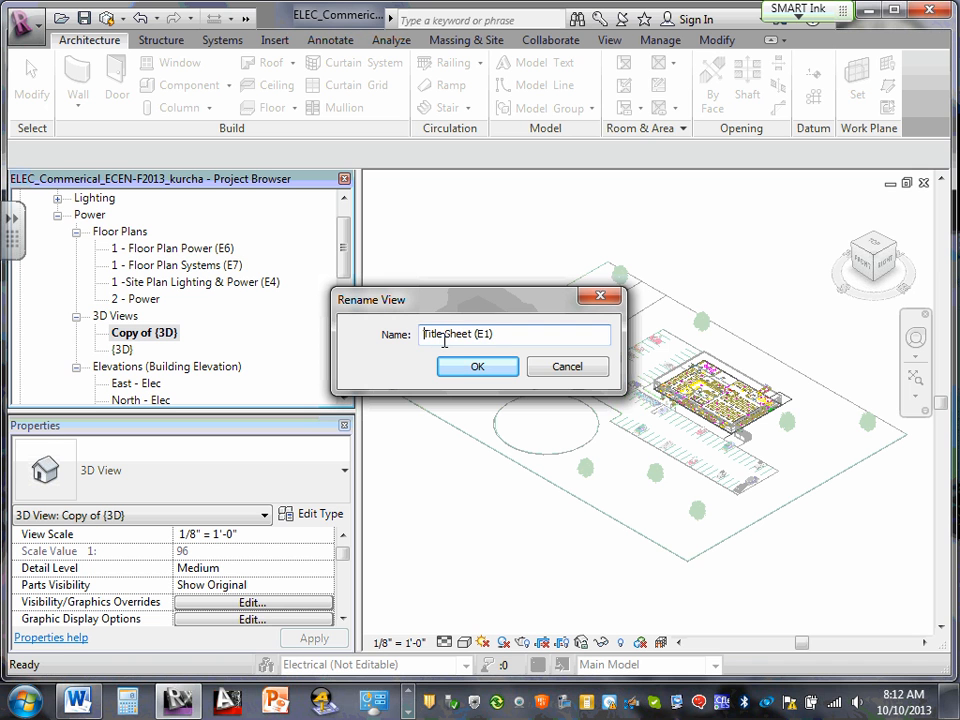
{"action": "type", "text": "3D"}
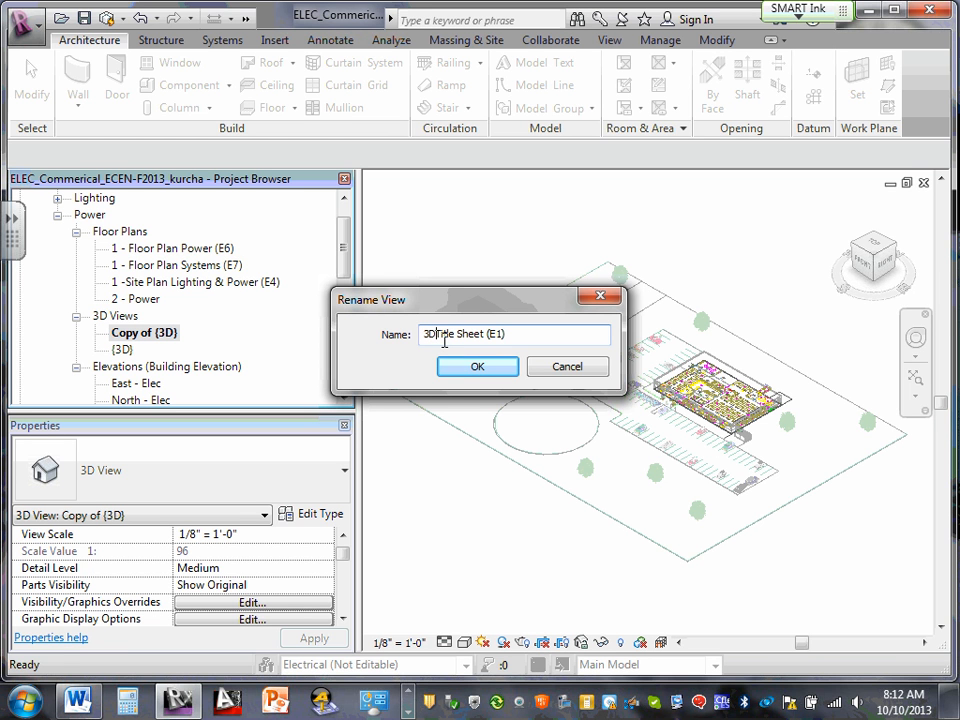
{"action": "type", "text": "-"}
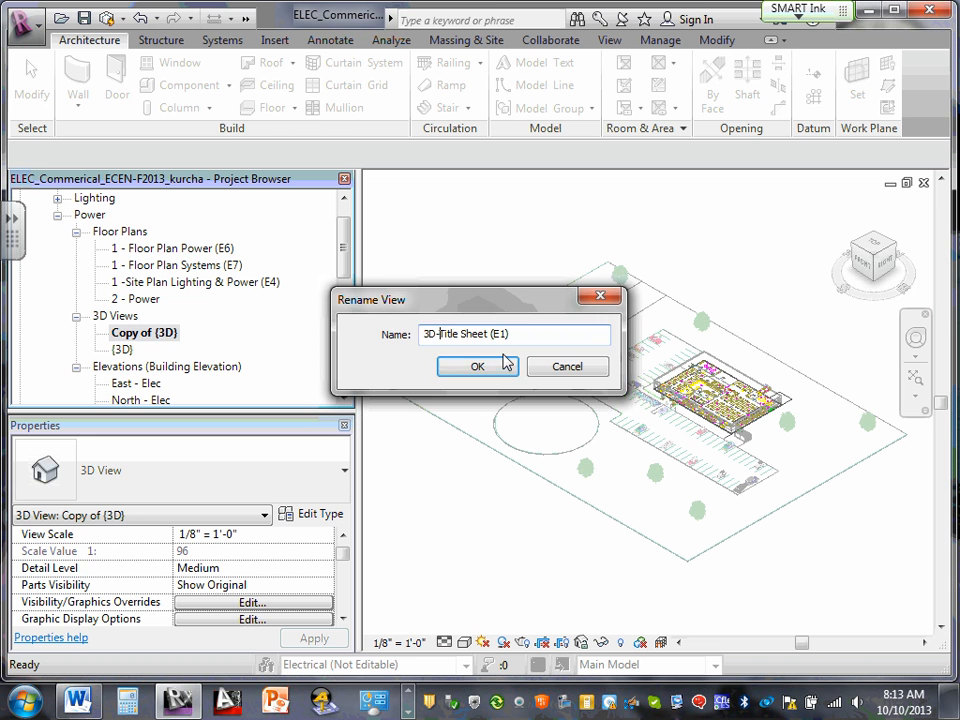
{"action": "left_click", "coordinate": [493, 368]}
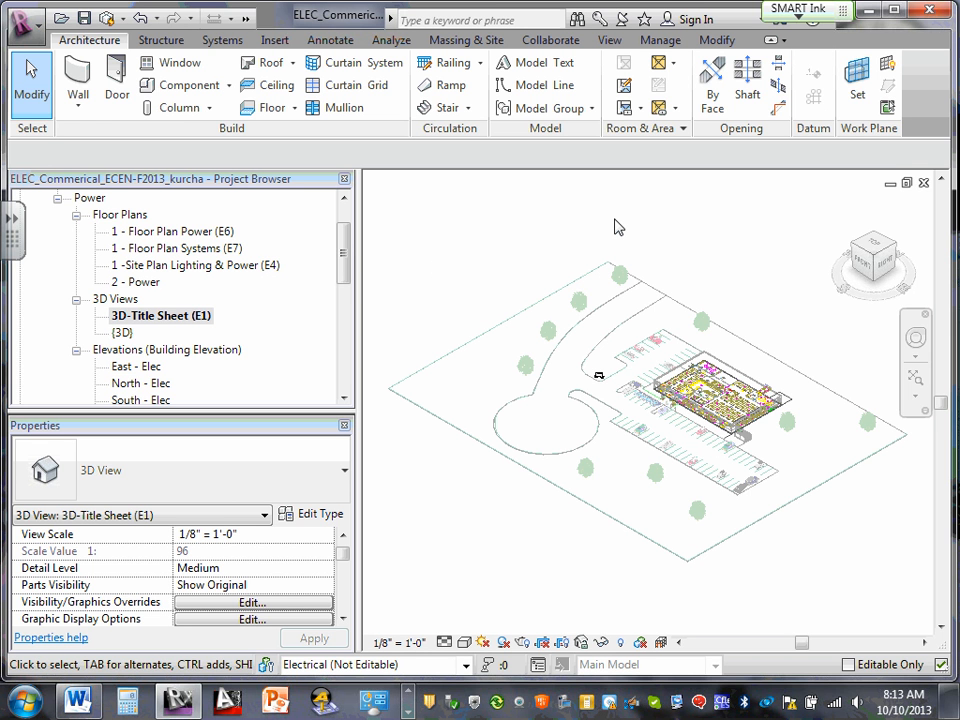
Hide the imported ECDM2110-xfld1-Revit.dwg drawing in the 3D-Title Sheet (E1) view through its visibility overrides.
{"action": "key", "text": "v"}
{"action": "key", "text": "g"}
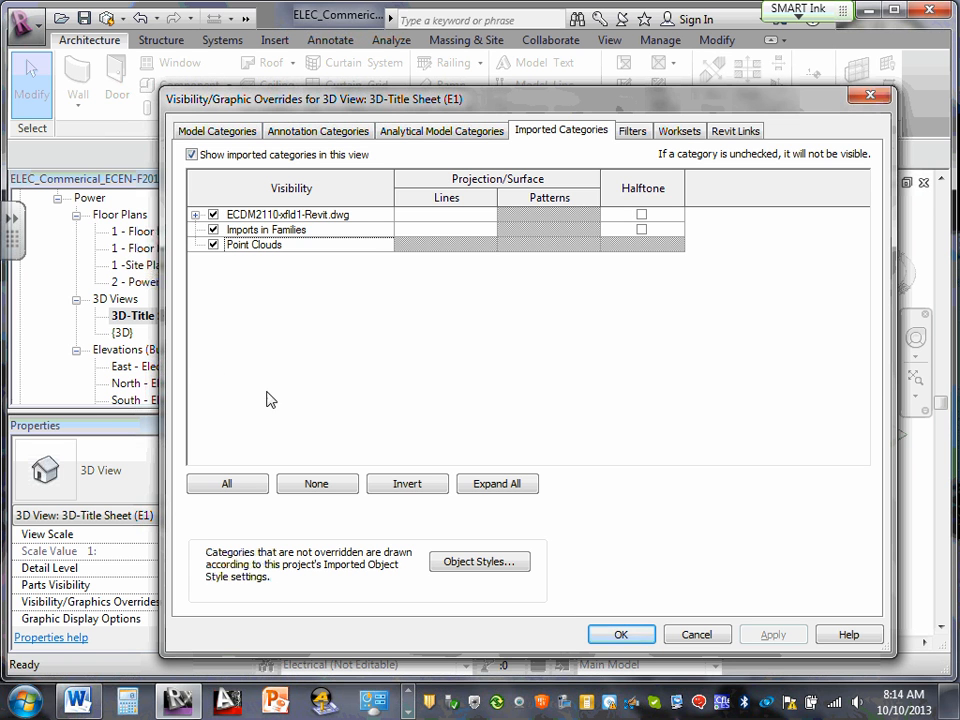
{"action": "left_click", "coordinate": [213, 215]}
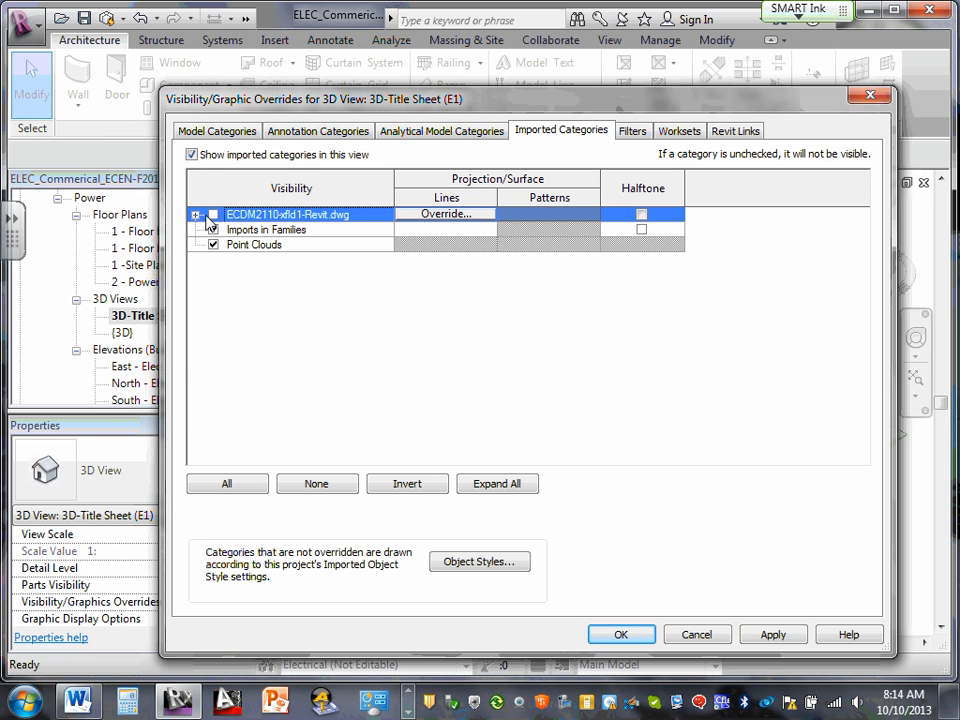
{"action": "left_click", "coordinate": [196, 215]}
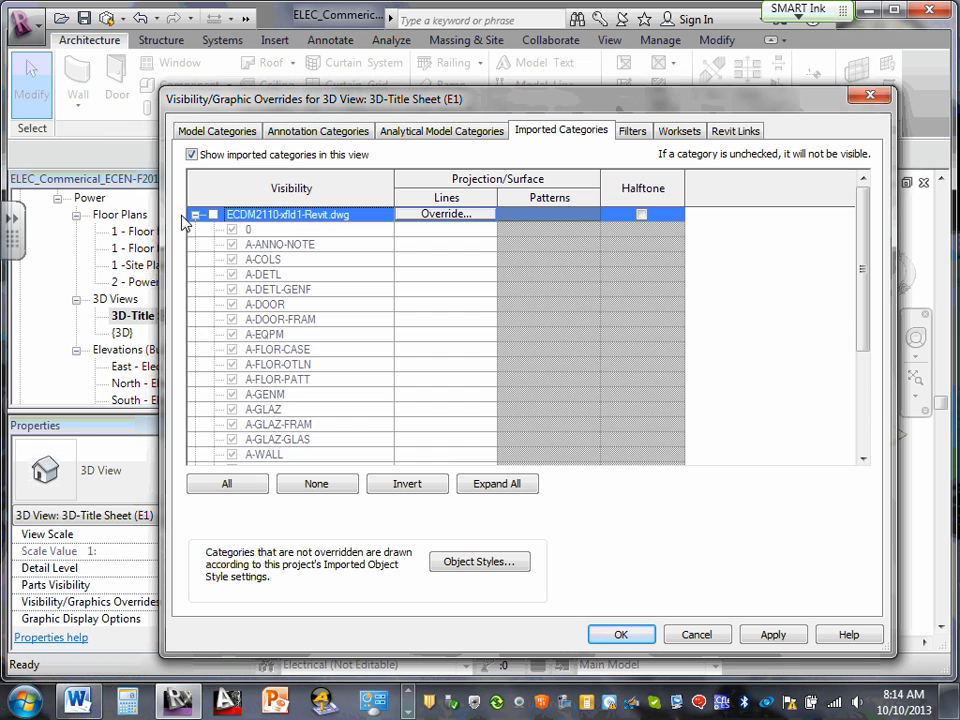
{"action": "left_click", "coordinate": [196, 215]}
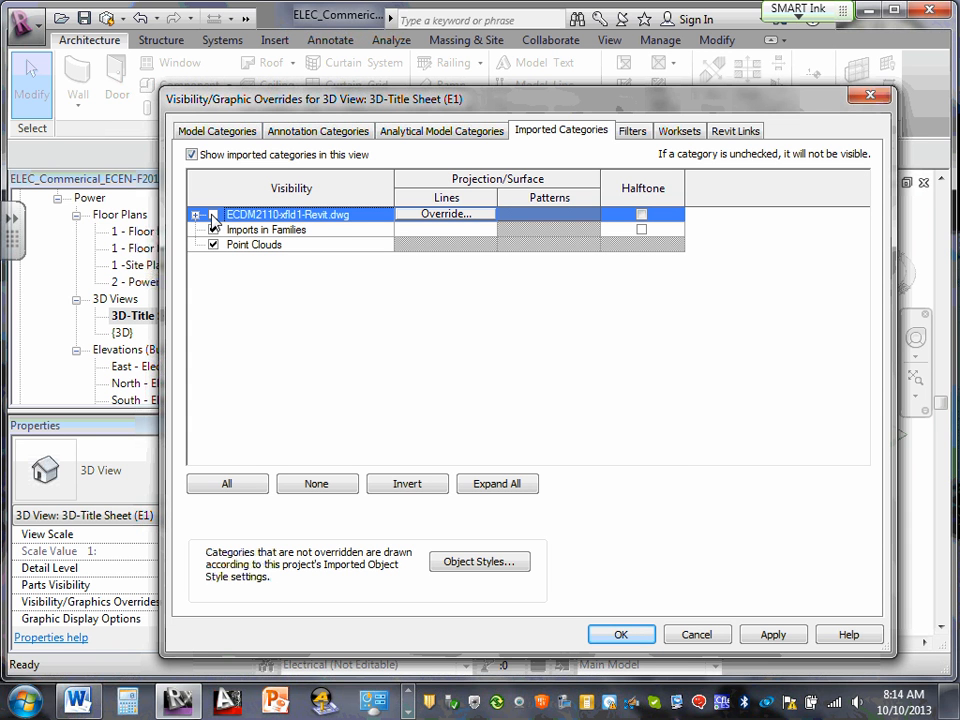
{"action": "left_click", "coordinate": [775, 637]}
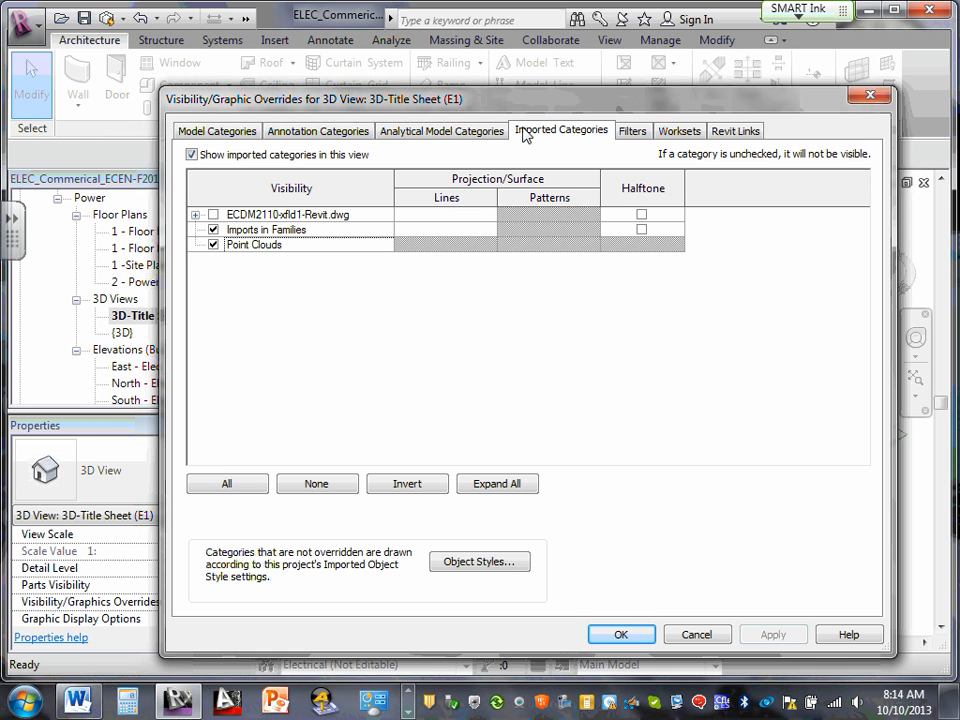
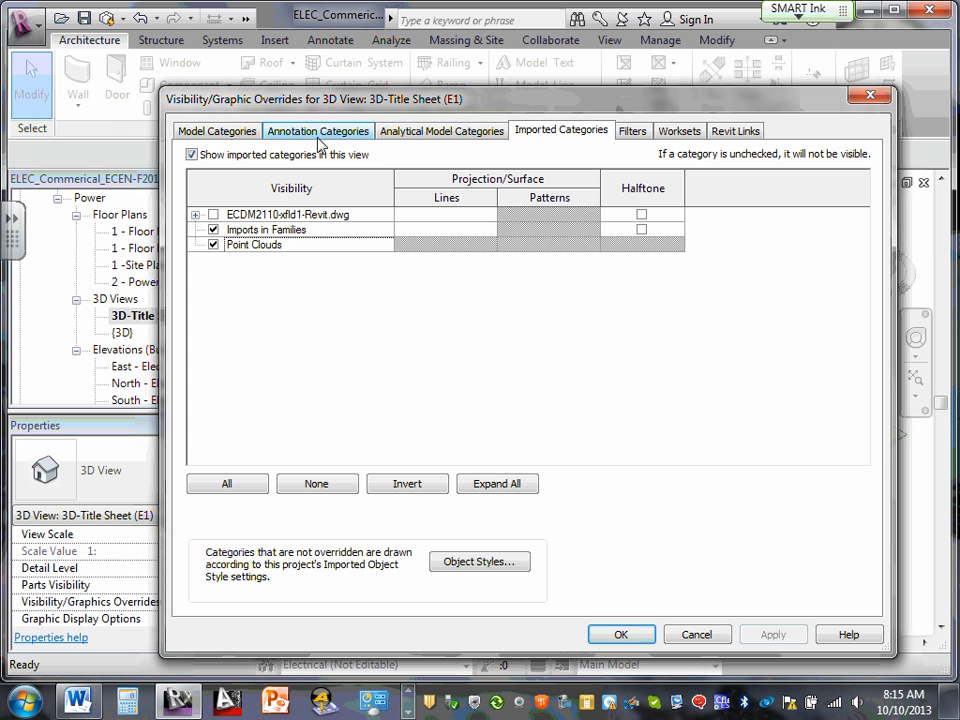
{"action": "left_click", "coordinate": [622, 634]}
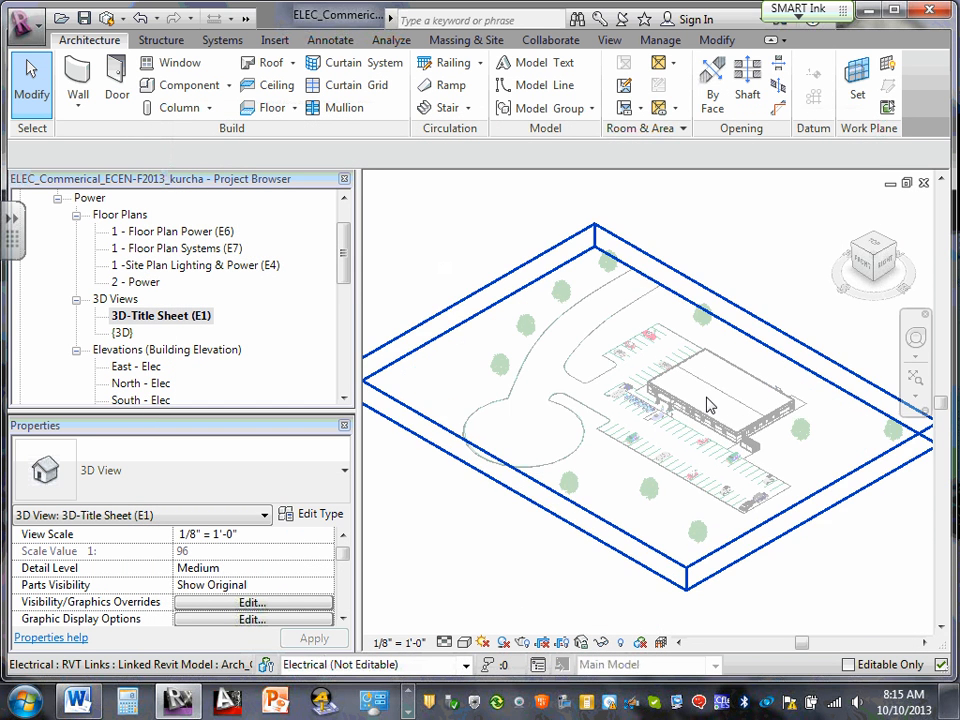
Examine the building exterior and parking lot in the 3D-Title Sheet (E1) view, and frame the whole site.
{"action": "scroll", "coordinate": [713, 410], "scroll_direction": "up", "scroll_amount": 3}
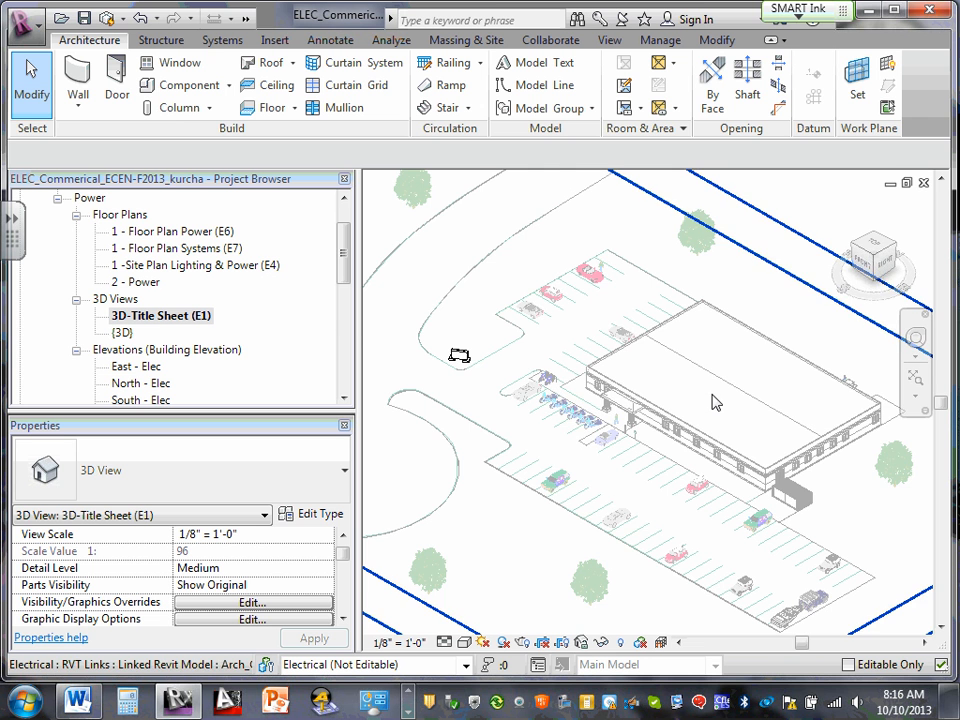
{"action": "scroll", "coordinate": [356, 324], "scroll_direction": "down", "scroll_amount": 3}
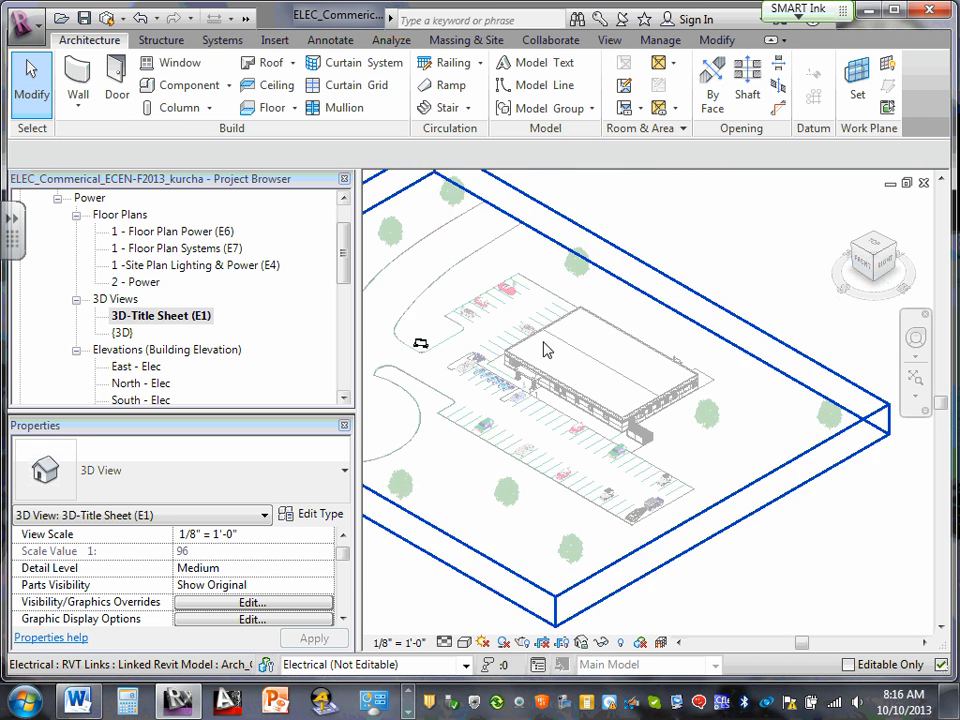
{"action": "scroll", "coordinate": [545, 350], "scroll_direction": "down", "scroll_amount": 2}
{"action": "left_click", "coordinate": [688, 326]}
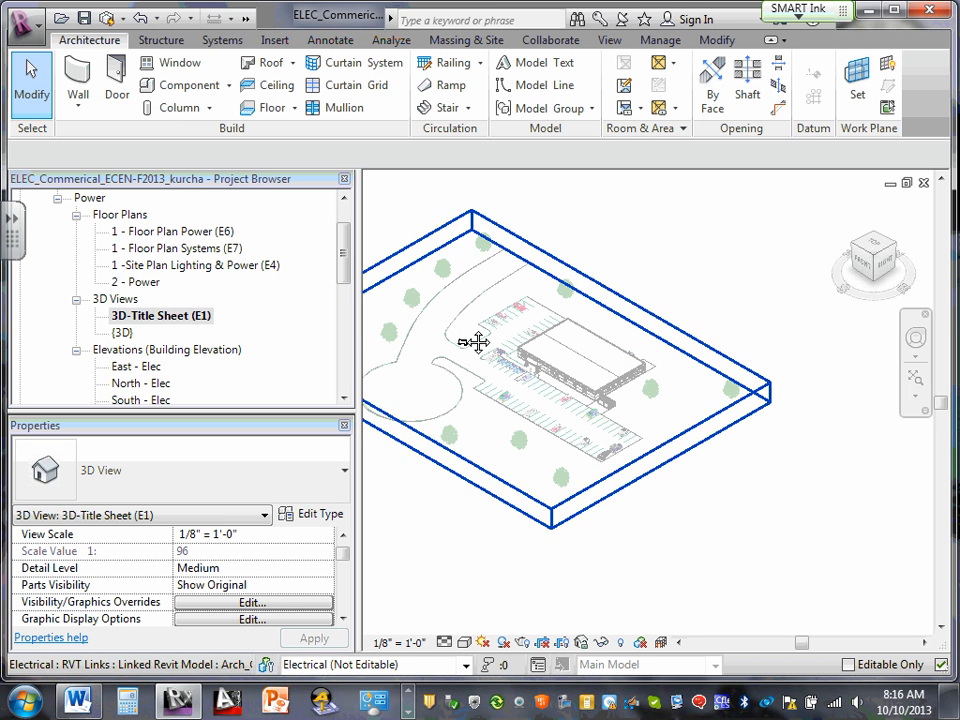
{"action": "middle_click_drag", "start_coordinate": [474, 342], "coordinate": [605, 342]}
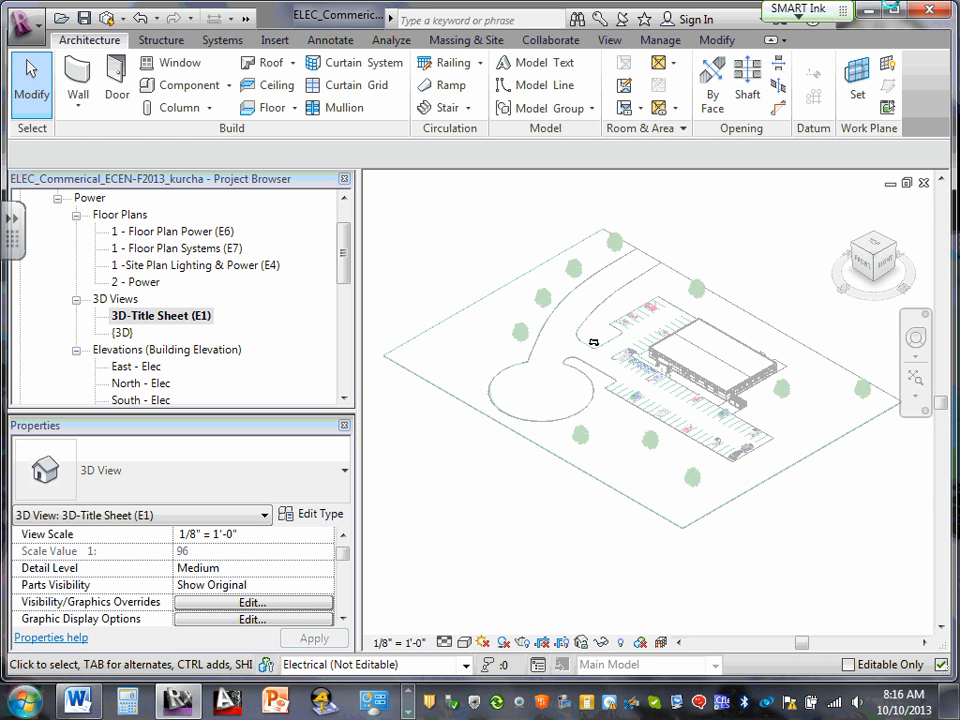
{"action": "left_click", "coordinate": [610, 42]}
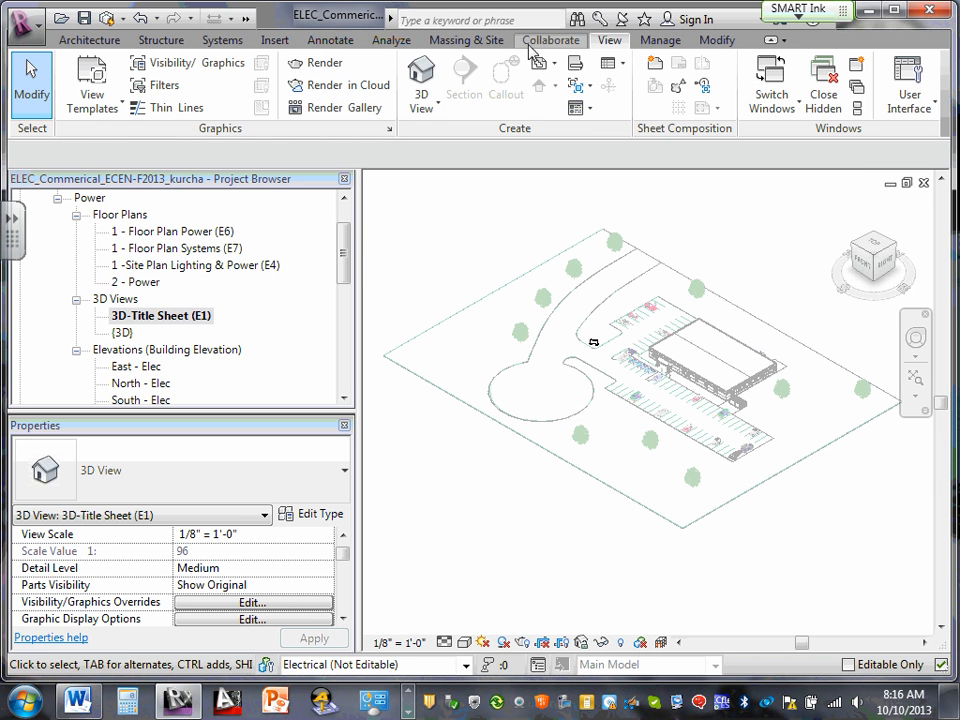
{"action": "left_click", "coordinate": [274, 42]}
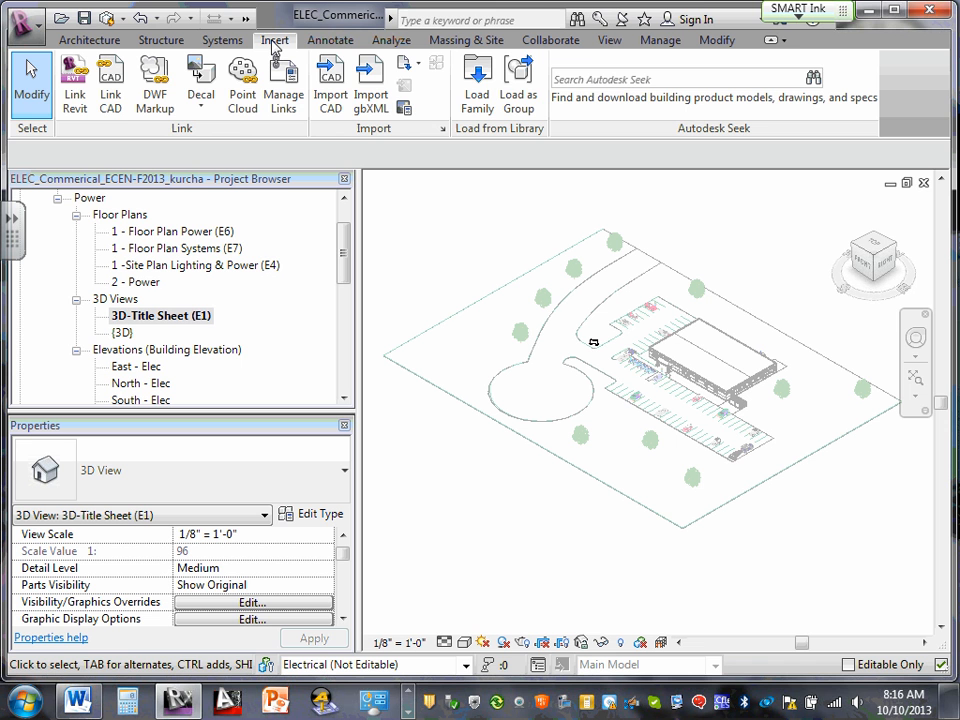
{"action": "left_click", "coordinate": [612, 42]}
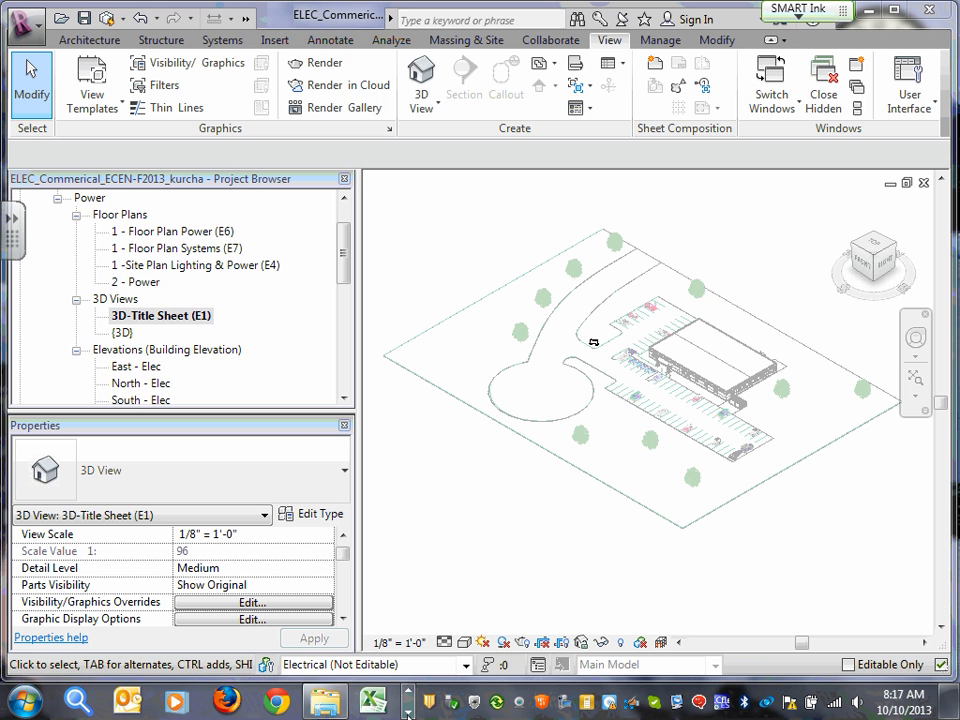
{"action": "left_click", "coordinate": [408, 712]}
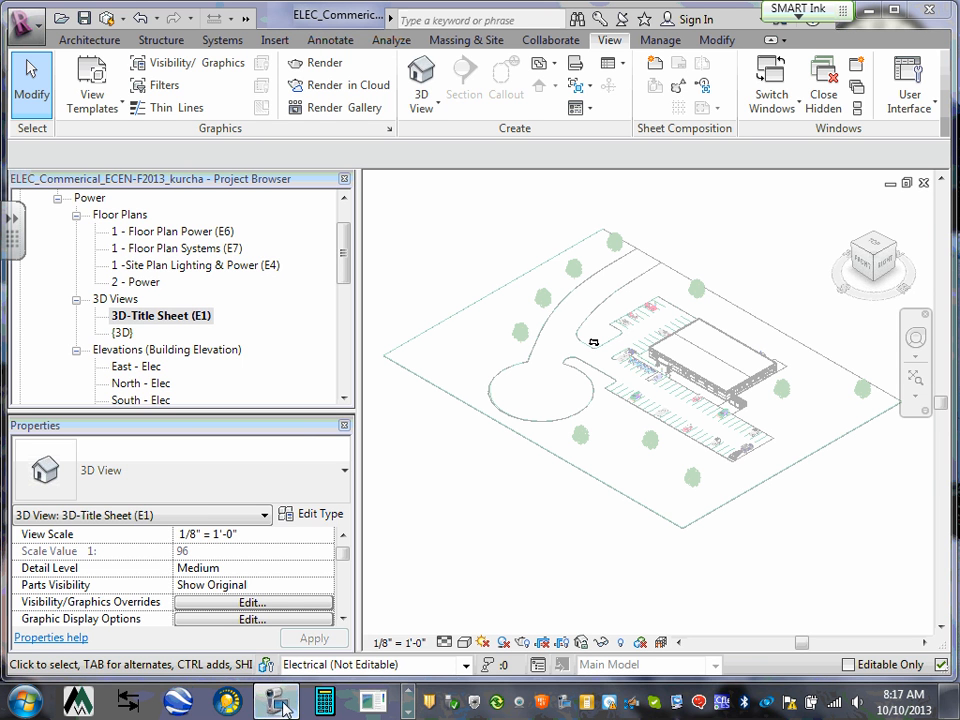
{"action": "left_click", "coordinate": [274, 697]}
{"action": "left_click", "coordinate": [195, 543]}
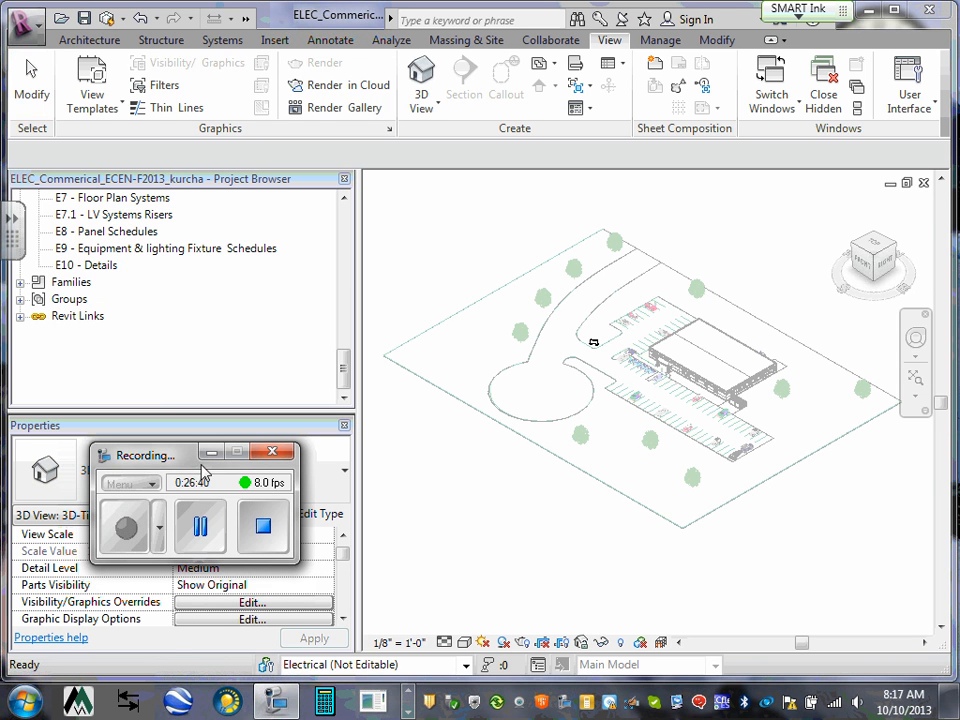
{"action": "left_click", "coordinate": [209, 455]}
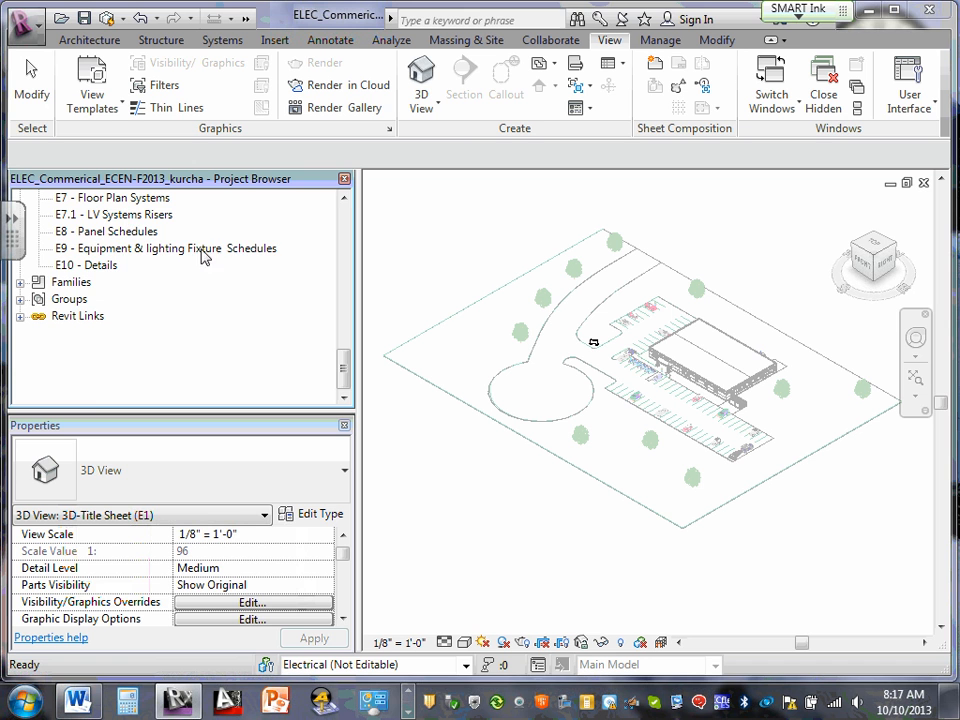
Open the E1 - Title Sheet sheet and look over the empty areas available for its content.
{"action": "left_click", "coordinate": [344, 198]}
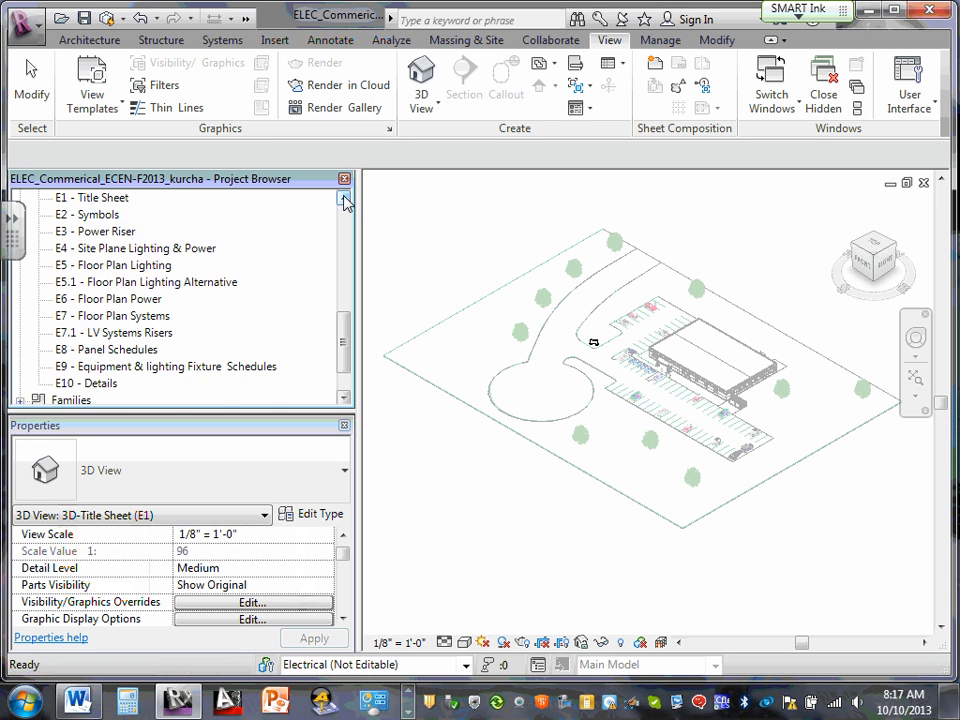
{"action": "double_click", "coordinate": [115, 233]}
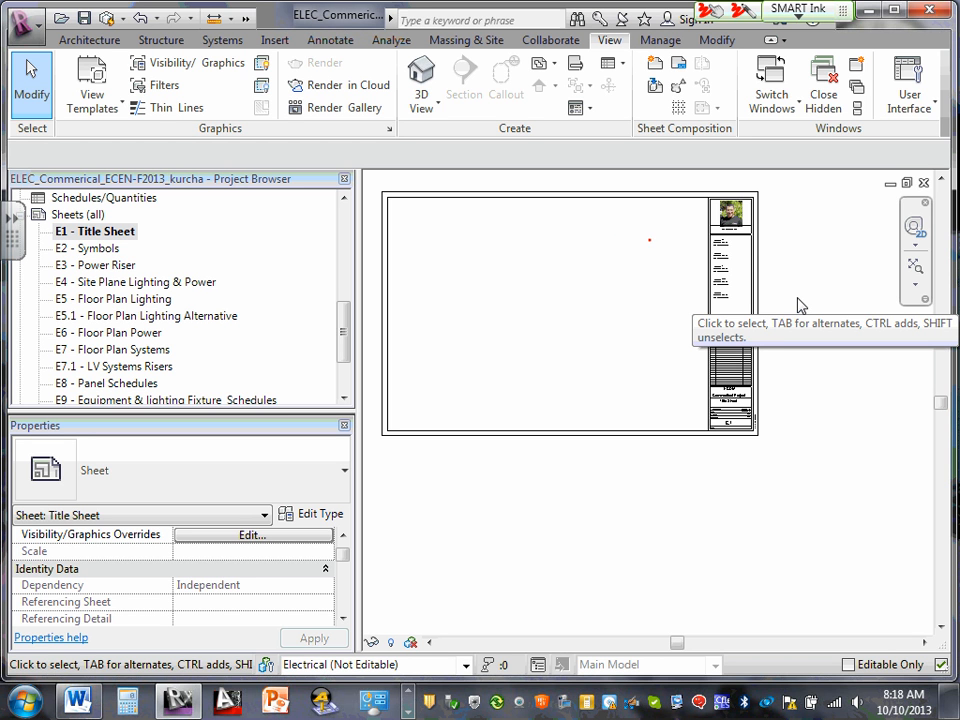
{"action": "mouse_move", "coordinate": [649, 240]}
{"action": "left_mouse_down"}
{"action": "mouse_move", "coordinate": [566, 285]}
{"action": "mouse_move", "coordinate": [648, 252]}
{"action": "mouse_move", "coordinate": [650, 241]}
{"action": "left_mouse_up"}
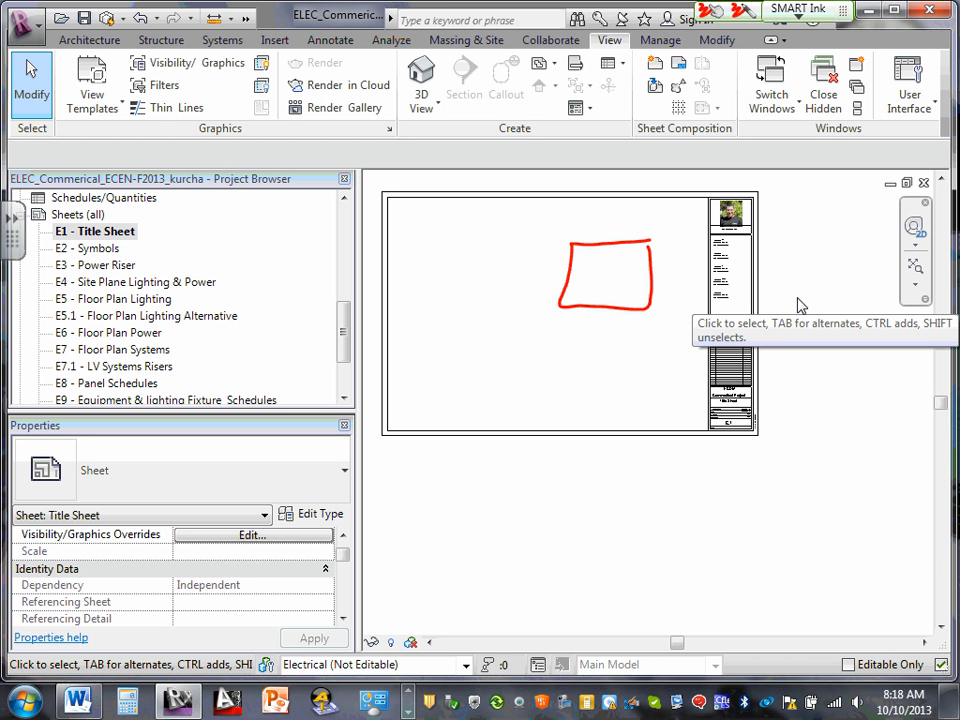
{"action": "mouse_move", "coordinate": [606, 211]}
{"action": "left_mouse_down"}
{"action": "mouse_move", "coordinate": [574, 212]}
{"action": "mouse_move", "coordinate": [604, 233]}
{"action": "mouse_move", "coordinate": [606, 212]}
{"action": "left_mouse_up"}
{"action": "mouse_move", "coordinate": [493, 305]}
{"action": "left_mouse_down"}
{"action": "mouse_move", "coordinate": [417, 343]}
{"action": "mouse_move", "coordinate": [505, 421]}
{"action": "mouse_move", "coordinate": [498, 320]}
{"action": "left_mouse_up"}
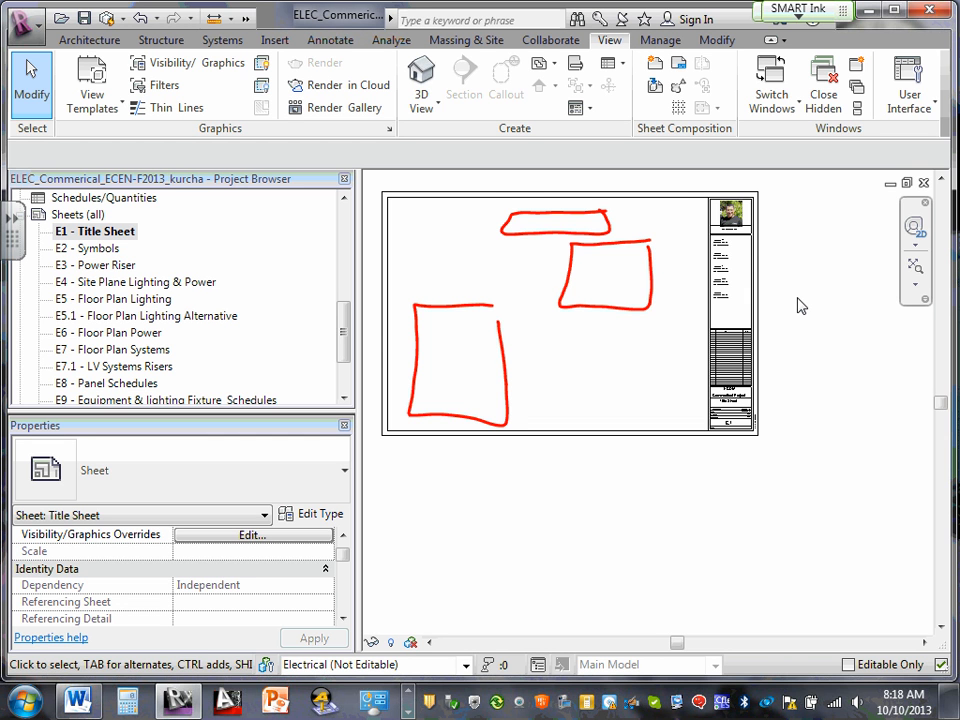
{"action": "mouse_move", "coordinate": [361, 342]}
{"action": "left_mouse_down"}
{"action": "mouse_move", "coordinate": [678, 229]}
{"action": "mouse_move", "coordinate": [573, 281]}
{"action": "mouse_move", "coordinate": [604, 240]}
{"action": "mouse_move", "coordinate": [624, 324]}
{"action": "mouse_move", "coordinate": [579, 345]}
{"action": "mouse_move", "coordinate": [539, 421]}
{"action": "mouse_move", "coordinate": [467, 422]}
{"action": "left_mouse_up"}
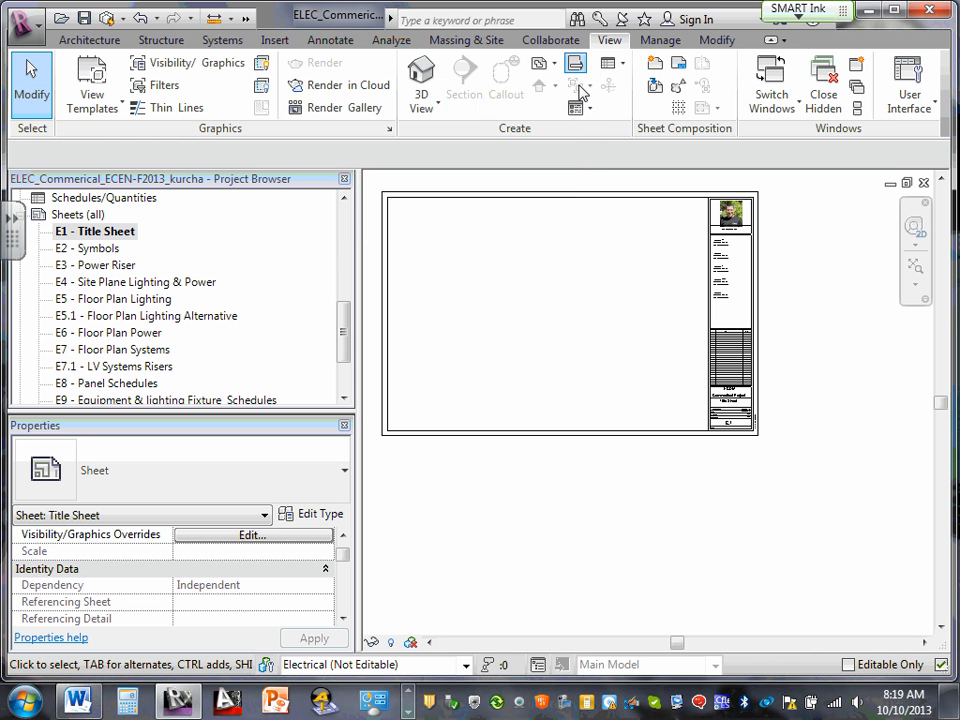
{"action": "double_click", "coordinate": [610, 44]}
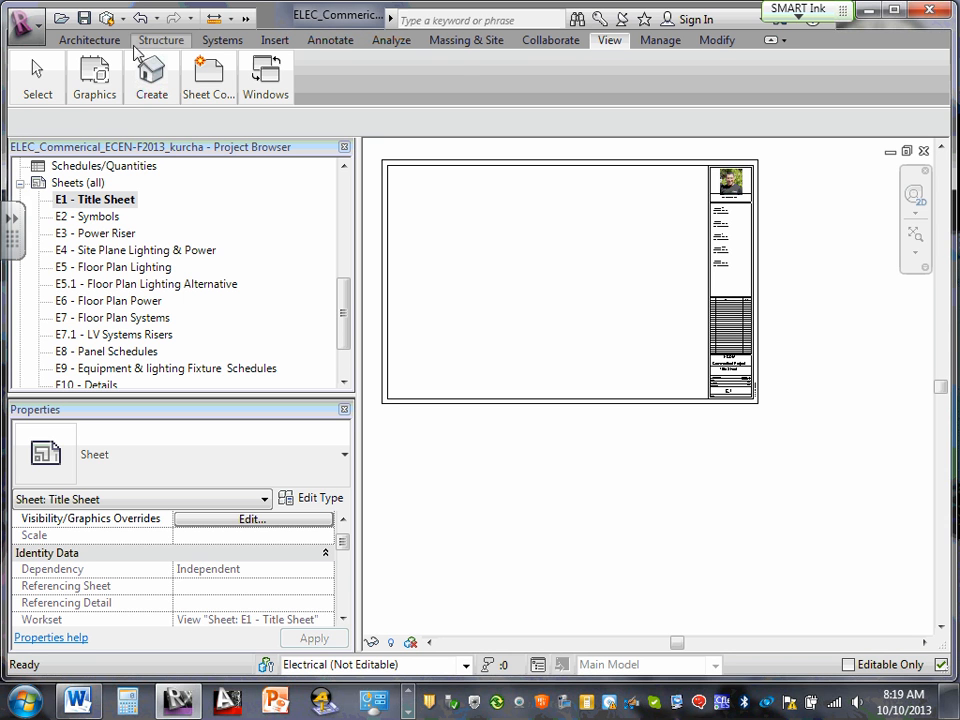
{"action": "left_click", "coordinate": [87, 42]}
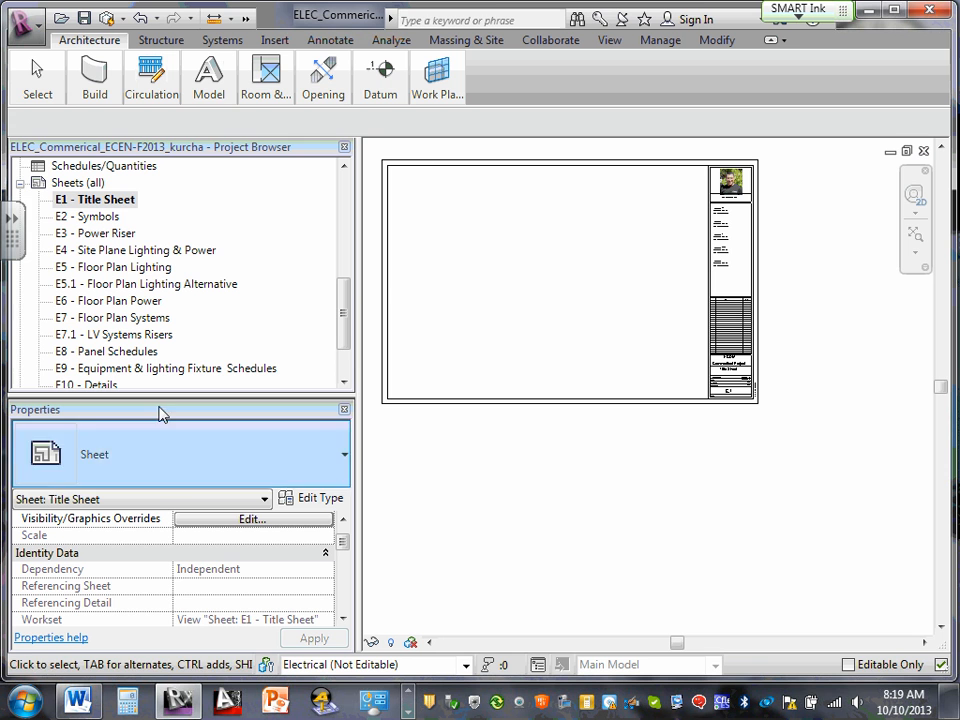
{"action": "left_click", "coordinate": [612, 42]}
{"action": "mouse_move", "coordinate": [207, 92]}
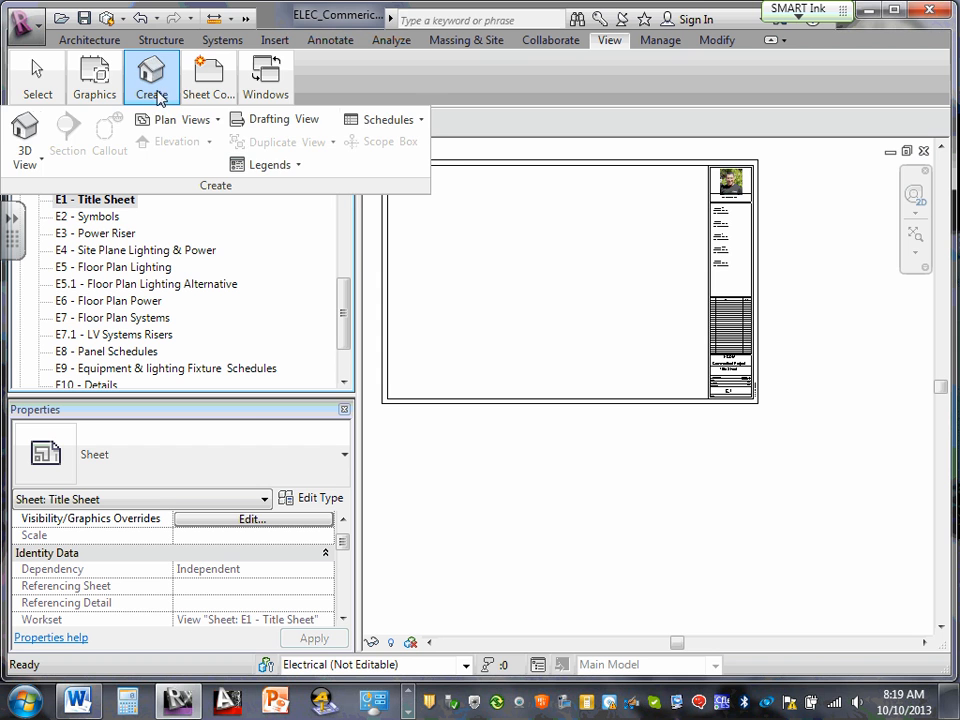
{"action": "mouse_move", "coordinate": [178, 95]}
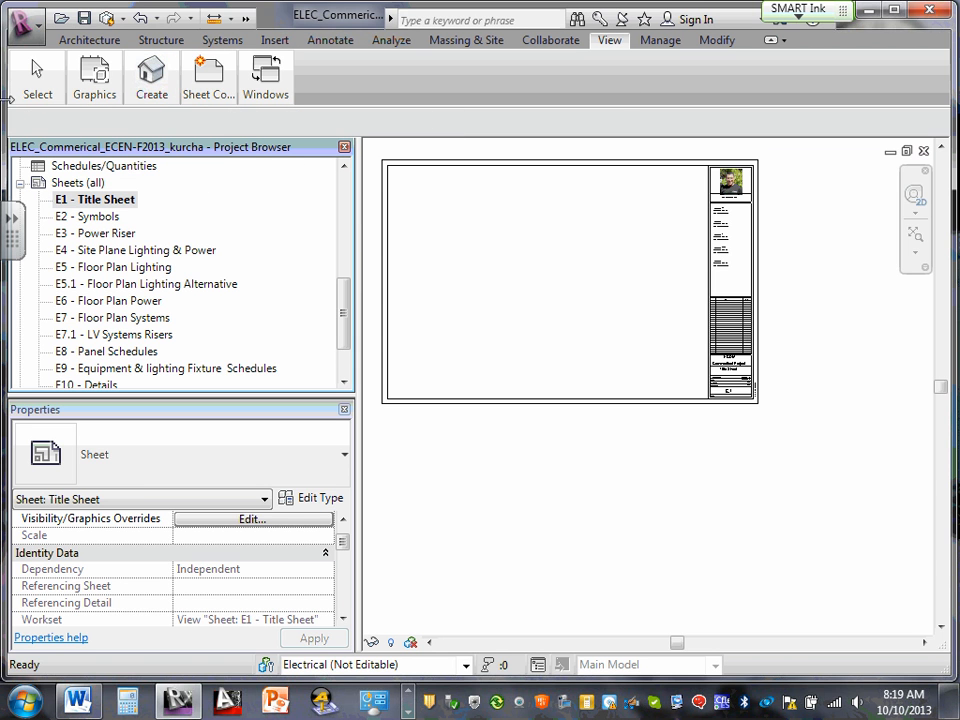
{"action": "left_click", "coordinate": [223, 42]}
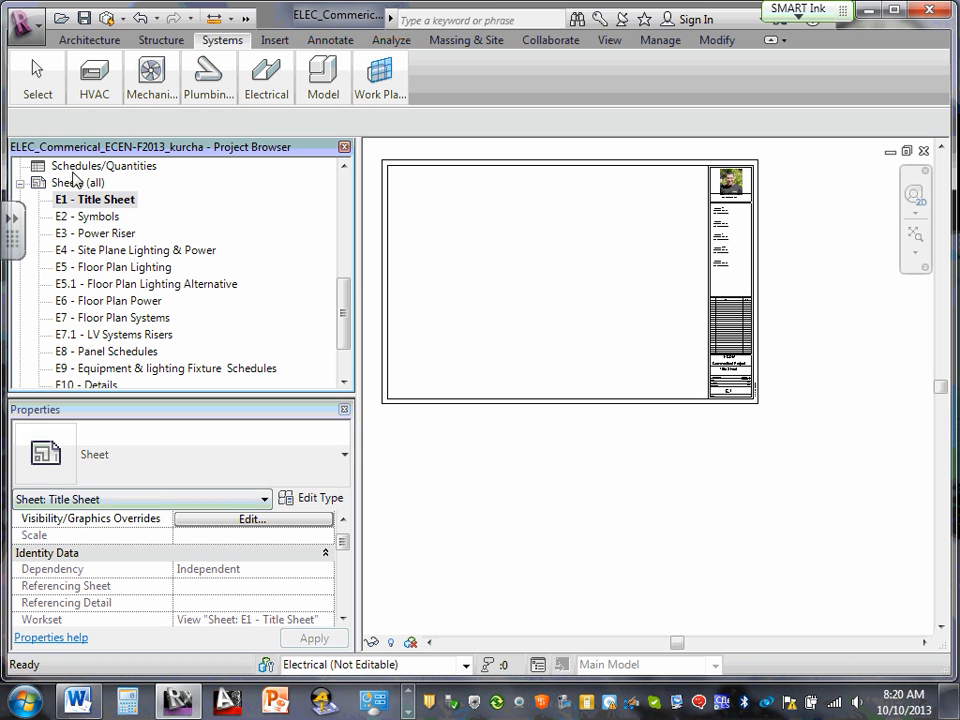
Open the E2 - Symbols sheet and restore the ribbon to its full display with the View tools showing.
{"action": "double_click", "coordinate": [92, 218]}
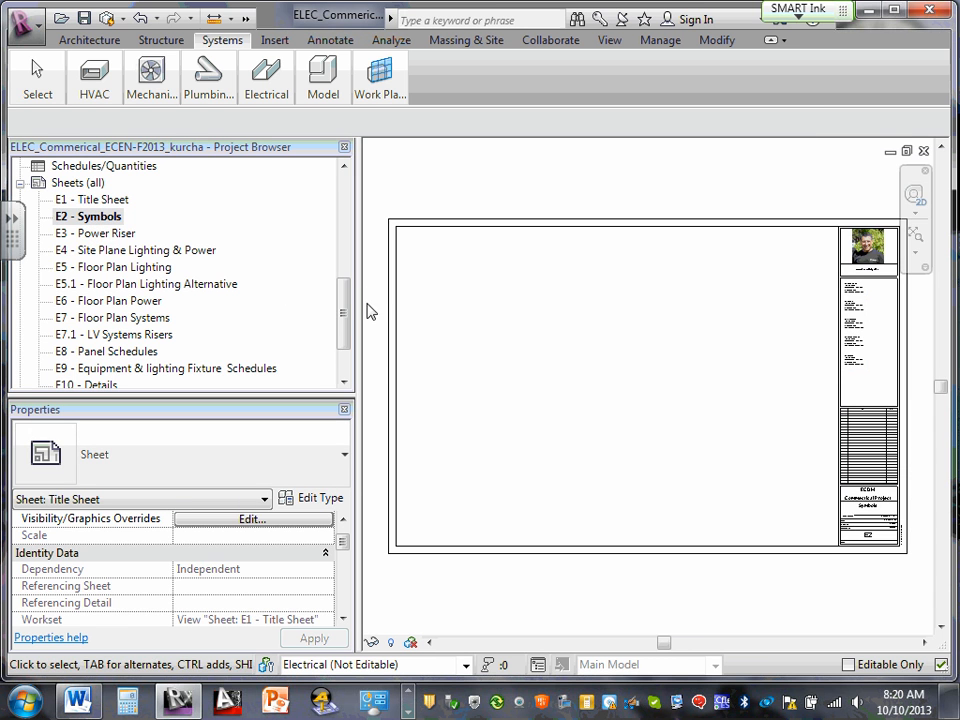
{"action": "left_click_drag", "start_coordinate": [343, 315], "coordinate": [338, 221]}
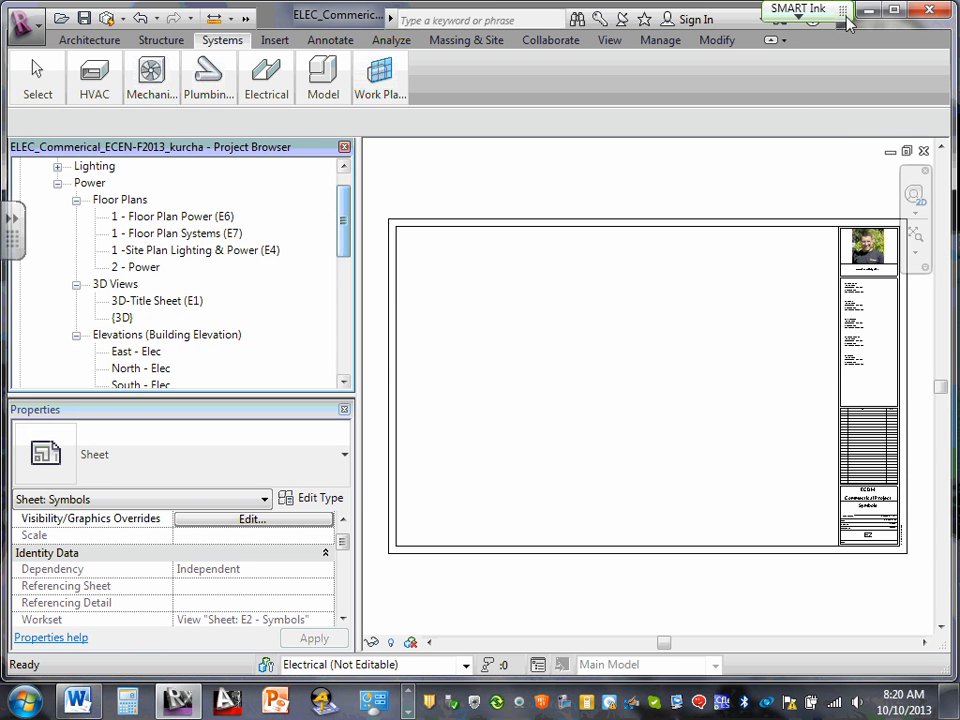
{"action": "left_click", "coordinate": [784, 41]}
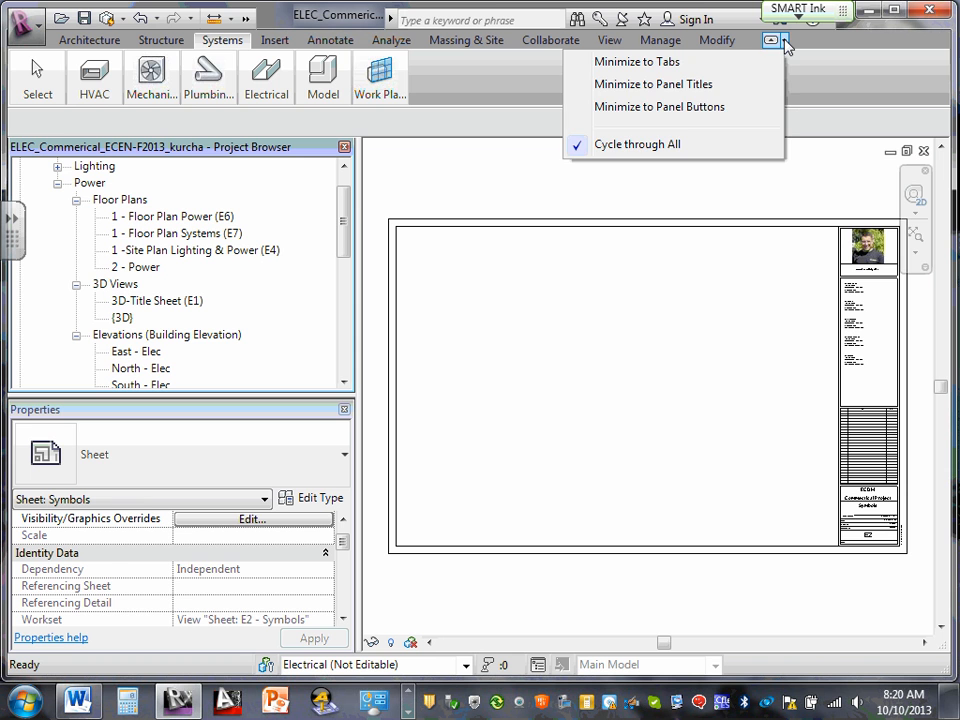
{"action": "left_click", "coordinate": [773, 41]}
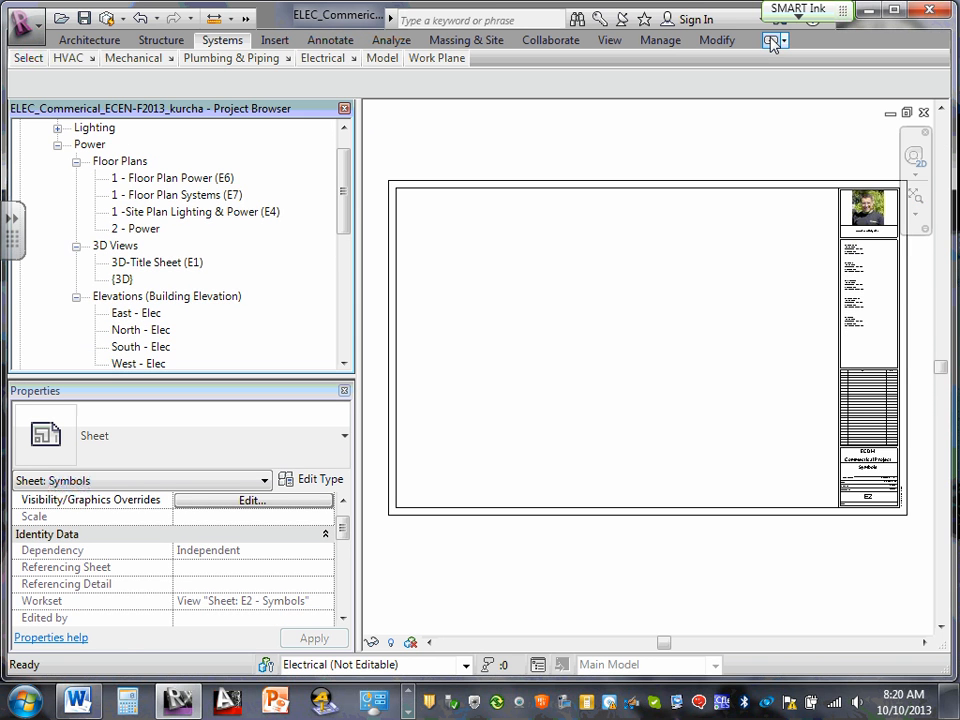
{"action": "left_click", "coordinate": [771, 41]}
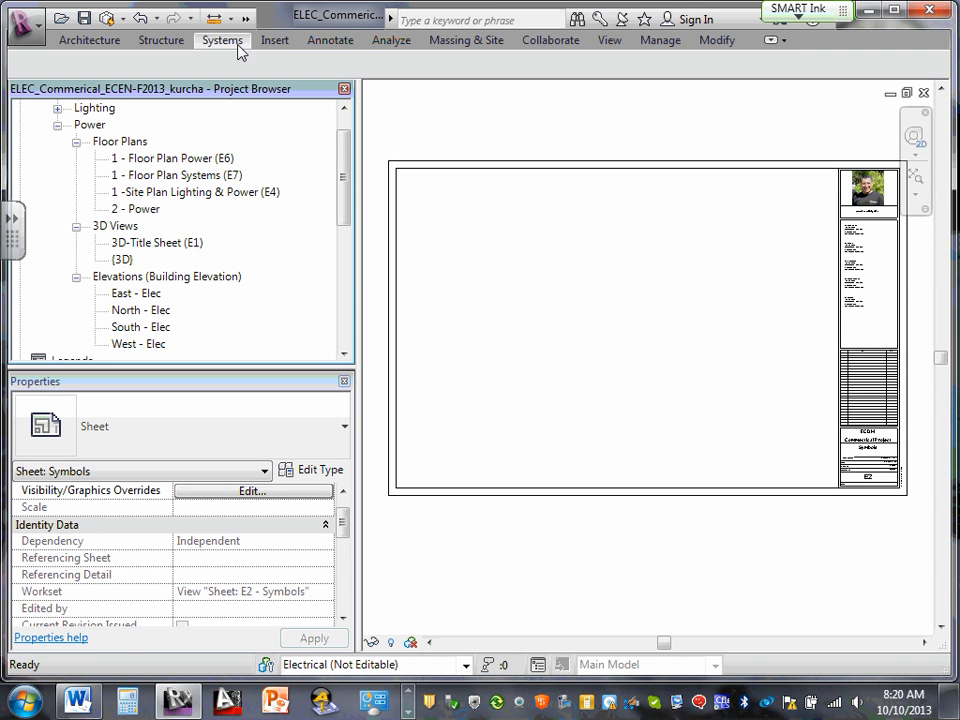
{"action": "left_click", "coordinate": [611, 41]}
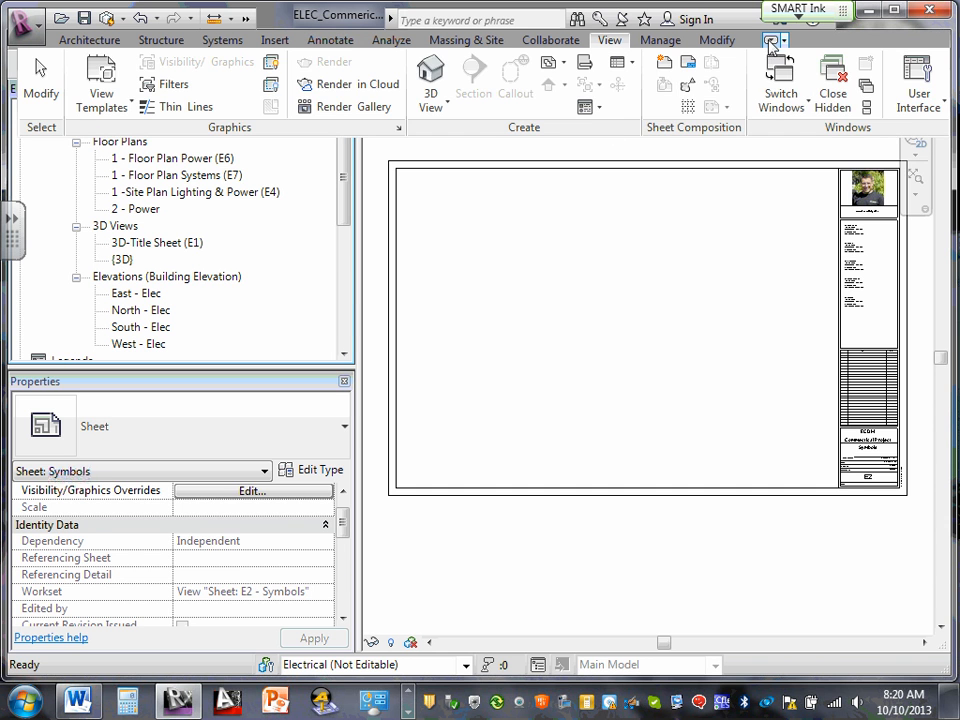
{"action": "left_click", "coordinate": [771, 41]}
{"action": "left_click", "coordinate": [771, 41]}
{"action": "left_click", "coordinate": [771, 41]}
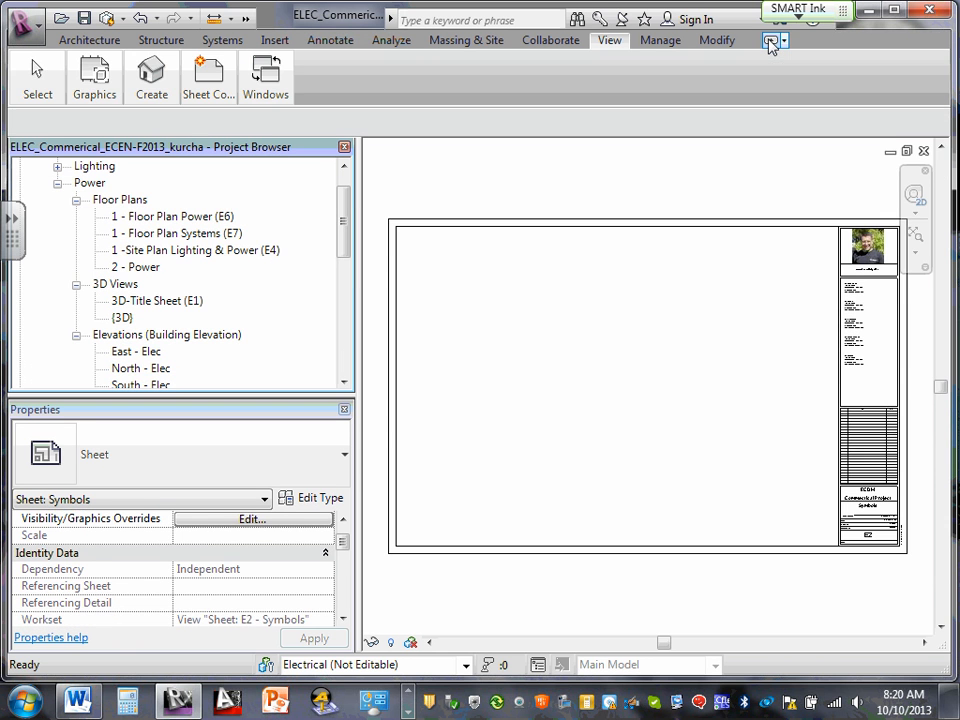
{"action": "left_click", "coordinate": [771, 41]}
{"action": "left_click", "coordinate": [771, 41]}
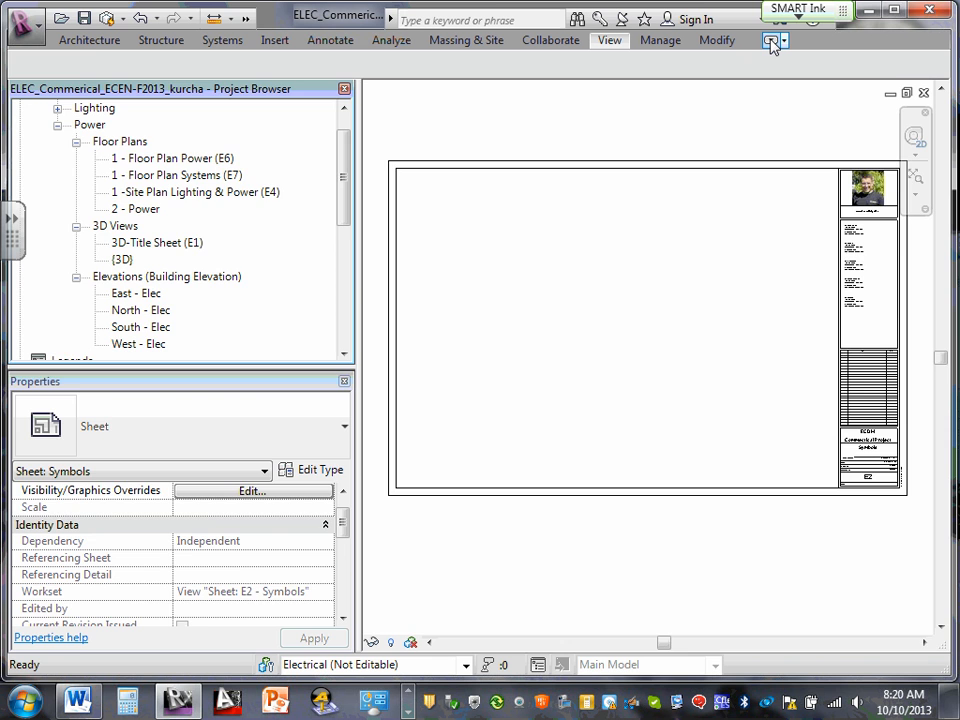
{"action": "left_click", "coordinate": [771, 41]}
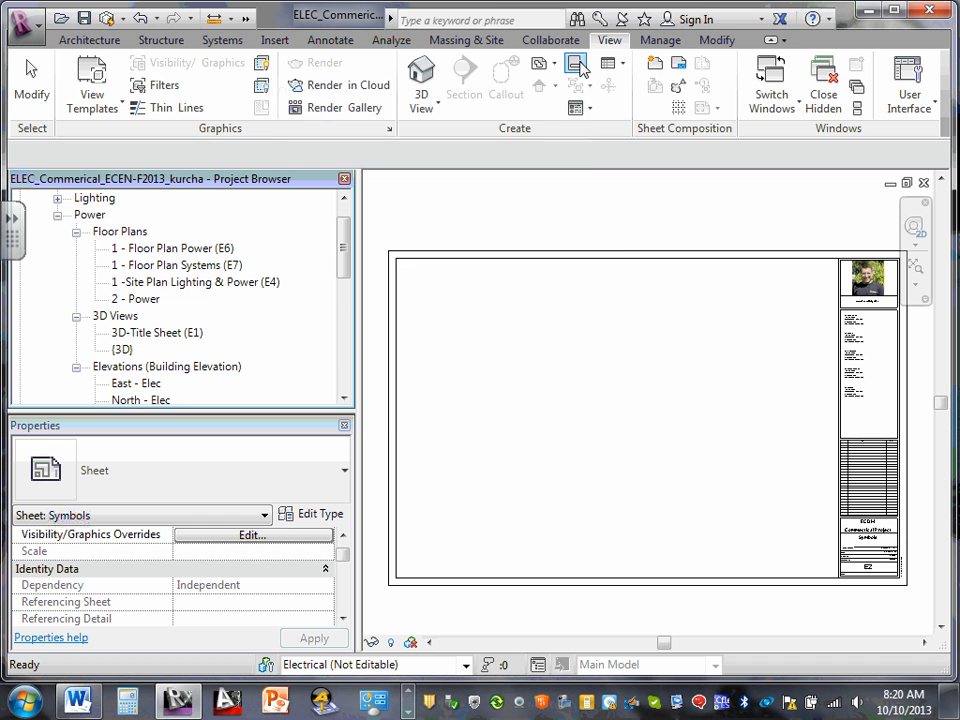
Create a new drafting view named Title Sheet (E1)-Drawing Sheets.
{"action": "left_click", "coordinate": [576, 65]}
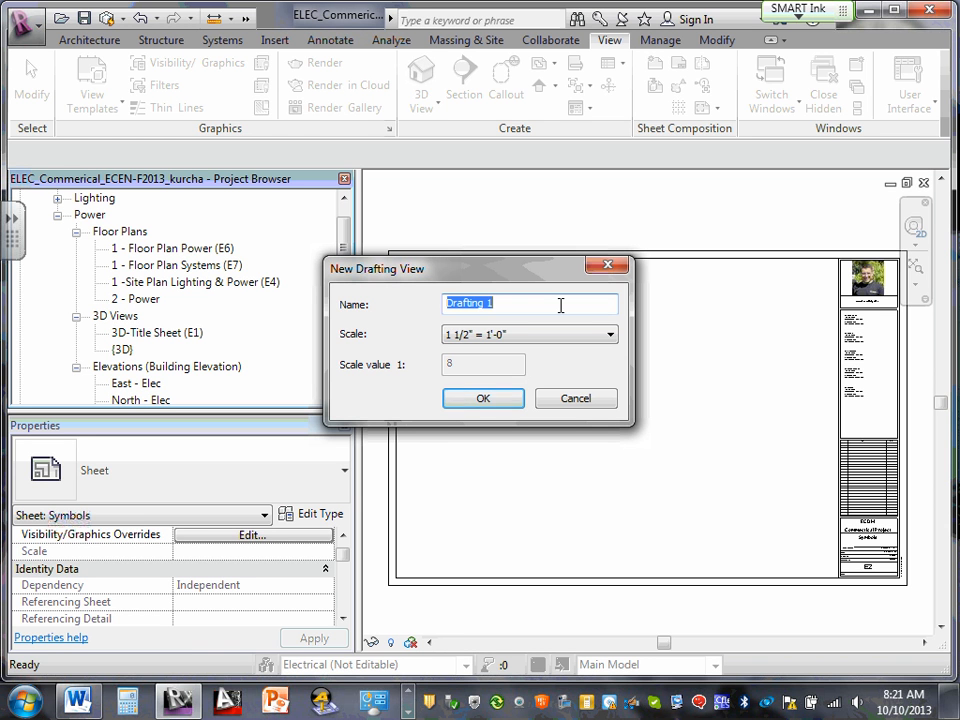
{"action": "type", "text": "Title Sheet ("}
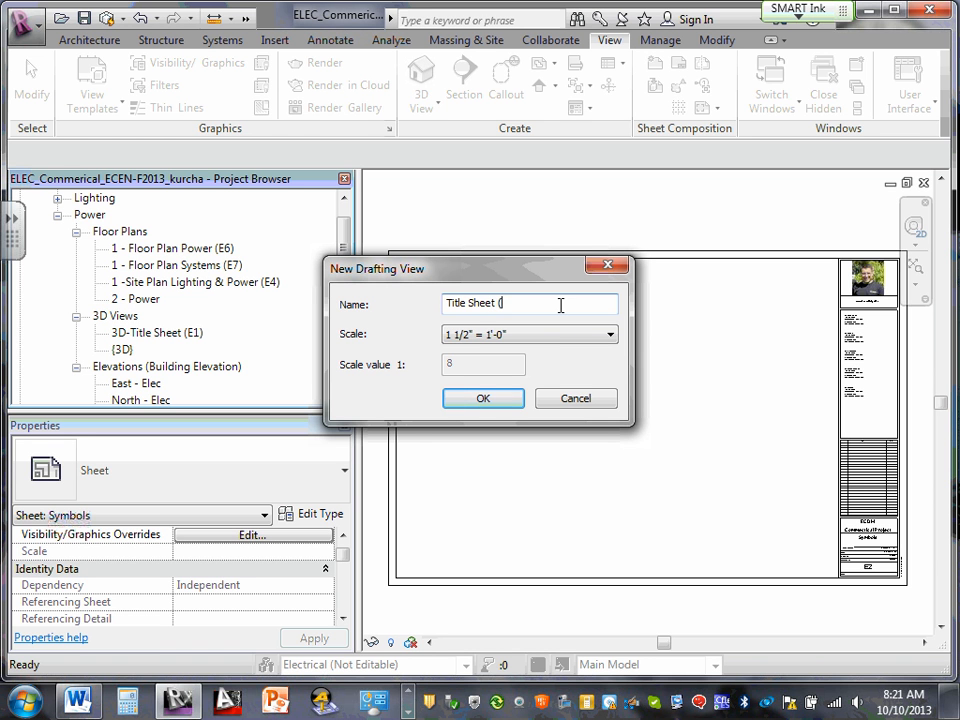
{"action": "type", "text": "E1)"}
{"action": "type", "text": "-"}
{"action": "type", "text": "Drawing 1"}
{"action": "type", "text": "heet"}
{"action": "type", "text": "s"}
{"action": "left_click", "coordinate": [483, 398]}
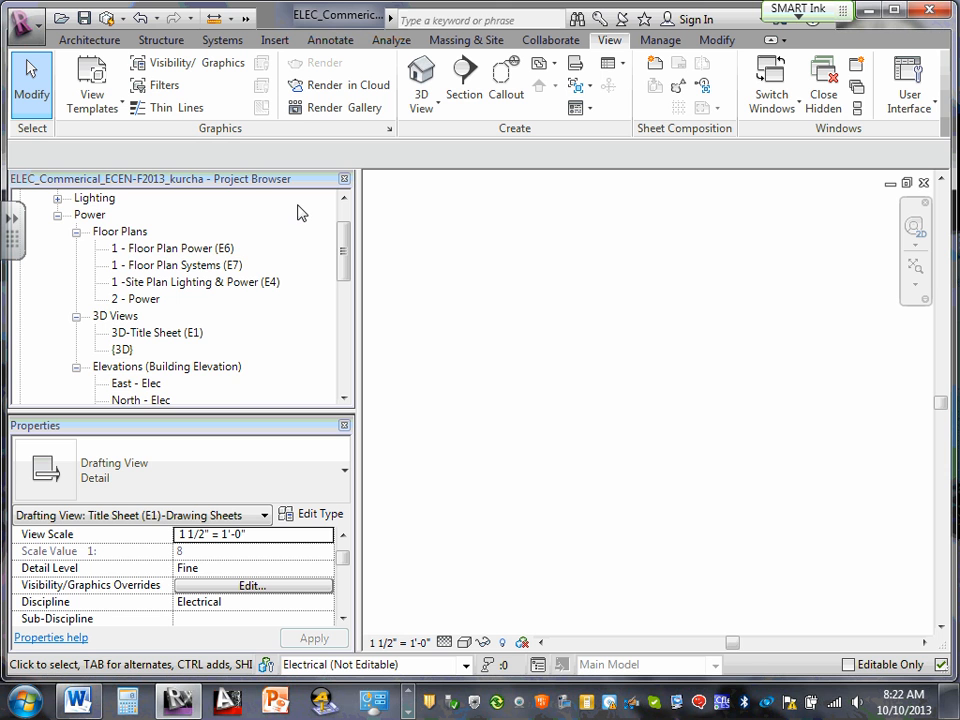
Locate the Title Sheet (E1)-Drawing Sheets drafting view under the ??? group of the Electrical views.
{"action": "scroll", "coordinate": [348, 236], "scroll_direction": "up", "scroll_amount": 3}
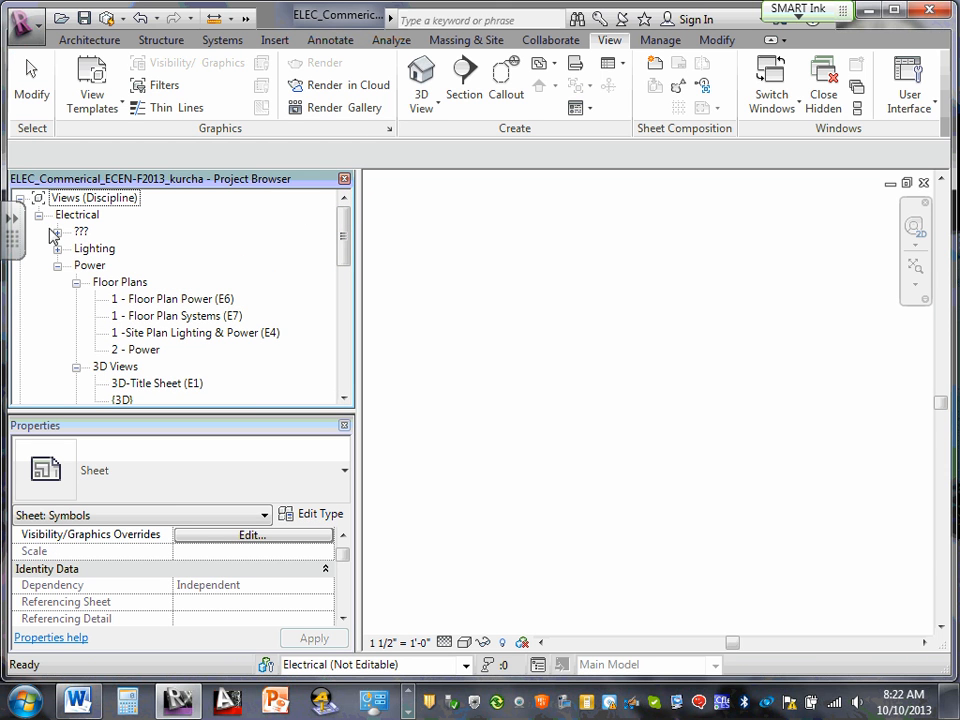
{"action": "left_click", "coordinate": [57, 232]}
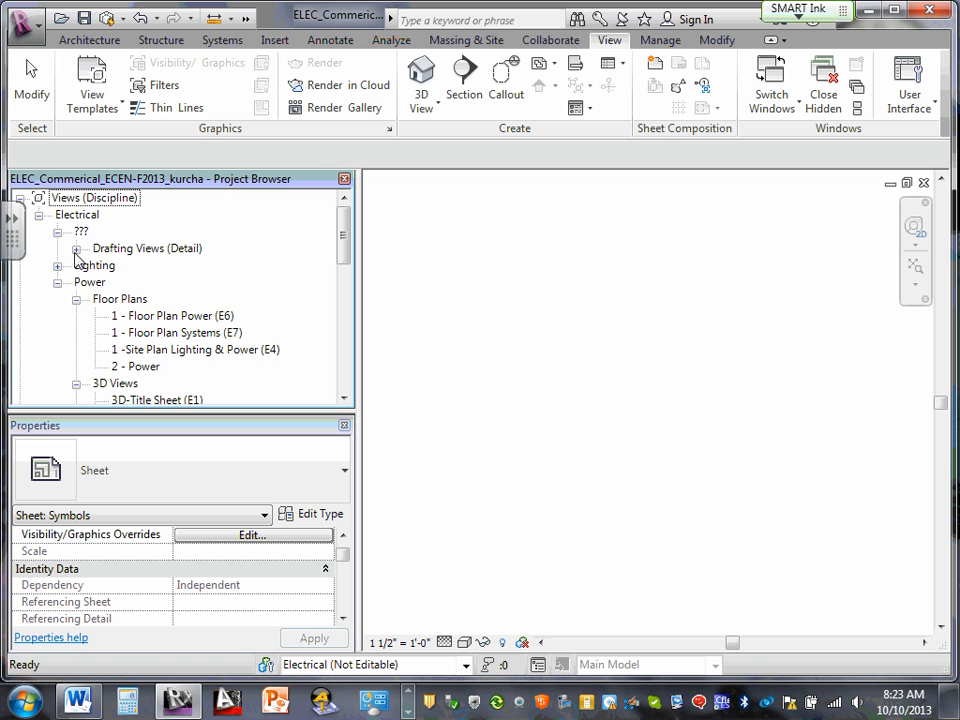
{"action": "left_click", "coordinate": [76, 248]}
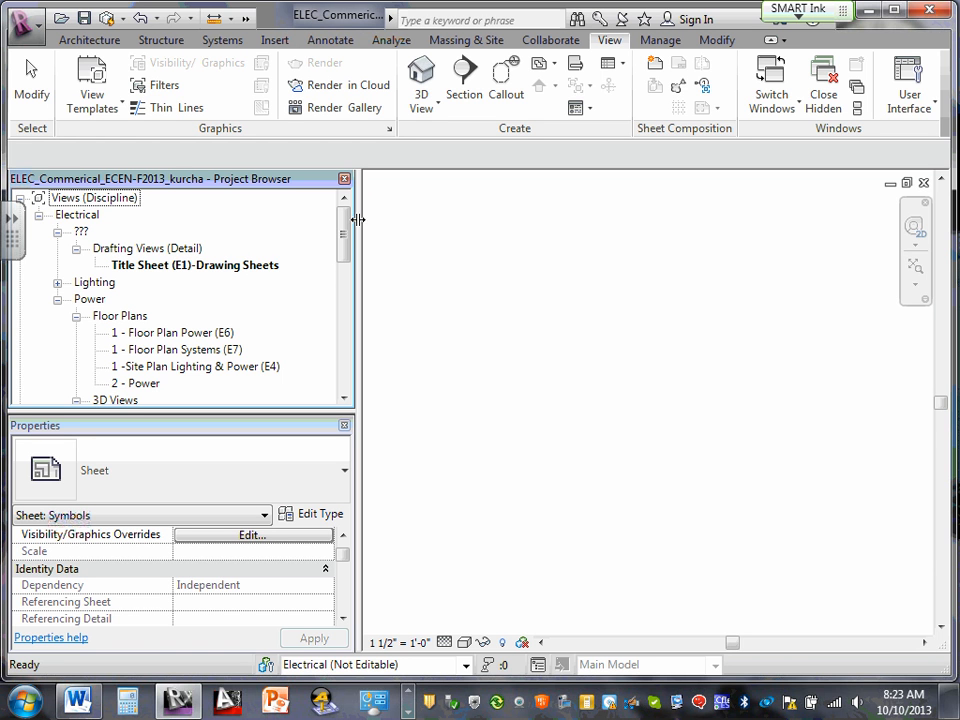
{"action": "mouse_move", "coordinate": [342, 229]}
{"action": "left_mouse_down"}
{"action": "mouse_move", "coordinate": [343, 289]}
{"action": "mouse_move", "coordinate": [346, 231]}
{"action": "left_mouse_up"}
Collapse the Power views in the project browser and examine the view hierarchy, ending with the ??? group expanded.
{"action": "left_click", "coordinate": [57, 232]}
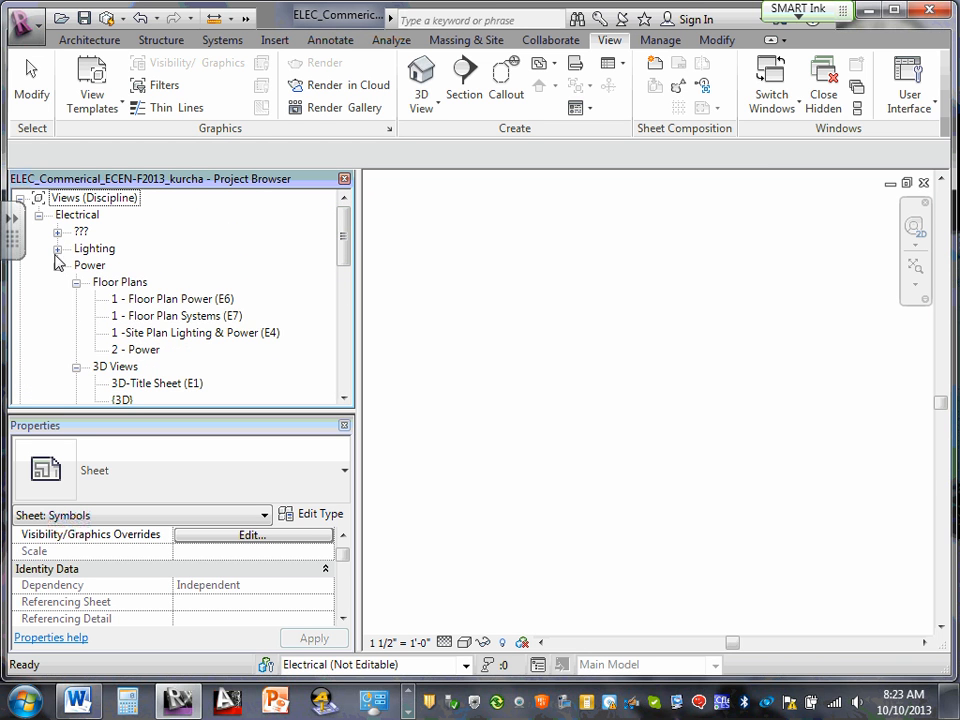
{"action": "left_click", "coordinate": [57, 265]}
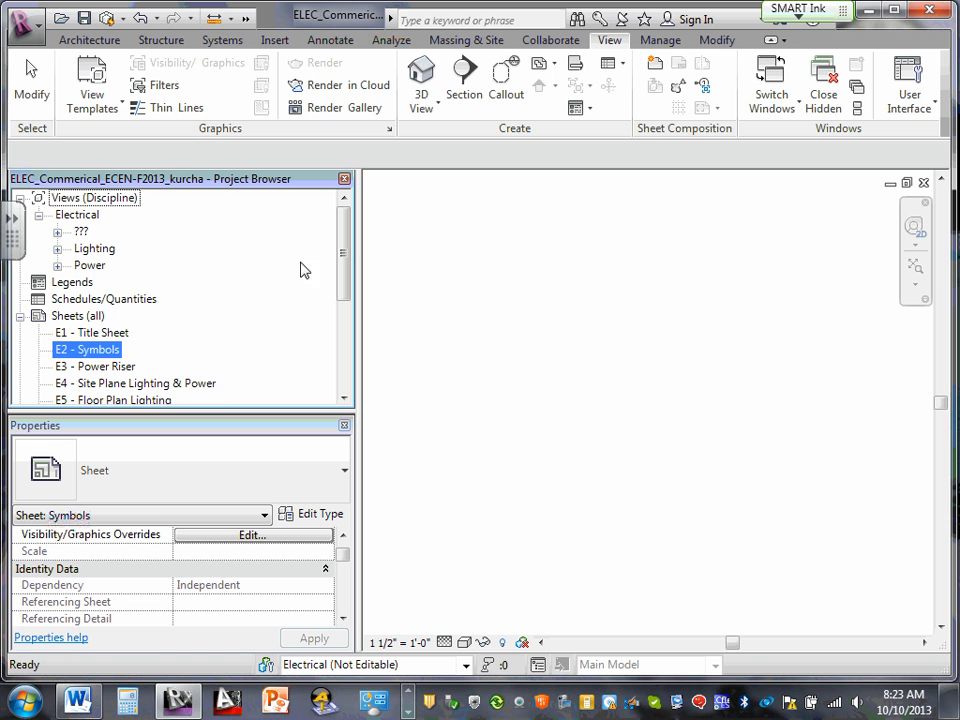
{"action": "mouse_move", "coordinate": [345, 241]}
{"action": "left_mouse_down"}
{"action": "mouse_move", "coordinate": [340, 257]}
{"action": "mouse_move", "coordinate": [344, 217]}
{"action": "left_mouse_up"}
{"action": "double_click", "coordinate": [91, 199]}
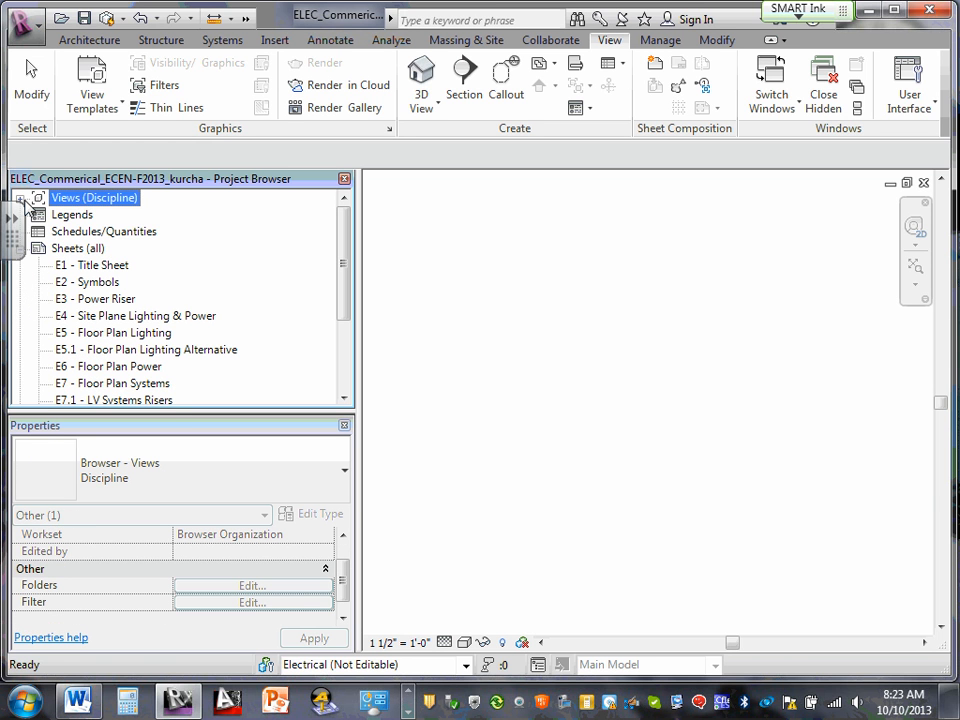
{"action": "left_click", "coordinate": [20, 198]}
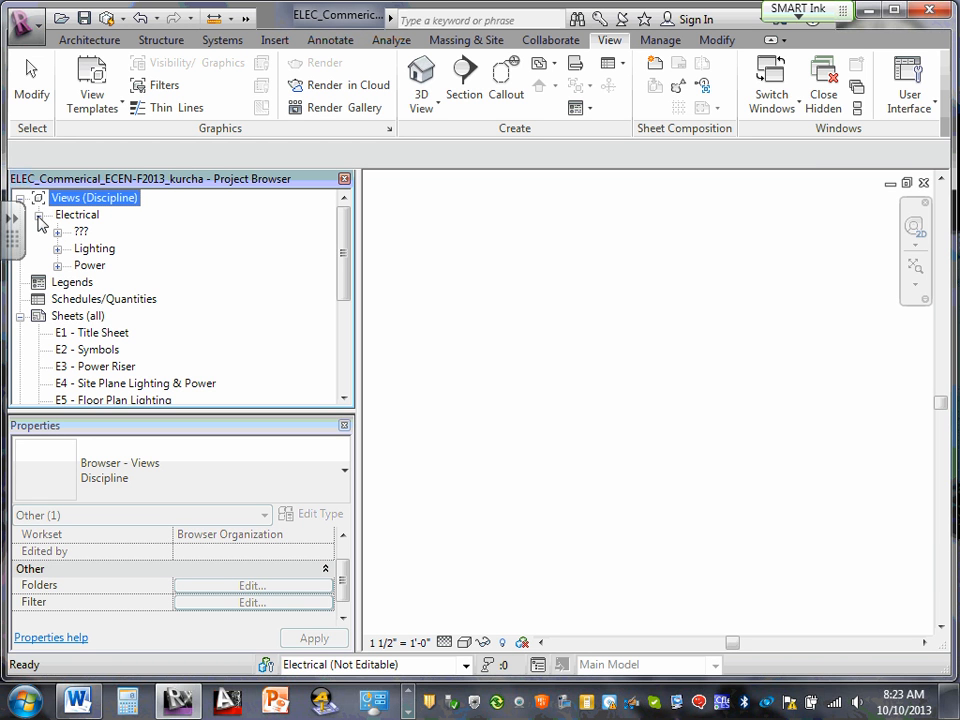
{"action": "left_click", "coordinate": [39, 216]}
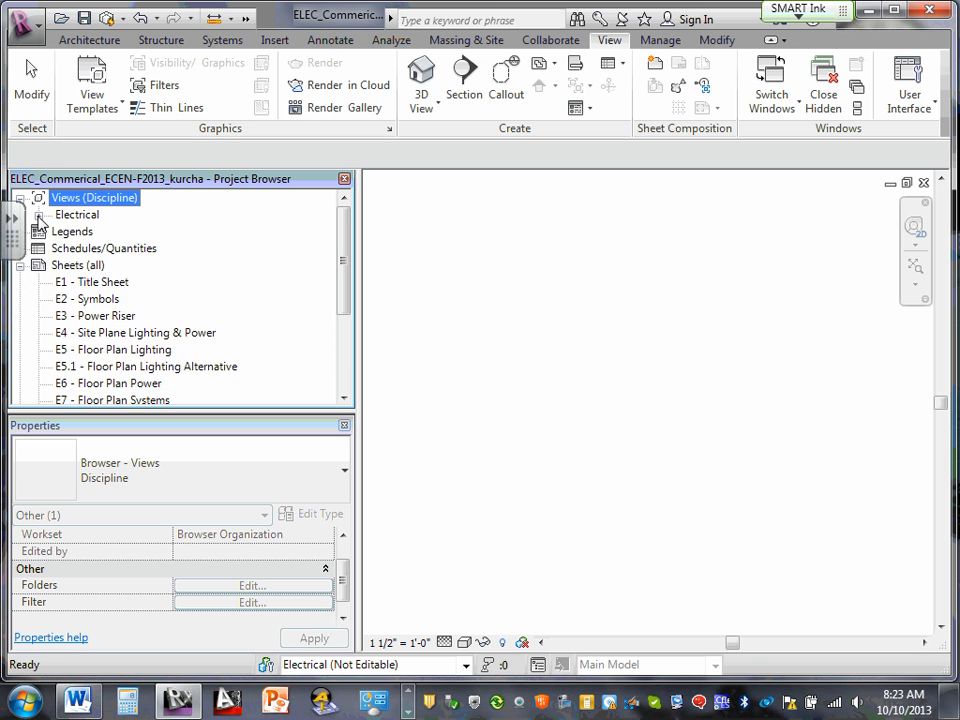
{"action": "left_click", "coordinate": [39, 216]}
{"action": "left_click", "coordinate": [57, 231]}
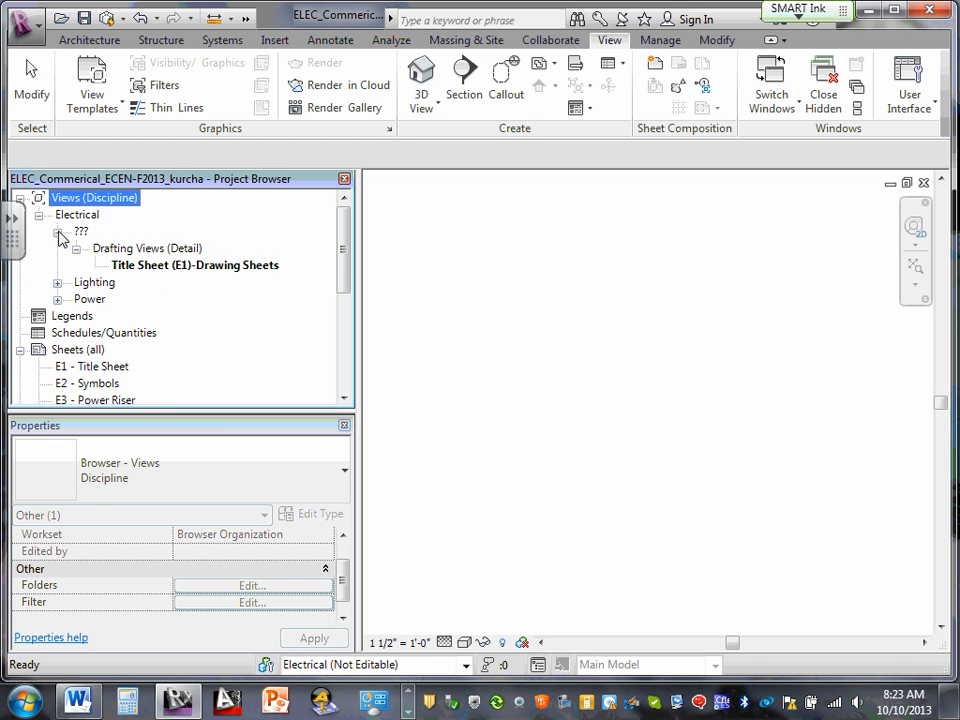
Examine the Title Sheet (E1)-Drawing Sheets drafting view's available commands and the options for its Discipline property.
{"action": "left_click", "coordinate": [157, 275]}
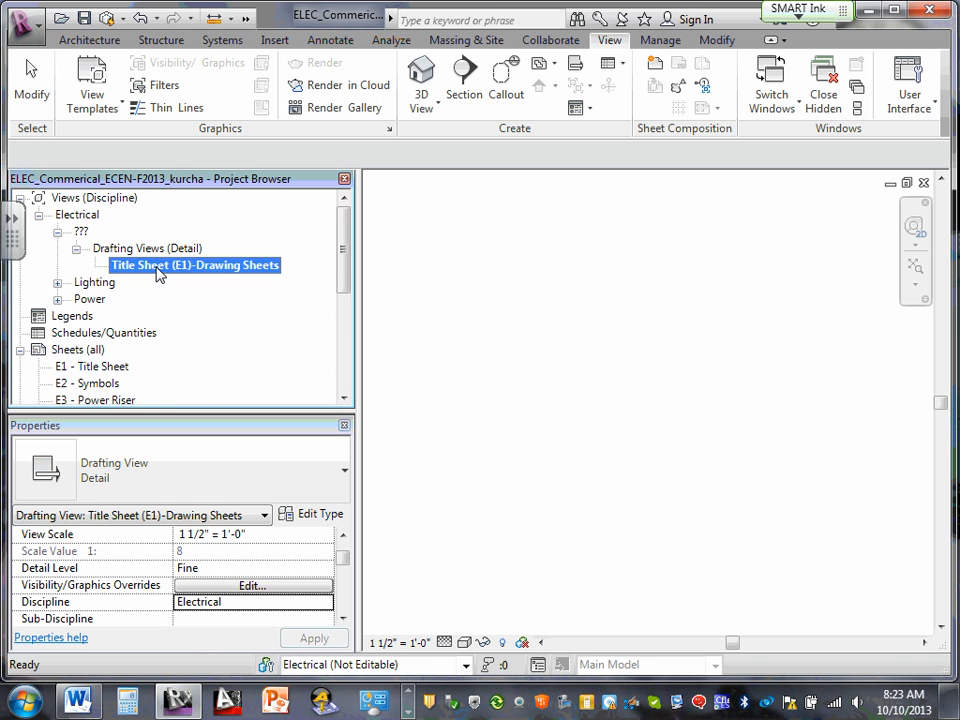
{"action": "right_click", "coordinate": [158, 273]}
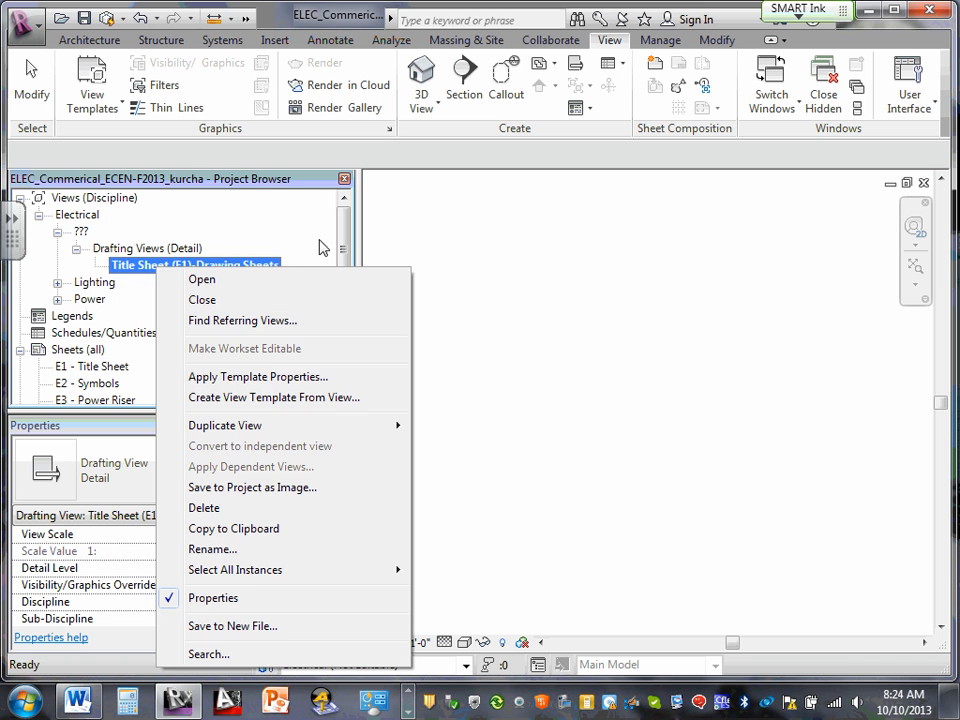
{"action": "left_click", "coordinate": [428, 229]}
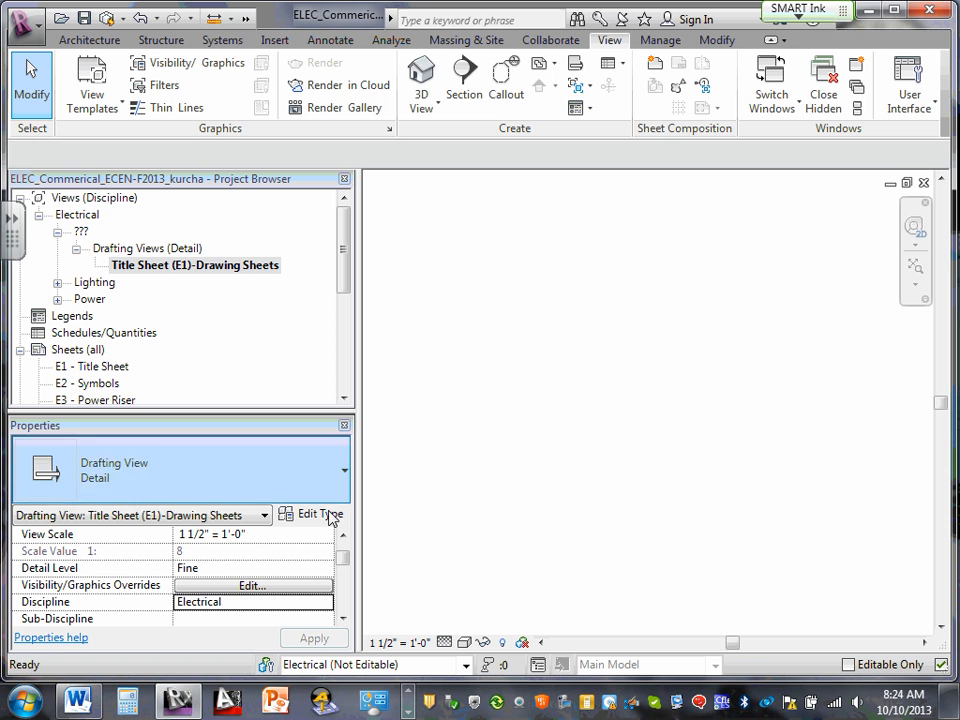
{"action": "left_click", "coordinate": [320, 610]}
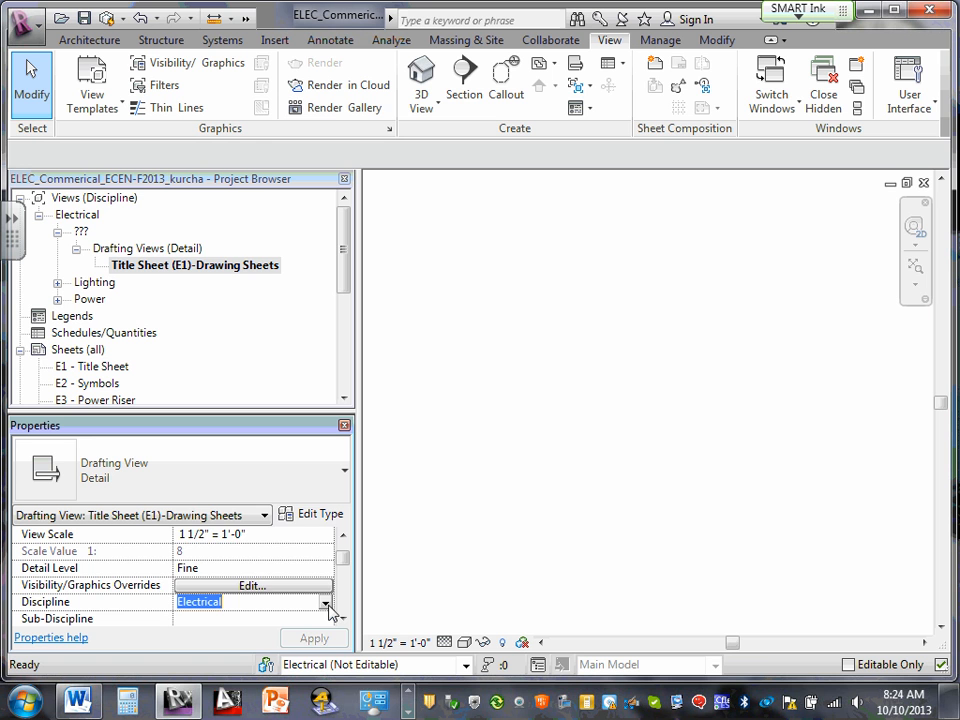
{"action": "left_click", "coordinate": [325, 604]}
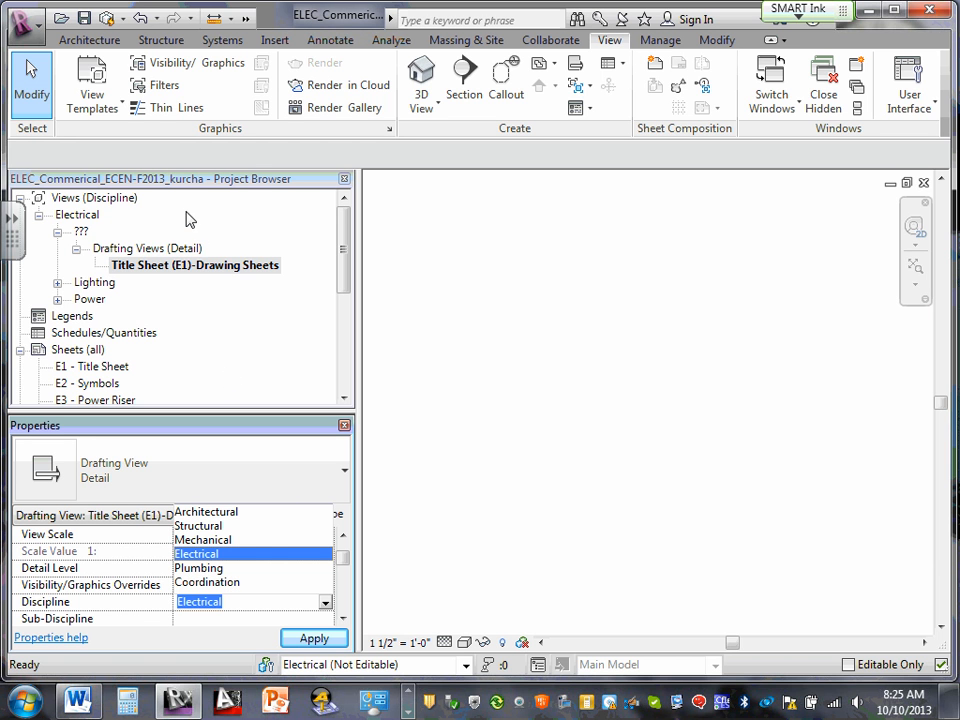
{"action": "left_click", "coordinate": [80, 215]}
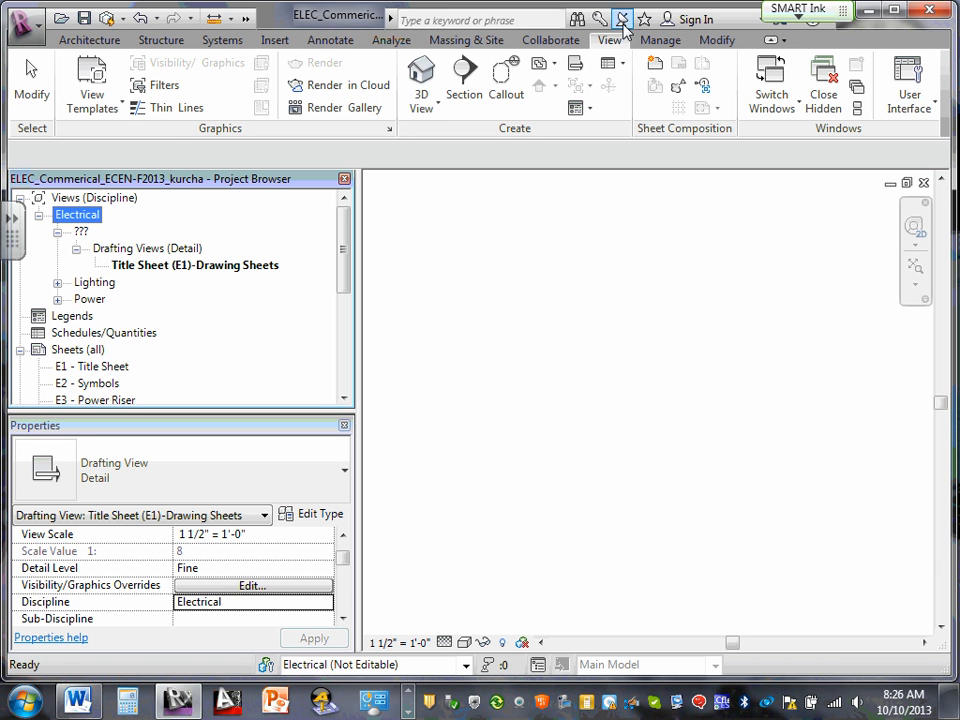
{"action": "left_click", "coordinate": [716, 40]}
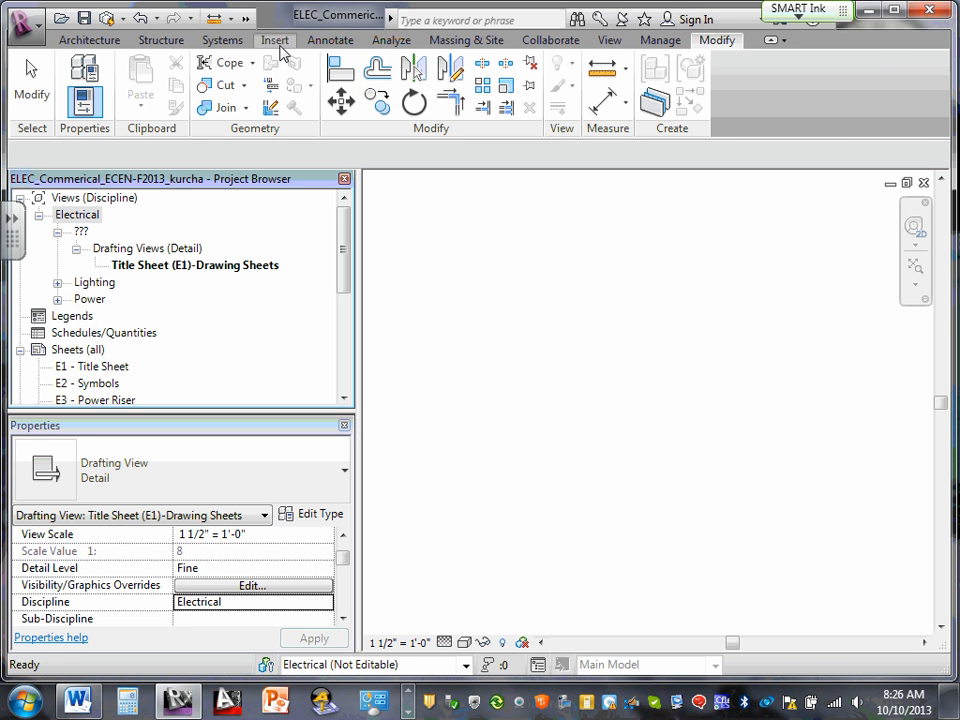
{"action": "left_click", "coordinate": [87, 41]}
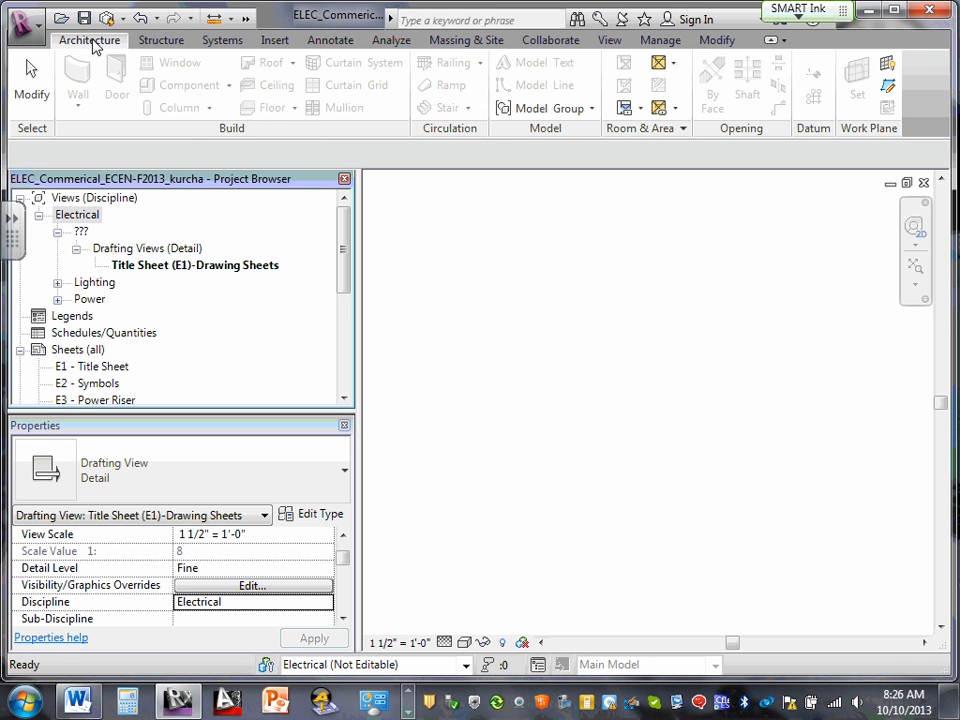
{"action": "scroll", "coordinate": [218, 45], "scroll_direction": "down", "scroll_amount": 2}
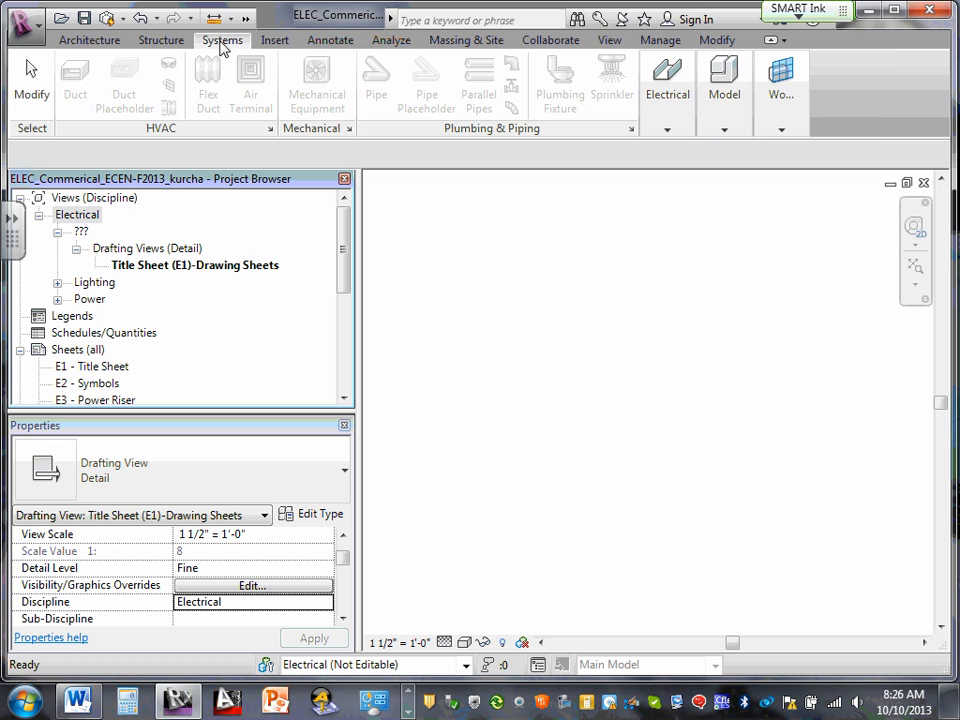
{"action": "left_click", "coordinate": [609, 42]}
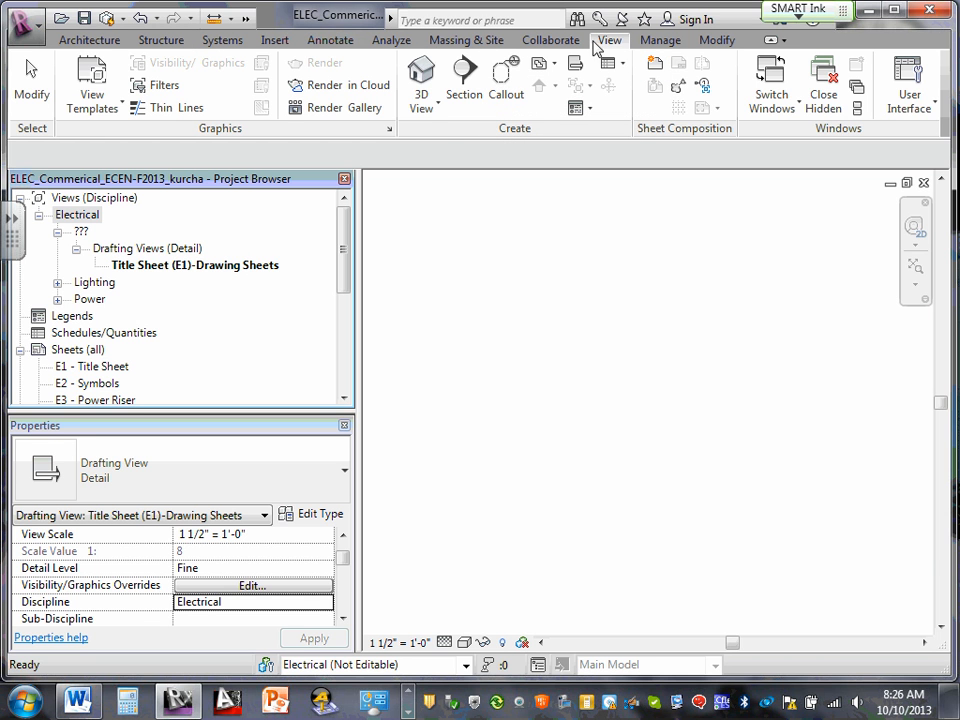
{"action": "left_click", "coordinate": [716, 40]}
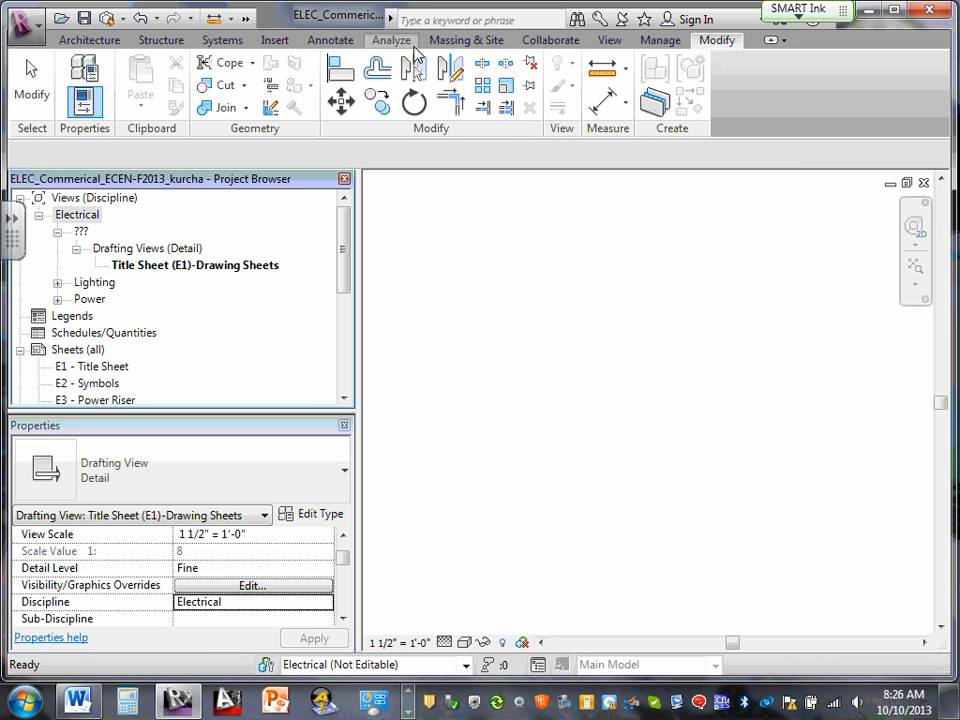
{"action": "left_click", "coordinate": [277, 42]}
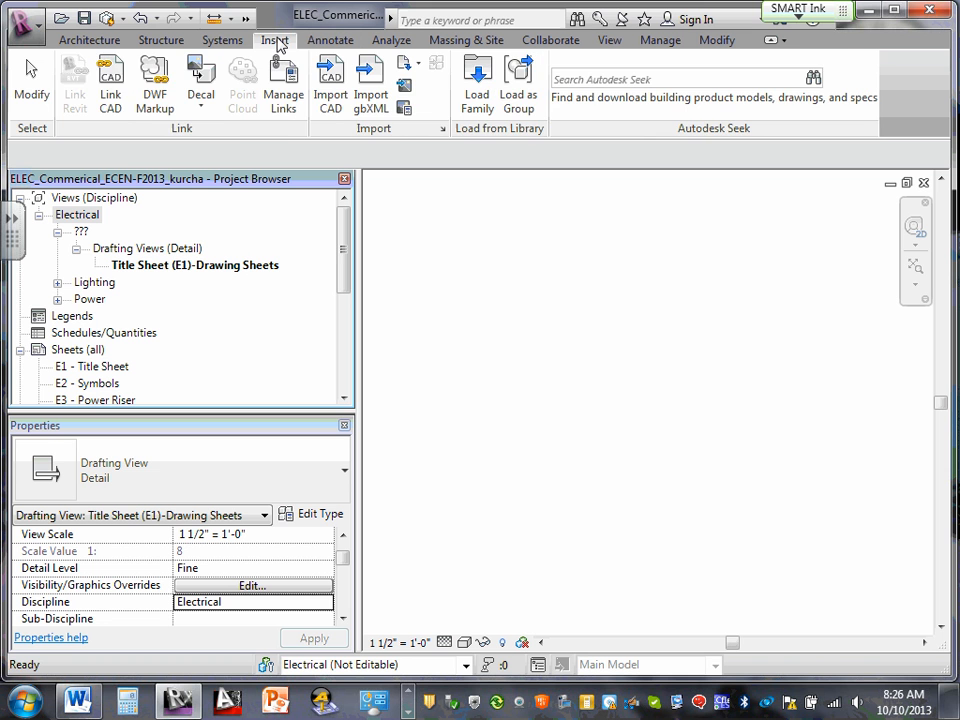
{"action": "left_click", "coordinate": [612, 42]}
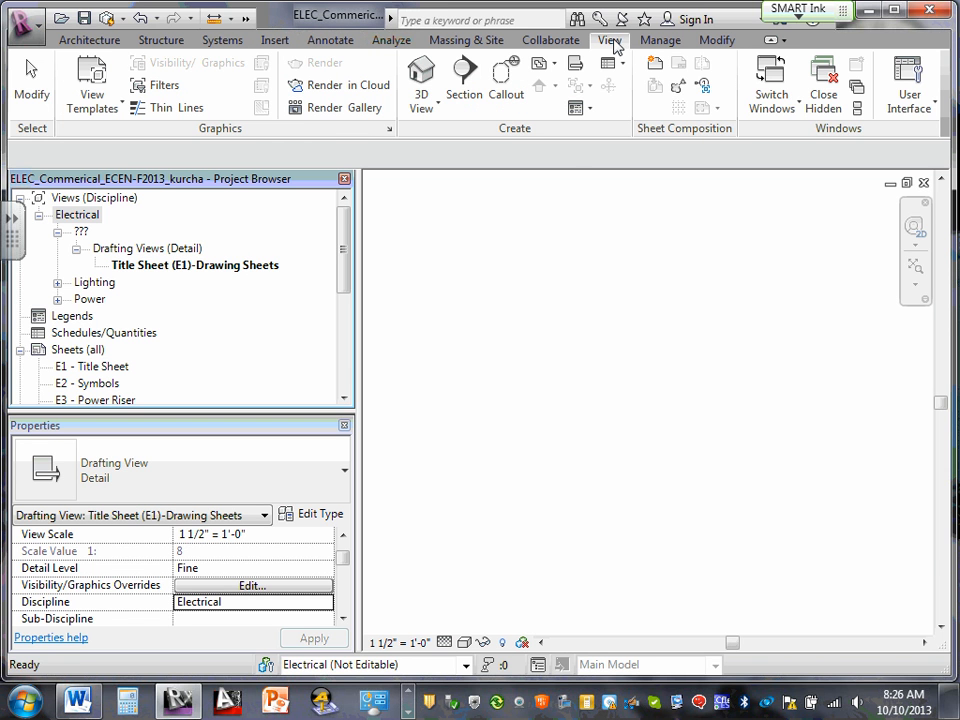
{"action": "left_click", "coordinate": [560, 273]}
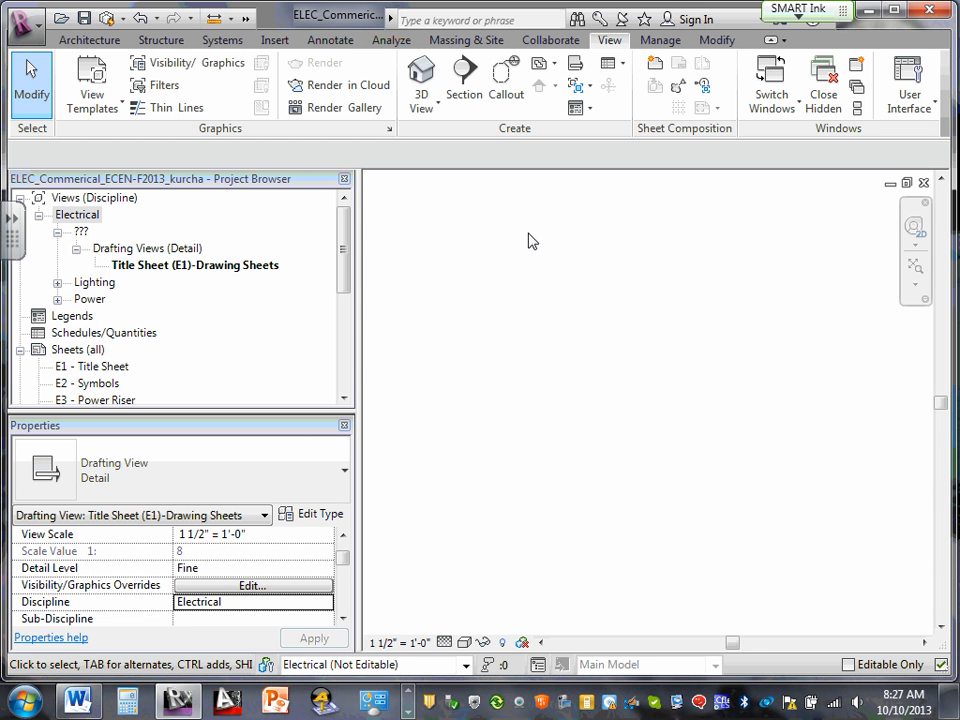
Copy the Drawings Sheets list from the Word assignment document and try to paste it into the Revit drafting view.
{"action": "left_click", "coordinate": [78, 700]}
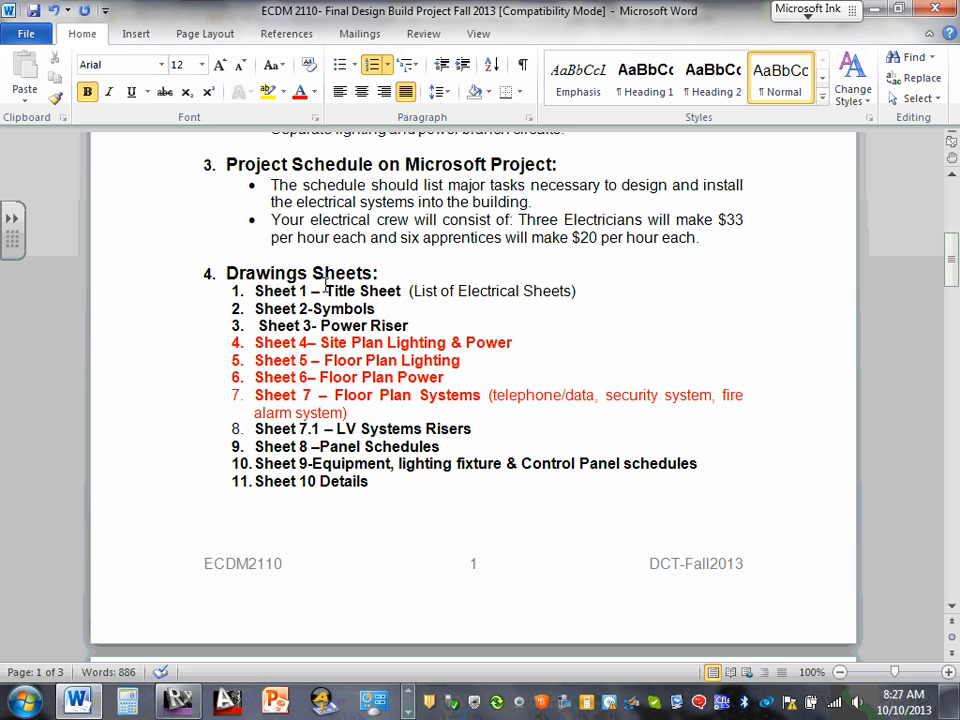
{"action": "left_click_drag", "start_coordinate": [224, 272], "coordinate": [564, 487]}
{"action": "right_click", "coordinate": [258, 278]}
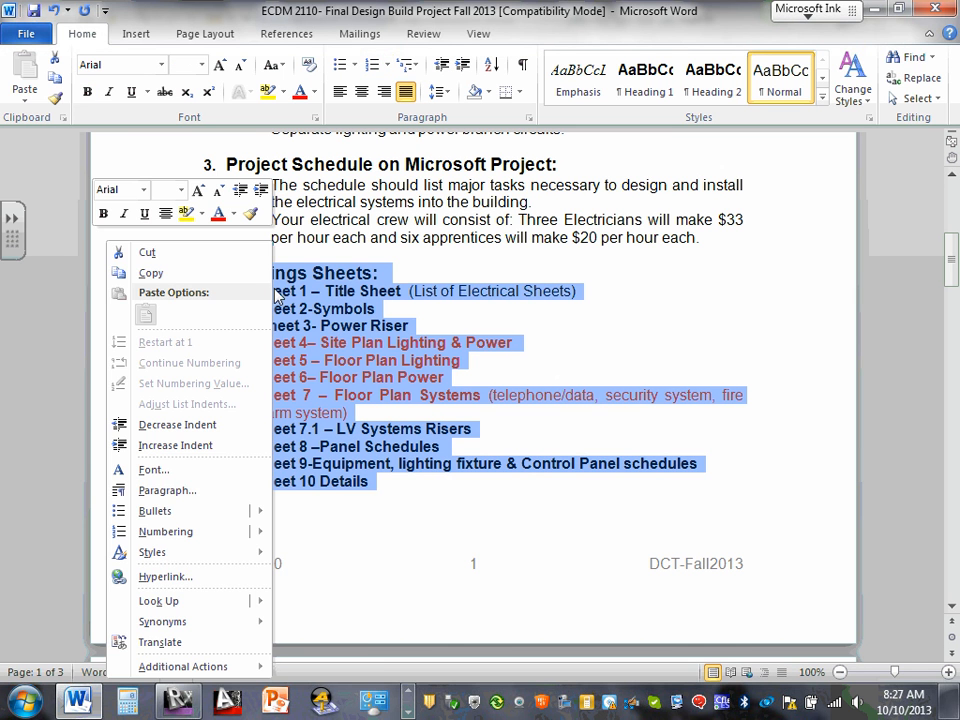
{"action": "left_click", "coordinate": [149, 277]}
{"action": "key", "text": "alt+Tab"}
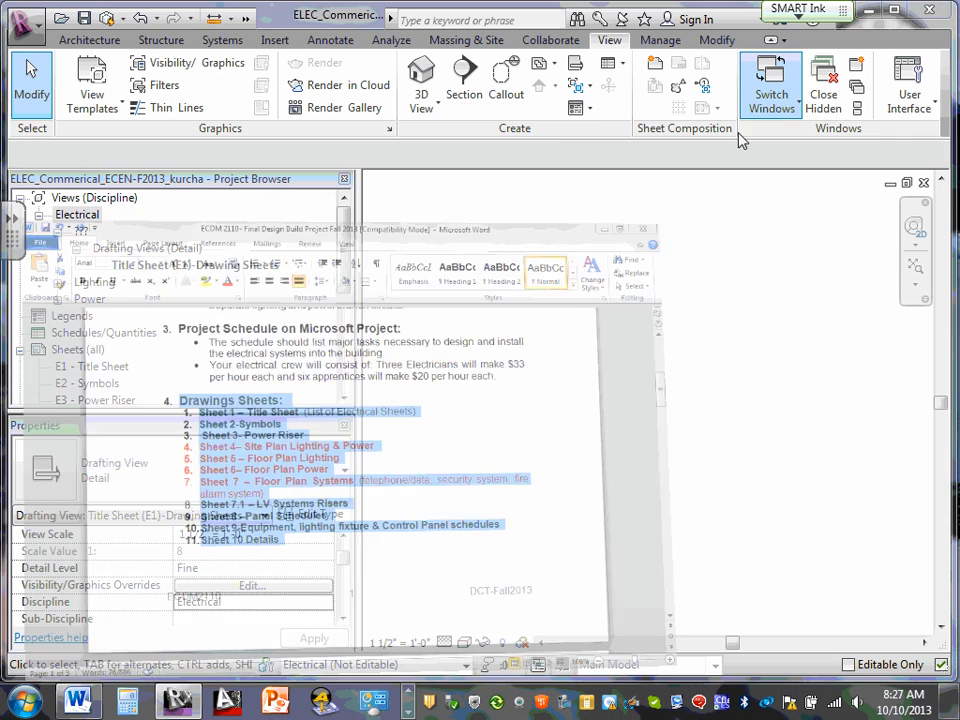
{"action": "right_click", "coordinate": [645, 294]}
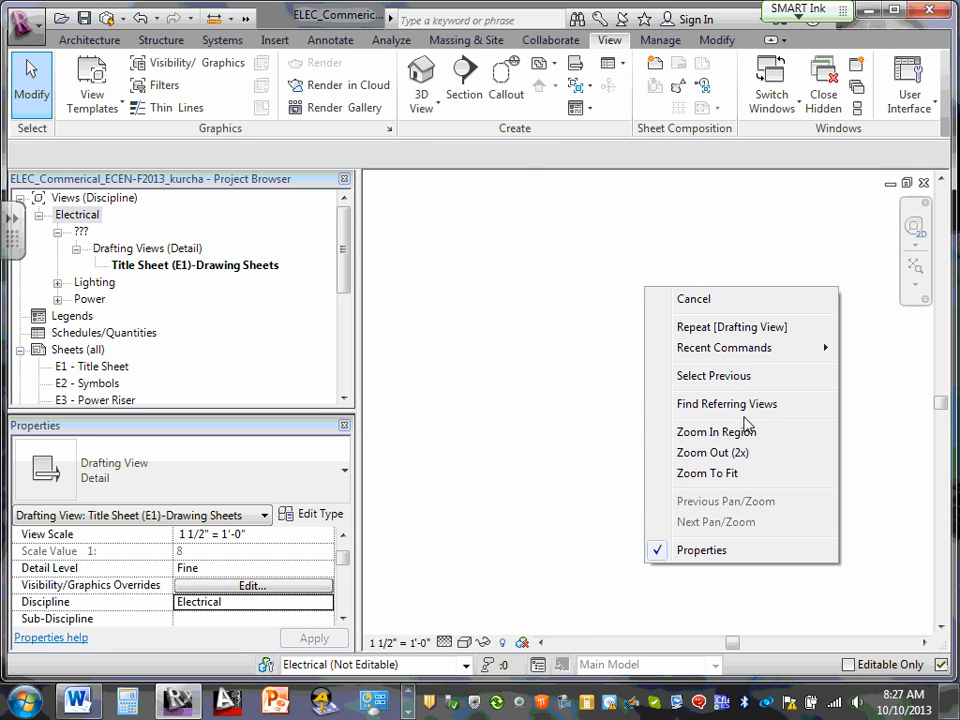
{"action": "left_click", "coordinate": [520, 361]}
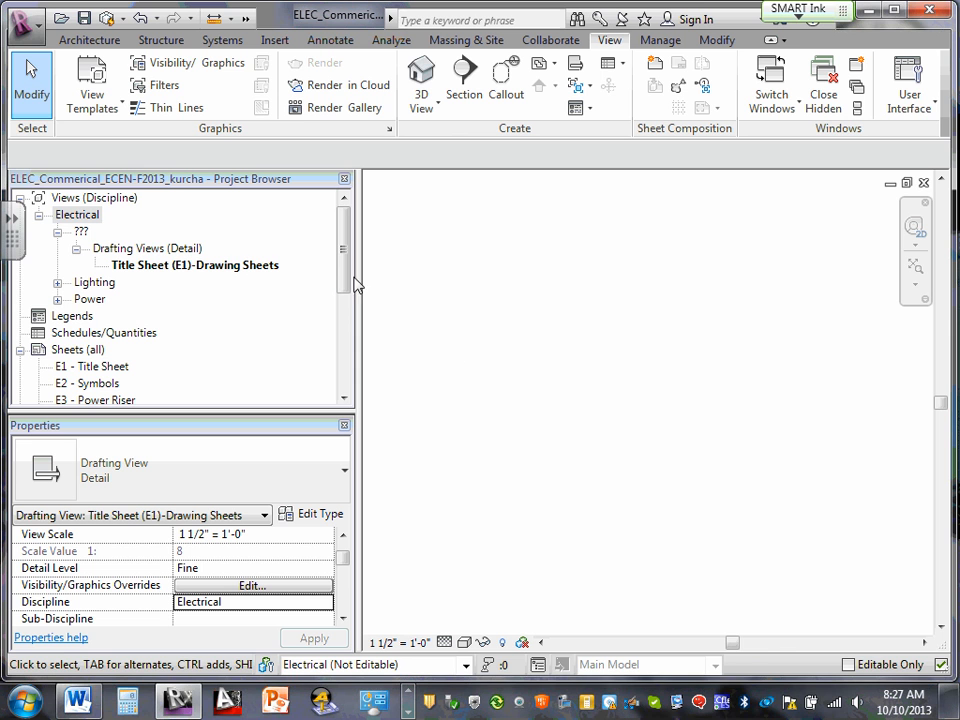
Collapse and re-expand the ??? group of Electrical views, and select the Title Sheet (E1)-Drawing Sheets drafting view.
{"action": "left_click", "coordinate": [189, 266]}
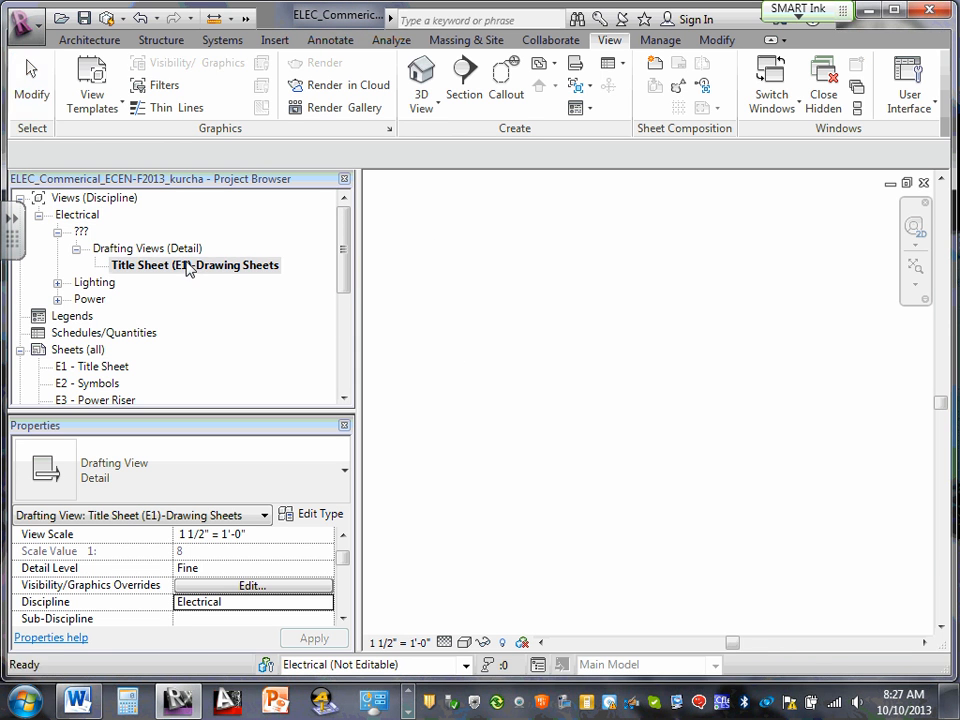
{"action": "left_click", "coordinate": [57, 231]}
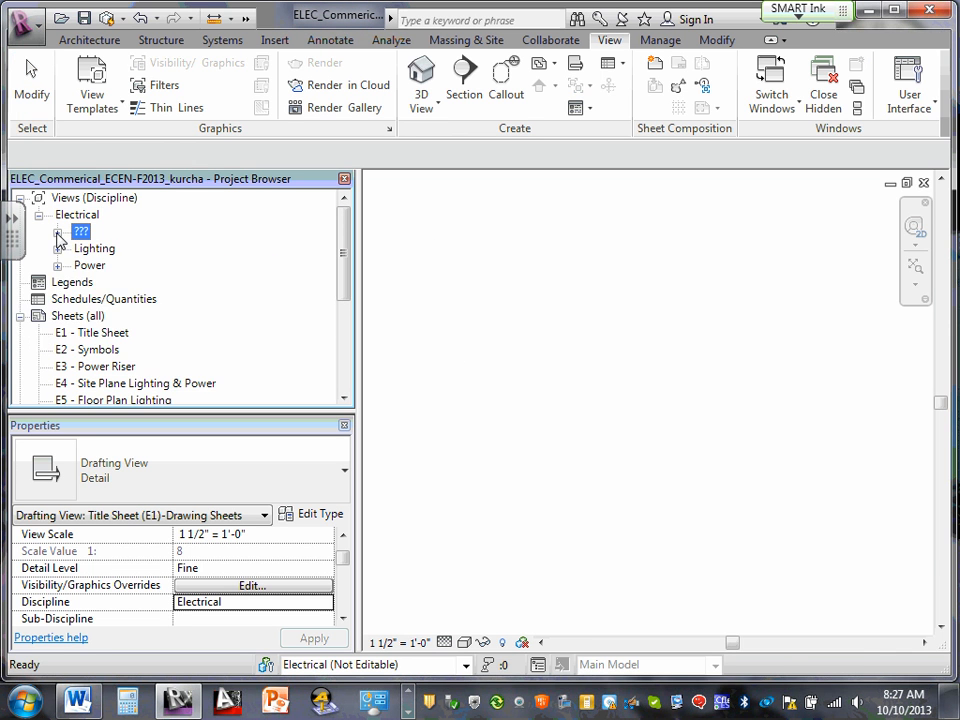
{"action": "left_click", "coordinate": [57, 231]}
{"action": "left_click", "coordinate": [160, 268]}
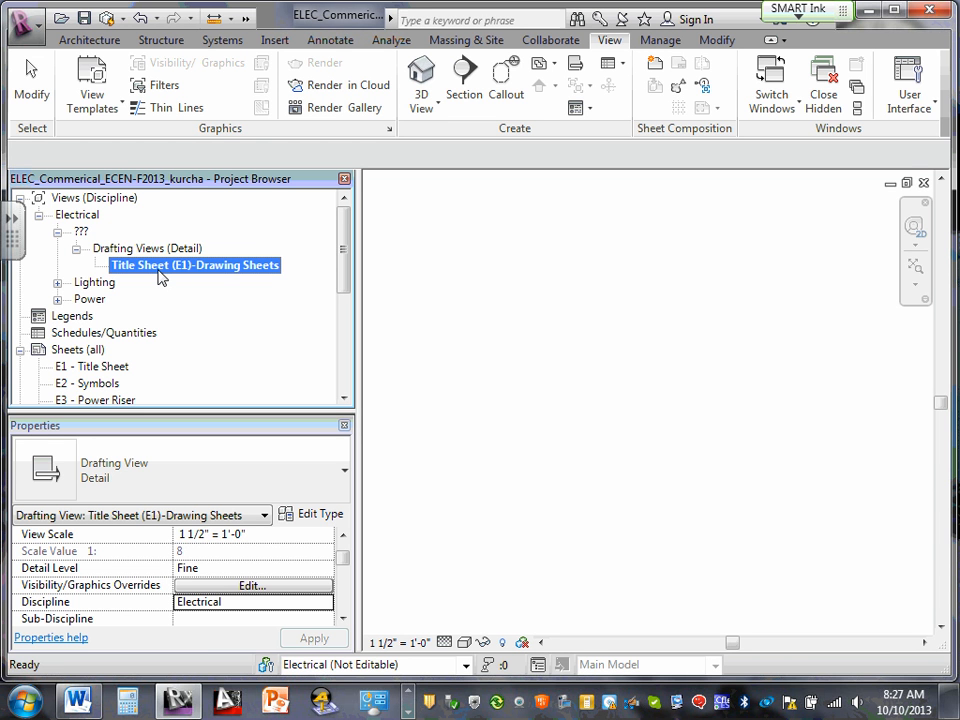
In the Word assignment document, color the text "Sheet 1 – Title Sheet" red, and return to Revit.
{"action": "left_click", "coordinate": [80, 700]}
{"action": "left_click", "coordinate": [580, 291]}
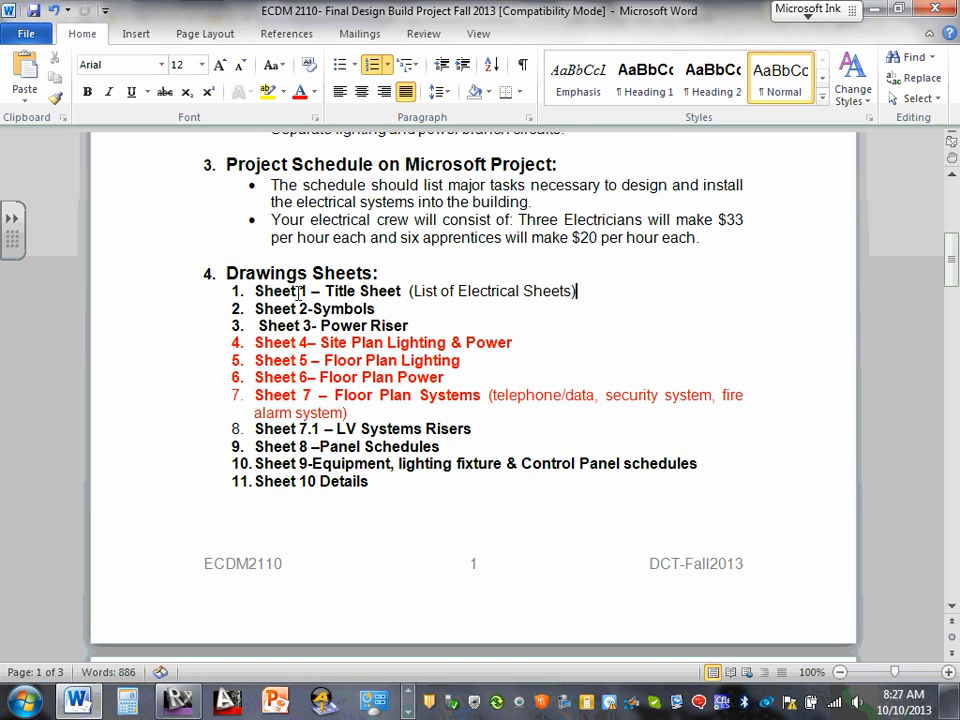
{"action": "left_click_drag", "start_coordinate": [258, 290], "coordinate": [408, 291]}
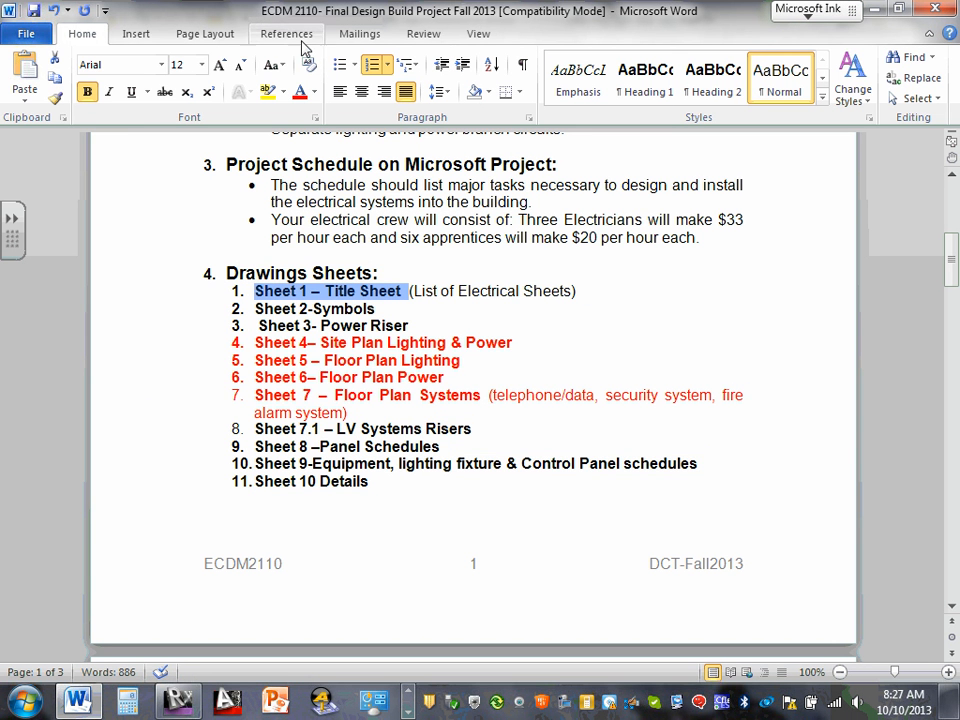
{"action": "left_click", "coordinate": [299, 91]}
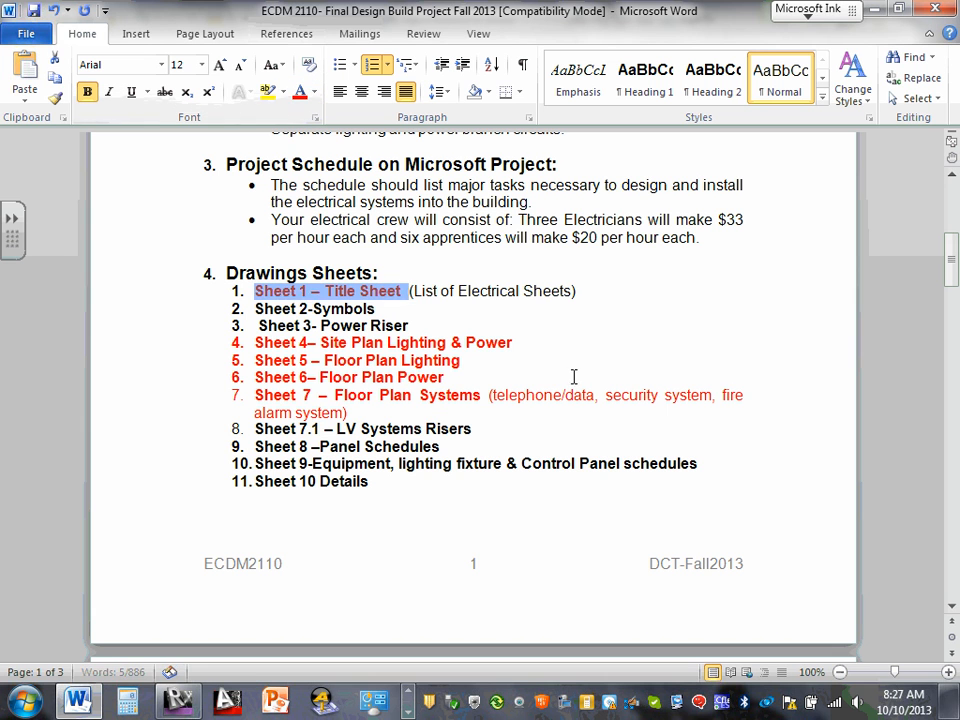
{"action": "left_click", "coordinate": [572, 375]}
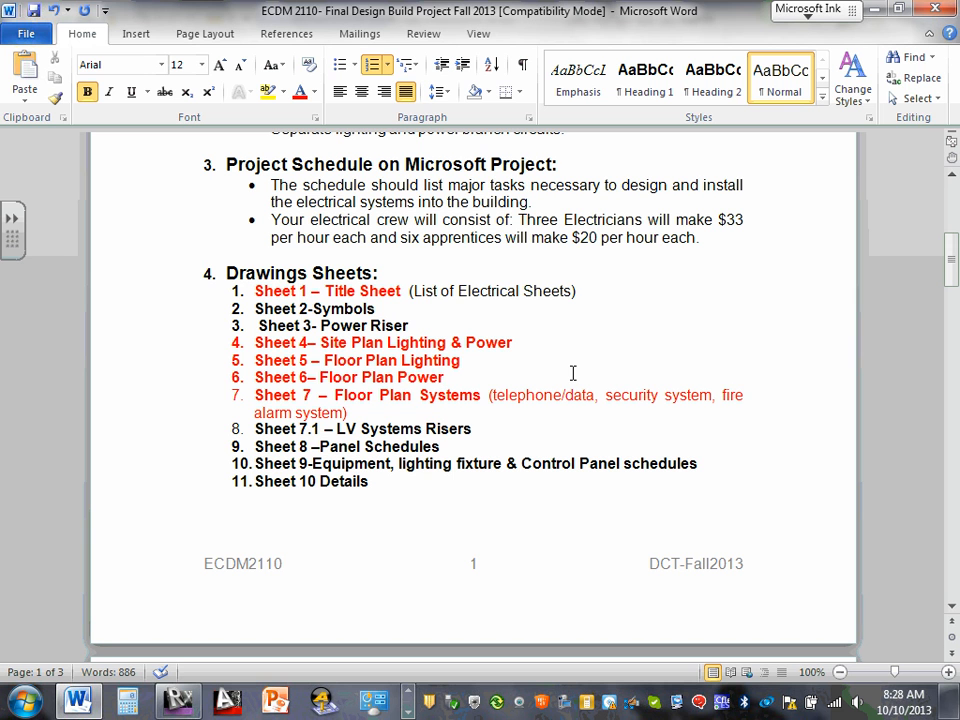
{"action": "left_click", "coordinate": [875, 9]}
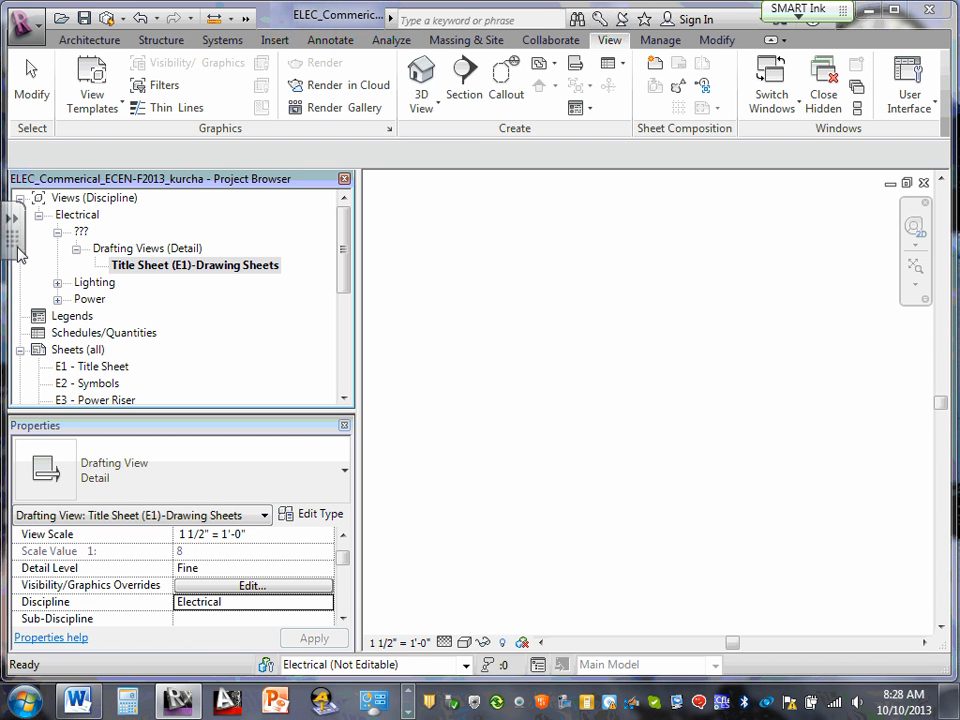
Create a new drafting view named Symbols (E2).
{"action": "left_click", "coordinate": [576, 66]}
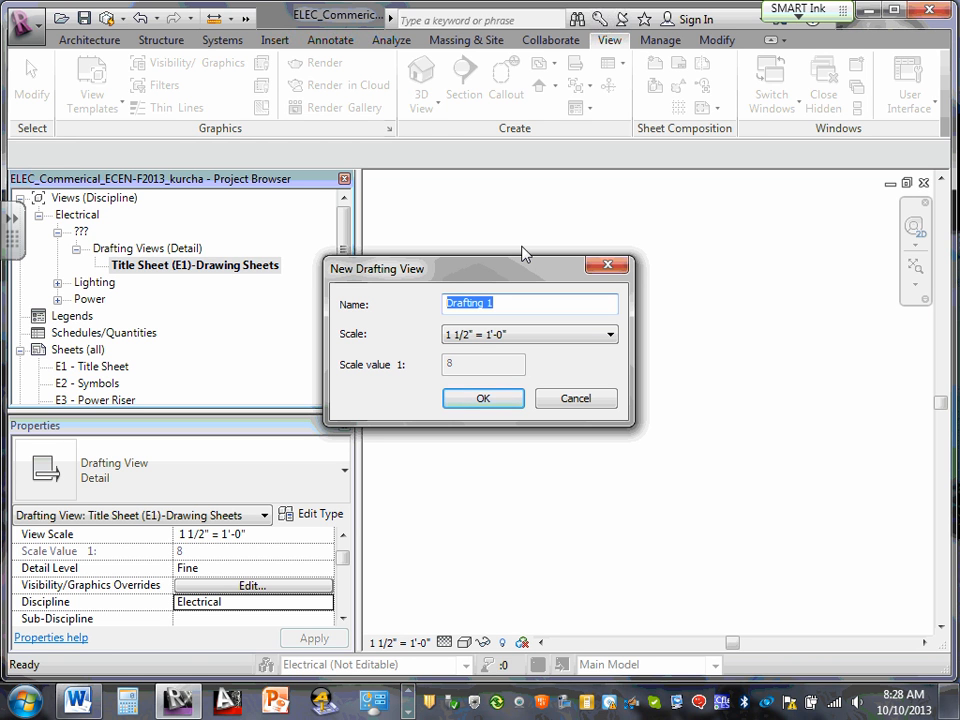
{"action": "type", "text": "Sy"}
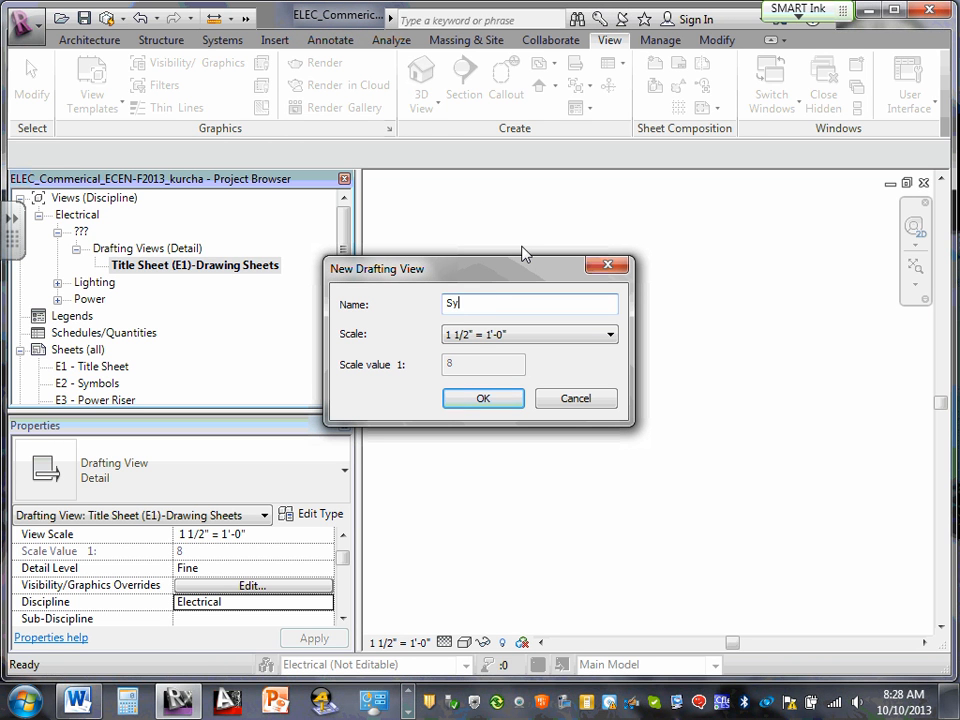
{"action": "type", "text": "mbols (E2)"}
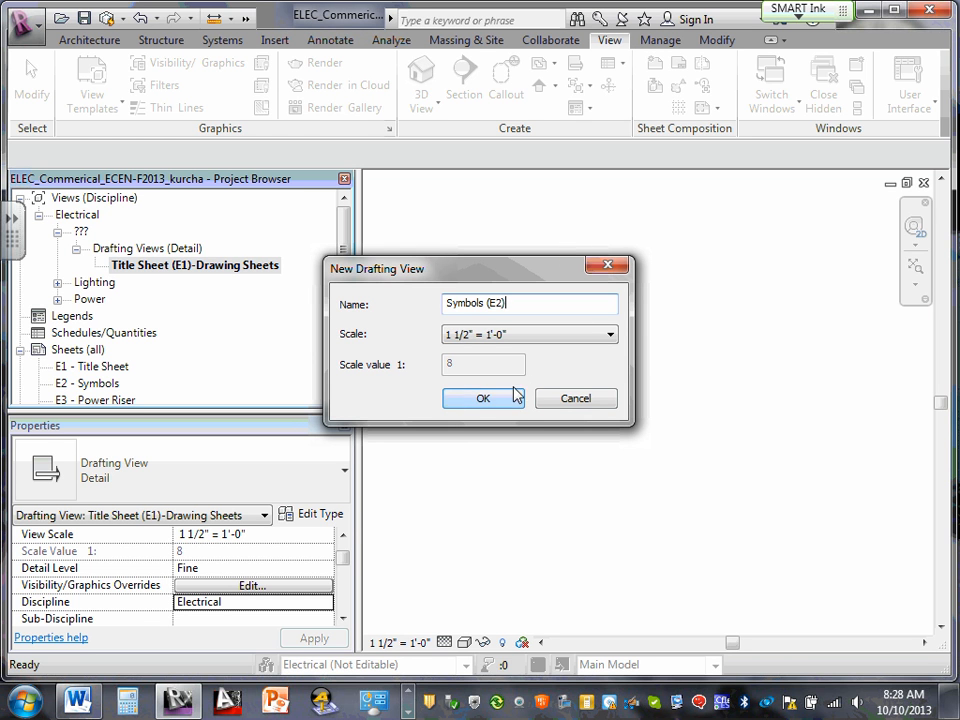
{"action": "left_click", "coordinate": [482, 402]}
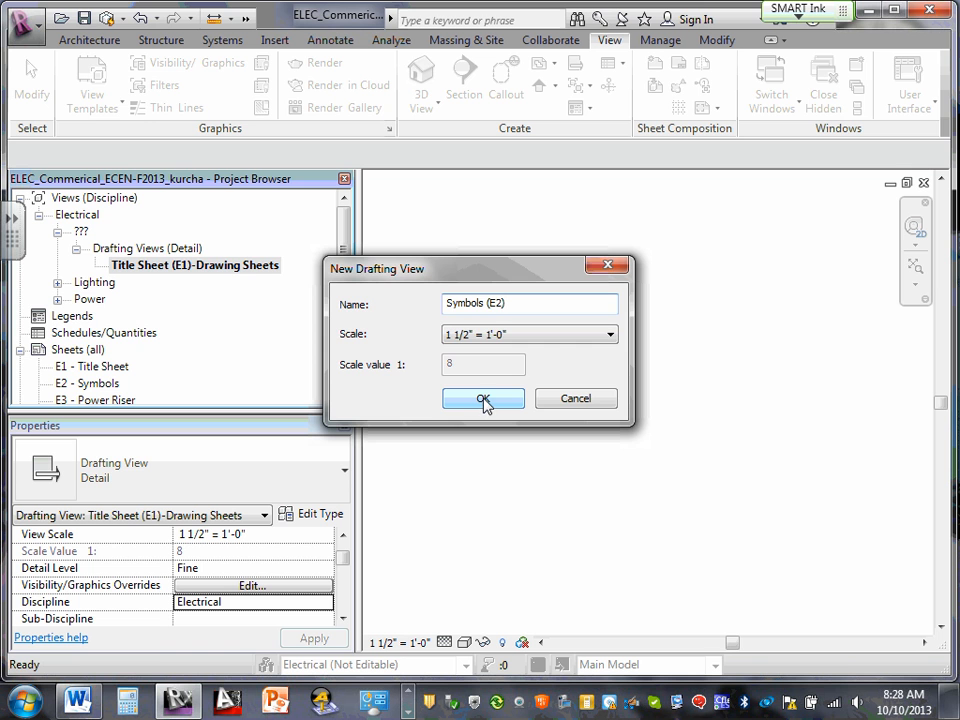
{"action": "left_click", "coordinate": [484, 400]}
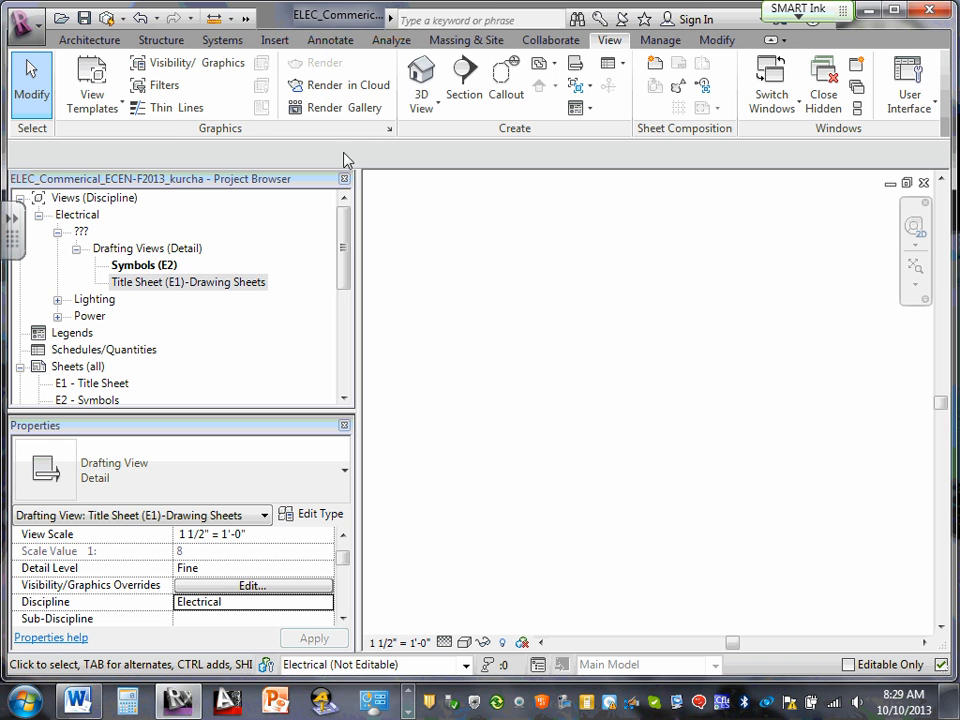
{"action": "left_click", "coordinate": [673, 42]}
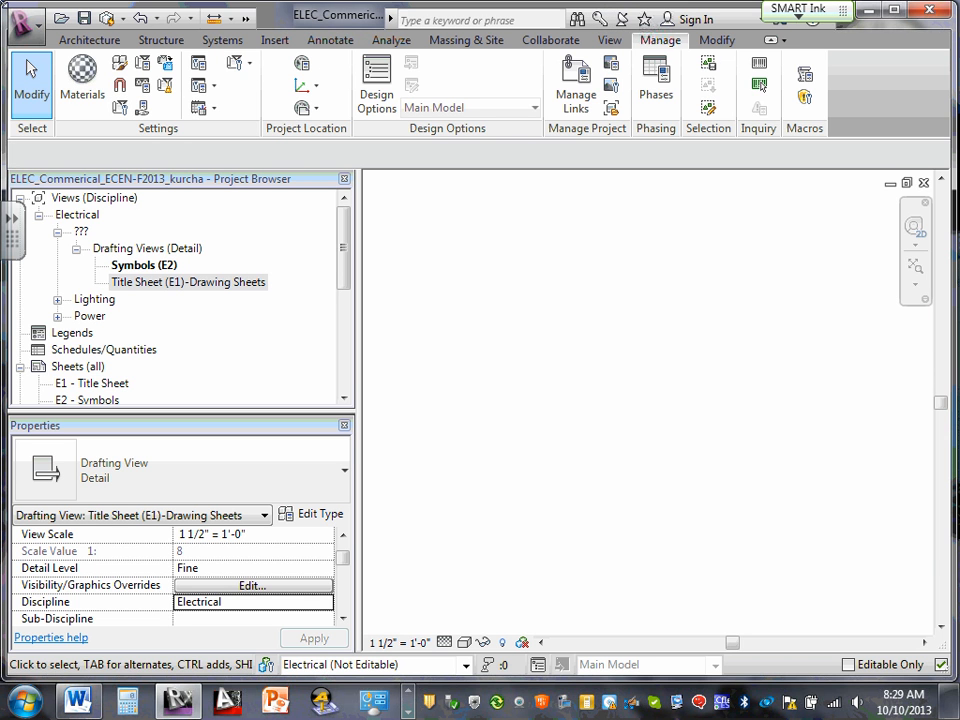
{"action": "left_click", "coordinate": [381, 45]}
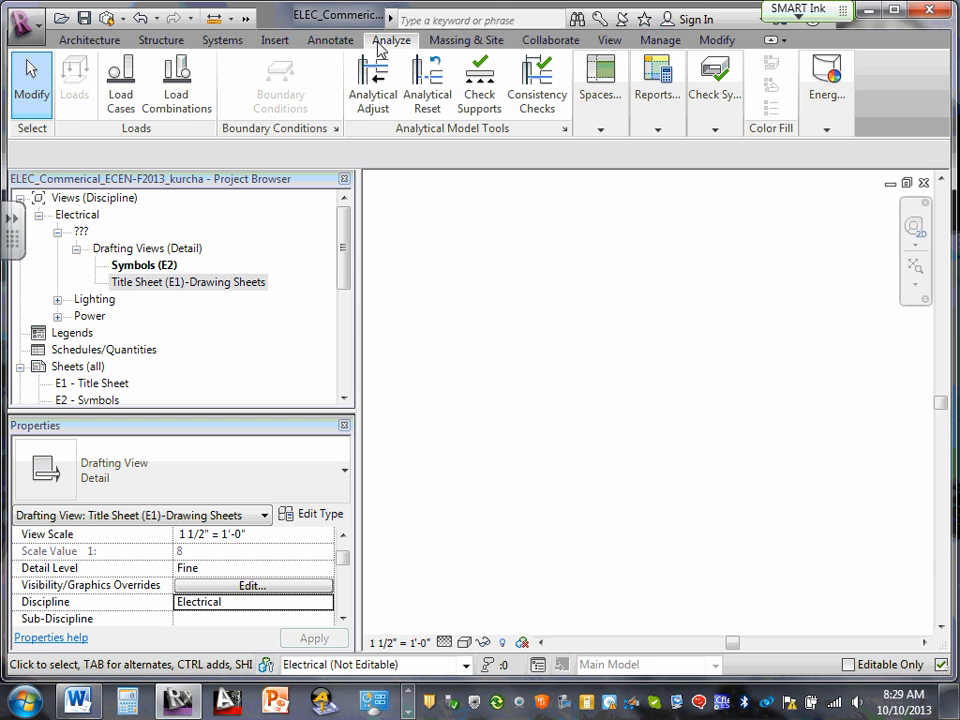
{"action": "left_click", "coordinate": [553, 45]}
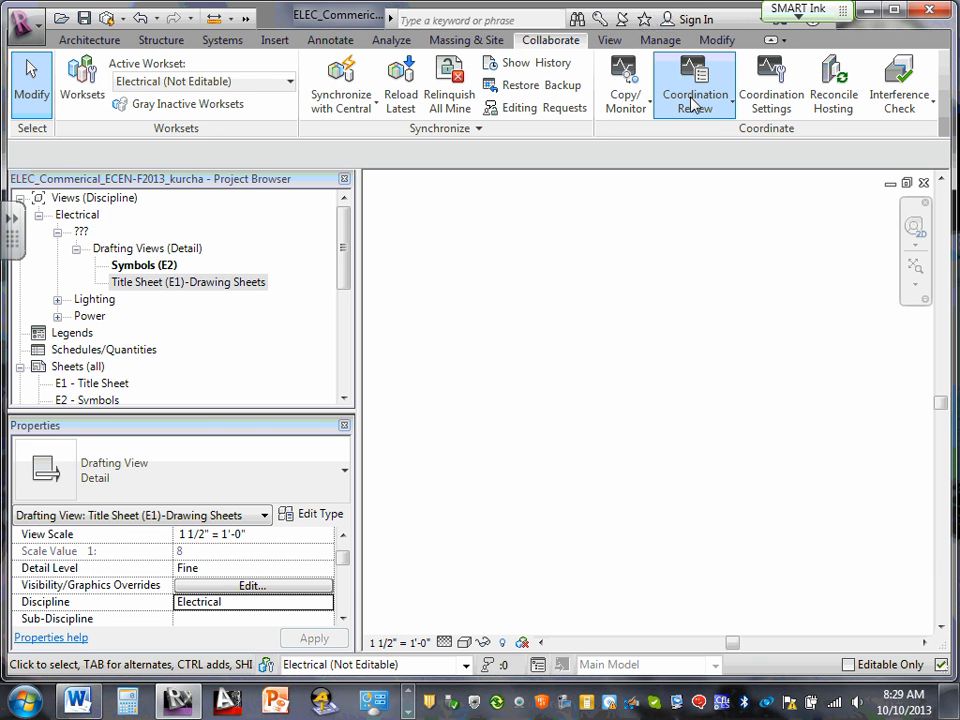
{"action": "left_click", "coordinate": [714, 44]}
{"action": "left_click", "coordinate": [669, 44]}
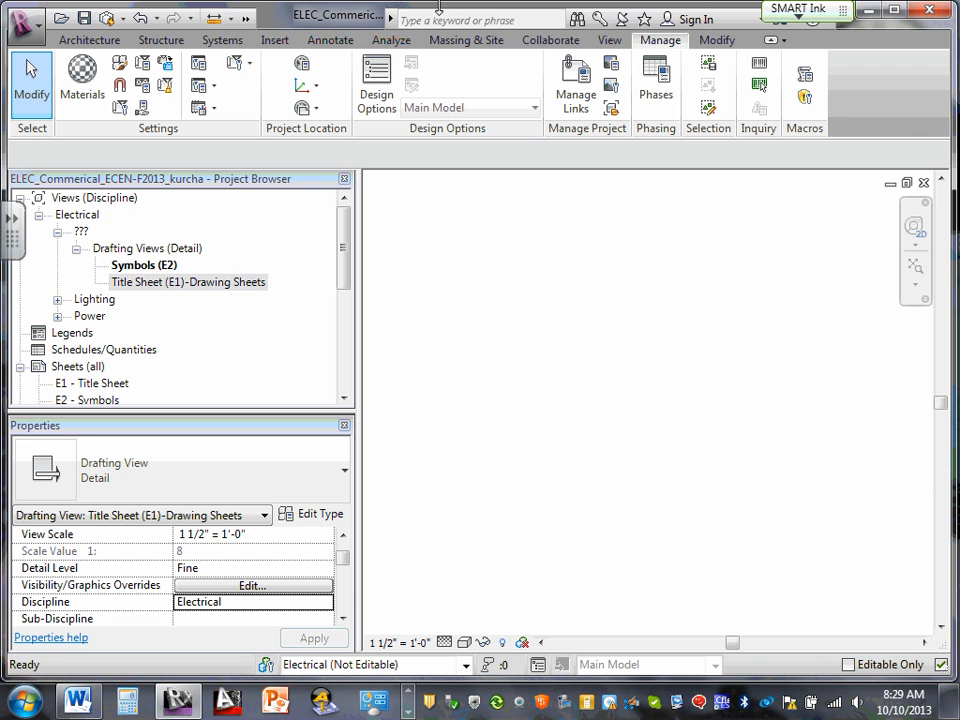
{"action": "left_click", "coordinate": [377, 82]}
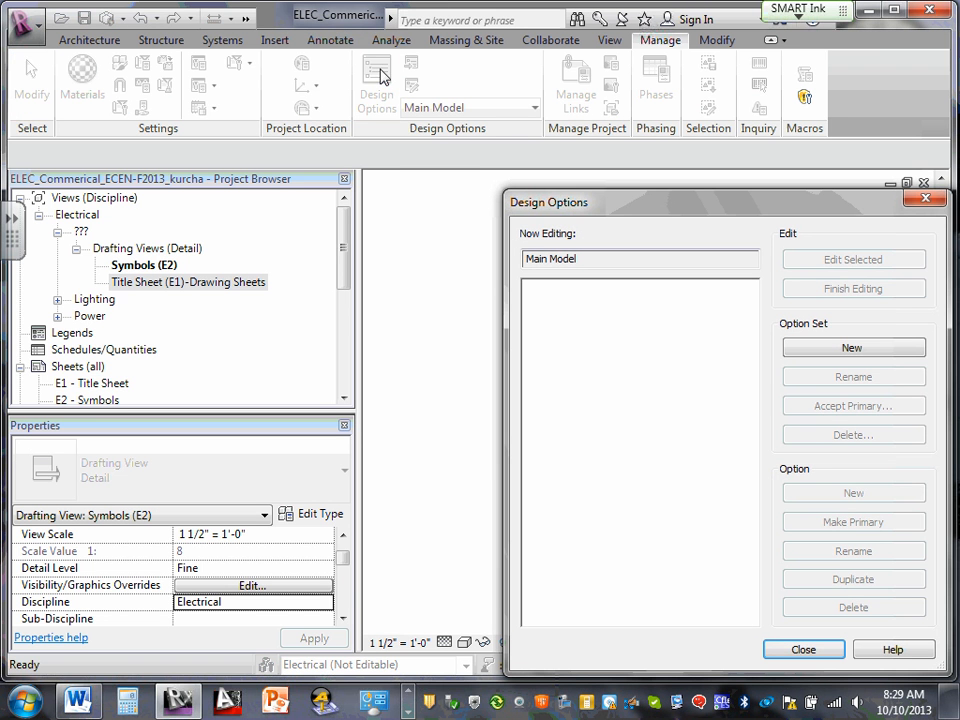
{"action": "left_click", "coordinate": [925, 198]}
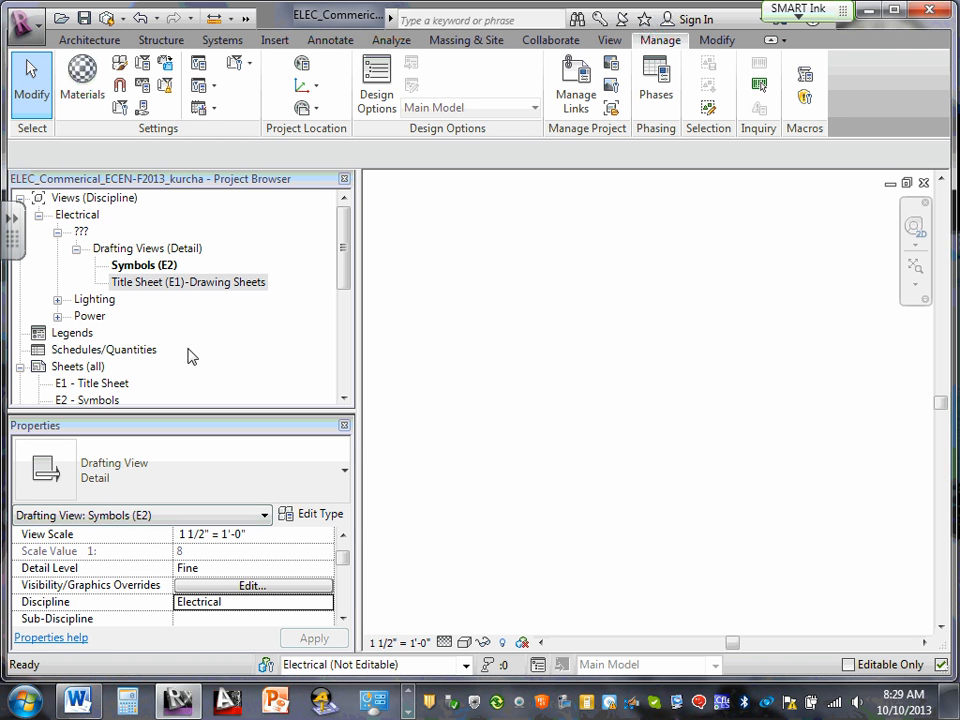
Select the Symbols (E2) drafting view and start a CAD import for it.
{"action": "left_click", "coordinate": [155, 266]}
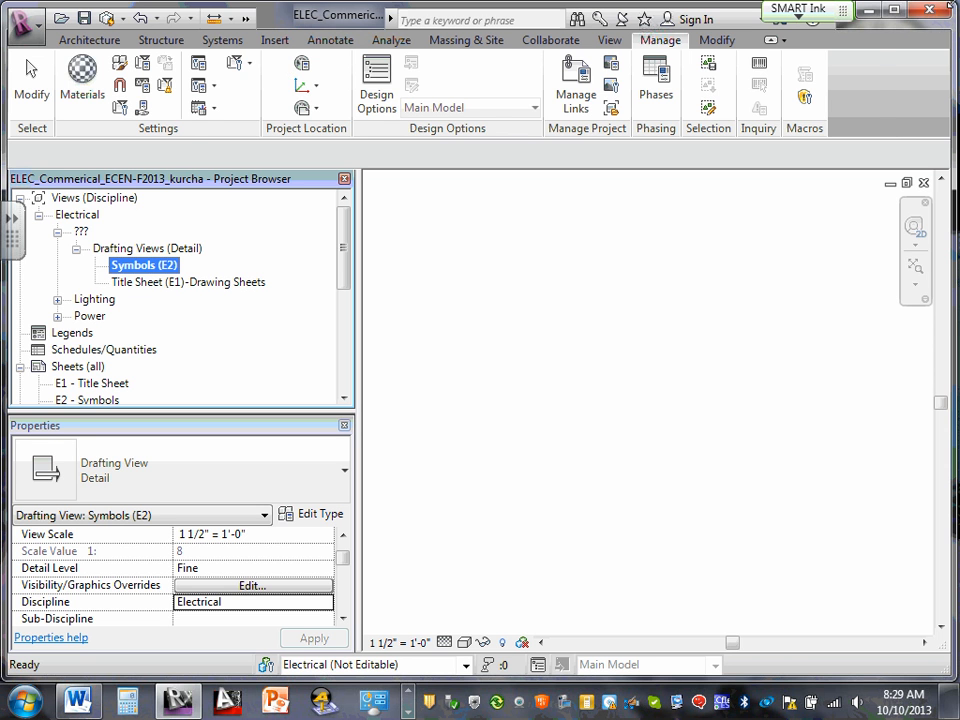
{"action": "left_click", "coordinate": [276, 41]}
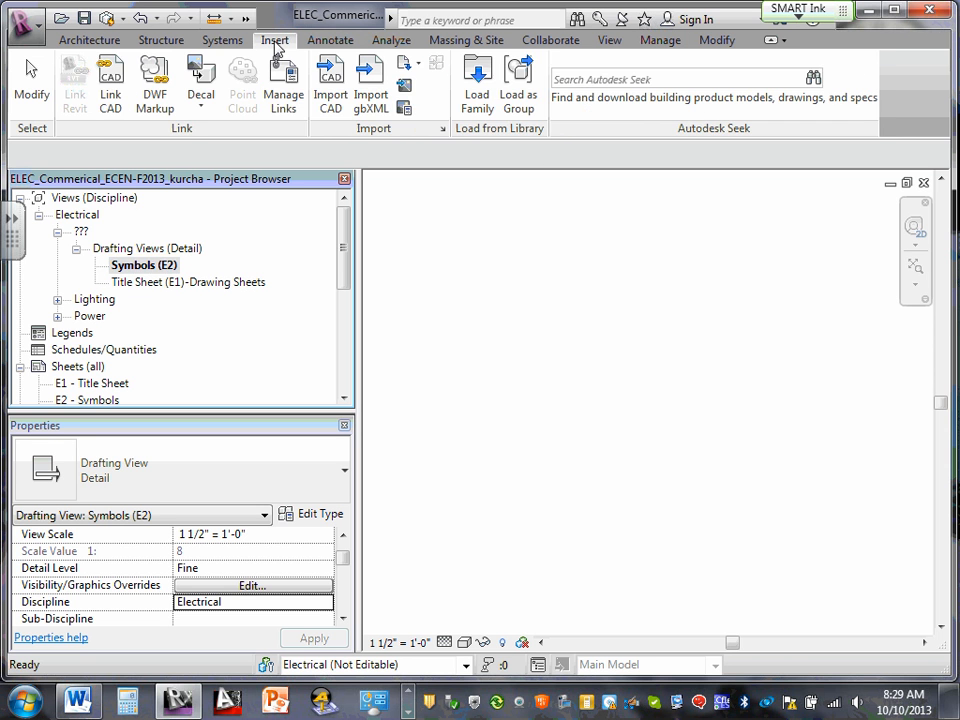
{"action": "left_click", "coordinate": [333, 76]}
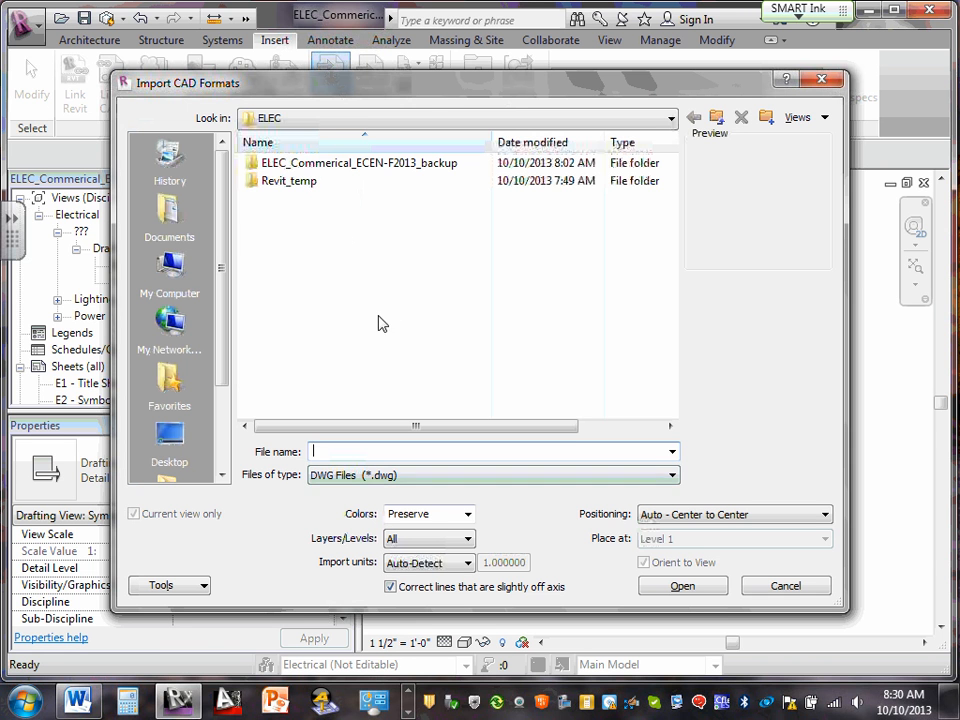
Check the ARCH folder inside the team's S#3-2-Fall-Commercial Semester Design Drawings for a DWG file to import.
{"action": "left_click", "coordinate": [663, 118]}
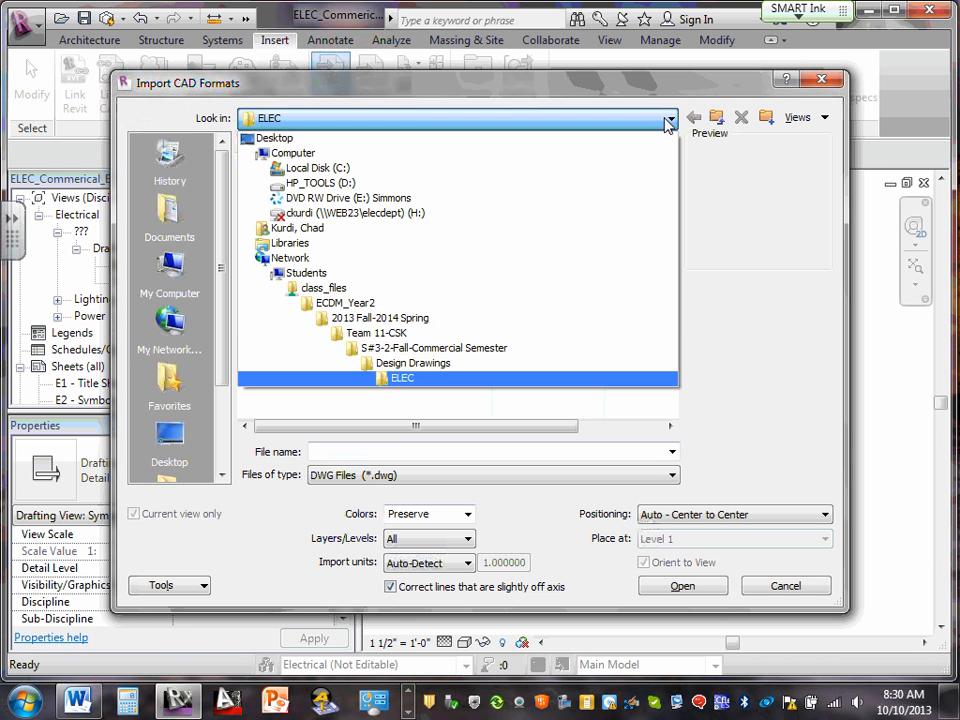
{"action": "left_click", "coordinate": [417, 349]}
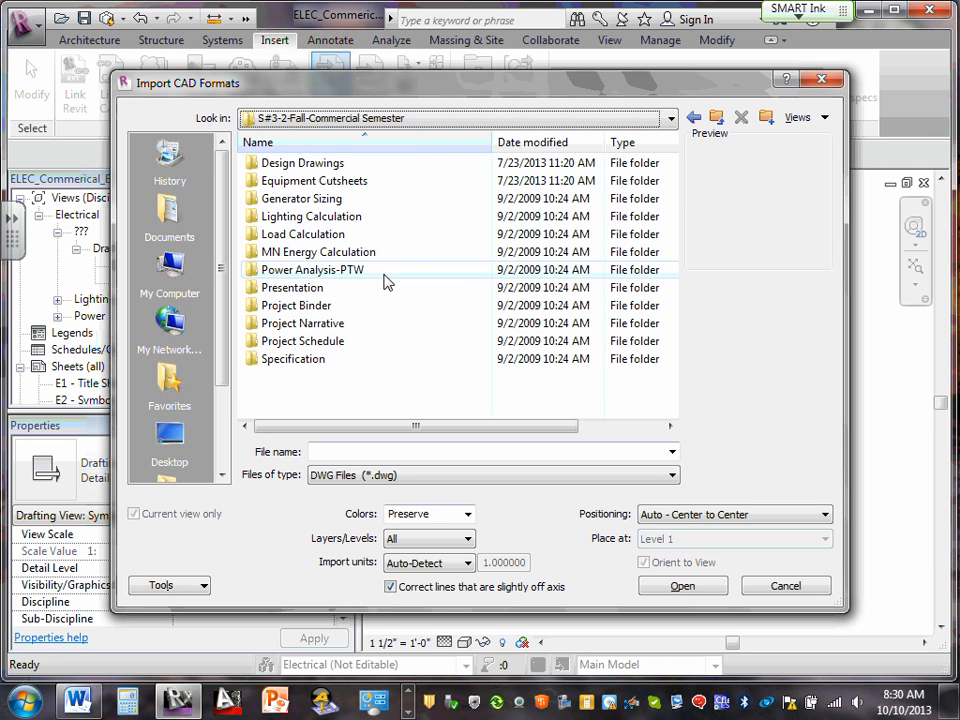
{"action": "double_click", "coordinate": [326, 164]}
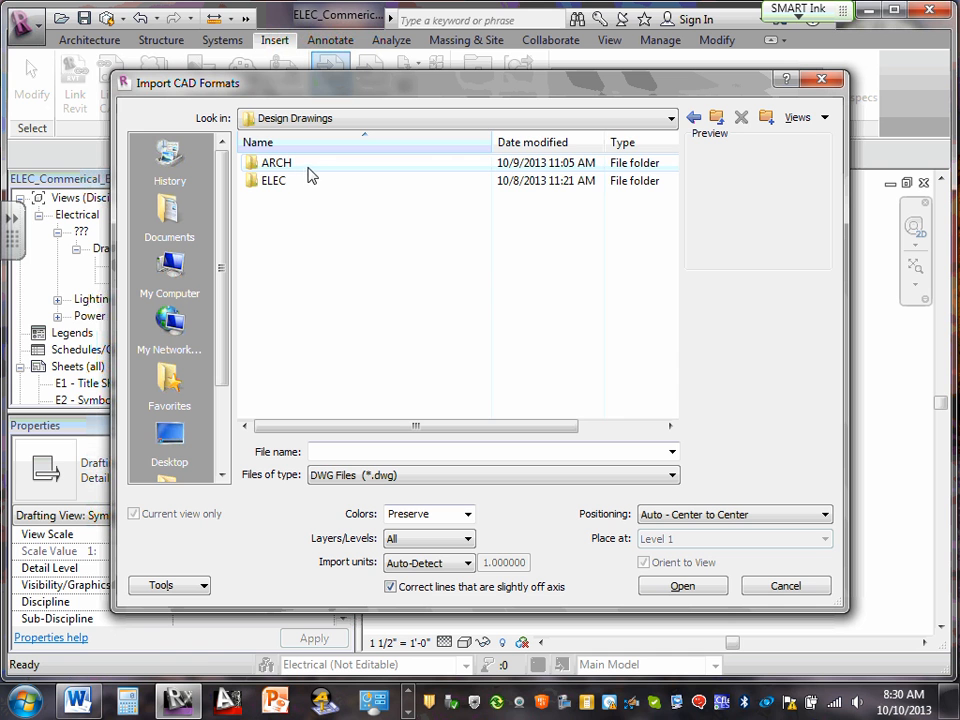
{"action": "double_click", "coordinate": [312, 166]}
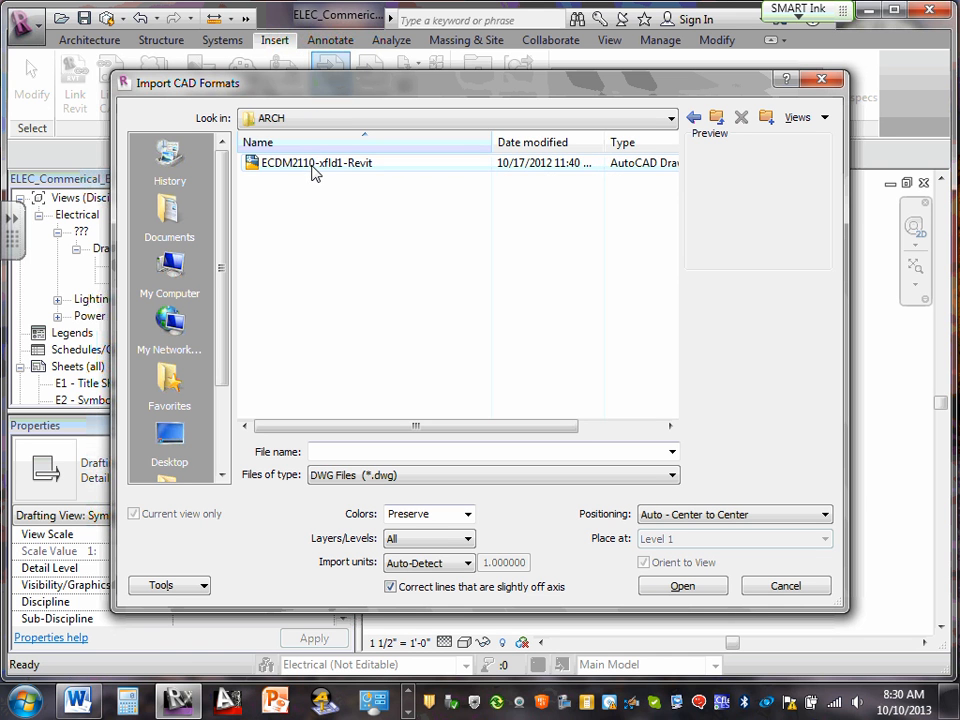
{"action": "left_click", "coordinate": [717, 119]}
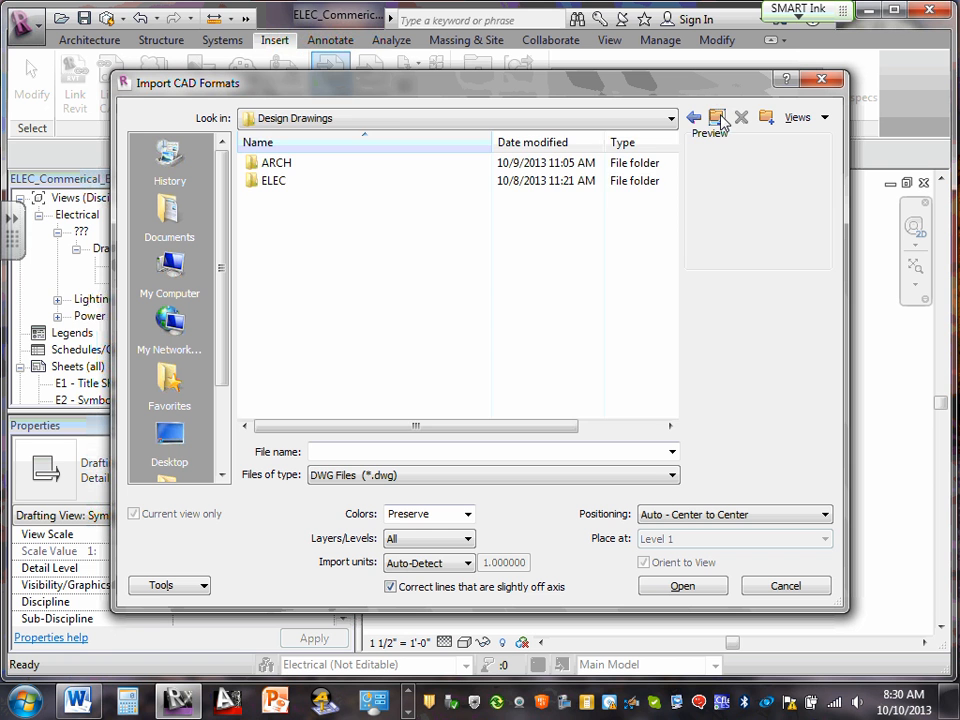
{"action": "left_click", "coordinate": [717, 119]}
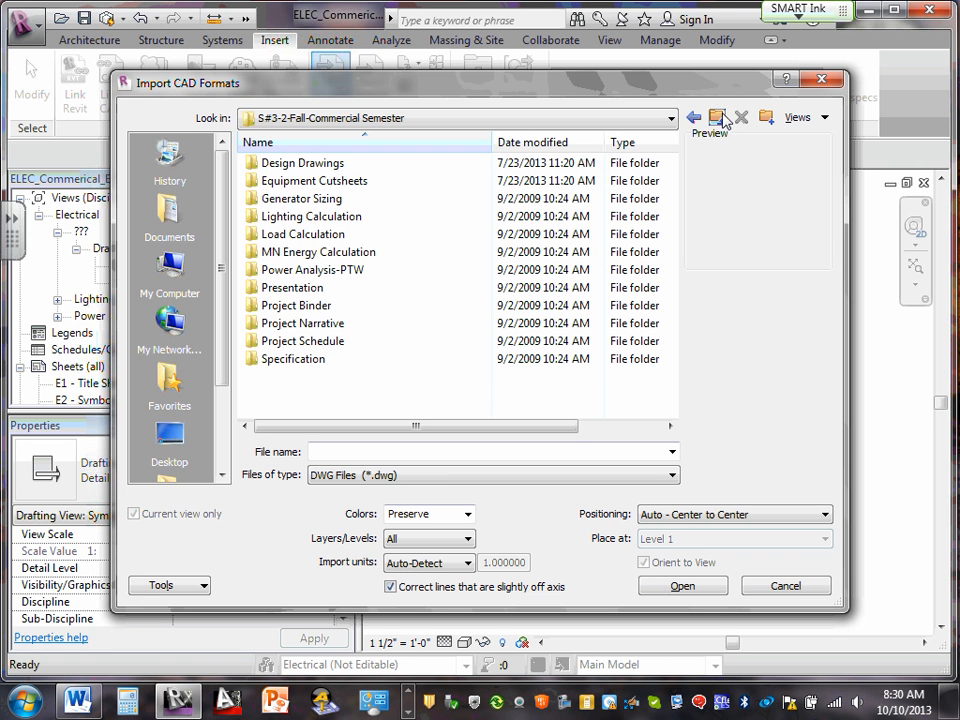
Browse to the AutoCad folder of the Instructor's ECDM2110-Electrical Commercial Design Project and preview the ECDM2110-symbols drawing.
{"action": "left_click", "coordinate": [670, 118]}
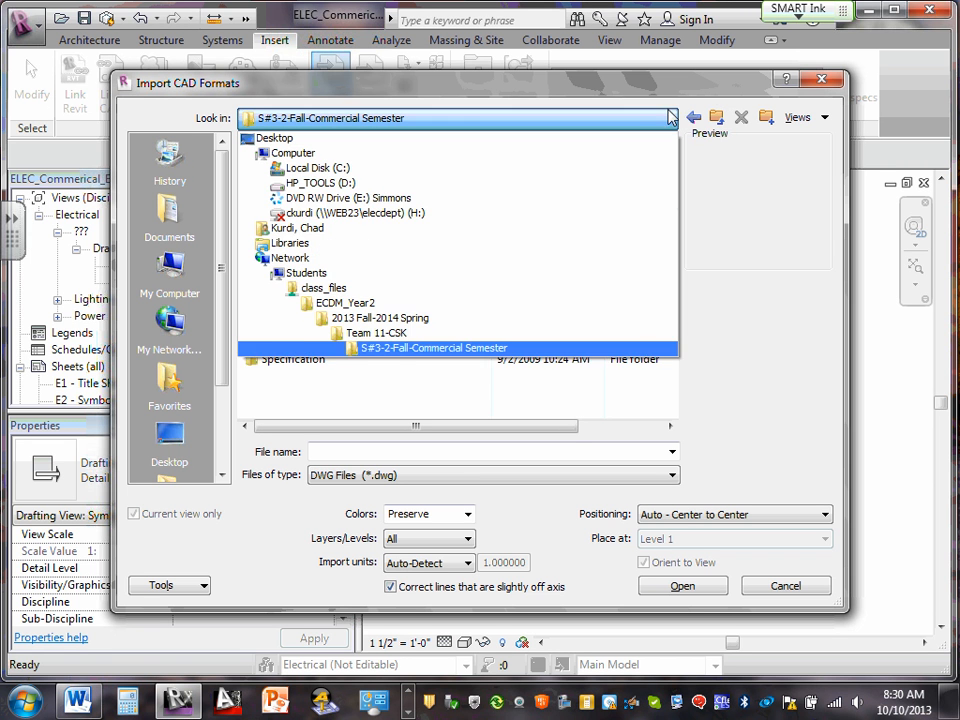
{"action": "left_click", "coordinate": [413, 318]}
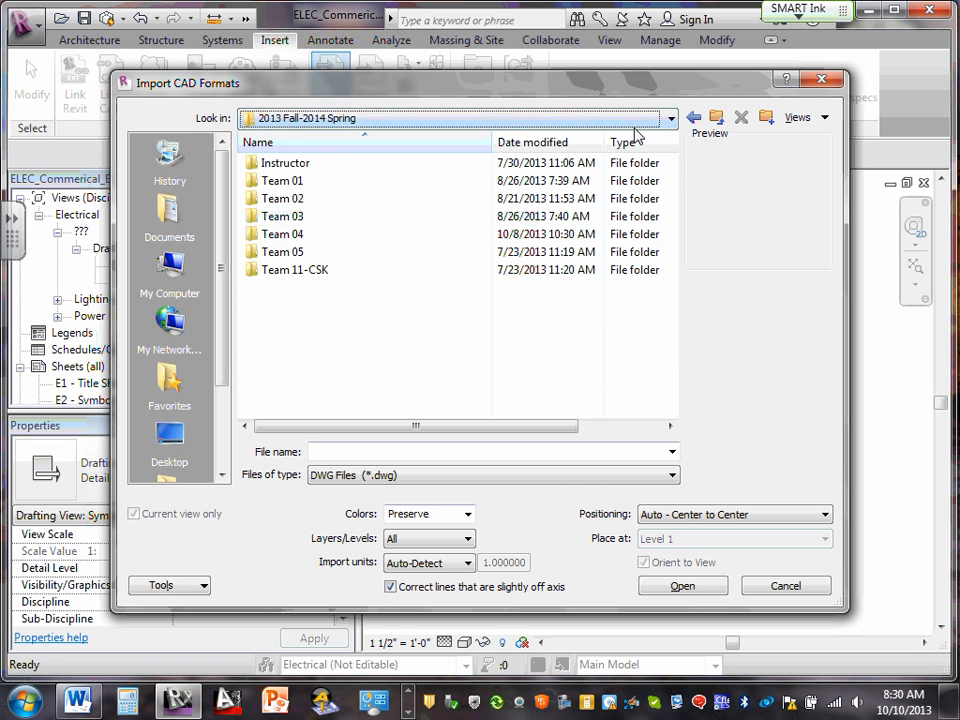
{"action": "left_click", "coordinate": [671, 121]}
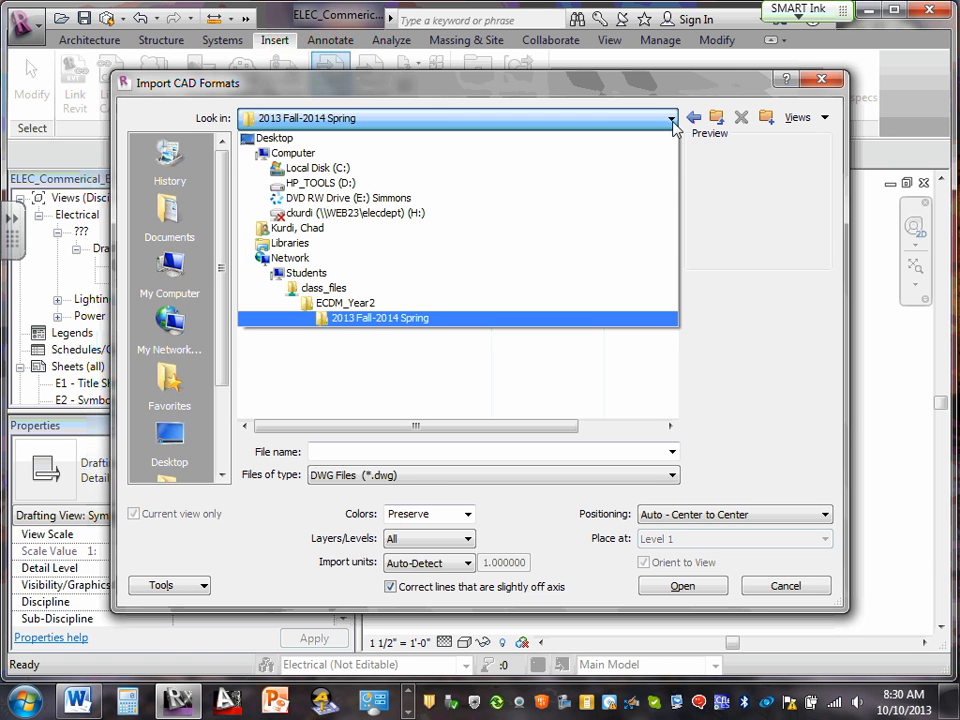
{"action": "left_click", "coordinate": [700, 227]}
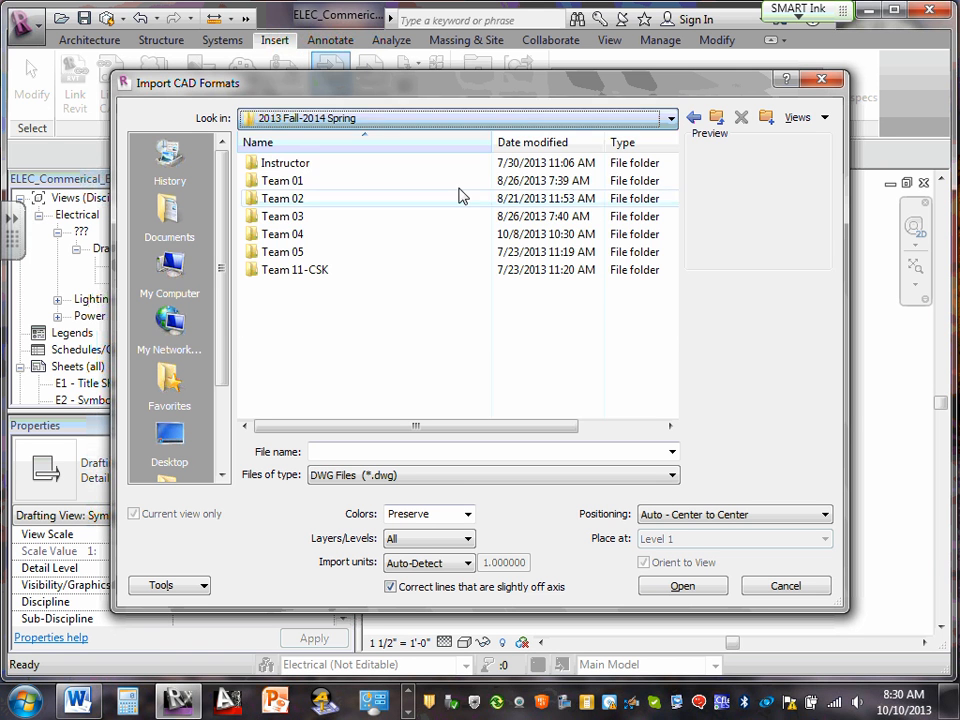
{"action": "double_click", "coordinate": [303, 166]}
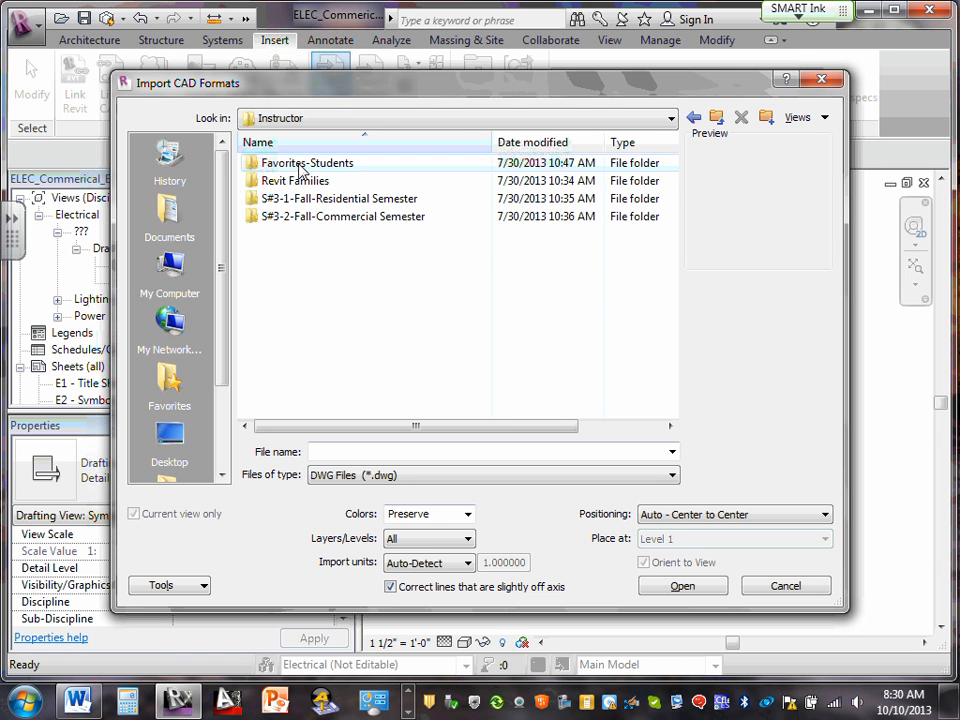
{"action": "double_click", "coordinate": [327, 216]}
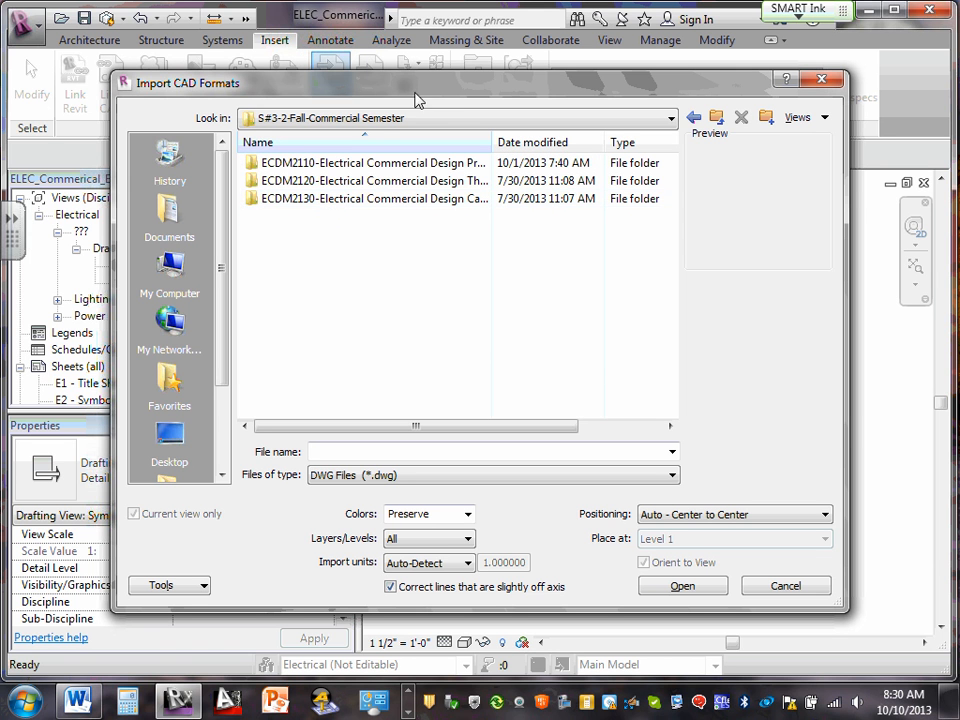
{"action": "double_click", "coordinate": [366, 166]}
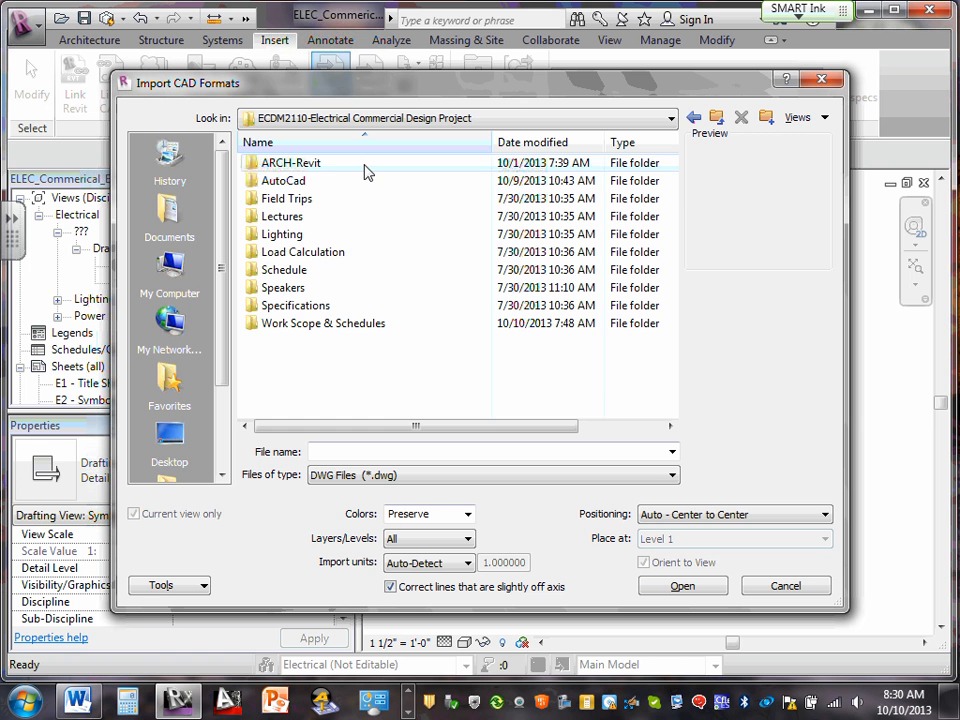
{"action": "double_click", "coordinate": [316, 183]}
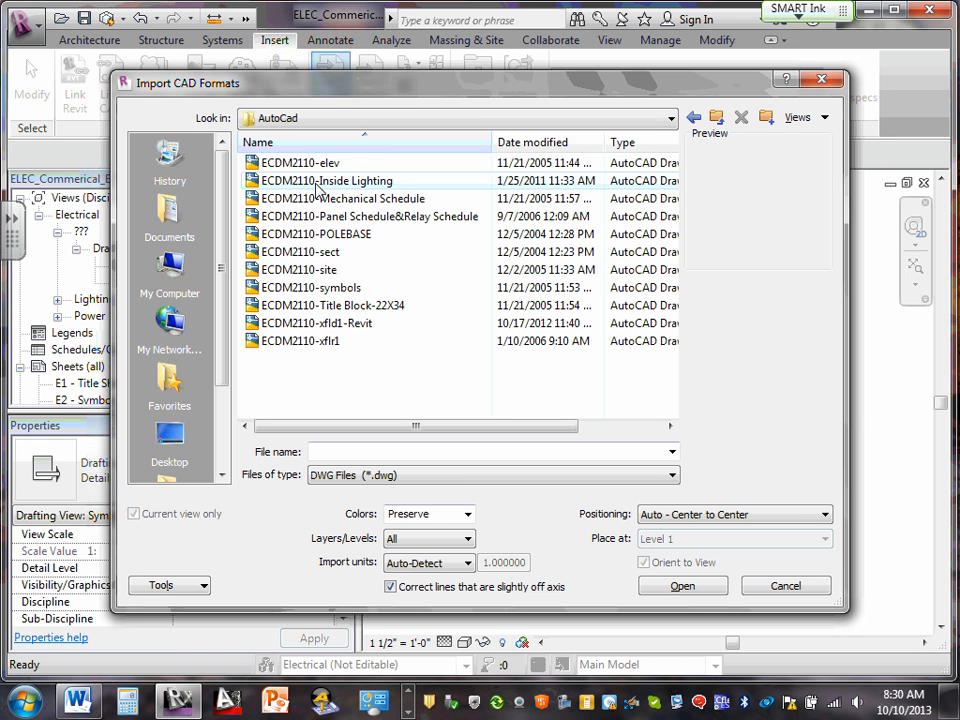
{"action": "left_click", "coordinate": [314, 290]}
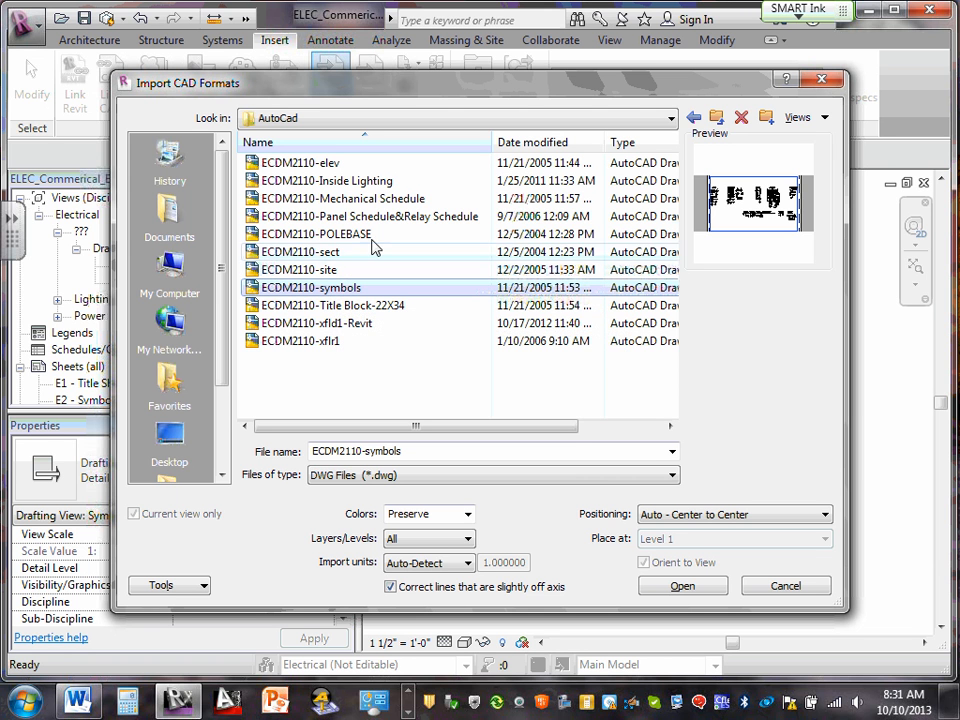
Browse to the CAD folder of the Instructor's ECDM2140-Electrical Residential Design Project and select the ECDM2140-Electrical symbols drawing.
{"action": "left_click", "coordinate": [671, 120]}
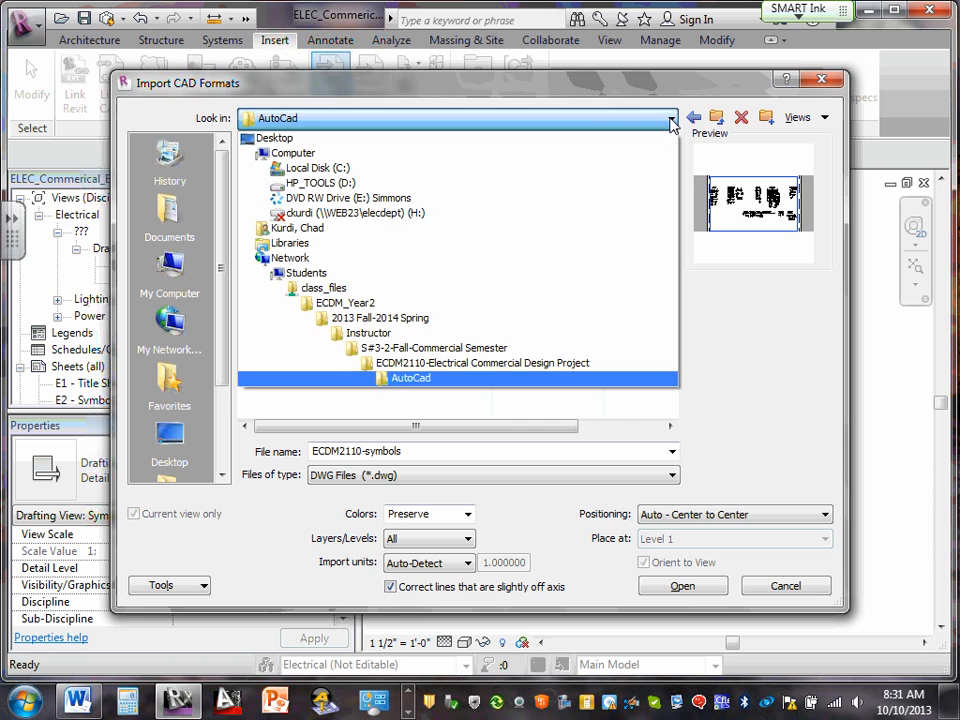
{"action": "left_click", "coordinate": [413, 332]}
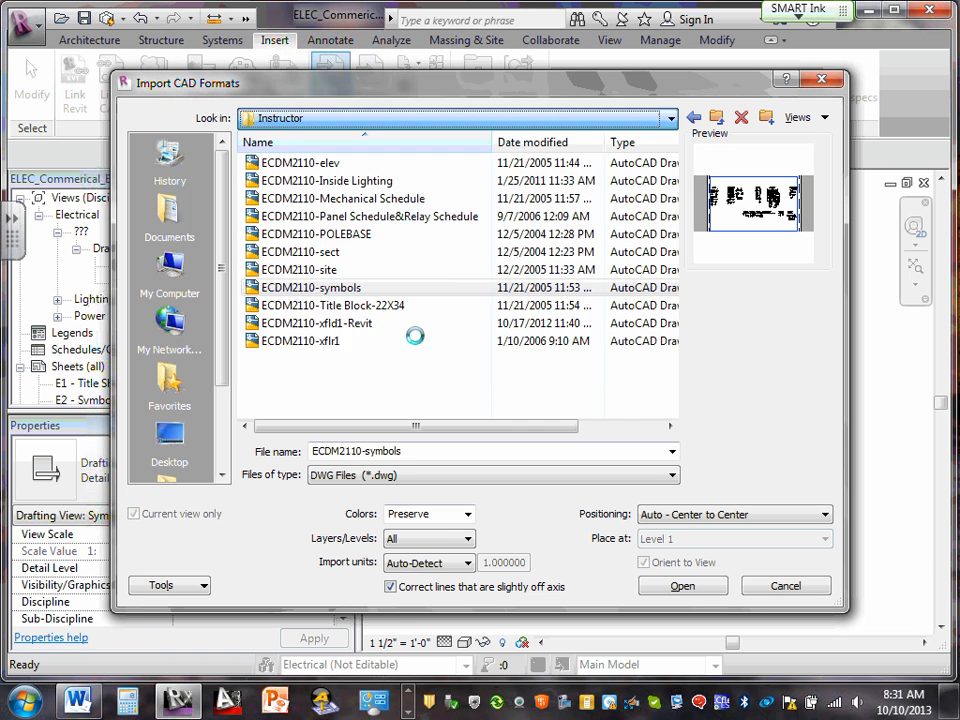
{"action": "double_click", "coordinate": [329, 199]}
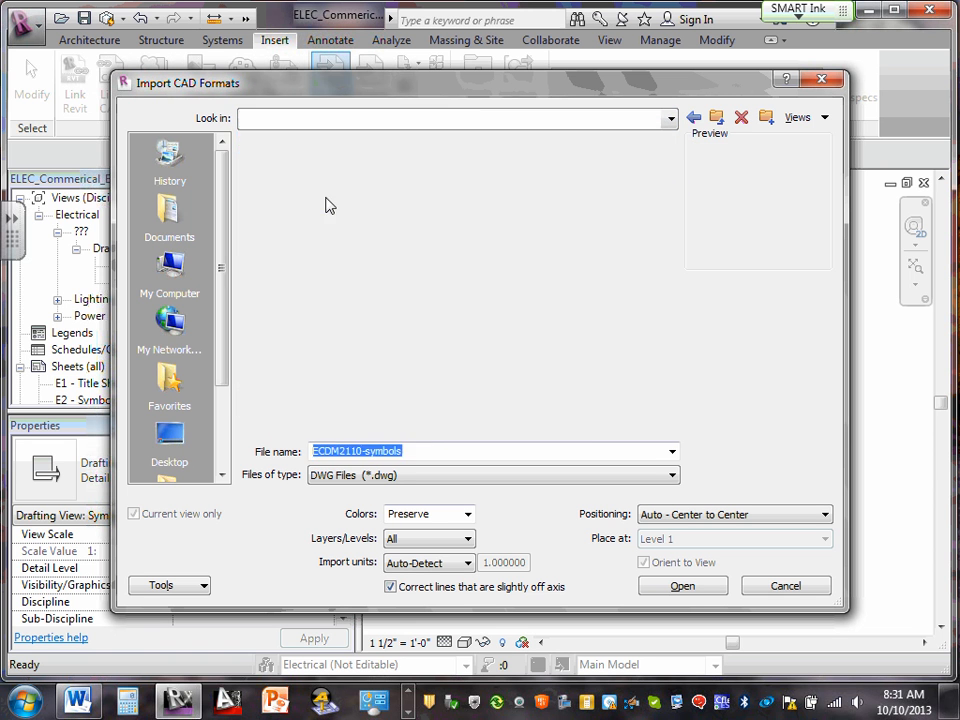
{"action": "double_click", "coordinate": [378, 163]}
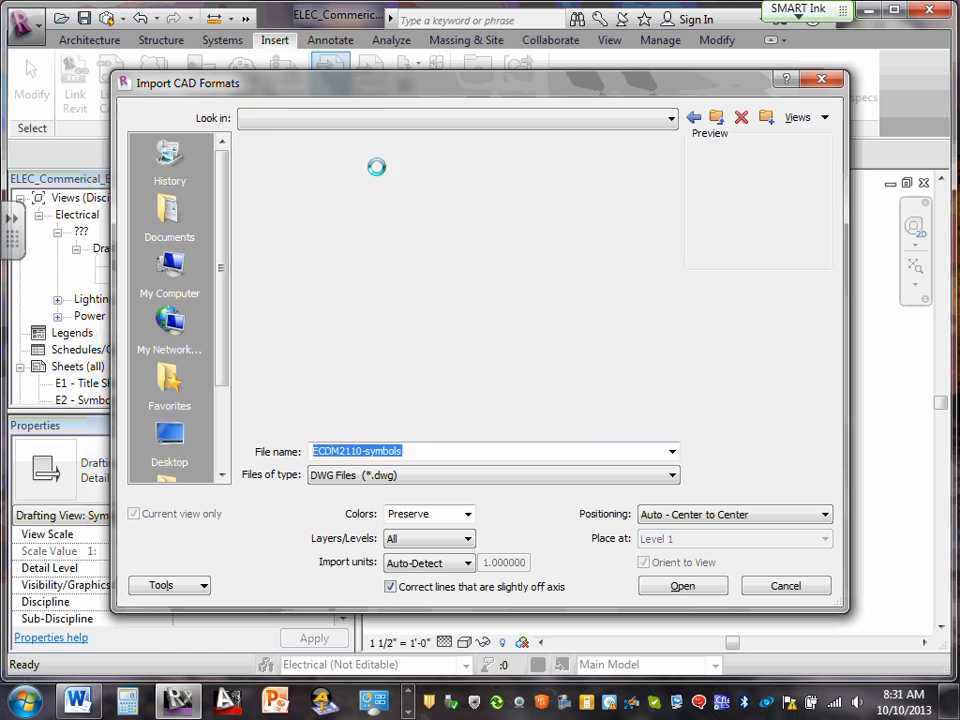
{"action": "double_click", "coordinate": [318, 166]}
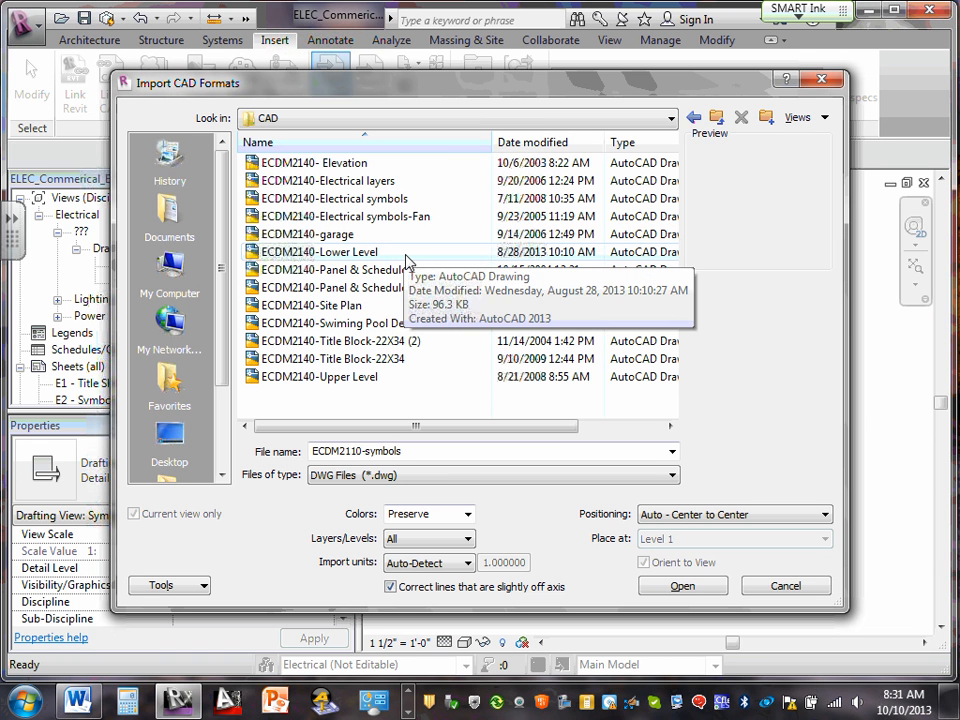
{"action": "left_click", "coordinate": [408, 200]}
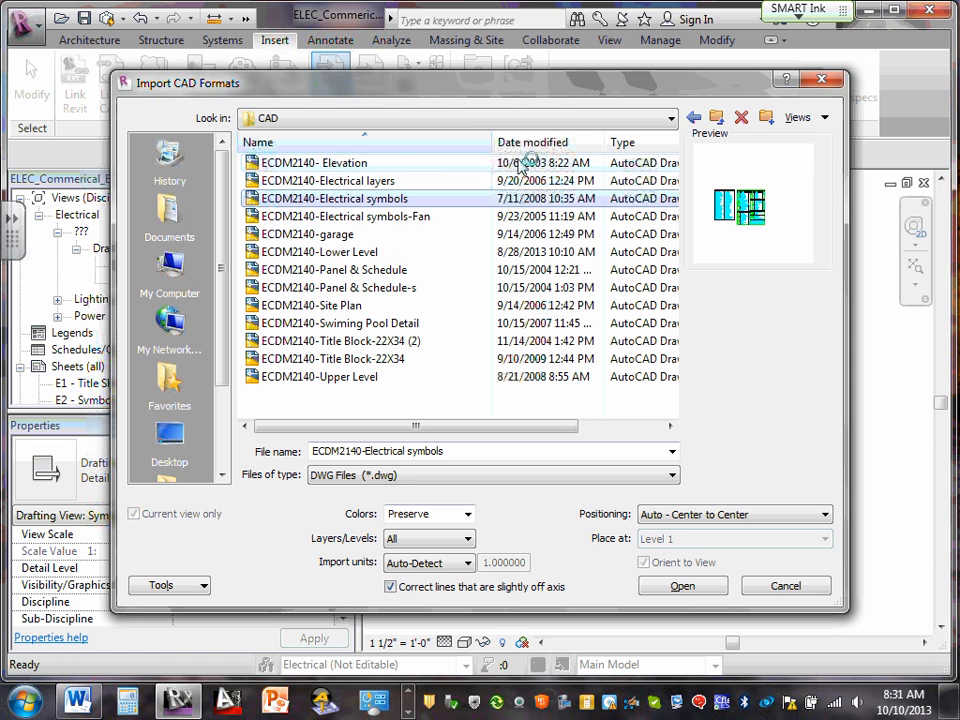
Check the CAD folder's path and copy the ECDM2140-Electrical symbols drawing file.
{"action": "left_click", "coordinate": [671, 119]}
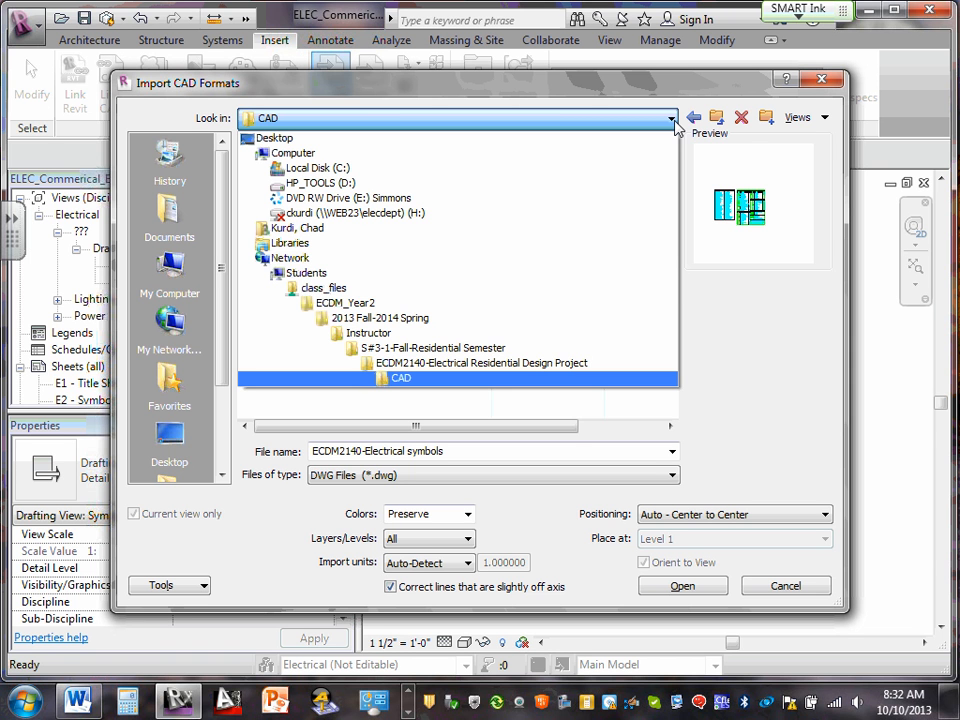
{"action": "left_click", "coordinate": [750, 430]}
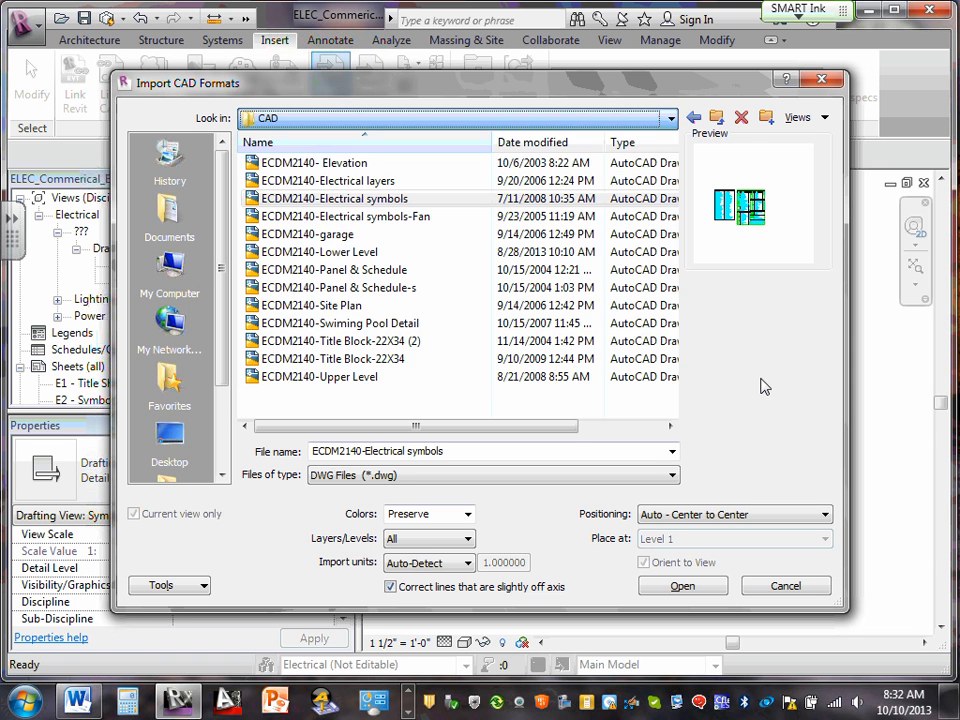
{"action": "right_click", "coordinate": [333, 204]}
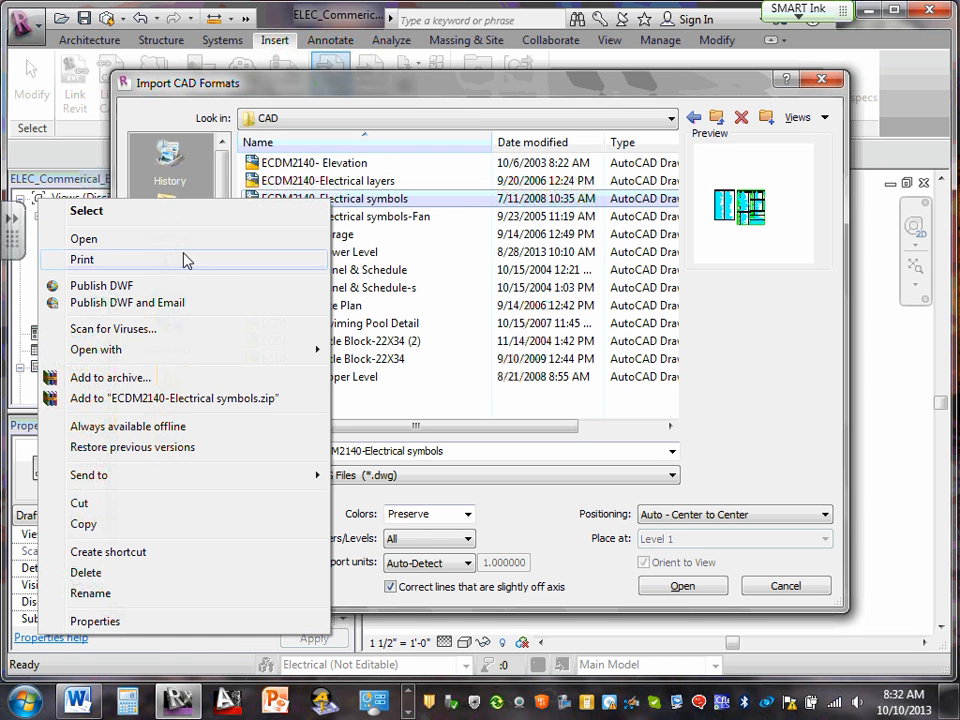
{"action": "left_click", "coordinate": [108, 526]}
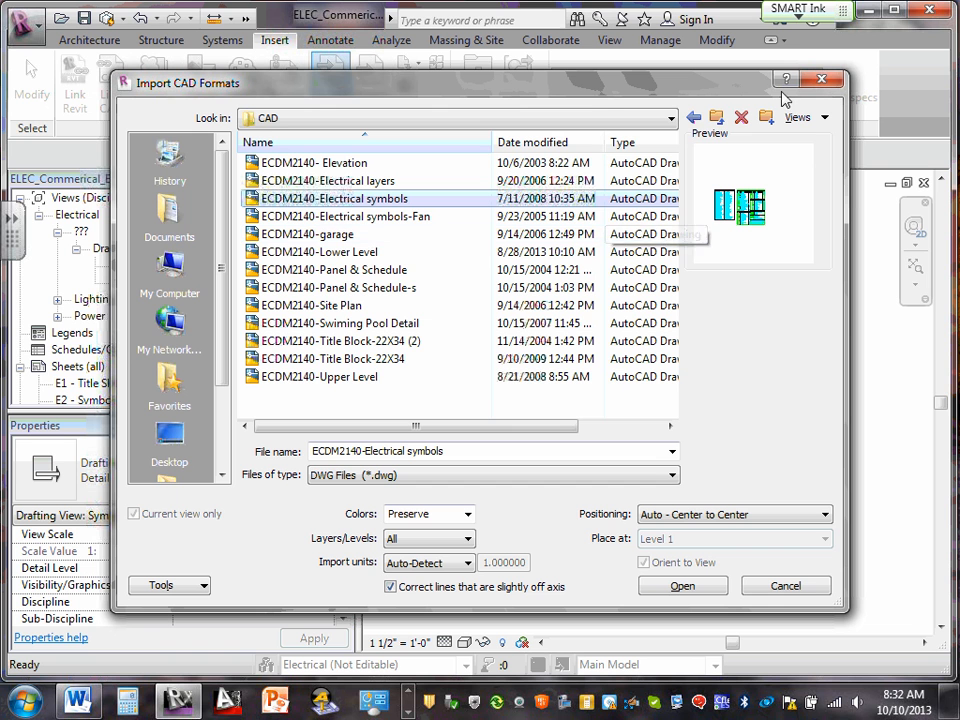
{"action": "left_click", "coordinate": [670, 119]}
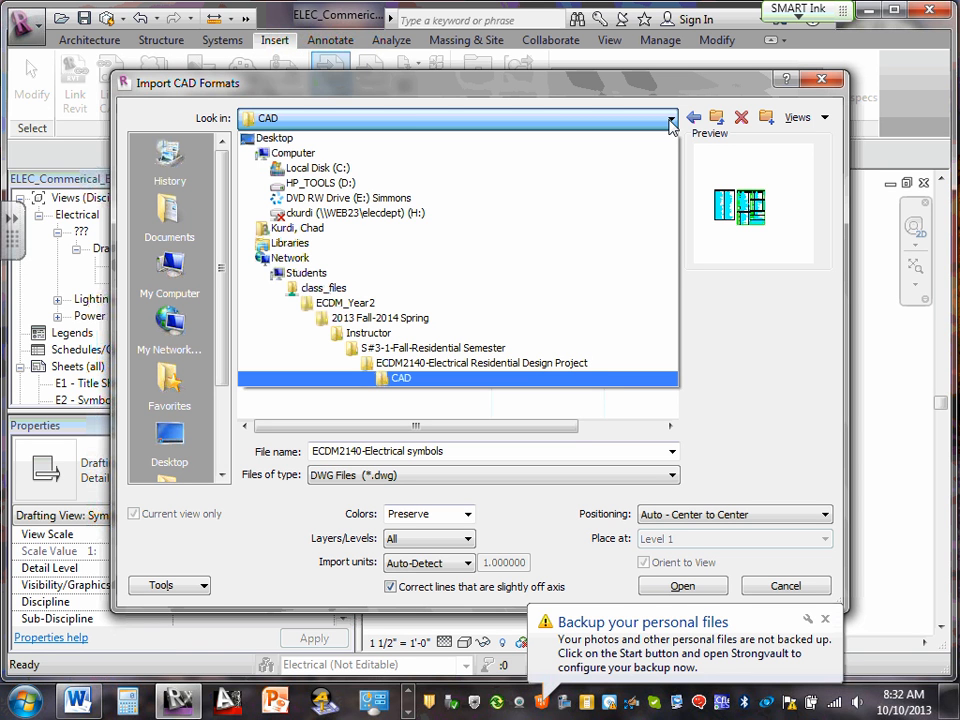
{"action": "left_click", "coordinate": [754, 339]}
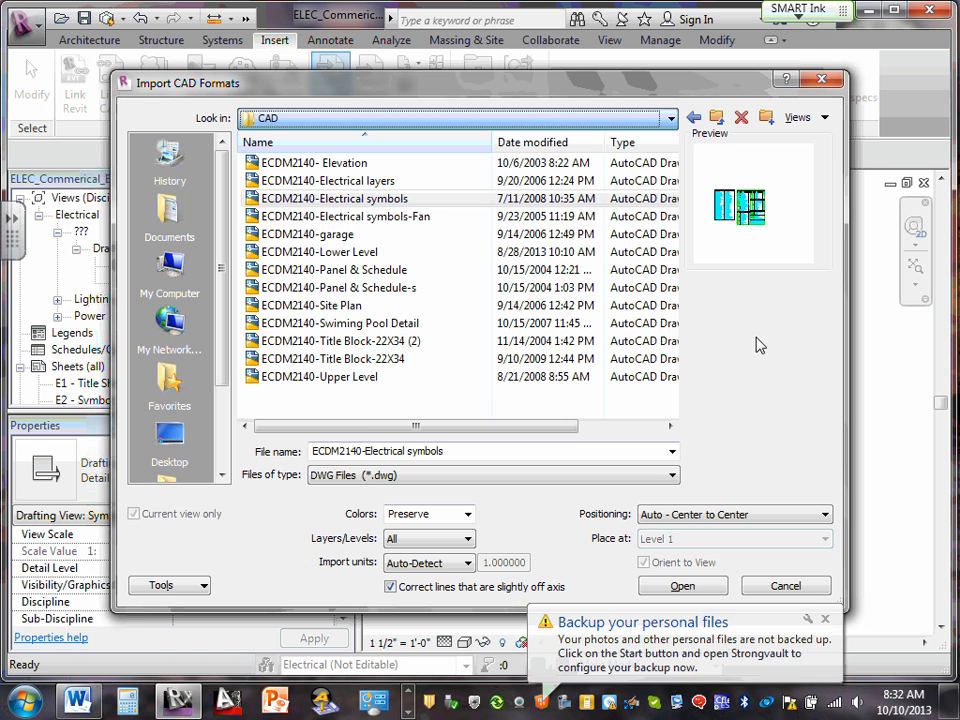
{"action": "right_click", "coordinate": [368, 204]}
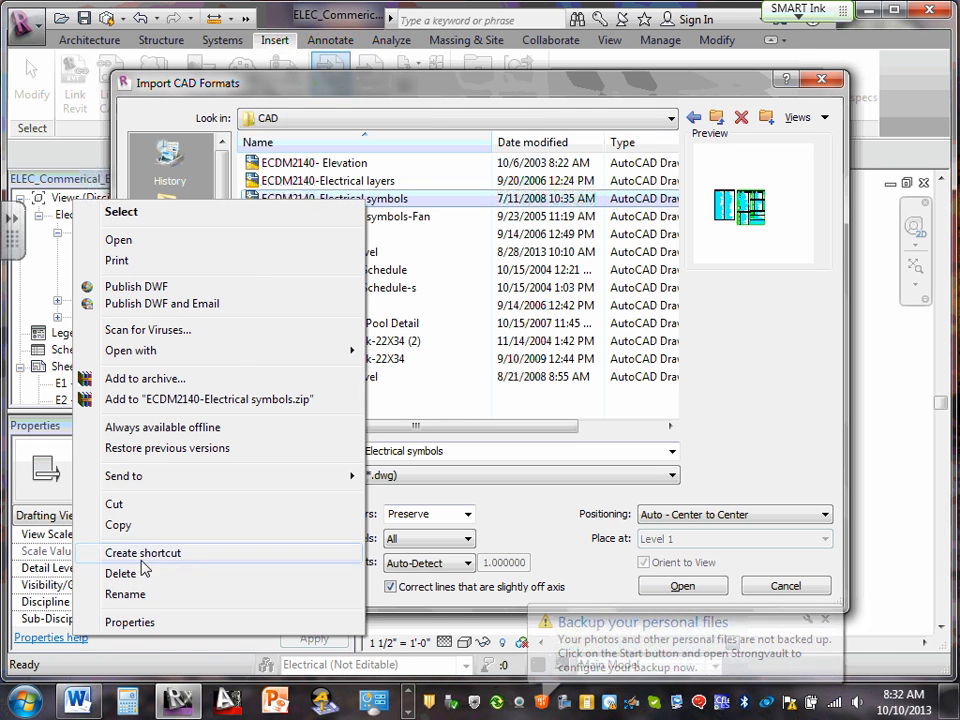
{"action": "left_click", "coordinate": [118, 525]}
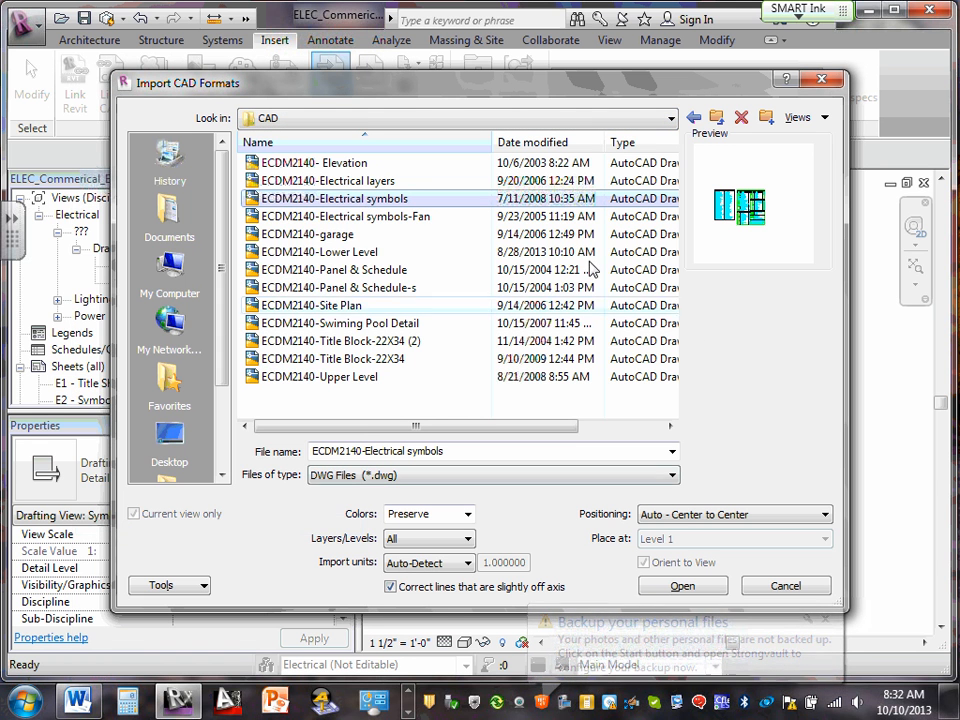
Paste the copied ECDM2140-Electrical symbols drawing into the ARCH folder of Team 11-CSK's S#3-2-Fall-Commercial Semester Design Drawings.
{"action": "left_click", "coordinate": [671, 118]}
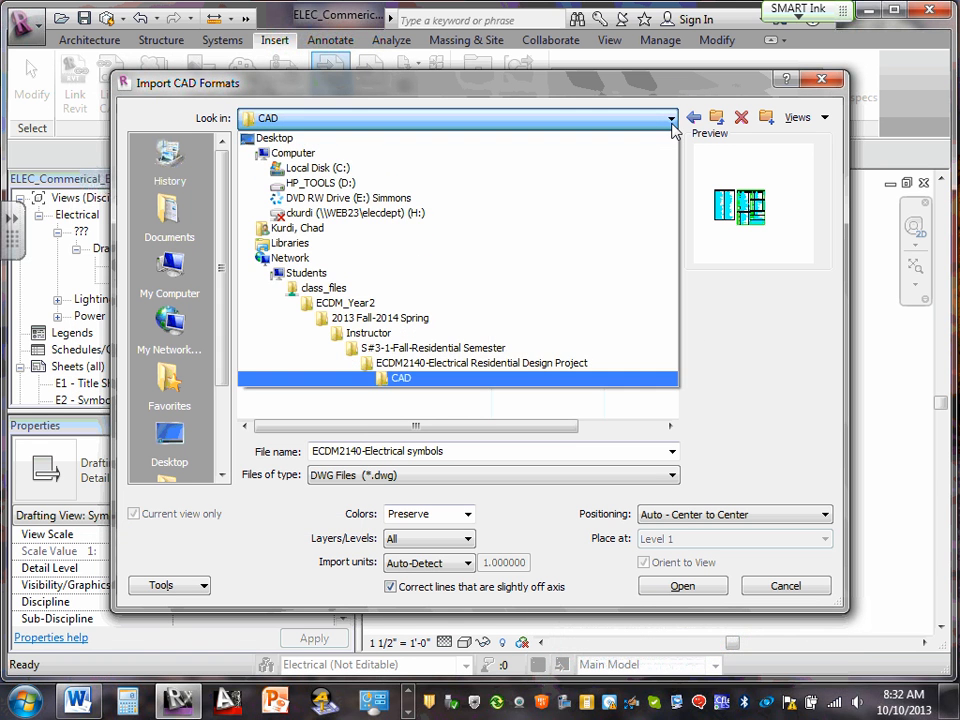
{"action": "left_click", "coordinate": [426, 320]}
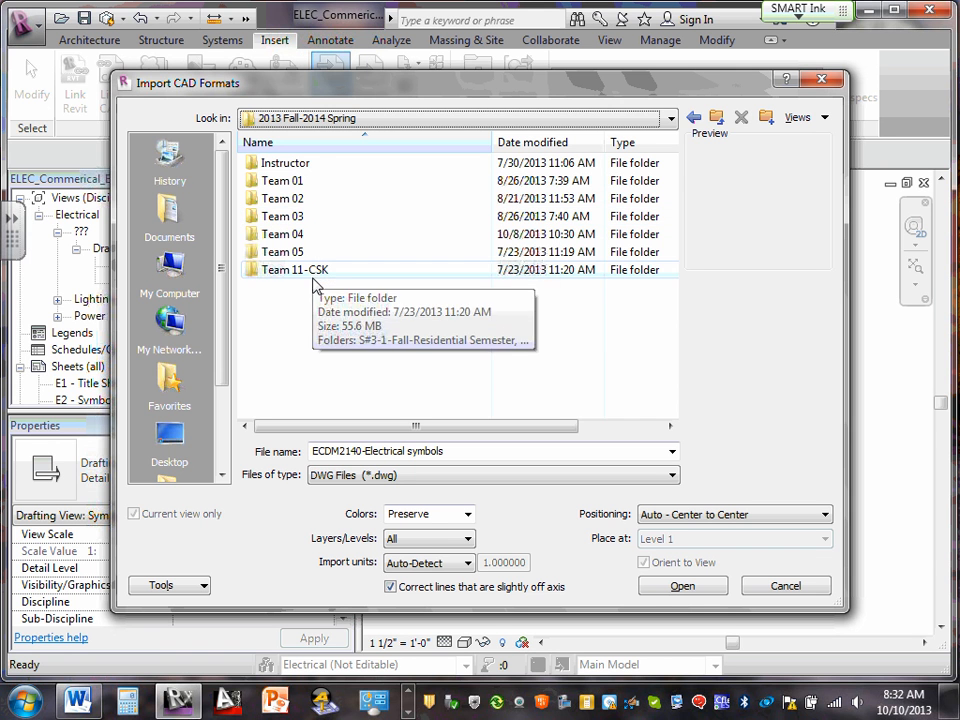
{"action": "double_click", "coordinate": [321, 273]}
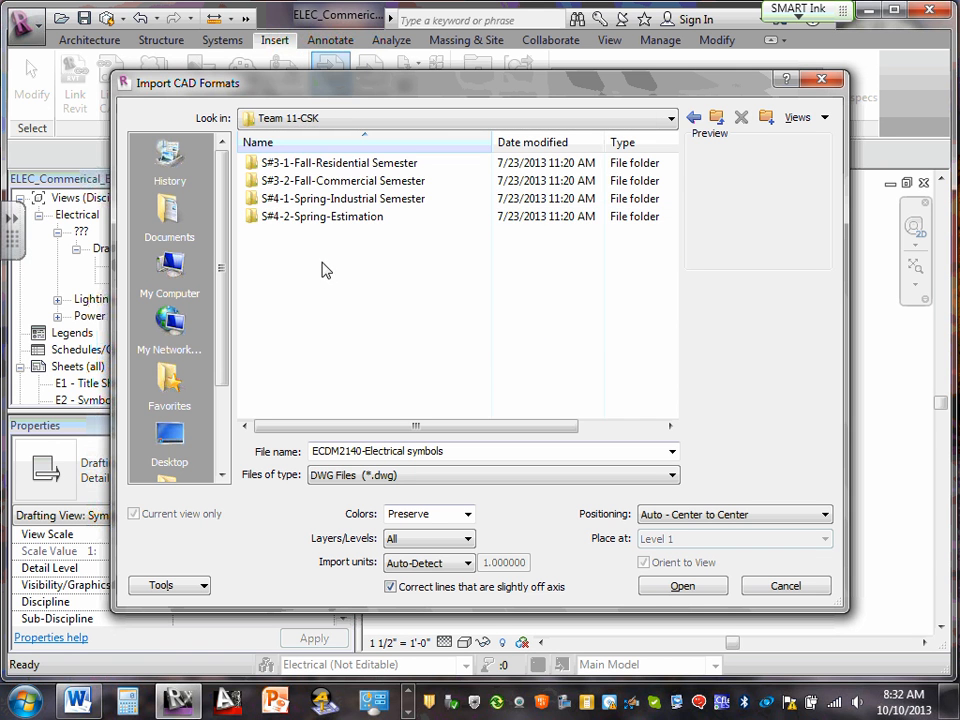
{"action": "double_click", "coordinate": [375, 181]}
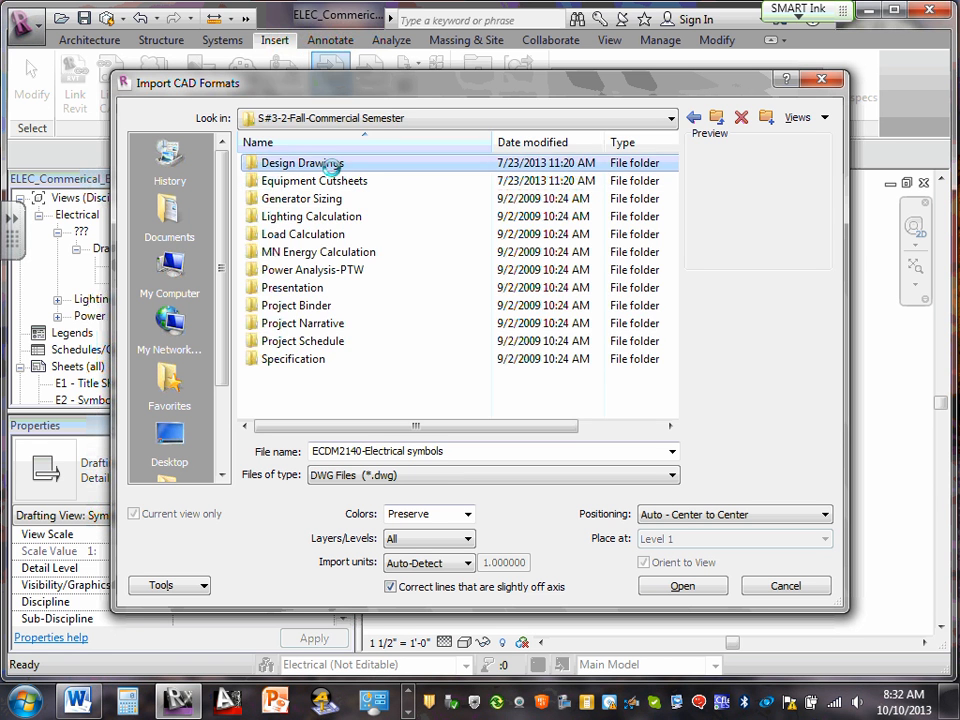
{"action": "double_click", "coordinate": [331, 162]}
{"action": "double_click", "coordinate": [300, 163]}
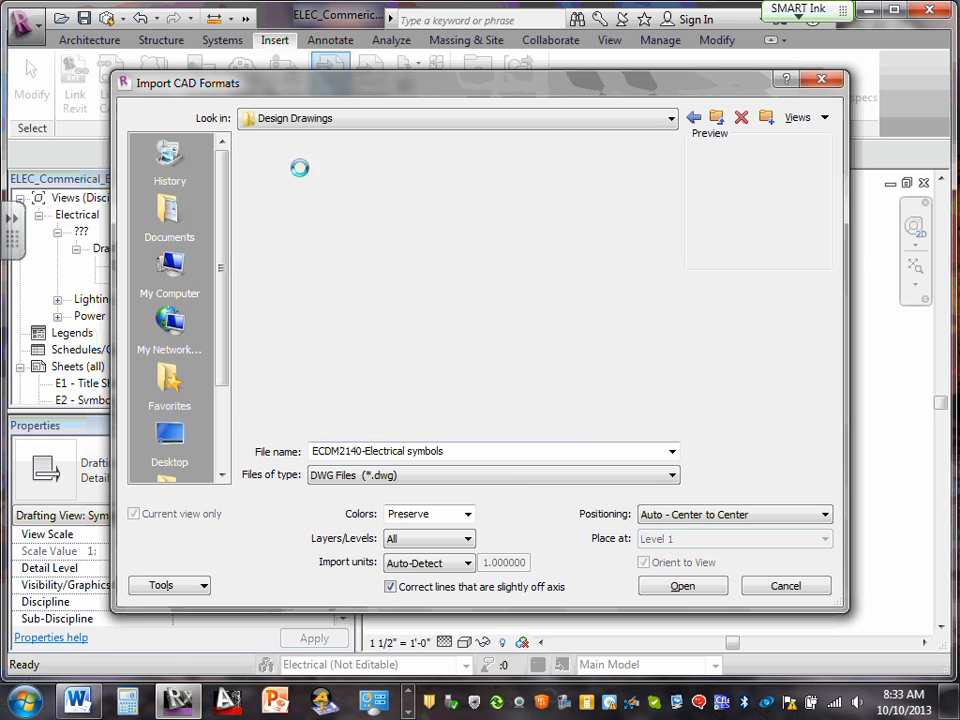
{"action": "right_click", "coordinate": [326, 223]}
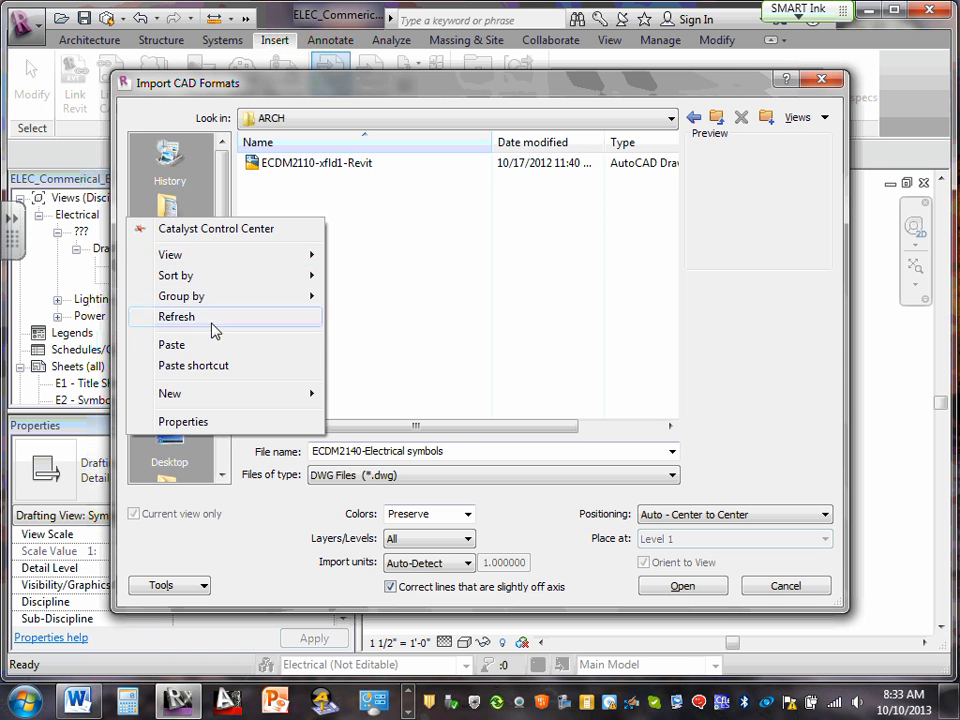
{"action": "left_click", "coordinate": [171, 345]}
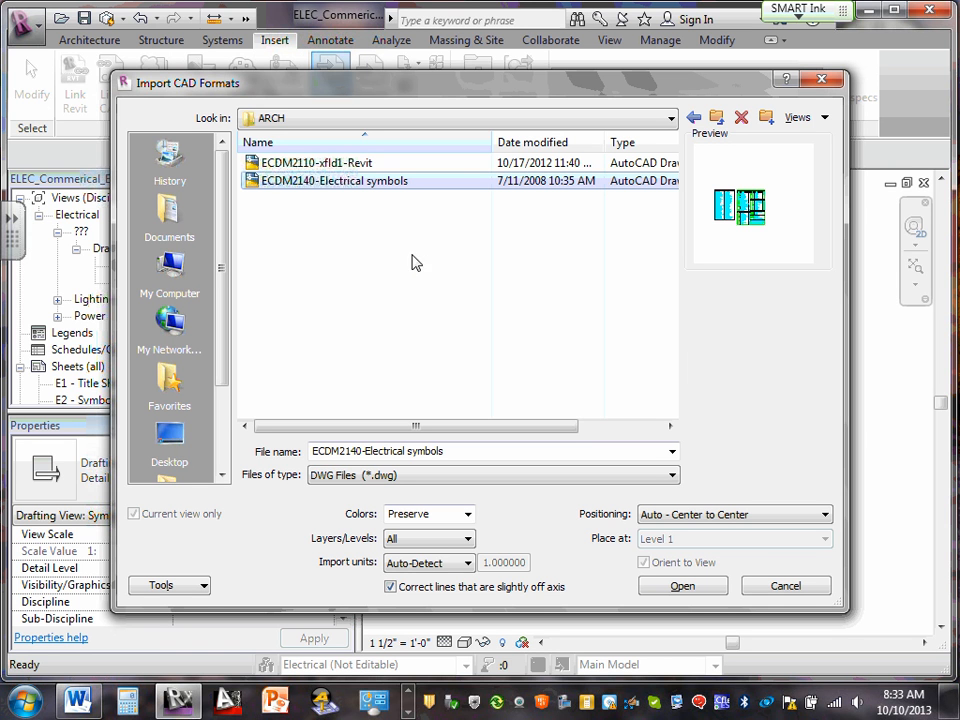
Import the pasted ECDM2140-Electrical symbols drawing into the Symbols (E2) drafting view and fit the whole drawing in view.
{"action": "left_click", "coordinate": [382, 183]}
{"action": "left_click", "coordinate": [684, 586]}
{"action": "left_click", "coordinate": [684, 588]}
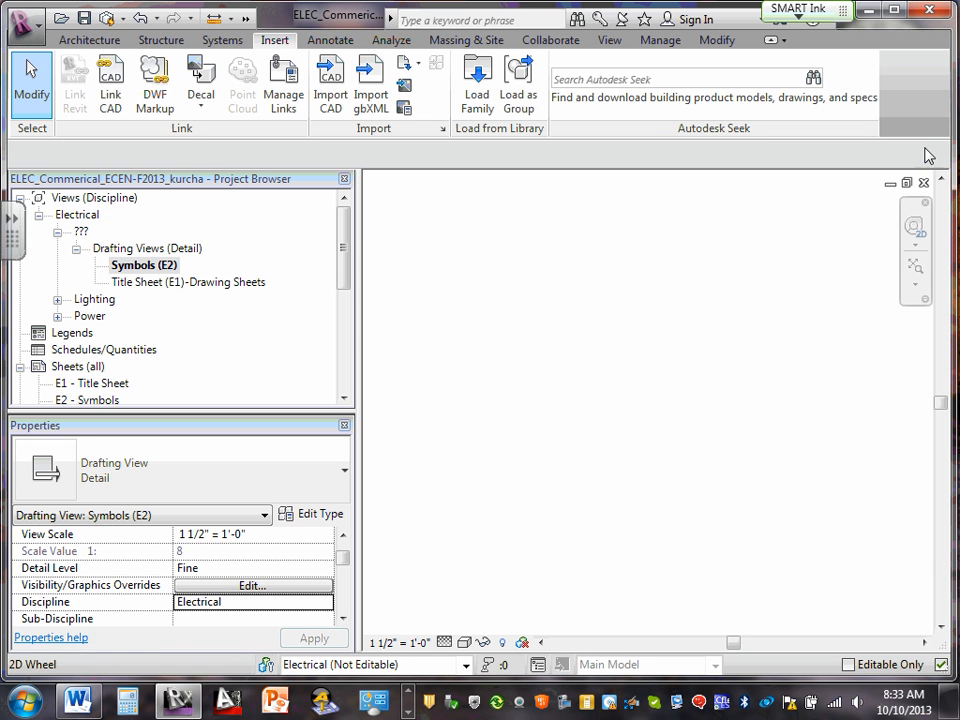
{"action": "left_click", "coordinate": [915, 285]}
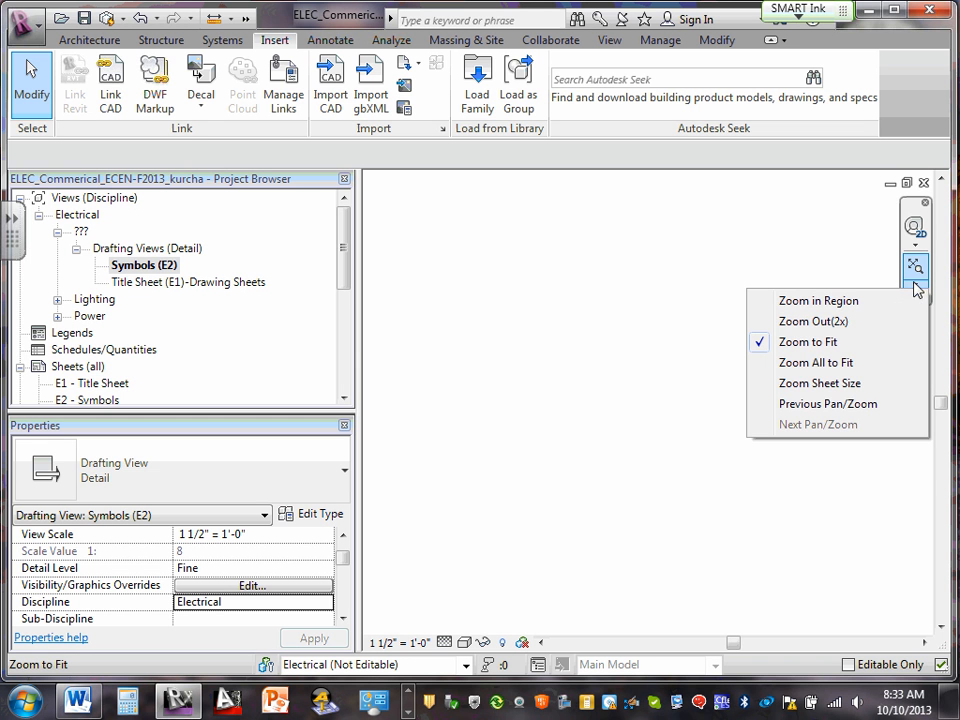
{"action": "left_click", "coordinate": [857, 361]}
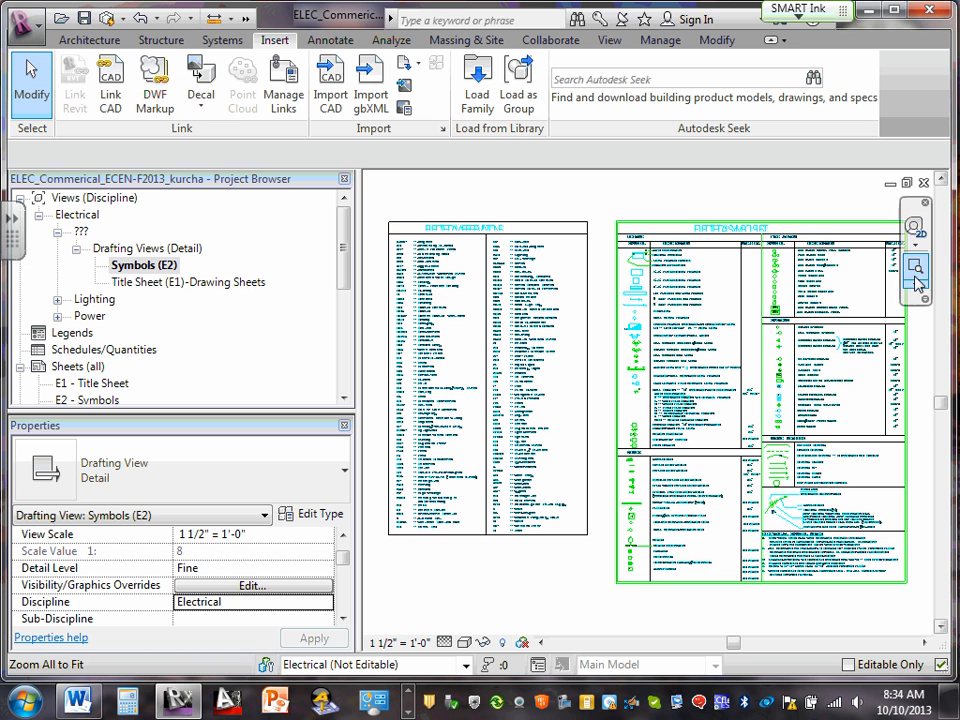
{"action": "left_click", "coordinate": [915, 288]}
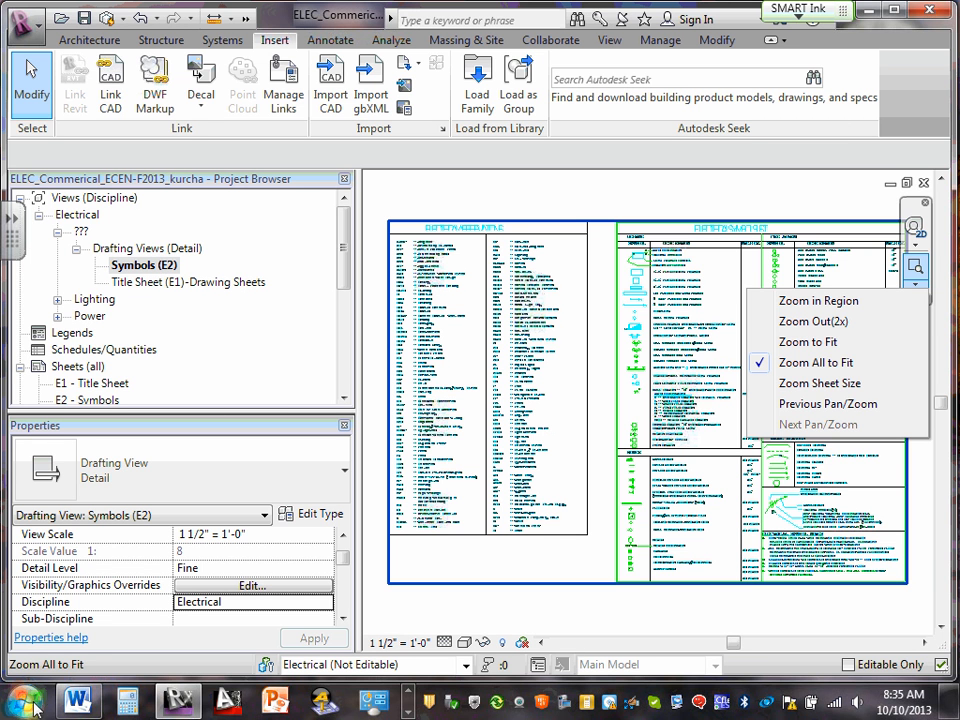
Switch to the Word assignment document and colour the "Sheet 2-Symbols" entry in the Drawings Sheets list red.
{"action": "left_click", "coordinate": [80, 701]}
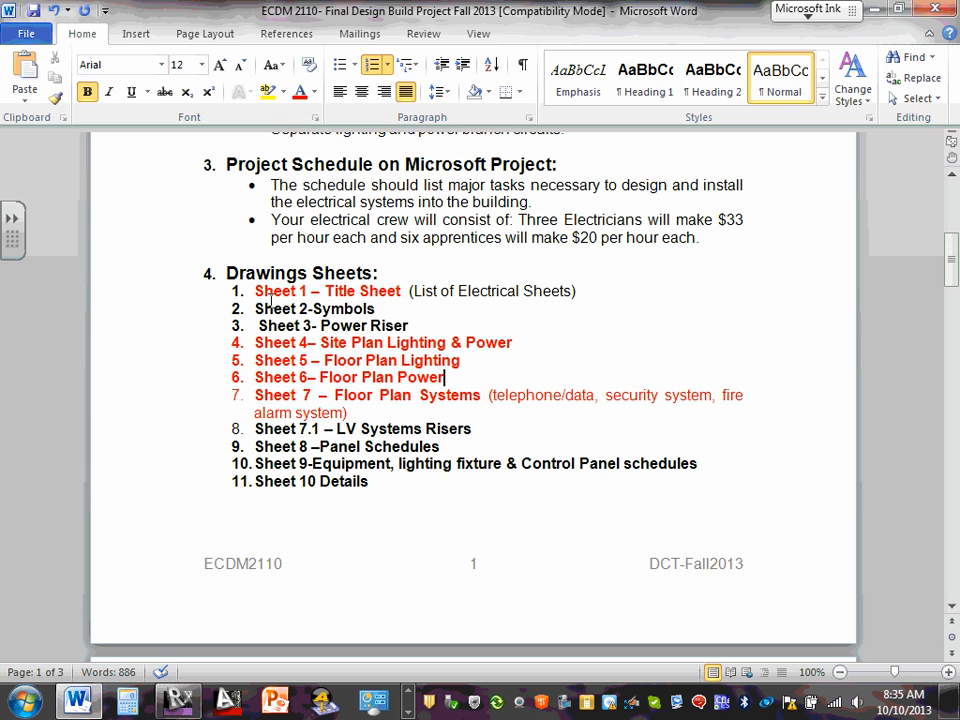
{"action": "left_click_drag", "start_coordinate": [255, 308], "coordinate": [384, 309]}
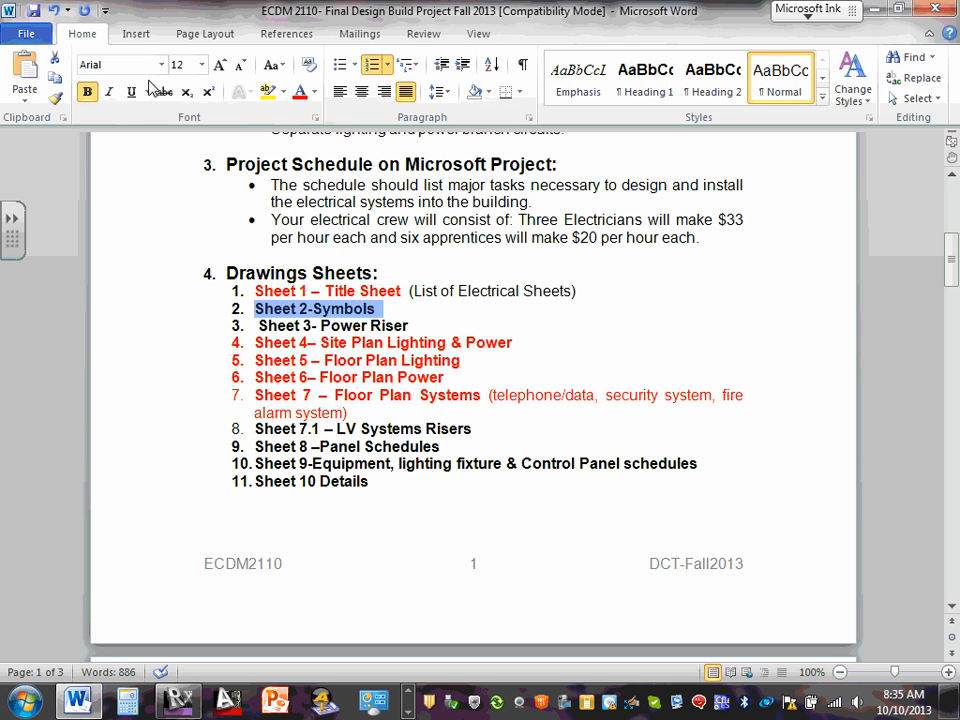
{"action": "left_click", "coordinate": [299, 92]}
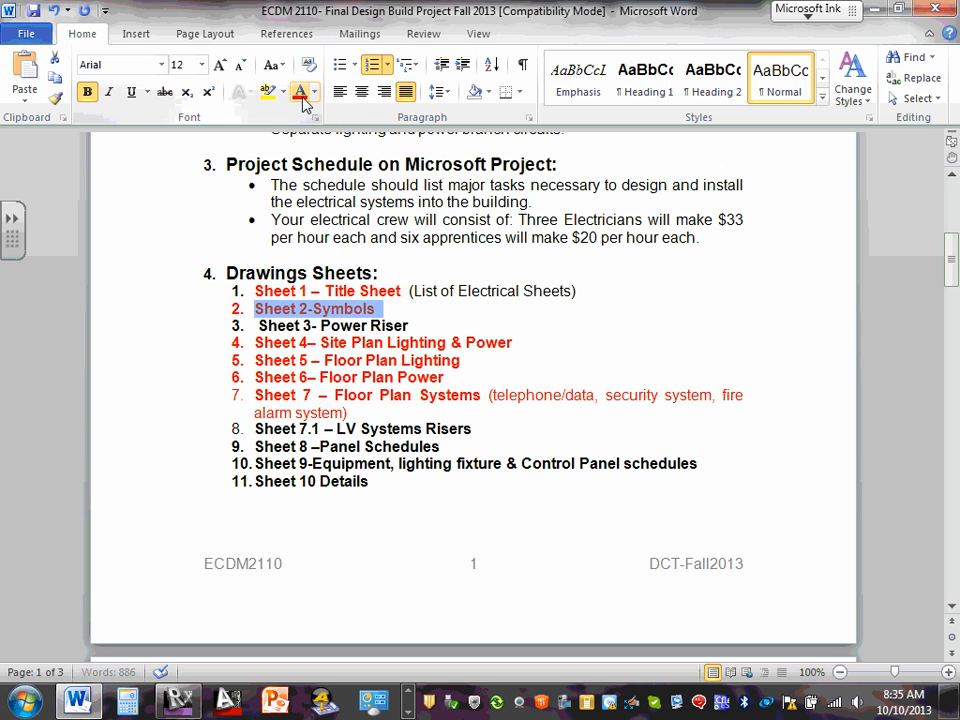
{"action": "left_click", "coordinate": [519, 321]}
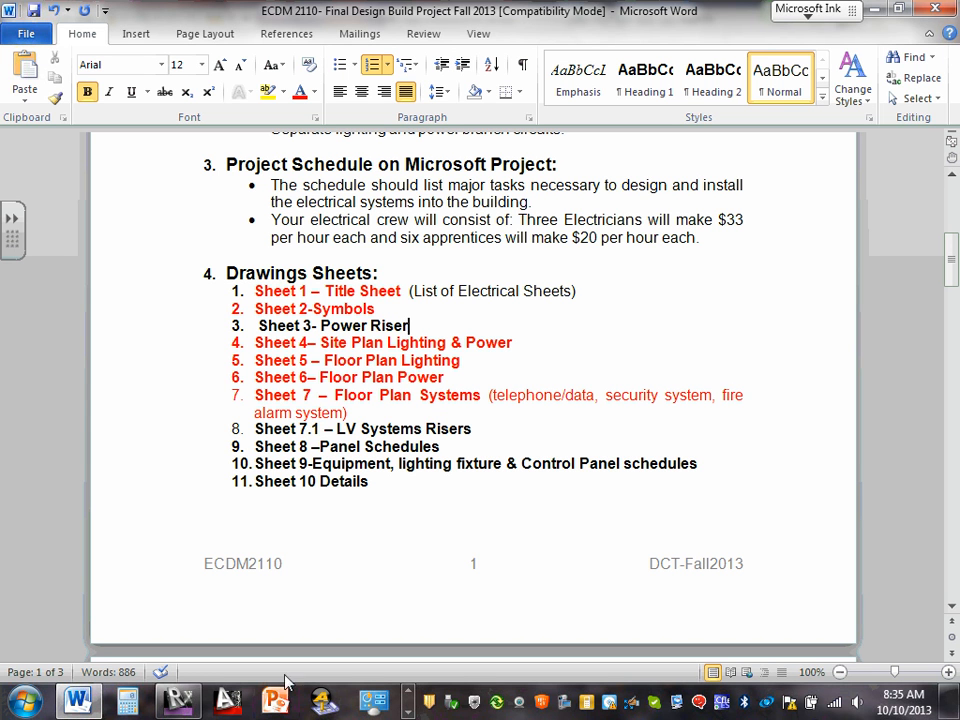
{"action": "left_click", "coordinate": [408, 692]}
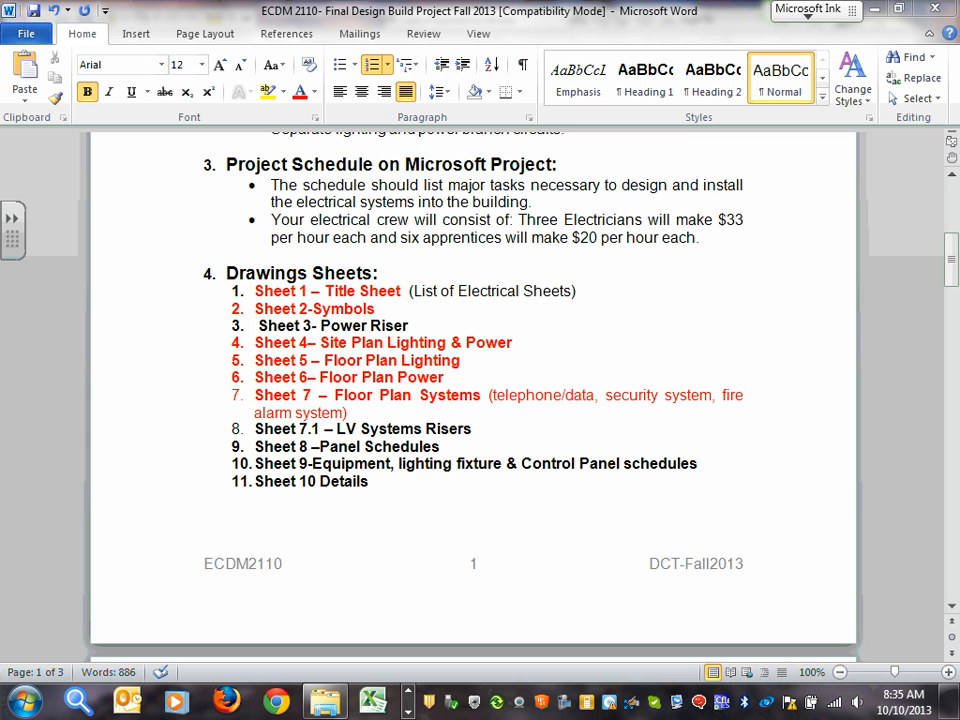
{"action": "left_click", "coordinate": [408, 713]}
{"action": "left_click", "coordinate": [408, 713]}
{"action": "left_click", "coordinate": [408, 713]}
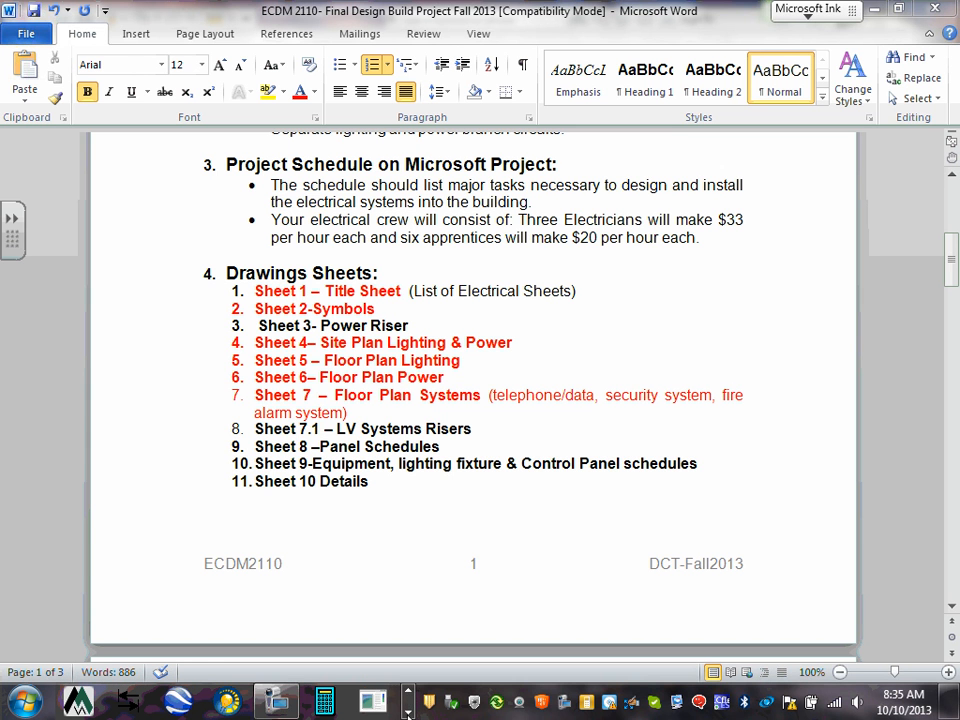
{"action": "left_click", "coordinate": [278, 699]}
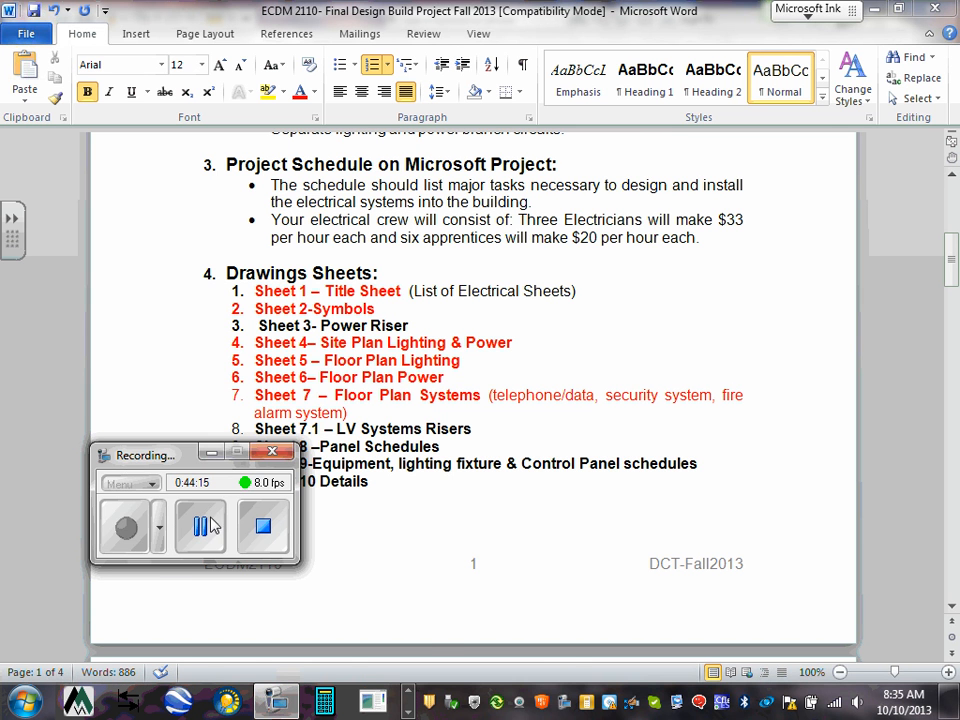
{"action": "left_click", "coordinate": [205, 525]}
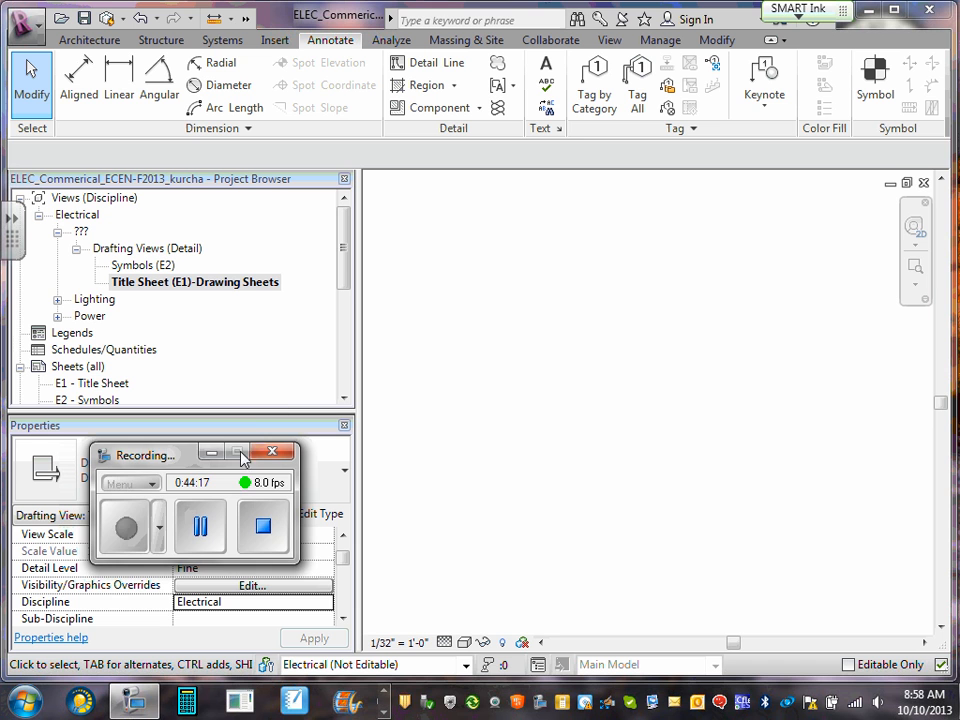
{"action": "left_click", "coordinate": [209, 453]}
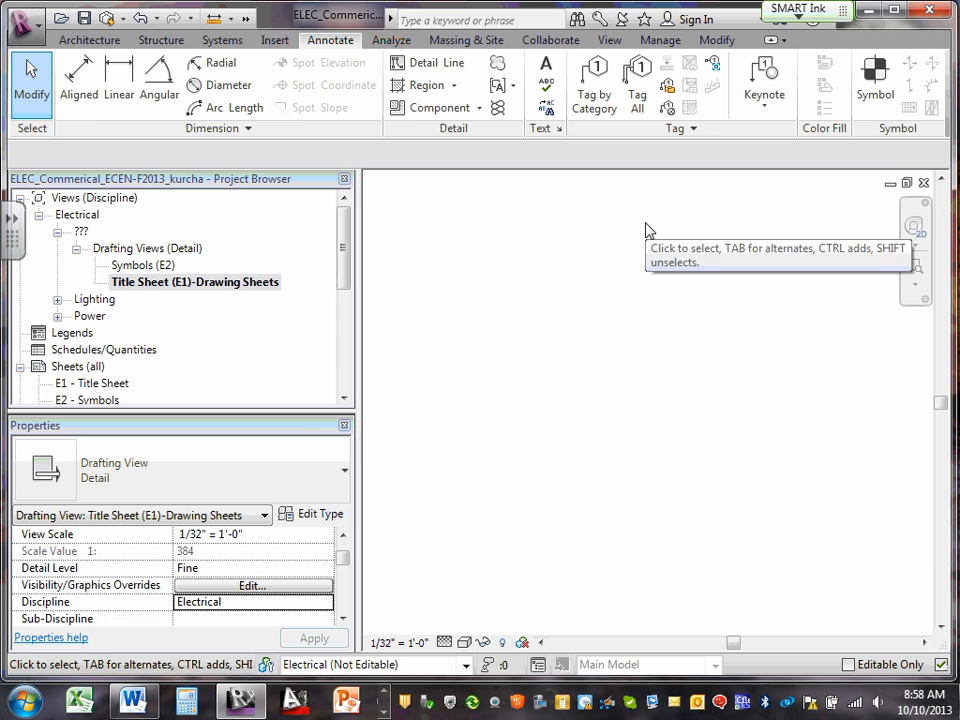
Check the assignment's Drawings Sheets list in Word and the document's folder path in the Work Scope & Schedules Explorer window.
{"action": "left_click", "coordinate": [134, 700]}
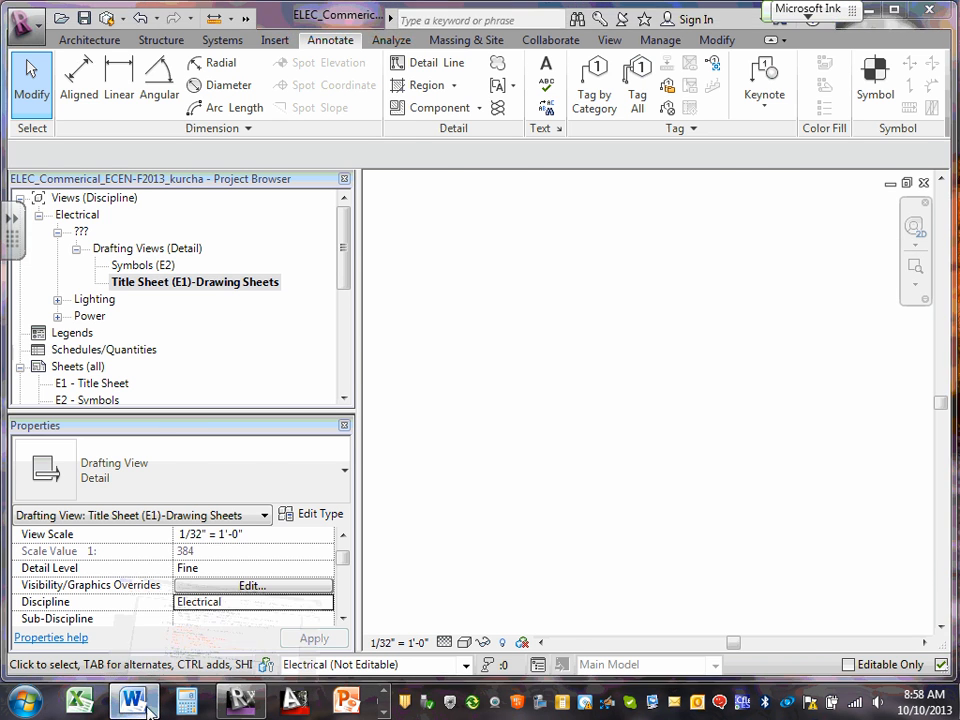
{"action": "scroll", "coordinate": [290, 574], "scroll_direction": "up", "scroll_amount": 2}
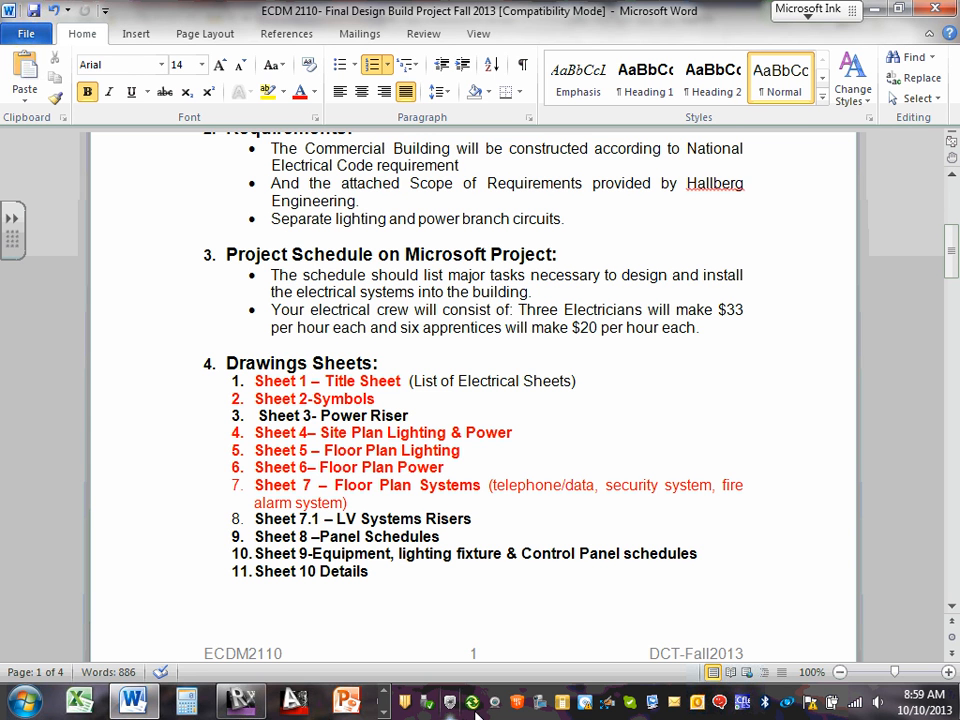
{"action": "left_click", "coordinate": [384, 709]}
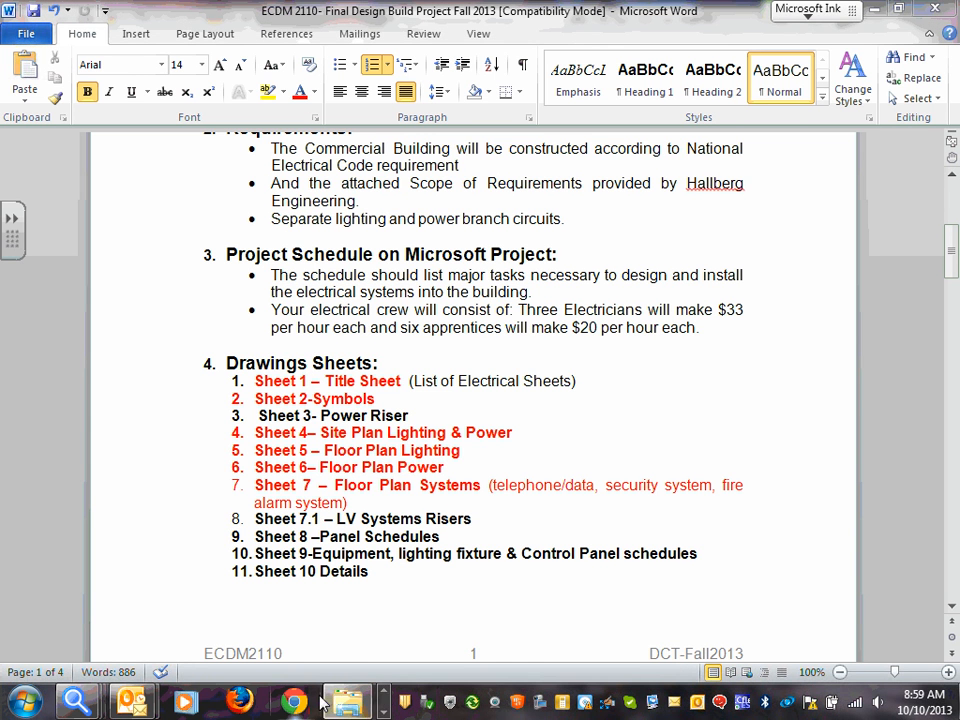
{"action": "left_click", "coordinate": [347, 702]}
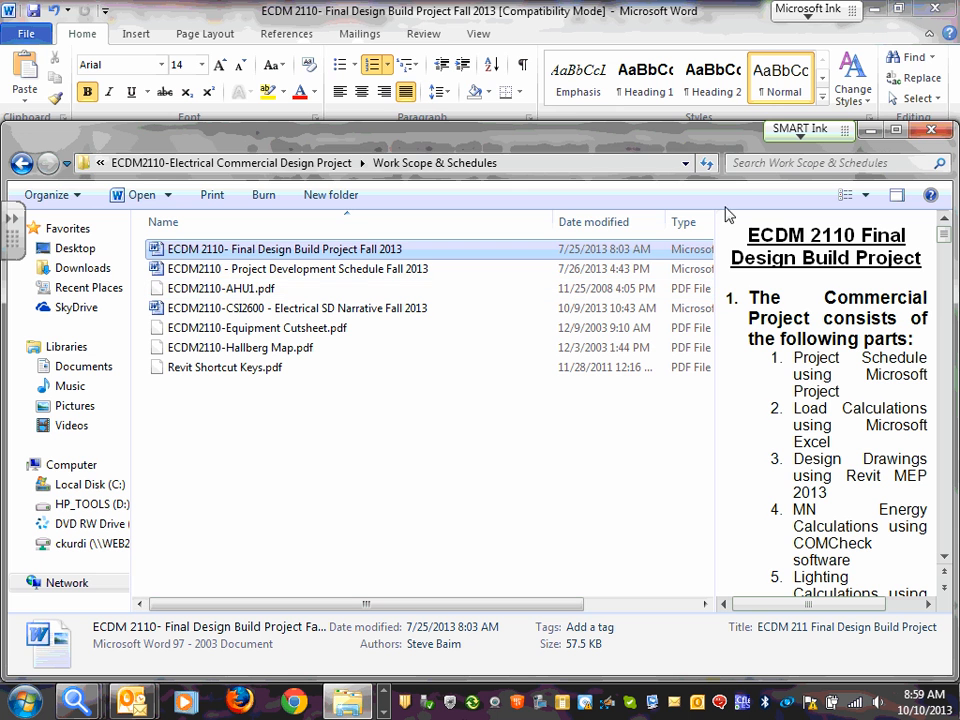
{"action": "left_click", "coordinate": [686, 163]}
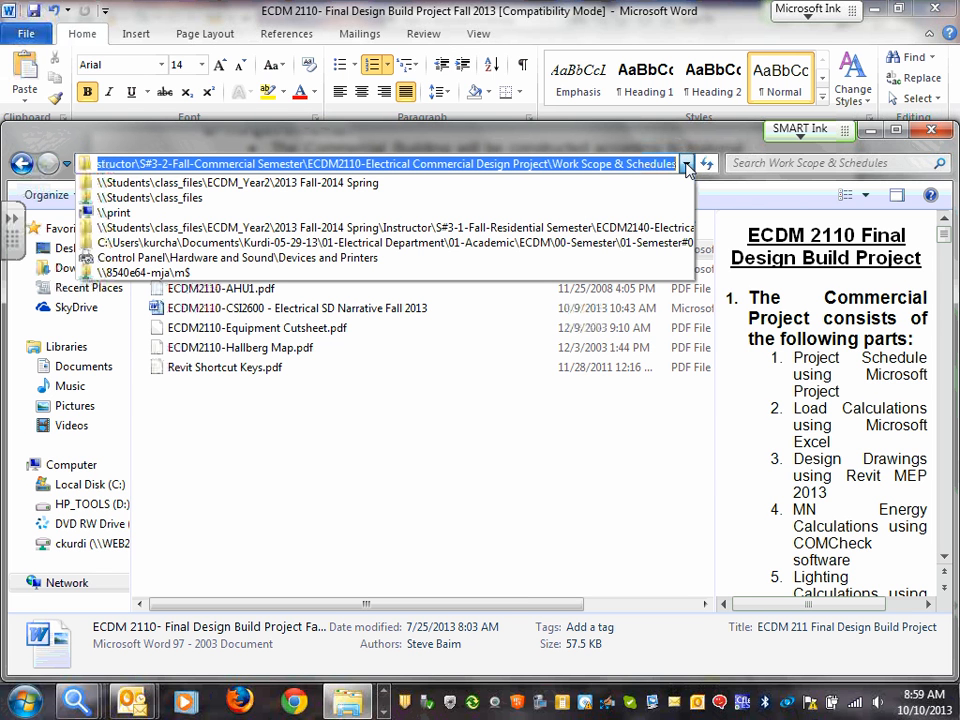
{"action": "left_click", "coordinate": [687, 166]}
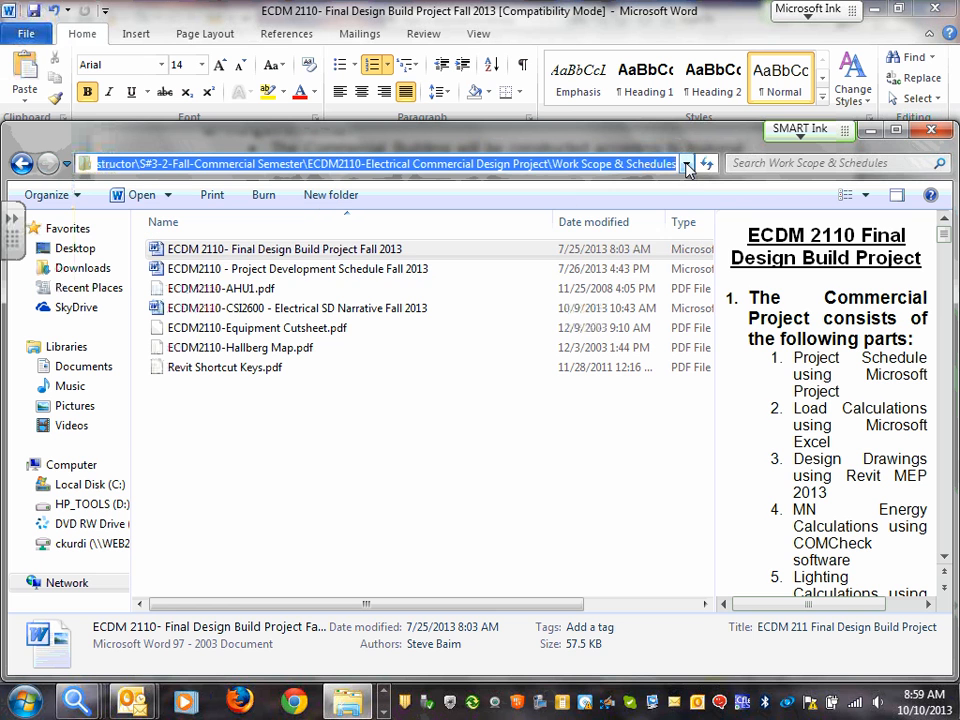
{"action": "left_click", "coordinate": [338, 252]}
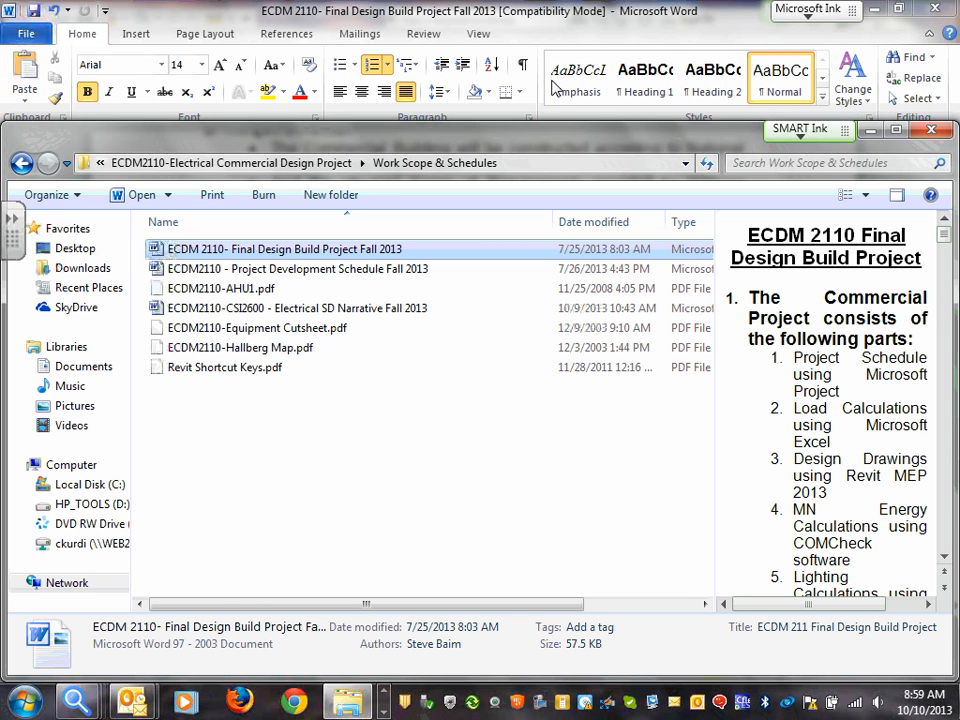
{"action": "left_click", "coordinate": [870, 131]}
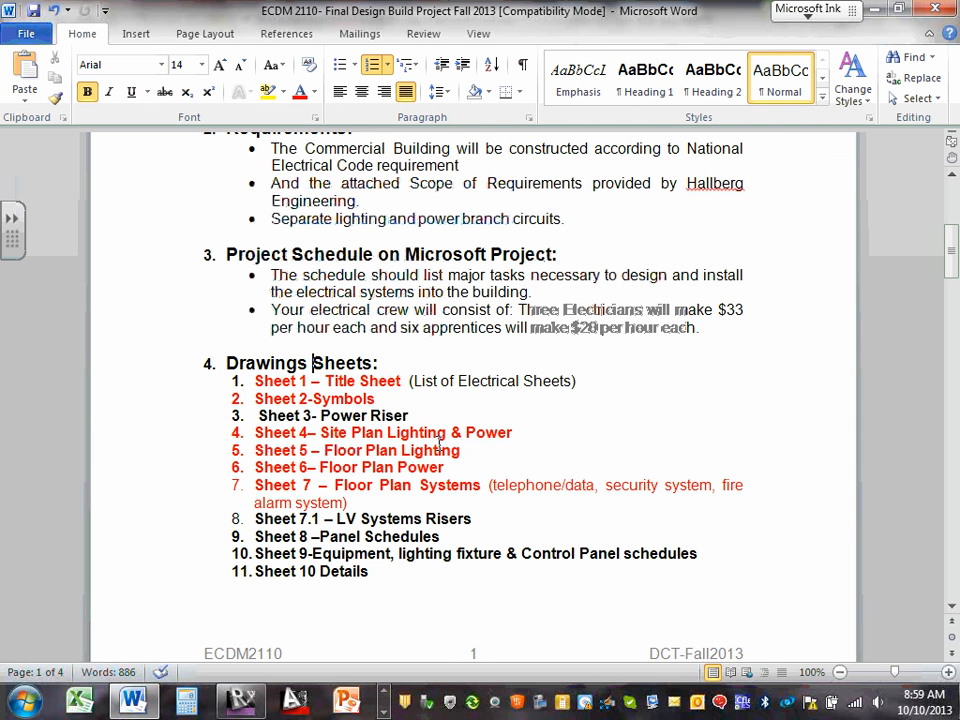
Review the full Drawings Sheets list in the assignment document, from Sheet 1 through Sheet 10.
{"action": "scroll", "coordinate": [439, 443], "scroll_direction": "down", "scroll_amount": 3}
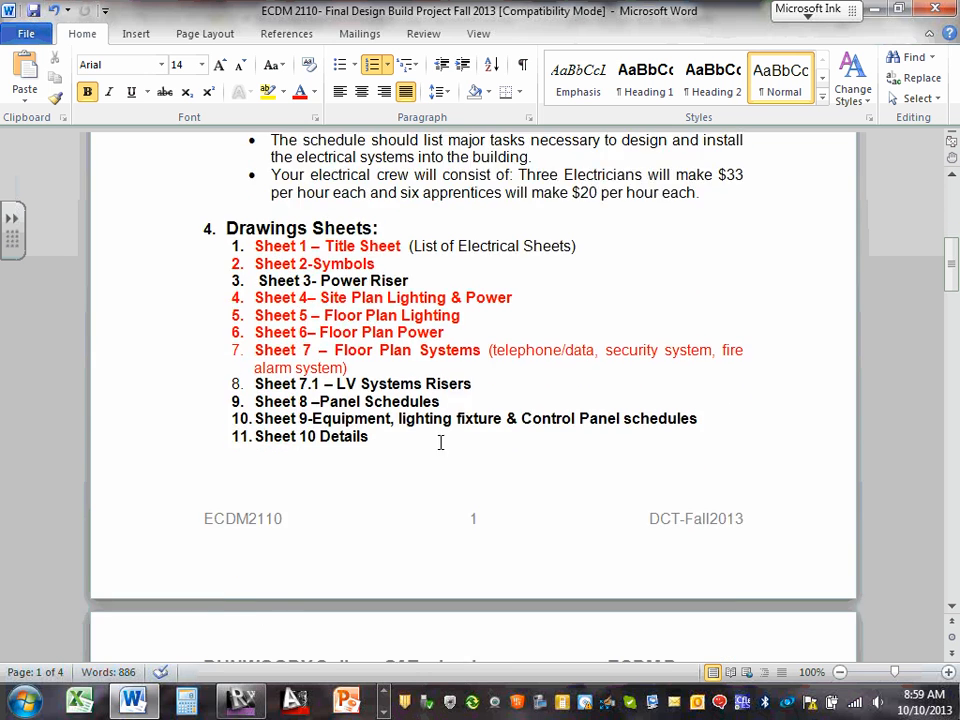
{"action": "scroll", "coordinate": [440, 443], "scroll_direction": "down", "scroll_amount": 4}
{"action": "scroll", "coordinate": [443, 445], "scroll_direction": "up", "scroll_amount": 5}
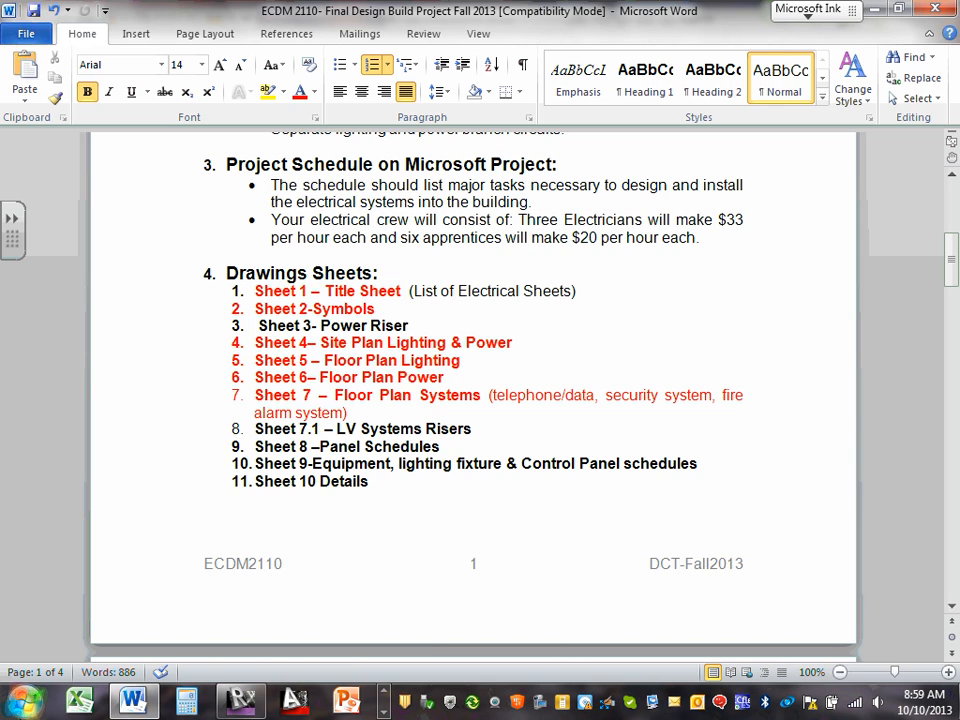
Switch to Revit and look up the ECDM 2110- Final Design Build Project Fall 2013 file in the Work Scope & Schedules folder.
{"action": "key", "text": "alt+Tab"}
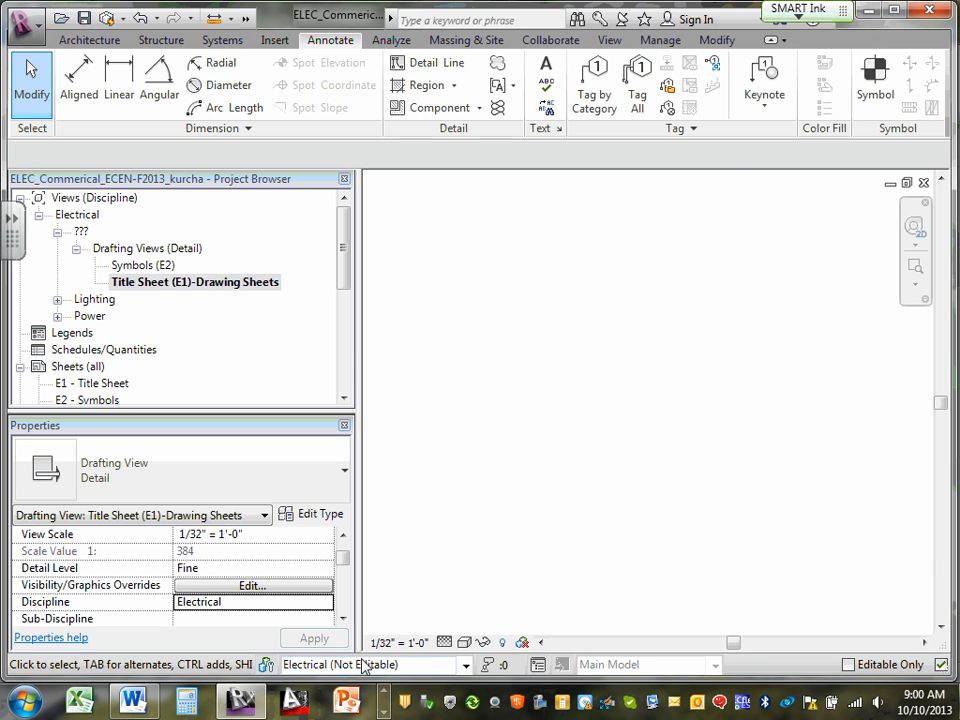
{"action": "left_click", "coordinate": [385, 691]}
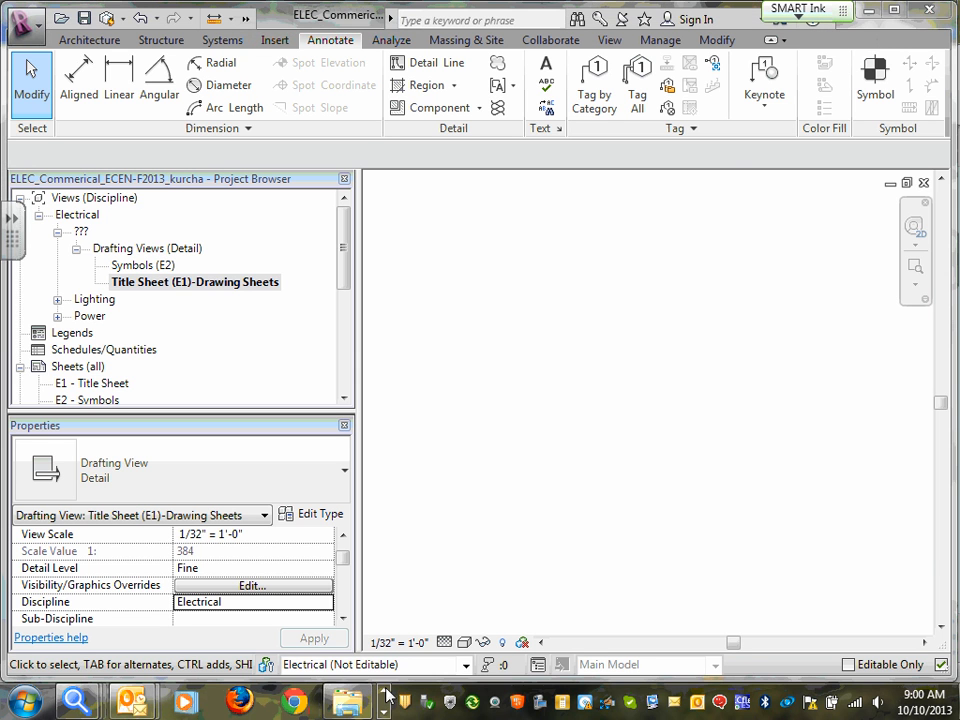
{"action": "mouse_move", "coordinate": [350, 705]}
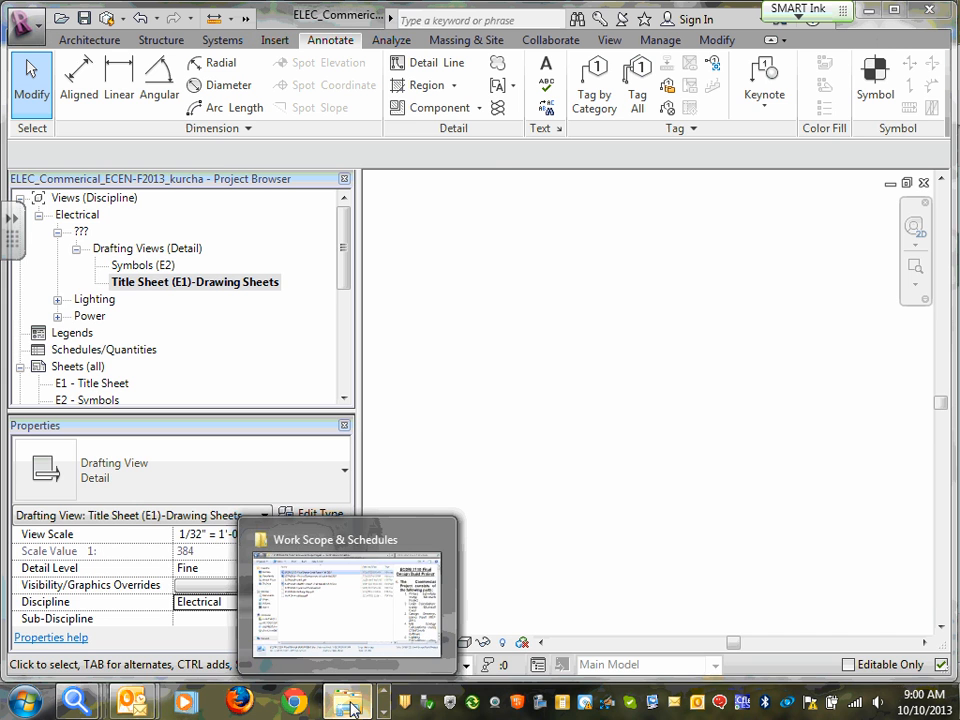
{"action": "left_click", "coordinate": [358, 620]}
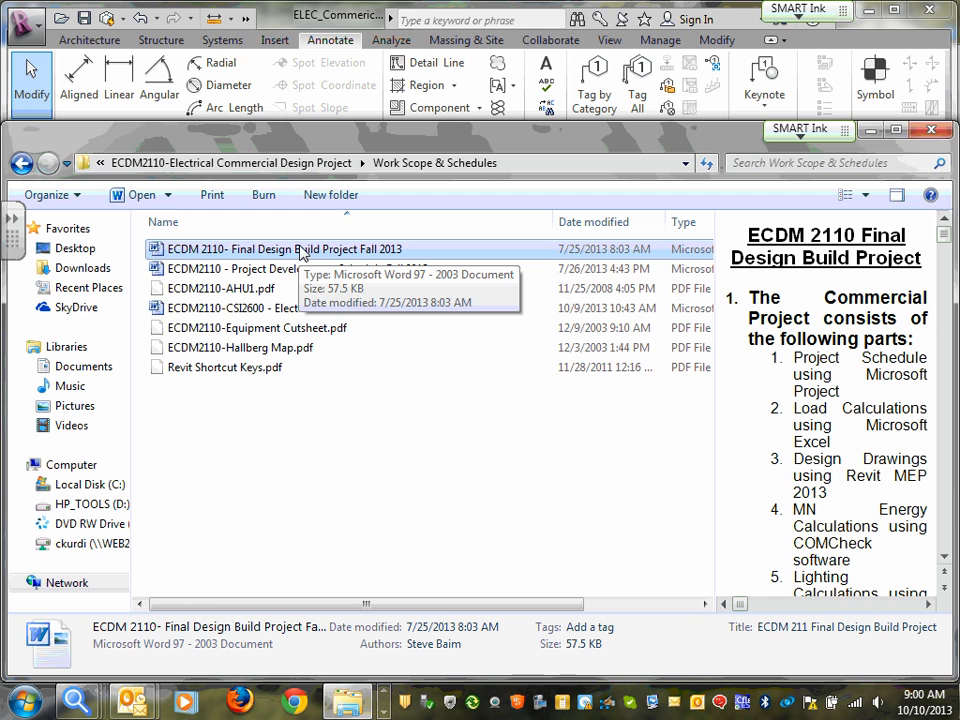
{"action": "left_click", "coordinate": [870, 131]}
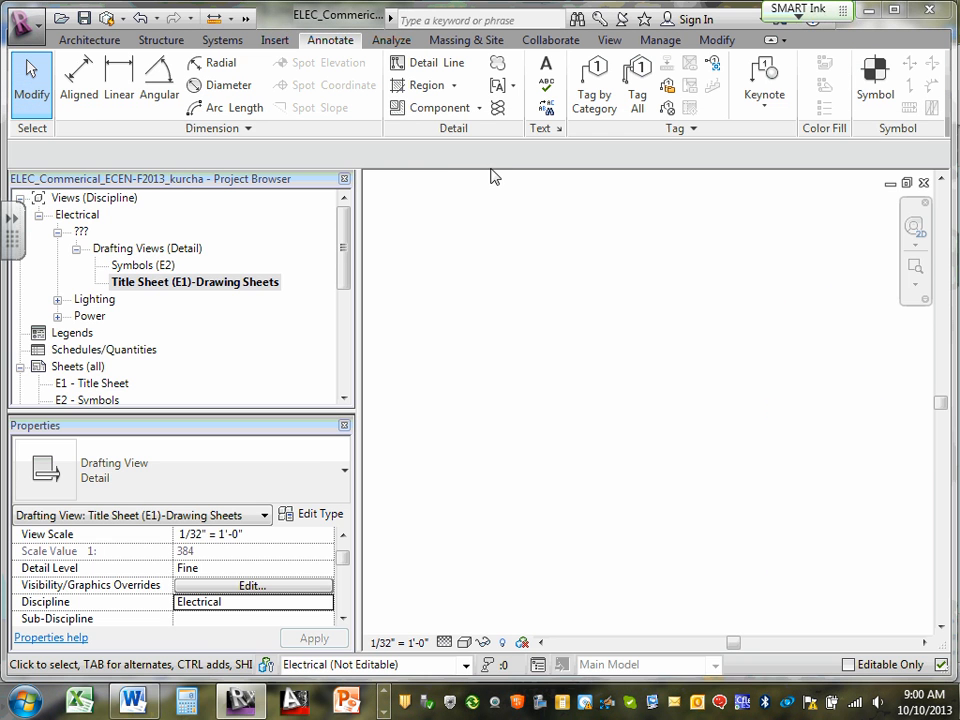
Switch to the Word assignment document and copy the Drawings Sheets heading with its full list through Sheet 10 Details.
{"action": "left_click", "coordinate": [133, 700]}
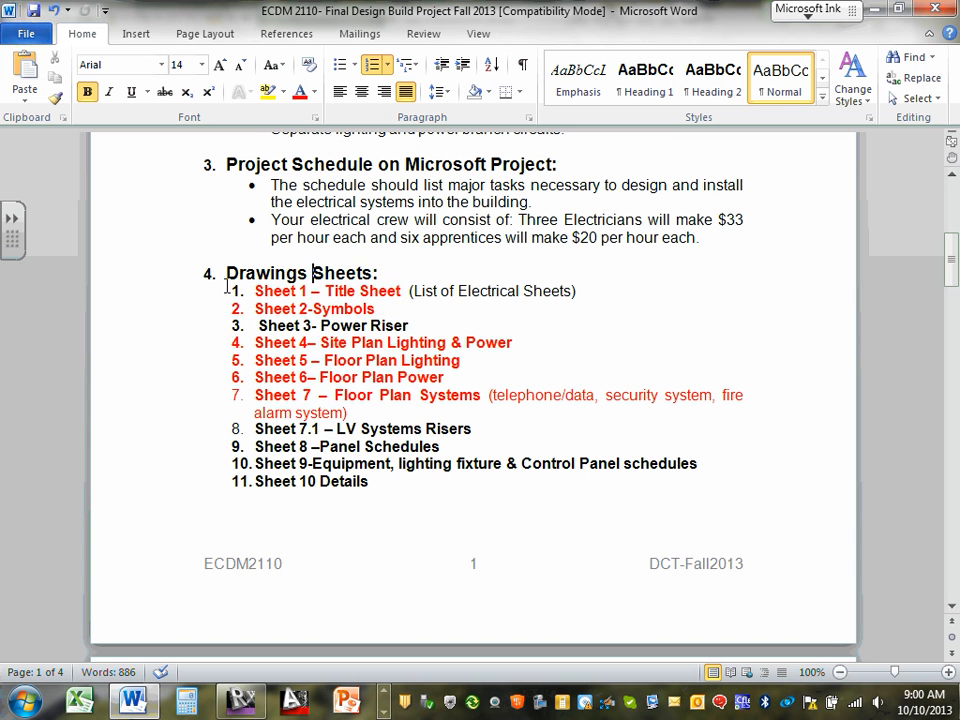
{"action": "left_click_drag", "start_coordinate": [226, 273], "coordinate": [424, 480]}
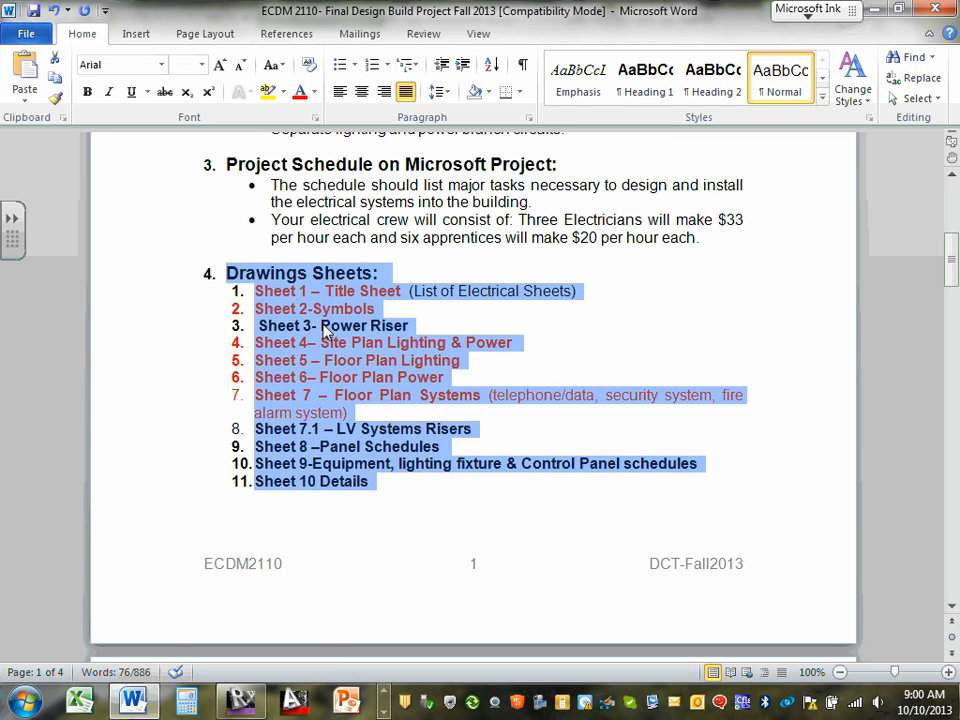
{"action": "right_click", "coordinate": [157, 241]}
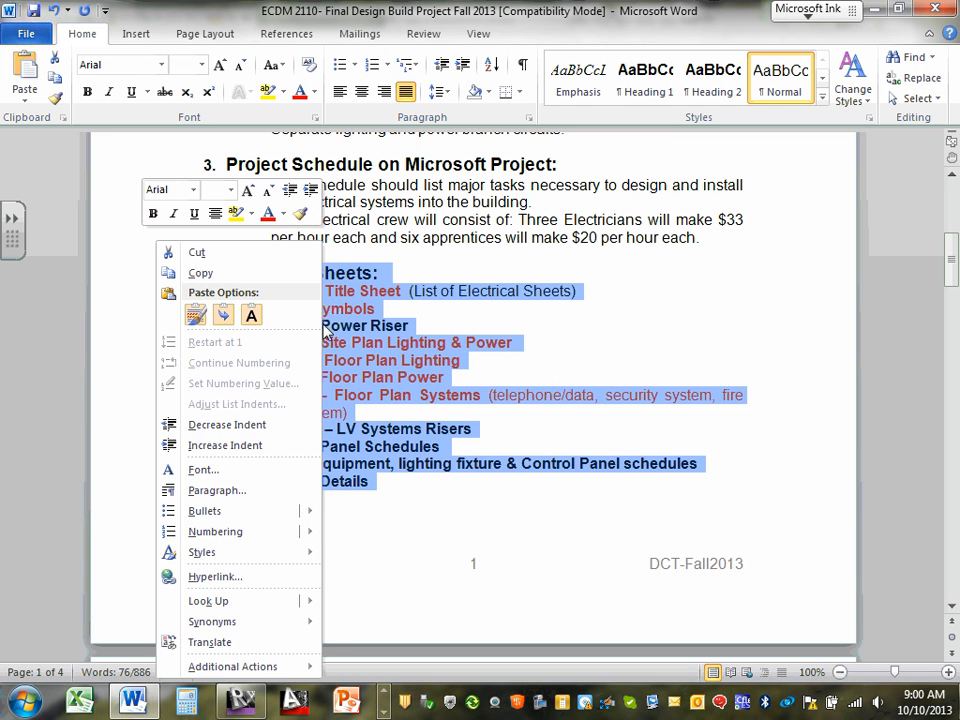
{"action": "left_click", "coordinate": [211, 277]}
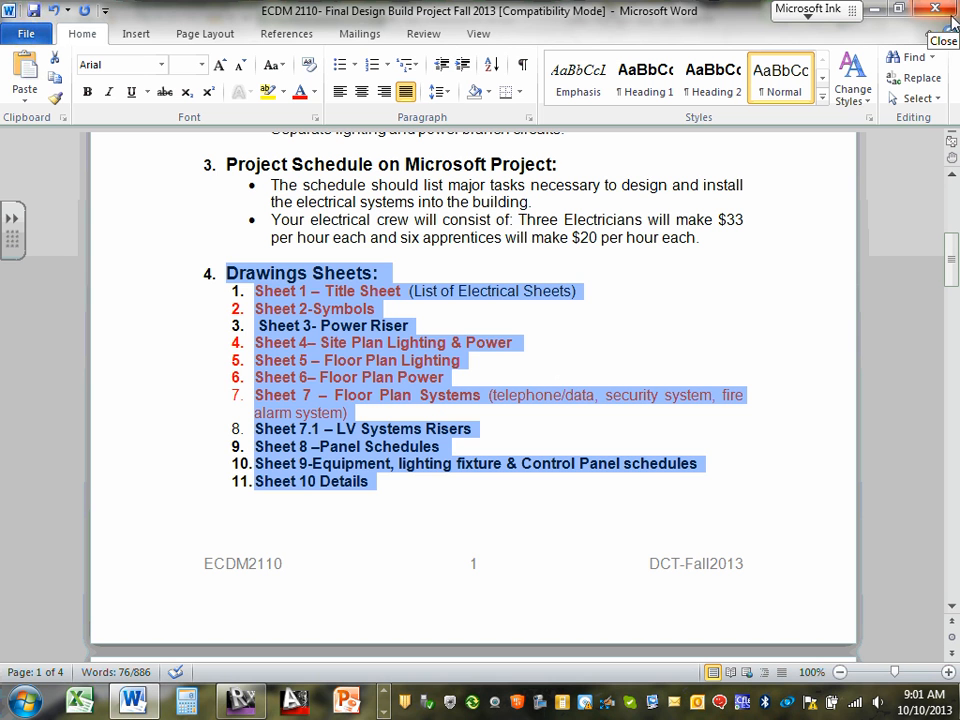
Check the Work Scope & Schedules folder window for the assignment file, then minimize it.
{"action": "left_click", "coordinate": [386, 694]}
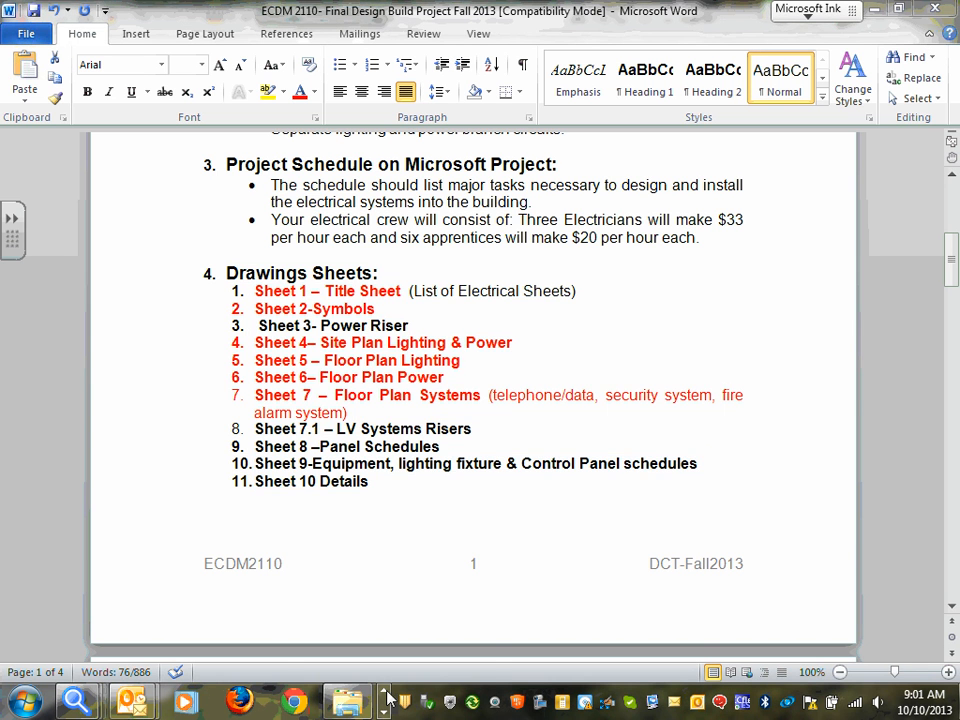
{"action": "left_click", "coordinate": [347, 700]}
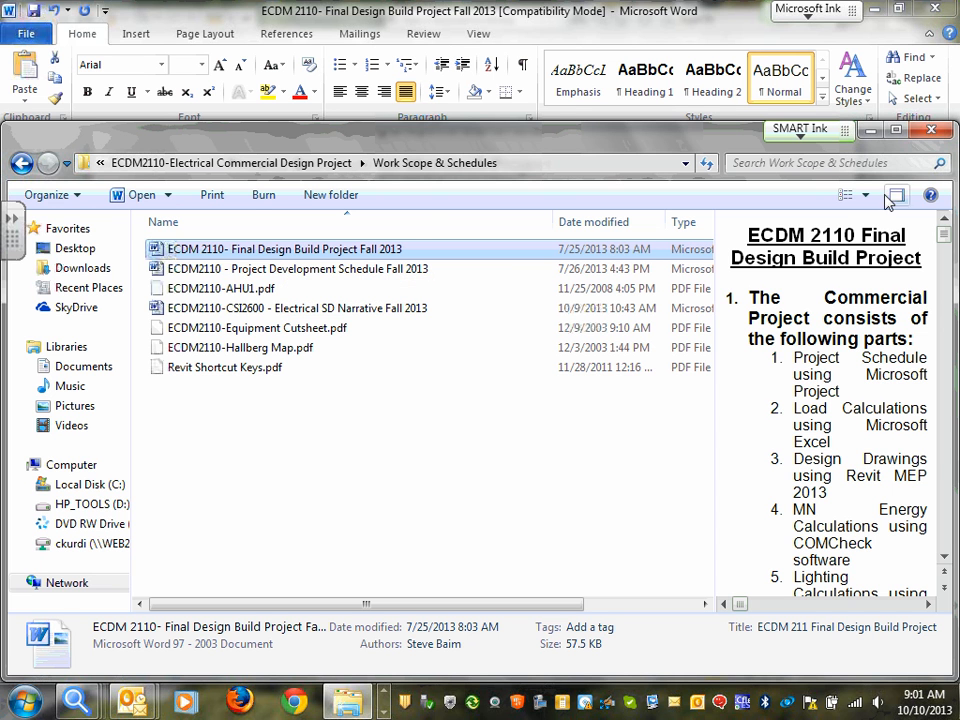
{"action": "left_click", "coordinate": [866, 131]}
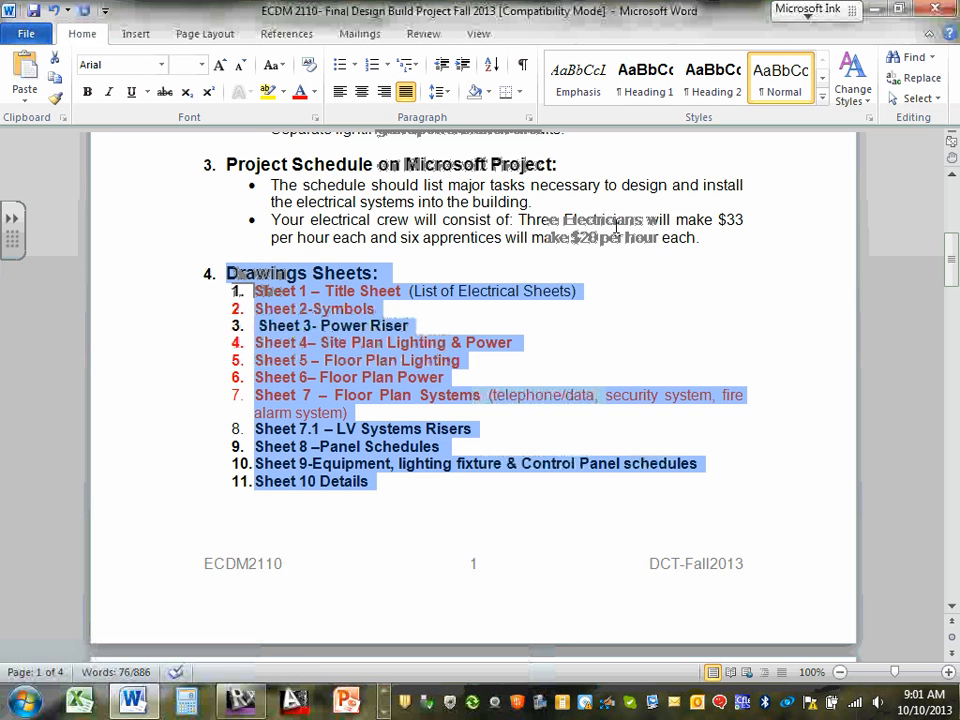
Copy the selected Drawings Sheets list again and return to the Title Sheet (E1)-Drawing Sheets drafting view in Revit.
{"action": "right_click", "coordinate": [356, 366]}
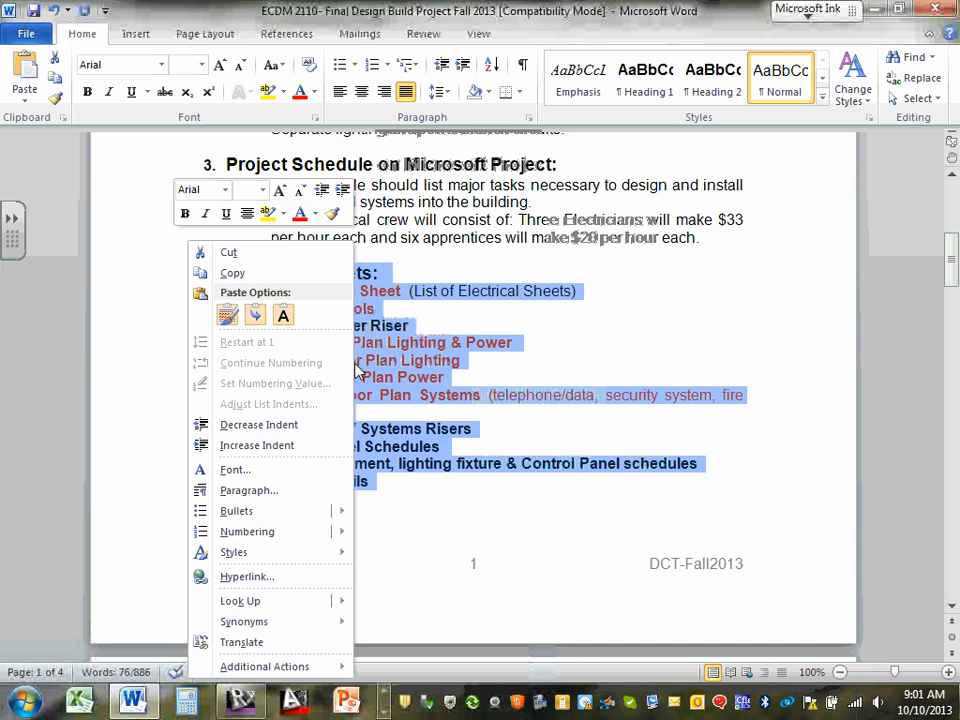
{"action": "left_click", "coordinate": [258, 273]}
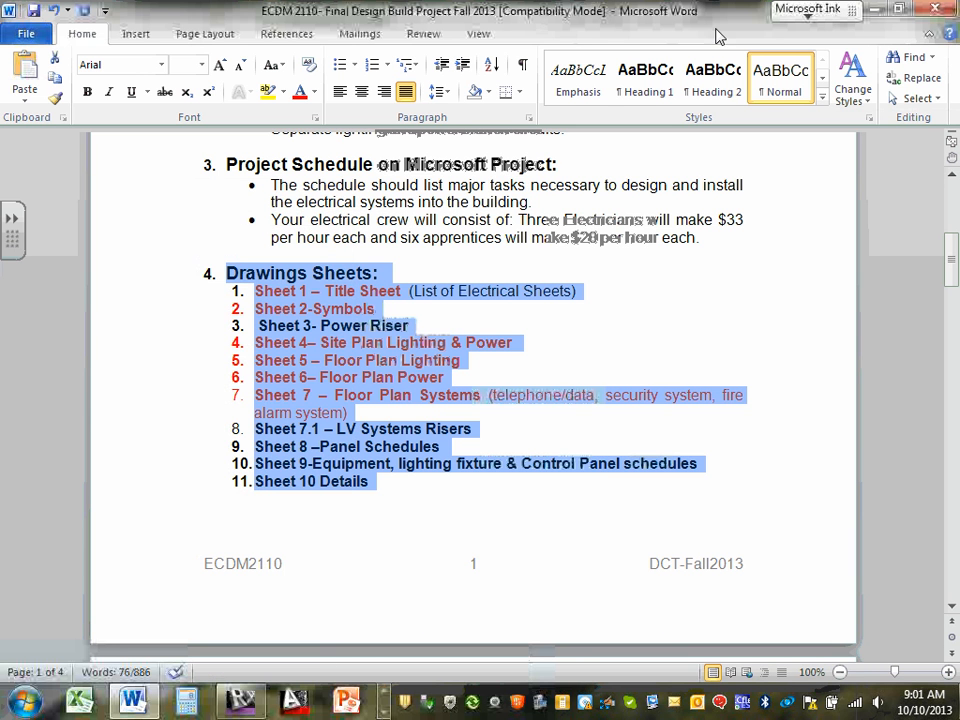
{"action": "left_click", "coordinate": [876, 12]}
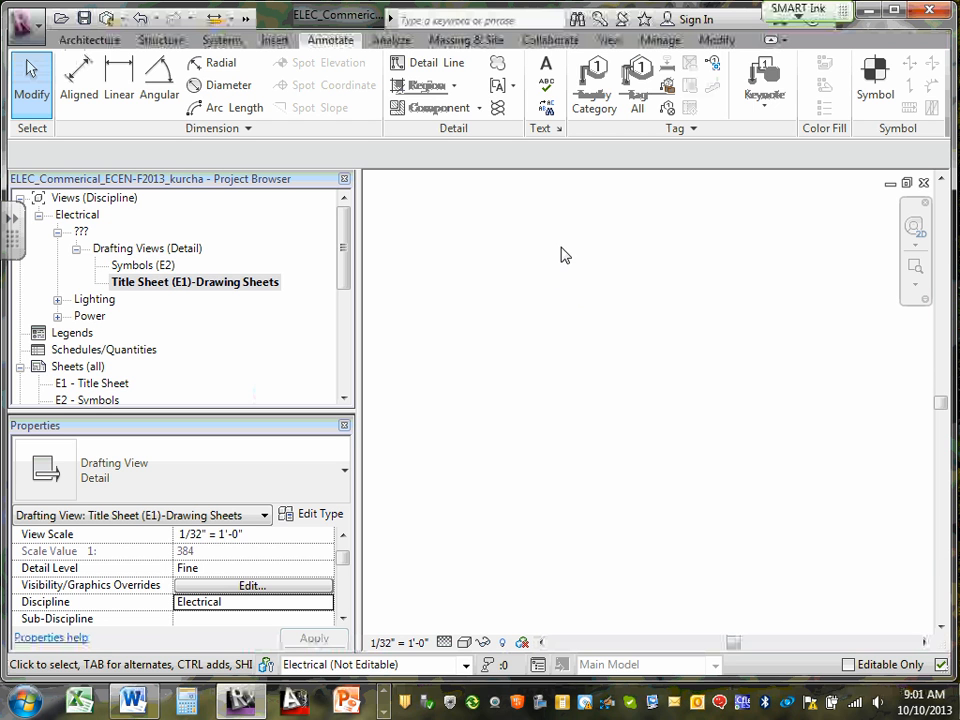
{"action": "left_click", "coordinate": [161, 285]}
{"action": "double_click", "coordinate": [161, 286]}
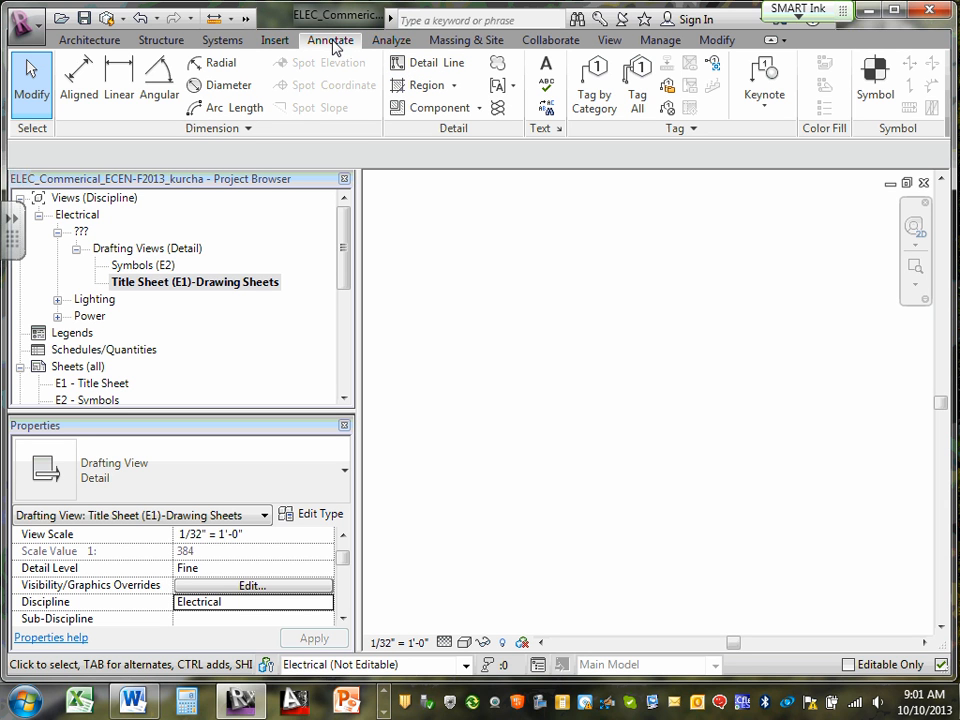
Place a 1/4" Arial text note in the drafting view and paste the copied Drawings Sheets list into it.
{"action": "left_click", "coordinate": [547, 66]}
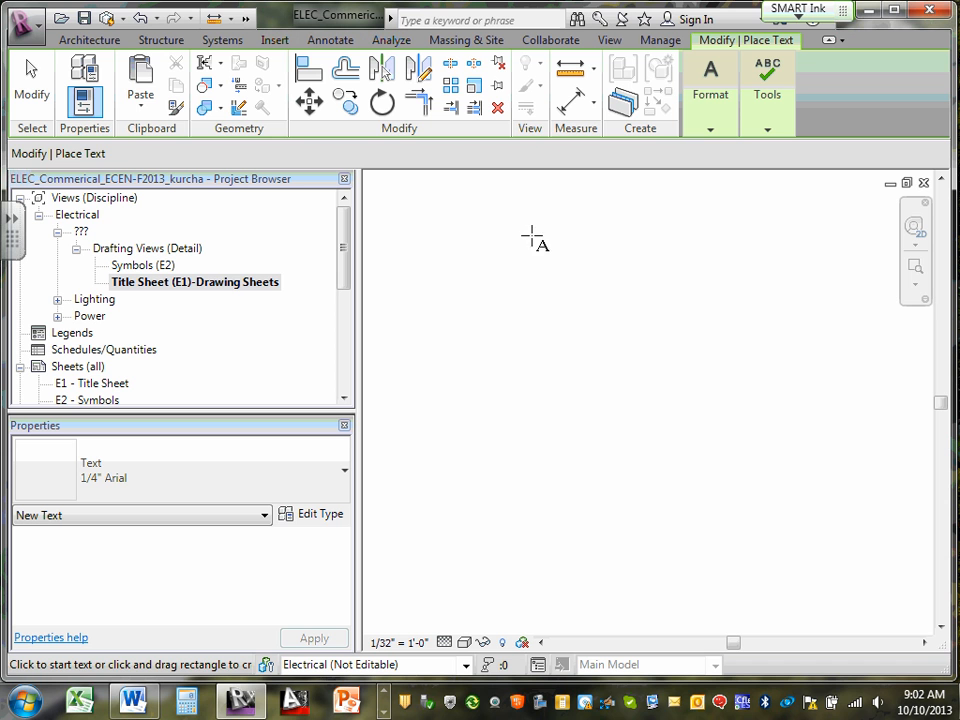
{"action": "left_click_drag", "start_coordinate": [519, 227], "coordinate": [876, 562]}
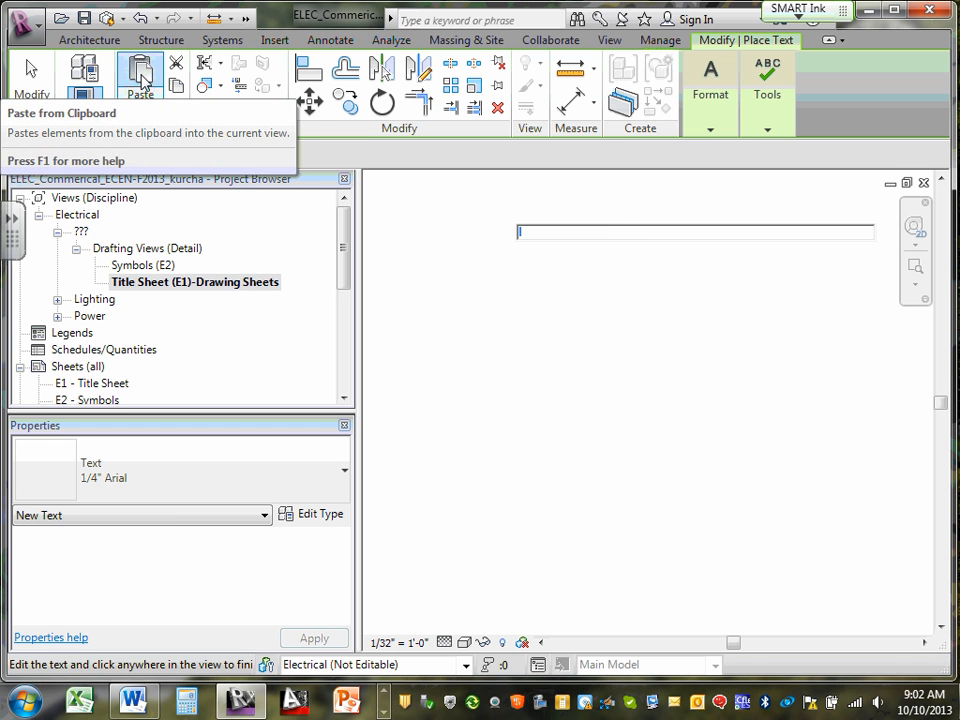
{"action": "left_click", "coordinate": [141, 85]}
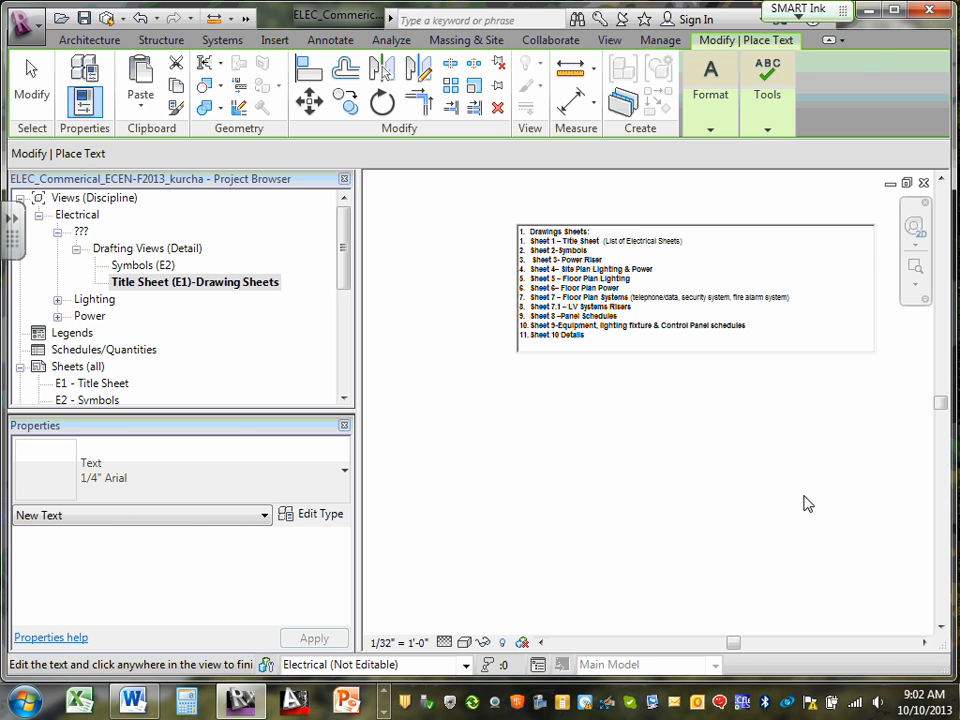
{"action": "left_click", "coordinate": [915, 285]}
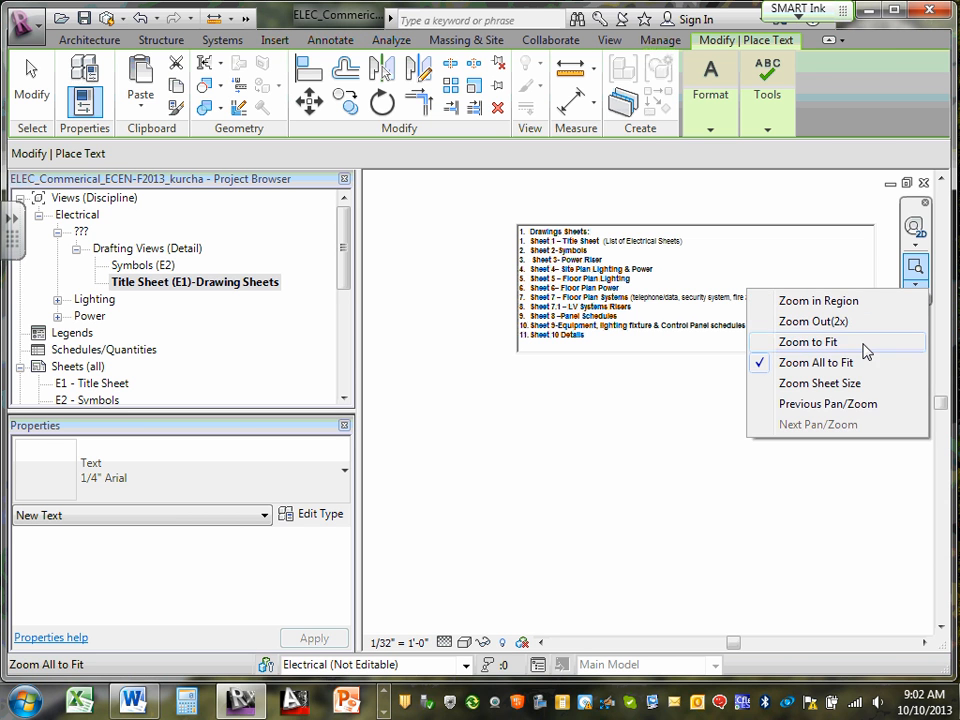
{"action": "left_click", "coordinate": [864, 343]}
{"action": "left_click", "coordinate": [916, 285]}
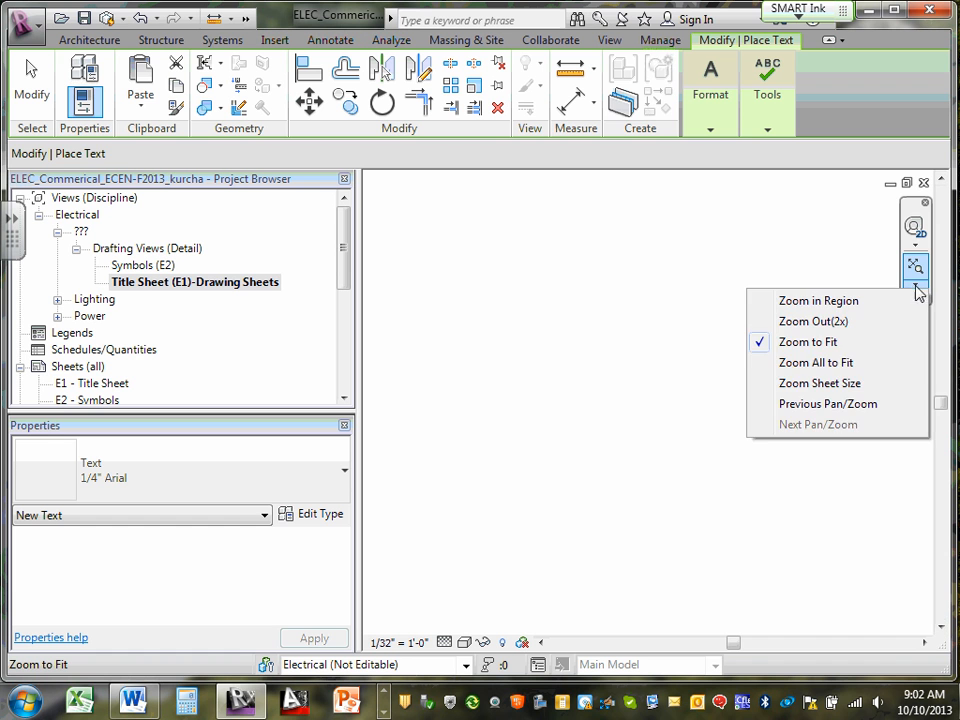
{"action": "left_click", "coordinate": [841, 362]}
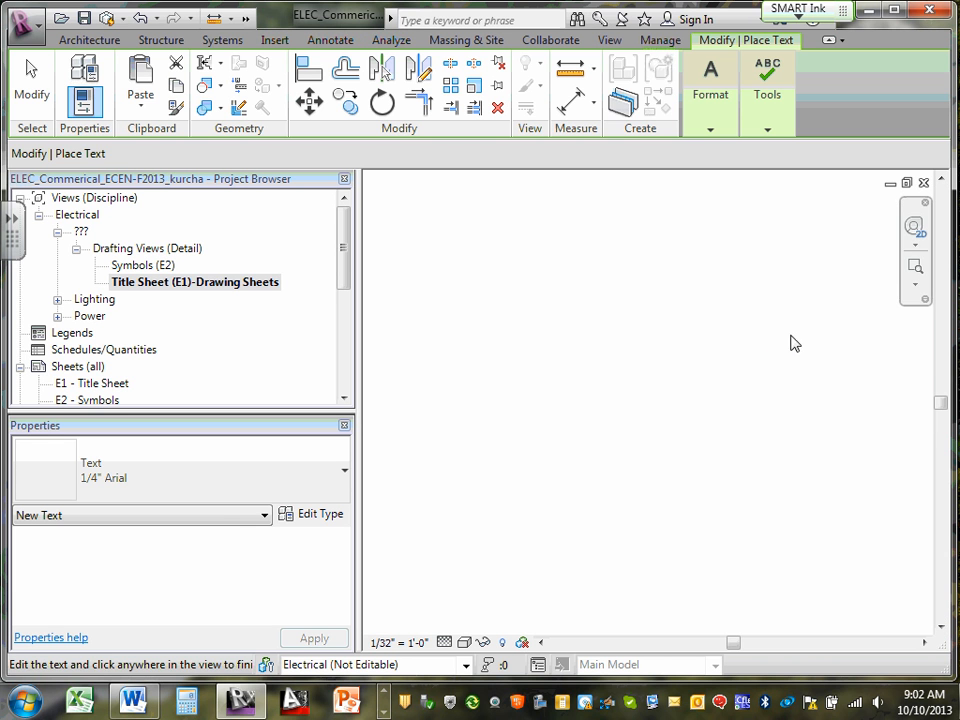
{"action": "left_click", "coordinate": [914, 286]}
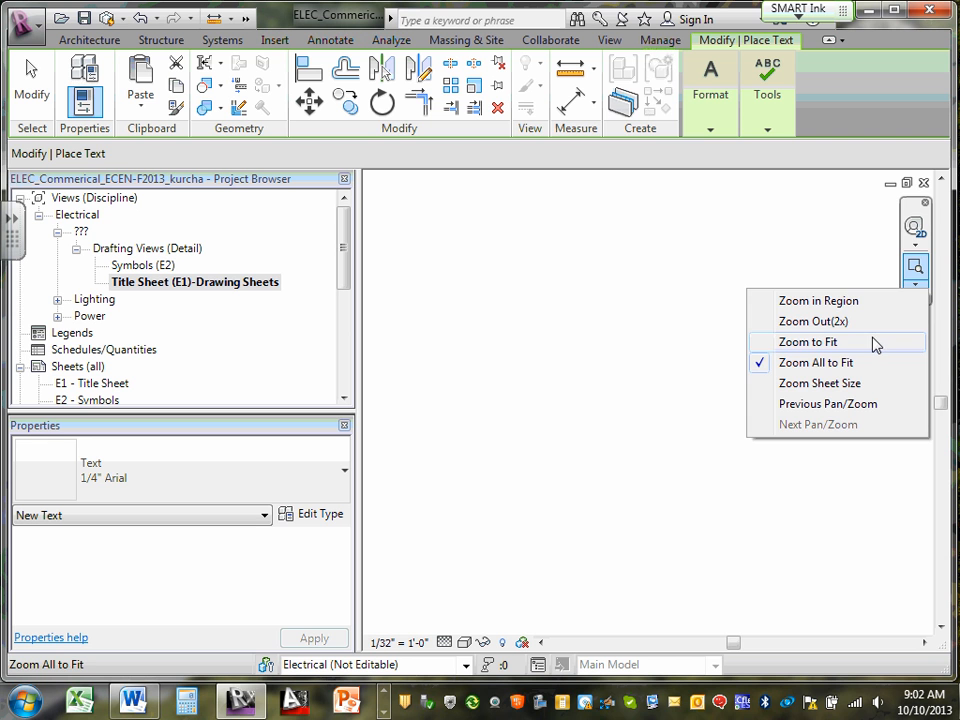
{"action": "left_click", "coordinate": [851, 348]}
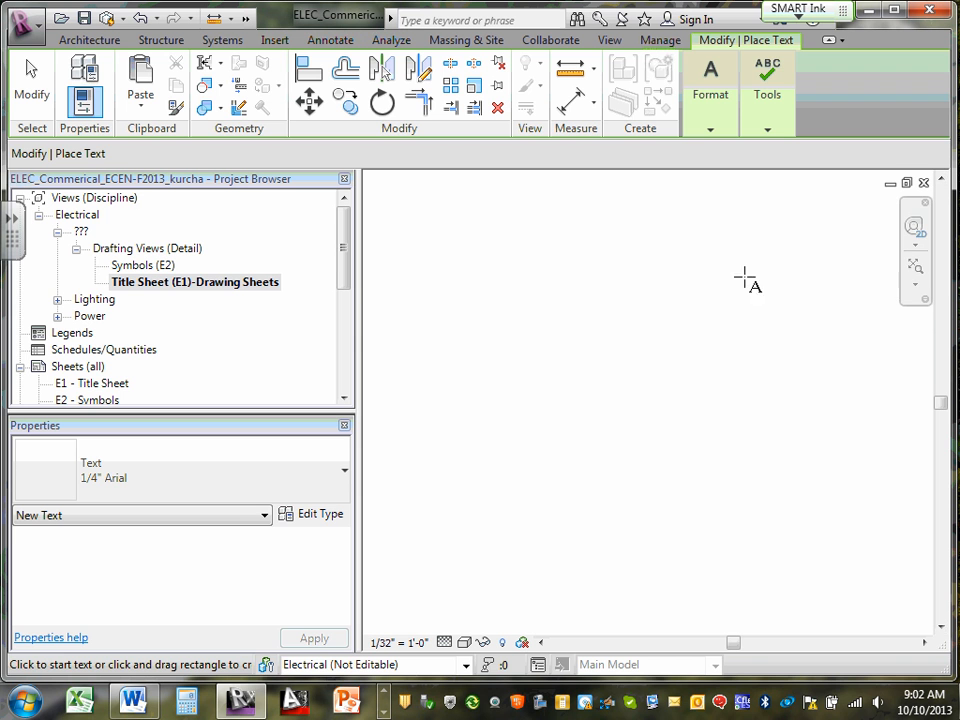
{"action": "key", "text": "Escape"}
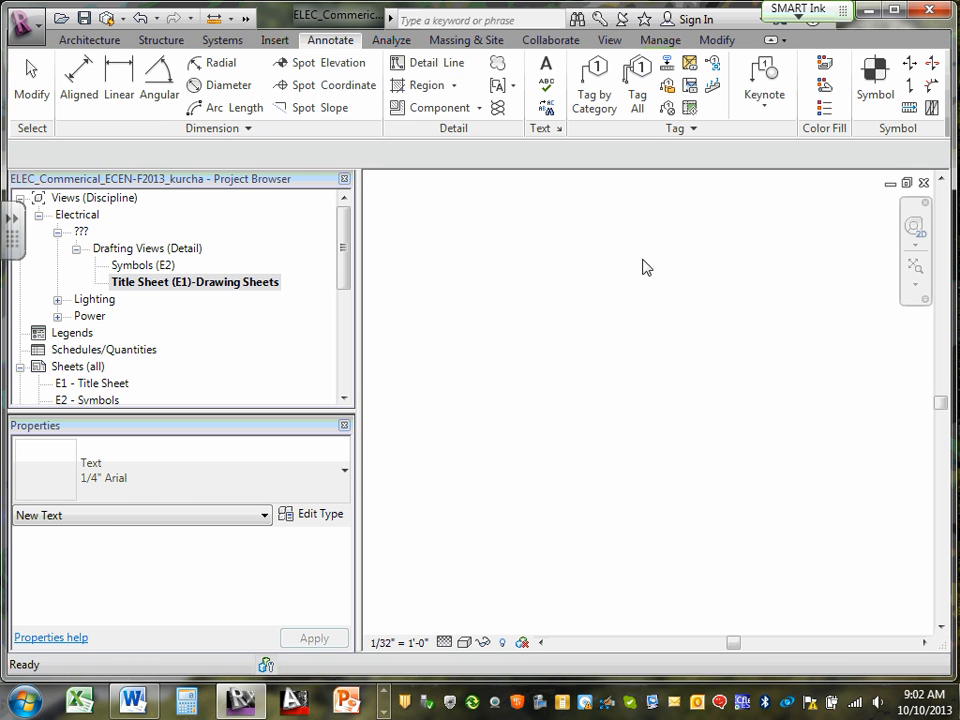
Try to paste the copied Drawings Sheets list into a second text note.
{"action": "left_click", "coordinate": [546, 85]}
{"action": "left_click_drag", "start_coordinate": [476, 257], "coordinate": [805, 445]}
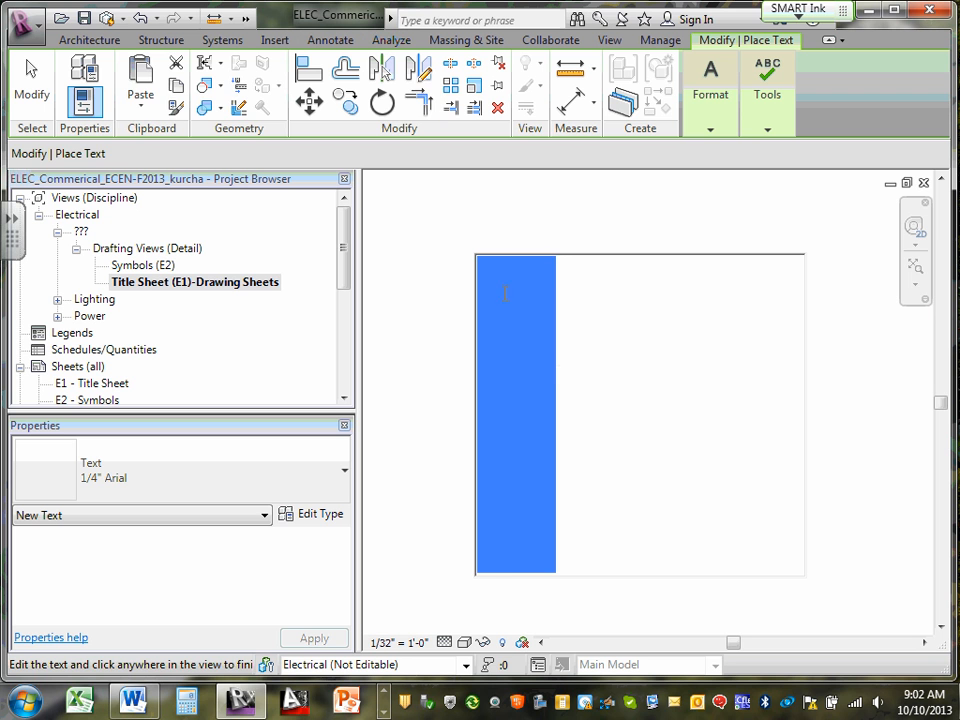
{"action": "left_click", "coordinate": [145, 86]}
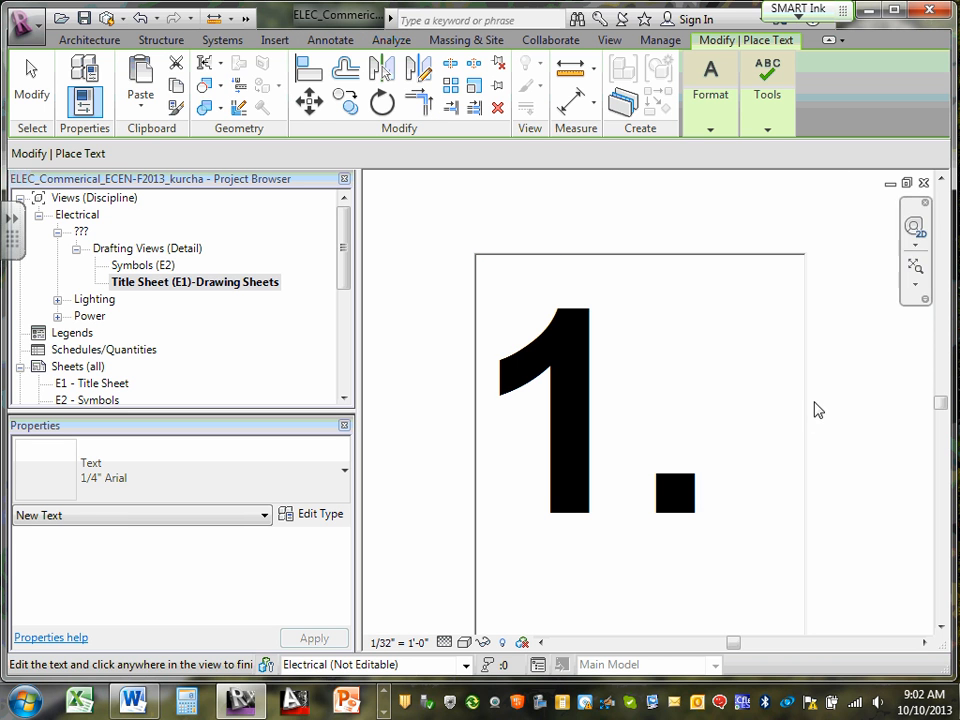
{"action": "left_click", "coordinate": [140, 18]}
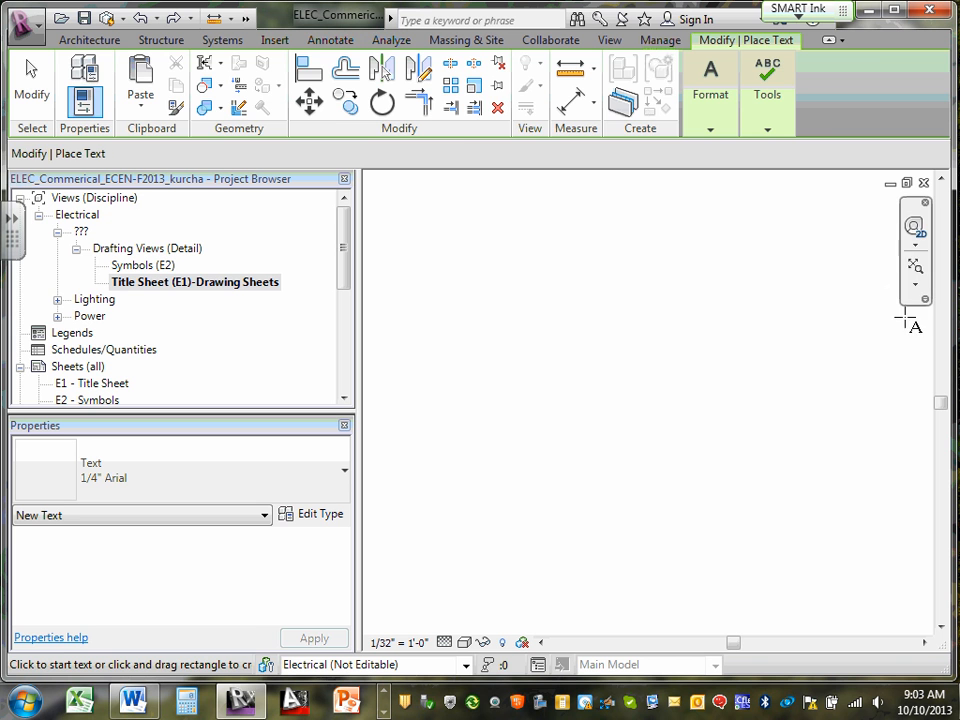
{"action": "key", "text": "Escape"}
{"action": "key", "text": "Escape"}
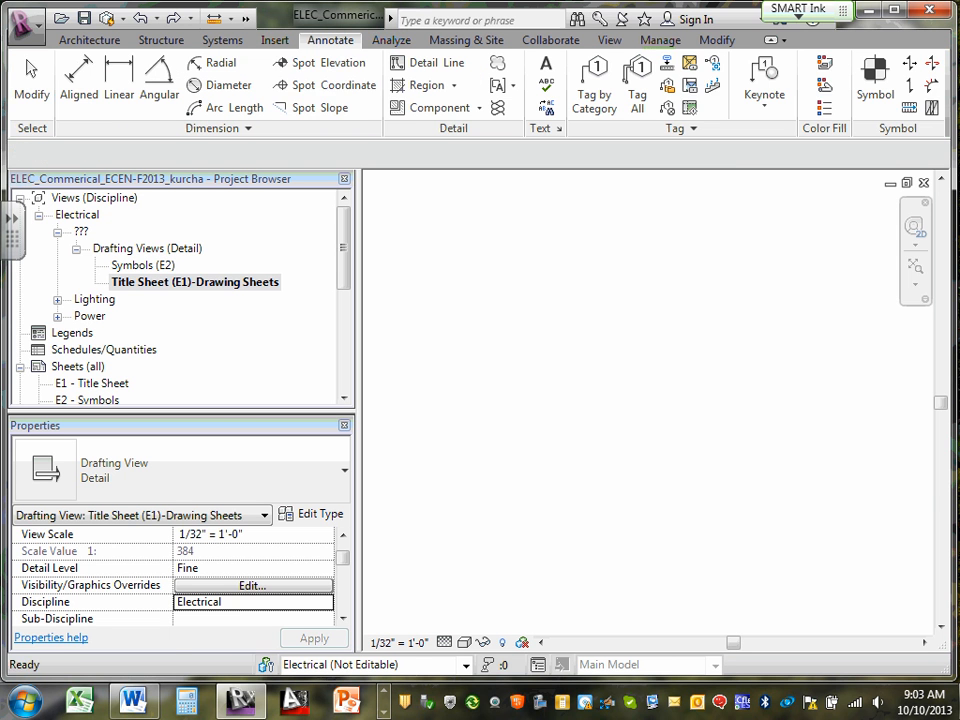
Fit the whole Drawings Sheets note in the view and close all Outlook windows.
{"action": "left_click", "coordinate": [915, 287]}
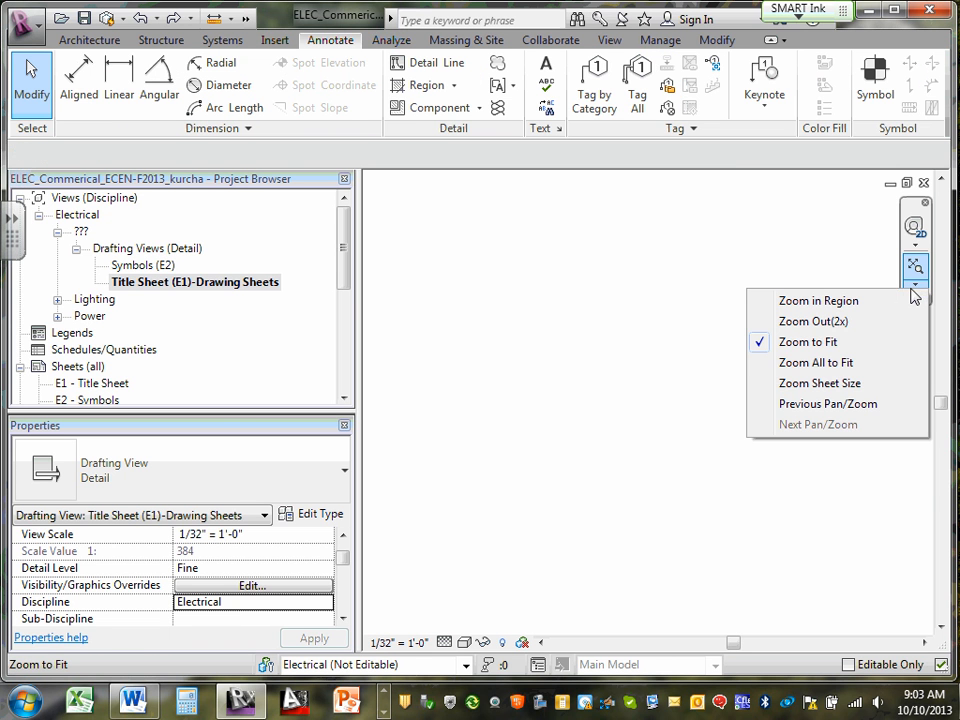
{"action": "left_click", "coordinate": [836, 362]}
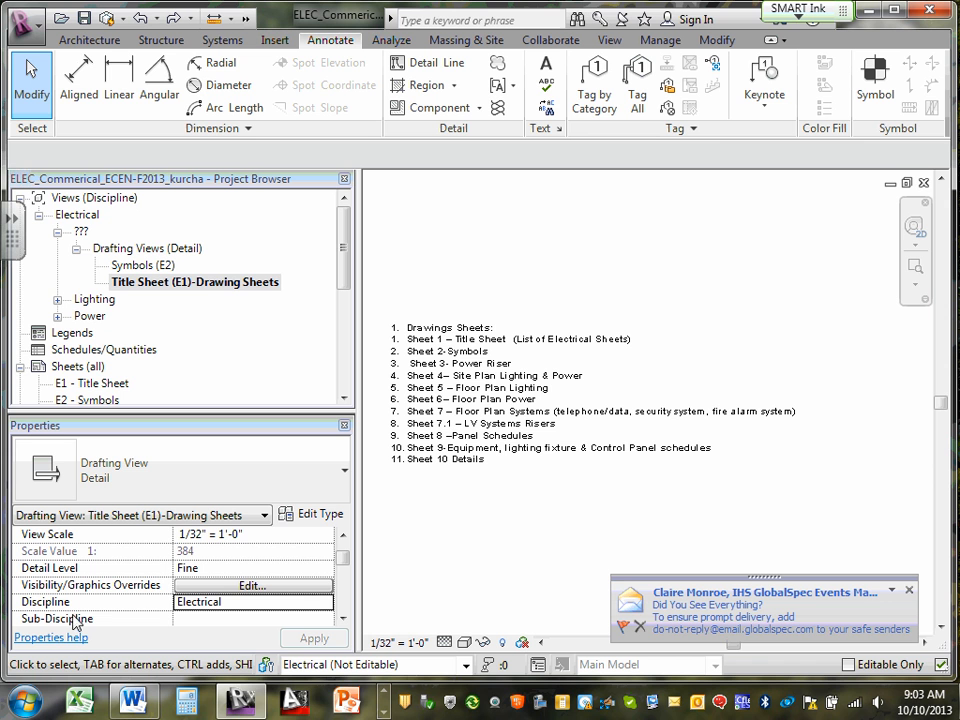
{"action": "left_click", "coordinate": [382, 710]}
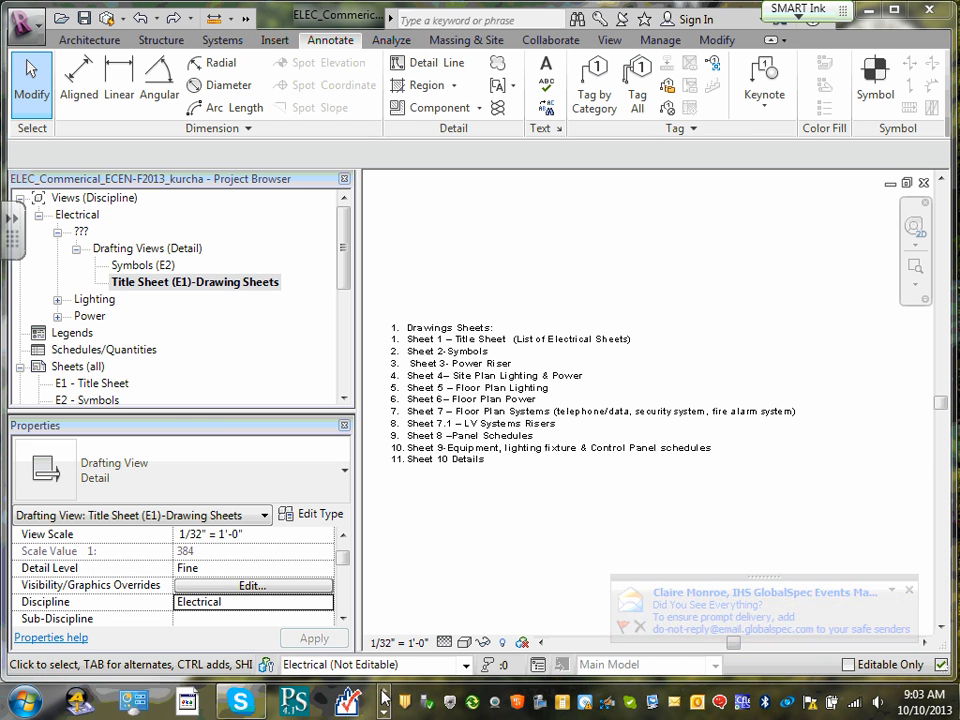
{"action": "left_click", "coordinate": [383, 706]}
{"action": "right_click", "coordinate": [147, 706]}
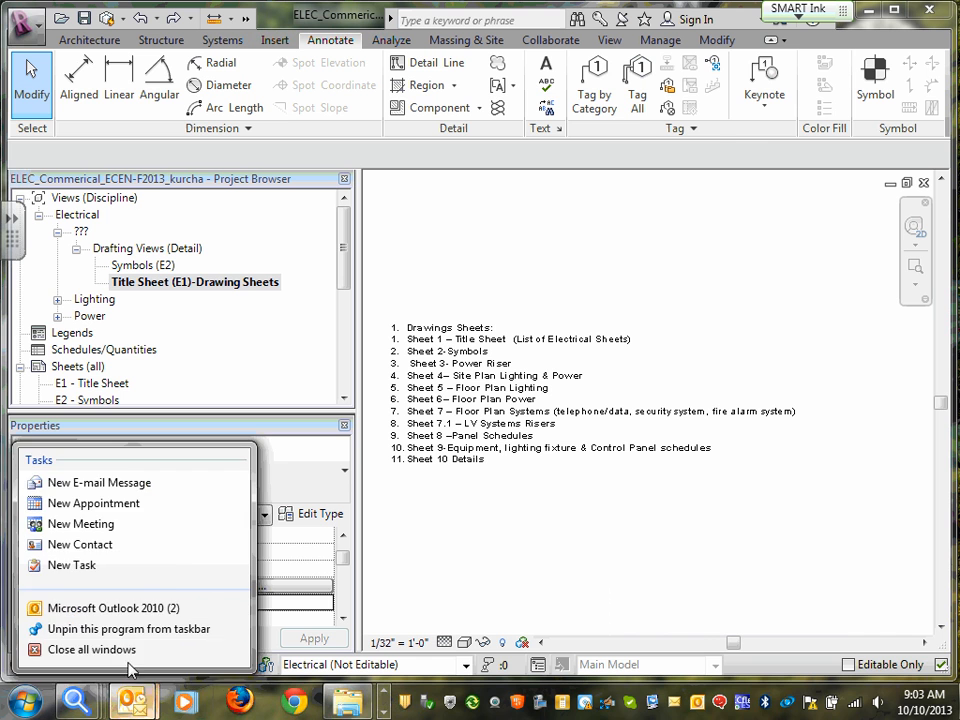
{"action": "left_click", "coordinate": [120, 709]}
Edit the Drawings Sheets text note and remove the list number in front of "Sheet 1 – Title Sheet".
{"action": "double_click", "coordinate": [428, 342]}
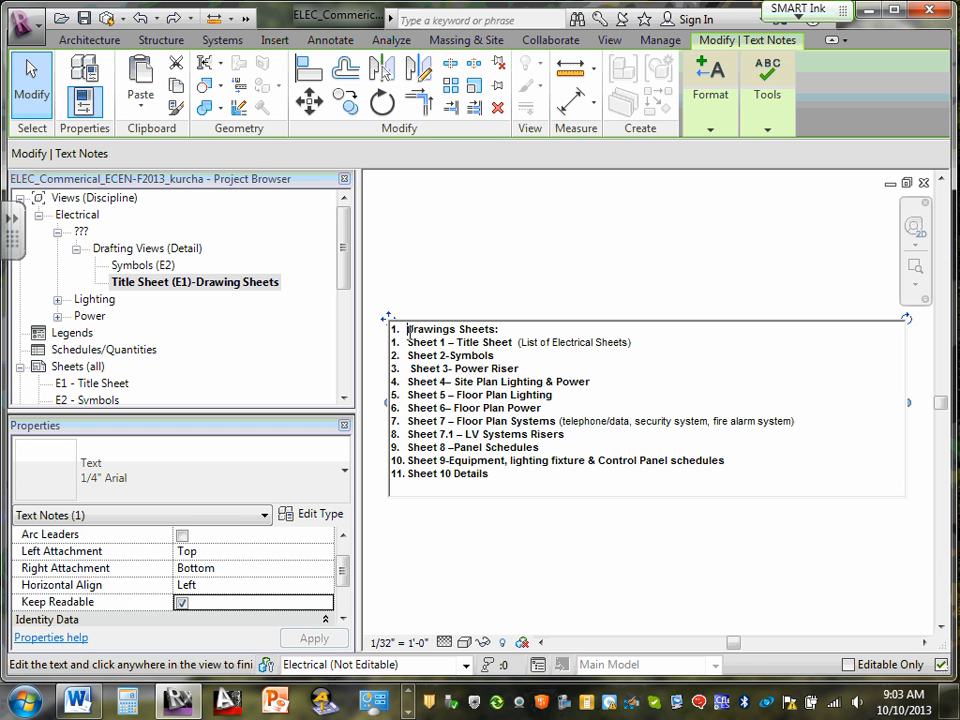
{"action": "left_click_drag", "start_coordinate": [408, 335], "coordinate": [604, 519]}
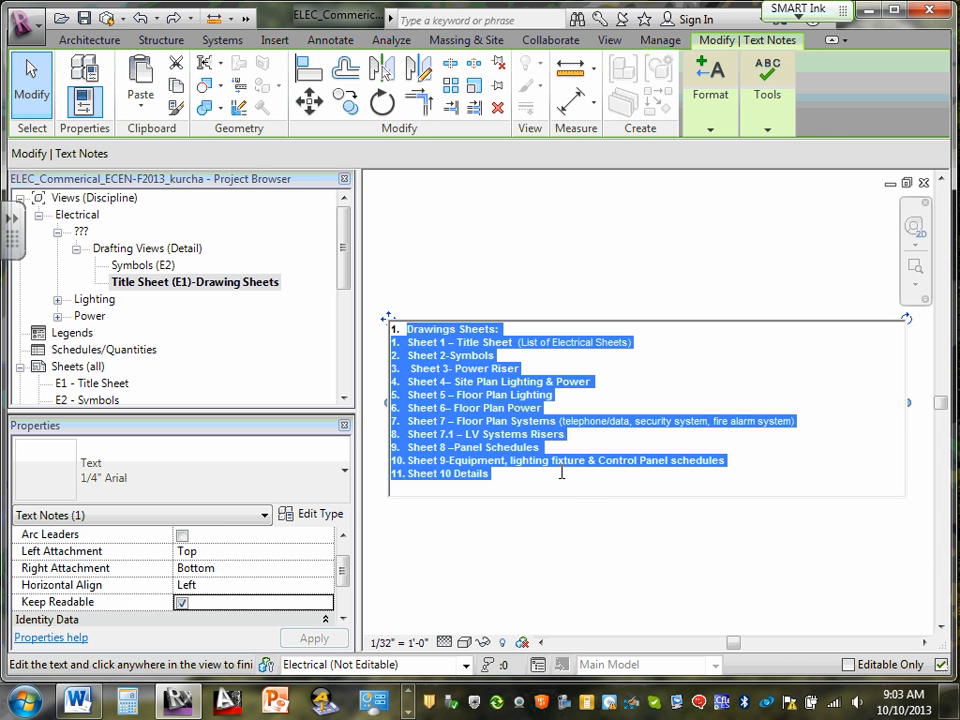
{"action": "left_click", "coordinate": [340, 40]}
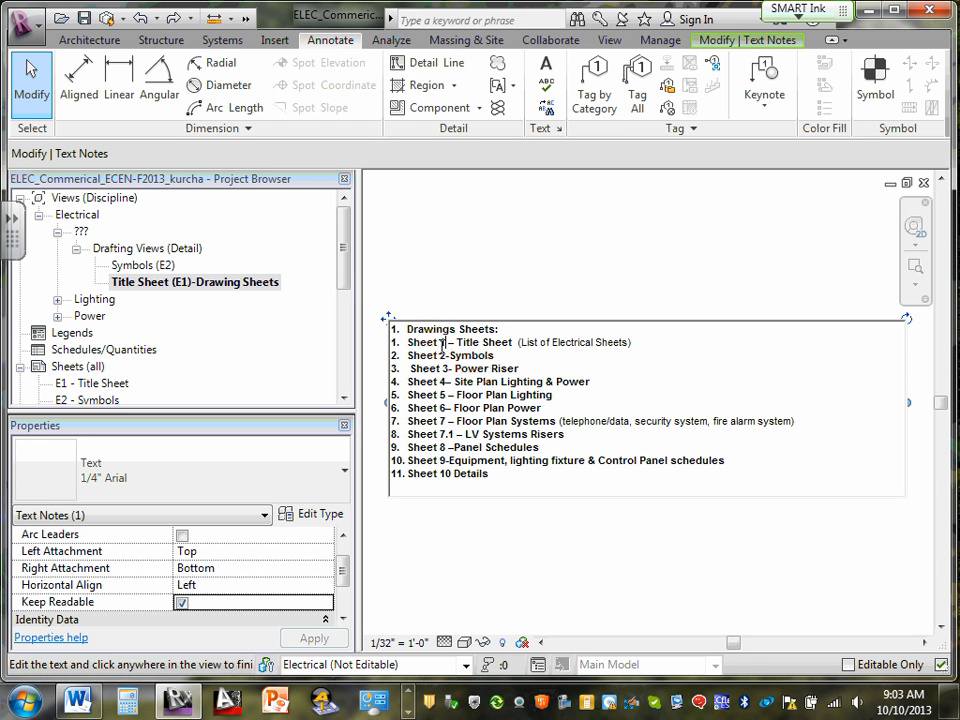
{"action": "left_click", "coordinate": [408, 342]}
{"action": "key", "text": "BackSpace"}
{"action": "key", "text": "BackSpace"}
{"action": "key", "text": "BackSpace"}
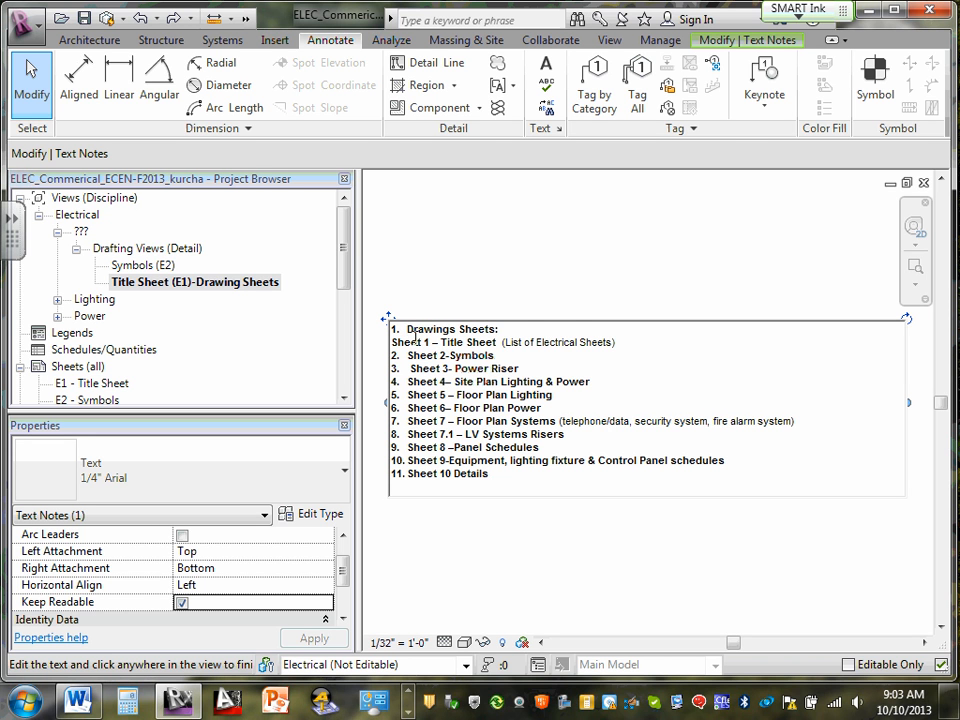
Insert an empty line above the "Drawings Sheets:" heading in the text note.
{"action": "key", "text": "Return"}
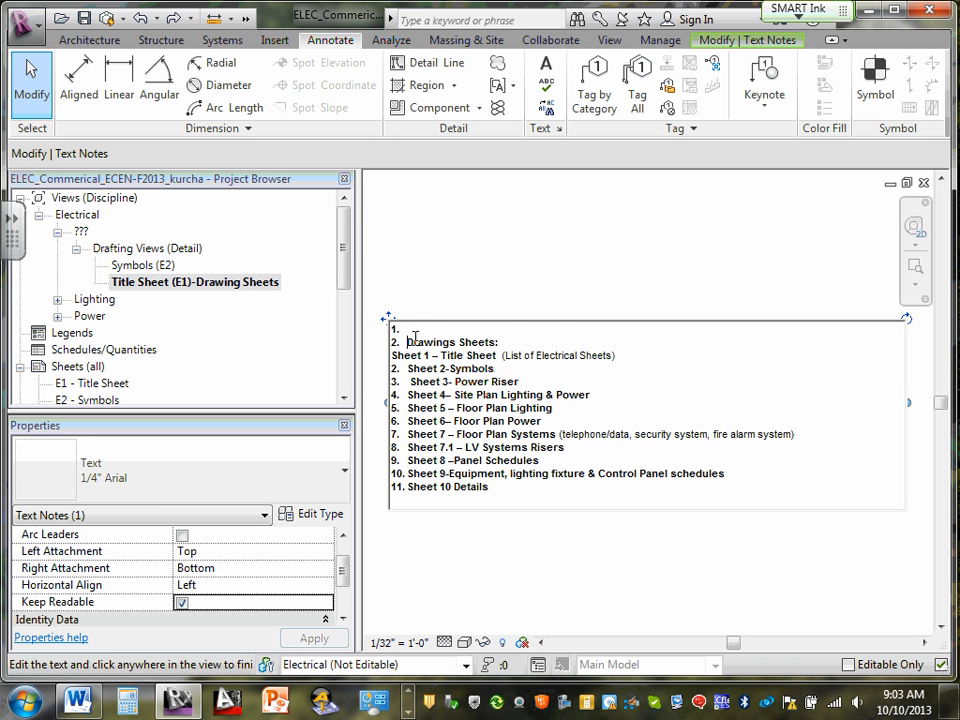
{"action": "key", "text": "BackSpace"}
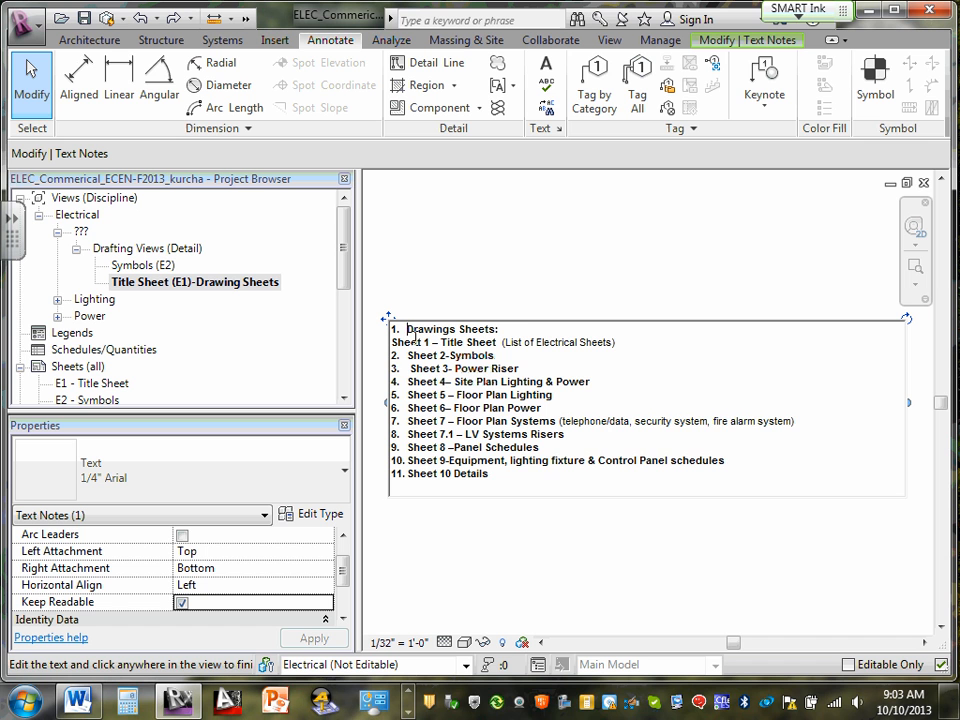
{"action": "key", "text": "Return"}
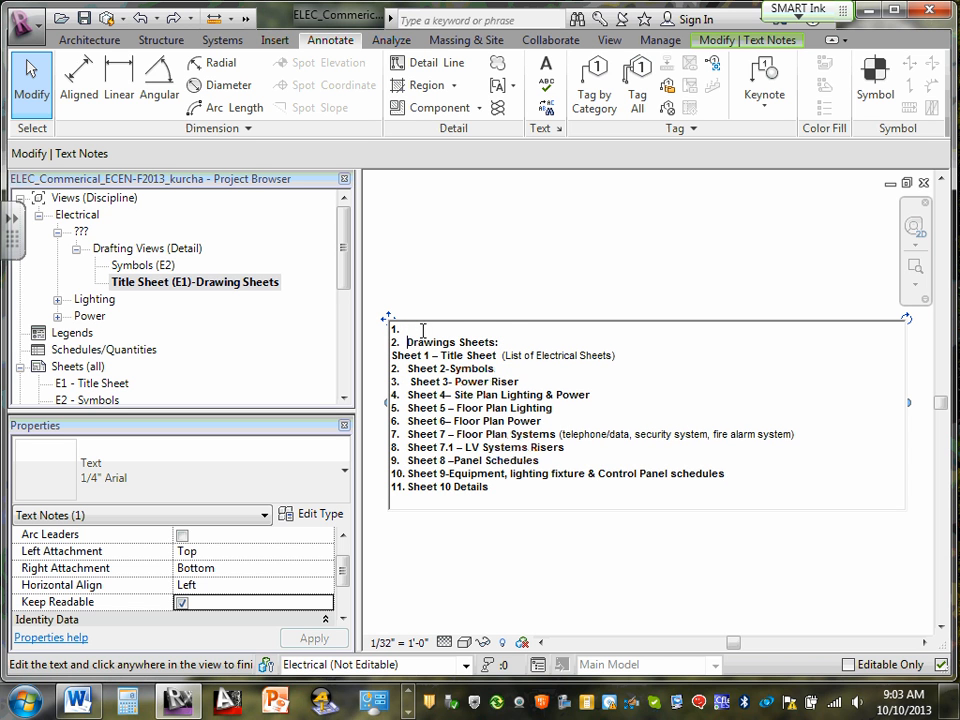
{"action": "key", "text": "BackSpace"}
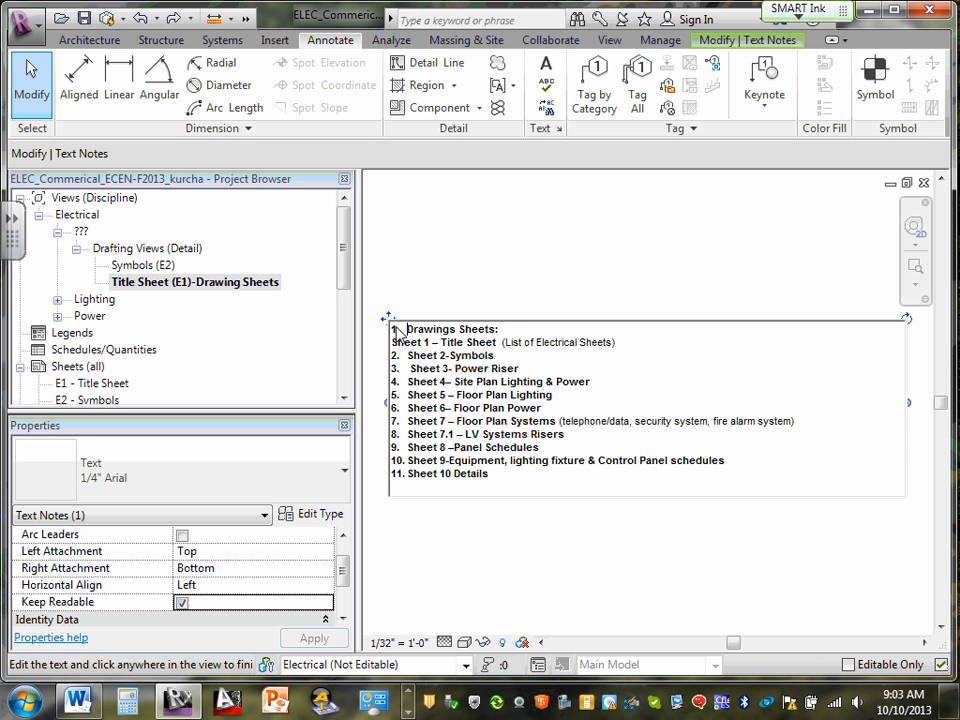
{"action": "key", "text": "Return"}
{"action": "key", "text": "BackSpace"}
{"action": "key", "text": "Return"}
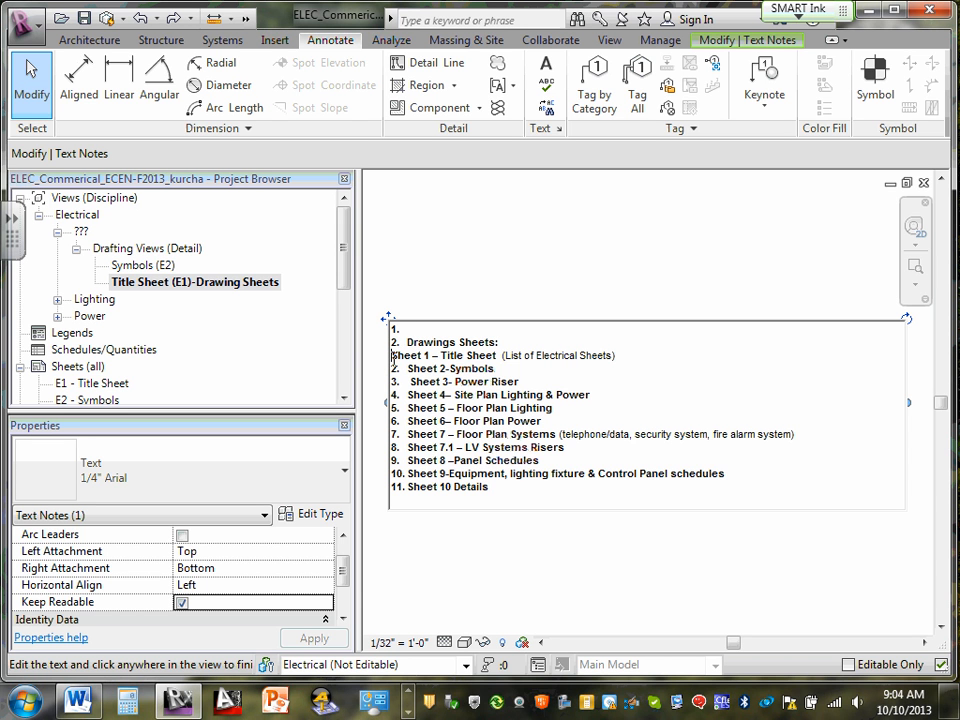
Rewrite the title sheet entry as "E1 Title Sheet", removing the "Sheet 1 –" prefix and the "(List of Electrical Sheets)" remark.
{"action": "type", "text": "E"}
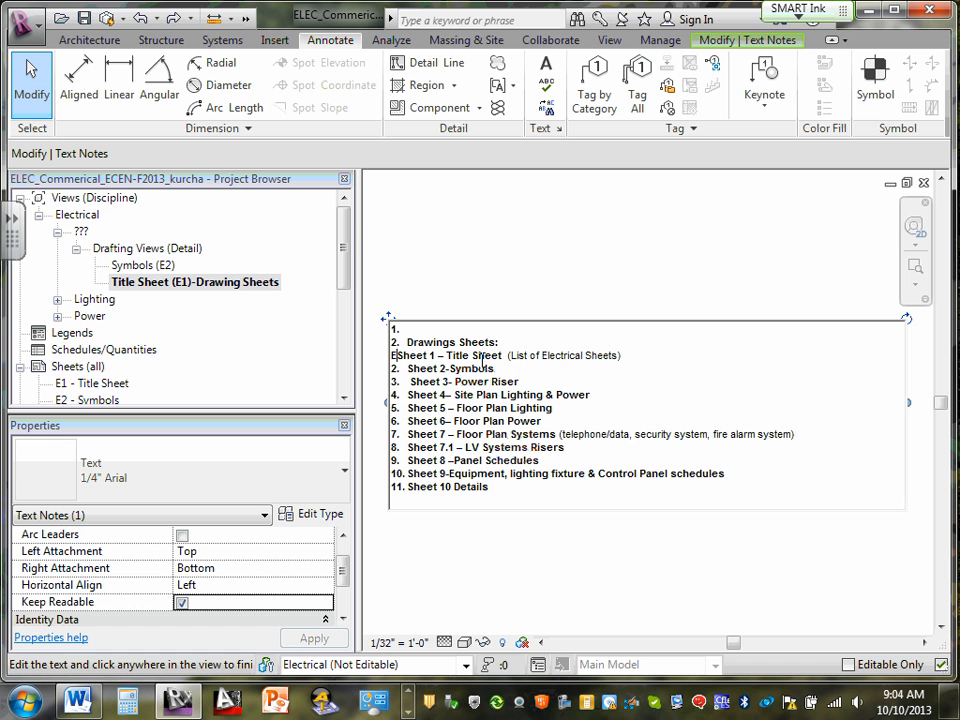
{"action": "type", "text": "1"}
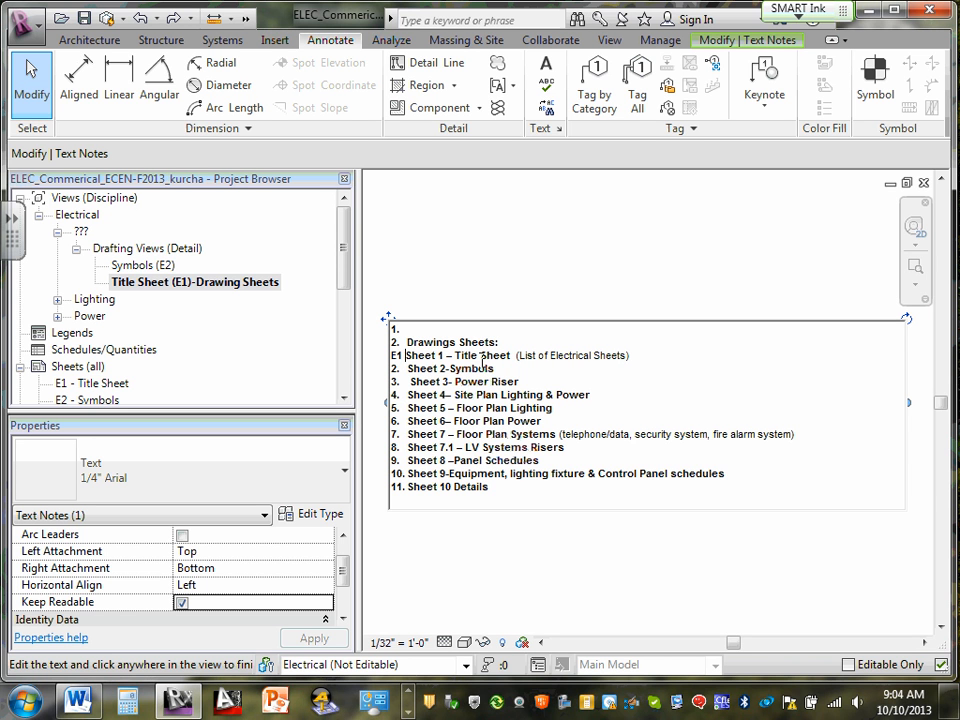
{"action": "key", "text": "Delete"}
{"action": "key", "text": "Delete"}
{"action": "key", "text": "Delete"}
{"action": "key", "text": "Delete"}
{"action": "key", "text": "Delete"}
{"action": "key", "text": "Delete"}
{"action": "key", "text": "Delete"}
{"action": "key", "text": "Delete"}
{"action": "key", "text": "Delete"}
{"action": "key", "text": "Delete"}
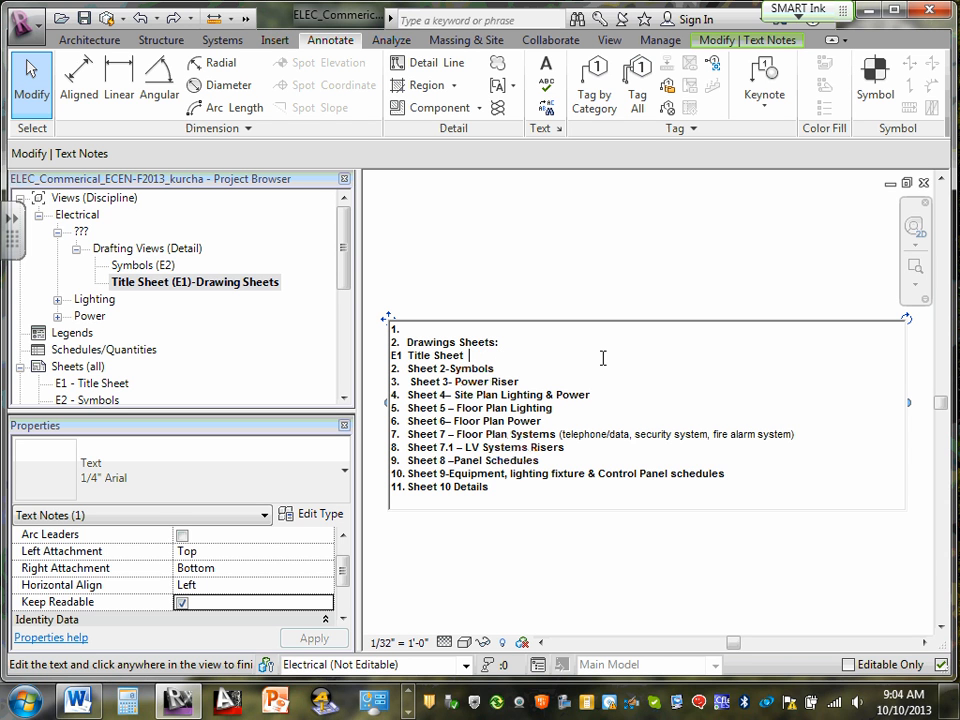
Replace the list number and "Sheet 2-" prefix of the Symbols entry with "E2".
{"action": "double_click", "coordinate": [408, 368]}
{"action": "left_click", "coordinate": [452, 368]}
{"action": "key", "text": "BackSpace"}
{"action": "key", "text": "BackSpace"}
{"action": "key", "text": "BackSpace"}
{"action": "key", "text": "BackSpace"}
{"action": "key", "text": "BackSpace"}
{"action": "key", "text": "BackSpace"}
{"action": "key", "text": "BackSpace"}
{"action": "key", "text": "BackSpace"}
{"action": "key", "text": "BackSpace"}
{"action": "key", "text": "BackSpace"}
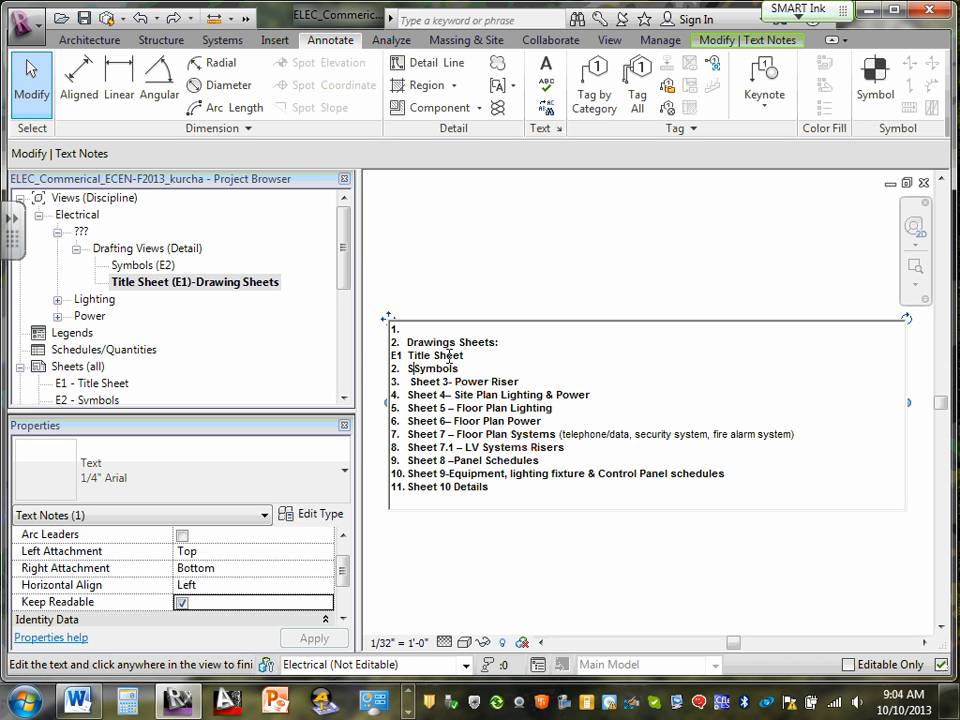
{"action": "key", "text": "BackSpace"}
{"action": "type", "text": "E2"}
Replace the list number and "Sheet 3-" prefix of the Power Riser entry with "E3".
{"action": "left_click_drag", "start_coordinate": [455, 382], "coordinate": [386, 384]}
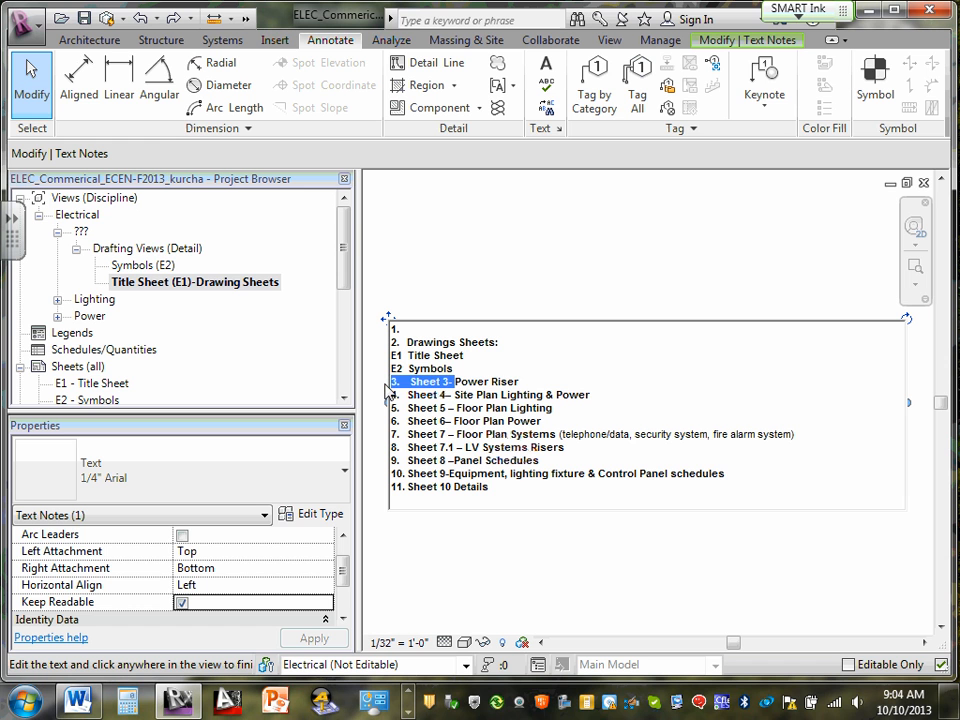
{"action": "key", "text": "BackSpace"}
{"action": "type", "text": "E3"}
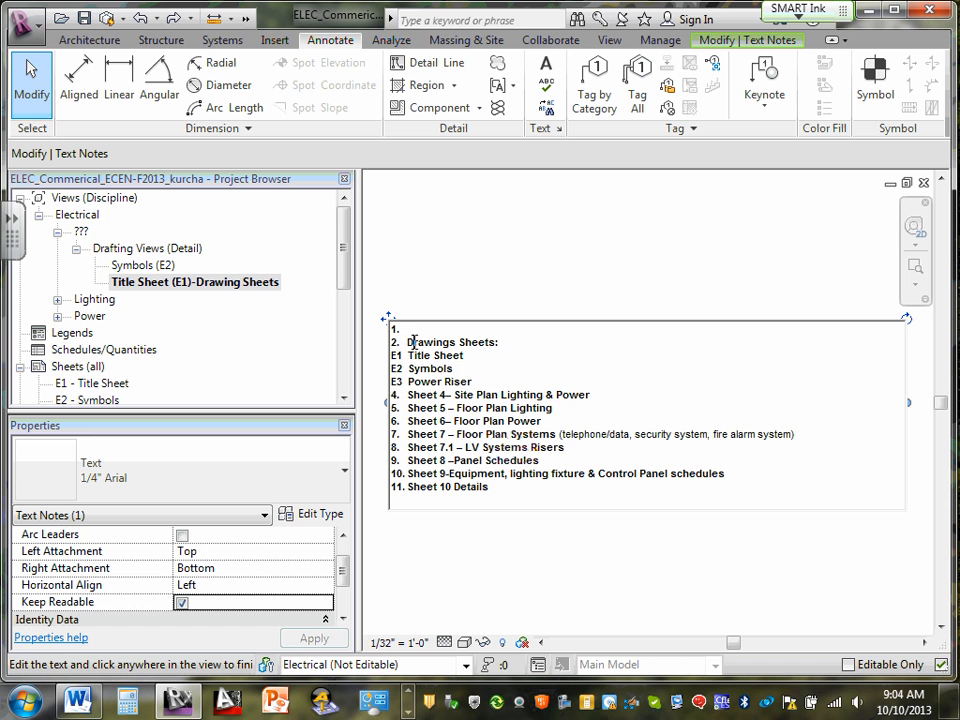
{"action": "key", "text": "BackSpace"}
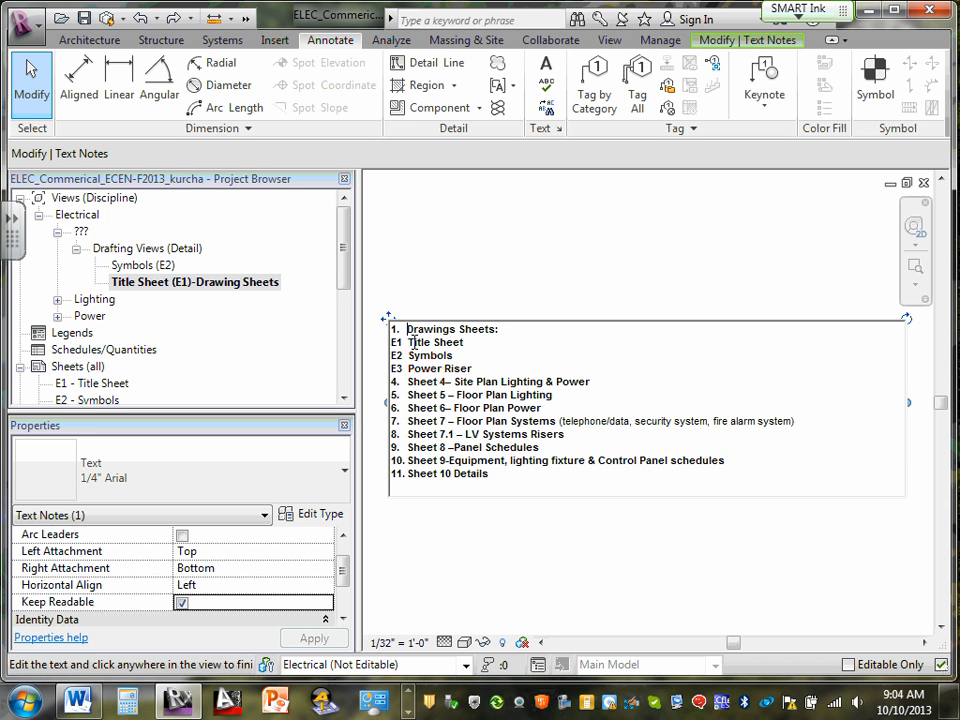
{"action": "key", "text": "Return"}
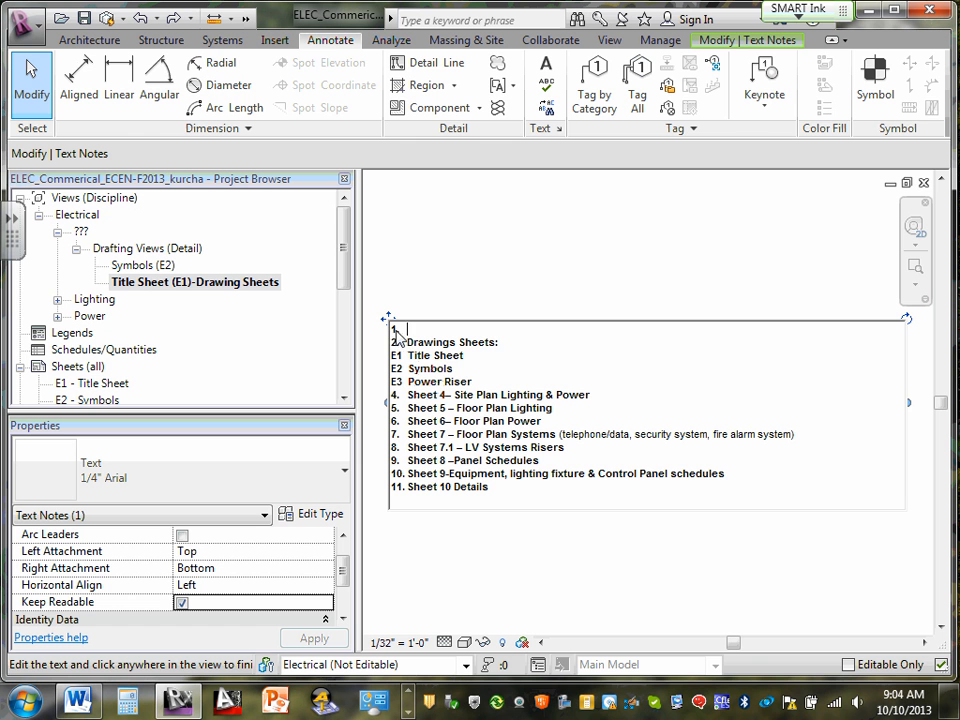
{"action": "left_click", "coordinate": [461, 229]}
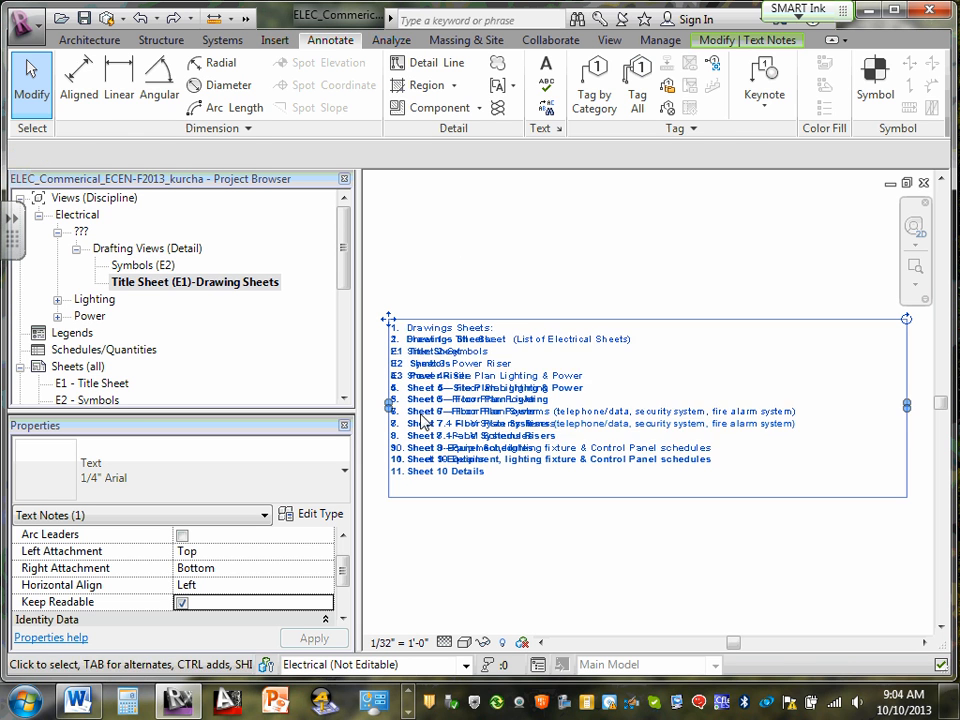
{"action": "double_click", "coordinate": [414, 340]}
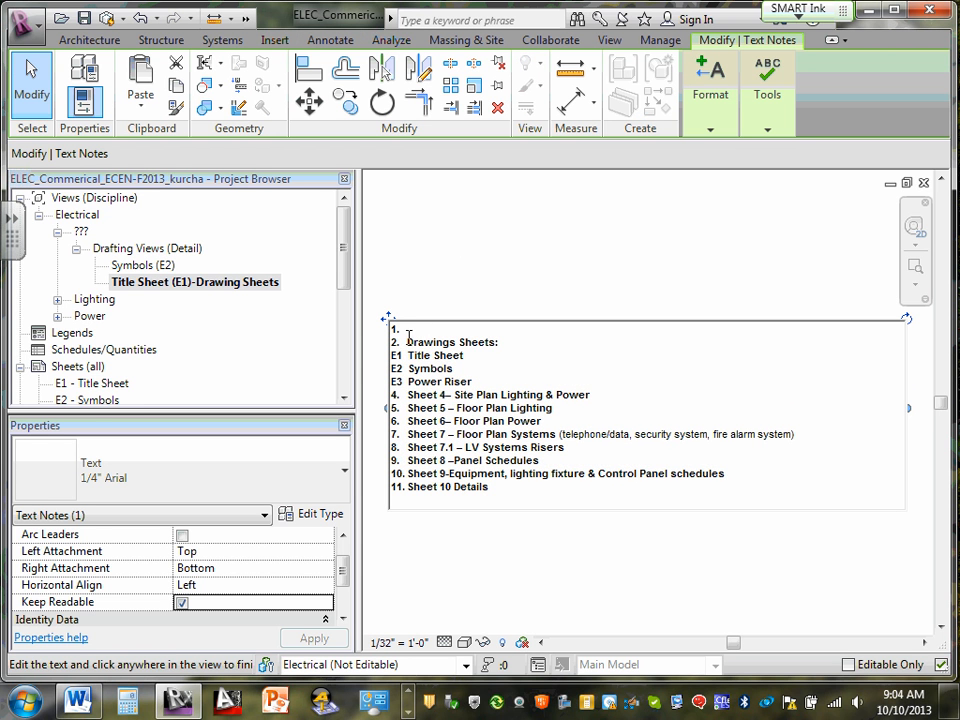
{"action": "key", "text": "BackSpace"}
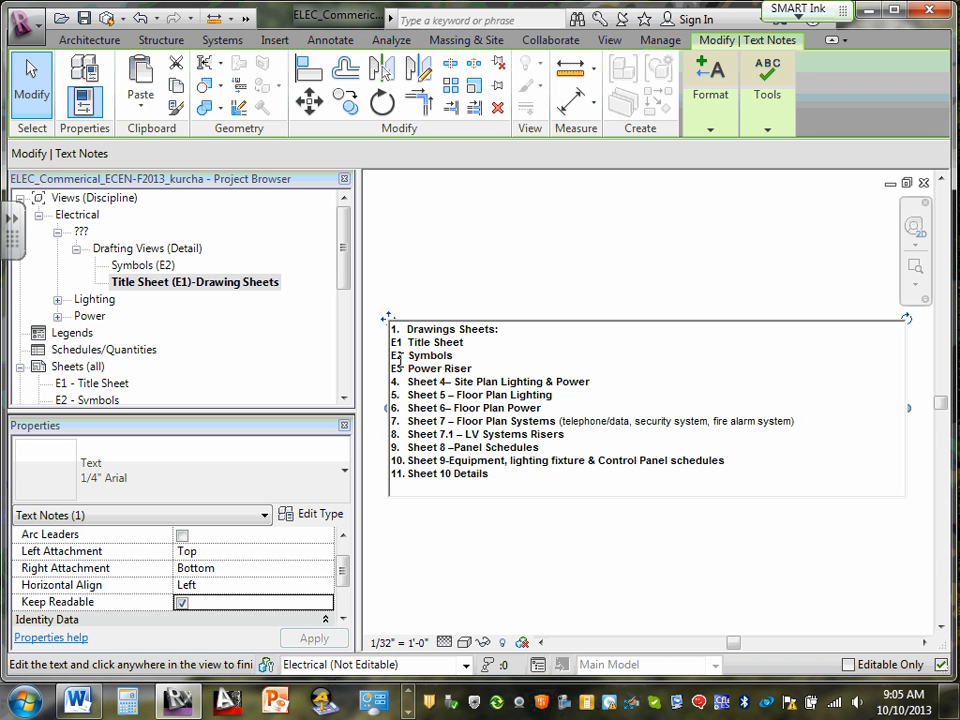
{"action": "key", "text": "Return"}
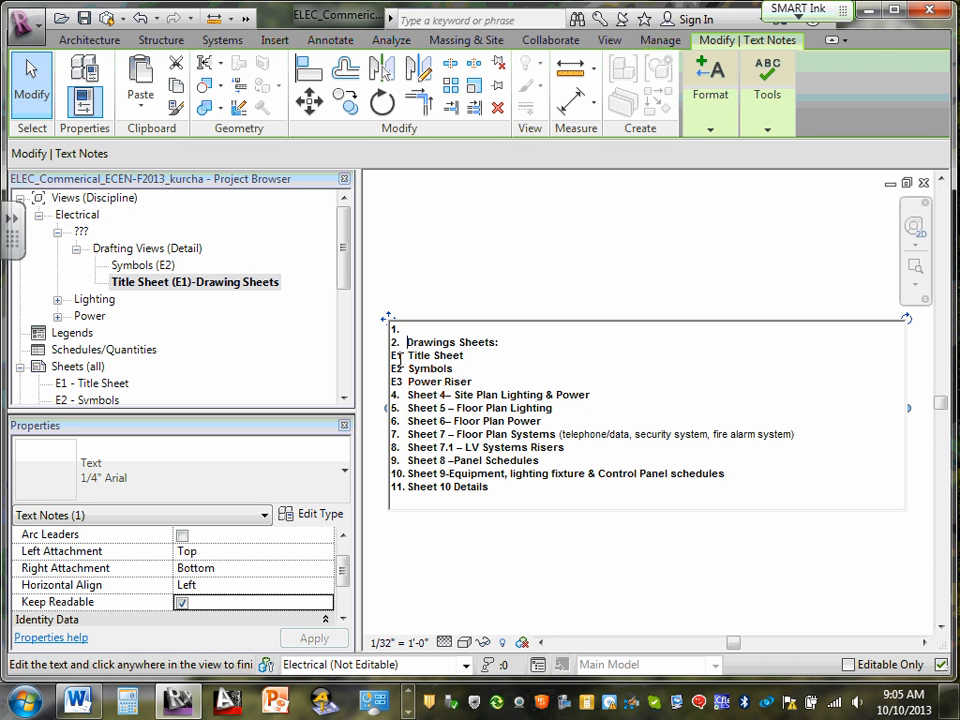
Select the note's text from the empty first line through "Sheet 10 Details" and set its paragraph format to None.
{"action": "left_click", "coordinate": [710, 130]}
{"action": "left_click", "coordinate": [767, 130]}
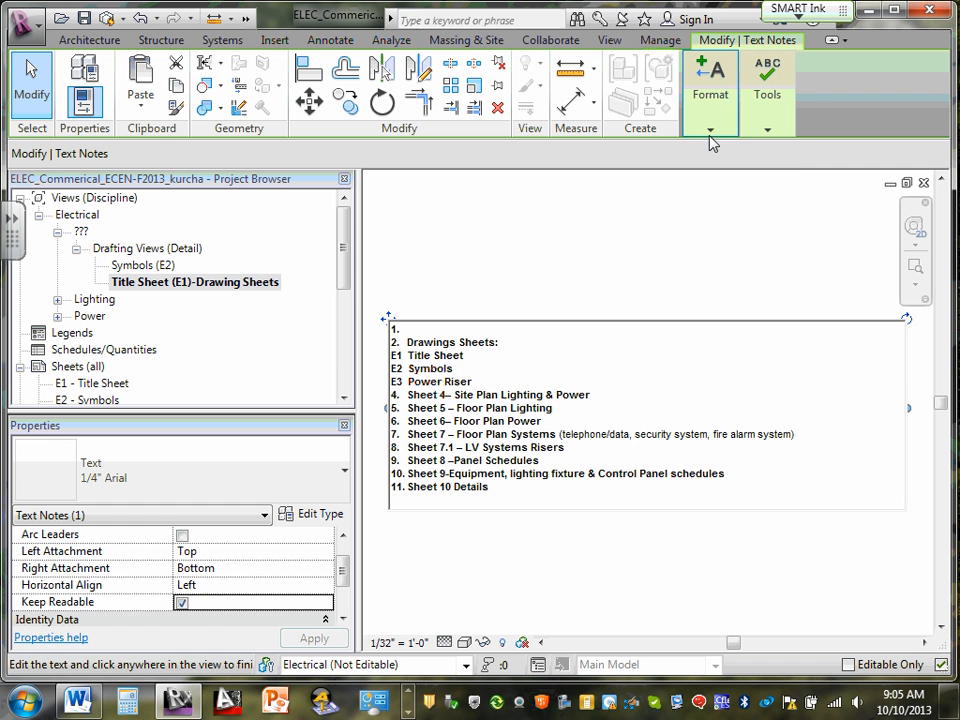
{"action": "left_click", "coordinate": [709, 134]}
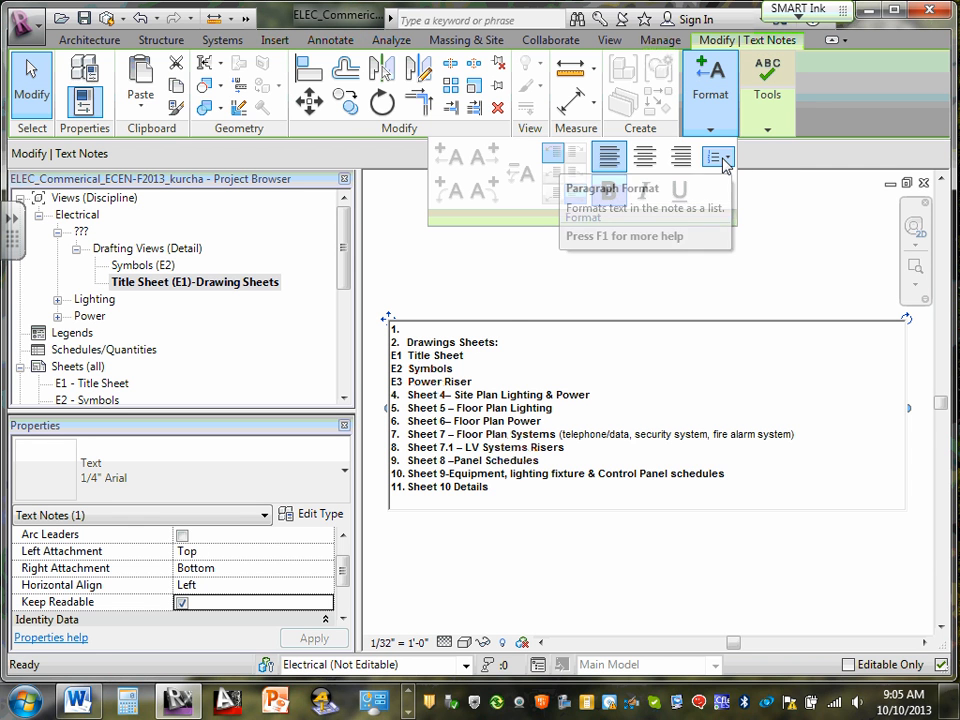
{"action": "left_click", "coordinate": [514, 328]}
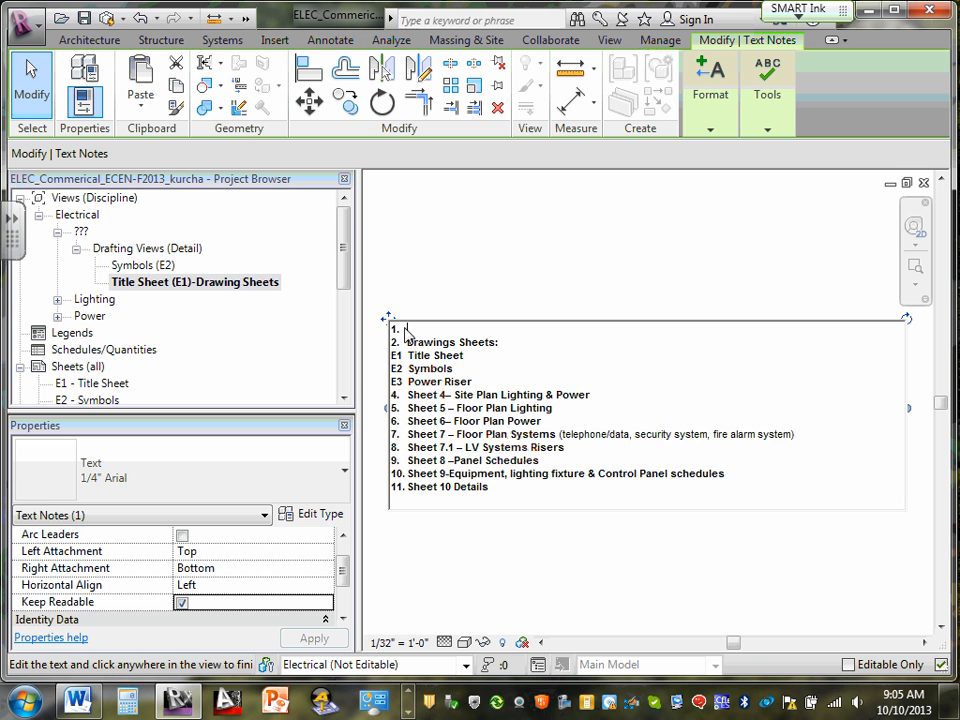
{"action": "left_click_drag", "start_coordinate": [407, 333], "coordinate": [654, 493]}
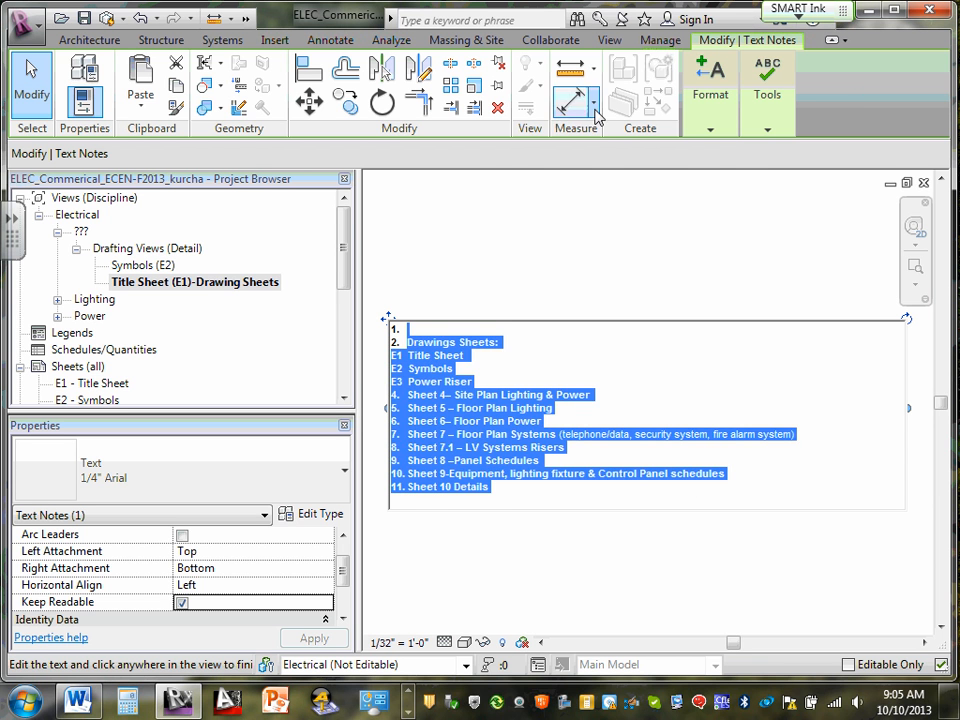
{"action": "left_click", "coordinate": [716, 130]}
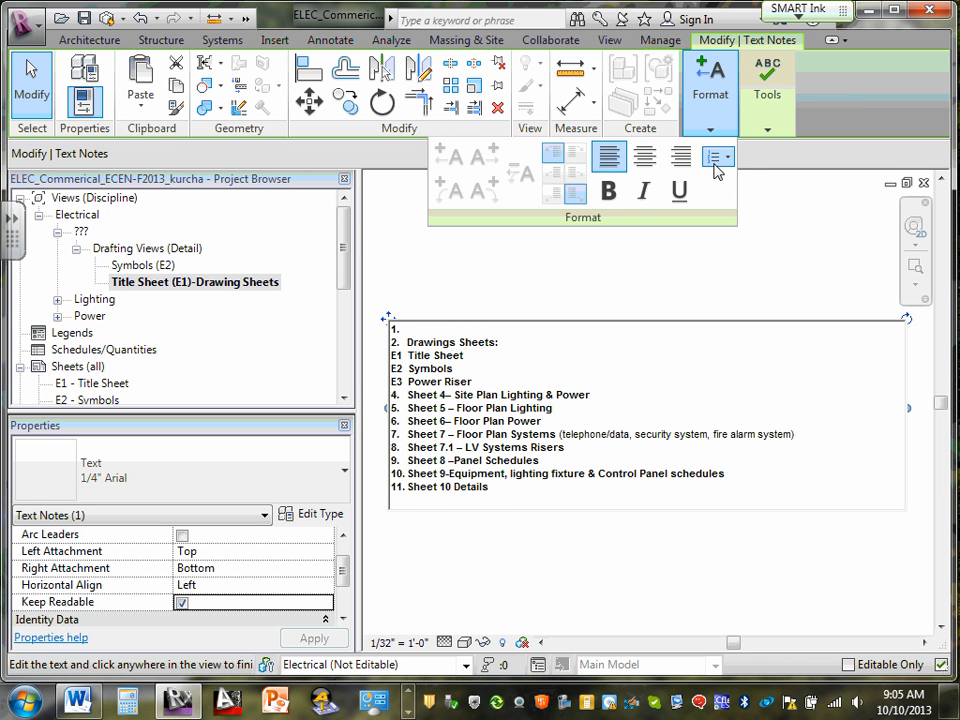
{"action": "left_click", "coordinate": [716, 158]}
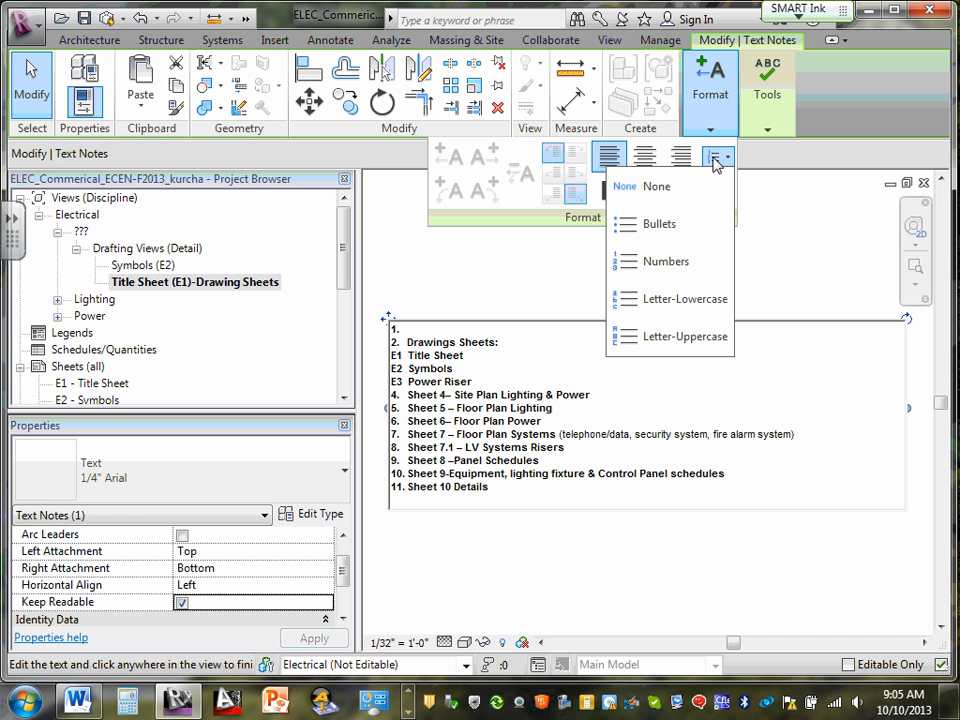
{"action": "left_click", "coordinate": [654, 188]}
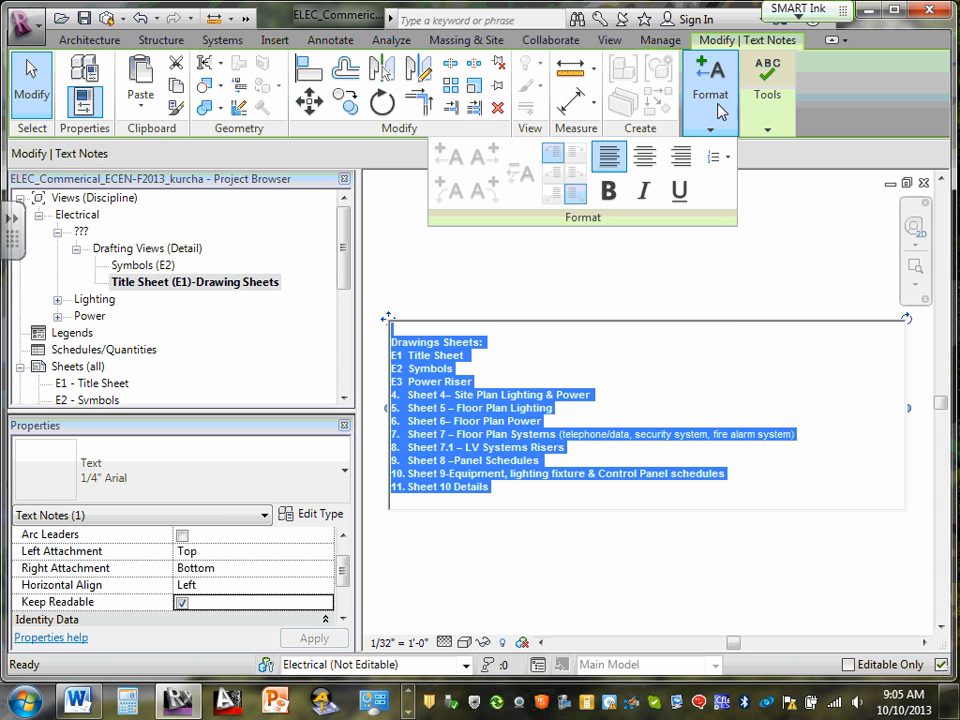
{"action": "left_click", "coordinate": [566, 368]}
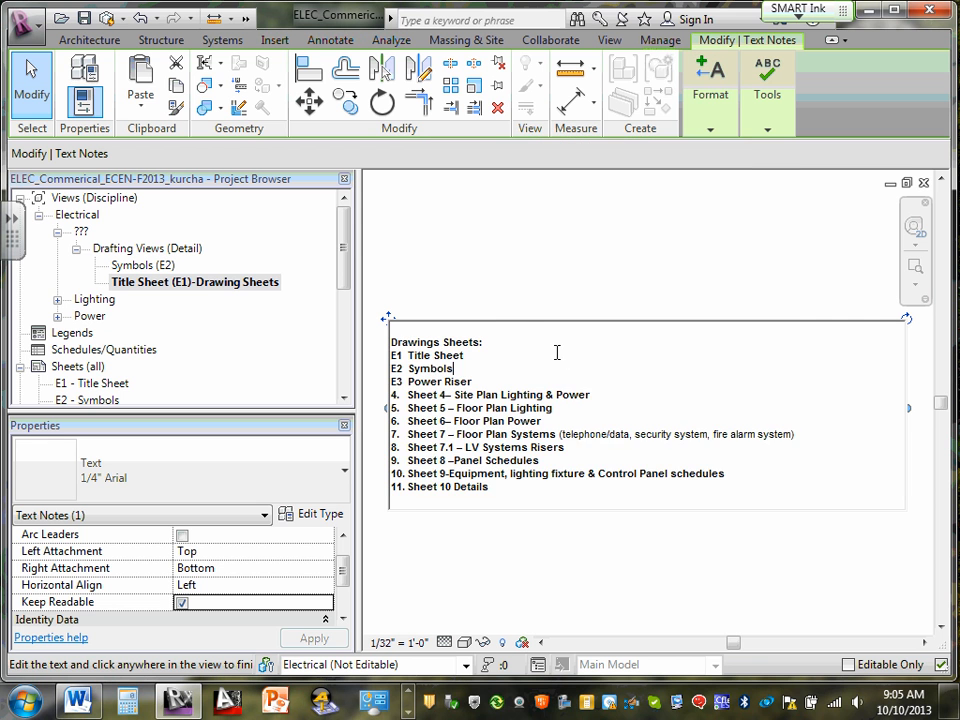
Try to apply the None list style to the entire note, including its empty last line.
{"action": "left_click_drag", "start_coordinate": [392, 325], "coordinate": [638, 503]}
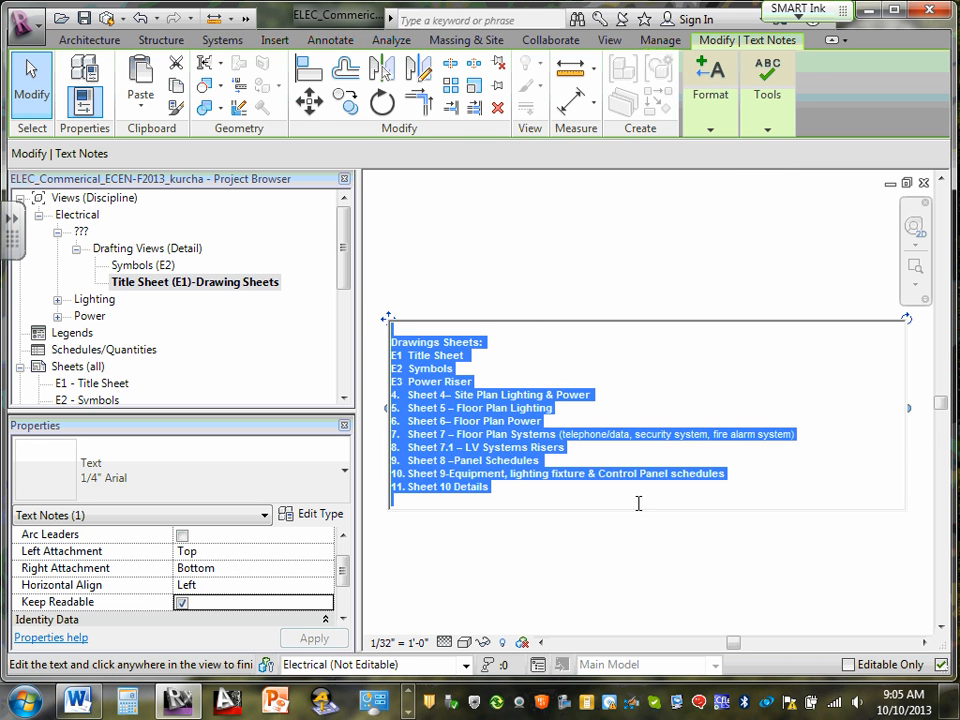
{"action": "mouse_move", "coordinate": [717, 125]}
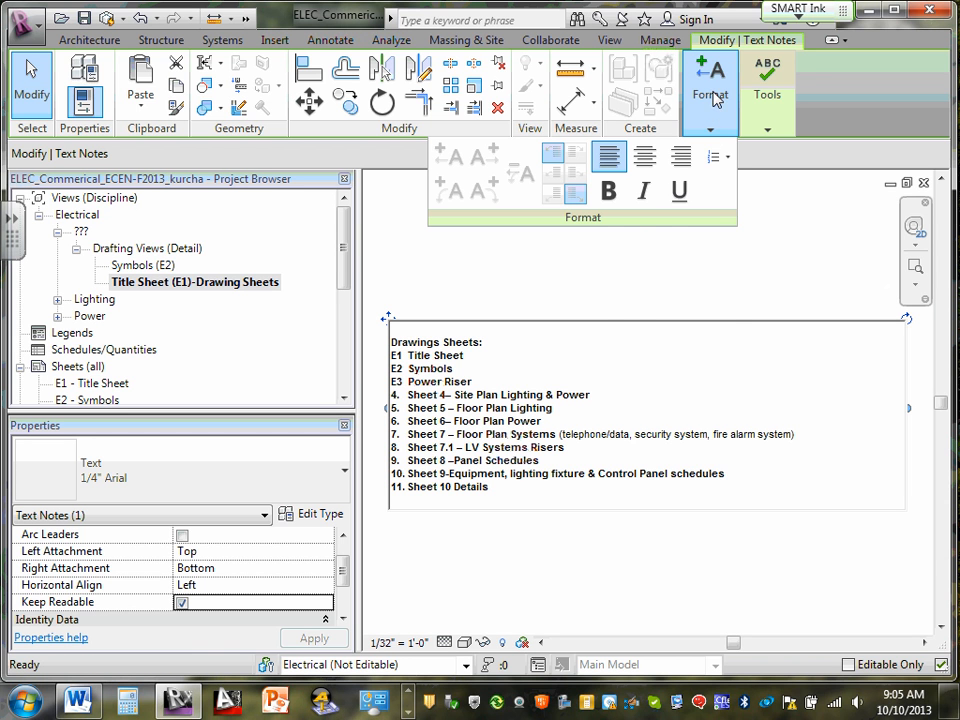
{"action": "left_click", "coordinate": [728, 157]}
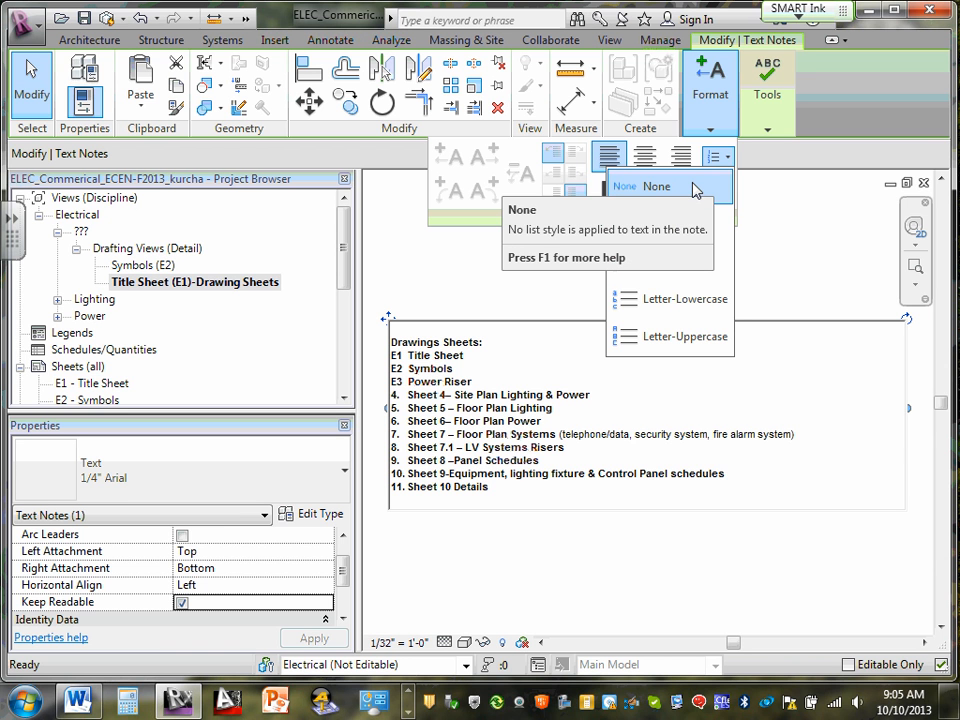
{"action": "left_click", "coordinate": [693, 187]}
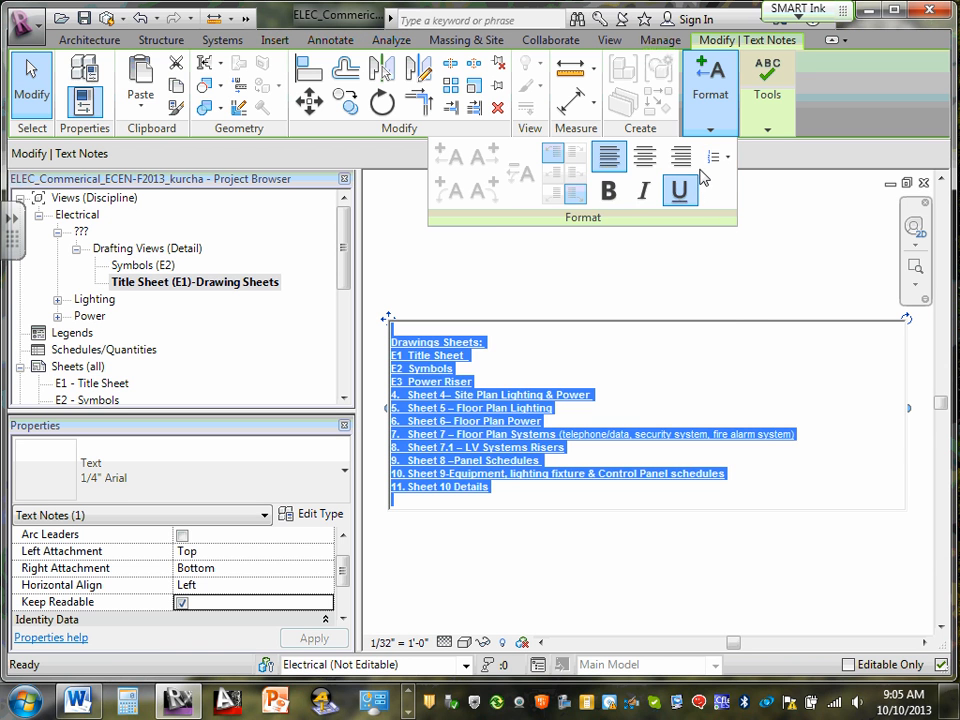
{"action": "left_click", "coordinate": [492, 351]}
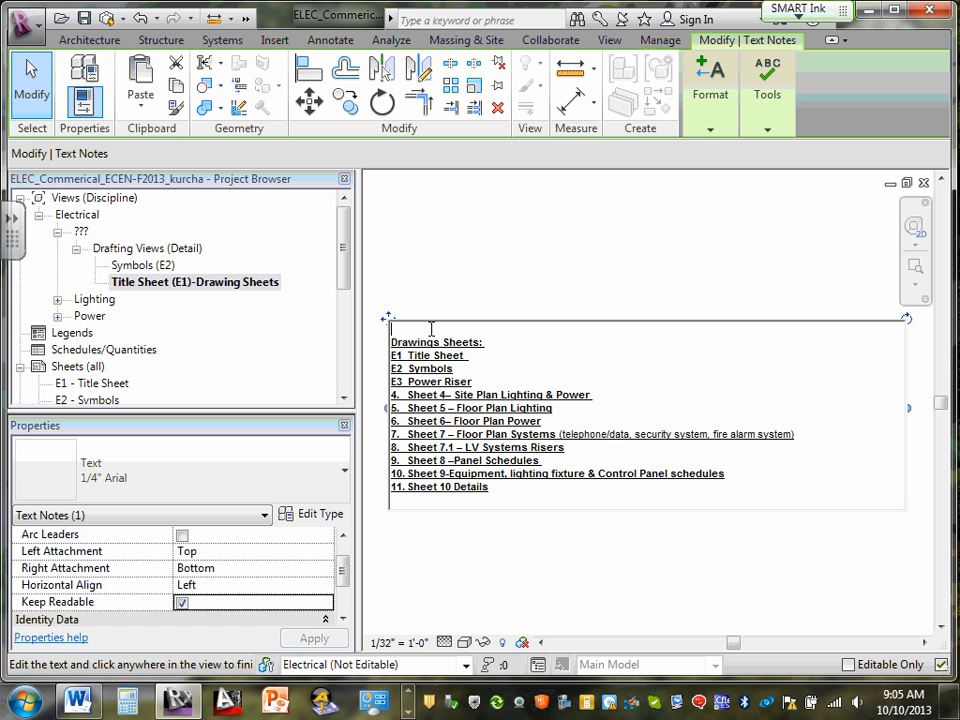
Delete the blank first line of the drawing sheets text note and remove the underline from all its text.
{"action": "key", "text": "Delete"}
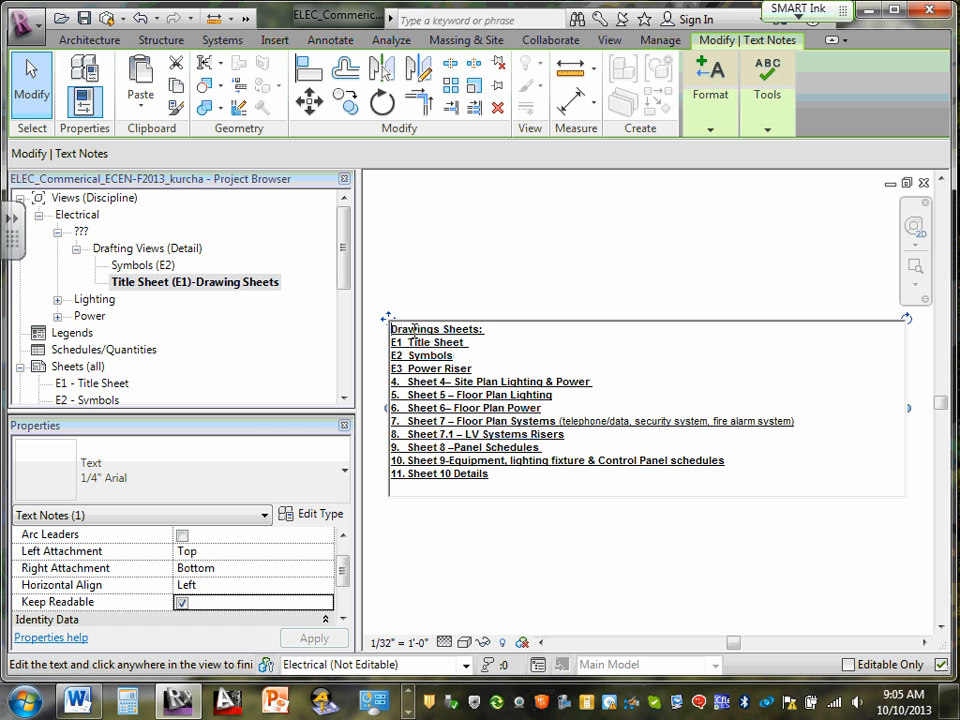
{"action": "left_click_drag", "start_coordinate": [393, 328], "coordinate": [644, 498]}
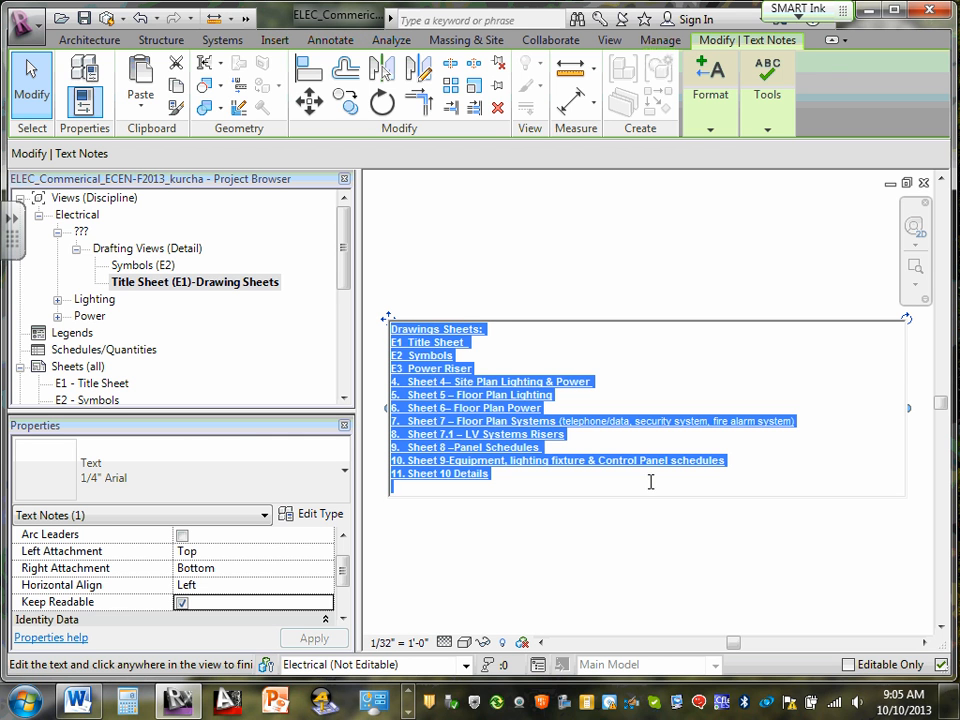
{"action": "left_click", "coordinate": [711, 131]}
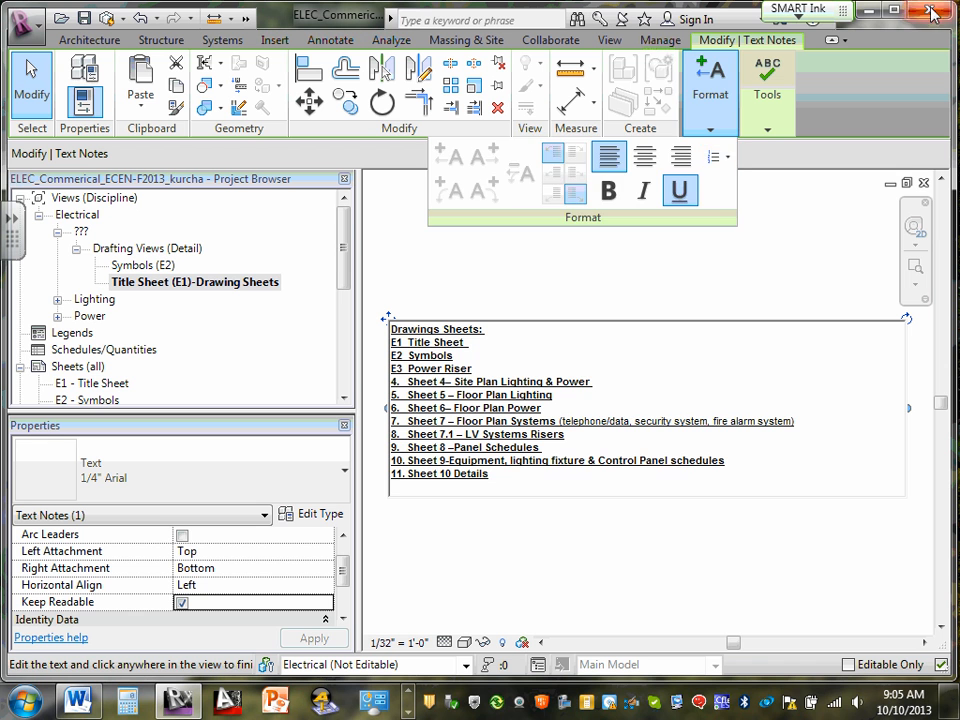
{"action": "left_click", "coordinate": [711, 132]}
{"action": "left_click", "coordinate": [686, 195]}
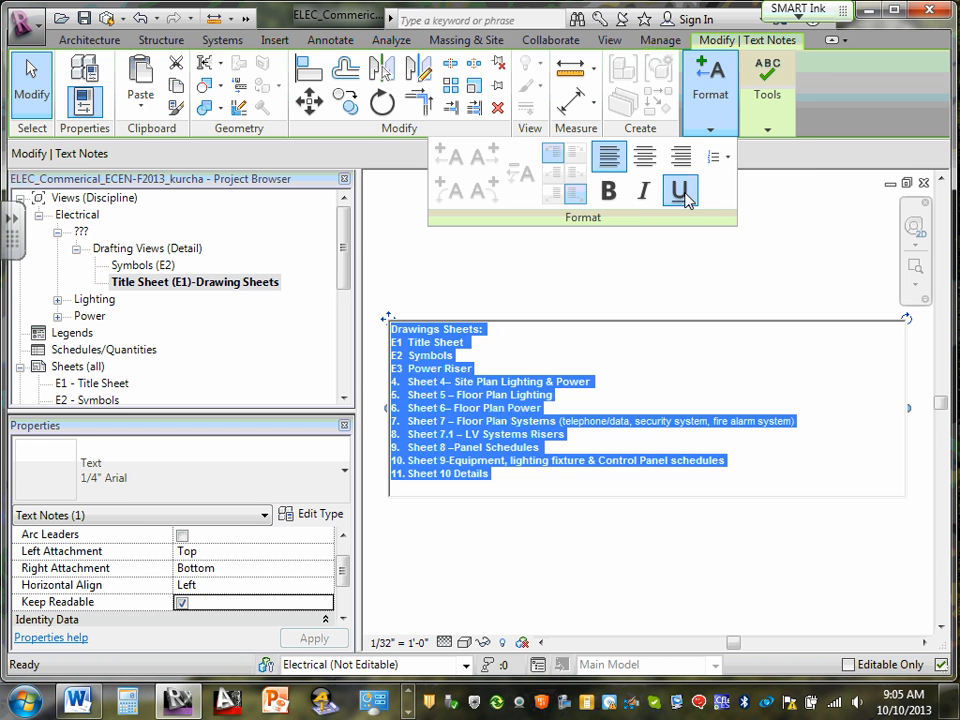
{"action": "left_click", "coordinate": [476, 369]}
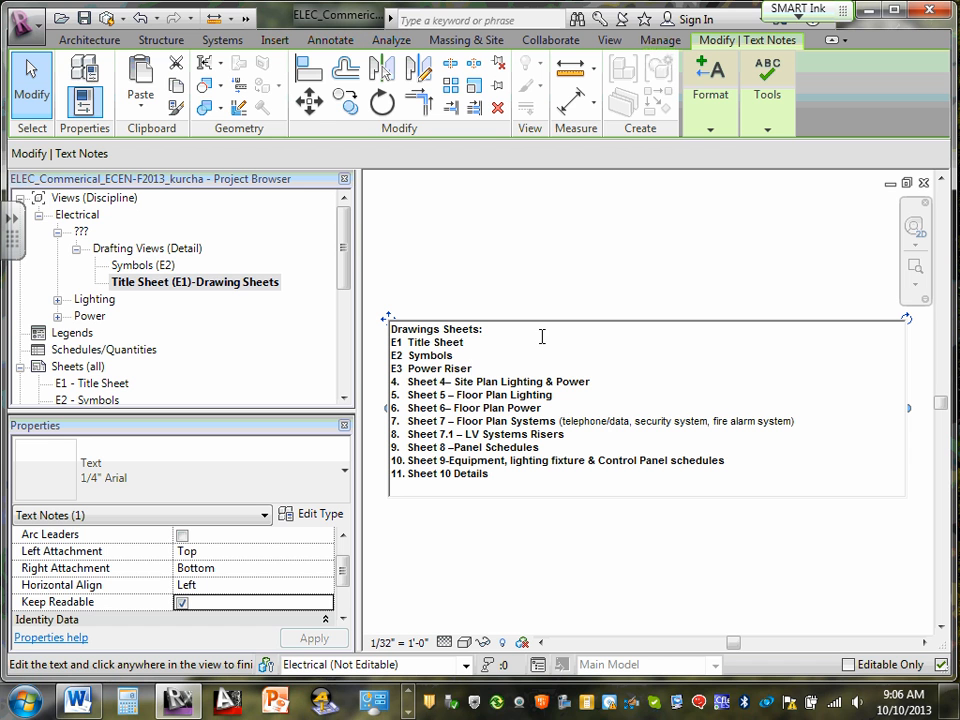
Remove the colon after the "Drawings Sheets" heading and finish editing the text note.
{"action": "left_click", "coordinate": [486, 329]}
{"action": "left_click_drag", "start_coordinate": [391, 329], "coordinate": [585, 486]}
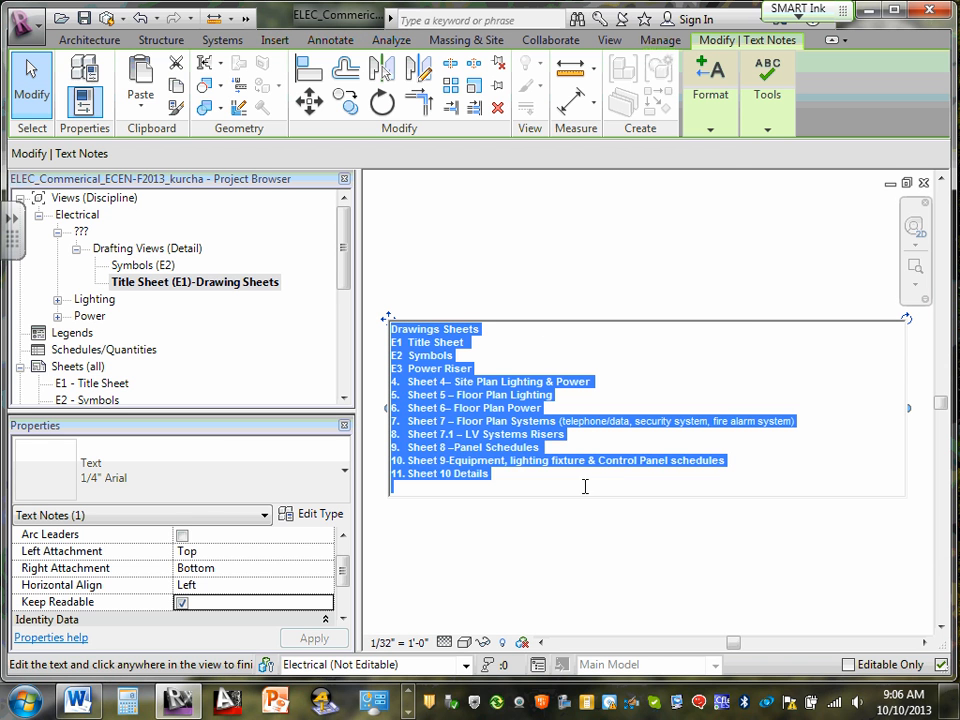
{"action": "left_click", "coordinate": [709, 132]}
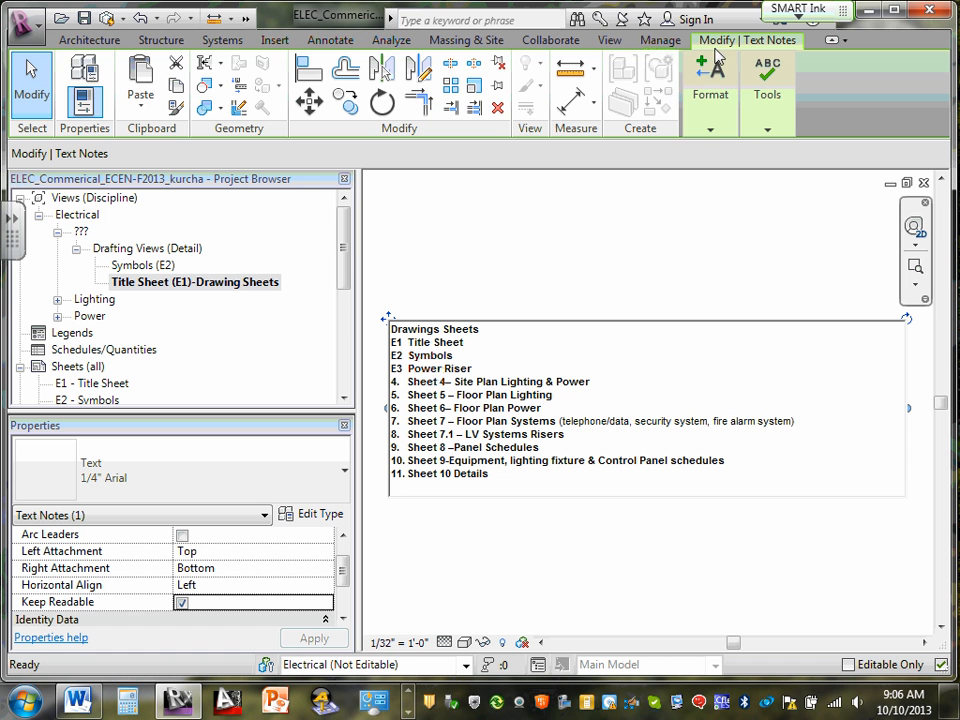
{"action": "left_click", "coordinate": [709, 131]}
{"action": "double_click", "coordinate": [487, 329]}
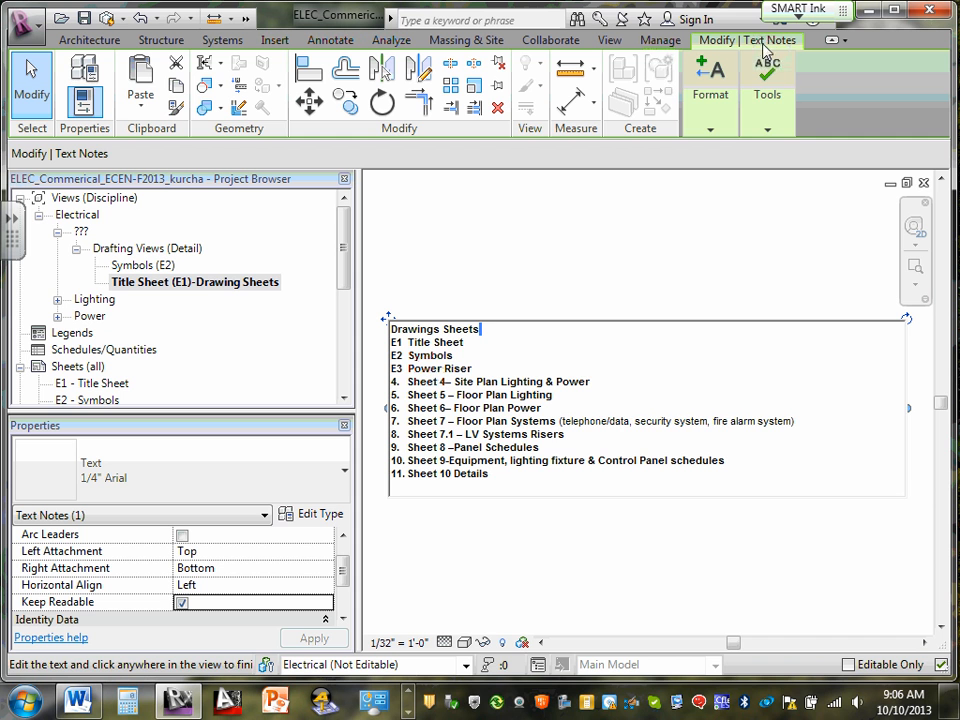
{"action": "left_click", "coordinate": [767, 129]}
{"action": "left_click", "coordinate": [612, 257]}
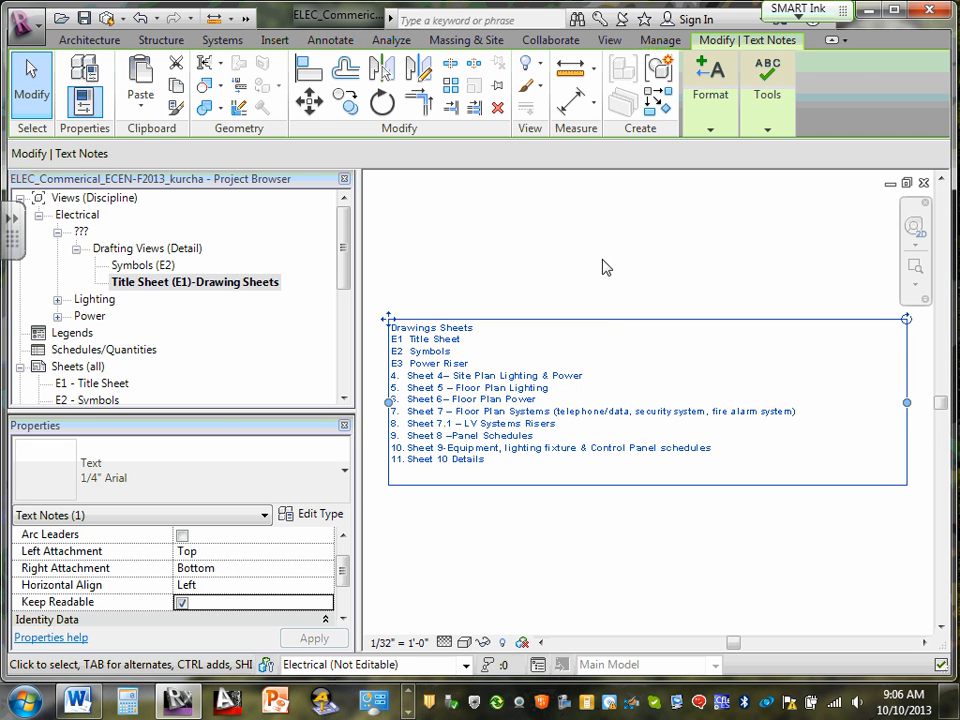
Reopen the text note and try turning bold off for the "Drawings Sheets" heading, restoring it to bold.
{"action": "double_click", "coordinate": [579, 368]}
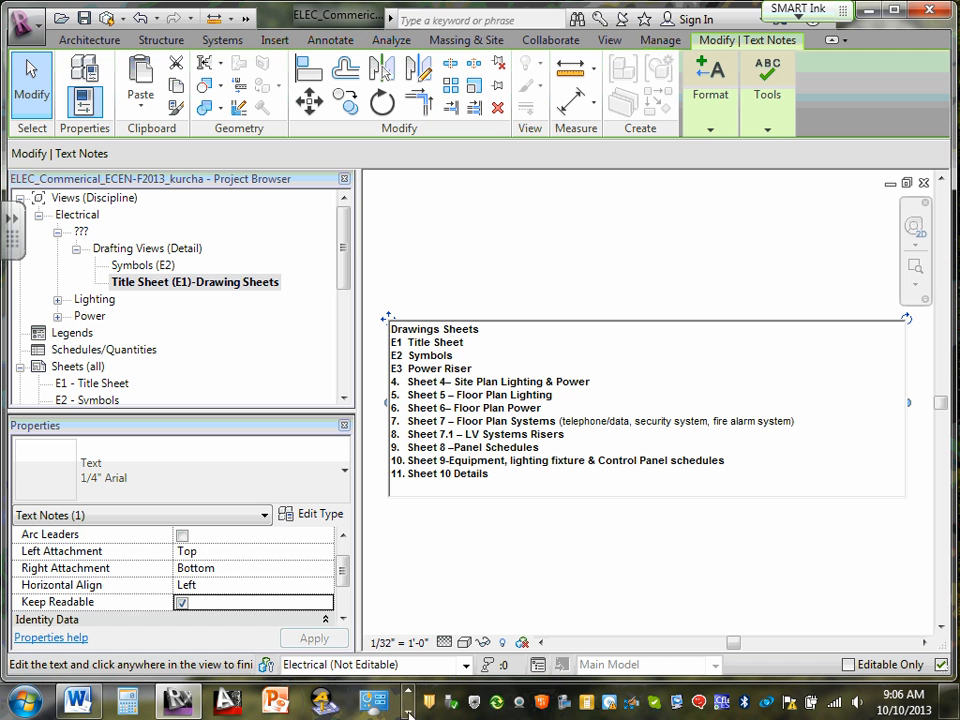
{"action": "left_click", "coordinate": [494, 327]}
{"action": "left_click_drag", "start_coordinate": [494, 327], "coordinate": [360, 322]}
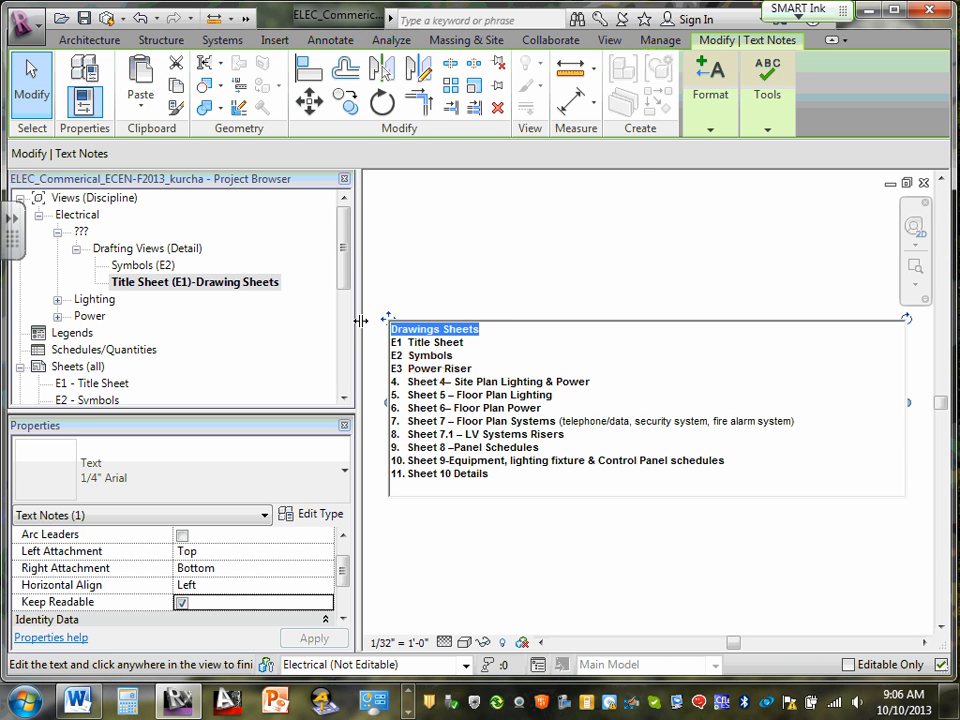
{"action": "left_click", "coordinate": [710, 100]}
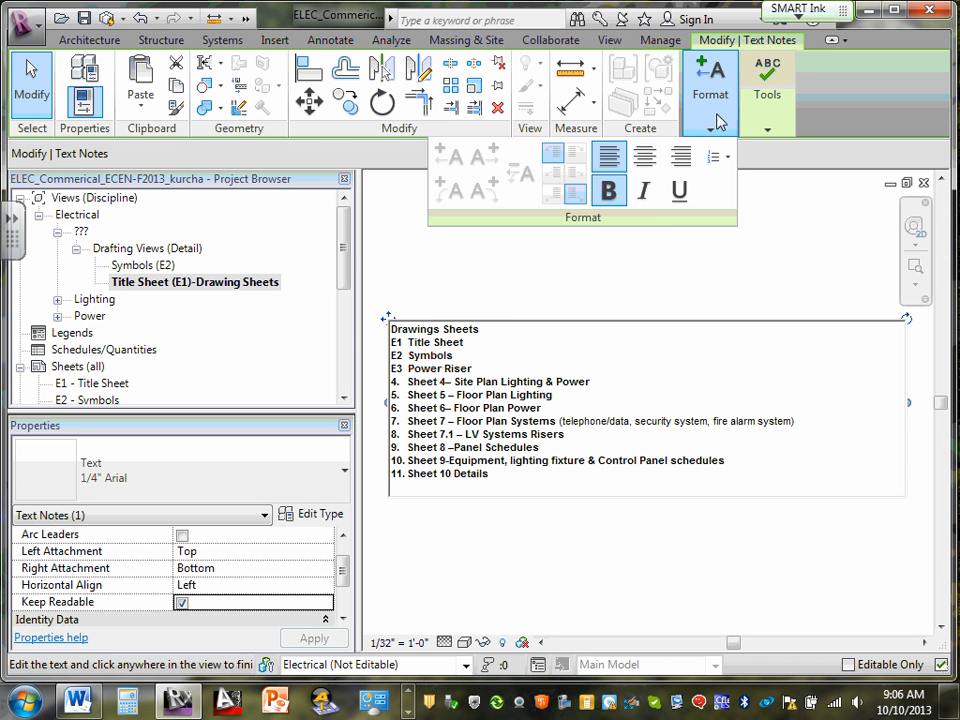
{"action": "left_click", "coordinate": [610, 192]}
{"action": "left_click", "coordinate": [610, 192]}
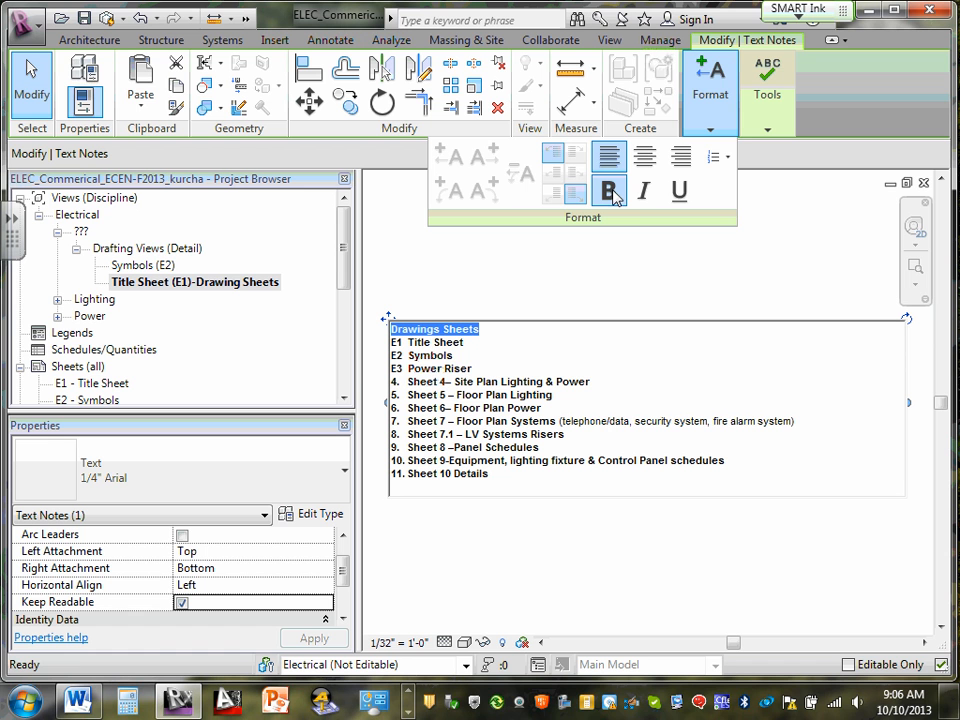
{"action": "left_click", "coordinate": [456, 367]}
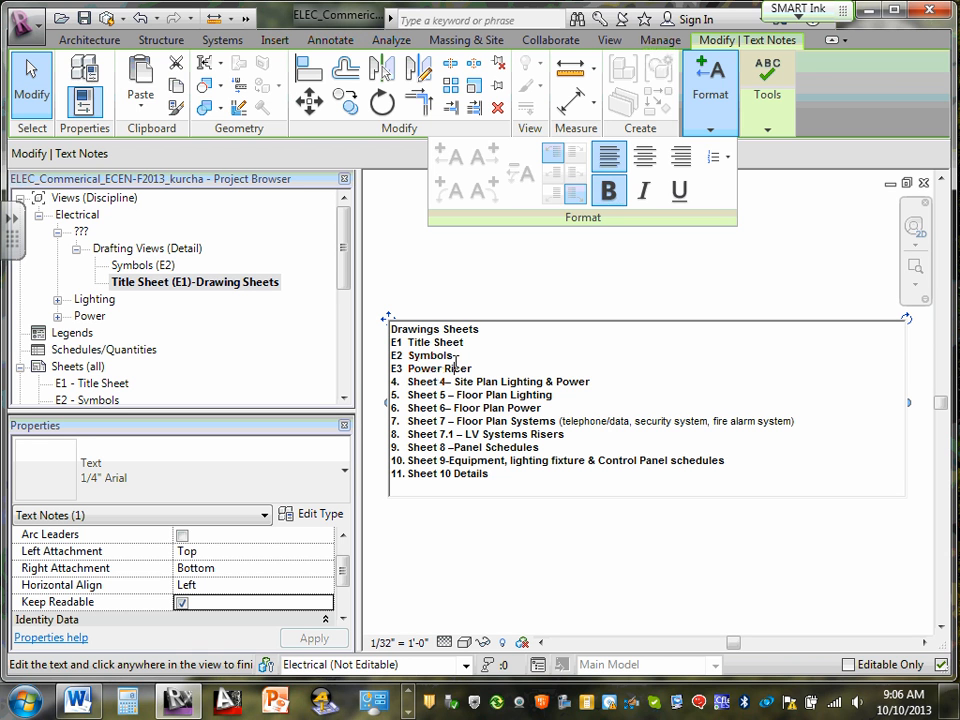
{"action": "left_click_drag", "start_coordinate": [484, 331], "coordinate": [390, 329]}
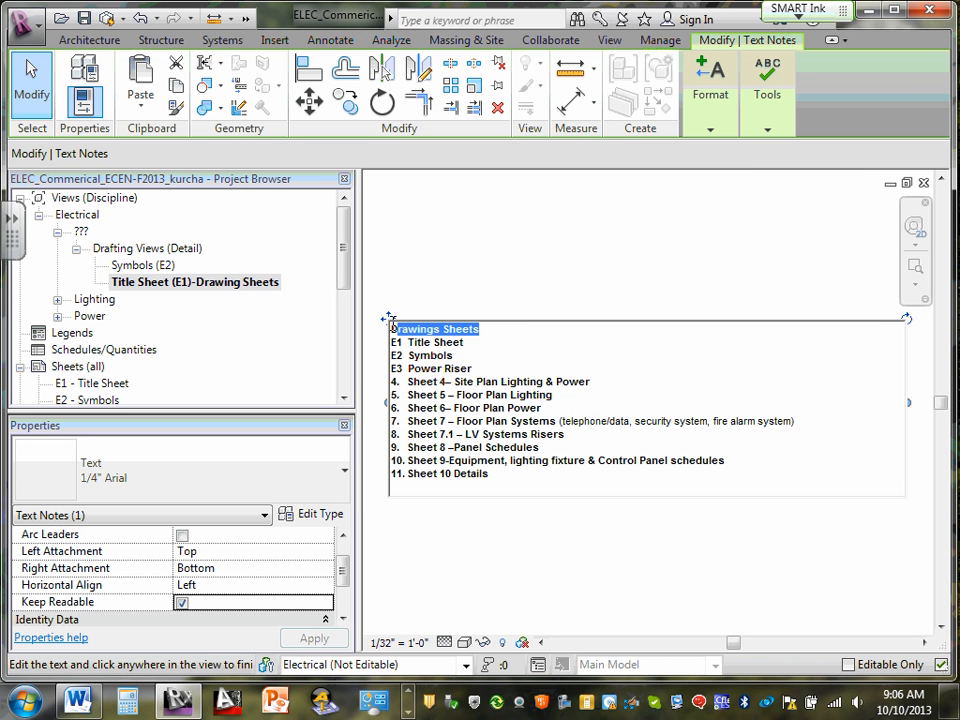
{"action": "left_click", "coordinate": [711, 131]}
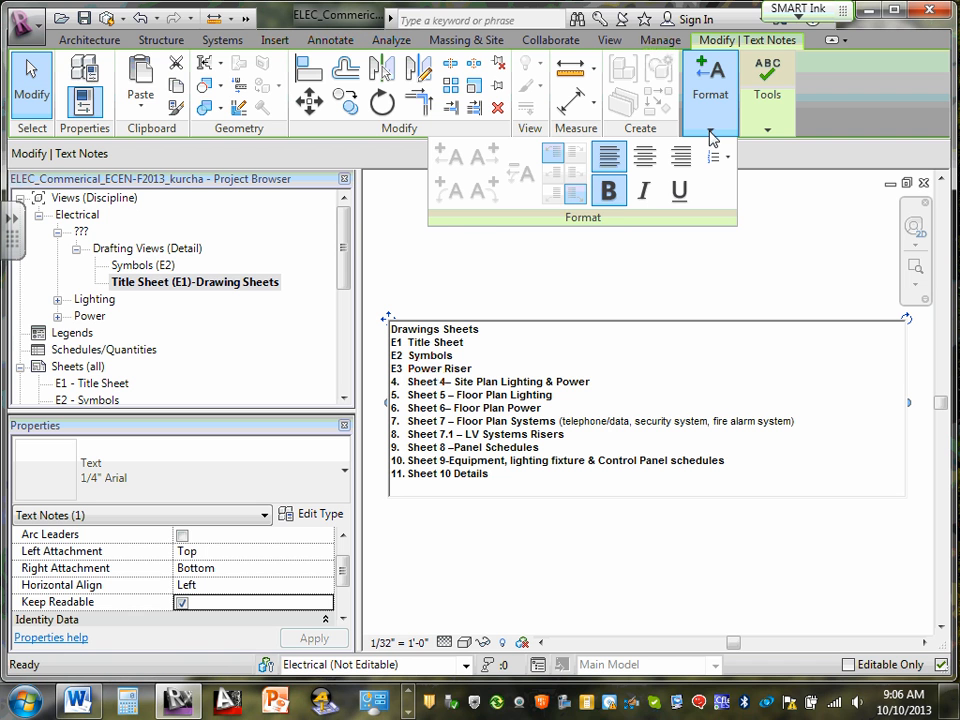
{"action": "left_click", "coordinate": [610, 193]}
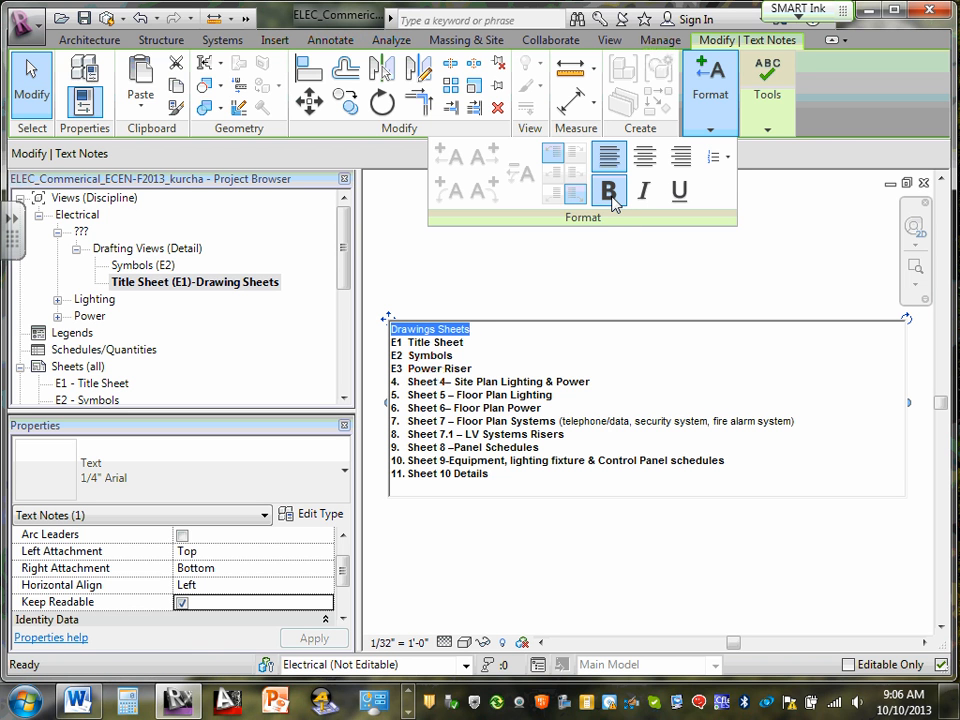
{"action": "left_click", "coordinate": [610, 193]}
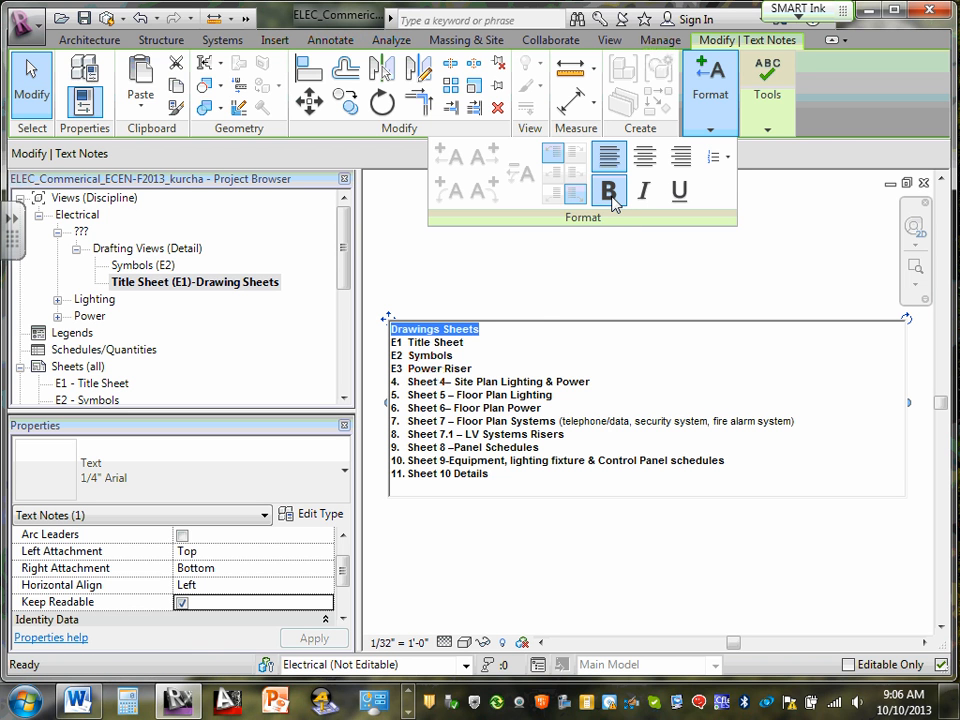
Make every sheet entry below the "Drawings Sheets" heading uniformly bold and finish editing the note.
{"action": "left_click", "coordinate": [480, 432]}
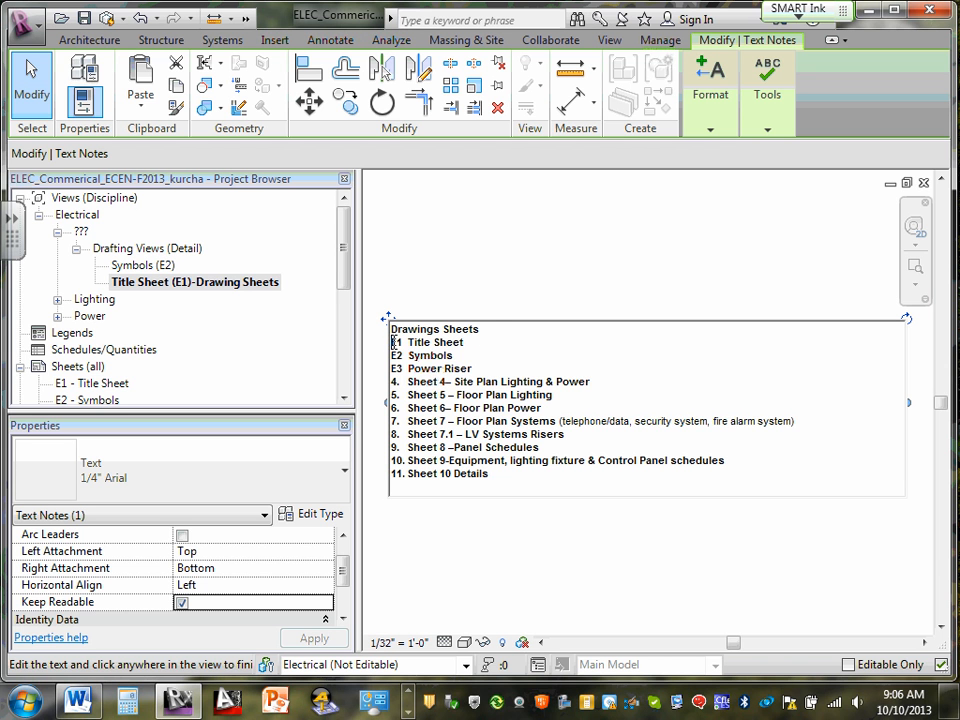
{"action": "left_click_drag", "start_coordinate": [393, 342], "coordinate": [497, 473]}
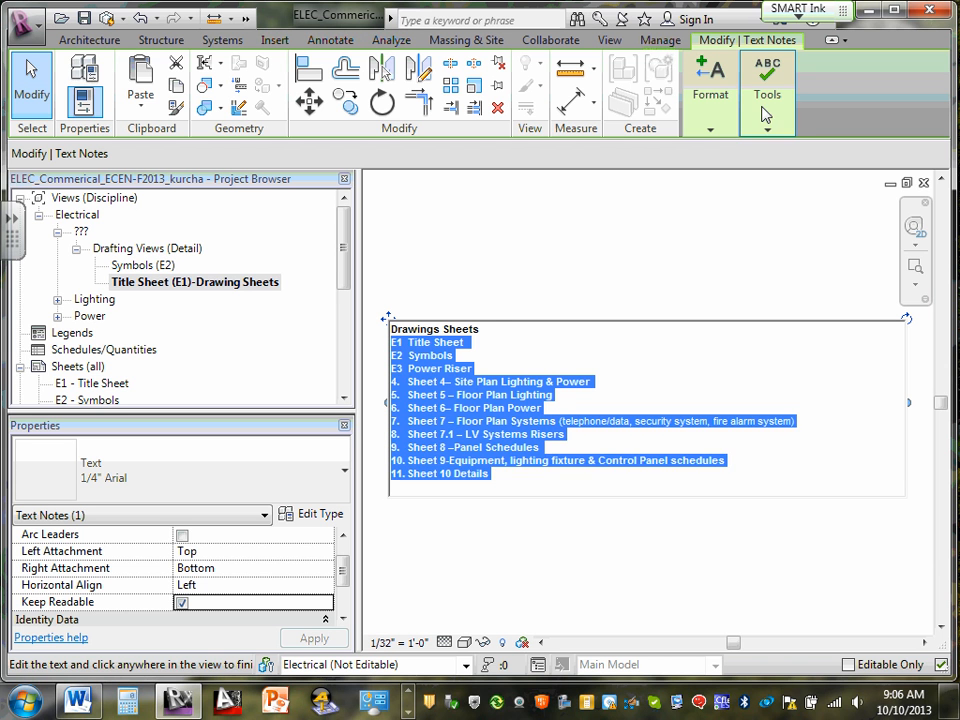
{"action": "left_click", "coordinate": [710, 128]}
{"action": "left_click", "coordinate": [610, 192]}
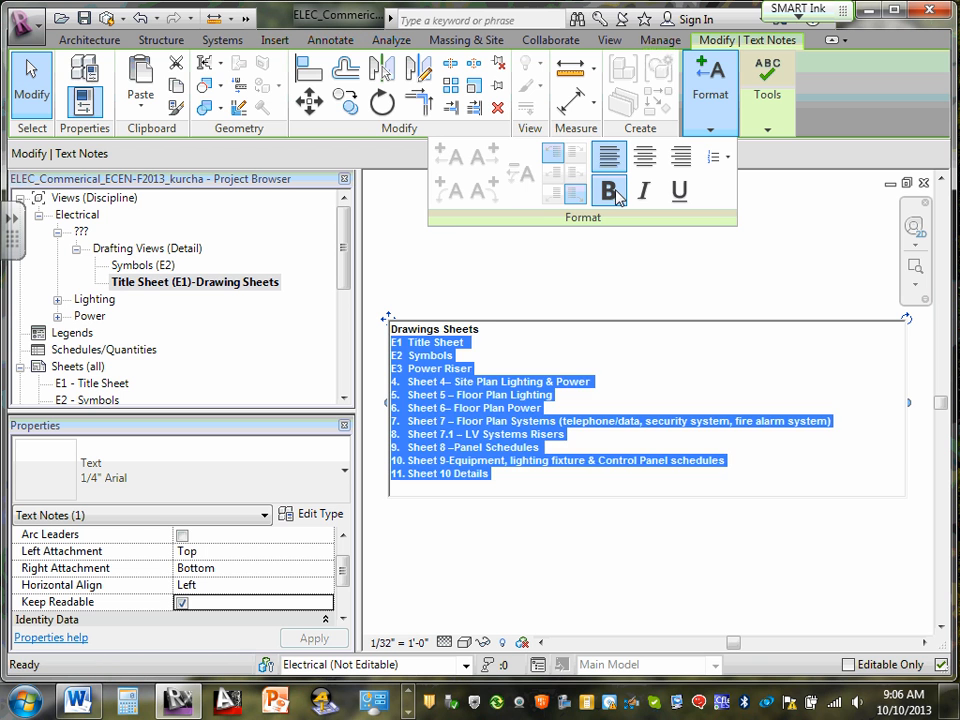
{"action": "left_click", "coordinate": [555, 280]}
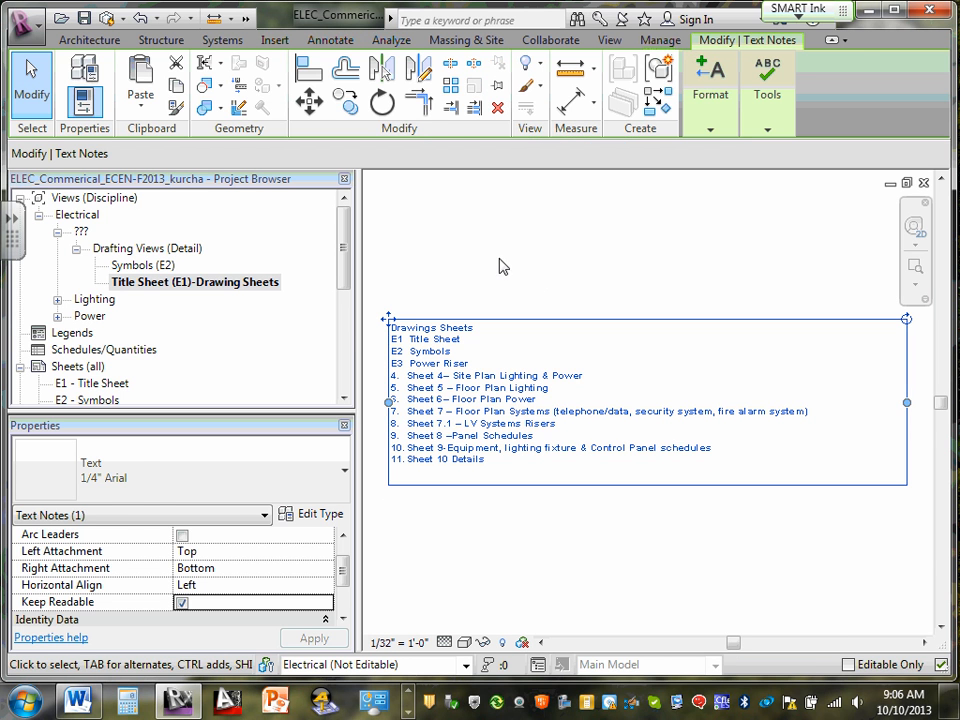
{"action": "left_click", "coordinate": [502, 266]}
Remove the "4." list number before "Sheet 4– Site Plan Lighting & Power", keeping the entry on its own line.
{"action": "left_click", "coordinate": [410, 384]}
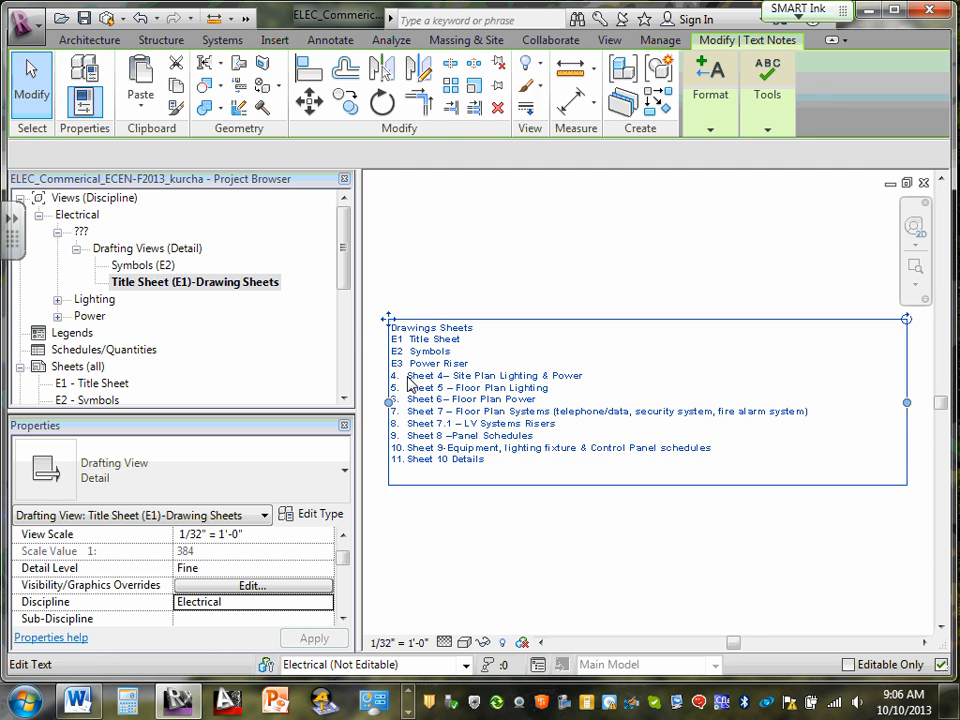
{"action": "left_click", "coordinate": [410, 384]}
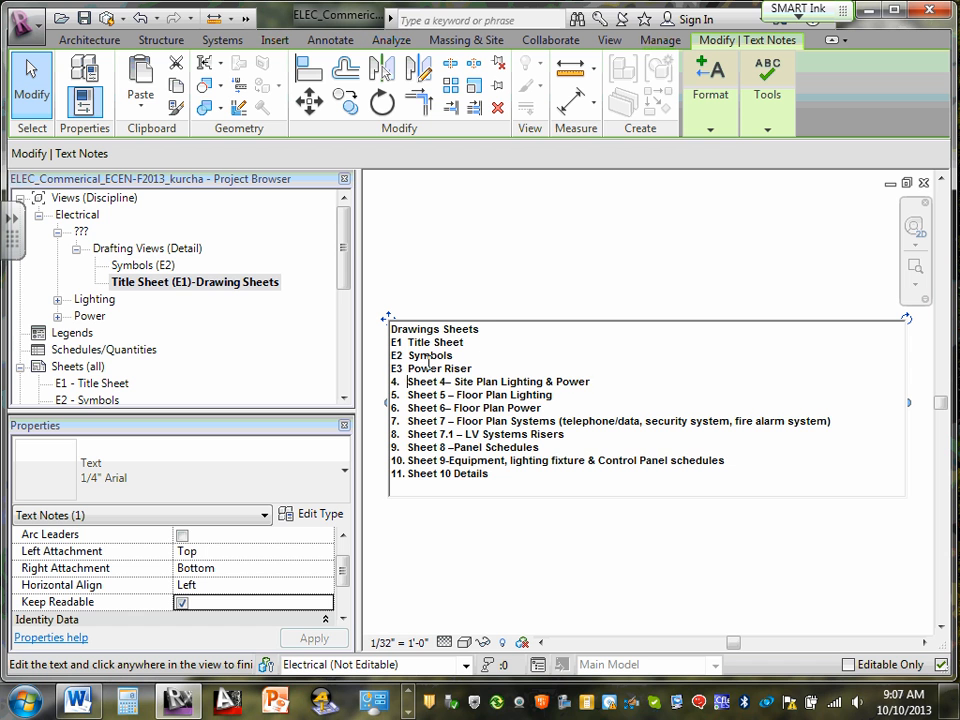
{"action": "key", "text": "BackSpace"}
{"action": "key", "text": "BackSpace"}
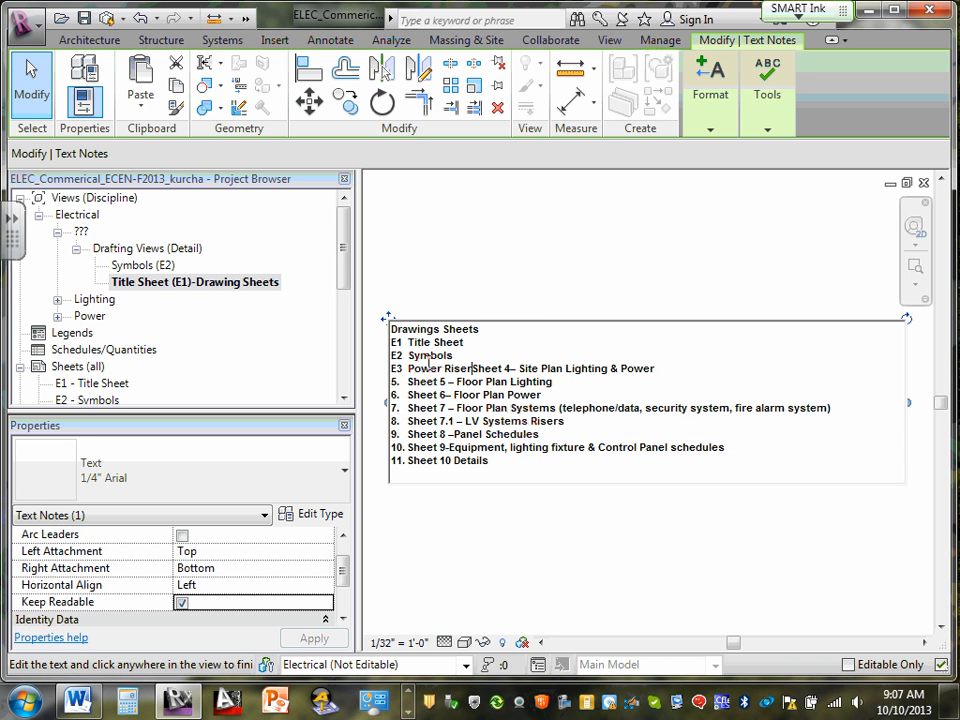
{"action": "key", "text": "Return"}
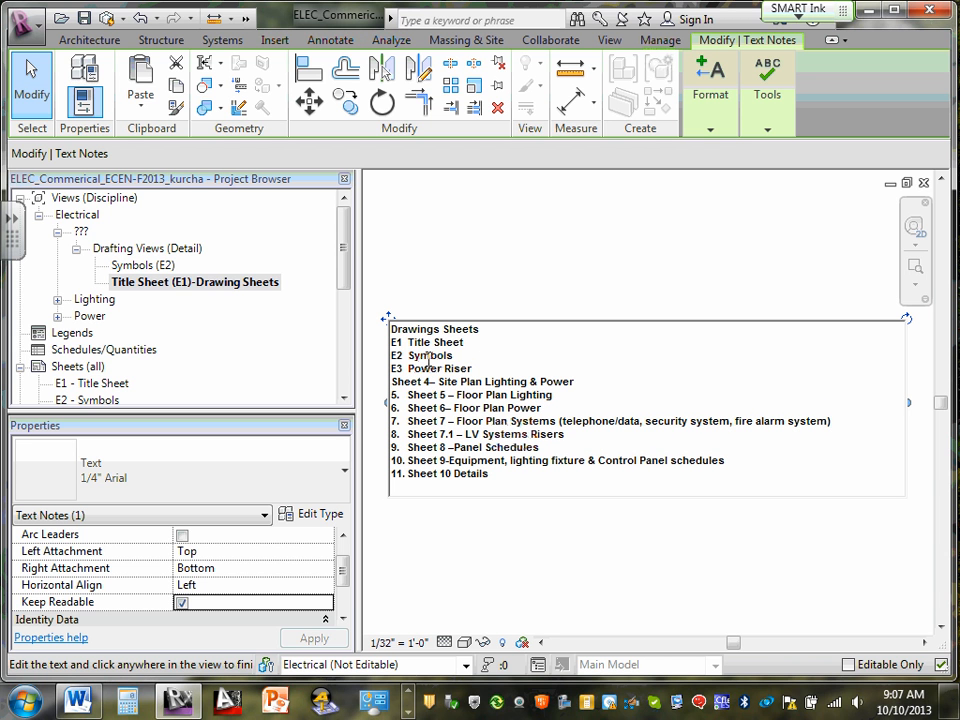
{"action": "left_click", "coordinate": [409, 710]}
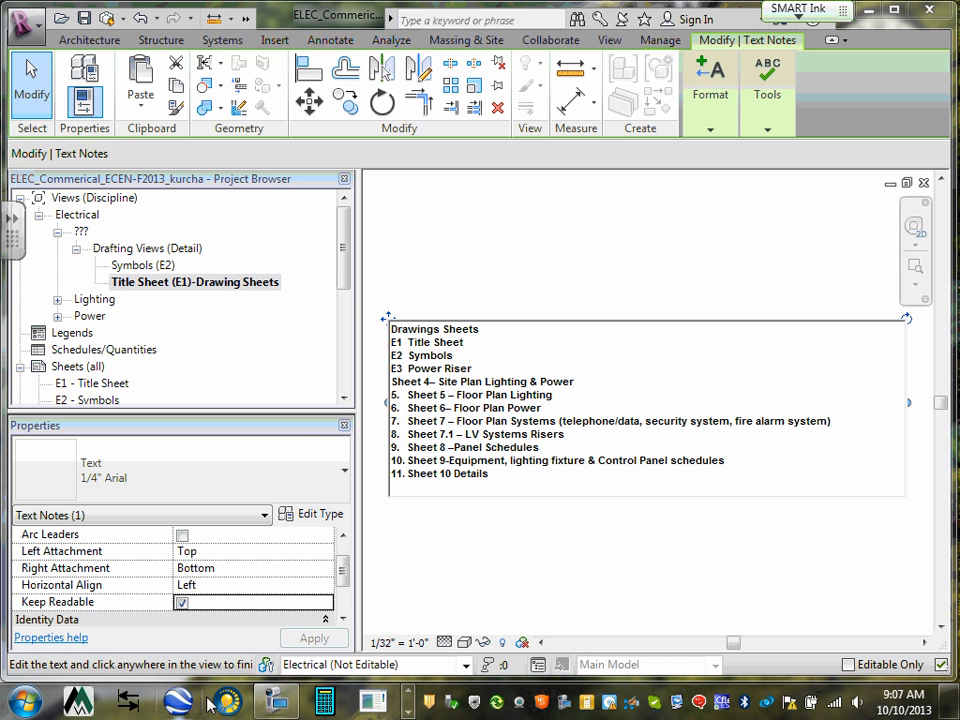
{"action": "left_click", "coordinate": [274, 701]}
{"action": "left_click", "coordinate": [198, 395]}
{"action": "left_click", "coordinate": [123, 330]}
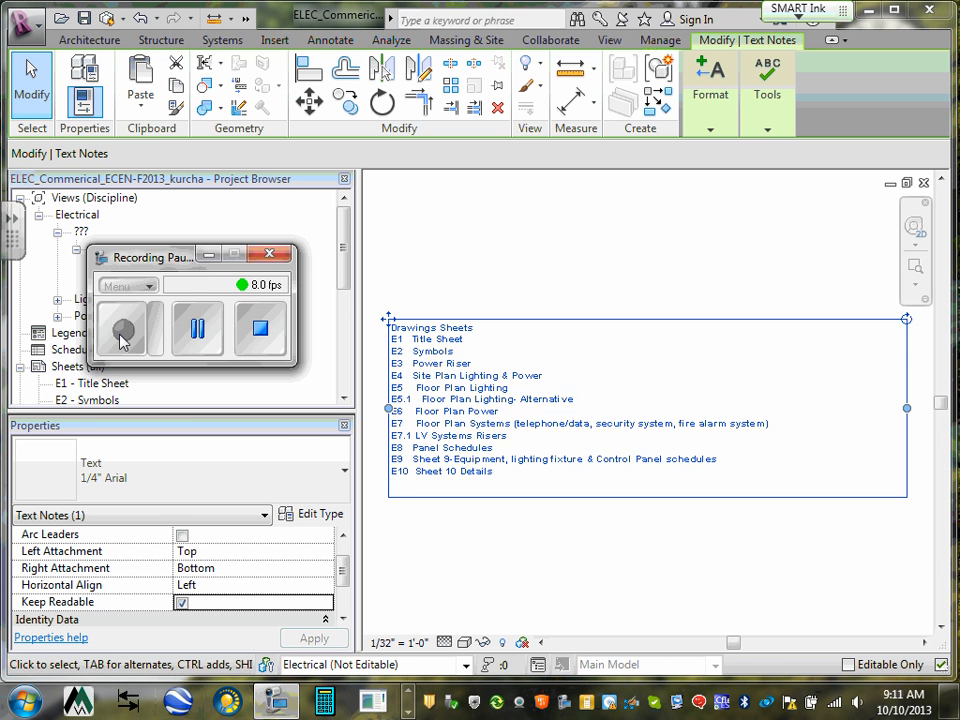
{"action": "left_click", "coordinate": [213, 258]}
Deselect the text note, switch to the Word project document, and color the "Sheet 3- Power Riser" list entry light blue.
{"action": "left_click", "coordinate": [501, 240]}
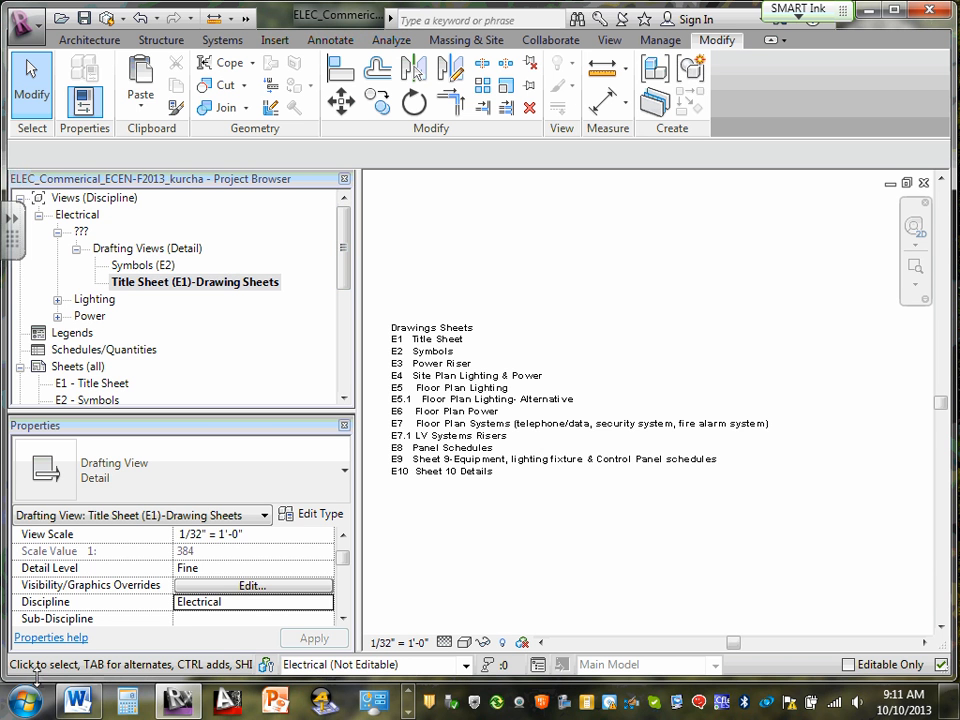
{"action": "left_click", "coordinate": [78, 700]}
{"action": "left_click", "coordinate": [340, 325]}
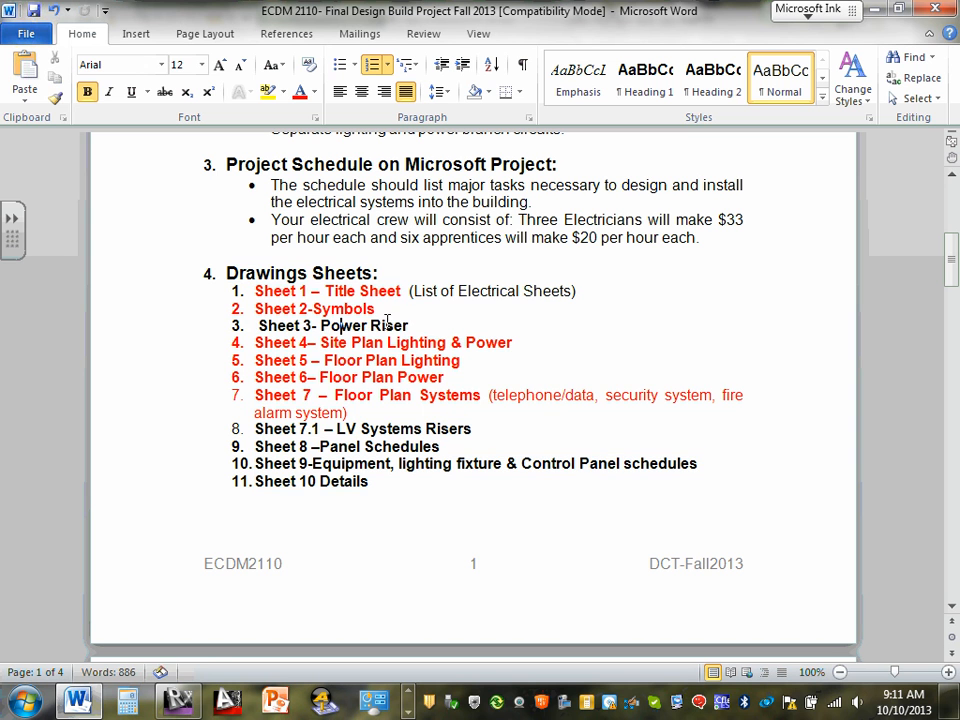
{"action": "left_click_drag", "start_coordinate": [410, 325], "coordinate": [280, 326]}
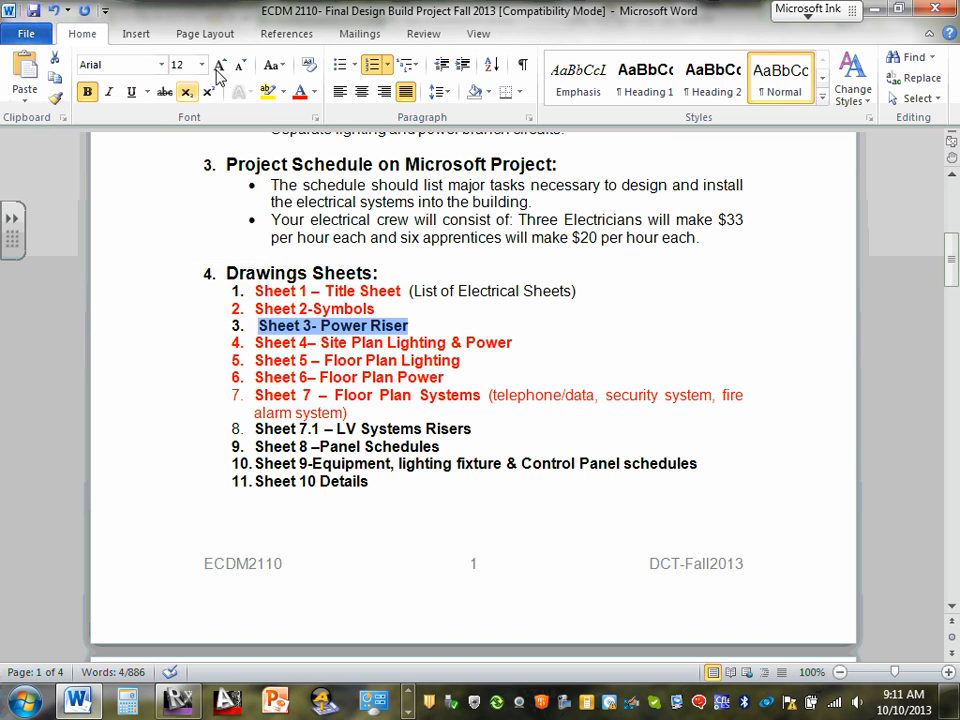
{"action": "left_click", "coordinate": [314, 92]}
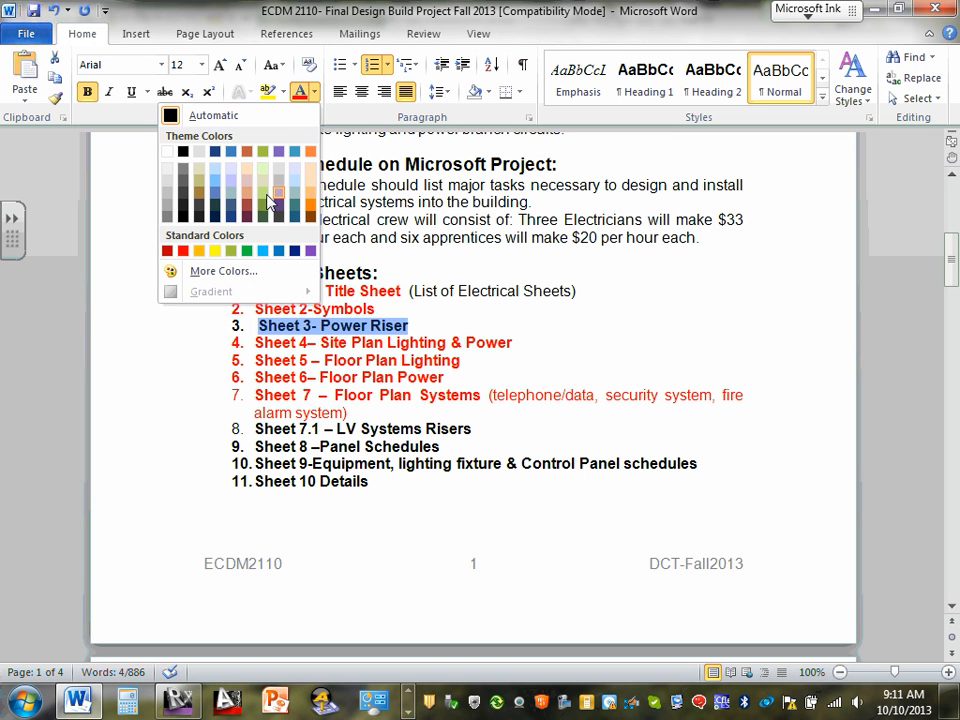
{"action": "left_click", "coordinate": [263, 250]}
{"action": "left_click", "coordinate": [480, 305]}
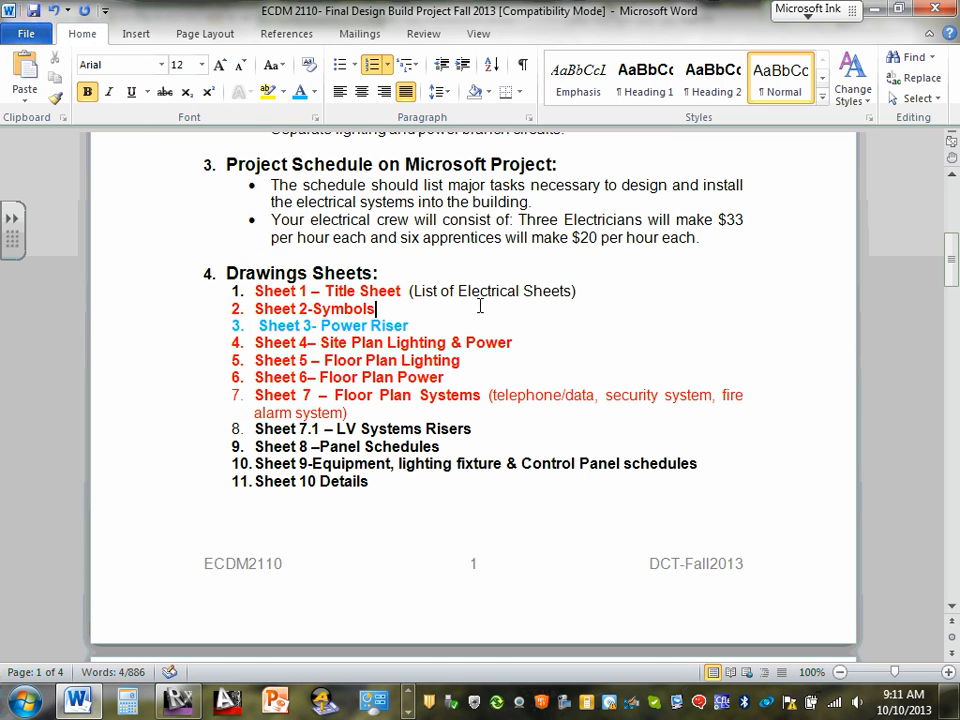
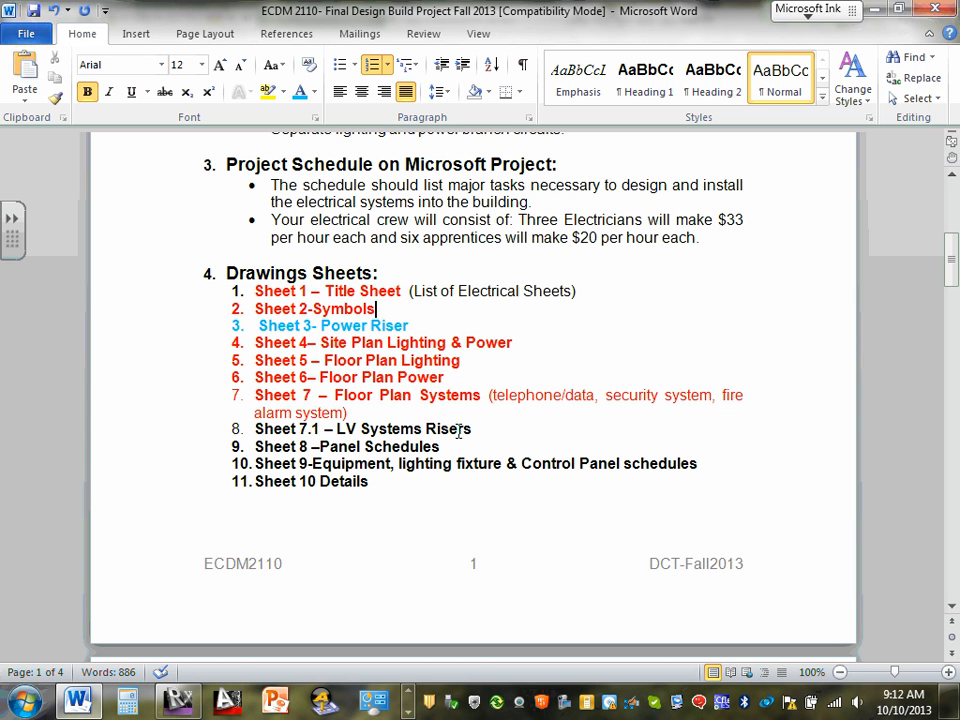
Color the "Sheet 7.1 – LV Systems Risers" list entry red, deselect it, and switch back to Revit.
{"action": "left_click_drag", "start_coordinate": [480, 429], "coordinate": [216, 427]}
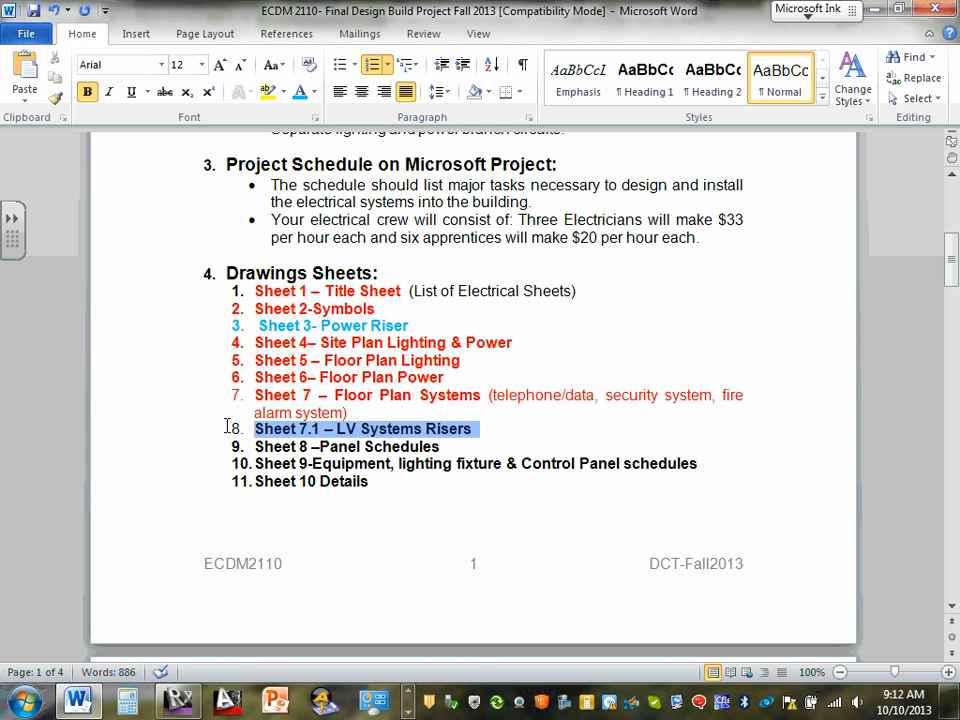
{"action": "left_click", "coordinate": [314, 92]}
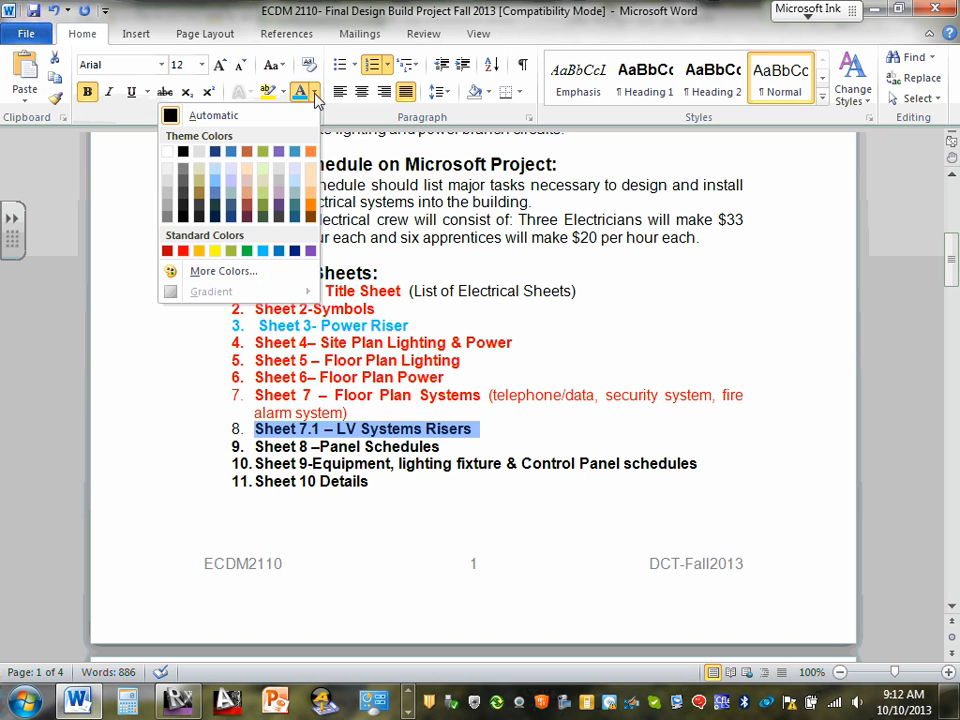
{"action": "left_click", "coordinate": [183, 251]}
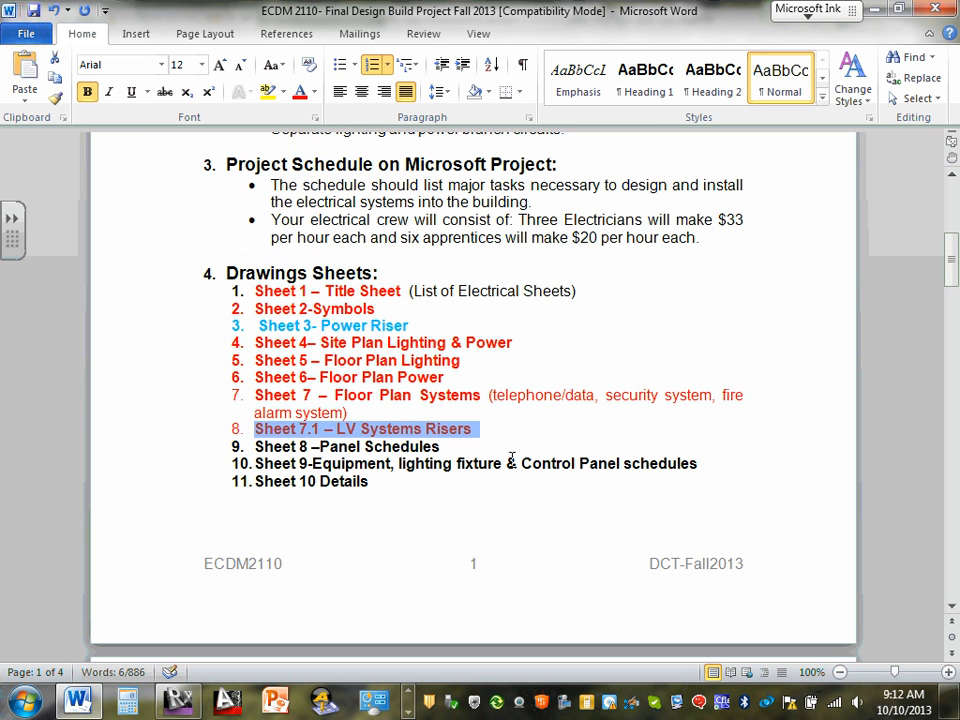
{"action": "left_click", "coordinate": [348, 412]}
{"action": "left_click", "coordinate": [878, 10]}
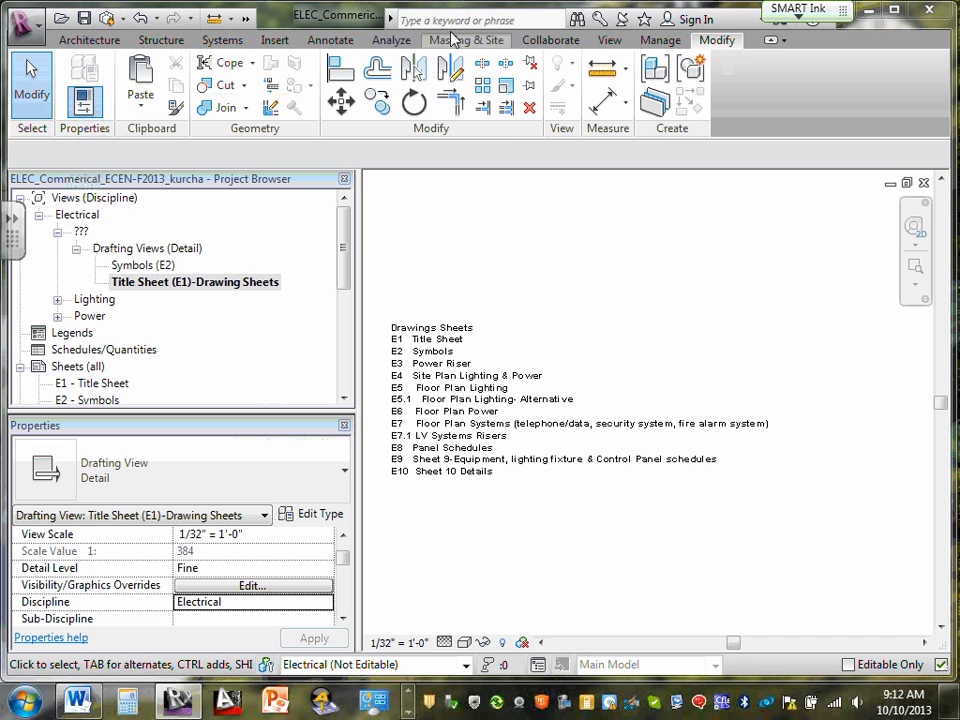
{"action": "left_click", "coordinate": [611, 42]}
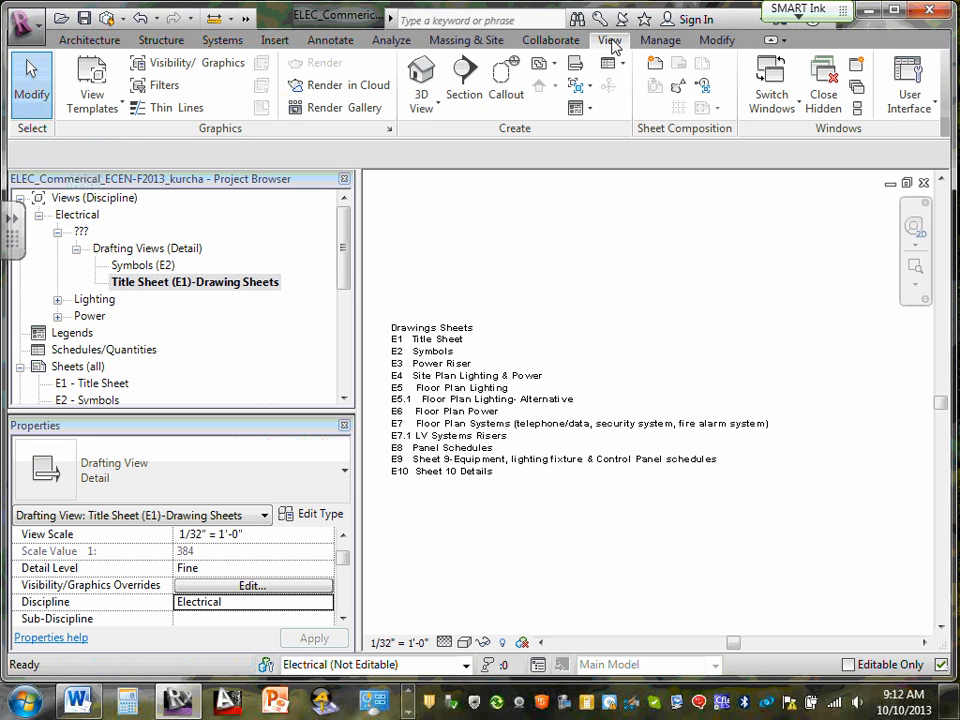
{"action": "double_click", "coordinate": [612, 41]}
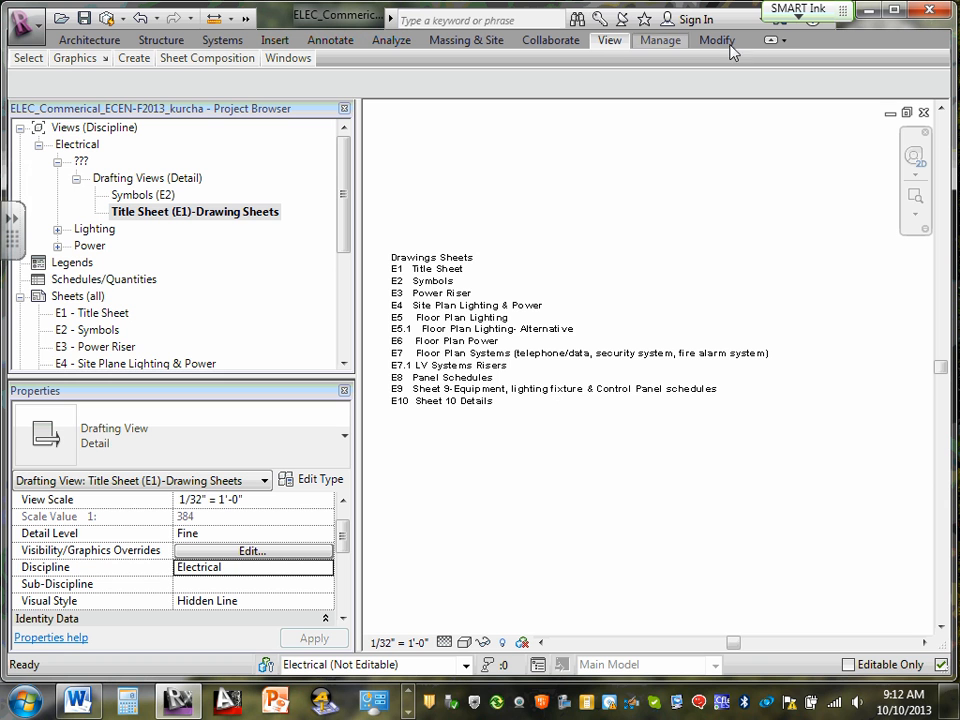
{"action": "double_click", "coordinate": [607, 41]}
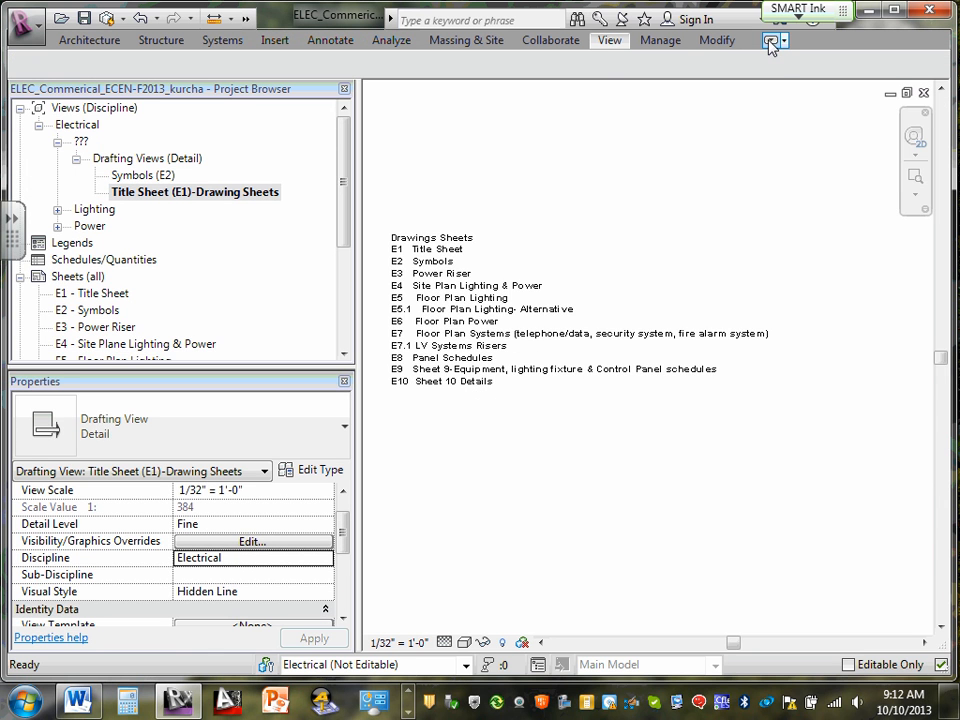
{"action": "left_click", "coordinate": [771, 41]}
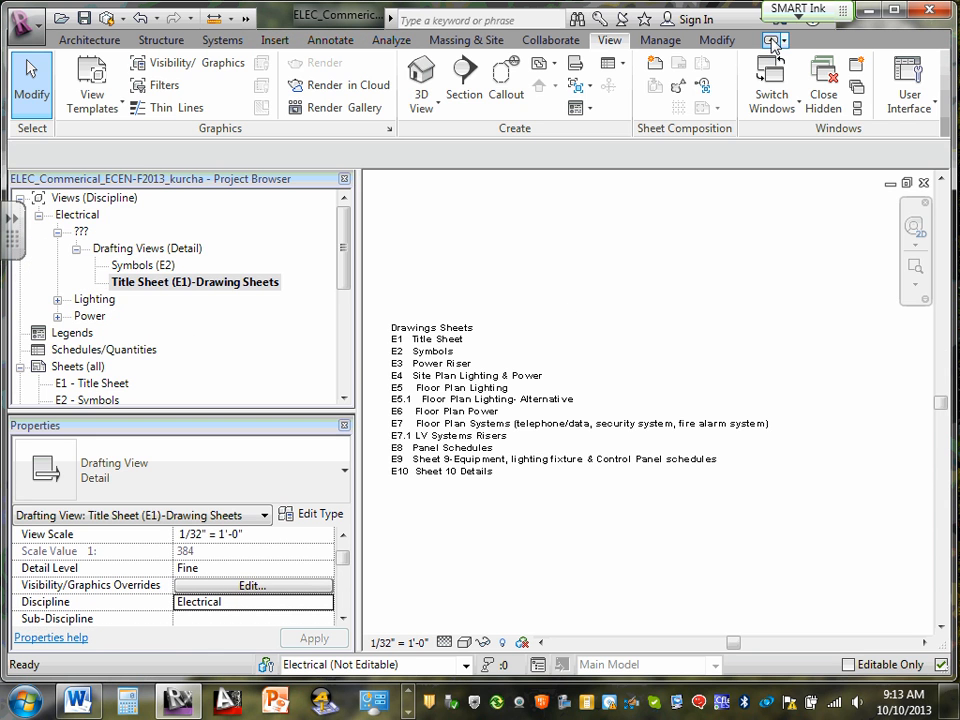
Start a new drafting view, saving the project first.
{"action": "left_click", "coordinate": [578, 66]}
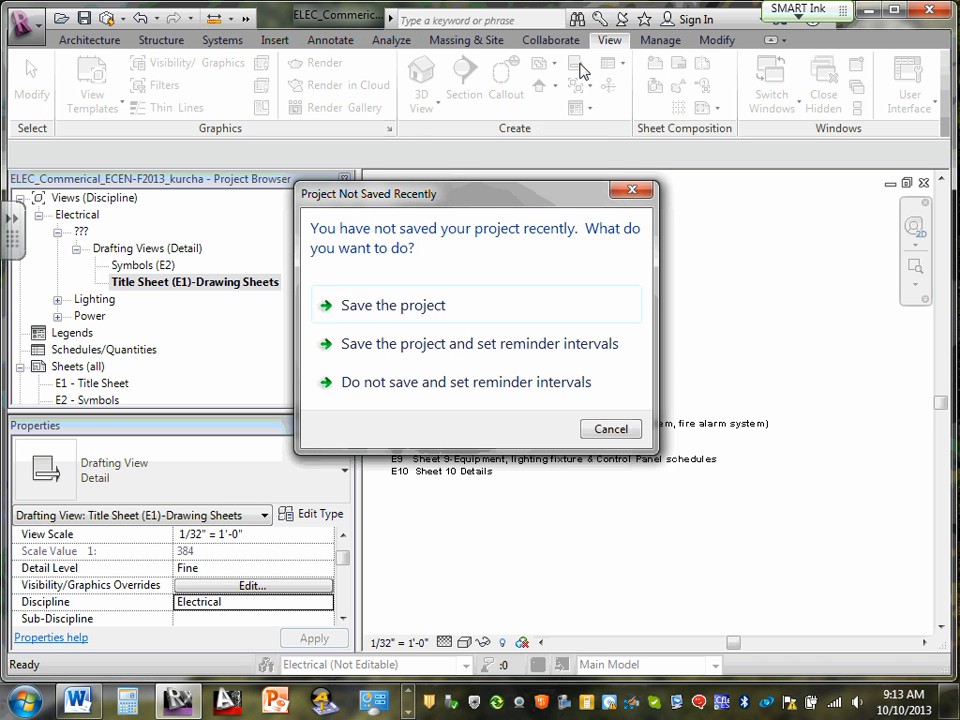
{"action": "left_click", "coordinate": [454, 316]}
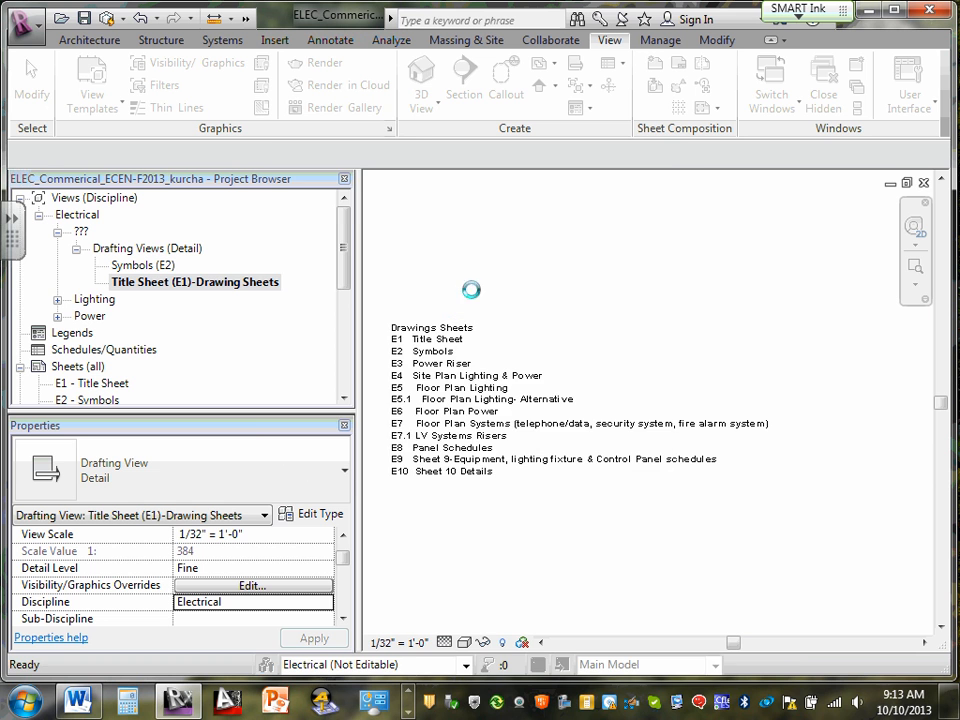
{"action": "left_click", "coordinate": [440, 311]}
{"action": "left_click_drag", "start_coordinate": [505, 304], "coordinate": [342, 294]}
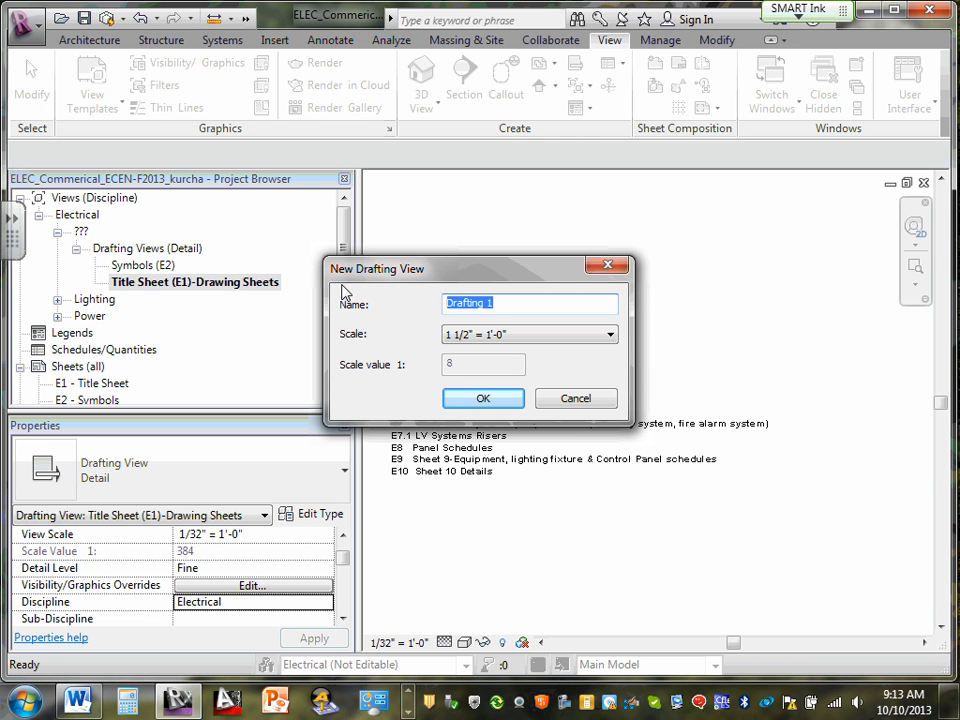
Copy the "Sheet 7.1 – LV Systems Risers" entry from the Word document and paste it as the new drafting view's name in Revit.
{"action": "left_click", "coordinate": [75, 703]}
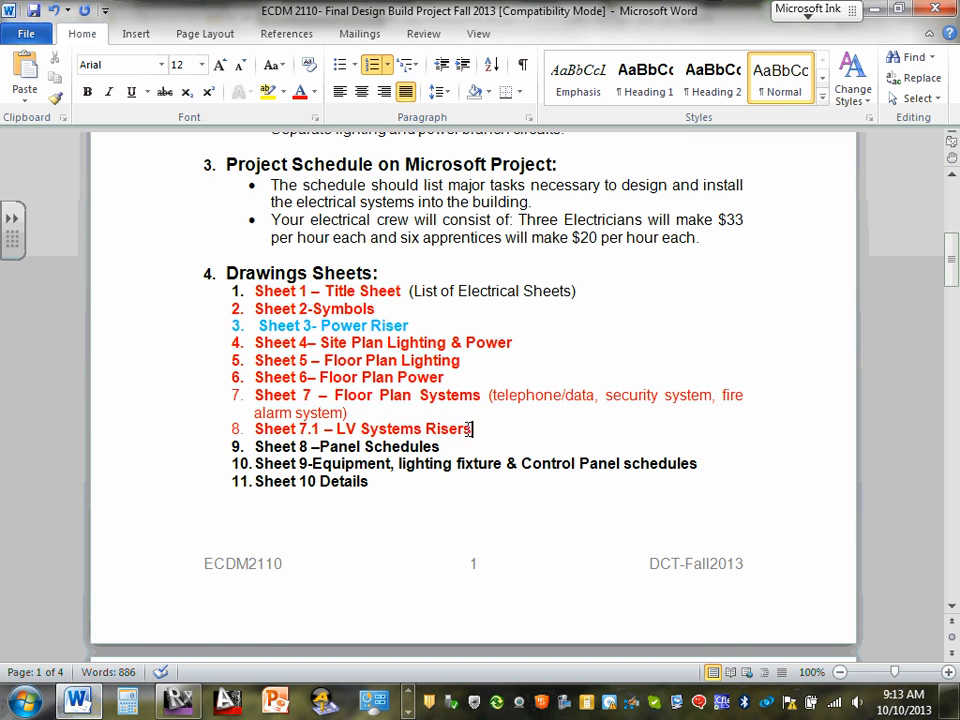
{"action": "left_click_drag", "start_coordinate": [468, 428], "coordinate": [256, 428]}
{"action": "right_click", "coordinate": [264, 428]}
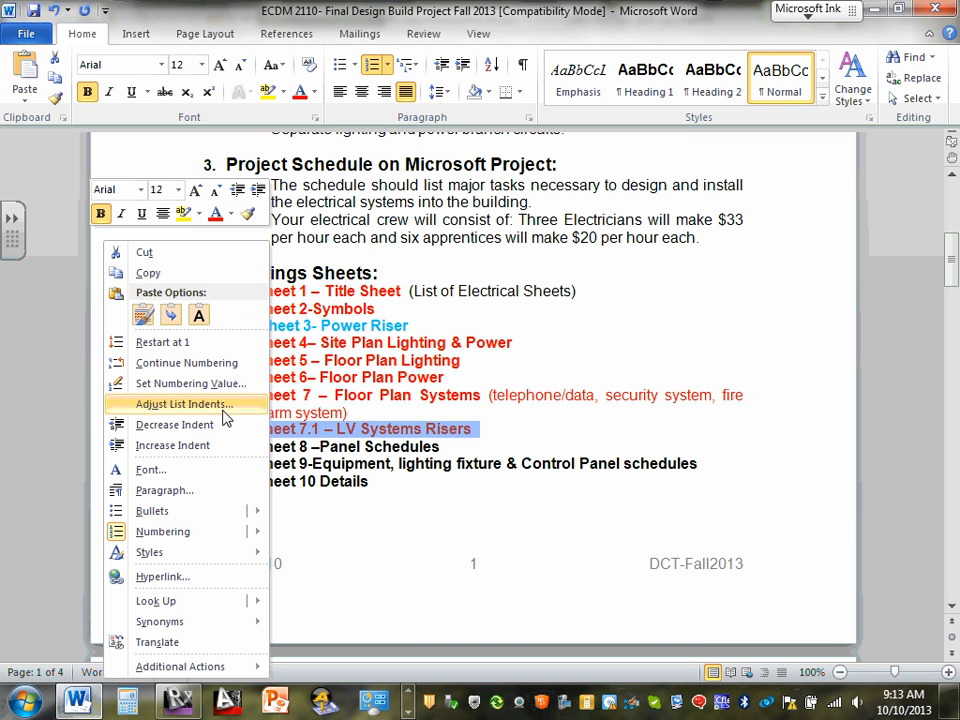
{"action": "left_click", "coordinate": [160, 272]}
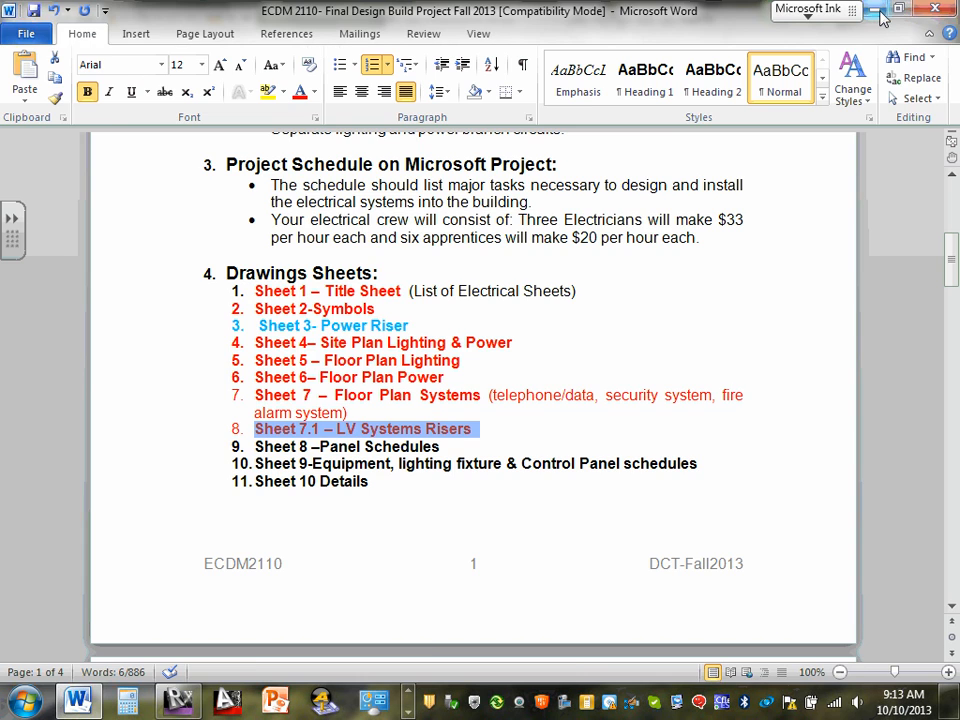
{"action": "key", "text": "alt+Tab"}
{"action": "left_click_drag", "start_coordinate": [540, 299], "coordinate": [425, 301]}
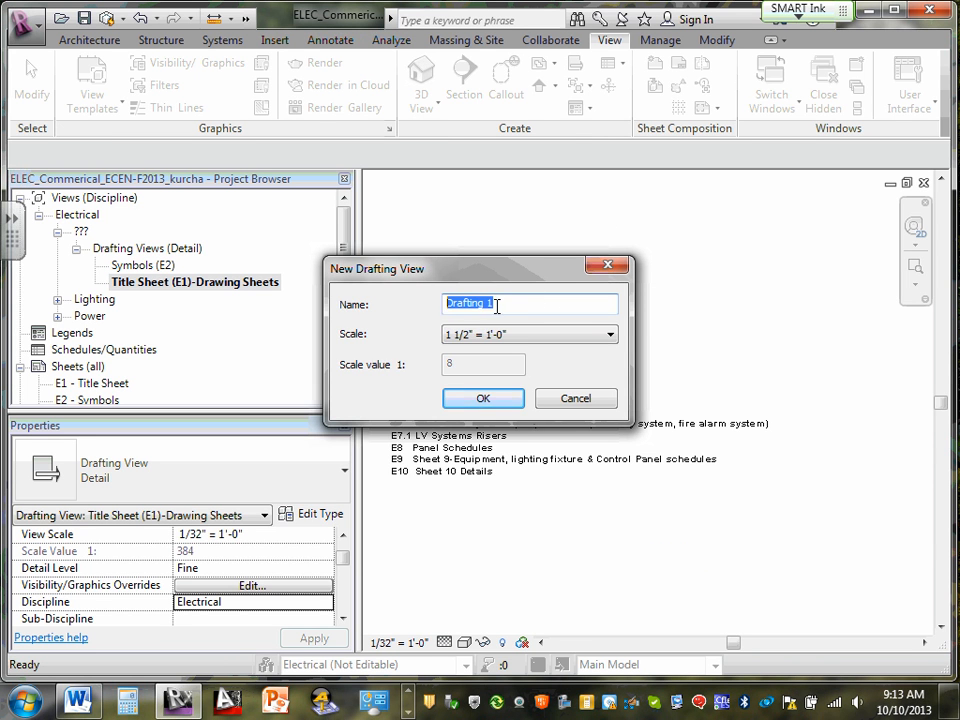
{"action": "right_click", "coordinate": [484, 302]}
{"action": "left_click", "coordinate": [349, 390]}
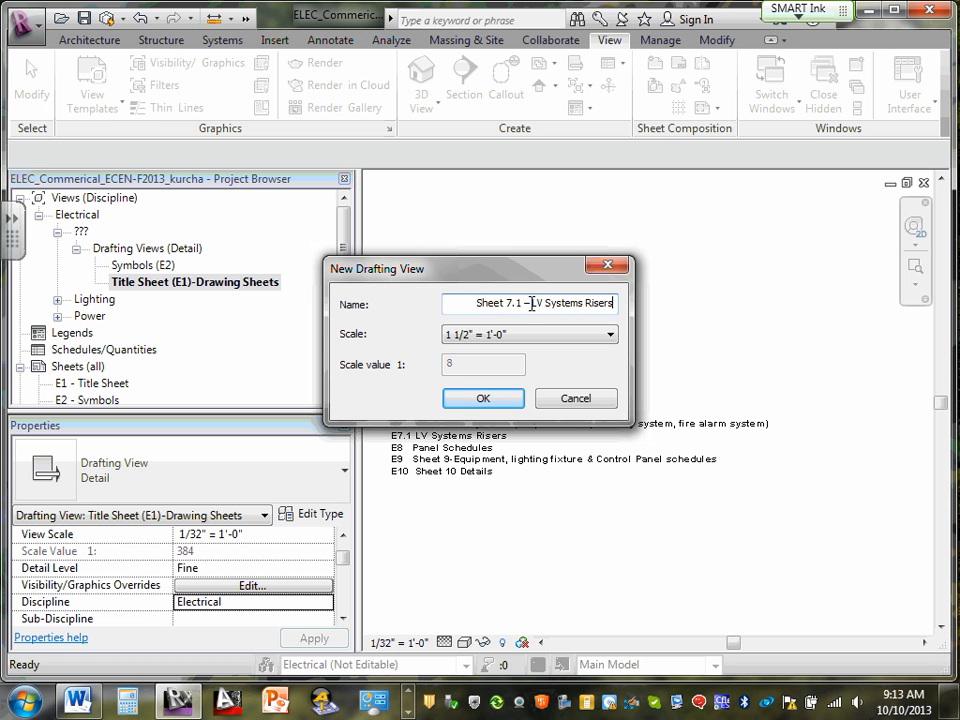
Edit the pasted name to "LV Systems Risers (E7.1)", create the drafting view, and select it among the drafting views.
{"action": "left_click_drag", "start_coordinate": [530, 303], "coordinate": [336, 297]}
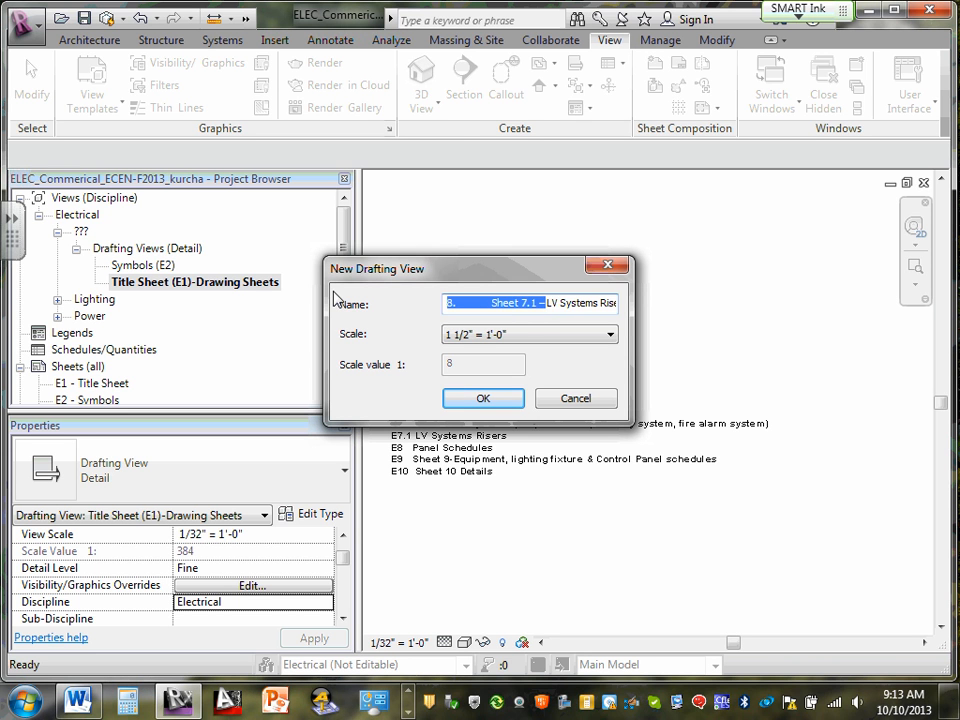
{"action": "key", "text": "BackSpace"}
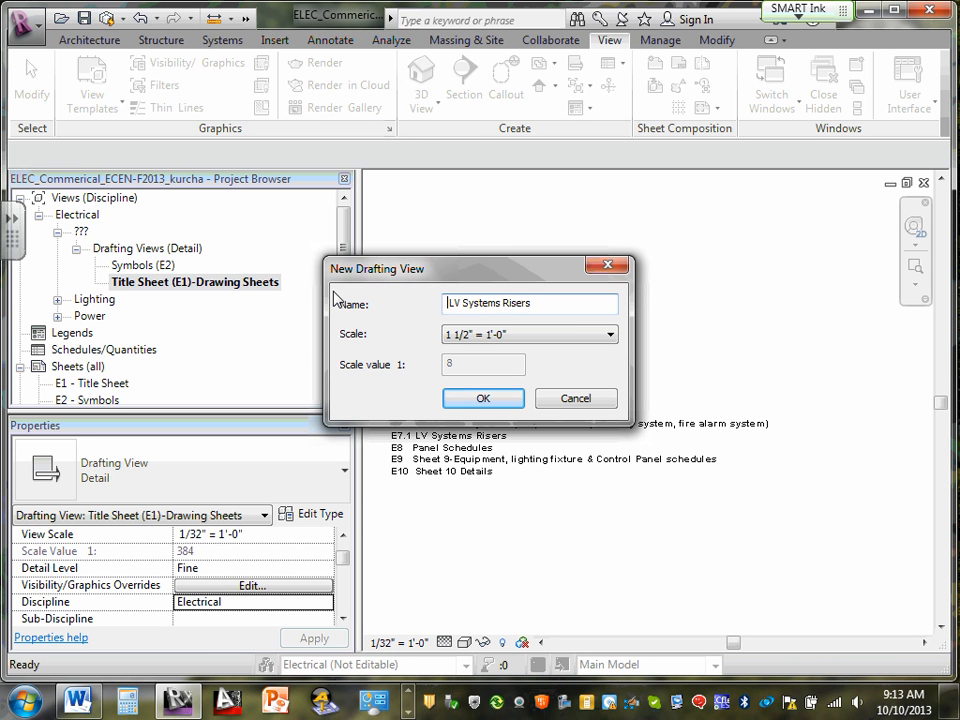
{"action": "left_click", "coordinate": [540, 305]}
{"action": "type", "text": "(E7.1)"}
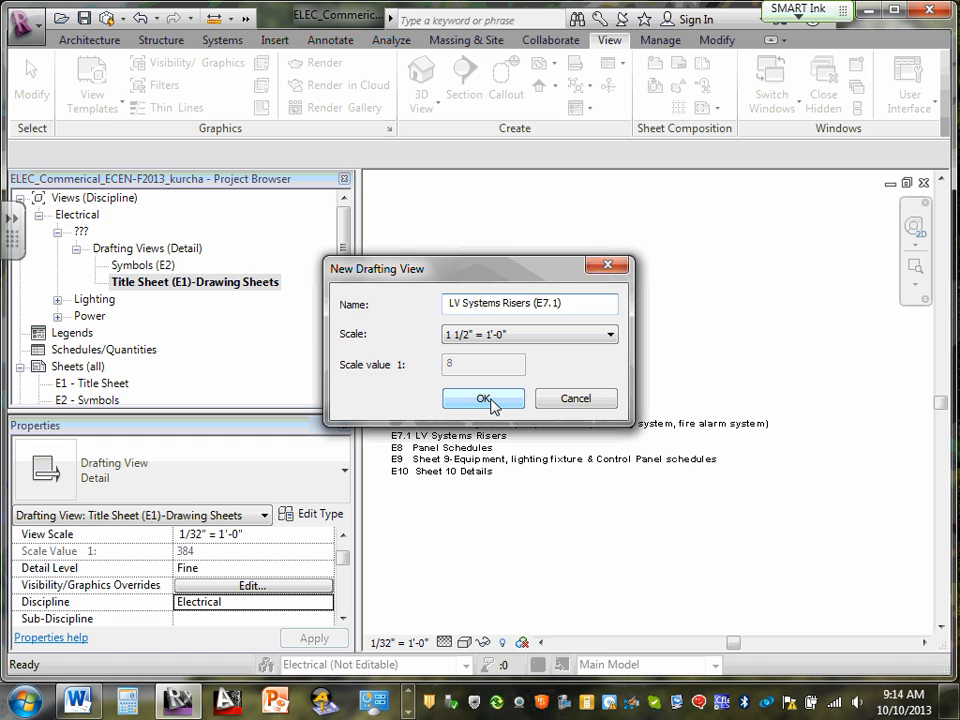
{"action": "left_click", "coordinate": [487, 399]}
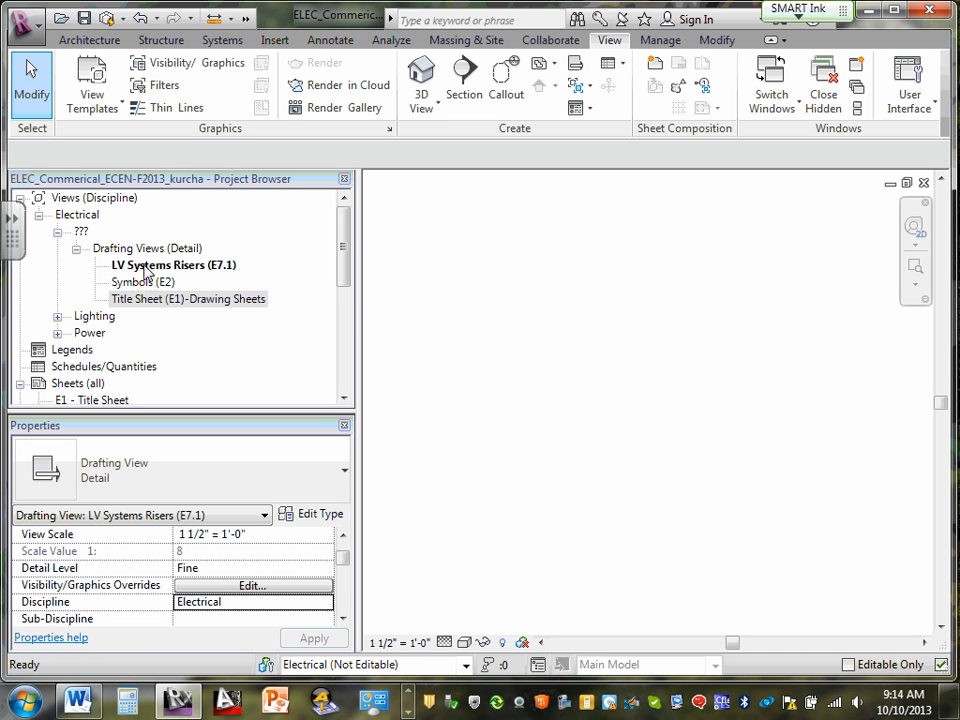
{"action": "left_click", "coordinate": [145, 266]}
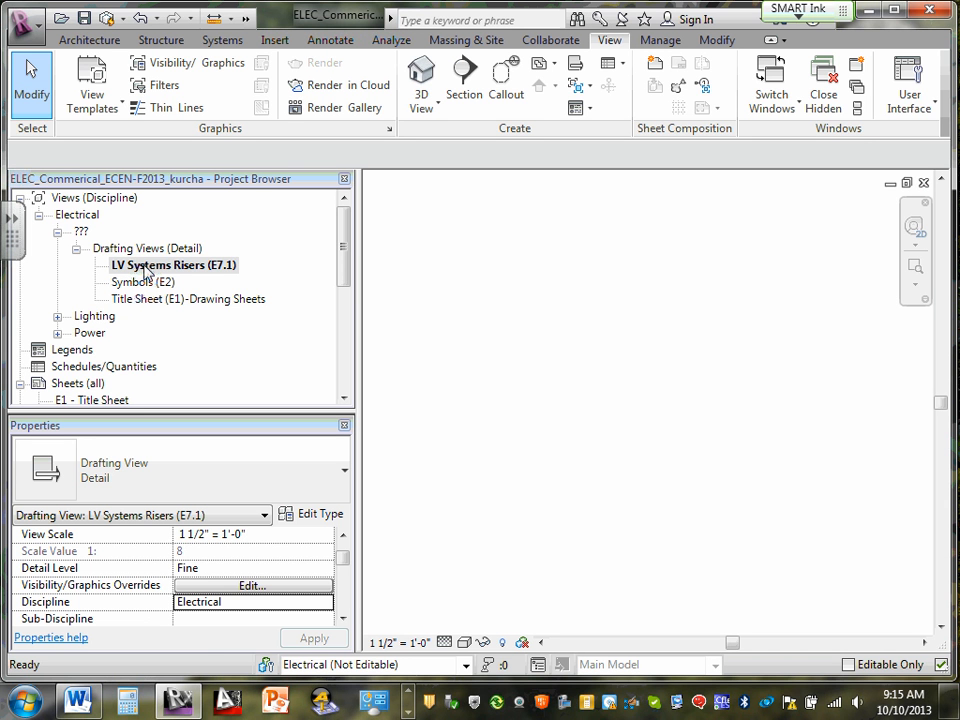
{"action": "left_click", "coordinate": [719, 44]}
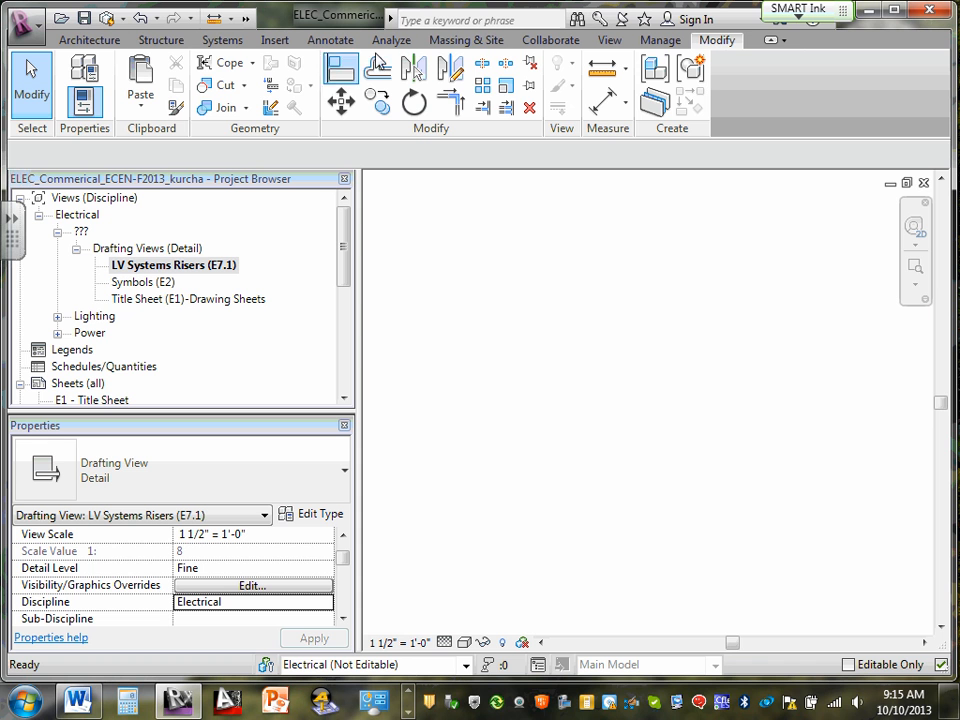
{"action": "left_click", "coordinate": [660, 41]}
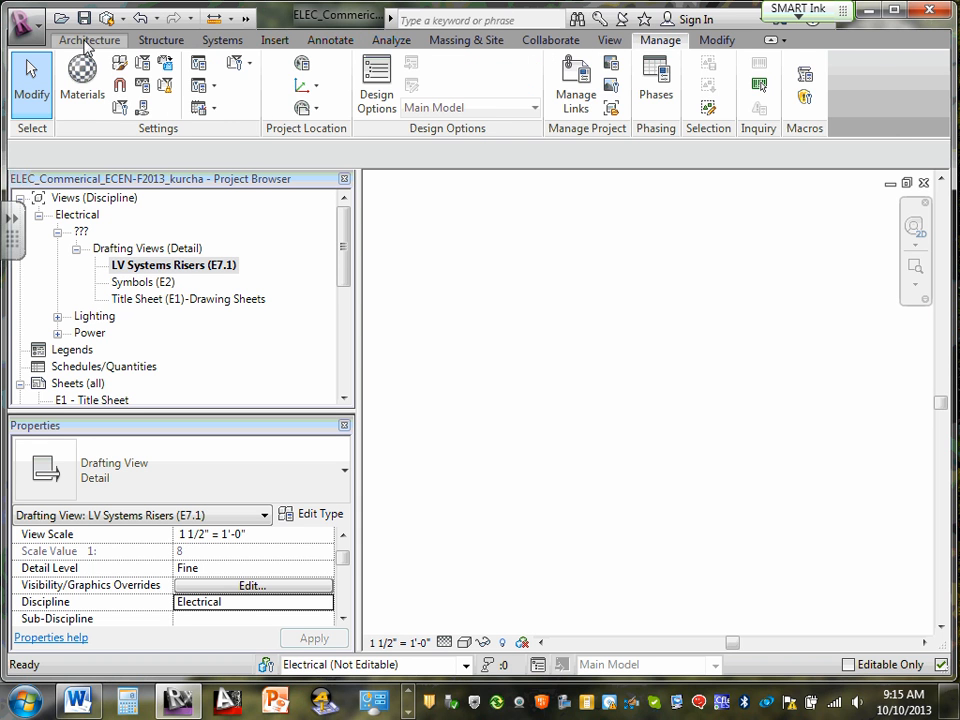
{"action": "left_click", "coordinate": [62, 40]}
{"action": "left_click", "coordinate": [714, 42]}
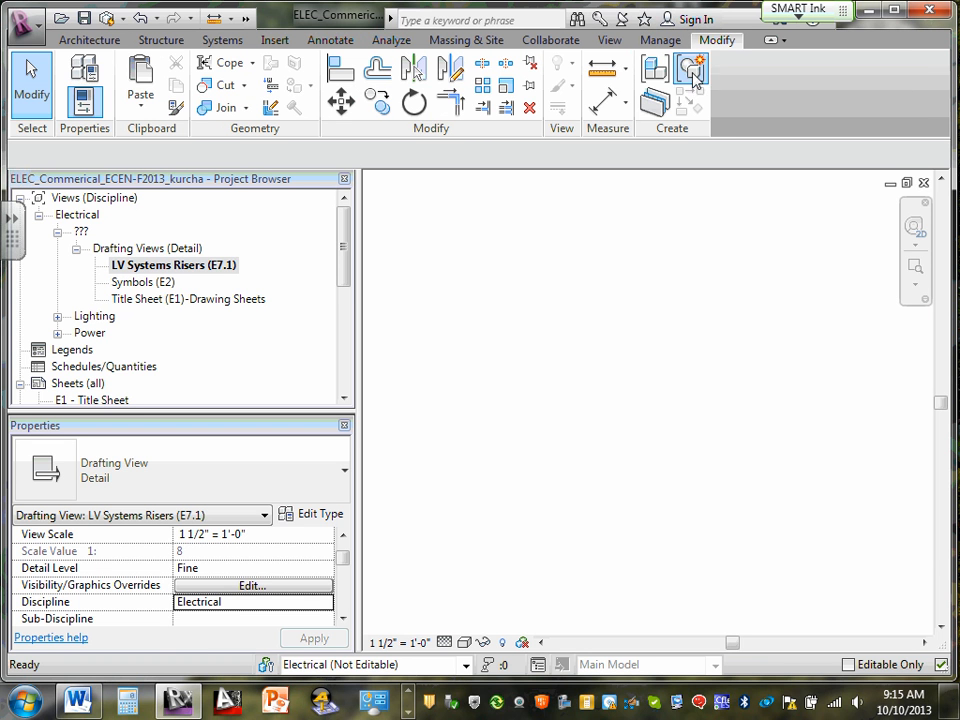
{"action": "left_click", "coordinate": [610, 40]}
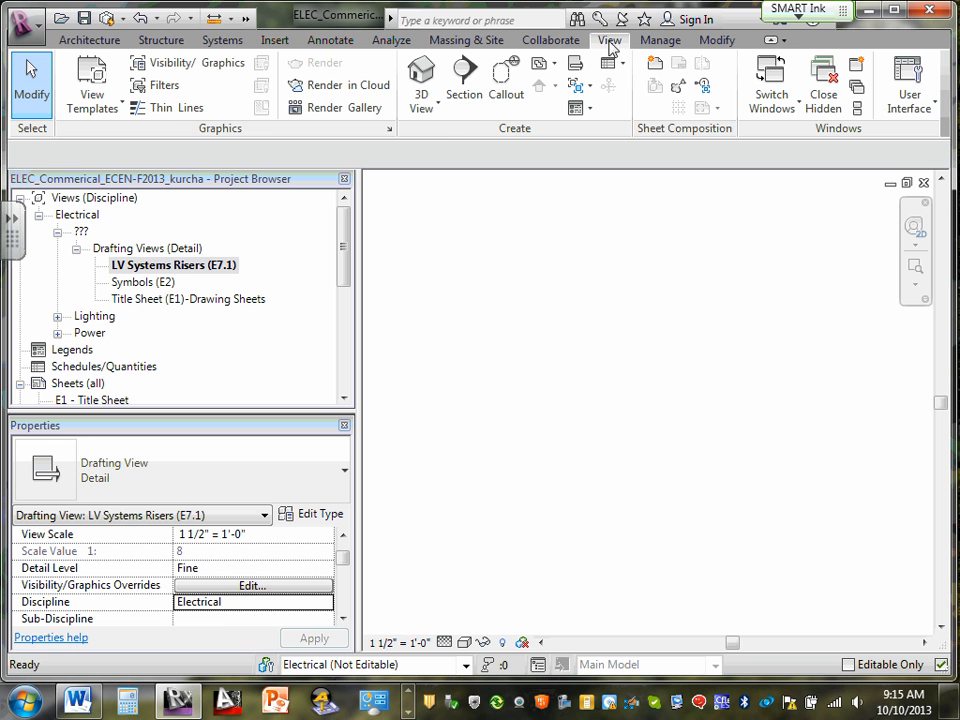
{"action": "left_click", "coordinate": [718, 41]}
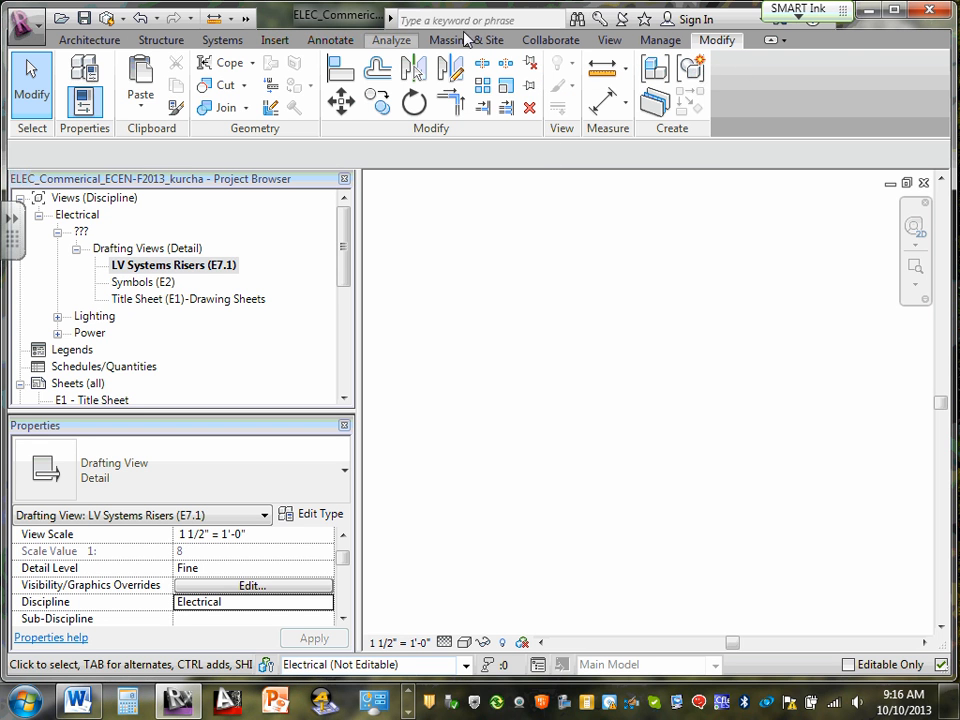
{"action": "left_click", "coordinate": [563, 44]}
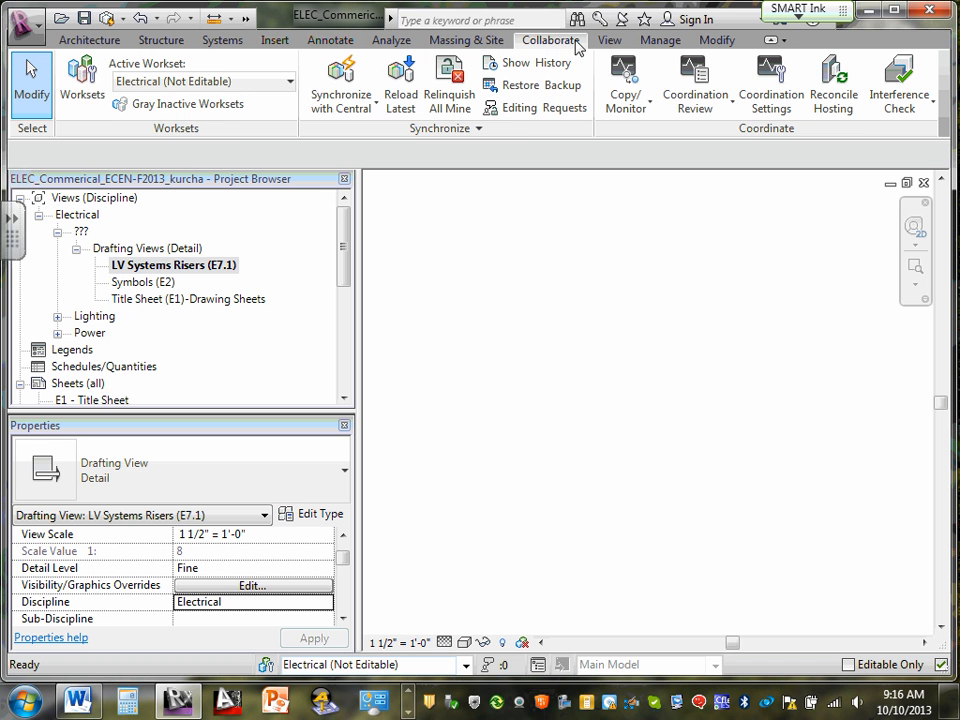
{"action": "left_click", "coordinate": [610, 43]}
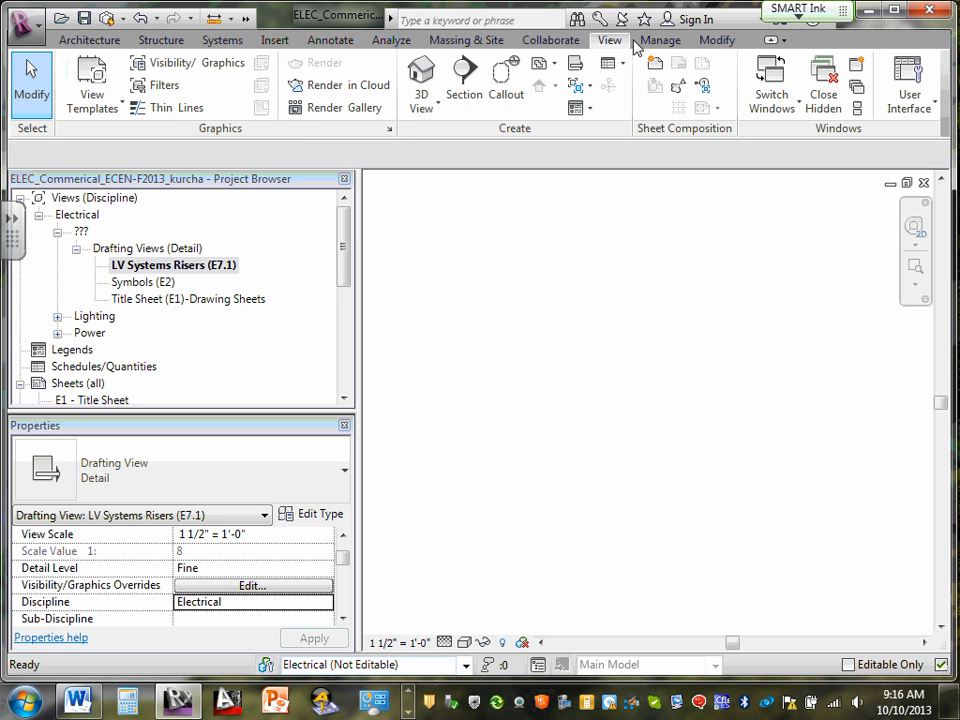
{"action": "left_click", "coordinate": [718, 44]}
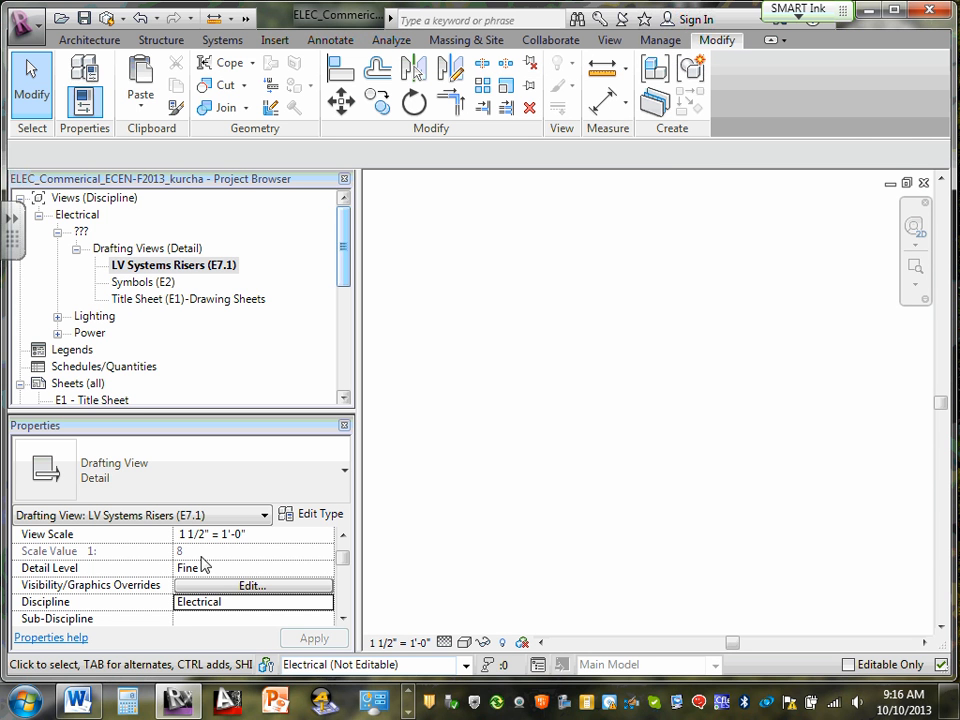
Switch to the Word project document and color the "Sheet 8 –Panel Schedules" list entry light blue.
{"action": "left_click", "coordinate": [84, 700]}
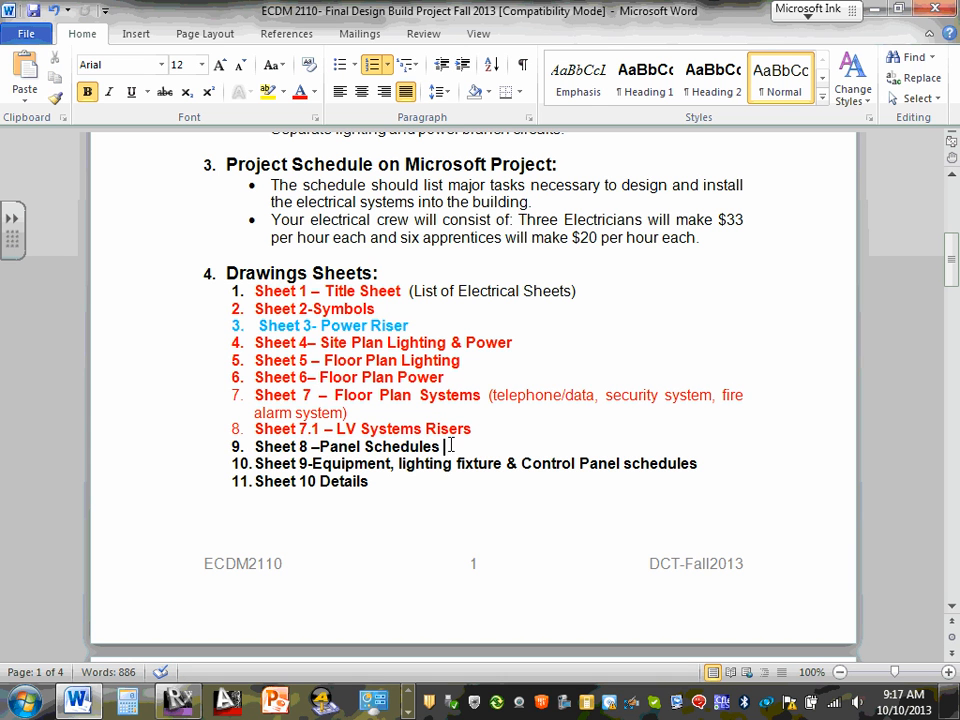
{"action": "left_click_drag", "start_coordinate": [441, 446], "coordinate": [284, 450]}
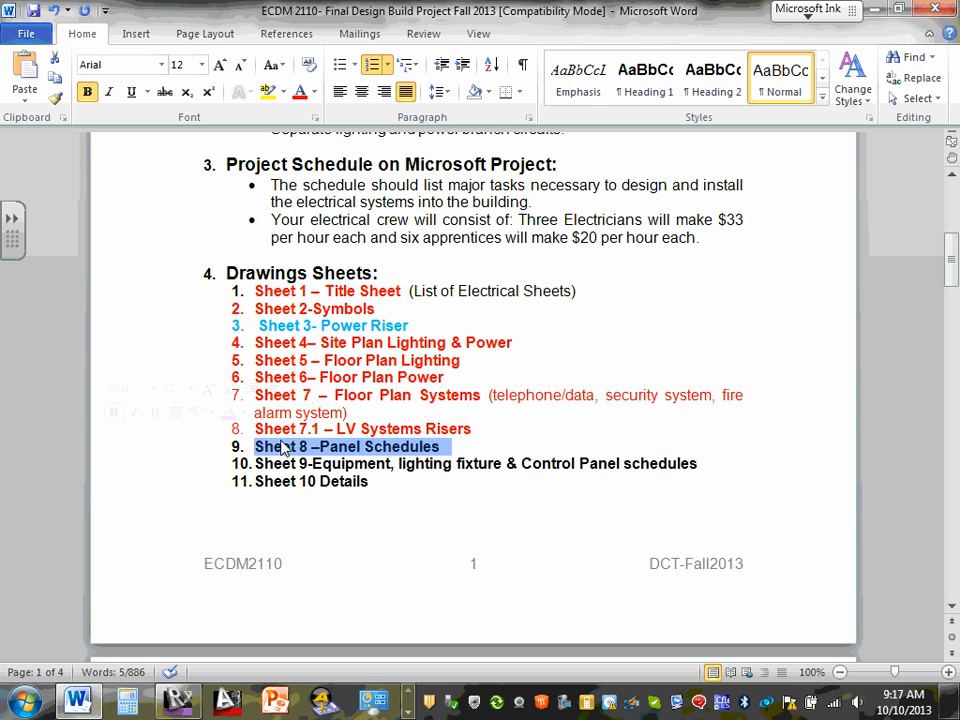
{"action": "left_click", "coordinate": [315, 93]}
{"action": "left_click", "coordinate": [213, 168]}
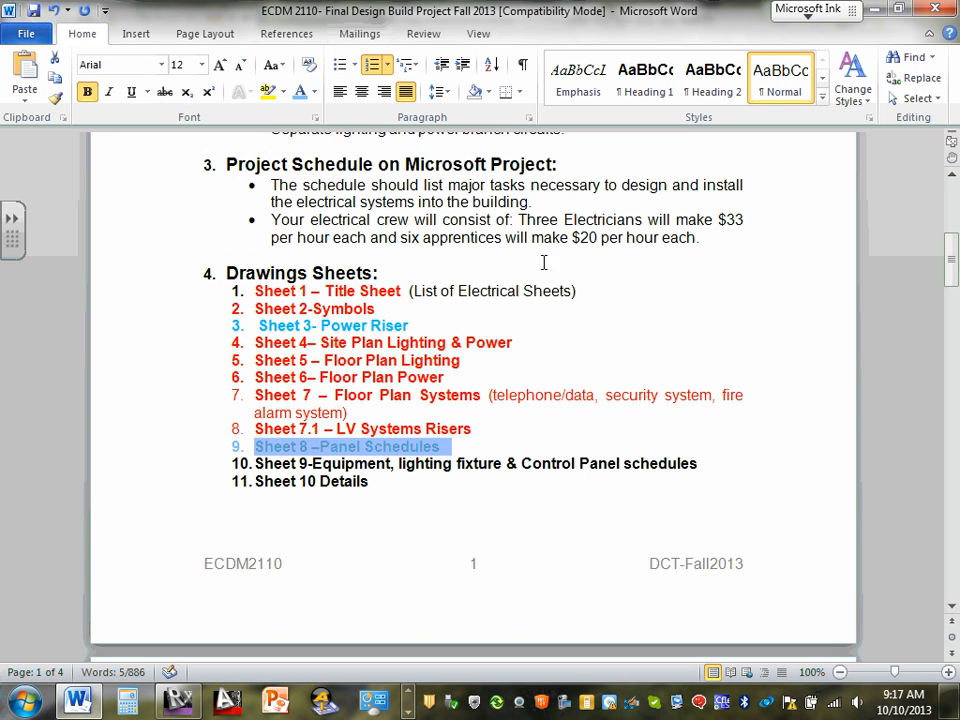
{"action": "left_click", "coordinate": [632, 272]}
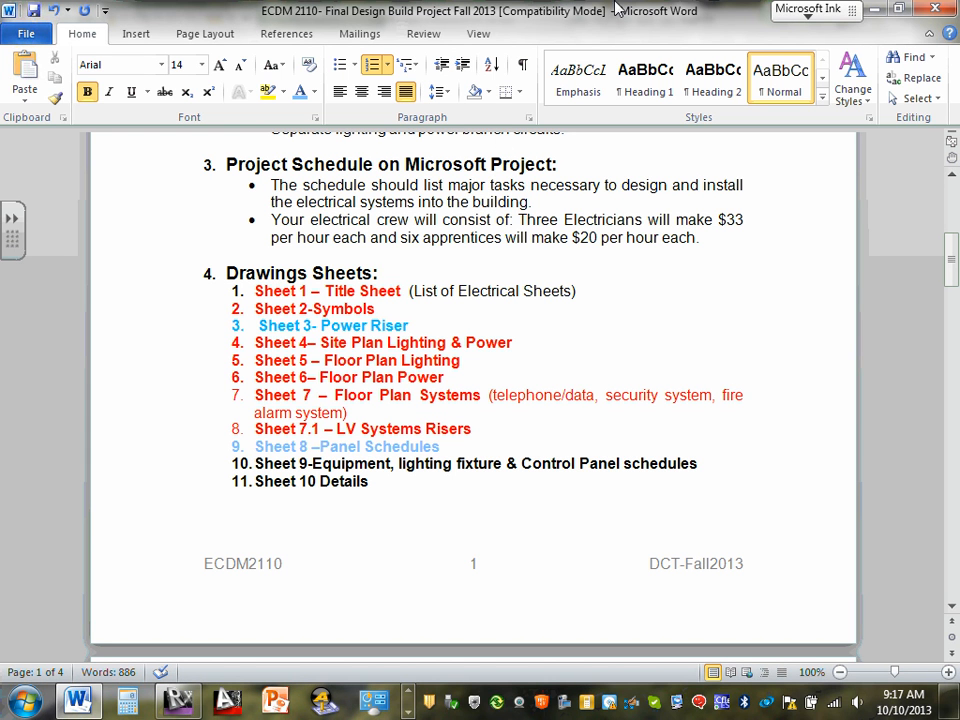
Return to Revit, collapse the "???" view group in the Project Browser, and select Schedules/Quantities.
{"action": "left_click", "coordinate": [878, 10]}
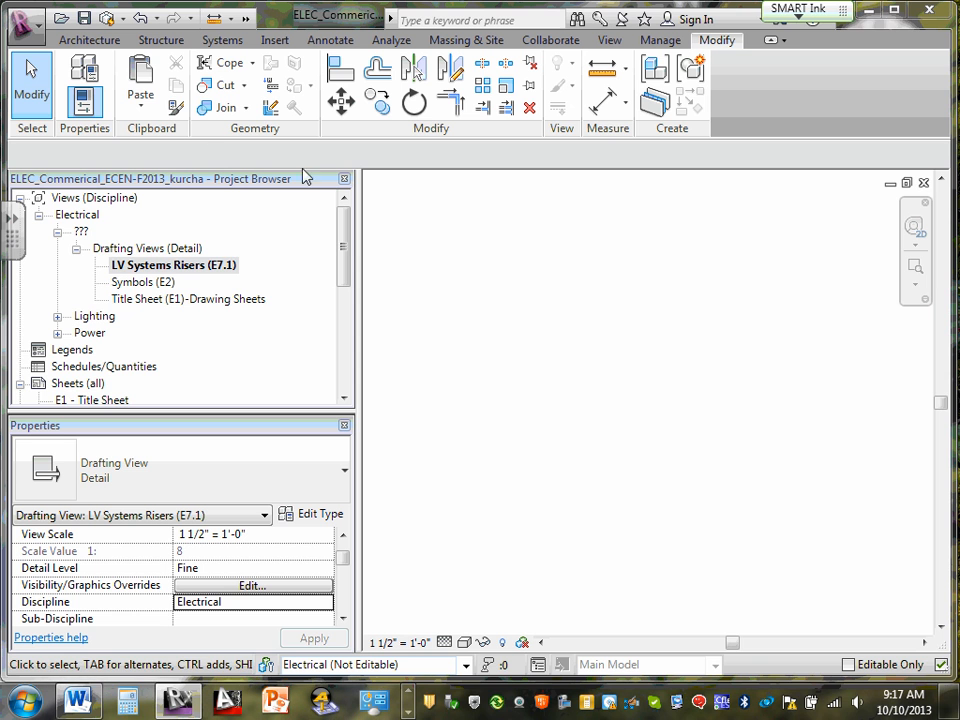
{"action": "left_click", "coordinate": [58, 233]}
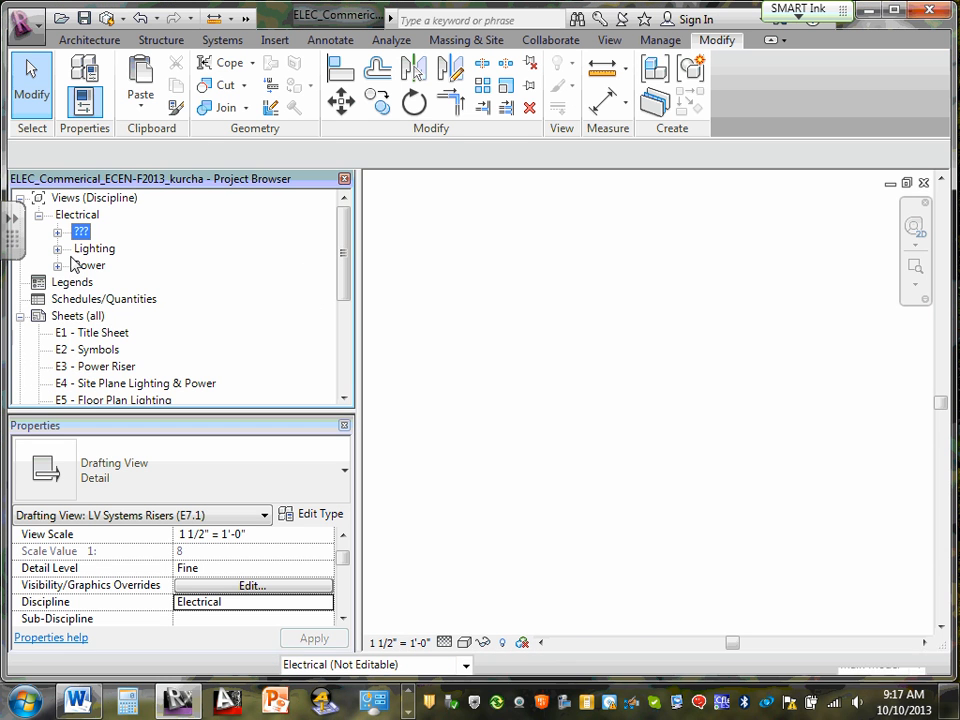
{"action": "left_click", "coordinate": [73, 302]}
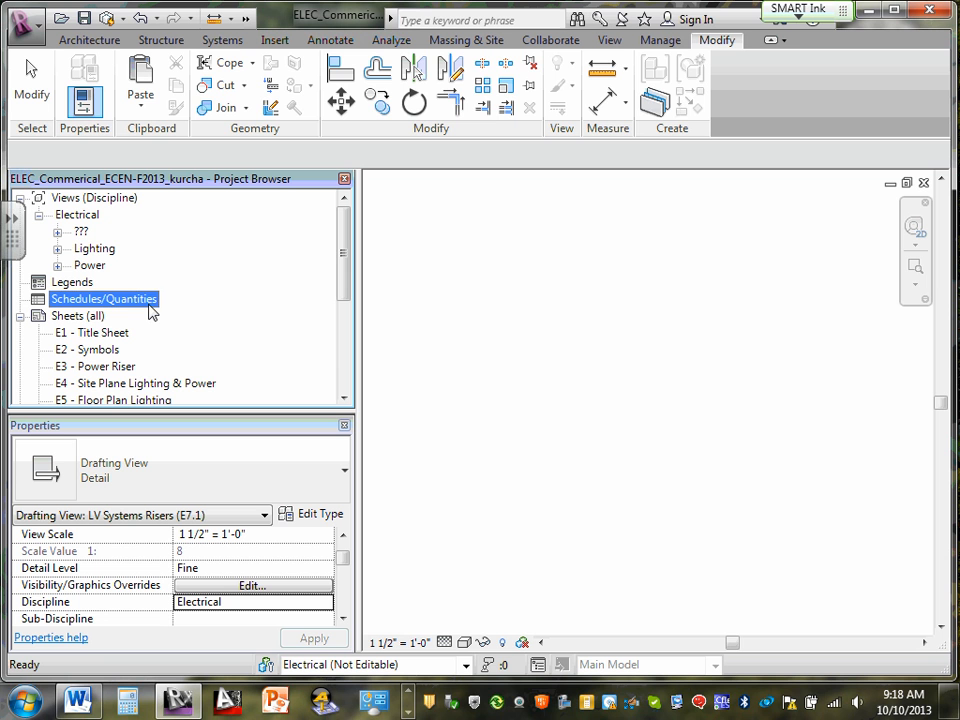
{"action": "left_click", "coordinate": [659, 42]}
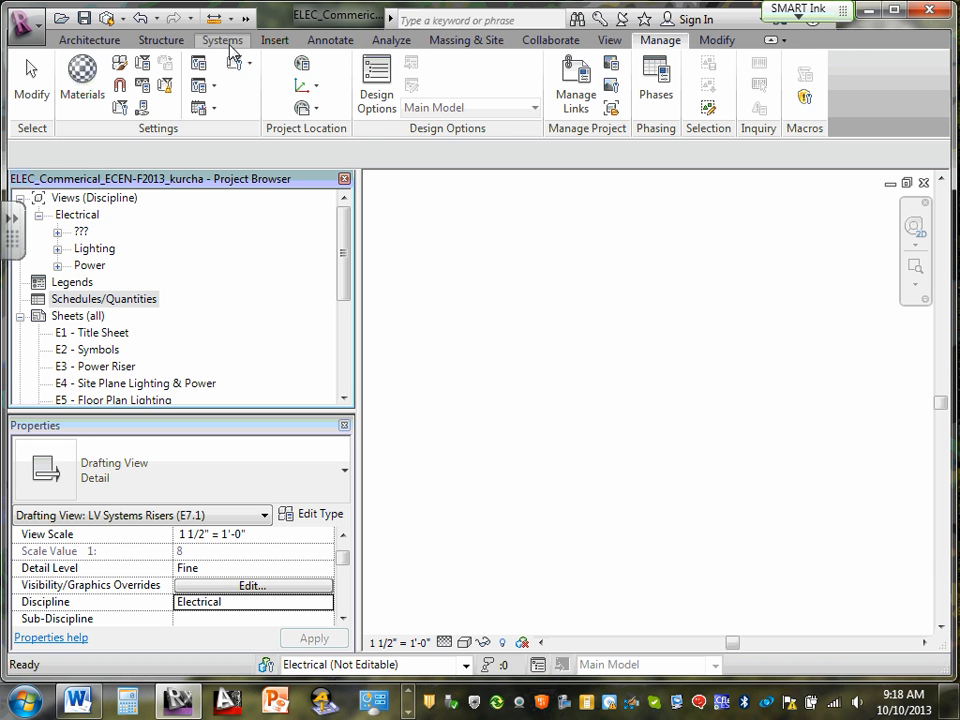
{"action": "left_click", "coordinate": [228, 44]}
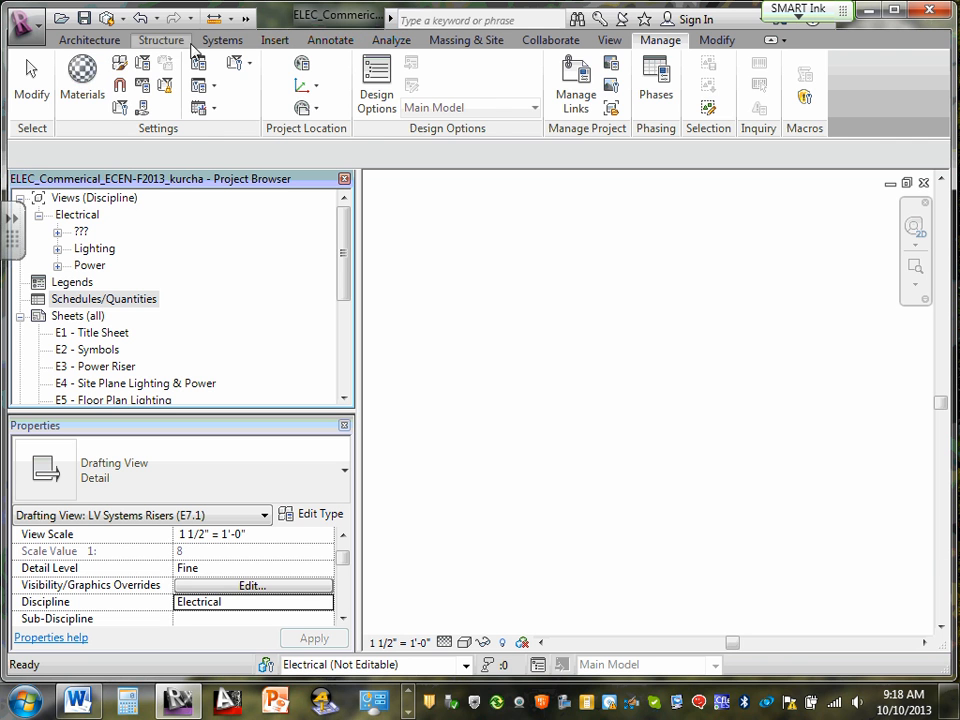
{"action": "left_click", "coordinate": [221, 41]}
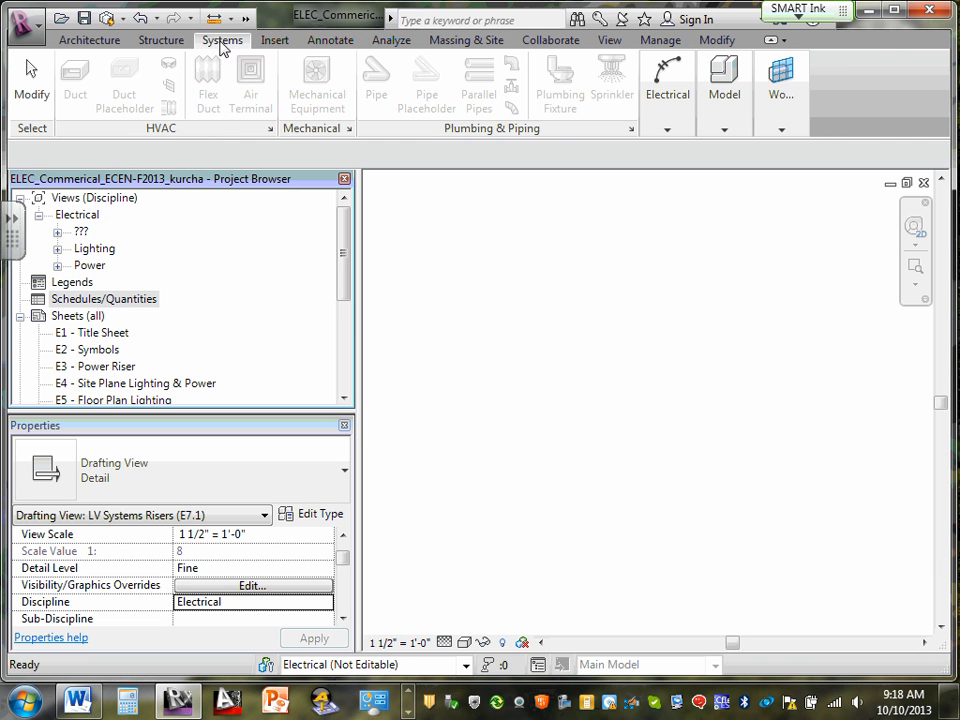
{"action": "left_click", "coordinate": [717, 41]}
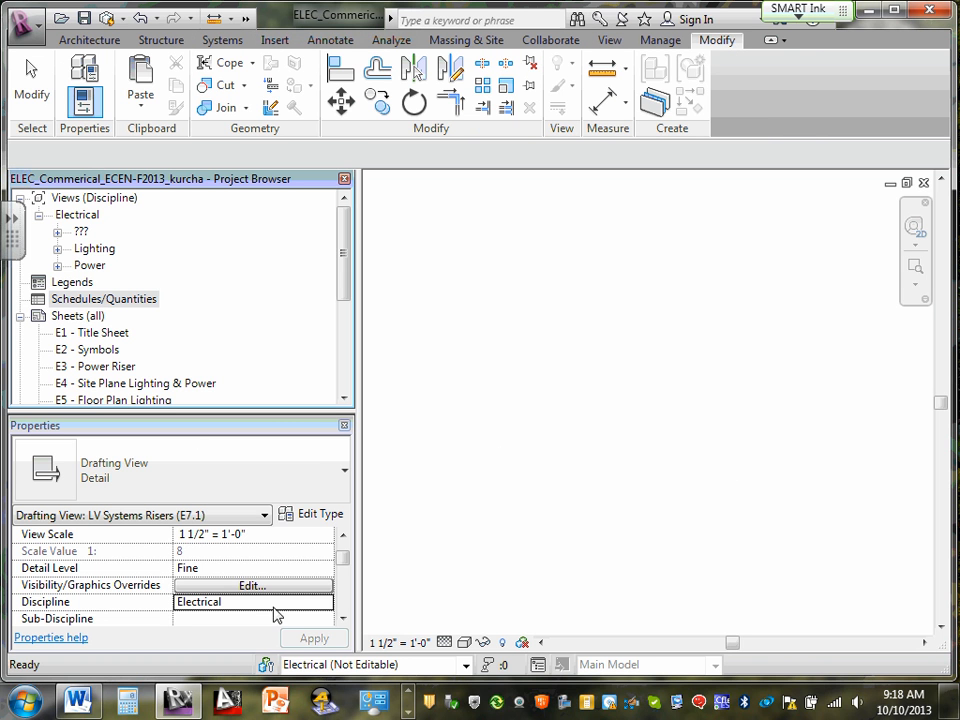
{"action": "left_click", "coordinate": [407, 712]}
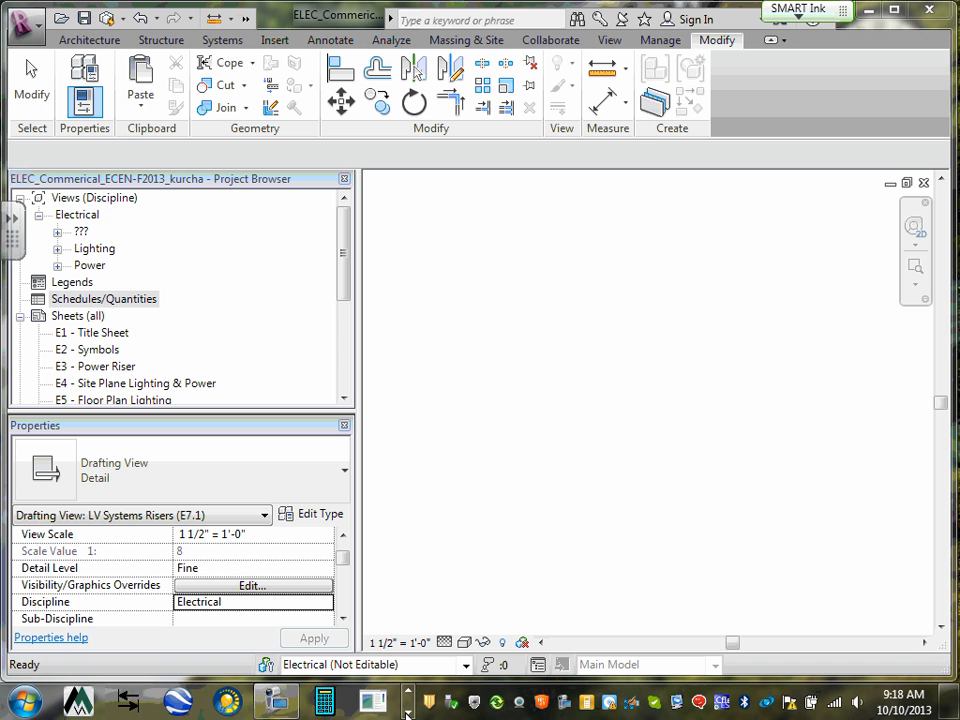
{"action": "left_click", "coordinate": [407, 712]}
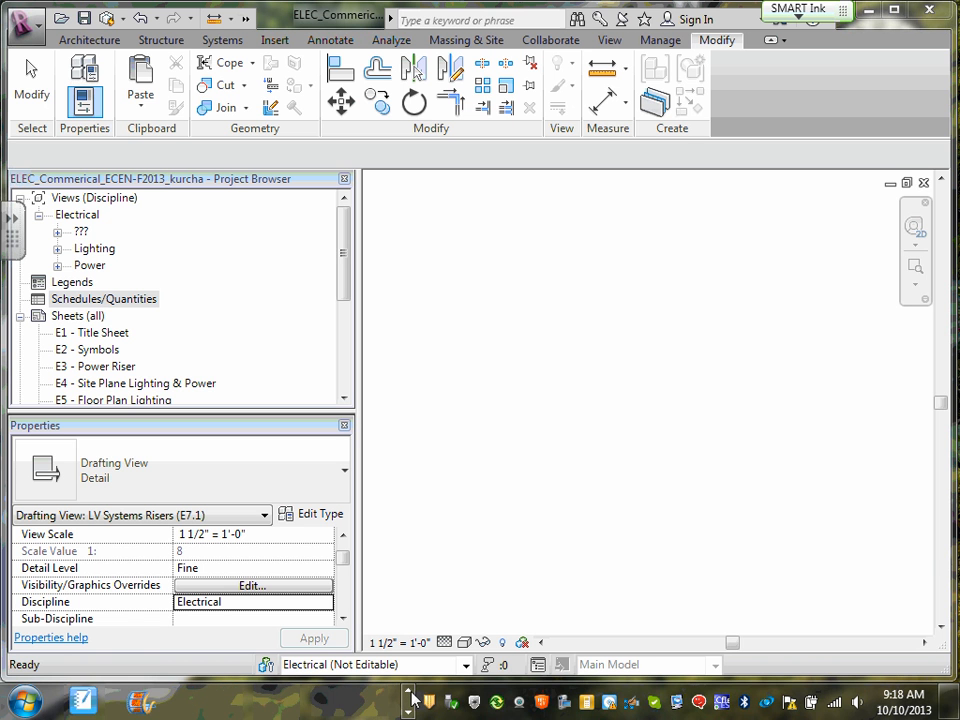
{"action": "left_click", "coordinate": [409, 694]}
{"action": "left_click", "coordinate": [409, 694]}
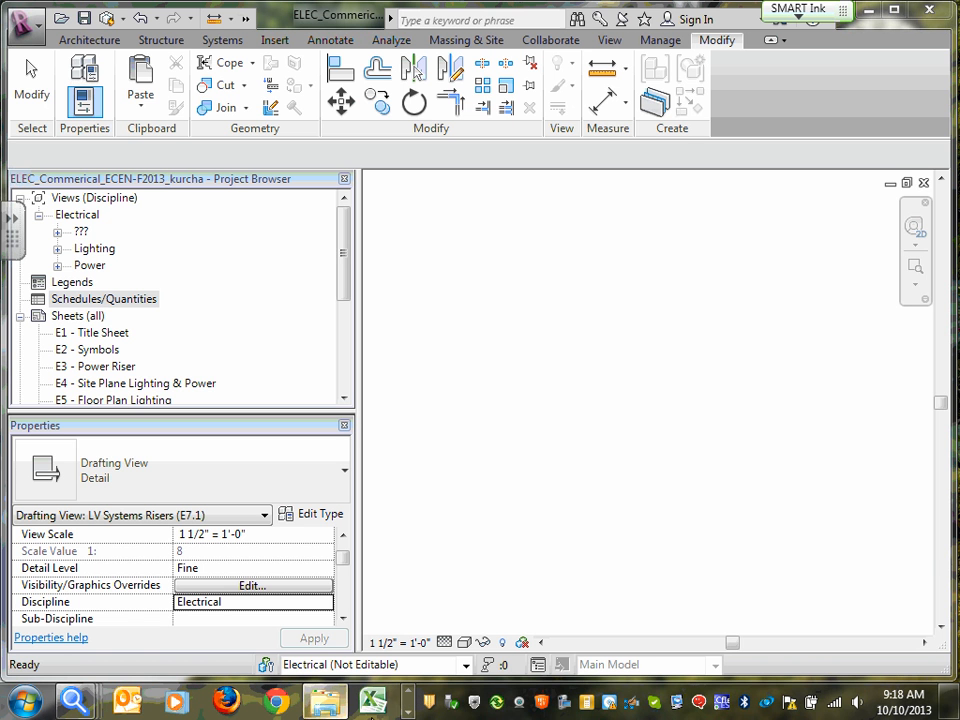
{"action": "left_click", "coordinate": [407, 712]}
Switch to the Word project document and color the "Sheet 9-Equipment, lighting fixture & Control Panel schedules" list entry red.
{"action": "left_click", "coordinate": [78, 701]}
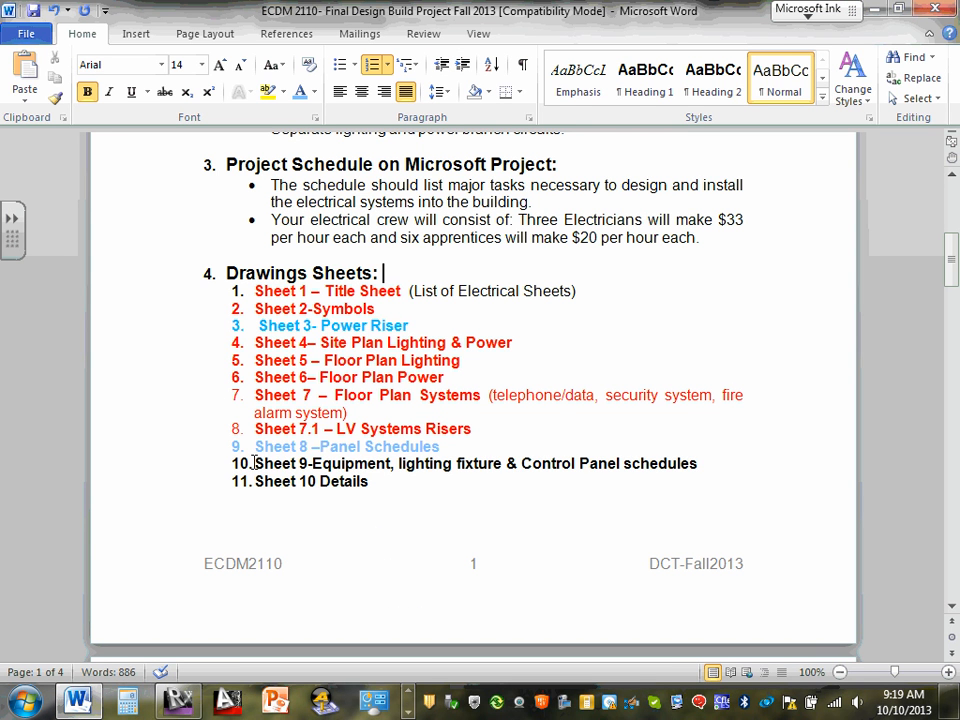
{"action": "left_click_drag", "start_coordinate": [256, 463], "coordinate": [686, 474]}
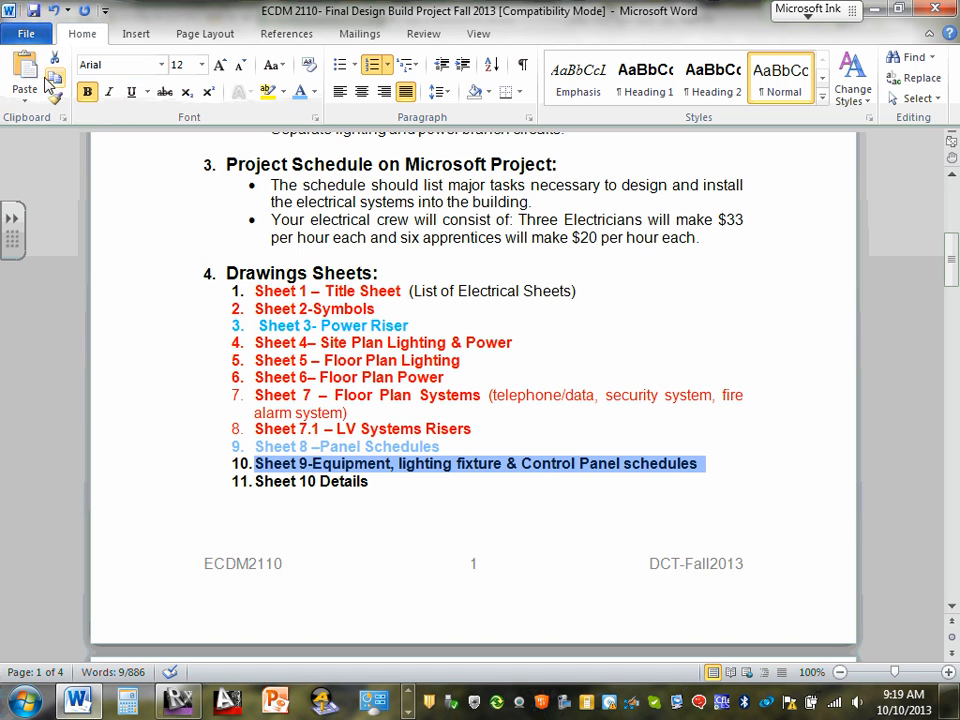
{"action": "left_click", "coordinate": [315, 92]}
{"action": "left_click", "coordinate": [183, 250]}
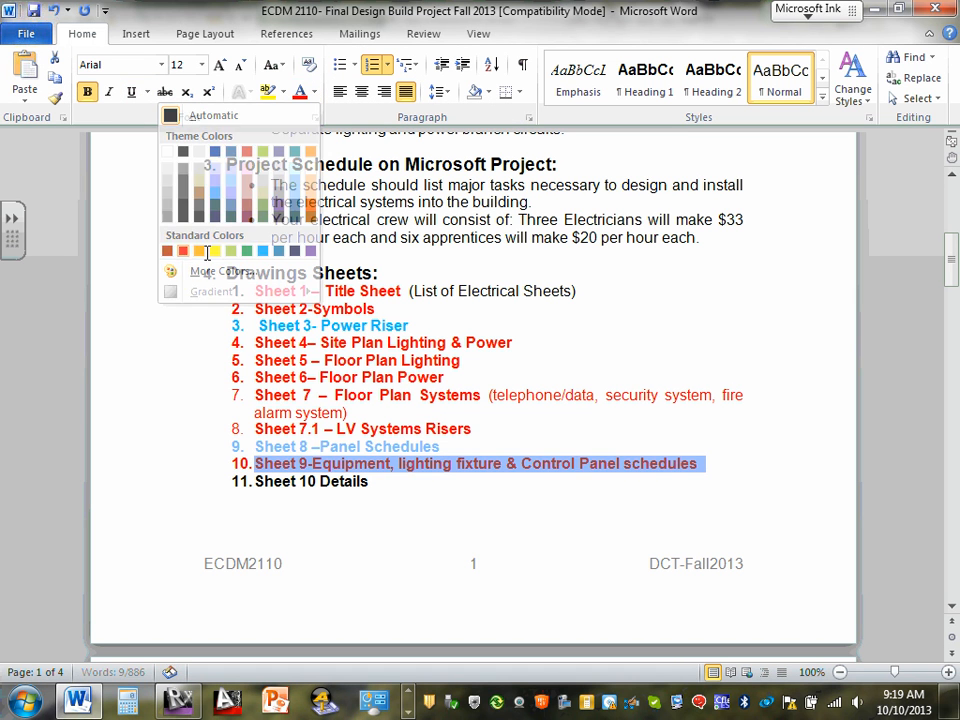
{"action": "left_click", "coordinate": [611, 379]}
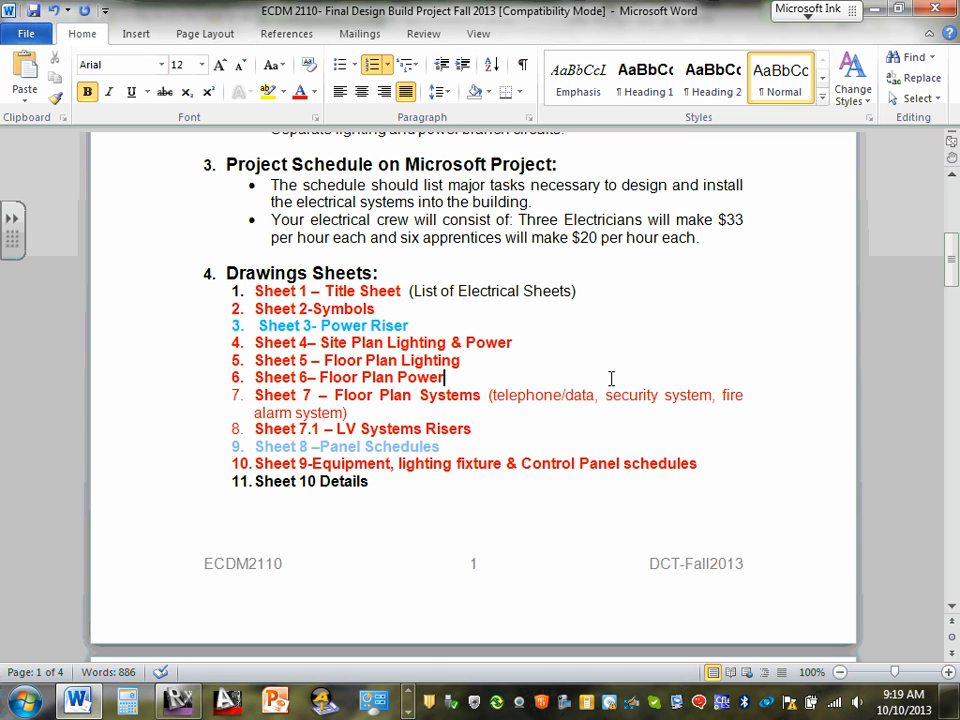
Copy the Sheet 9 list entry from Word, start a new drafting view in Revit, and paste the entry as its name.
{"action": "left_click_drag", "start_coordinate": [708, 463], "coordinate": [255, 465]}
{"action": "right_click", "coordinate": [113, 466]}
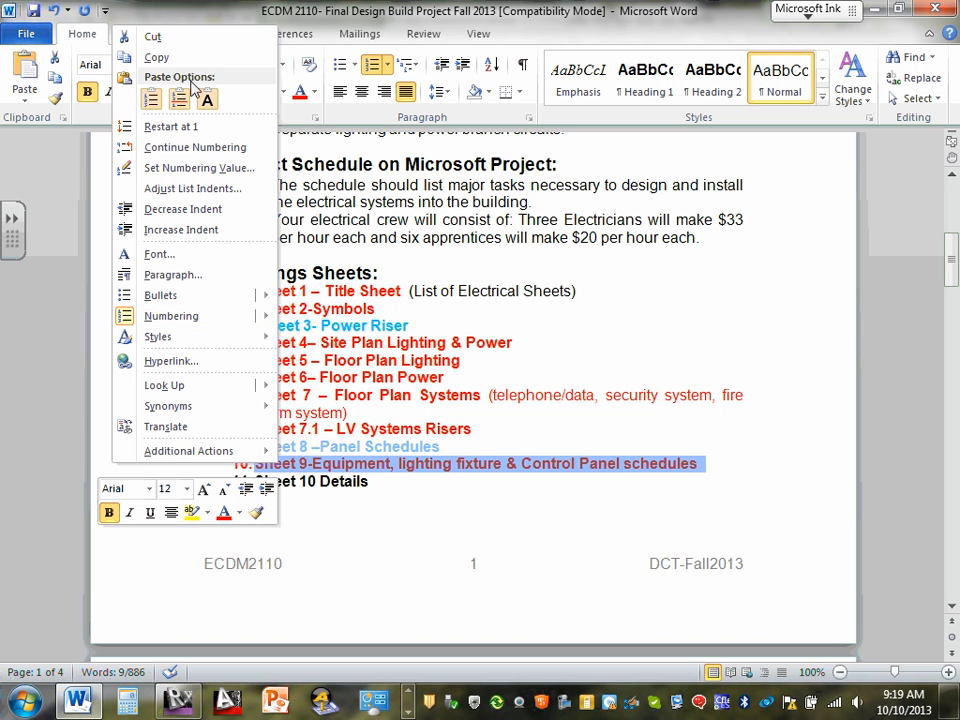
{"action": "left_click", "coordinate": [157, 57]}
{"action": "left_click", "coordinate": [644, 321]}
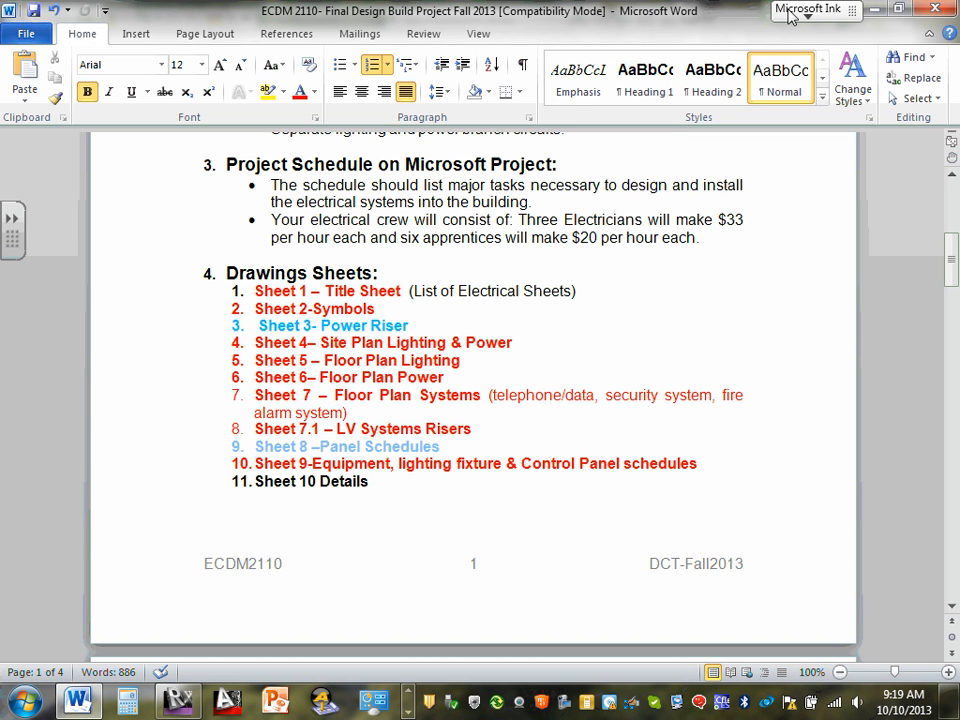
{"action": "left_click", "coordinate": [876, 9]}
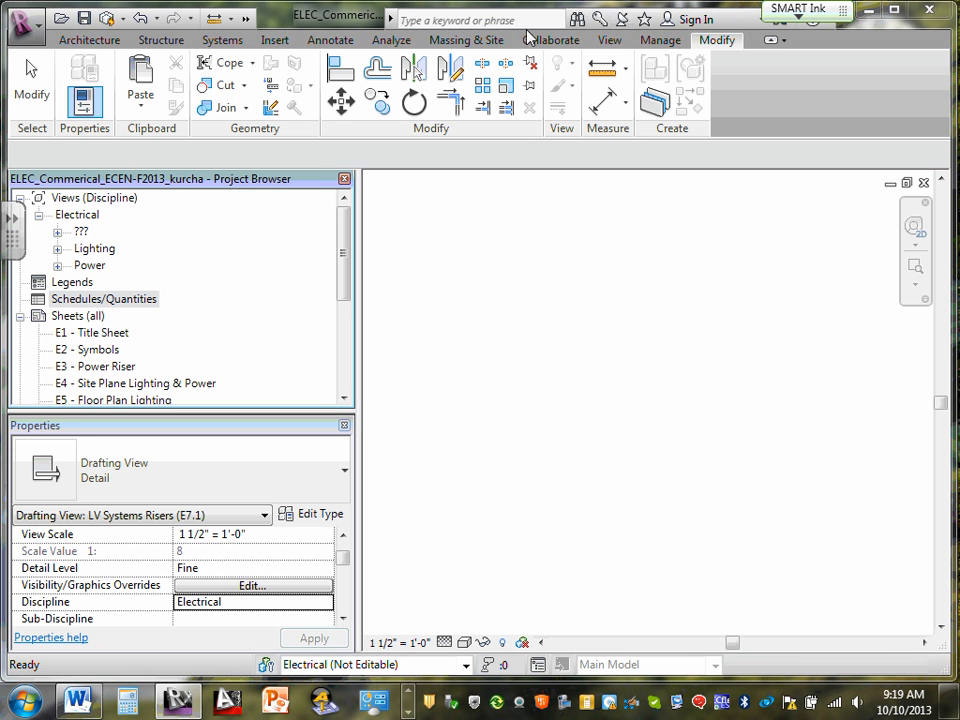
{"action": "left_click", "coordinate": [612, 42]}
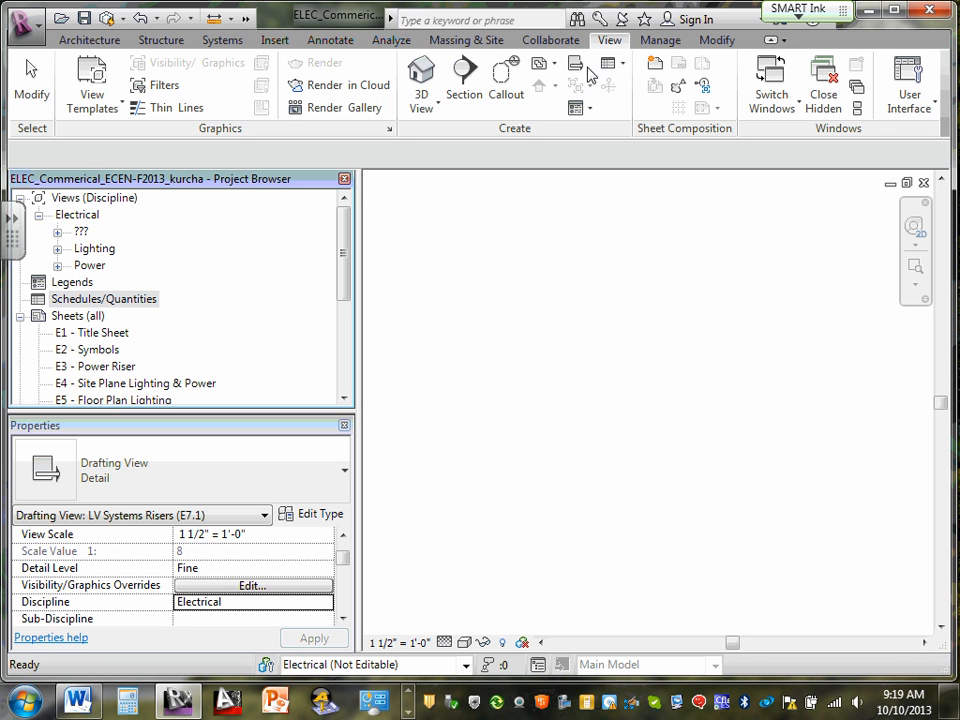
{"action": "left_click", "coordinate": [580, 68]}
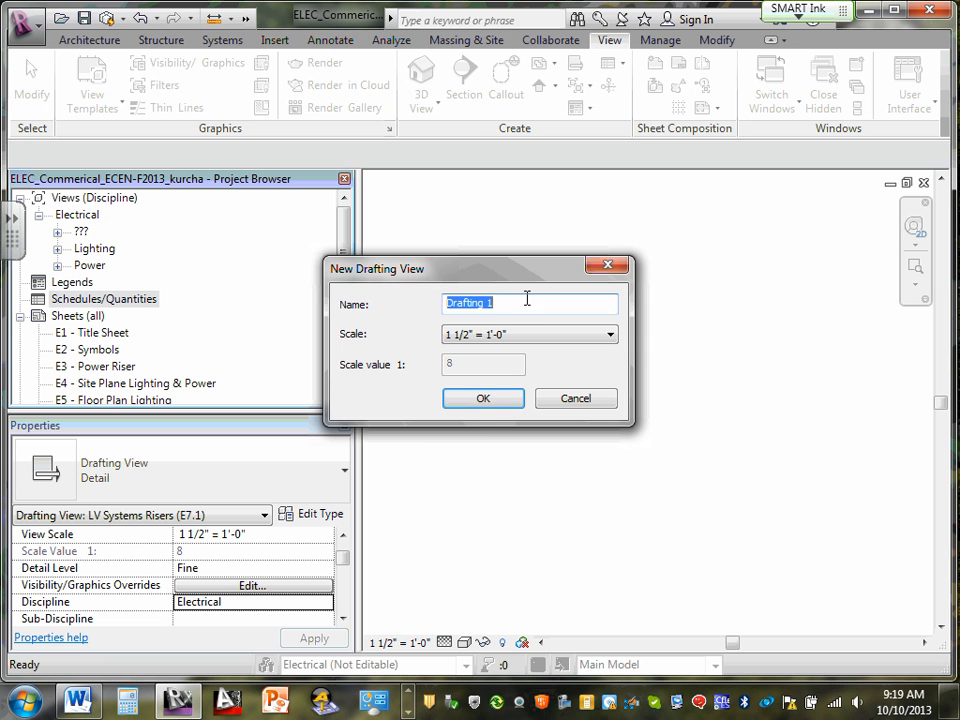
{"action": "right_click", "coordinate": [450, 302]}
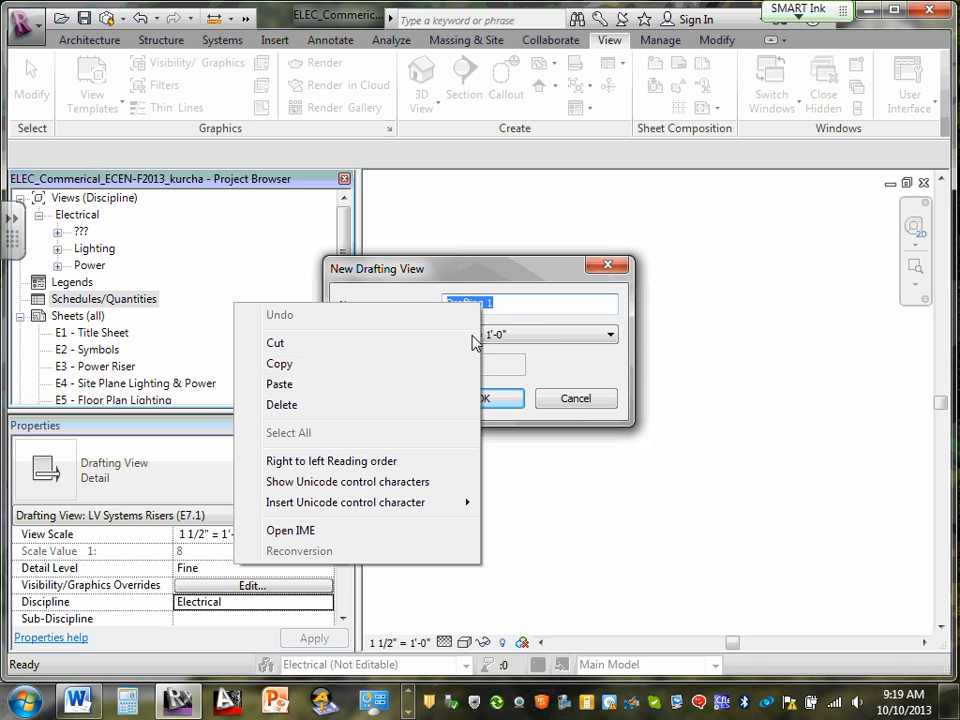
{"action": "left_click", "coordinate": [315, 386]}
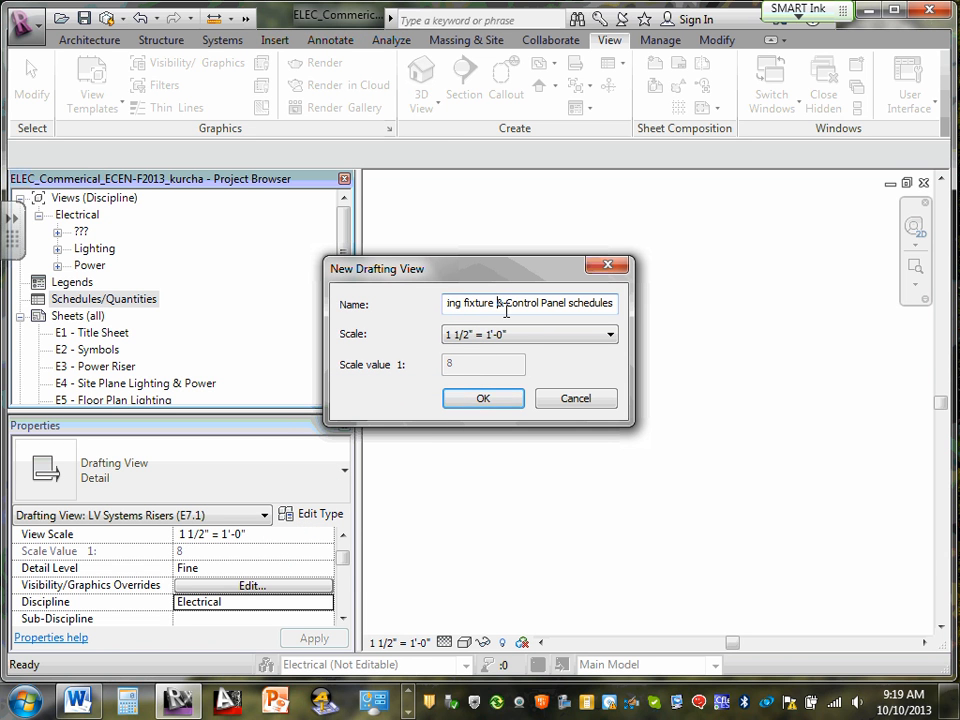
Remove "Sheet 9-" from the start of the pasted name and insert "Schedule (E9)" after "Equipment".
{"action": "key", "text": "Left"}
{"action": "key", "text": "Left"}
{"action": "key", "text": "Left"}
{"action": "key", "text": "Left"}
{"action": "key", "text": "Left"}
{"action": "key", "text": "Left"}
{"action": "key", "text": "Left"}
{"action": "key", "text": "Left"}
{"action": "key", "text": "Left"}
{"action": "key", "text": "Left"}
{"action": "key", "text": "Left"}
{"action": "key", "text": "Left"}
{"action": "key", "text": "Left"}
{"action": "key", "text": "Left"}
{"action": "key", "text": "Left"}
{"action": "key", "text": "Left"}
{"action": "key", "text": "Left"}
{"action": "key", "text": "Left"}
{"action": "key", "text": "Left"}
{"action": "key", "text": "Left"}
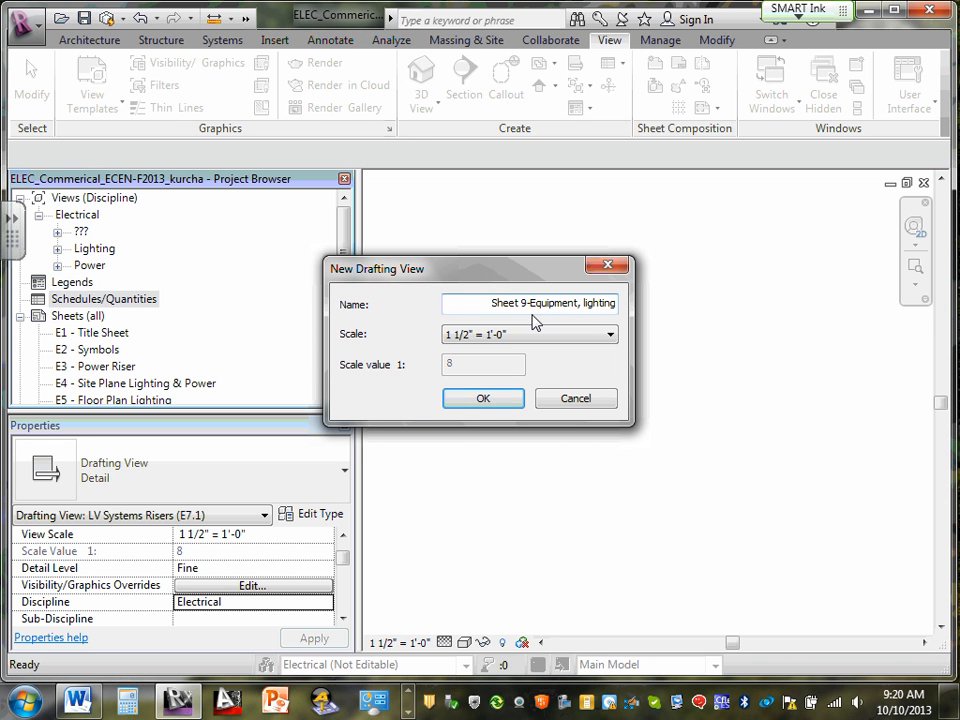
{"action": "key", "text": "End"}
{"action": "type", "text": "ontrol P"}
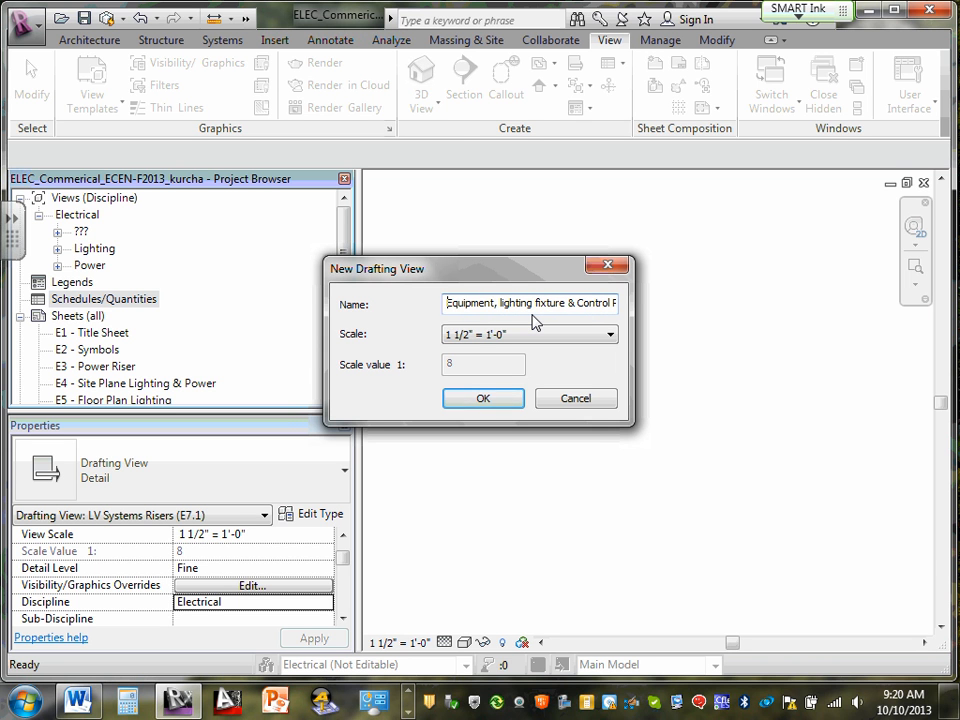
{"action": "left_click", "coordinate": [491, 306]}
{"action": "type", "text": "Sche"}
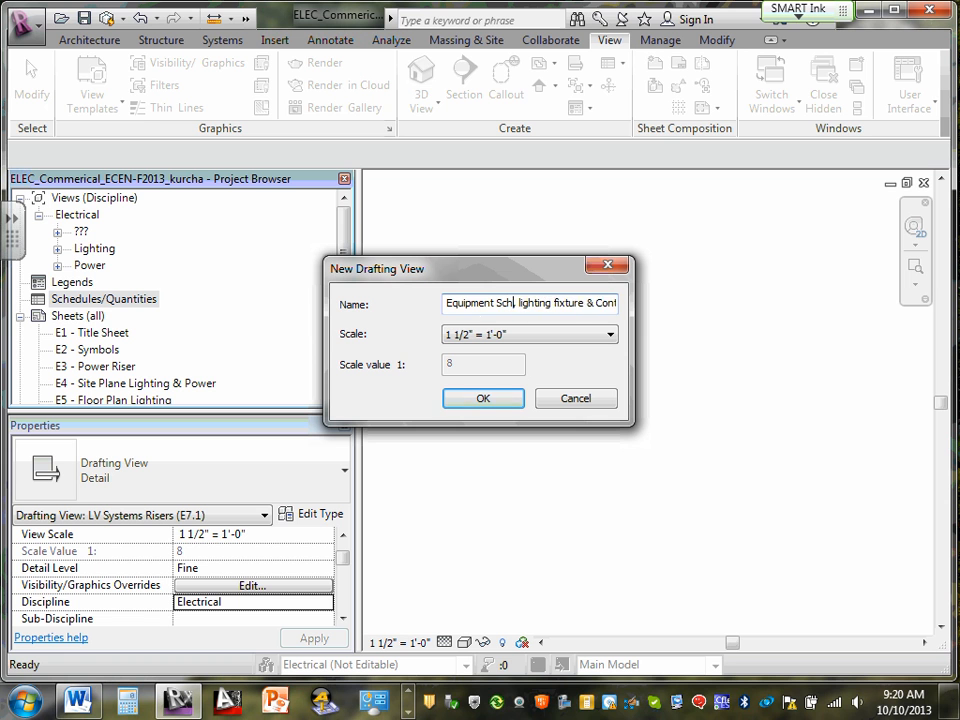
{"action": "type", "text": "dule"}
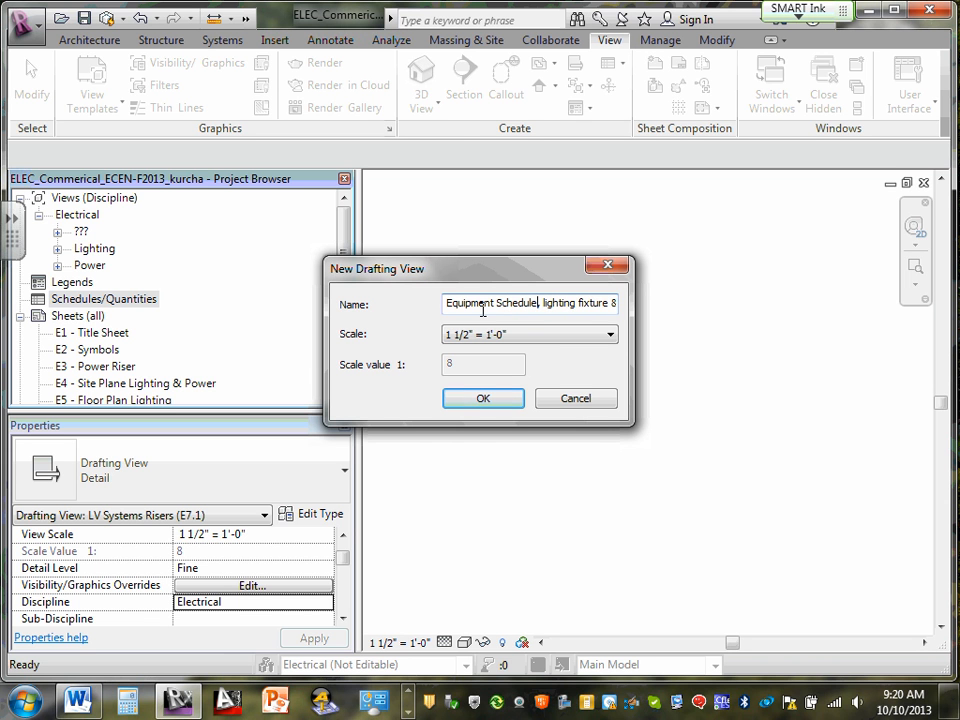
{"action": "type", "text": " ( "}
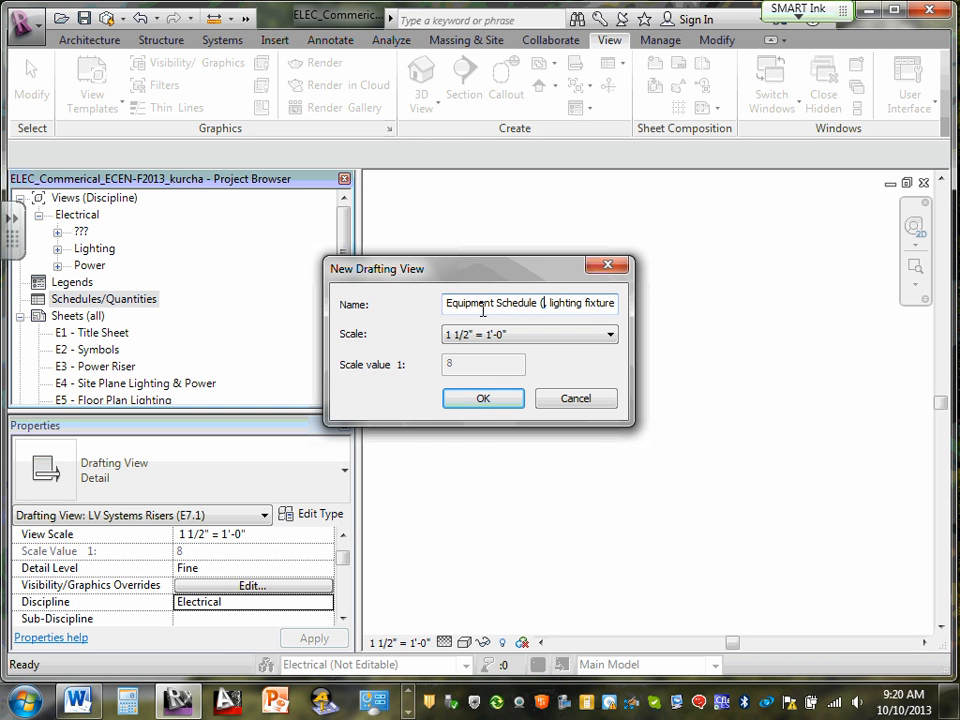
{"action": "type", "text": "E9)"}
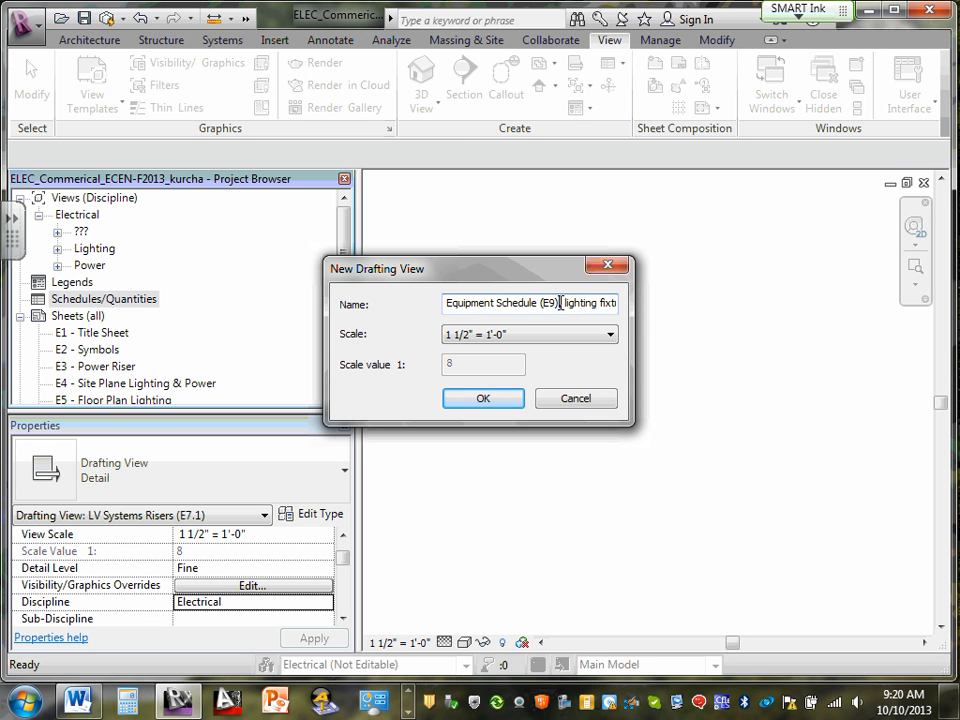
Cut the trailing ", lighting fixture & Control Panel schedules" text from the name and create the drafting view "Equipment Schedule (E9)".
{"action": "left_click_drag", "start_coordinate": [560, 302], "coordinate": [686, 302]}
{"action": "right_click", "coordinate": [583, 312]}
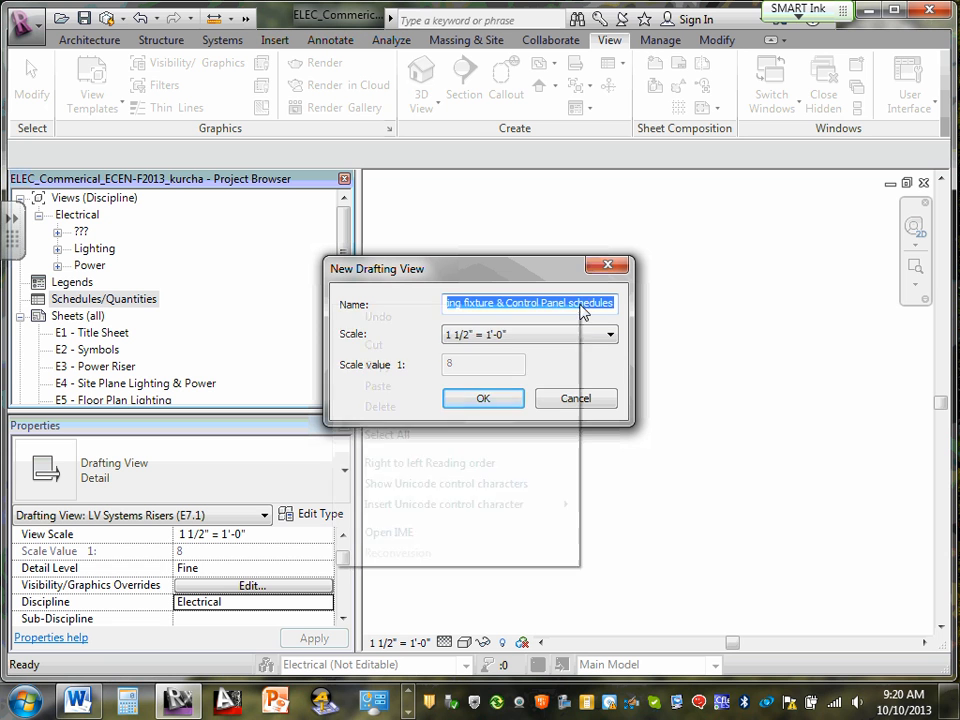
{"action": "left_click", "coordinate": [411, 349]}
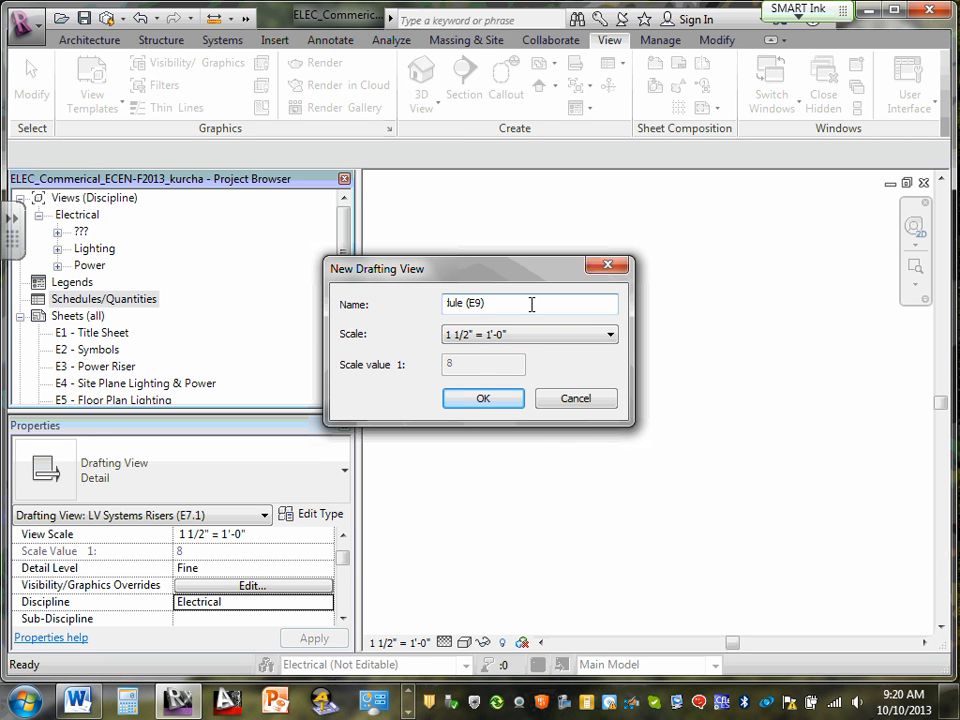
{"action": "key", "text": "Left"}
{"action": "key", "text": "Left"}
{"action": "key", "text": "Left"}
{"action": "key", "text": "Left"}
{"action": "key", "text": "Left"}
{"action": "key", "text": "Left"}
{"action": "key", "text": "Left"}
{"action": "key", "text": "Left"}
{"action": "key", "text": "Left"}
{"action": "key", "text": "Left"}
{"action": "key", "text": "Left"}
{"action": "key", "text": "Left"}
{"action": "key", "text": "Left"}
{"action": "key", "text": "Left"}
{"action": "key", "text": "Left"}
{"action": "key", "text": "Left"}
{"action": "key", "text": "Left"}
{"action": "key", "text": "Left"}
{"action": "key", "text": "Left"}
{"action": "key", "text": "Left"}
{"action": "left_click", "coordinate": [482, 401]}
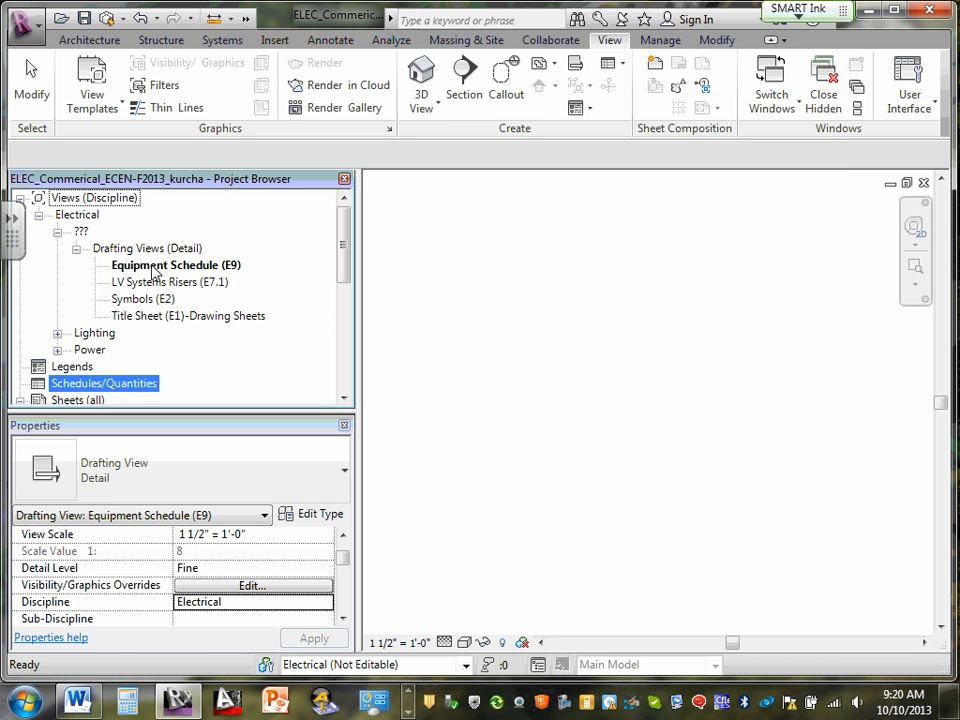
Start a new drafting view, paste the cut text as its name, and change the leading ", lighting" to "Lighting".
{"action": "left_click", "coordinate": [579, 62]}
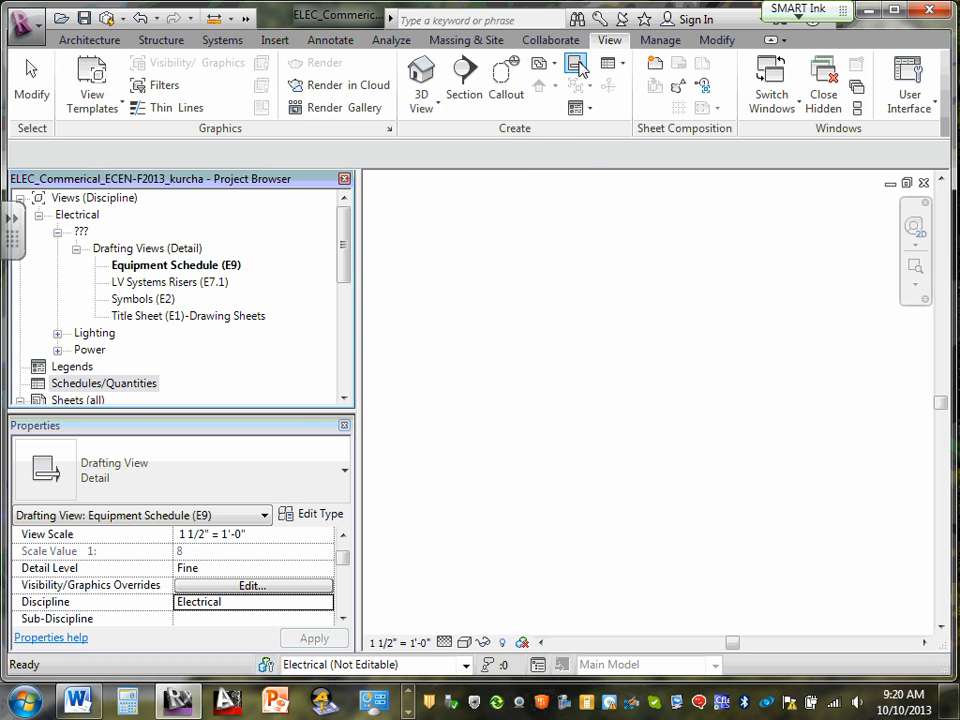
{"action": "right_click", "coordinate": [486, 307]}
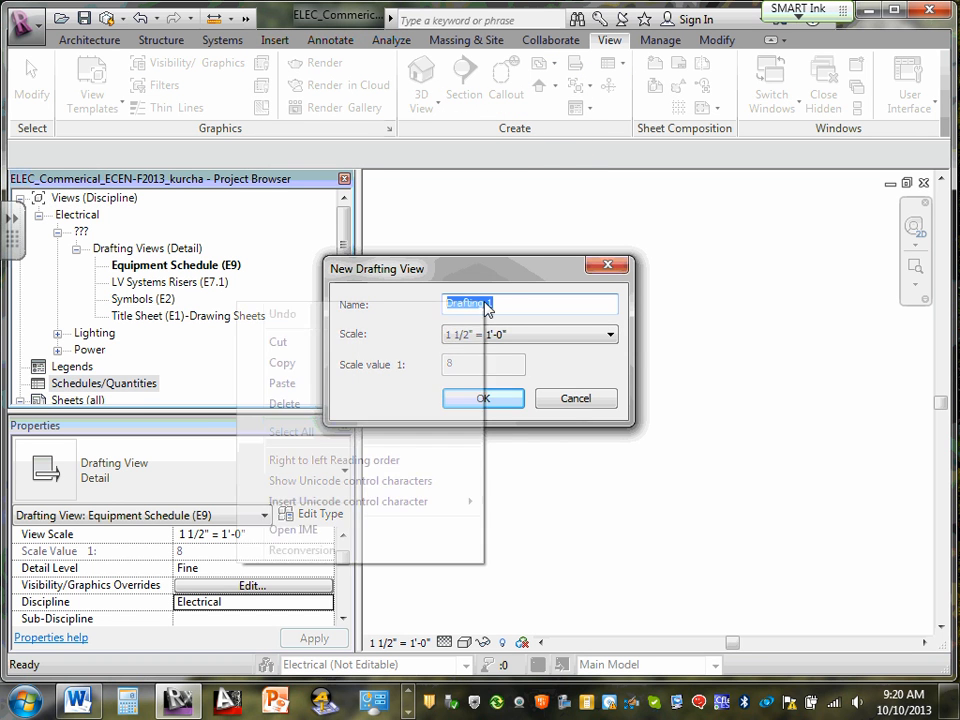
{"action": "left_click", "coordinate": [429, 385]}
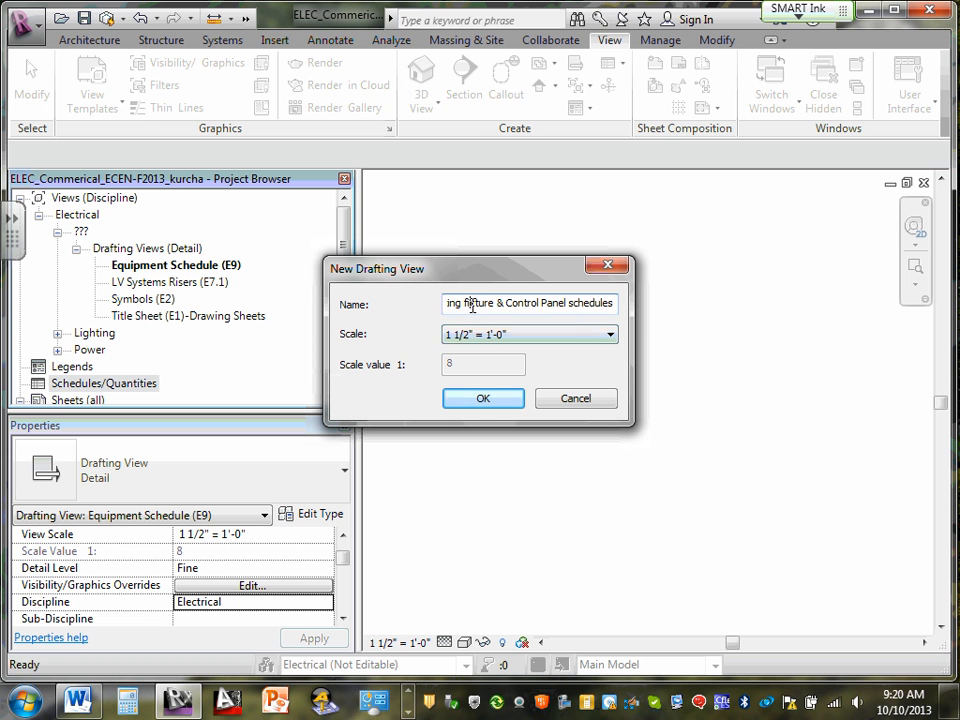
{"action": "key", "text": "Left"}
{"action": "key", "text": "Left"}
{"action": "key", "text": "Left"}
{"action": "key", "text": "Left"}
{"action": "key", "text": "Left"}
{"action": "key", "text": "Left"}
{"action": "key", "text": "Left"}
{"action": "key", "text": "Left"}
{"action": "key", "text": "Left"}
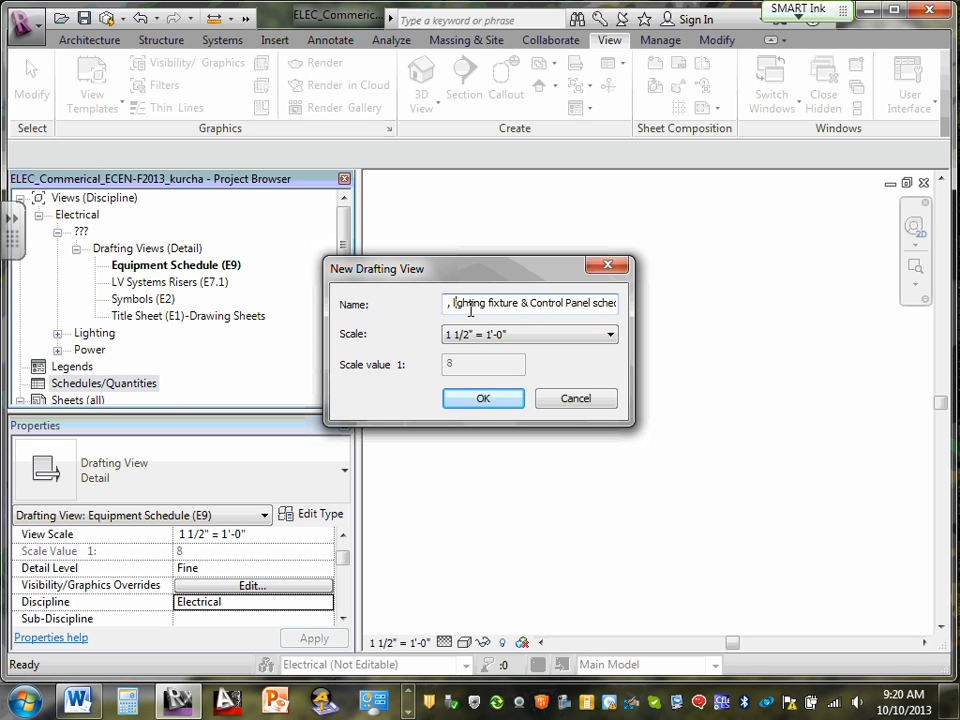
{"action": "key", "text": "Delete"}
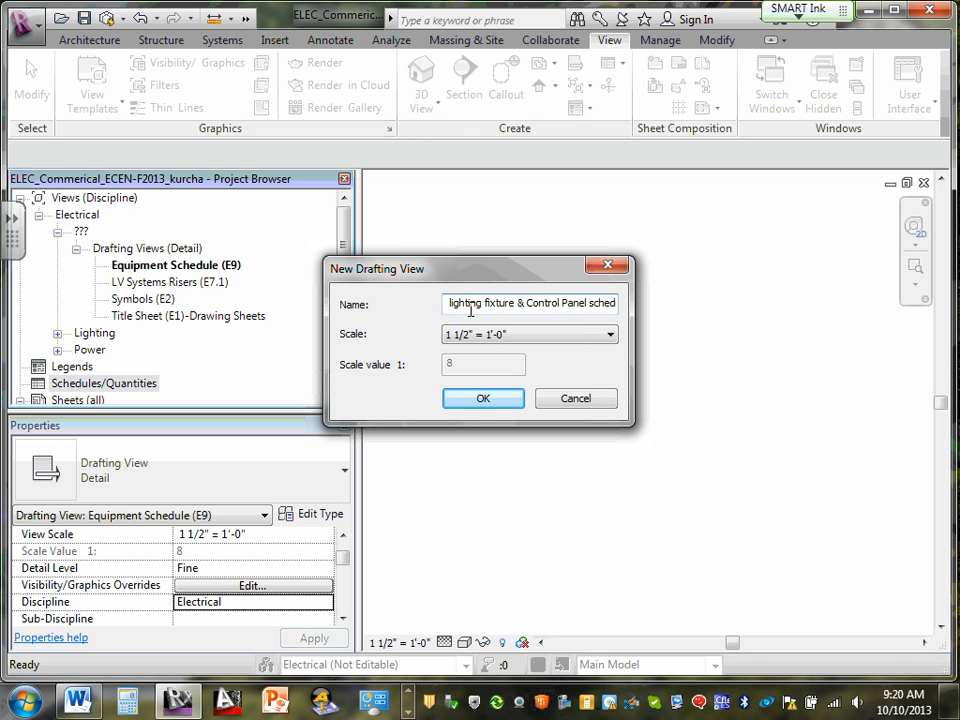
{"action": "key", "text": "Delete"}
{"action": "type", "text": "L"}
Insert "Schedule" after "Lighting fixture" in the new drafting view's name.
{"action": "type", "text": "Schd"}
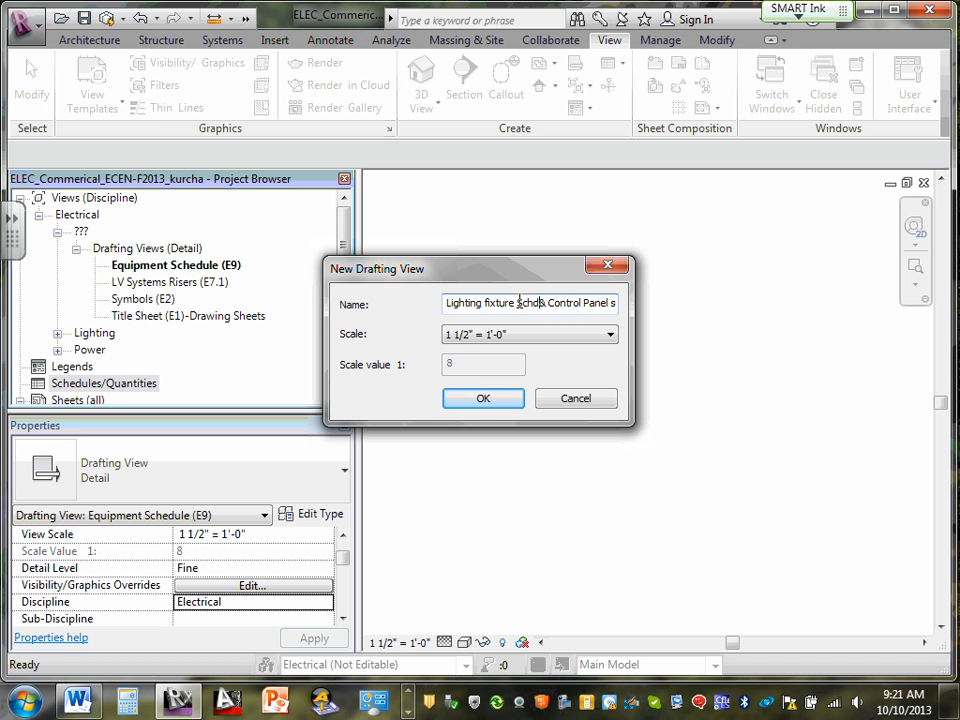
{"action": "type", "text": "ule"}
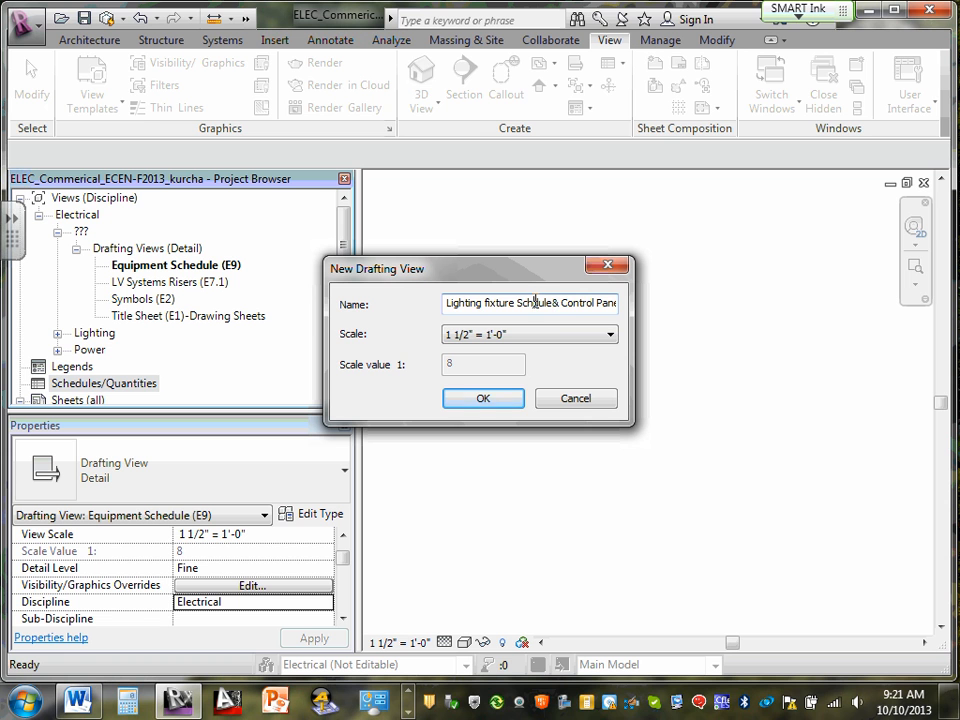
{"action": "left_click", "coordinate": [534, 302]}
{"action": "type", "text": "e"}
{"action": "key", "text": "Tab"}
Delete the trailing "& Control Panel schedules" text and create the drafting view "Lighting fixture Schedule".
{"action": "left_click", "coordinate": [563, 303]}
{"action": "key", "text": "Delete"}
{"action": "key", "text": "Delete"}
{"action": "key", "text": "Delete"}
{"action": "key", "text": "Delete"}
{"action": "key", "text": "Delete"}
{"action": "key", "text": "Delete"}
{"action": "key", "text": "Delete"}
{"action": "key", "text": "Delete"}
{"action": "key", "text": "Delete"}
{"action": "key", "text": "Delete"}
{"action": "key", "text": "Delete"}
{"action": "key", "text": "Delete"}
{"action": "key", "text": "Delete"}
{"action": "key", "text": "Delete"}
{"action": "key", "text": "Delete"}
{"action": "key", "text": "Delete"}
{"action": "key", "text": "Delete"}
{"action": "key", "text": "Delete"}
{"action": "key", "text": "Delete"}
{"action": "key", "text": "Delete"}
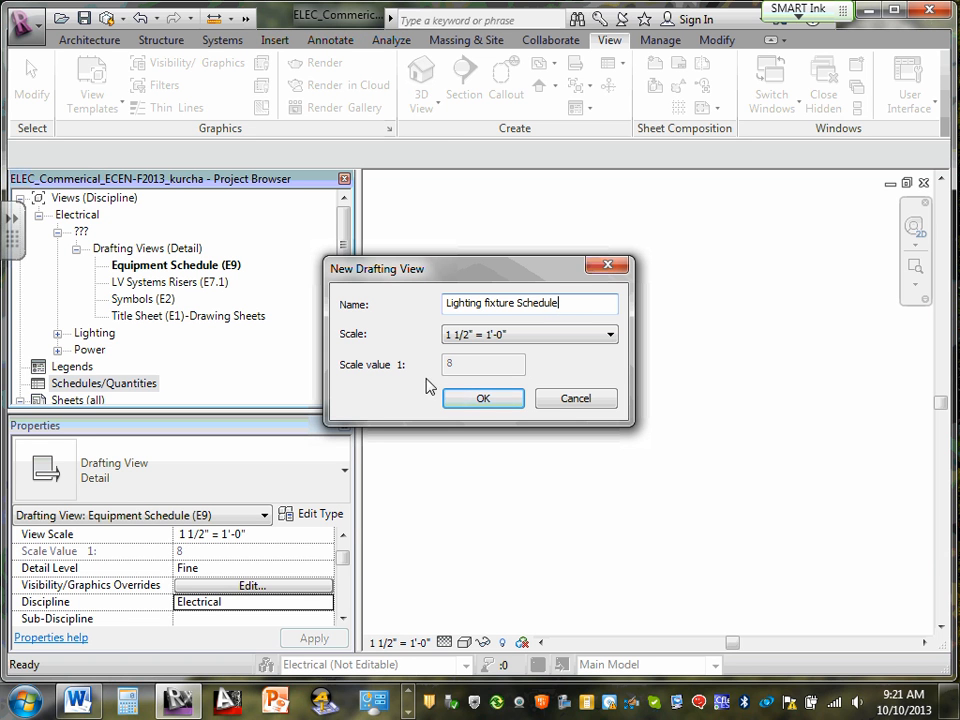
{"action": "left_click", "coordinate": [488, 400]}
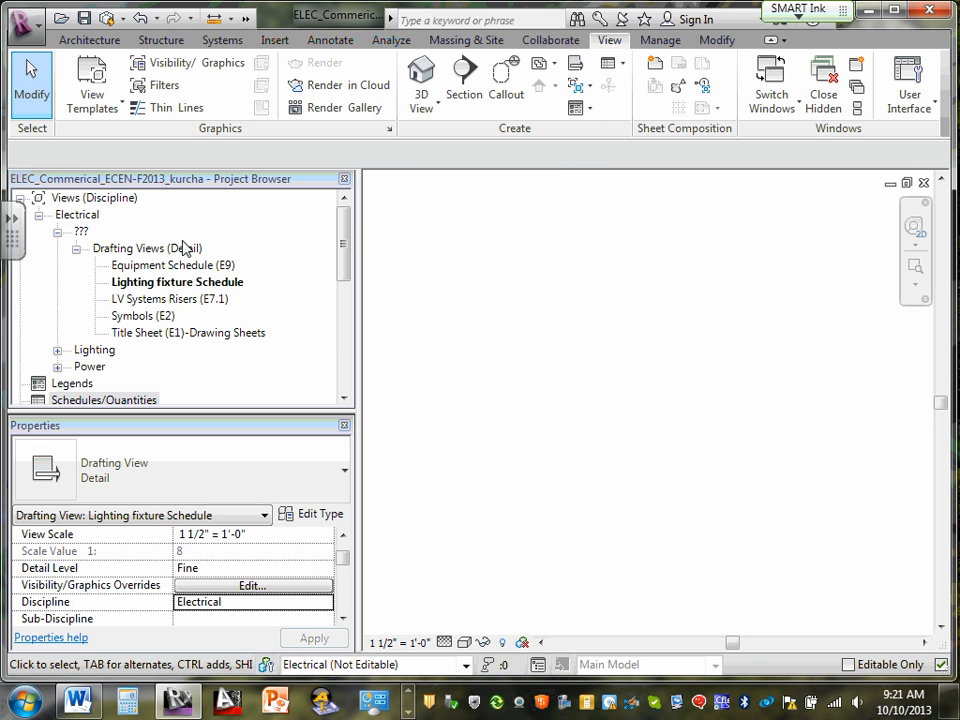
Rename the Lighting fixture Schedule view as "Lighting fixture Schedule (E9)".
{"action": "left_click", "coordinate": [200, 285]}
{"action": "right_click", "coordinate": [200, 287]}
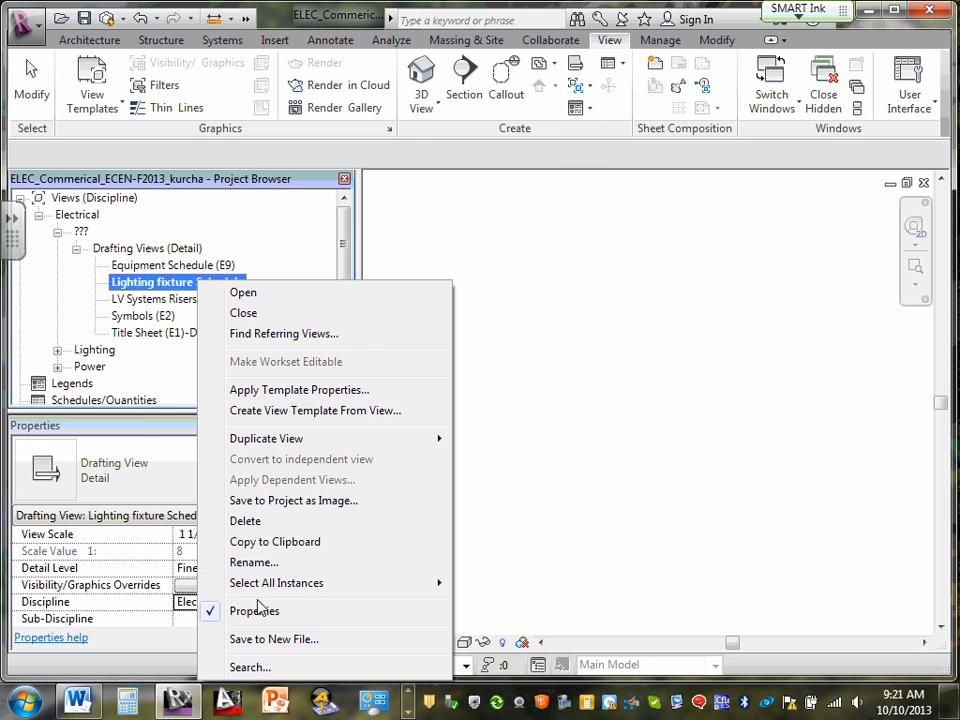
{"action": "left_click", "coordinate": [268, 562]}
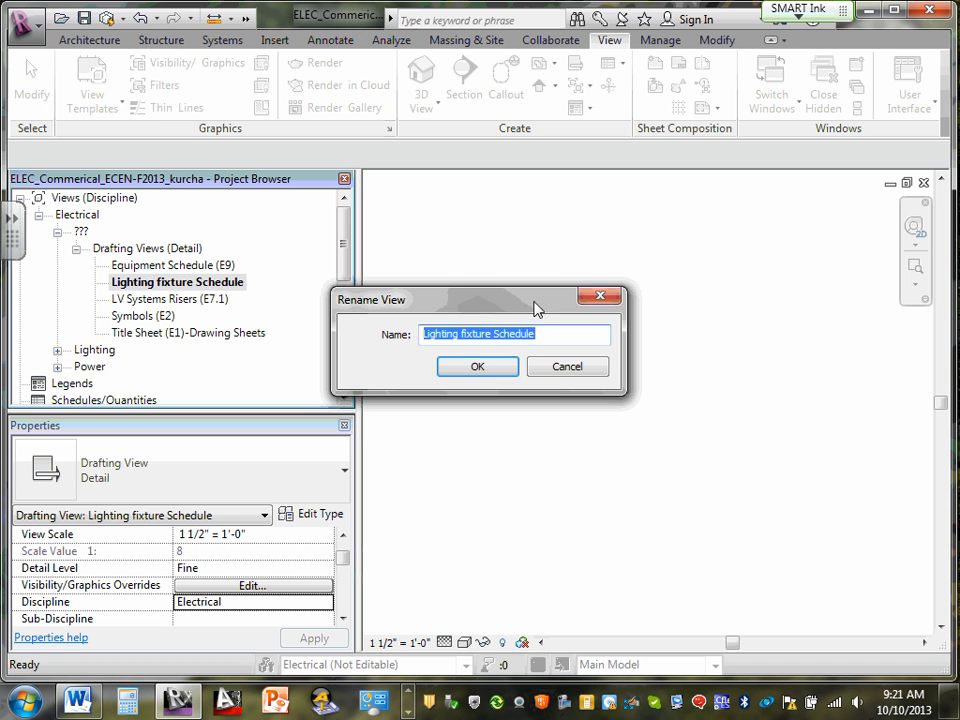
{"action": "left_click", "coordinate": [546, 333]}
{"action": "type", "text": "("}
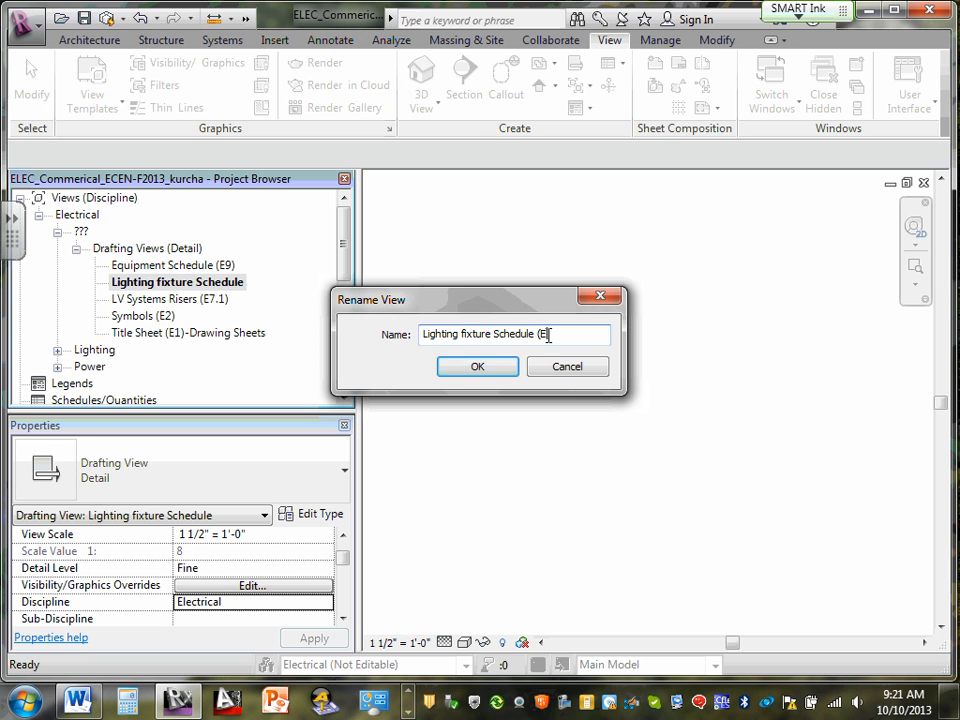
{"action": "type", "text": "E9"}
{"action": "left_click", "coordinate": [505, 371]}
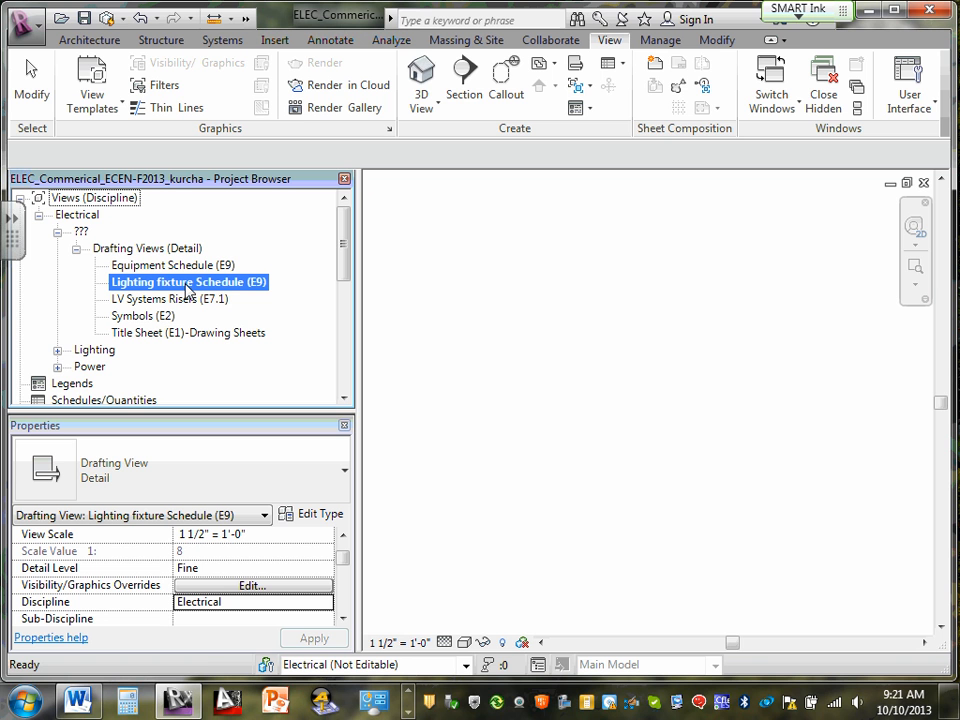
Start another drafting view, paste the copied text as its name, and remove everything before "Control Panel schedules".
{"action": "left_click", "coordinate": [556, 65]}
{"action": "right_click", "coordinate": [471, 309]}
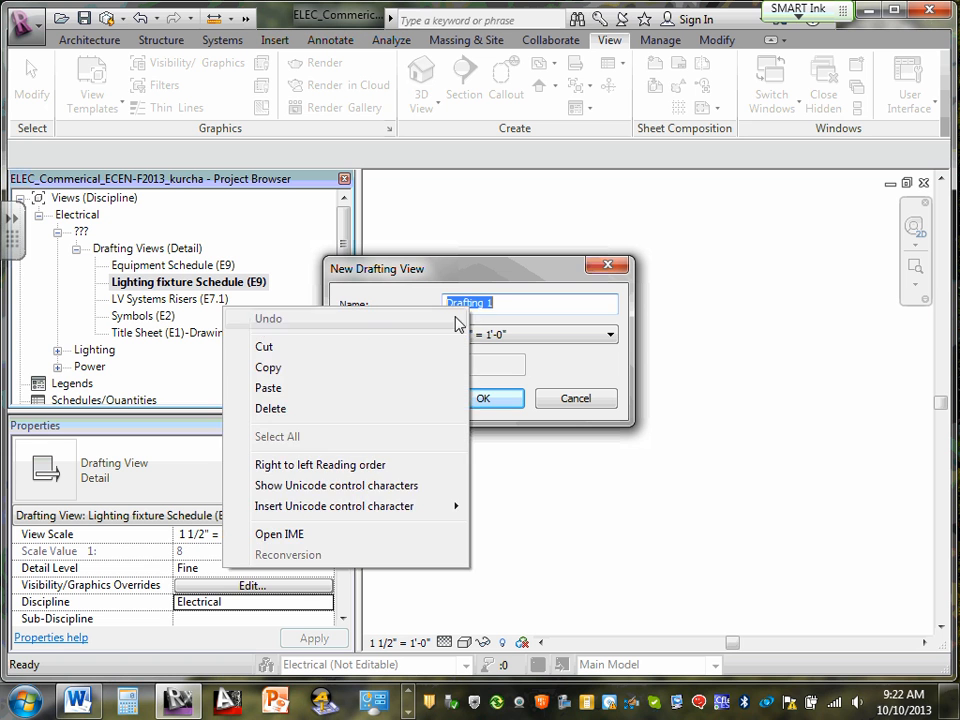
{"action": "left_click", "coordinate": [358, 390]}
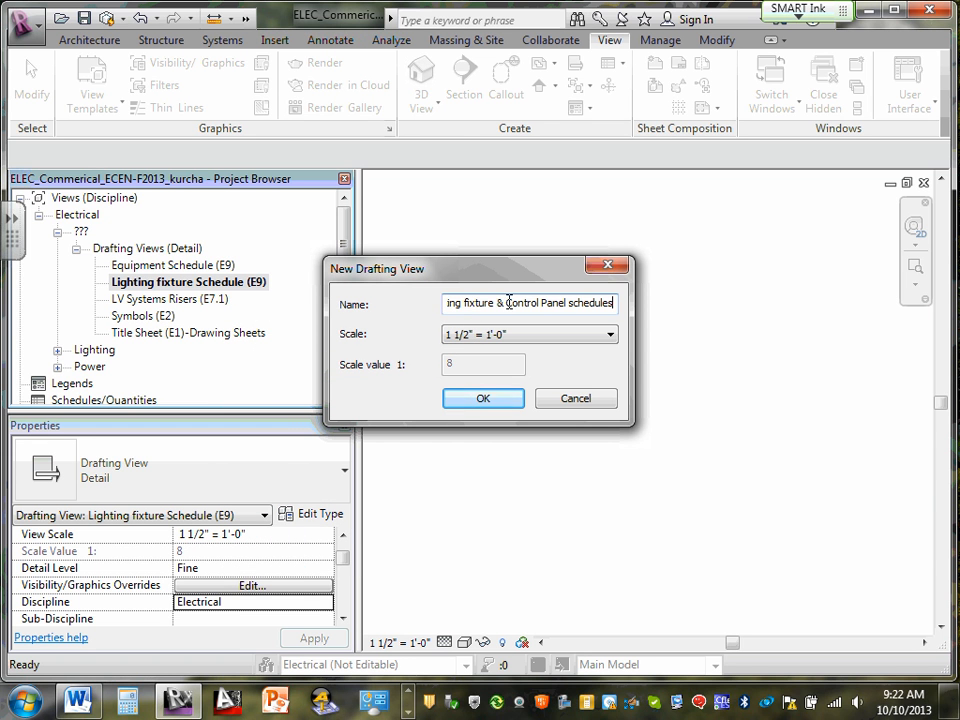
{"action": "left_click_drag", "start_coordinate": [506, 302], "coordinate": [300, 281]}
{"action": "key", "text": "BackSpace"}
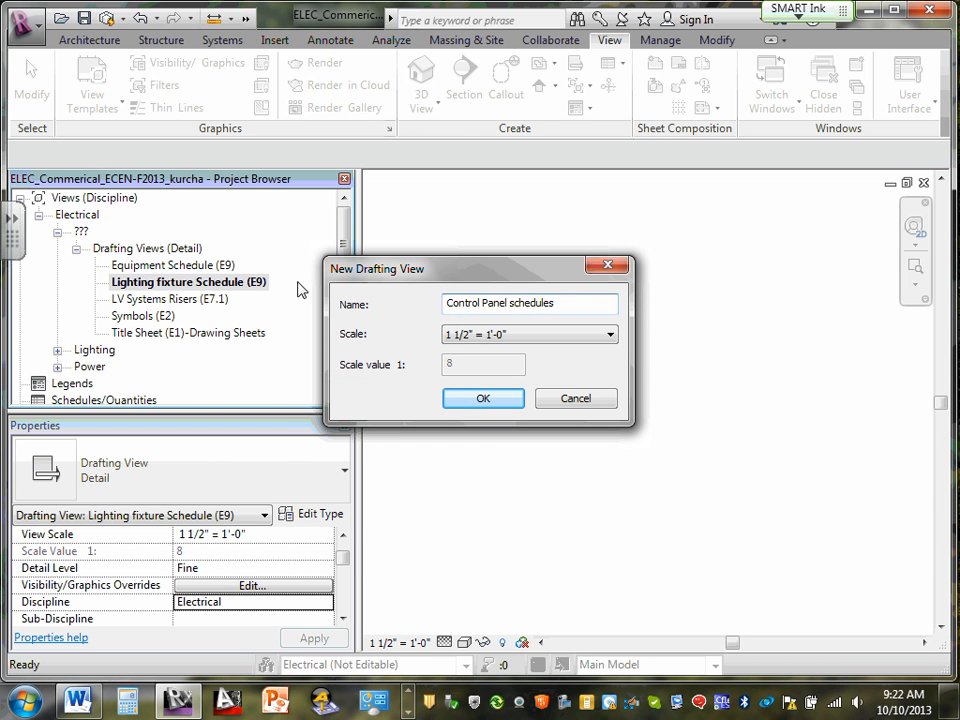
Change the name to "Lighting Control Panel schedule (E9)" and create the drafting view.
{"action": "left_click", "coordinate": [580, 303]}
{"action": "key", "text": "BackSpace"}
{"action": "left_click", "coordinate": [447, 302]}
{"action": "type", "text": "Light"}
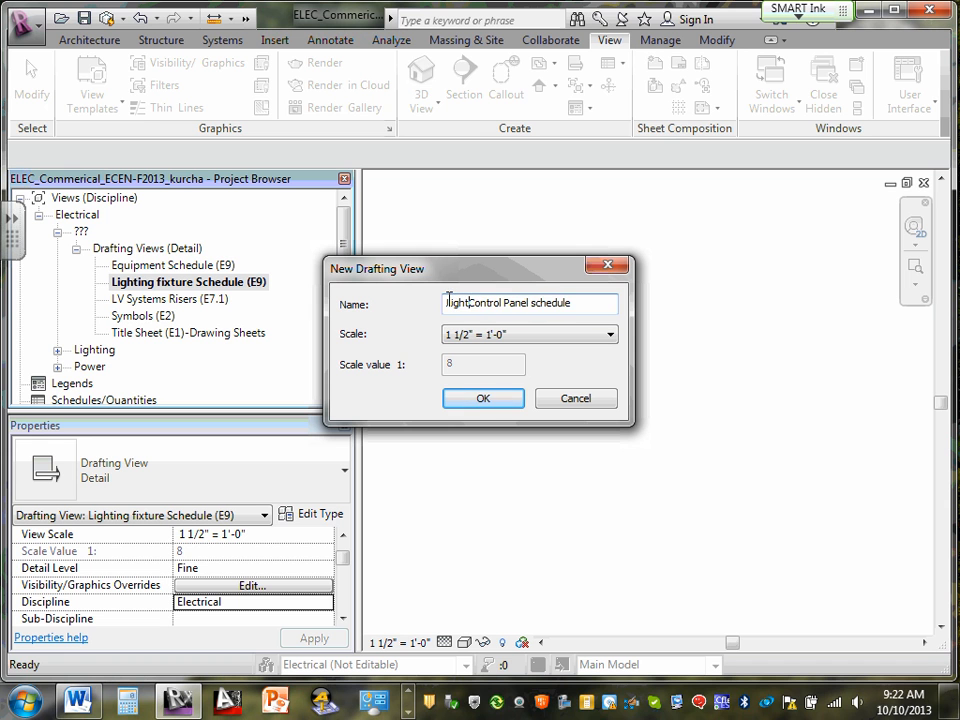
{"action": "type", "text": "ing"}
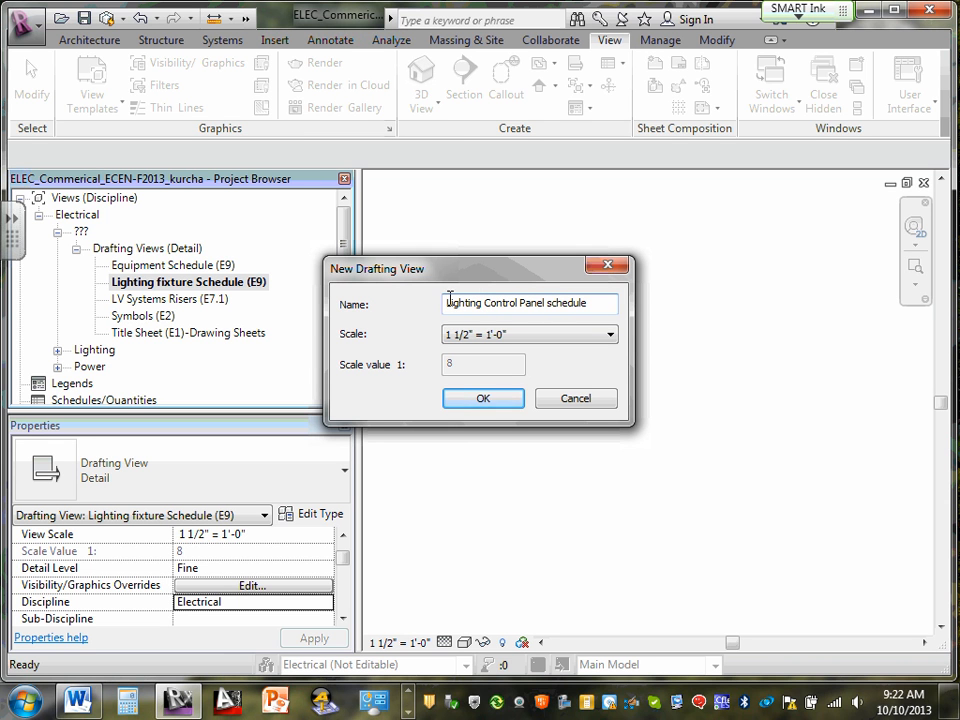
{"action": "left_click", "coordinate": [590, 306]}
{"action": "type", "text": "(E9)"}
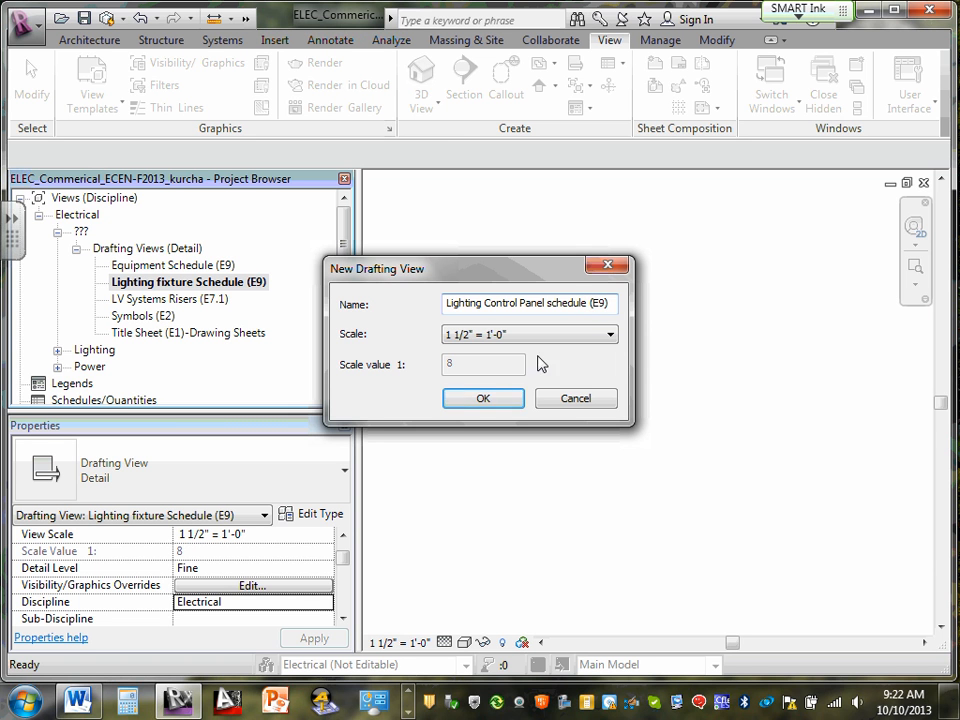
{"action": "left_click", "coordinate": [499, 398]}
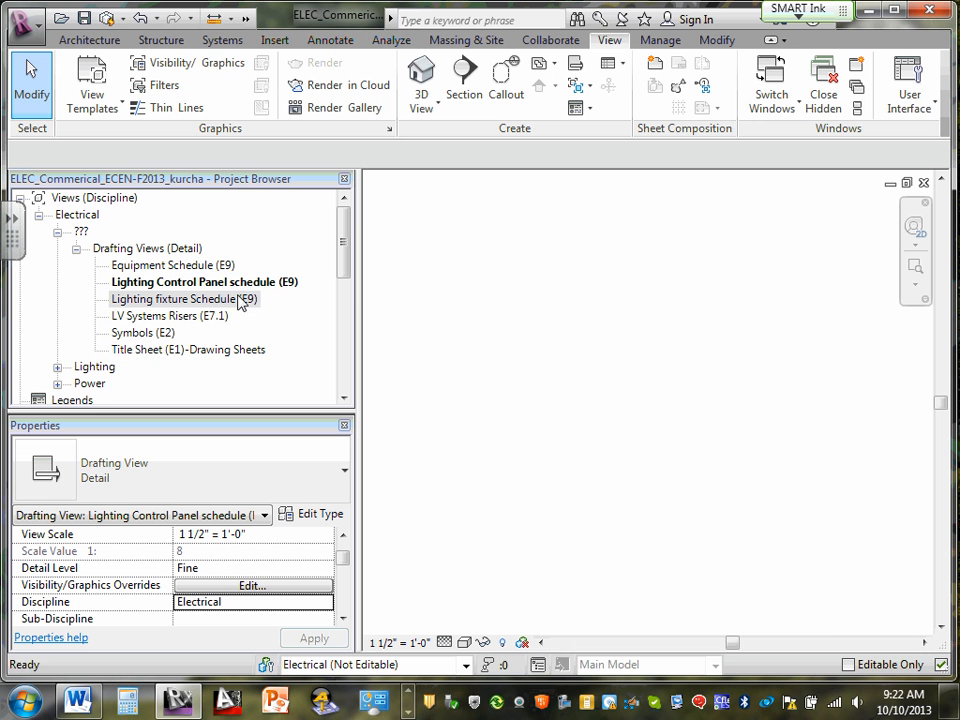
{"action": "left_click", "coordinate": [164, 268]}
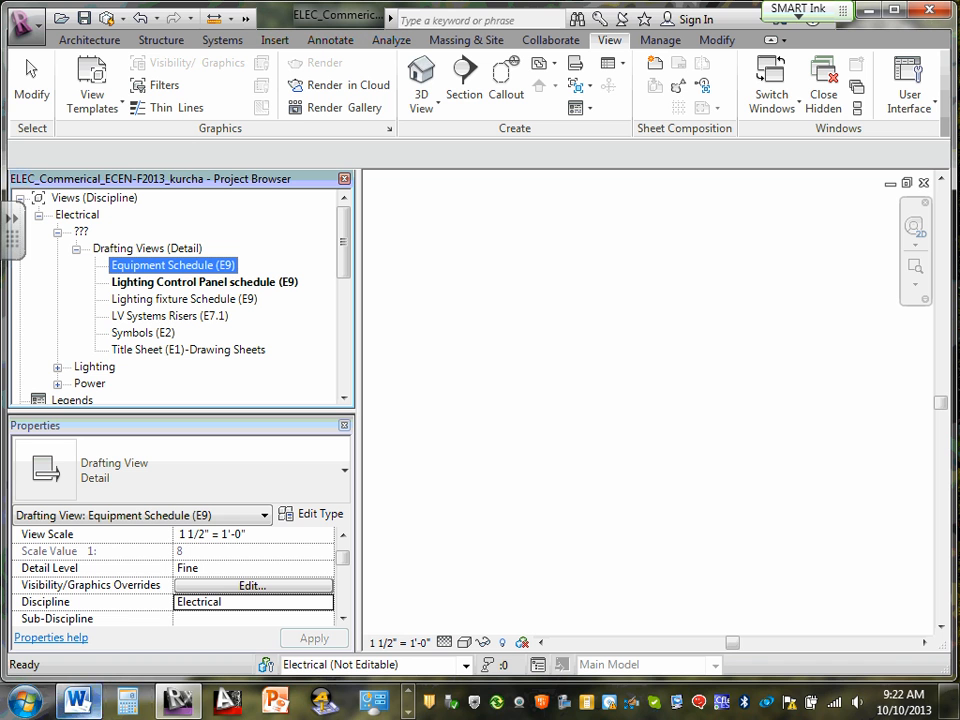
{"action": "left_click", "coordinate": [410, 700]}
{"action": "left_click", "coordinate": [410, 694]}
{"action": "left_click", "coordinate": [410, 694]}
{"action": "left_click", "coordinate": [410, 694]}
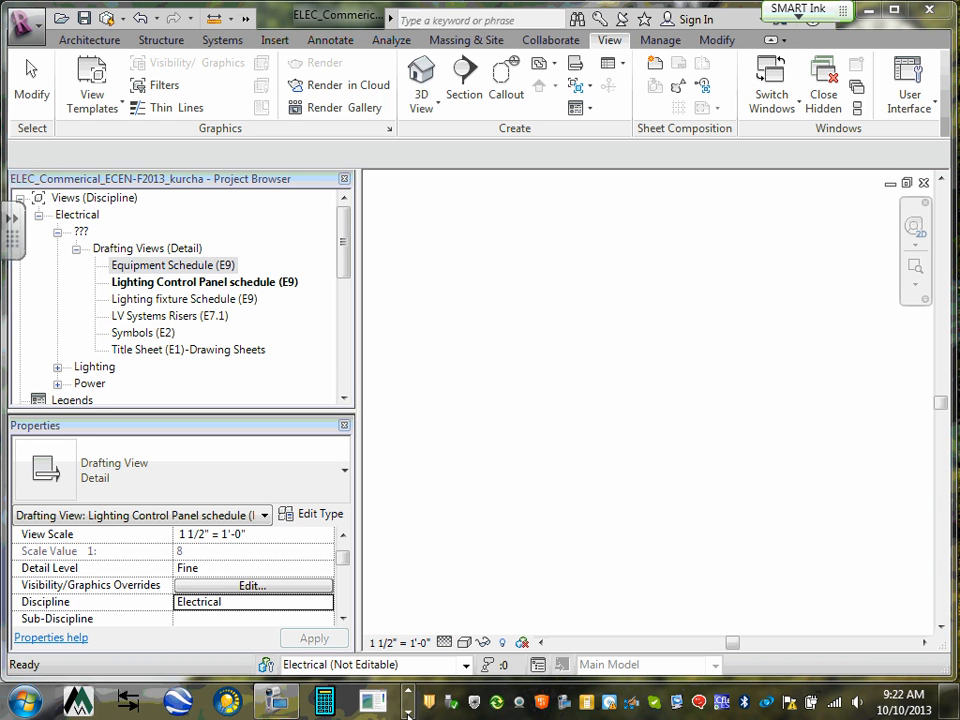
{"action": "left_click", "coordinate": [278, 703]}
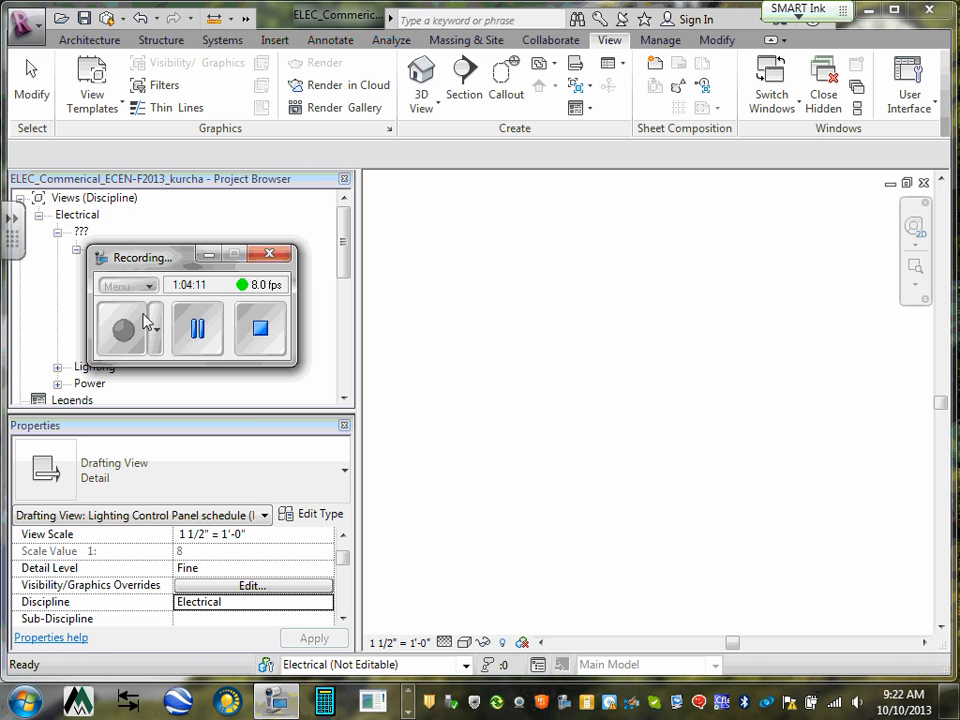
{"action": "left_click", "coordinate": [195, 342]}
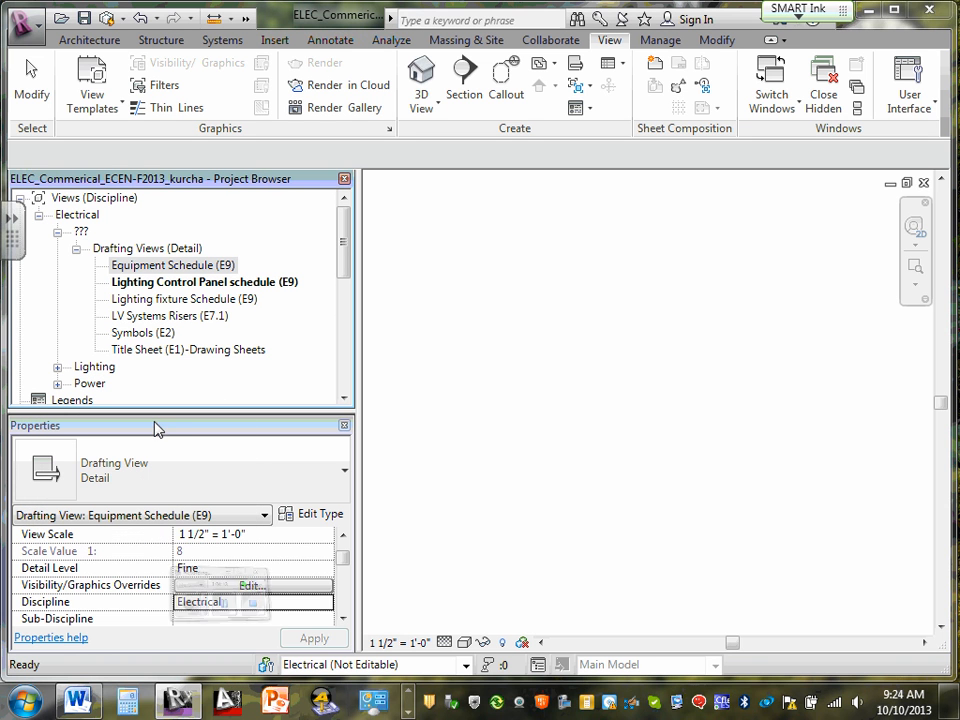
{"action": "left_click", "coordinate": [410, 700]}
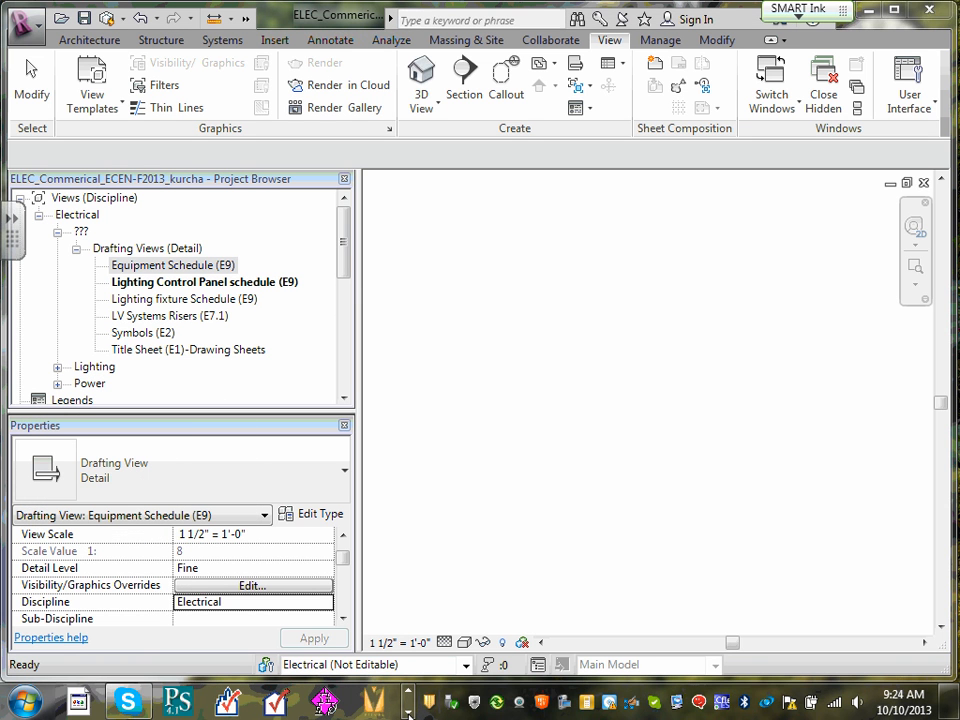
{"action": "left_click", "coordinate": [410, 700]}
{"action": "left_click", "coordinate": [410, 700]}
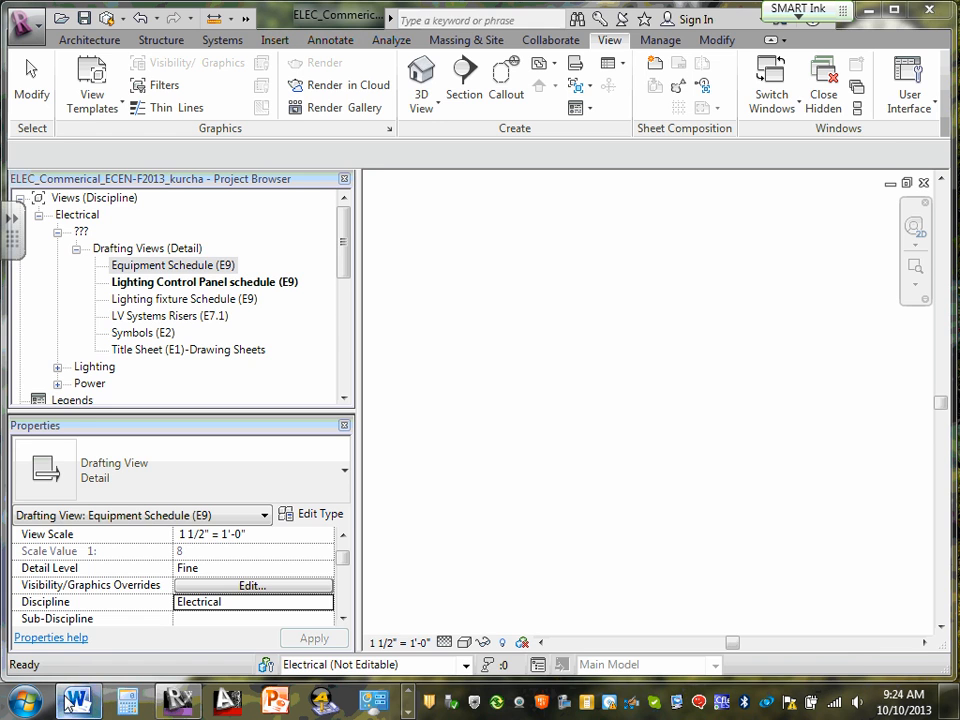
Switch to the Word project document and color the "Sheet 10 Details" list entry red.
{"action": "left_click", "coordinate": [77, 700]}
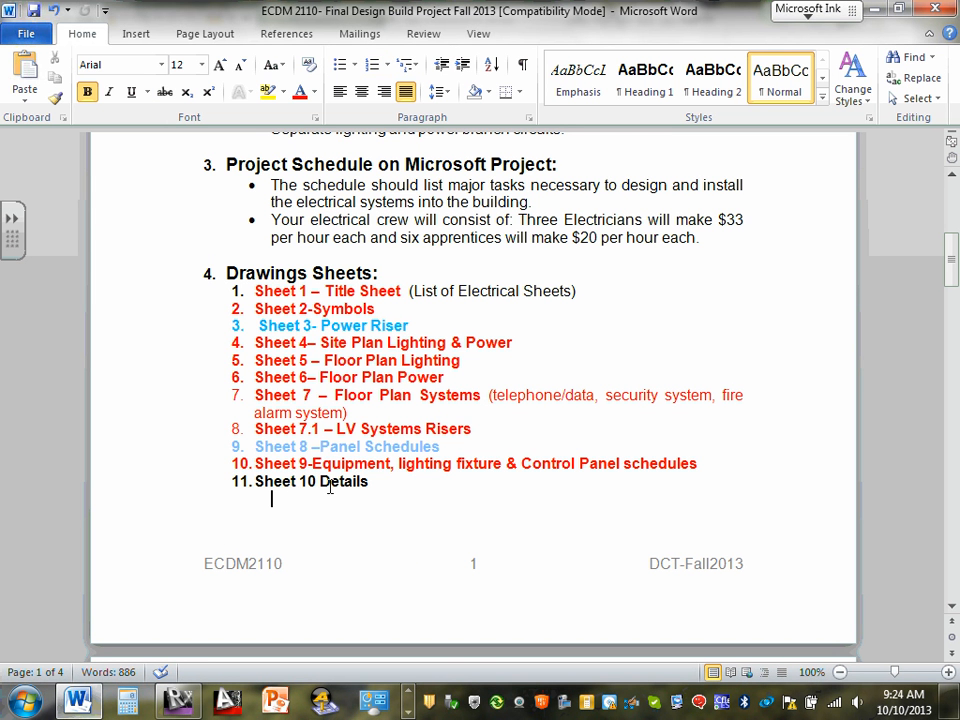
{"action": "left_click_drag", "start_coordinate": [367, 483], "coordinate": [252, 483]}
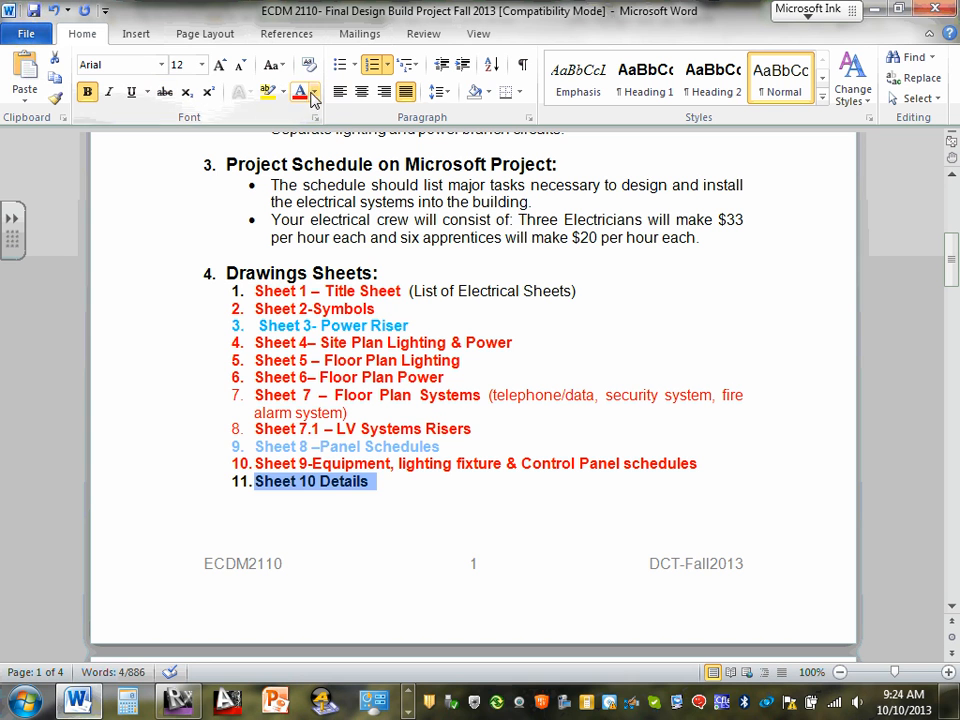
{"action": "left_click", "coordinate": [463, 360]}
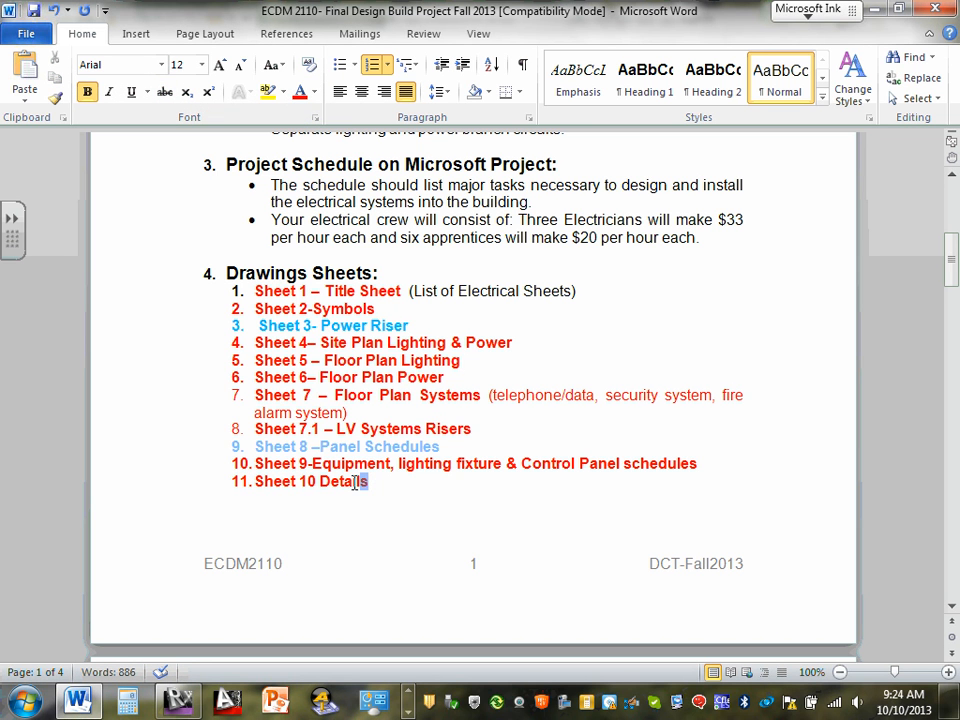
Copy the "Sheet 10 Details" entry from the Drawings Sheets list.
{"action": "left_click_drag", "start_coordinate": [370, 482], "coordinate": [287, 478]}
{"action": "right_click", "coordinate": [287, 478]}
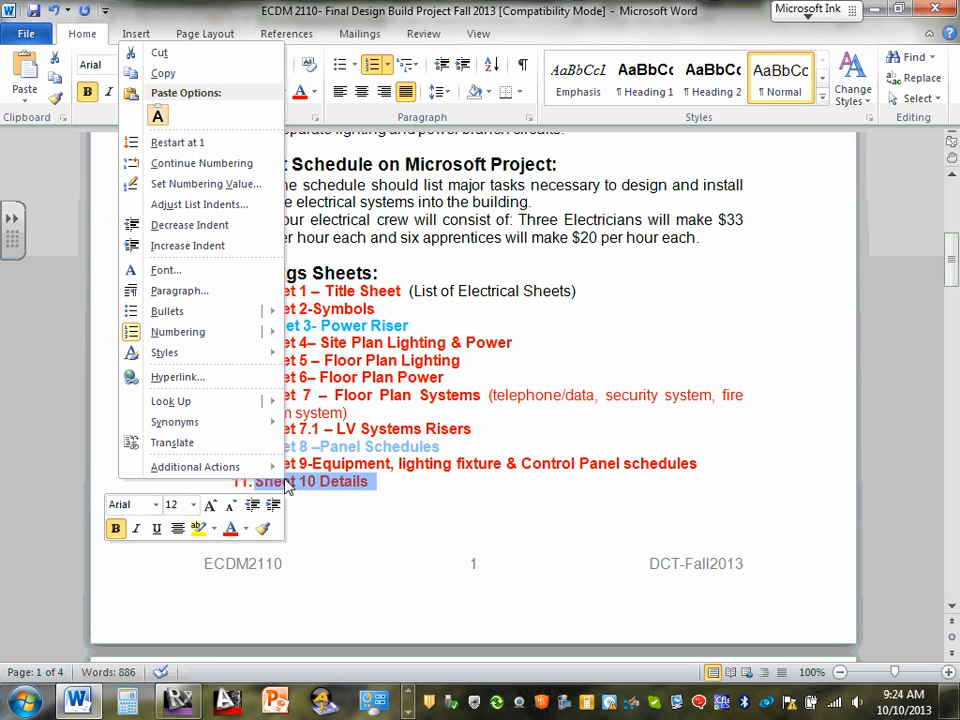
{"action": "left_click", "coordinate": [180, 74]}
{"action": "left_click", "coordinate": [409, 292]}
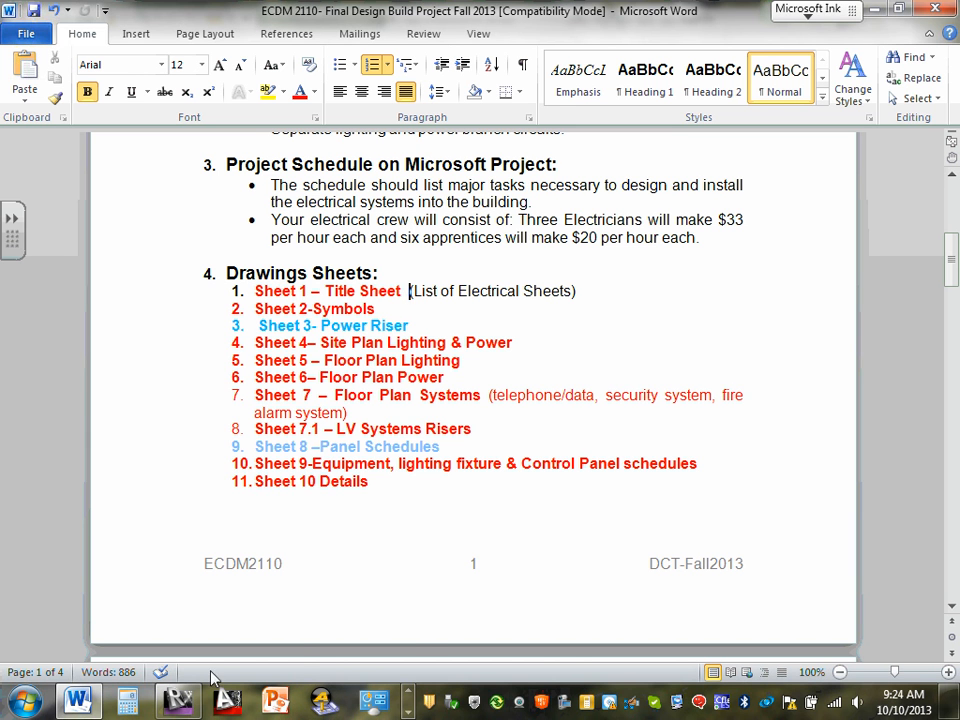
Switch to Revit and create a drafting view from the copied sheet text, trimming and completing its name to "Details (E10)".
{"action": "left_click", "coordinate": [178, 700]}
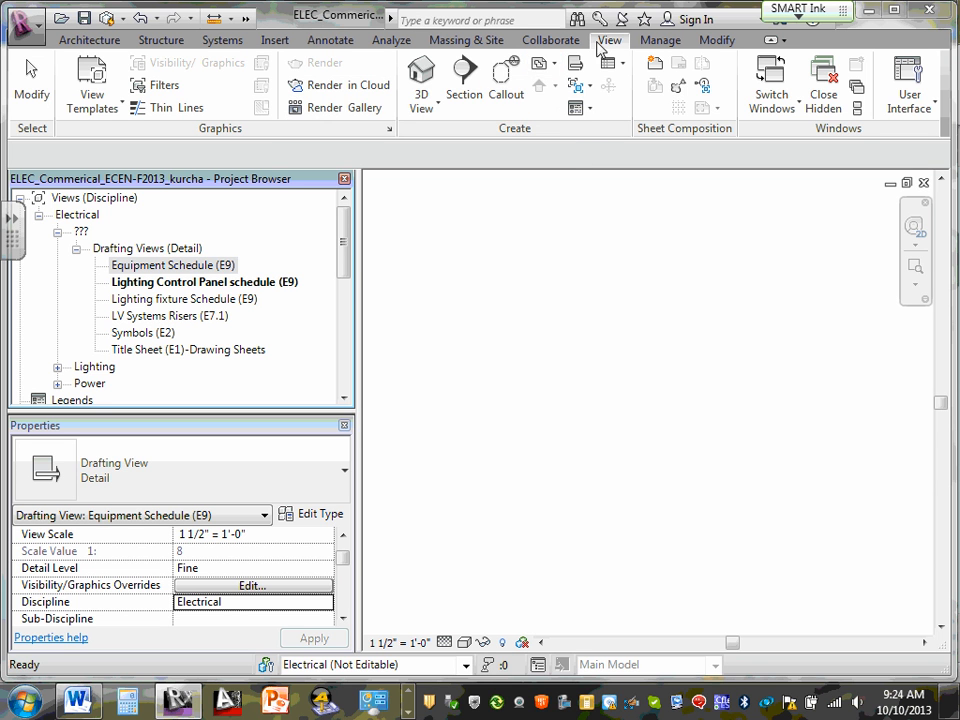
{"action": "left_click", "coordinate": [541, 66]}
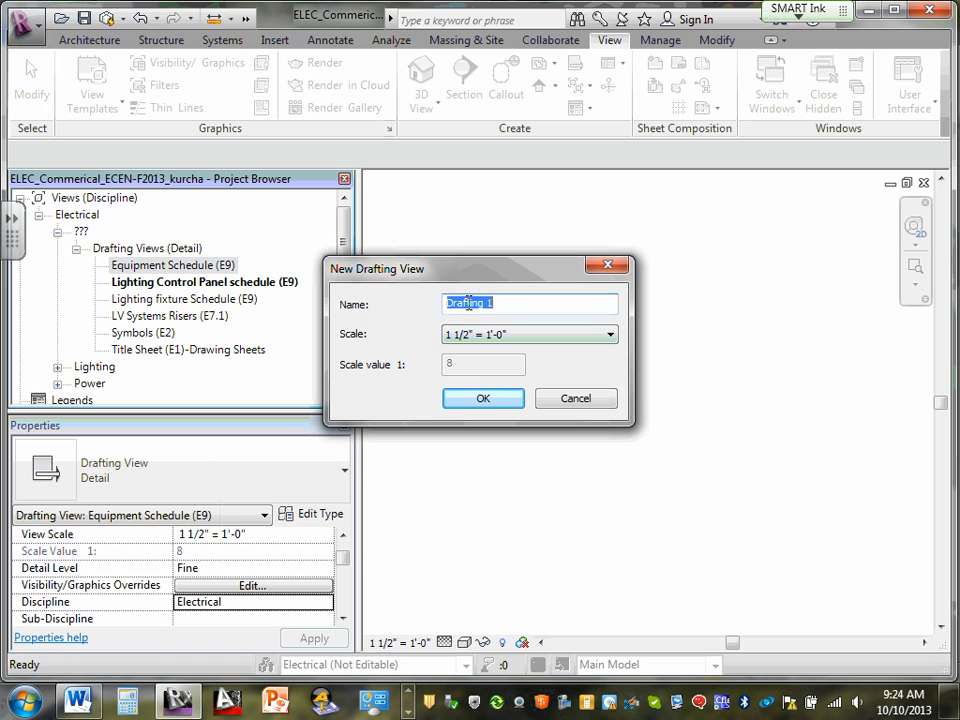
{"action": "right_click", "coordinate": [466, 304]}
{"action": "left_click", "coordinate": [285, 389]}
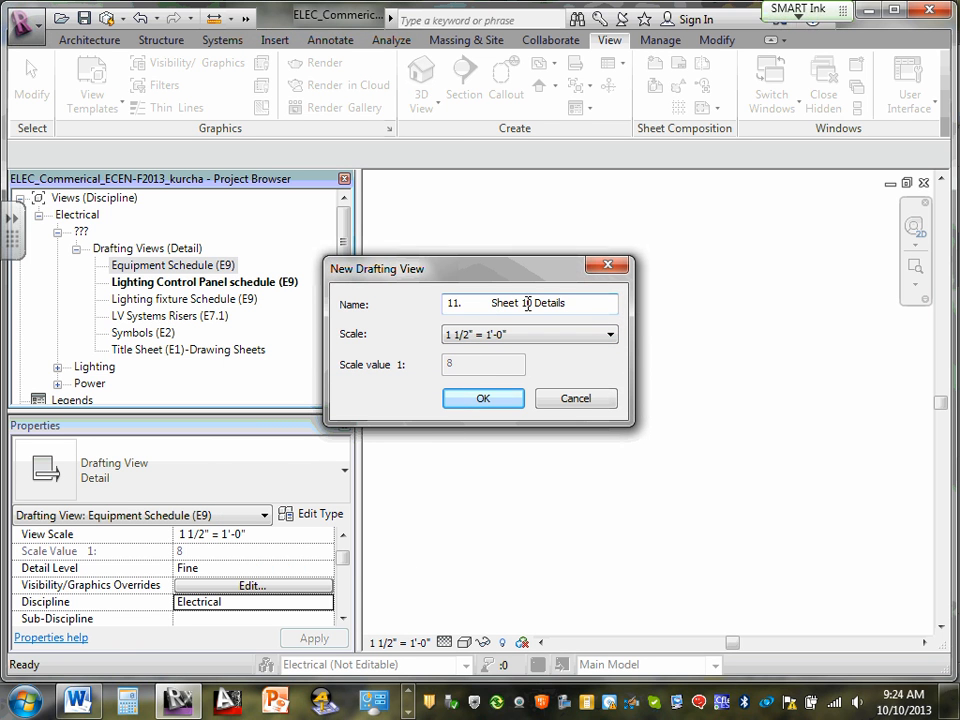
{"action": "left_click_drag", "start_coordinate": [534, 302], "coordinate": [372, 313]}
{"action": "key", "text": "Delete"}
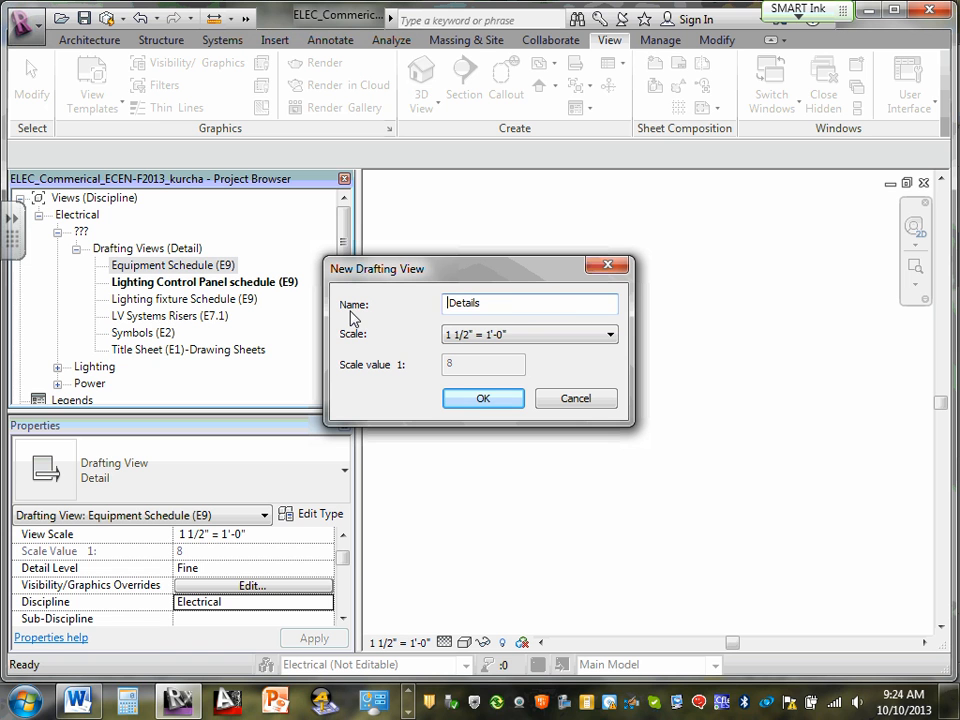
{"action": "left_click", "coordinate": [511, 304]}
{"action": "type", "text": "(E10)"}
{"action": "left_click", "coordinate": [476, 400]}
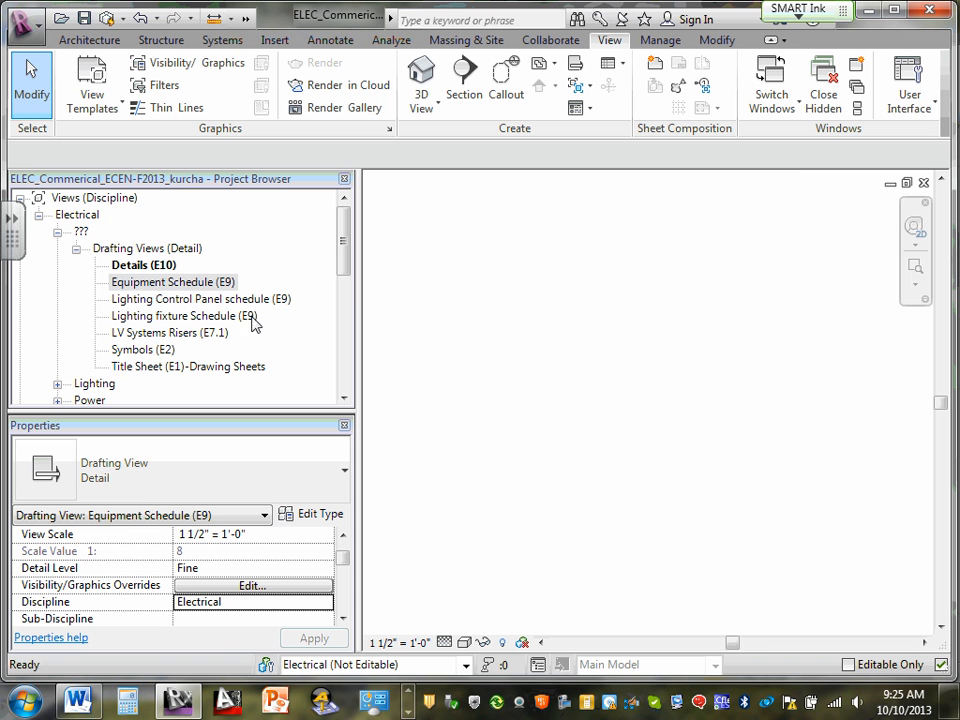
Open the Symbols (E2) drafting view and check the Drawings Sheets list in the Word document before returning to Revit.
{"action": "double_click", "coordinate": [165, 350]}
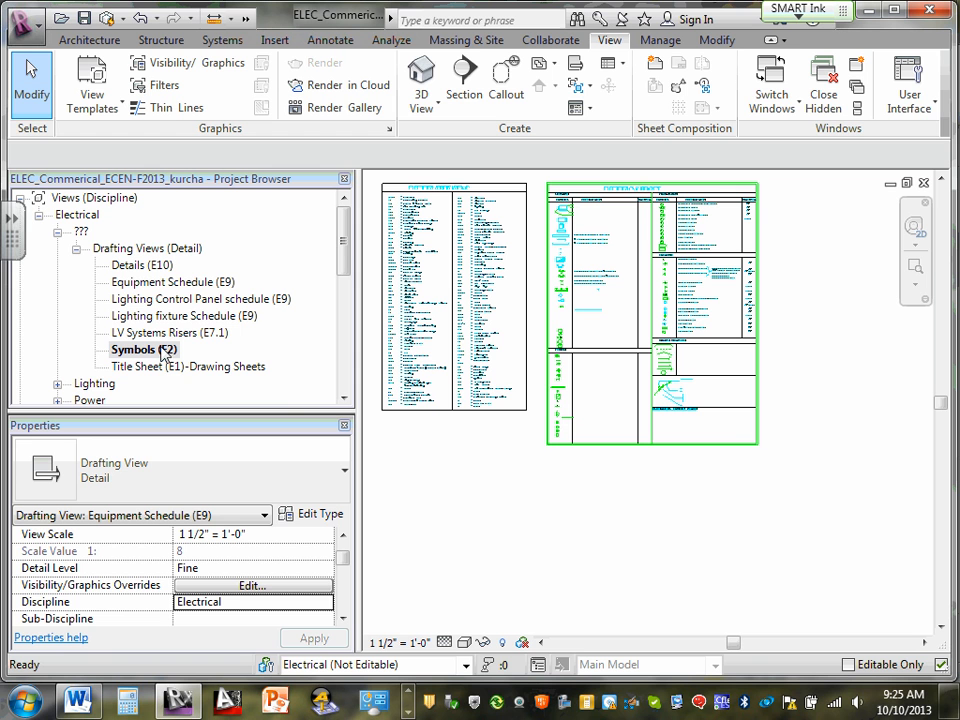
{"action": "left_click", "coordinate": [79, 702]}
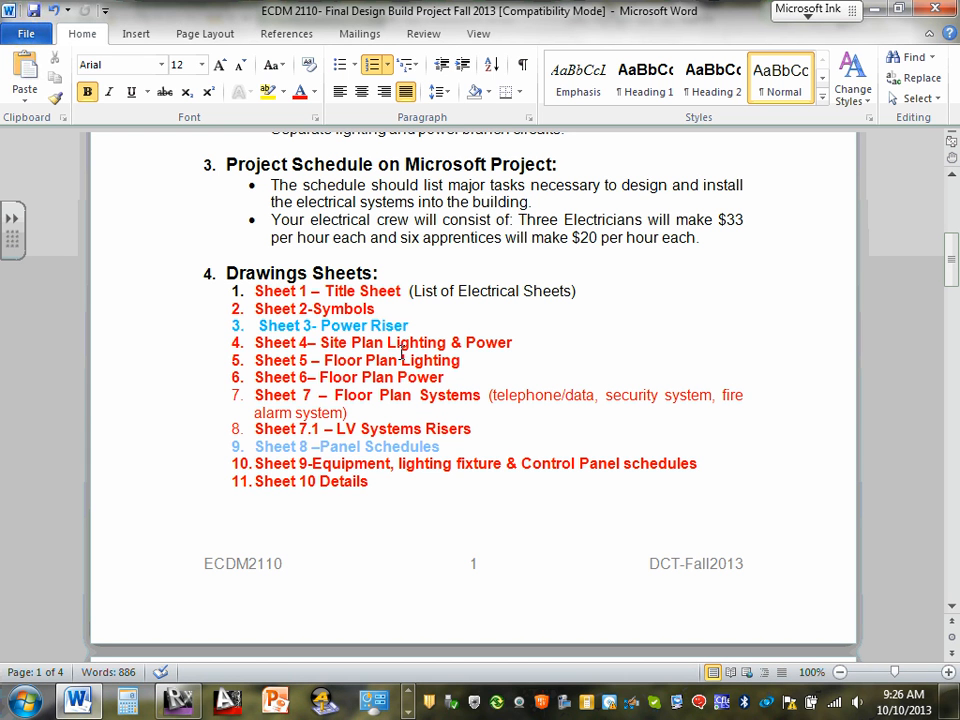
{"action": "left_click", "coordinate": [869, 9]}
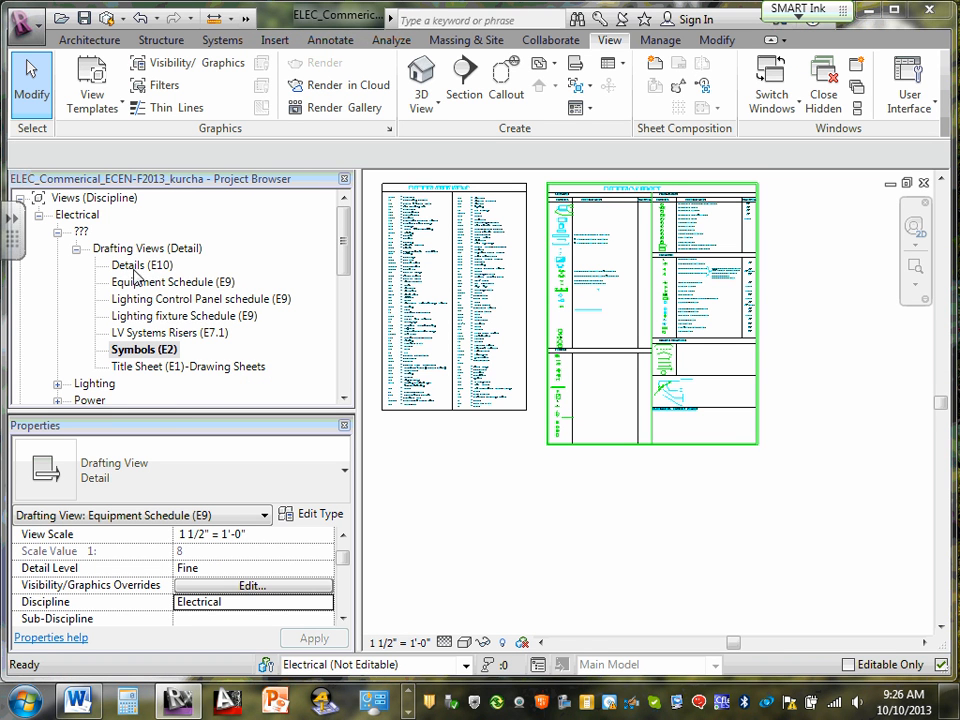
Review the electrical drafting views and the Lighting floor and ceiling plans in the Project Browser.
{"action": "left_click", "coordinate": [58, 233]}
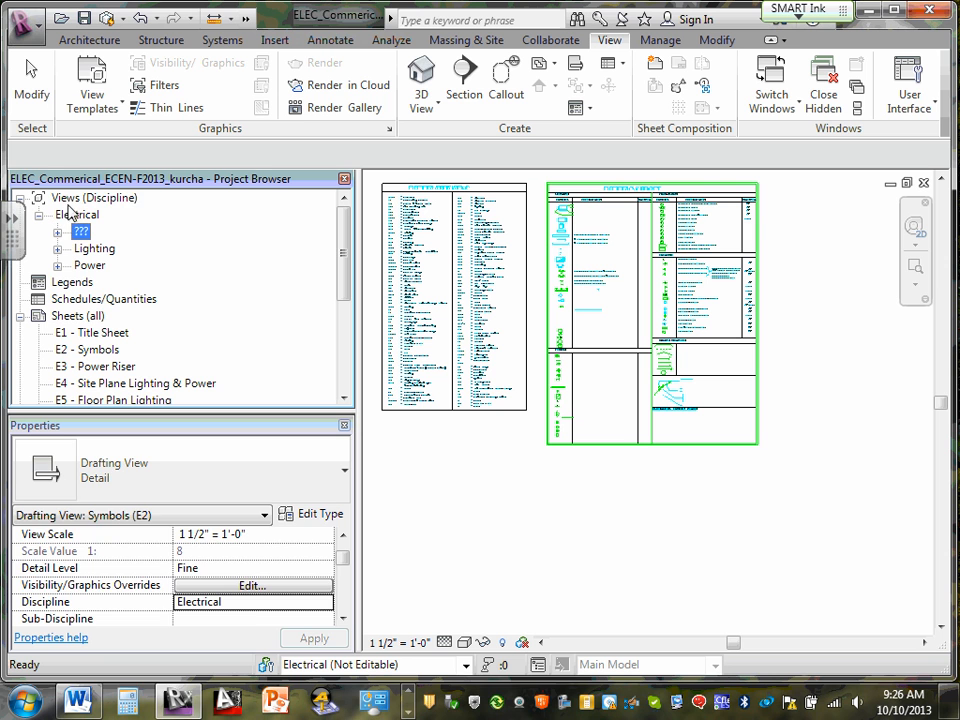
{"action": "left_click", "coordinate": [72, 199]}
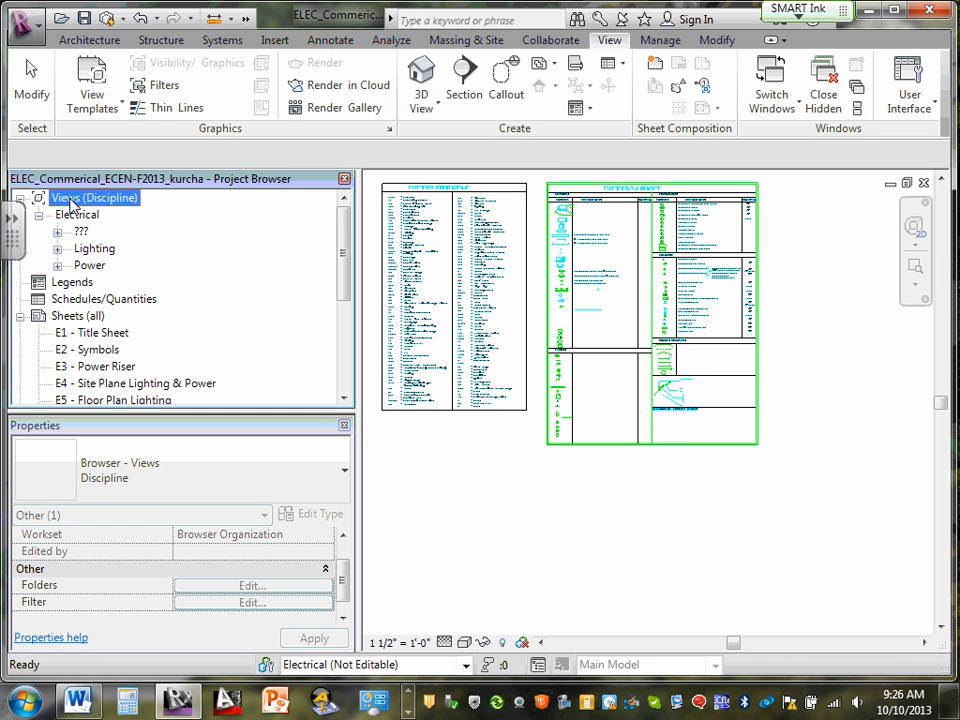
{"action": "left_click", "coordinate": [58, 232]}
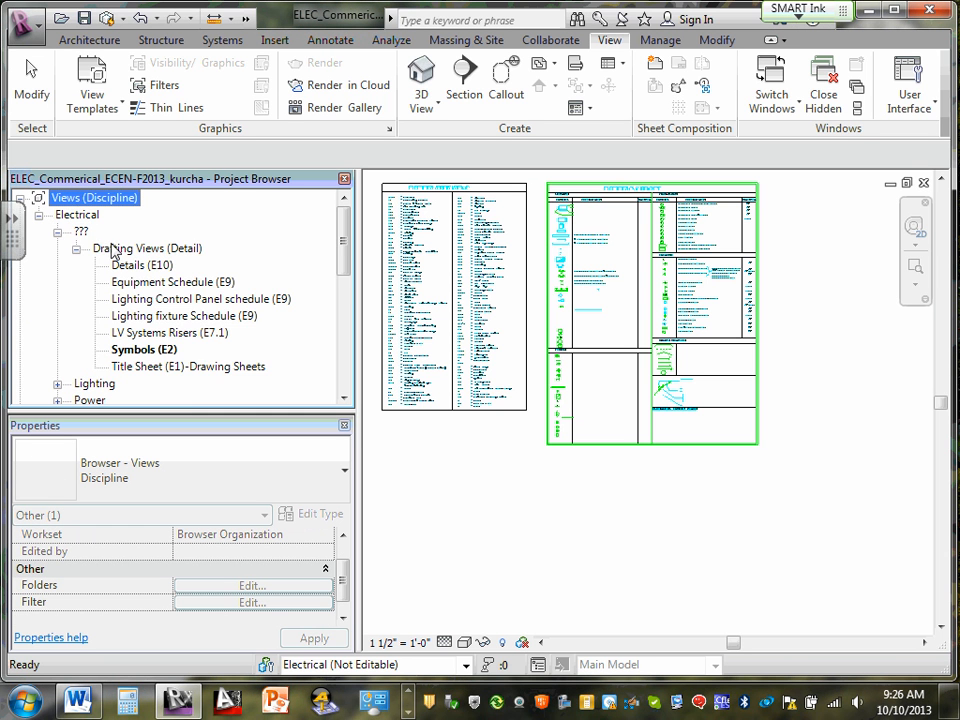
{"action": "scroll", "coordinate": [112, 258], "scroll_direction": "down", "scroll_amount": 1}
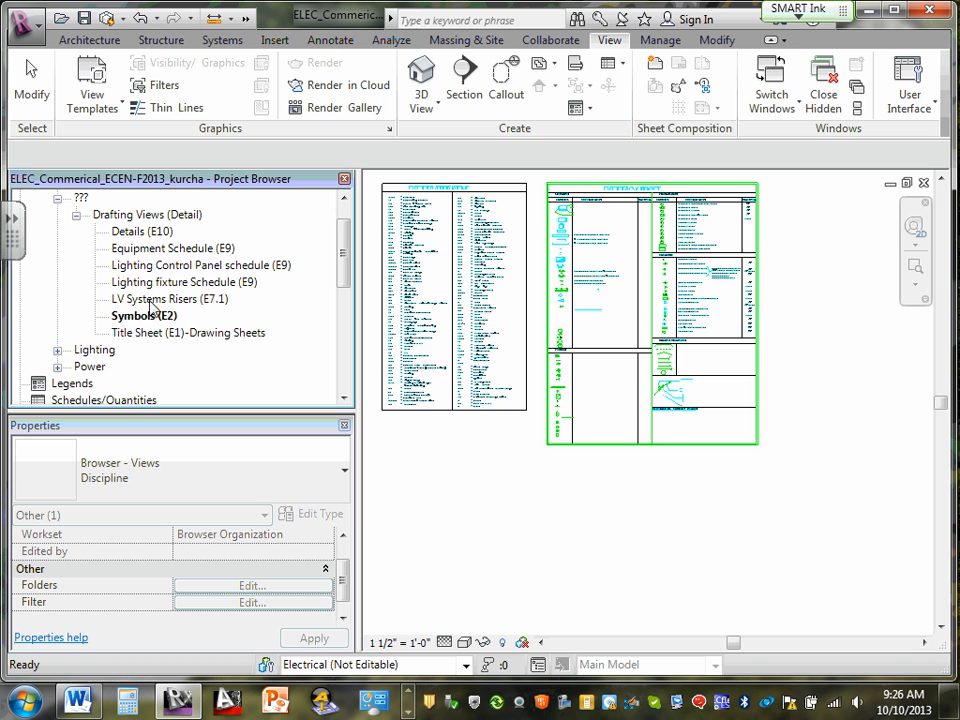
{"action": "scroll", "coordinate": [135, 300], "scroll_direction": "down", "scroll_amount": 1}
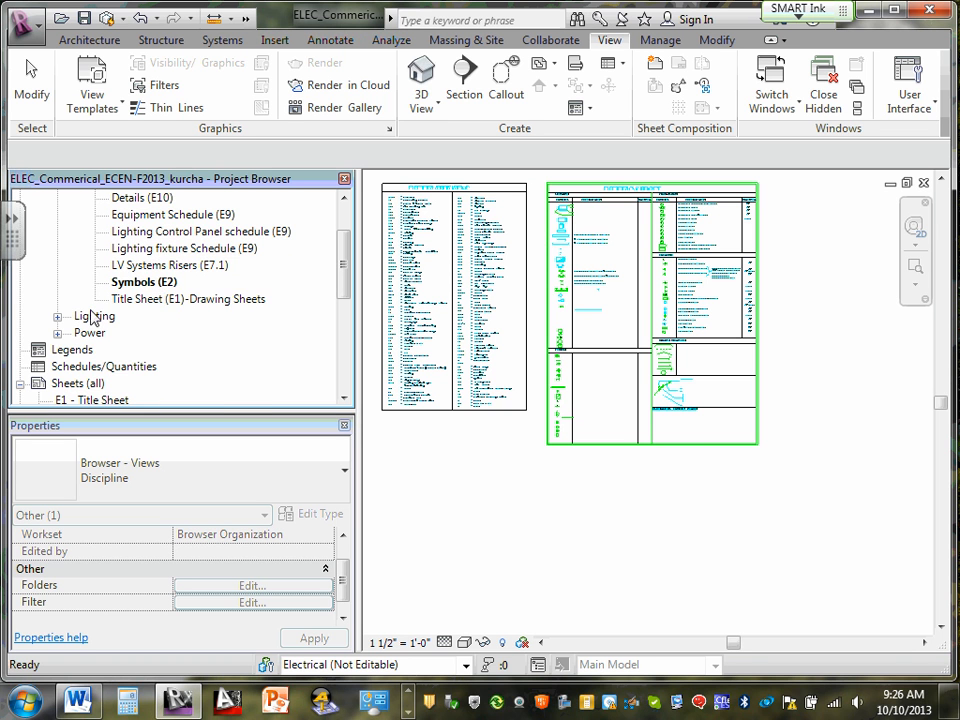
{"action": "left_click", "coordinate": [57, 316]}
{"action": "scroll", "coordinate": [141, 300], "scroll_direction": "down", "scroll_amount": 1}
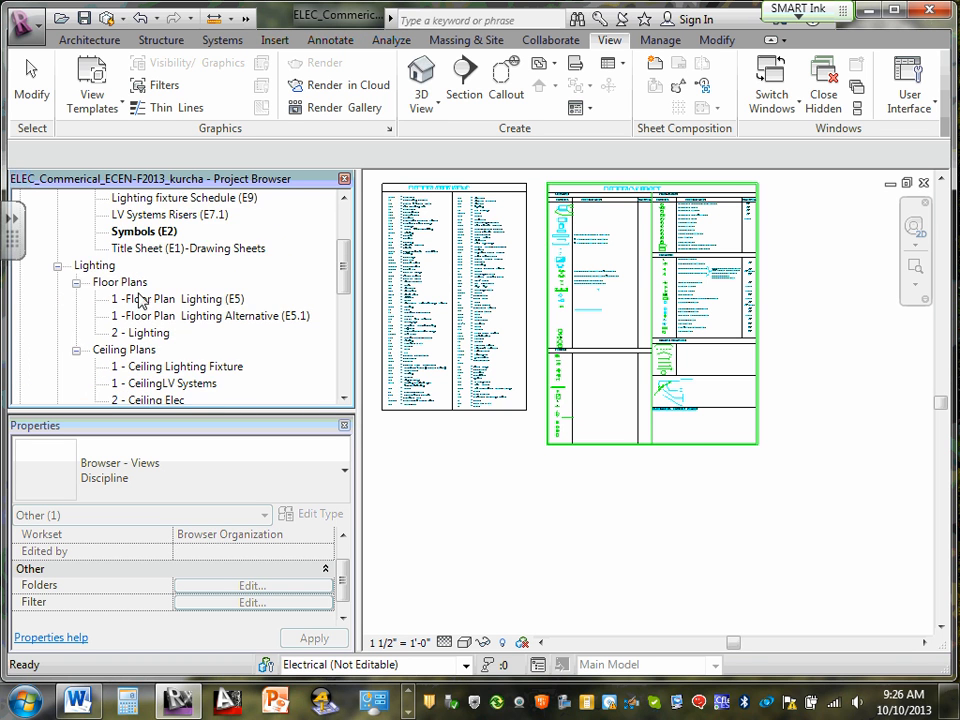
{"action": "scroll", "coordinate": [145, 290], "scroll_direction": "down", "scroll_amount": 1}
{"action": "scroll", "coordinate": [190, 300], "scroll_direction": "down", "scroll_amount": 1}
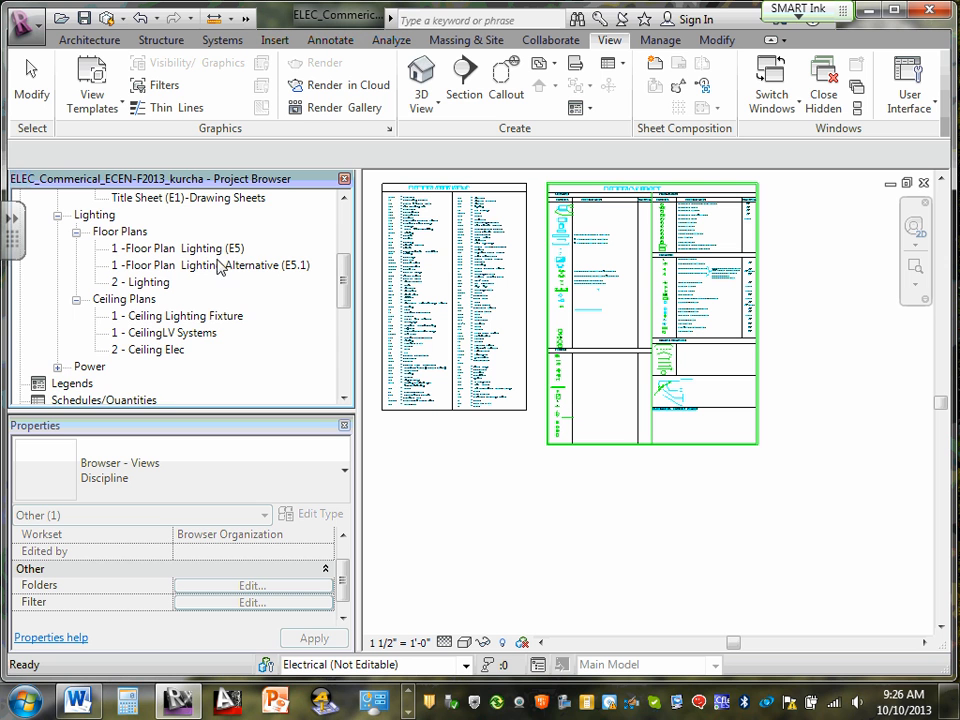
Review the Power floor plans, 3D views and elevations, and compare them with the Drawings Sheets list in Word.
{"action": "left_click", "coordinate": [57, 366]}
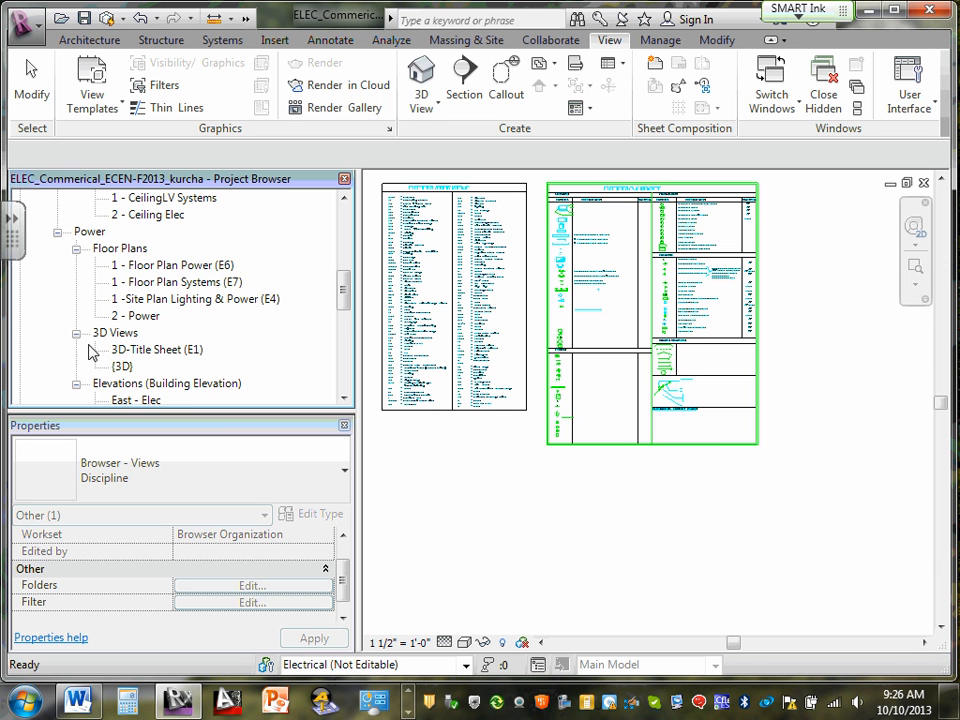
{"action": "scroll", "coordinate": [60, 347], "scroll_direction": "down", "scroll_amount": 1}
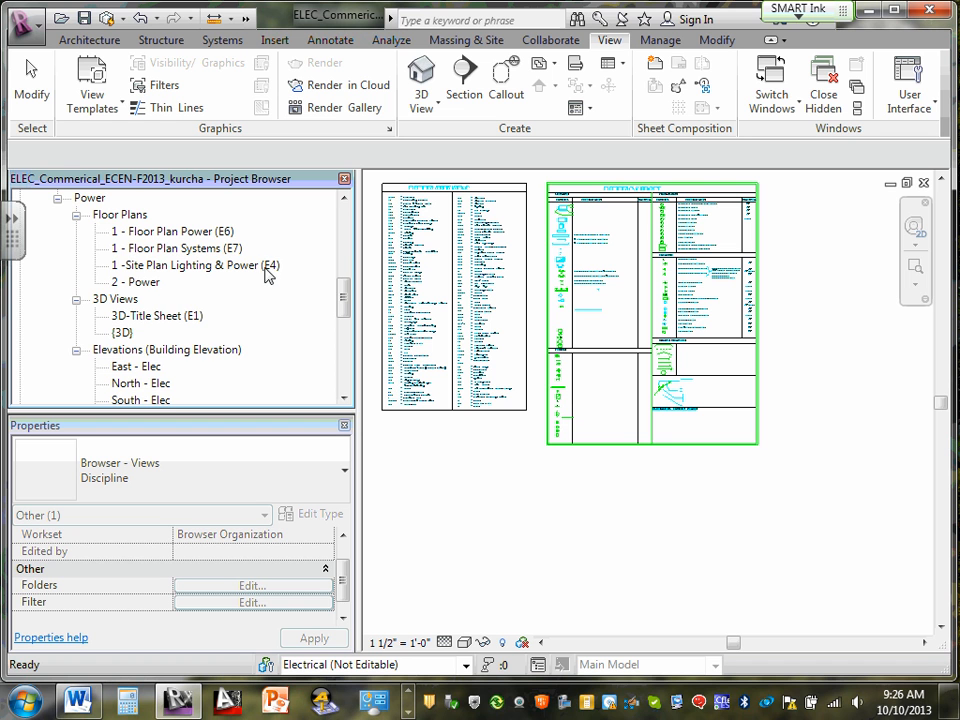
{"action": "scroll", "coordinate": [181, 301], "scroll_direction": "down", "scroll_amount": 1}
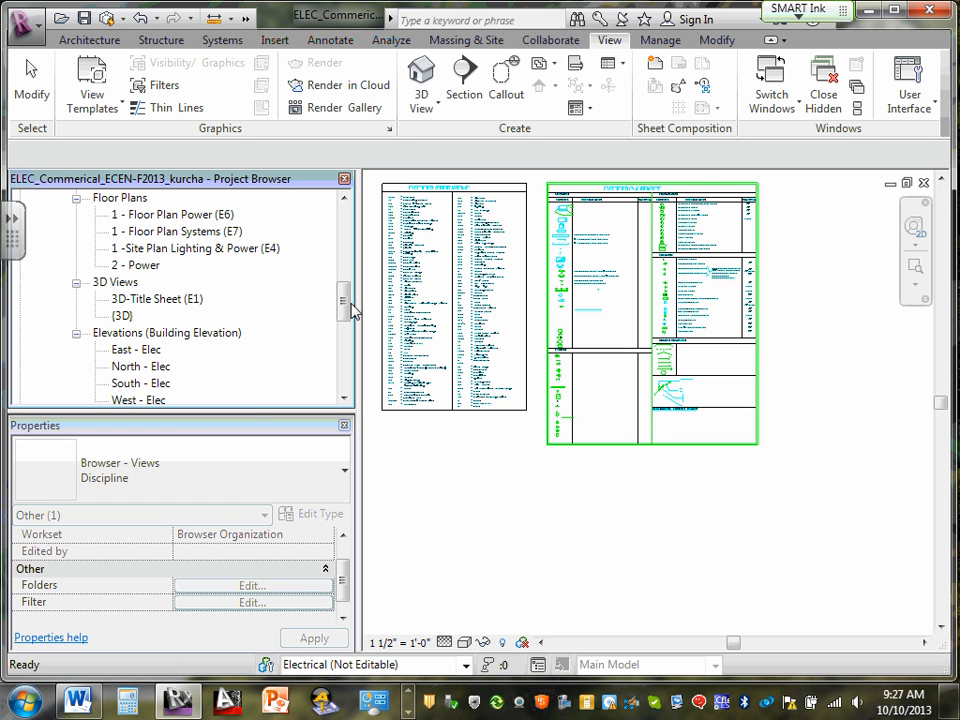
{"action": "left_click", "coordinate": [79, 701]}
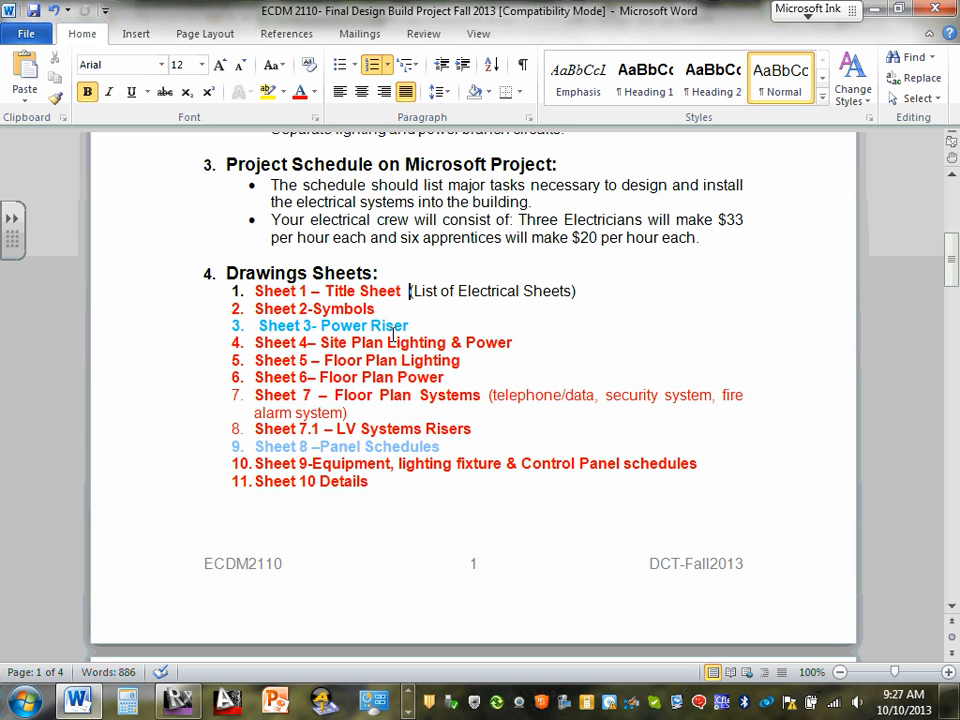
{"action": "left_click", "coordinate": [875, 9]}
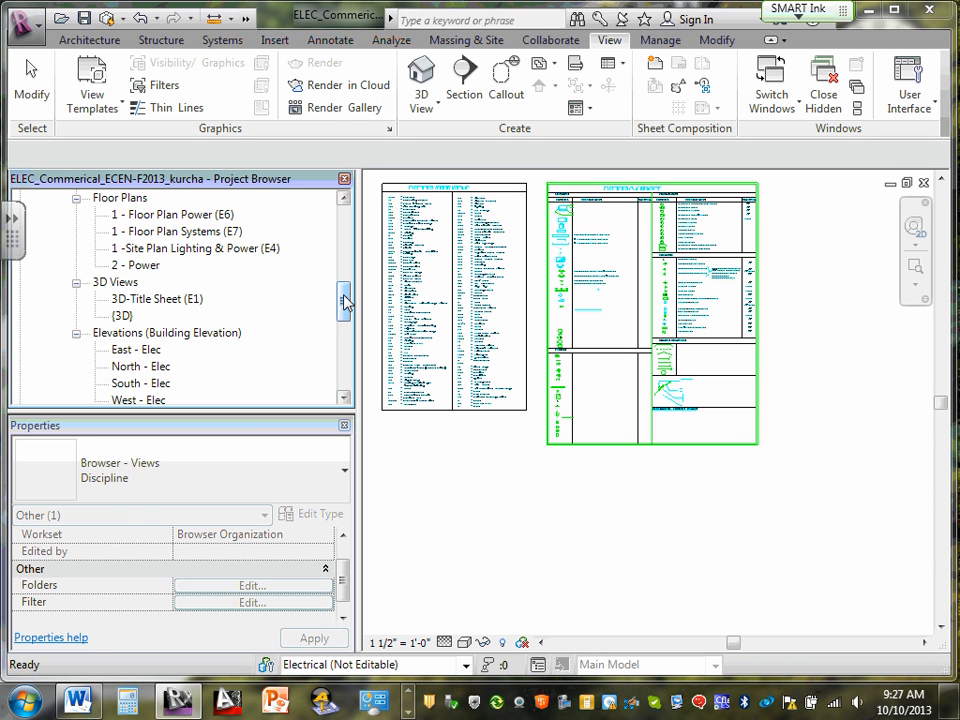
Open the E1 - Title Sheet from the project's sheets.
{"action": "left_click_drag", "start_coordinate": [344, 302], "coordinate": [344, 378]}
{"action": "scroll", "coordinate": [118, 250], "scroll_direction": "up", "scroll_amount": 3}
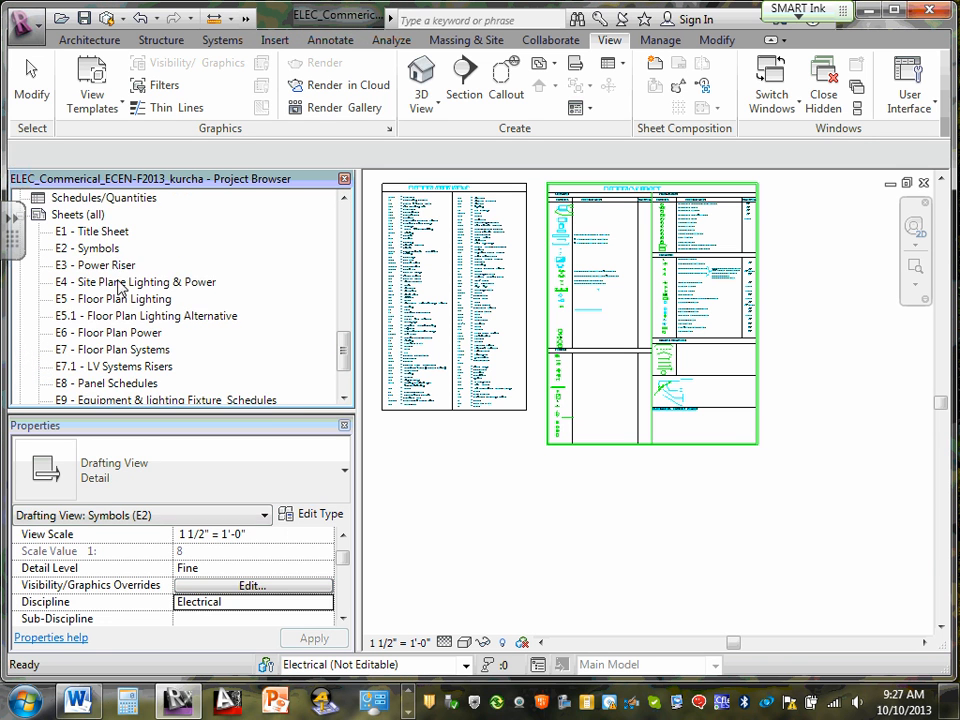
{"action": "double_click", "coordinate": [108, 250]}
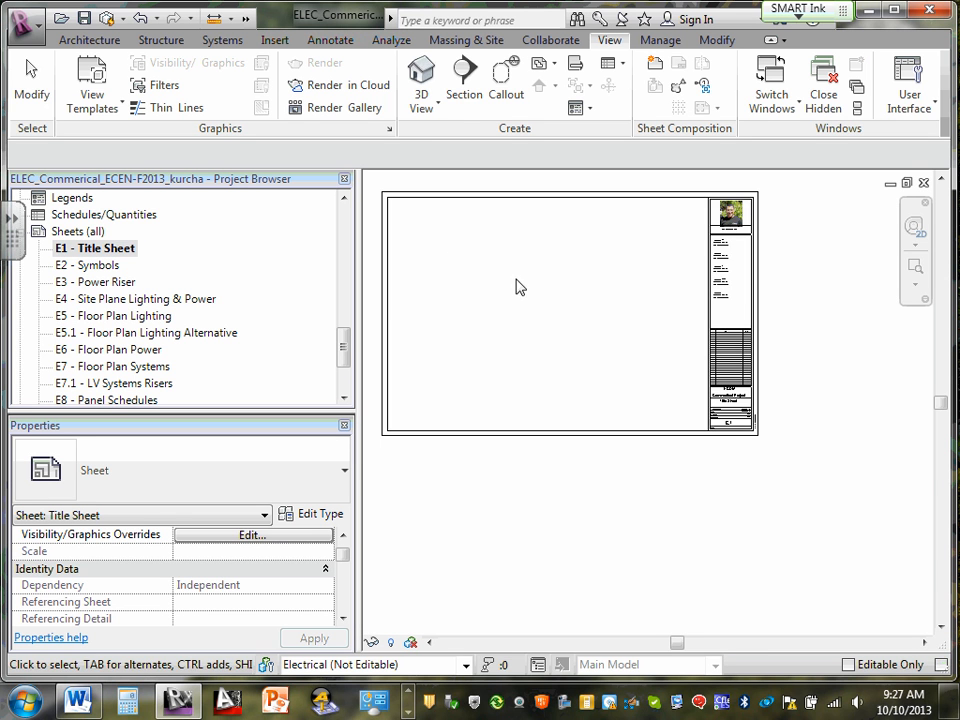
{"action": "scroll", "coordinate": [522, 288], "scroll_direction": "up", "scroll_amount": 1}
{"action": "middle_click_drag", "start_coordinate": [528, 290], "coordinate": [630, 369]}
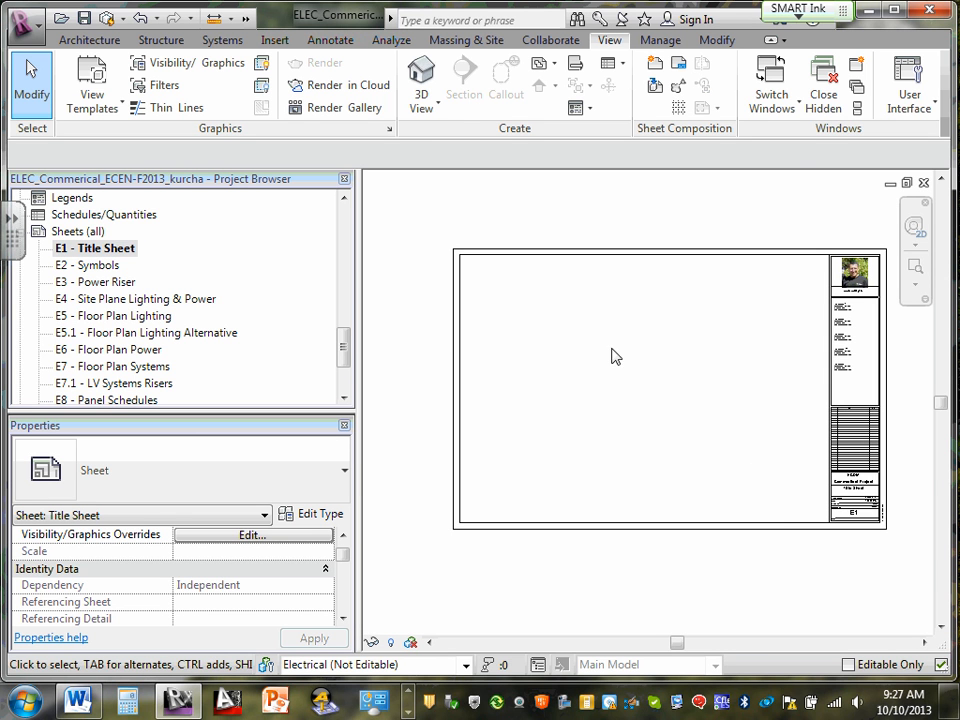
Bring up the views that can be added to sheet E1 and examine the drafting views, elevations, floor plans and ceiling plans.
{"action": "right_click", "coordinate": [99, 254]}
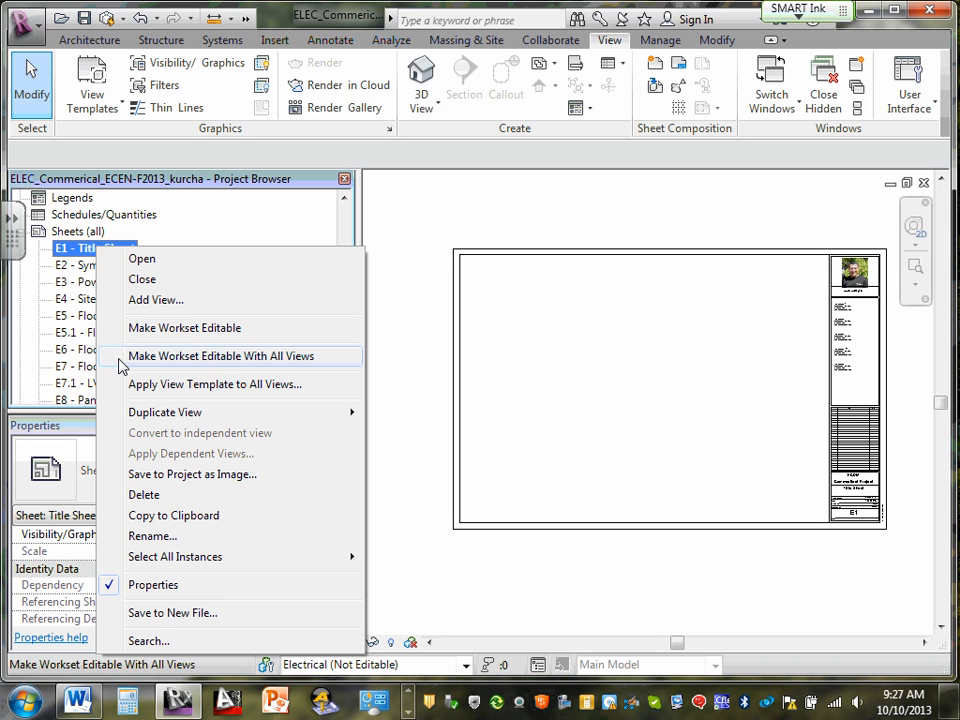
{"action": "left_click", "coordinate": [201, 304]}
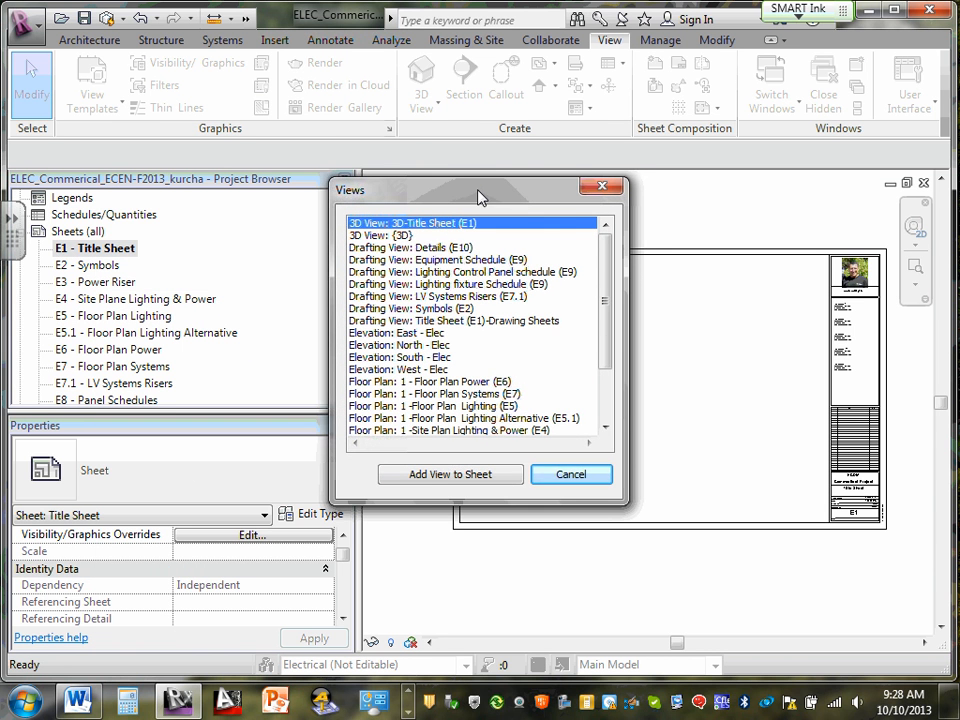
{"action": "left_click_drag", "start_coordinate": [478, 197], "coordinate": [466, 161]}
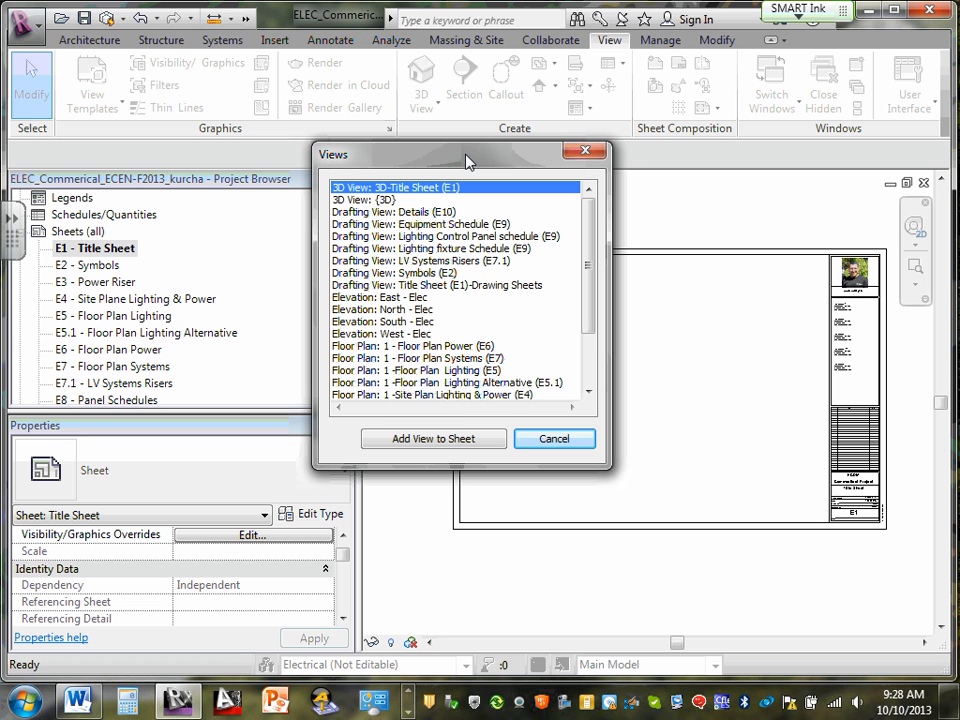
{"action": "left_click", "coordinate": [380, 212]}
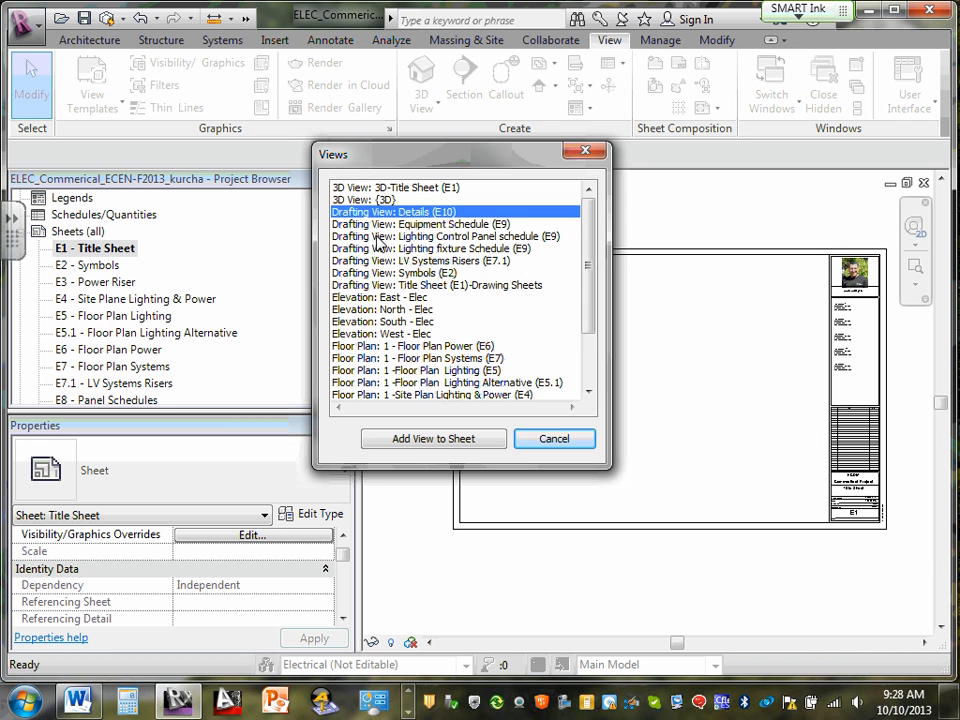
{"action": "left_click", "coordinate": [399, 298]}
{"action": "scroll", "coordinate": [399, 305], "scroll_direction": "down", "scroll_amount": 2}
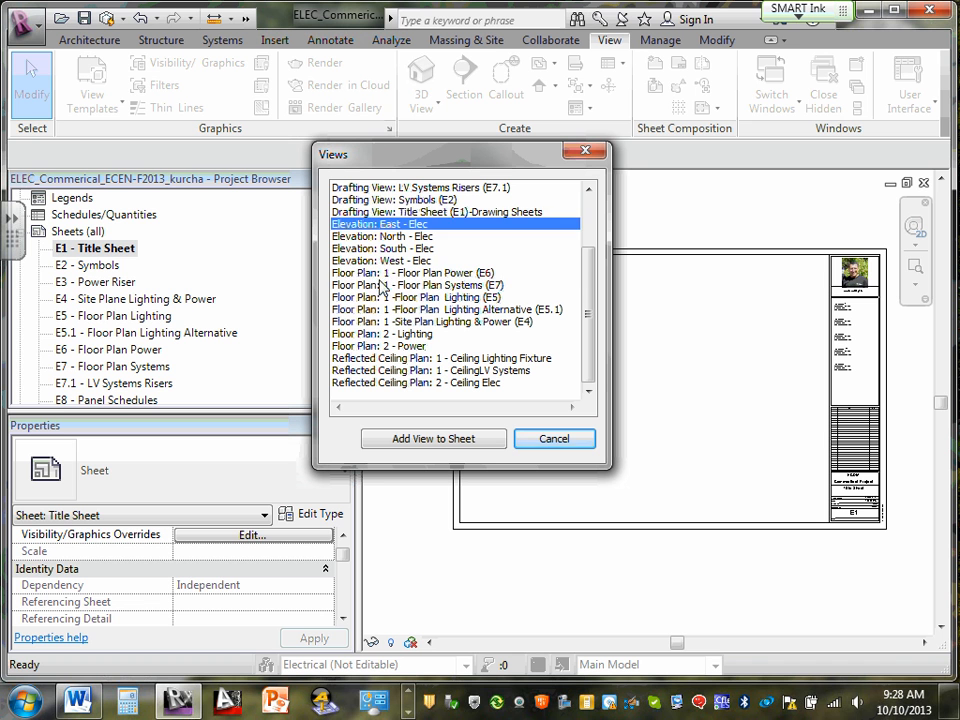
{"action": "left_click", "coordinate": [386, 286]}
{"action": "left_click", "coordinate": [386, 273]}
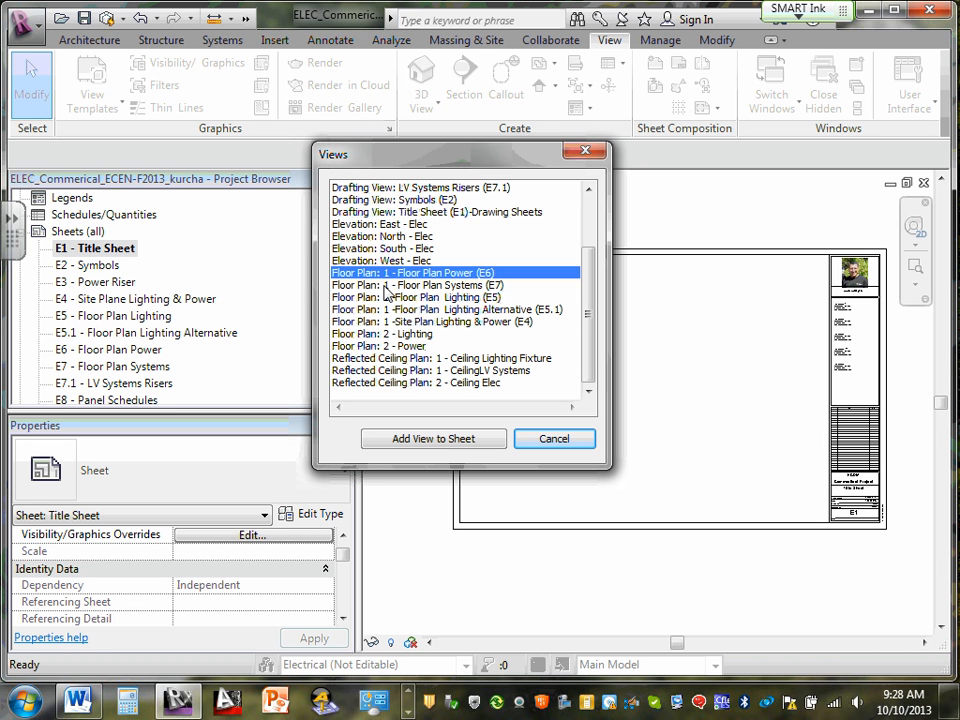
{"action": "left_click", "coordinate": [387, 359]}
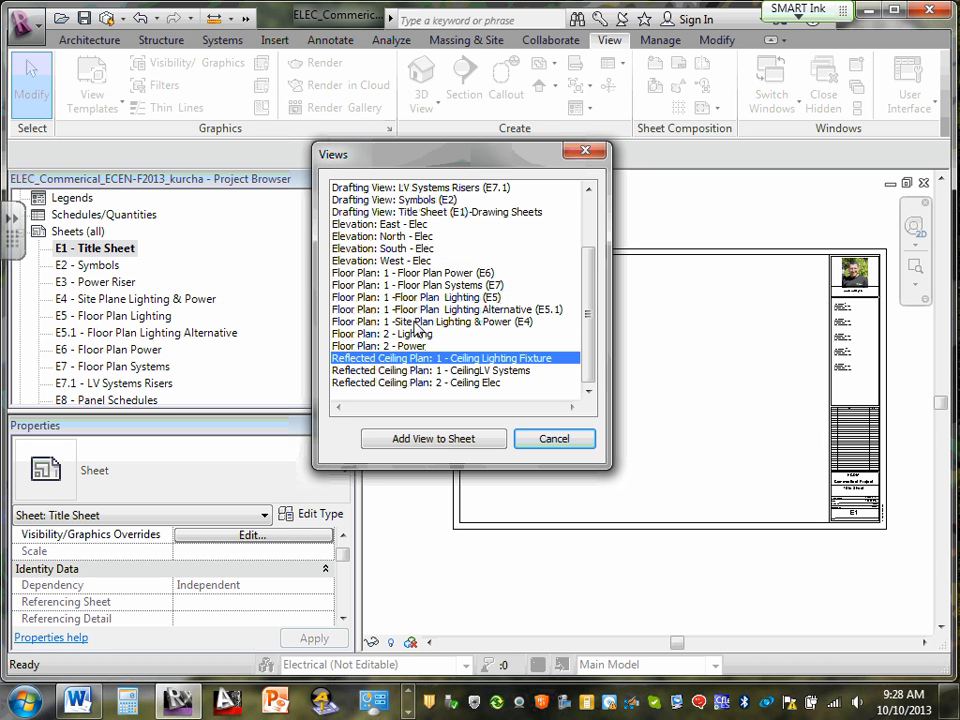
{"action": "scroll", "coordinate": [400, 300], "scroll_direction": "up", "scroll_amount": 2}
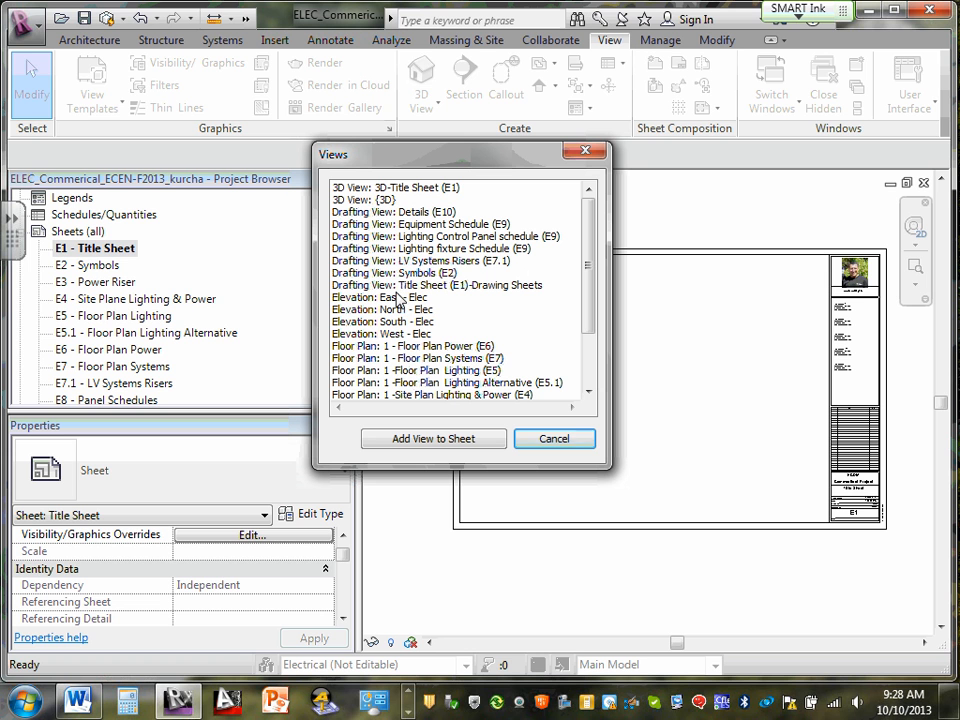
Add the 3D-Title Sheet (E1) view to the E1 - Title Sheet and place it over the sheet's drawing area.
{"action": "left_click", "coordinate": [422, 192]}
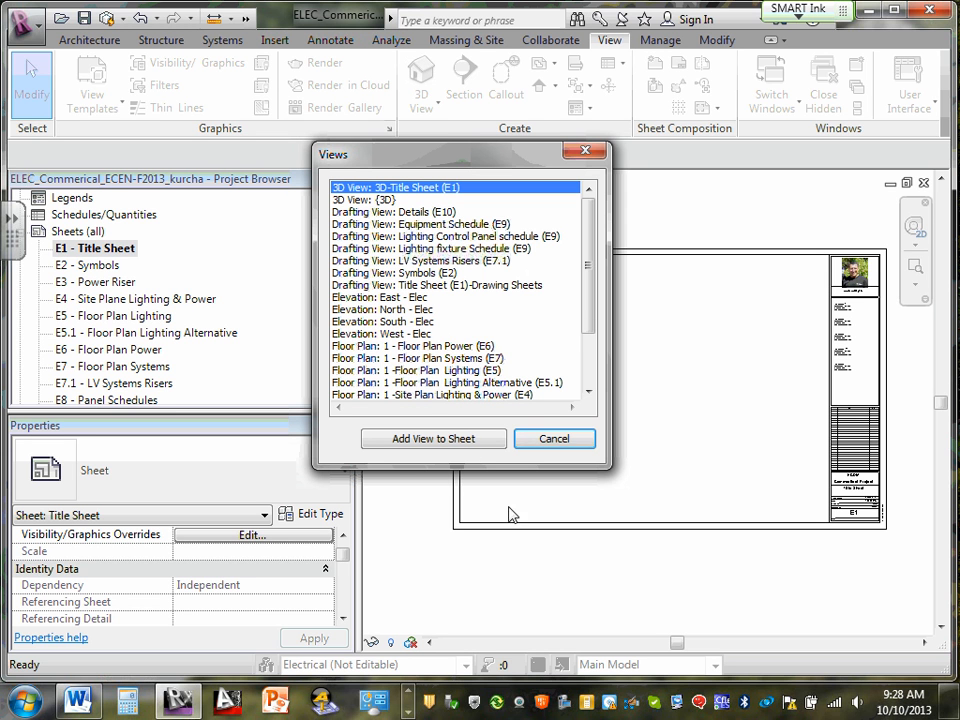
{"action": "left_click", "coordinate": [434, 444]}
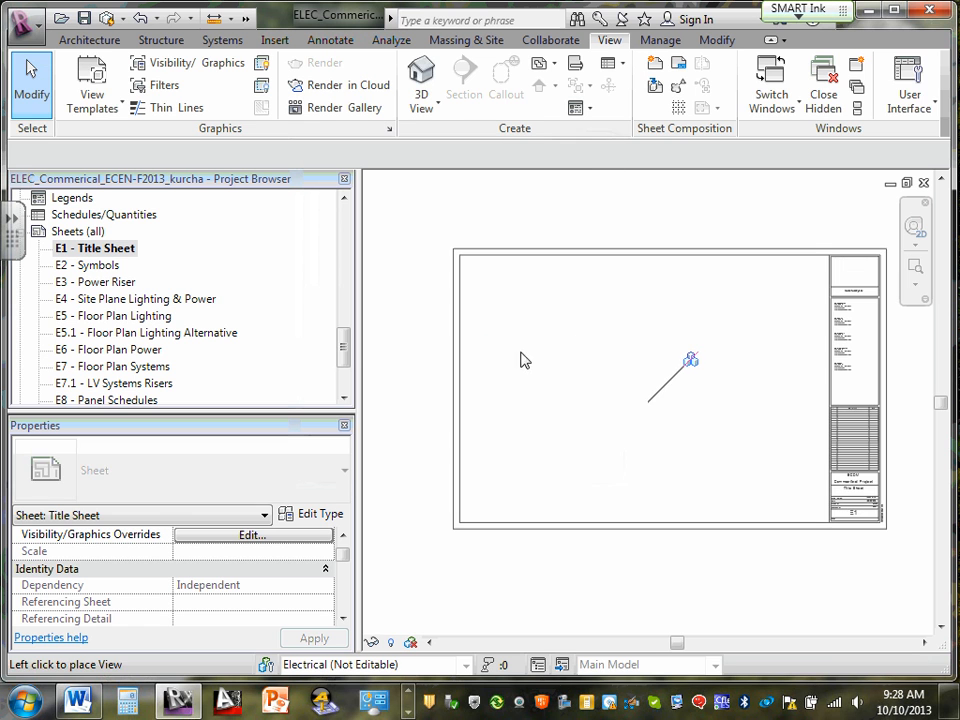
{"action": "left_click", "coordinate": [560, 298]}
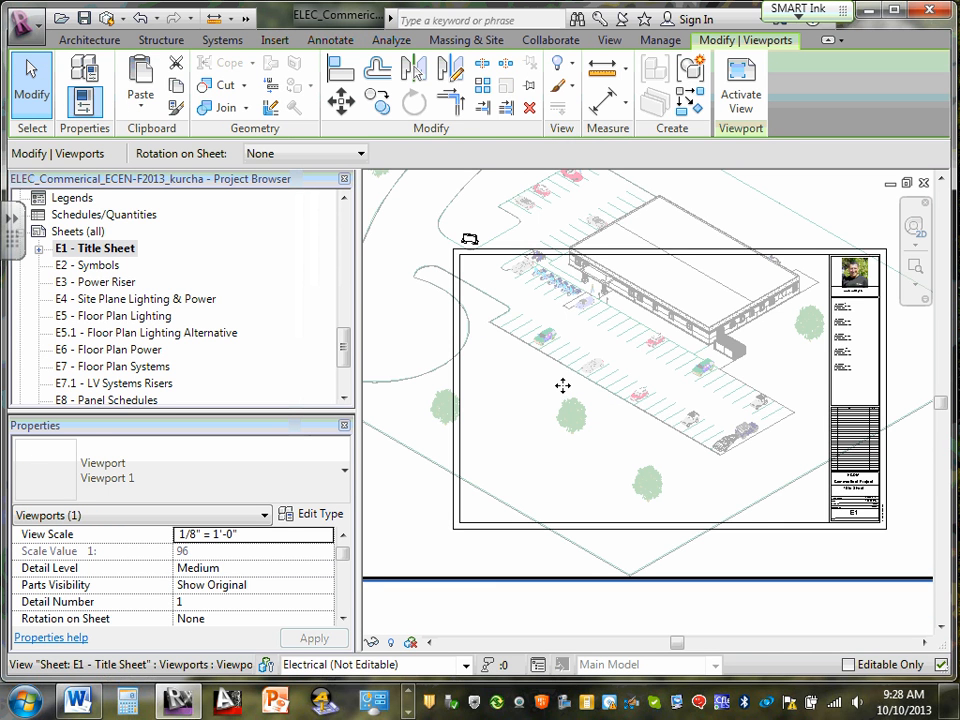
{"action": "scroll", "coordinate": [562, 388], "scroll_direction": "down", "scroll_amount": 2}
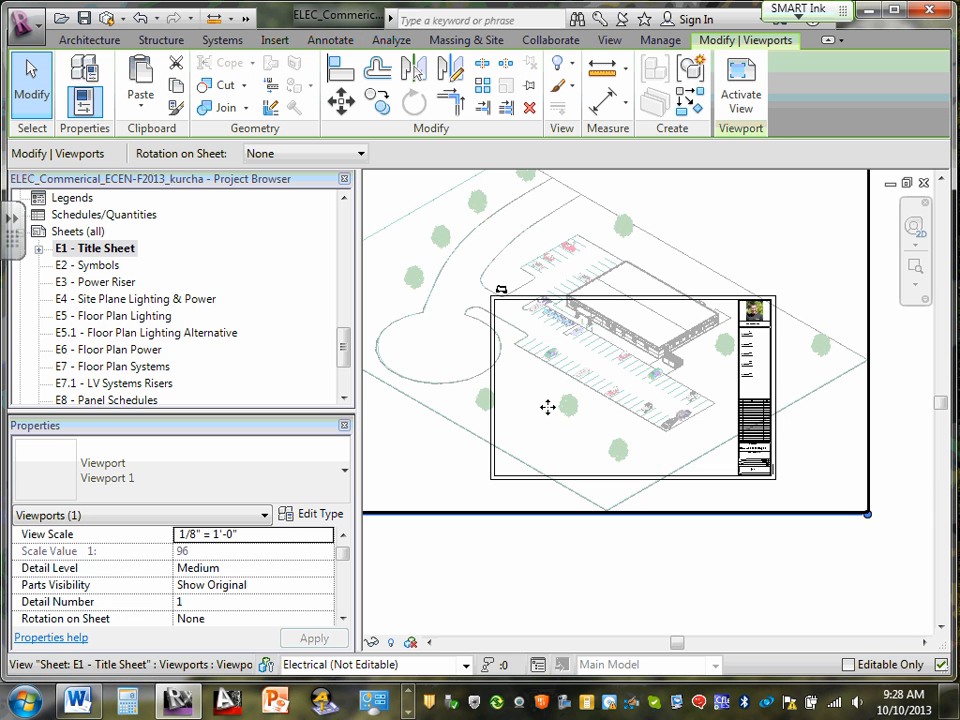
Try a scale of 1/4" = 1'-0" for the 3D-Title Sheet (E1) view and check its fit on the E1 sheet.
{"action": "scroll", "coordinate": [555, 437], "scroll_direction": "down", "scroll_amount": 1}
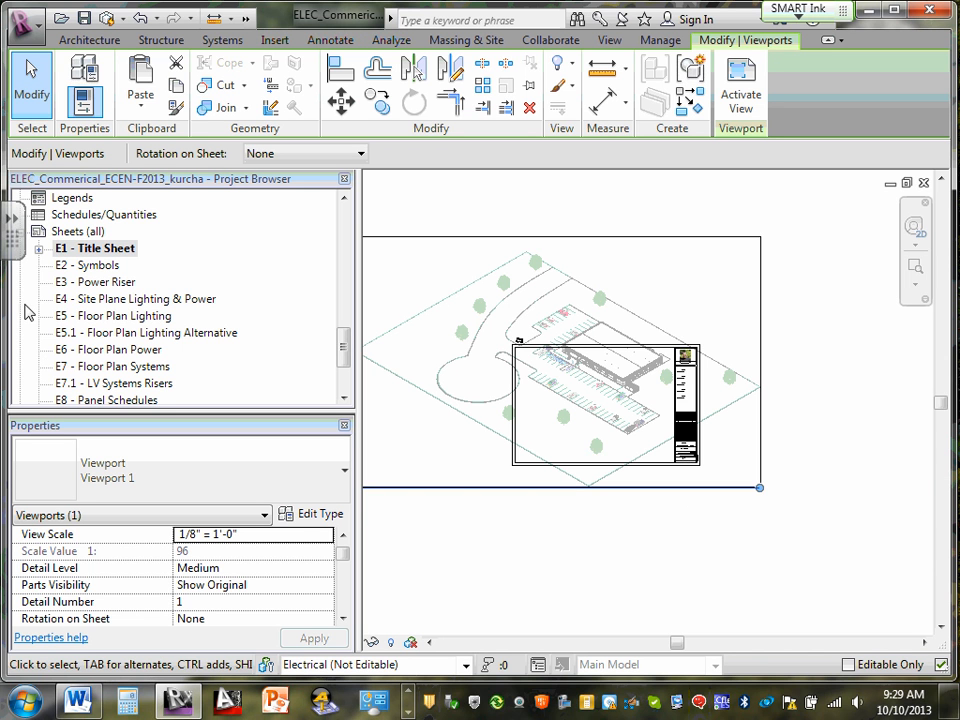
{"action": "left_click", "coordinate": [38, 248]}
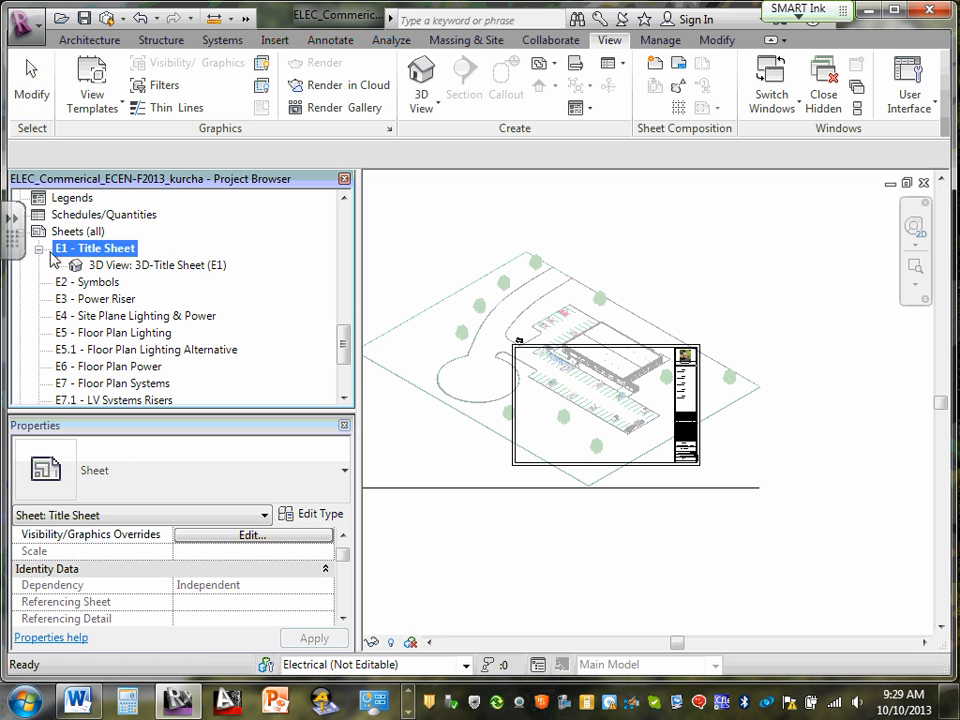
{"action": "double_click", "coordinate": [129, 268]}
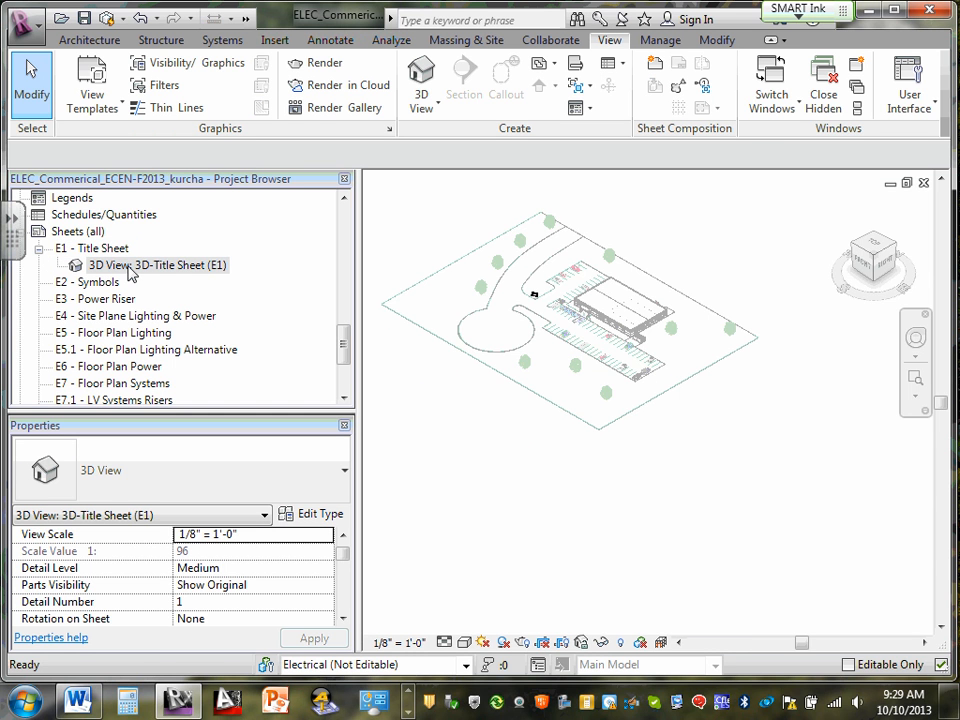
{"action": "left_click", "coordinate": [415, 643]}
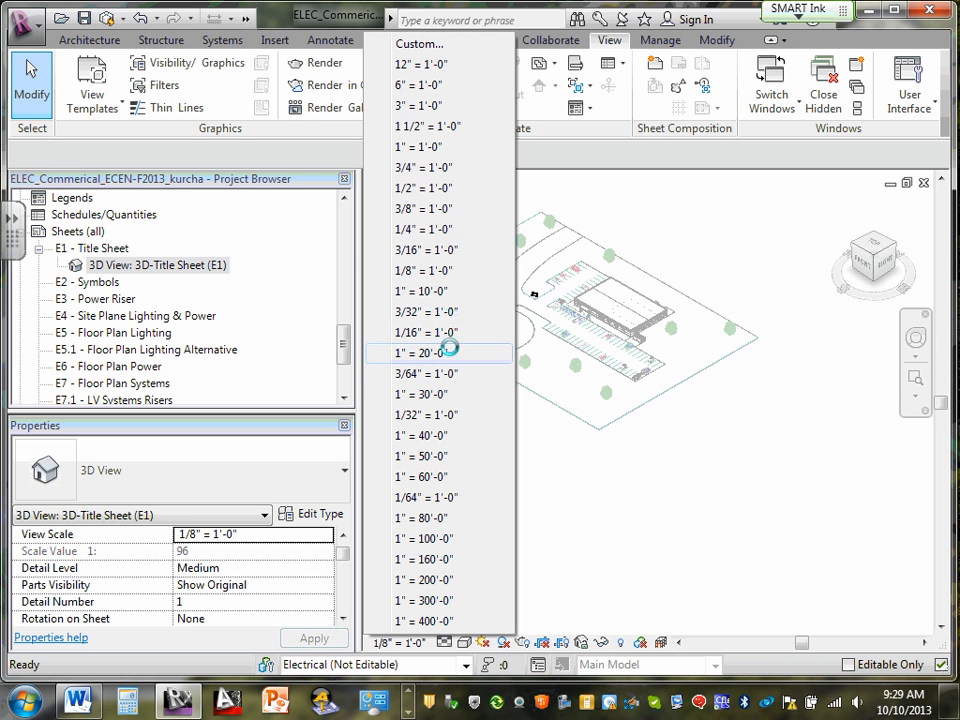
{"action": "left_click", "coordinate": [438, 232]}
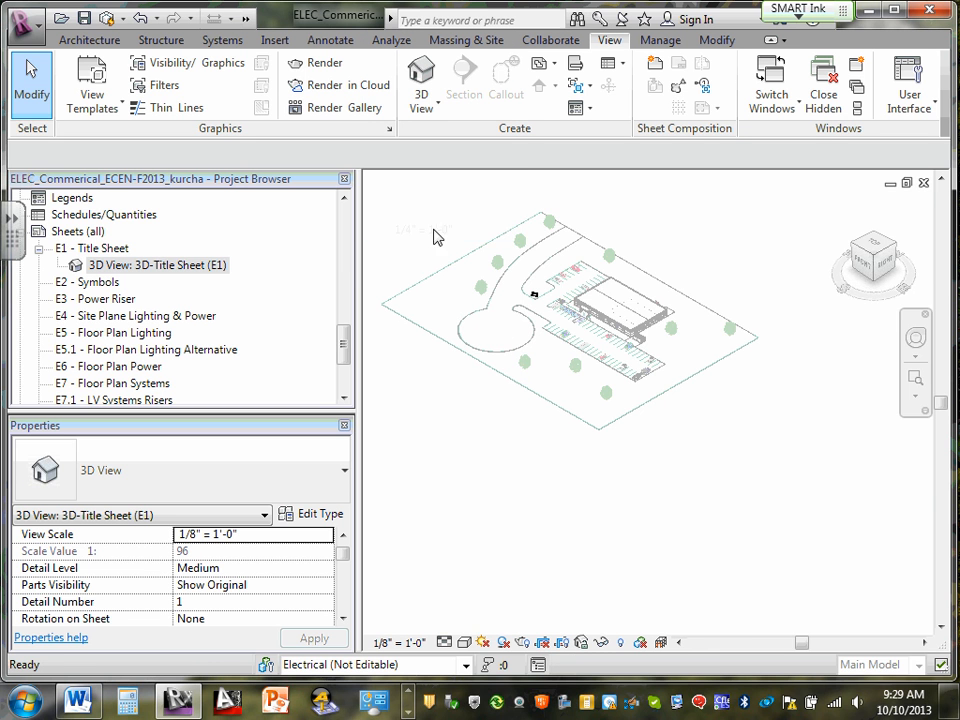
{"action": "double_click", "coordinate": [128, 247]}
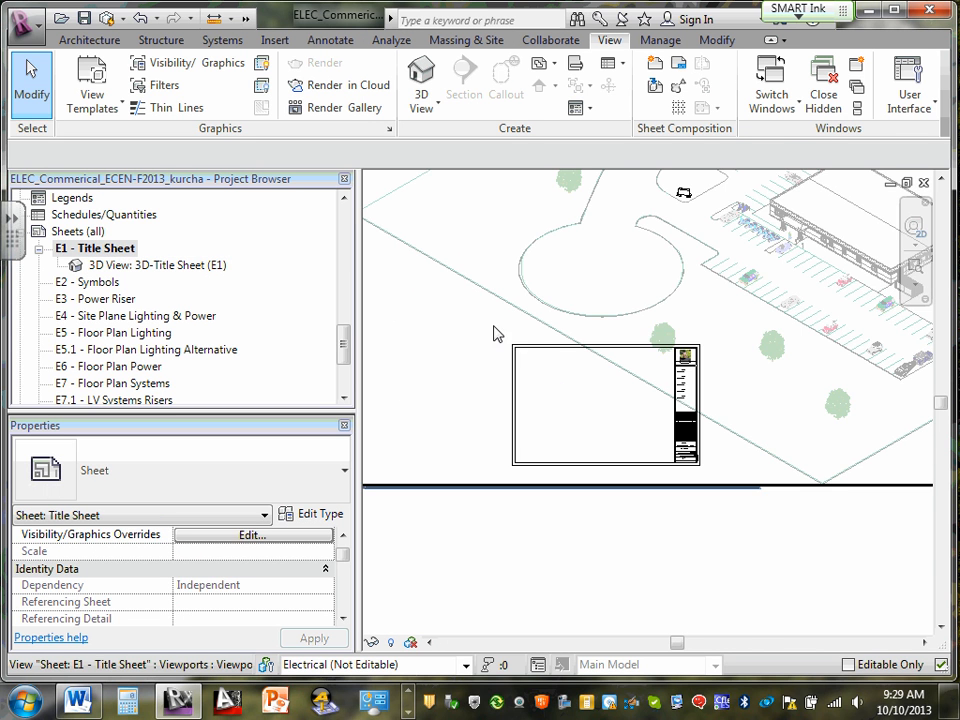
{"action": "scroll", "coordinate": [540, 338], "scroll_direction": "down", "scroll_amount": 4}
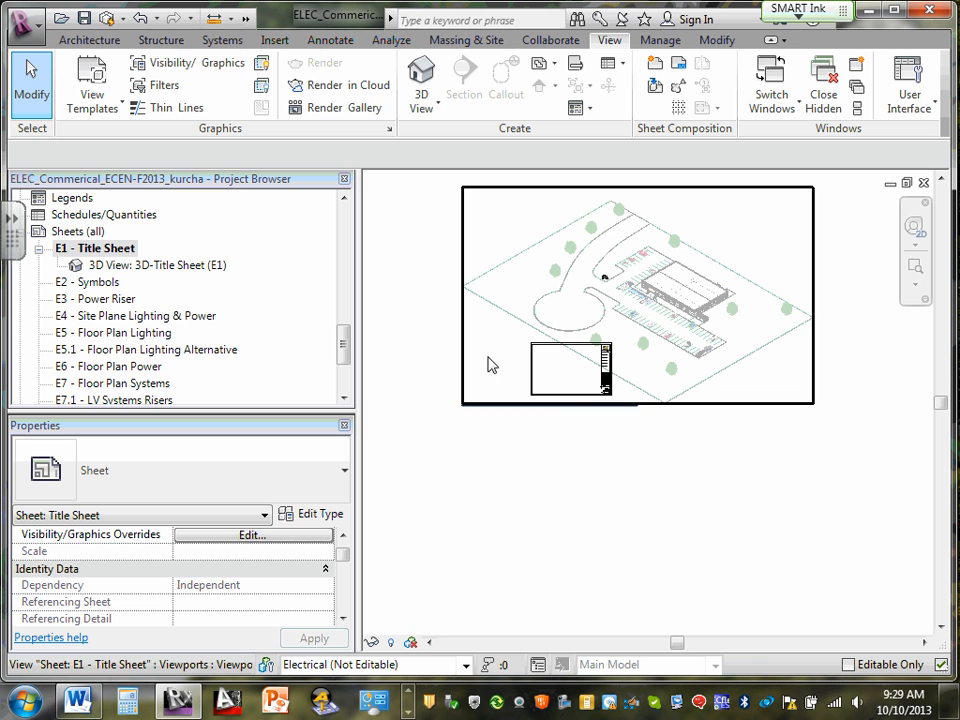
Try a 3/8" = 1'-0" scale for the 3D-Title Sheet (E1) view and return to the E1 - Title Sheet.
{"action": "left_click", "coordinate": [97, 266]}
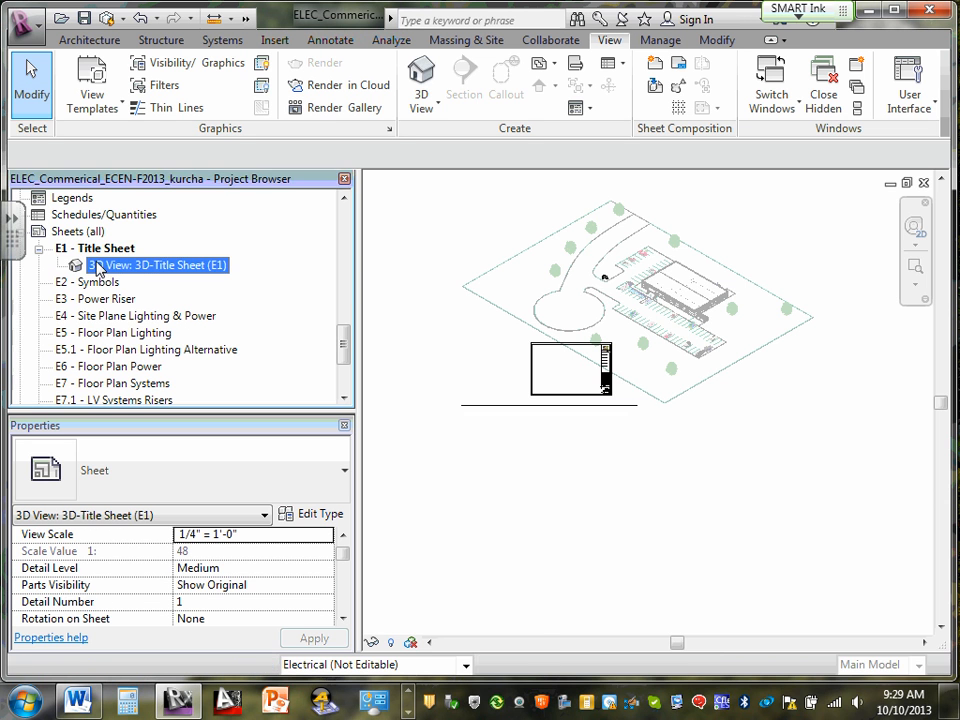
{"action": "double_click", "coordinate": [97, 266]}
{"action": "left_click", "coordinate": [416, 643]}
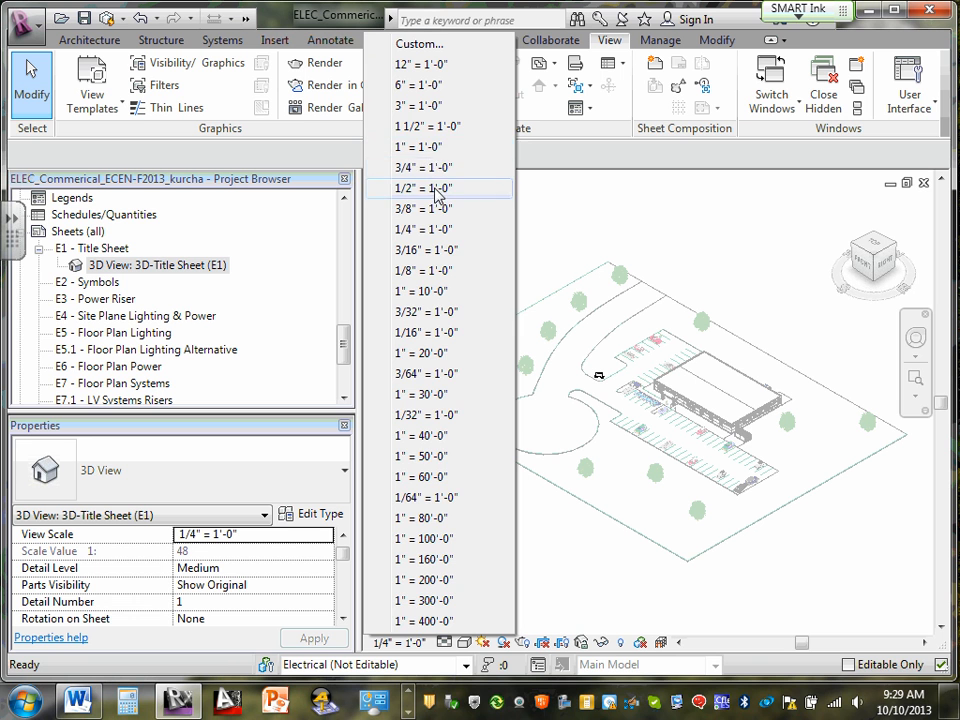
{"action": "left_click", "coordinate": [430, 208]}
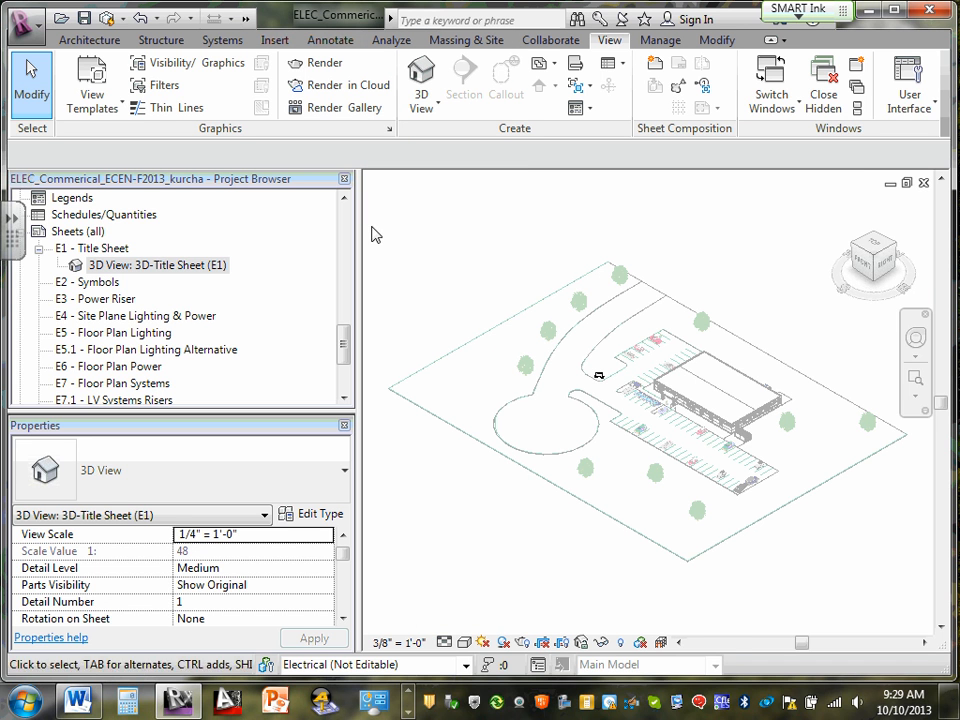
{"action": "double_click", "coordinate": [117, 250]}
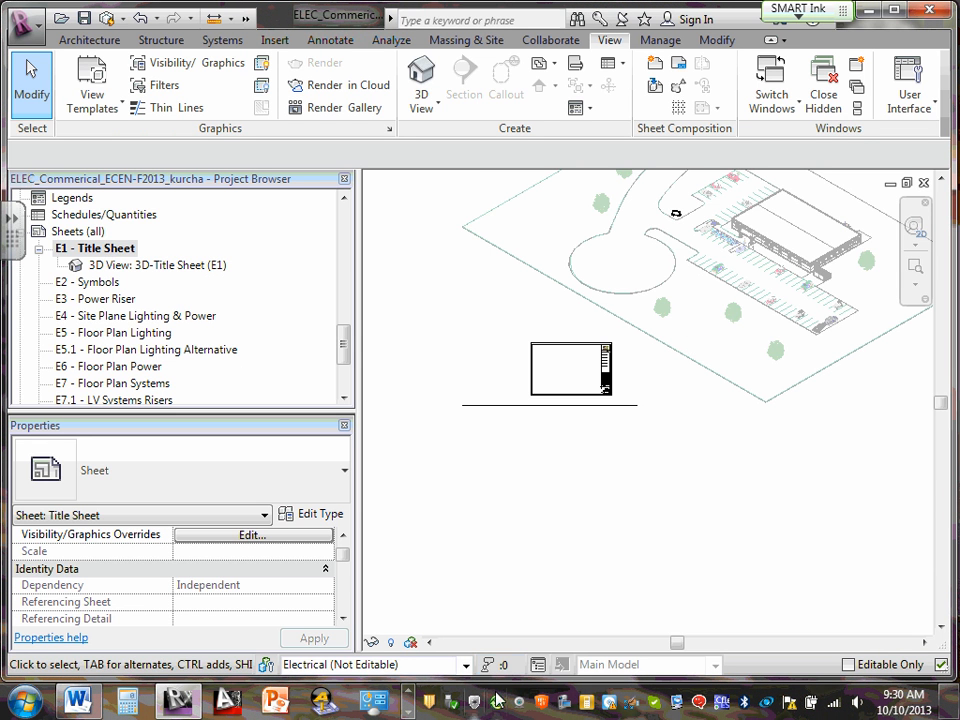
Try a 1 1/2" = 1'-0" scale for the 3D-Title Sheet (E1) view and compare it with the E1 title block.
{"action": "double_click", "coordinate": [214, 266]}
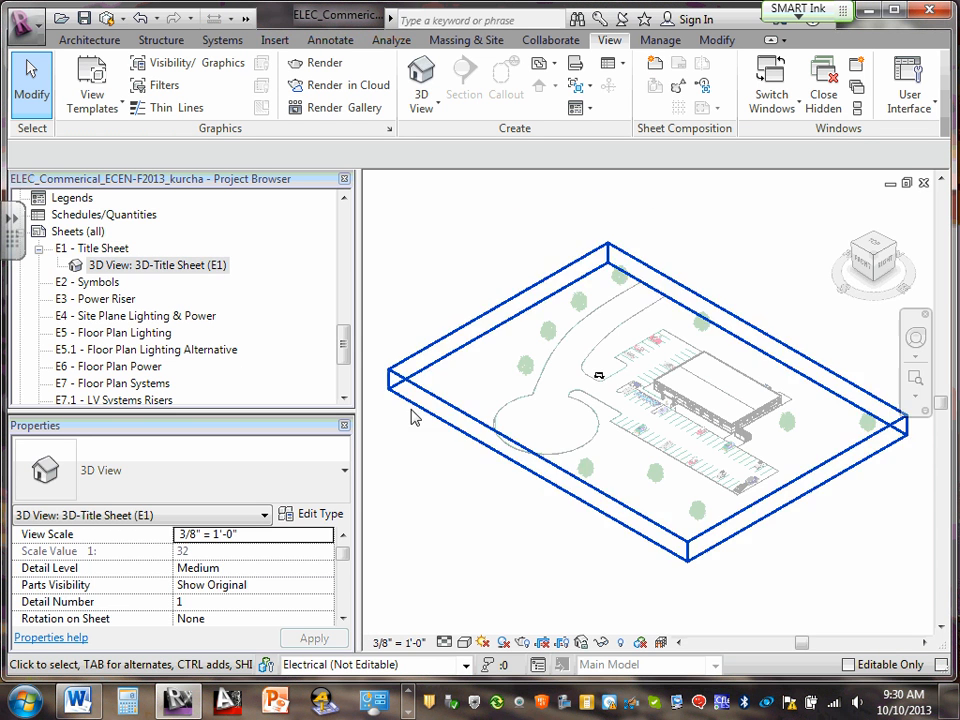
{"action": "left_click", "coordinate": [419, 645]}
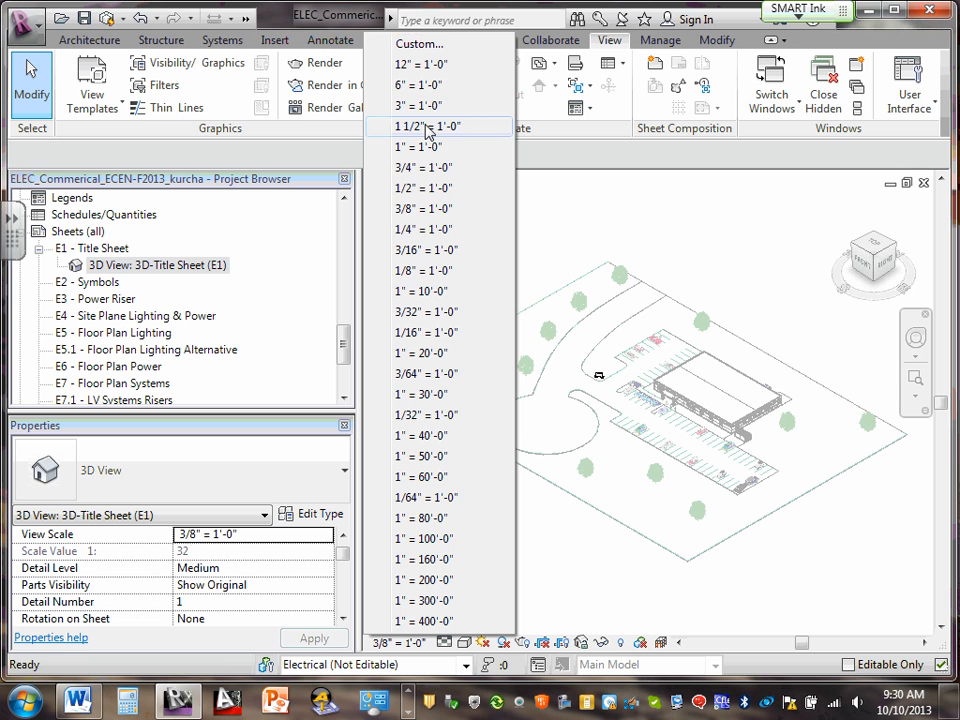
{"action": "left_click", "coordinate": [427, 127]}
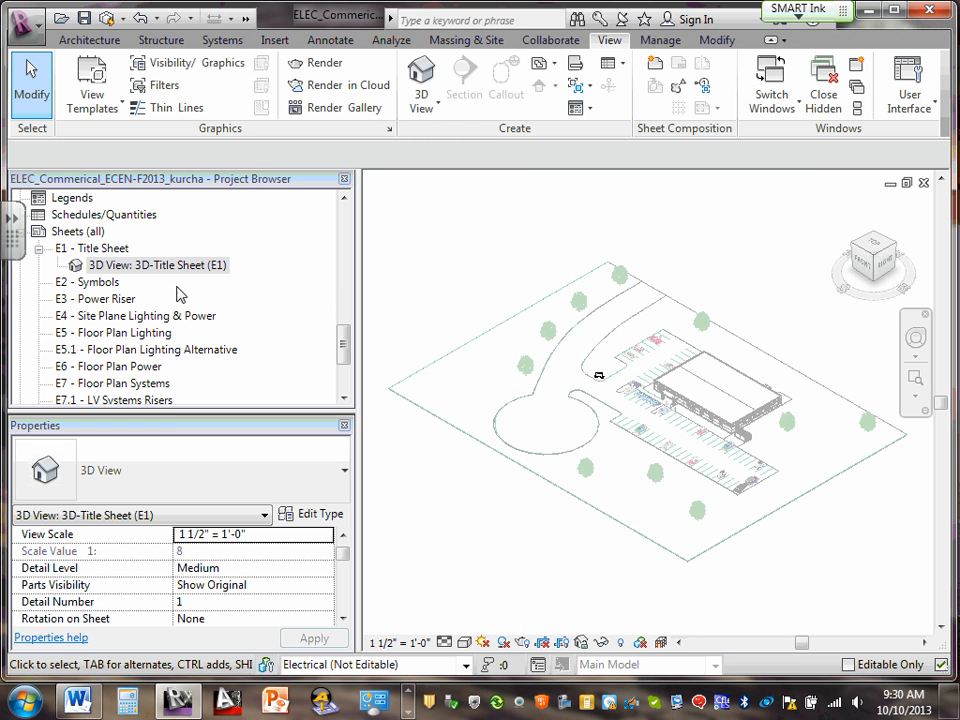
{"action": "double_click", "coordinate": [118, 250]}
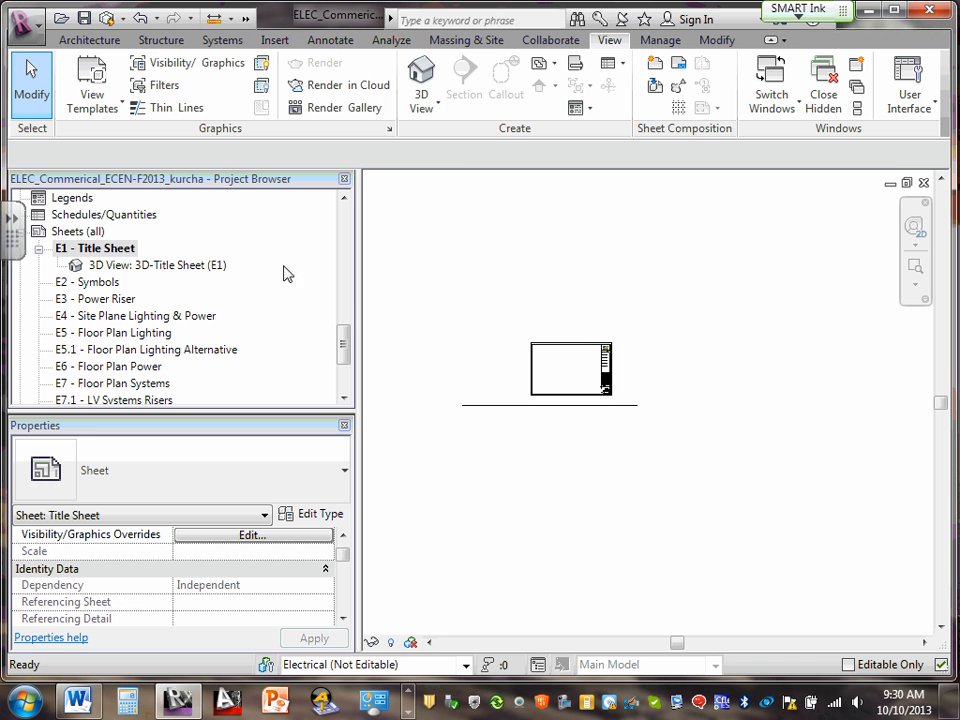
{"action": "scroll", "coordinate": [483, 263], "scroll_direction": "up", "scroll_amount": 5}
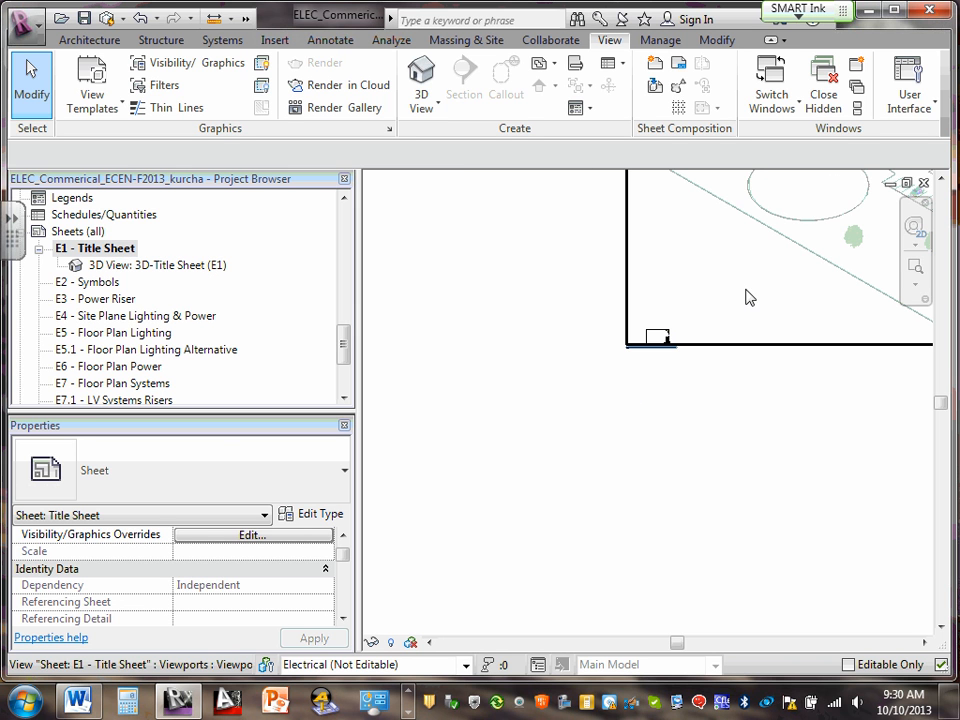
{"action": "scroll", "coordinate": [727, 300], "scroll_direction": "down", "scroll_amount": 5}
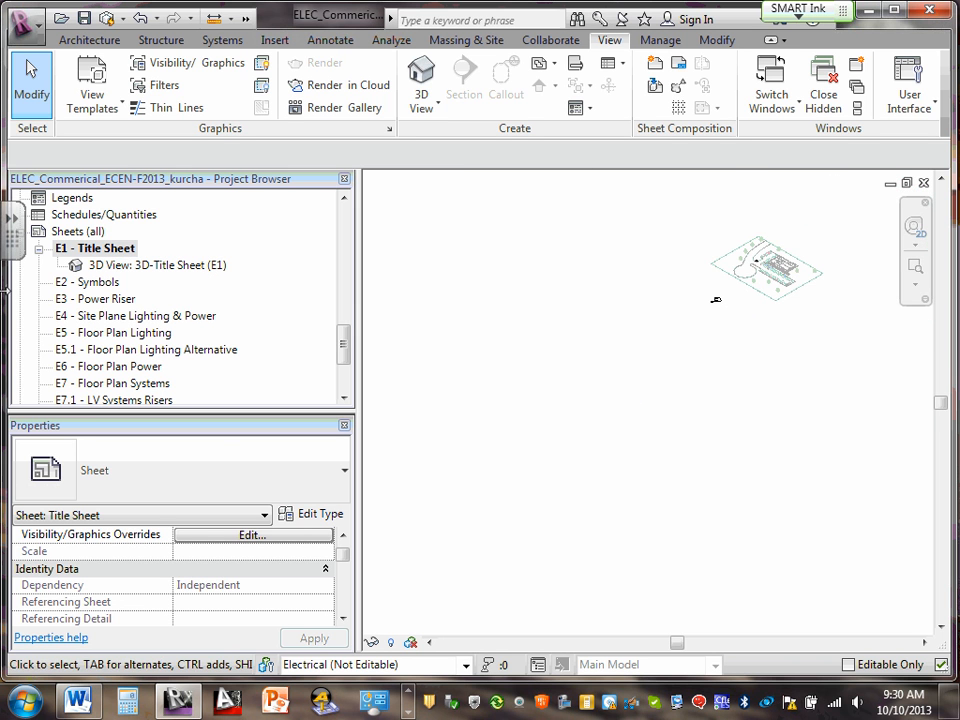
Try a 1/16" = 1'-0" scale for the 3D-Title Sheet (E1) view and compare its size with the E1 title block.
{"action": "double_click", "coordinate": [100, 267]}
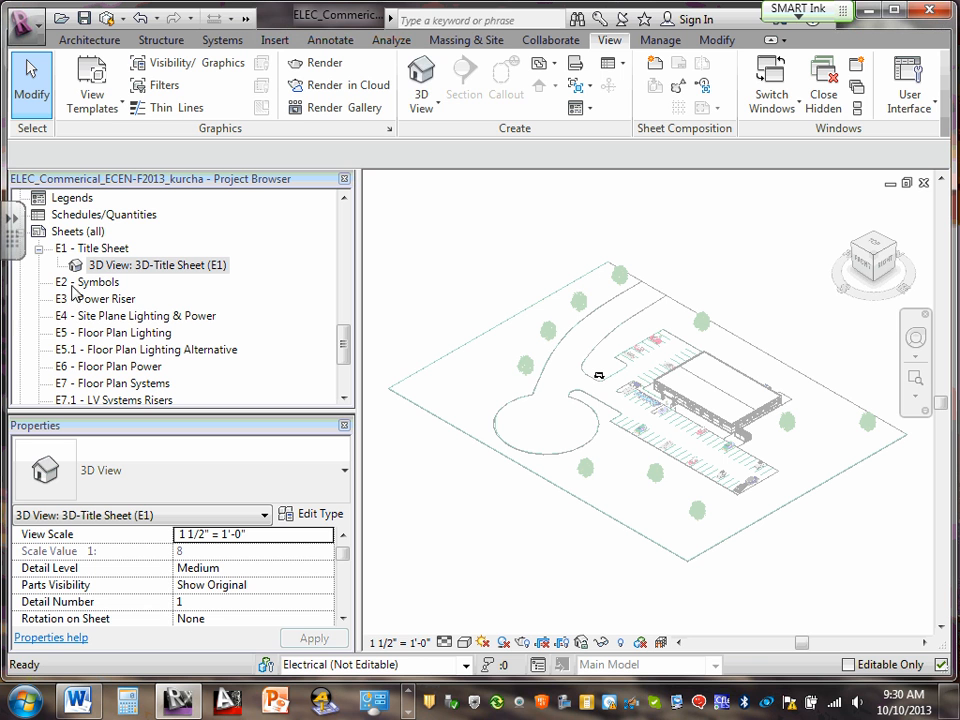
{"action": "left_click", "coordinate": [405, 642]}
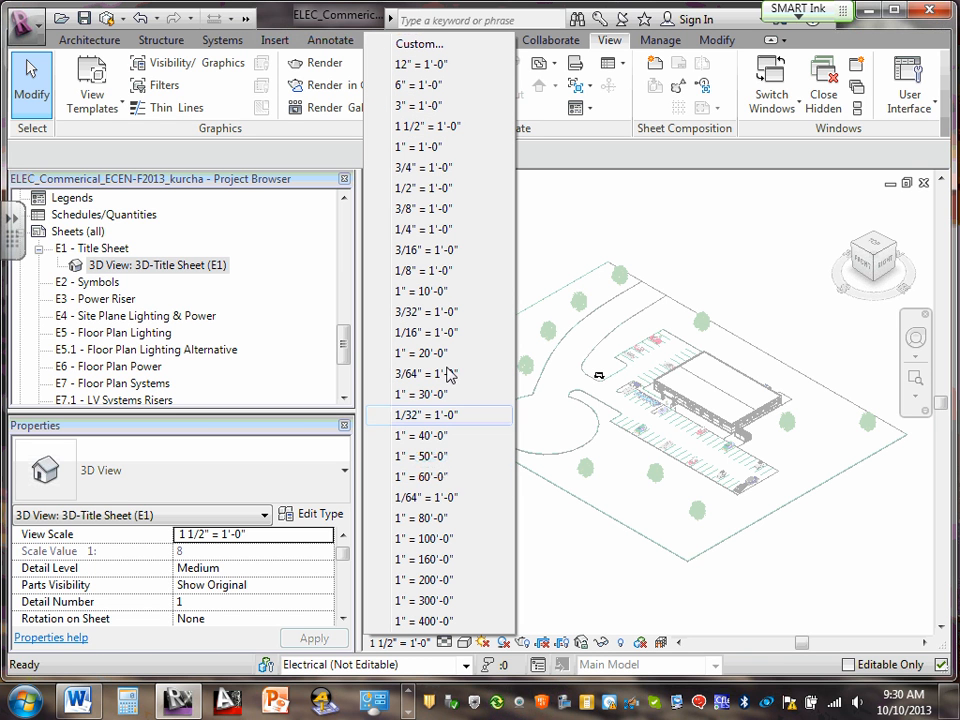
{"action": "left_click", "coordinate": [440, 333]}
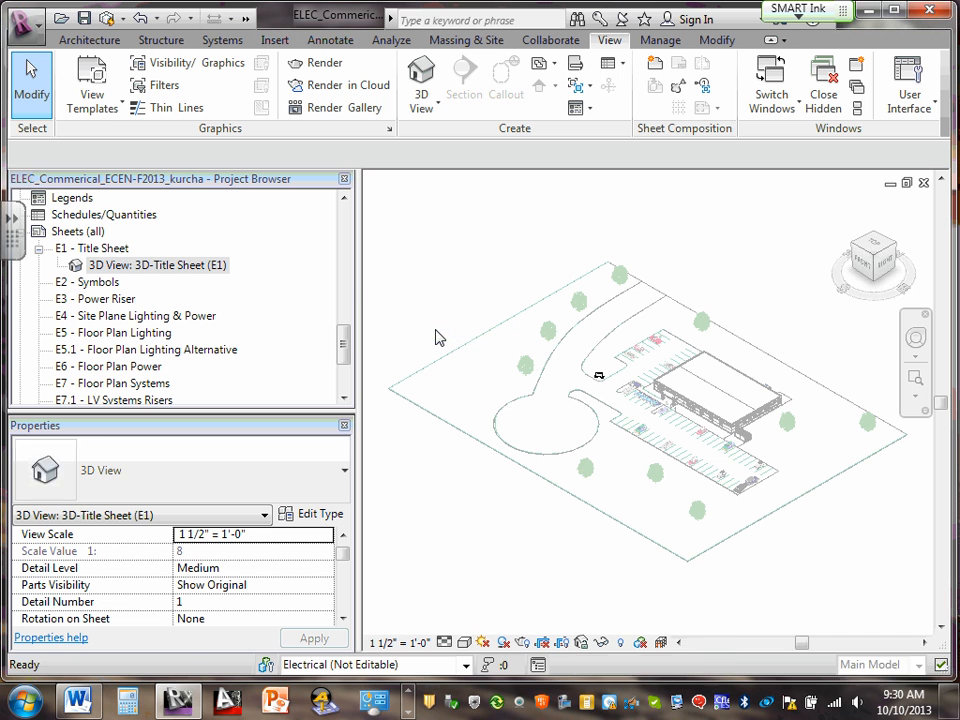
{"action": "double_click", "coordinate": [100, 248]}
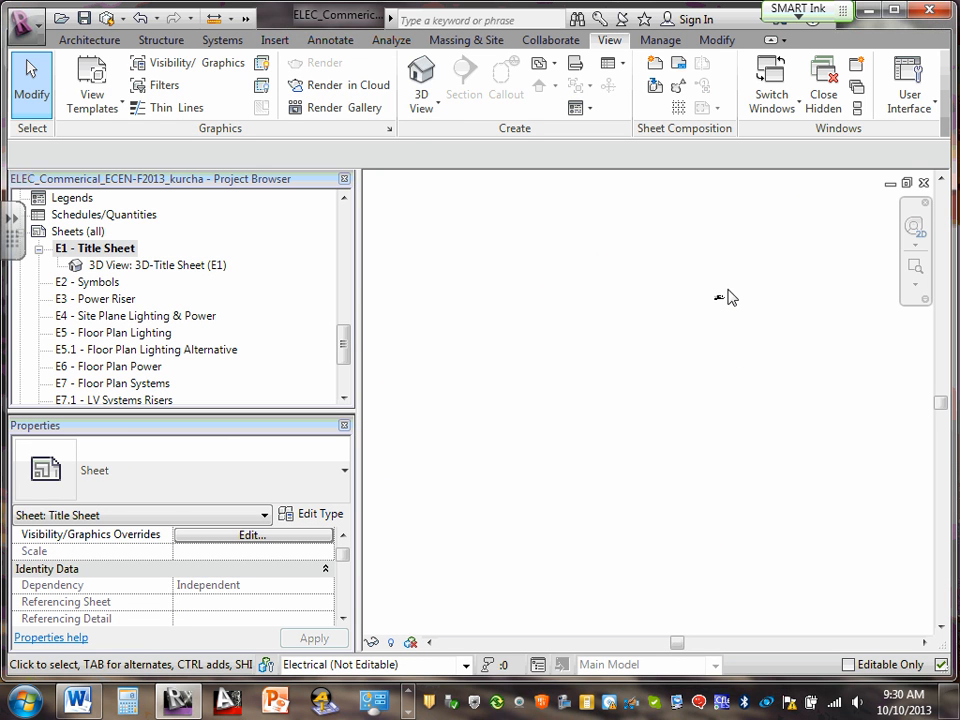
{"action": "scroll", "coordinate": [727, 290], "scroll_direction": "up", "scroll_amount": 4}
{"action": "scroll", "coordinate": [686, 336], "scroll_direction": "up", "scroll_amount": 2}
{"action": "scroll", "coordinate": [680, 352], "scroll_direction": "up", "scroll_amount": 5}
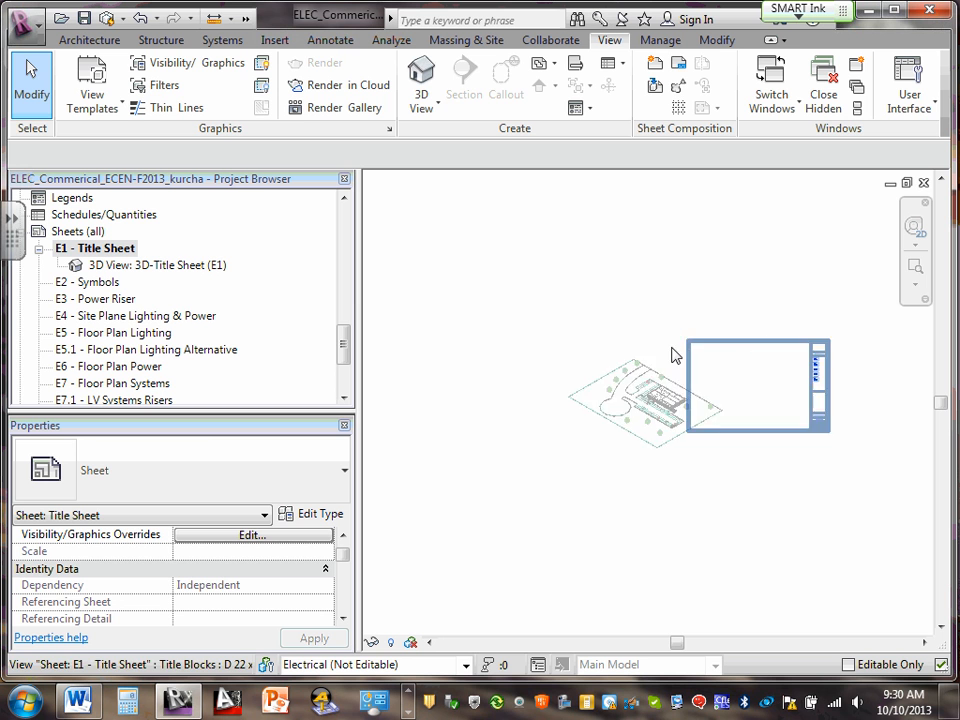
{"action": "scroll", "coordinate": [674, 358], "scroll_direction": "down", "scroll_amount": 4}
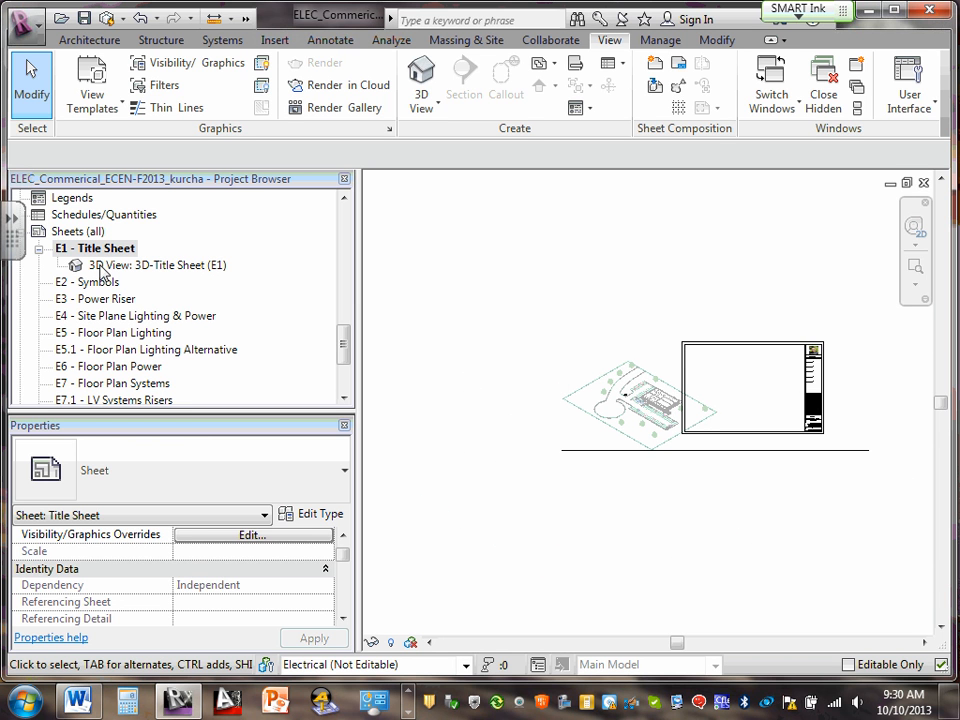
Set the 3D-Title Sheet (E1) view's scale to 1" = 20'-0" and reopen the E1 - Title Sheet.
{"action": "double_click", "coordinate": [180, 266]}
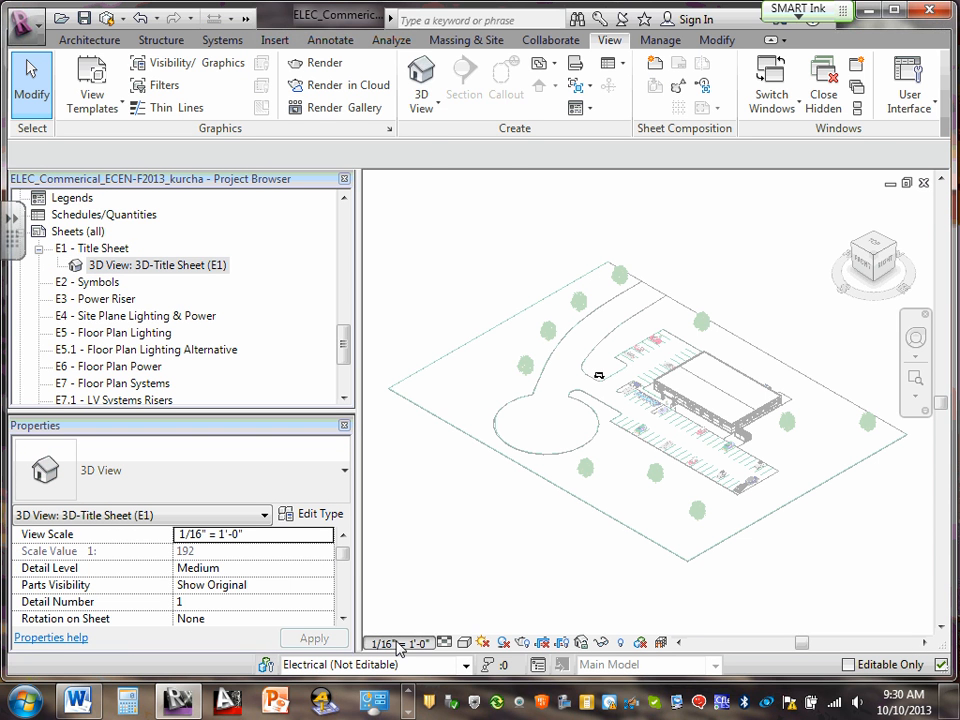
{"action": "left_click", "coordinate": [400, 643]}
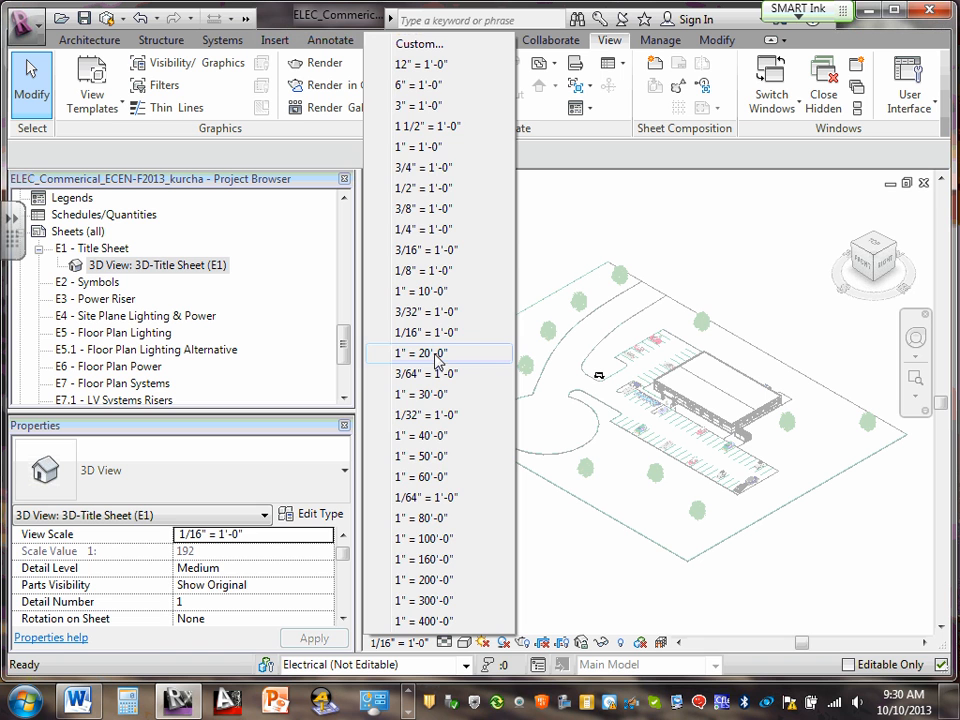
{"action": "left_click", "coordinate": [435, 355]}
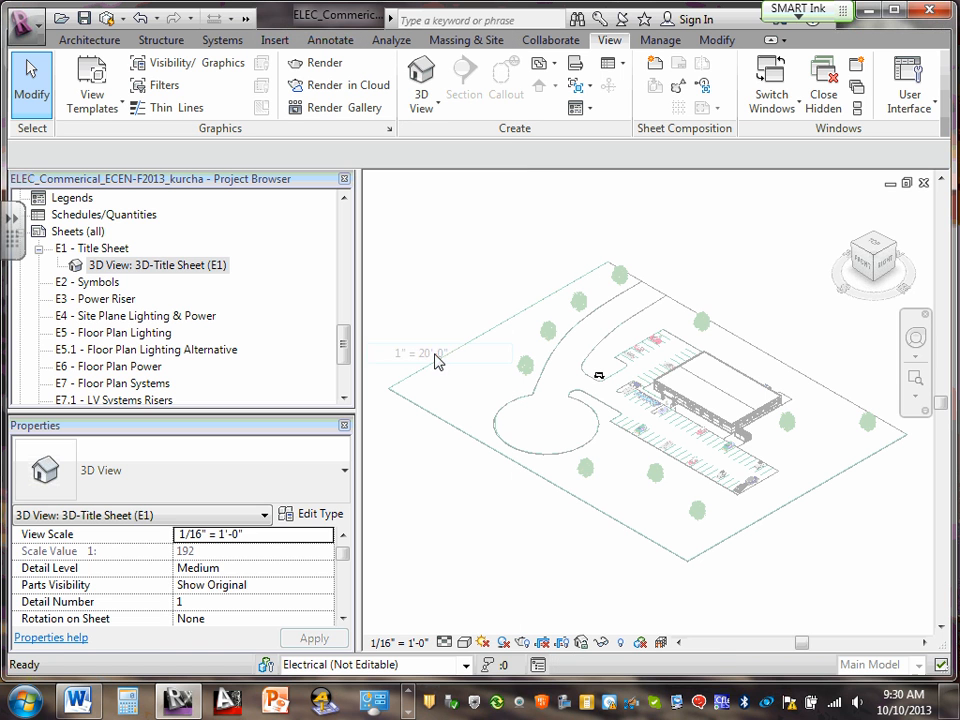
{"action": "double_click", "coordinate": [106, 250]}
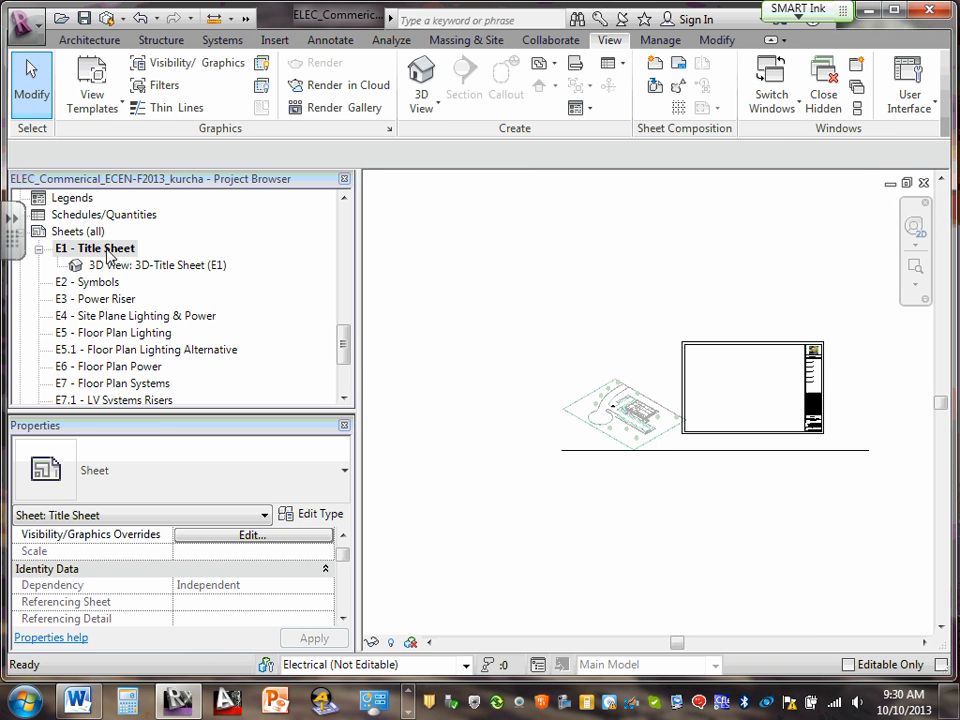
Move the 3D view's viewport onto the E1 sheet so it lies inside the title block border, and check its fit.
{"action": "left_click", "coordinate": [643, 422]}
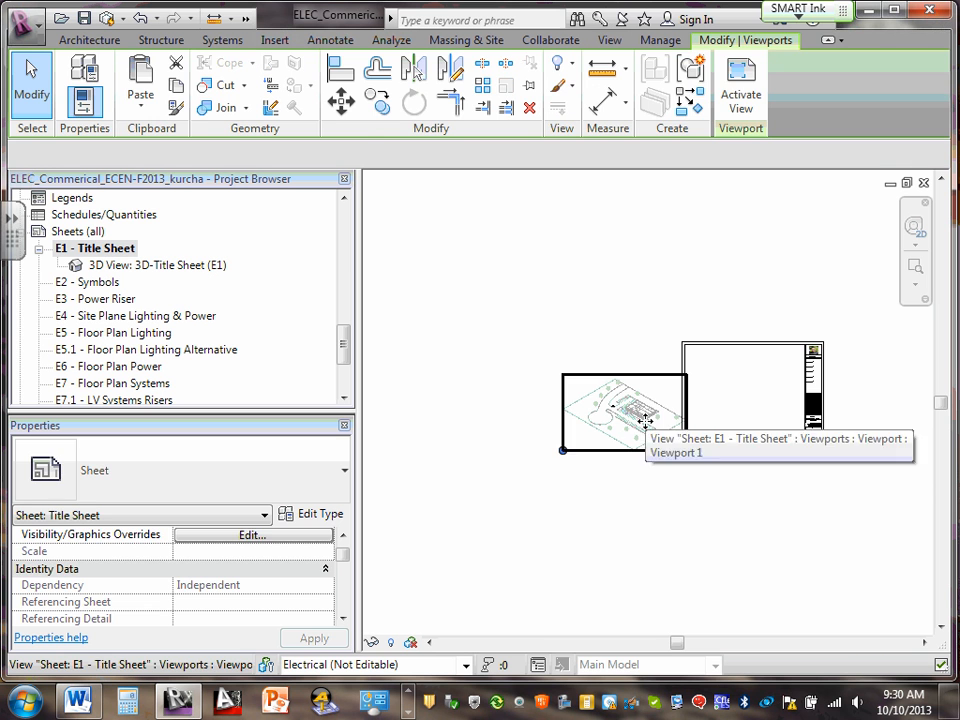
{"action": "left_click_drag", "start_coordinate": [643, 422], "coordinate": [762, 397]}
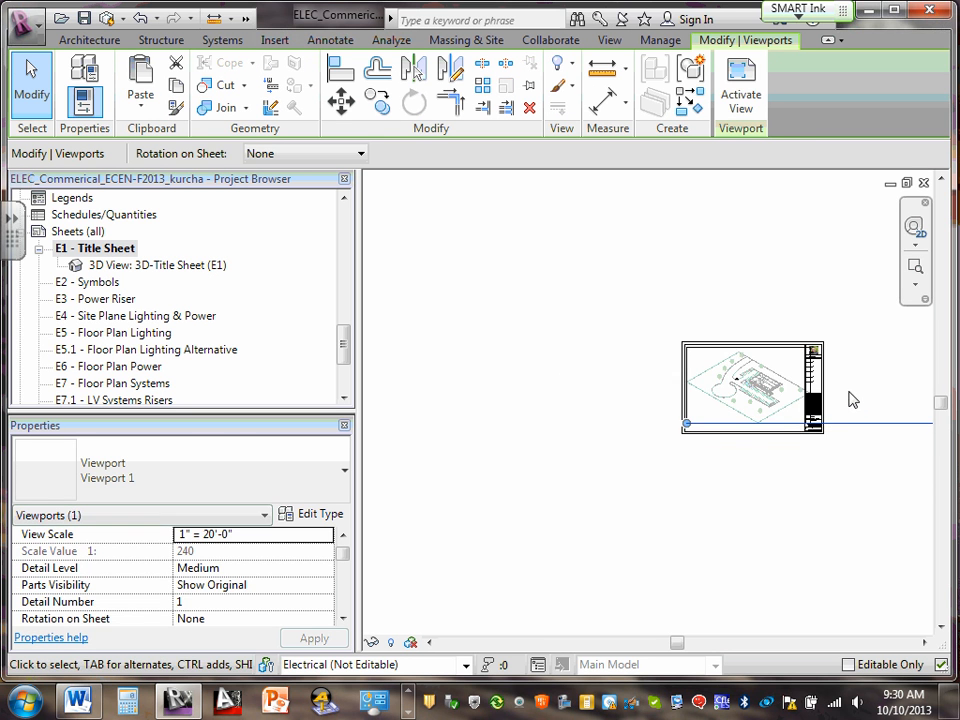
{"action": "scroll", "coordinate": [600, 385], "scroll_direction": "up", "scroll_amount": 5}
{"action": "scroll", "coordinate": [670, 381], "scroll_direction": "up", "scroll_amount": 1}
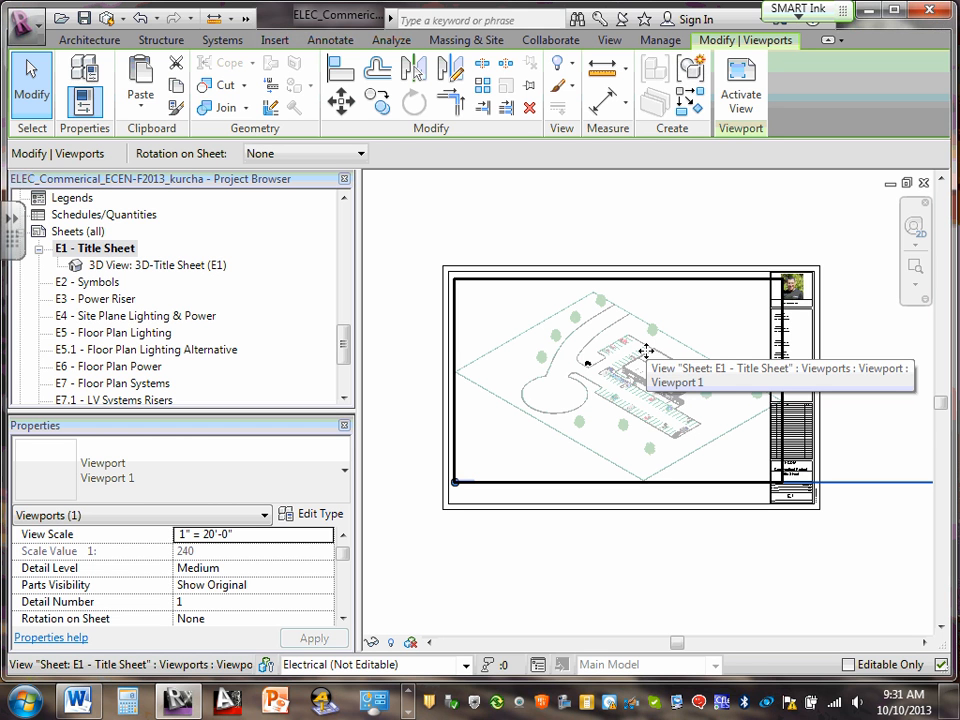
Replace the 3D-Title Sheet (E1) view's scale with a custom ratio and reopen the E1 - Title Sheet.
{"action": "double_click", "coordinate": [190, 266]}
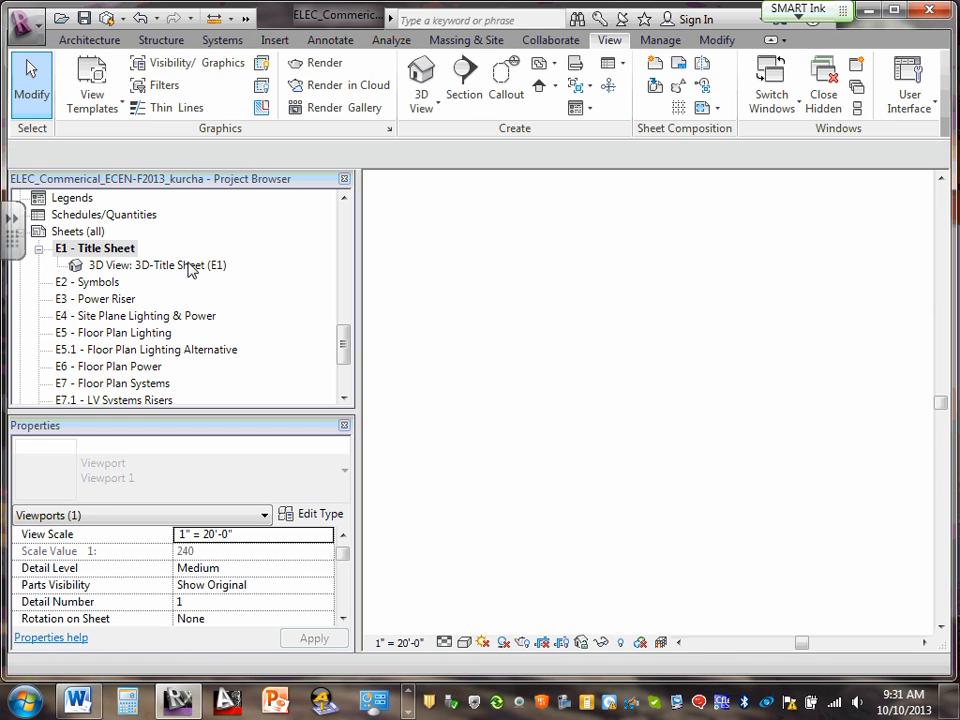
{"action": "left_click", "coordinate": [410, 643]}
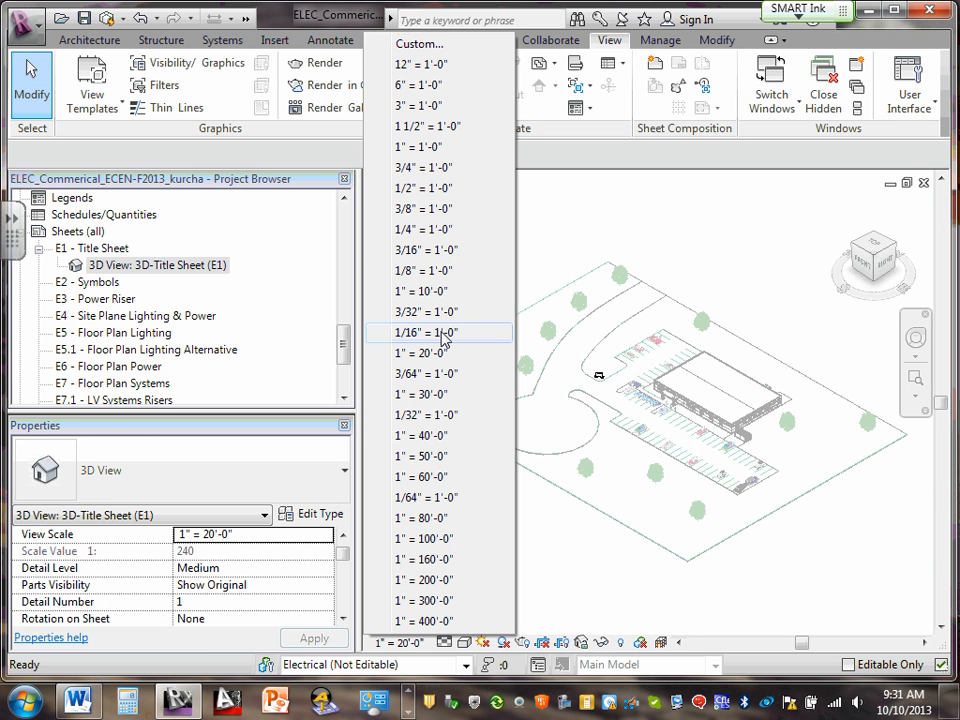
{"action": "left_click", "coordinate": [437, 45]}
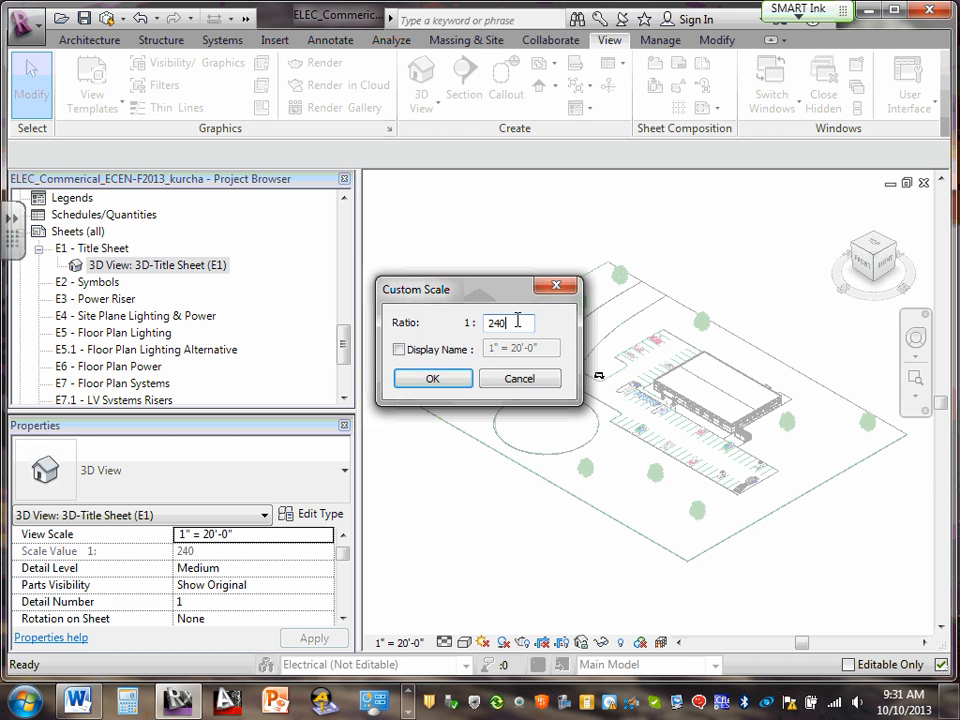
{"action": "left_click_drag", "start_coordinate": [517, 321], "coordinate": [493, 318]}
{"action": "key", "text": "BackSpace"}
{"action": "left_click", "coordinate": [440, 378]}
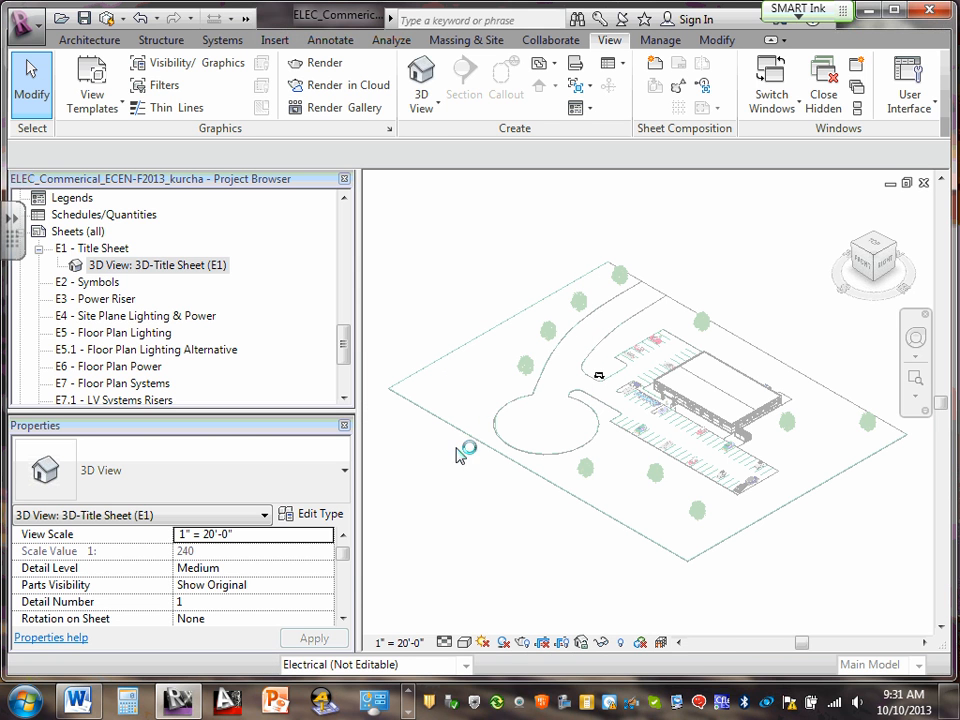
{"action": "double_click", "coordinate": [125, 249]}
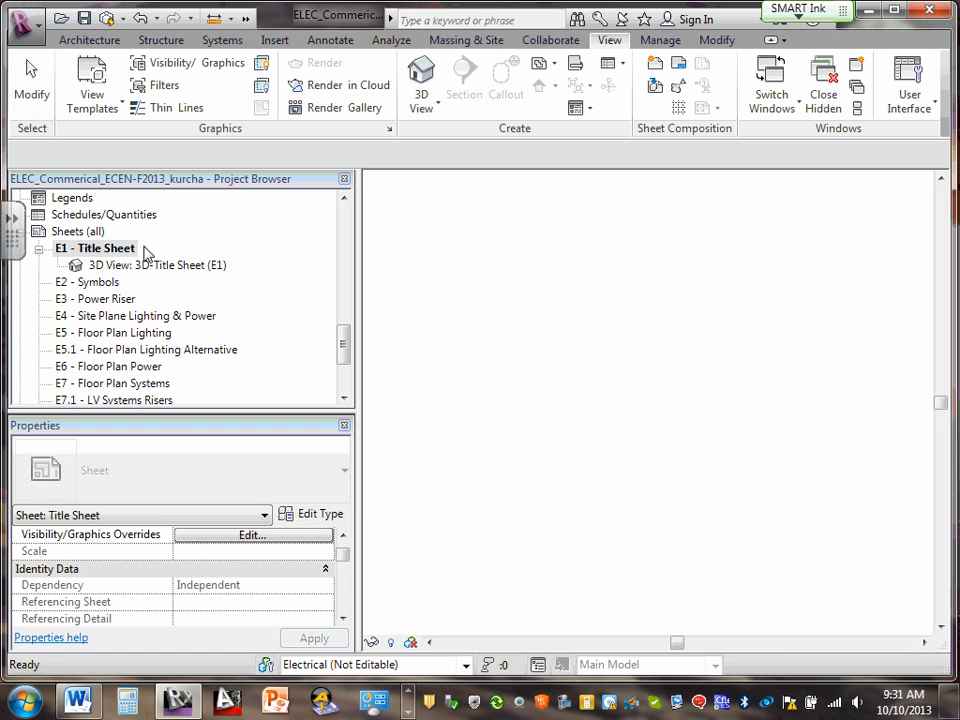
Set the 3D-Title Sheet (E1) view's scale to 1/32" = 1'-0" and reopen the E1 - Title Sheet.
{"action": "scroll", "coordinate": [598, 315], "scroll_direction": "down", "scroll_amount": 4}
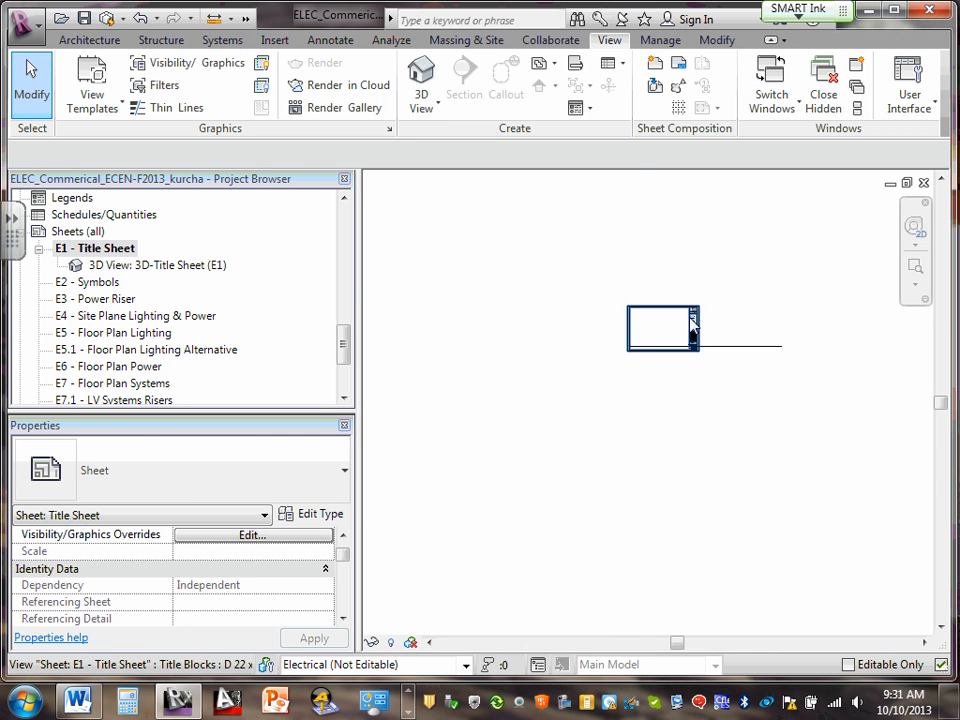
{"action": "scroll", "coordinate": [750, 268], "scroll_direction": "up", "scroll_amount": 4}
{"action": "middle_click_drag", "start_coordinate": [746, 270], "coordinate": [527, 437]}
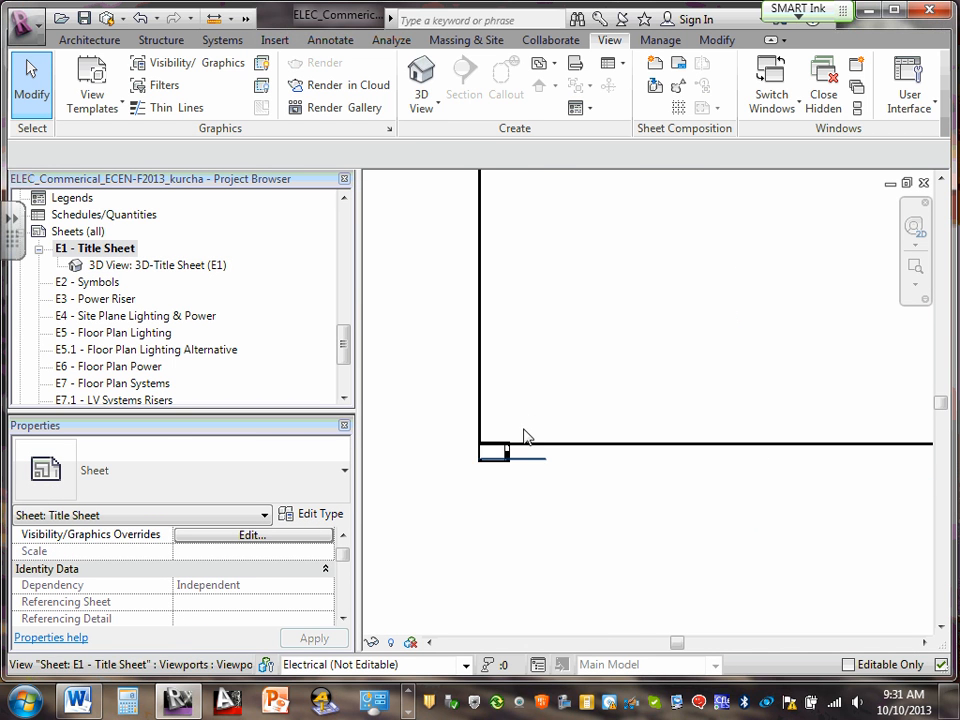
{"action": "scroll", "coordinate": [589, 364], "scroll_direction": "down", "scroll_amount": 2}
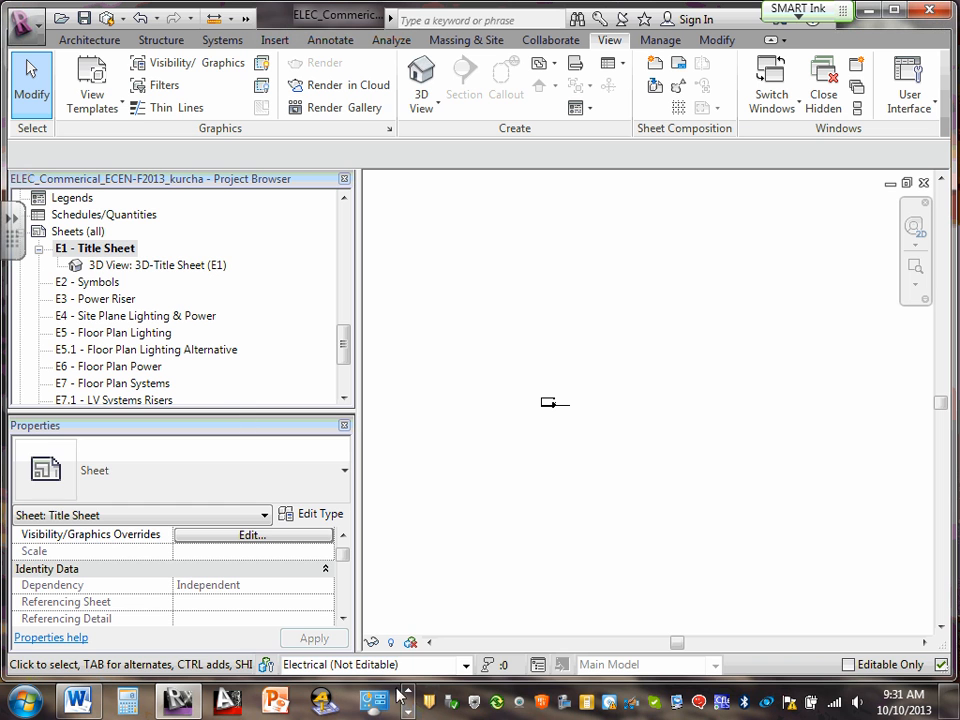
{"action": "left_click", "coordinate": [90, 270]}
{"action": "double_click", "coordinate": [90, 270]}
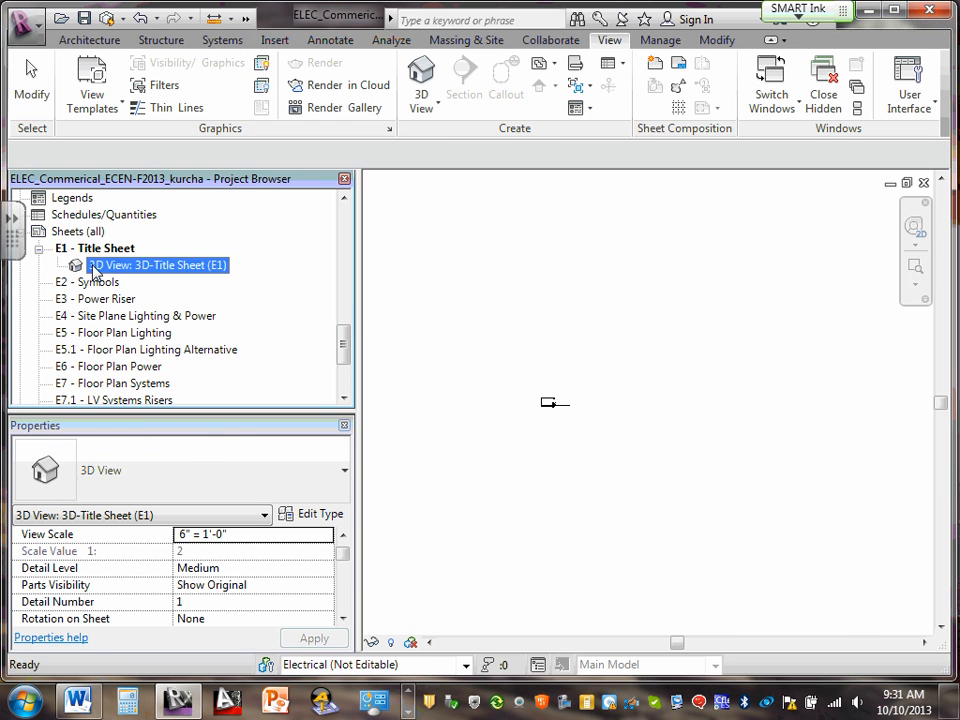
{"action": "left_click", "coordinate": [398, 643]}
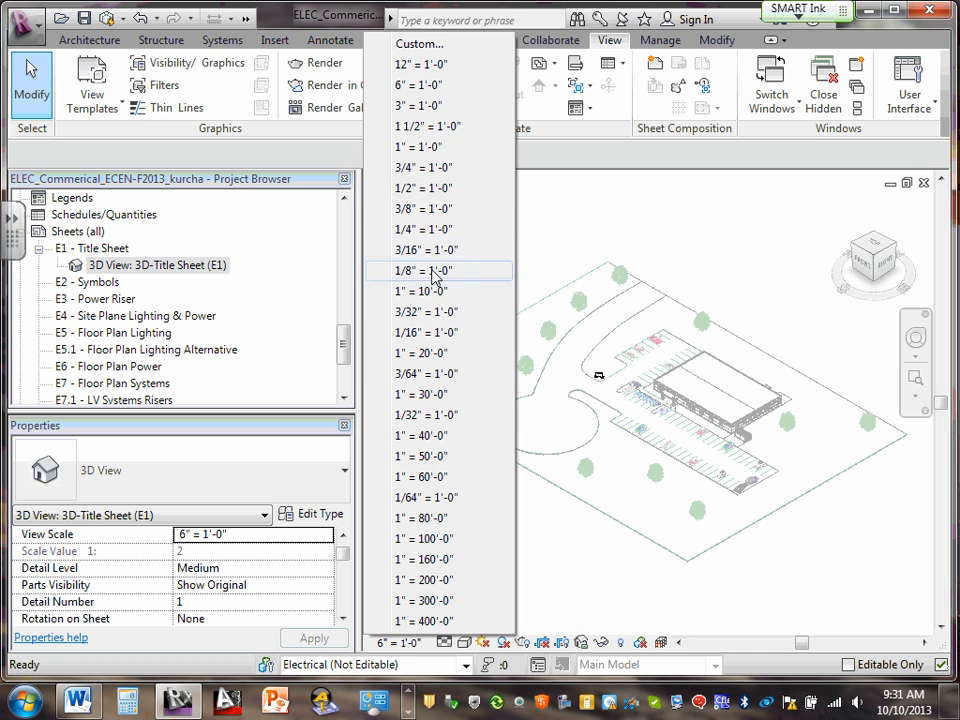
{"action": "left_click", "coordinate": [432, 416]}
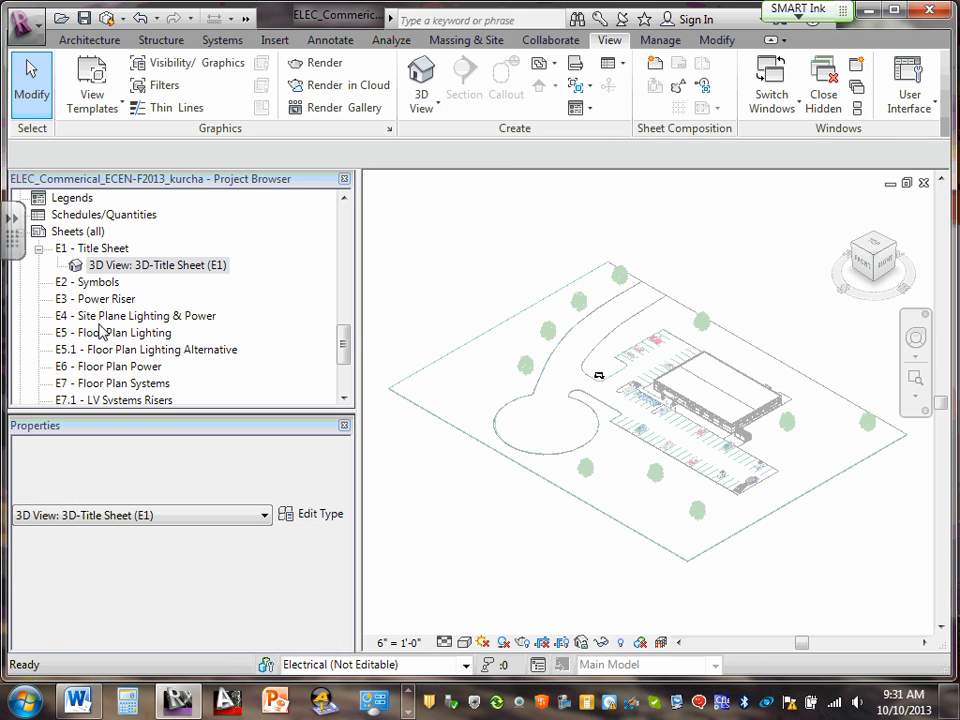
{"action": "double_click", "coordinate": [96, 249]}
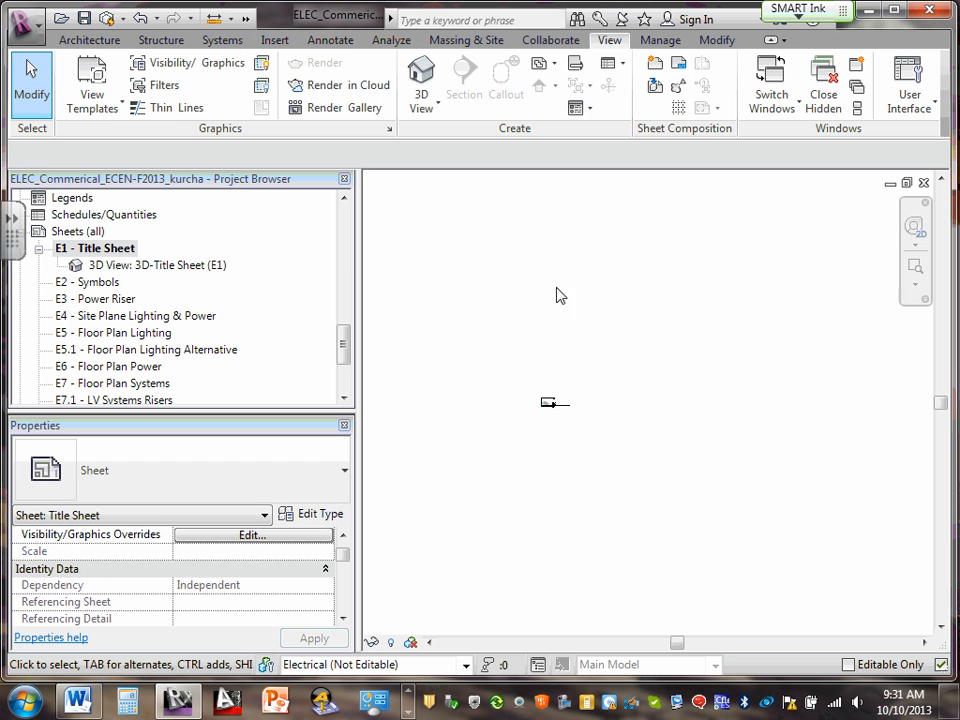
Move the 3D view's viewport inside the upper part of the E1 title block border.
{"action": "scroll", "coordinate": [557, 419], "scroll_direction": "up", "scroll_amount": 5}
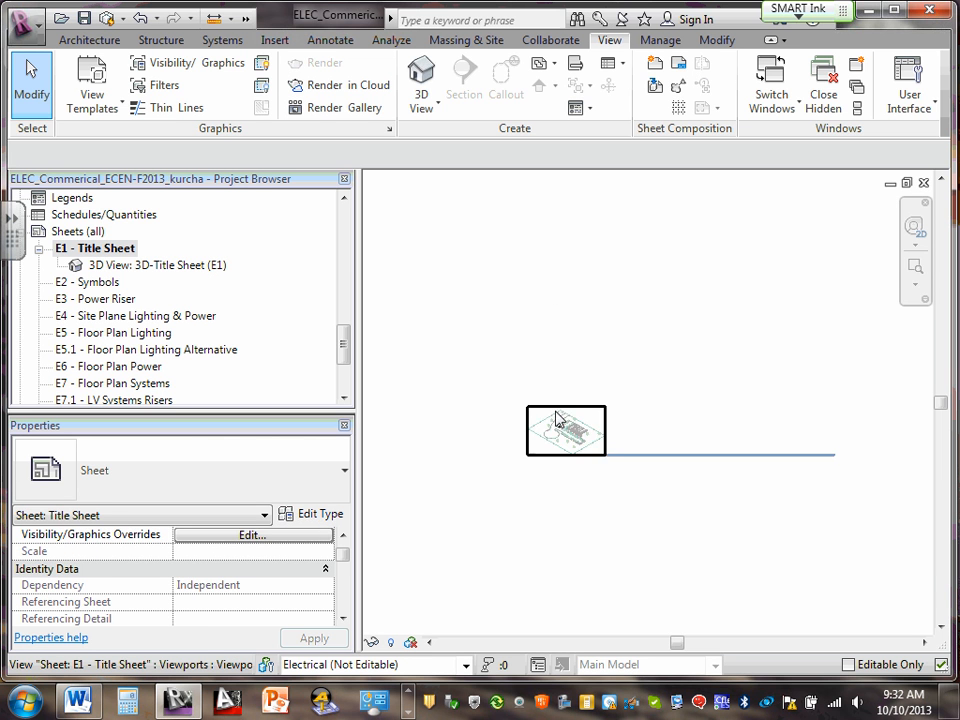
{"action": "scroll", "coordinate": [570, 415], "scroll_direction": "up", "scroll_amount": 3}
{"action": "left_click_drag", "start_coordinate": [583, 448], "coordinate": [596, 328]}
{"action": "scroll", "coordinate": [566, 336], "scroll_direction": "down", "scroll_amount": 3}
{"action": "scroll", "coordinate": [662, 504], "scroll_direction": "down", "scroll_amount": 2}
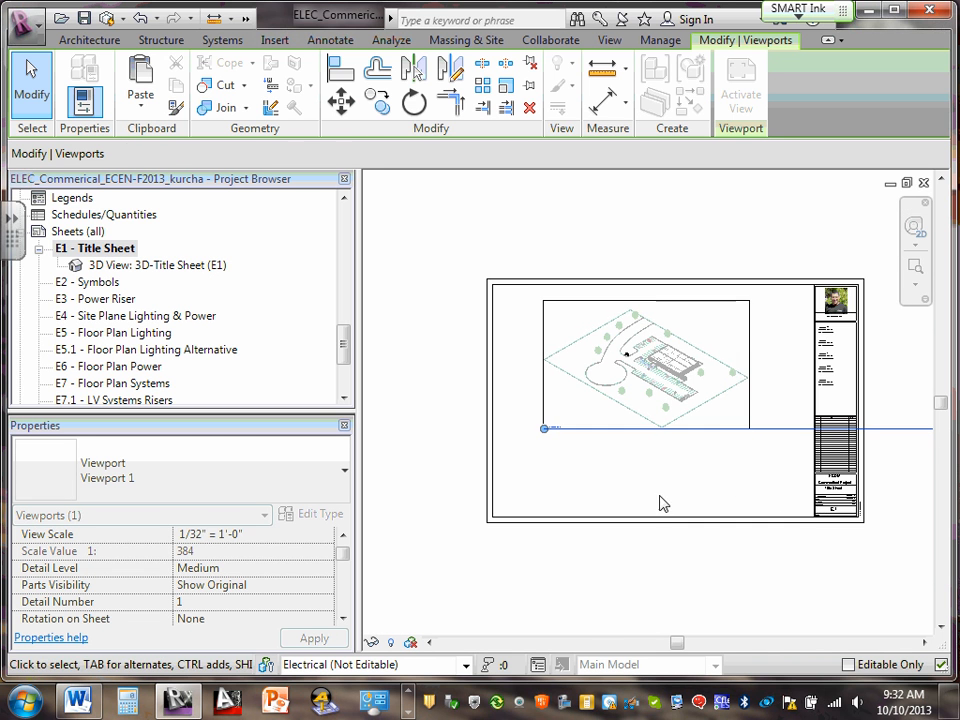
Move the 3D viewport's title and its long line out of the sheet, below the title block border.
{"action": "middle_click_drag", "start_coordinate": [703, 452], "coordinate": [596, 422]}
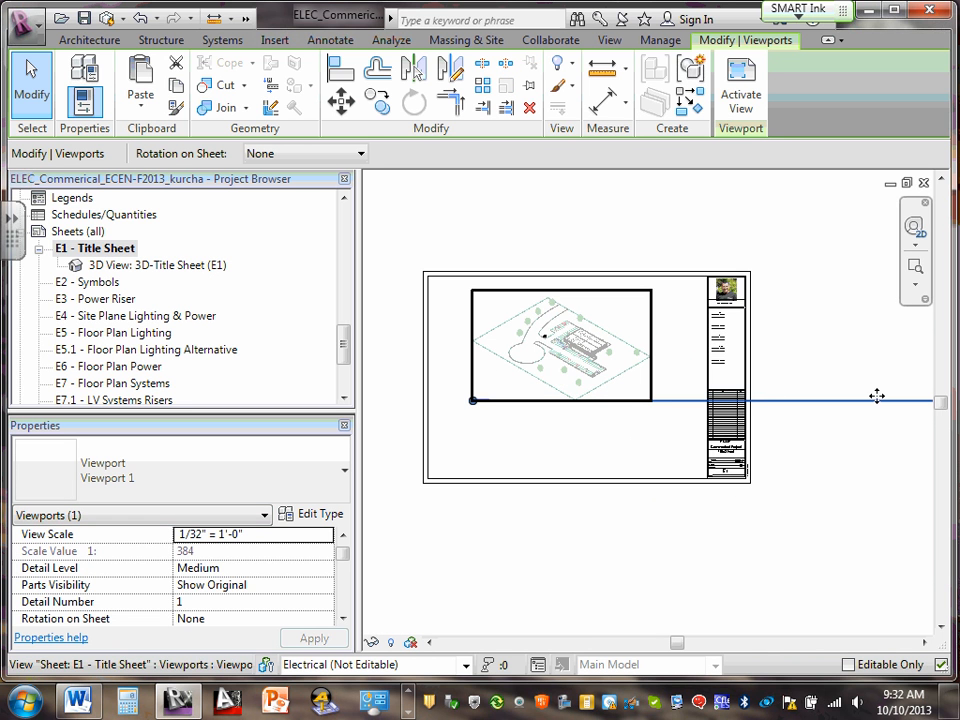
{"action": "left_click_drag", "start_coordinate": [850, 441], "coordinate": [824, 568]}
{"action": "left_click", "coordinate": [866, 463]}
{"action": "left_click", "coordinate": [887, 396]}
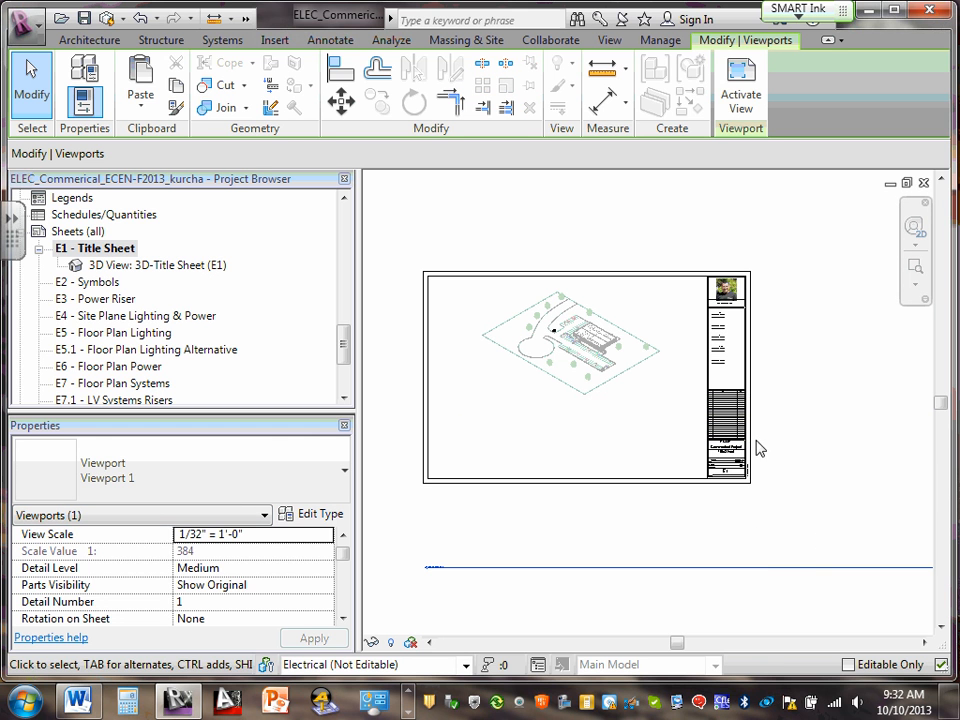
Shift the 3D viewport slightly down and right within the E1 title block.
{"action": "scroll", "coordinate": [574, 340], "scroll_direction": "up", "scroll_amount": 2}
{"action": "left_click", "coordinate": [570, 358]}
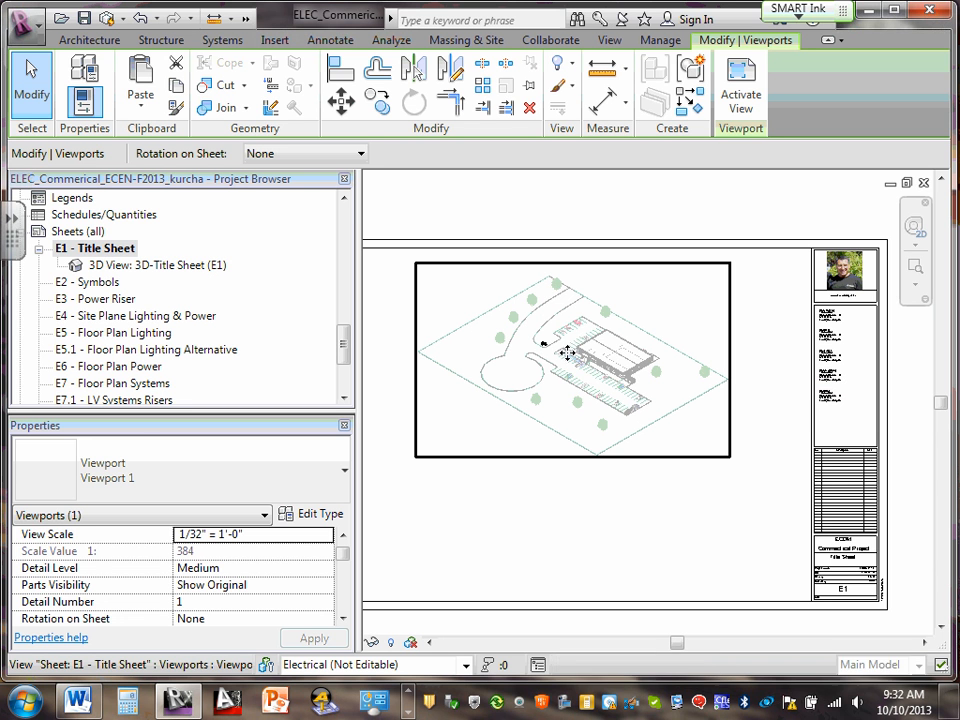
{"action": "left_click_drag", "start_coordinate": [568, 359], "coordinate": [575, 389]}
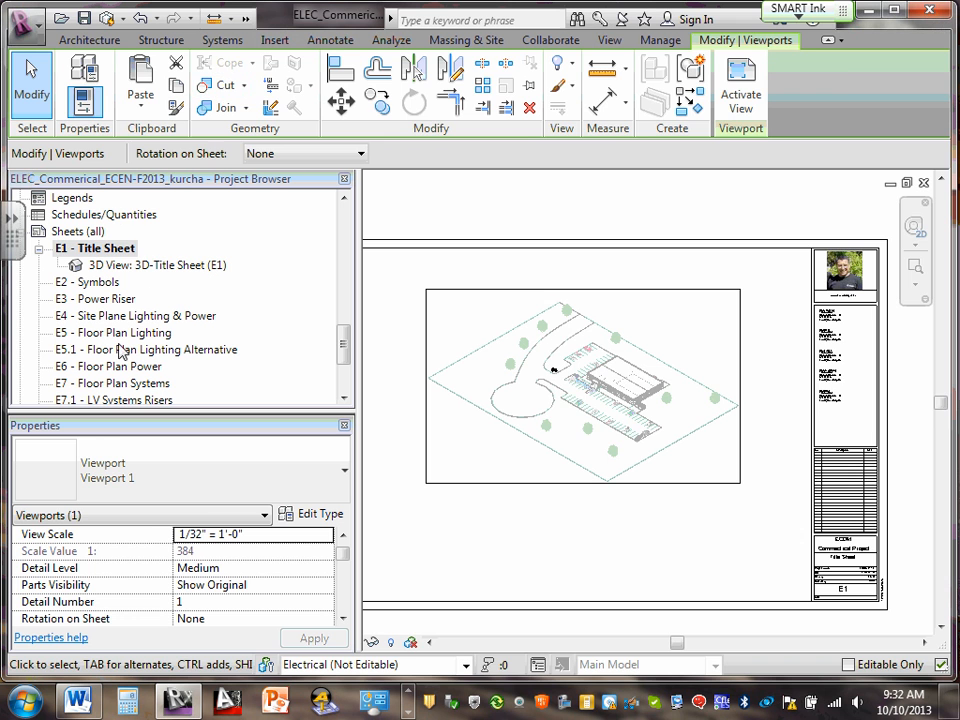
Open the 3D-Title Sheet (E1) view, return to the E1 - Title Sheet and check the viewport's fit.
{"action": "left_click", "coordinate": [150, 266]}
{"action": "double_click", "coordinate": [150, 266]}
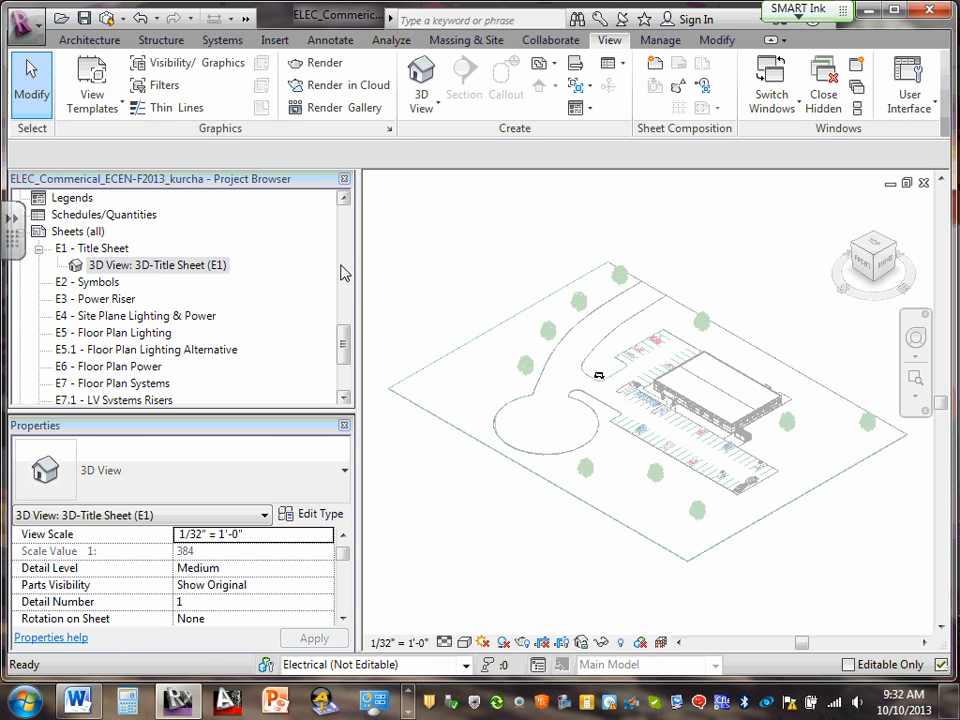
{"action": "double_click", "coordinate": [105, 250]}
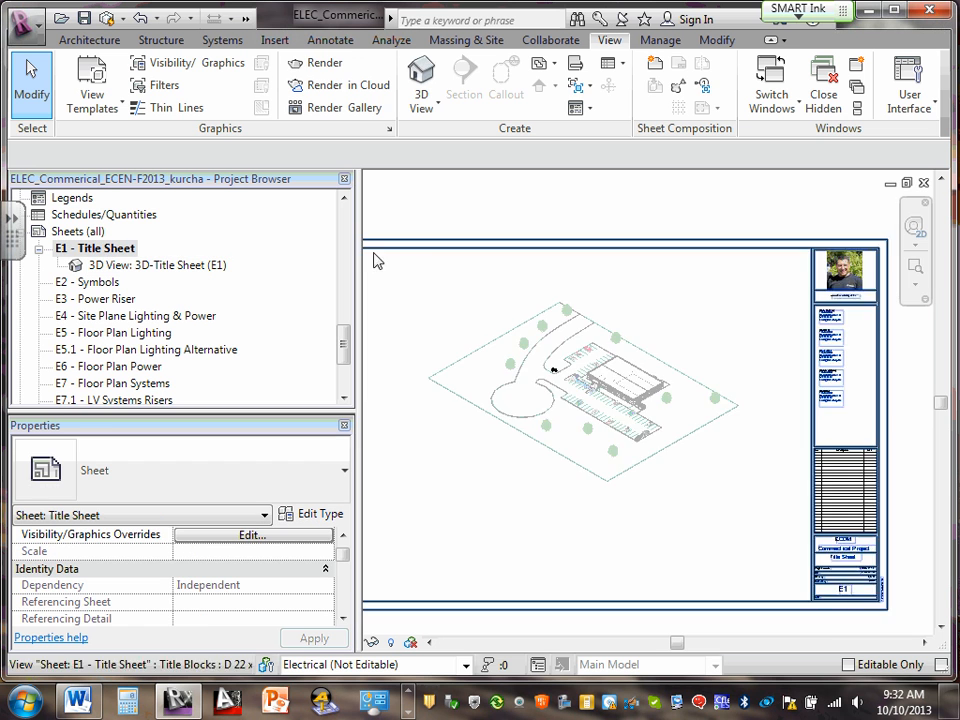
{"action": "scroll", "coordinate": [499, 336], "scroll_direction": "down", "scroll_amount": 2}
{"action": "middle_click_drag", "start_coordinate": [519, 341], "coordinate": [546, 322]}
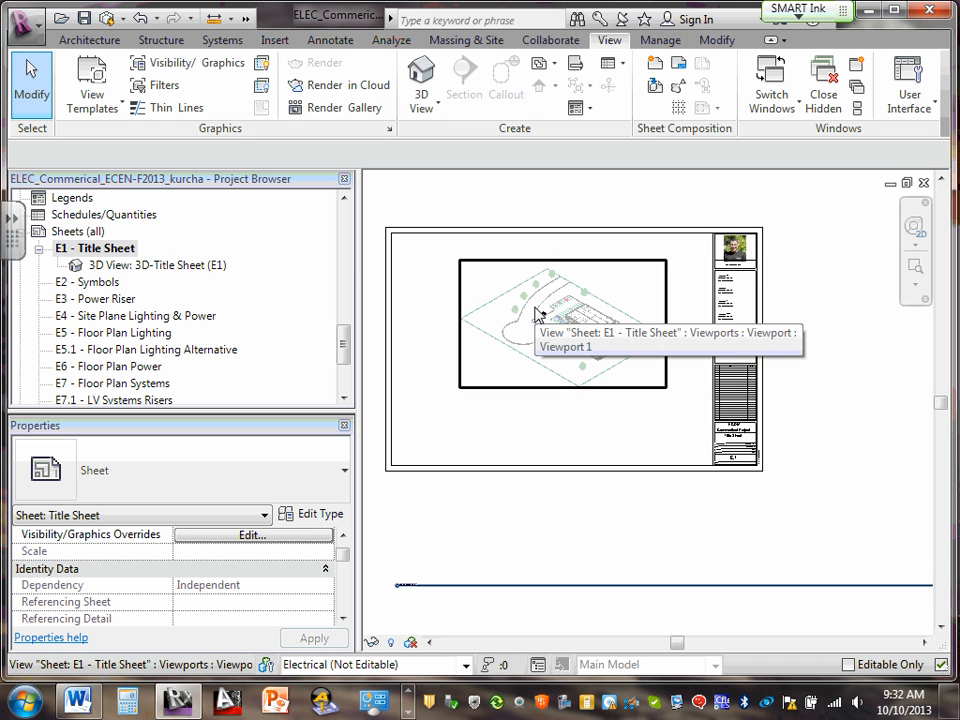
{"action": "left_click", "coordinate": [141, 265]}
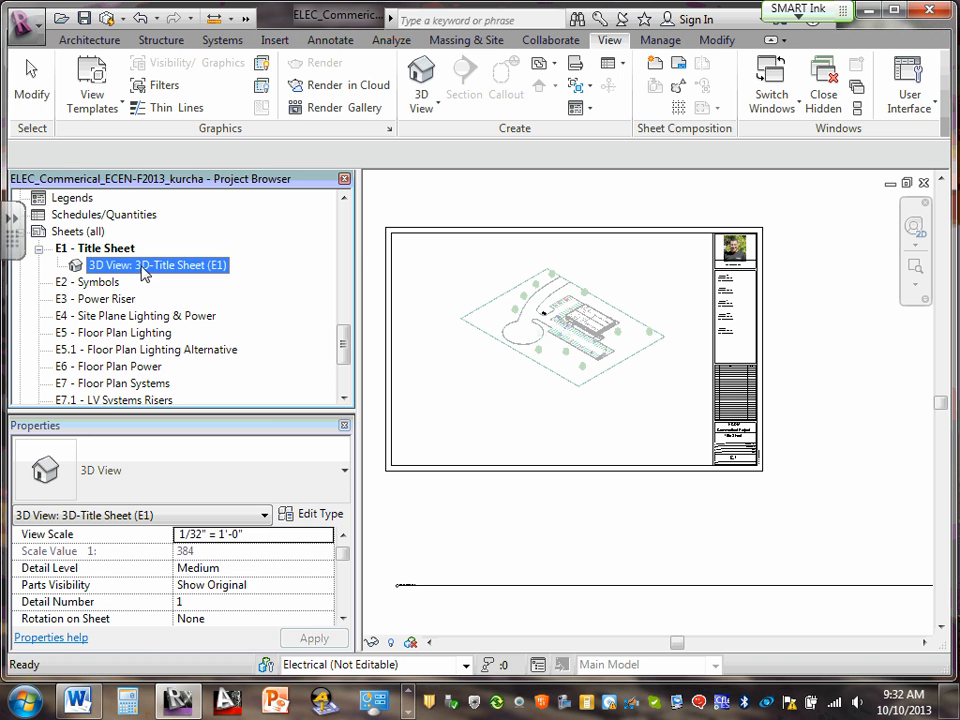
{"action": "right_click", "coordinate": [144, 272]}
{"action": "key", "text": "Escape"}
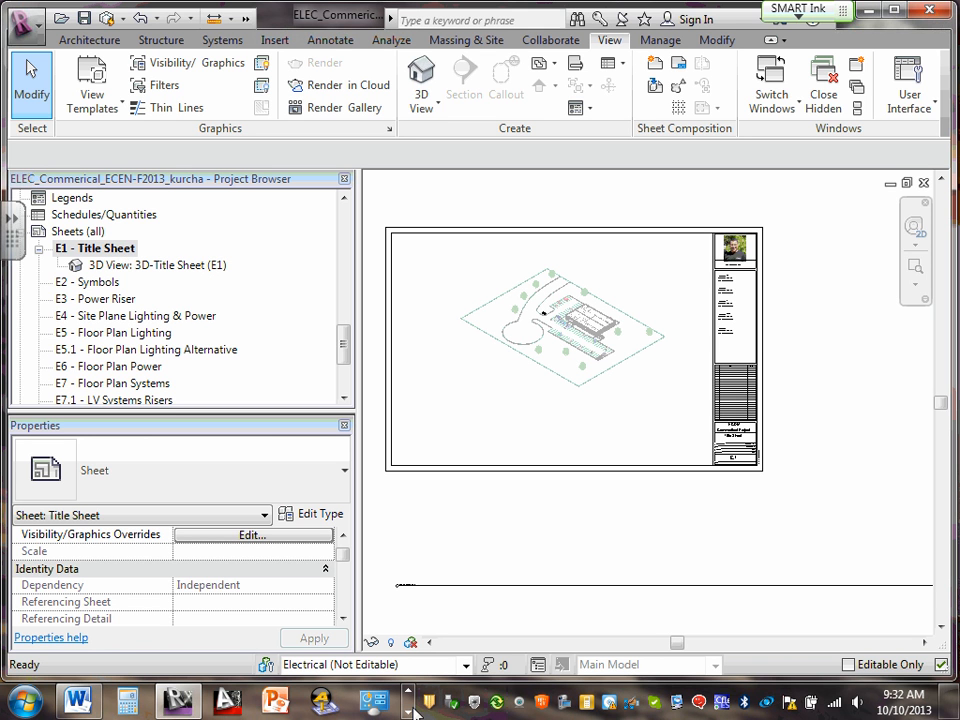
Add the drafting view Title Sheet (E1)-Drawing Sheets to the E1 sheet, placing it in the lower left area below the 3D view.
{"action": "right_click", "coordinate": [120, 250]}
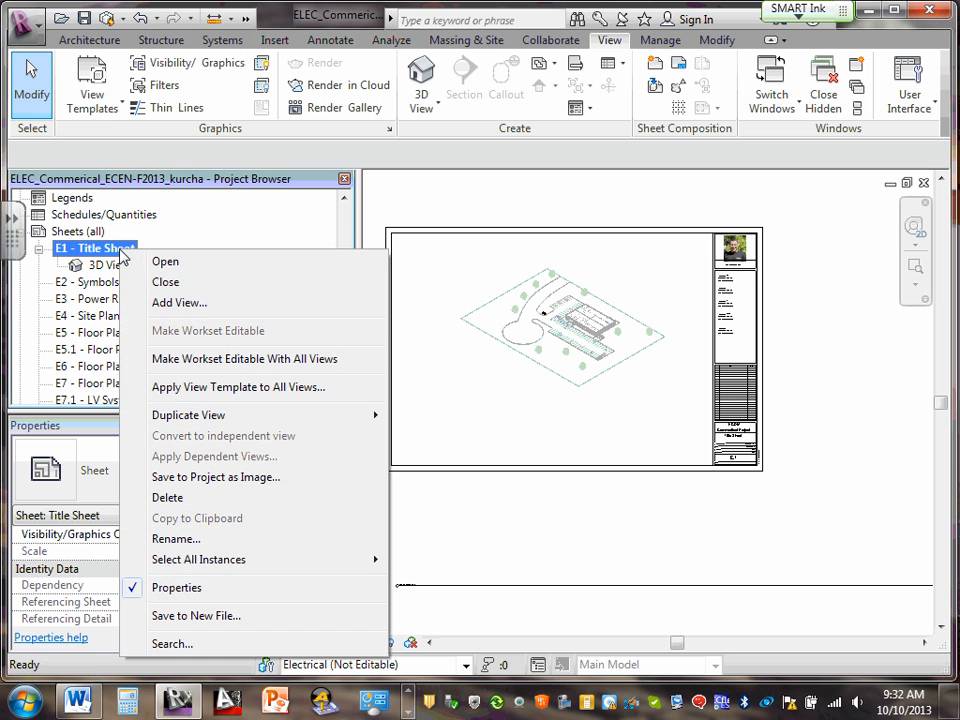
{"action": "left_click", "coordinate": [197, 303]}
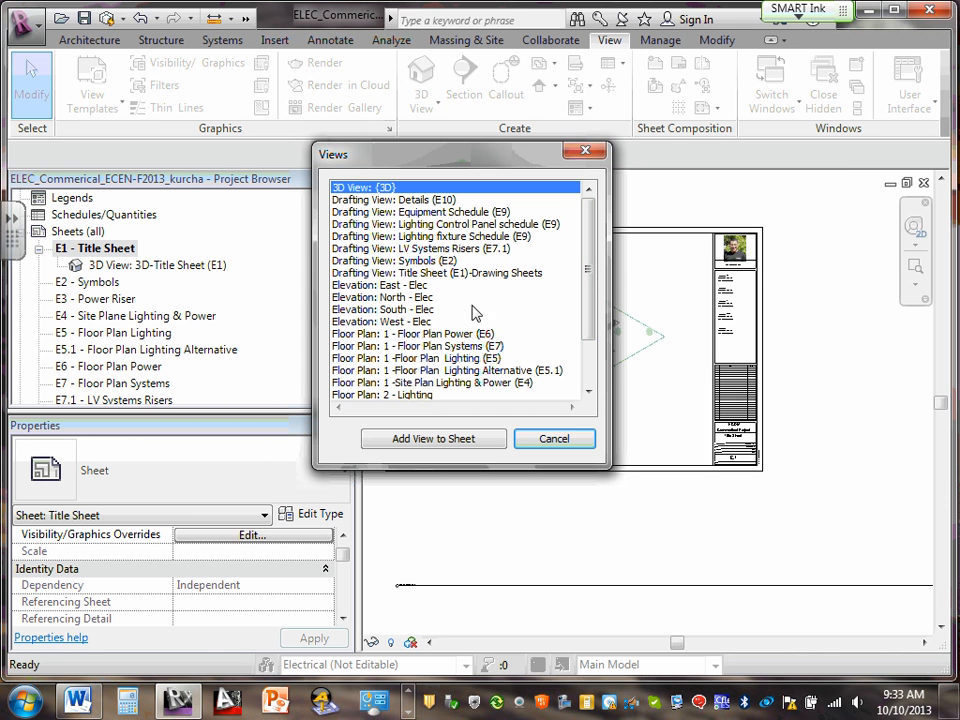
{"action": "left_click", "coordinate": [476, 275]}
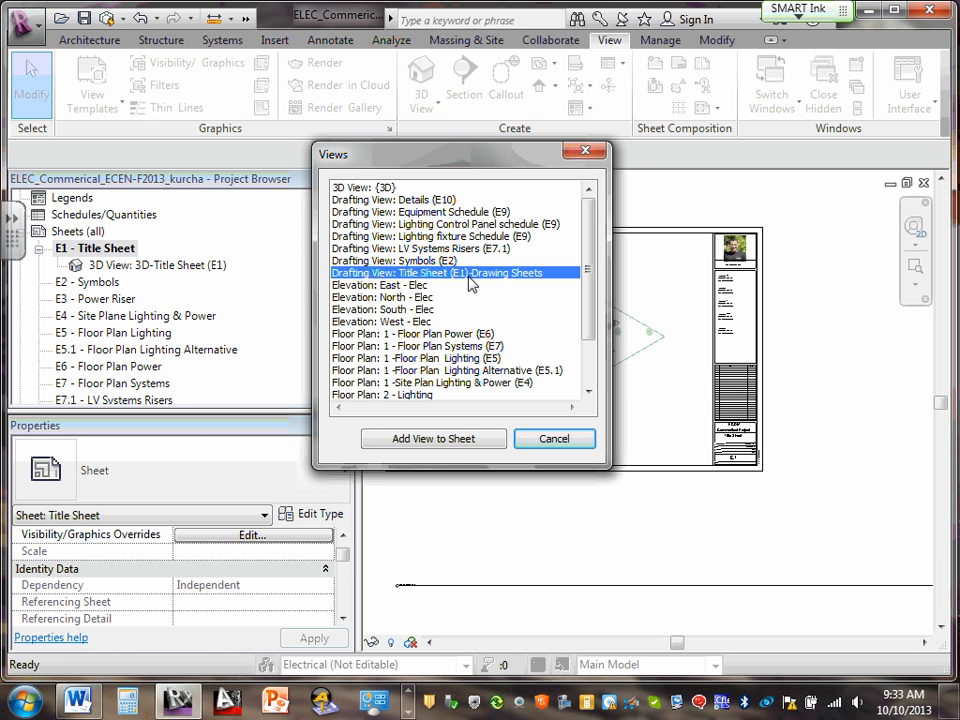
{"action": "left_click", "coordinate": [422, 446]}
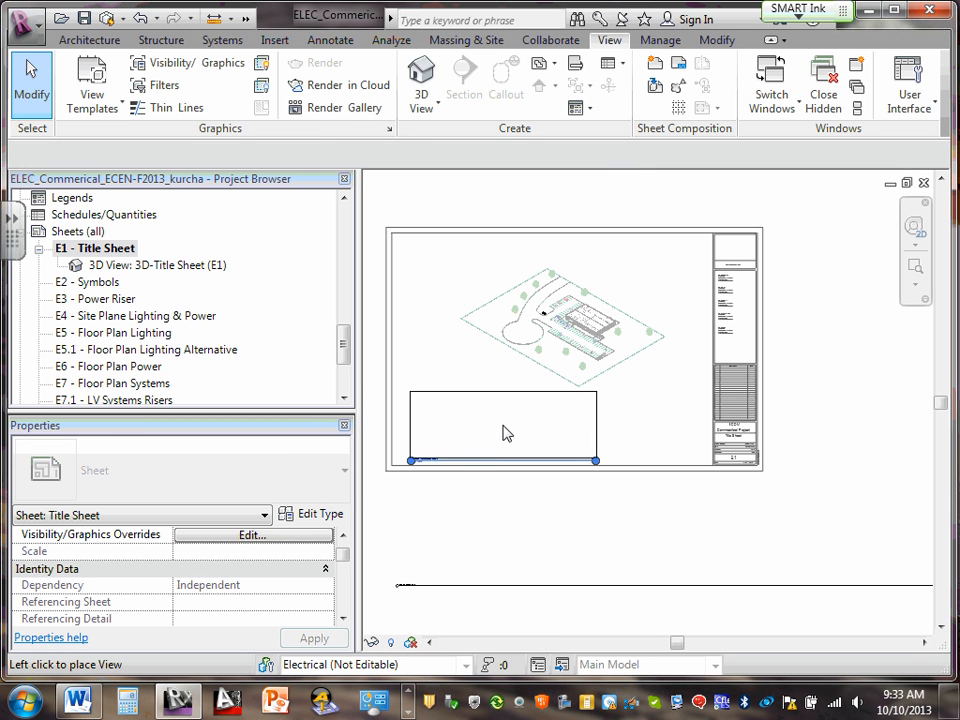
{"action": "left_click", "coordinate": [496, 426]}
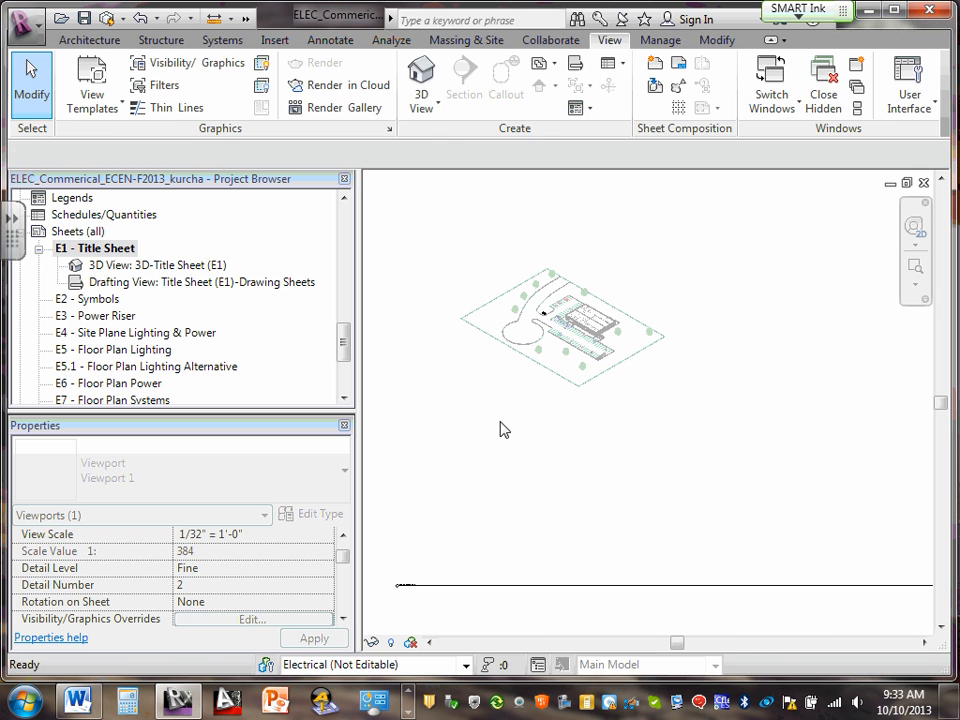
{"action": "left_click", "coordinate": [472, 497]}
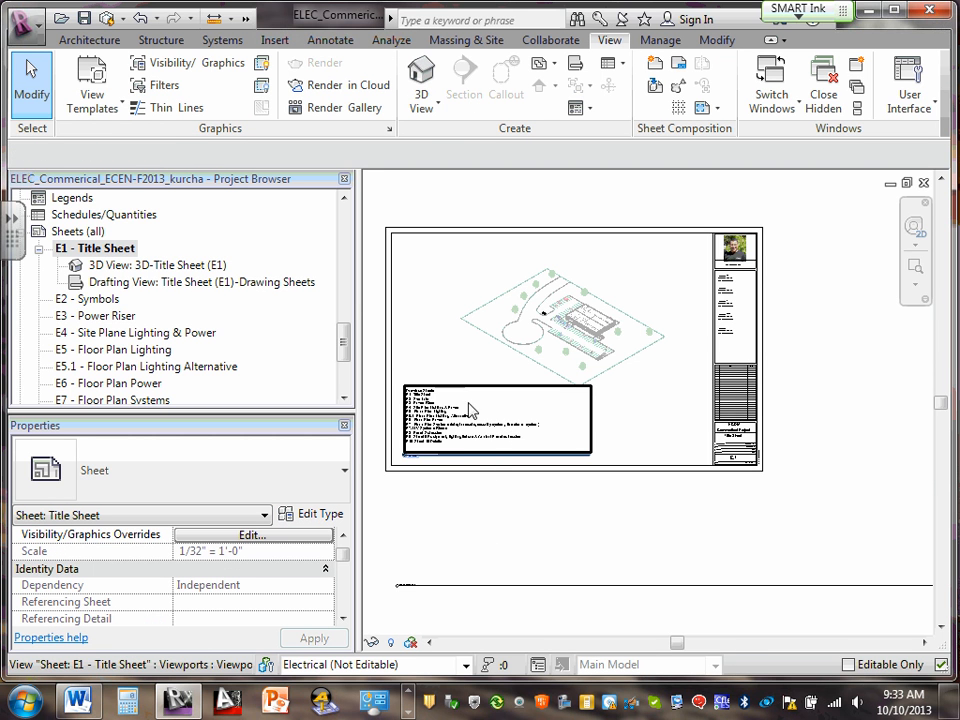
Examine the placed drawing sheet list and its viewport title up close on the E1 sheet.
{"action": "scroll", "coordinate": [463, 453], "scroll_direction": "up", "scroll_amount": 3}
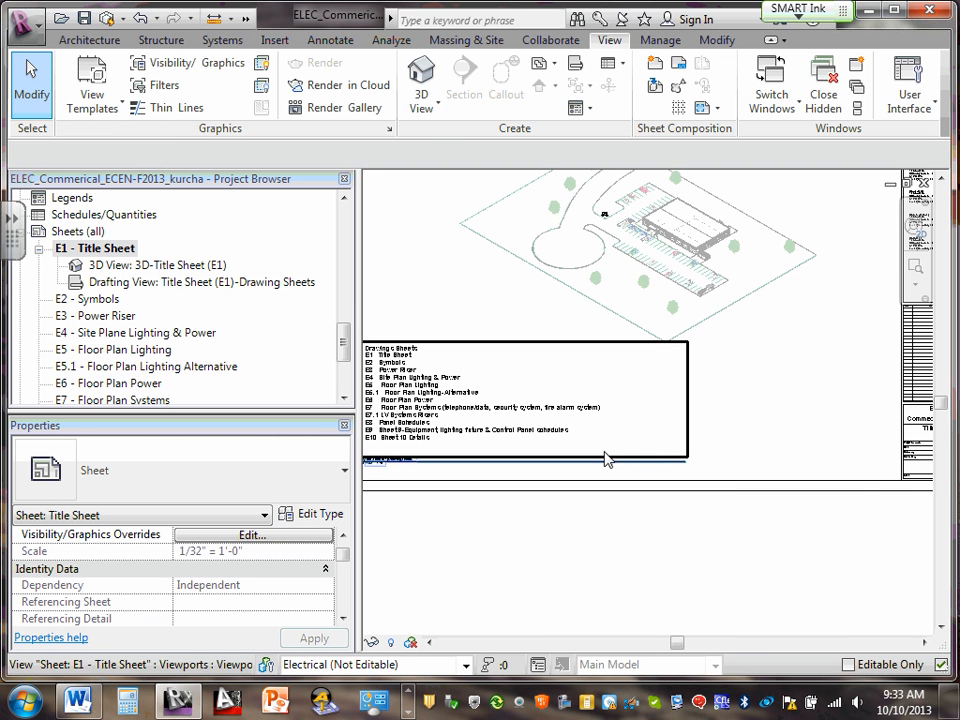
{"action": "left_click", "coordinate": [677, 468]}
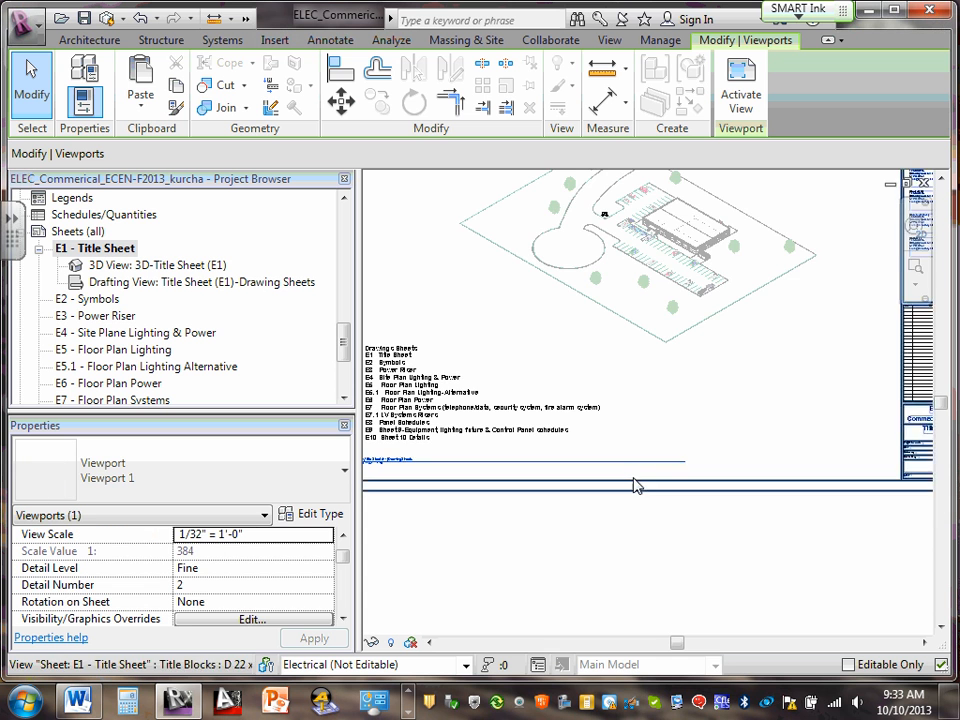
{"action": "scroll", "coordinate": [635, 485], "scroll_direction": "down", "scroll_amount": 2}
{"action": "scroll", "coordinate": [450, 440], "scroll_direction": "up", "scroll_amount": 4}
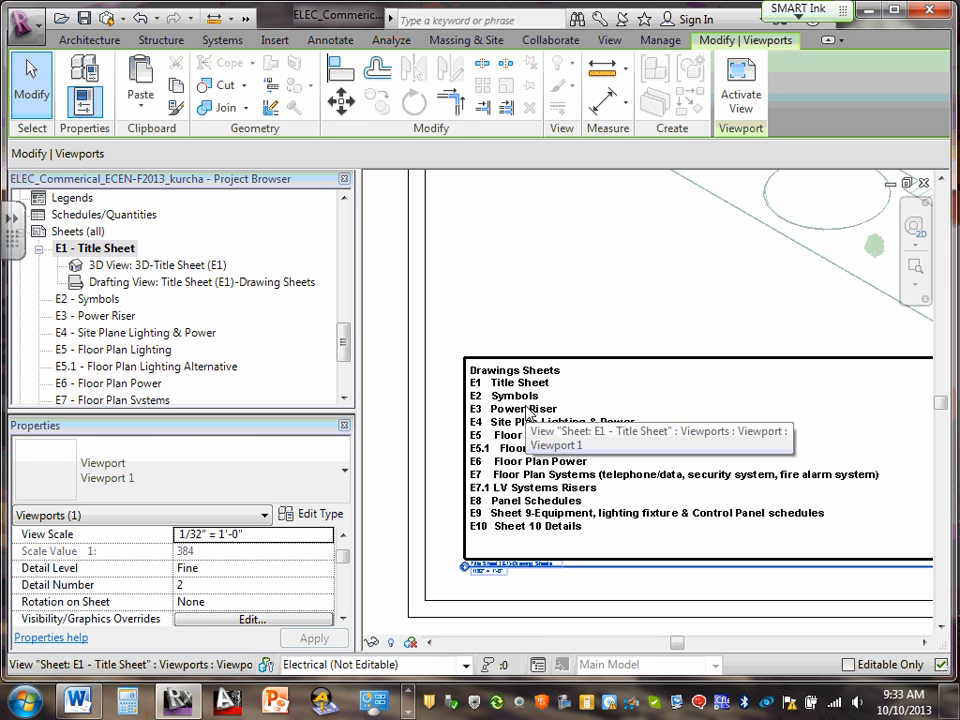
{"action": "scroll", "coordinate": [540, 385], "scroll_direction": "down", "scroll_amount": 2}
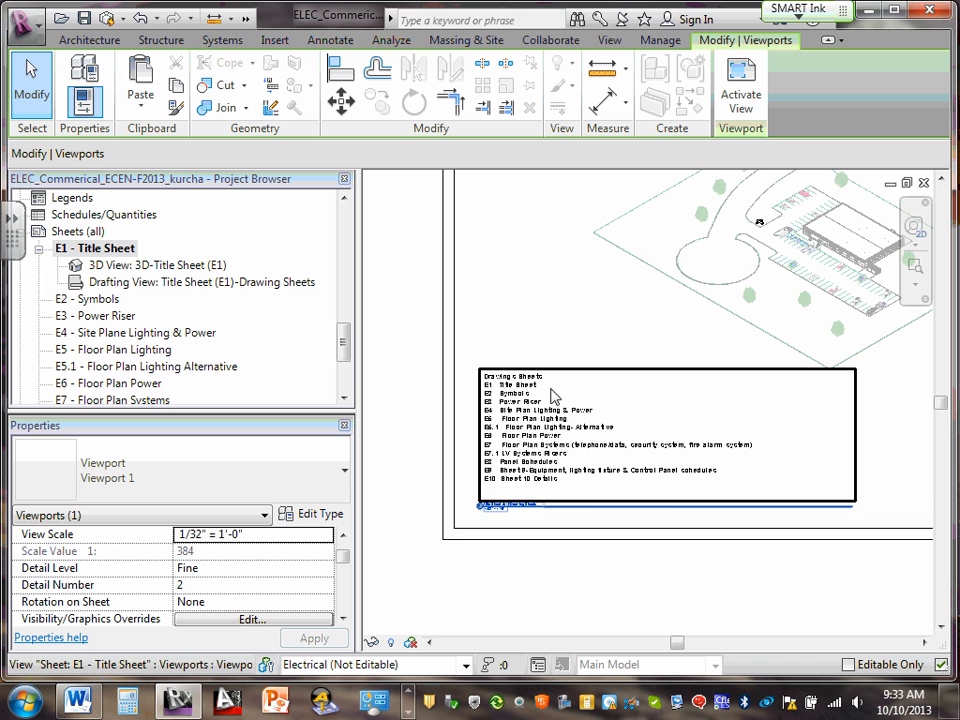
{"action": "scroll", "coordinate": [588, 388], "scroll_direction": "down", "scroll_amount": 1}
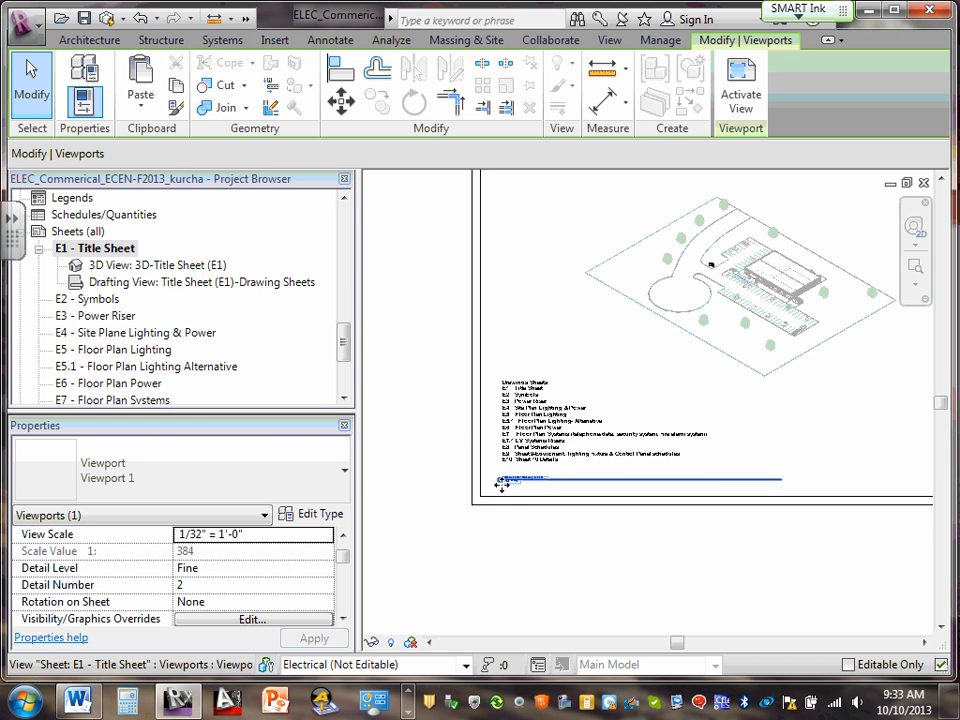
{"action": "scroll", "coordinate": [540, 470], "scroll_direction": "up", "scroll_amount": 4}
{"action": "middle_click_drag", "start_coordinate": [435, 486], "coordinate": [561, 486]}
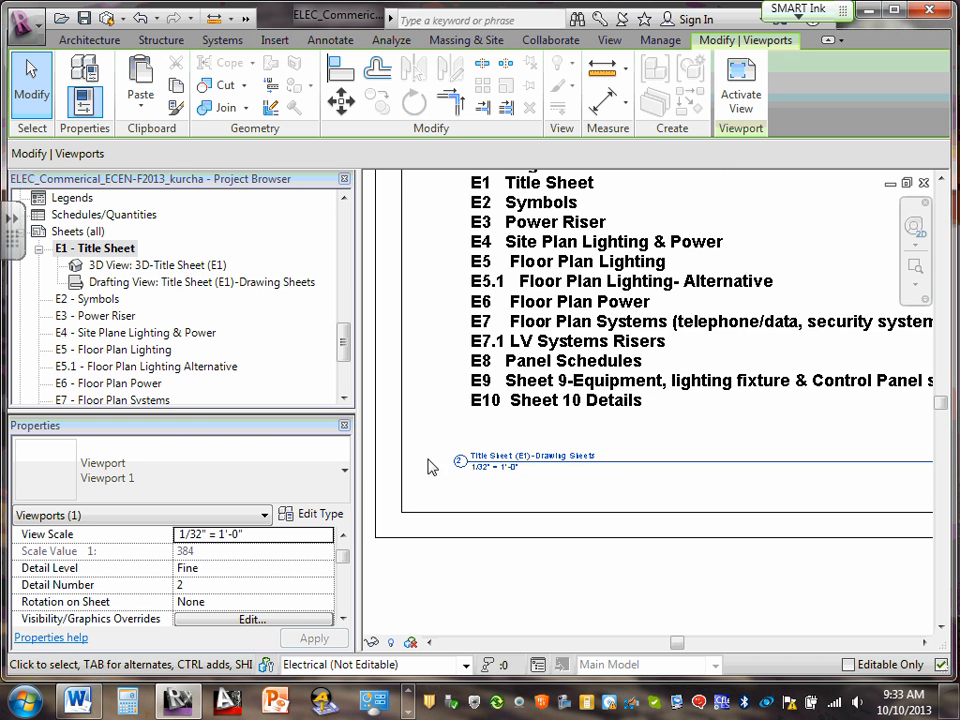
{"action": "scroll", "coordinate": [462, 461], "scroll_direction": "up", "scroll_amount": 2}
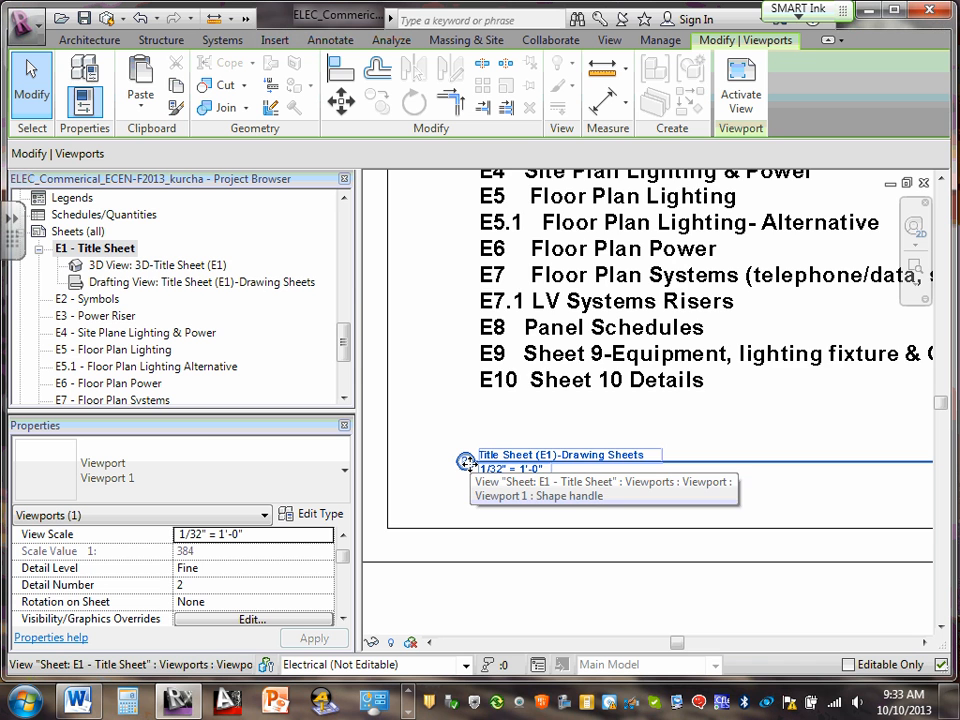
{"action": "scroll", "coordinate": [467, 462], "scroll_direction": "down", "scroll_amount": 2}
{"action": "scroll", "coordinate": [752, 456], "scroll_direction": "down", "scroll_amount": 1}
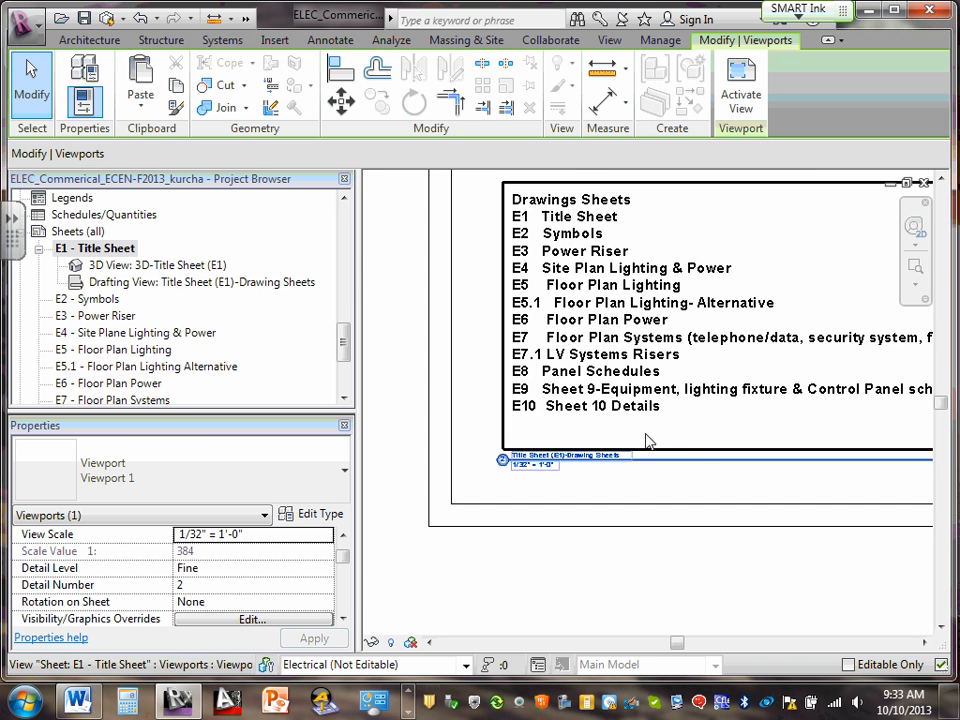
Move the Drawing Sheets viewport's title straight down, below the title block border, and show the whole E1 sheet.
{"action": "scroll", "coordinate": [650, 441], "scroll_direction": "down", "scroll_amount": 1}
{"action": "middle_click_drag", "start_coordinate": [581, 462], "coordinate": [454, 441]}
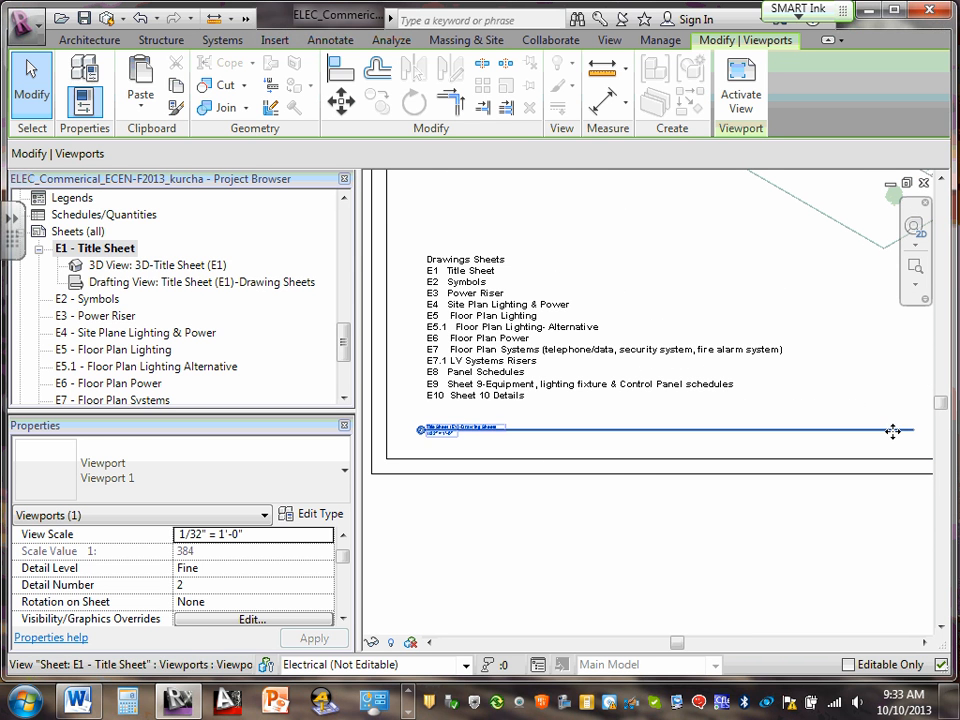
{"action": "left_click_drag", "start_coordinate": [889, 429], "coordinate": [889, 553]}
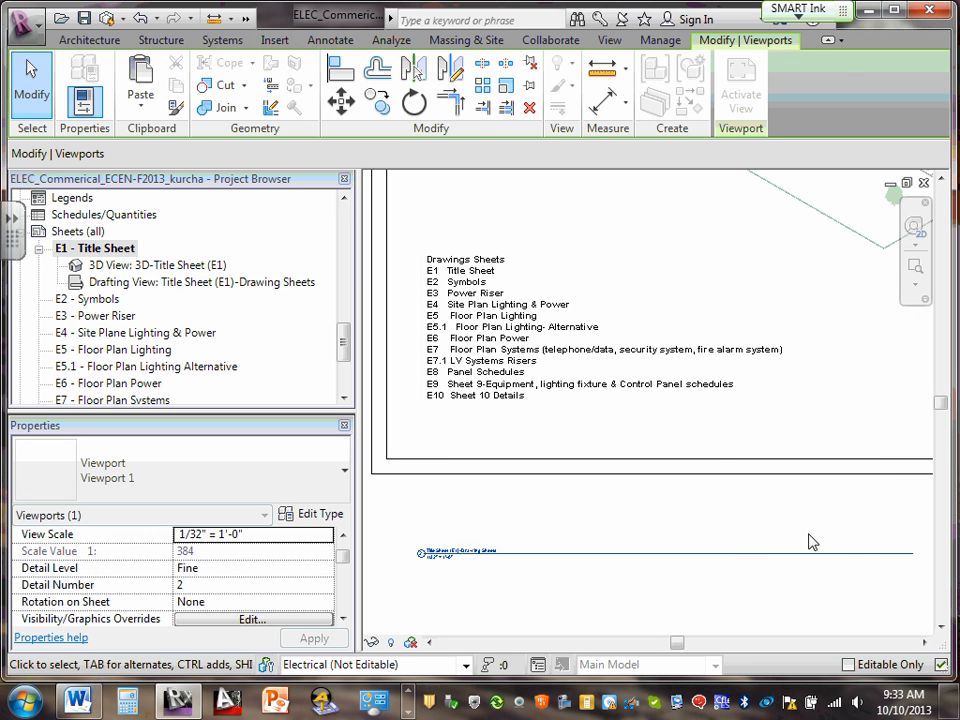
{"action": "left_click", "coordinate": [741, 519]}
{"action": "scroll", "coordinate": [714, 500], "scroll_direction": "down", "scroll_amount": 3}
{"action": "middle_click_drag", "start_coordinate": [787, 520], "coordinate": [645, 491]}
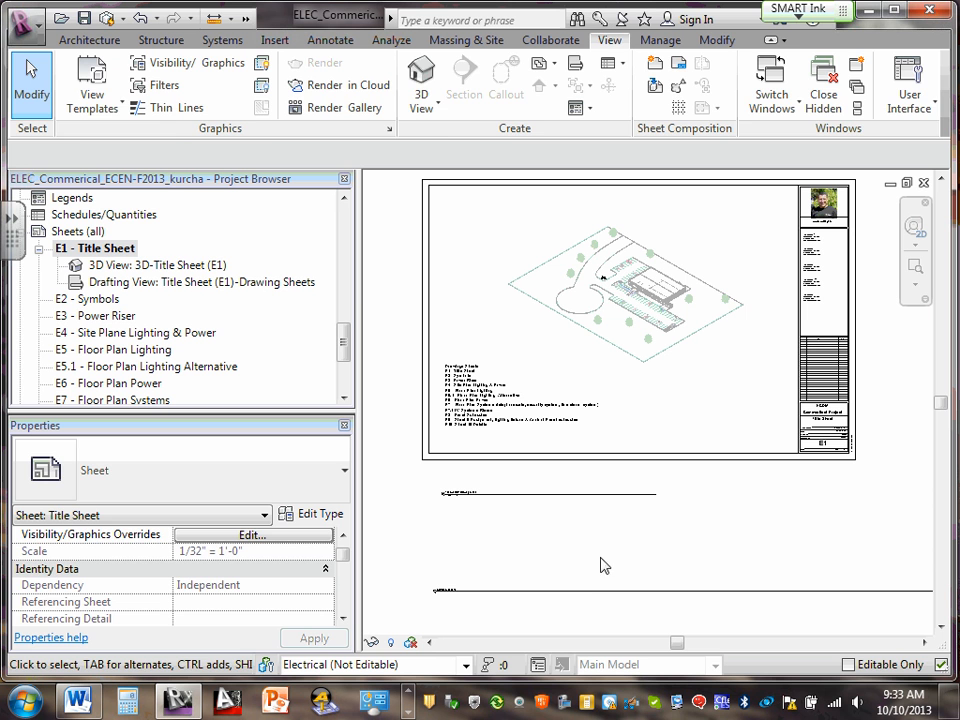
Move the Drawing Sheets viewport's title up, closer beneath the title block border on the E1 sheet.
{"action": "left_click_drag", "start_coordinate": [594, 592], "coordinate": [578, 522]}
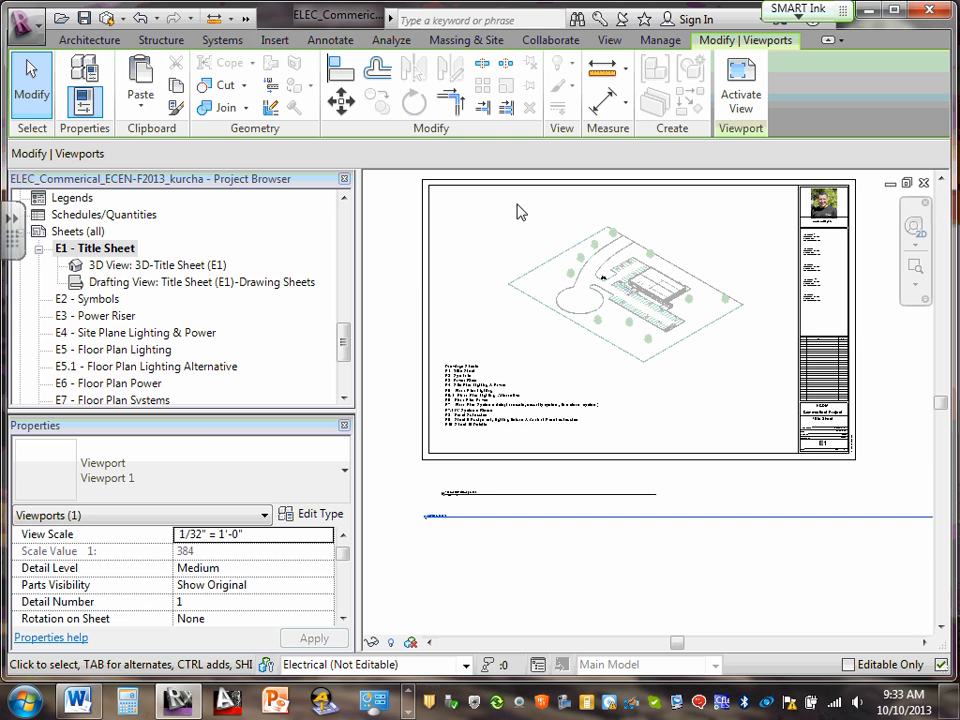
{"action": "scroll", "coordinate": [520, 212], "scroll_direction": "up", "scroll_amount": 2}
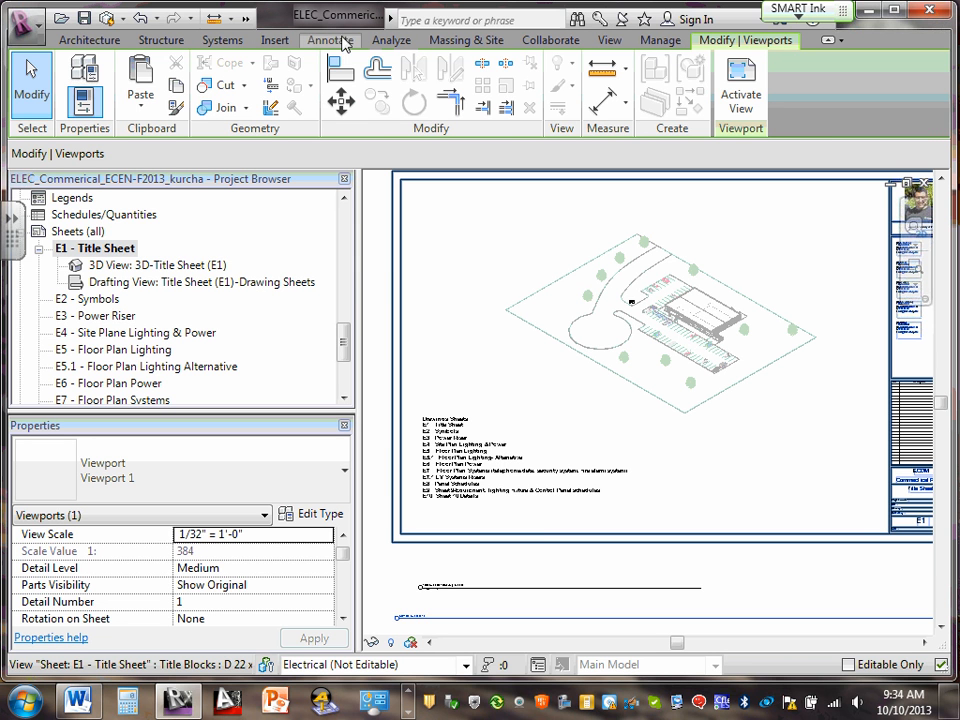
{"action": "left_click", "coordinate": [412, 695]}
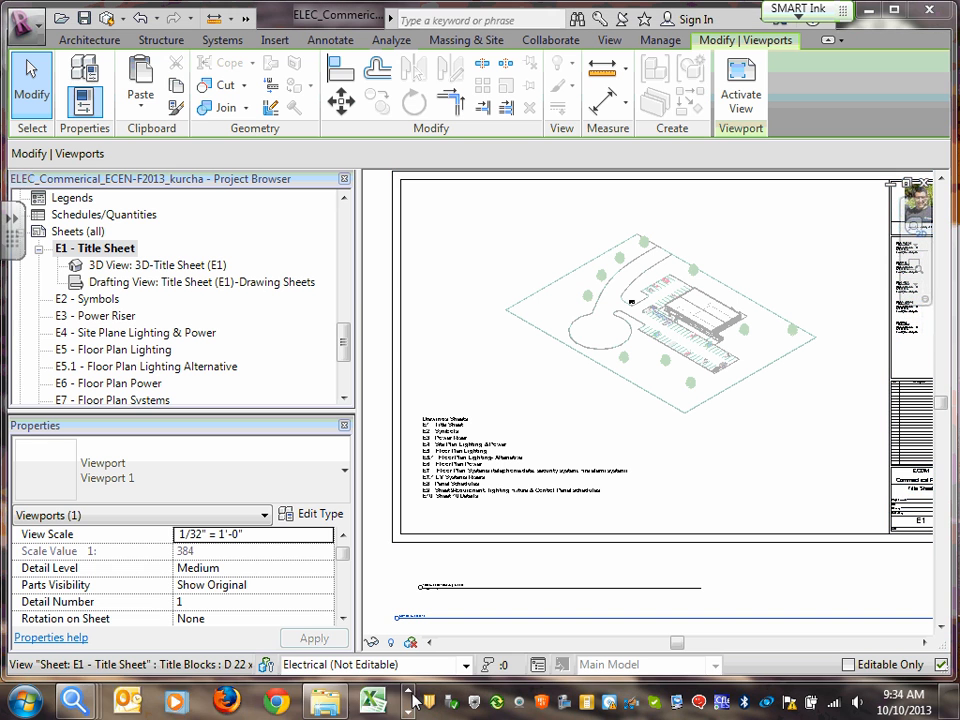
{"action": "left_click", "coordinate": [409, 712]}
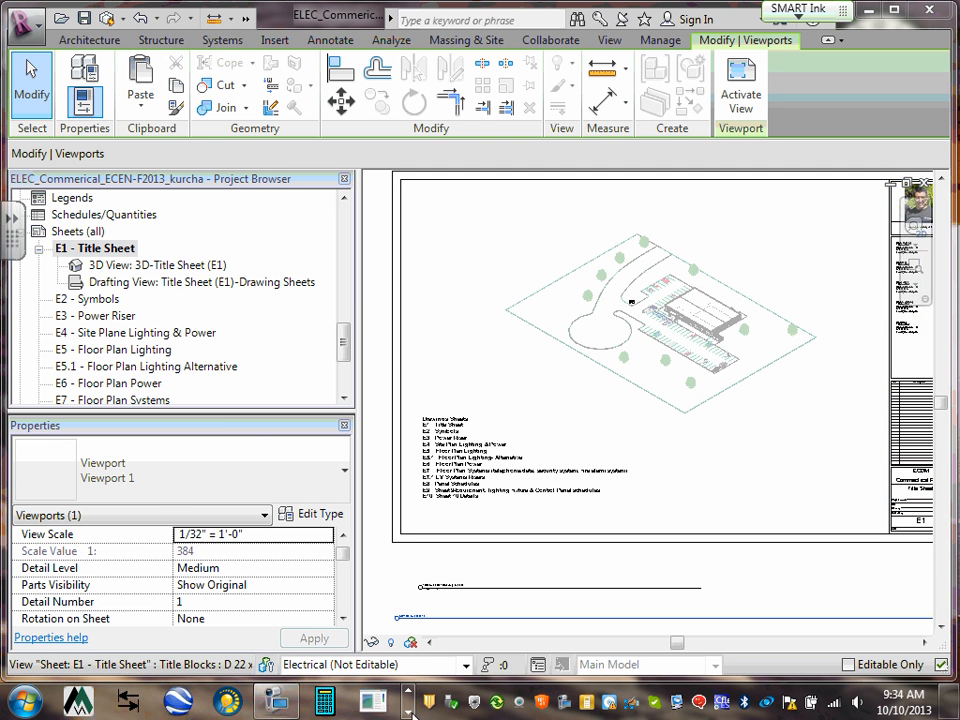
{"action": "left_click", "coordinate": [279, 700]}
{"action": "left_click", "coordinate": [160, 500]}
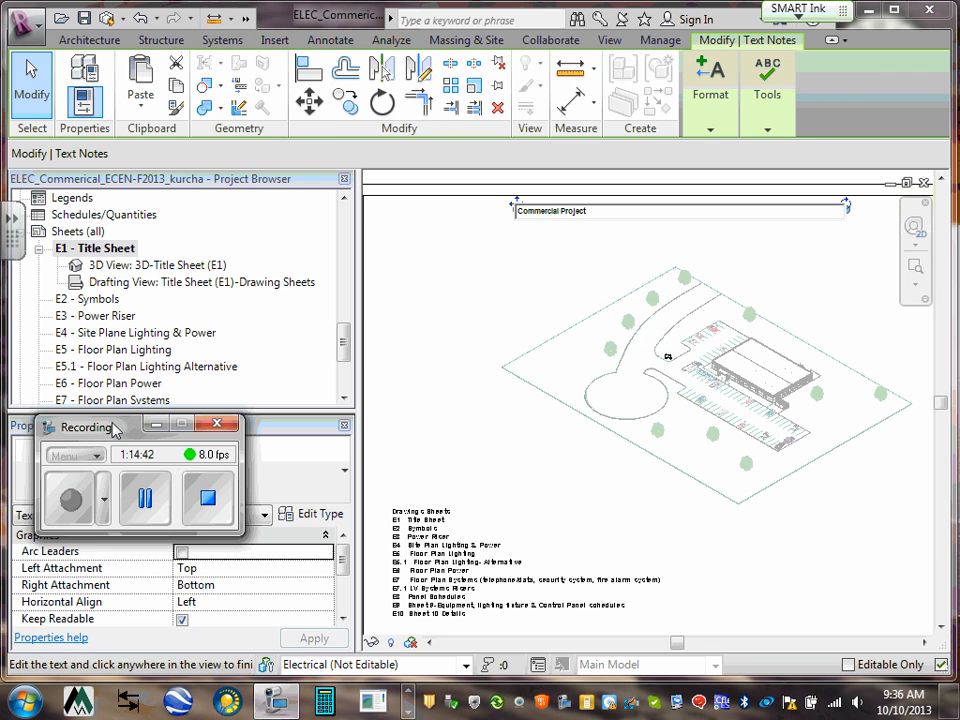
{"action": "left_click", "coordinate": [157, 426]}
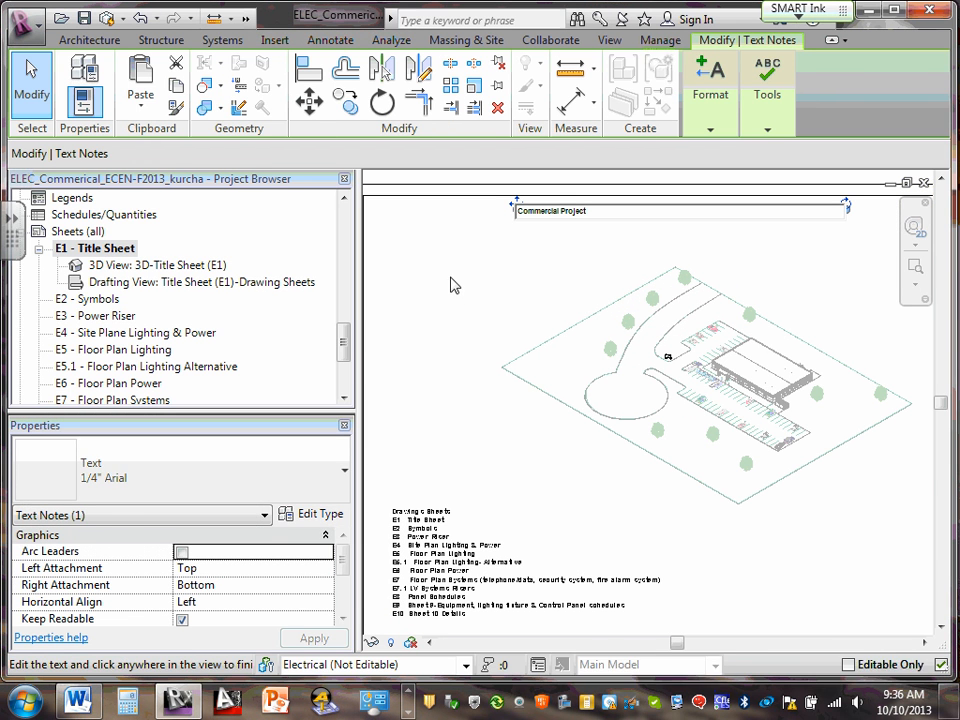
Finish editing the Commercial Project text note above the 3D view and select the note.
{"action": "left_click", "coordinate": [462, 279]}
{"action": "left_click", "coordinate": [458, 275]}
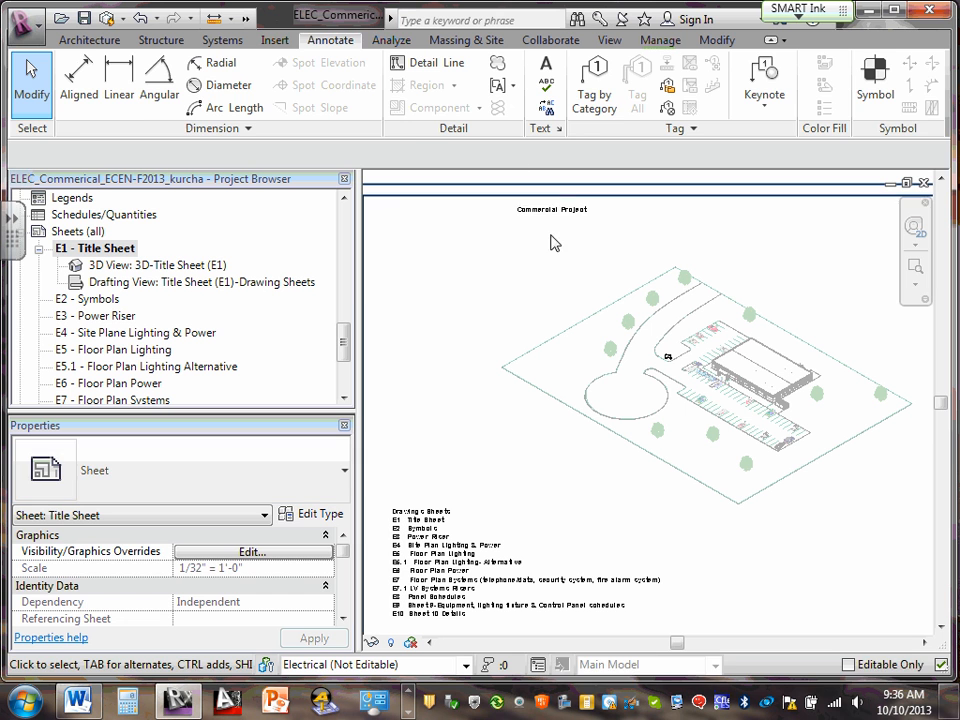
{"action": "left_click", "coordinate": [574, 212]}
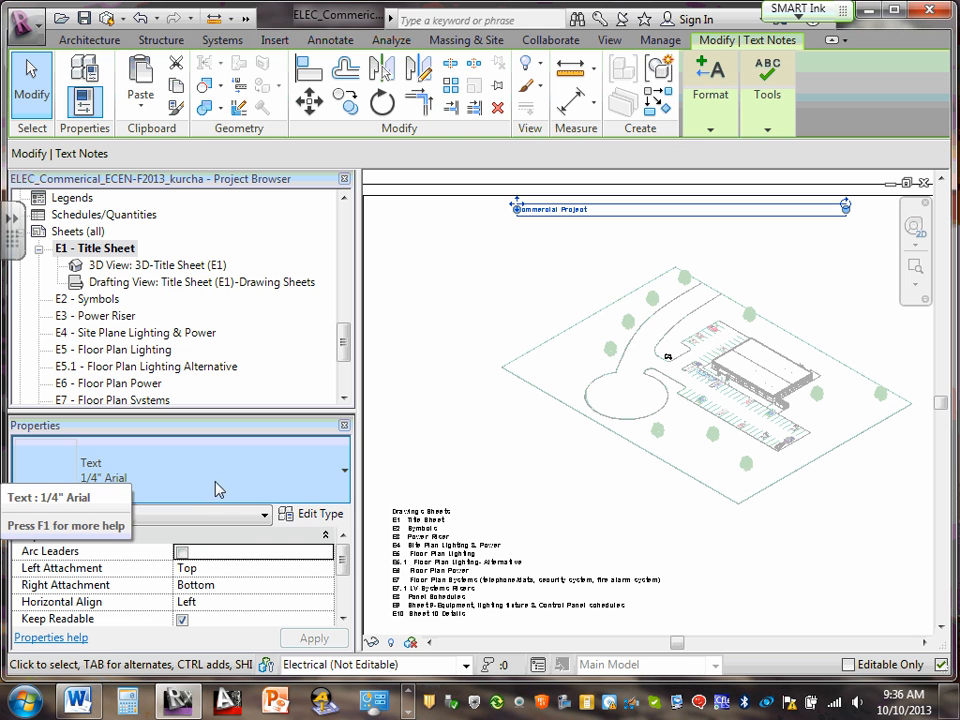
Try the 3/32" Arial type on the Commercial Project text note and return it to 1/4" Arial.
{"action": "left_click", "coordinate": [346, 483]}
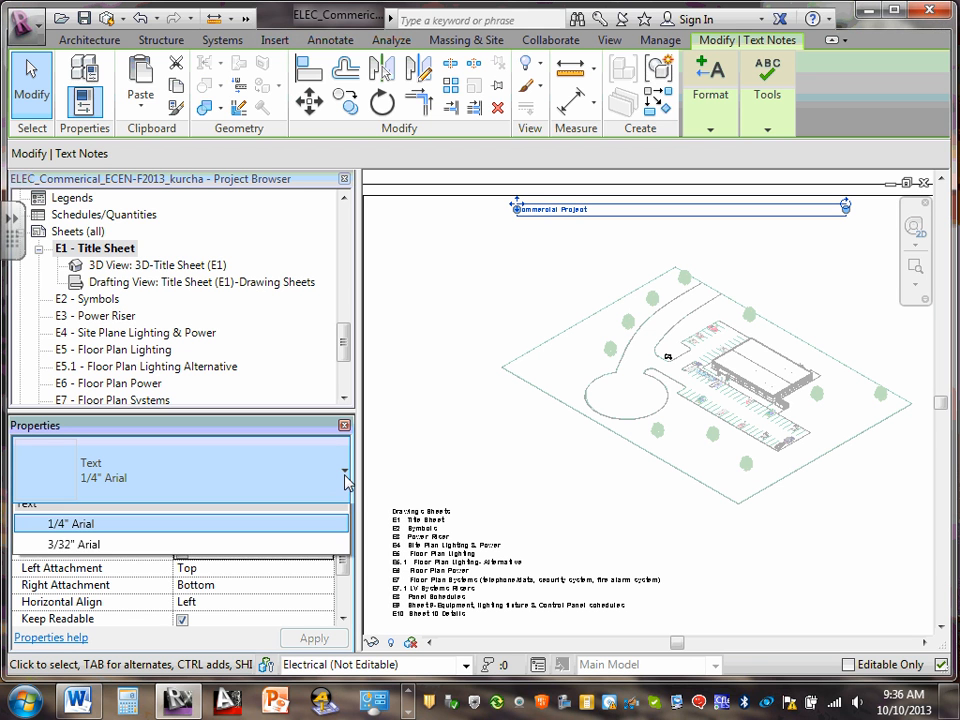
{"action": "left_click", "coordinate": [57, 556]}
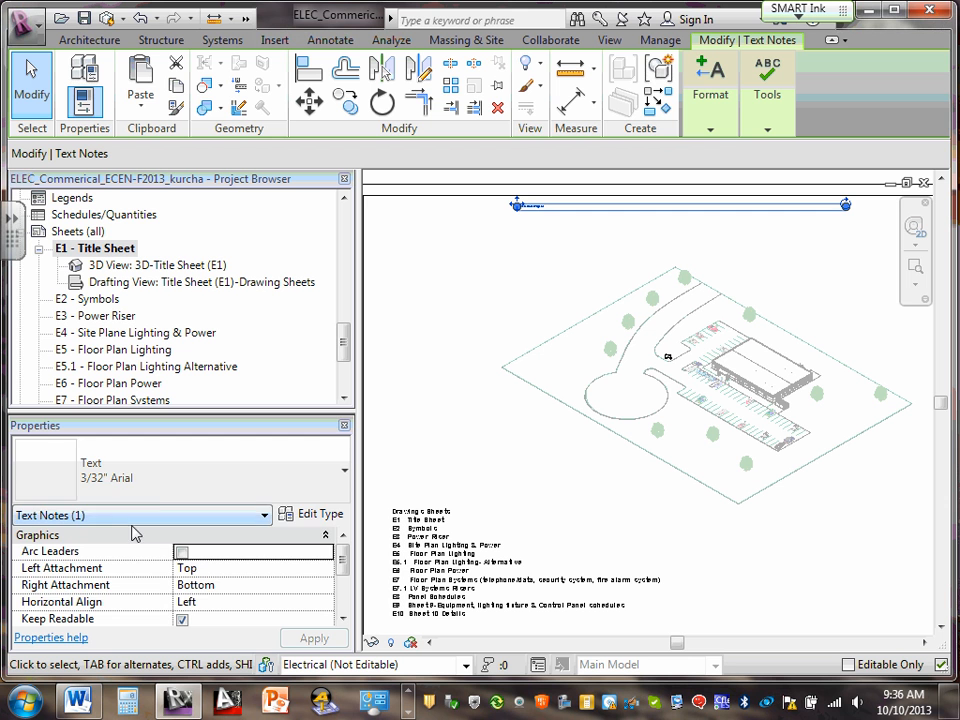
{"action": "left_click", "coordinate": [346, 475]}
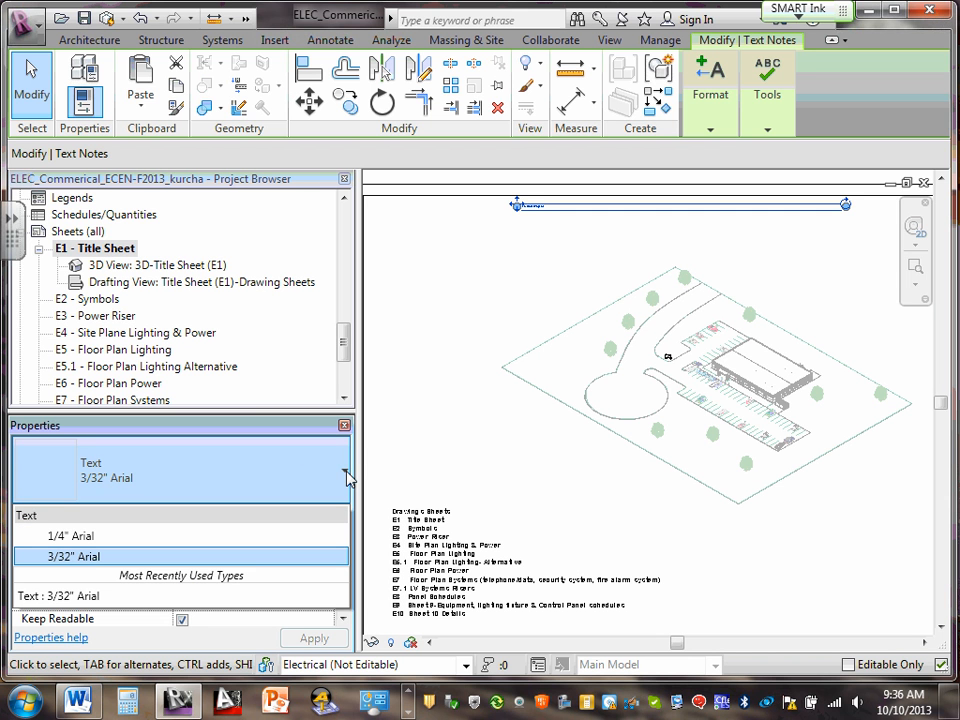
{"action": "left_click", "coordinate": [133, 540]}
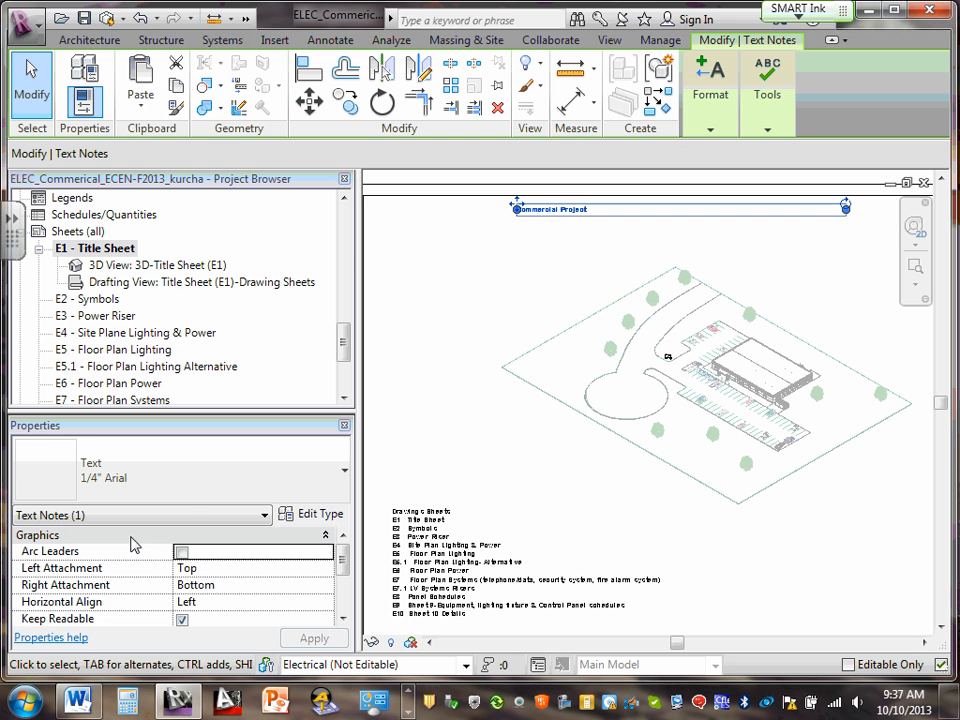
{"action": "left_click", "coordinate": [346, 478]}
{"action": "left_click", "coordinate": [101, 558]}
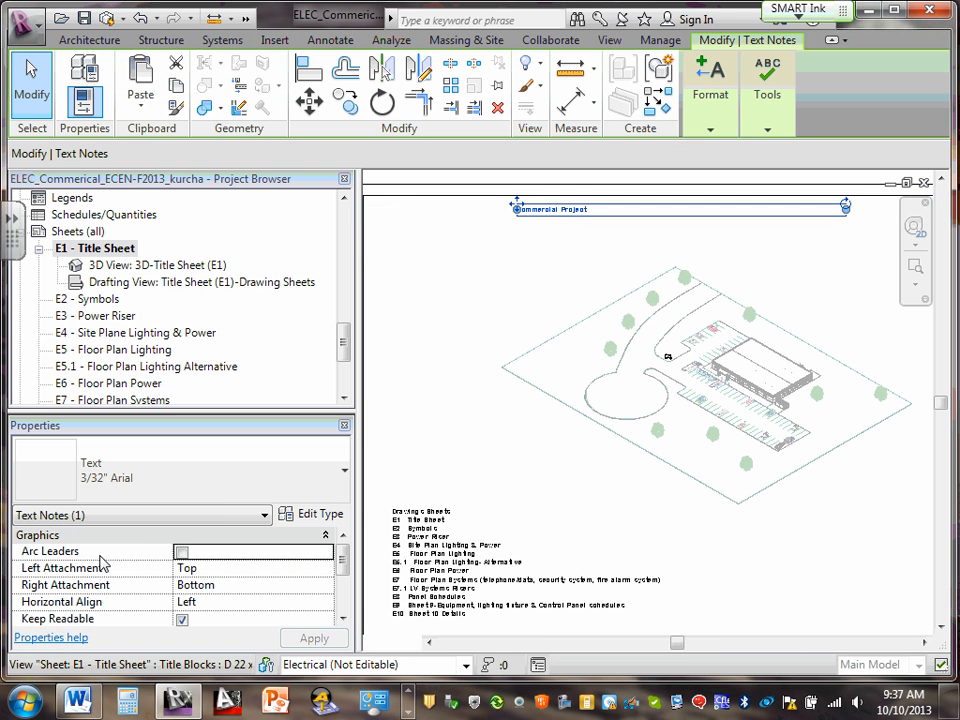
{"action": "left_click", "coordinate": [346, 478]}
{"action": "left_click", "coordinate": [122, 538]}
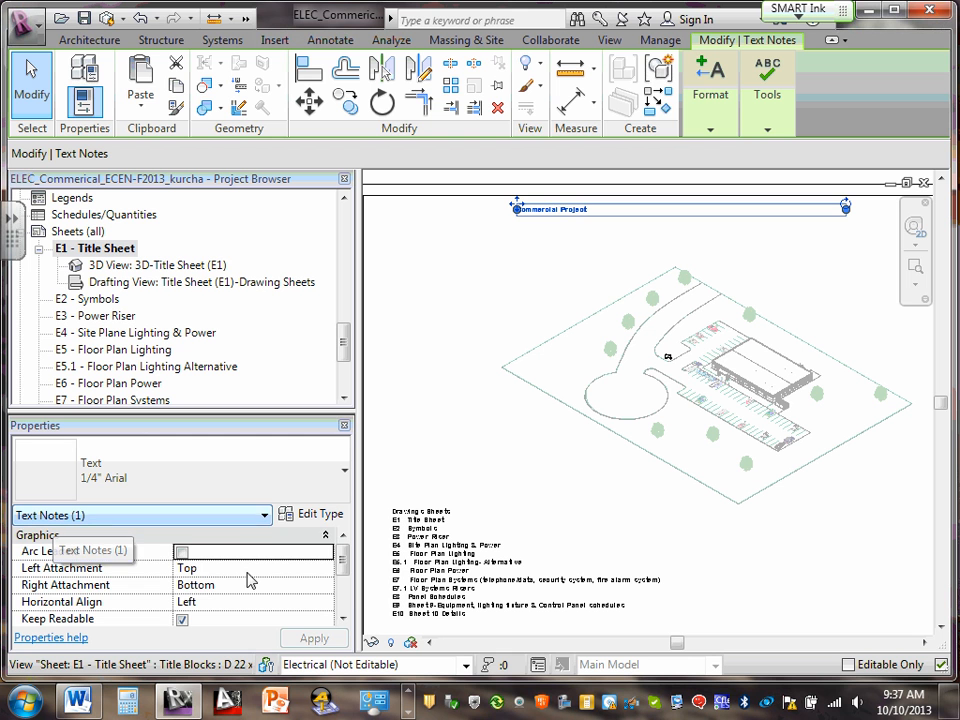
Duplicate the 1/4" Arial text type as Title Sheet (E1)-Project Name for the Commercial Project note.
{"action": "scroll", "coordinate": [341, 568], "scroll_direction": "down", "scroll_amount": 1}
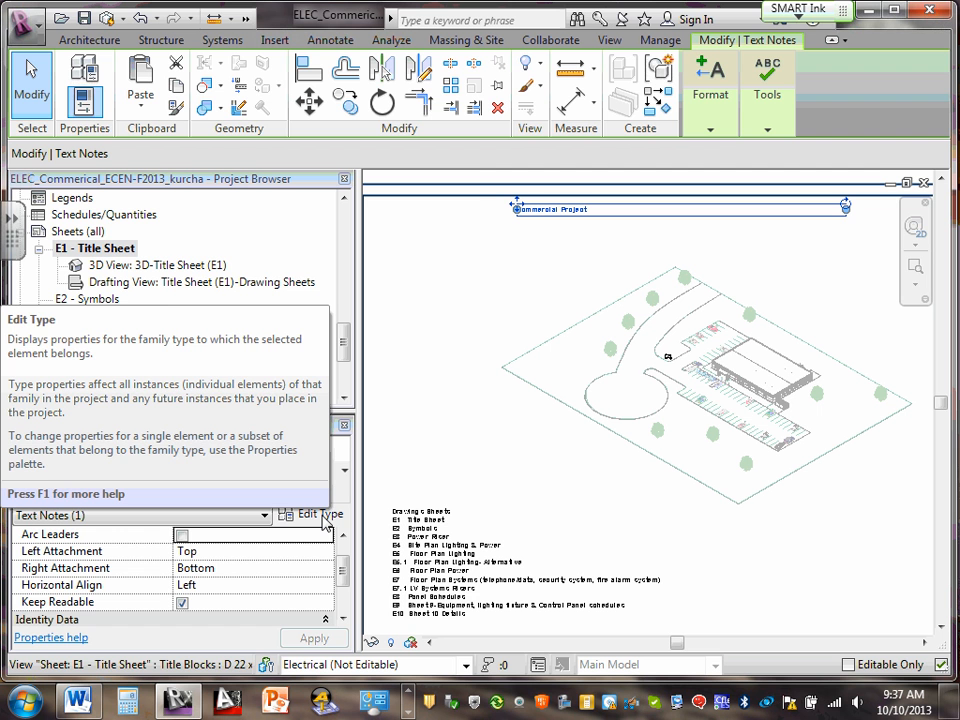
{"action": "left_click", "coordinate": [322, 516]}
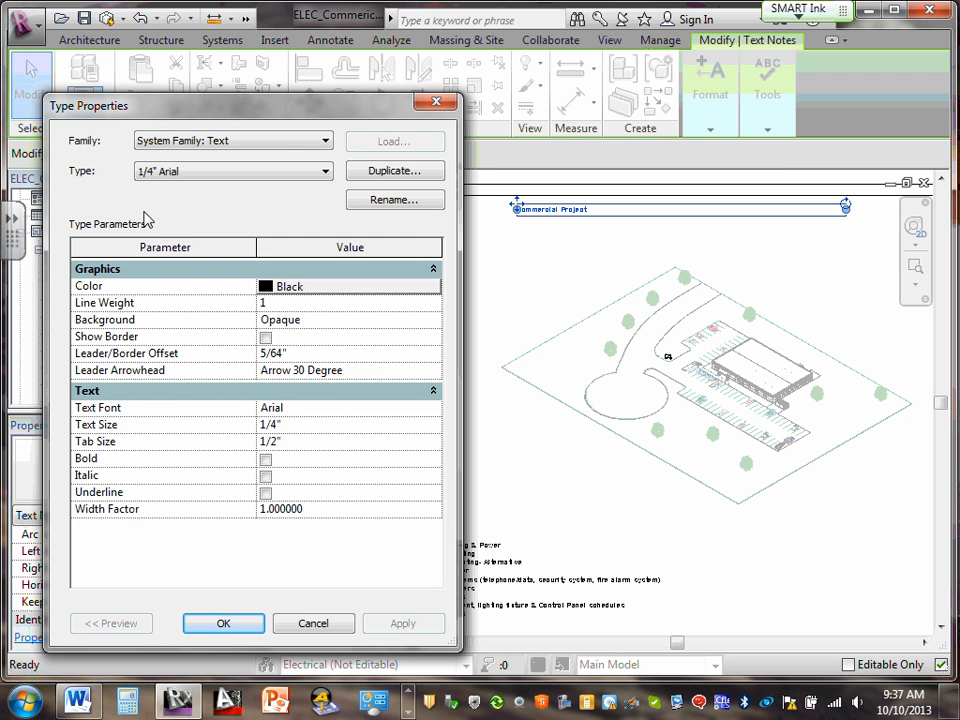
{"action": "left_click", "coordinate": [290, 427]}
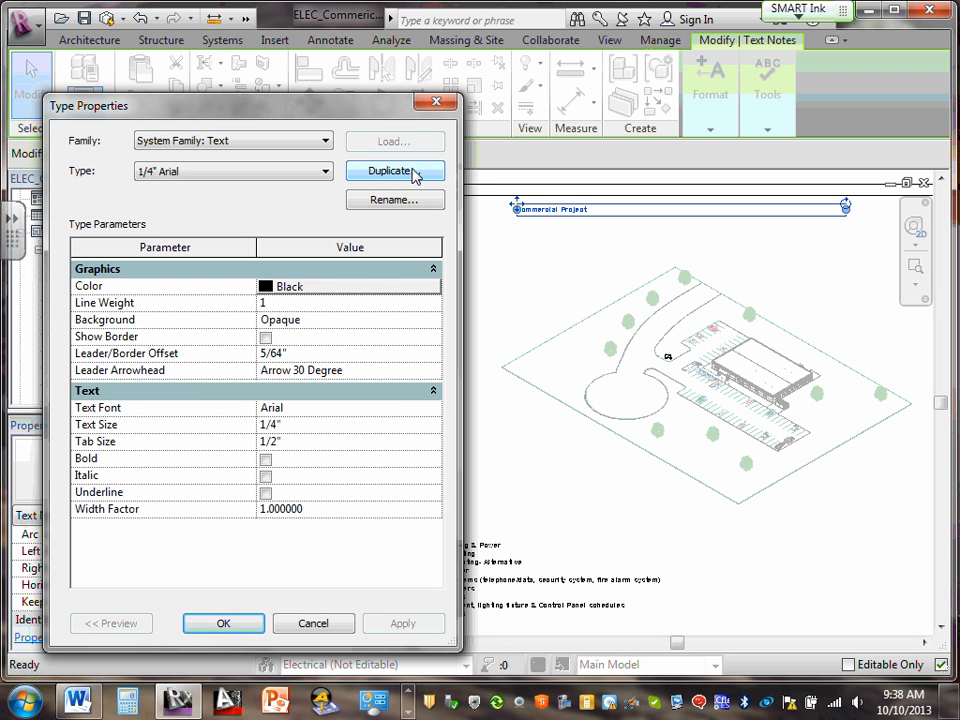
{"action": "left_click", "coordinate": [413, 172]}
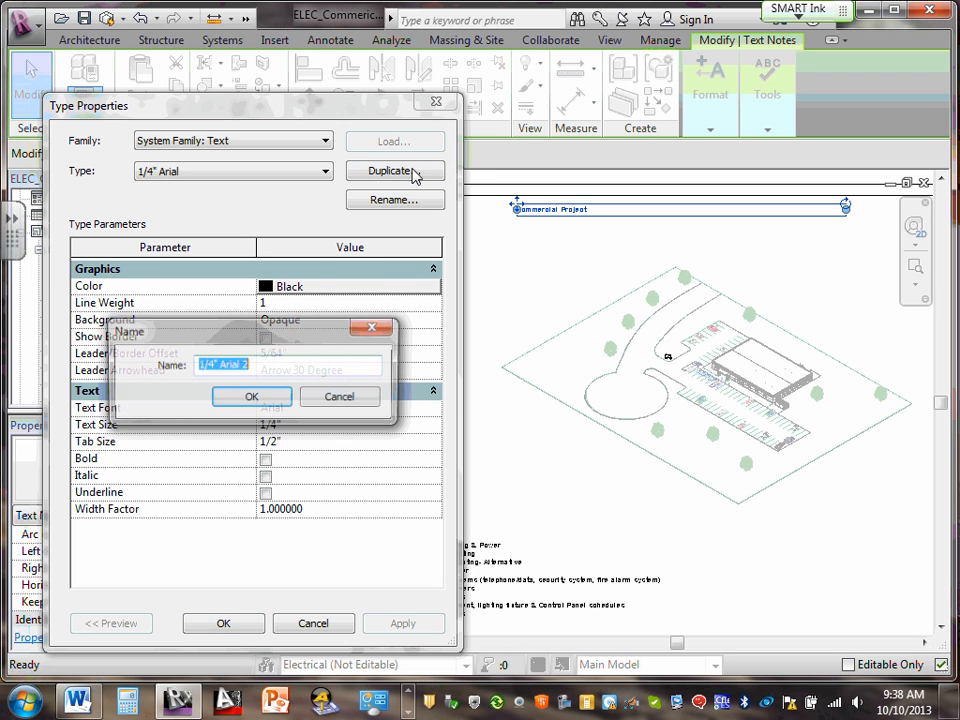
{"action": "left_click", "coordinate": [274, 365]}
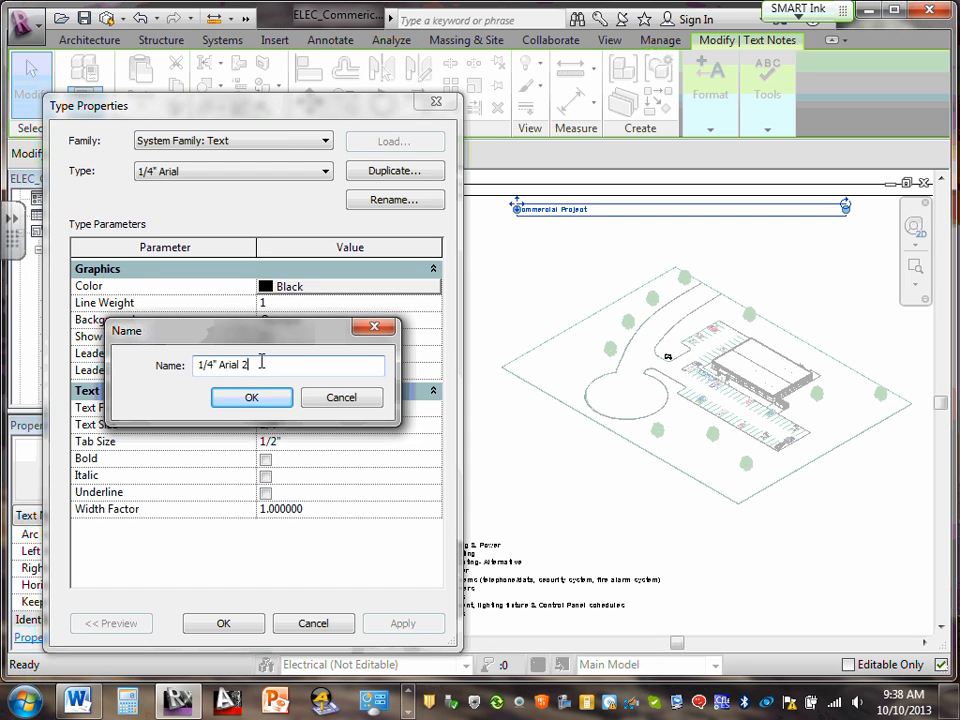
{"action": "left_click_drag", "start_coordinate": [259, 362], "coordinate": [194, 365]}
{"action": "key", "text": "BackSpace"}
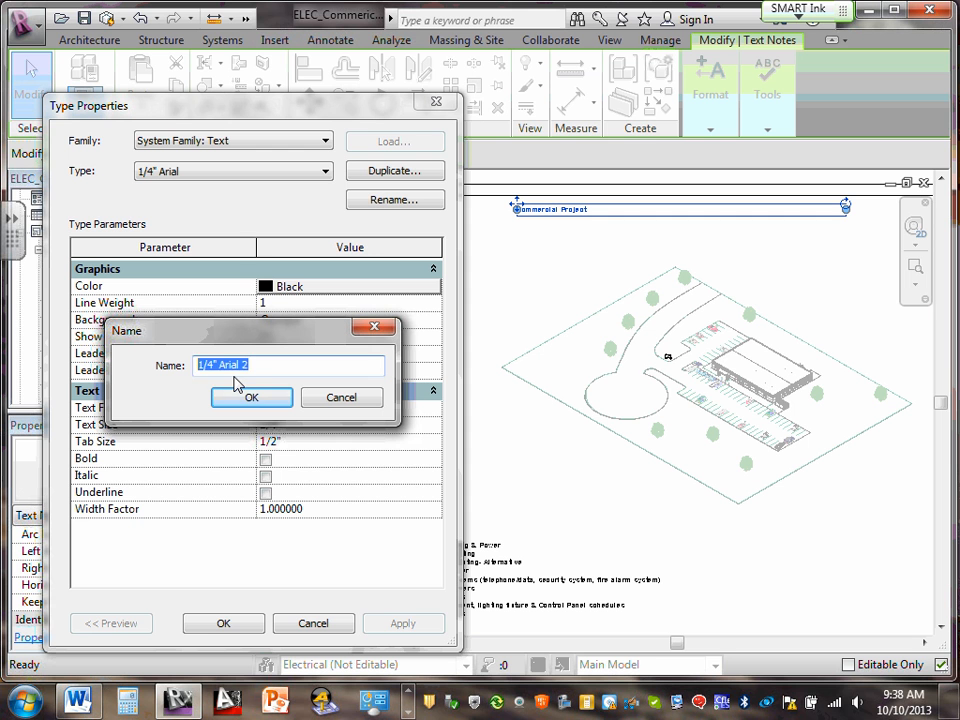
{"action": "type", "text": "Title"}
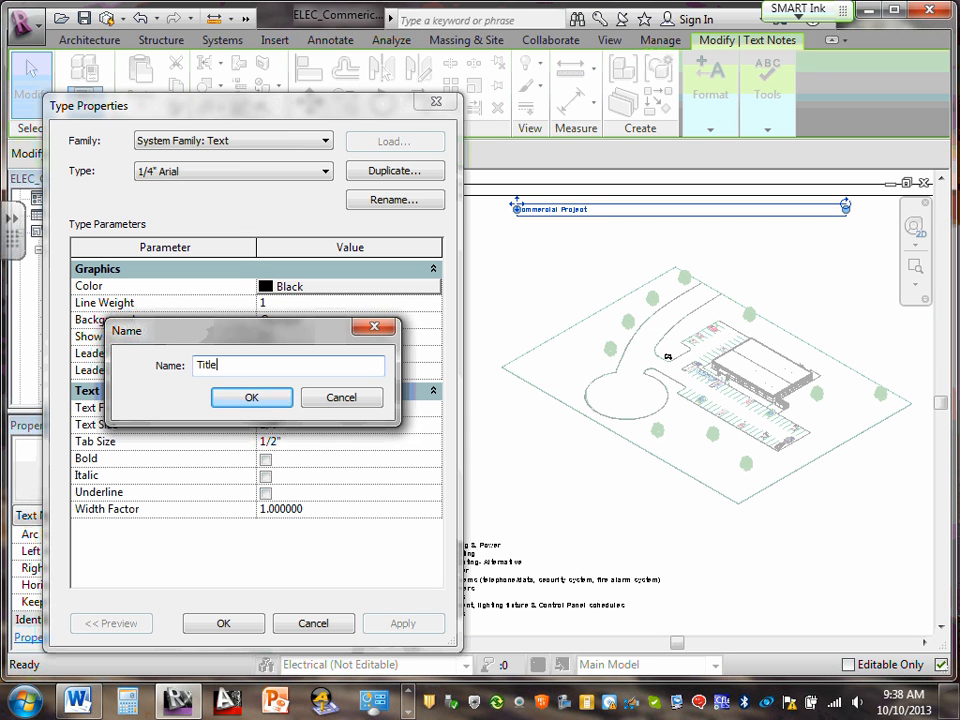
{"action": "type", "text": " Sheet"}
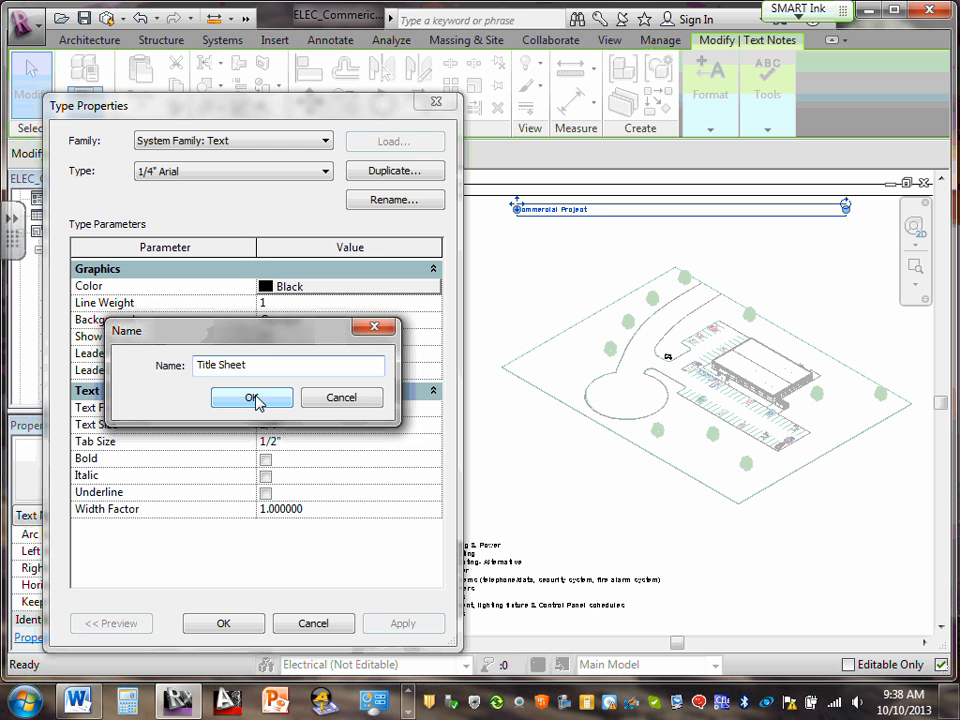
{"action": "type", "text": "E1)-"}
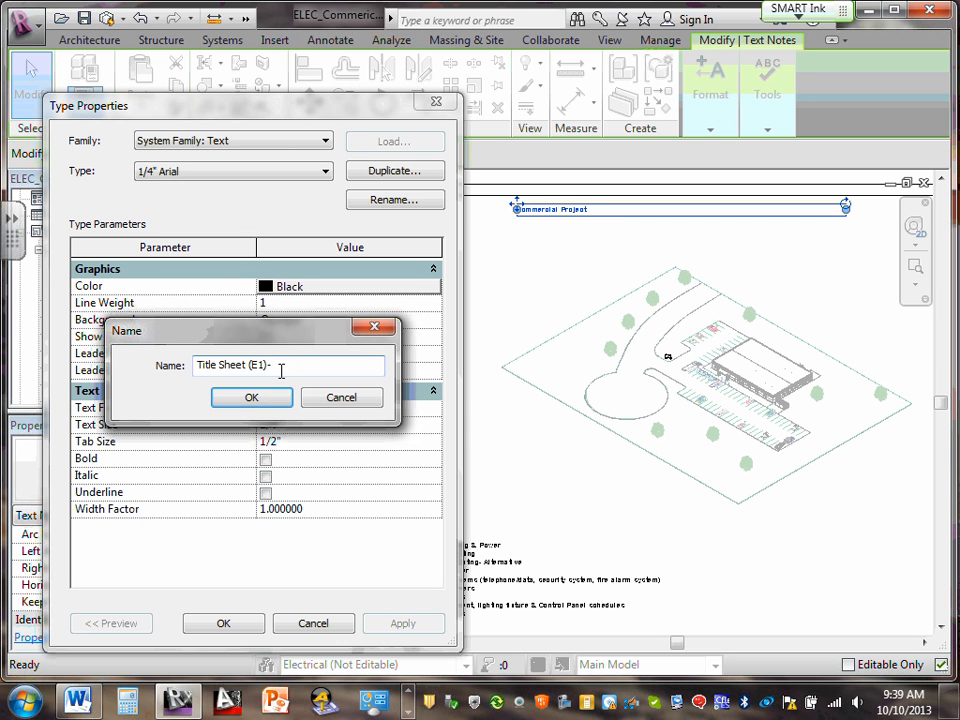
{"action": "type", "text": "Project Name"}
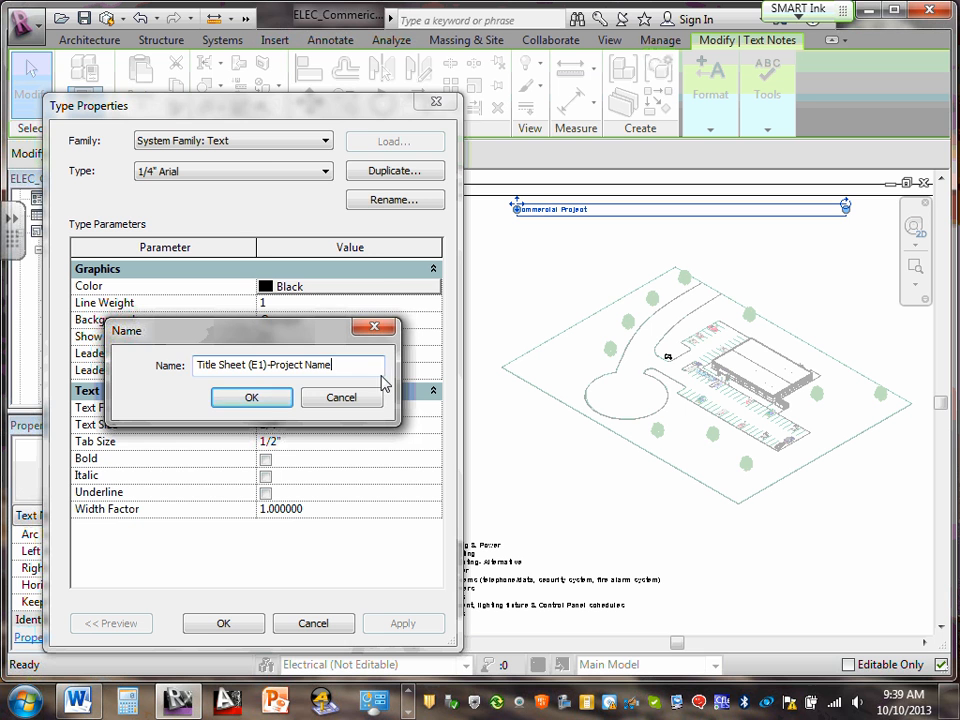
{"action": "left_click", "coordinate": [252, 397]}
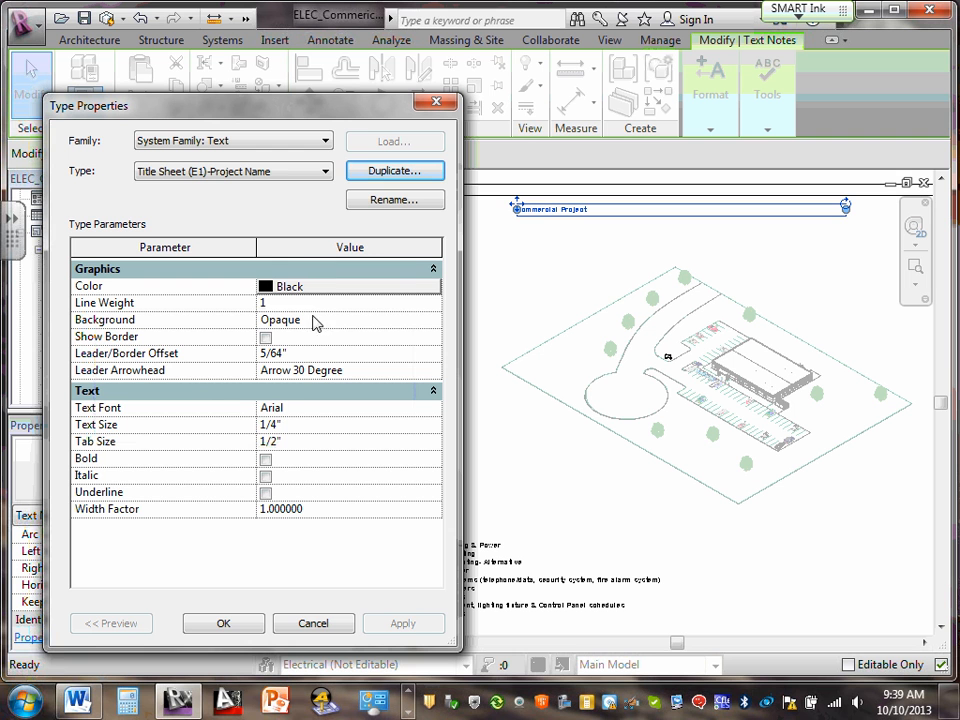
Set the Title Sheet (E1)-Project Name type's text size to 1", its font to Arial Black and turn on Bold.
{"action": "left_click", "coordinate": [275, 425]}
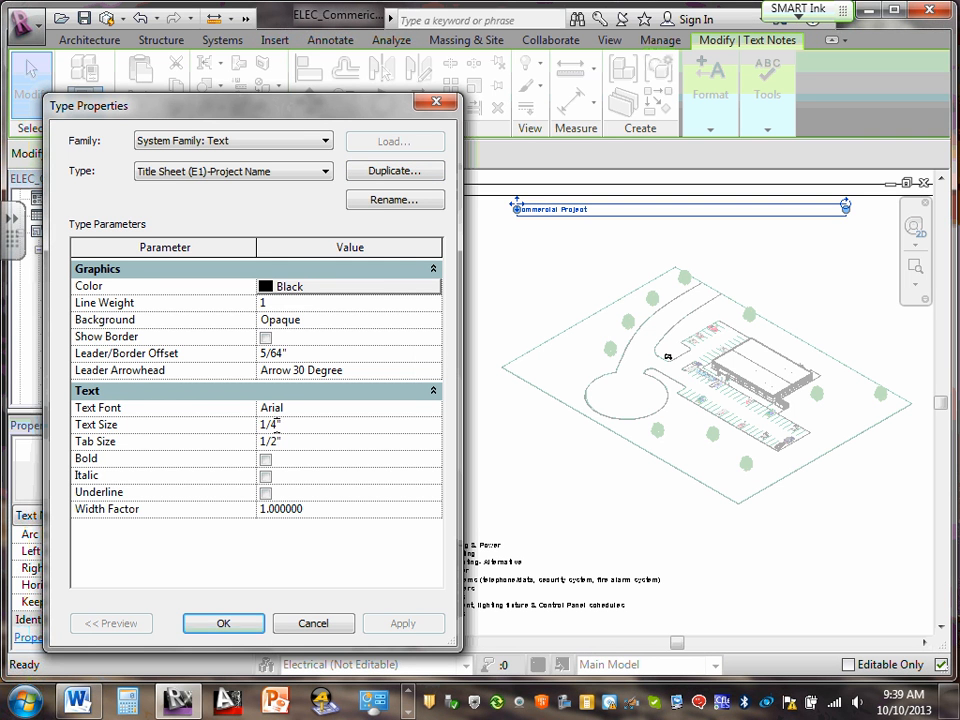
{"action": "left_click_drag", "start_coordinate": [273, 424], "coordinate": [255, 421]}
{"action": "type", "text": "1"}
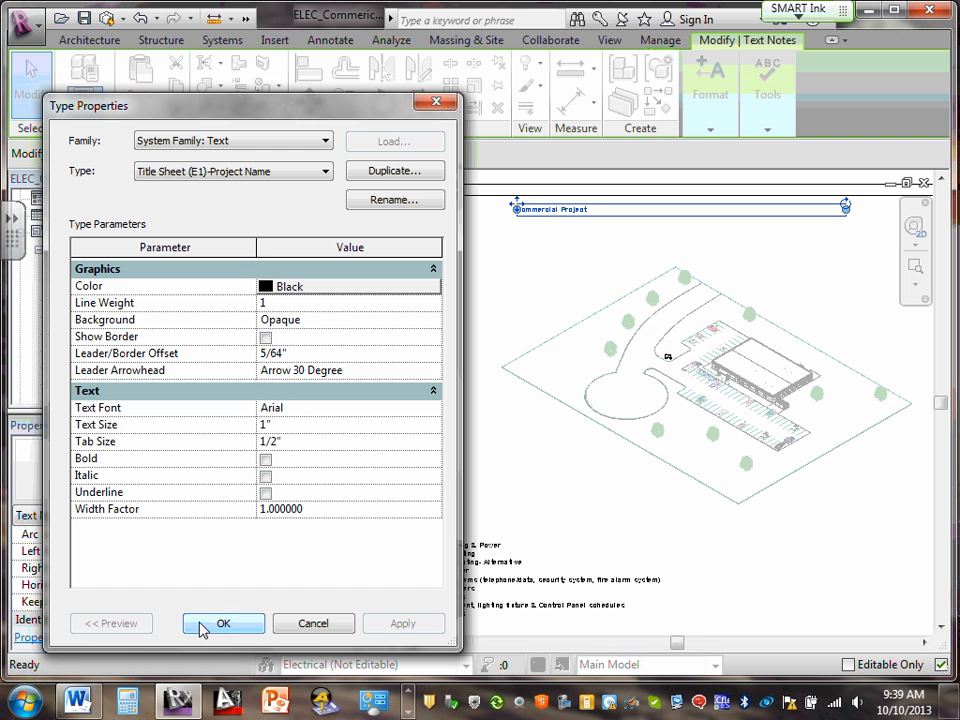
{"action": "left_click", "coordinate": [336, 407]}
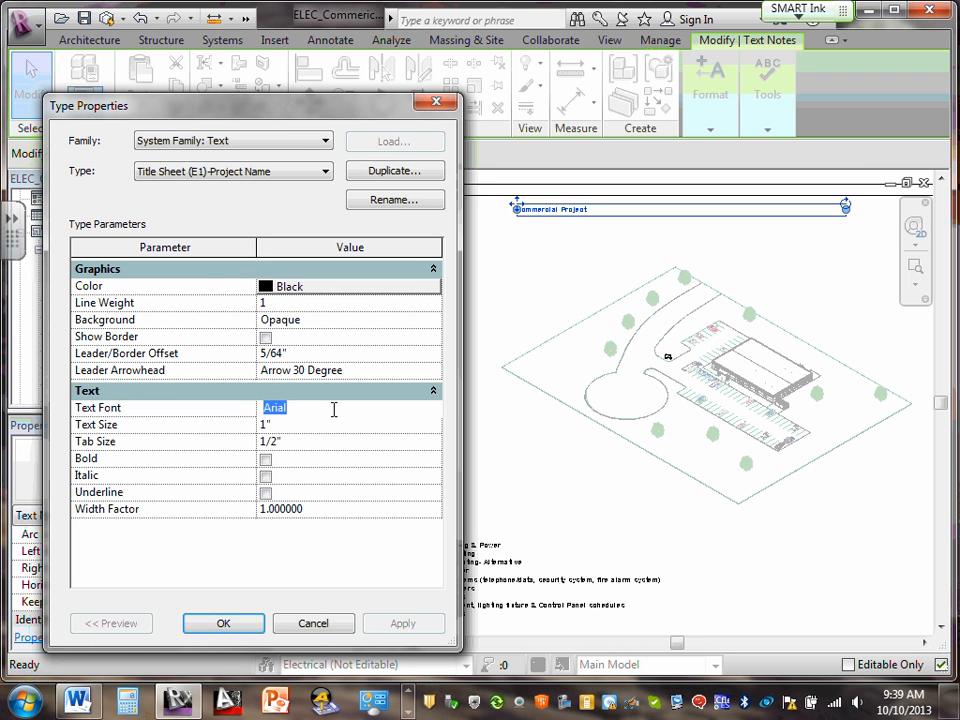
{"action": "left_click", "coordinate": [433, 408]}
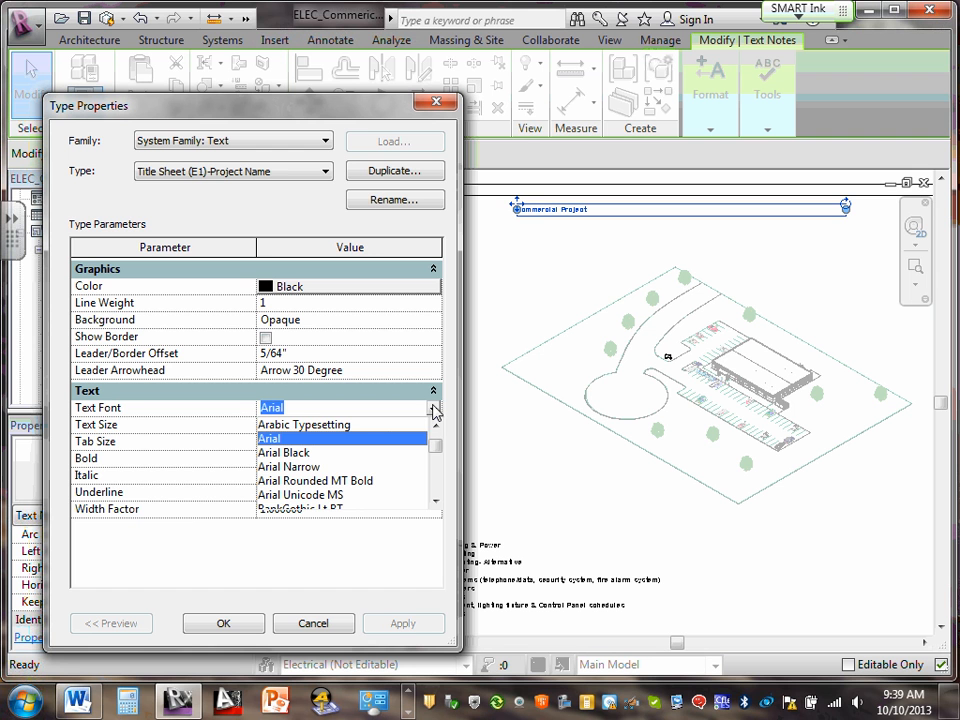
{"action": "left_click", "coordinate": [292, 454]}
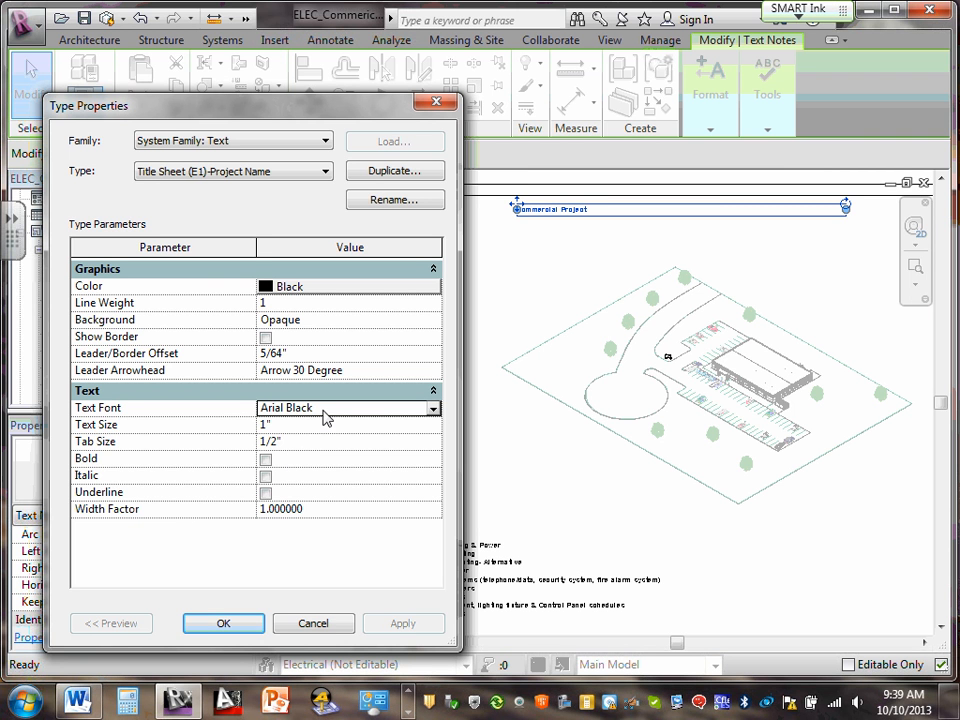
{"action": "left_click", "coordinate": [265, 460]}
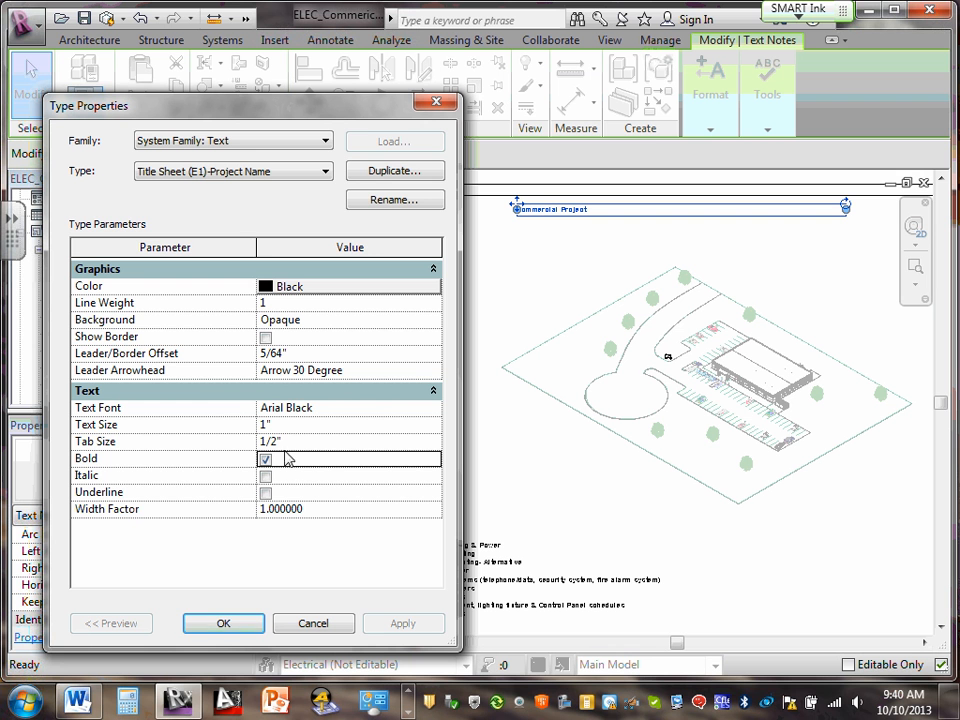
{"action": "left_click", "coordinate": [225, 624]}
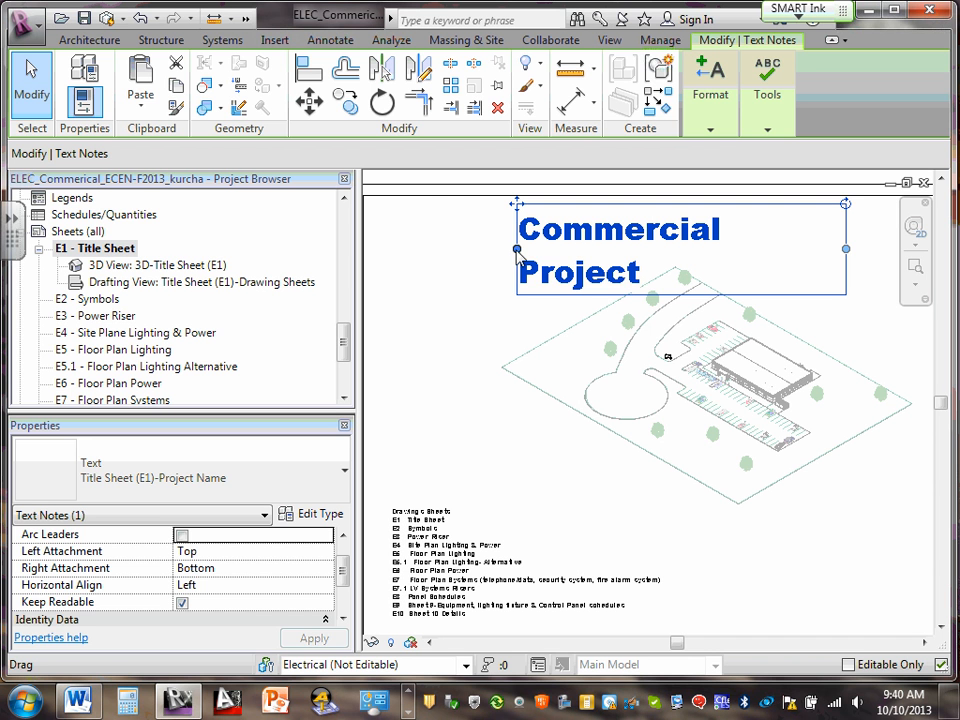
Widen the Commercial Project text note toward the left until the text fits on one line, and deselect it.
{"action": "left_click_drag", "start_coordinate": [493, 249], "coordinate": [435, 246]}
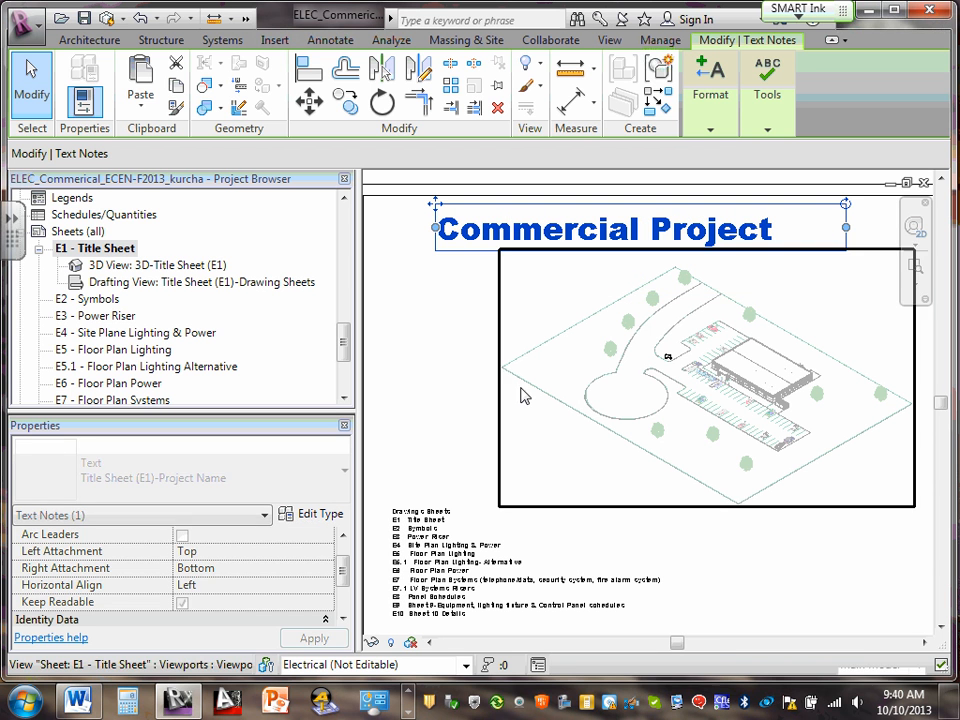
{"action": "left_click", "coordinate": [449, 330]}
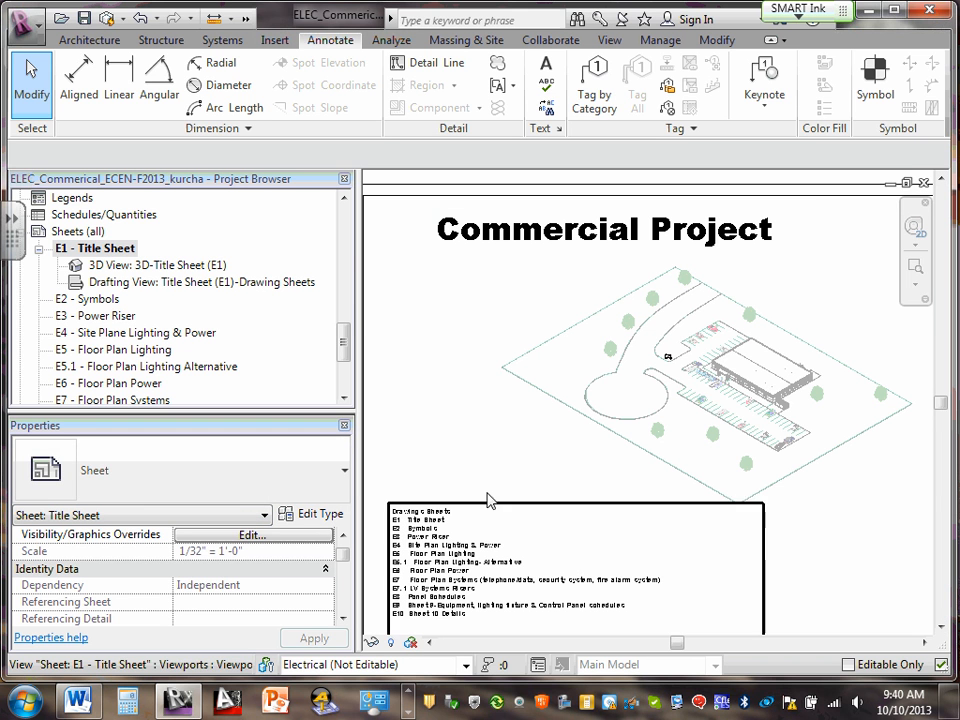
{"action": "left_click", "coordinate": [266, 515]}
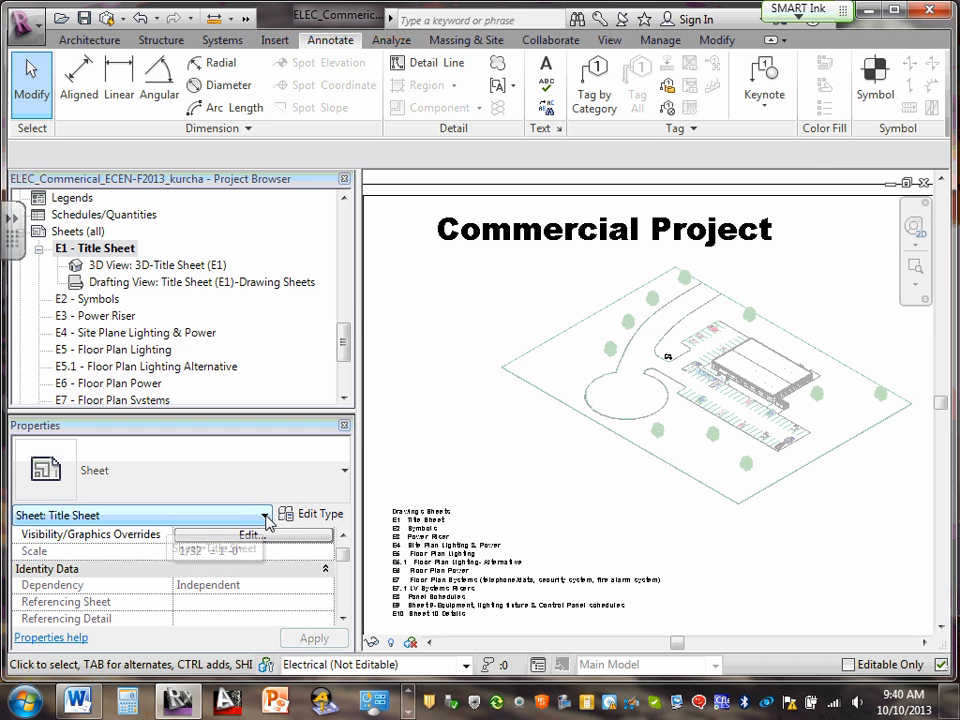
Examine the Commercial Project heading and the drawing sheets list up close on the E1 title sheet.
{"action": "left_click", "coordinate": [562, 236]}
{"action": "left_click", "coordinate": [562, 236]}
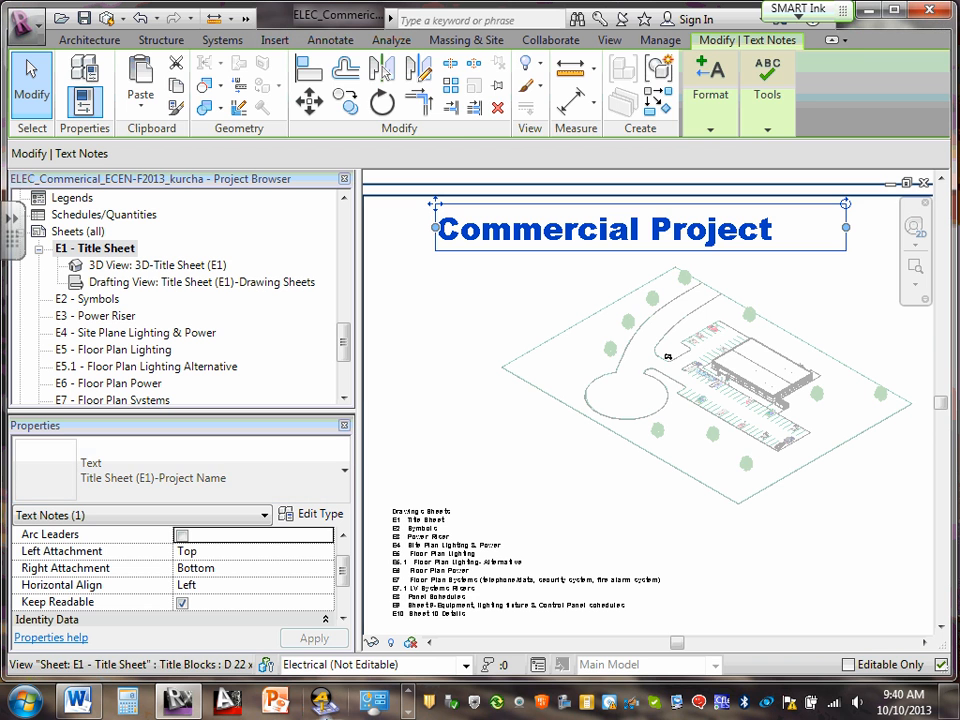
{"action": "left_click", "coordinate": [429, 446]}
{"action": "scroll", "coordinate": [429, 590], "scroll_direction": "up", "scroll_amount": 5}
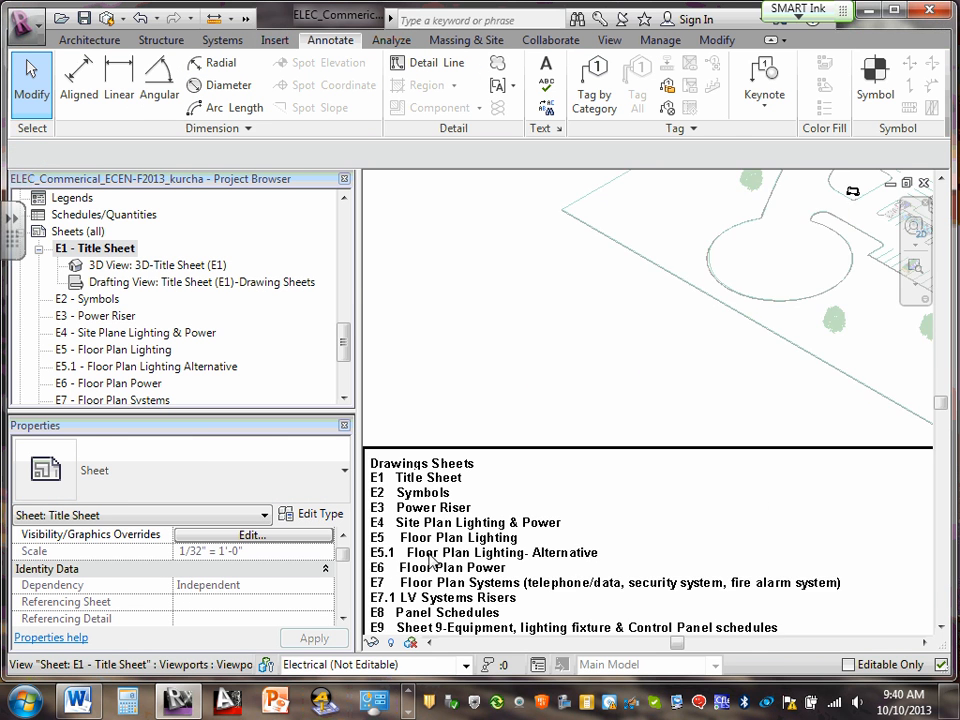
{"action": "left_click", "coordinate": [433, 513]}
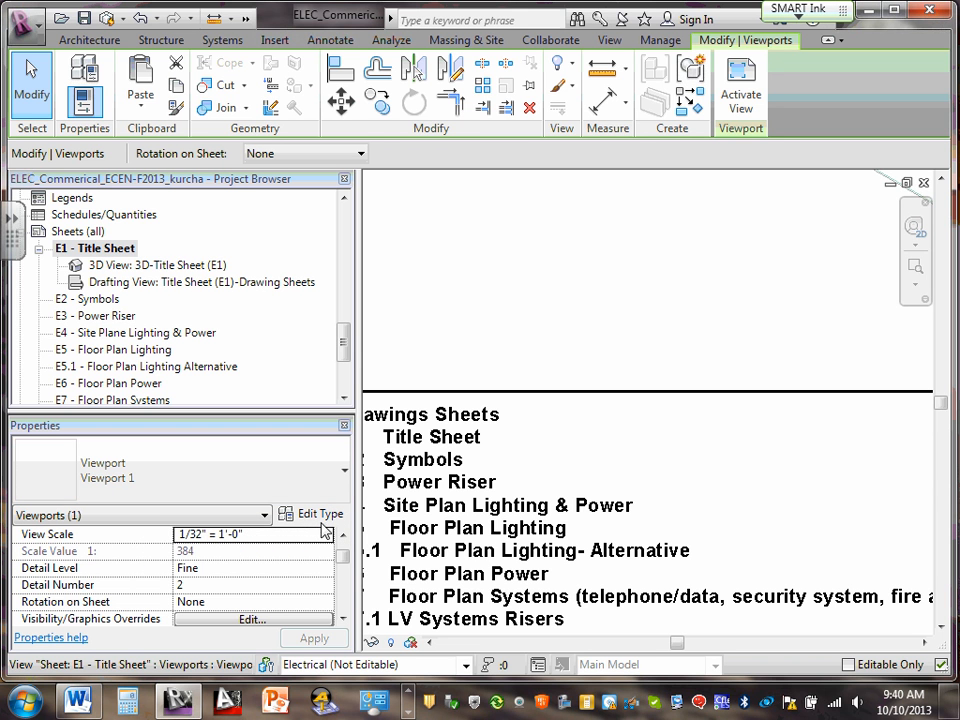
{"action": "left_click", "coordinate": [588, 363]}
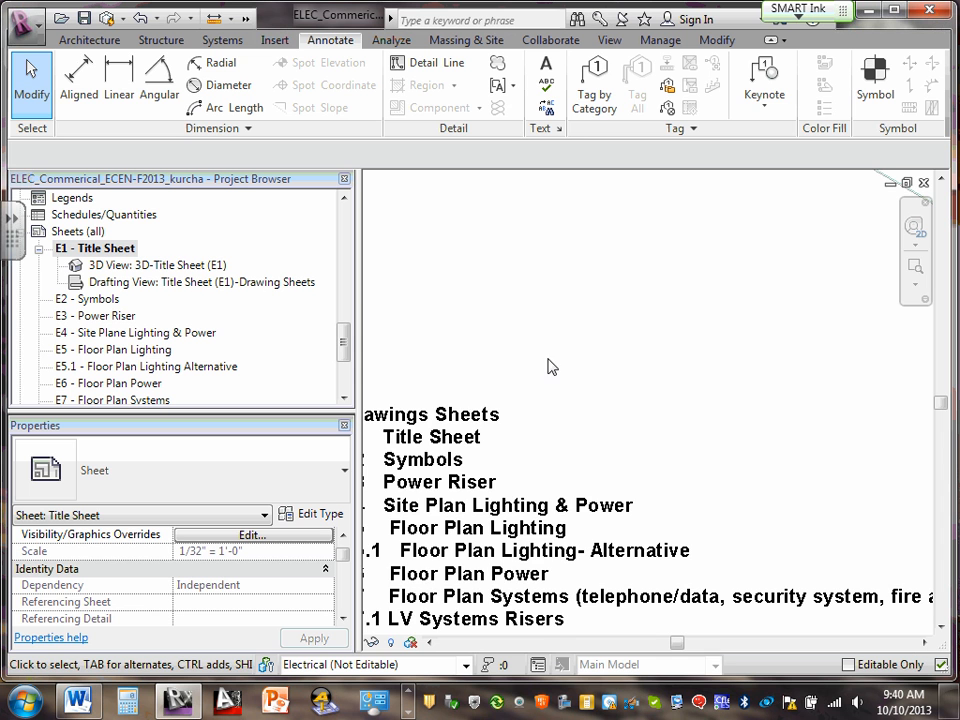
{"action": "scroll", "coordinate": [555, 374], "scroll_direction": "down", "scroll_amount": 6}
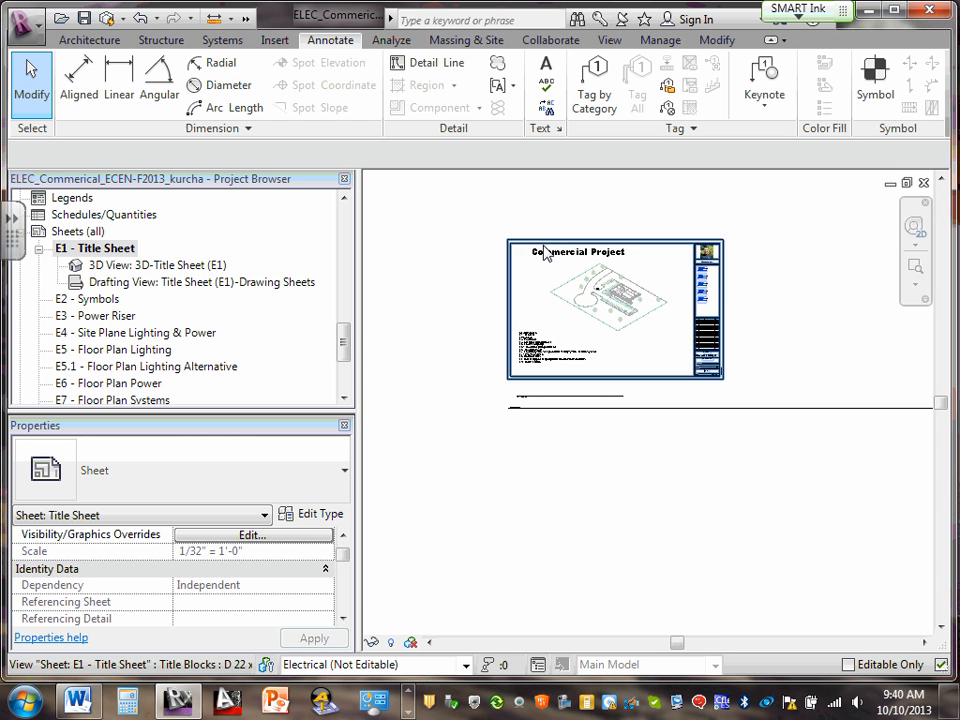
{"action": "scroll", "coordinate": [556, 243], "scroll_direction": "up", "scroll_amount": 3}
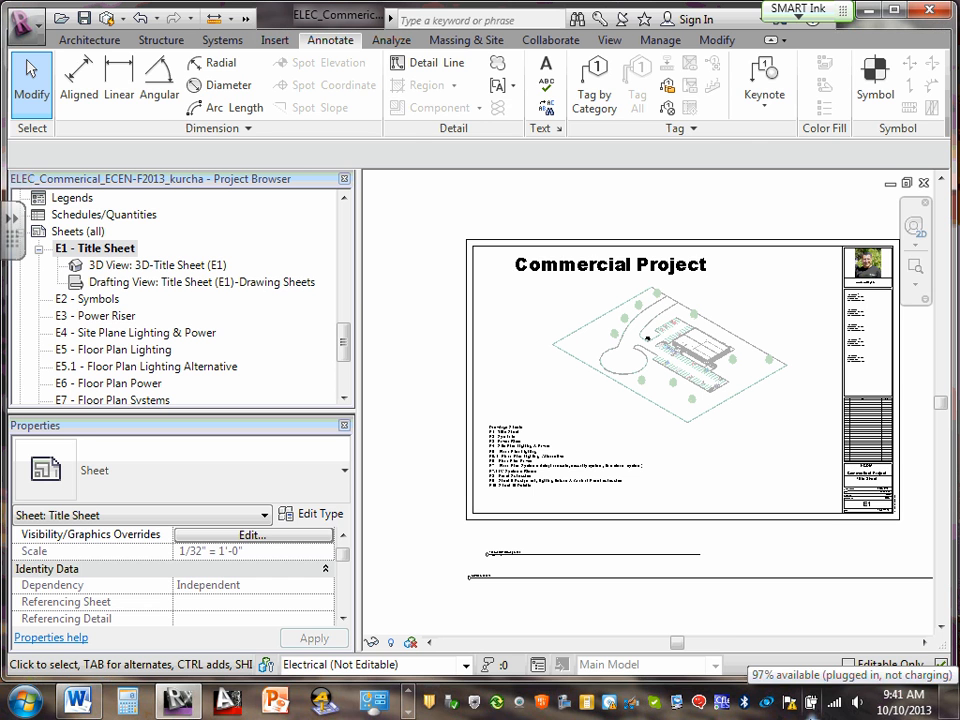
Widen the Commercial Project note toward the title block and try setting its horizontal alignment to Center.
{"action": "left_click", "coordinate": [718, 272]}
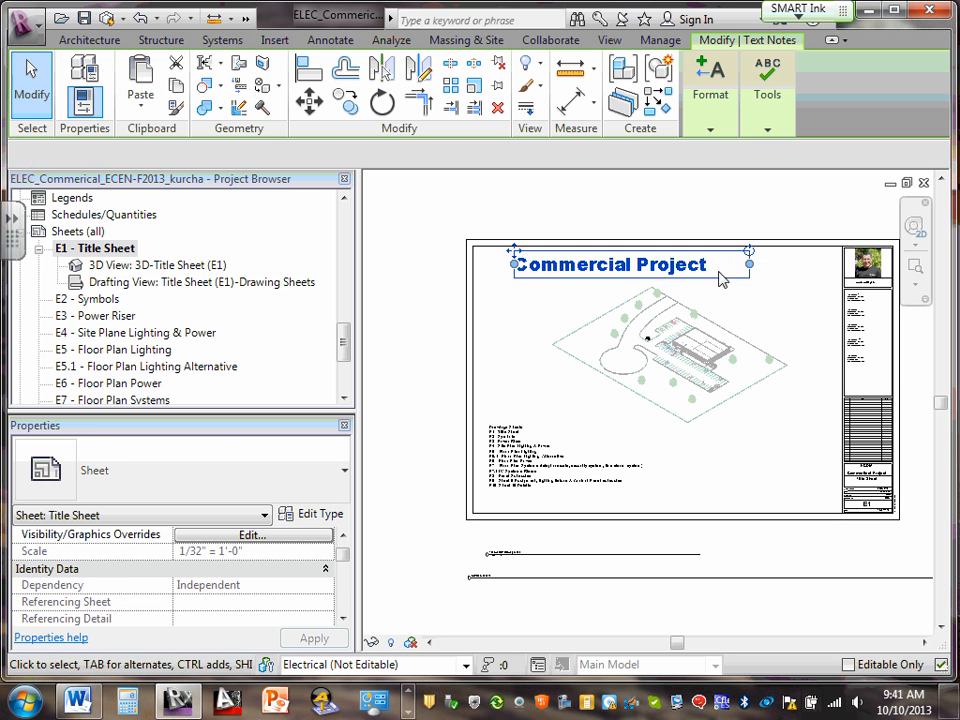
{"action": "left_click_drag", "start_coordinate": [749, 265], "coordinate": [797, 266]}
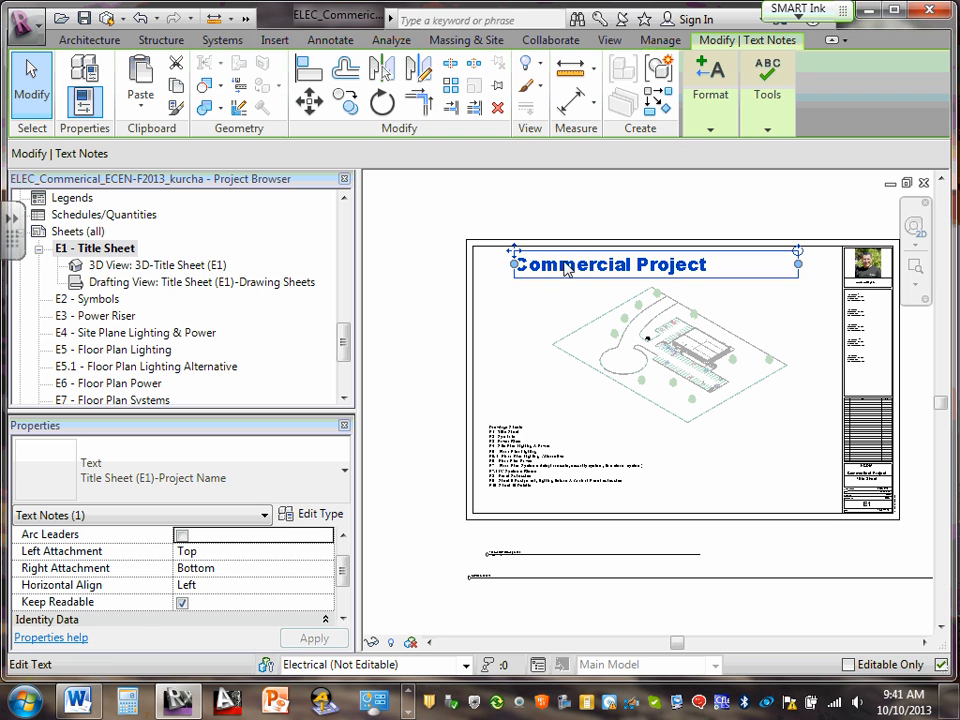
{"action": "left_click", "coordinate": [521, 268]}
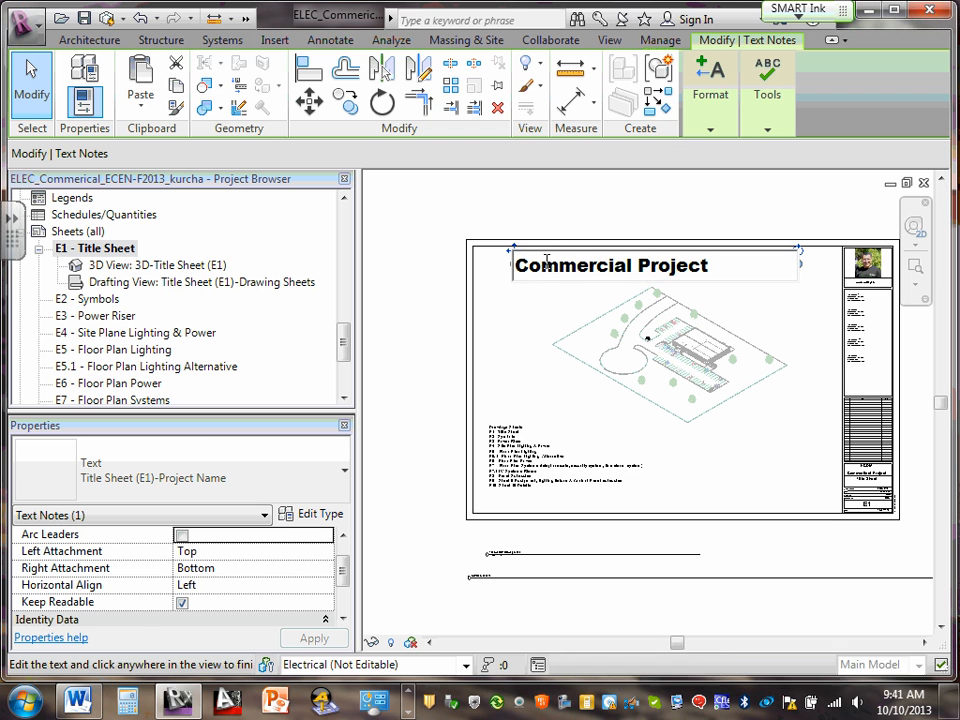
{"action": "left_click", "coordinate": [264, 584]}
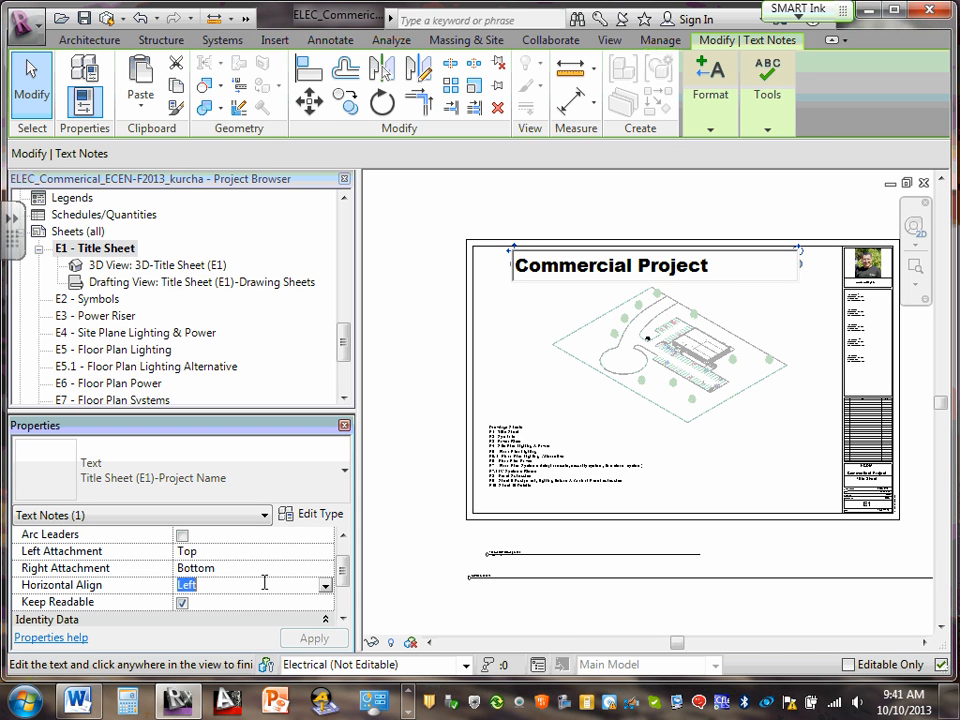
{"action": "left_click", "coordinate": [324, 585]}
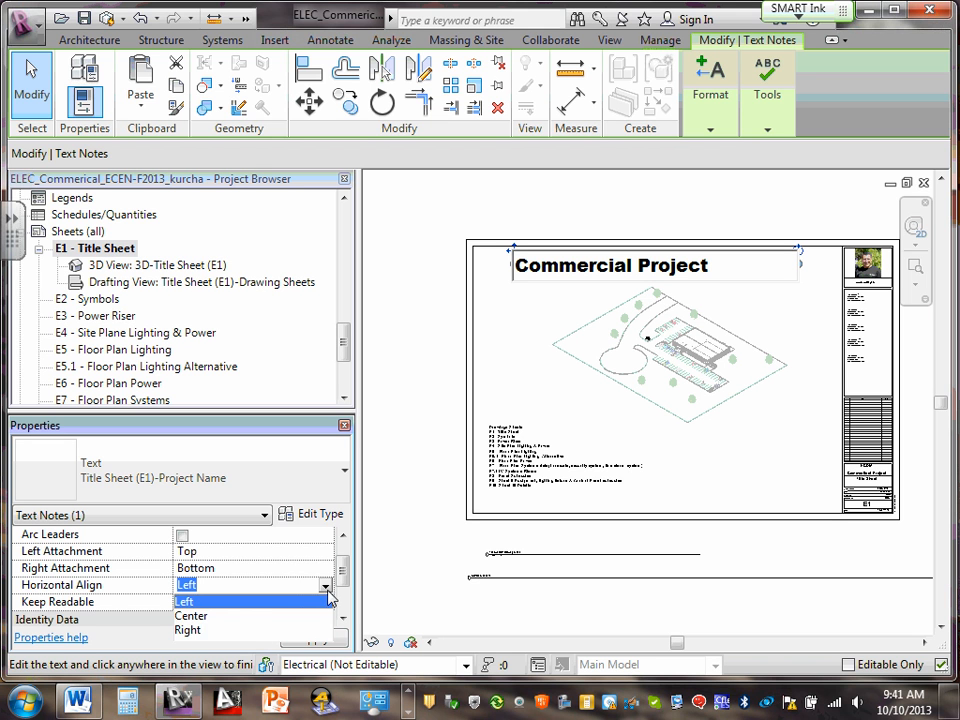
{"action": "left_click", "coordinate": [190, 616]}
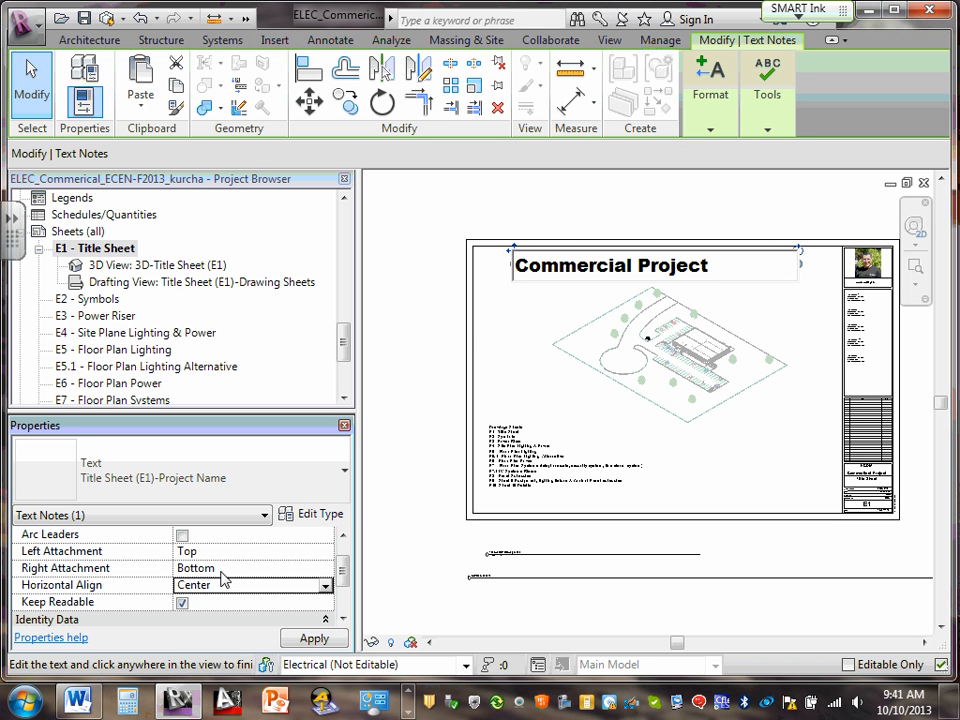
{"action": "left_click_drag", "start_coordinate": [709, 265], "coordinate": [519, 268]}
{"action": "left_click", "coordinate": [257, 567]}
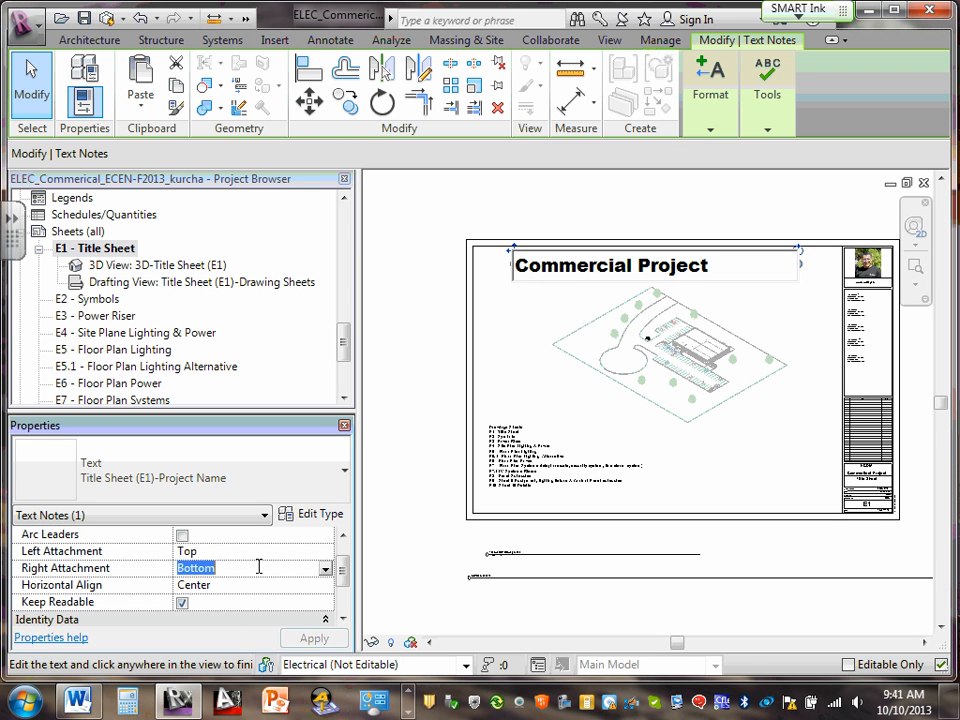
{"action": "left_click", "coordinate": [494, 296]}
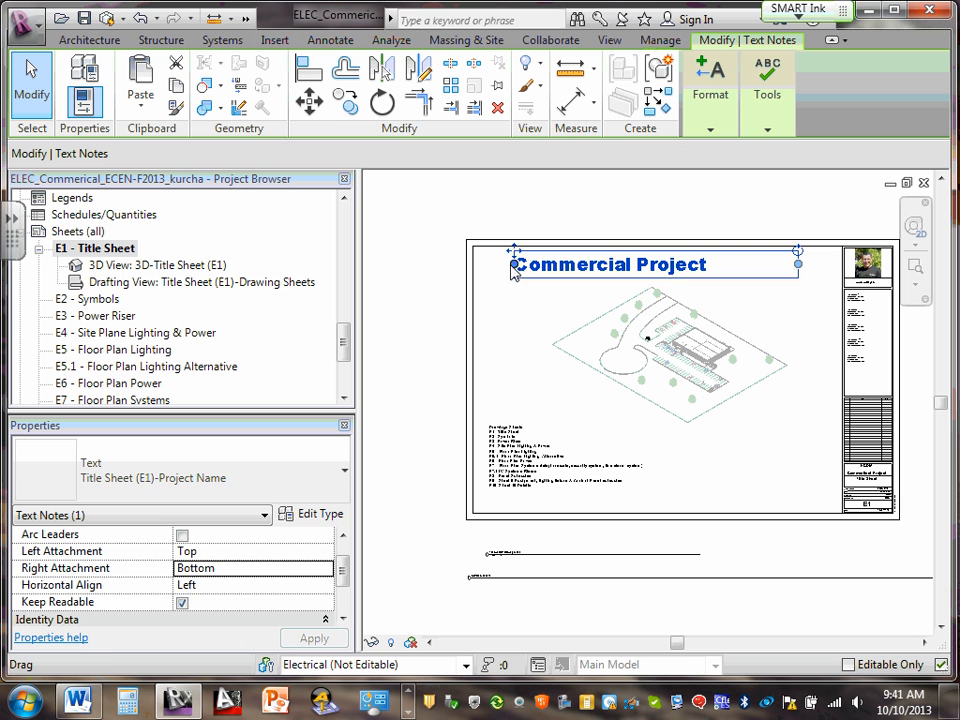
Extend both ends of the Commercial Project note's text box outward and deselect it.
{"action": "left_click_drag", "start_coordinate": [512, 264], "coordinate": [487, 263]}
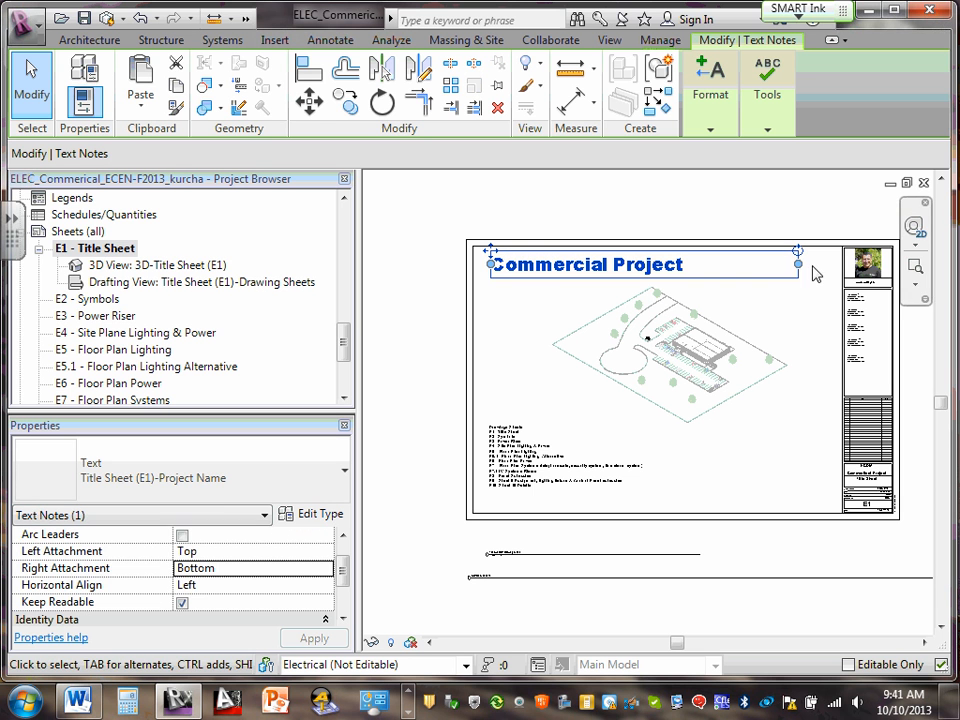
{"action": "left_click_drag", "start_coordinate": [798, 268], "coordinate": [828, 265]}
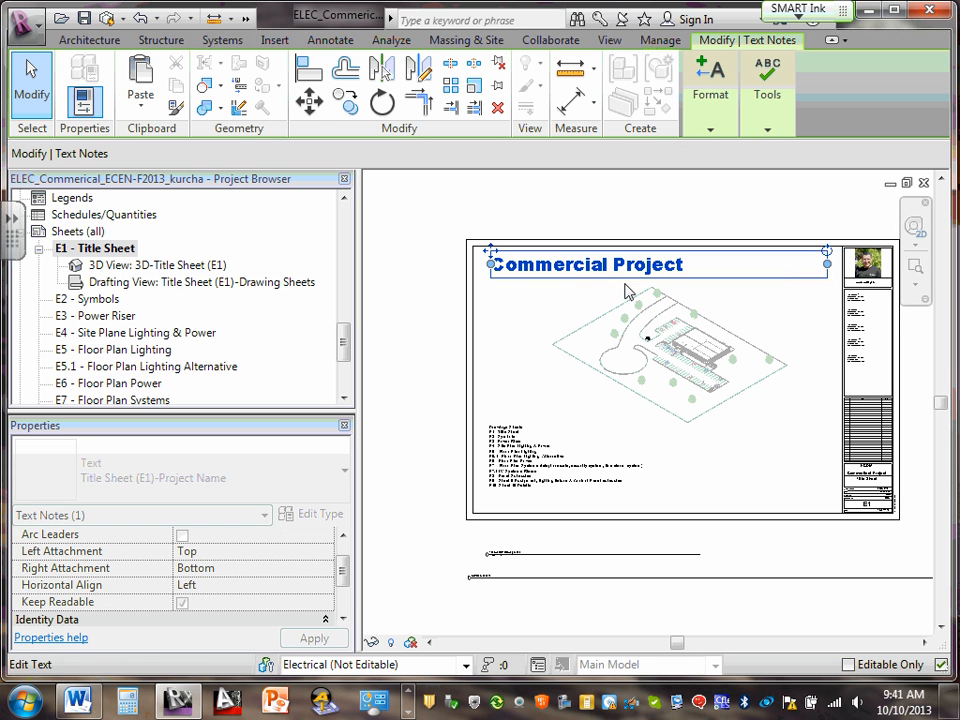
{"action": "left_click", "coordinate": [500, 317]}
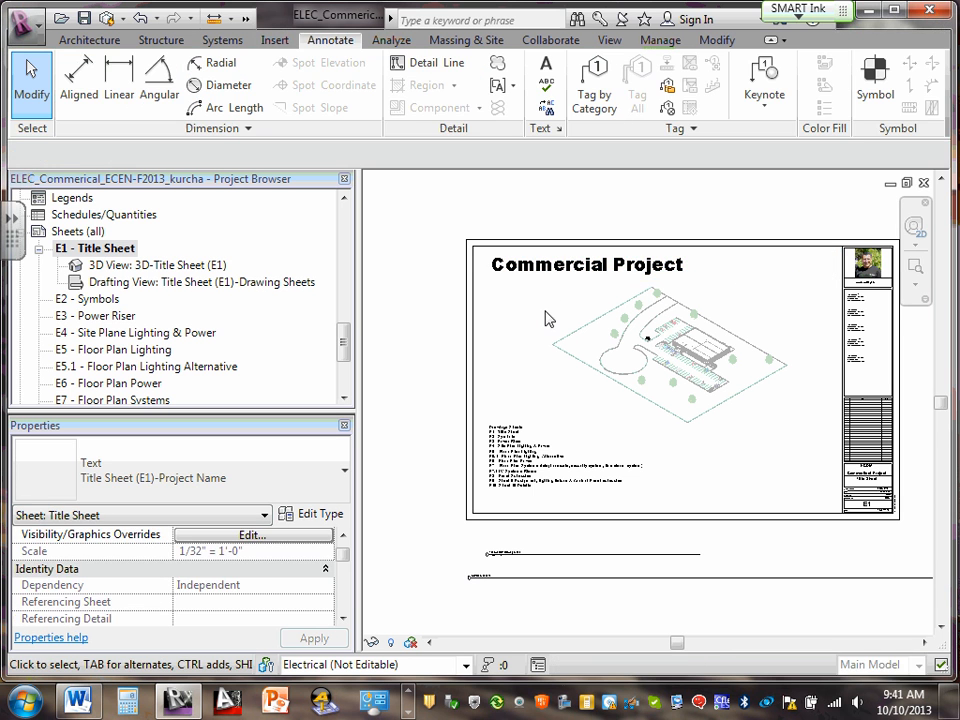
Set the Commercial Project note's Horizontal Align to Center and deselect the note.
{"action": "left_click", "coordinate": [688, 266]}
{"action": "left_click", "coordinate": [688, 266]}
{"action": "left_click_drag", "start_coordinate": [688, 266], "coordinate": [487, 281]}
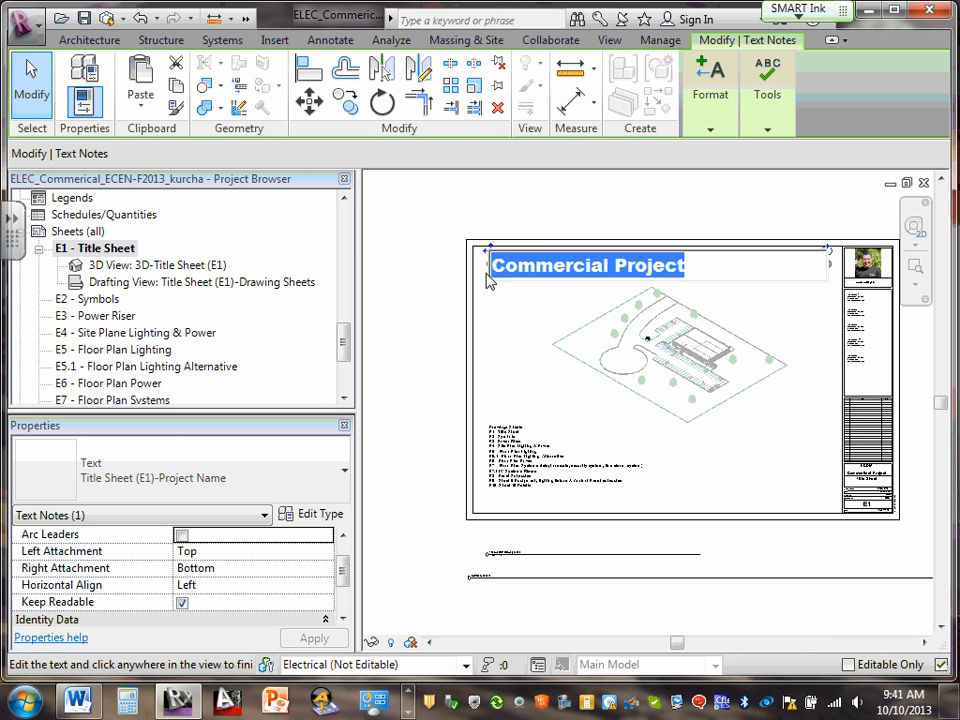
{"action": "left_click", "coordinate": [226, 585]}
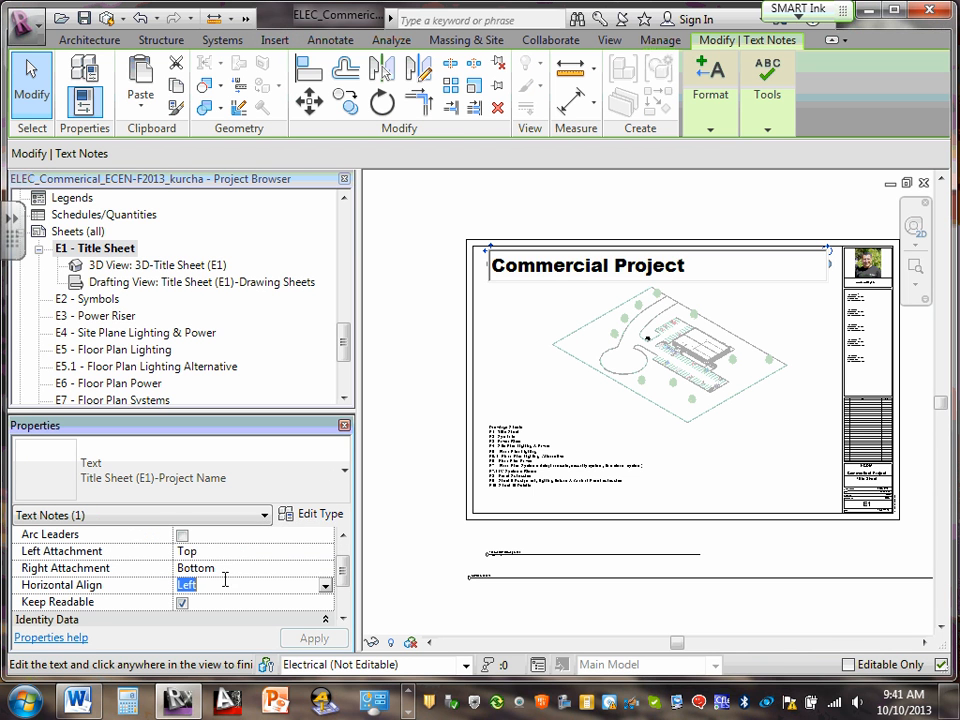
{"action": "left_click", "coordinate": [326, 591]}
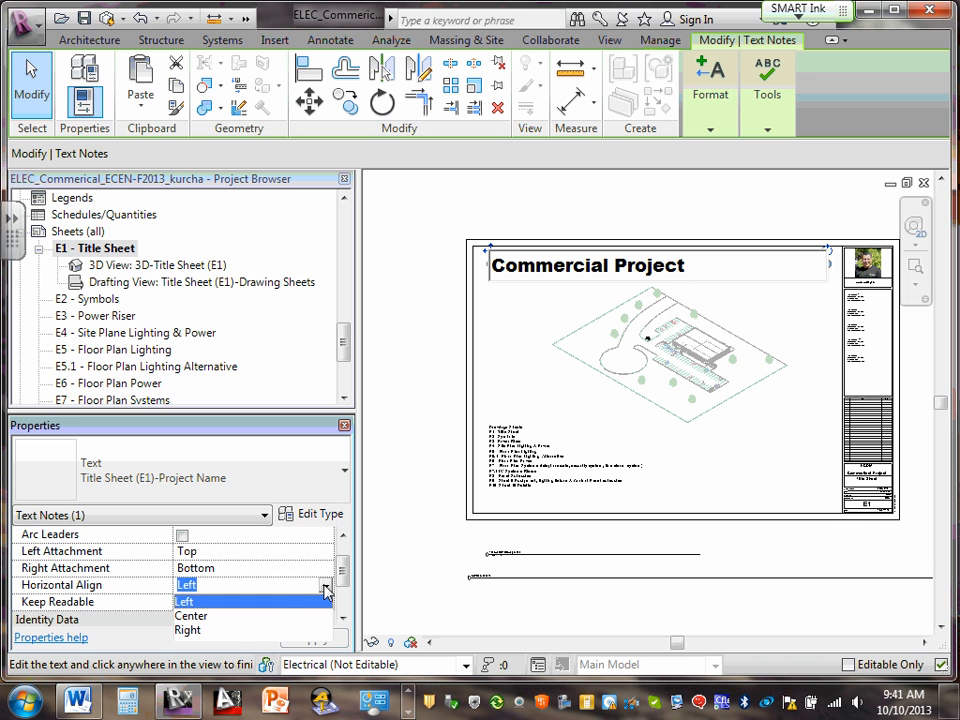
{"action": "left_click", "coordinate": [196, 619]}
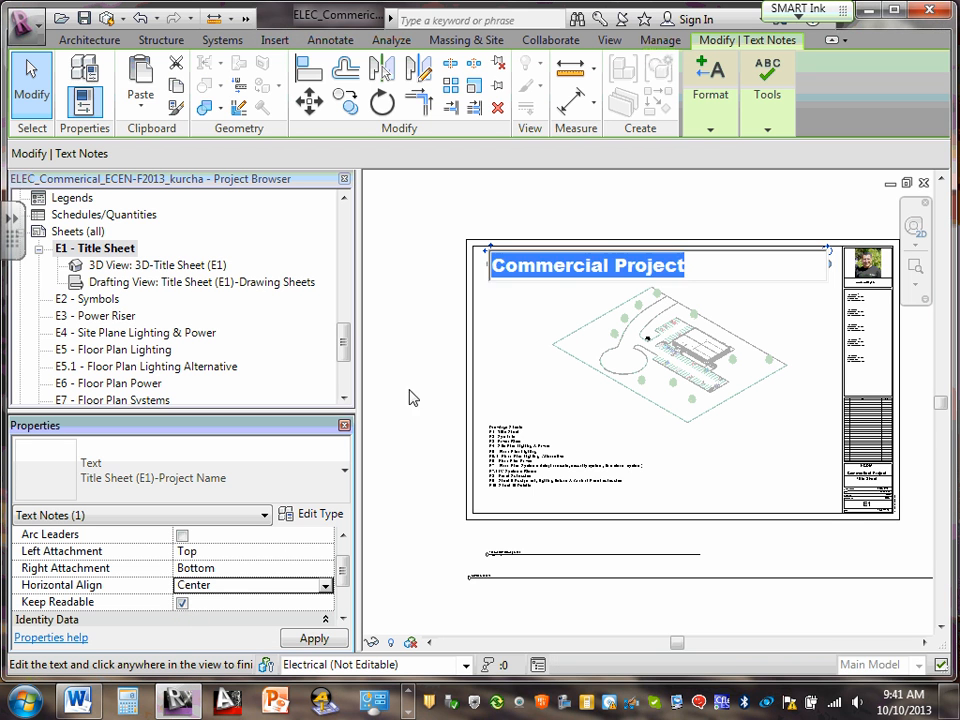
{"action": "left_click_drag", "start_coordinate": [343, 563], "coordinate": [343, 593]}
{"action": "left_click", "coordinate": [402, 285]}
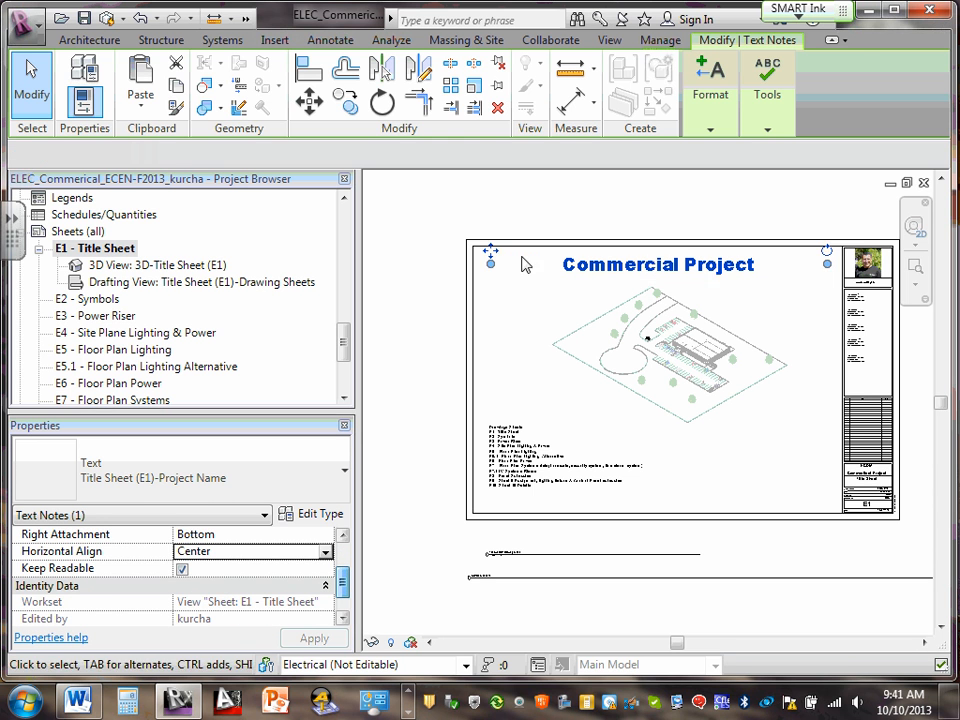
{"action": "left_click", "coordinate": [399, 284]}
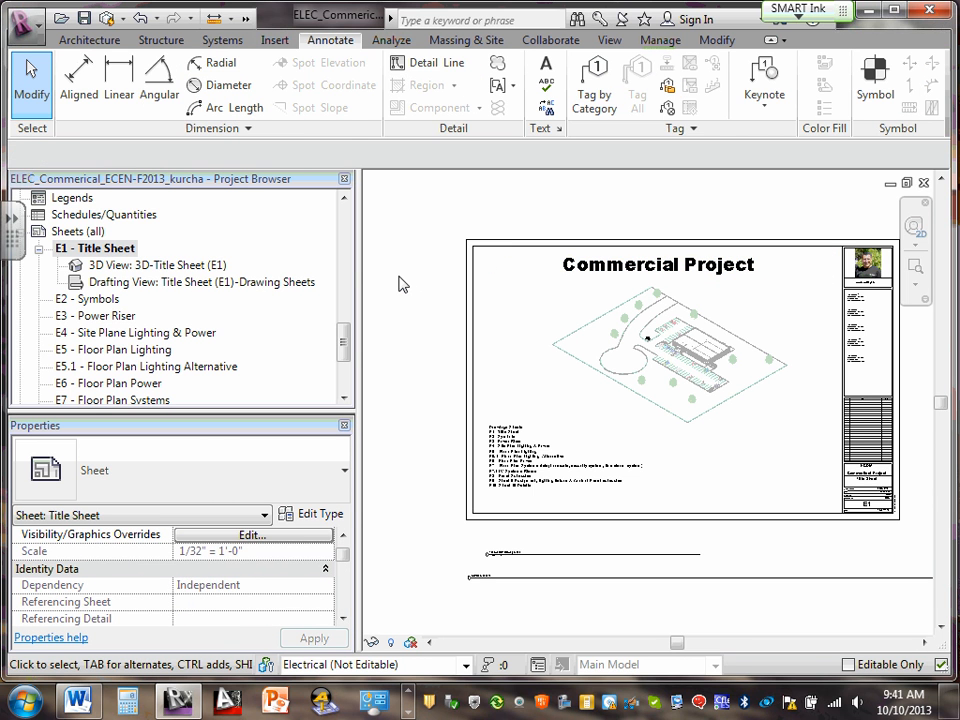
Stretch the Commercial Project note's box across the full drawing area, from the inner border to the title block.
{"action": "left_click", "coordinate": [696, 274]}
{"action": "left_click_drag", "start_coordinate": [802, 275], "coordinate": [838, 270]}
{"action": "left_click_drag", "start_coordinate": [484, 262], "coordinate": [475, 267]}
{"action": "left_click", "coordinate": [494, 304]}
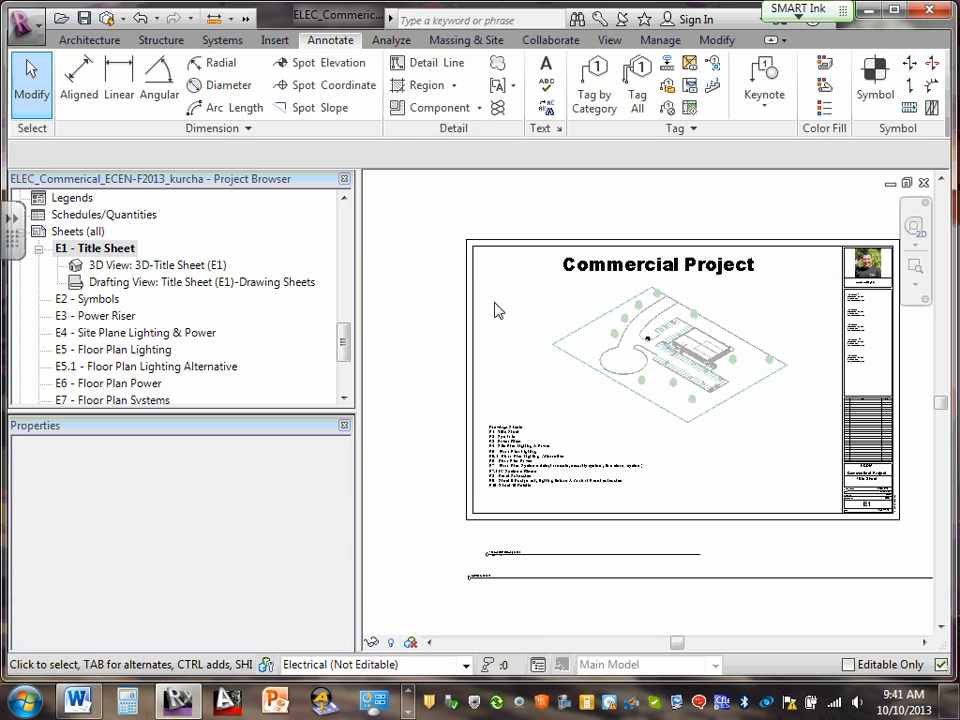
Reopen the Commercial Project note's text, check its Horizontal Align options and leave the alignment unchanged.
{"action": "left_click", "coordinate": [705, 266]}
{"action": "left_click", "coordinate": [761, 260]}
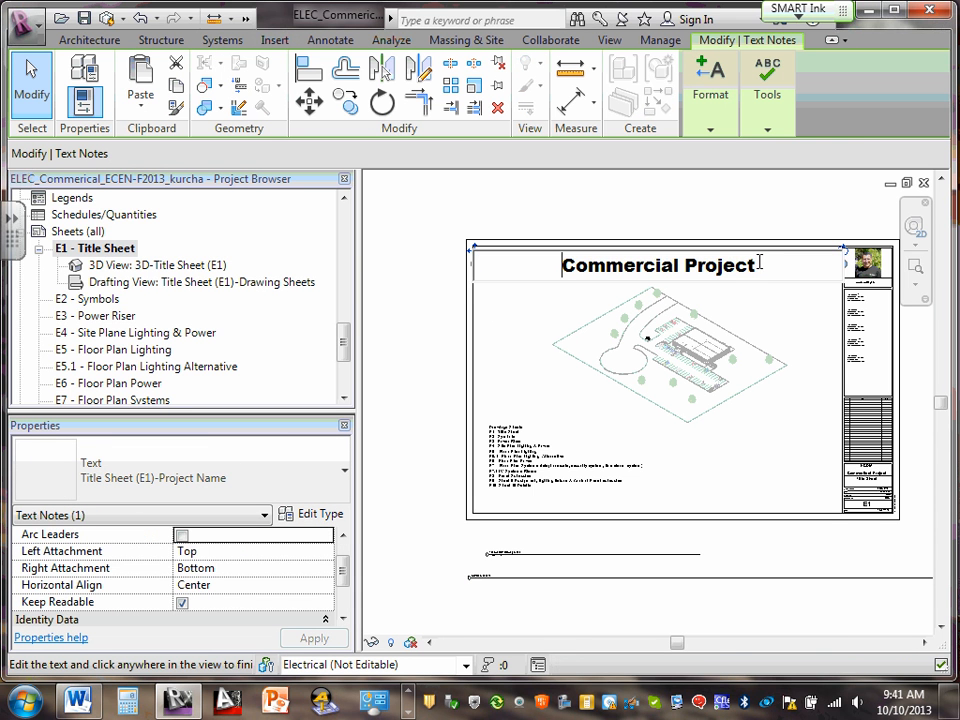
{"action": "left_click_drag", "start_coordinate": [765, 264], "coordinate": [566, 264]}
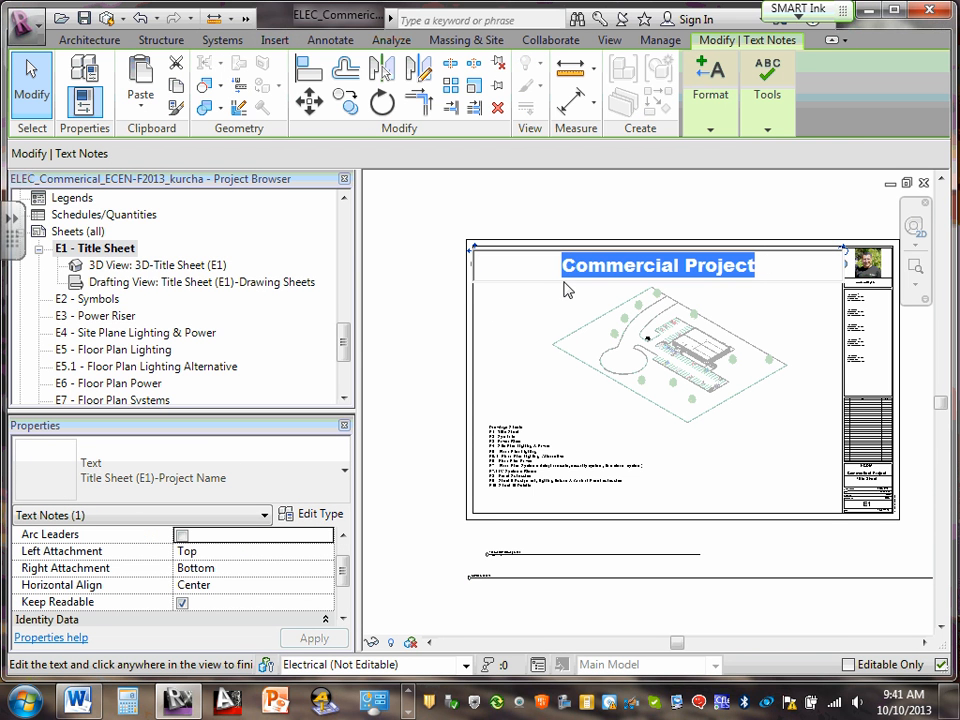
{"action": "left_click", "coordinate": [240, 585]}
{"action": "left_click", "coordinate": [326, 594]}
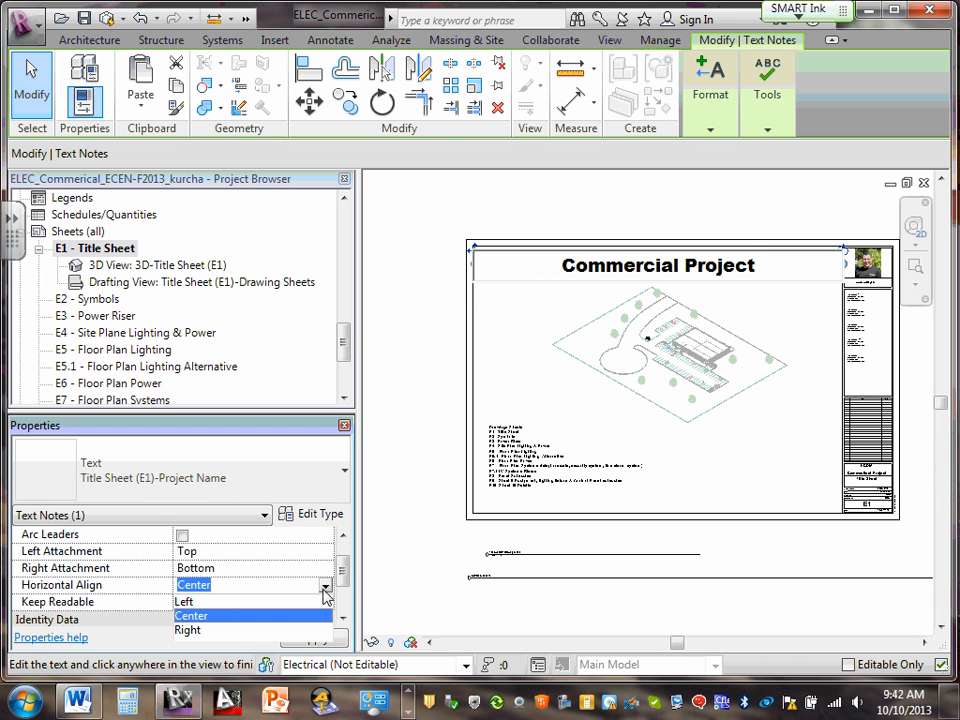
{"action": "left_click", "coordinate": [326, 594]}
{"action": "left_click", "coordinate": [422, 301]}
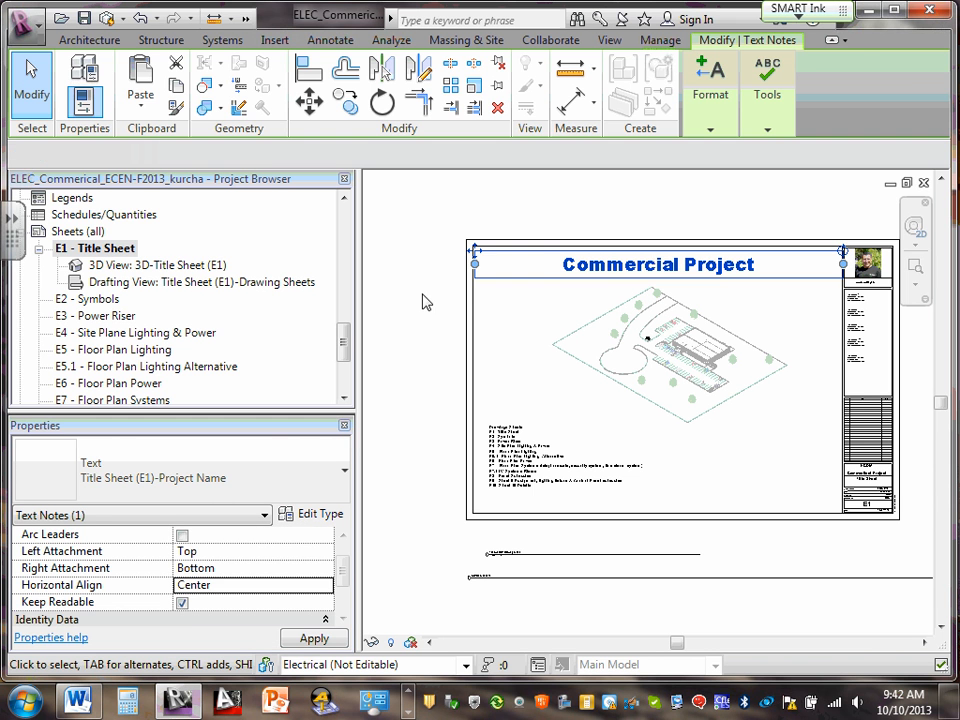
{"action": "left_click", "coordinate": [495, 336]}
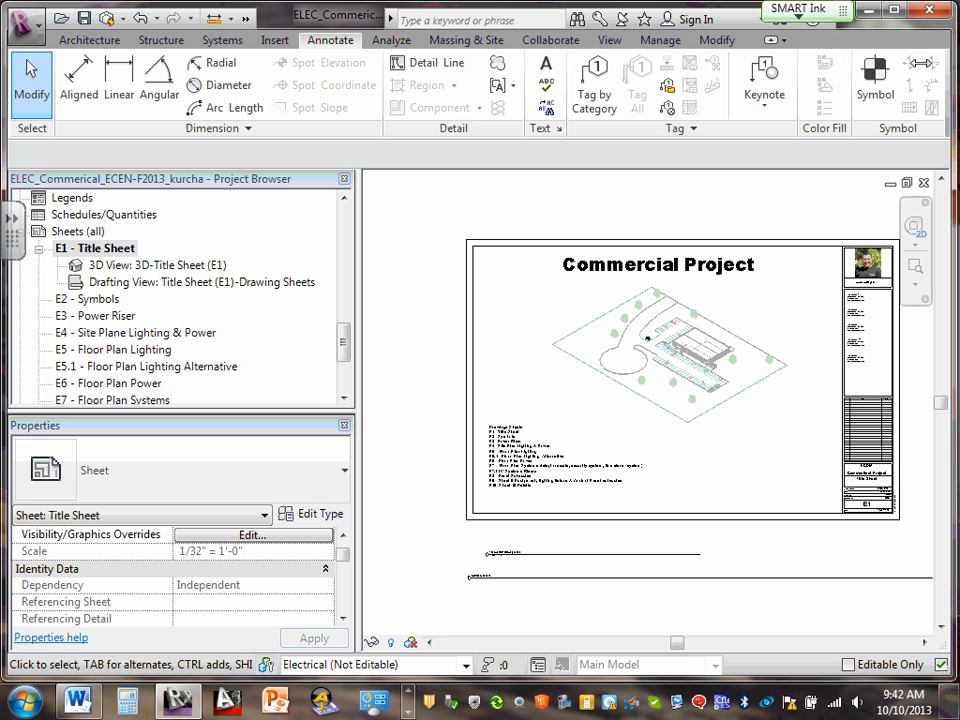
Locate the drawing sheets list viewport on E1 and open its drafting view, Title Sheet (E1)-Drawing Sheets.
{"action": "scroll", "coordinate": [469, 437], "scroll_direction": "up", "scroll_amount": 4}
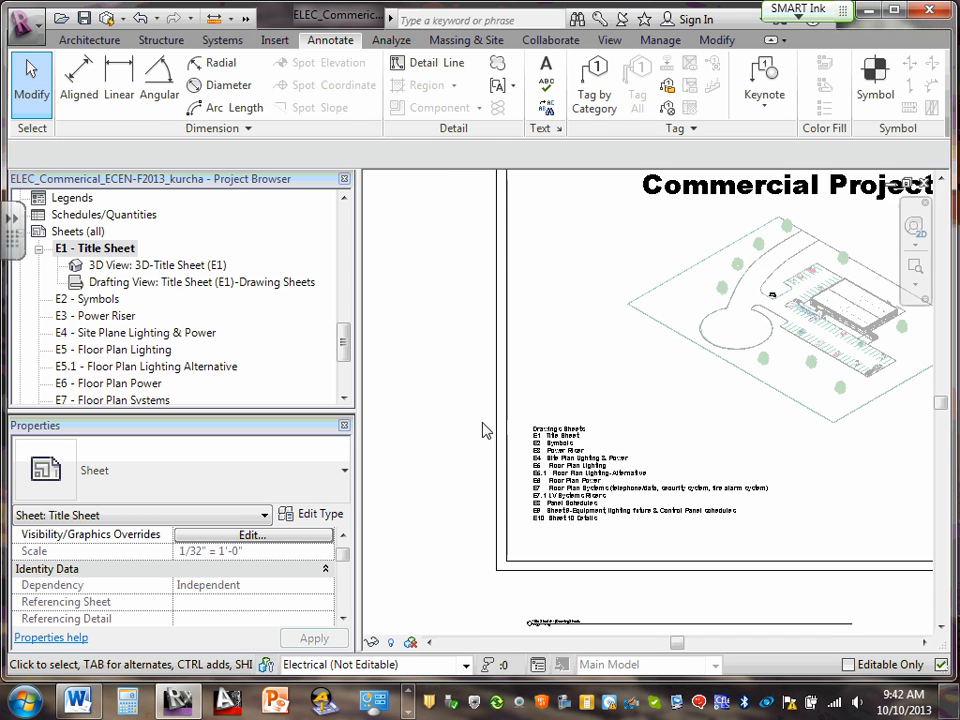
{"action": "left_click", "coordinate": [551, 425]}
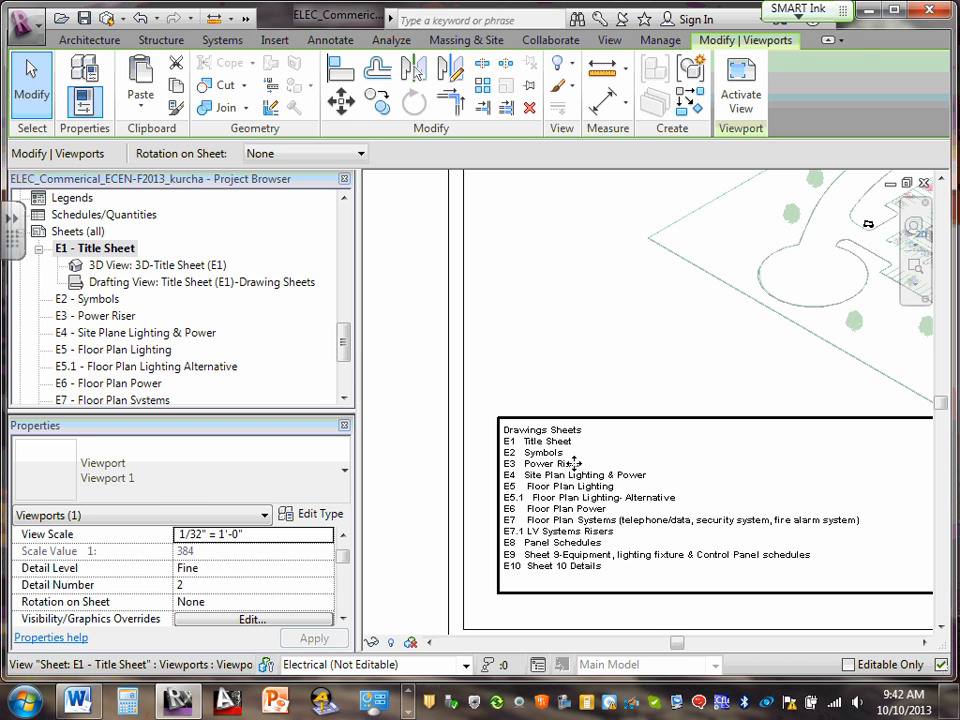
{"action": "left_click", "coordinate": [579, 352]}
{"action": "left_click", "coordinate": [631, 498]}
{"action": "scroll", "coordinate": [552, 470], "scroll_direction": "down", "scroll_amount": 1}
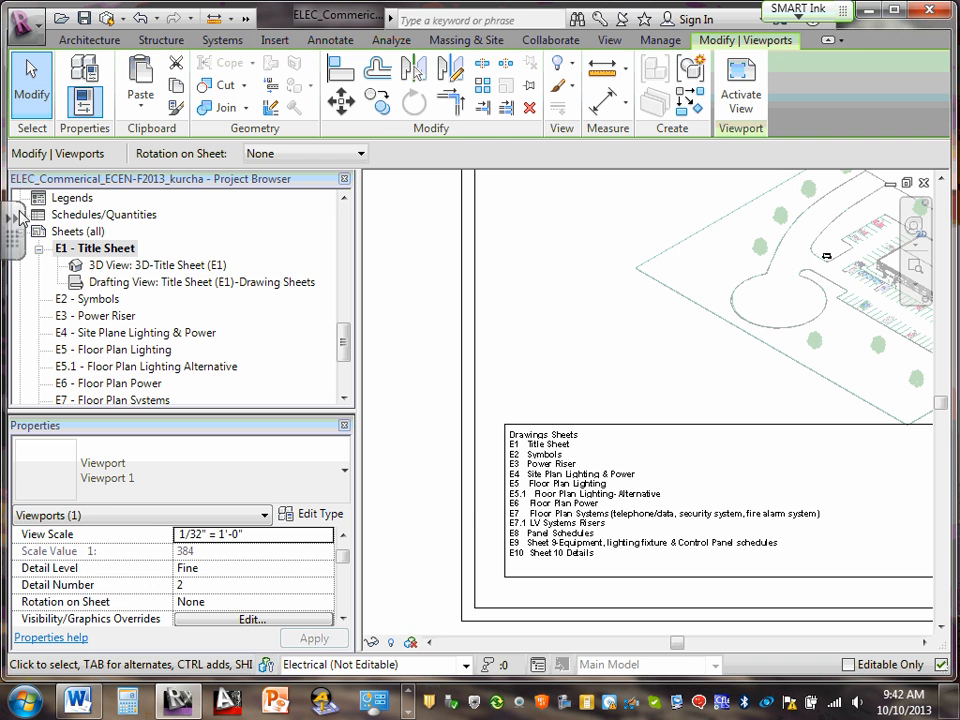
{"action": "left_click", "coordinate": [141, 267]}
{"action": "left_click", "coordinate": [150, 287]}
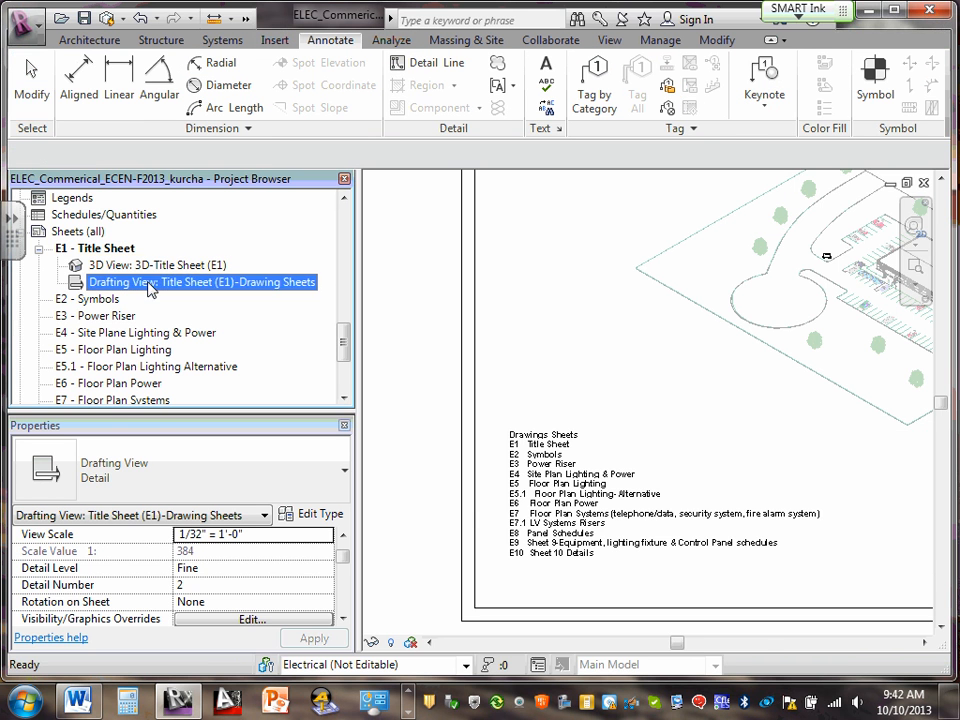
{"action": "double_click", "coordinate": [150, 284]}
Select the Drawings Sheets heading text in the sheet list note and check the type properties of its 1/4" Arial text type.
{"action": "left_click", "coordinate": [458, 337]}
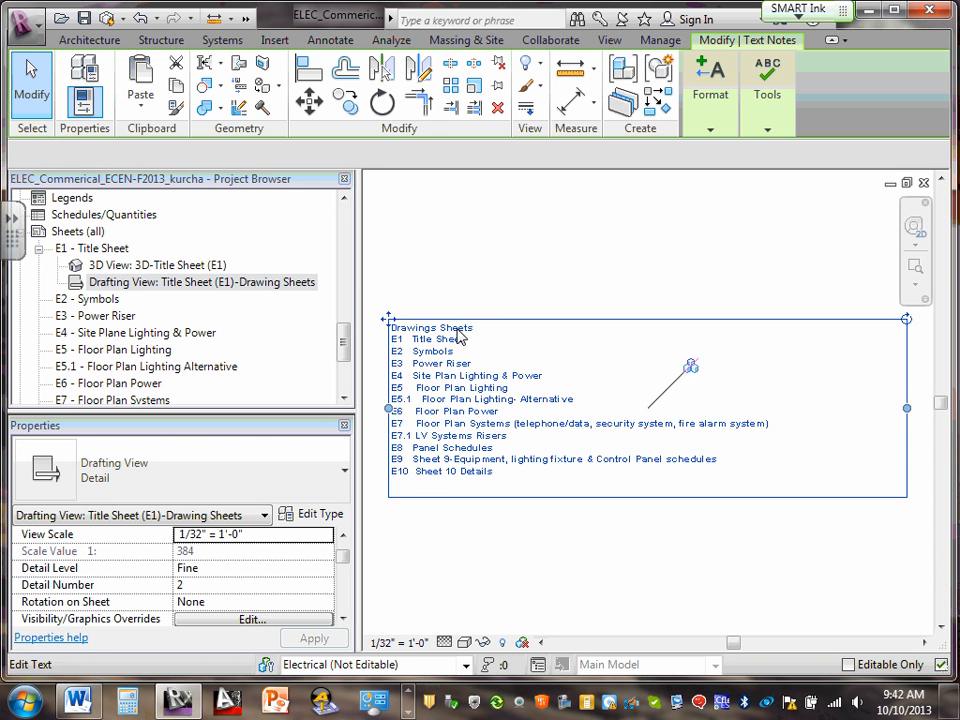
{"action": "left_click", "coordinate": [470, 335]}
{"action": "left_click_drag", "start_coordinate": [487, 330], "coordinate": [403, 323]}
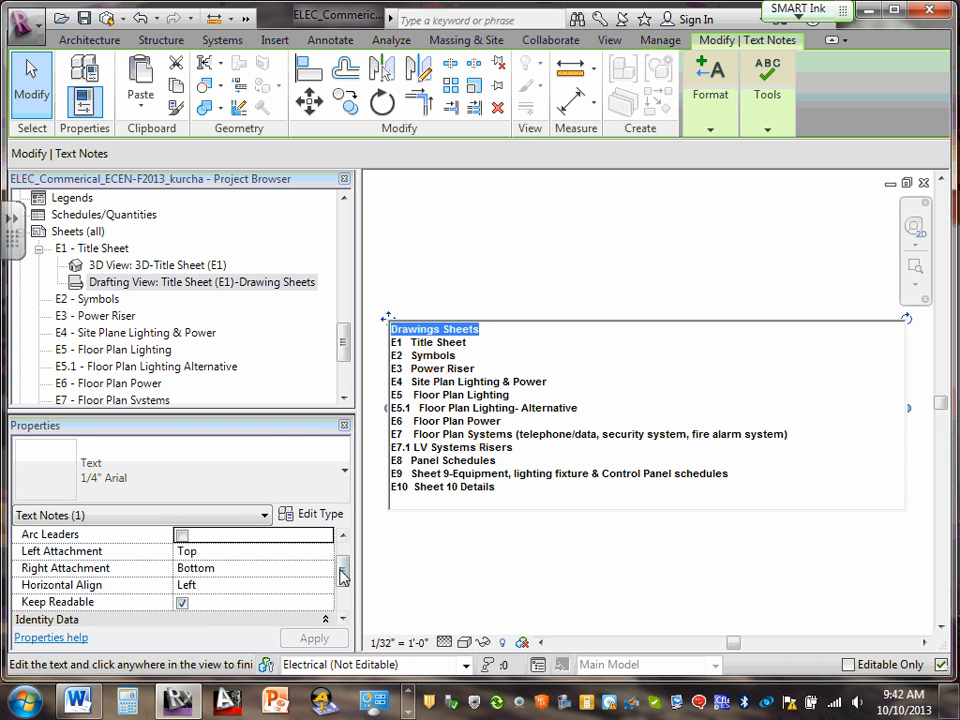
{"action": "mouse_move", "coordinate": [341, 569]}
{"action": "left_mouse_down"}
{"action": "mouse_move", "coordinate": [340, 587]}
{"action": "mouse_move", "coordinate": [341, 558]}
{"action": "left_mouse_up"}
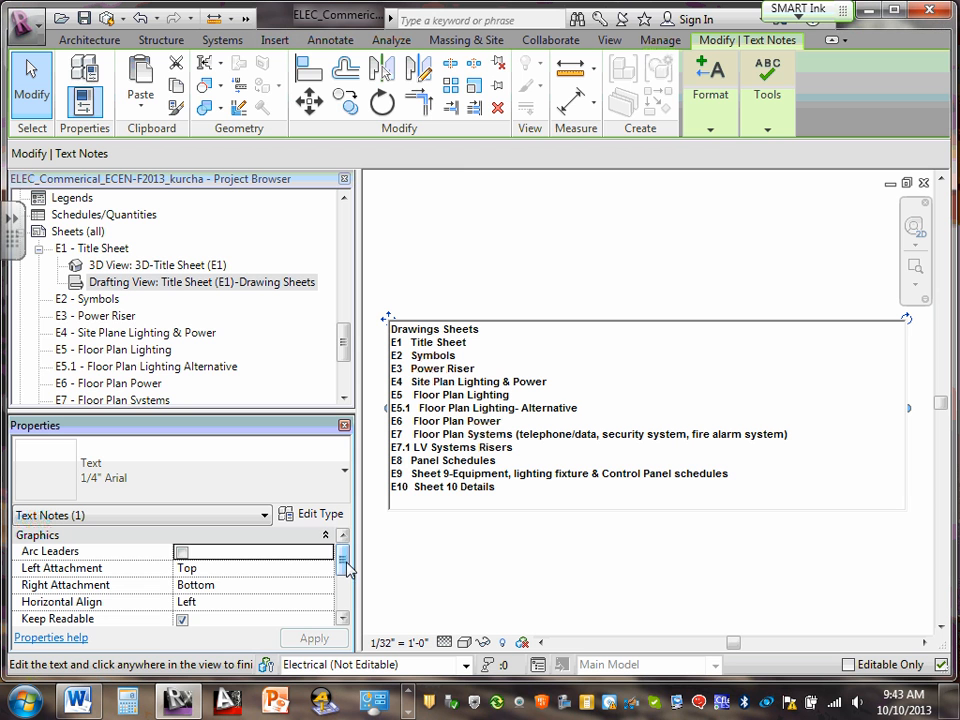
{"action": "left_click", "coordinate": [320, 514]}
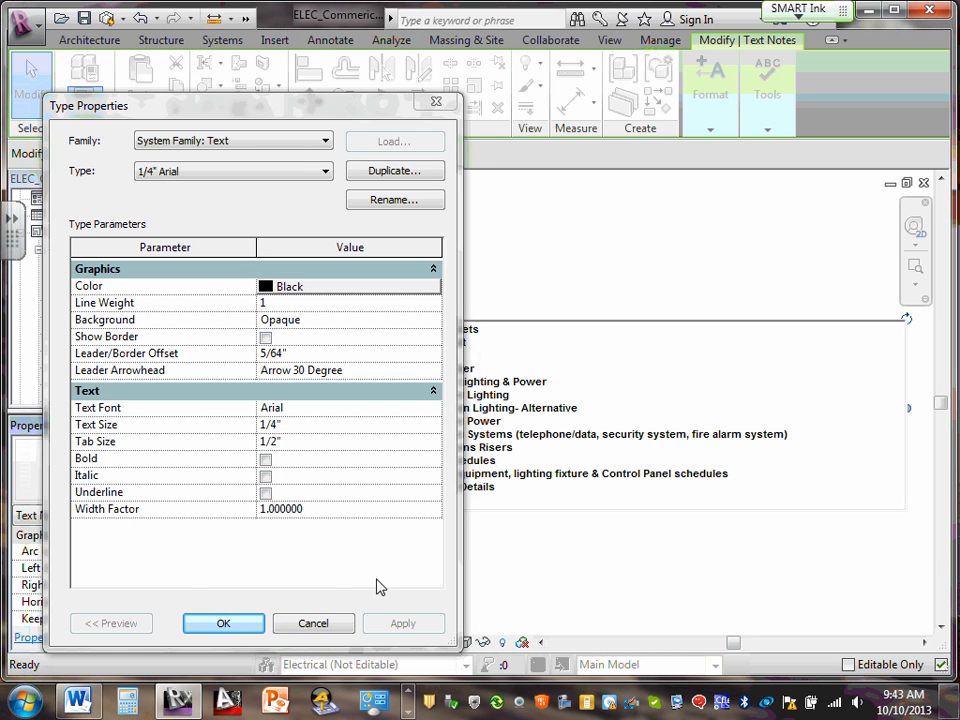
{"action": "left_click", "coordinate": [339, 624]}
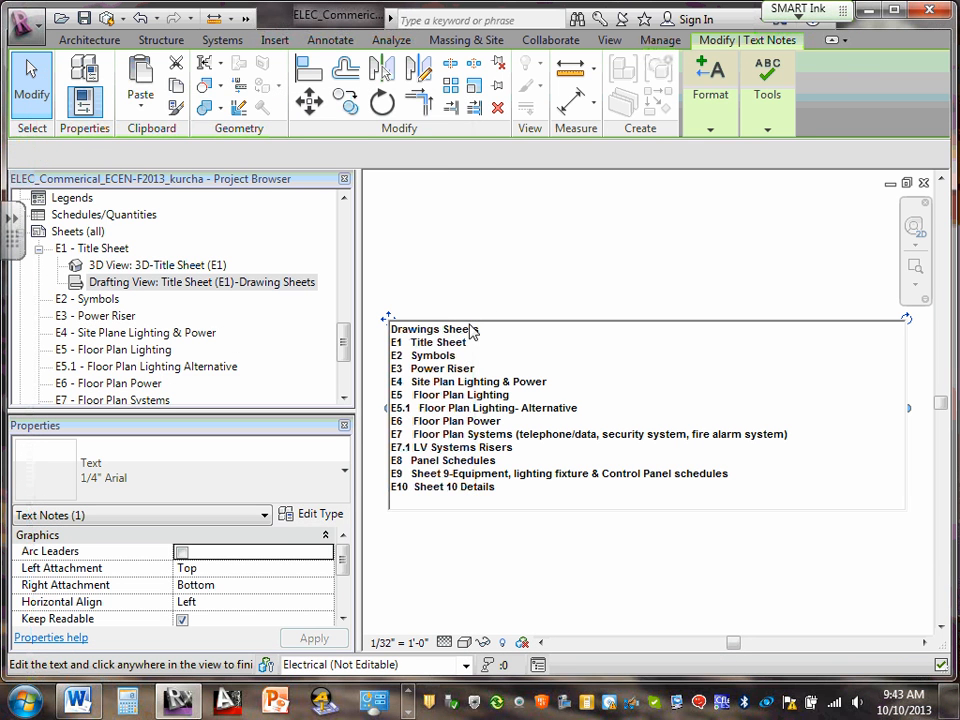
Check the sheet list on the E1 title sheet and return to the Title Sheet (E1)-Drawing Sheets drafting view.
{"action": "left_click", "coordinate": [484, 332]}
{"action": "left_click_drag", "start_coordinate": [482, 330], "coordinate": [389, 330]}
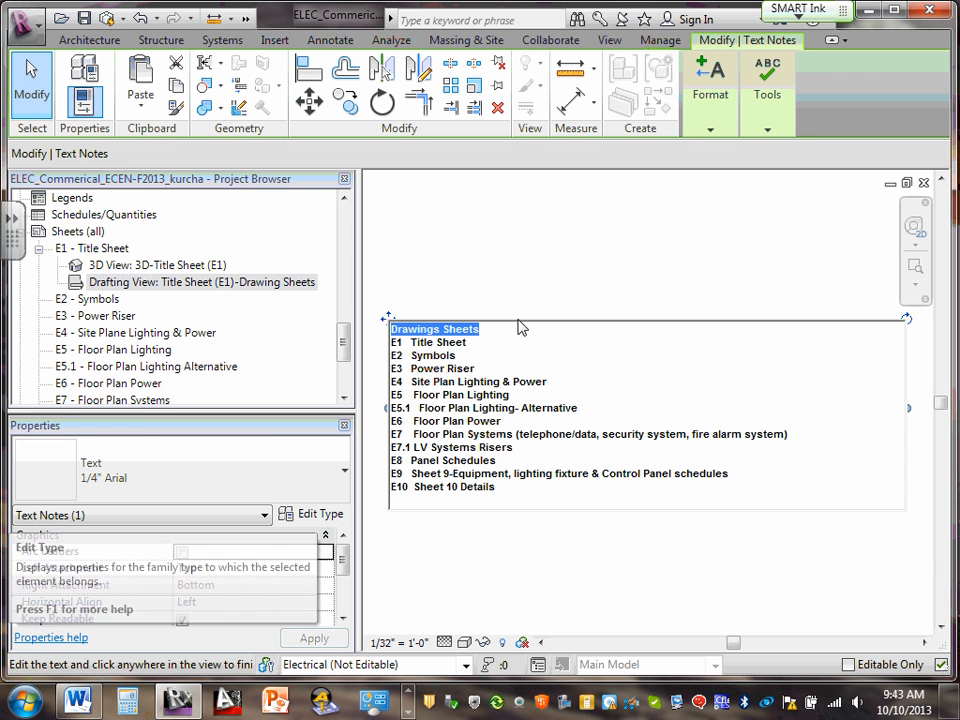
{"action": "double_click", "coordinate": [98, 249]}
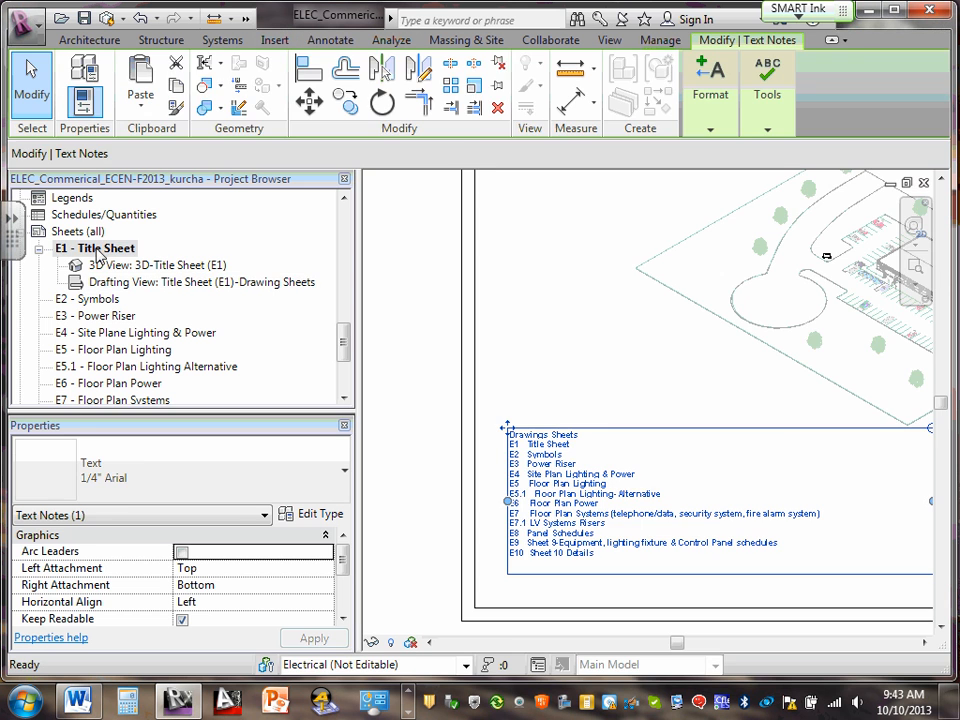
{"action": "double_click", "coordinate": [133, 286]}
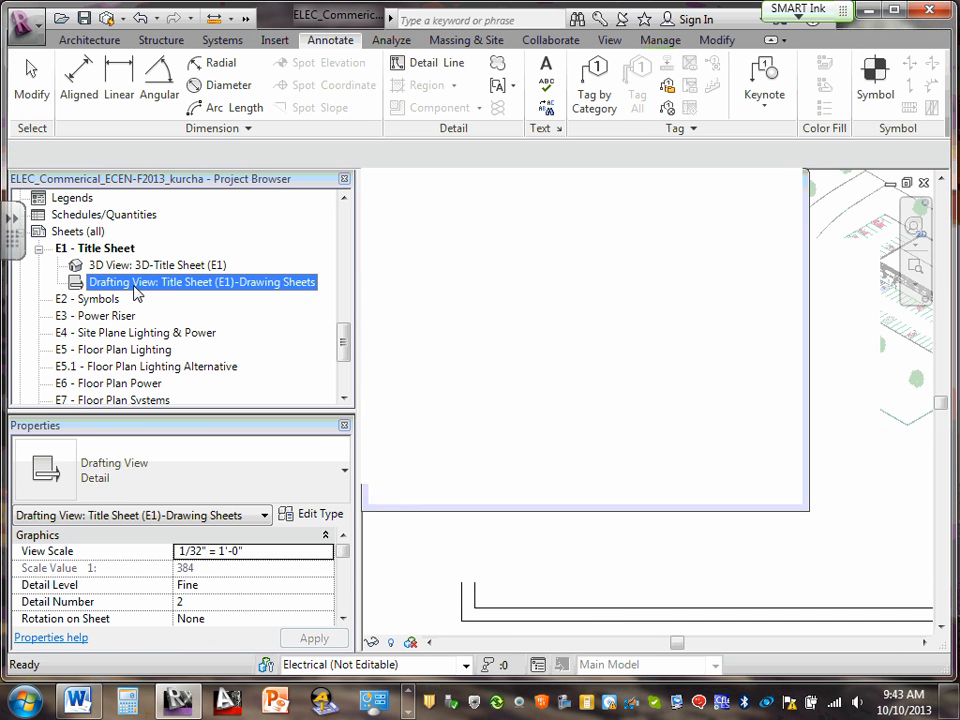
Select the Drawings Sheets heading within the sheet list note and duplicate its text type as 1/4" Arial 2.
{"action": "double_click", "coordinate": [420, 336]}
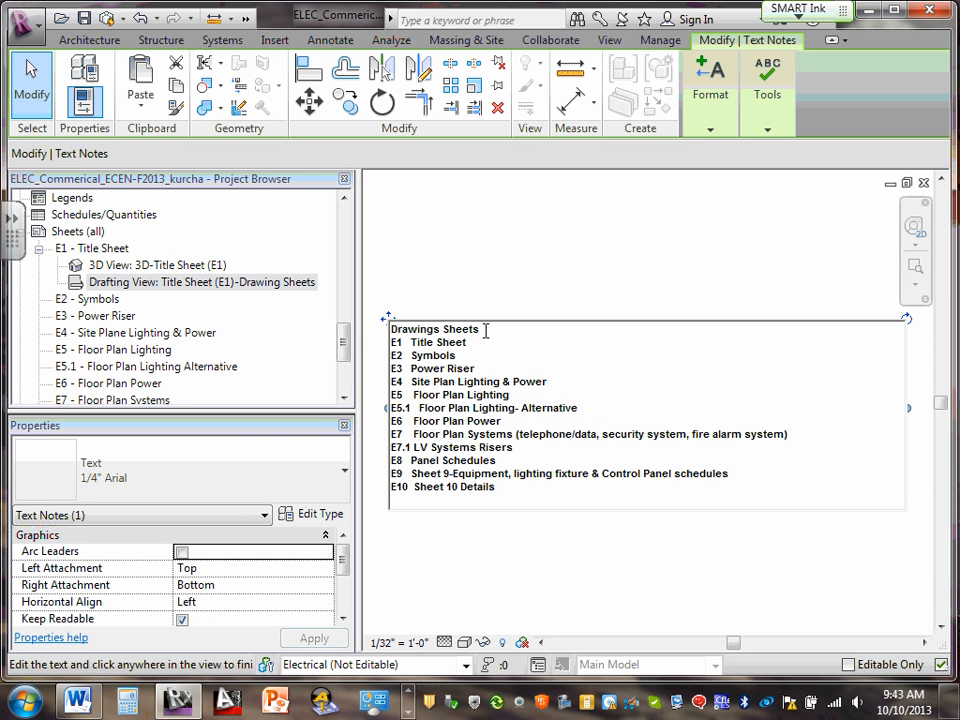
{"action": "left_click_drag", "start_coordinate": [484, 330], "coordinate": [391, 330]}
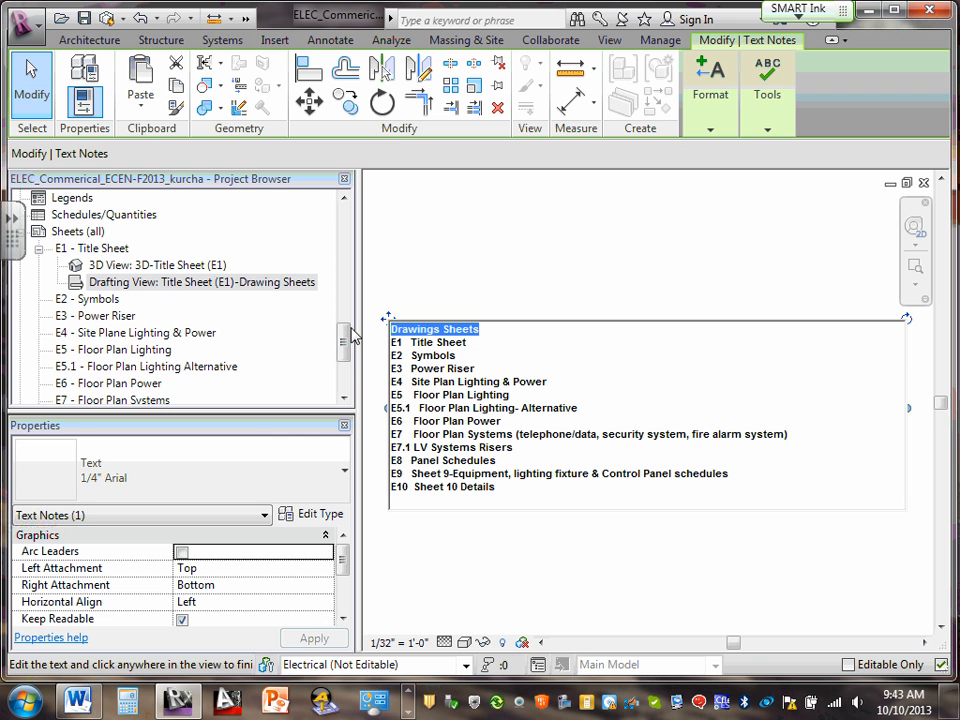
{"action": "left_click", "coordinate": [312, 514]}
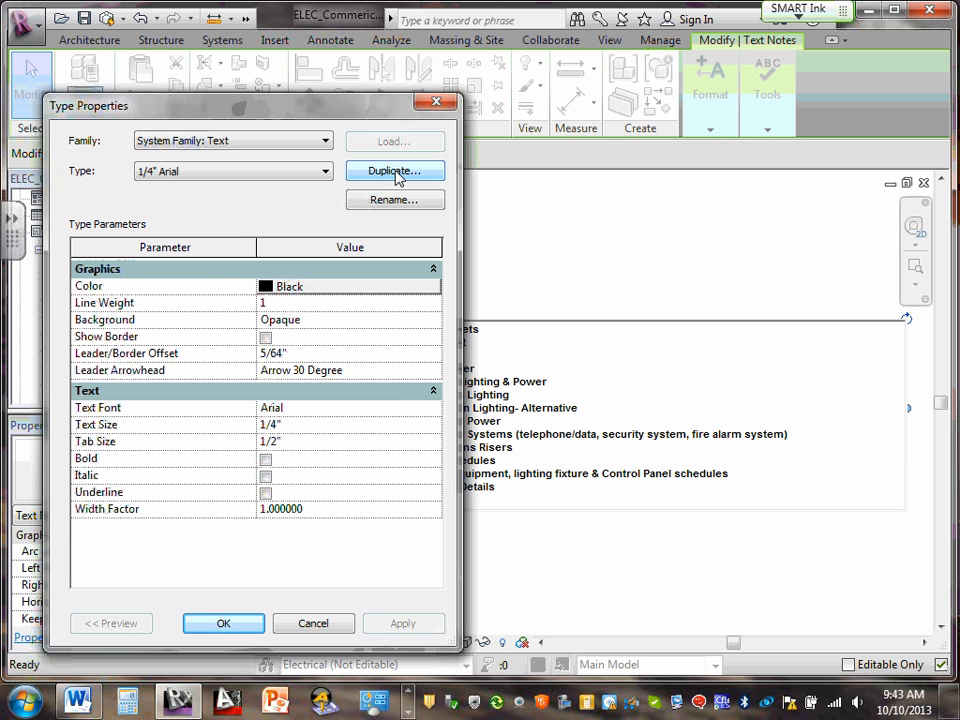
{"action": "left_click", "coordinate": [397, 172]}
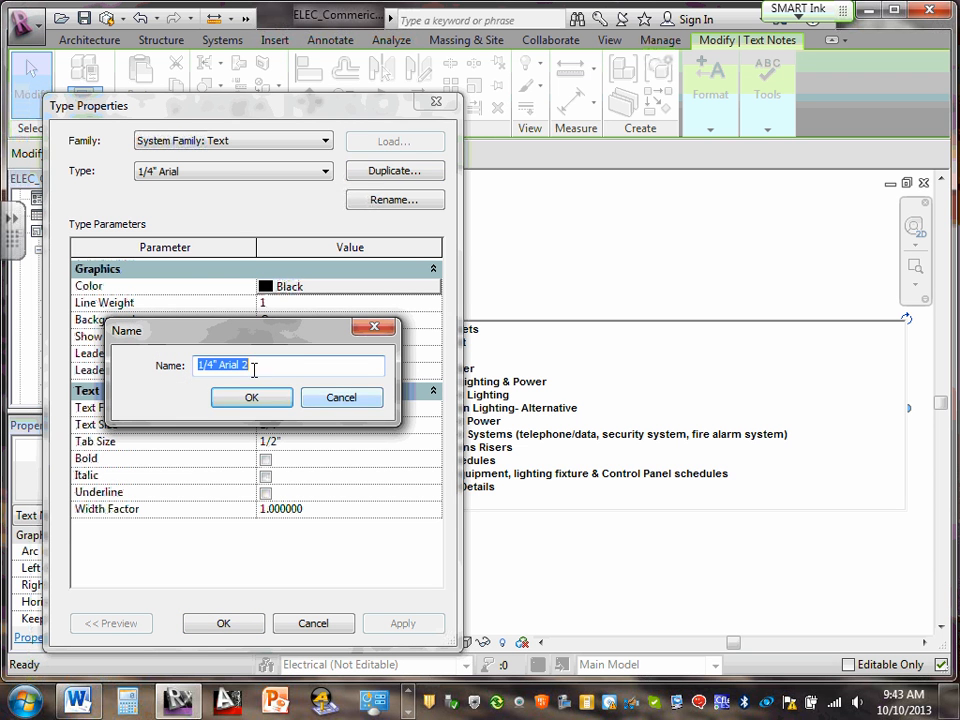
{"action": "left_click", "coordinate": [258, 399]}
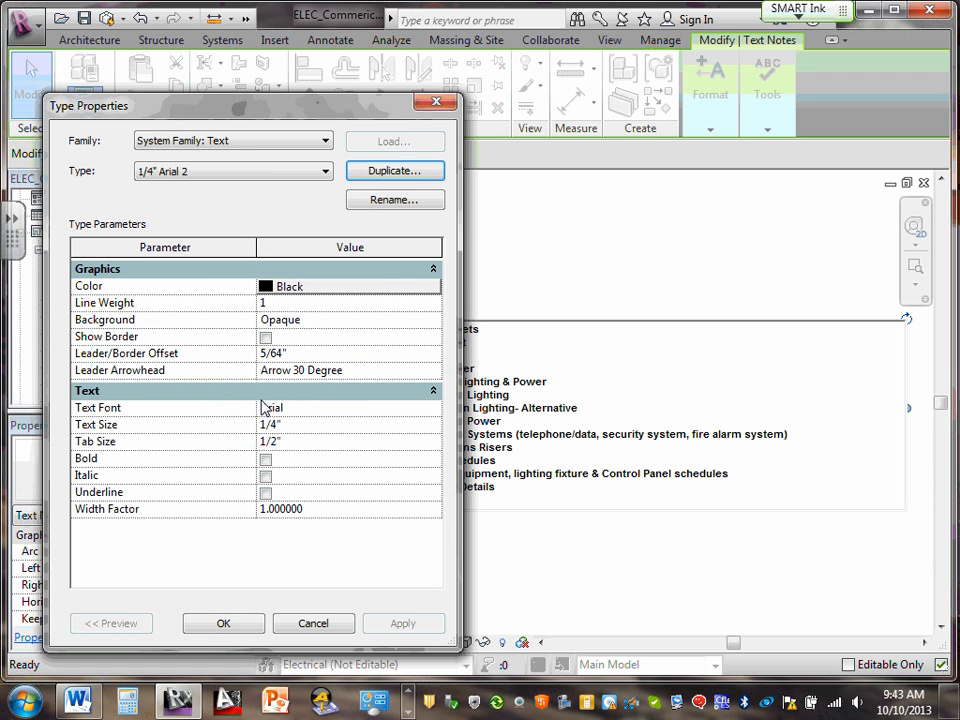
Set the 1/4" Arial 2 text type to a 1/2" text size, bold and the Arial Black font, and apply it.
{"action": "left_click", "coordinate": [274, 424]}
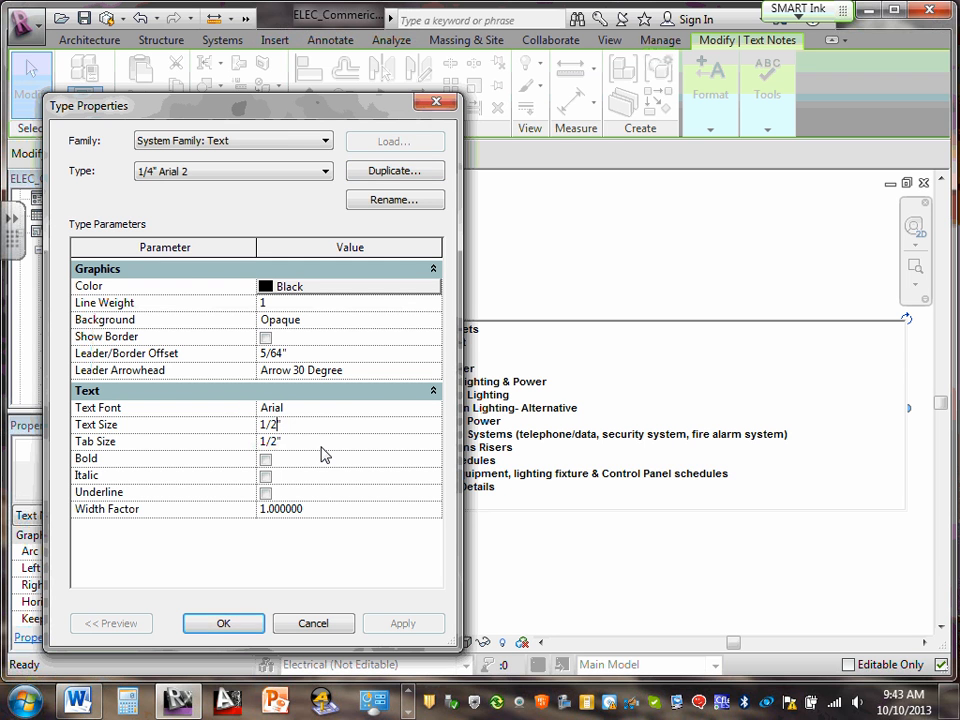
{"action": "left_click", "coordinate": [265, 460]}
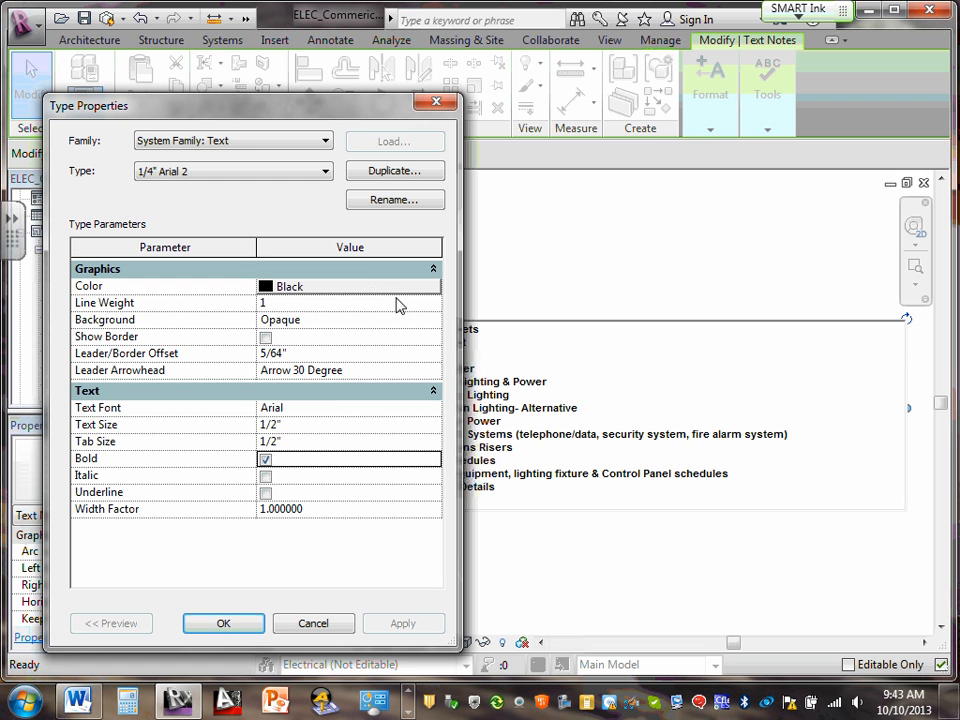
{"action": "left_click", "coordinate": [330, 409]}
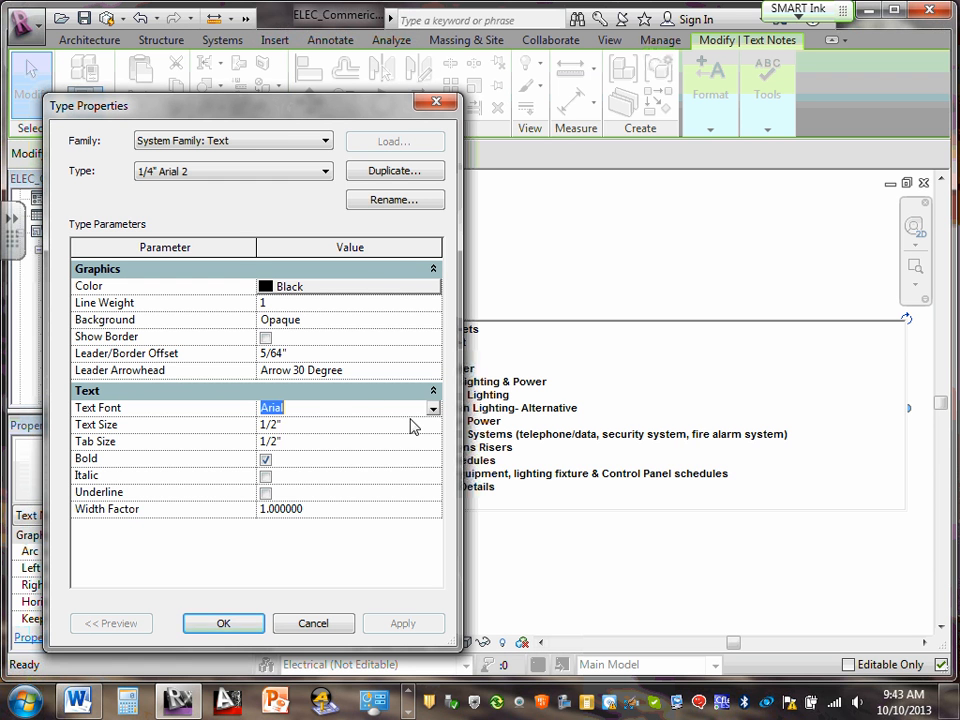
{"action": "left_click", "coordinate": [433, 409]}
{"action": "left_click", "coordinate": [311, 454]}
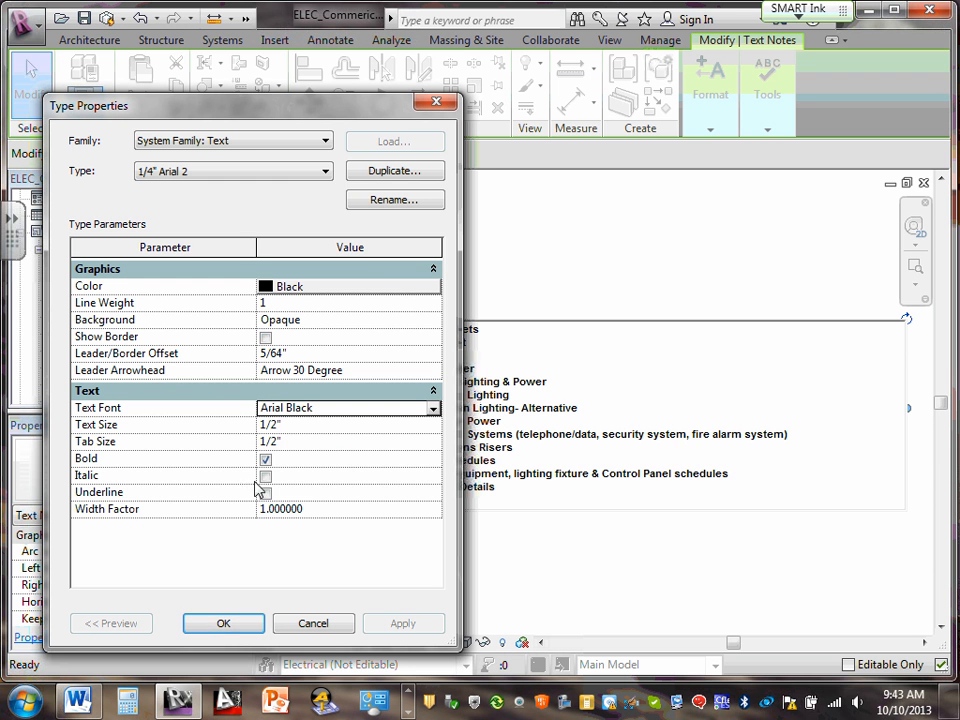
{"action": "left_click", "coordinate": [229, 624]}
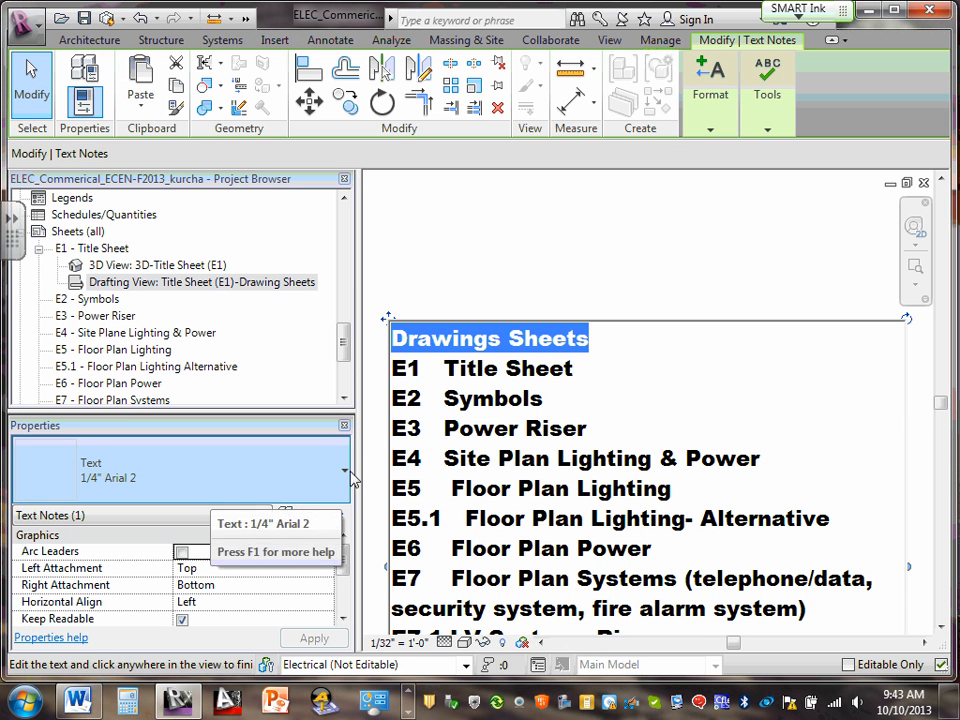
Try to apply the 1/4" Arial 2 text type to just the Drawings Sheets heading line.
{"action": "left_click", "coordinate": [484, 371]}
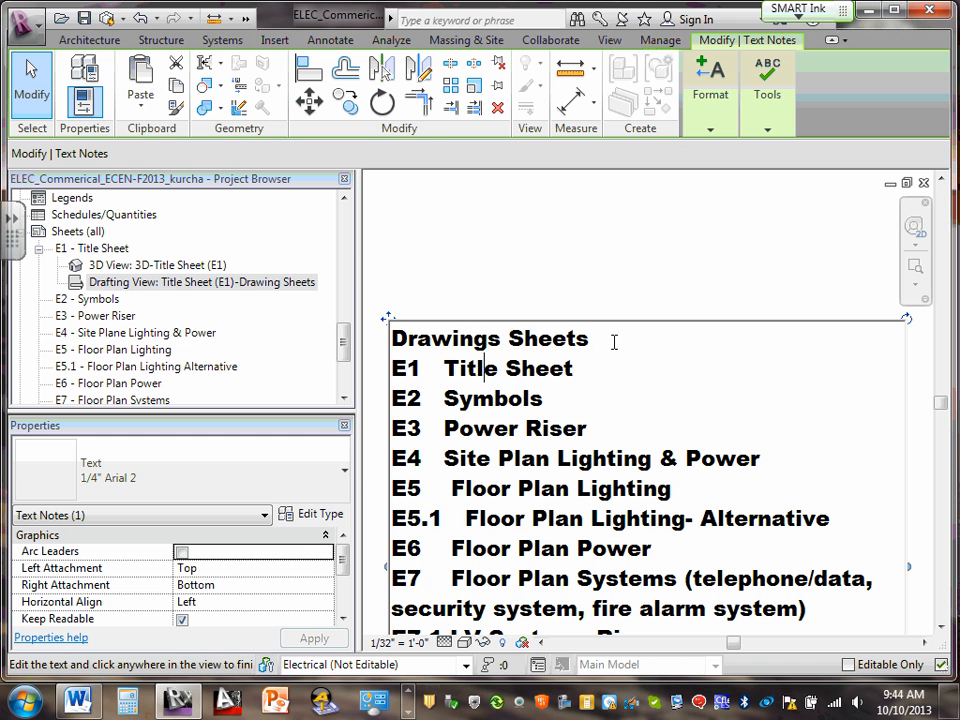
{"action": "left_click_drag", "start_coordinate": [614, 342], "coordinate": [381, 336]}
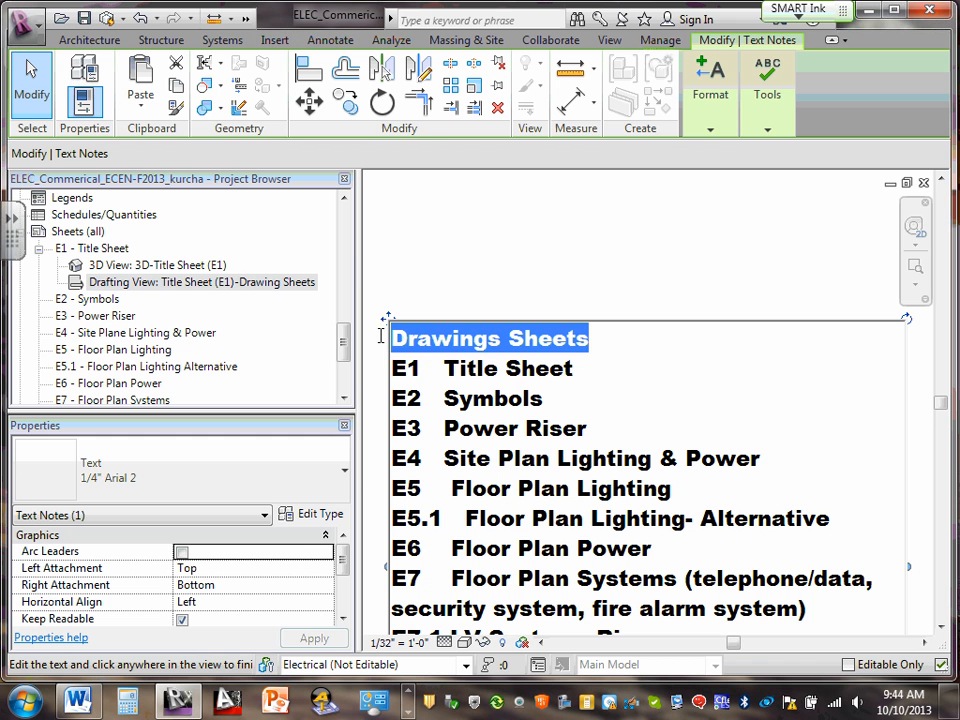
{"action": "left_click", "coordinate": [345, 477]}
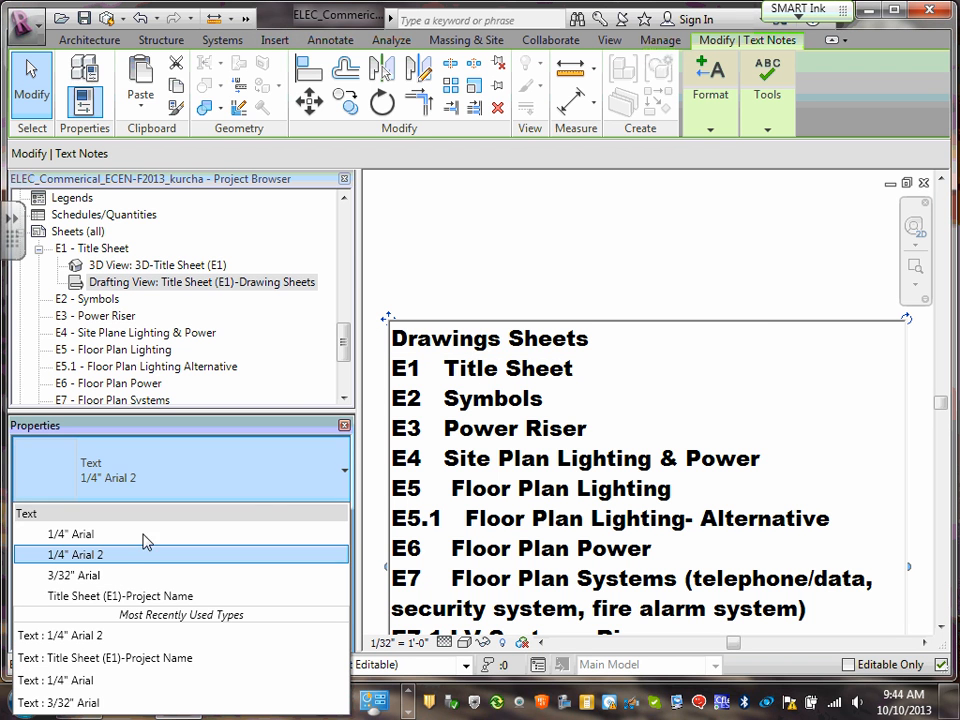
{"action": "left_click", "coordinate": [118, 553]}
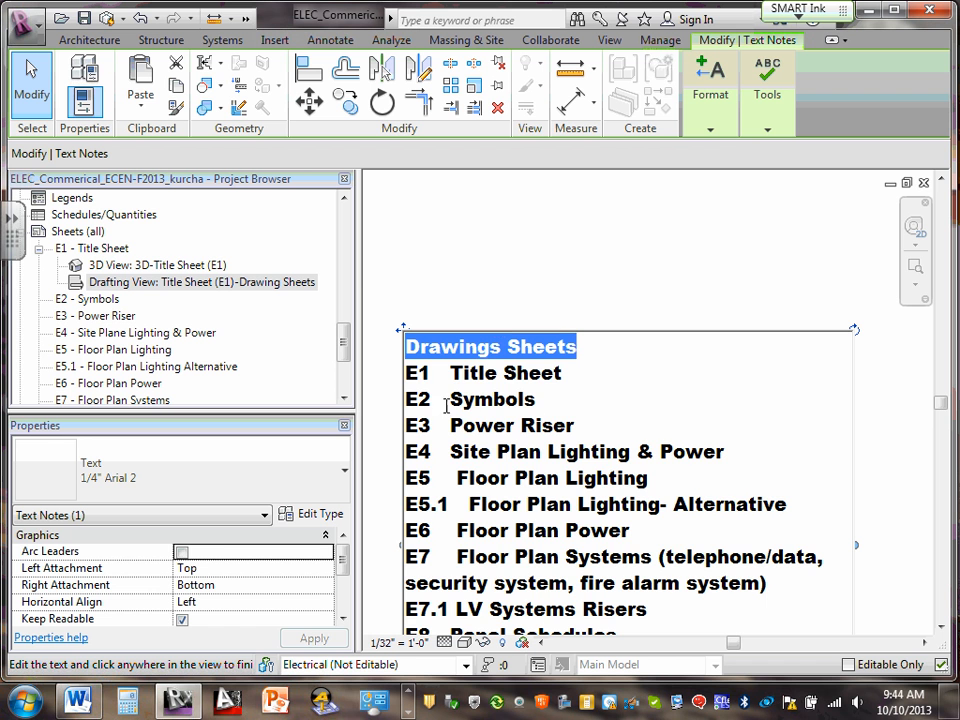
Try to apply the 1/4" Arial text type to only the sheet lines below the Drawings Sheets heading.
{"action": "left_click_drag", "start_coordinate": [410, 372], "coordinate": [606, 672]}
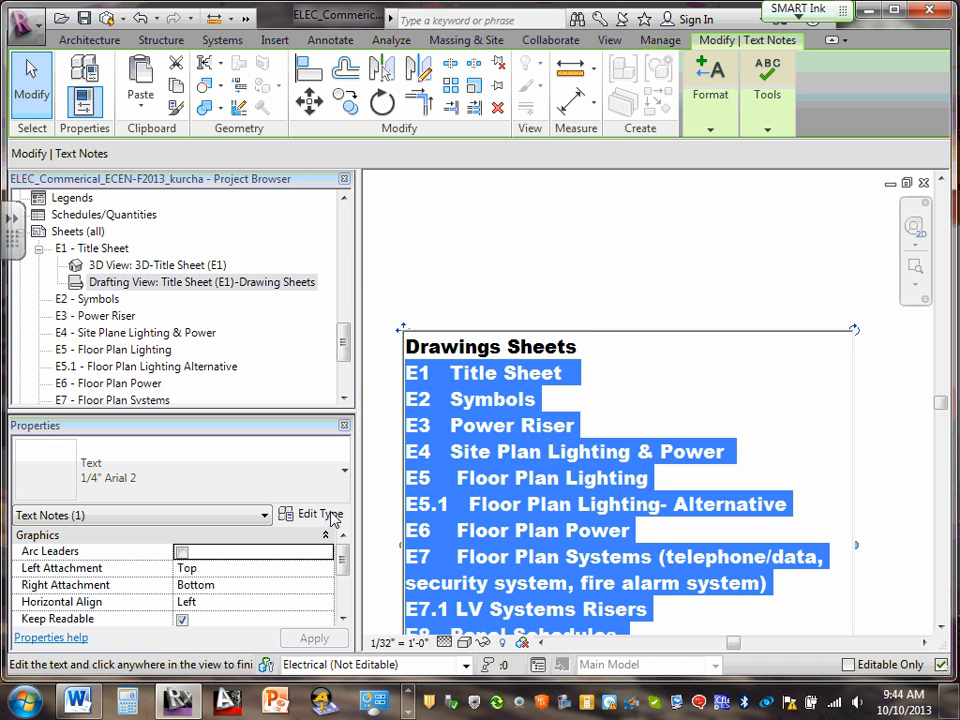
{"action": "left_click", "coordinate": [345, 479]}
{"action": "left_click", "coordinate": [345, 479]}
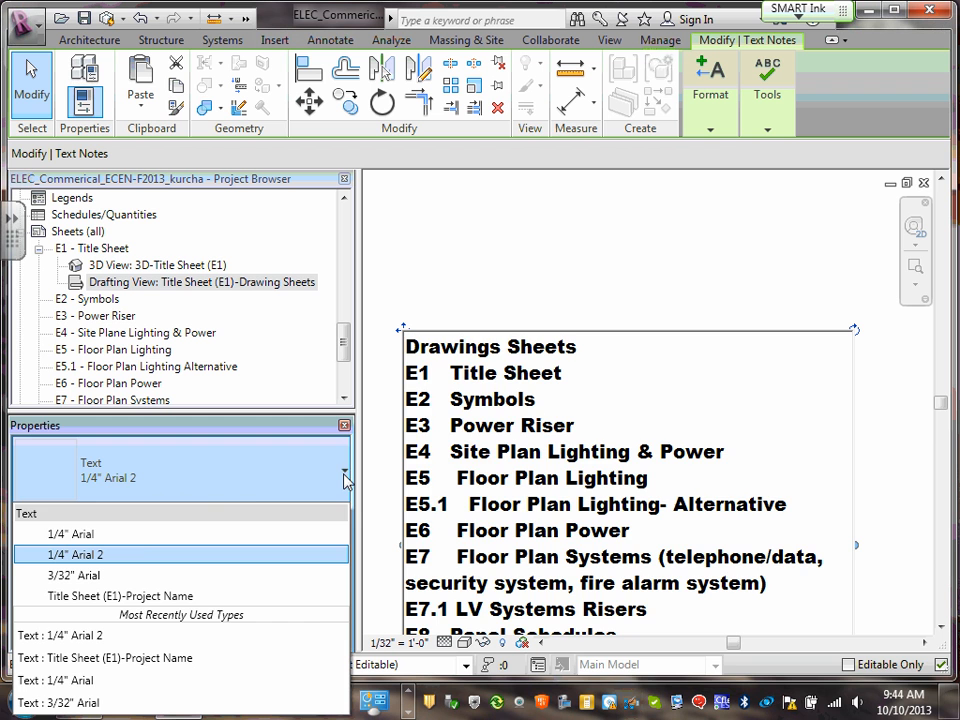
{"action": "left_click", "coordinate": [100, 537]}
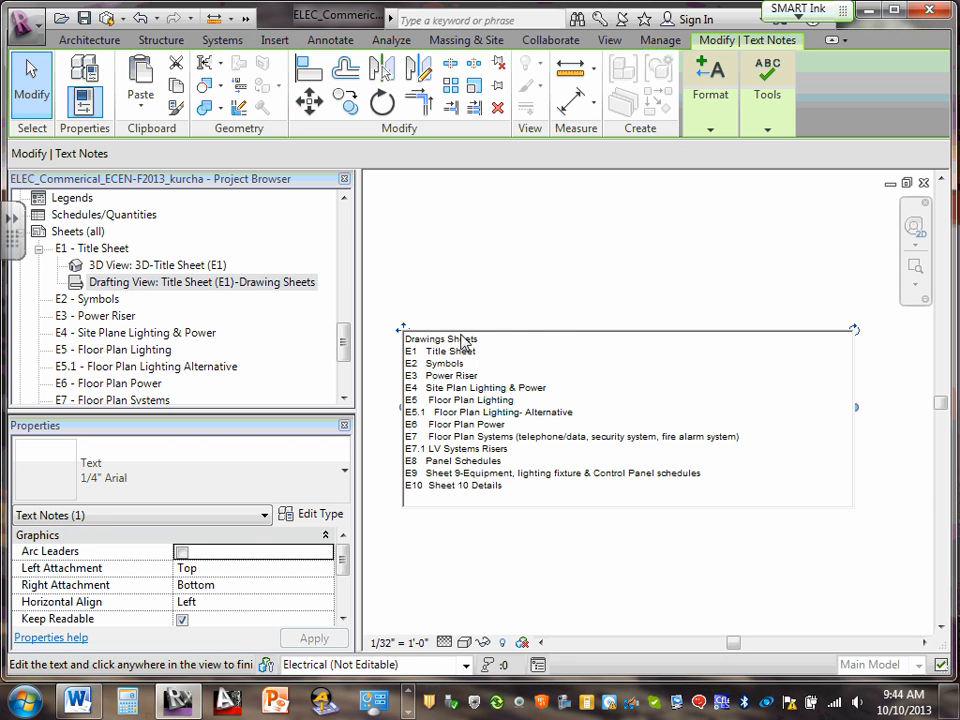
Select the Drawings Sheets heading again and switch its text type to 1/4" Arial 2.
{"action": "left_click", "coordinate": [441, 343]}
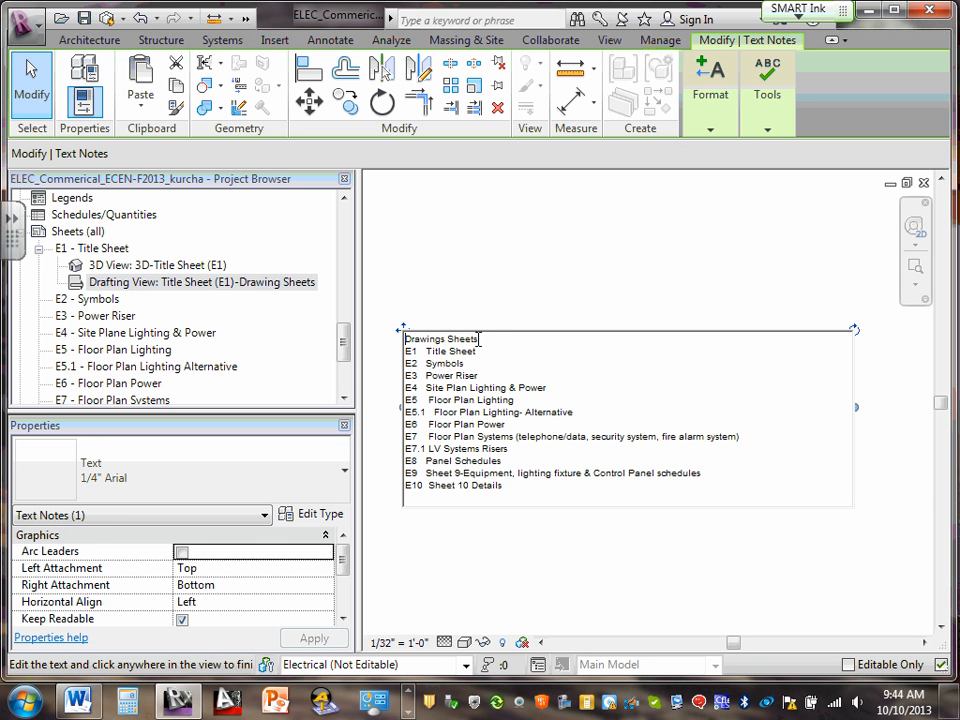
{"action": "left_click_drag", "start_coordinate": [478, 339], "coordinate": [408, 339]}
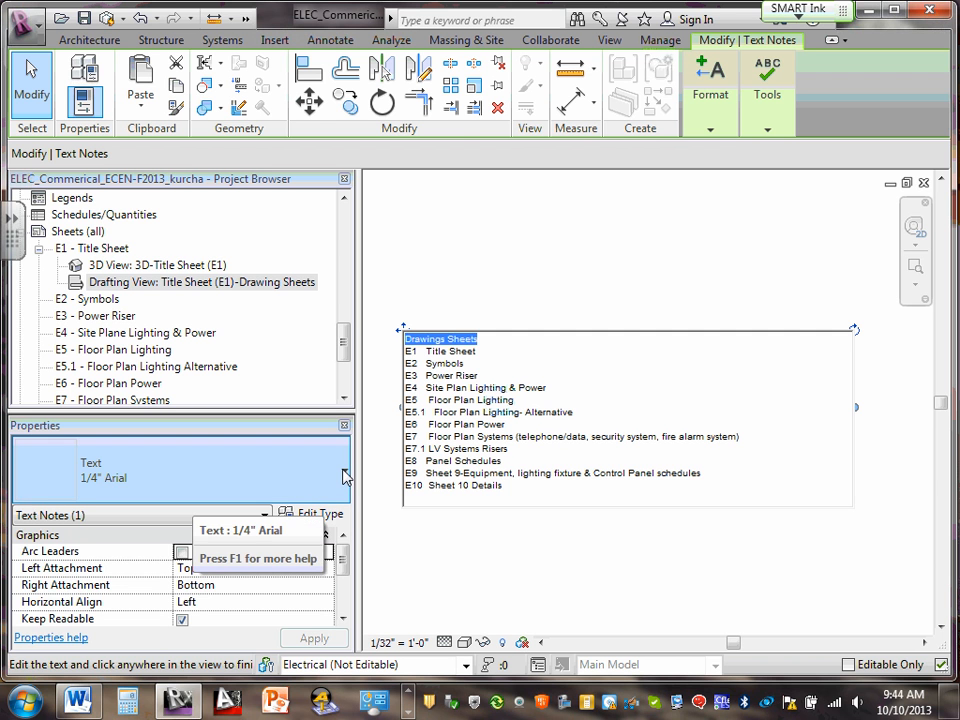
{"action": "left_click", "coordinate": [345, 476]}
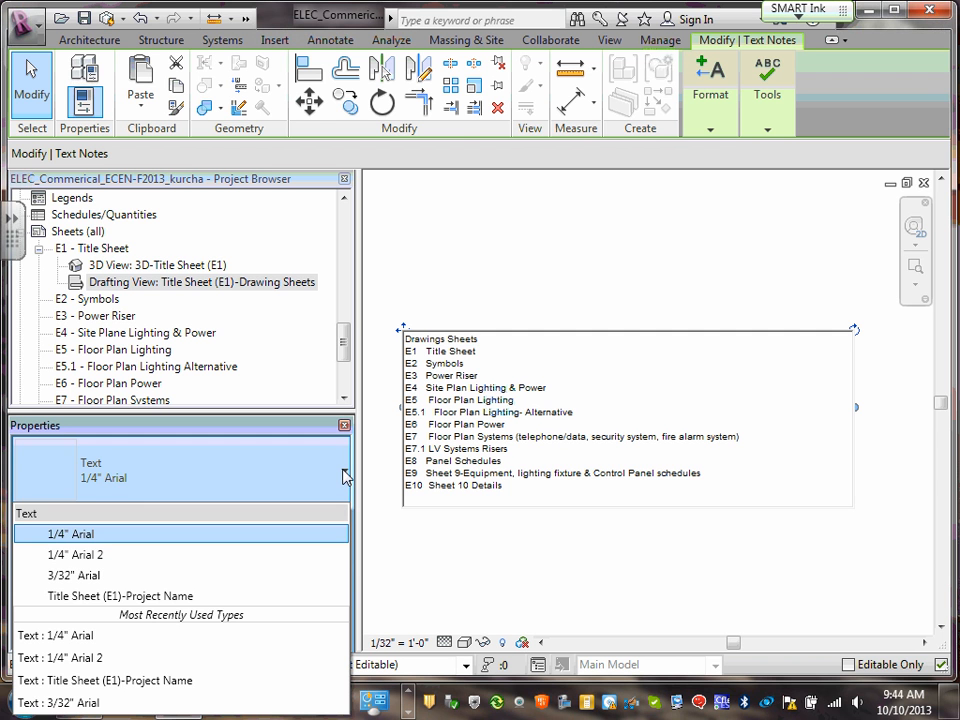
{"action": "left_click", "coordinate": [77, 556]}
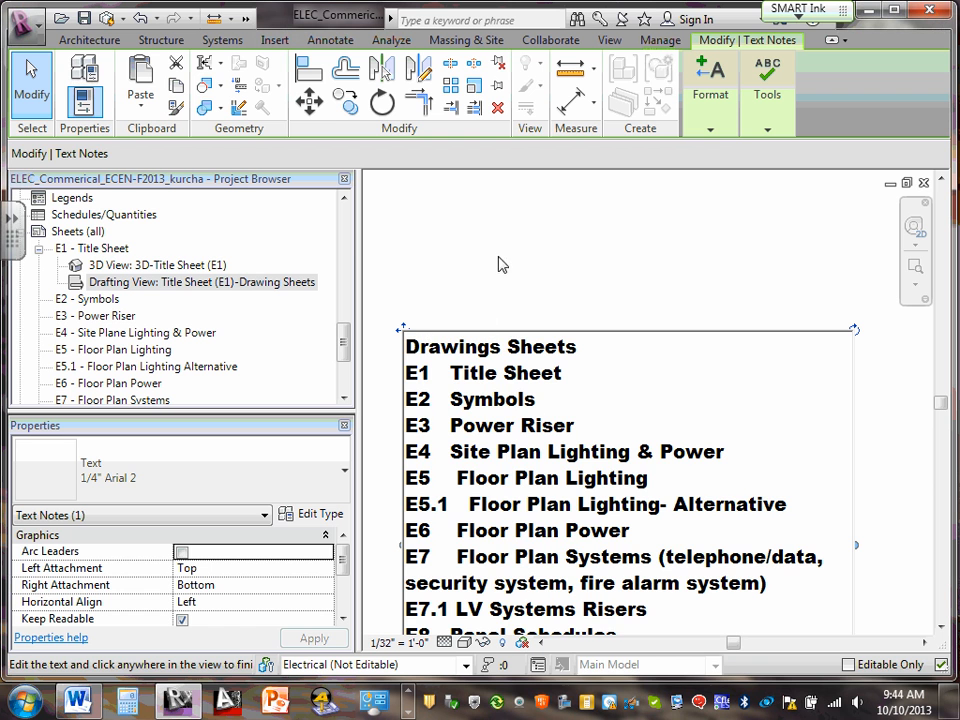
Select all the text of the sheet list note, set its type to 1/4" Arial and deselect the note.
{"action": "left_click", "coordinate": [407, 347]}
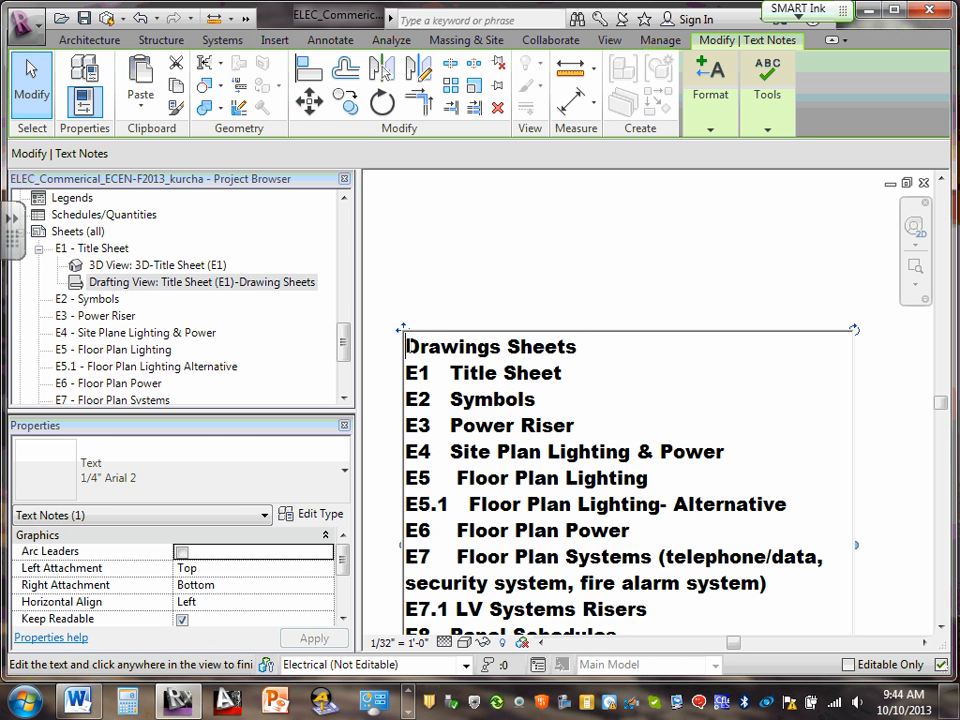
{"action": "left_click_drag", "start_coordinate": [407, 347], "coordinate": [690, 657]}
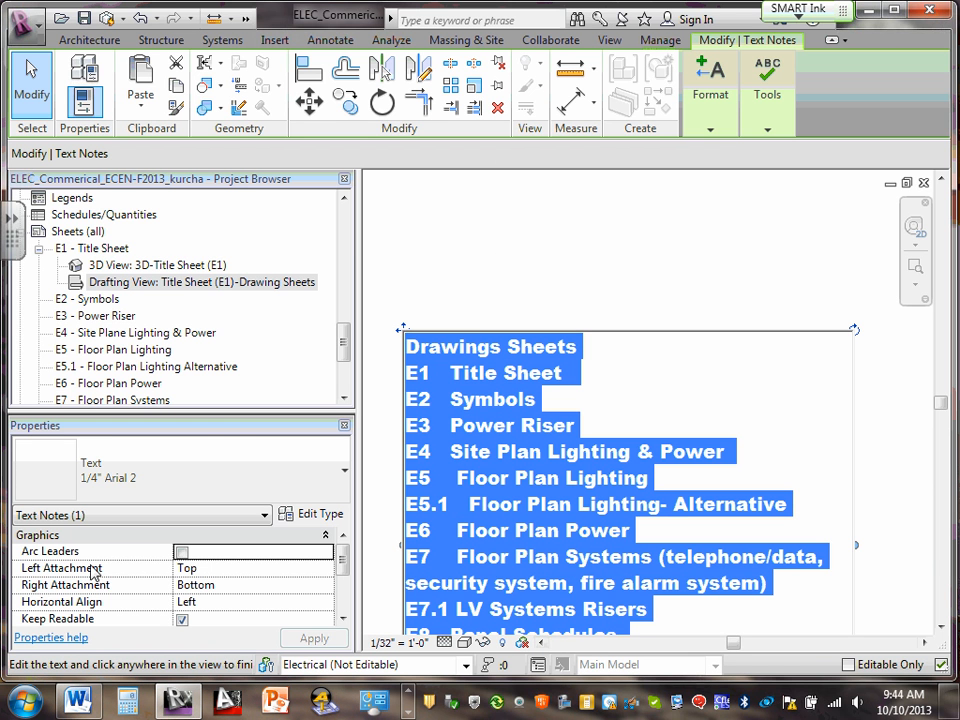
{"action": "left_click", "coordinate": [345, 477]}
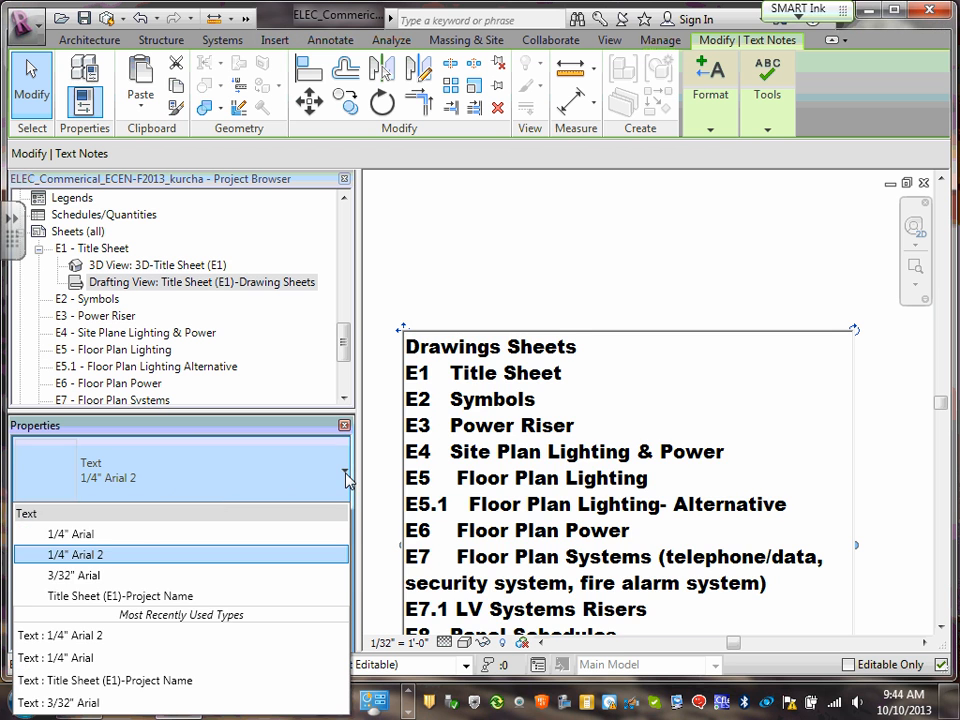
{"action": "left_click", "coordinate": [94, 537]}
{"action": "left_click", "coordinate": [560, 212]}
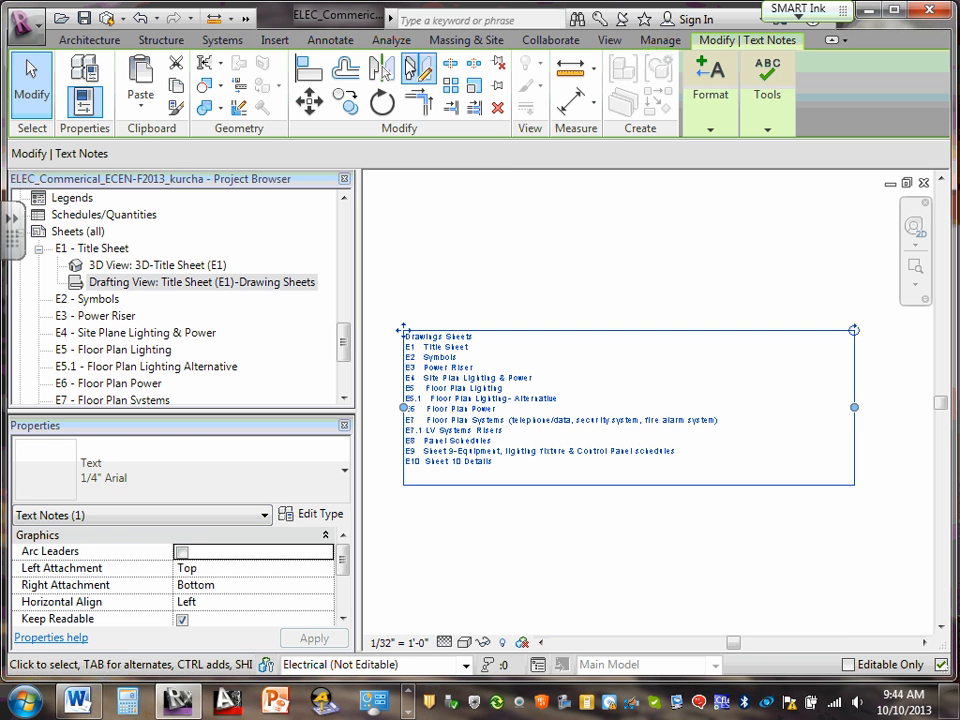
{"action": "left_click", "coordinate": [403, 521]}
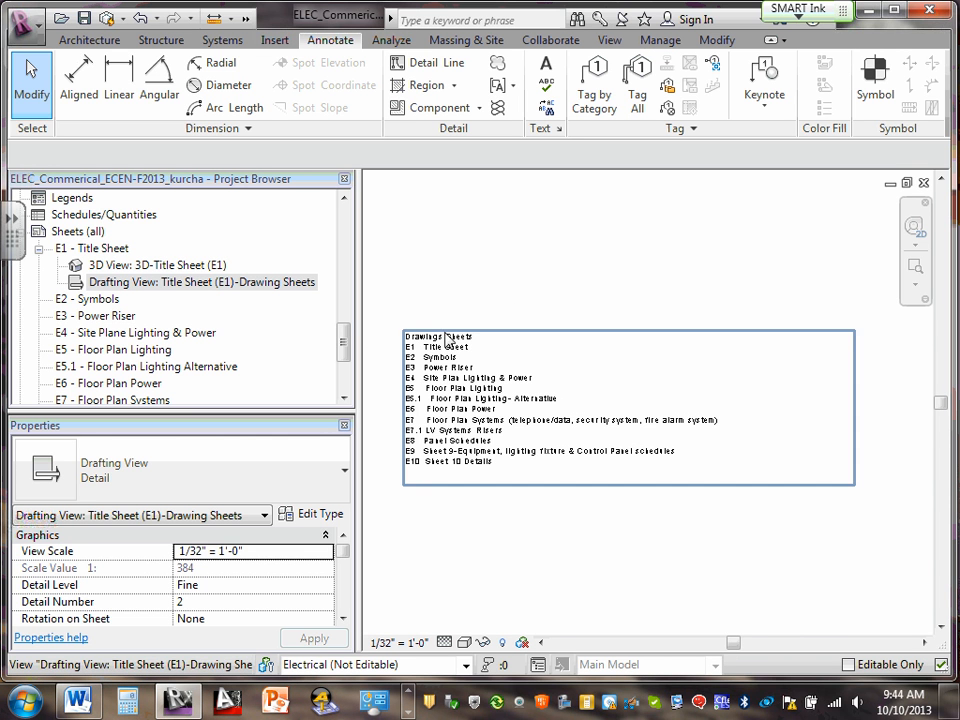
{"action": "scroll", "coordinate": [403, 337], "scroll_direction": "up", "scroll_amount": 3}
{"action": "scroll", "coordinate": [406, 338], "scroll_direction": "up", "scroll_amount": 1}
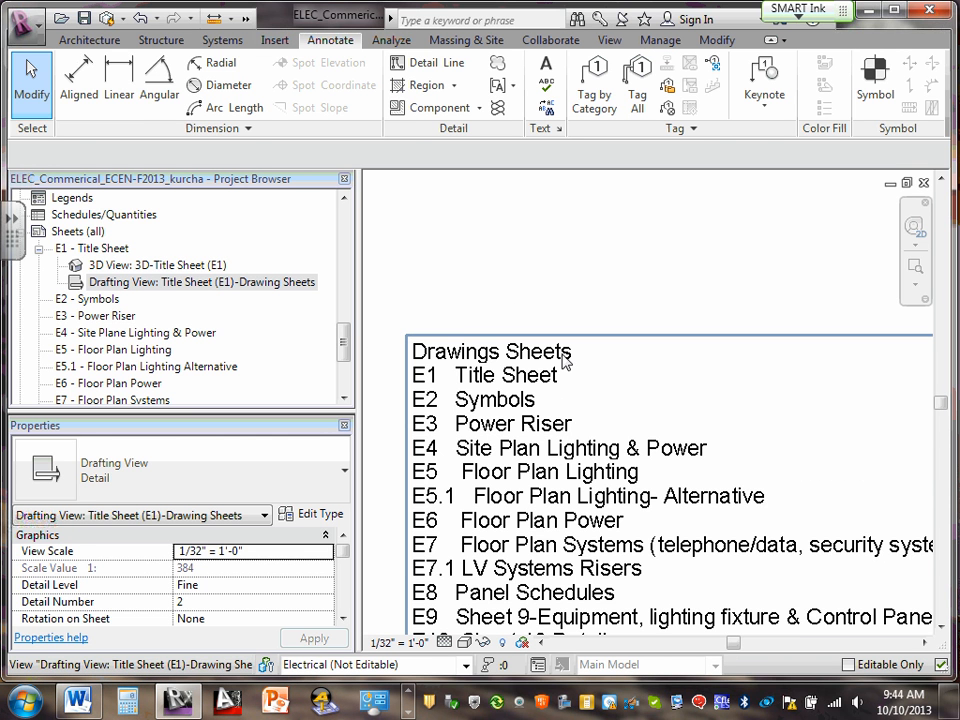
Try the 1/4" Arial 2 text type on the selected Drawings Sheets heading, then switch the note back to 1/4" Arial.
{"action": "double_click", "coordinate": [586, 351]}
{"action": "left_click_drag", "start_coordinate": [586, 351], "coordinate": [405, 348]}
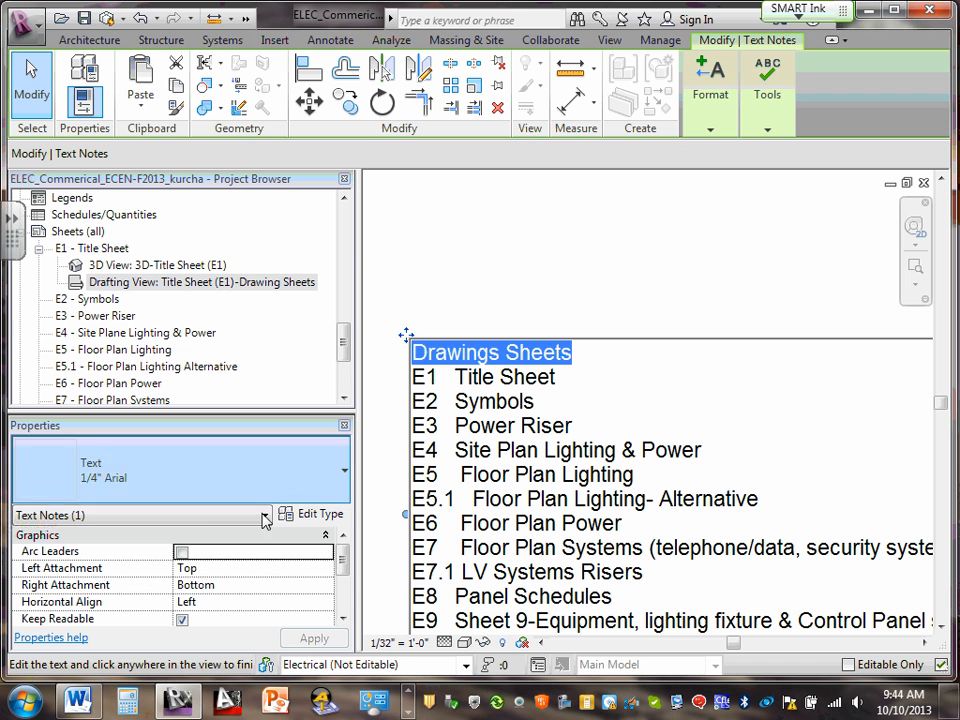
{"action": "left_click", "coordinate": [266, 516]}
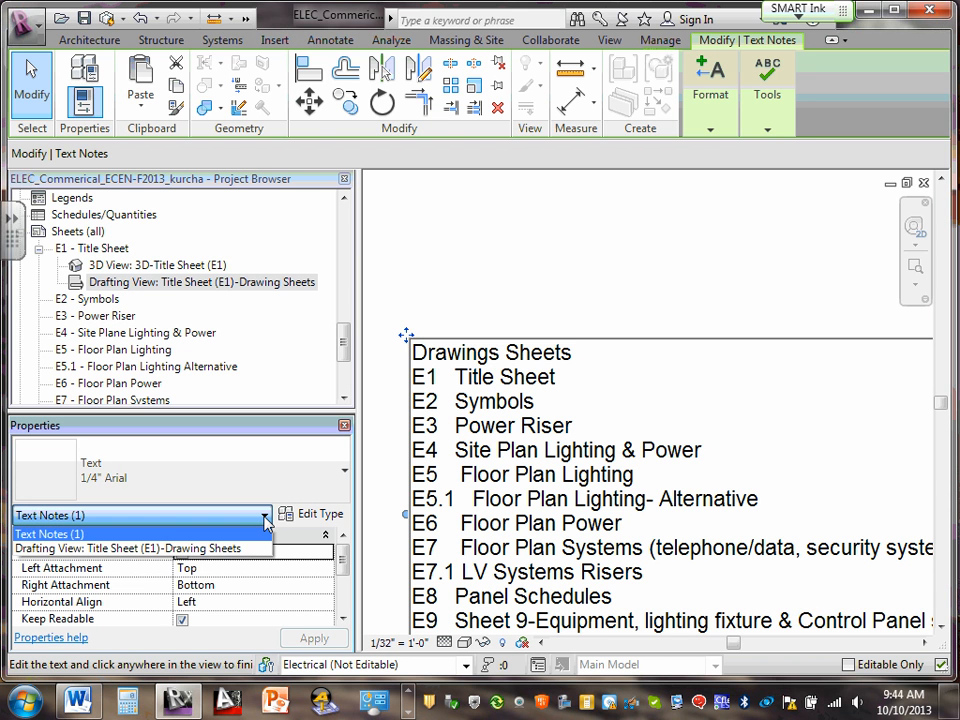
{"action": "left_click", "coordinate": [342, 478]}
{"action": "left_click", "coordinate": [346, 477]}
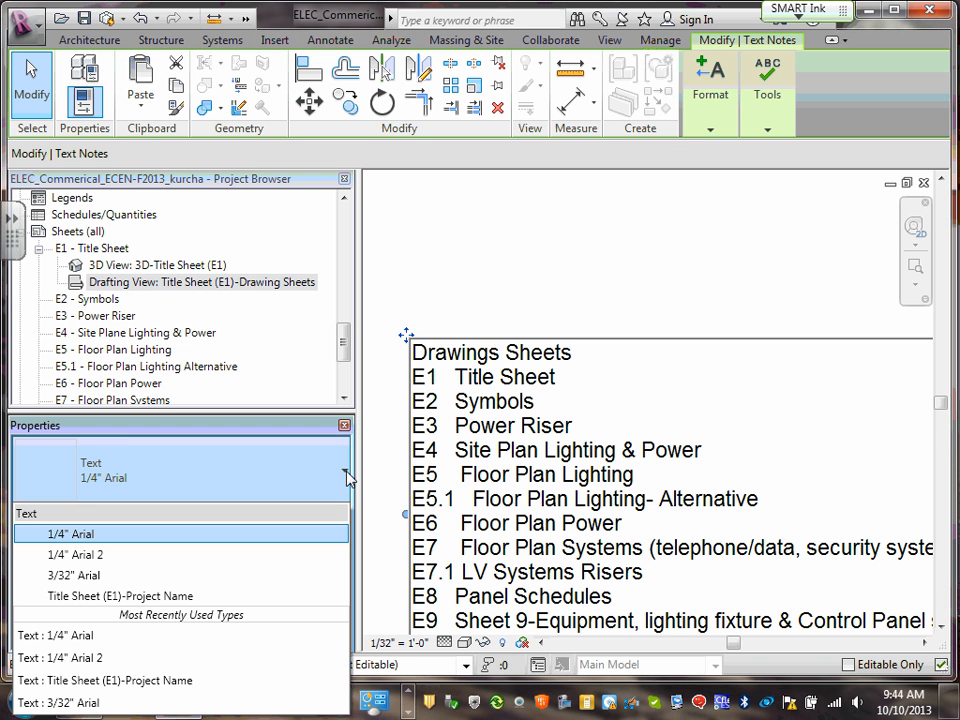
{"action": "left_click", "coordinate": [90, 554]}
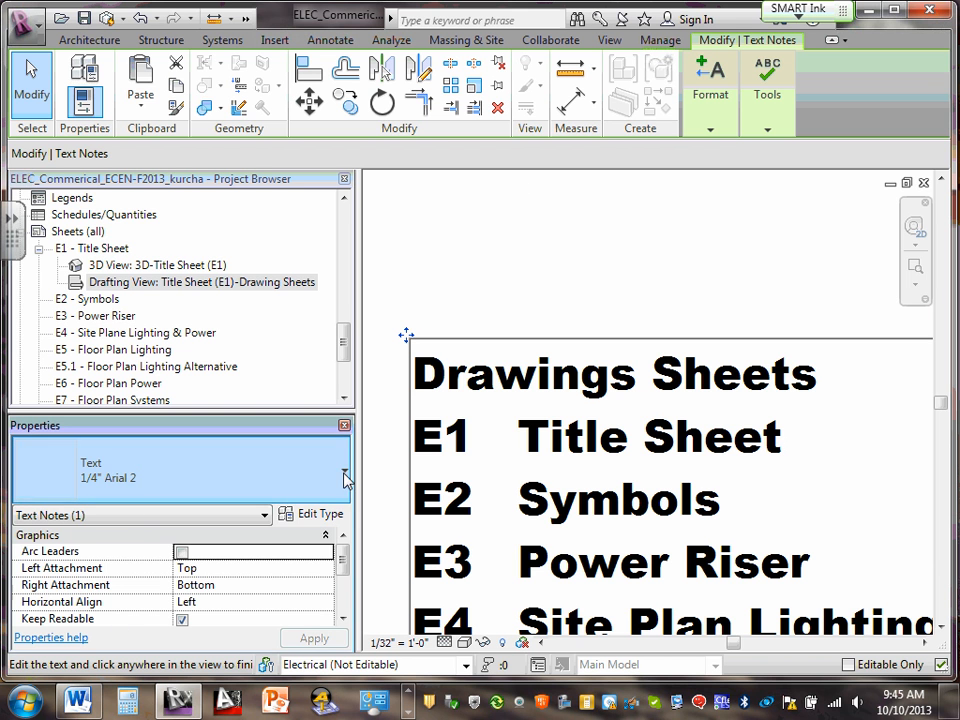
{"action": "left_click", "coordinate": [279, 495]}
{"action": "left_click", "coordinate": [100, 536]}
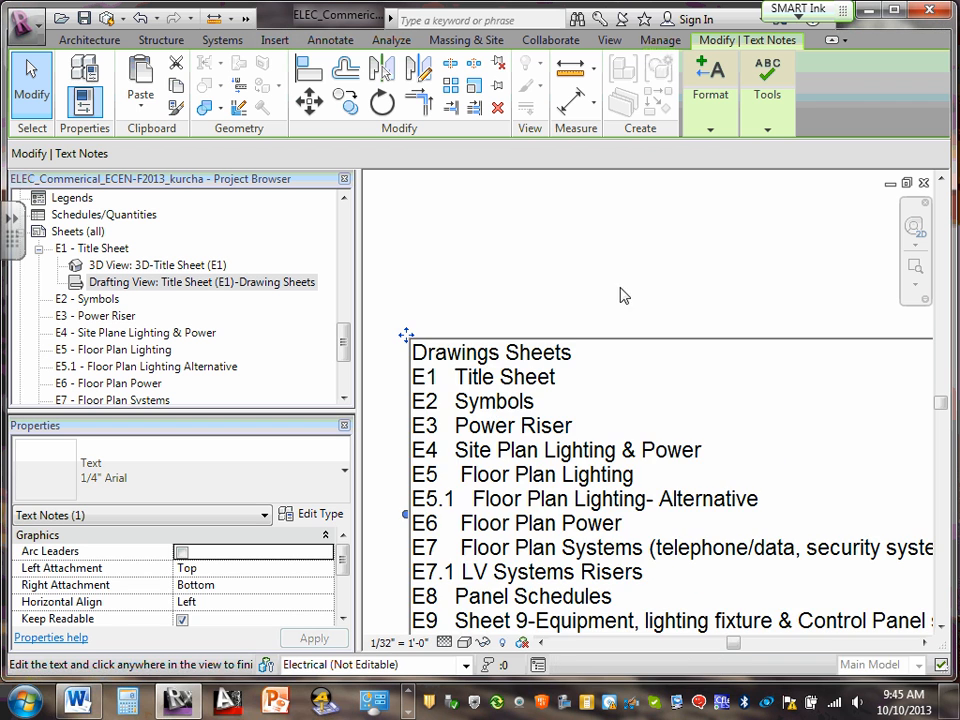
{"action": "double_click", "coordinate": [563, 327]}
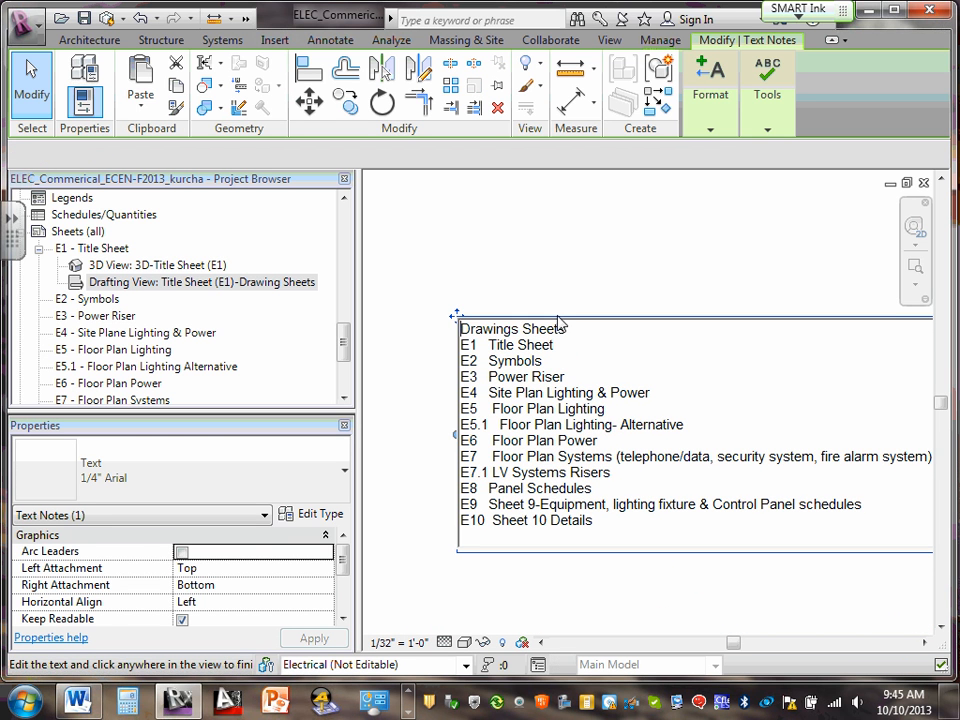
{"action": "left_click_drag", "start_coordinate": [529, 328], "coordinate": [380, 325]}
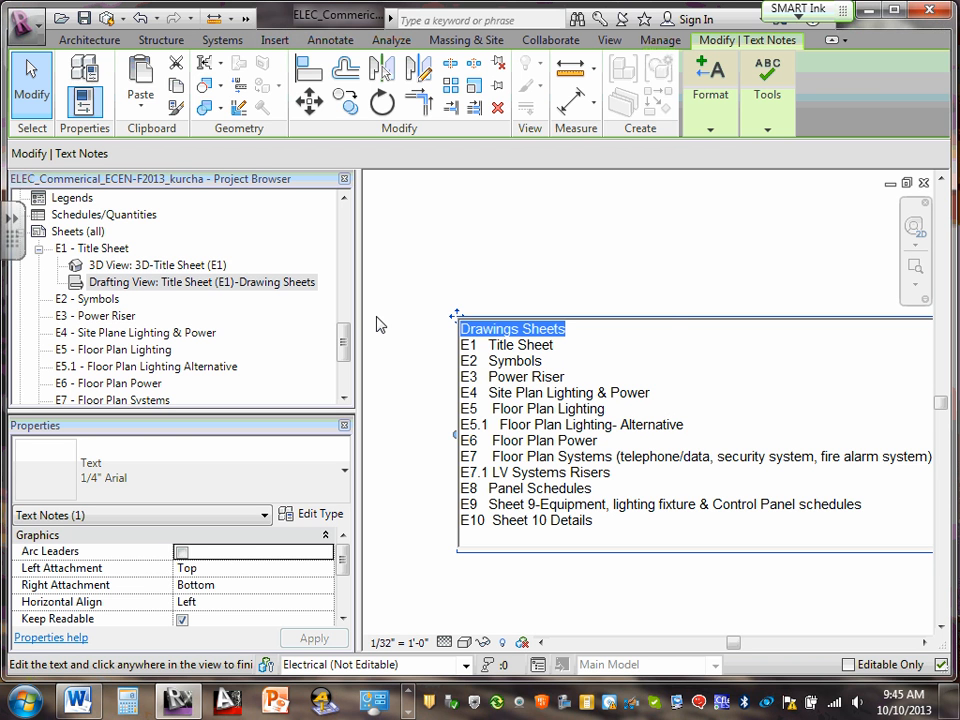
{"action": "key", "text": "ctrl+a"}
{"action": "left_click", "coordinate": [546, 306]}
{"action": "left_click", "coordinate": [407, 300]}
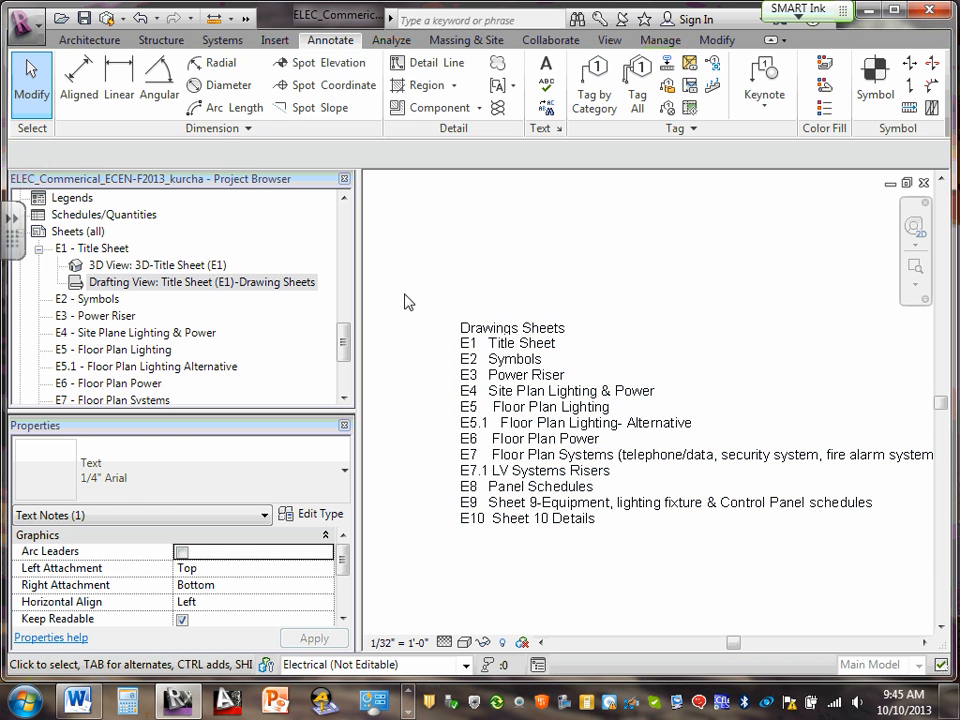
{"action": "left_click", "coordinate": [475, 343]}
{"action": "left_click", "coordinate": [556, 337]}
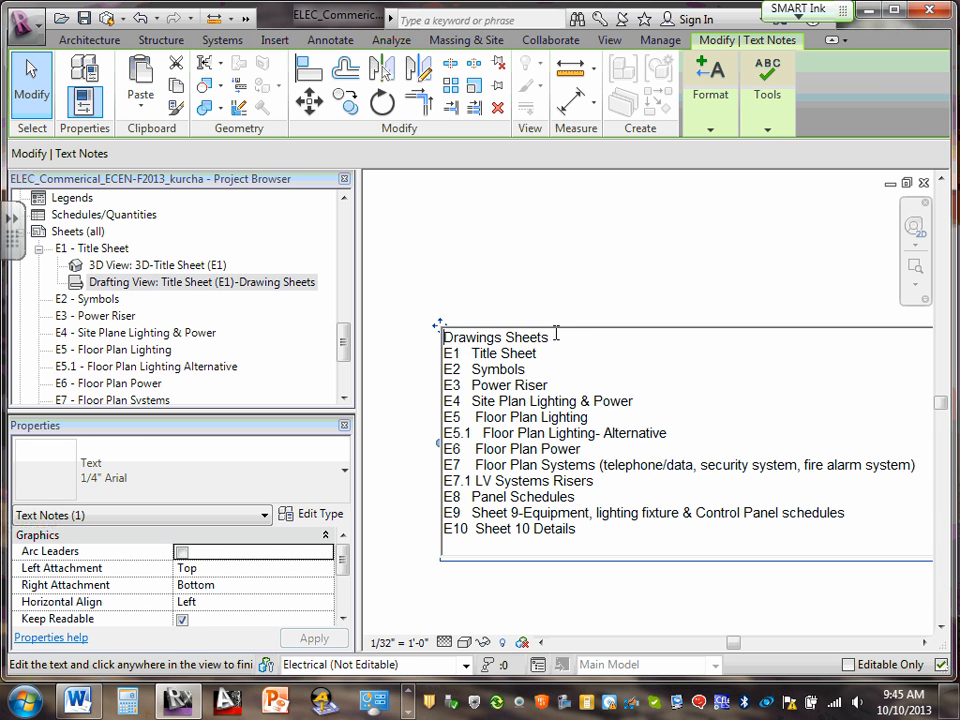
{"action": "left_click_drag", "start_coordinate": [555, 333], "coordinate": [438, 325]}
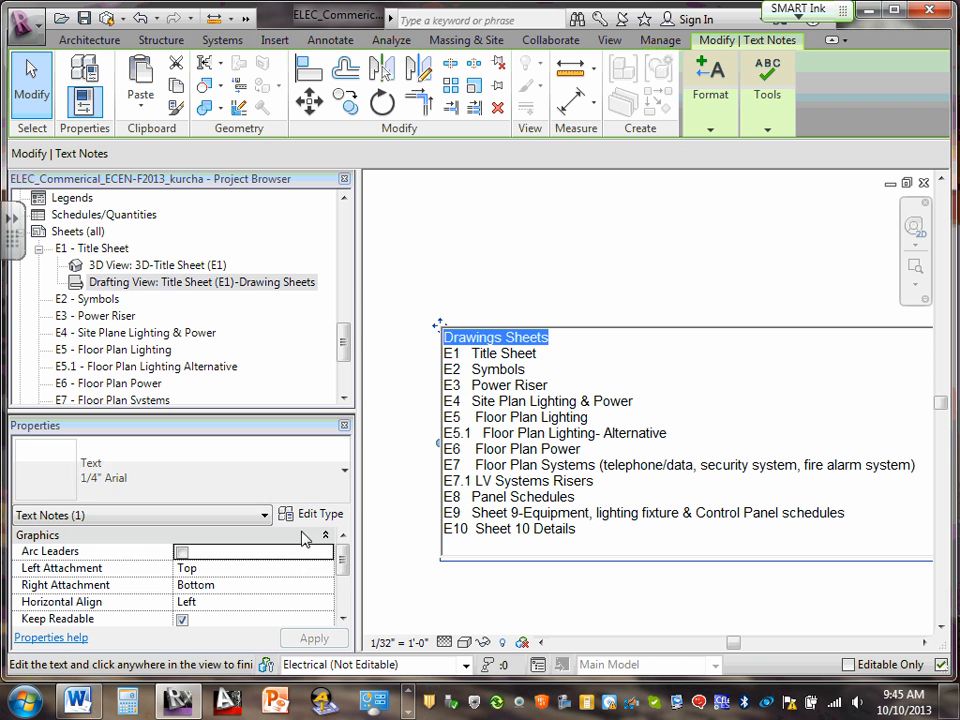
{"action": "key", "text": "ctrl+a"}
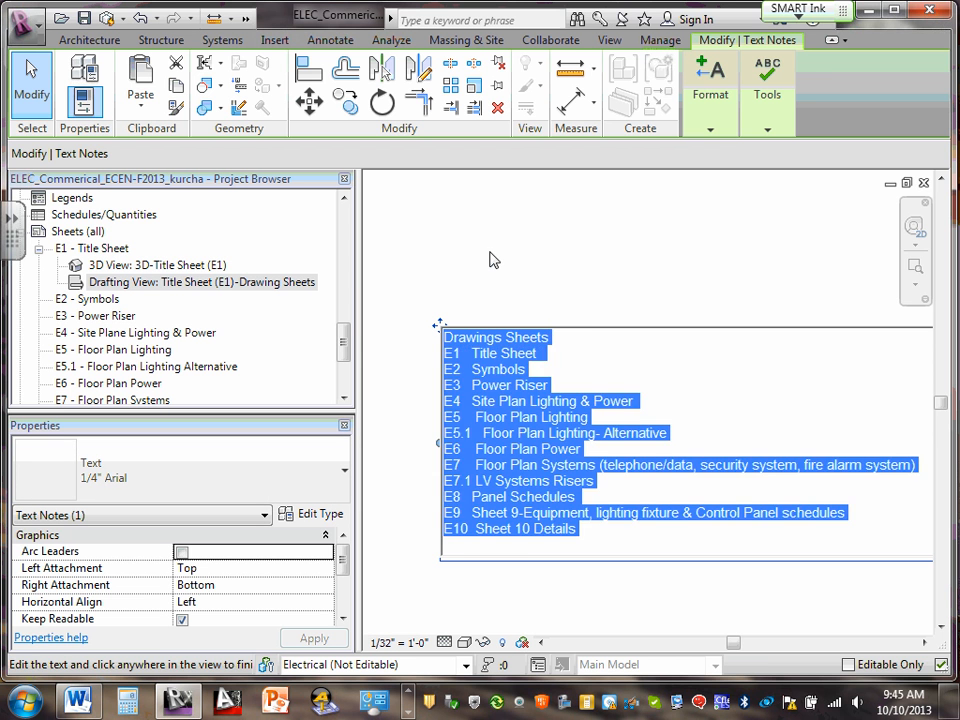
{"action": "left_click", "coordinate": [493, 261]}
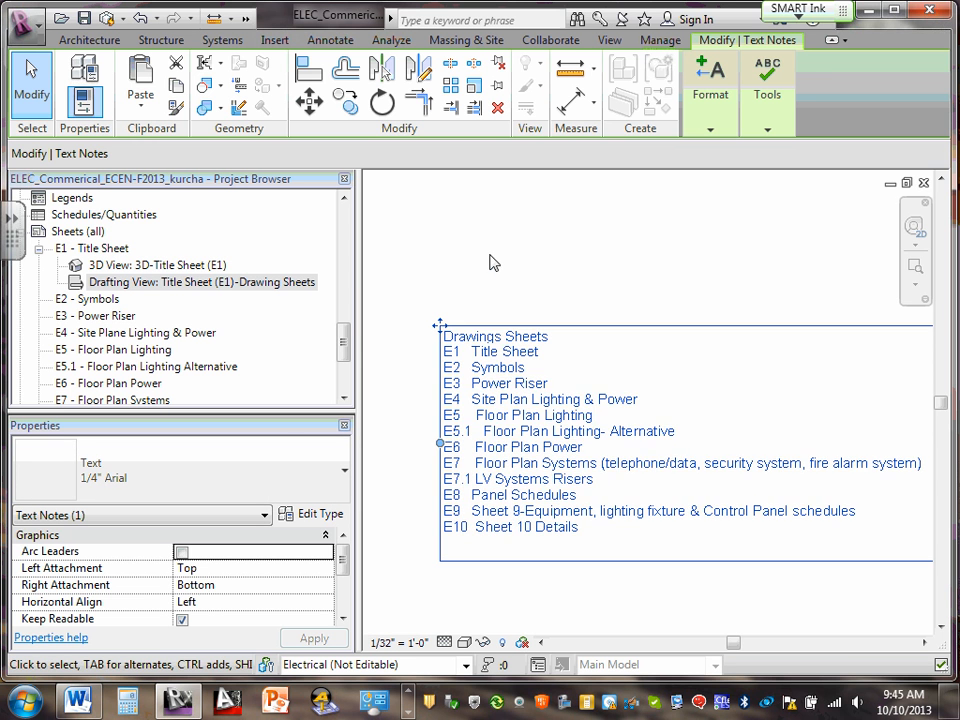
Open the E1 - Title Sheet and review the sheet list's size and the overall sheet layout.
{"action": "double_click", "coordinate": [96, 249]}
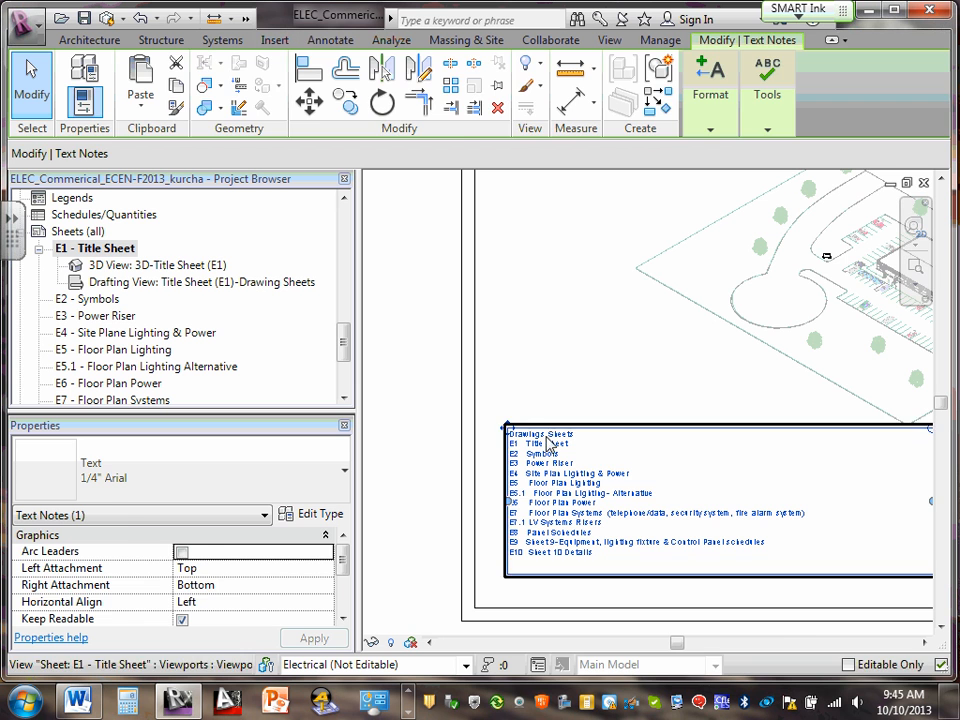
{"action": "left_click", "coordinate": [557, 394]}
{"action": "scroll", "coordinate": [545, 440], "scroll_direction": "up", "scroll_amount": 3}
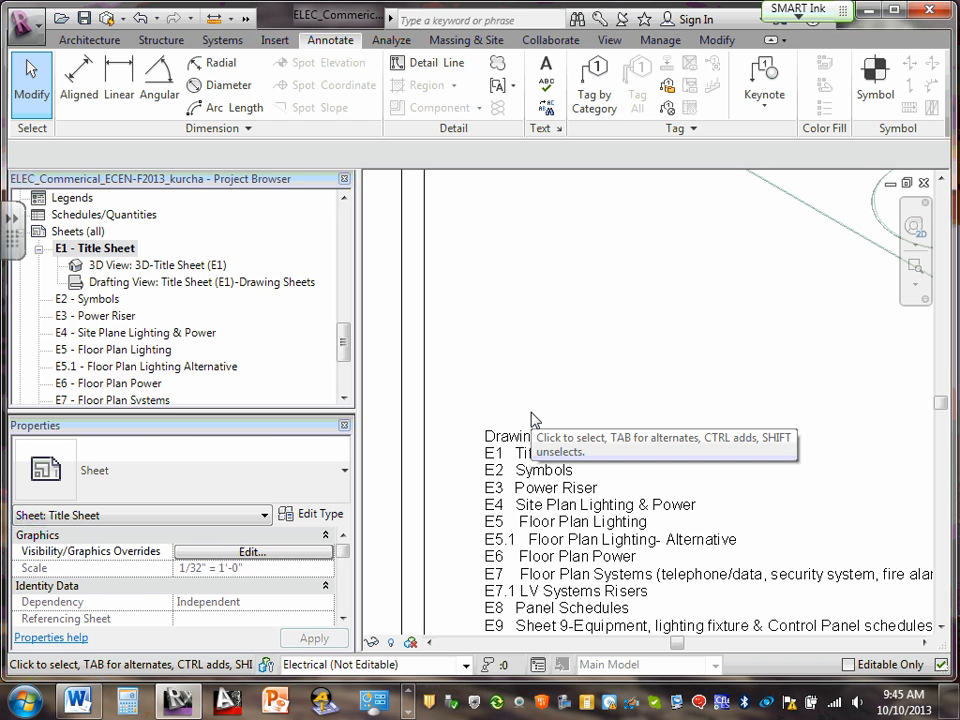
{"action": "scroll", "coordinate": [688, 336], "scroll_direction": "down", "scroll_amount": 3}
{"action": "mouse_move", "coordinate": [688, 336]}
{"action": "middle_mouse_down"}
{"action": "mouse_move", "coordinate": [672, 443]}
{"action": "mouse_move", "coordinate": [547, 455]}
{"action": "middle_mouse_up"}
{"action": "middle_click_drag", "start_coordinate": [709, 282], "coordinate": [700, 369]}
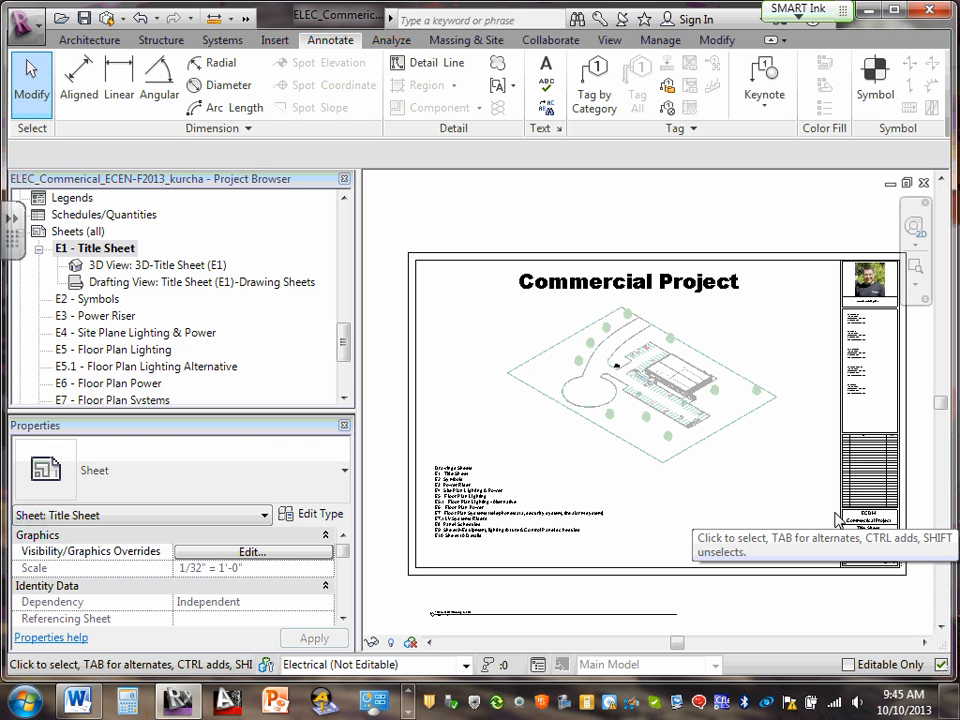
Open the E2 - Symbols sheet and start adding a view to it, synchronizing the local changes with central.
{"action": "left_click", "coordinate": [99, 302]}
{"action": "double_click", "coordinate": [99, 302]}
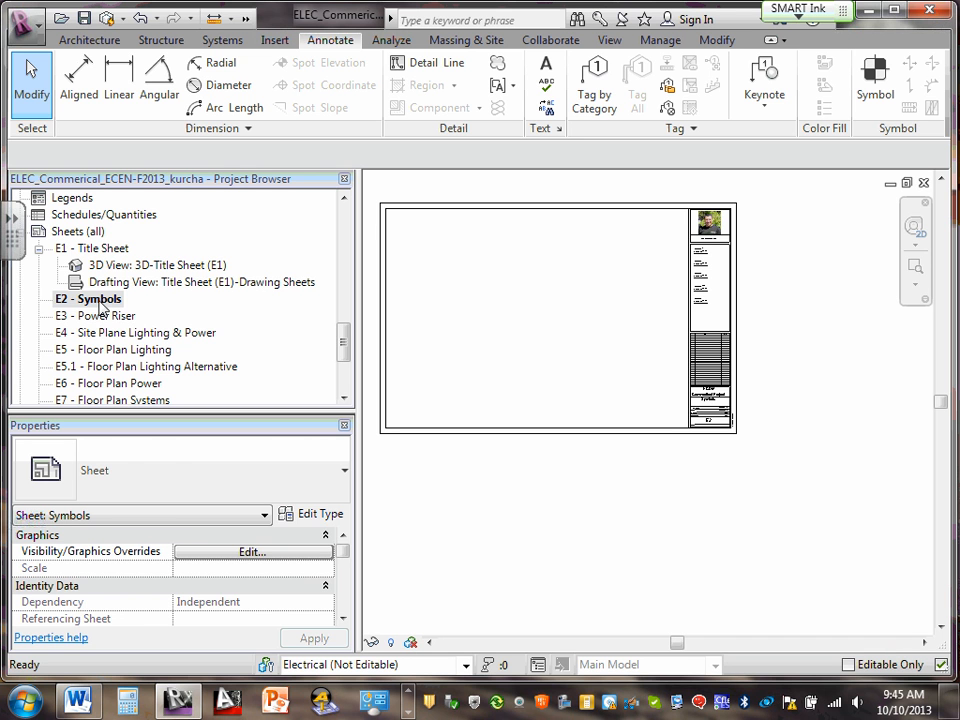
{"action": "right_click", "coordinate": [101, 305]}
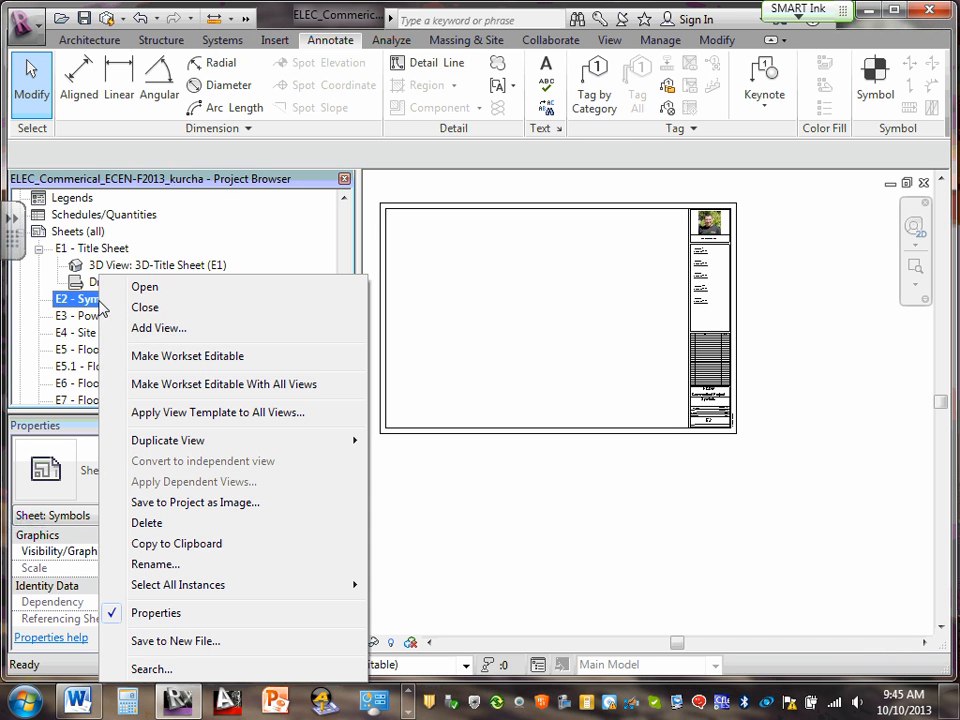
{"action": "left_click", "coordinate": [195, 330]}
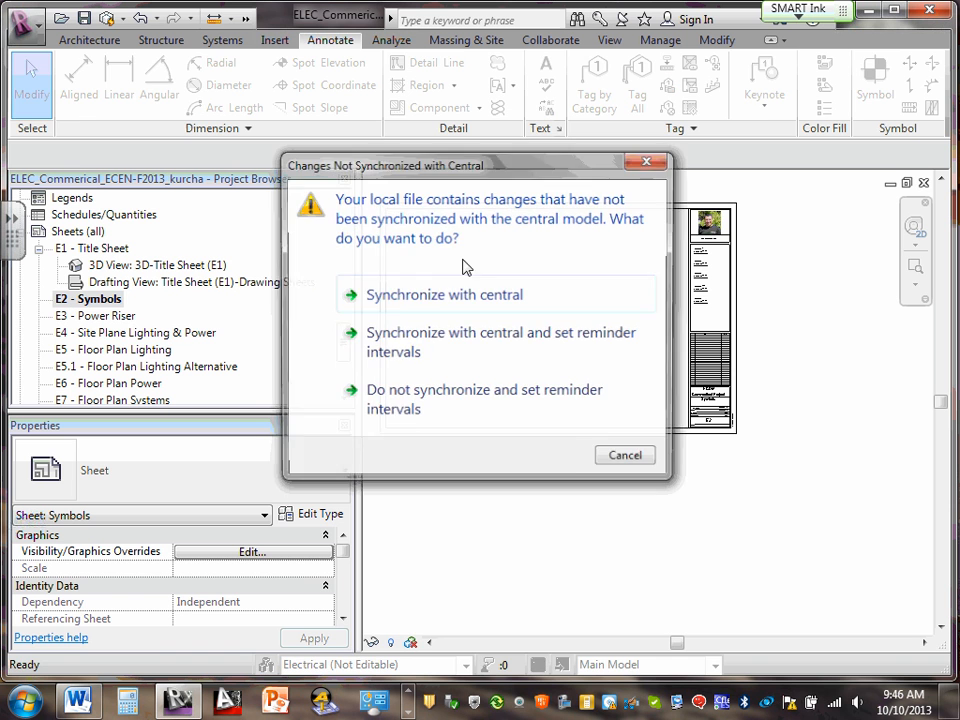
{"action": "left_click", "coordinate": [457, 296]}
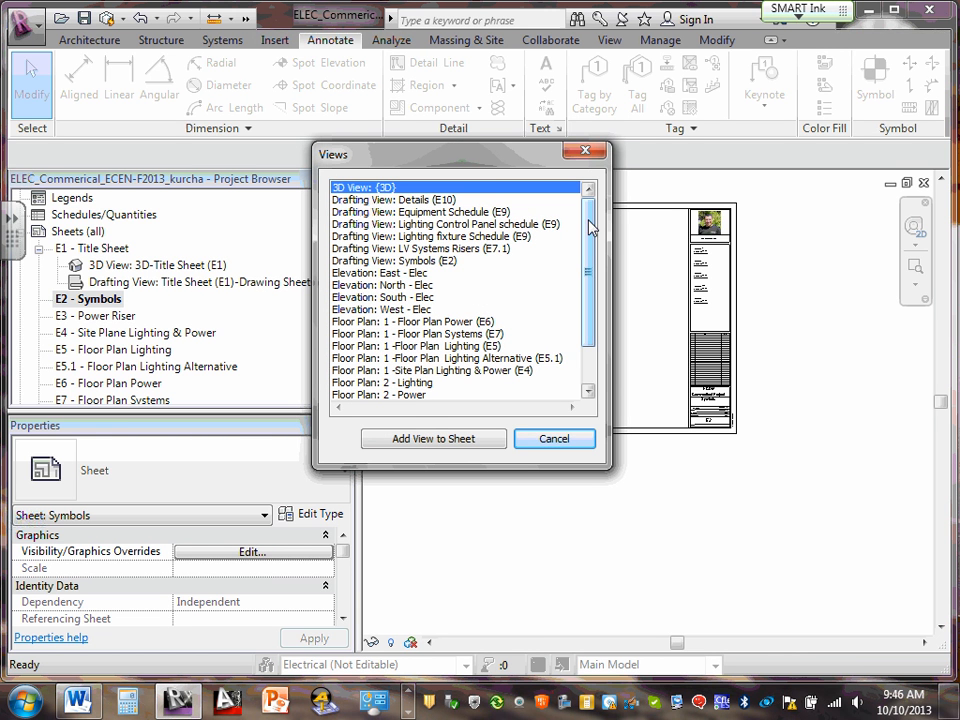
Add the drafting view Symbols (E2) to the E2 sheet and place it over the drawing area.
{"action": "left_click", "coordinate": [441, 261]}
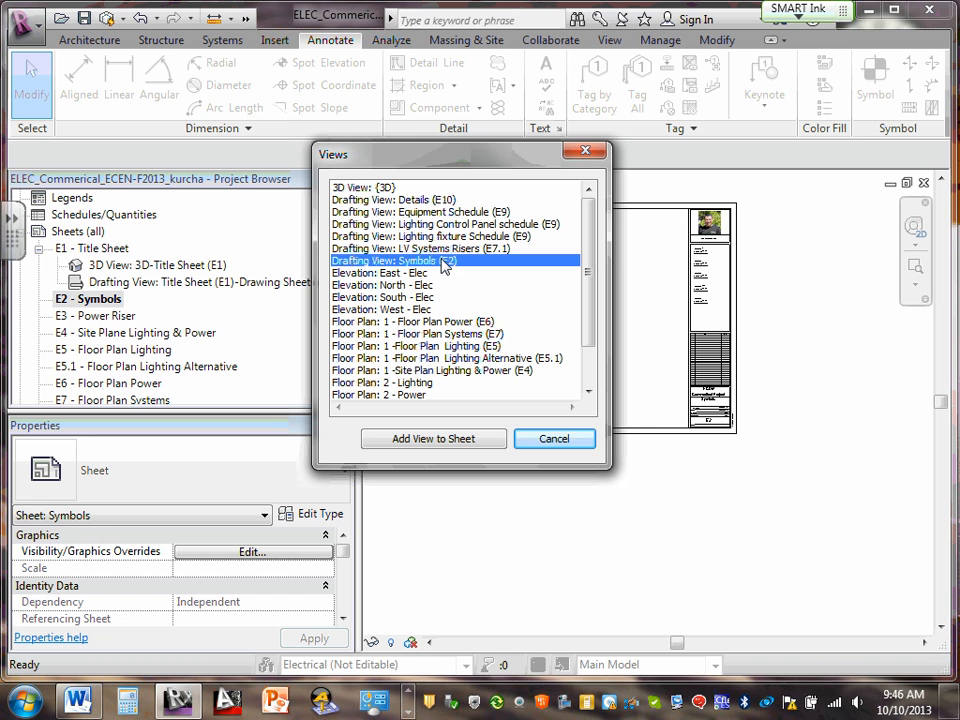
{"action": "double_click", "coordinate": [443, 264]}
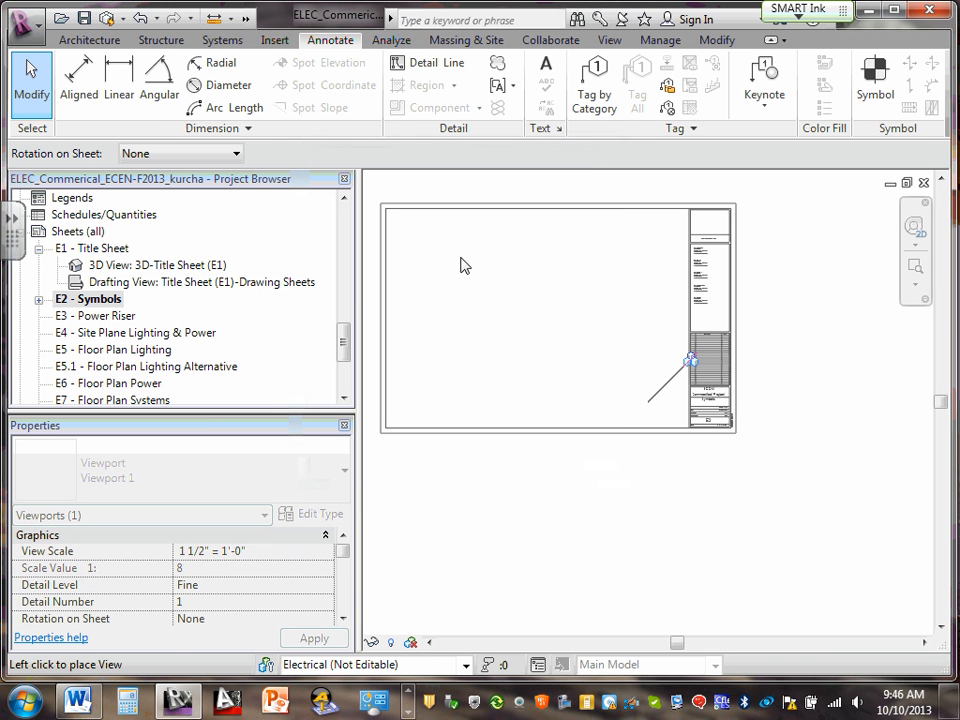
{"action": "left_click", "coordinate": [573, 335]}
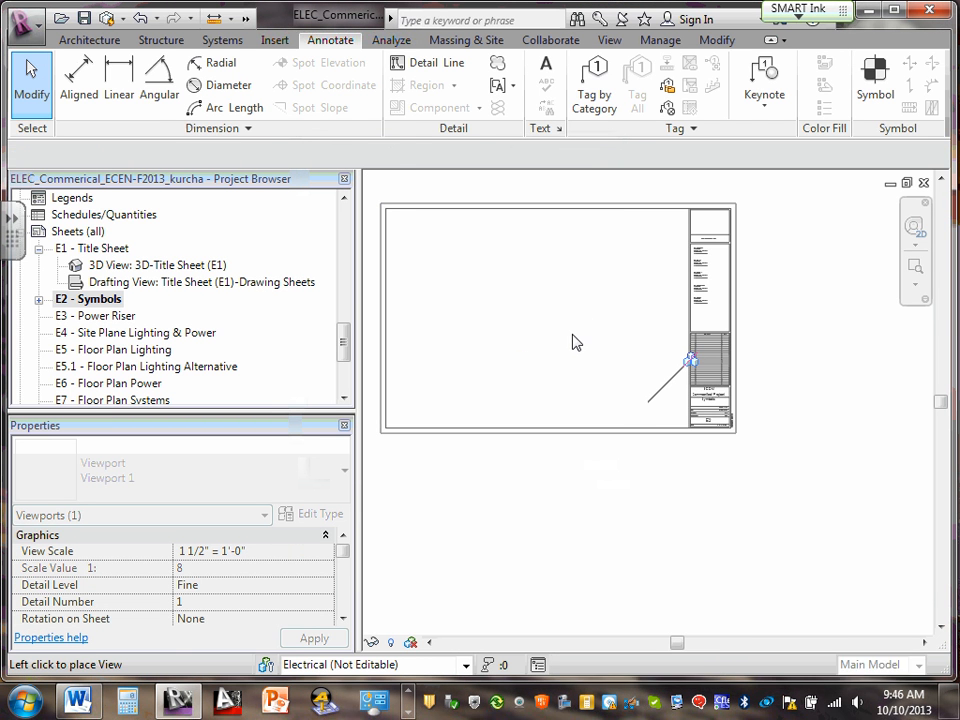
{"action": "scroll", "coordinate": [573, 343], "scroll_direction": "up", "scroll_amount": 5}
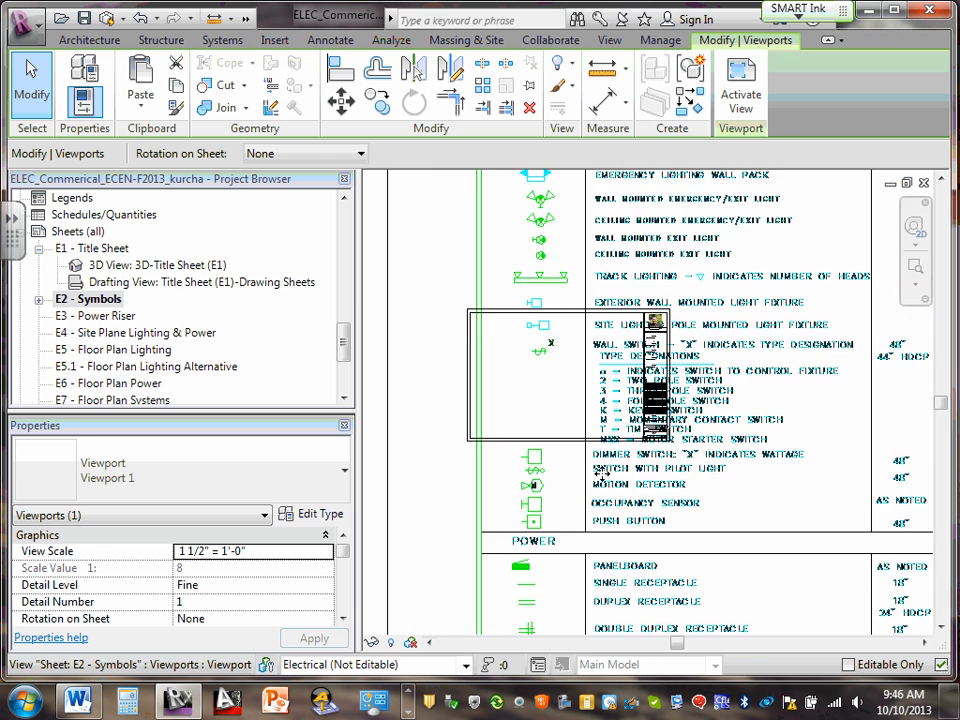
{"action": "scroll", "coordinate": [601, 470], "scroll_direction": "down", "scroll_amount": 2}
{"action": "scroll", "coordinate": [731, 521], "scroll_direction": "down", "scroll_amount": 2}
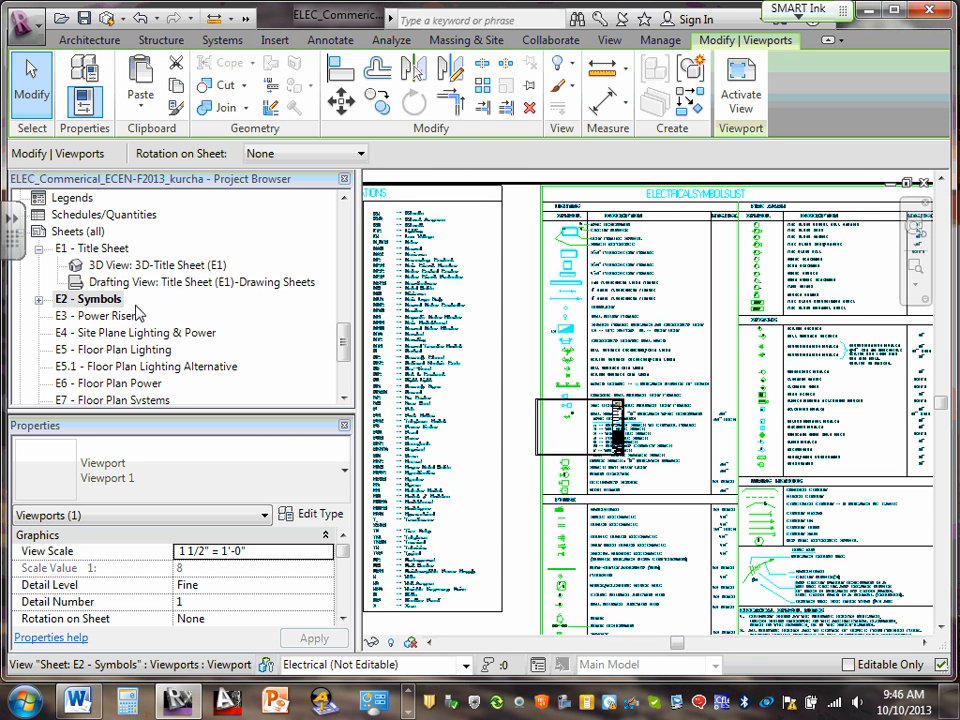
Open the Symbols (E2) drafting view under sheet E2 and set its view scale to 1/8" = 1'-0".
{"action": "double_click", "coordinate": [62, 299]}
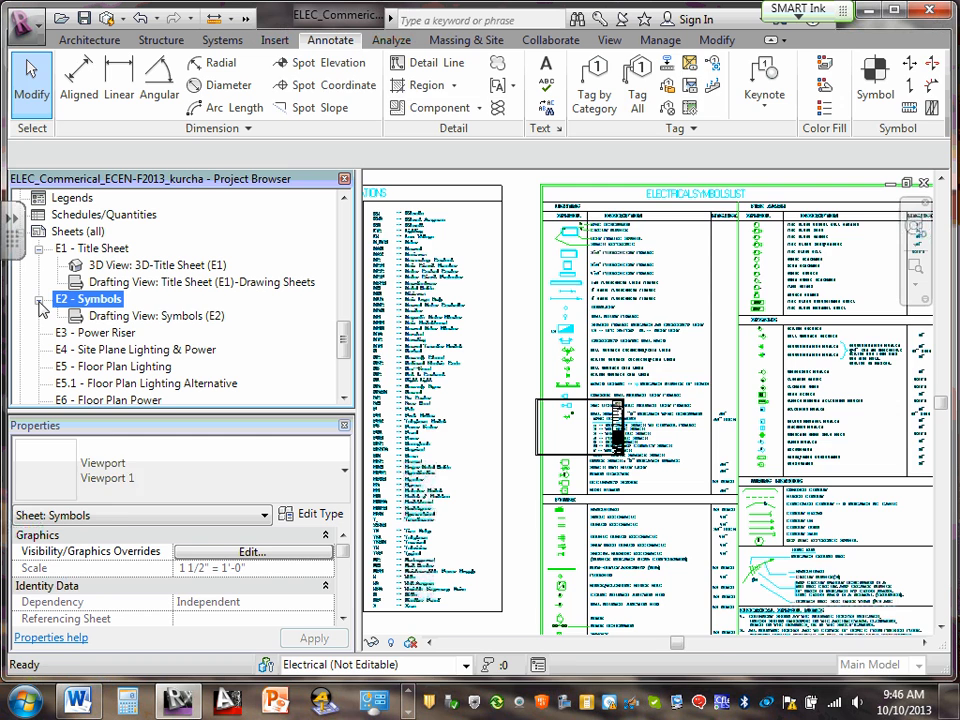
{"action": "double_click", "coordinate": [178, 318]}
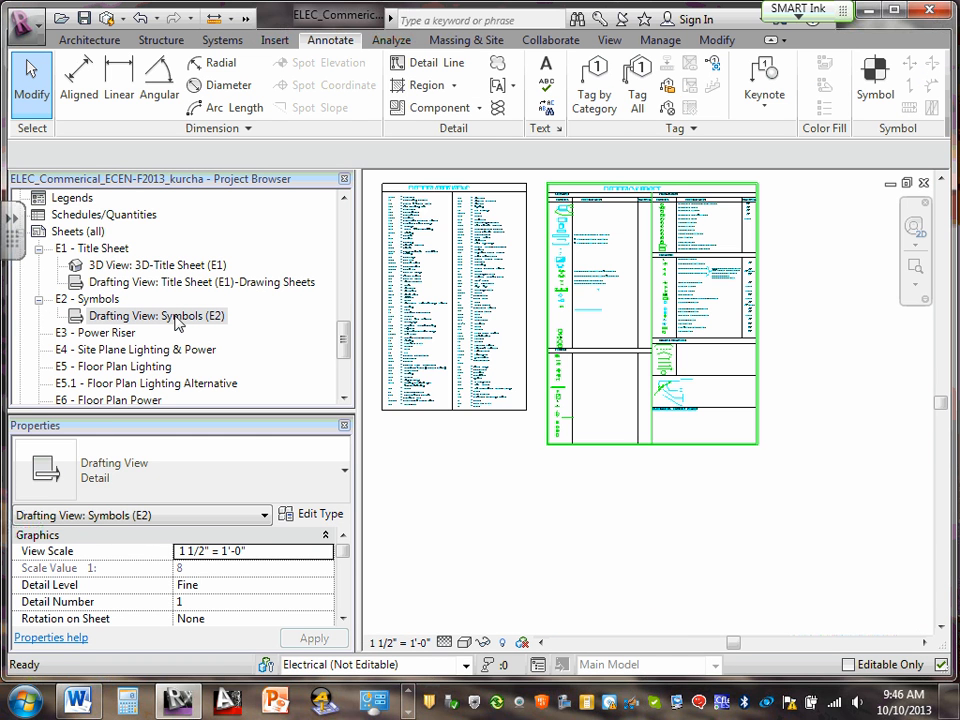
{"action": "left_click", "coordinate": [410, 644]}
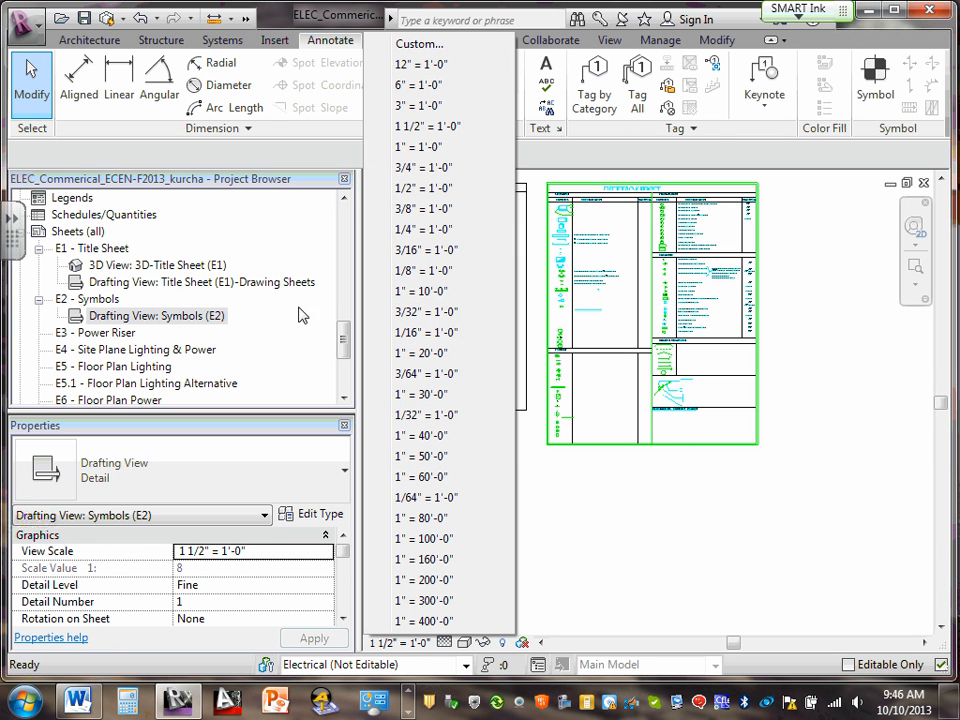
{"action": "left_click", "coordinate": [420, 270]}
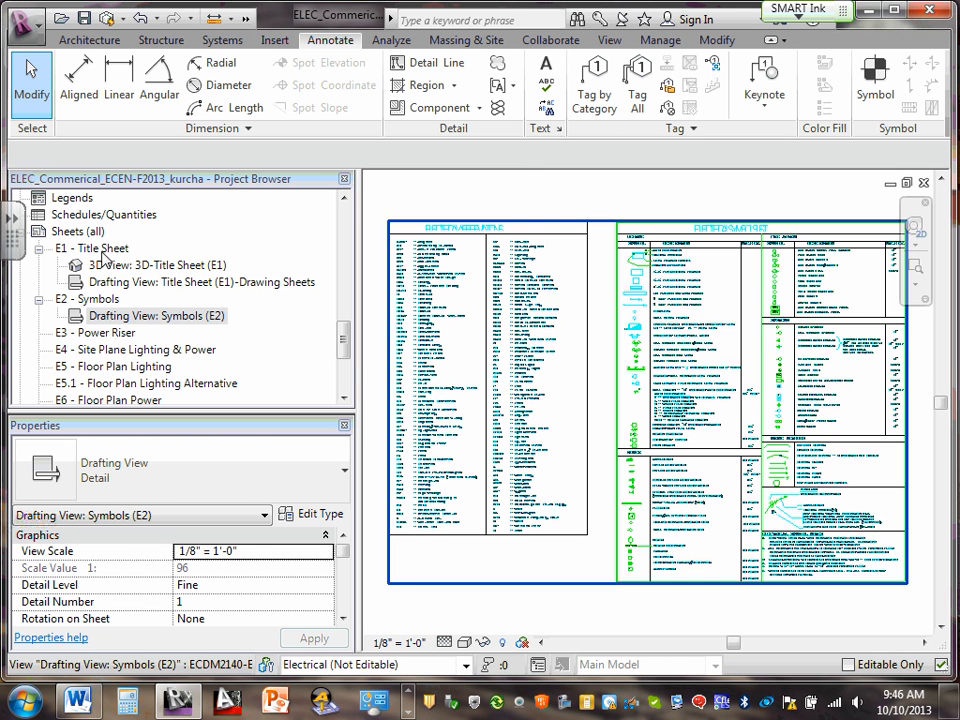
Return to the E2 - Symbols sheet and move the Symbols viewport inside the title block border.
{"action": "double_click", "coordinate": [103, 301]}
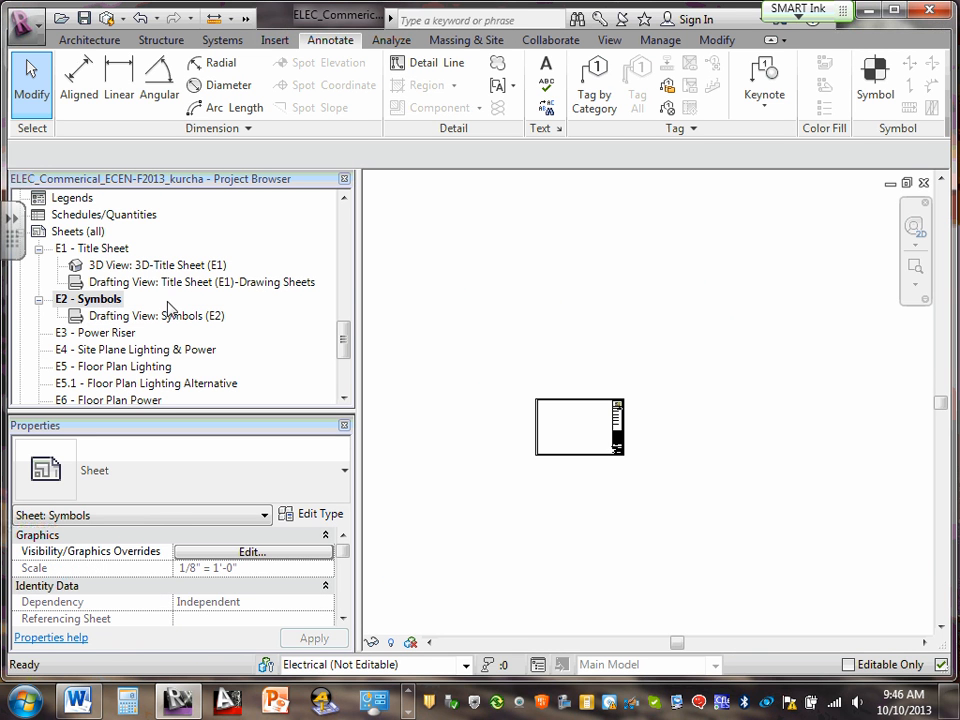
{"action": "scroll", "coordinate": [655, 410], "scroll_direction": "down", "scroll_amount": 4}
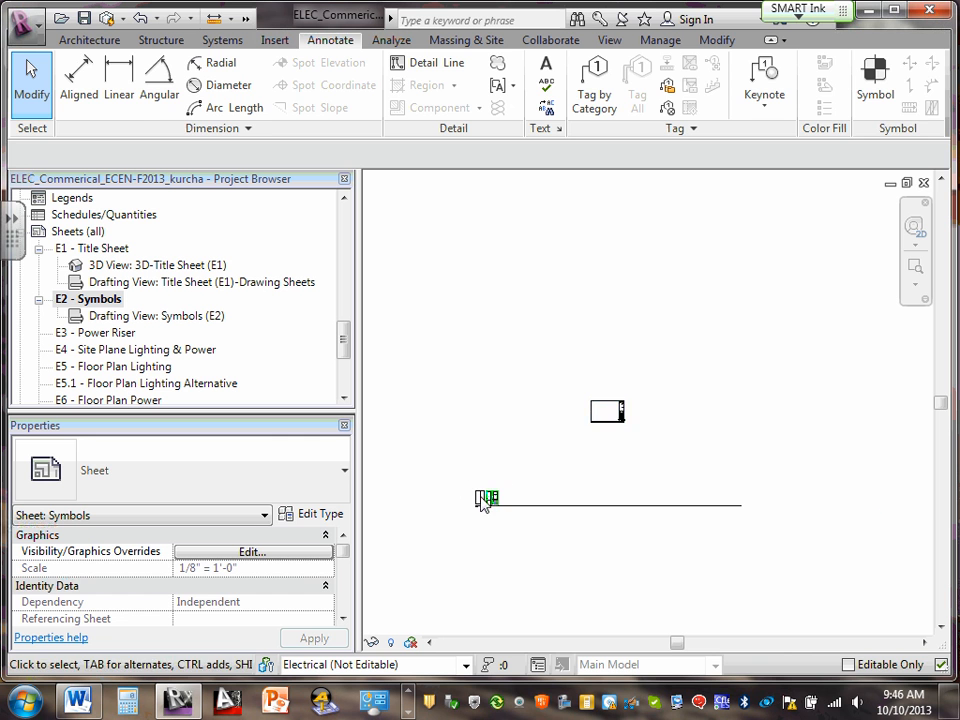
{"action": "scroll", "coordinate": [480, 494], "scroll_direction": "up", "scroll_amount": 3}
{"action": "left_click_drag", "start_coordinate": [491, 502], "coordinate": [690, 348]}
{"action": "scroll", "coordinate": [590, 377], "scroll_direction": "up", "scroll_amount": 3}
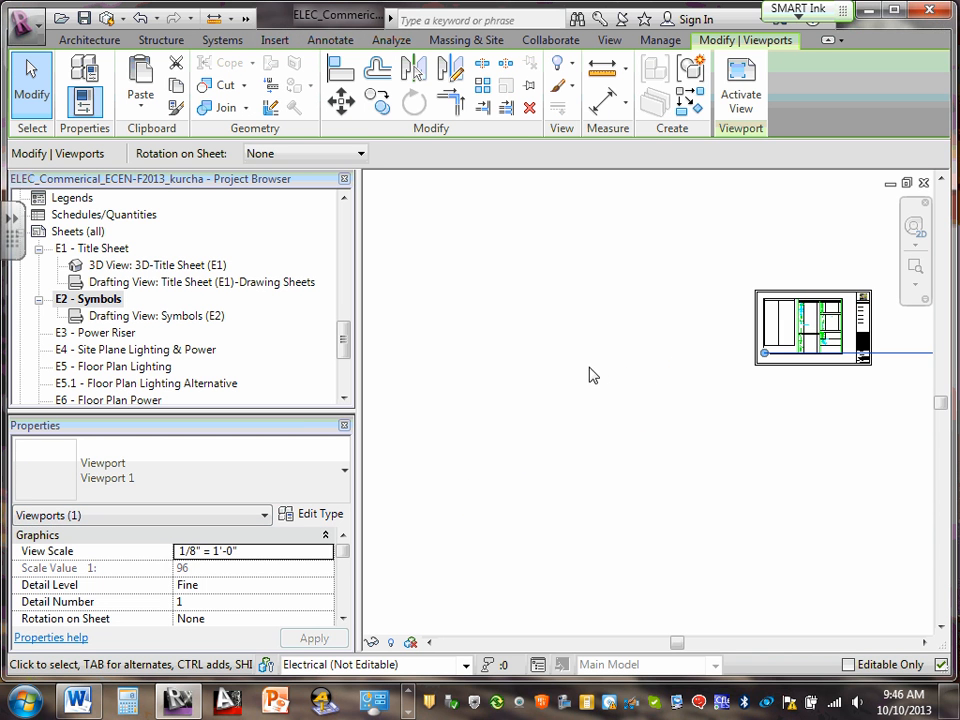
Inspect the symbols tables on E2, shift the viewport slightly to the right within the border and deselect it.
{"action": "middle_click_drag", "start_coordinate": [660, 386], "coordinate": [551, 439]}
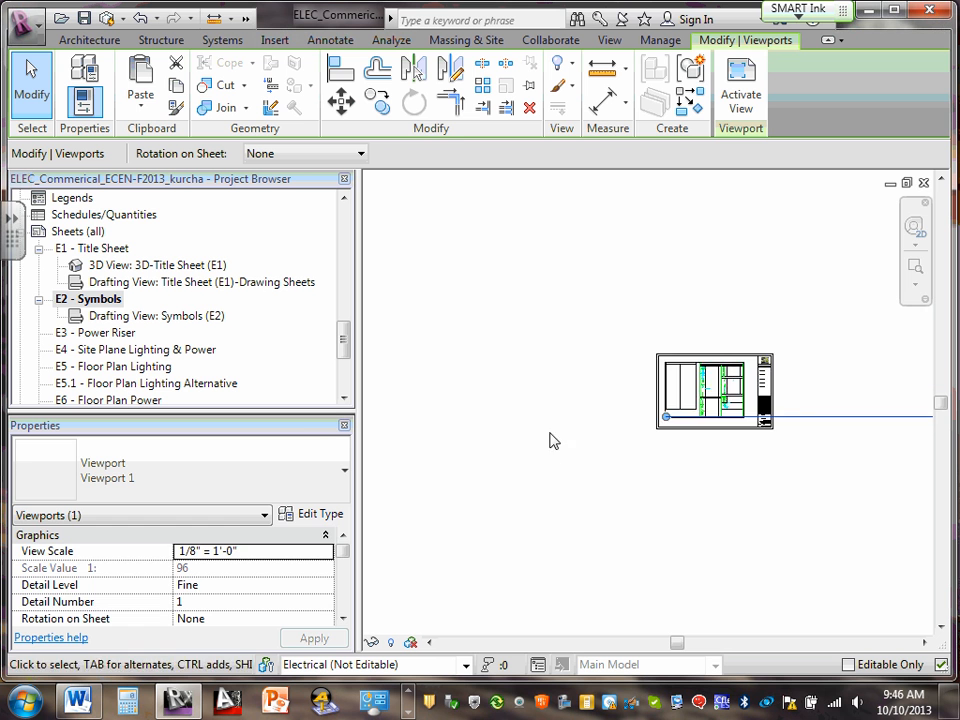
{"action": "scroll", "coordinate": [771, 420], "scroll_direction": "up", "scroll_amount": 5}
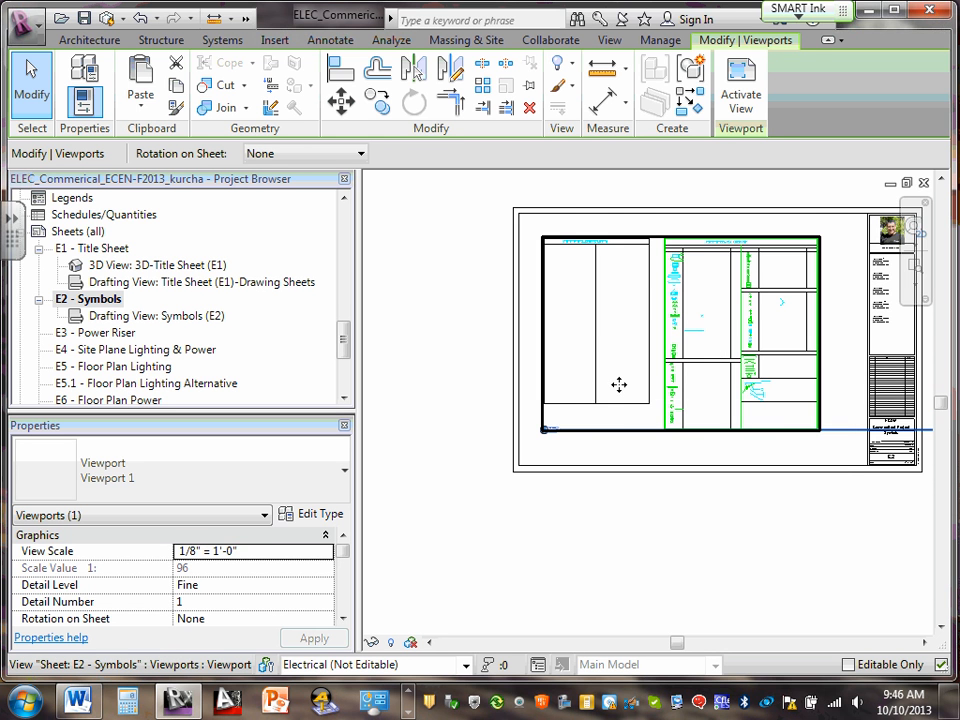
{"action": "scroll", "coordinate": [613, 340], "scroll_direction": "up", "scroll_amount": 5}
{"action": "scroll", "coordinate": [576, 369], "scroll_direction": "down", "scroll_amount": 2}
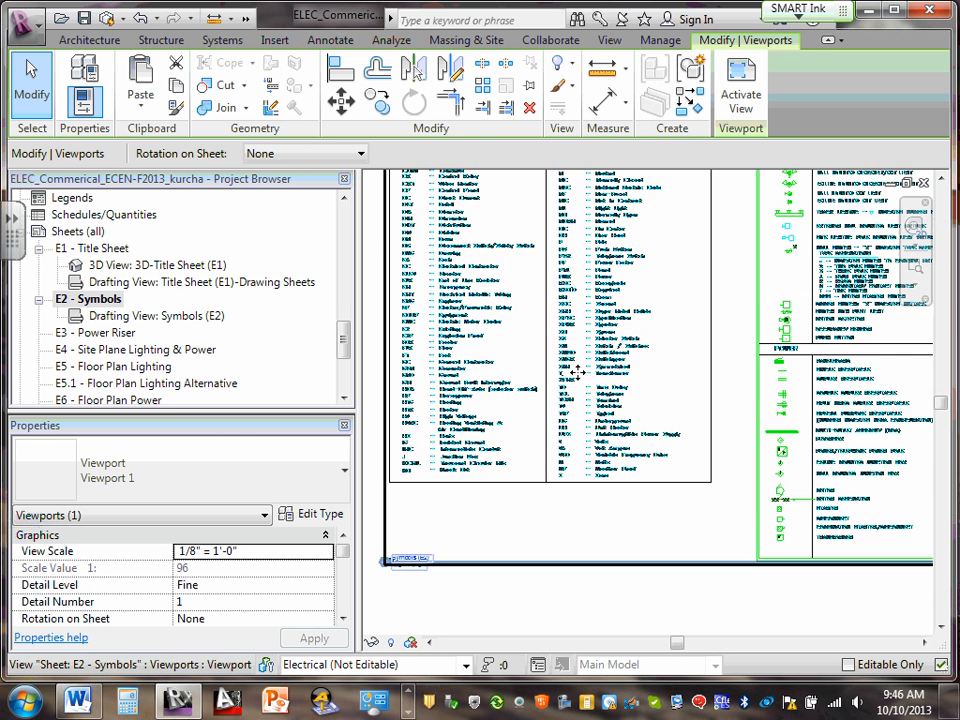
{"action": "scroll", "coordinate": [555, 396], "scroll_direction": "down", "scroll_amount": 4}
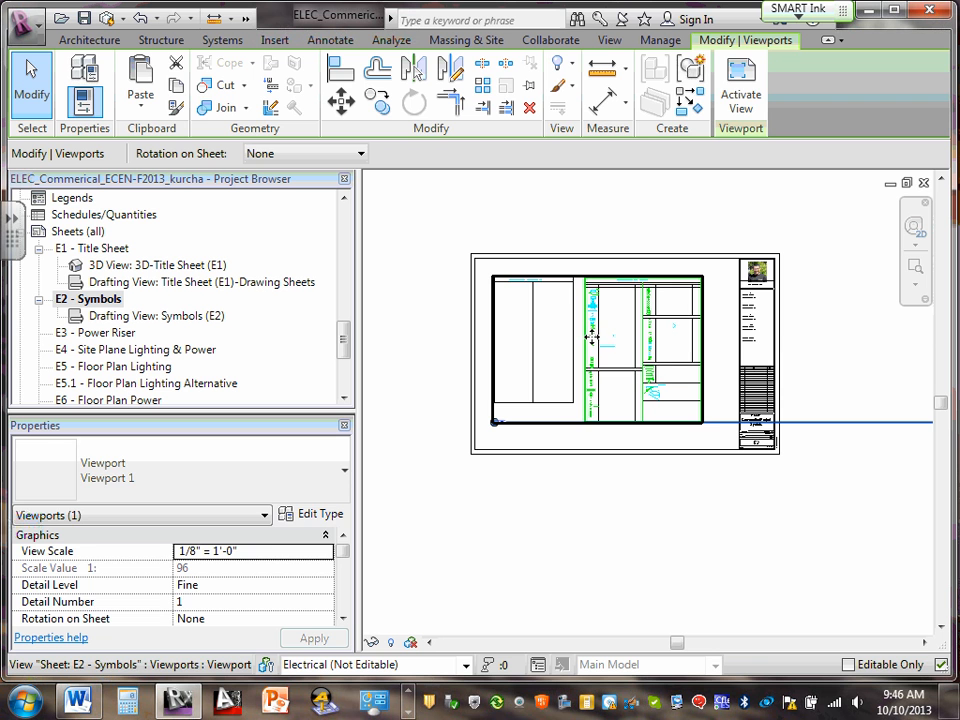
{"action": "mouse_move", "coordinate": [668, 354]}
{"action": "left_mouse_down"}
{"action": "mouse_move", "coordinate": [603, 342]}
{"action": "mouse_move", "coordinate": [612, 343]}
{"action": "left_mouse_up"}
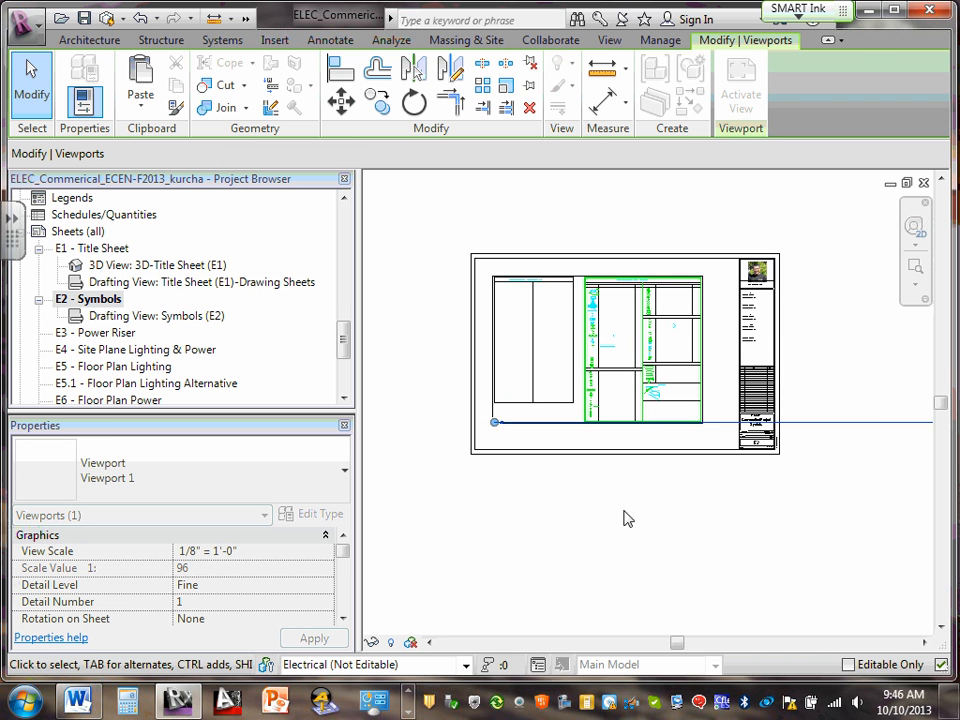
{"action": "left_click", "coordinate": [529, 510]}
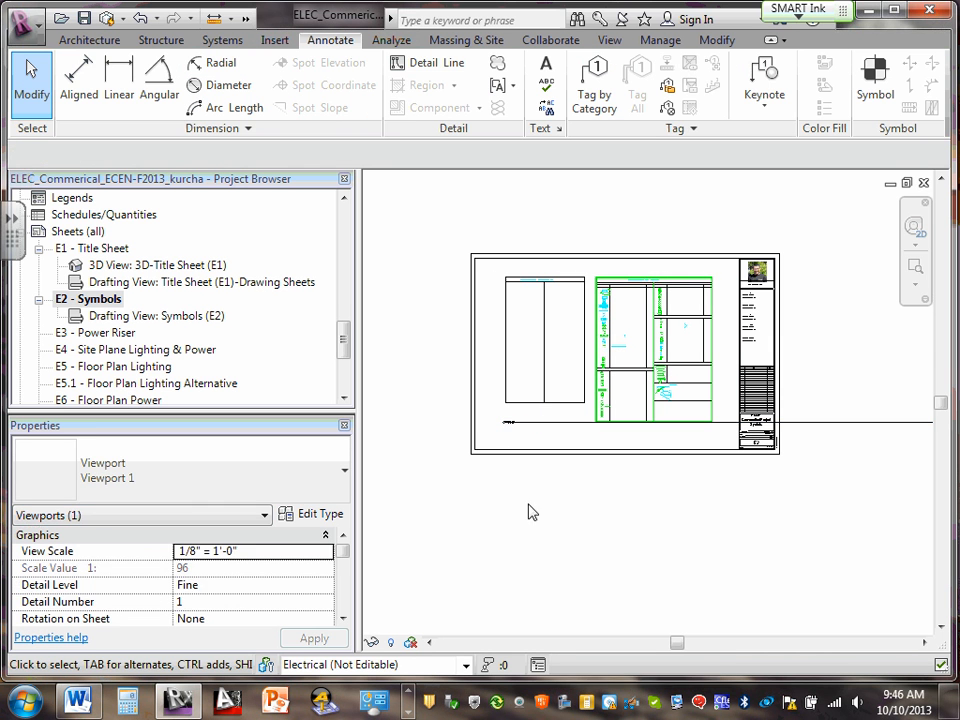
Open the Symbols (E2) drafting view and examine the list of available view scales.
{"action": "double_click", "coordinate": [140, 316]}
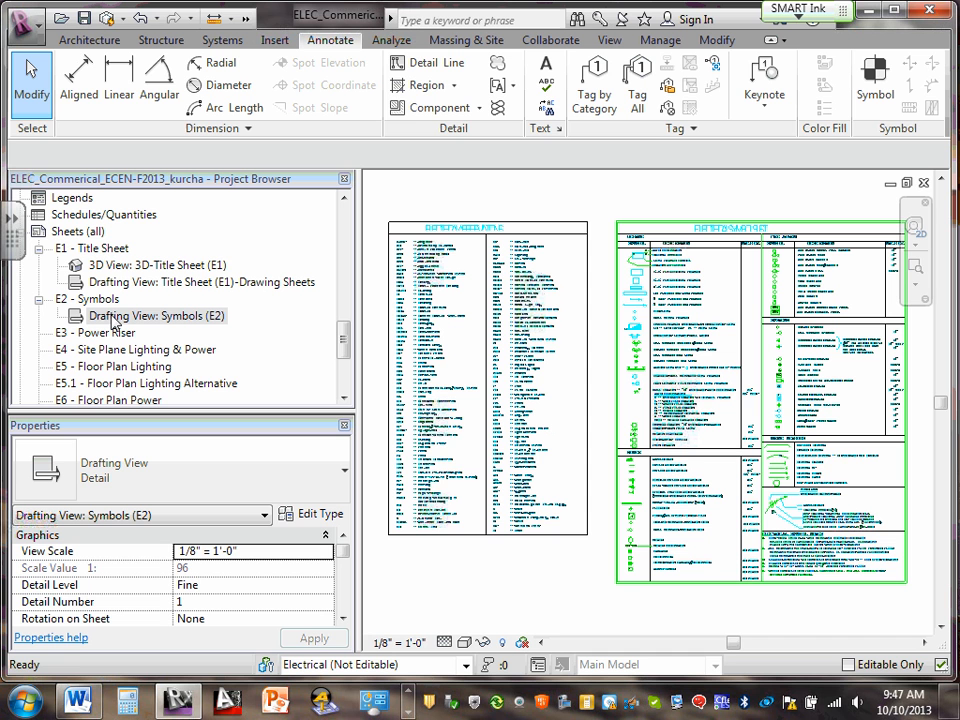
{"action": "left_click", "coordinate": [396, 642]}
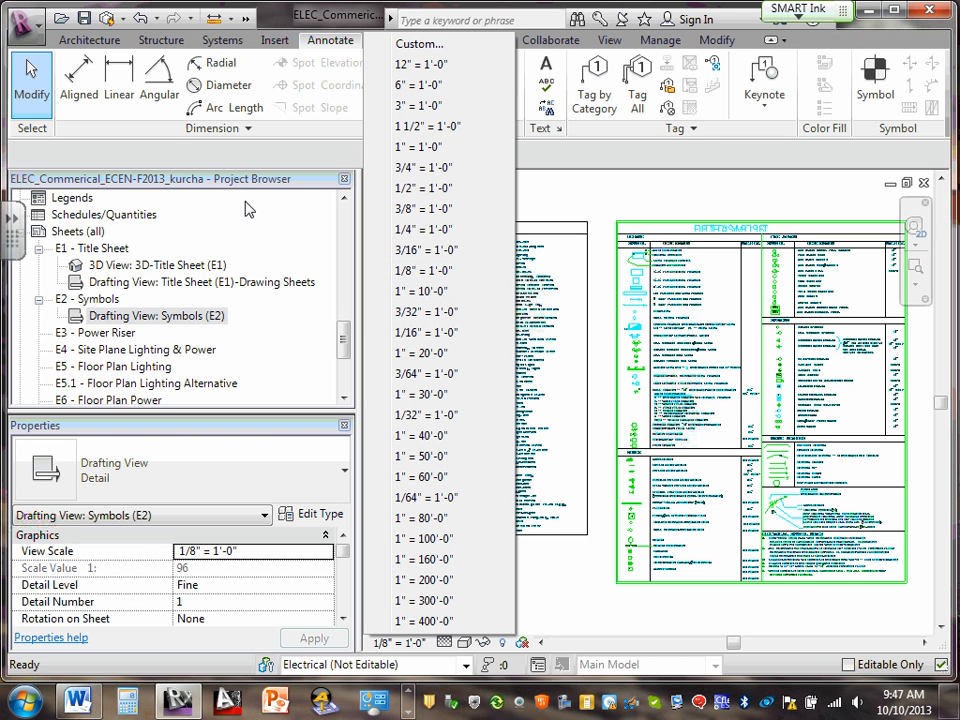
Return to sheet E2 - Symbols and move the viewport's title line below the title block border.
{"action": "double_click", "coordinate": [100, 299]}
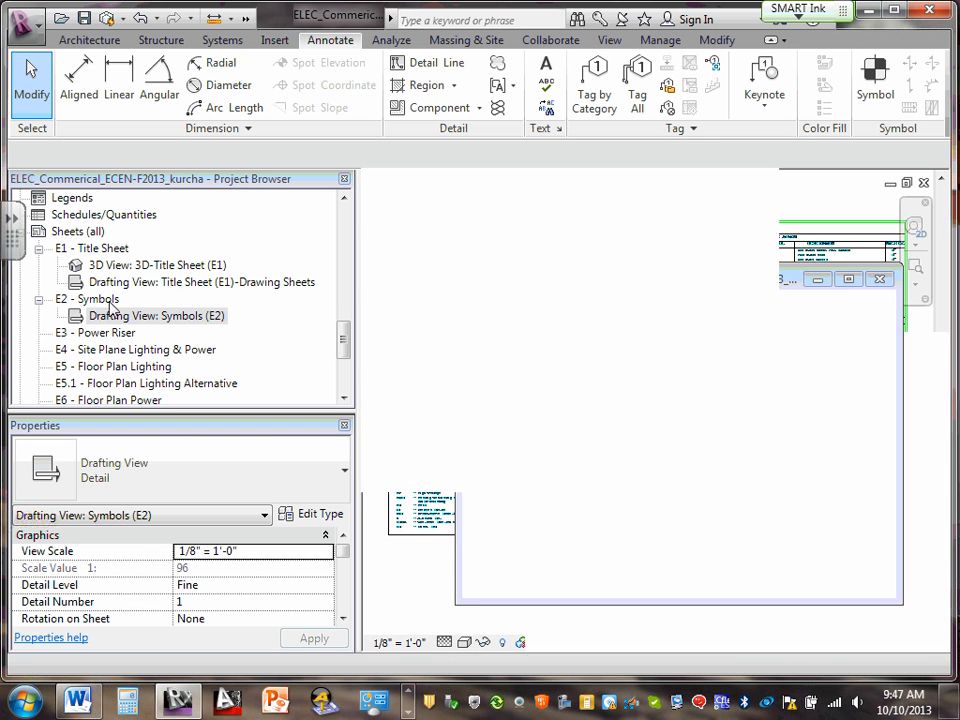
{"action": "left_click", "coordinate": [856, 428]}
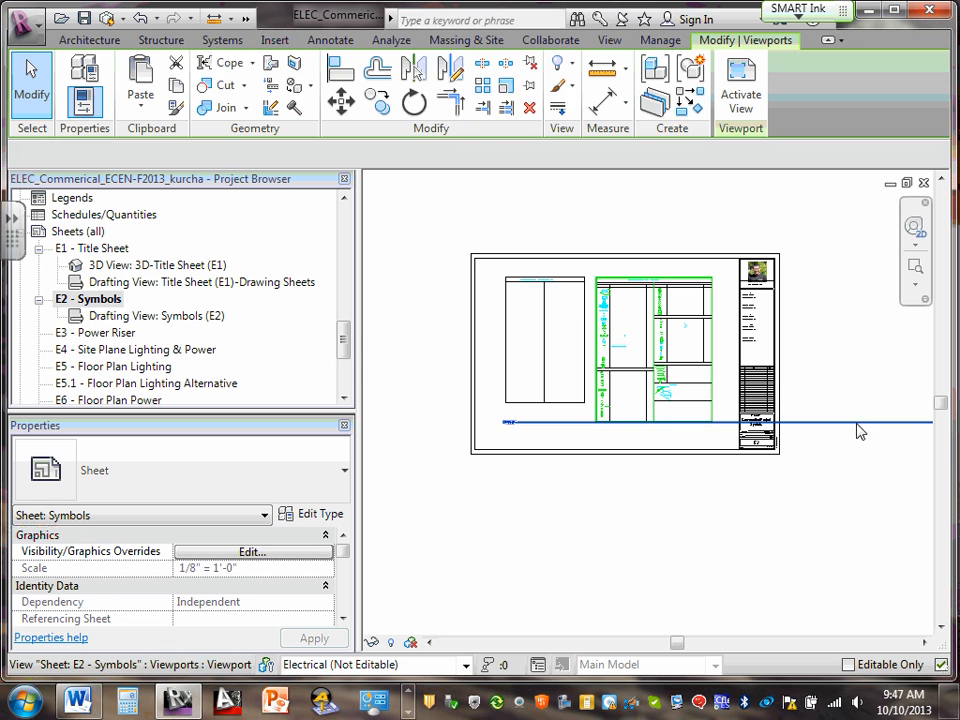
{"action": "left_click_drag", "start_coordinate": [855, 422], "coordinate": [797, 504]}
Examine the abbreviations and electrical symbols lists on sheet E2 up close and check how they fit within the title block.
{"action": "scroll", "coordinate": [620, 235], "scroll_direction": "up", "scroll_amount": 3}
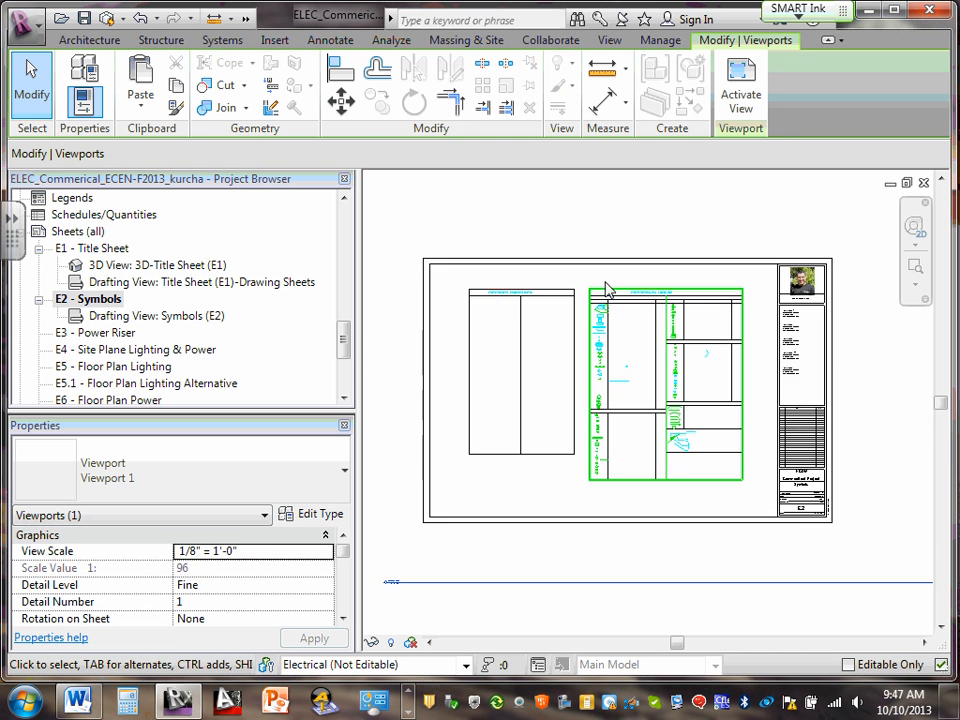
{"action": "scroll", "coordinate": [508, 313], "scroll_direction": "up", "scroll_amount": 2}
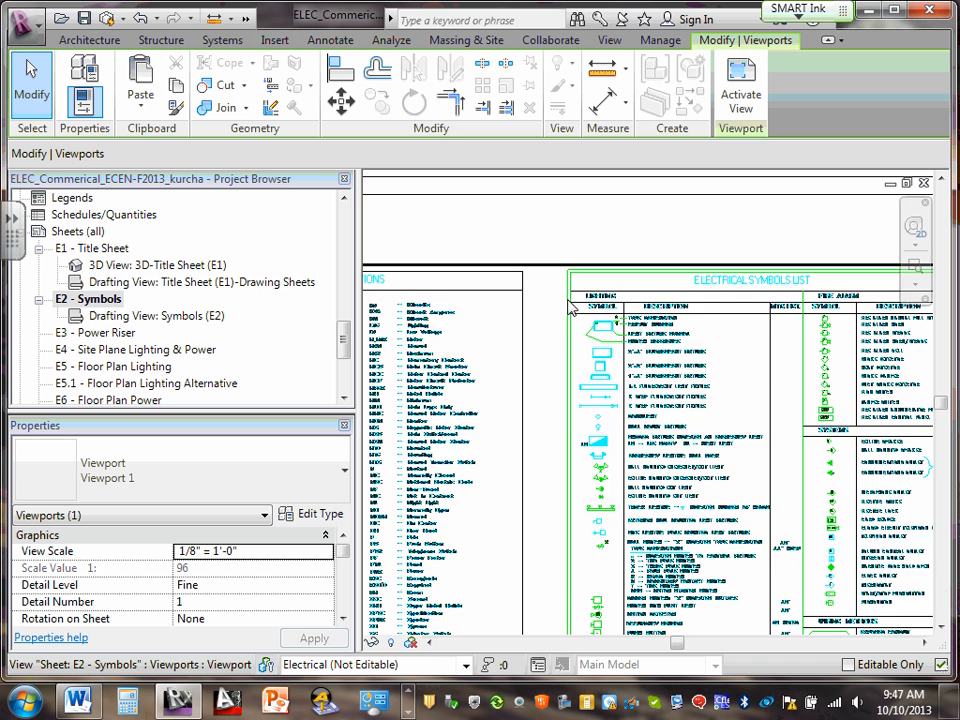
{"action": "scroll", "coordinate": [590, 410], "scroll_direction": "up", "scroll_amount": 1}
{"action": "scroll", "coordinate": [598, 416], "scroll_direction": "down", "scroll_amount": 6}
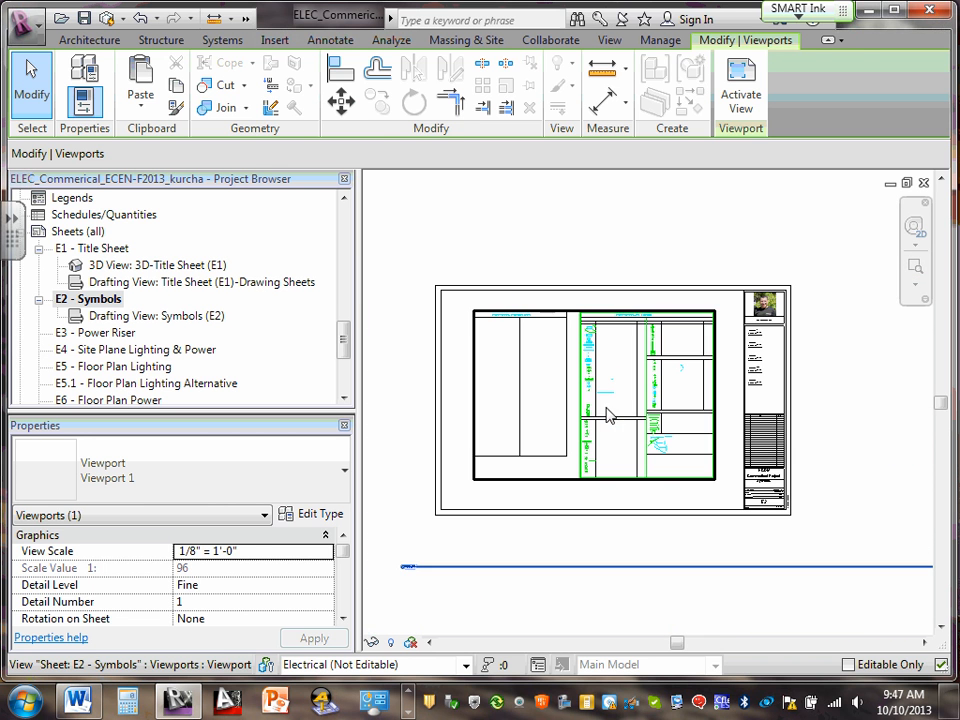
{"action": "left_click", "coordinate": [872, 414]}
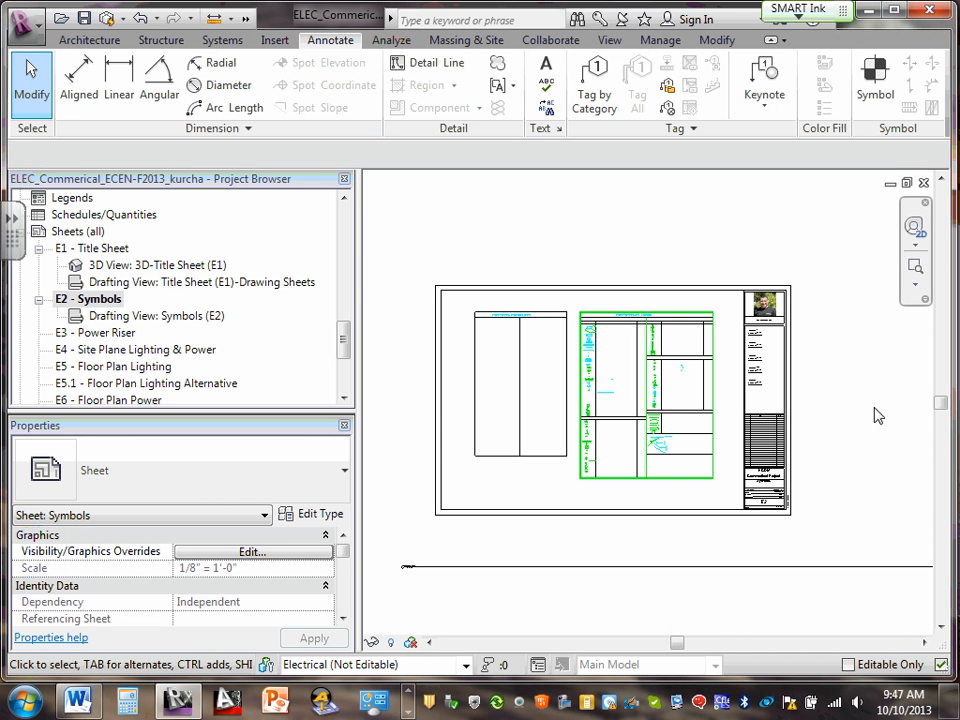
{"action": "scroll", "coordinate": [570, 358], "scroll_direction": "up", "scroll_amount": 2}
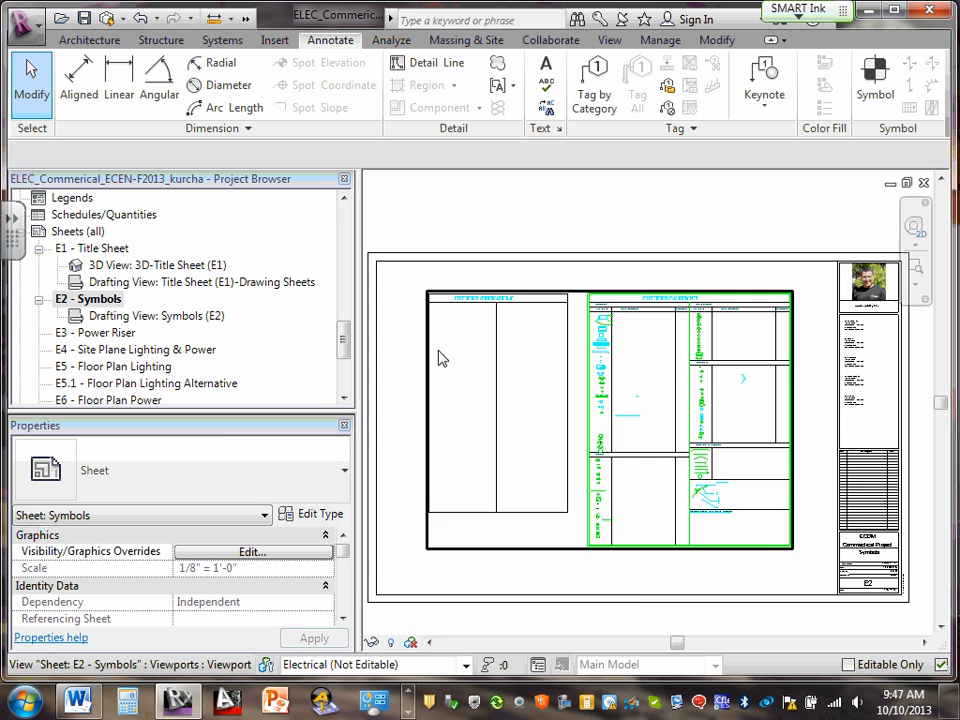
{"action": "scroll", "coordinate": [488, 358], "scroll_direction": "up", "scroll_amount": 5}
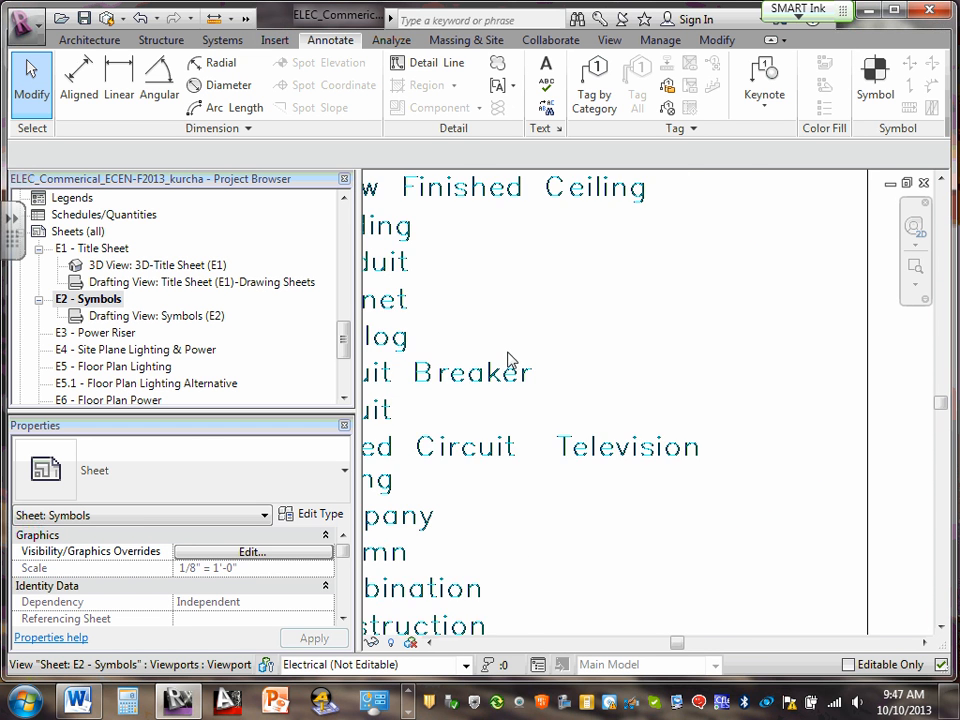
{"action": "scroll", "coordinate": [510, 360], "scroll_direction": "down", "scroll_amount": 5}
{"action": "scroll", "coordinate": [512, 358], "scroll_direction": "down", "scroll_amount": 4}
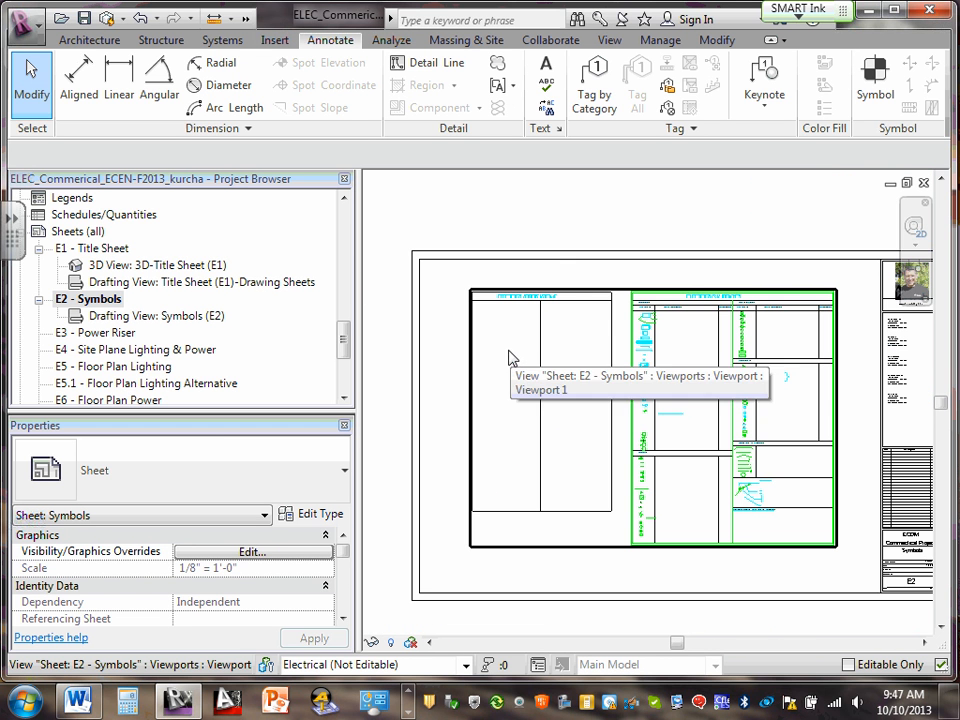
{"action": "scroll", "coordinate": [621, 371], "scroll_direction": "up", "scroll_amount": 3}
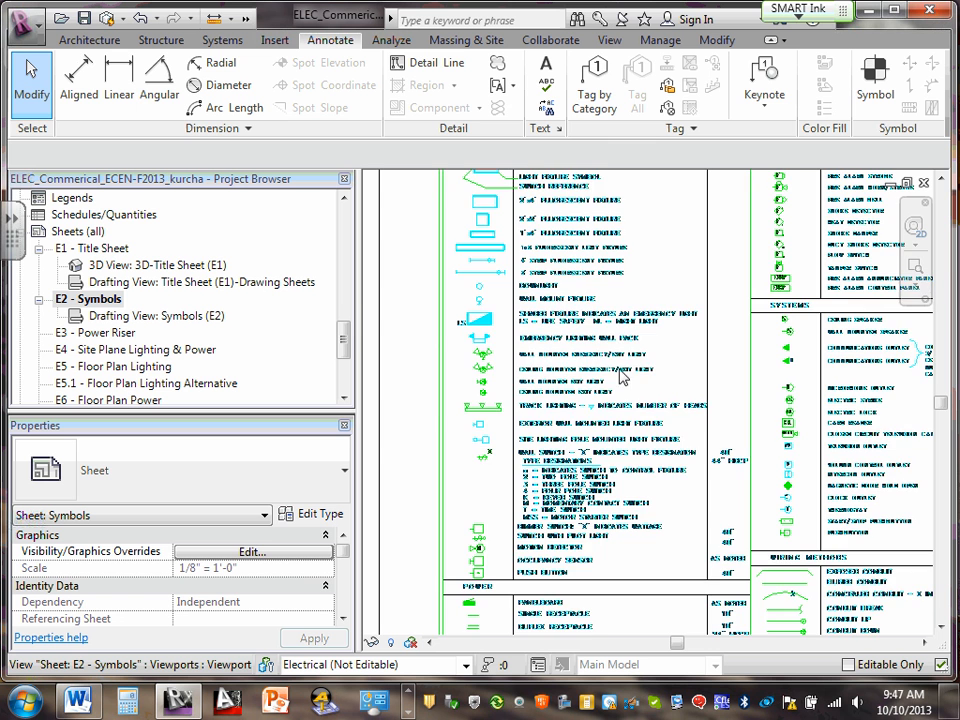
{"action": "scroll", "coordinate": [641, 380], "scroll_direction": "down", "scroll_amount": 4}
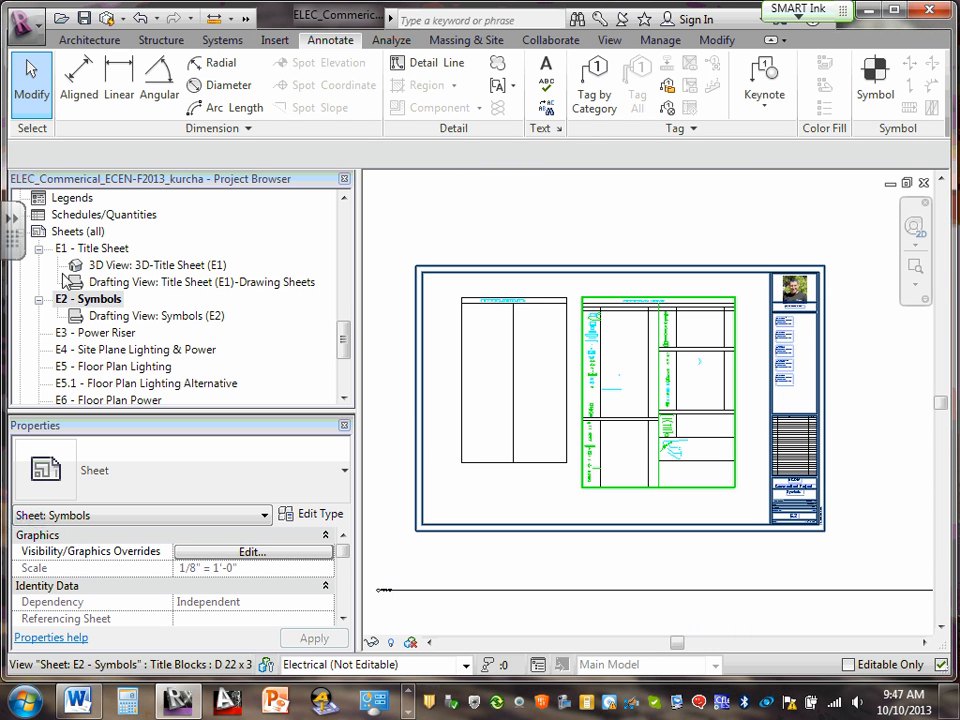
Open sheet E3 - Power Riser to view its layout.
{"action": "left_click", "coordinate": [112, 336]}
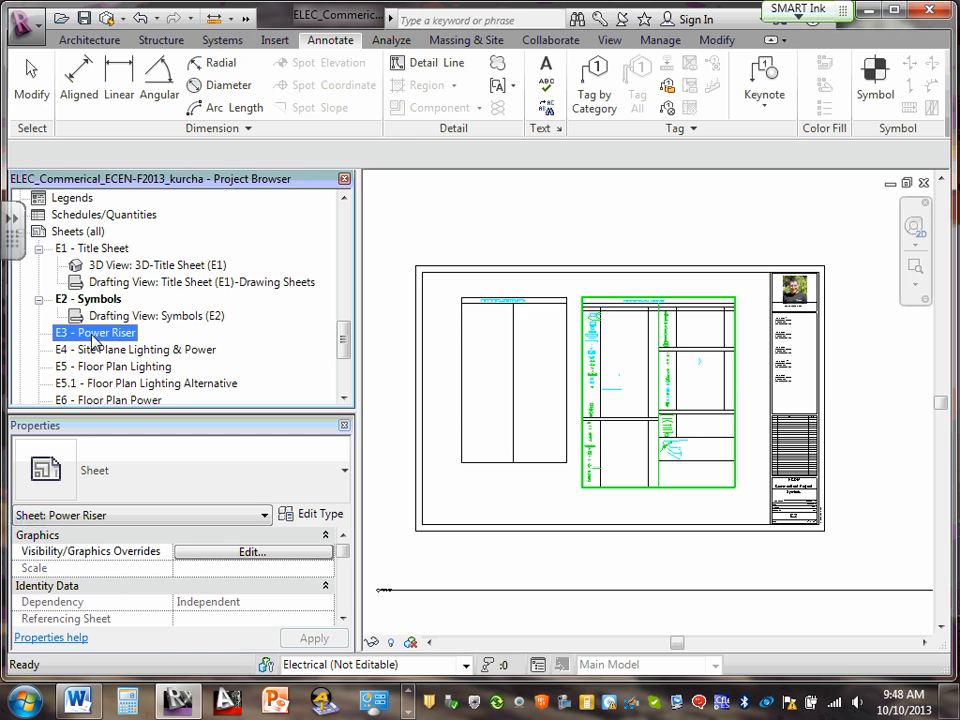
{"action": "double_click", "coordinate": [95, 336]}
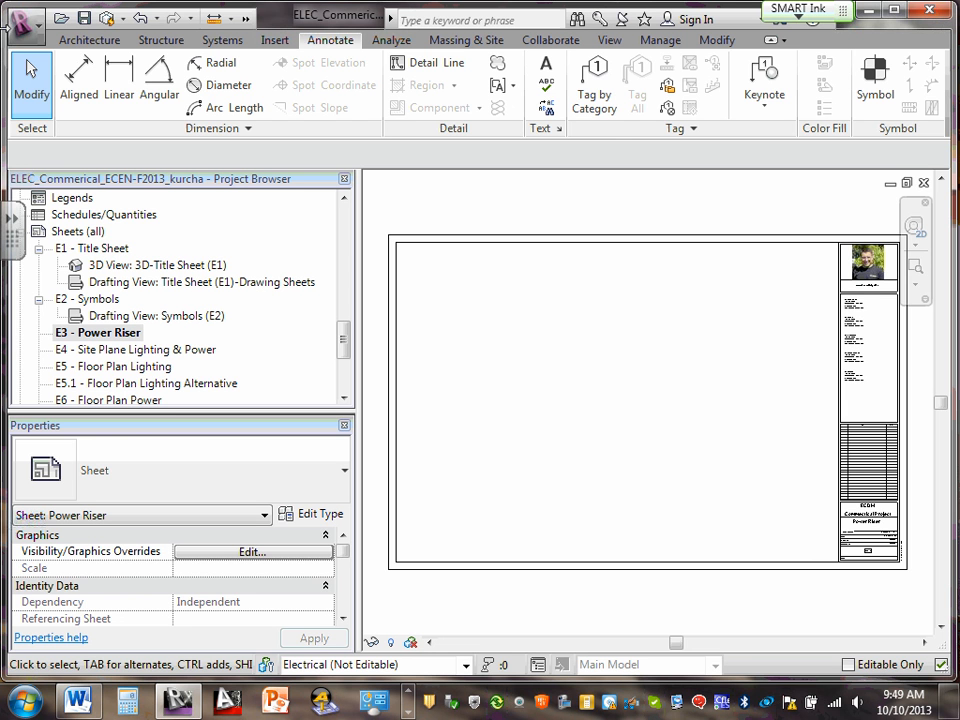
Open sheet E4 - Site Plane Lighting & Power and place the 1 -Site Plan Lighting & Power (E4) floor plan on it.
{"action": "double_click", "coordinate": [140, 361]}
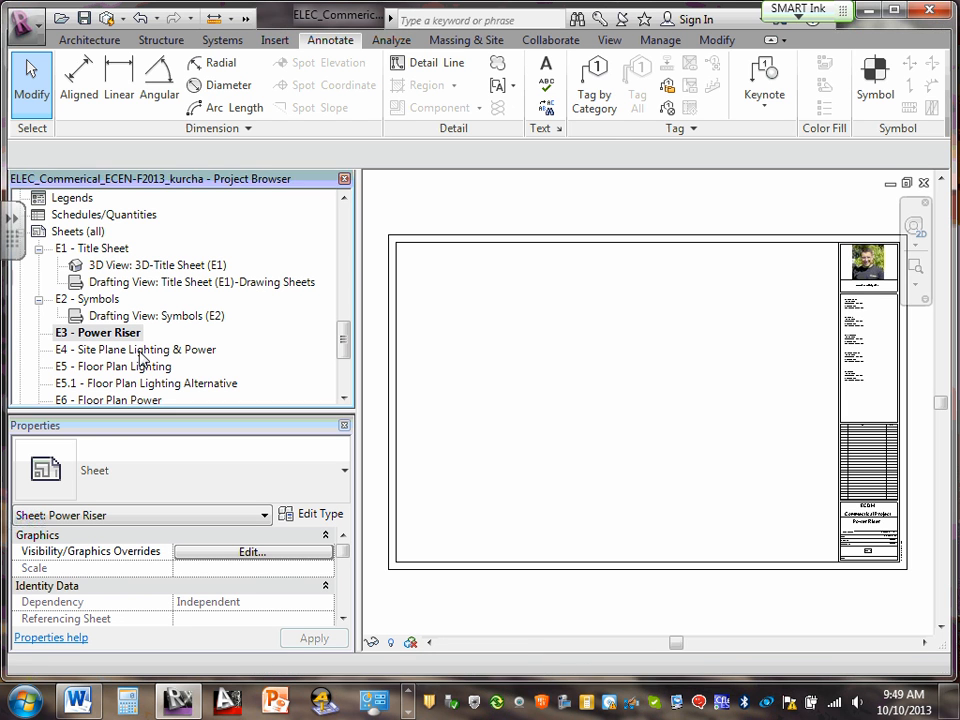
{"action": "right_click", "coordinate": [140, 358]}
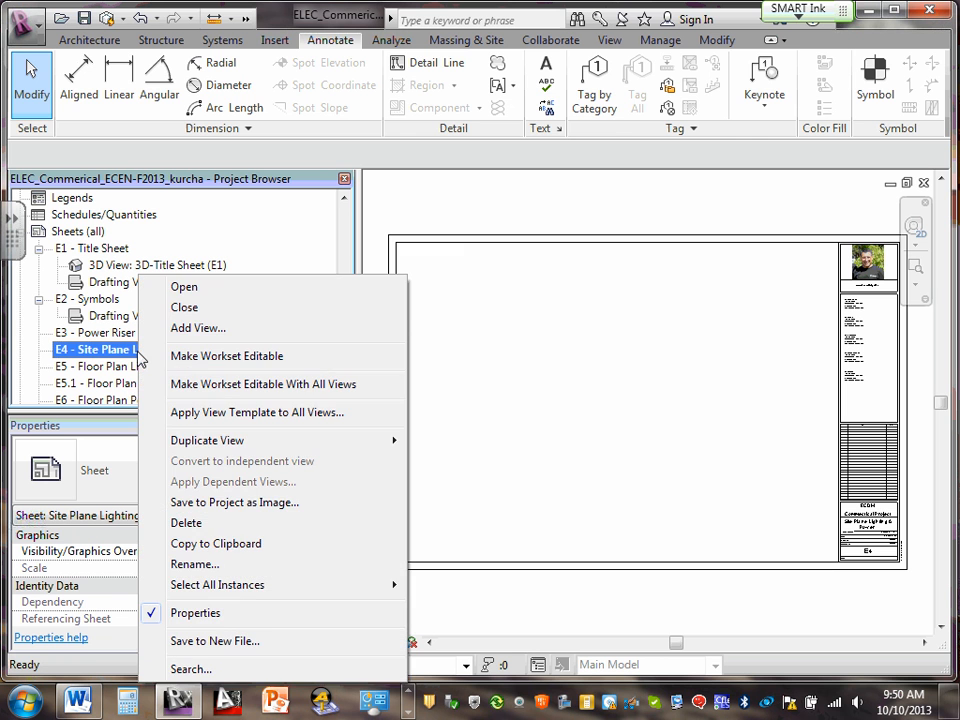
{"action": "left_click", "coordinate": [193, 329]}
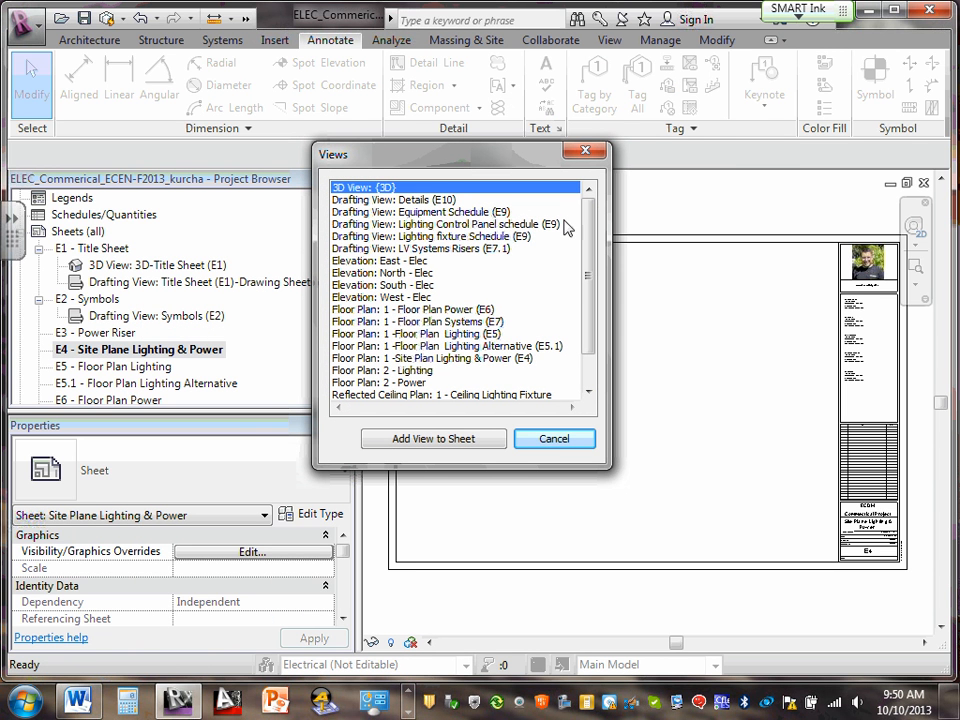
{"action": "scroll", "coordinate": [440, 194], "scroll_direction": "down", "scroll_amount": 3}
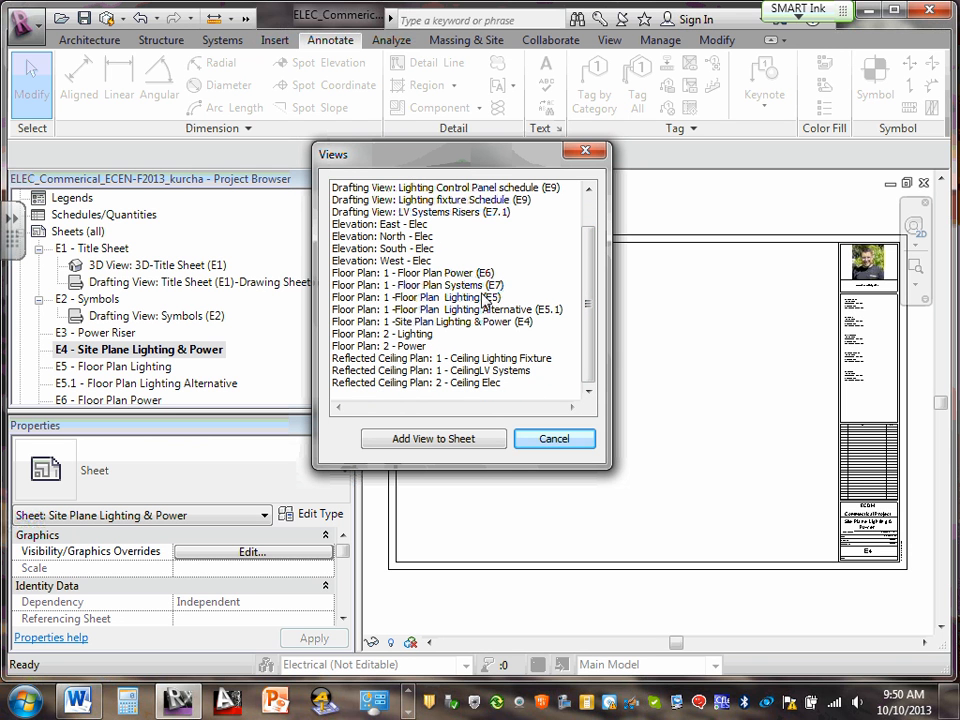
{"action": "left_click", "coordinate": [468, 323]}
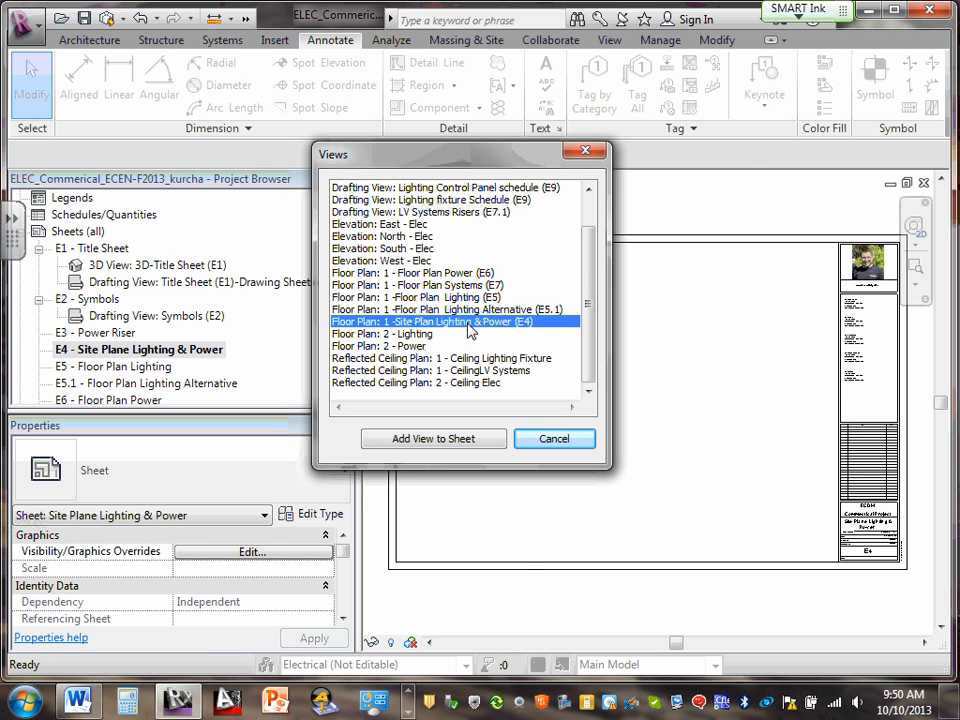
{"action": "double_click", "coordinate": [468, 331]}
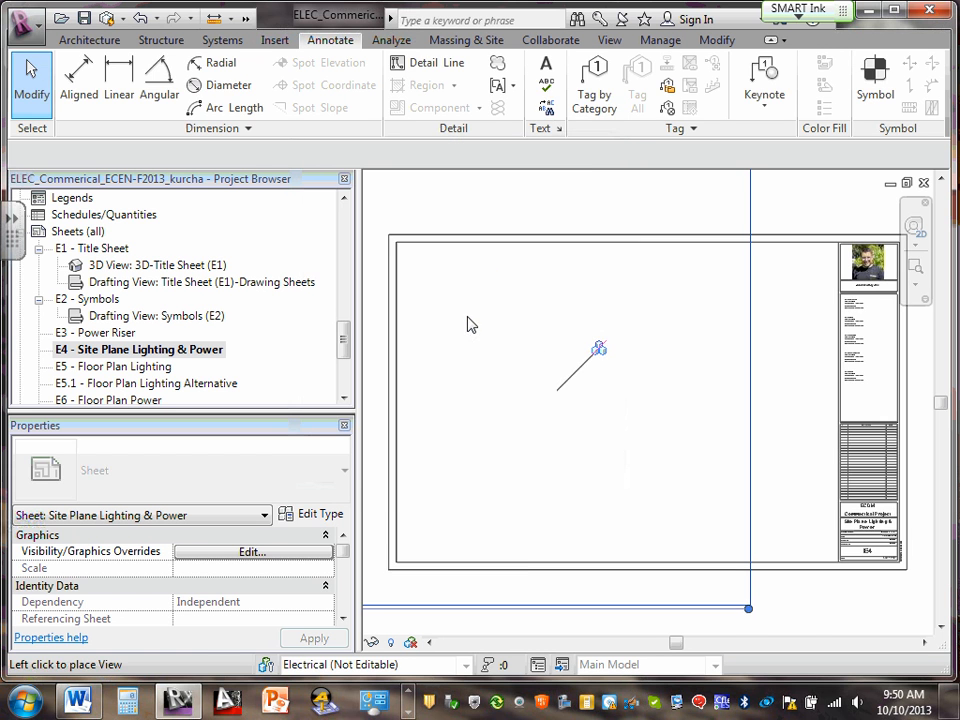
{"action": "left_click", "coordinate": [612, 350]}
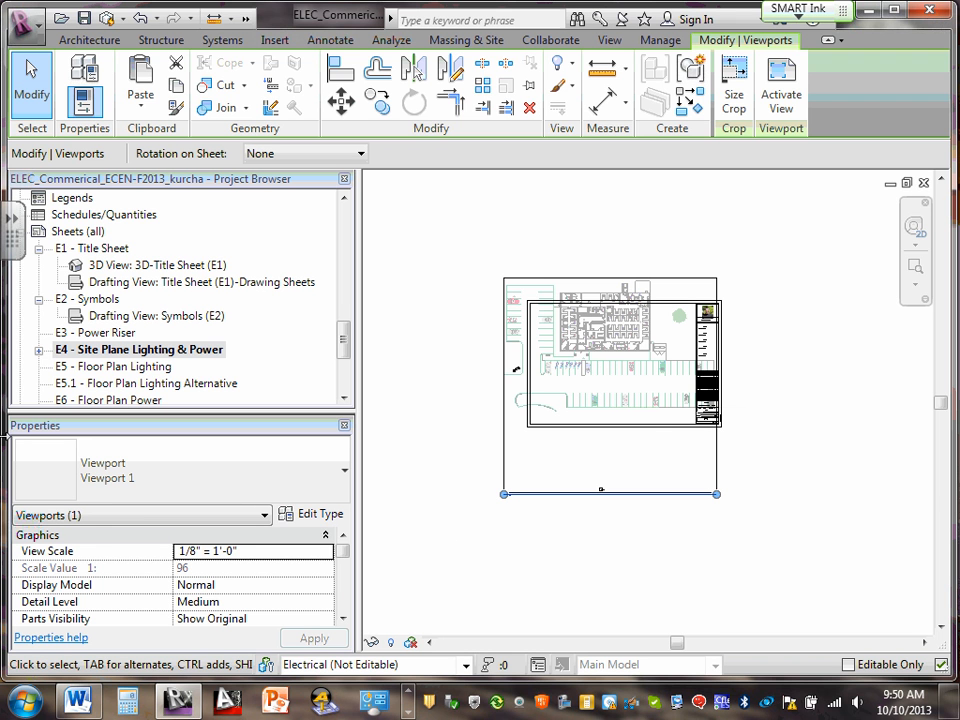
Open the floor plan placed on sheet E4 and set its view scale to 3/32" = 1'-0".
{"action": "left_click", "coordinate": [38, 351]}
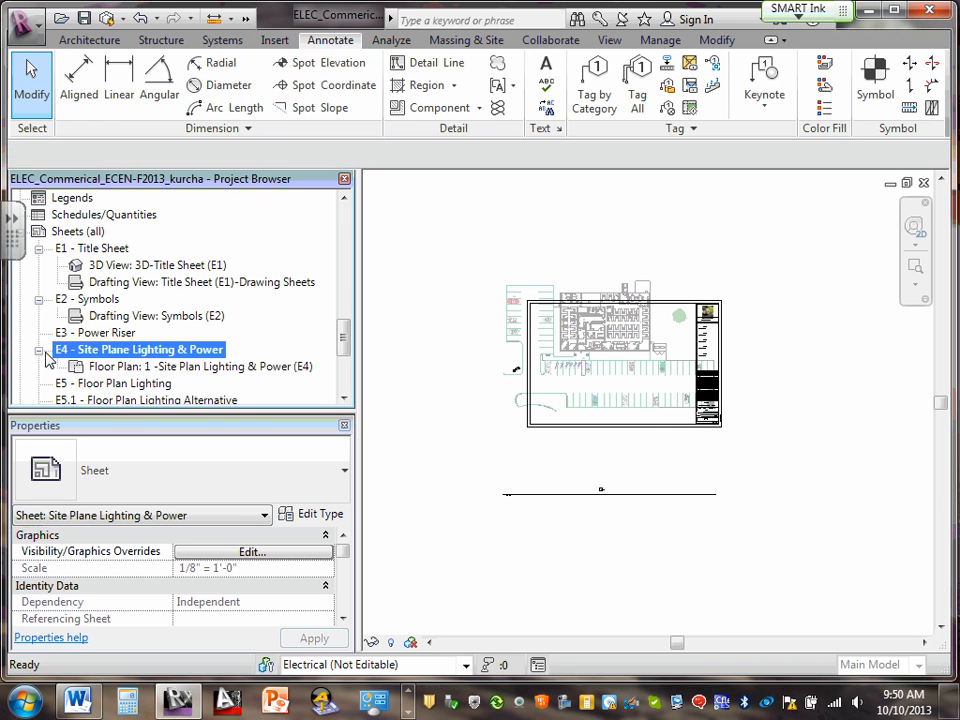
{"action": "double_click", "coordinate": [112, 370]}
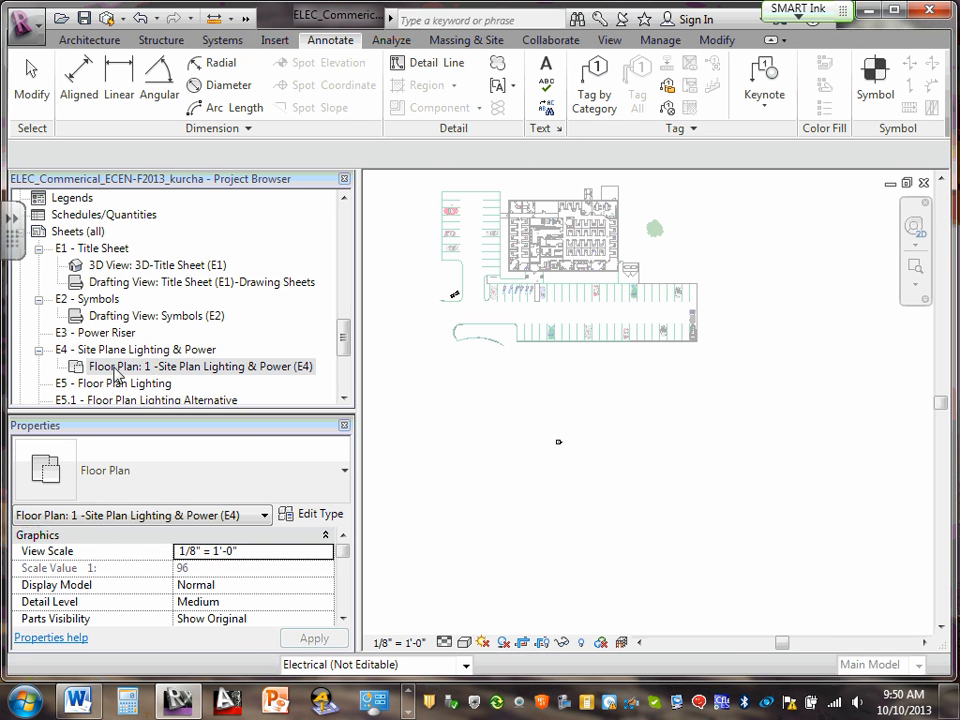
{"action": "left_click", "coordinate": [410, 642]}
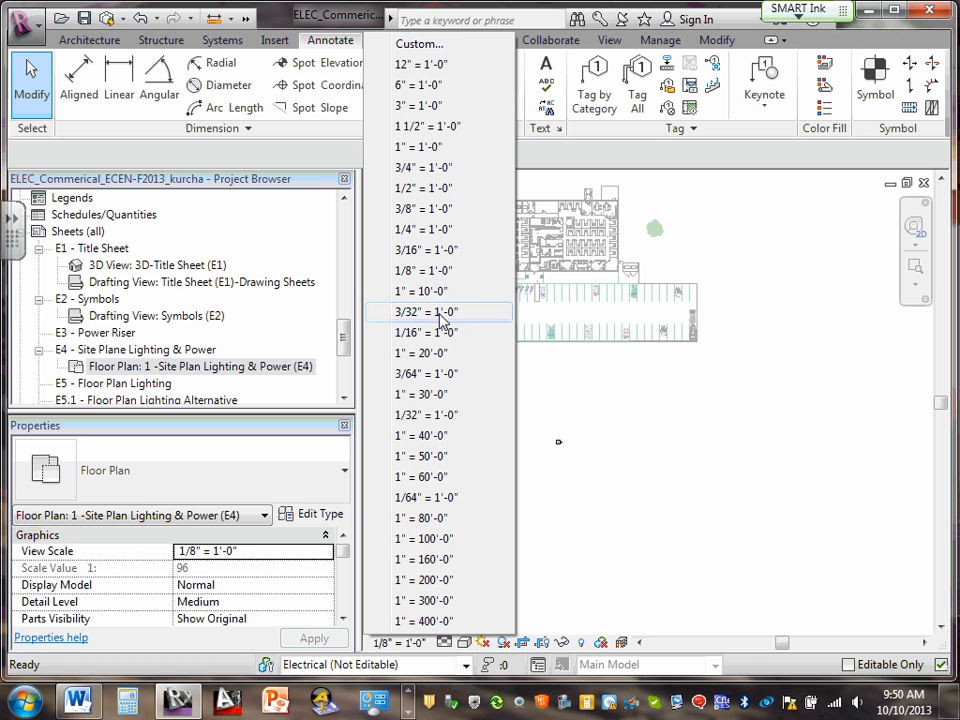
{"action": "left_click", "coordinate": [440, 313]}
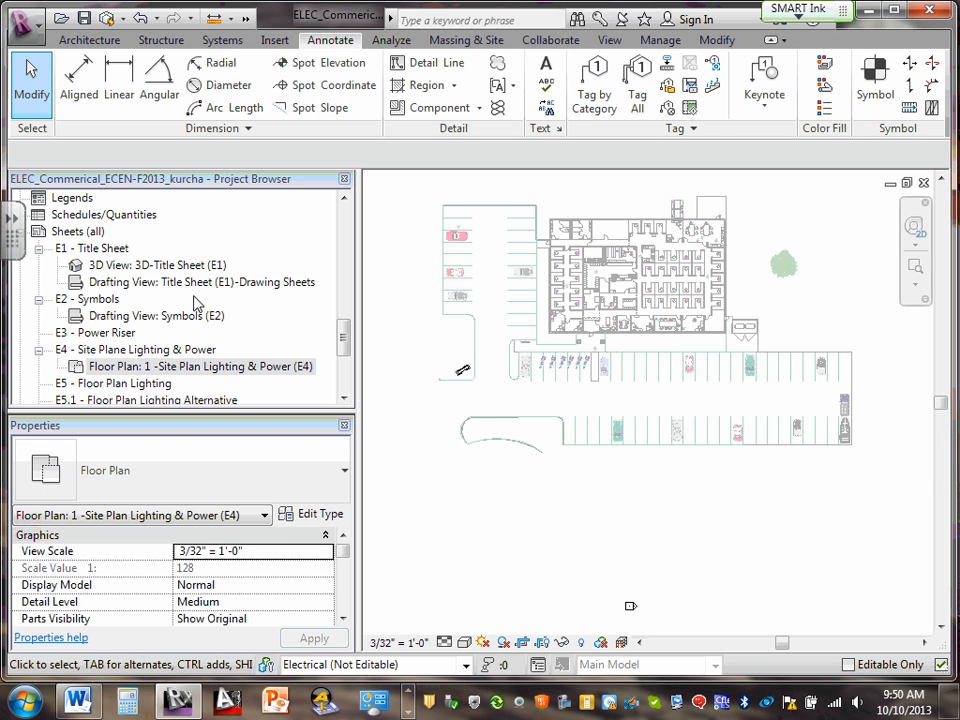
Return to sheet E4 and move the site plan viewport up and to the right so the plan sits within the title block.
{"action": "left_click", "coordinate": [139, 352]}
{"action": "double_click", "coordinate": [140, 352]}
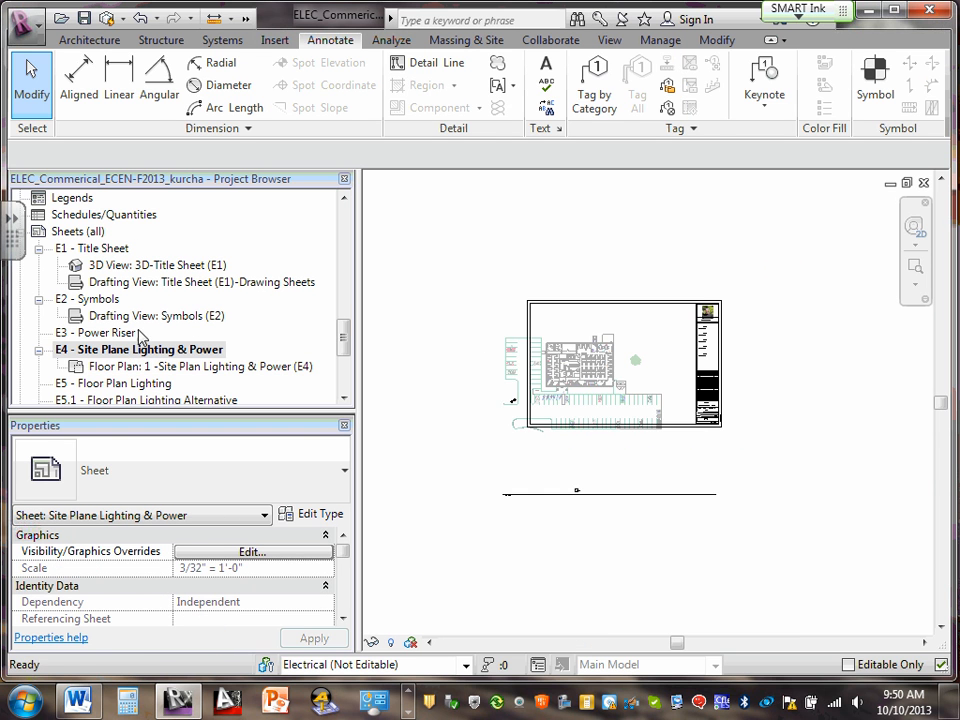
{"action": "left_click", "coordinate": [592, 374]}
{"action": "mouse_move", "coordinate": [592, 374]}
{"action": "left_mouse_down"}
{"action": "mouse_move", "coordinate": [619, 337]}
{"action": "mouse_move", "coordinate": [602, 362]}
{"action": "left_mouse_up"}
{"action": "left_click", "coordinate": [776, 521]}
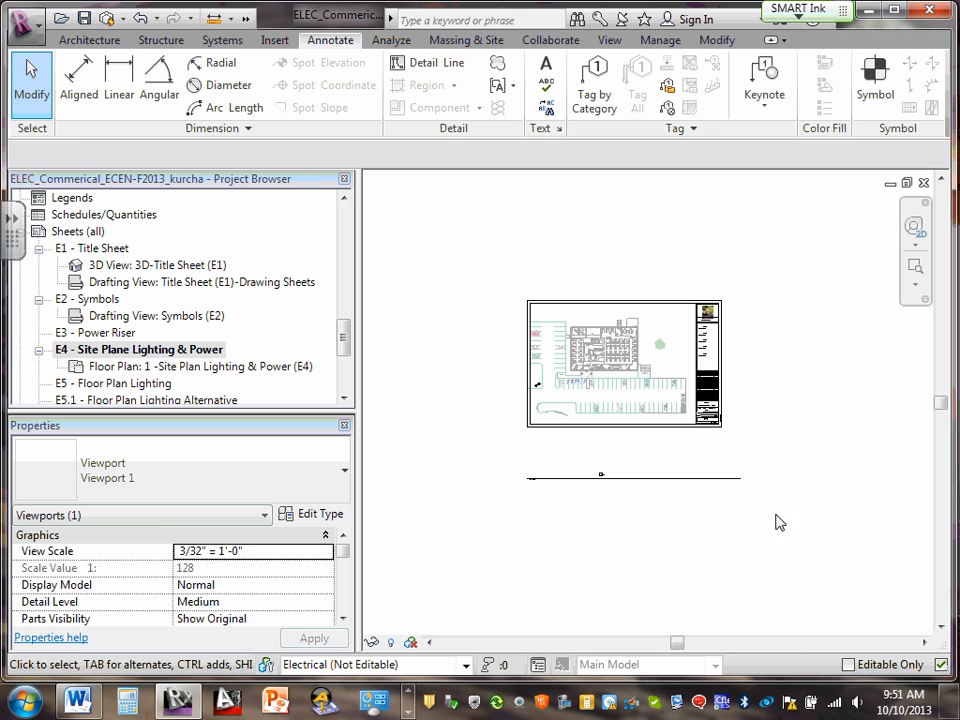
Shift the site plan viewport farther up and right to clear the sheet border, and deselect it.
{"action": "left_click", "coordinate": [726, 476]}
{"action": "scroll", "coordinate": [580, 350], "scroll_direction": "up", "scroll_amount": 4}
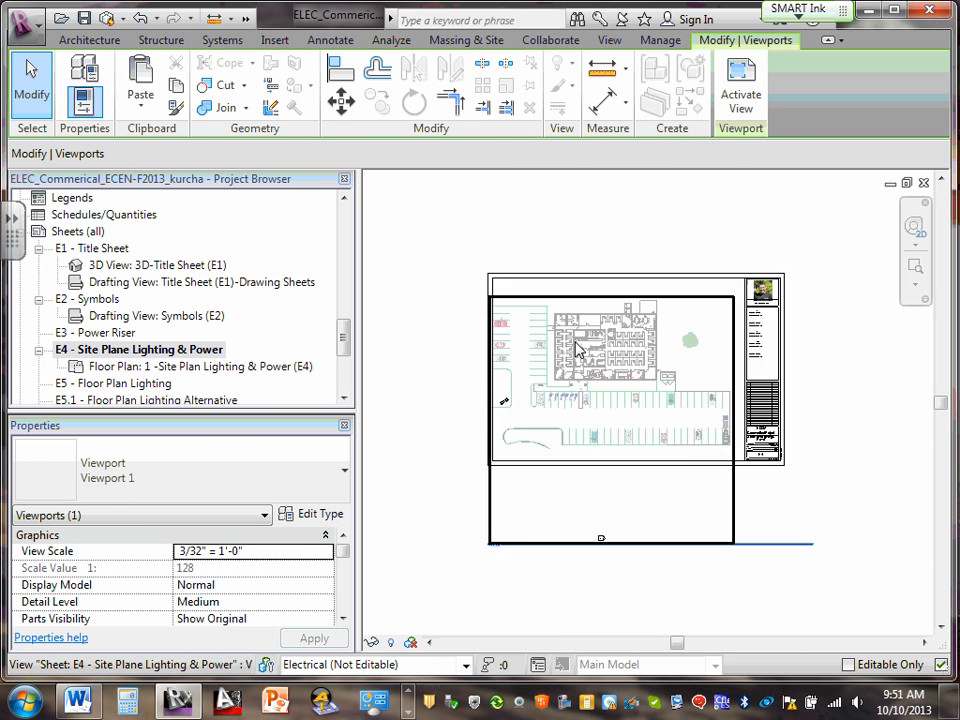
{"action": "mouse_move", "coordinate": [570, 350]}
{"action": "left_mouse_down"}
{"action": "mouse_move", "coordinate": [579, 328]}
{"action": "mouse_move", "coordinate": [591, 336]}
{"action": "mouse_move", "coordinate": [603, 326]}
{"action": "left_mouse_up"}
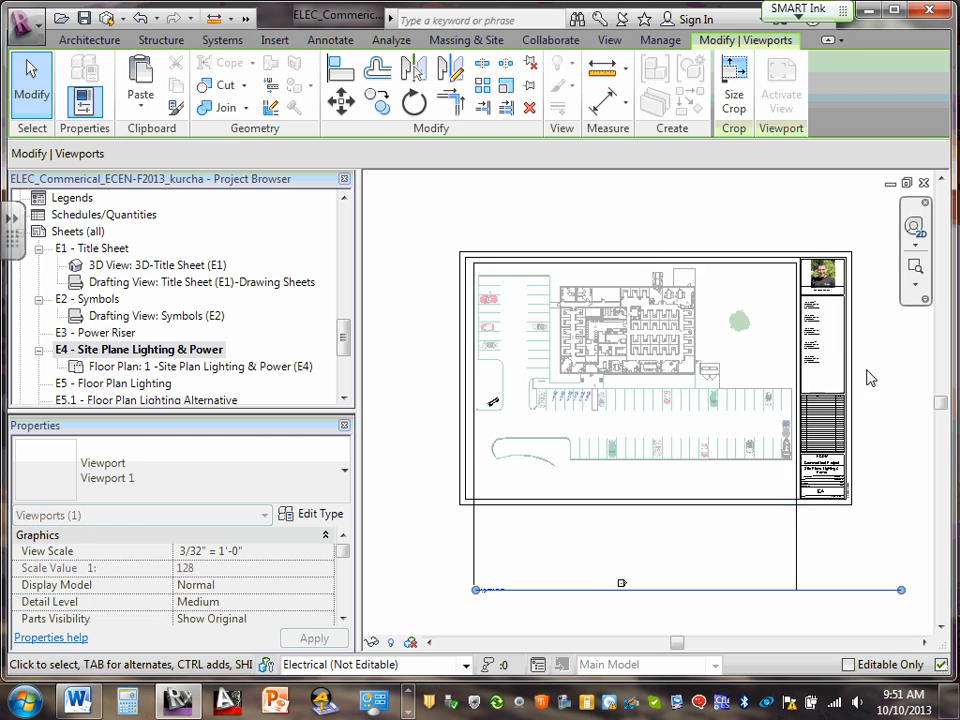
{"action": "left_click", "coordinate": [868, 431]}
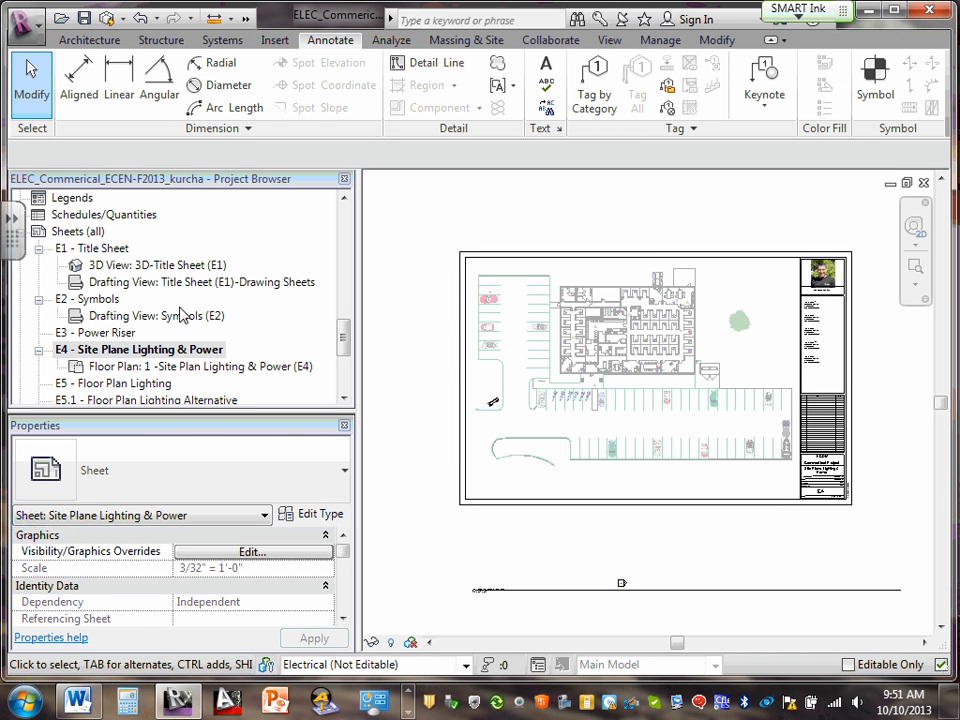
Check the view scale in the Site Plan Lighting & Power (E4) floor plan and return to sheet E4.
{"action": "double_click", "coordinate": [137, 368]}
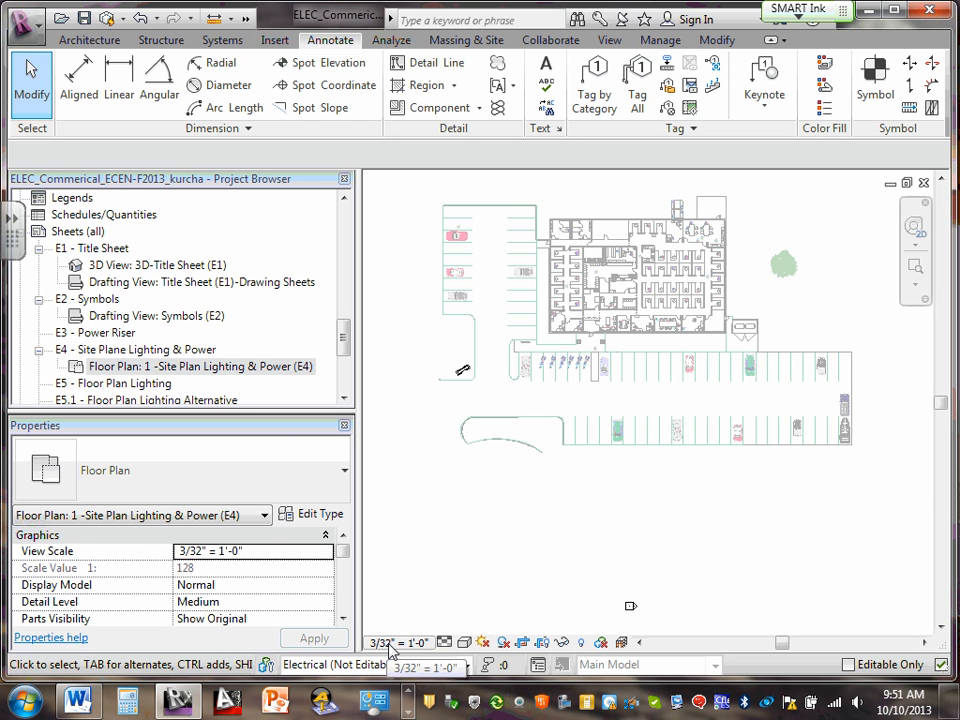
{"action": "double_click", "coordinate": [140, 351]}
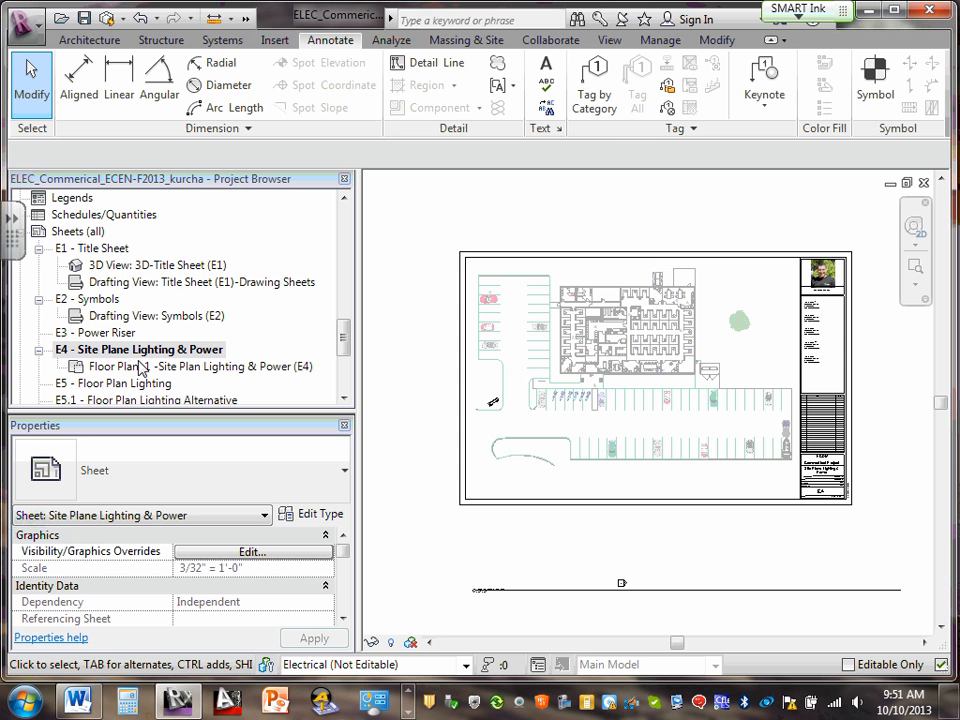
{"action": "left_click", "coordinate": [410, 692]}
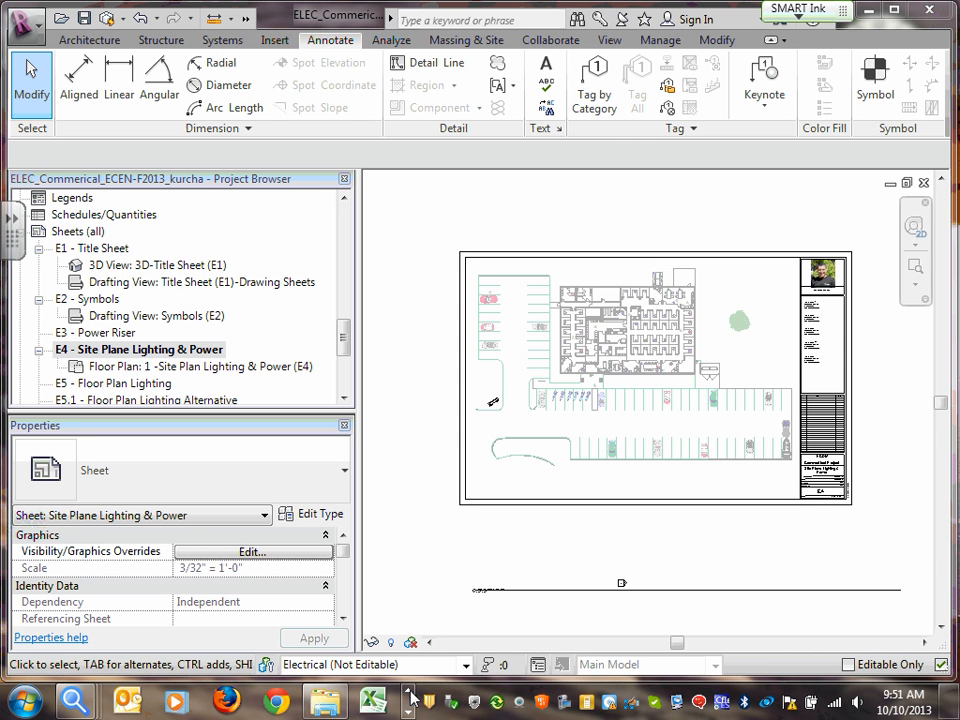
{"action": "left_click", "coordinate": [410, 693]}
{"action": "left_click", "coordinate": [410, 700]}
{"action": "left_click", "coordinate": [410, 706]}
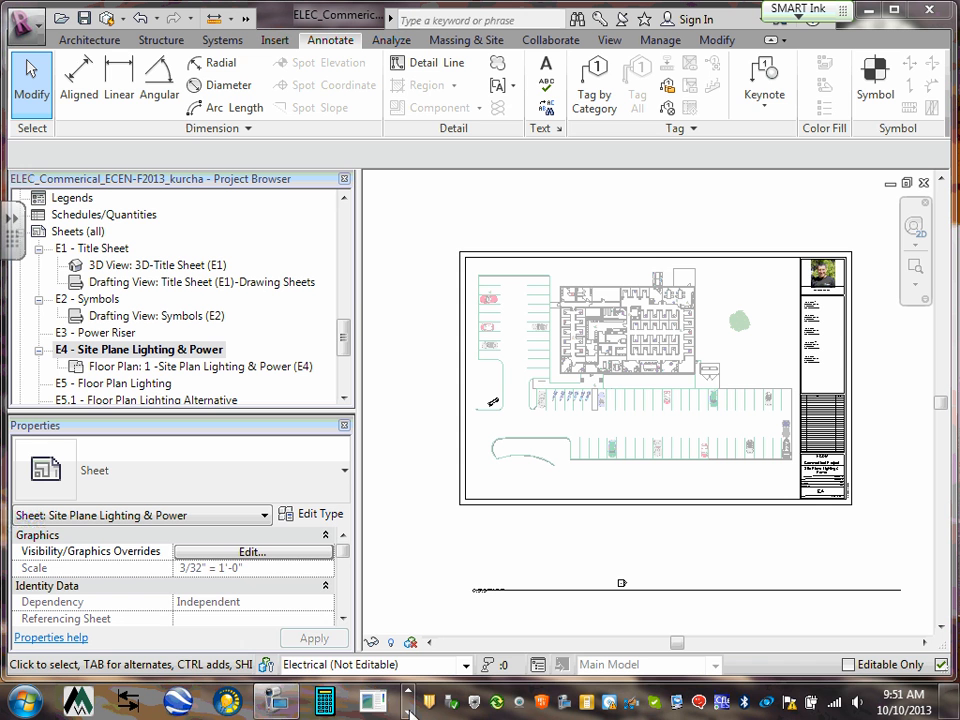
{"action": "left_click", "coordinate": [378, 702]}
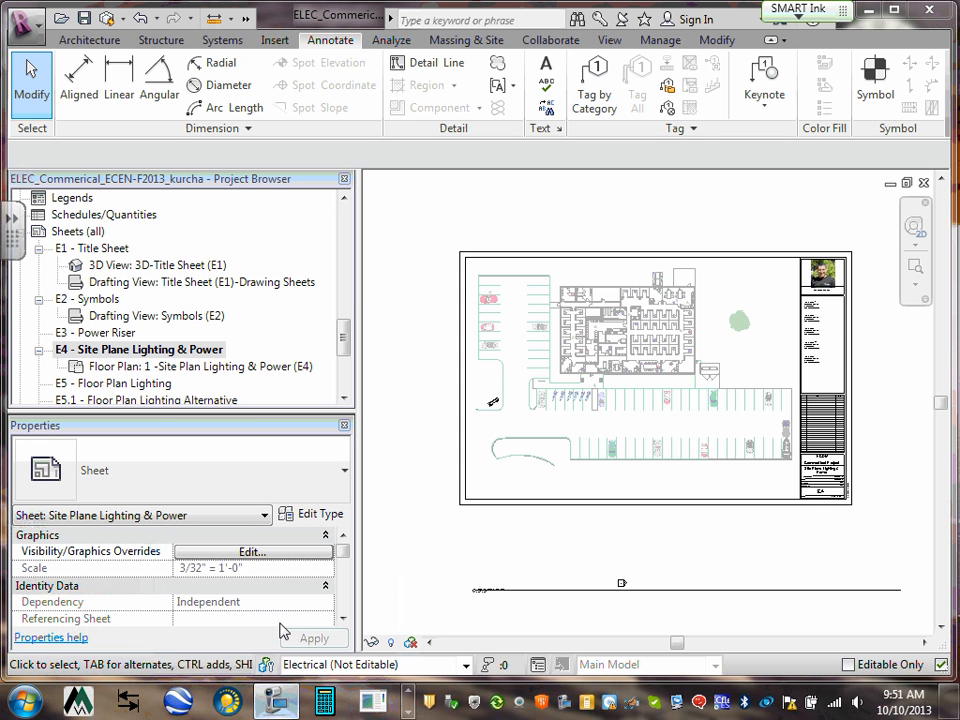
{"action": "left_click", "coordinate": [160, 505]}
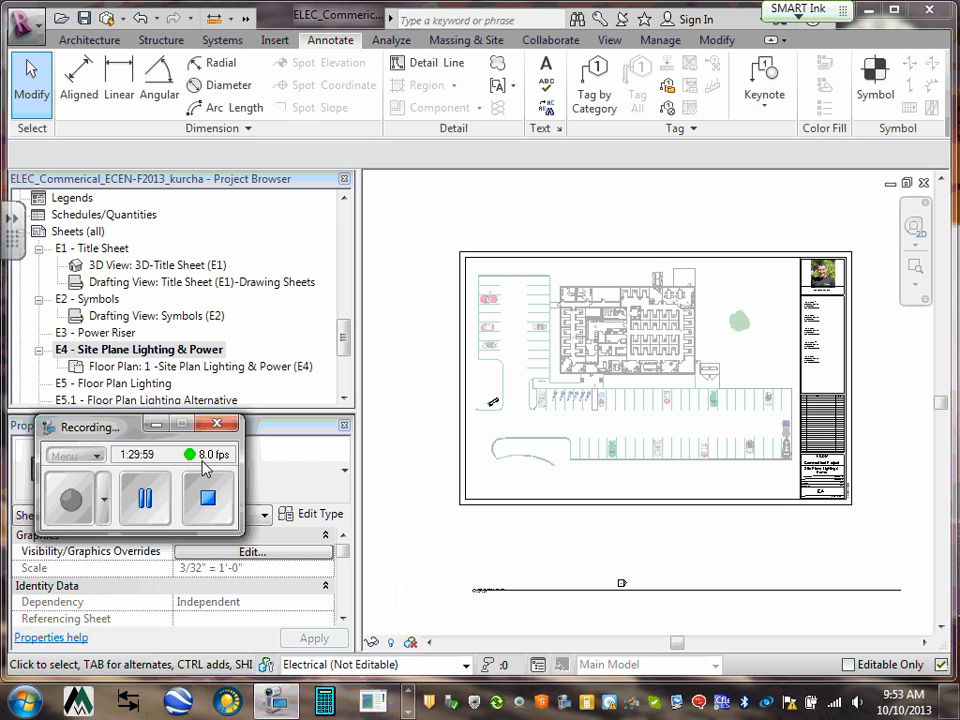
{"action": "left_click", "coordinate": [162, 428]}
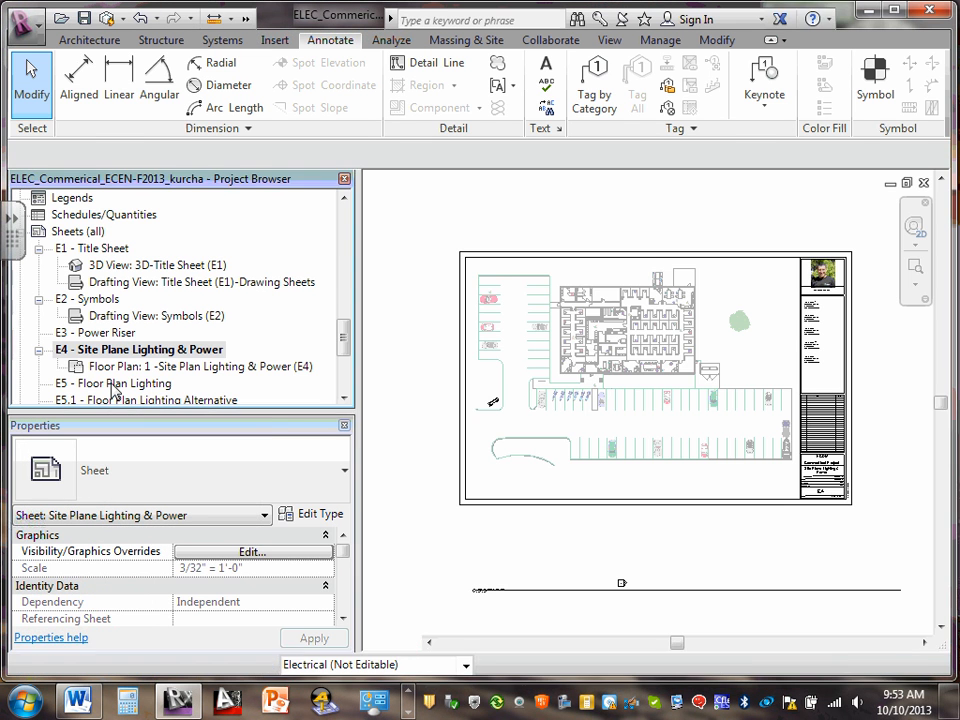
Open sheet E5 - Floor Plan Lighting, place the 1 -Floor Plan Lighting (E5) view on it, and move the plan down into the title block.
{"action": "double_click", "coordinate": [113, 384]}
{"action": "right_click", "coordinate": [113, 388]}
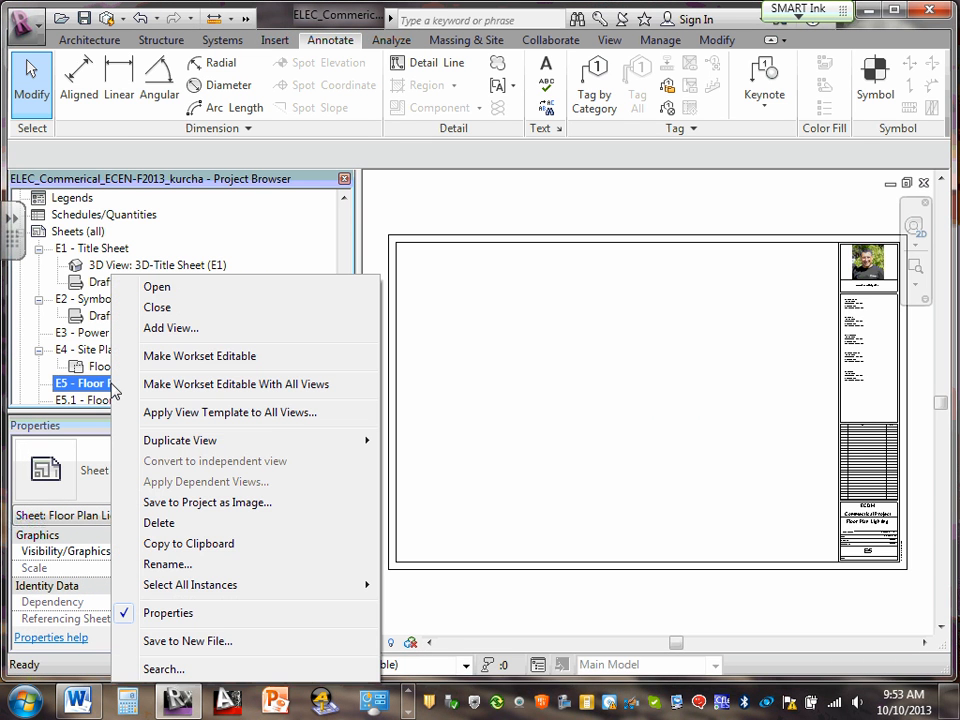
{"action": "left_click", "coordinate": [182, 330]}
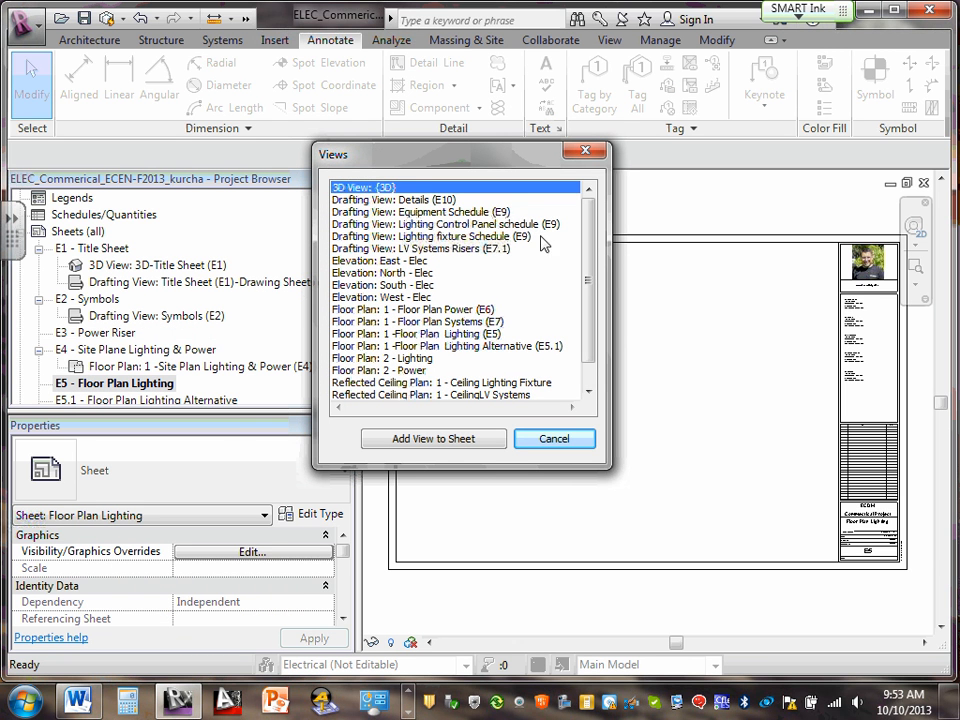
{"action": "left_click_drag", "start_coordinate": [589, 261], "coordinate": [589, 280]}
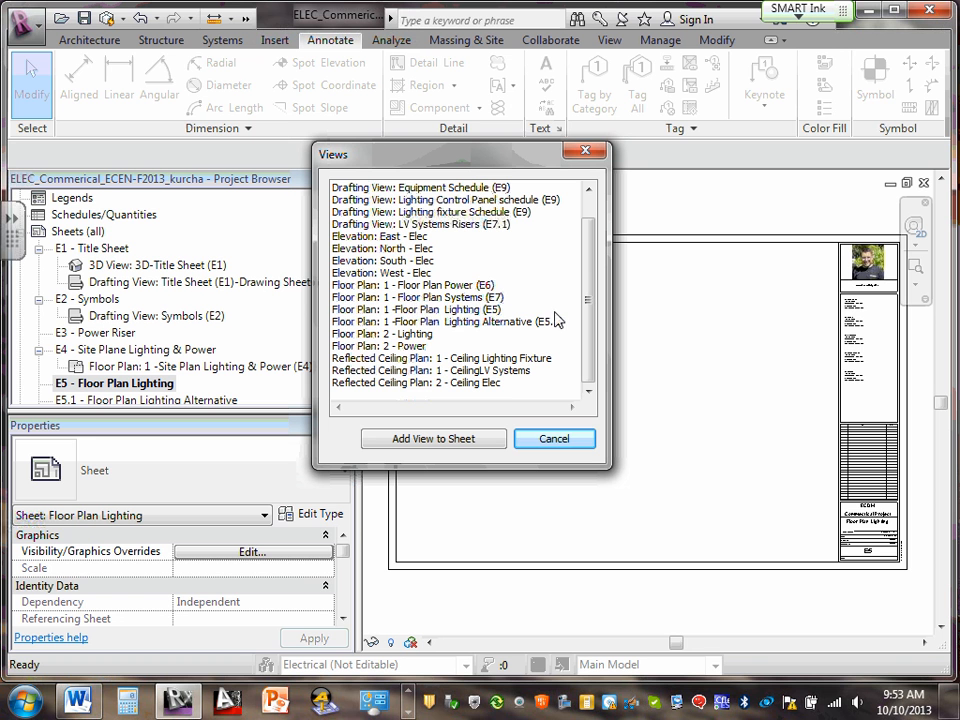
{"action": "left_click", "coordinate": [456, 310]}
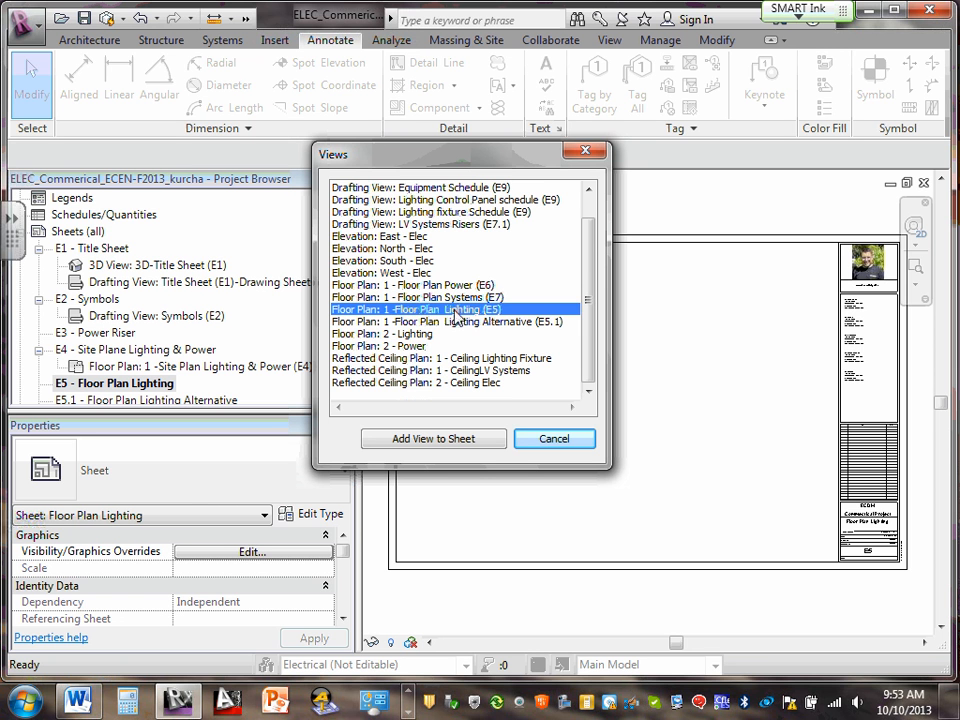
{"action": "double_click", "coordinate": [456, 311]}
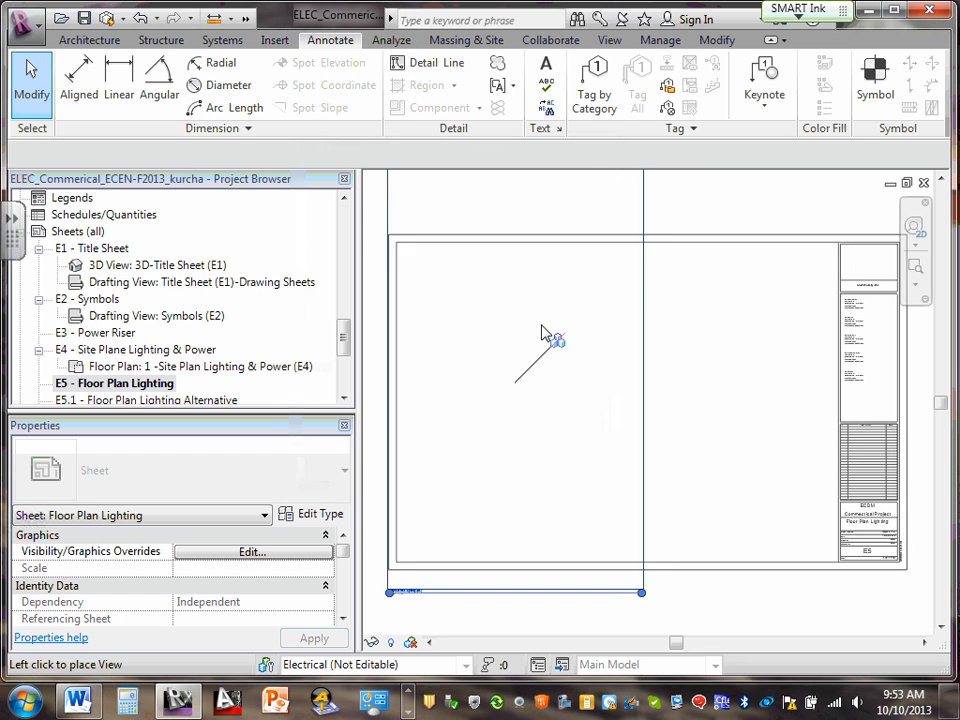
{"action": "left_click", "coordinate": [604, 348]}
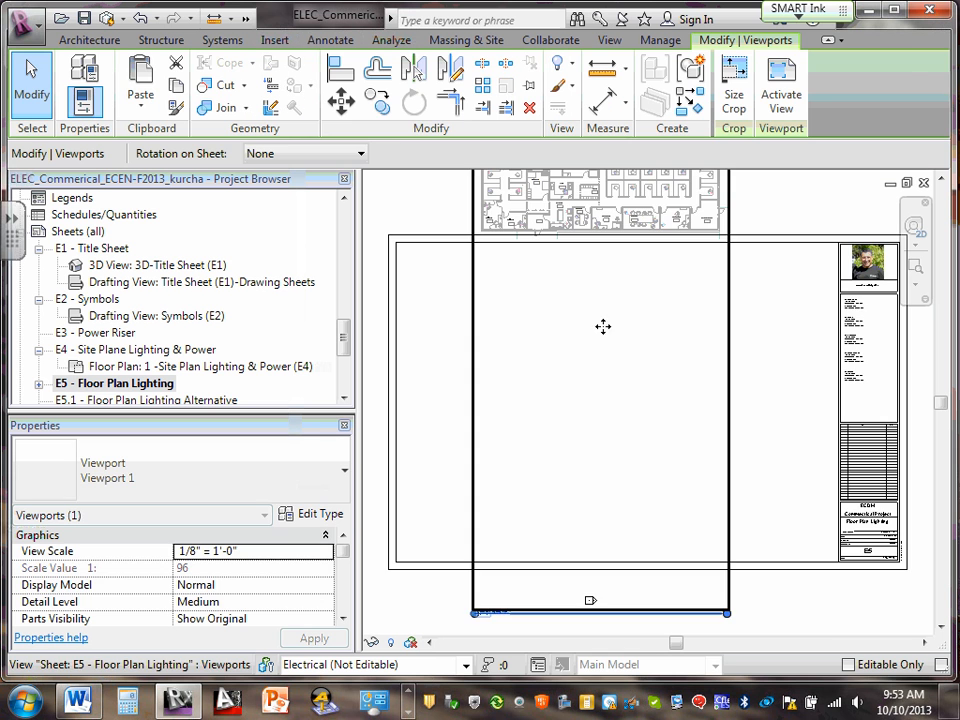
{"action": "scroll", "coordinate": [599, 362], "scroll_direction": "down", "scroll_amount": 3}
{"action": "mouse_move", "coordinate": [599, 362]}
{"action": "left_mouse_down"}
{"action": "mouse_move", "coordinate": [600, 388]}
{"action": "mouse_move", "coordinate": [607, 375]}
{"action": "left_mouse_up"}
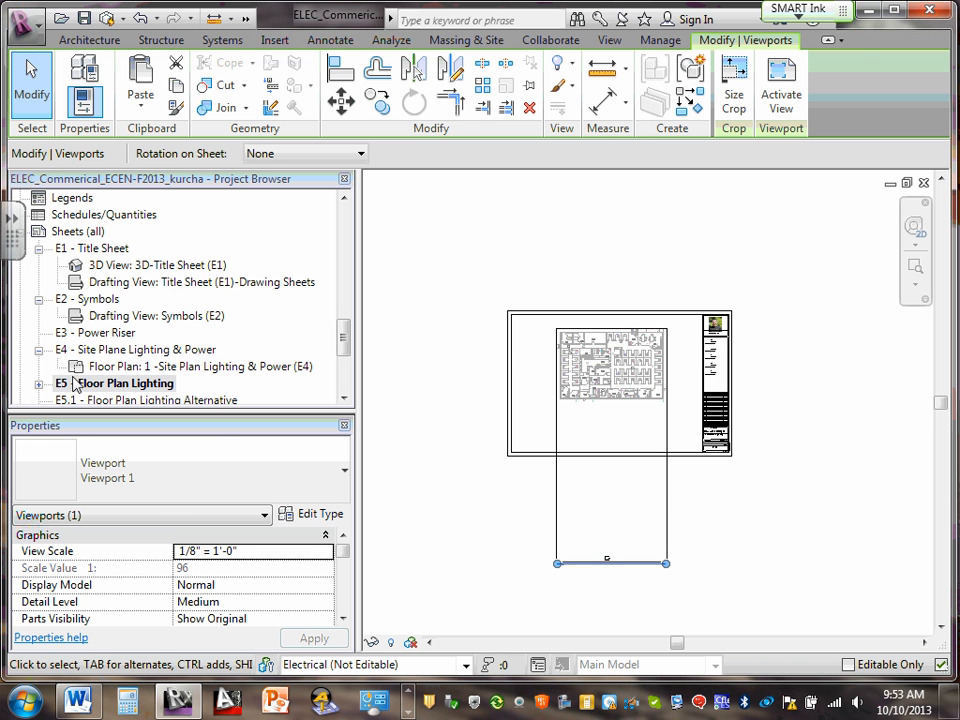
Check the view scale of the lighting floor plan placed on sheet E5 and return to the sheet.
{"action": "left_click", "coordinate": [38, 385]}
{"action": "scroll", "coordinate": [90, 388], "scroll_direction": "down", "scroll_amount": 1}
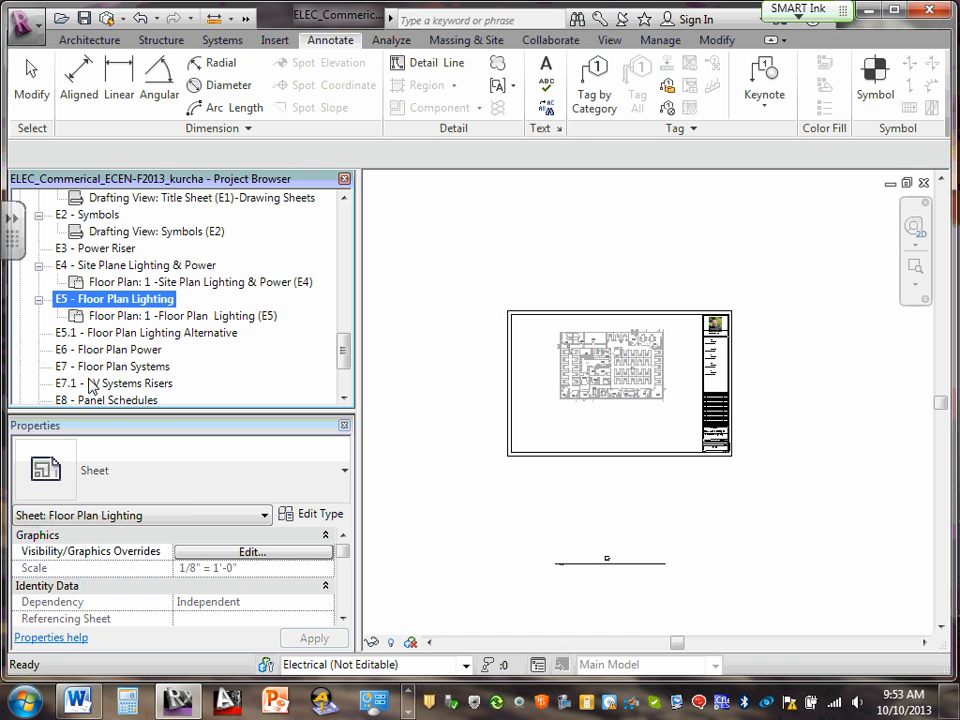
{"action": "double_click", "coordinate": [133, 316]}
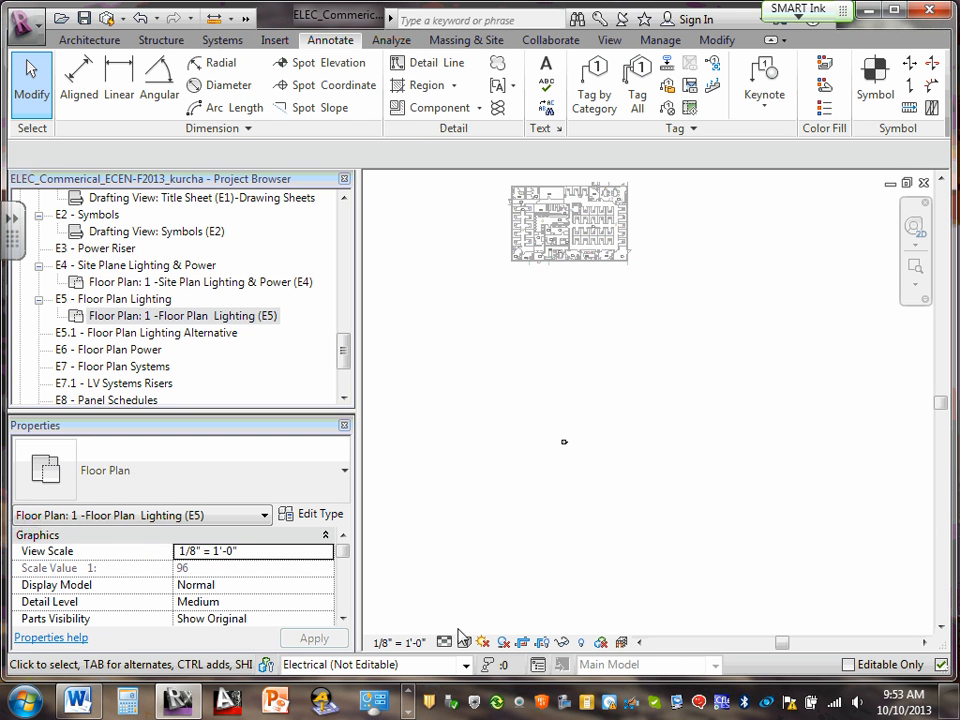
{"action": "double_click", "coordinate": [115, 299]}
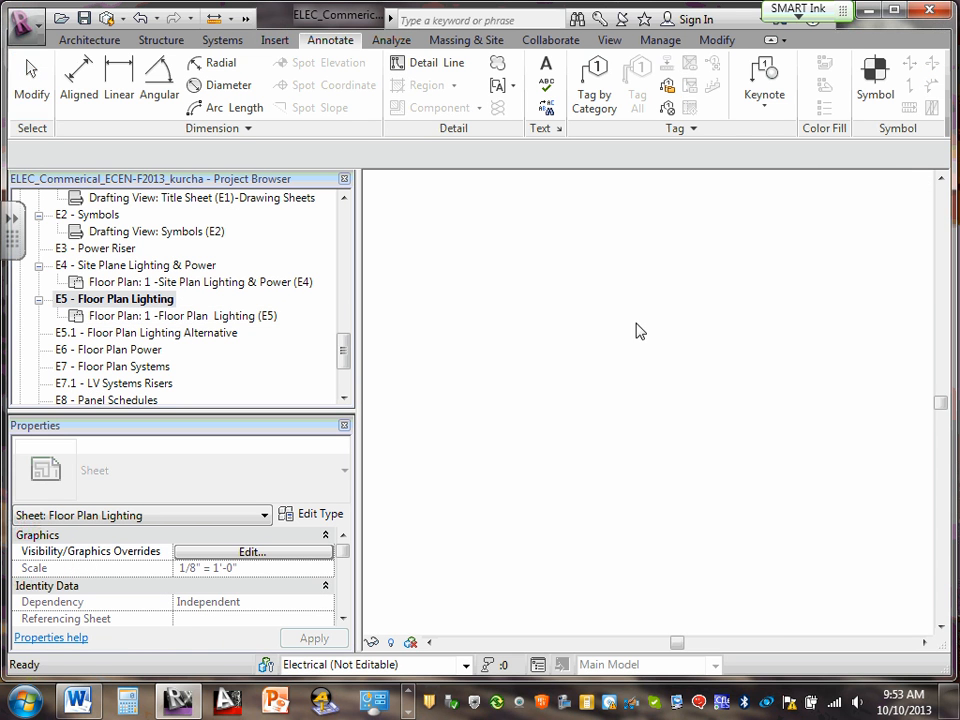
Move the lighting plan viewport on sheet E5 down and to the left to center the plan in the title block, and deselect it.
{"action": "scroll", "coordinate": [604, 349], "scroll_direction": "up", "scroll_amount": 2}
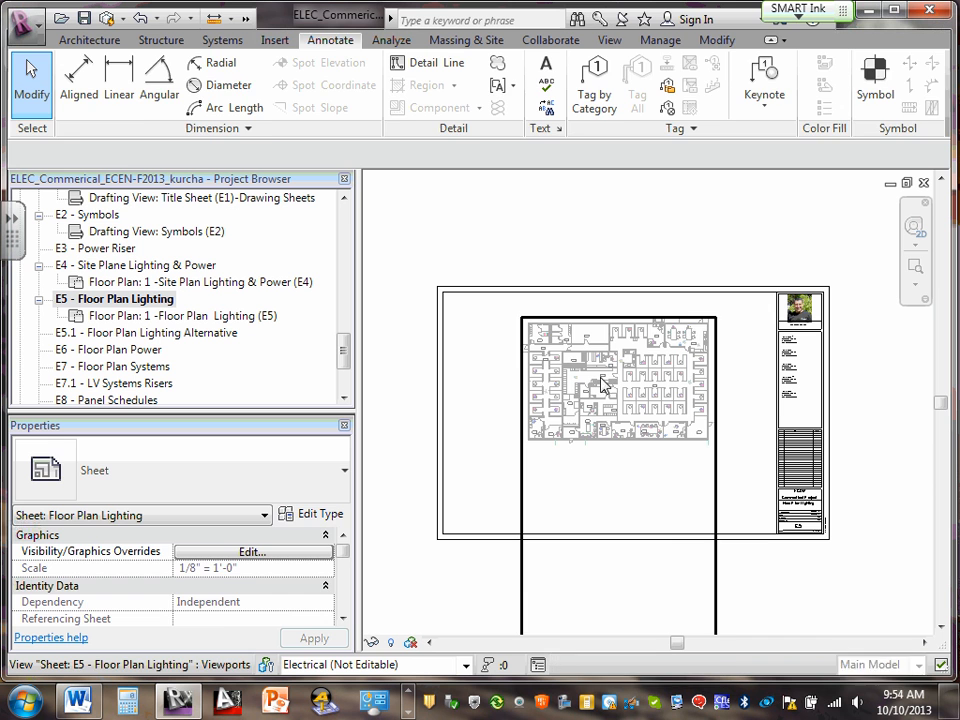
{"action": "left_click", "coordinate": [591, 386]}
{"action": "left_click_drag", "start_coordinate": [591, 386], "coordinate": [573, 411]}
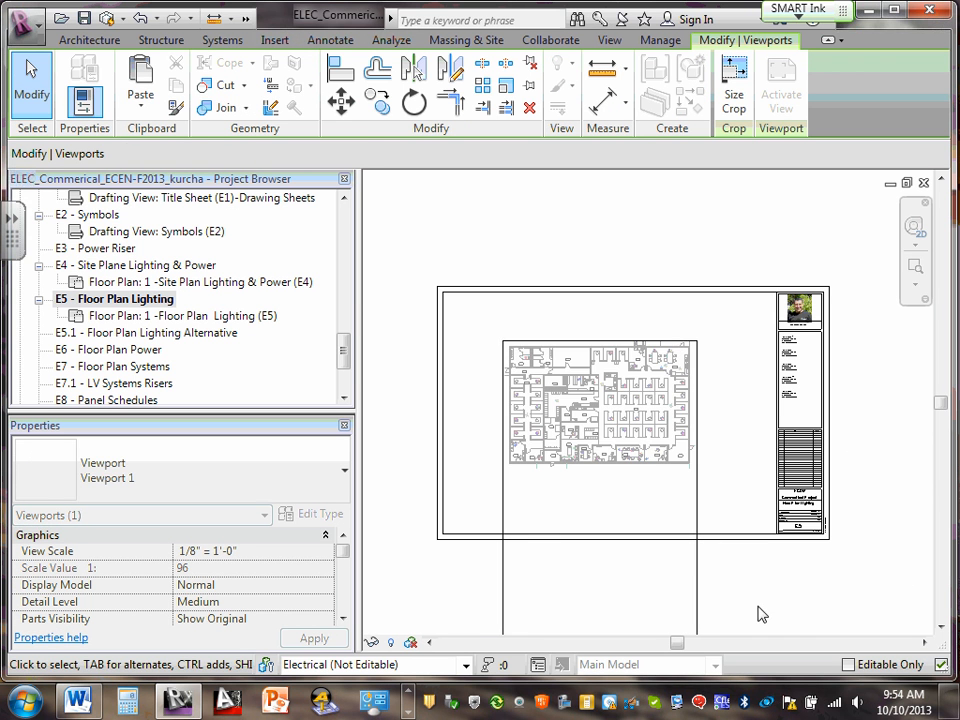
{"action": "left_click", "coordinate": [786, 590]}
{"action": "scroll", "coordinate": [786, 590], "scroll_direction": "down", "scroll_amount": 2}
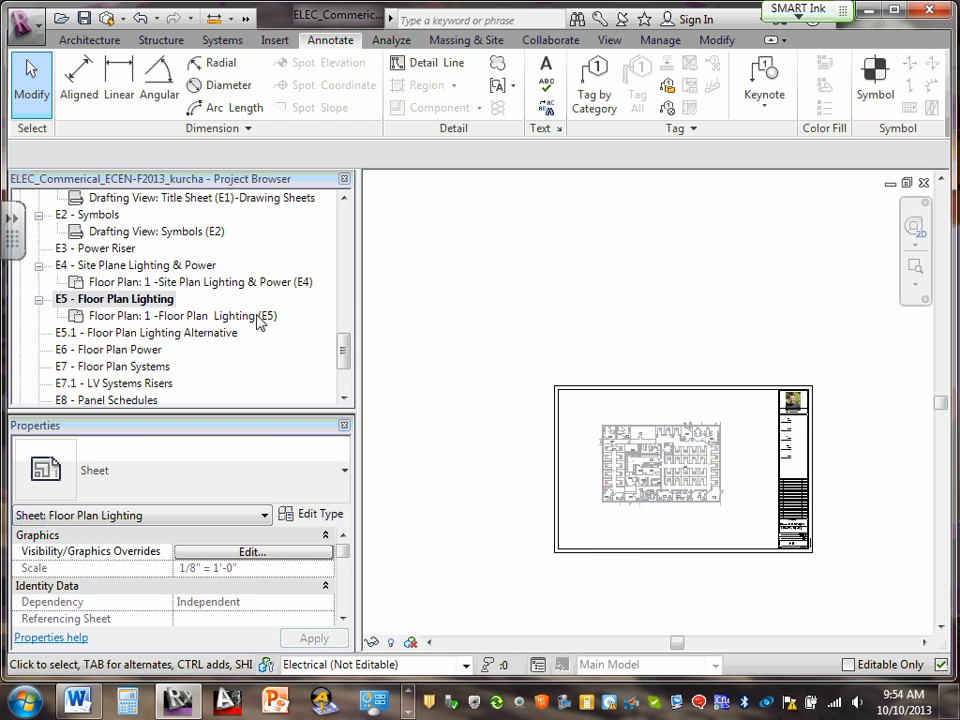
Open sheet E5.1, place the 1 -Floor Plan Lighting Alternative (E5.1) view on it, and move the plan down into the title block.
{"action": "left_click", "coordinate": [104, 337]}
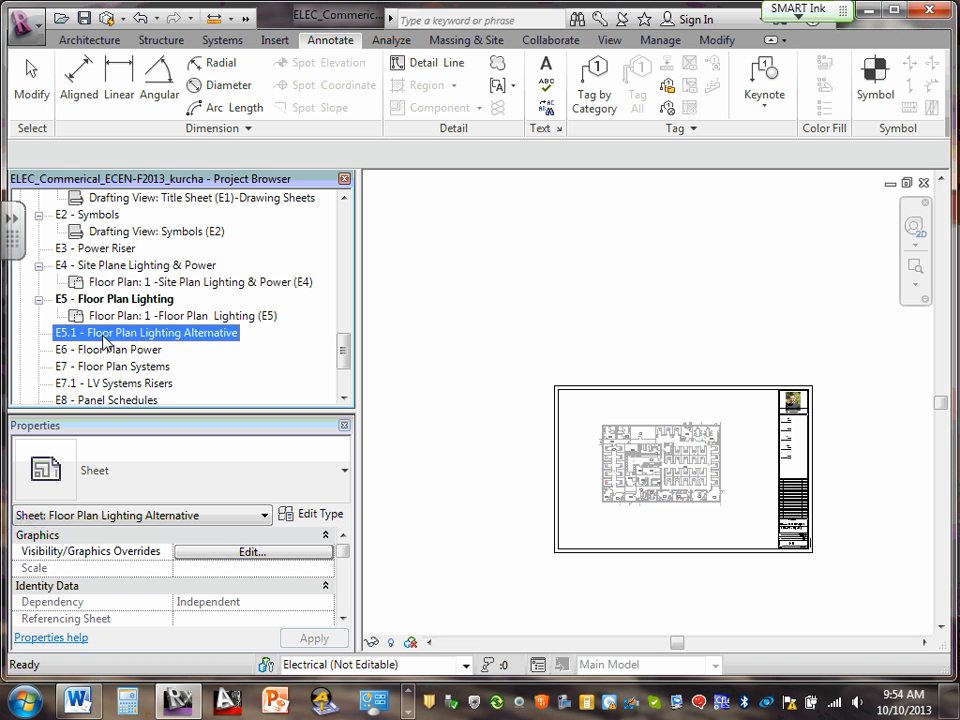
{"action": "double_click", "coordinate": [104, 335]}
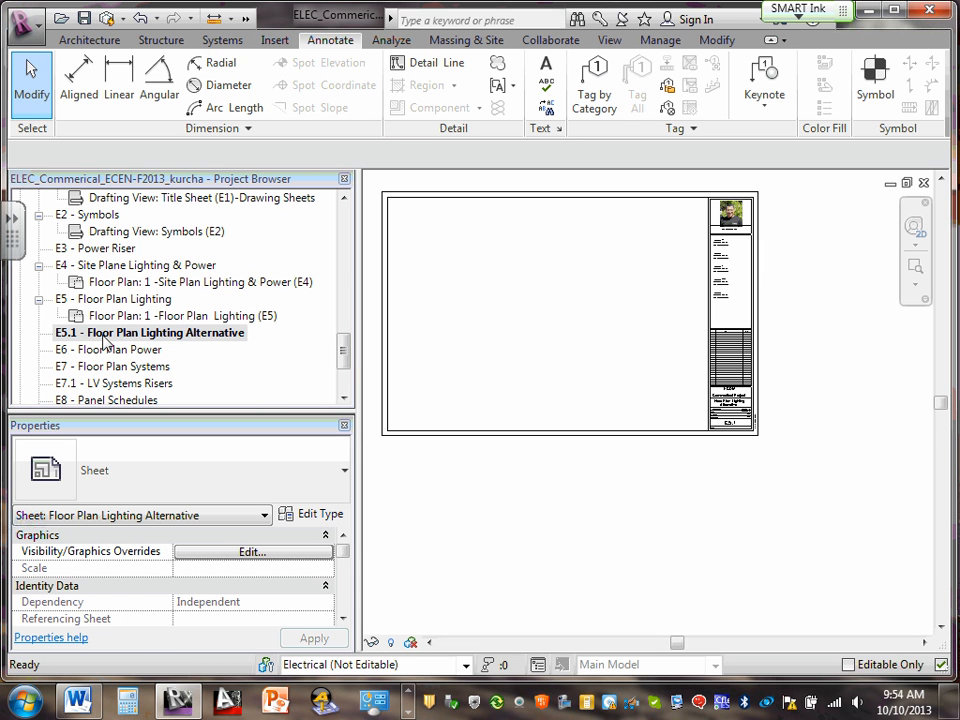
{"action": "right_click", "coordinate": [104, 341]}
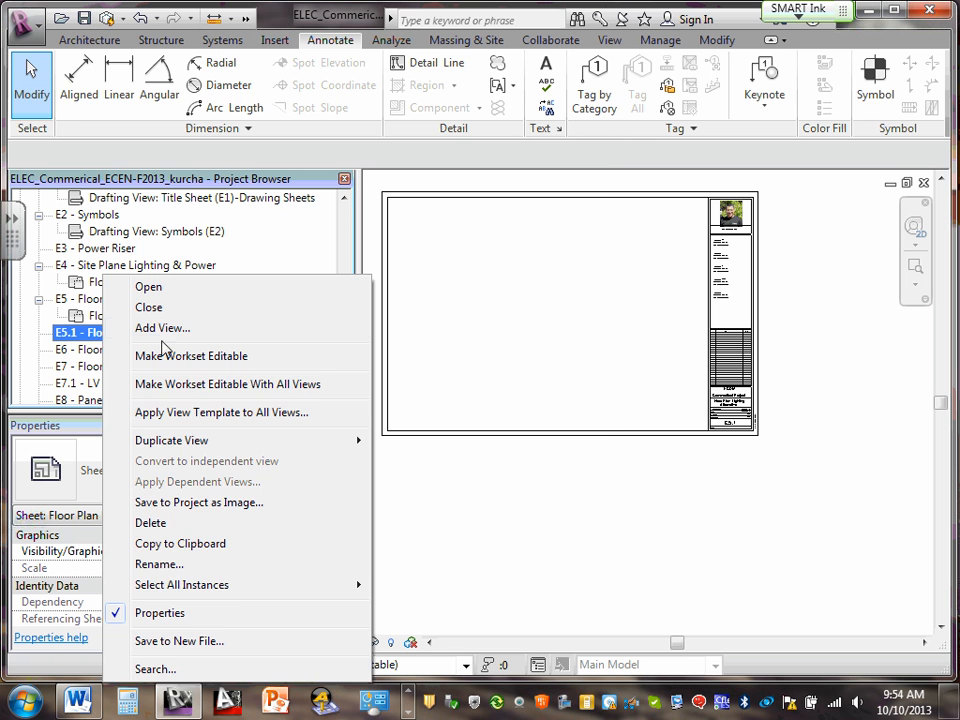
{"action": "left_click", "coordinate": [220, 329]}
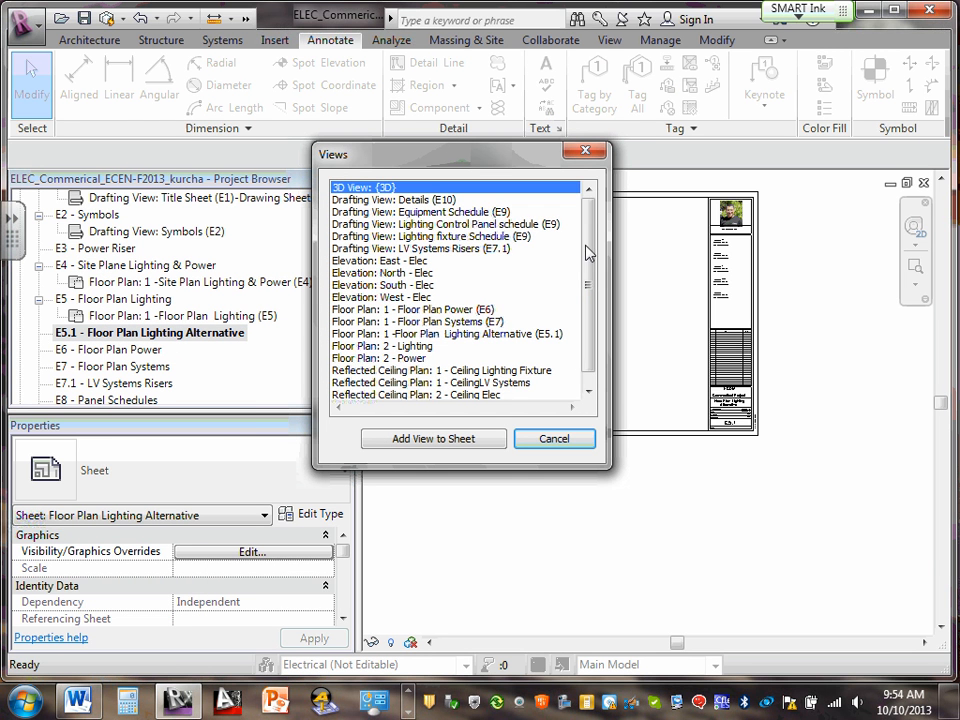
{"action": "scroll", "coordinate": [589, 257], "scroll_direction": "down", "scroll_amount": 1}
{"action": "left_click", "coordinate": [515, 323]}
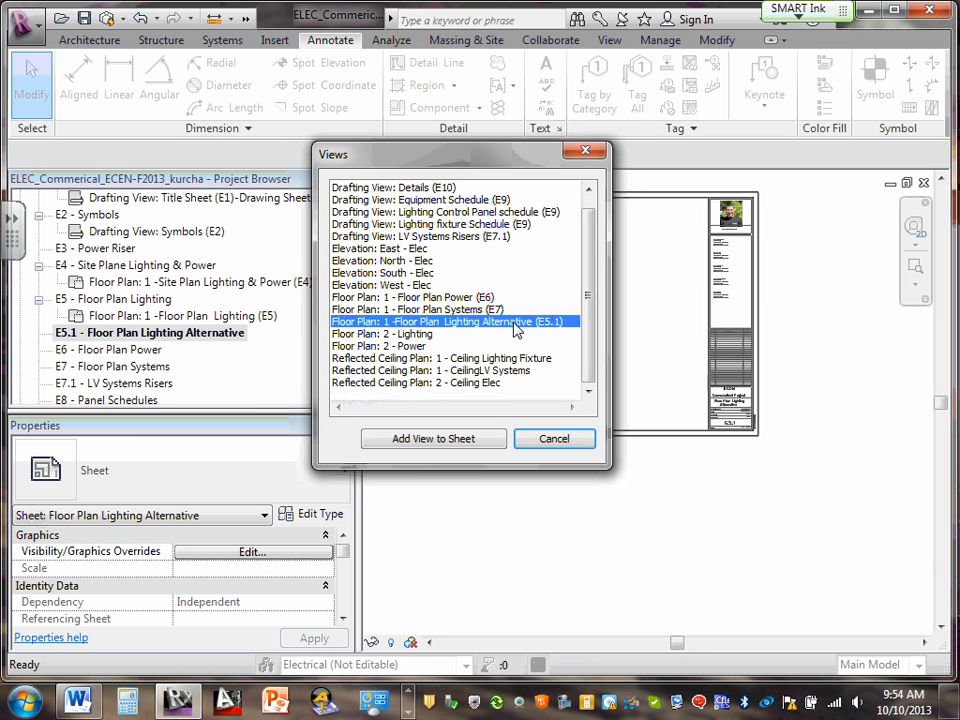
{"action": "double_click", "coordinate": [515, 323]}
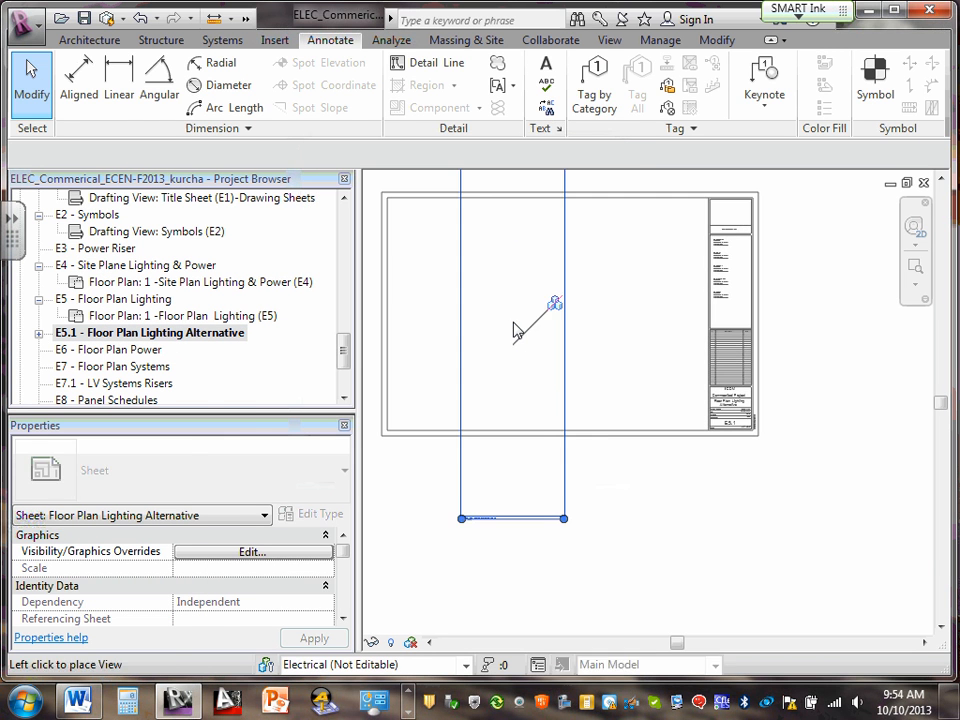
{"action": "left_click", "coordinate": [539, 414]}
{"action": "left_click_drag", "start_coordinate": [534, 277], "coordinate": [540, 305]}
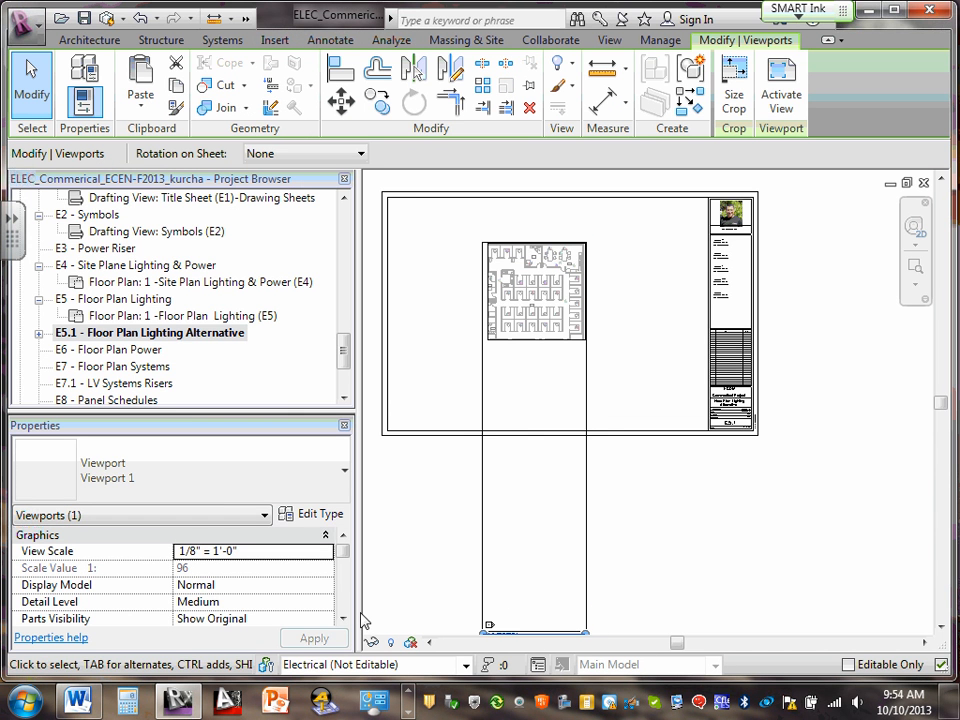
Open the lighting alternative floor plan placed on sheet E5.1 and set its view scale to 1/4" = 1'-0".
{"action": "left_click", "coordinate": [38, 333]}
{"action": "left_click", "coordinate": [120, 350]}
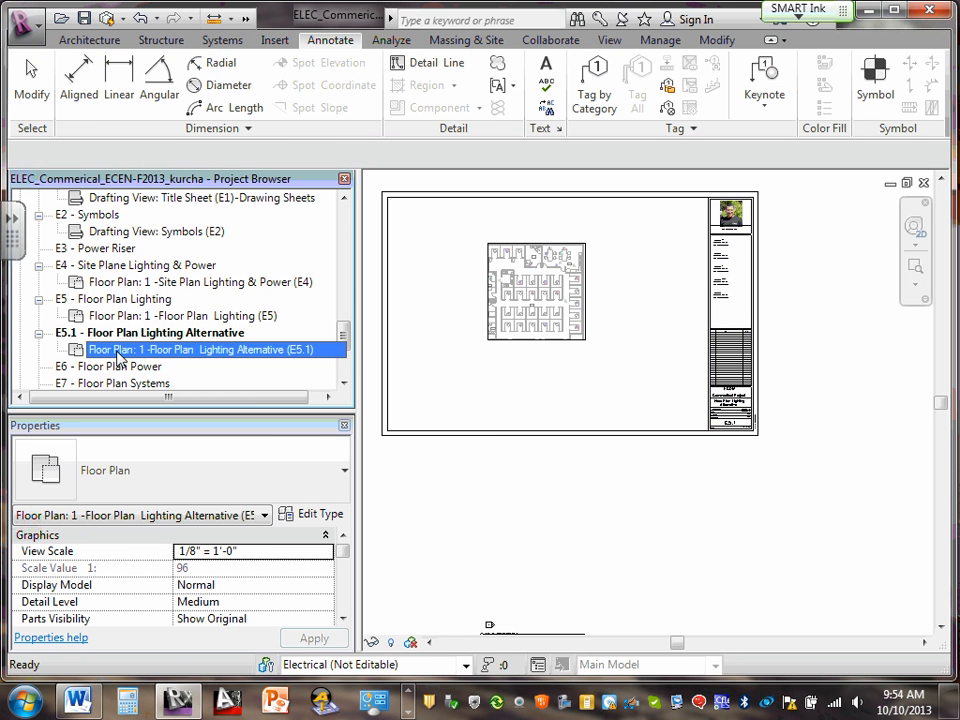
{"action": "double_click", "coordinate": [118, 352]}
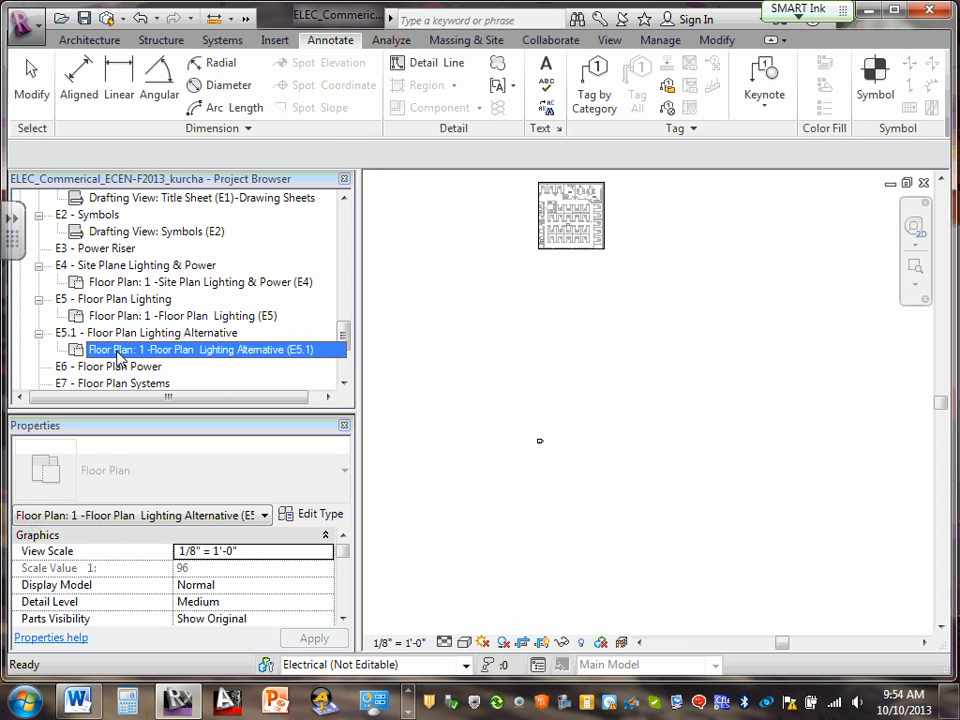
{"action": "left_click", "coordinate": [419, 645]}
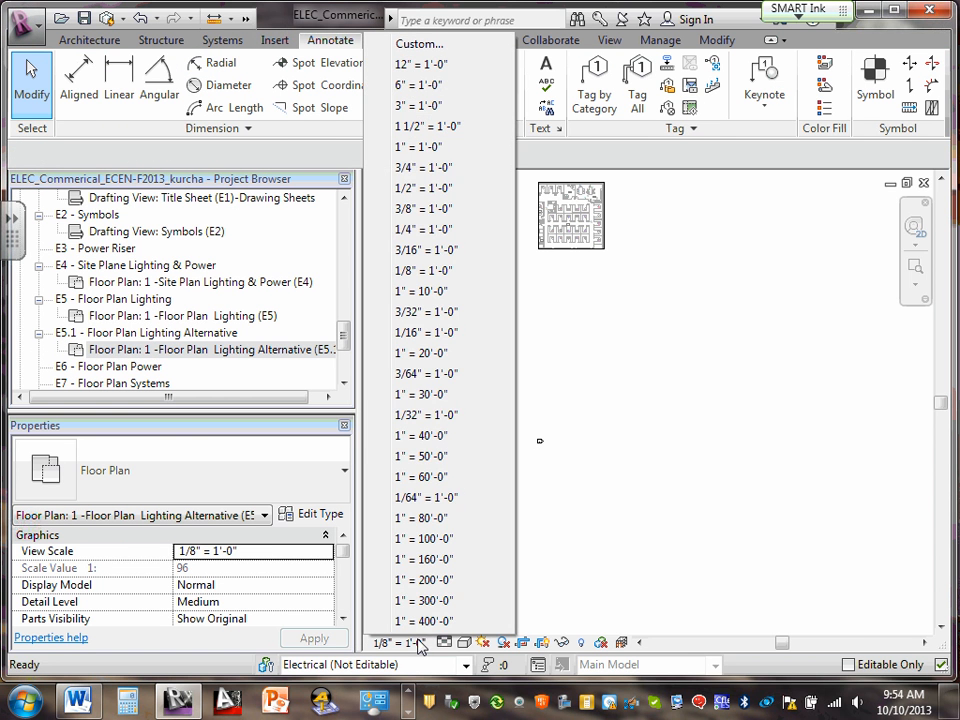
{"action": "left_click", "coordinate": [436, 253]}
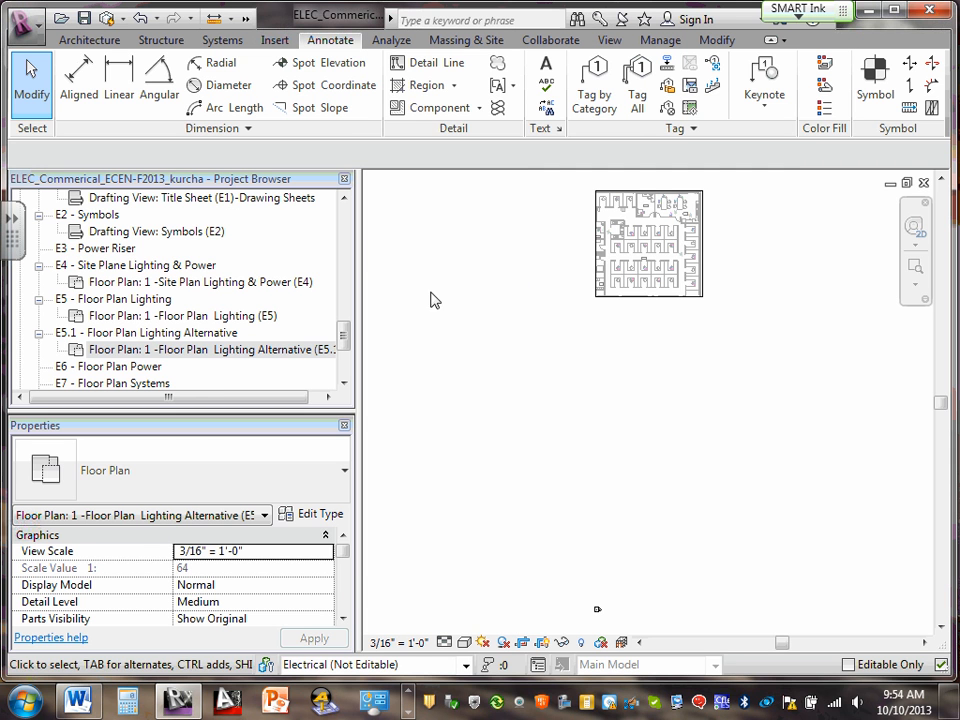
{"action": "left_click", "coordinate": [398, 642]}
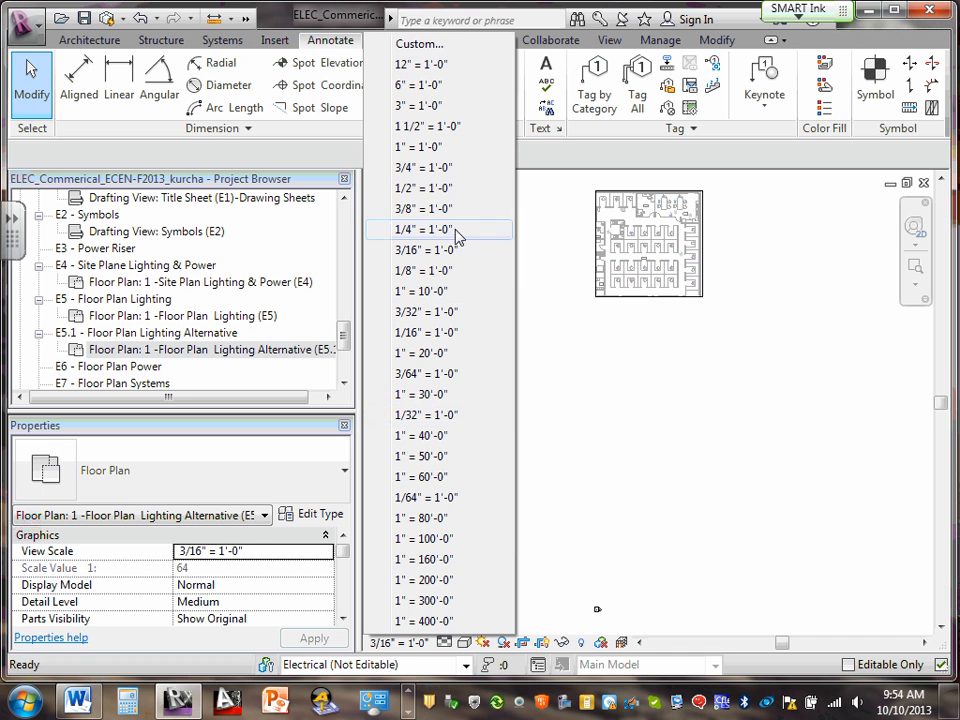
{"action": "left_click", "coordinate": [437, 231]}
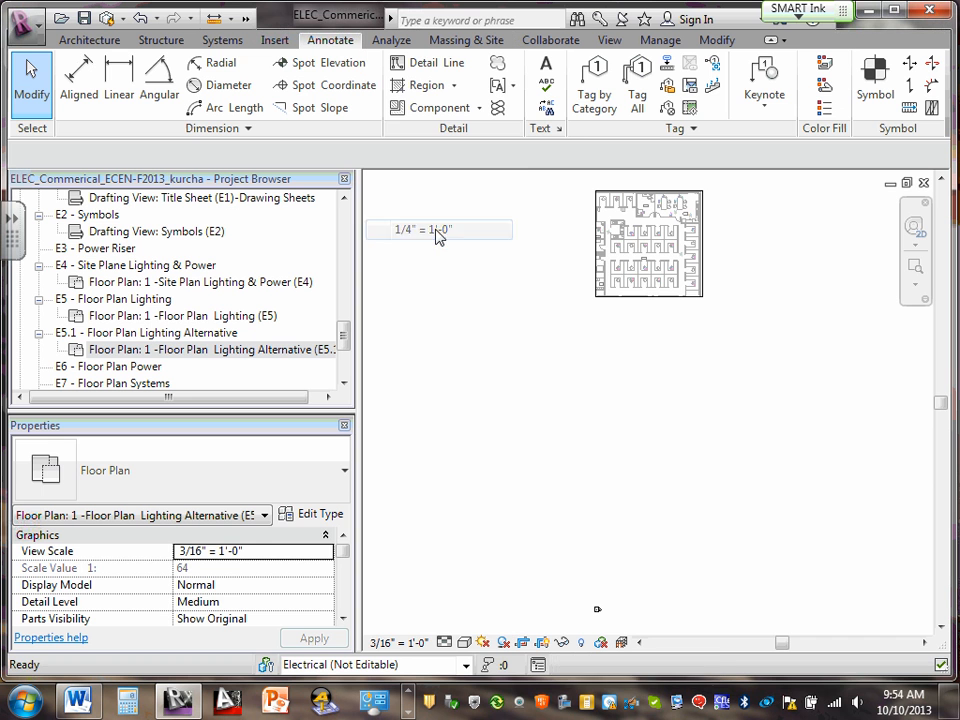
Return to sheet E5.1, move the rescaled viewport down so the plan sits inside the title block, and deselect it.
{"action": "double_click", "coordinate": [175, 333]}
{"action": "scroll", "coordinate": [602, 401], "scroll_direction": "down", "scroll_amount": 2}
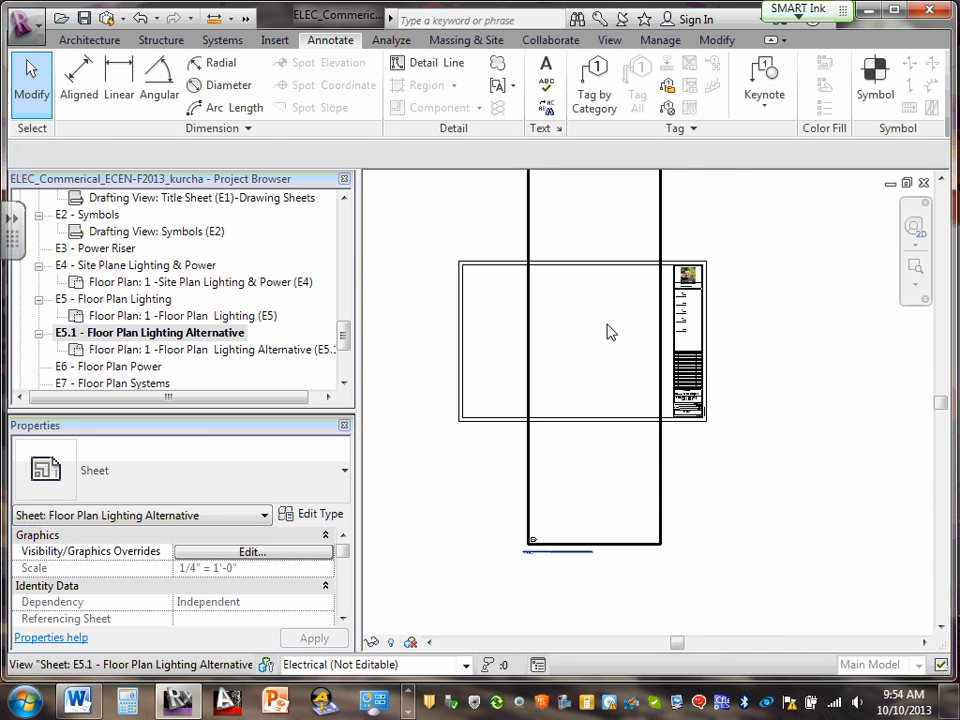
{"action": "left_click", "coordinate": [588, 405]}
{"action": "left_click", "coordinate": [814, 480]}
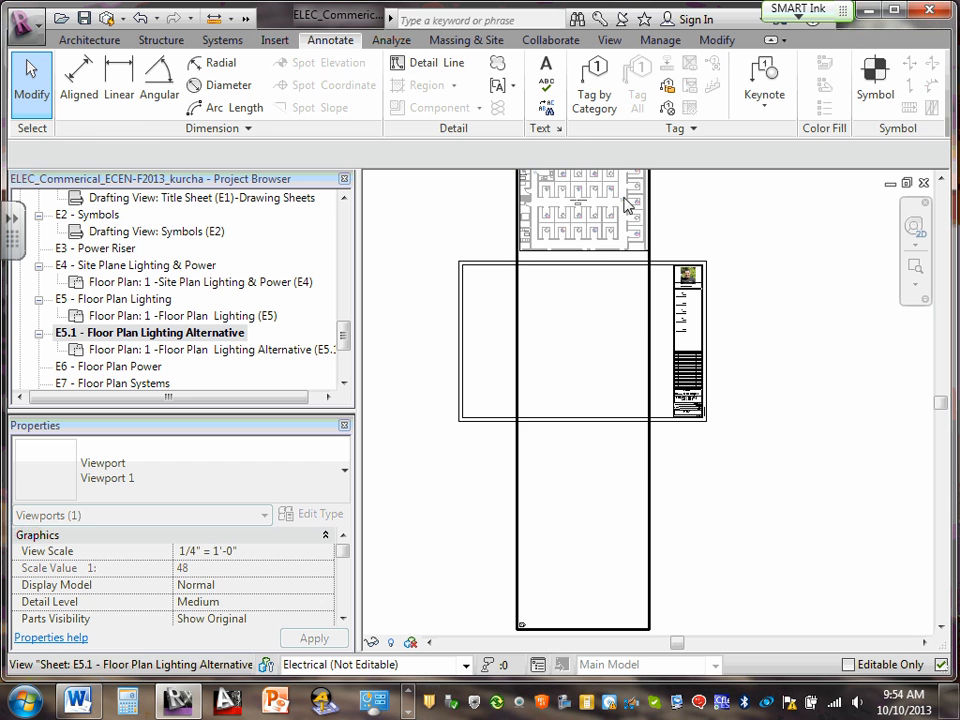
{"action": "mouse_move", "coordinate": [592, 343]}
{"action": "left_mouse_down"}
{"action": "mouse_move", "coordinate": [589, 375]}
{"action": "mouse_move", "coordinate": [598, 364]}
{"action": "left_mouse_up"}
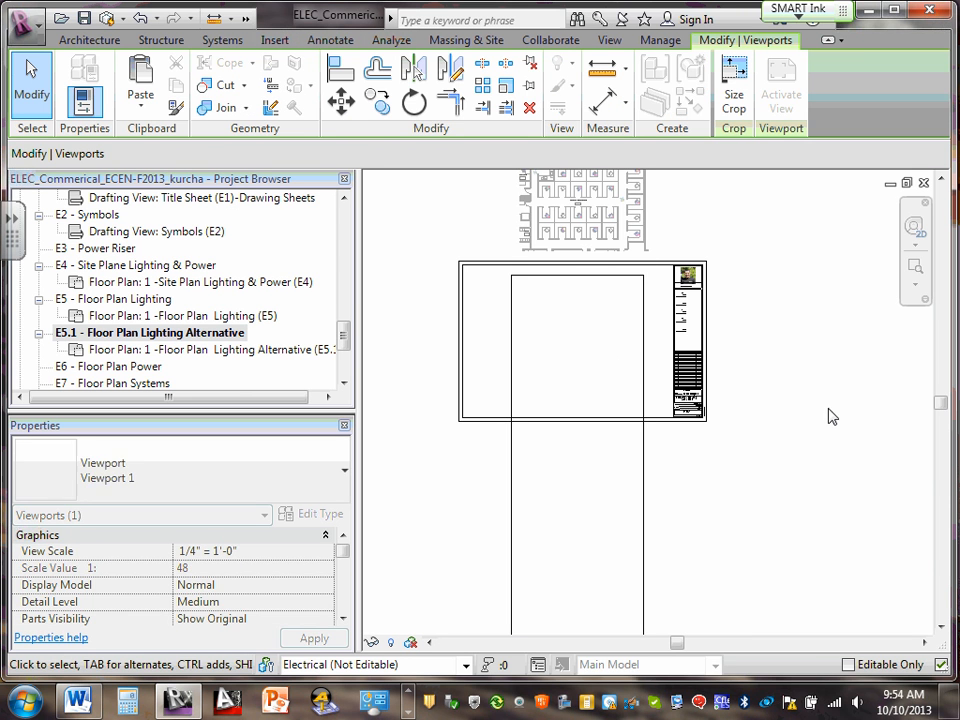
{"action": "left_click", "coordinate": [838, 432]}
{"action": "scroll", "coordinate": [810, 345], "scroll_direction": "up", "scroll_amount": 2}
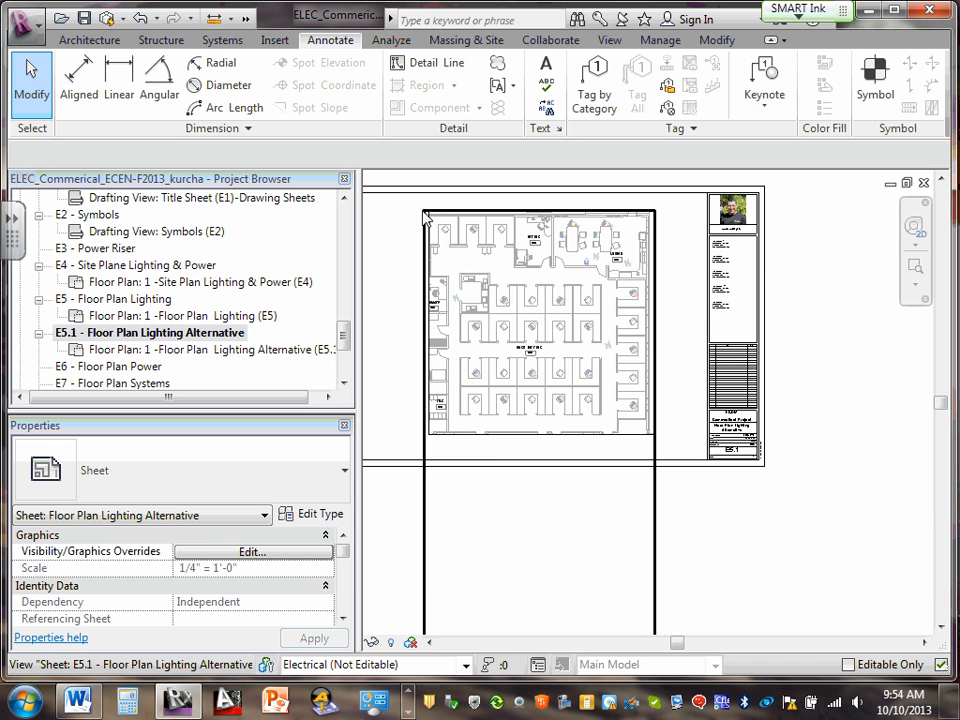
Open sheet E6 - Floor Plan Power and place the 1 - Floor Plan Power (E6) view on it.
{"action": "scroll", "coordinate": [425, 218], "scroll_direction": "up", "scroll_amount": 2}
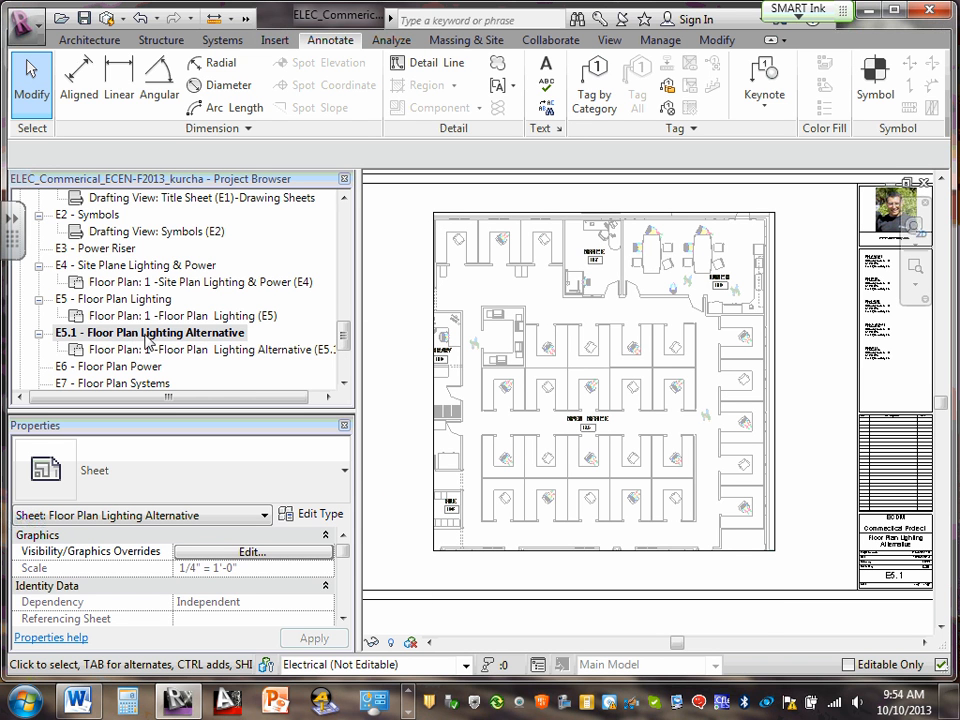
{"action": "double_click", "coordinate": [344, 388]}
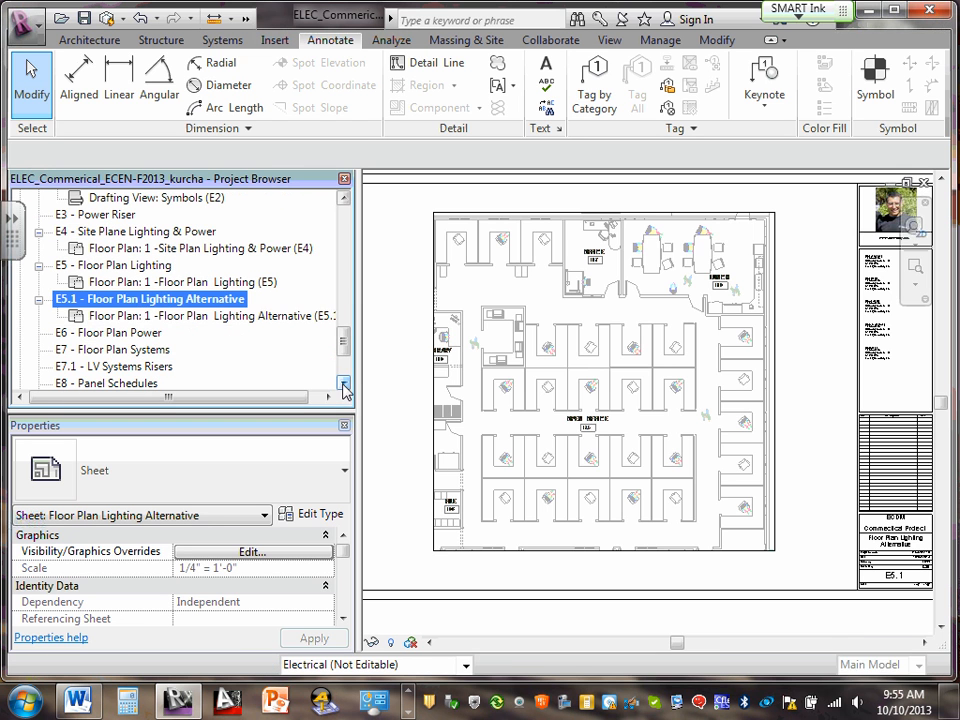
{"action": "left_click", "coordinate": [92, 333]}
{"action": "right_click", "coordinate": [93, 340]}
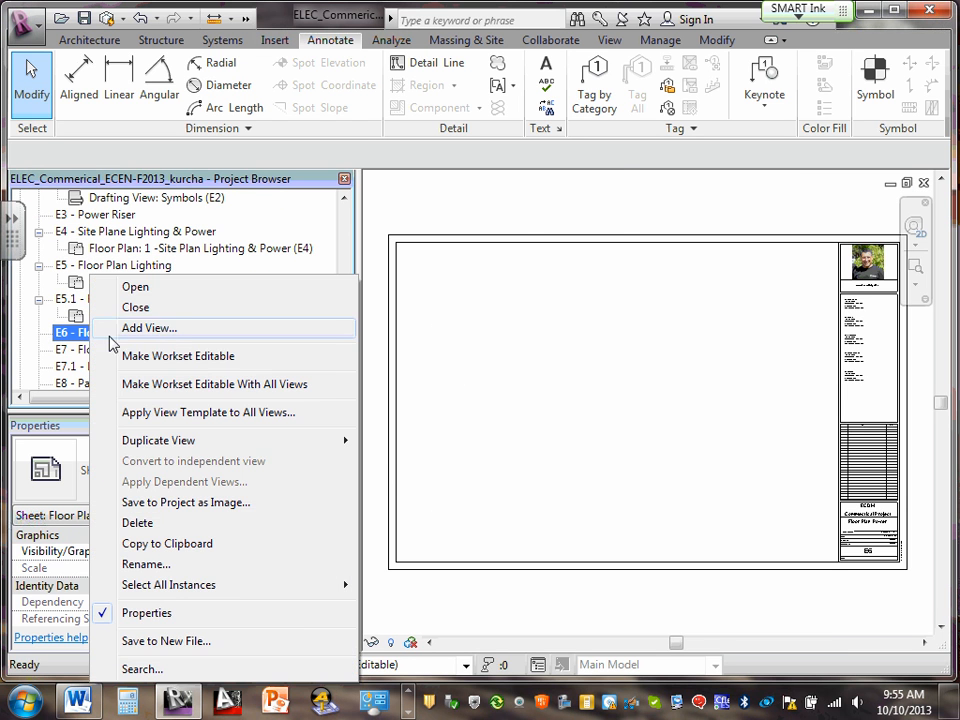
{"action": "left_click", "coordinate": [150, 329]}
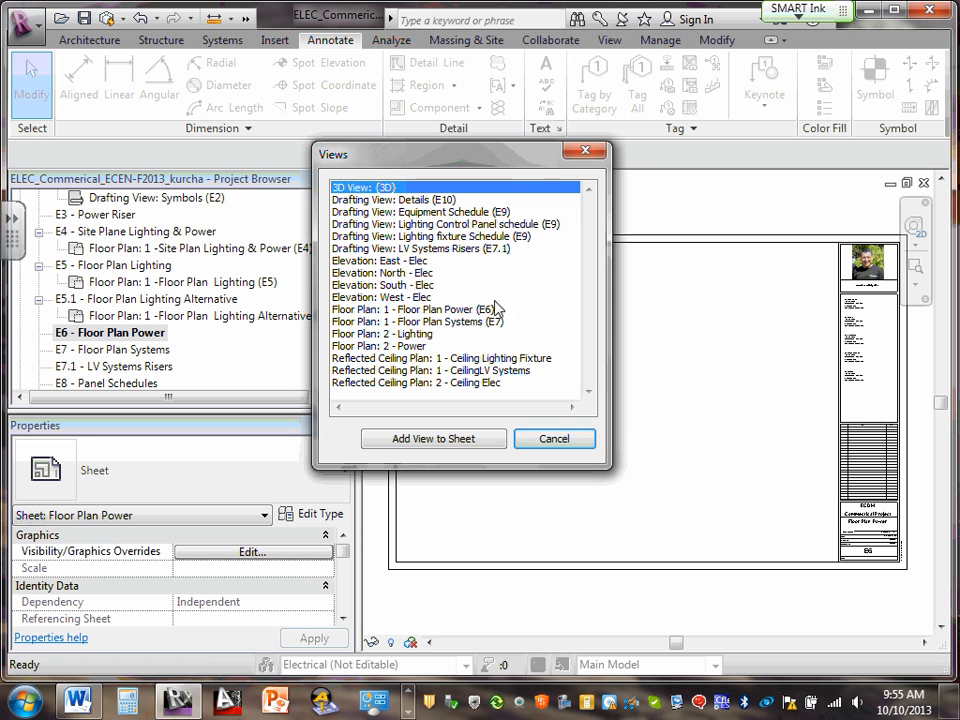
{"action": "left_click", "coordinate": [484, 311]}
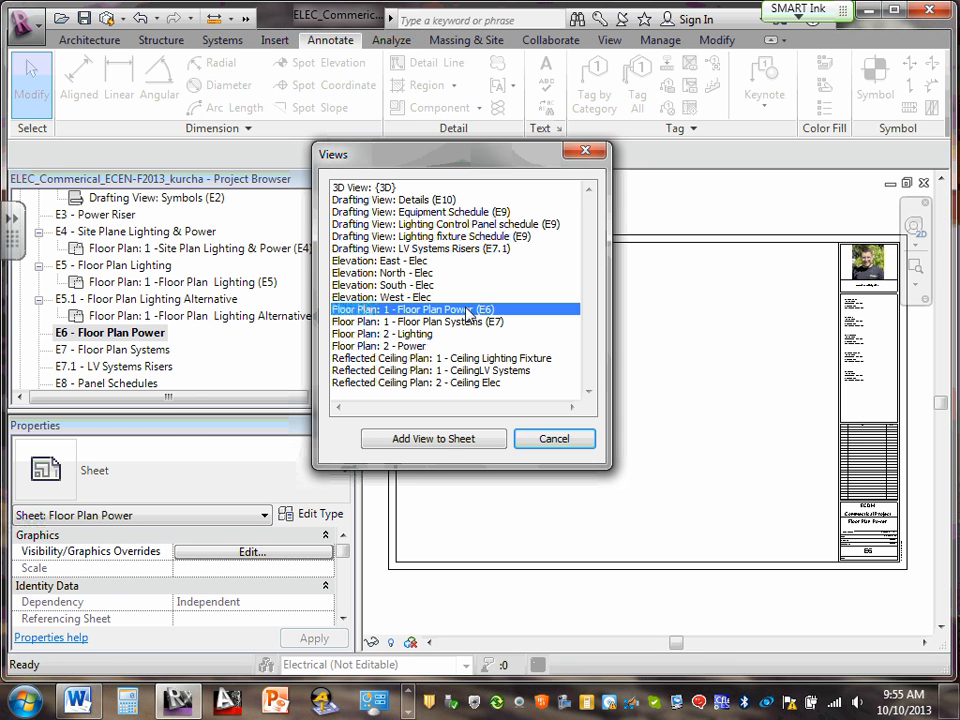
{"action": "left_click", "coordinate": [433, 438]}
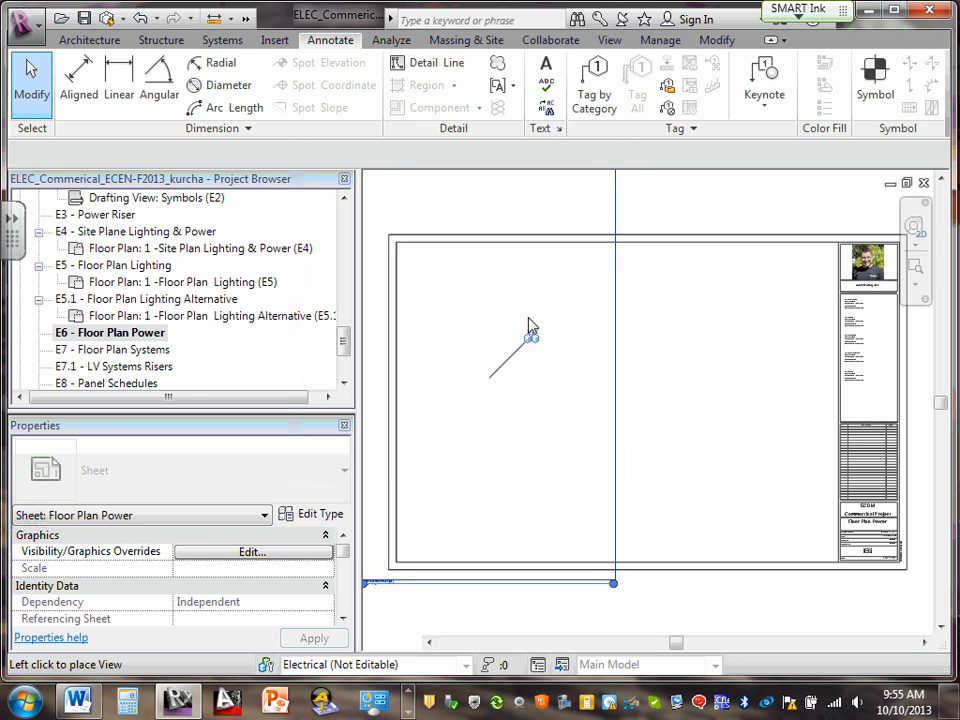
{"action": "left_click", "coordinate": [611, 443]}
Move the power plan viewport on sheet E6 so the plan sits near the middle of the title block, and deselect it.
{"action": "scroll", "coordinate": [610, 440], "scroll_direction": "down", "scroll_amount": 3}
{"action": "mouse_move", "coordinate": [605, 481]}
{"action": "left_mouse_down"}
{"action": "mouse_move", "coordinate": [624, 429]}
{"action": "mouse_move", "coordinate": [617, 397]}
{"action": "left_mouse_up"}
{"action": "left_click", "coordinate": [795, 590]}
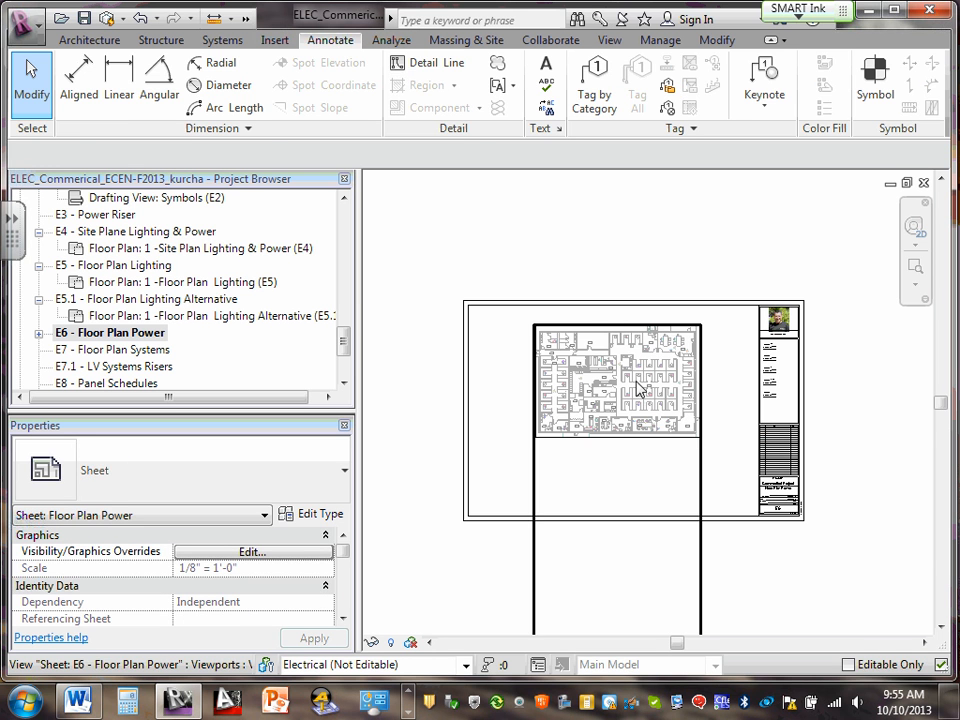
{"action": "left_click_drag", "start_coordinate": [638, 388], "coordinate": [627, 419]}
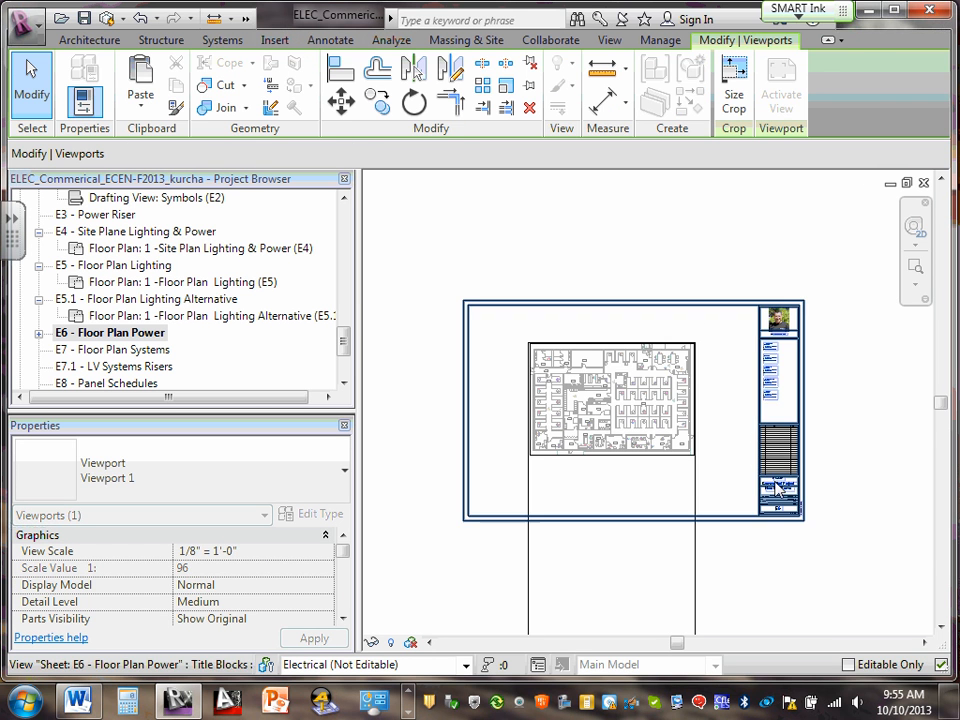
{"action": "left_click", "coordinate": [836, 574]}
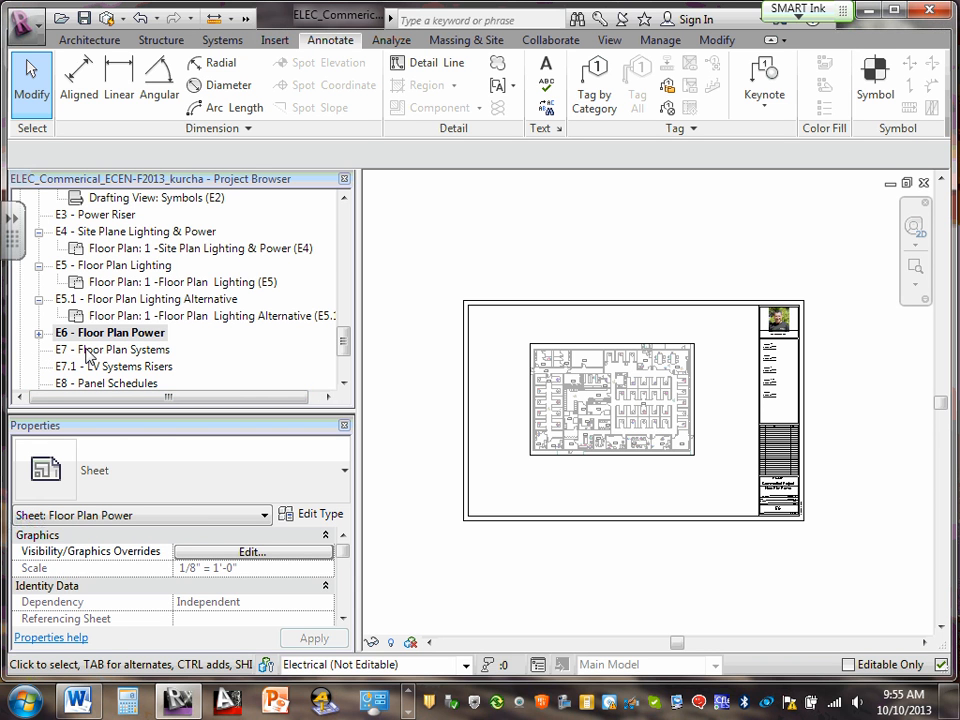
Open sheet E7, place the 1 - Floor Plan Systems (E7) view on it, and move the plan down into the title block.
{"action": "left_click", "coordinate": [86, 351]}
{"action": "right_click", "coordinate": [88, 350]}
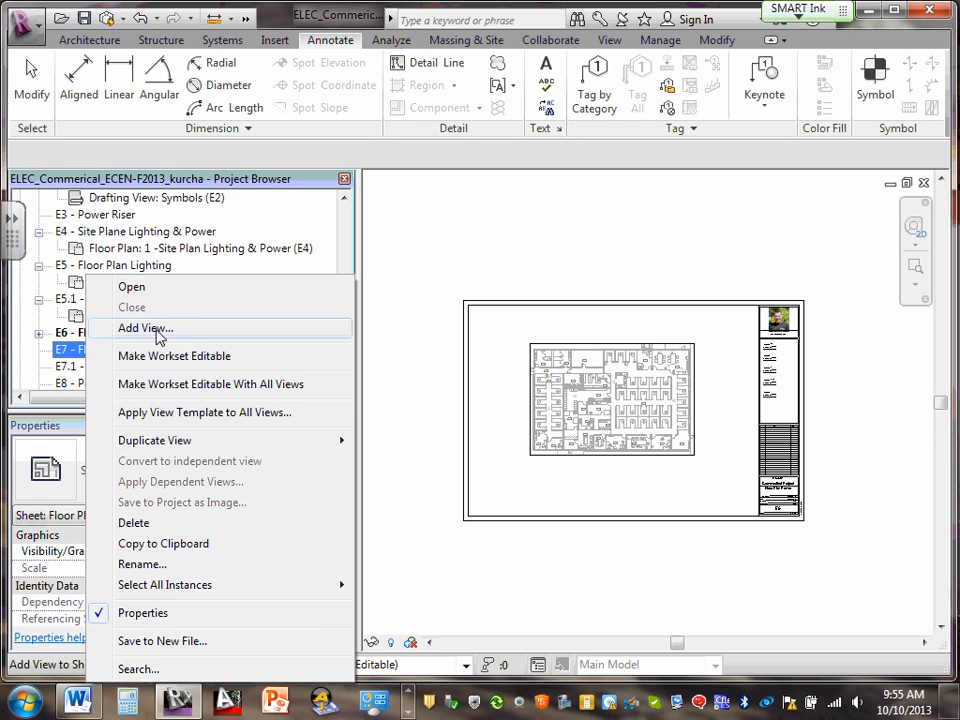
{"action": "left_click", "coordinate": [157, 332]}
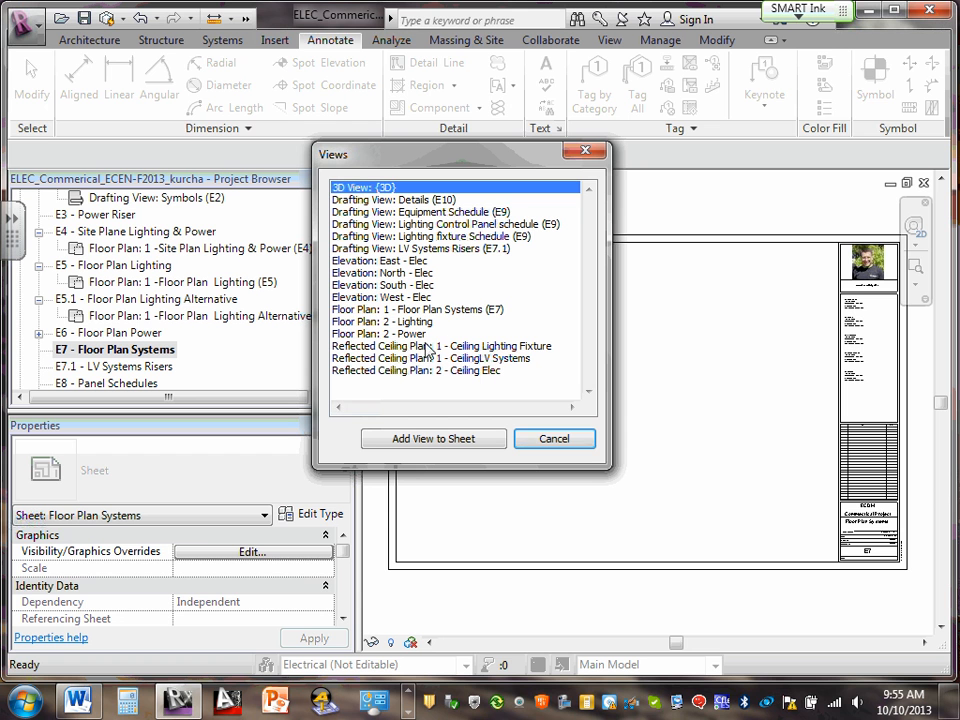
{"action": "left_click", "coordinate": [449, 310]}
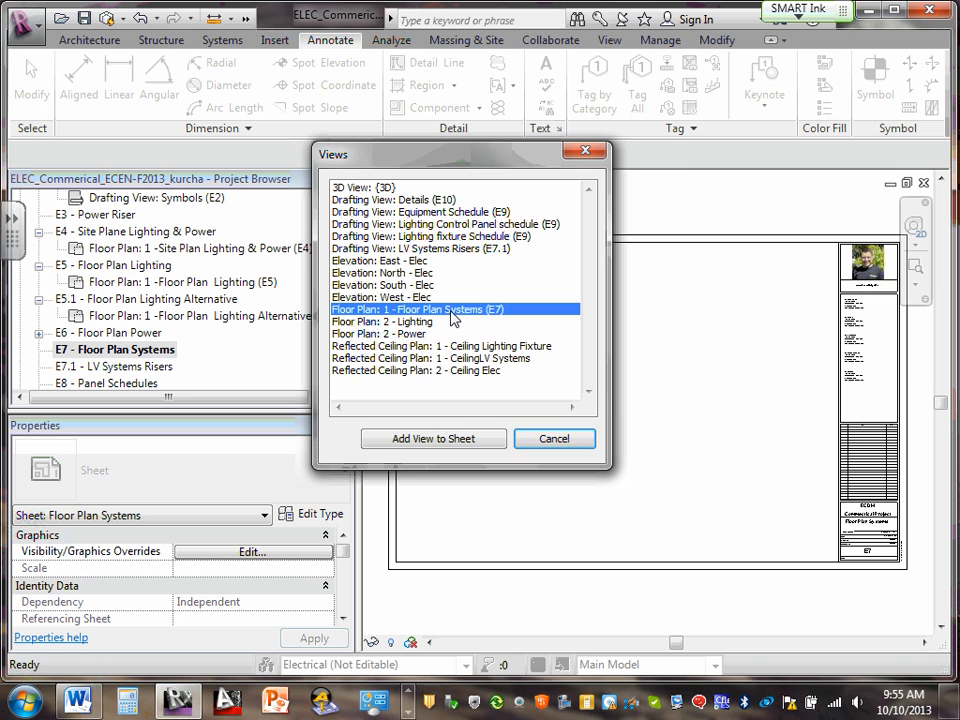
{"action": "left_click", "coordinate": [450, 440]}
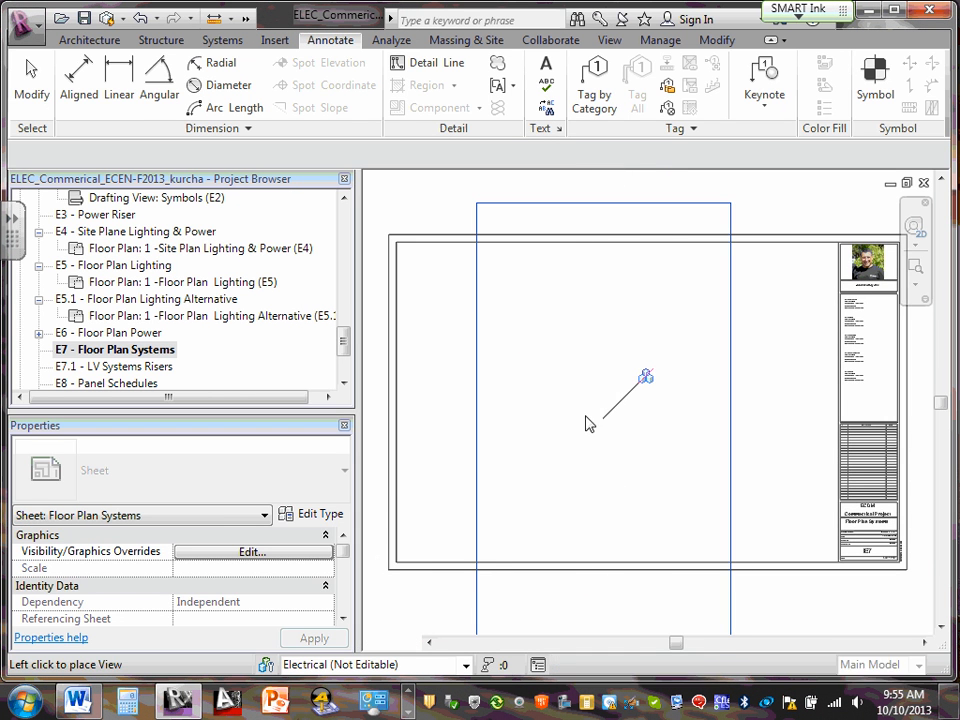
{"action": "left_click", "coordinate": [583, 392]}
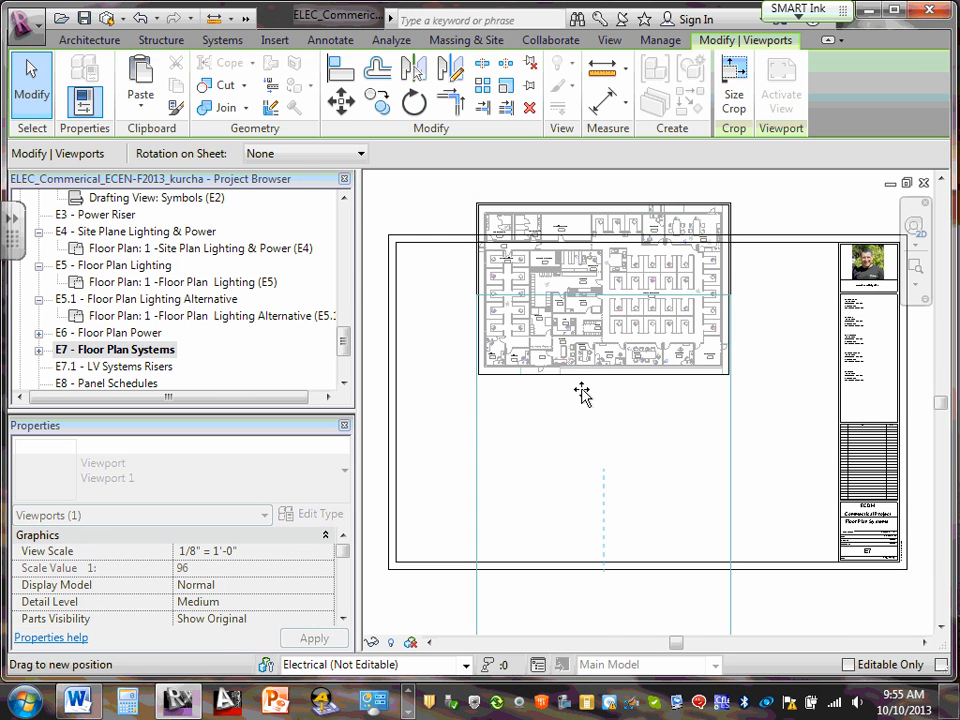
{"action": "left_click_drag", "start_coordinate": [600, 411], "coordinate": [604, 468]}
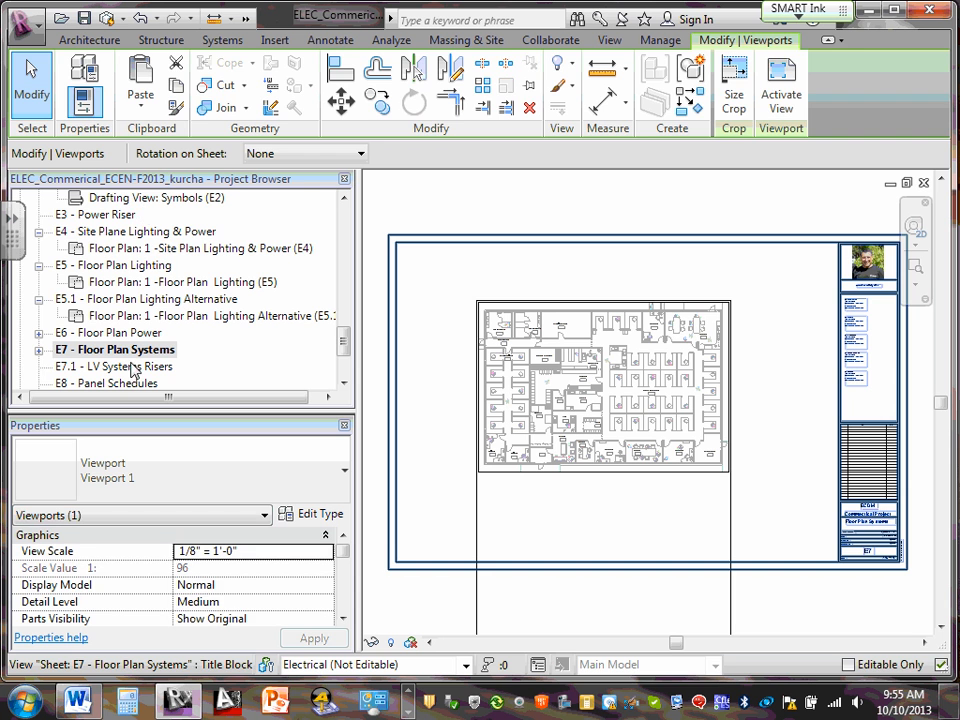
Open sheet E7.1 - LV Systems Risers and try to place the LV Systems Risers (E7.1) drafting view on it.
{"action": "left_click_drag", "start_coordinate": [342, 347], "coordinate": [342, 357]}
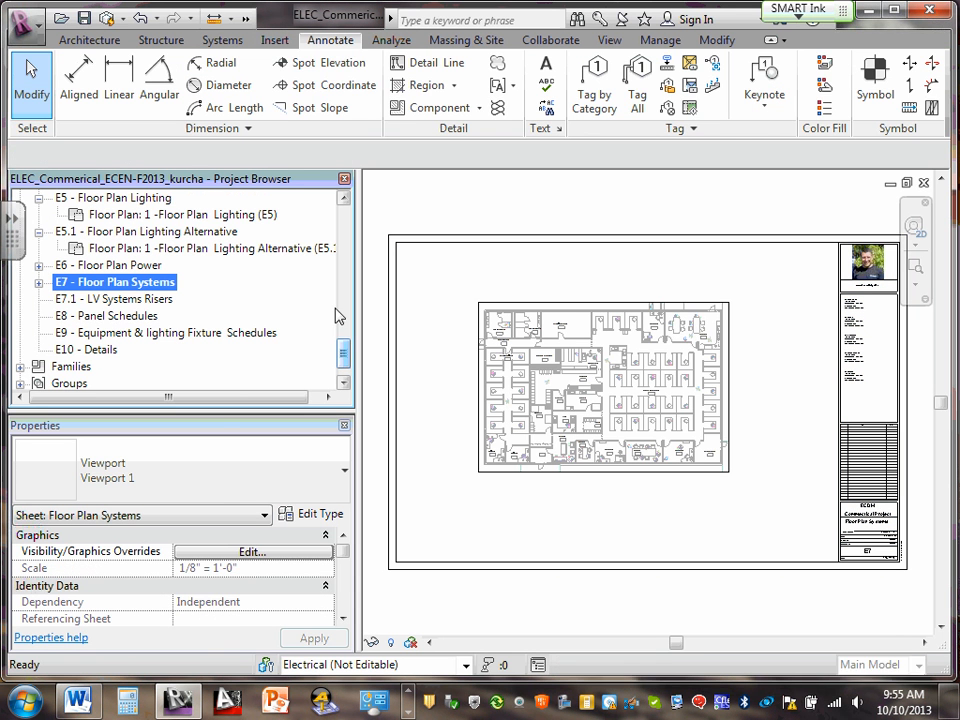
{"action": "left_click", "coordinate": [106, 300]}
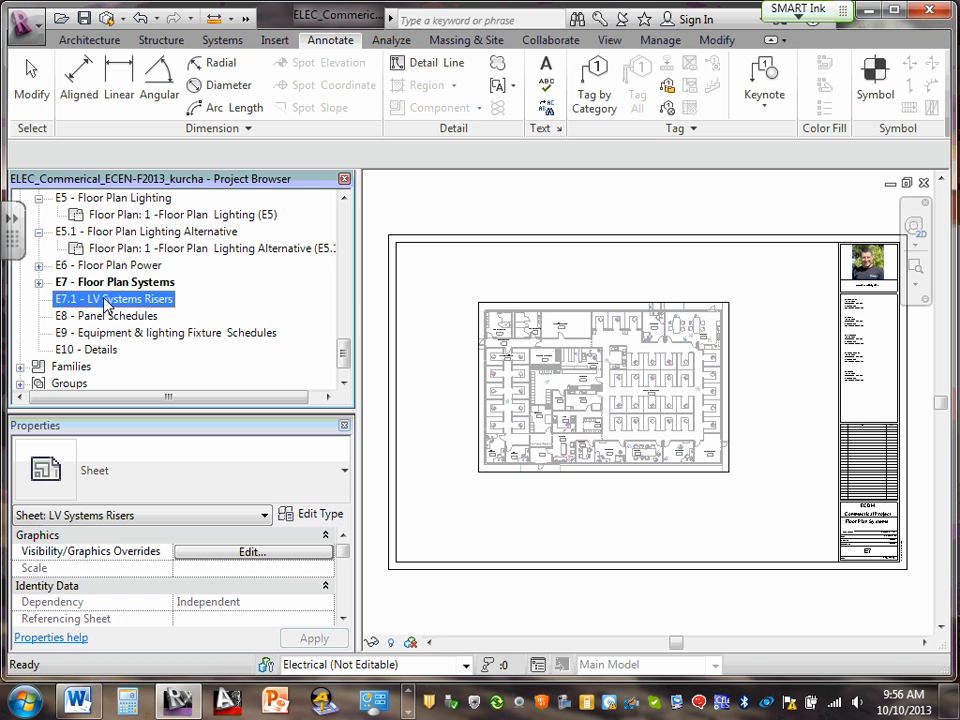
{"action": "double_click", "coordinate": [106, 302]}
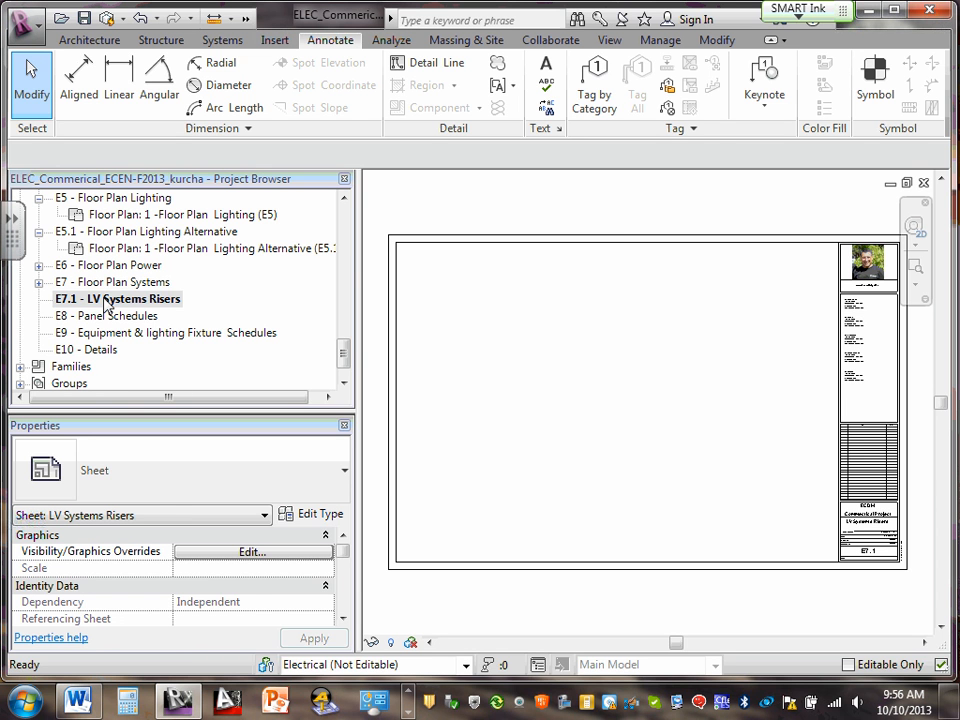
{"action": "right_click", "coordinate": [106, 304]}
{"action": "left_click", "coordinate": [163, 328]}
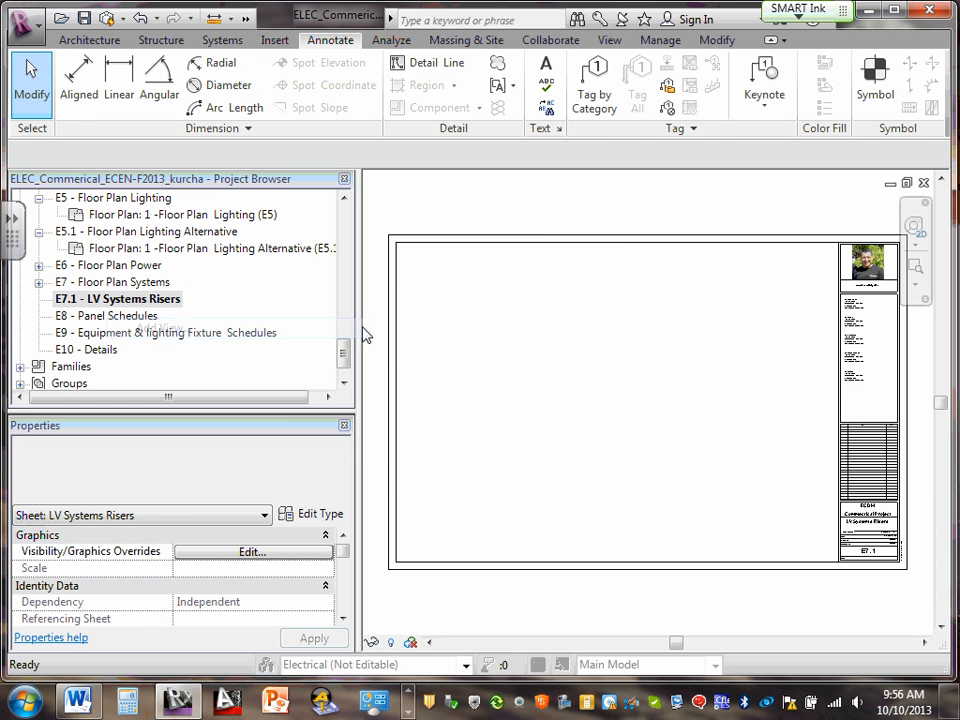
{"action": "left_click", "coordinate": [494, 250]}
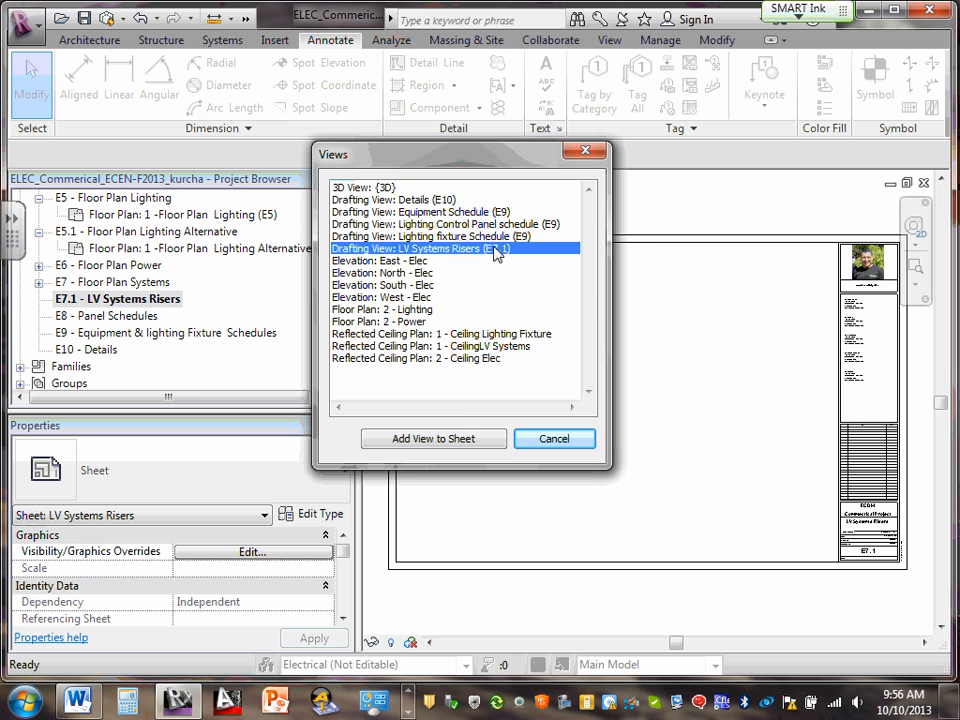
{"action": "left_click", "coordinate": [420, 440]}
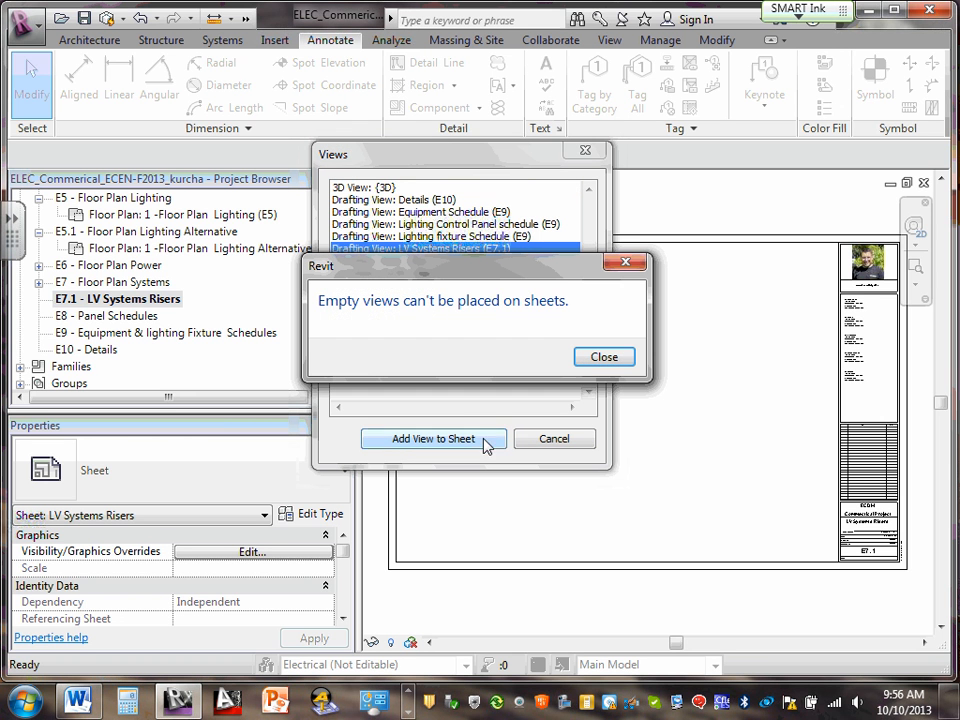
{"action": "left_click", "coordinate": [603, 358]}
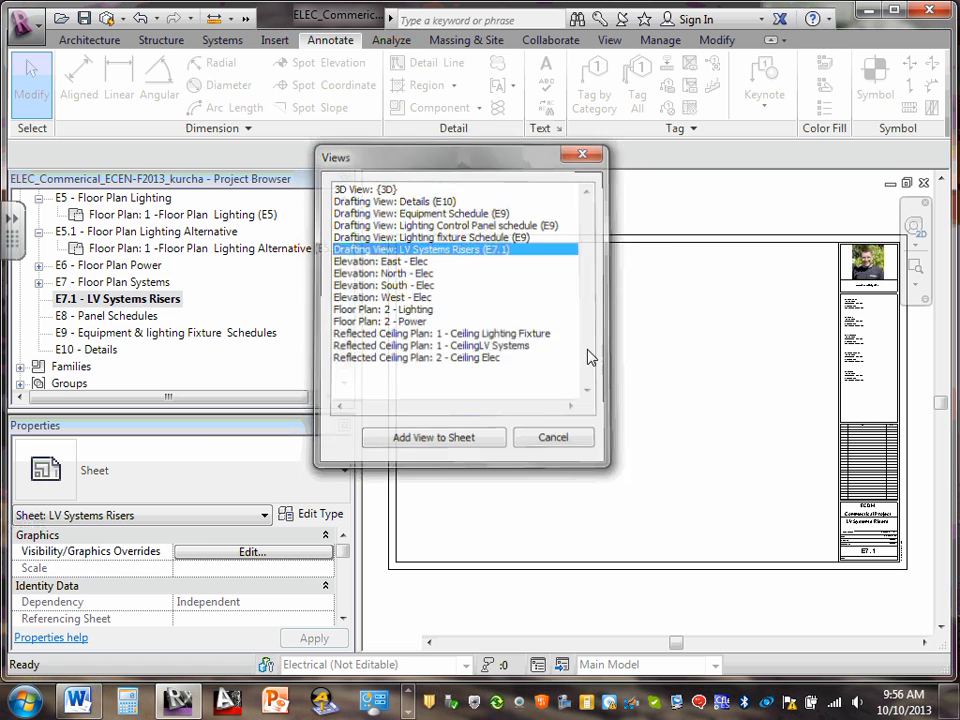
{"action": "key", "text": "Escape"}
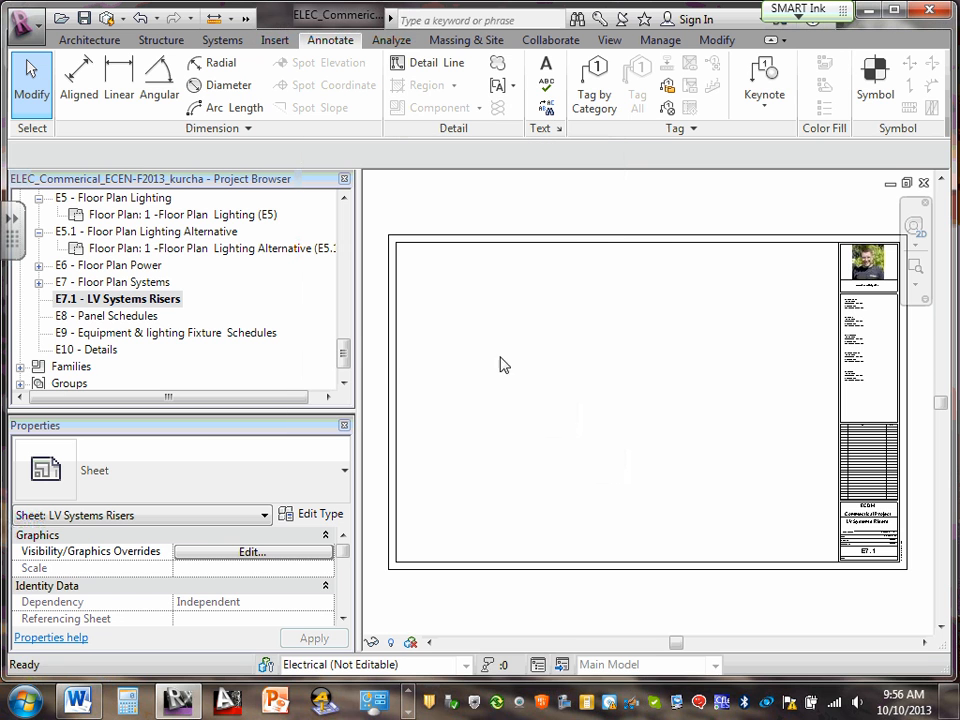
Open sheet E9 - Equipment & lighting Fixture Schedules and try to place the Equipment Schedule (E9) drafting view on it.
{"action": "left_click", "coordinate": [93, 316]}
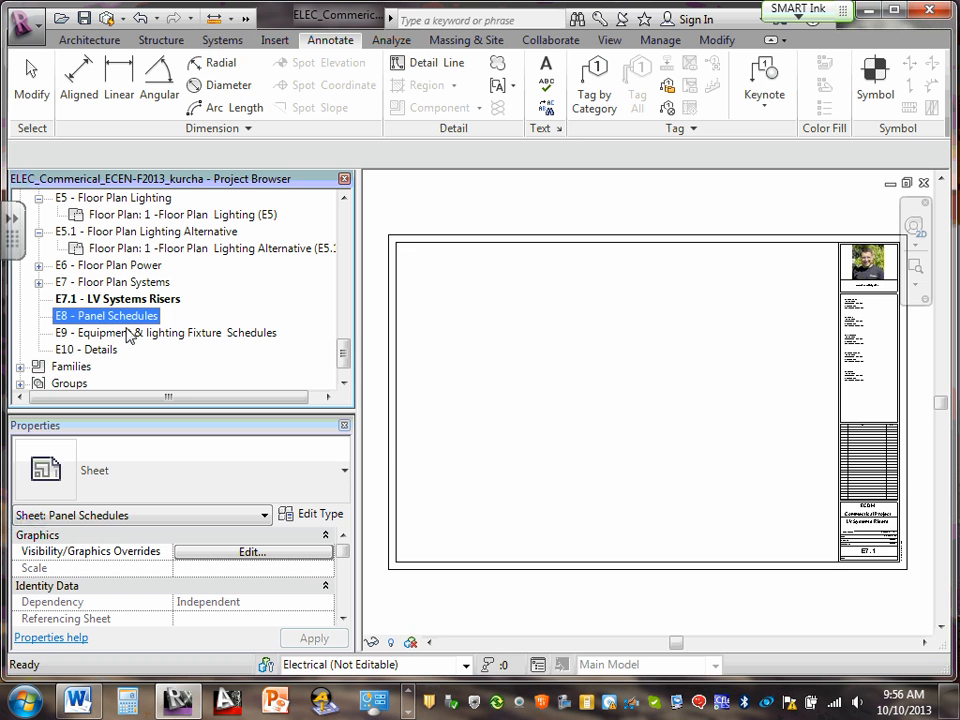
{"action": "double_click", "coordinate": [128, 335]}
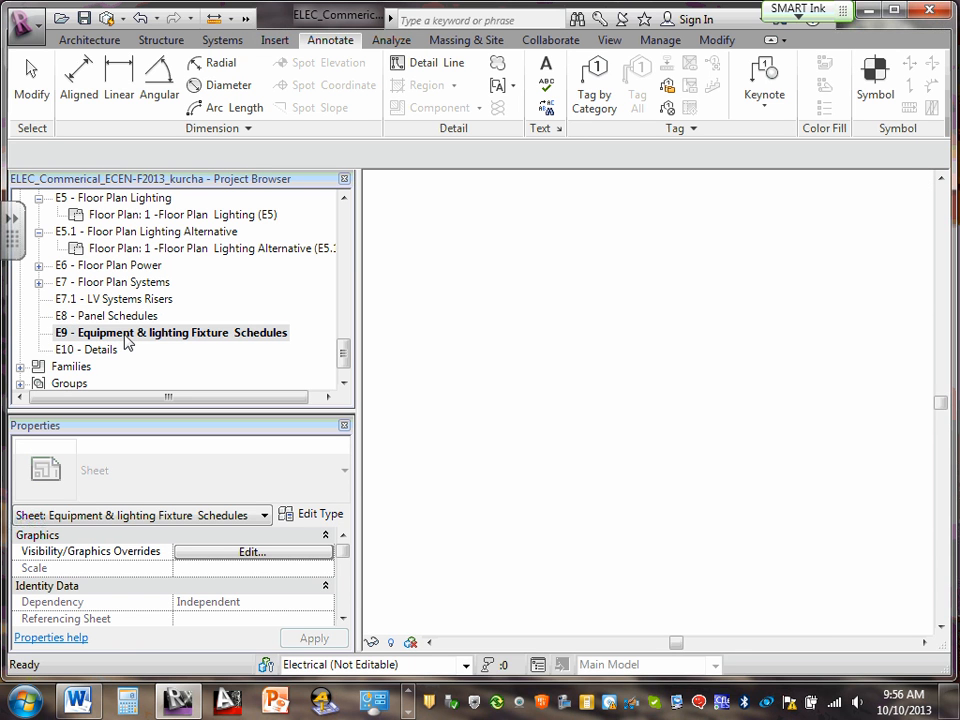
{"action": "right_click", "coordinate": [124, 338]}
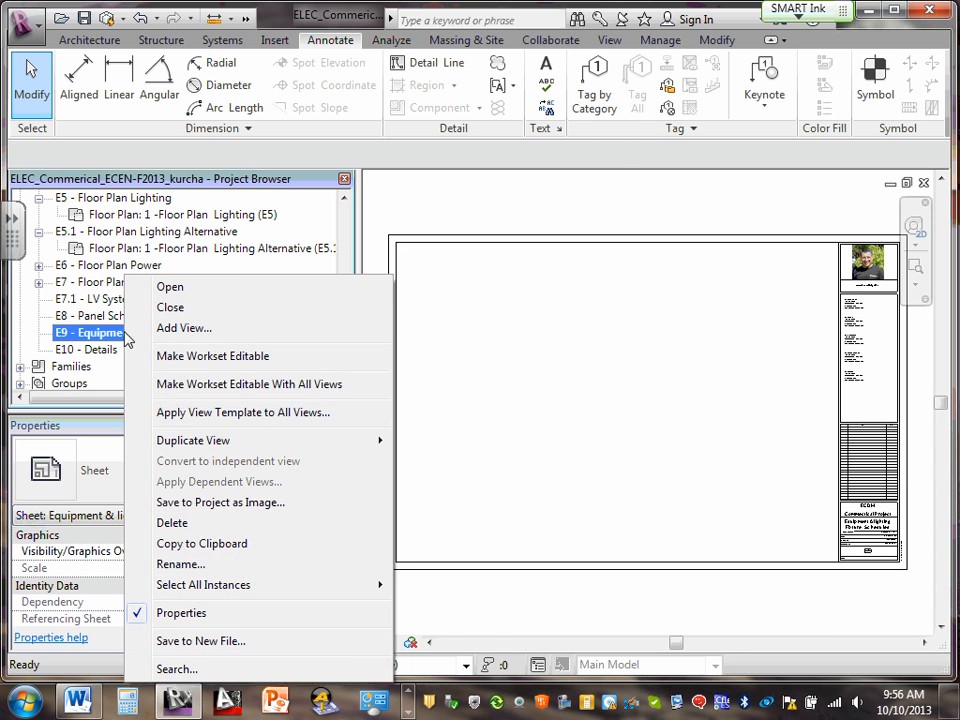
{"action": "left_click", "coordinate": [185, 326]}
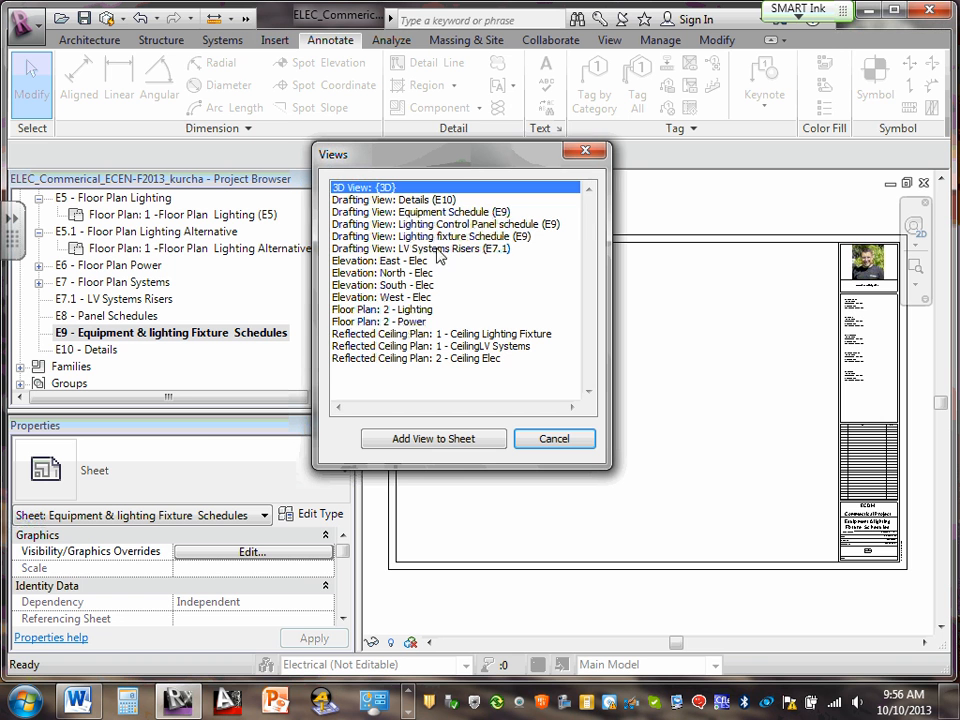
{"action": "left_click", "coordinate": [441, 212]}
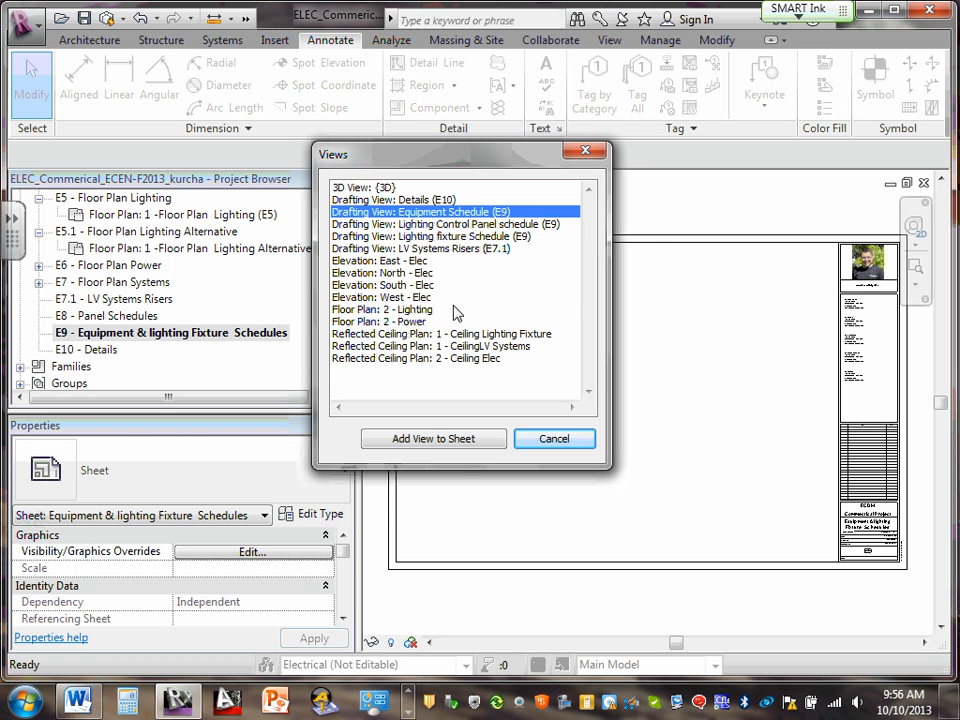
{"action": "left_click", "coordinate": [443, 438]}
{"action": "left_click", "coordinate": [603, 357]}
{"action": "left_click", "coordinate": [556, 440]}
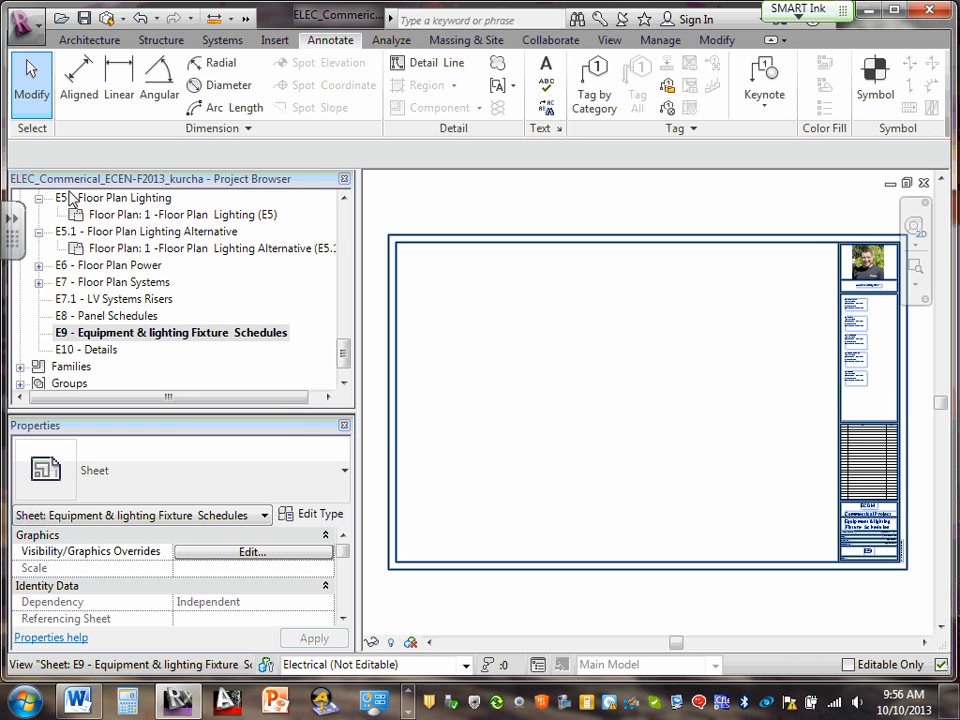
Open sheet E10 - Details and try to place the Details (E10) drafting view on it.
{"action": "double_click", "coordinate": [100, 350]}
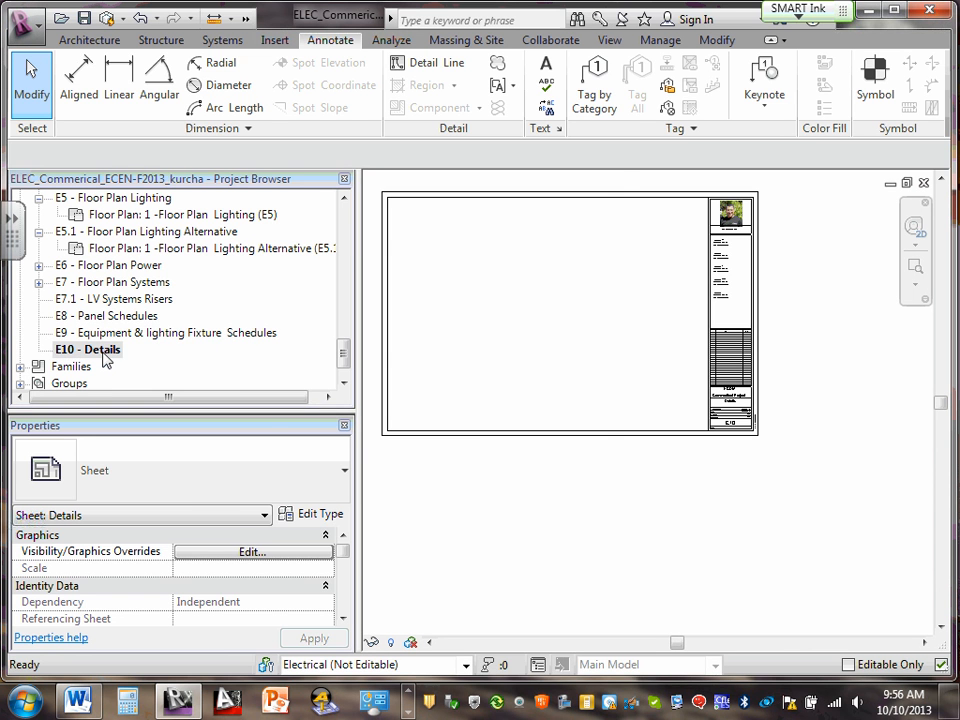
{"action": "right_click", "coordinate": [104, 358]}
{"action": "left_click", "coordinate": [148, 328]}
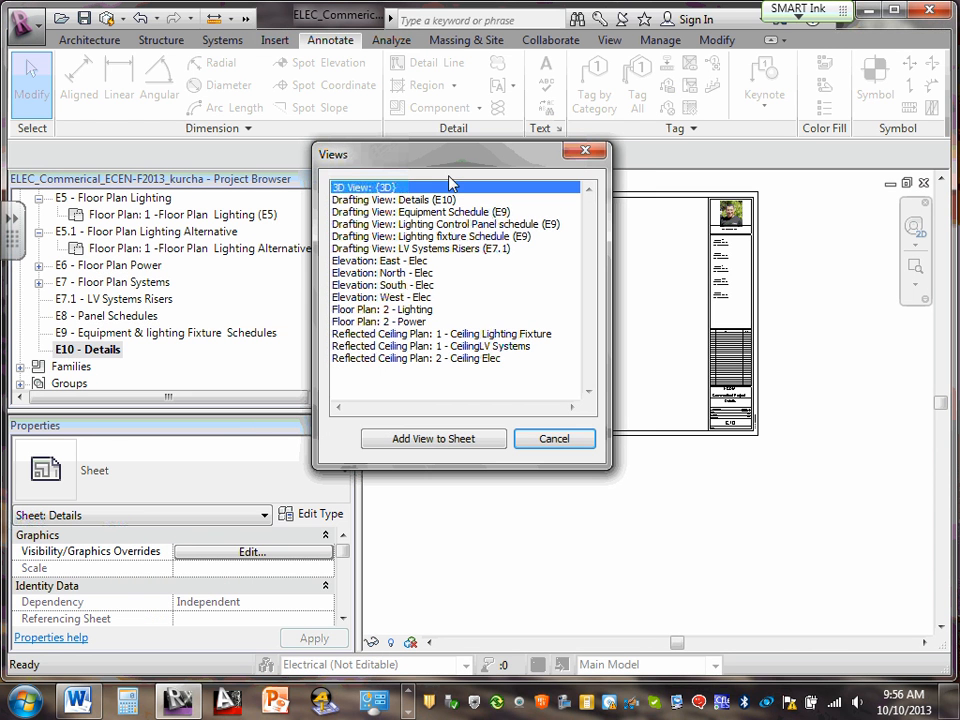
{"action": "left_click", "coordinate": [430, 200]}
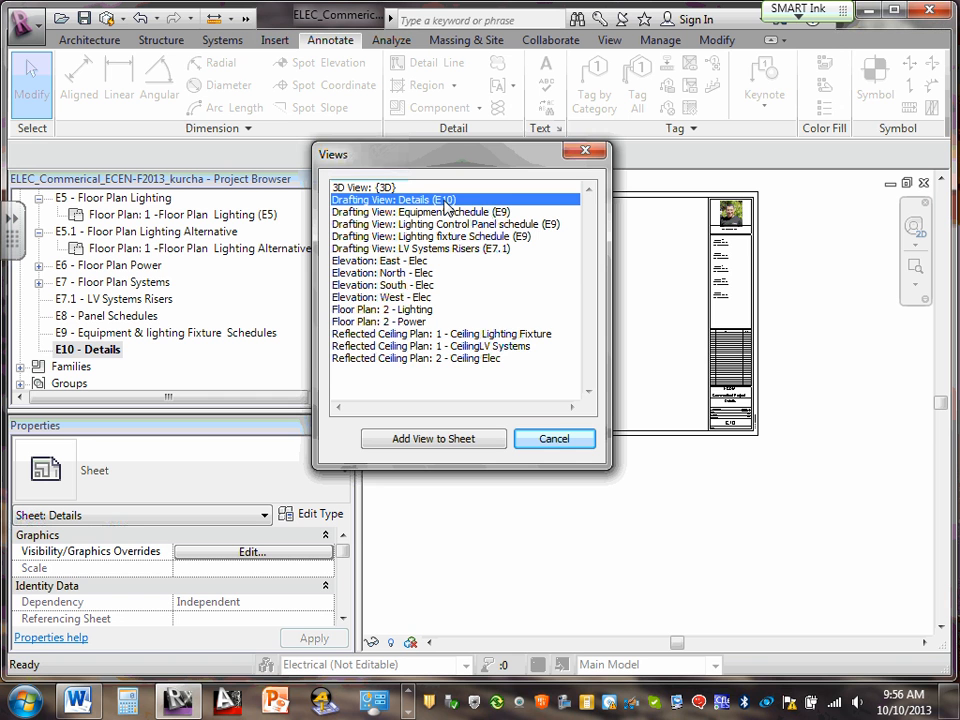
{"action": "left_click", "coordinate": [443, 438]}
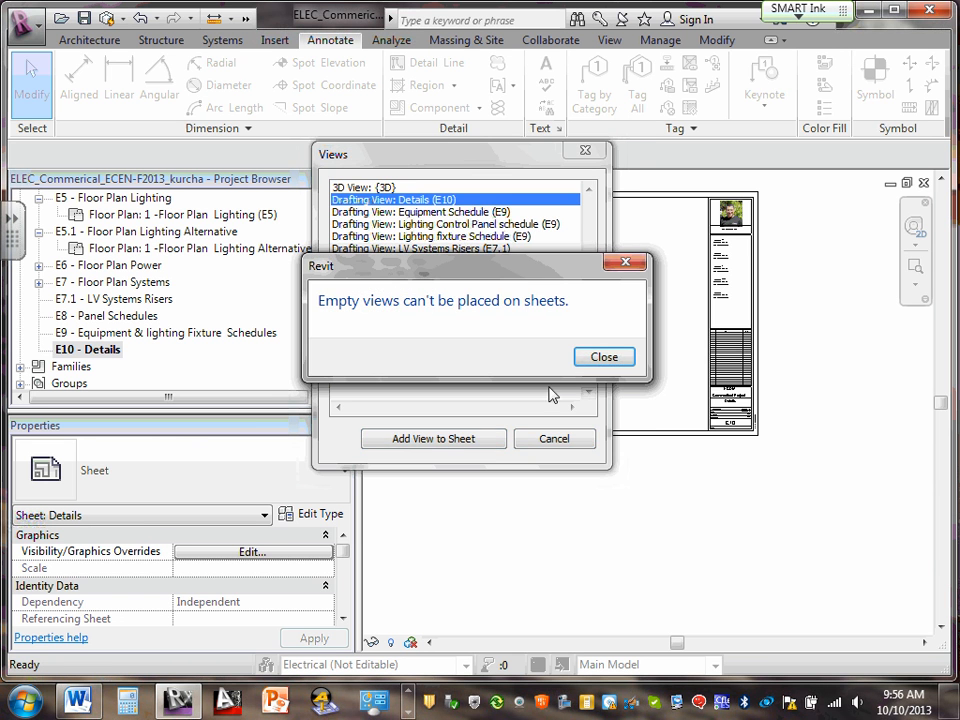
{"action": "left_click", "coordinate": [587, 362]}
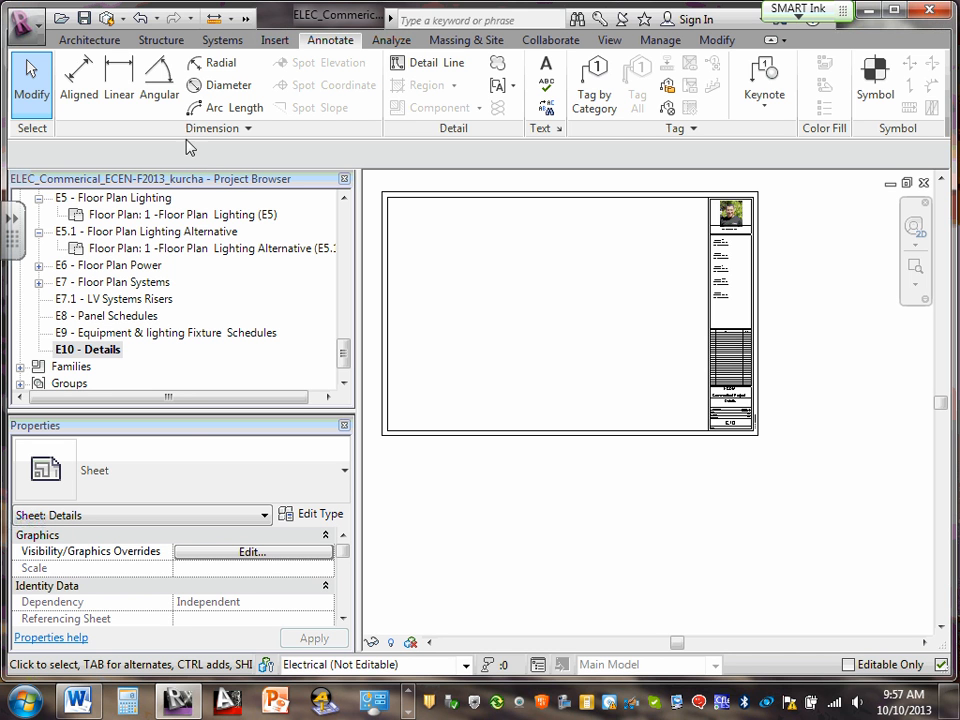
{"action": "left_click_drag", "start_coordinate": [343, 355], "coordinate": [349, 311]}
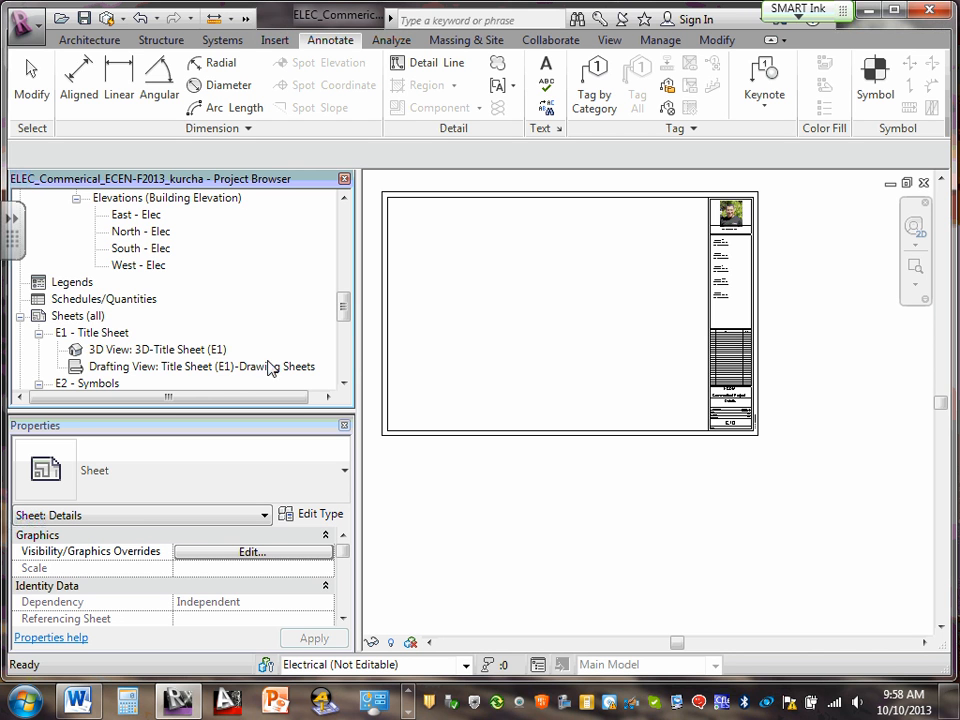
Collapse the expanded sheets E1, E2, E4, E5 and E5.1 in the project's sheet list.
{"action": "left_click", "coordinate": [38, 332]}
{"action": "scroll", "coordinate": [40, 332], "scroll_direction": "down", "scroll_amount": 1}
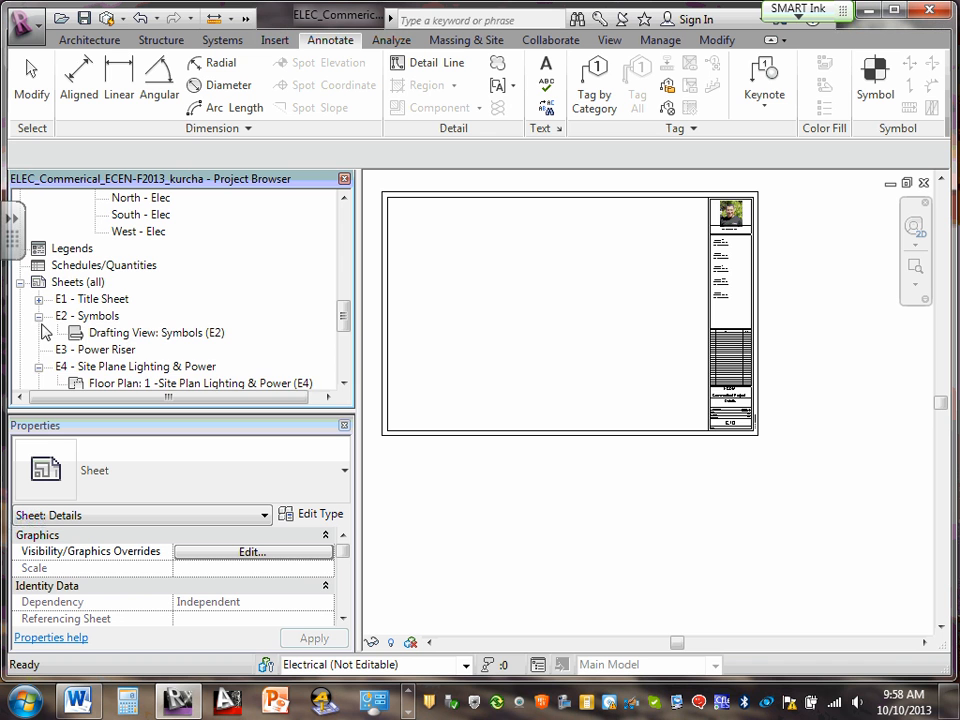
{"action": "left_click", "coordinate": [38, 316]}
{"action": "left_click", "coordinate": [38, 350]}
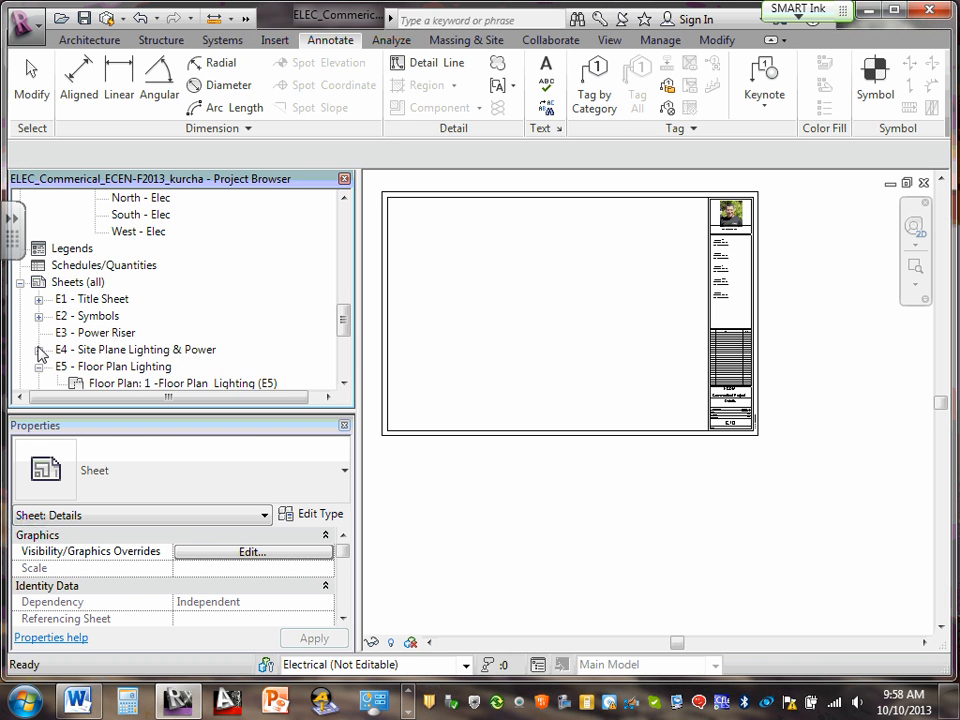
{"action": "scroll", "coordinate": [38, 340], "scroll_direction": "down", "scroll_amount": 1}
{"action": "left_click", "coordinate": [38, 316]}
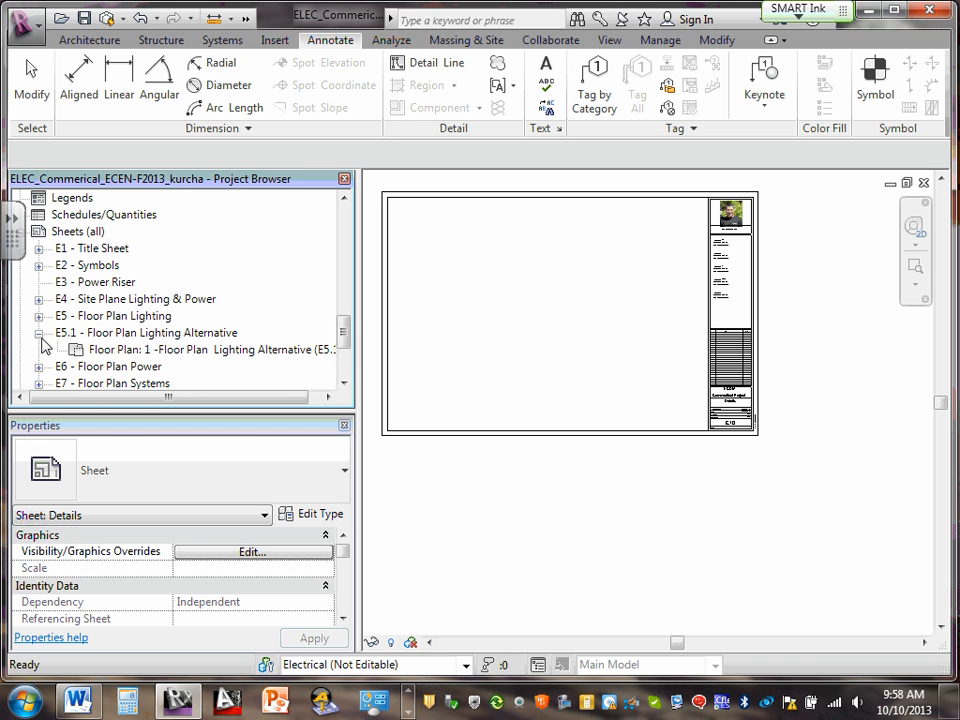
{"action": "left_click", "coordinate": [38, 332]}
{"action": "scroll", "coordinate": [39, 343], "scroll_direction": "down", "scroll_amount": 2}
{"action": "scroll", "coordinate": [45, 335], "scroll_direction": "down", "scroll_amount": 1}
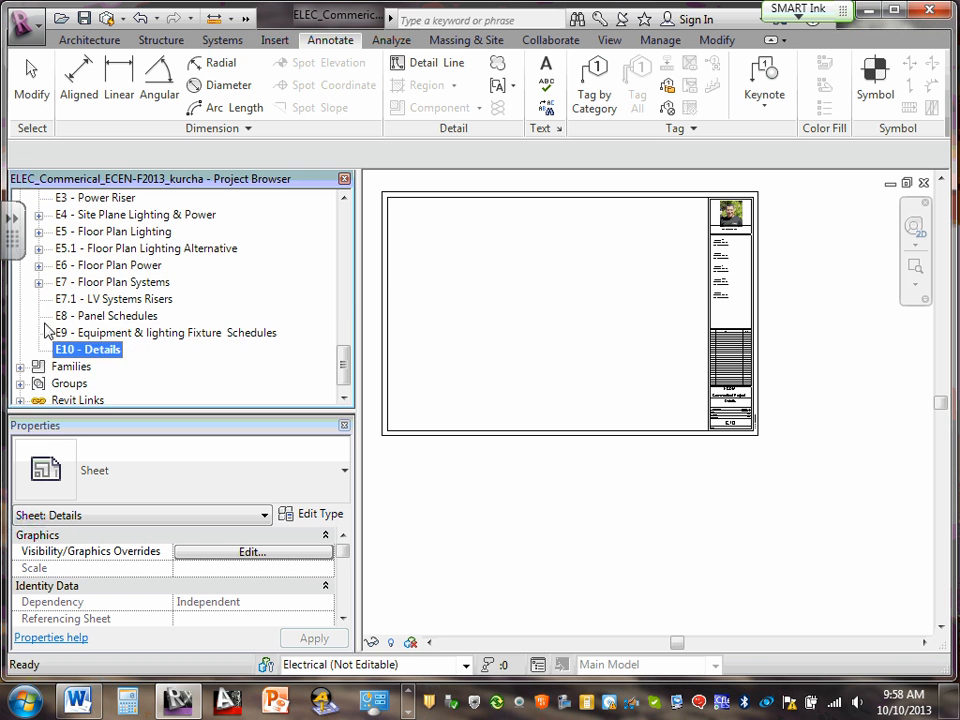
Open sheet E1 - Title Sheet.
{"action": "scroll", "coordinate": [71, 326], "scroll_direction": "up", "scroll_amount": 3}
{"action": "scroll", "coordinate": [70, 318], "scroll_direction": "up", "scroll_amount": 3}
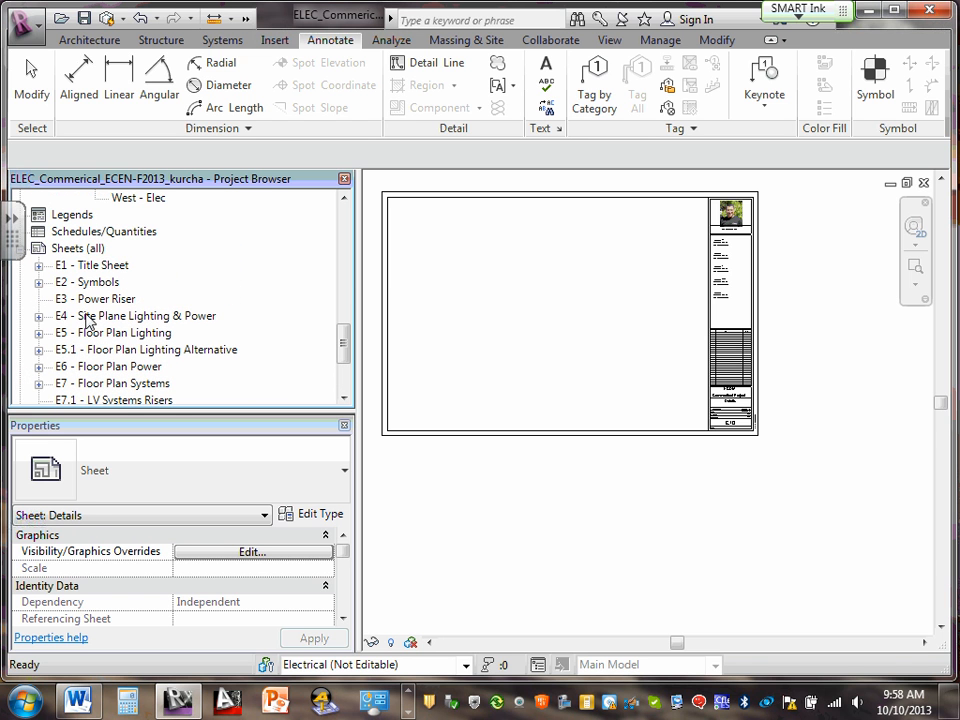
{"action": "left_click", "coordinate": [95, 266]}
{"action": "double_click", "coordinate": [96, 266]}
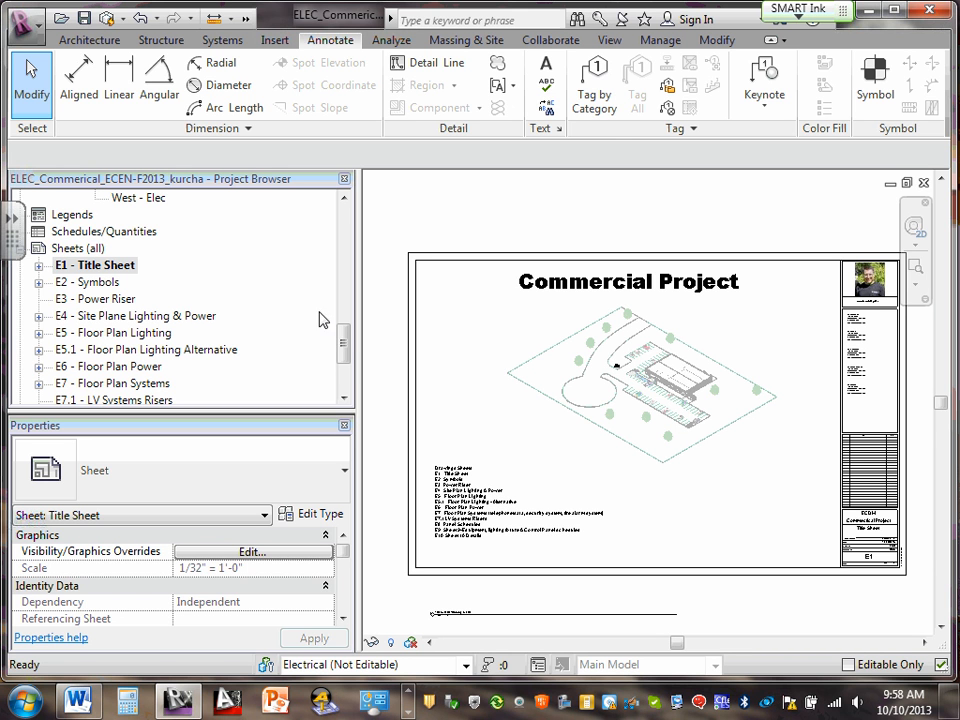
Collapse the ???, Lighting and Power groups under the Electrical views.
{"action": "left_click_drag", "start_coordinate": [343, 338], "coordinate": [364, 222]}
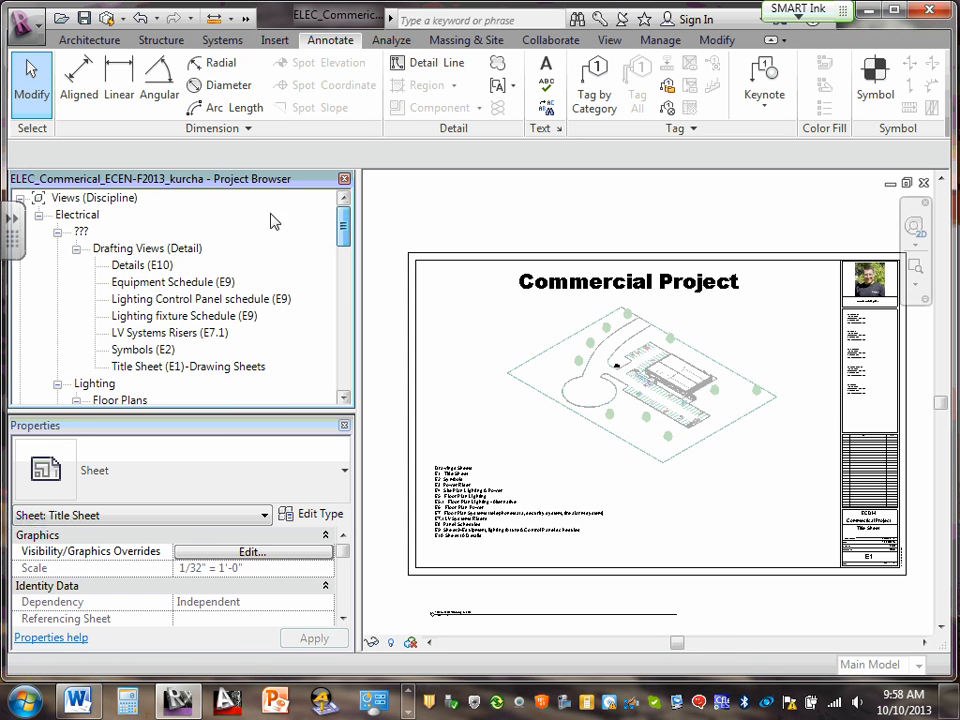
{"action": "left_click", "coordinate": [57, 232]}
{"action": "left_click", "coordinate": [57, 249]}
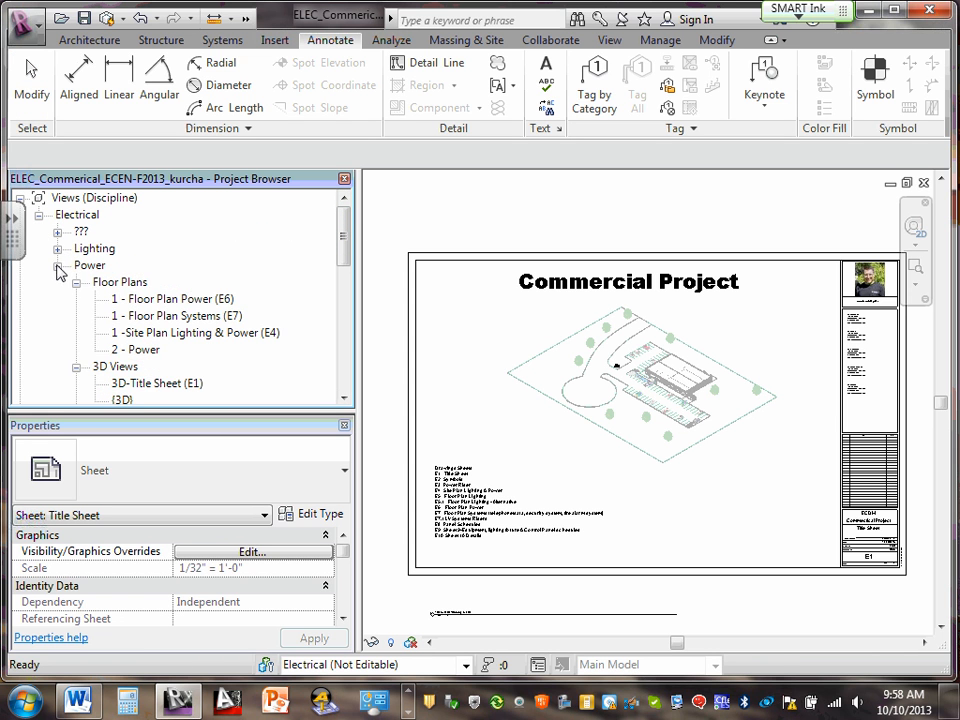
{"action": "left_click", "coordinate": [57, 265]}
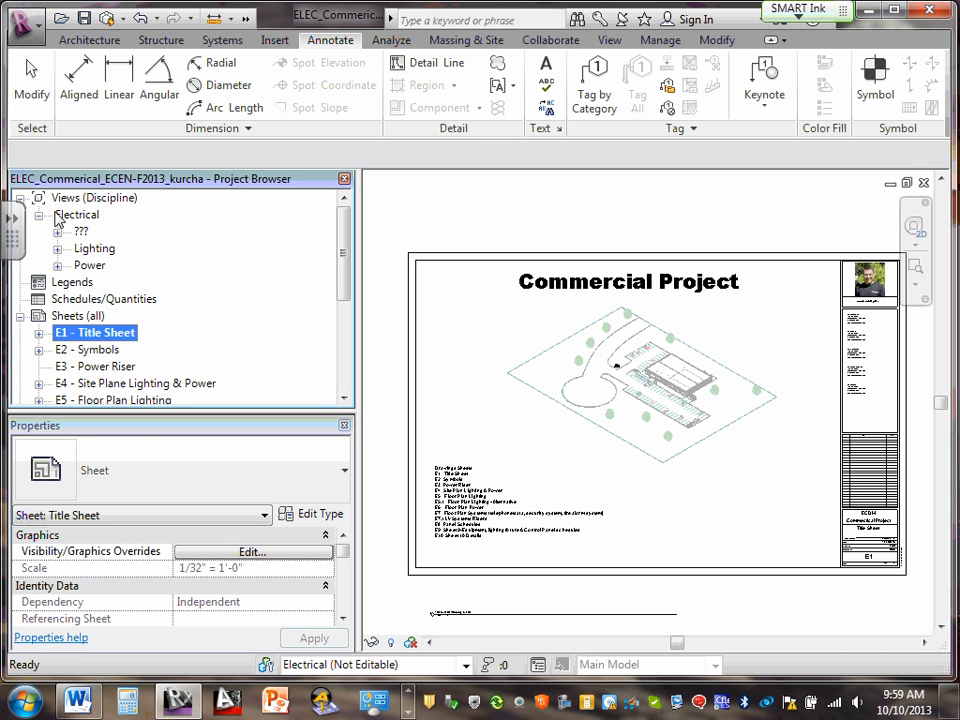
Expand the Power views again, open the 1 - Floor Plan Power (E6) view and centre the plan enlarged in the drawing area.
{"action": "left_click", "coordinate": [57, 265]}
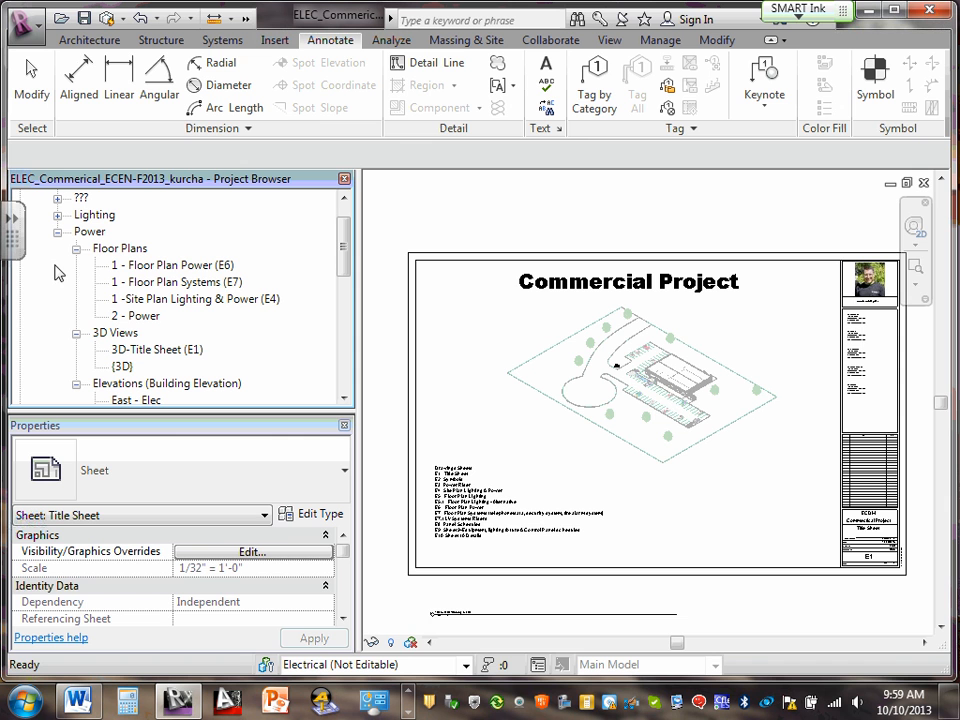
{"action": "left_click", "coordinate": [195, 268]}
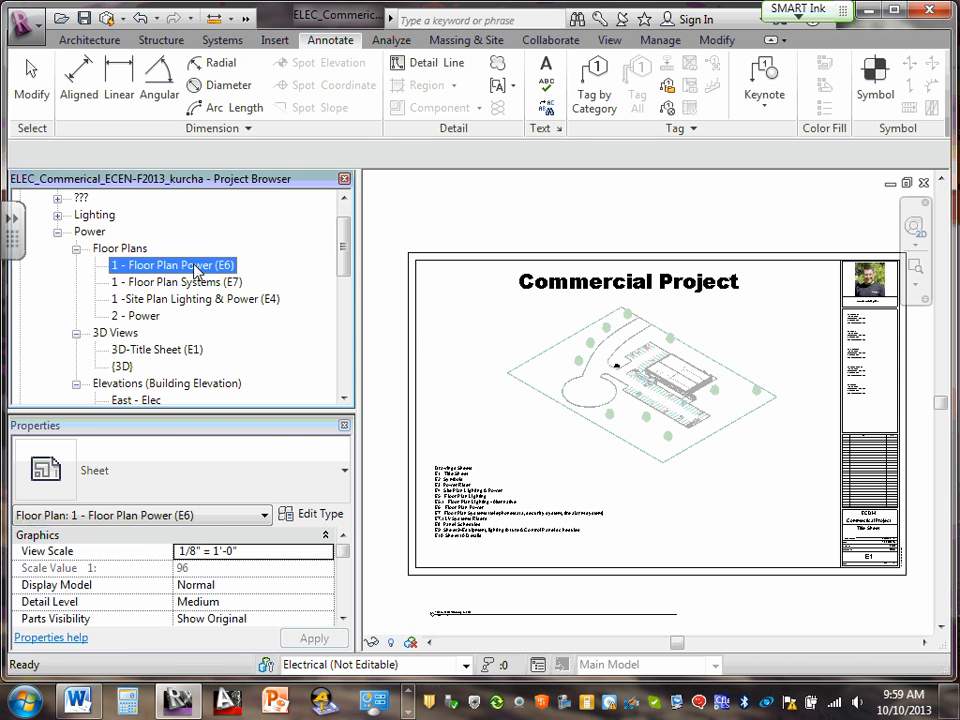
{"action": "double_click", "coordinate": [195, 268]}
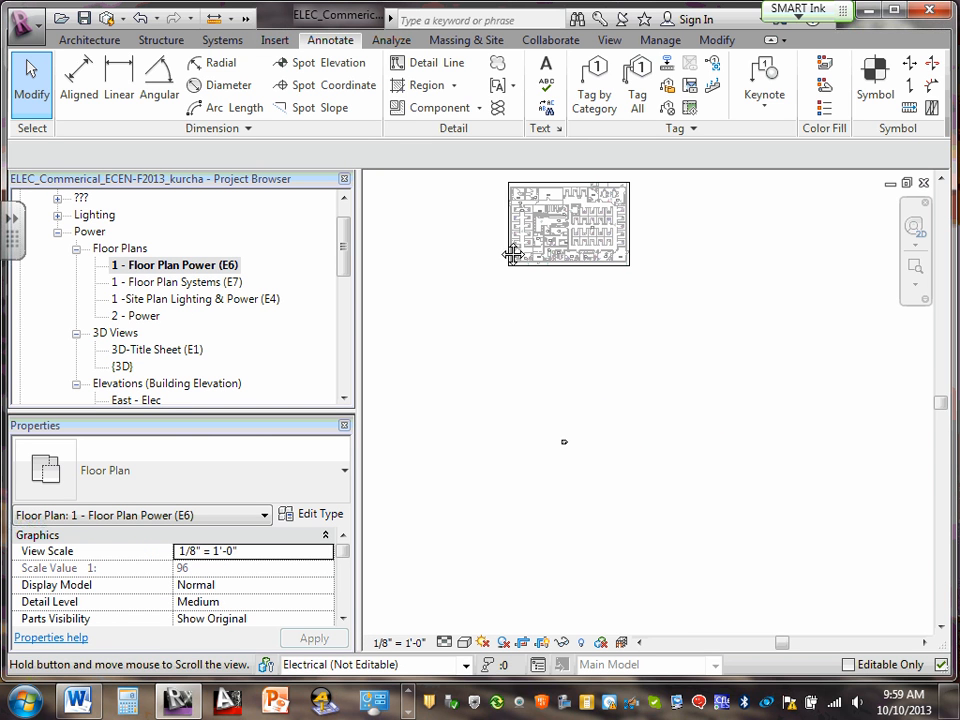
{"action": "middle_click_drag", "start_coordinate": [512, 254], "coordinate": [516, 306]}
{"action": "scroll", "coordinate": [557, 332], "scroll_direction": "up", "scroll_amount": 3}
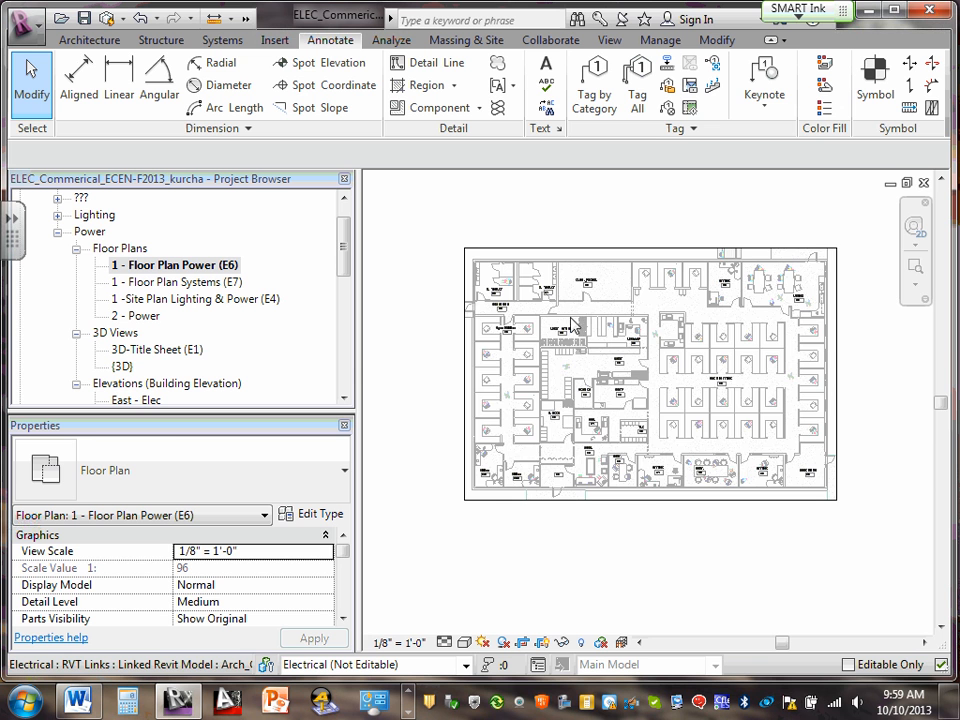
{"action": "scroll", "coordinate": [574, 318], "scroll_direction": "up", "scroll_amount": 1}
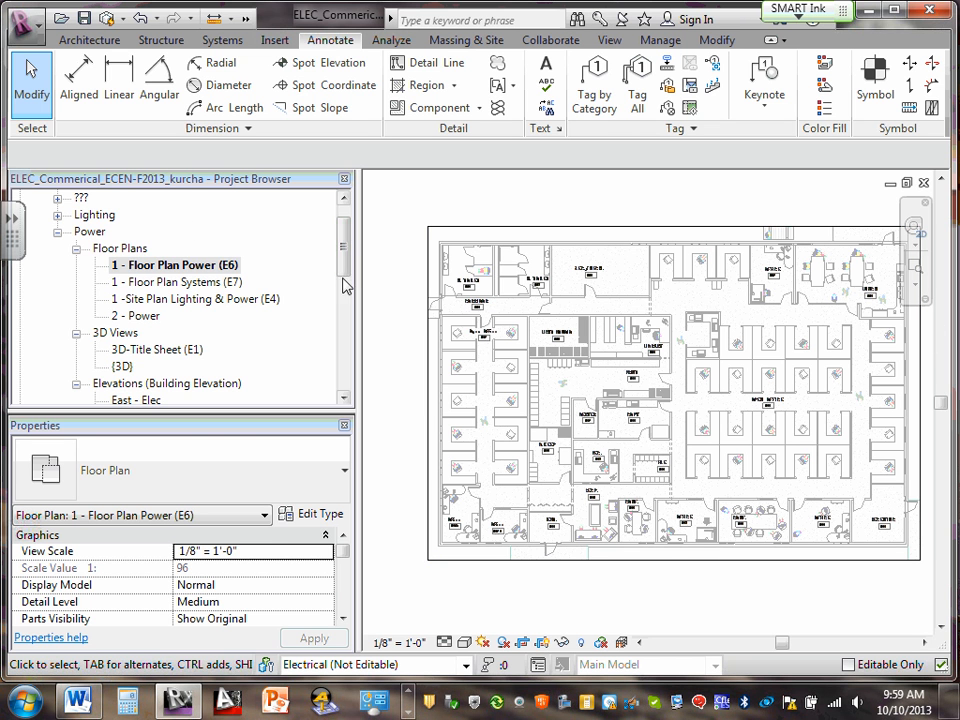
Expand sheet E6 - Floor Plan Power in the sheet list and select the floor plan view placed on it.
{"action": "left_click_drag", "start_coordinate": [344, 243], "coordinate": [332, 381]}
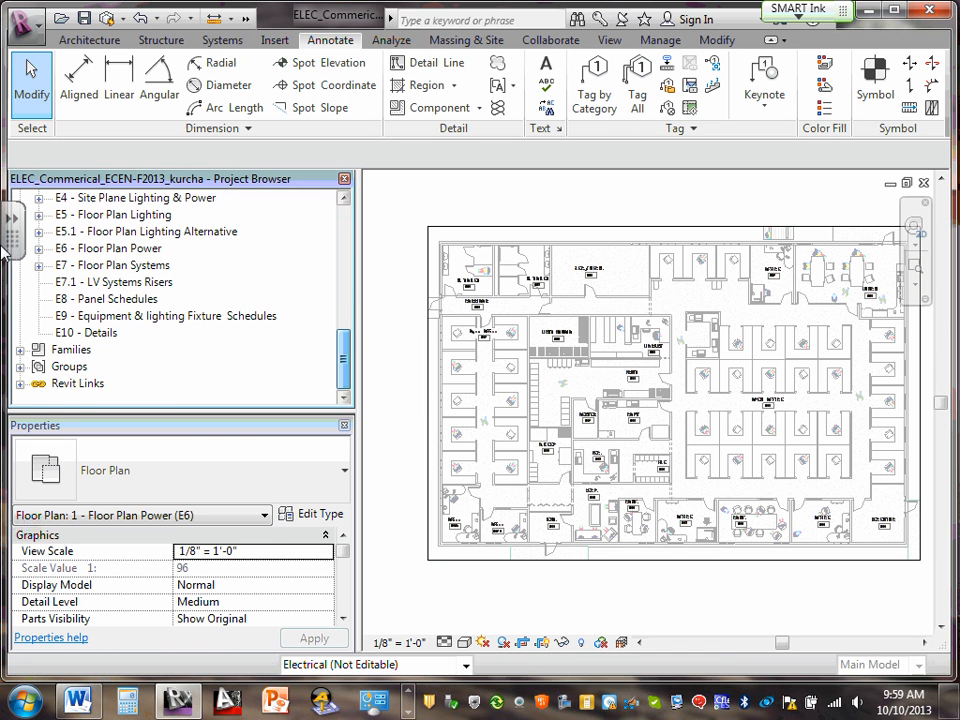
{"action": "scroll", "coordinate": [22, 240], "scroll_direction": "up", "scroll_amount": 1}
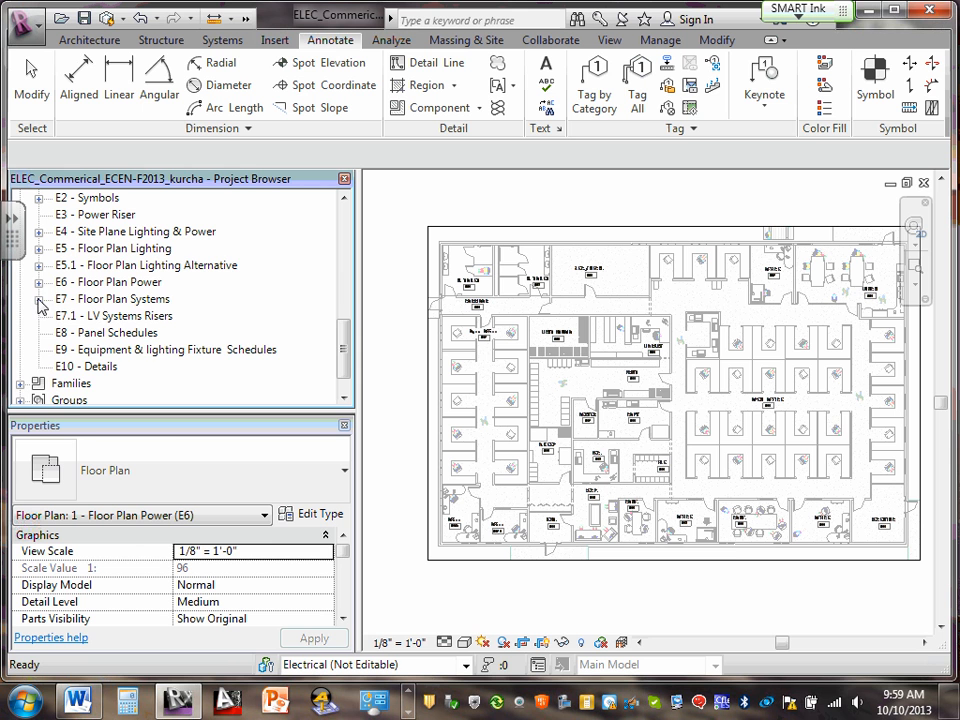
{"action": "left_click", "coordinate": [38, 282]}
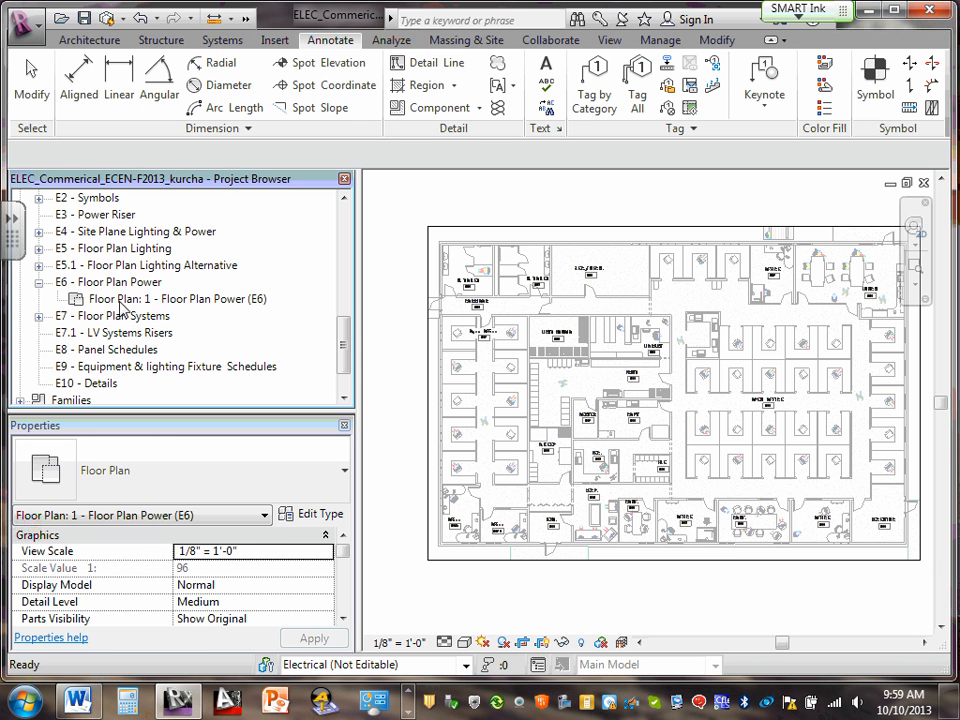
{"action": "left_click", "coordinate": [122, 306]}
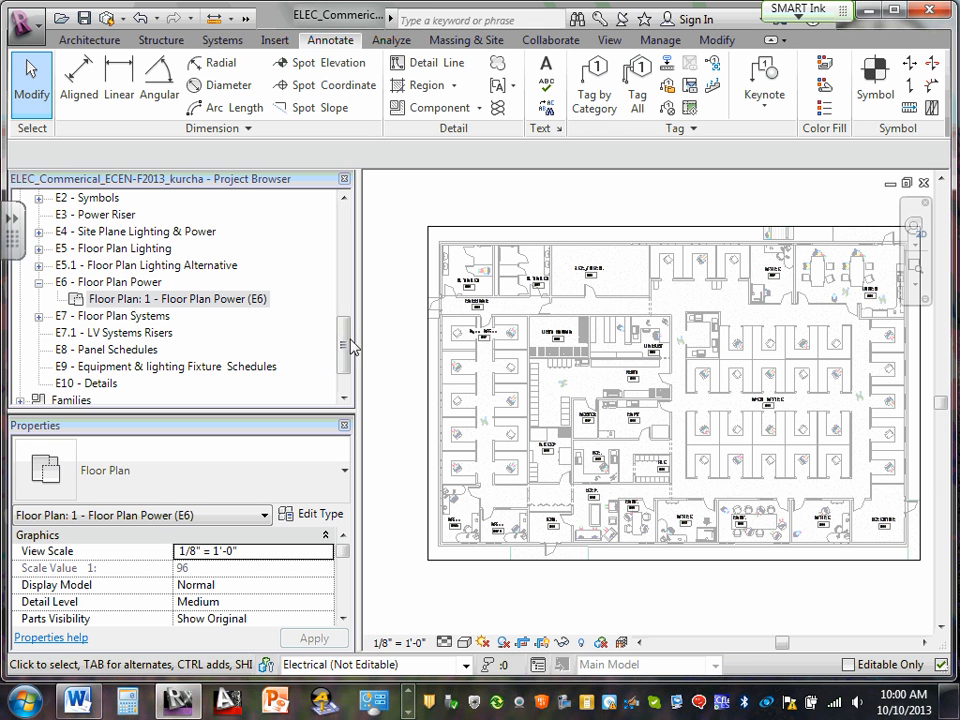
Return to the 1 - Floor Plan Power (E6) view and narrow the Project Browser to widen the drawing area.
{"action": "left_click_drag", "start_coordinate": [345, 339], "coordinate": [343, 249]}
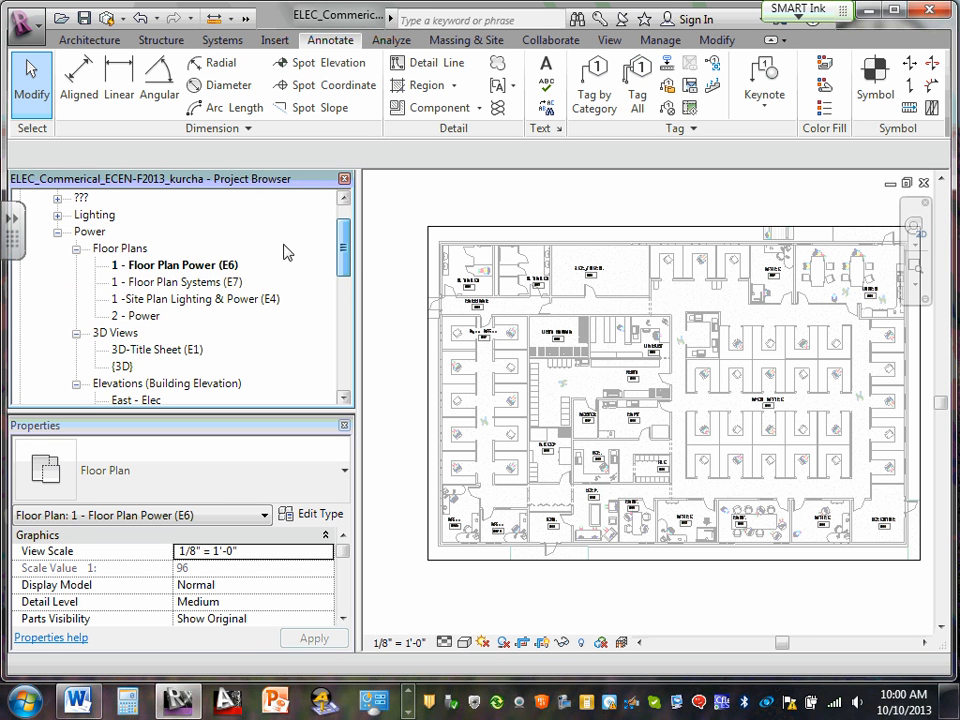
{"action": "left_click", "coordinate": [172, 266]}
{"action": "double_click", "coordinate": [172, 266]}
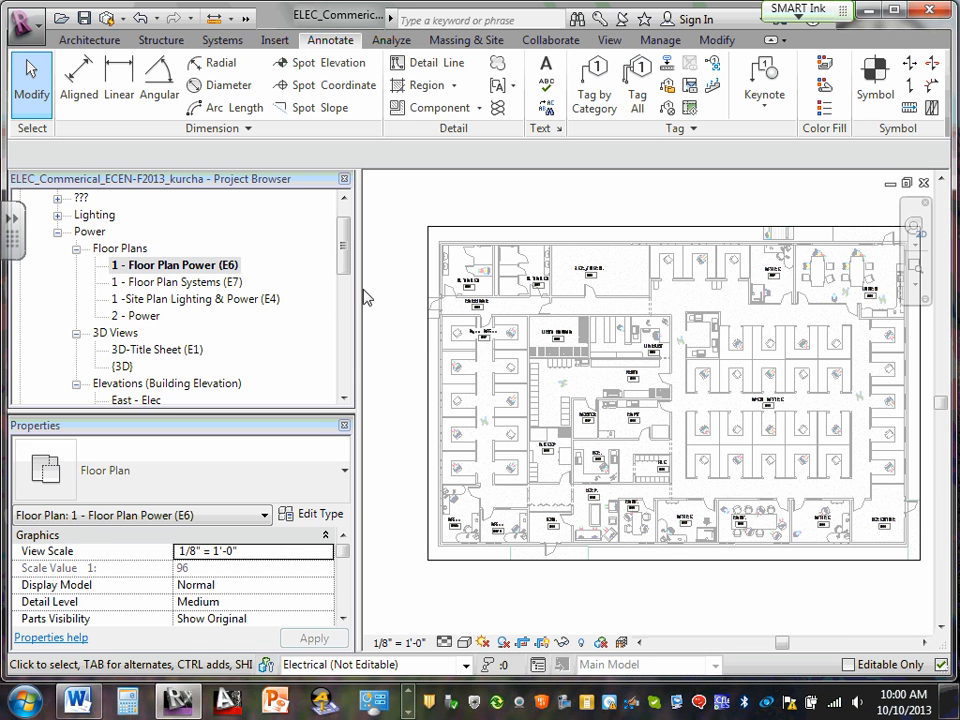
{"action": "left_click_drag", "start_coordinate": [356, 285], "coordinate": [268, 279]}
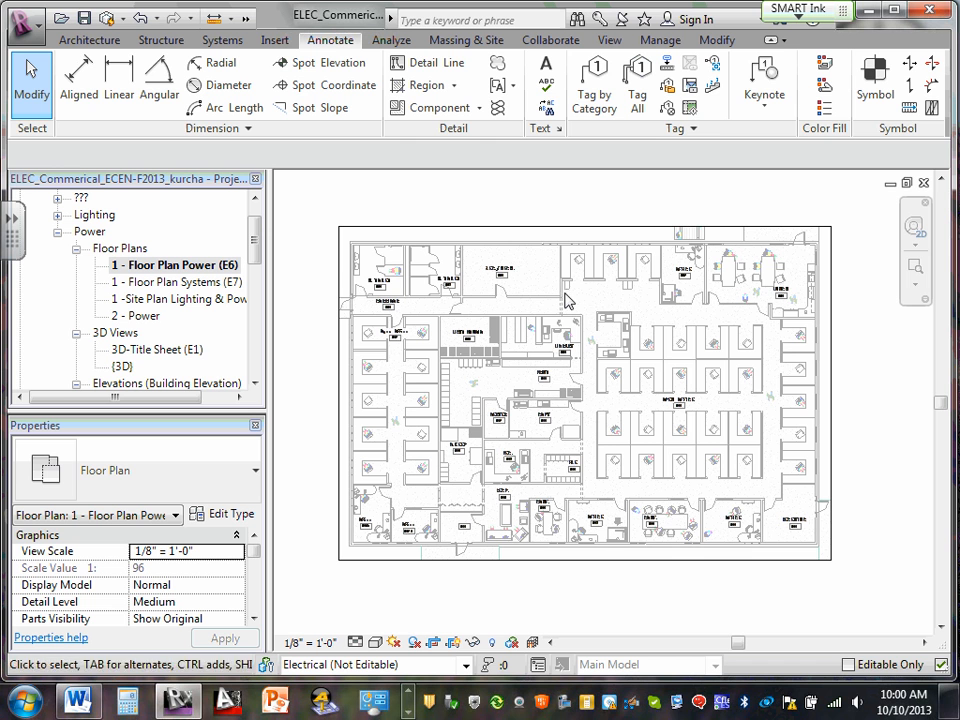
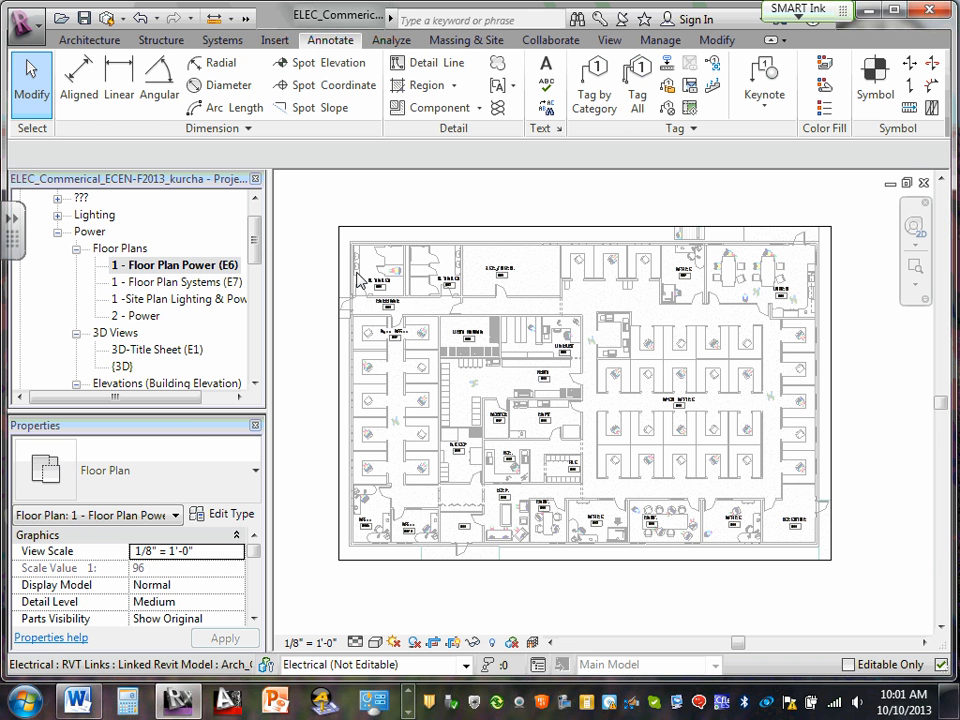
Open the Visibility/Graphic Overrides for the Floor Plan Power (E6) view and turn off the Communication Devices model category.
{"action": "key", "text": "v"}
{"action": "key", "text": "g"}
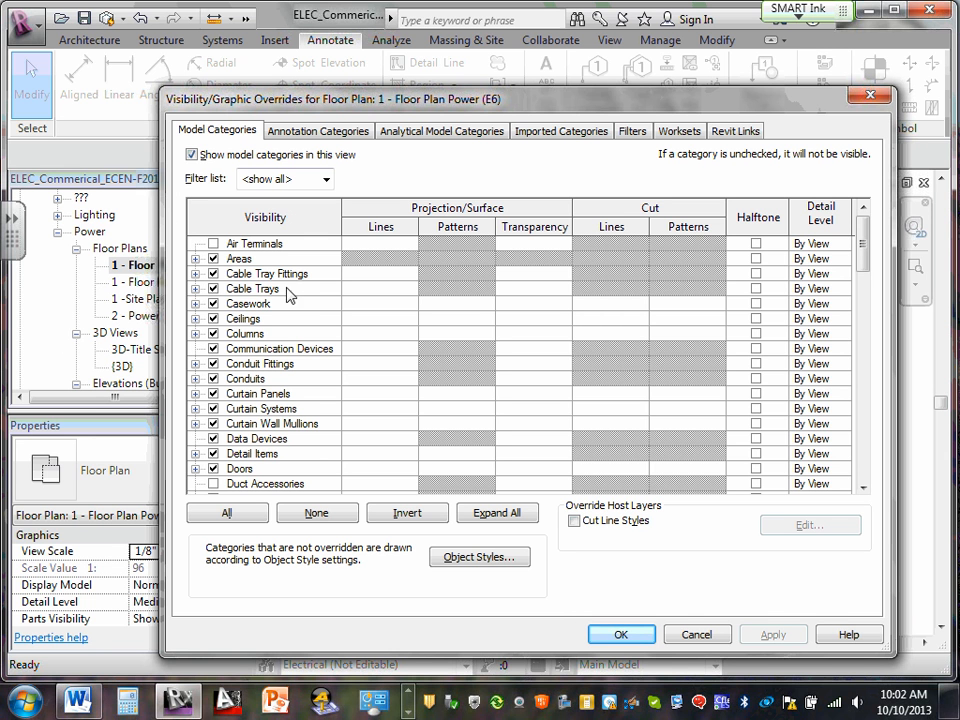
{"action": "scroll", "coordinate": [249, 310], "scroll_direction": "down", "scroll_amount": 1}
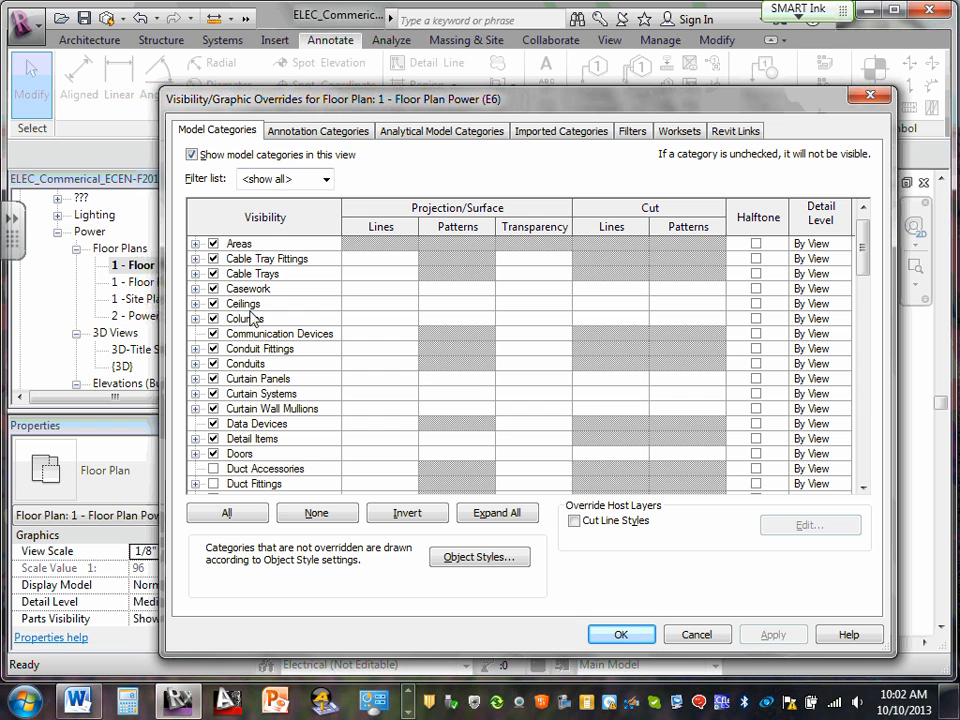
{"action": "scroll", "coordinate": [258, 362], "scroll_direction": "down", "scroll_amount": 1}
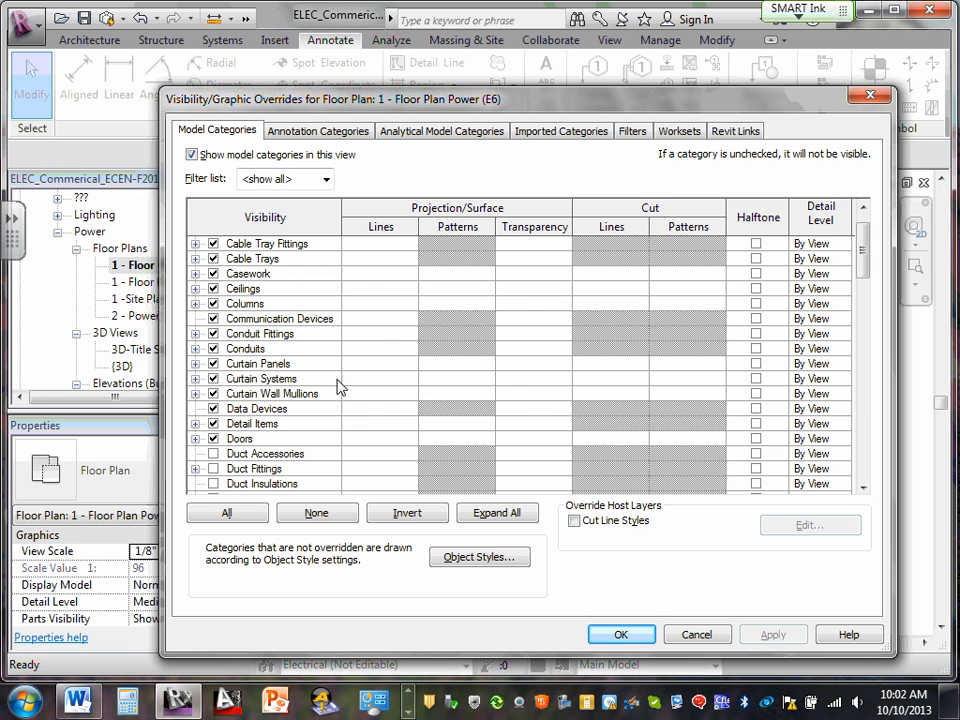
{"action": "left_click", "coordinate": [213, 319]}
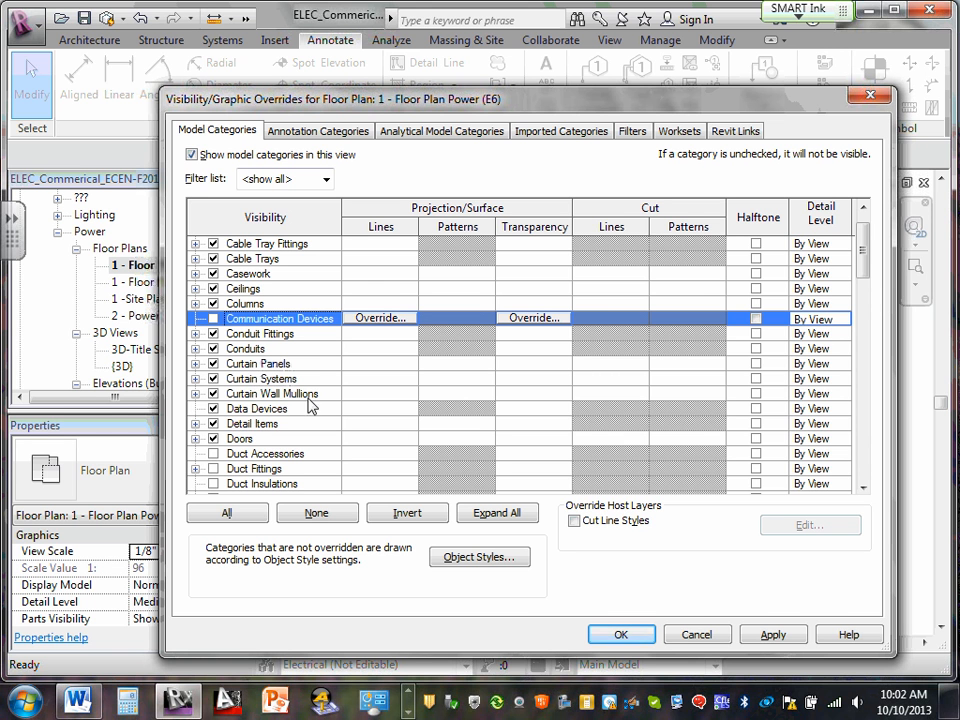
Turn off the Data Devices model category in the Floor Plan Power (E6) view's visibility overrides.
{"action": "scroll", "coordinate": [280, 407], "scroll_direction": "down", "scroll_amount": 1}
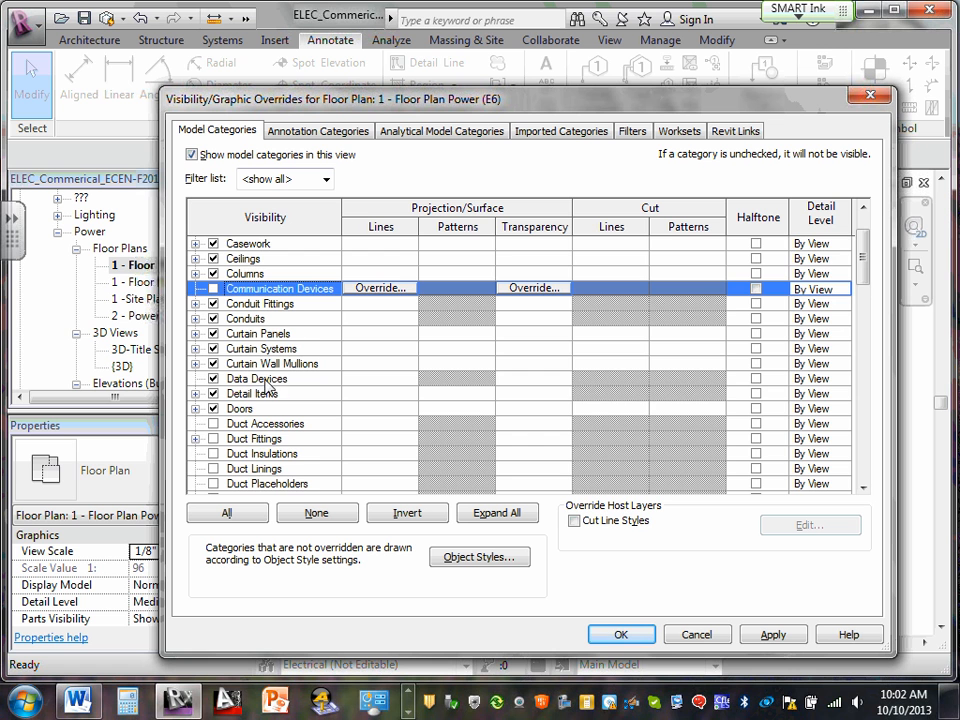
{"action": "scroll", "coordinate": [268, 382], "scroll_direction": "down", "scroll_amount": 1}
{"action": "scroll", "coordinate": [268, 382], "scroll_direction": "down", "scroll_amount": 1}
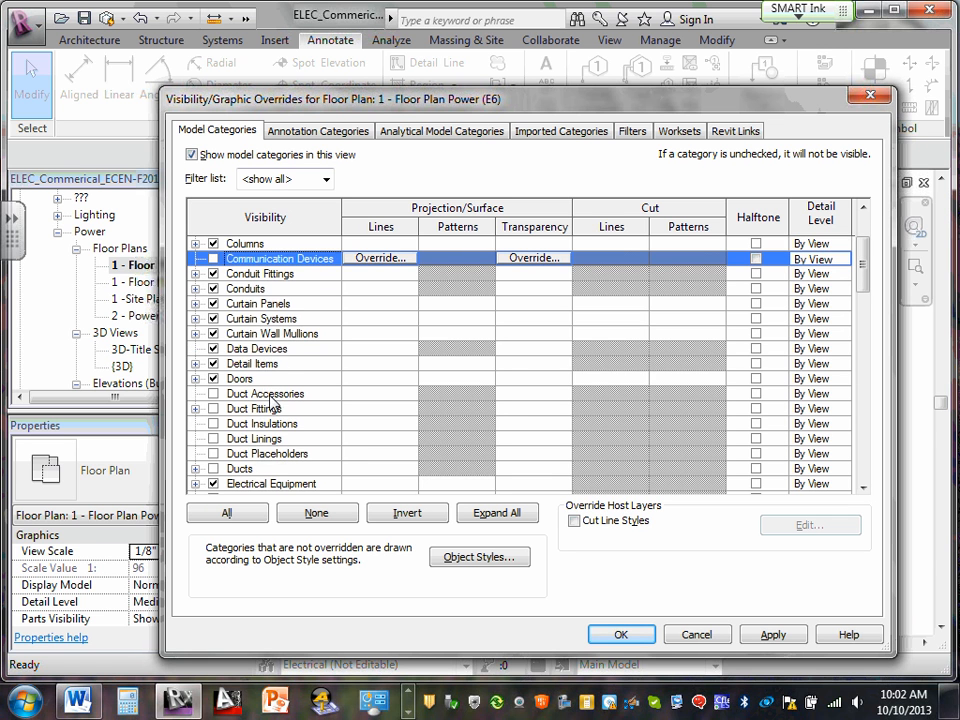
{"action": "scroll", "coordinate": [268, 390], "scroll_direction": "down", "scroll_amount": 2}
{"action": "scroll", "coordinate": [268, 395], "scroll_direction": "down", "scroll_amount": 2}
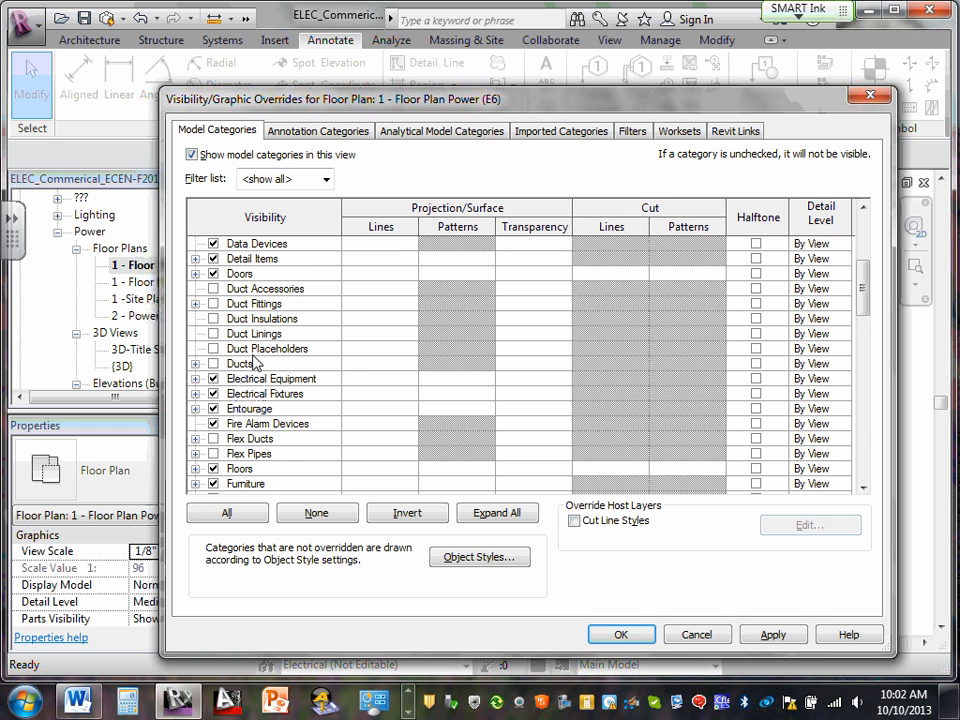
{"action": "scroll", "coordinate": [254, 360], "scroll_direction": "up", "scroll_amount": 1}
{"action": "scroll", "coordinate": [256, 365], "scroll_direction": "up", "scroll_amount": 2}
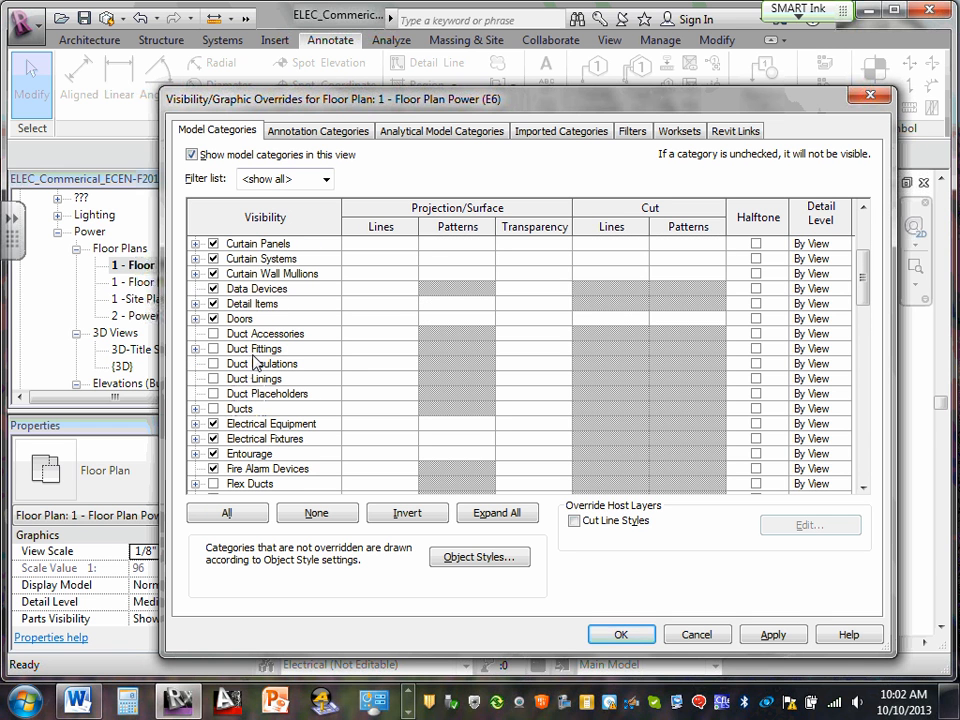
{"action": "left_click", "coordinate": [213, 289]}
{"action": "scroll", "coordinate": [214, 306], "scroll_direction": "up", "scroll_amount": 3}
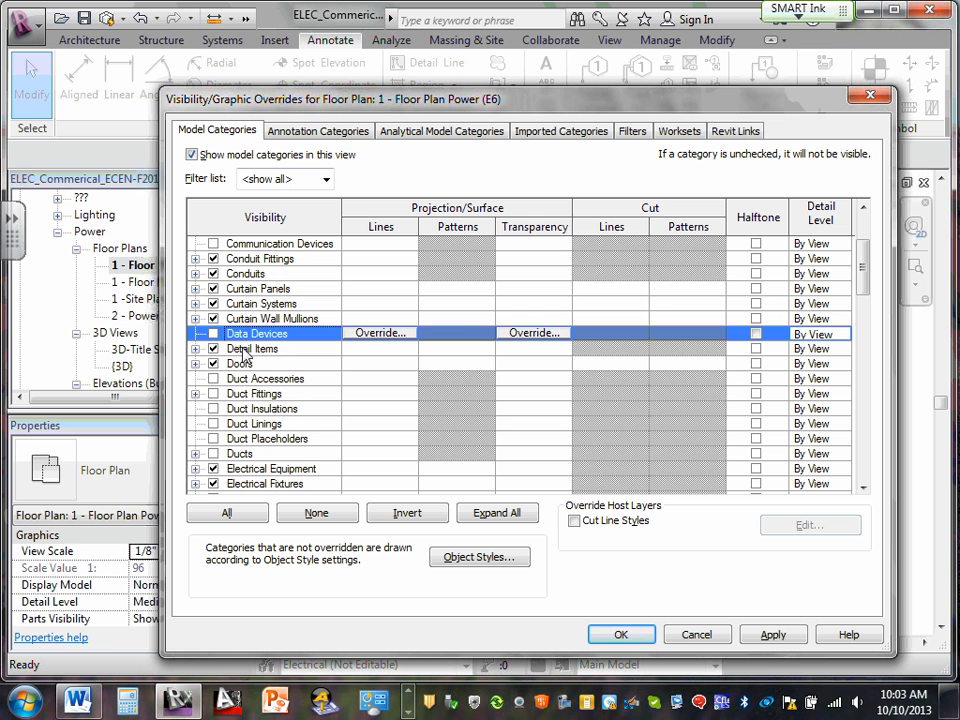
Turn off the Fire Alarm Devices model category in the Floor Plan Power (E6) view's visibility overrides.
{"action": "scroll", "coordinate": [240, 340], "scroll_direction": "down", "scroll_amount": 3}
{"action": "scroll", "coordinate": [245, 318], "scroll_direction": "down", "scroll_amount": 3}
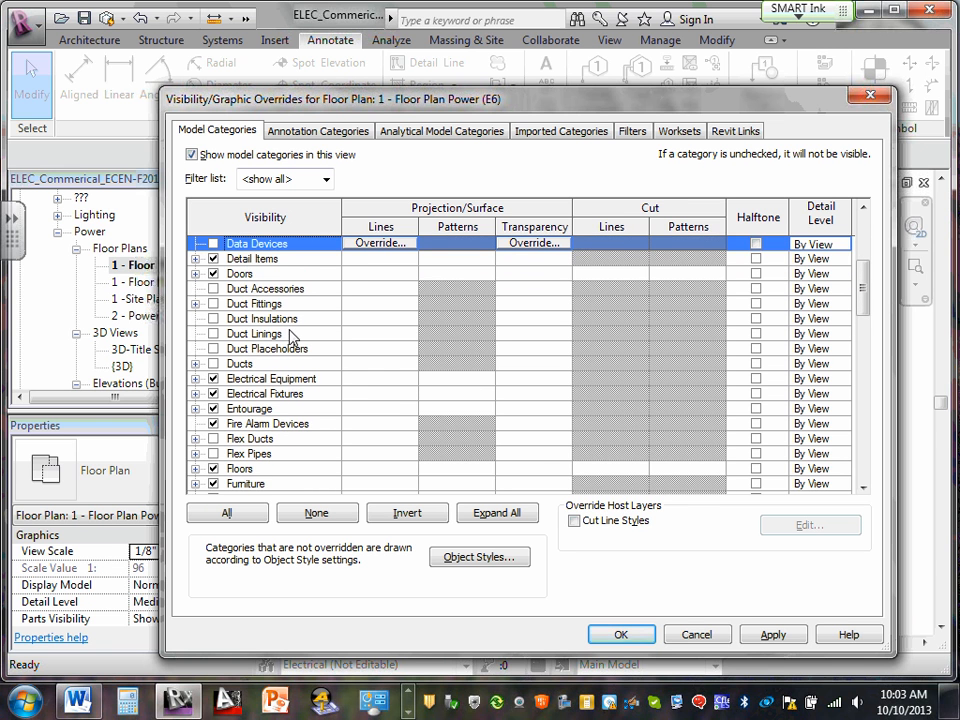
{"action": "scroll", "coordinate": [222, 346], "scroll_direction": "down", "scroll_amount": 2}
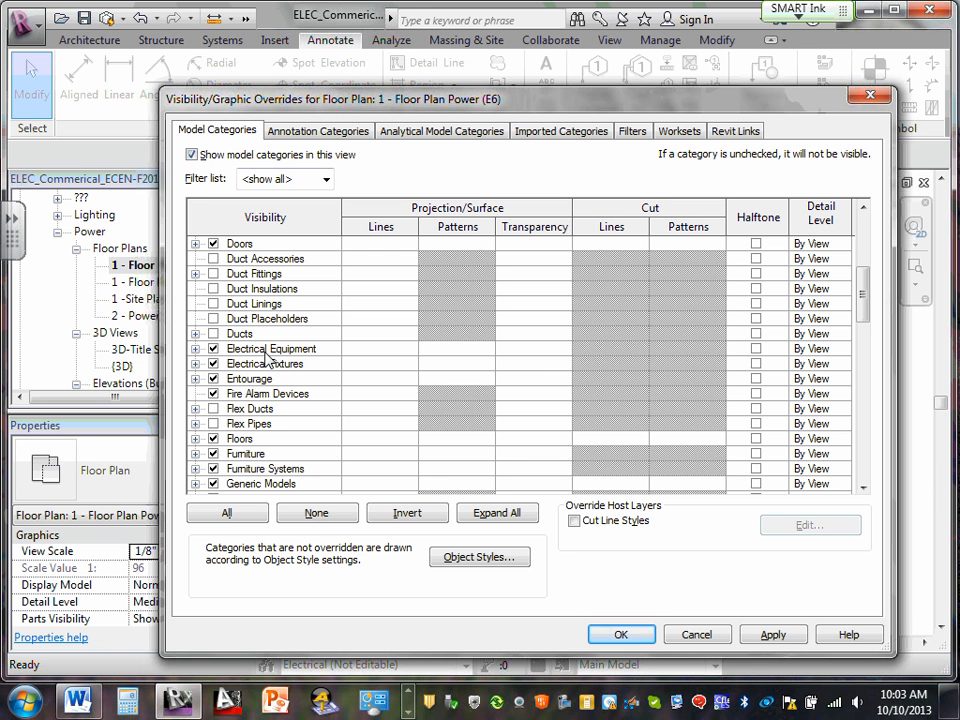
{"action": "left_click", "coordinate": [212, 378]}
{"action": "left_click", "coordinate": [195, 364]}
{"action": "left_click", "coordinate": [195, 364]}
{"action": "scroll", "coordinate": [217, 368], "scroll_direction": "down", "scroll_amount": 1}
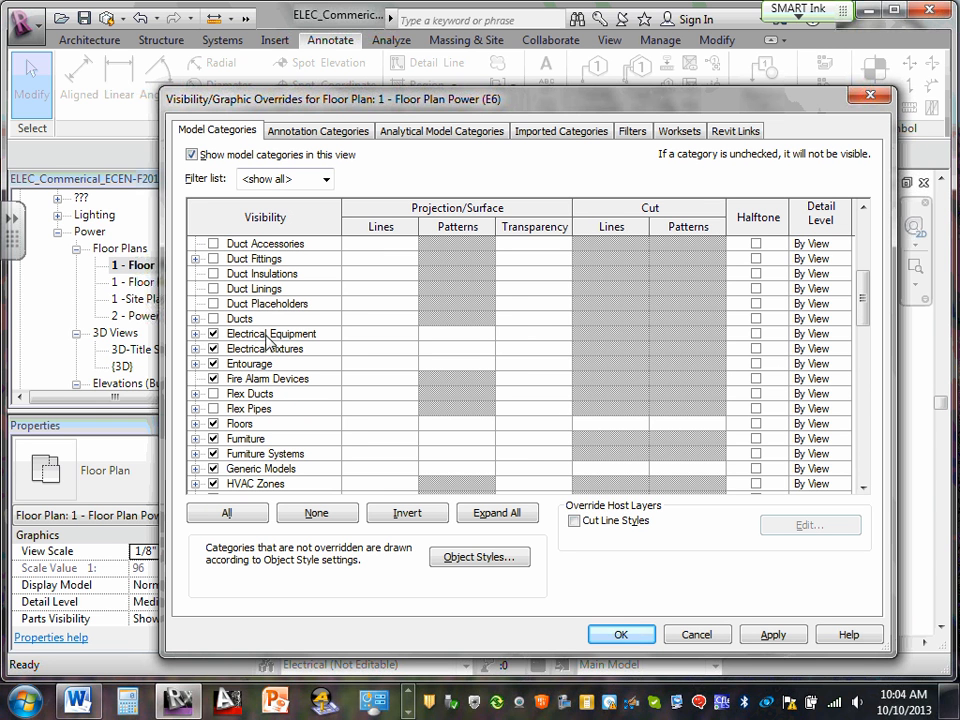
{"action": "left_click", "coordinate": [213, 379]}
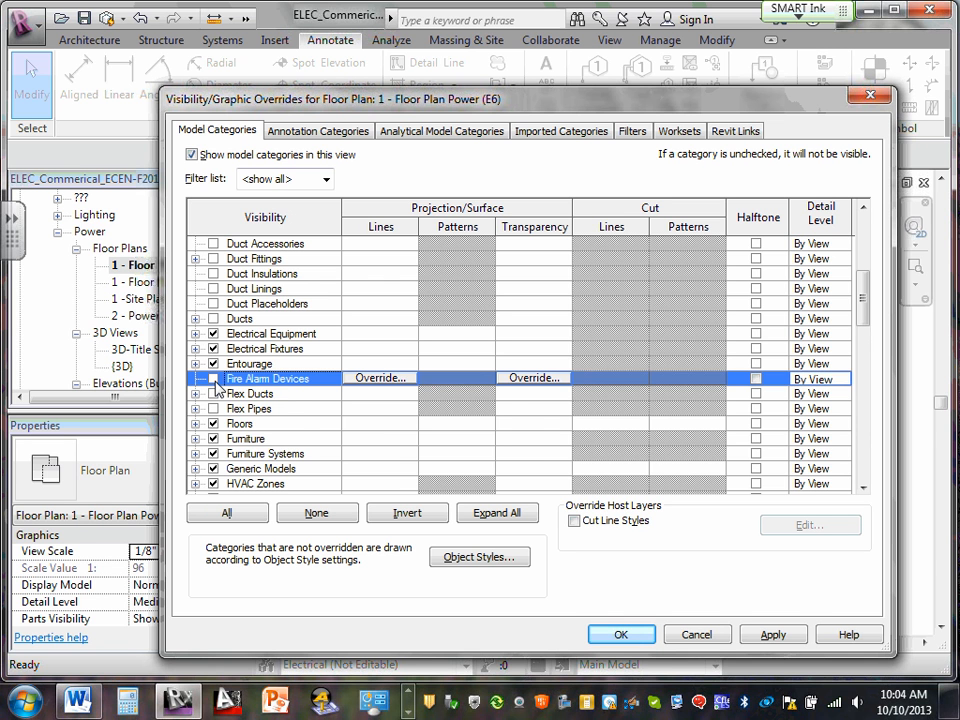
Turn off the Lighting Devices and Lighting Fixtures model categories in the Floor Plan Power (E6) view's visibility overrides.
{"action": "scroll", "coordinate": [216, 387], "scroll_direction": "down", "scroll_amount": 2}
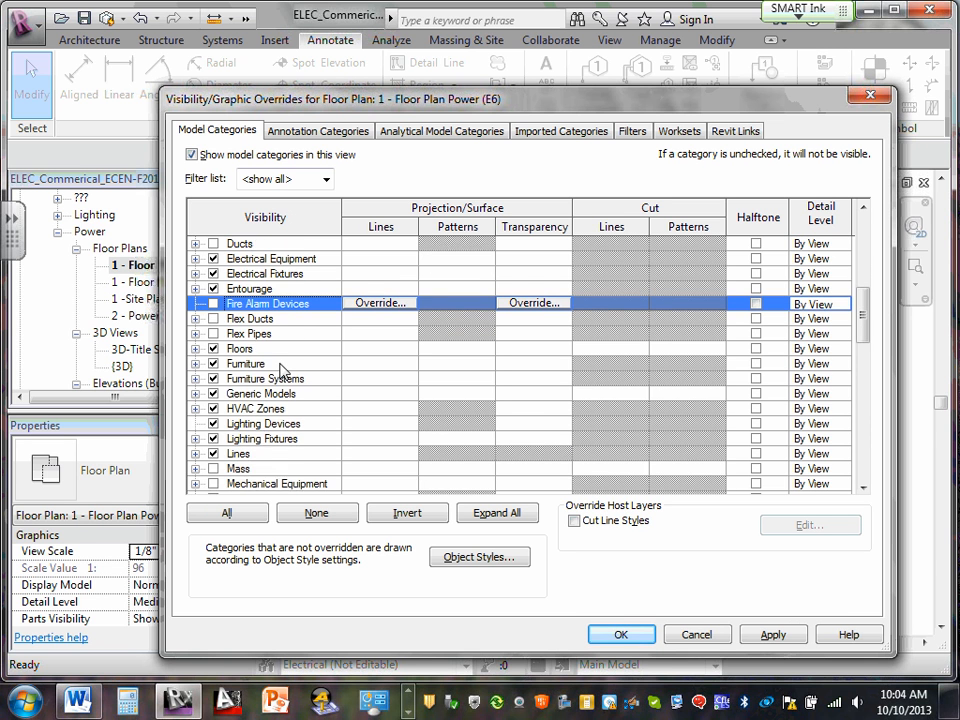
{"action": "scroll", "coordinate": [270, 360], "scroll_direction": "down", "scroll_amount": 1}
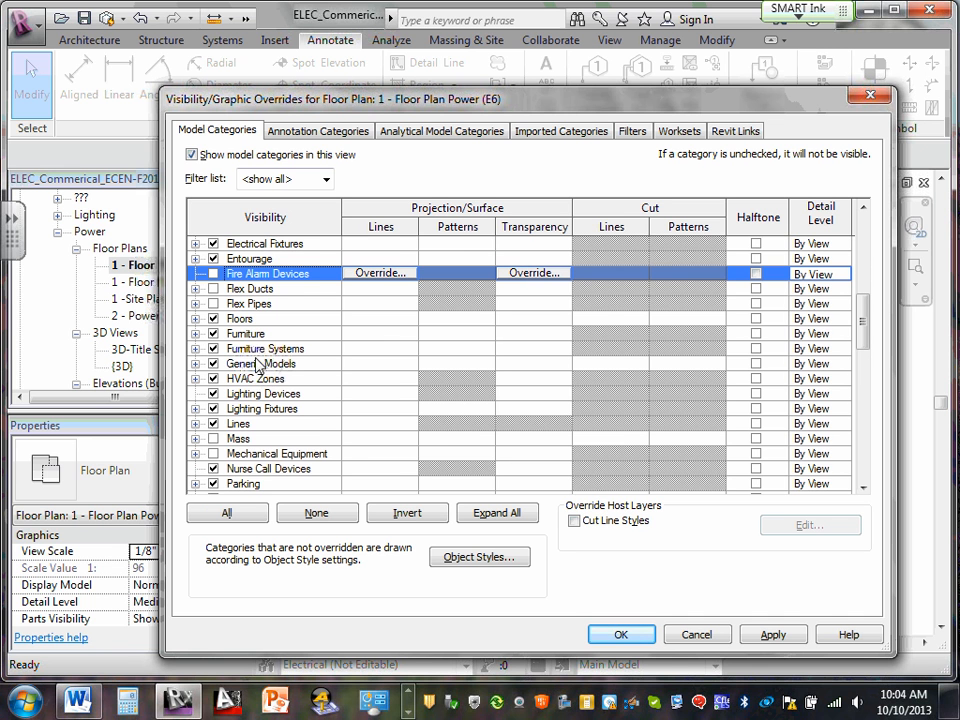
{"action": "scroll", "coordinate": [257, 370], "scroll_direction": "down", "scroll_amount": 1}
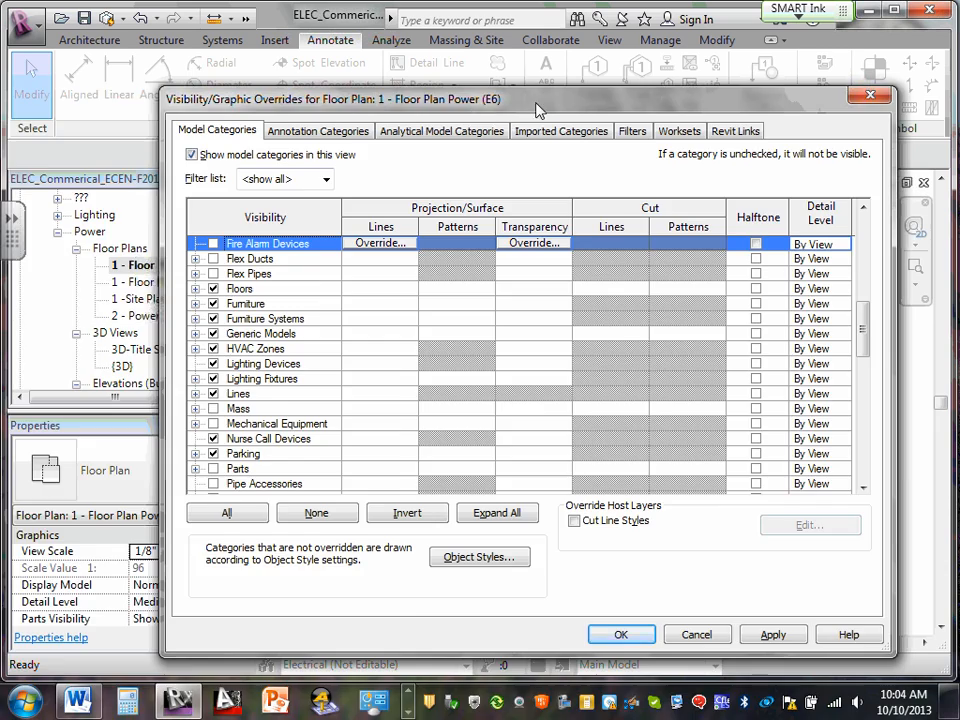
{"action": "left_click_drag", "start_coordinate": [542, 106], "coordinate": [520, 178]}
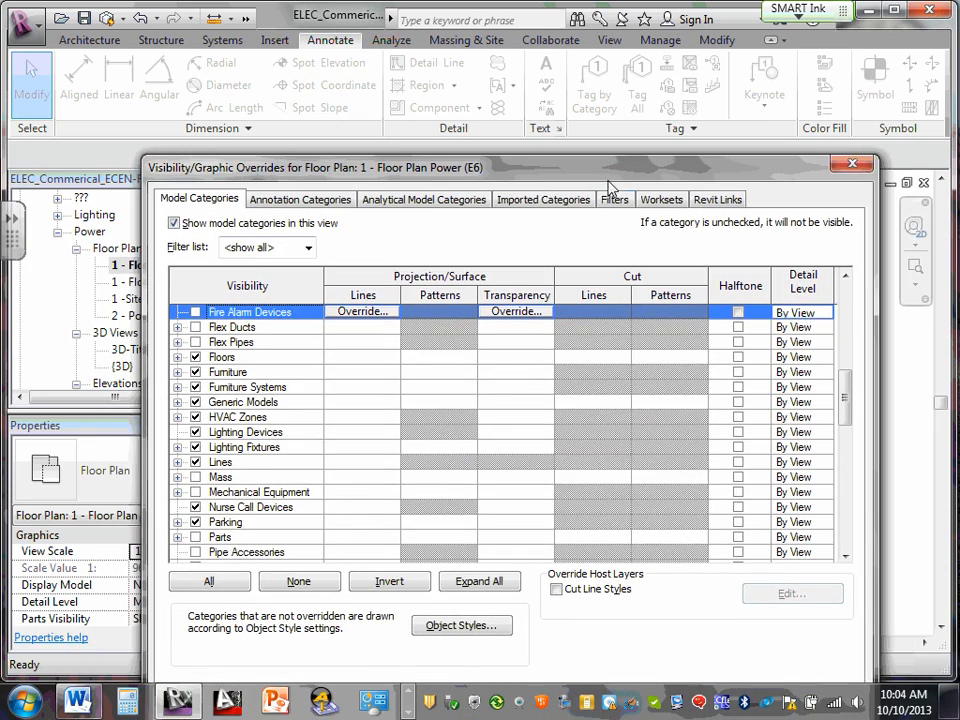
{"action": "left_click_drag", "start_coordinate": [611, 180], "coordinate": [455, 261]}
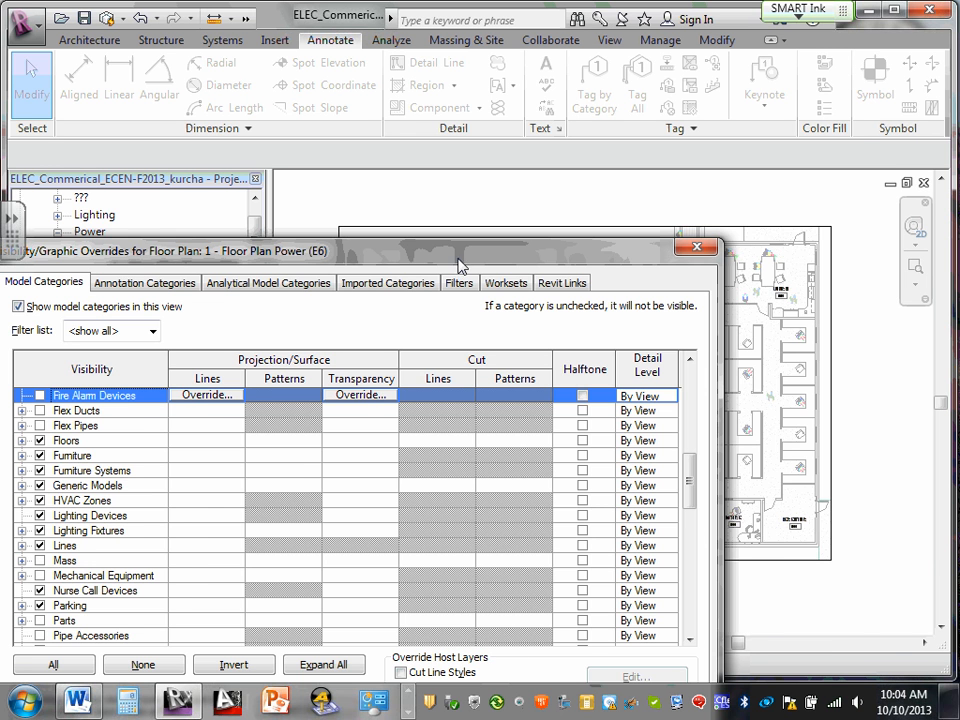
{"action": "left_click_drag", "start_coordinate": [457, 261], "coordinate": [589, 158]}
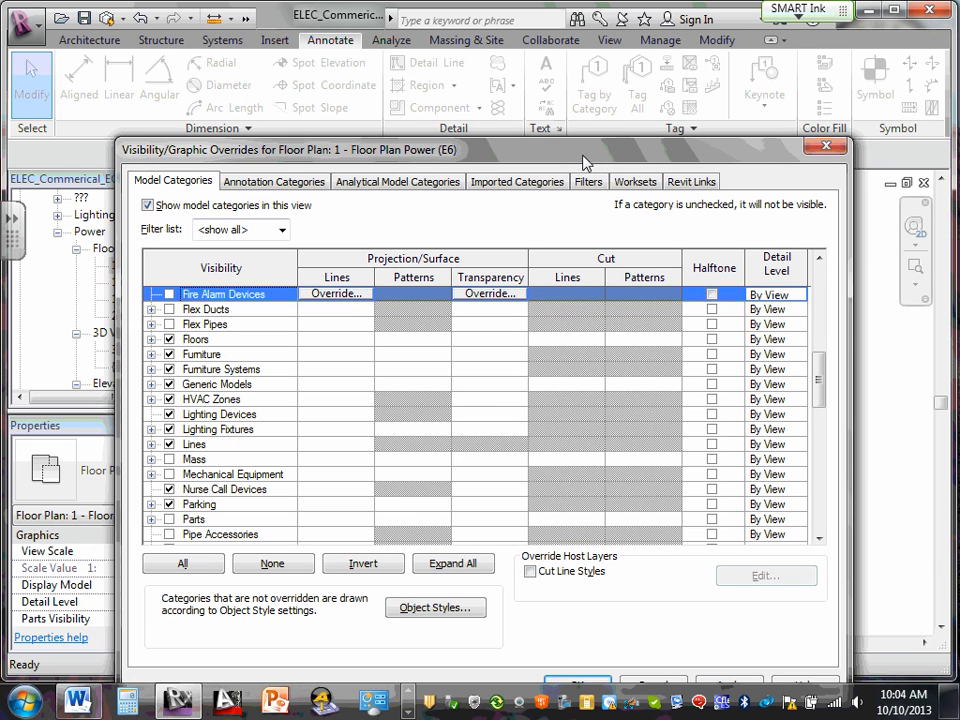
{"action": "left_click", "coordinate": [169, 414]}
{"action": "left_click", "coordinate": [169, 414]}
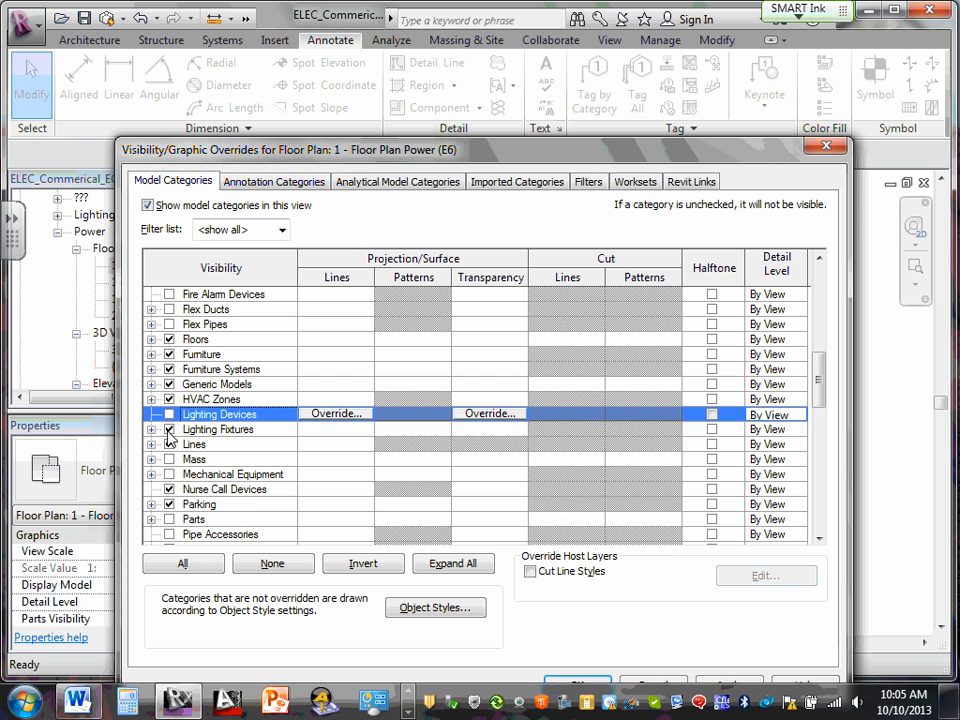
{"action": "left_click", "coordinate": [169, 429]}
Turn on the Mechanical Equipment model category in the Floor Plan Power (E6) view's visibility overrides.
{"action": "scroll", "coordinate": [169, 429], "scroll_direction": "down", "scroll_amount": 2}
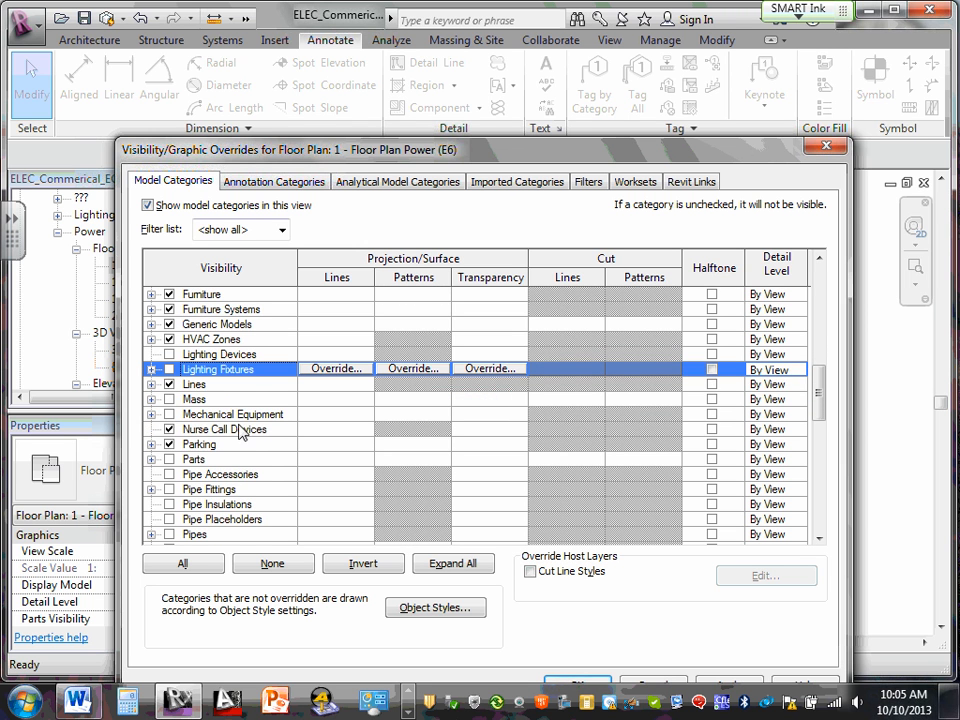
{"action": "scroll", "coordinate": [200, 420], "scroll_direction": "down", "scroll_amount": 1}
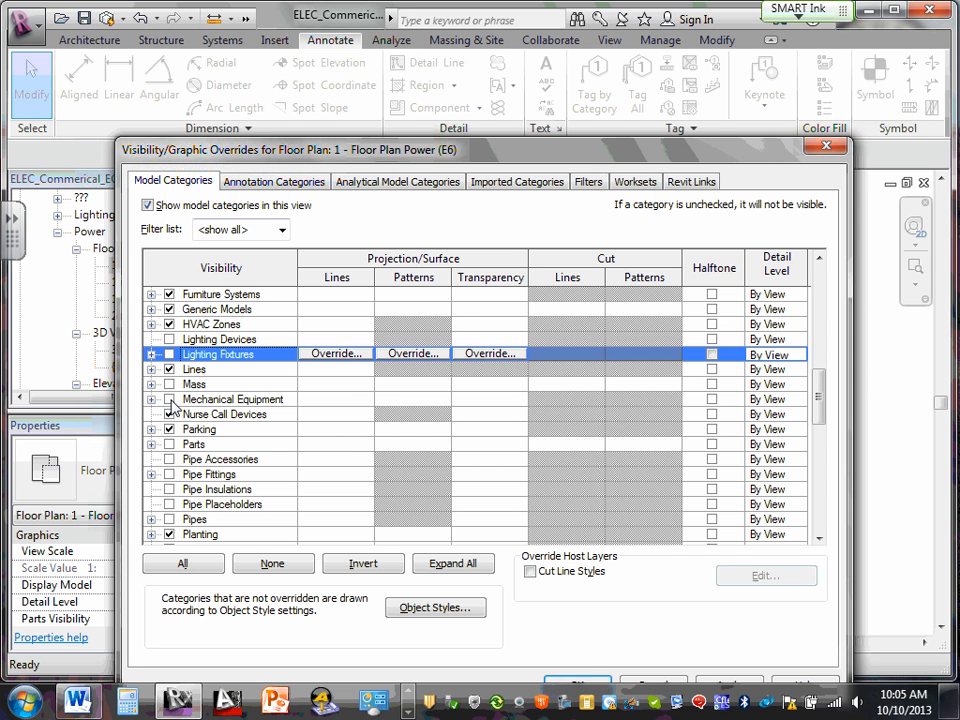
{"action": "left_click", "coordinate": [170, 399]}
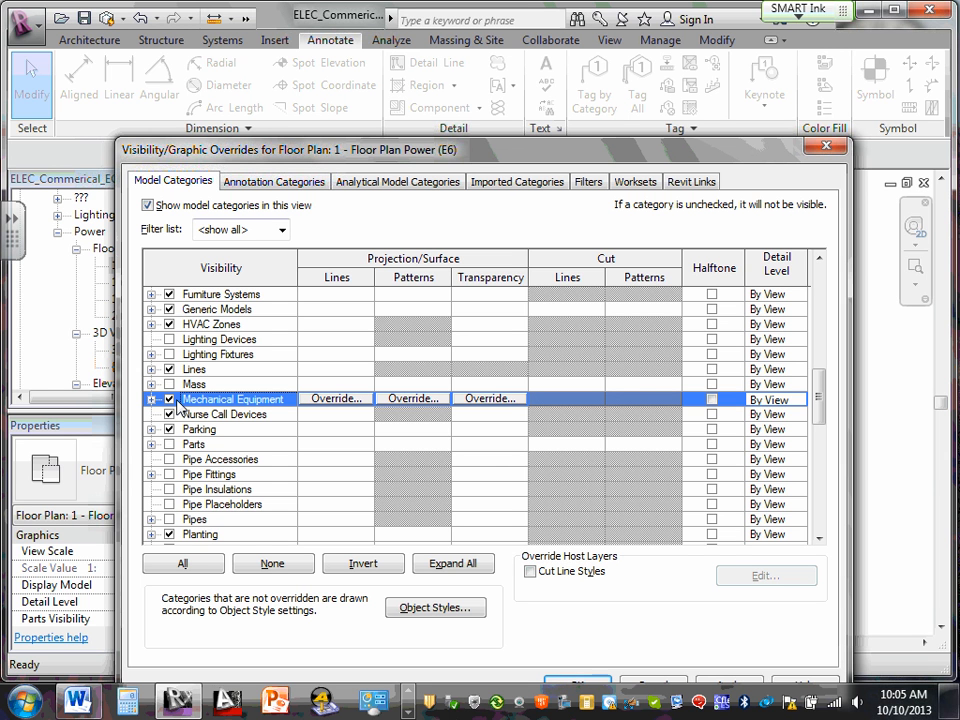
Turn off the Security Devices model category in the Floor Plan Power (E6) view's visibility overrides.
{"action": "scroll", "coordinate": [177, 404], "scroll_direction": "down", "scroll_amount": 1}
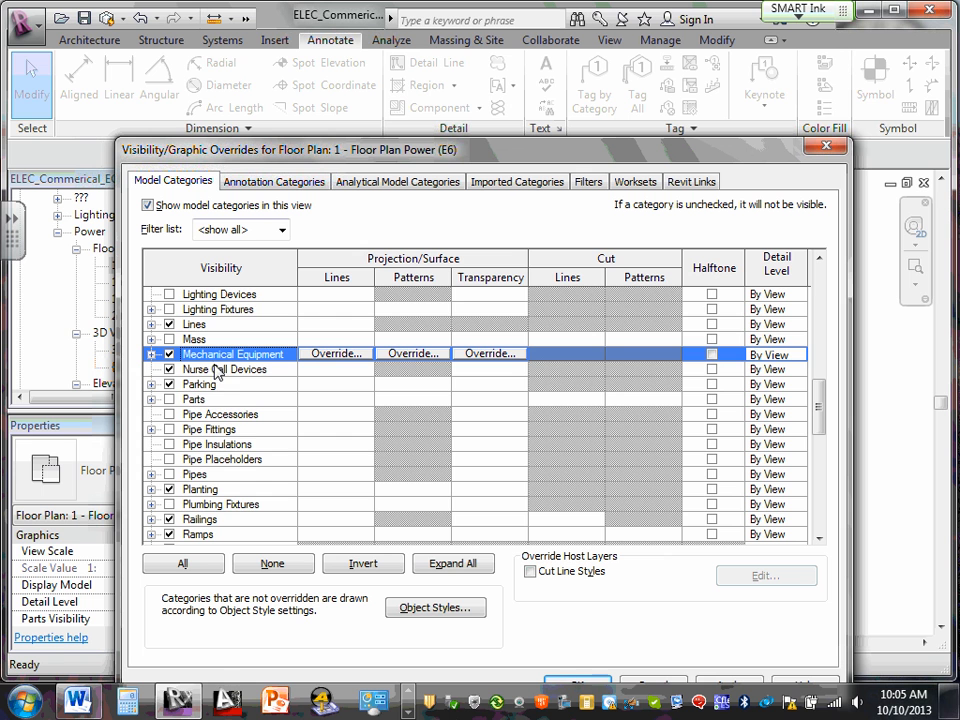
{"action": "scroll", "coordinate": [216, 392], "scroll_direction": "down", "scroll_amount": 1}
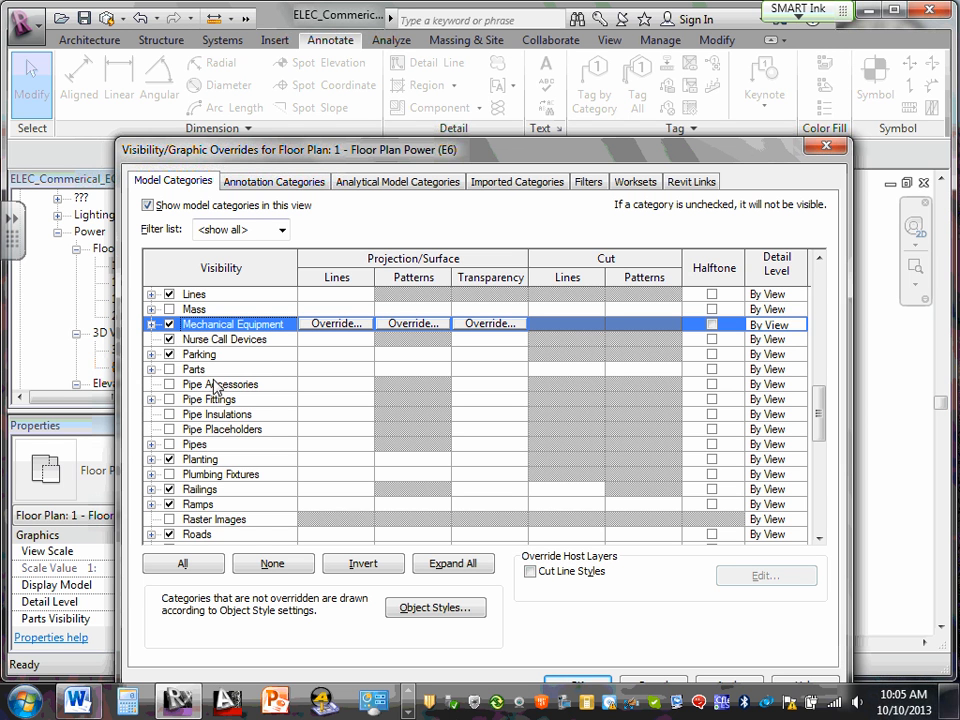
{"action": "scroll", "coordinate": [180, 325], "scroll_direction": "down", "scroll_amount": 2}
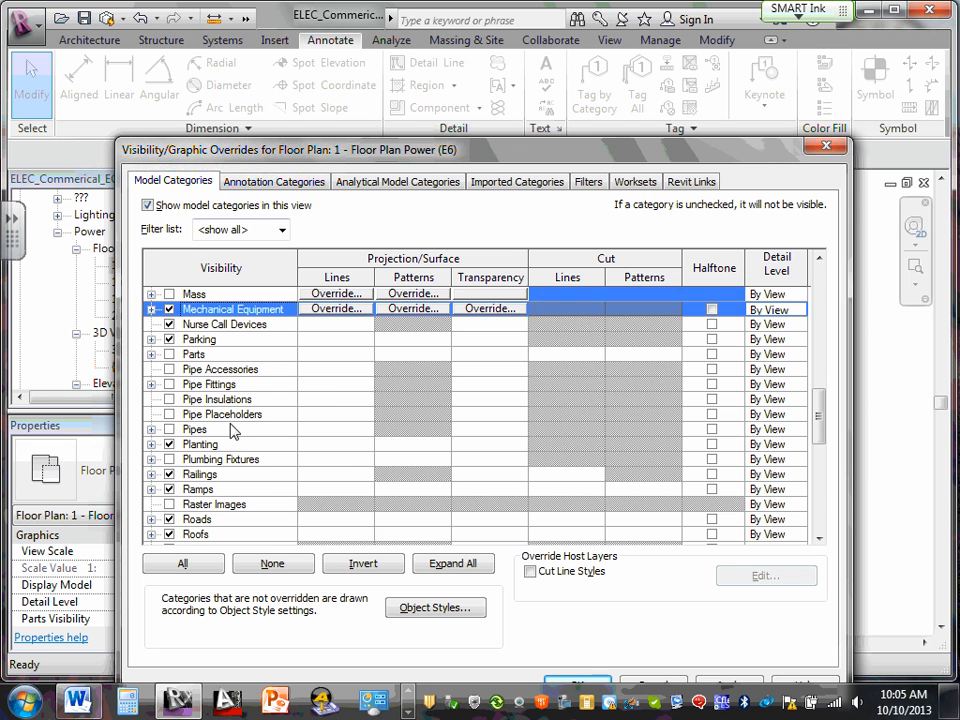
{"action": "scroll", "coordinate": [228, 426], "scroll_direction": "down", "scroll_amount": 1}
{"action": "scroll", "coordinate": [212, 423], "scroll_direction": "down", "scroll_amount": 1}
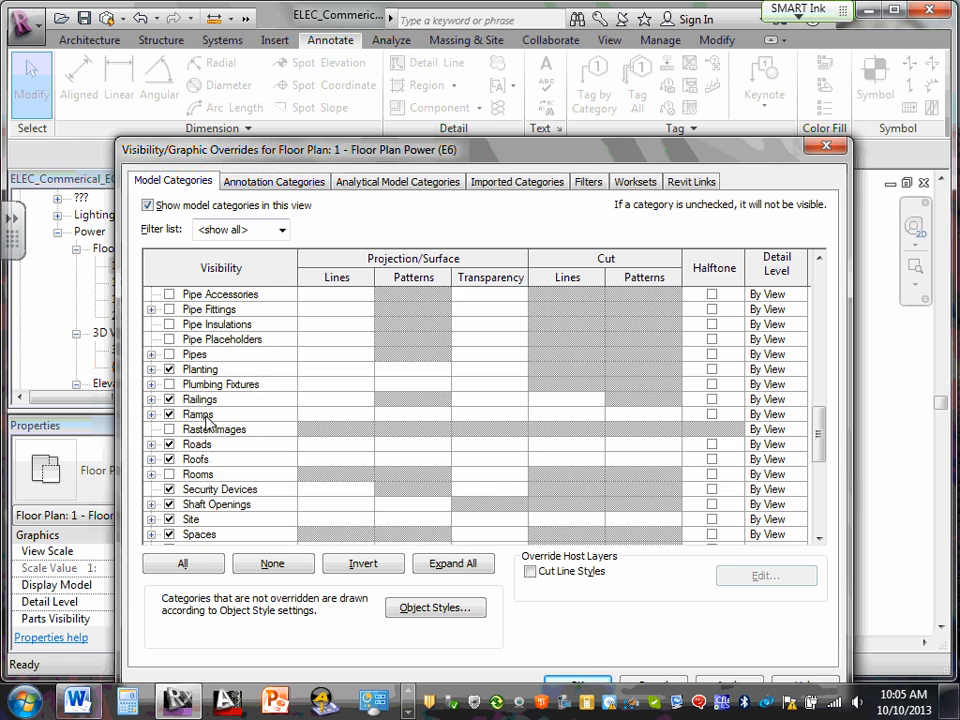
{"action": "scroll", "coordinate": [206, 416], "scroll_direction": "down", "scroll_amount": 1}
{"action": "scroll", "coordinate": [200, 412], "scroll_direction": "down", "scroll_amount": 1}
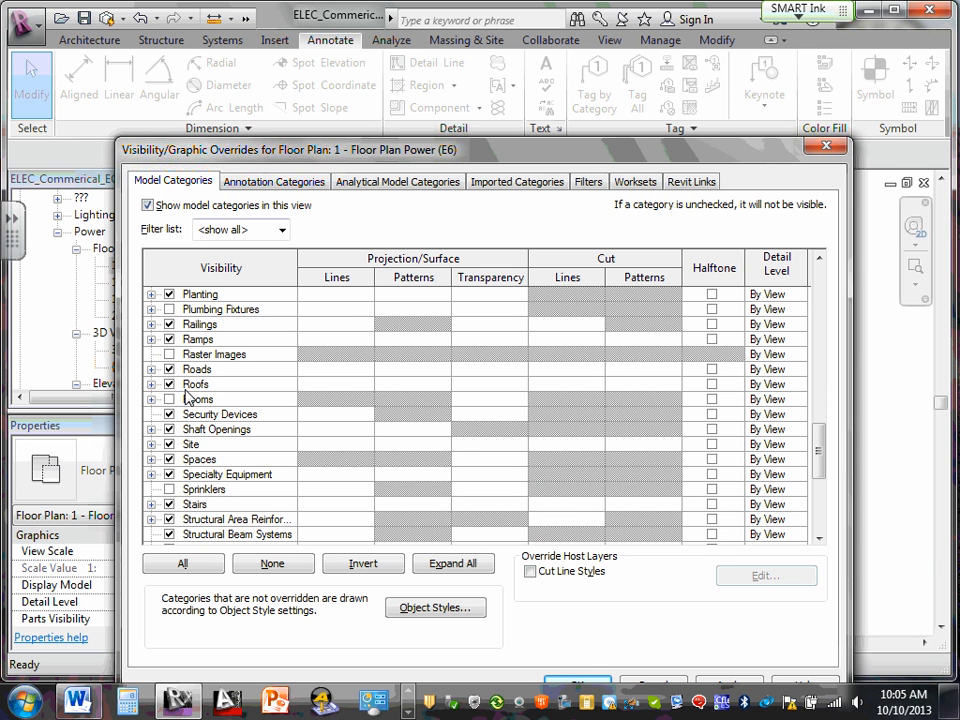
{"action": "scroll", "coordinate": [189, 399], "scroll_direction": "down", "scroll_amount": 1}
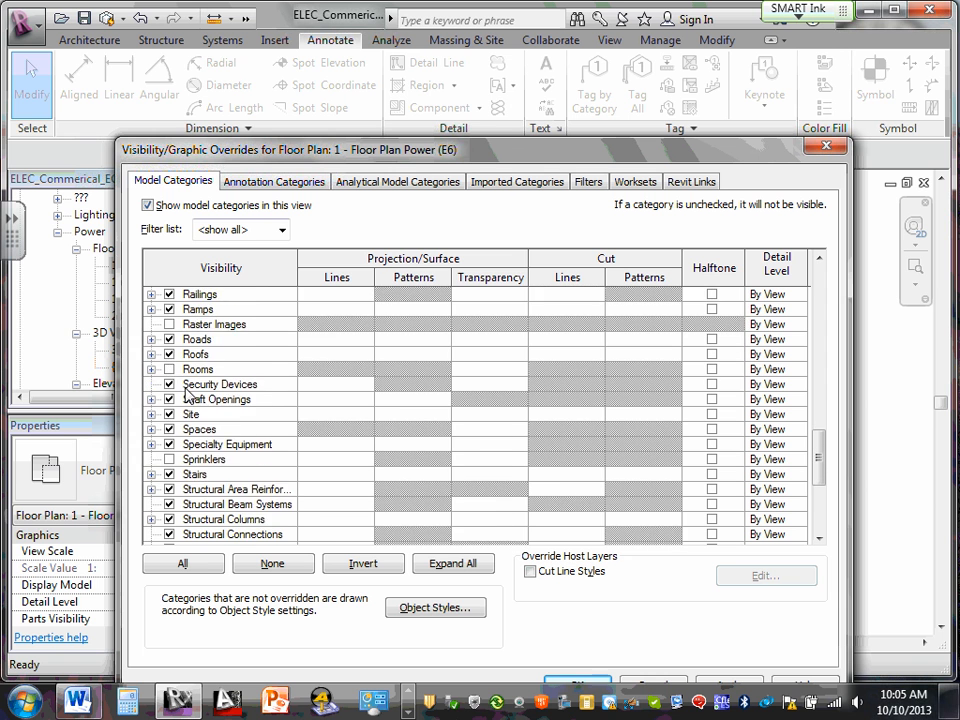
{"action": "scroll", "coordinate": [180, 396], "scroll_direction": "down", "scroll_amount": 1}
{"action": "scroll", "coordinate": [231, 398], "scroll_direction": "down", "scroll_amount": 1}
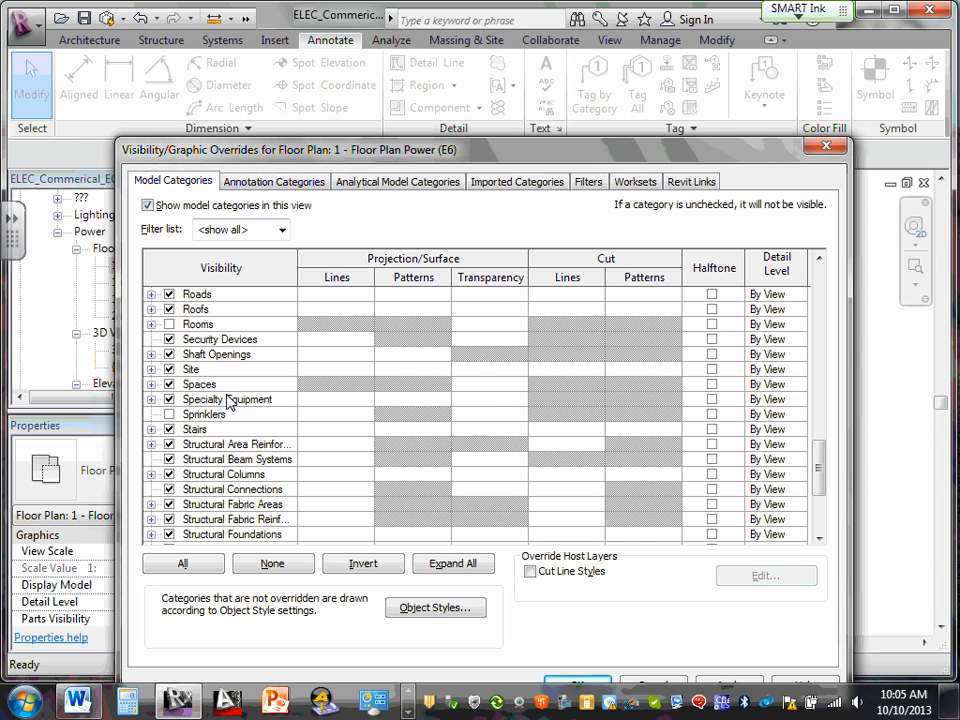
{"action": "scroll", "coordinate": [233, 410], "scroll_direction": "down", "scroll_amount": 1}
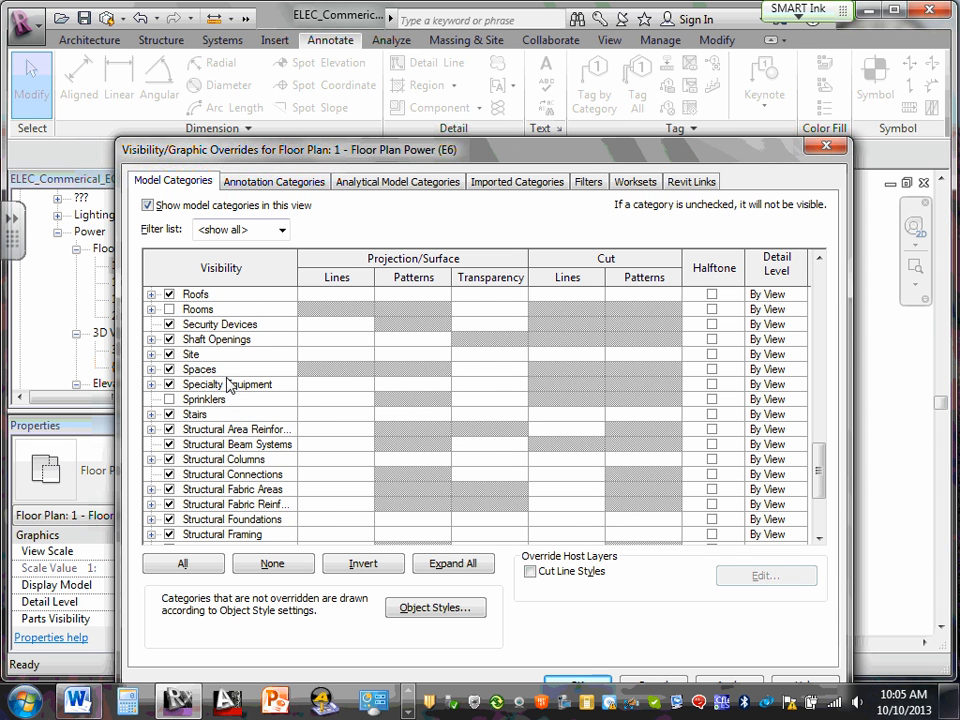
{"action": "scroll", "coordinate": [229, 386], "scroll_direction": "up", "scroll_amount": 1}
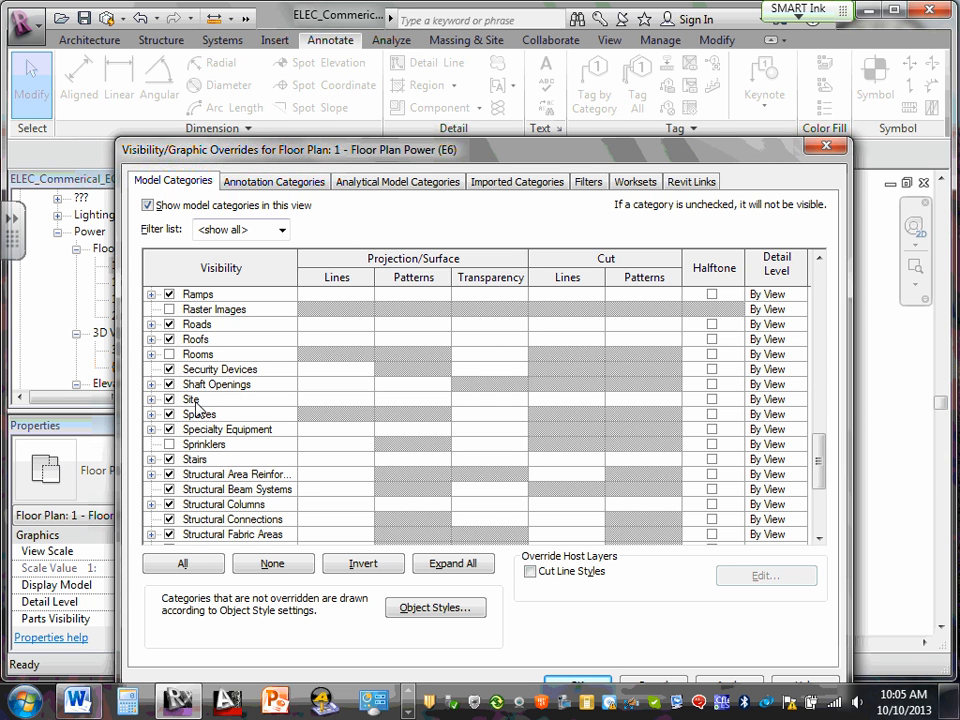
{"action": "left_click", "coordinate": [170, 369]}
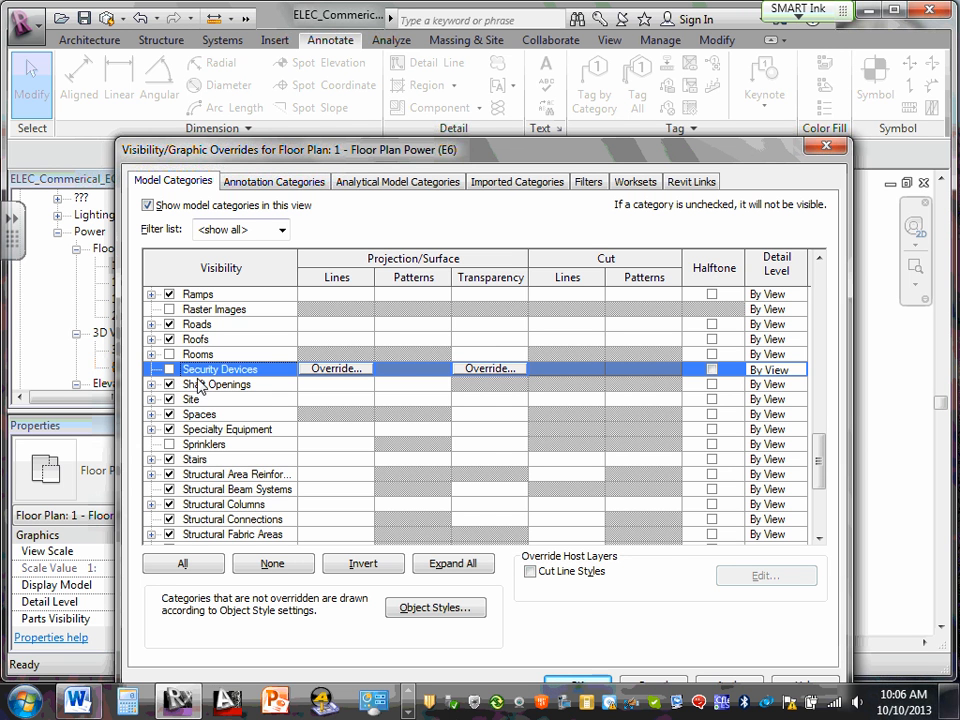
Turn off the Telephone Devices model category, then apply and accept the Floor Plan Power (E6) view's visibility overrides.
{"action": "scroll", "coordinate": [199, 385], "scroll_direction": "down", "scroll_amount": 1}
{"action": "scroll", "coordinate": [199, 385], "scroll_direction": "down", "scroll_amount": 2}
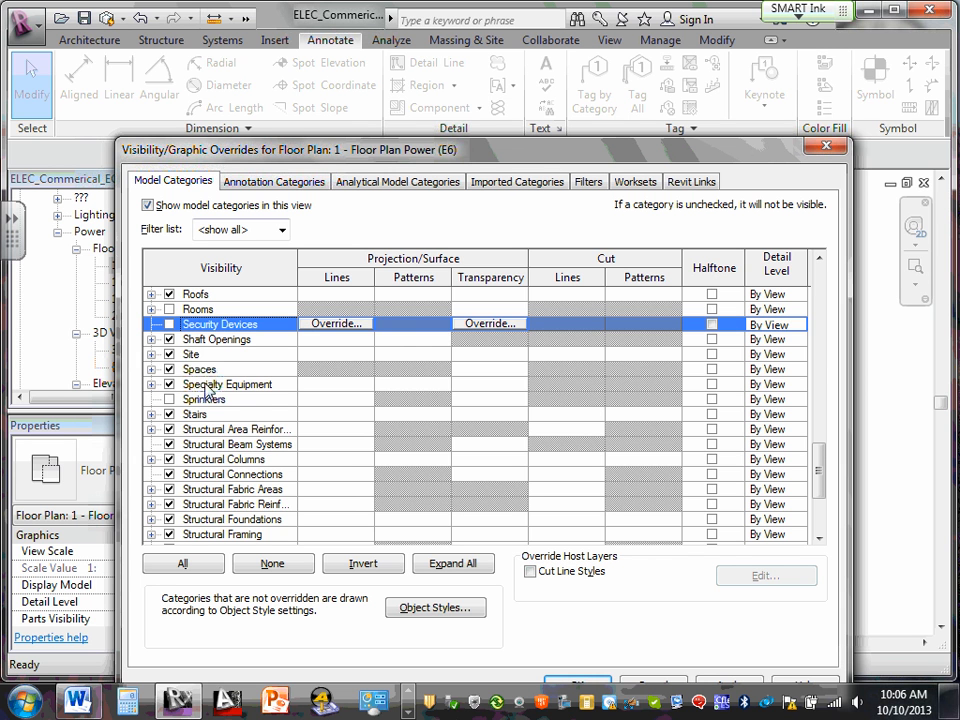
{"action": "scroll", "coordinate": [205, 390], "scroll_direction": "down", "scroll_amount": 1}
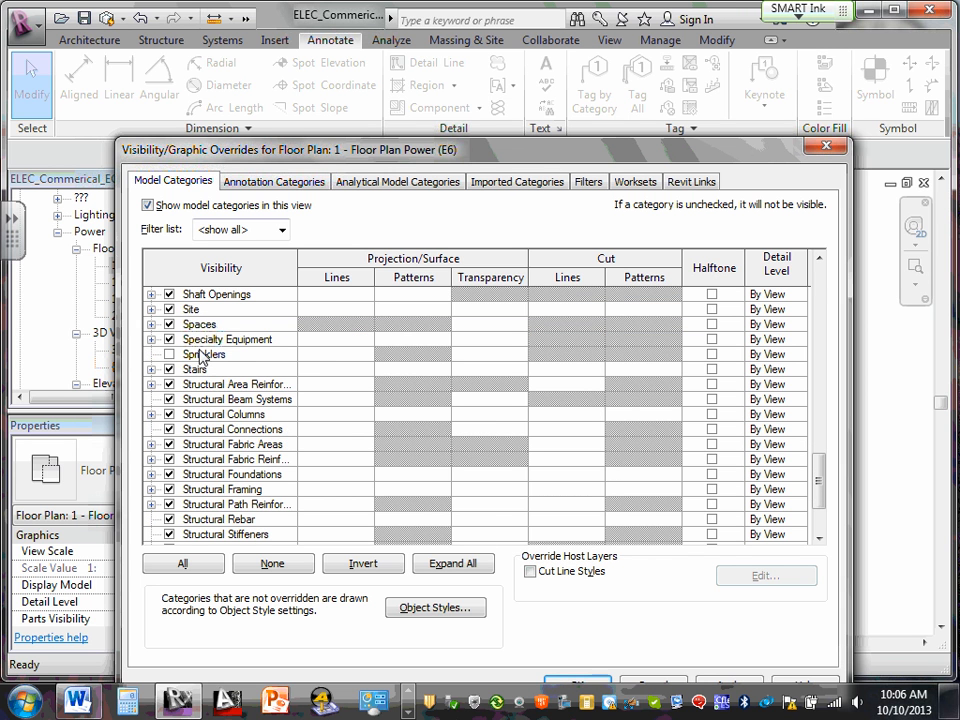
{"action": "scroll", "coordinate": [202, 352], "scroll_direction": "down", "scroll_amount": 2}
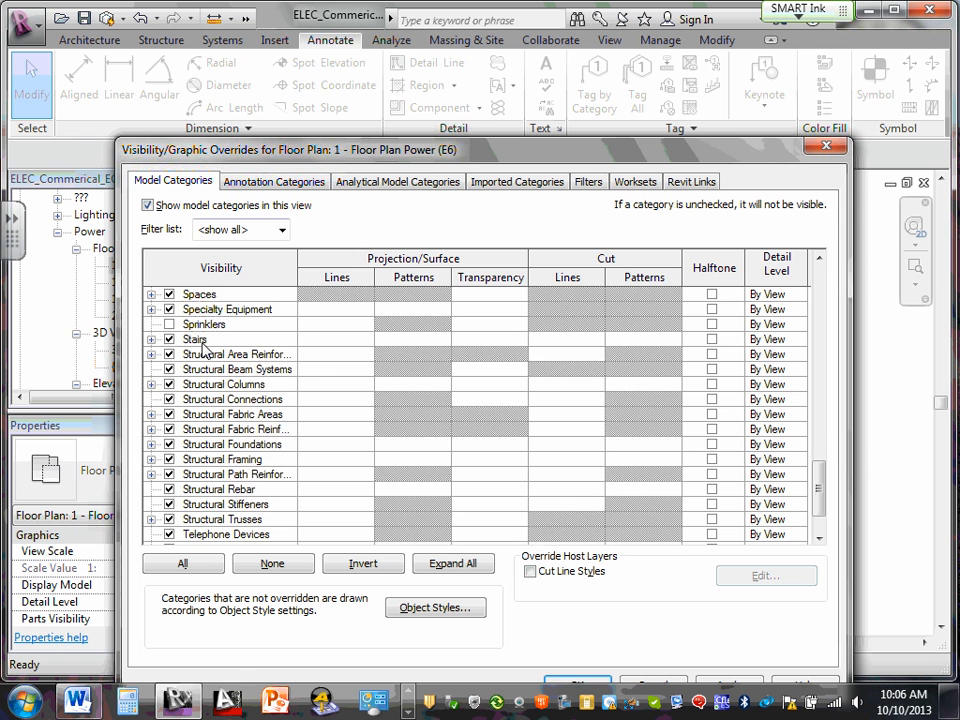
{"action": "scroll", "coordinate": [203, 346], "scroll_direction": "down", "scroll_amount": 1}
{"action": "scroll", "coordinate": [213, 376], "scroll_direction": "down", "scroll_amount": 1}
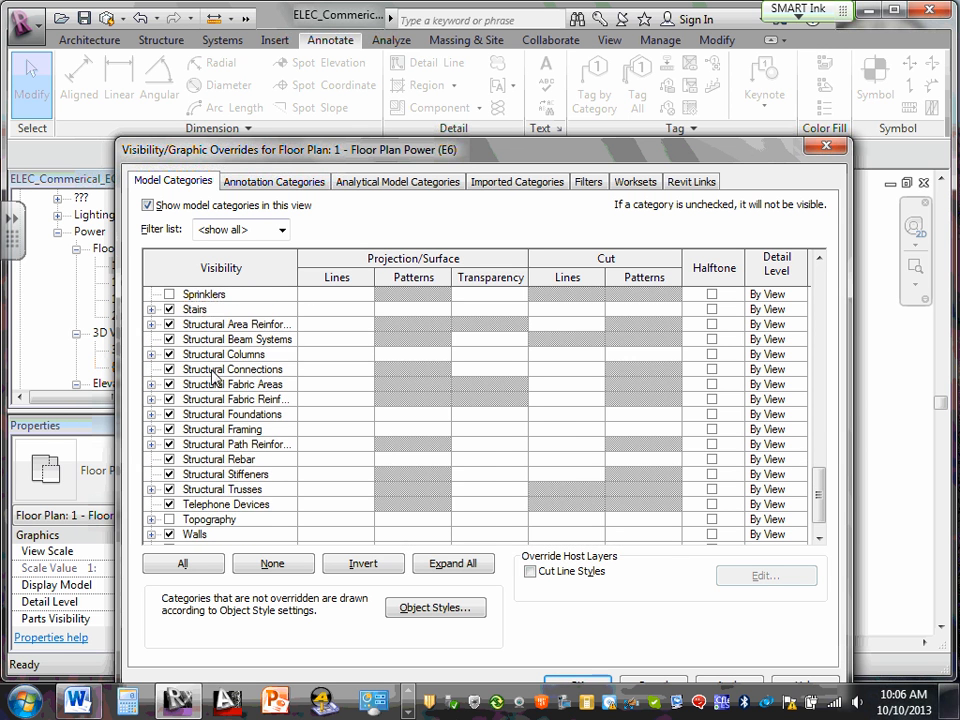
{"action": "scroll", "coordinate": [205, 380], "scroll_direction": "down", "scroll_amount": 1}
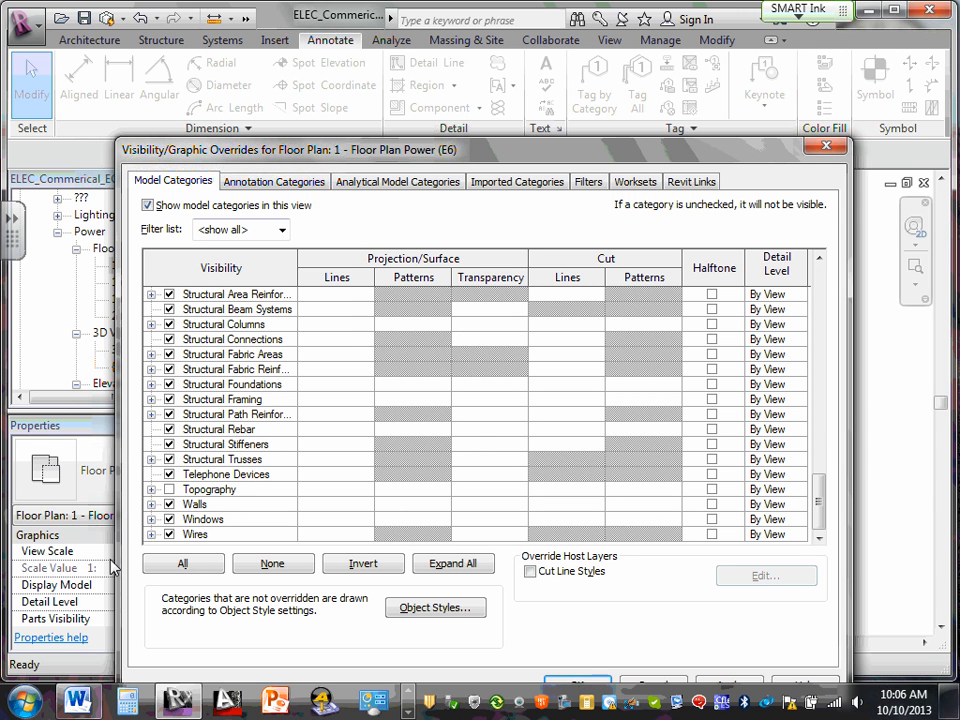
{"action": "left_click", "coordinate": [169, 474]}
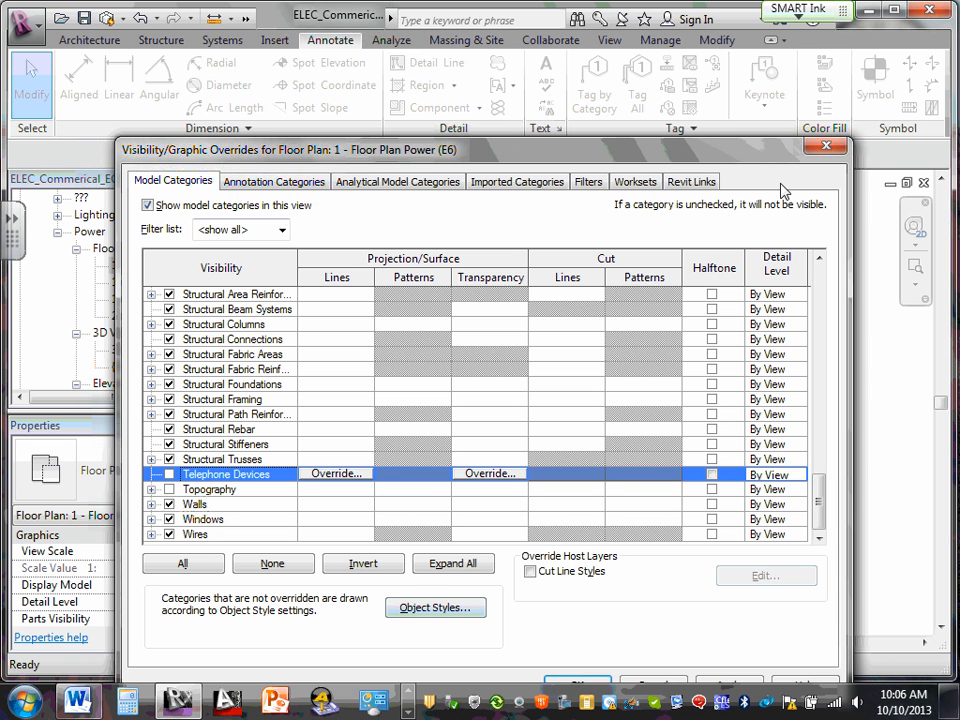
{"action": "left_click_drag", "start_coordinate": [756, 142], "coordinate": [766, 81]}
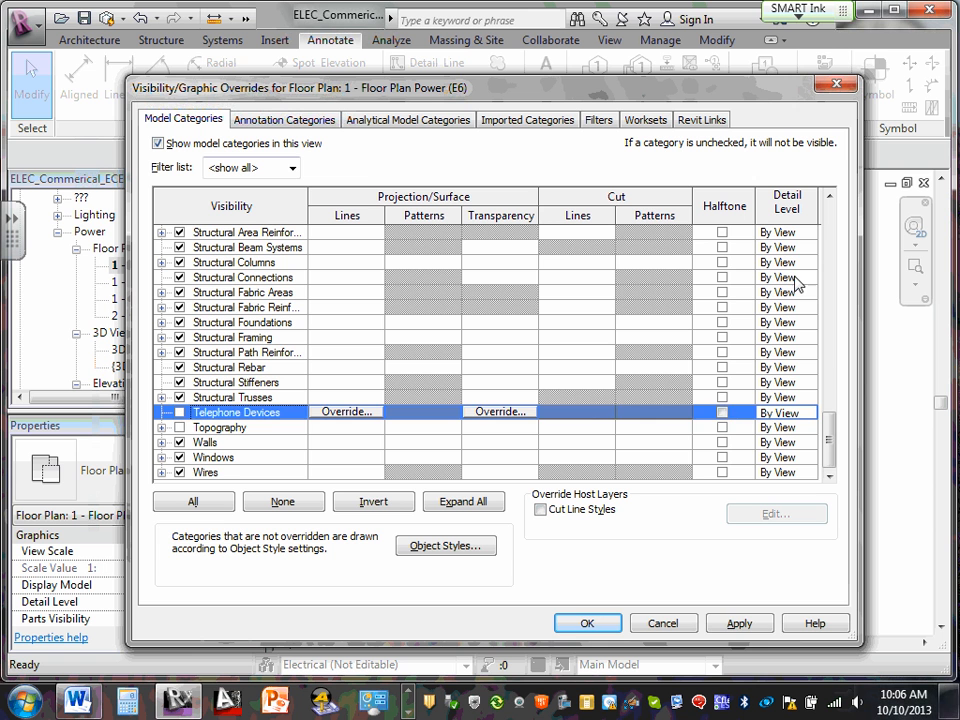
{"action": "left_click", "coordinate": [740, 623]}
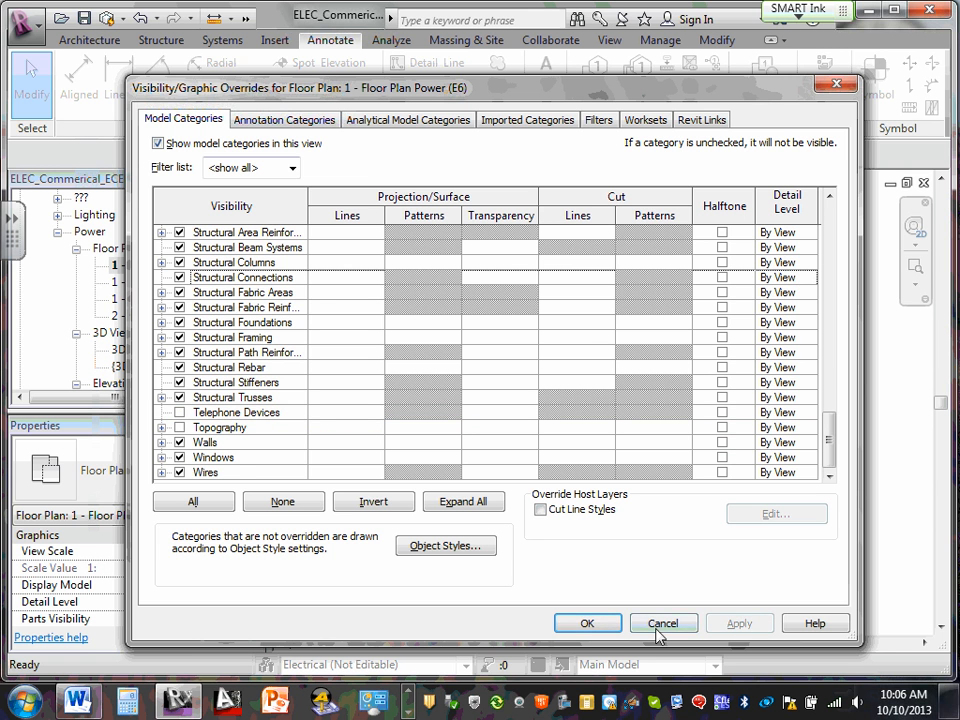
{"action": "left_click", "coordinate": [587, 623]}
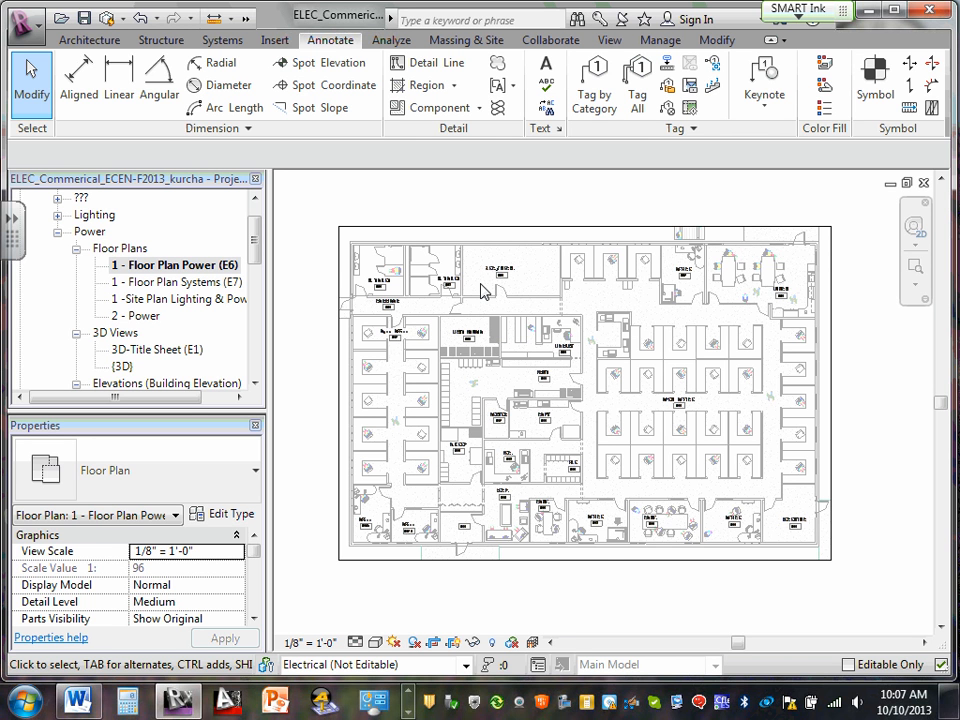
Open the 1 - Floor Plan Systems (E7) view and frame the building plan in the drawing area.
{"action": "left_click", "coordinate": [187, 283]}
{"action": "double_click", "coordinate": [187, 283]}
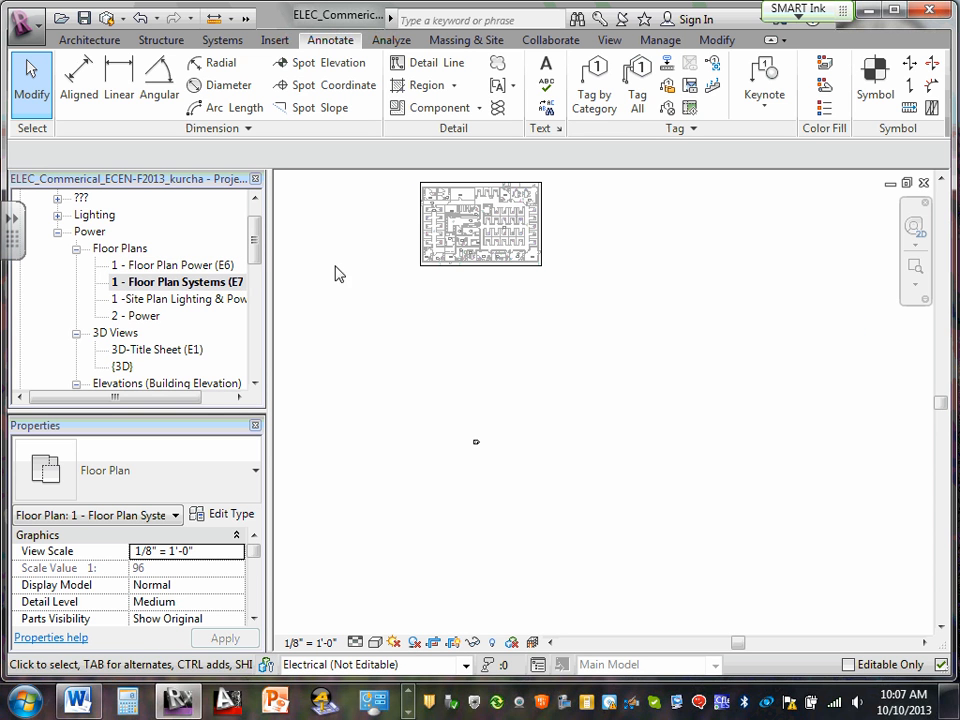
{"action": "middle_click_drag", "start_coordinate": [617, 274], "coordinate": [632, 354]}
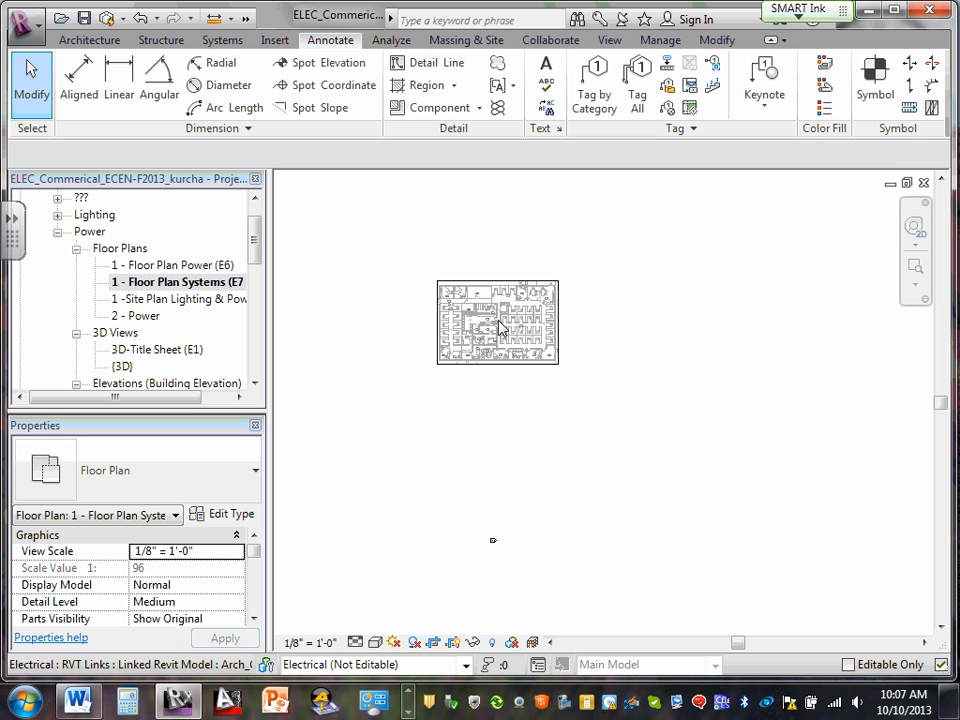
{"action": "scroll", "coordinate": [496, 325], "scroll_direction": "up", "scroll_amount": 3}
{"action": "scroll", "coordinate": [496, 325], "scroll_direction": "up", "scroll_amount": 3}
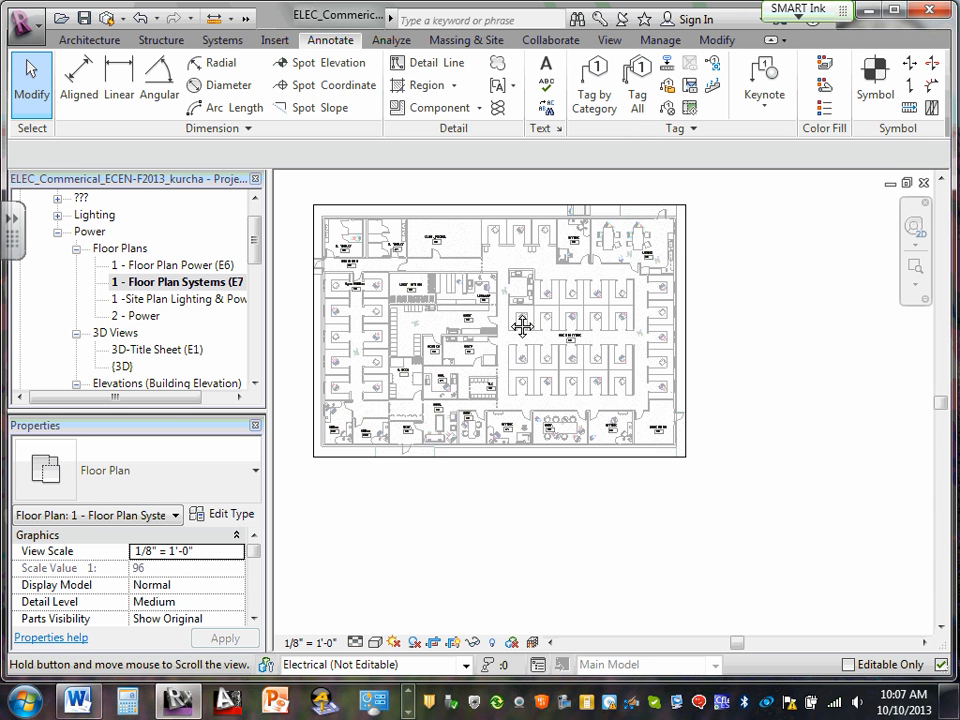
{"action": "scroll", "coordinate": [521, 326], "scroll_direction": "down", "scroll_amount": 2}
Open the Floor Plan Systems (E7) view's visibility overrides and review which model categories are turned on throughout the list.
{"action": "key", "text": "v"}
{"action": "key", "text": "g"}
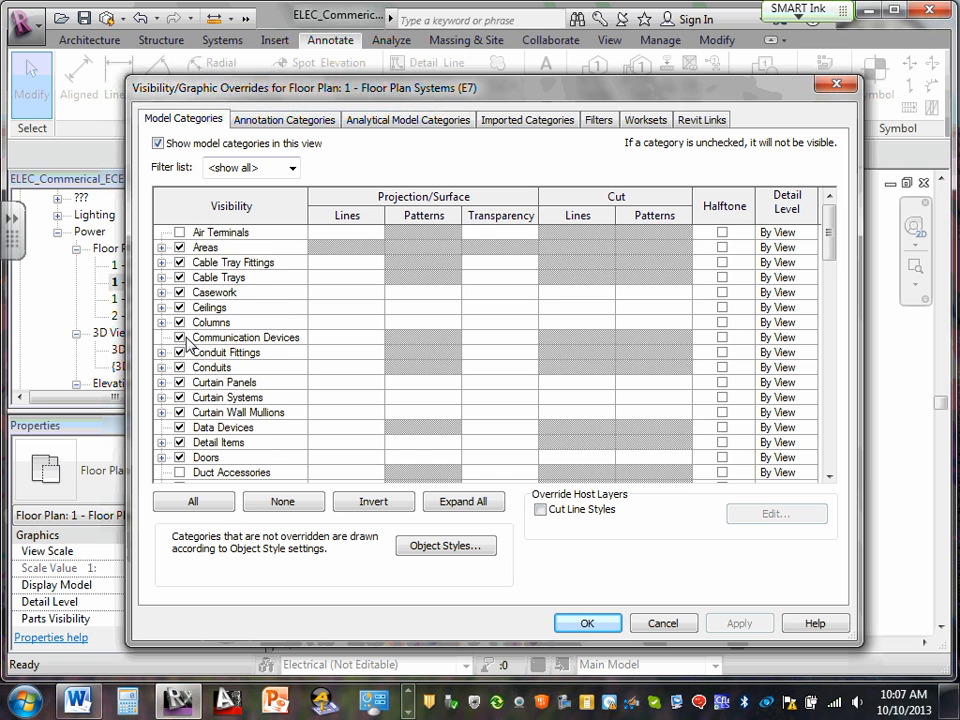
{"action": "scroll", "coordinate": [187, 342], "scroll_direction": "down", "scroll_amount": 3}
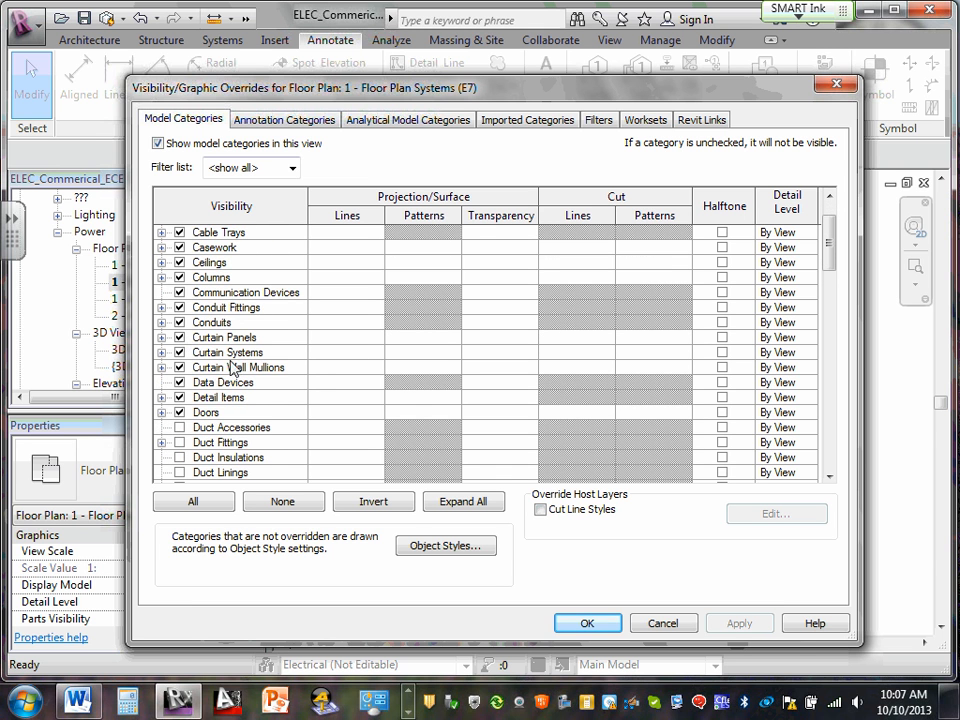
{"action": "scroll", "coordinate": [232, 368], "scroll_direction": "down", "scroll_amount": 3}
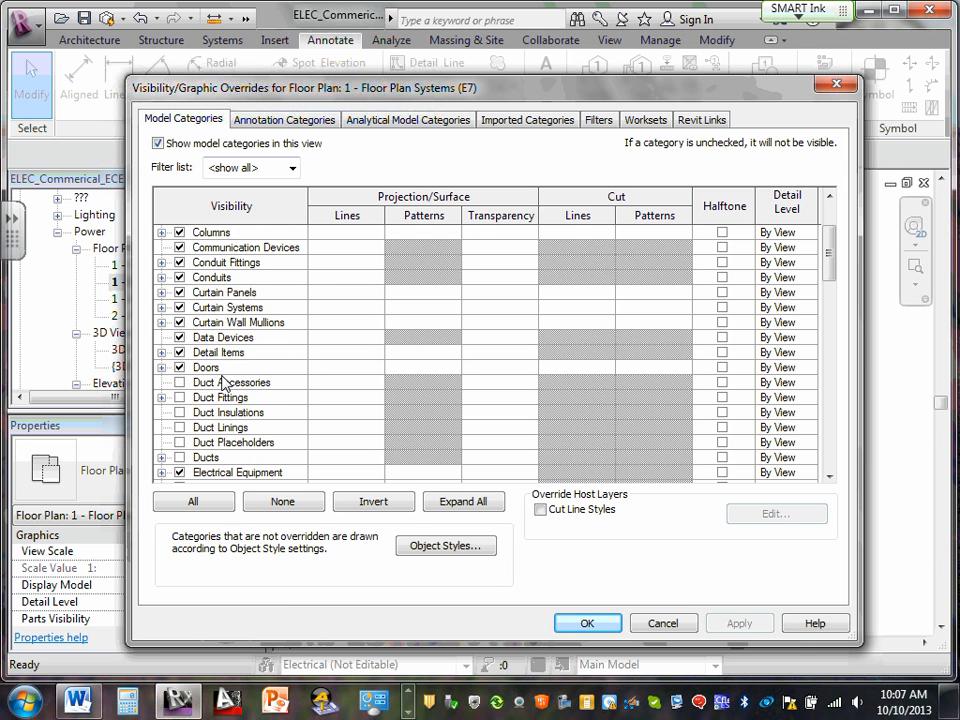
{"action": "scroll", "coordinate": [226, 385], "scroll_direction": "down", "scroll_amount": 5}
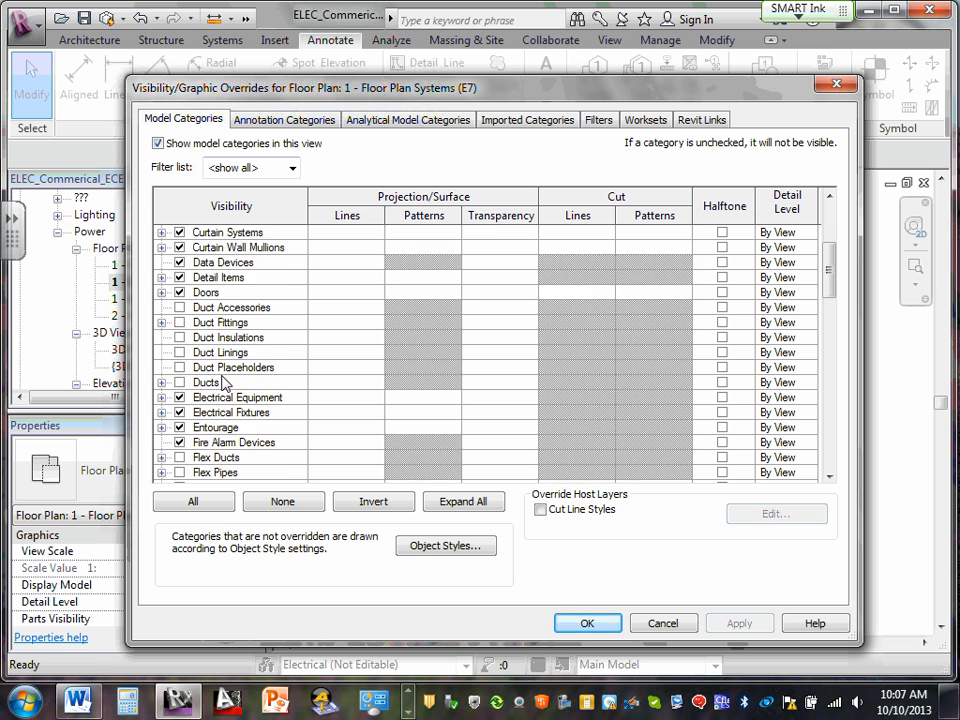
{"action": "scroll", "coordinate": [225, 383], "scroll_direction": "down", "scroll_amount": 2}
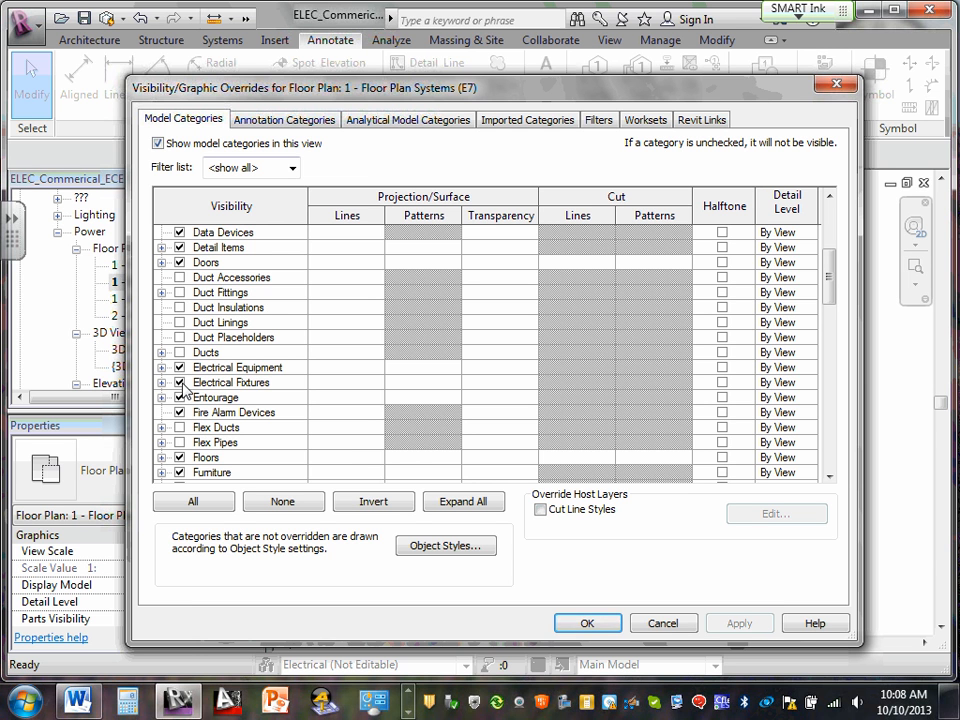
{"action": "scroll", "coordinate": [192, 390], "scroll_direction": "down", "scroll_amount": 1}
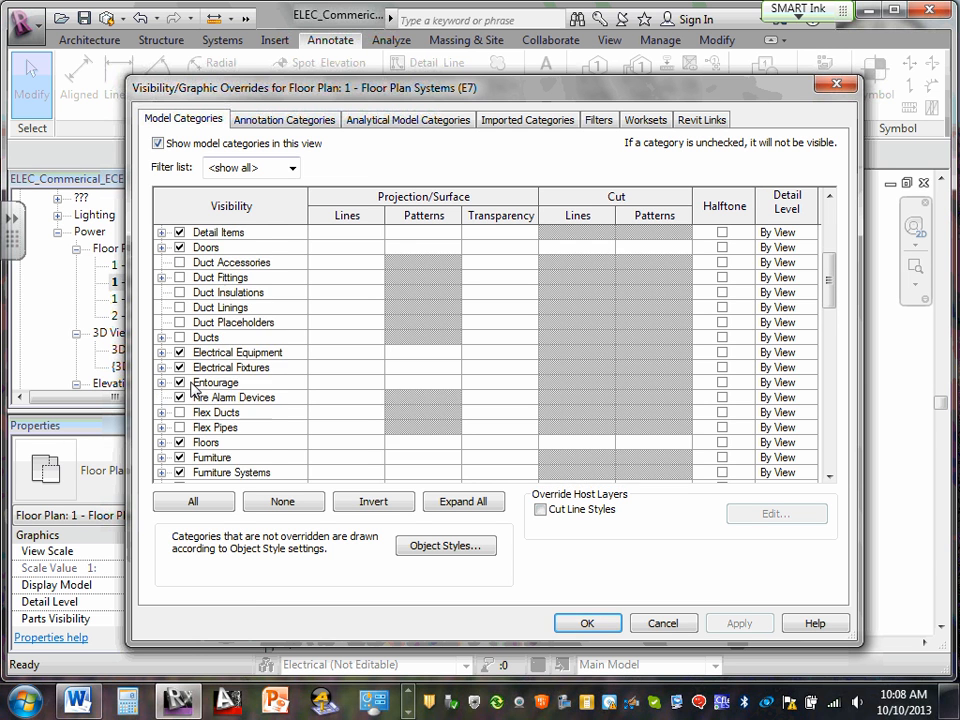
{"action": "scroll", "coordinate": [192, 390], "scroll_direction": "down", "scroll_amount": 4}
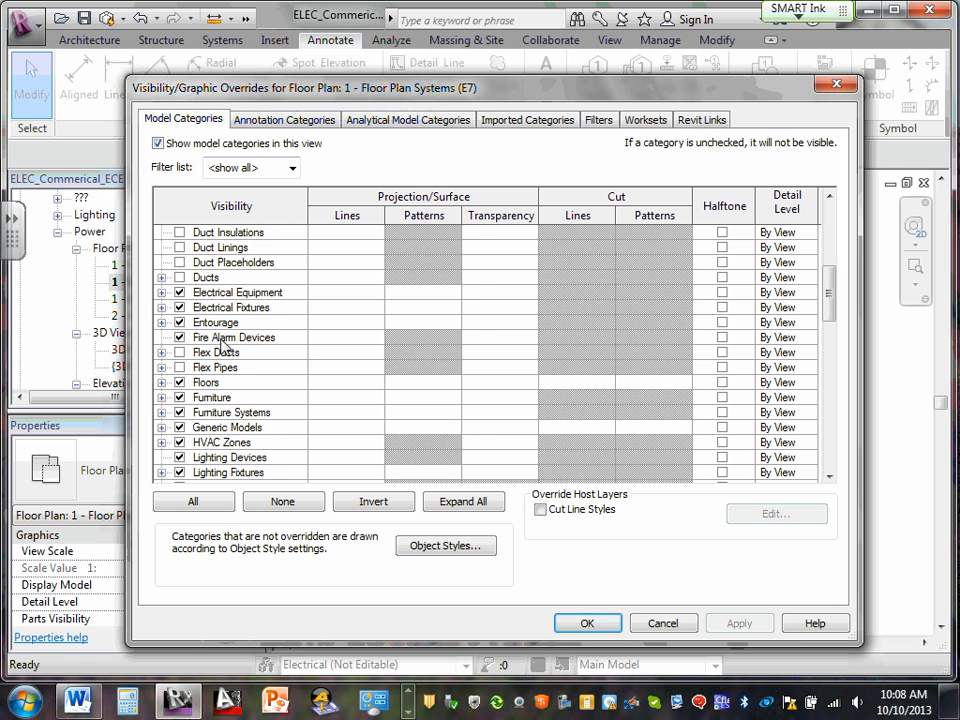
{"action": "scroll", "coordinate": [225, 345], "scroll_direction": "down", "scroll_amount": 5}
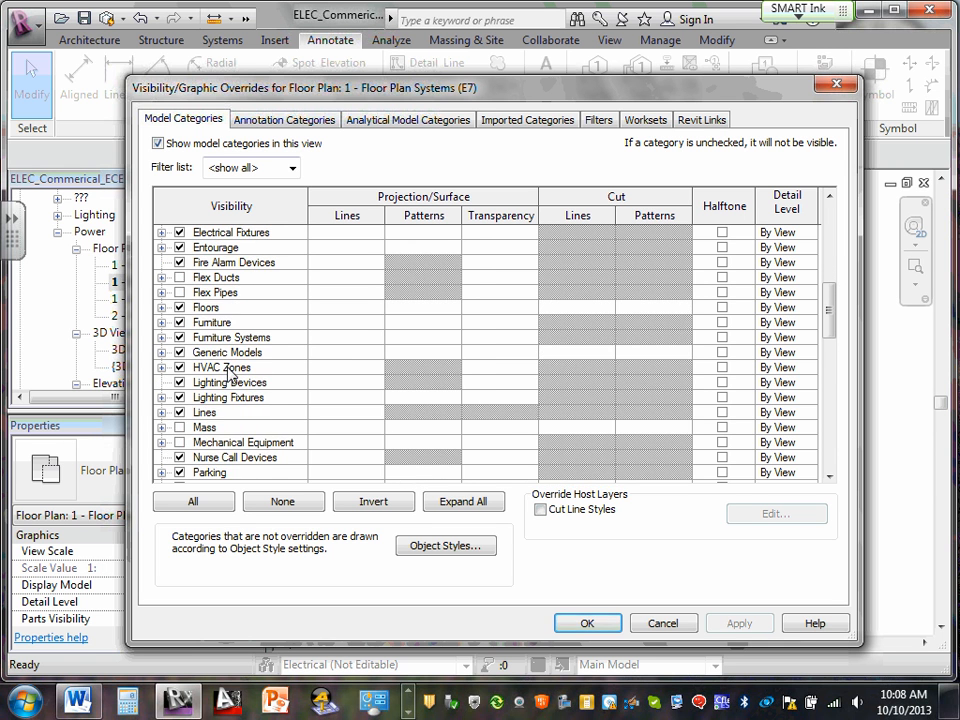
{"action": "scroll", "coordinate": [228, 372], "scroll_direction": "down", "scroll_amount": 8}
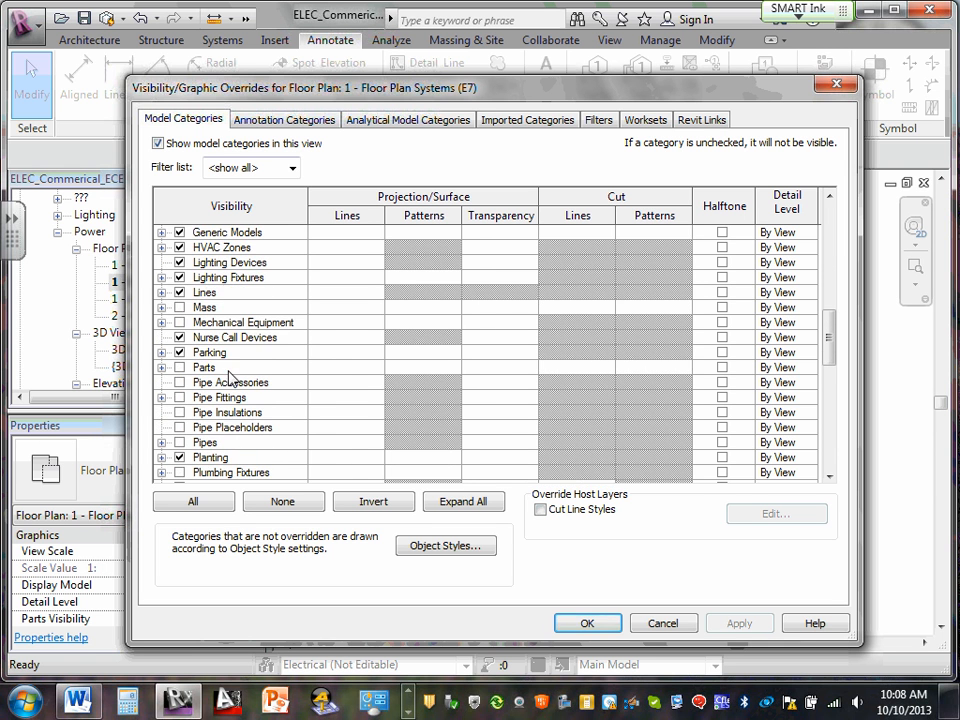
{"action": "scroll", "coordinate": [230, 377], "scroll_direction": "down", "scroll_amount": 10}
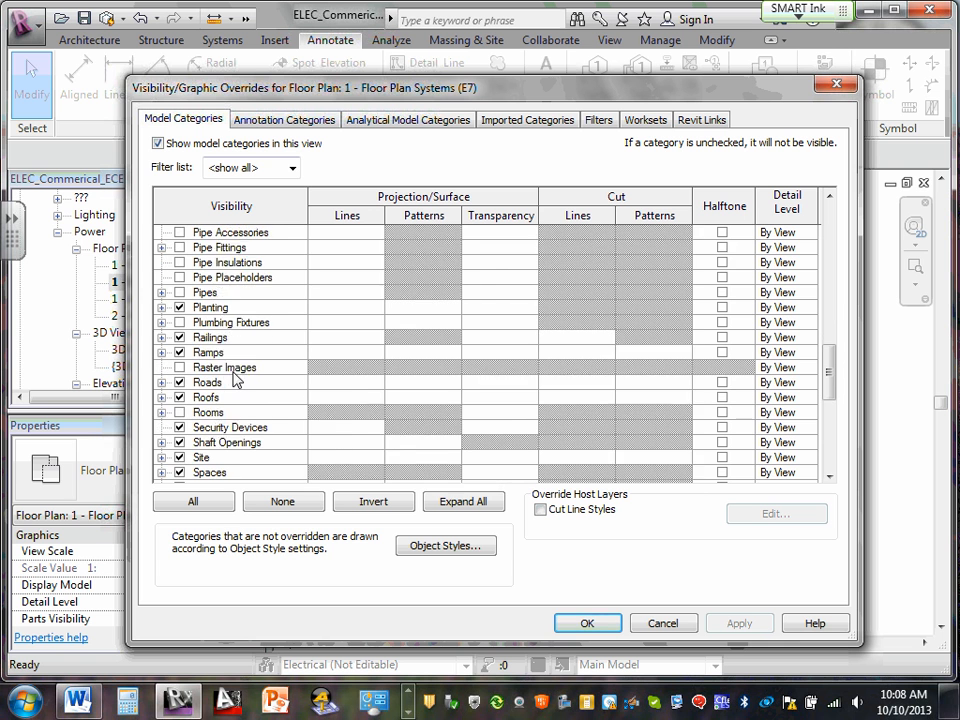
{"action": "scroll", "coordinate": [235, 378], "scroll_direction": "down", "scroll_amount": 8}
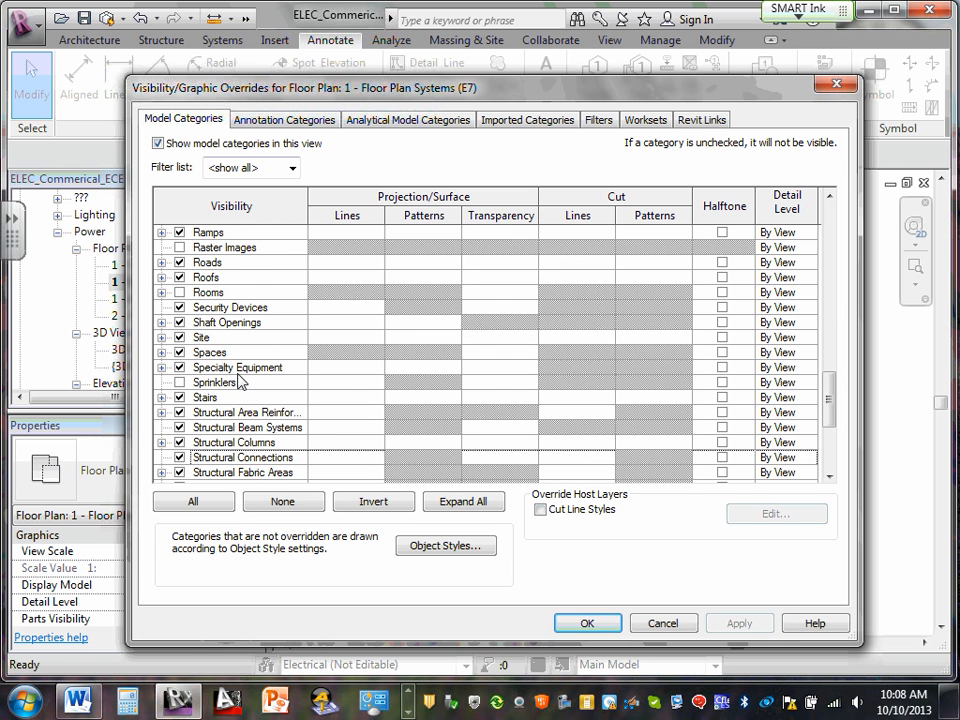
{"action": "scroll", "coordinate": [240, 379], "scroll_direction": "down", "scroll_amount": 3}
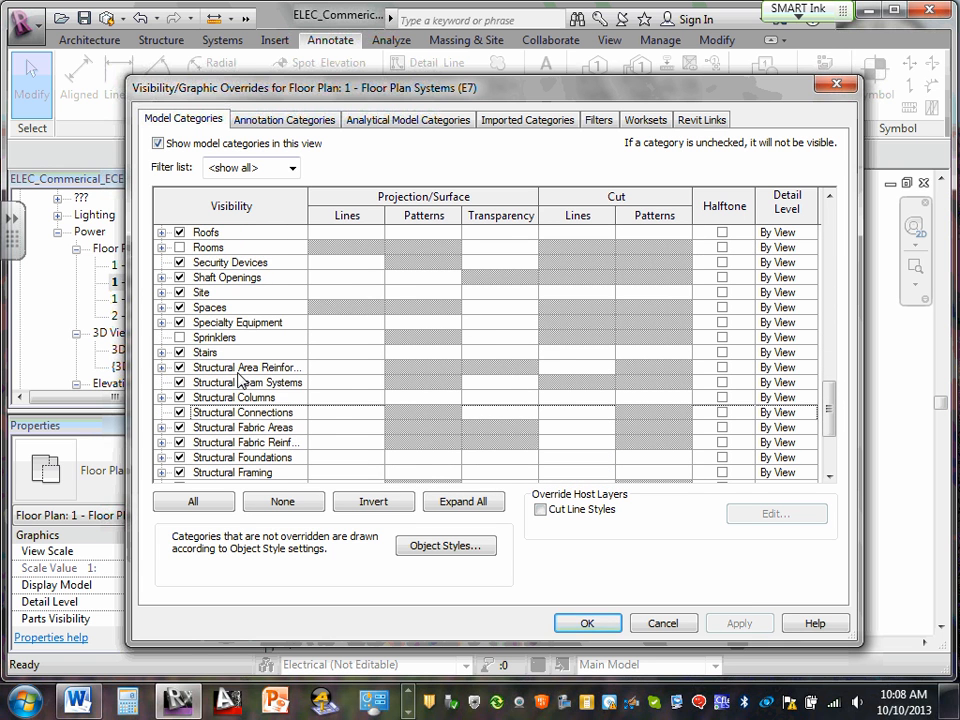
{"action": "scroll", "coordinate": [240, 379], "scroll_direction": "down", "scroll_amount": 9}
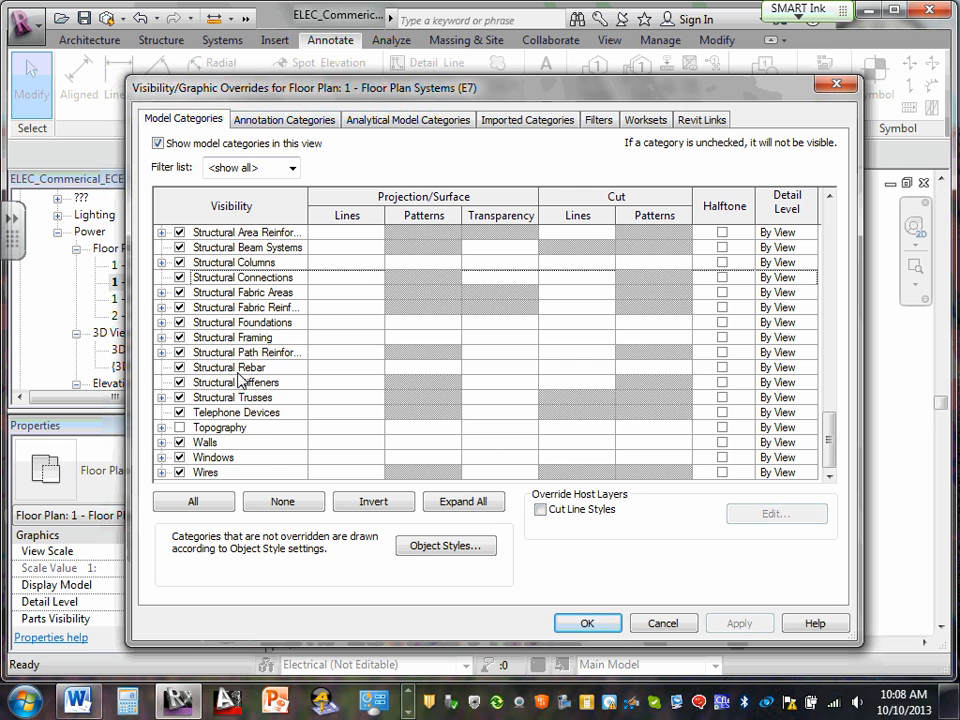
Turn off the Lighting Devices and Lighting Fixtures model categories in the Floor Plan Systems (E7) view's visibility overrides.
{"action": "scroll", "coordinate": [240, 378], "scroll_direction": "up", "scroll_amount": 8}
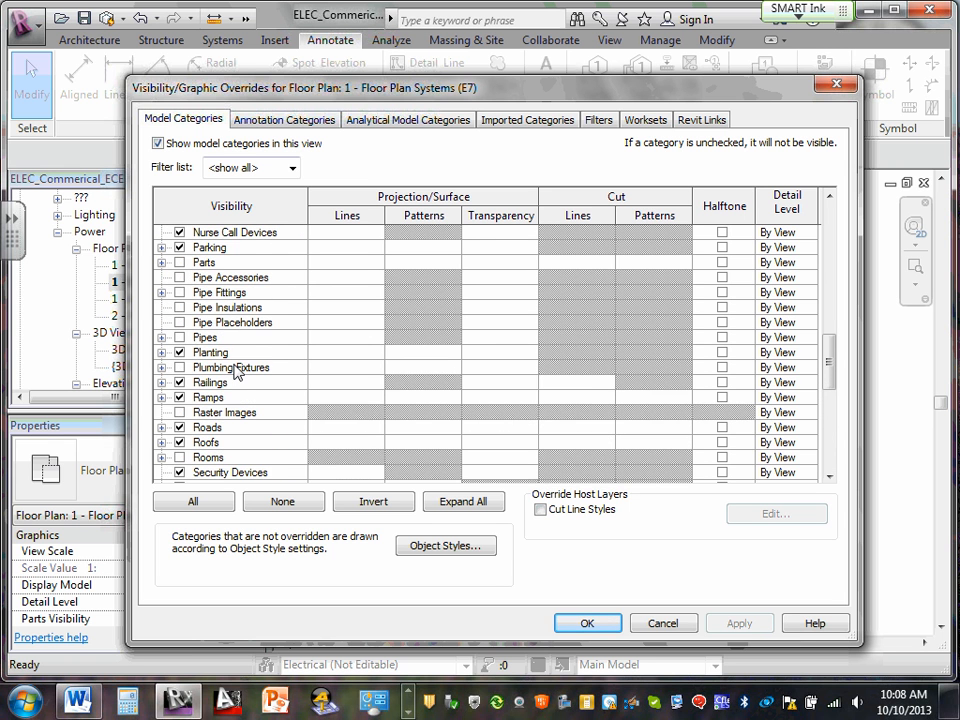
{"action": "scroll", "coordinate": [237, 372], "scroll_direction": "up", "scroll_amount": 3}
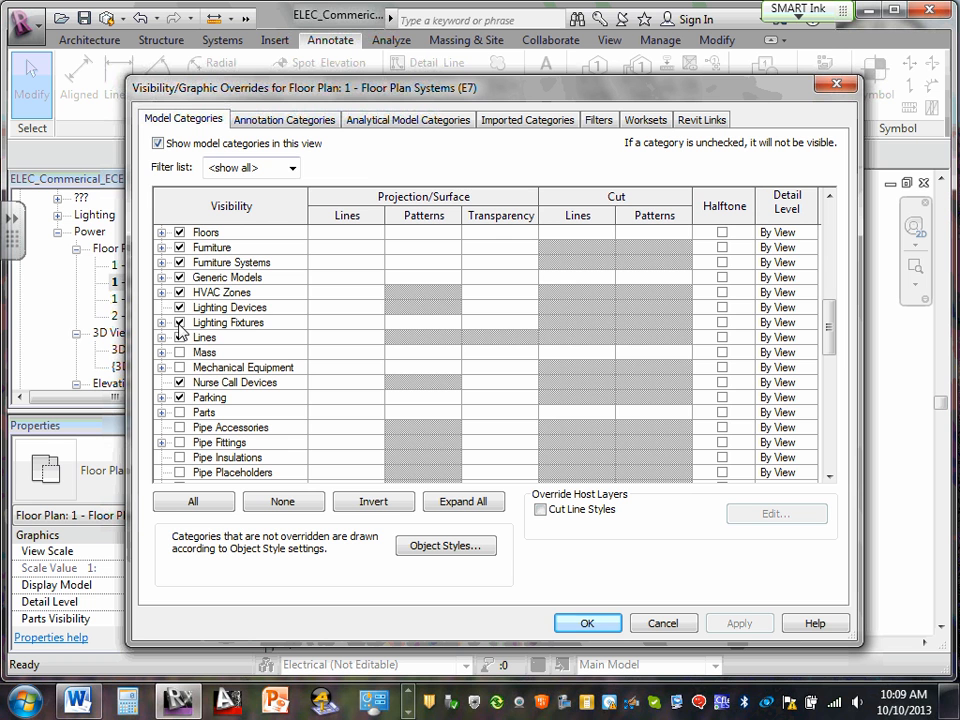
{"action": "left_click", "coordinate": [179, 337]}
{"action": "left_click", "coordinate": [179, 307]}
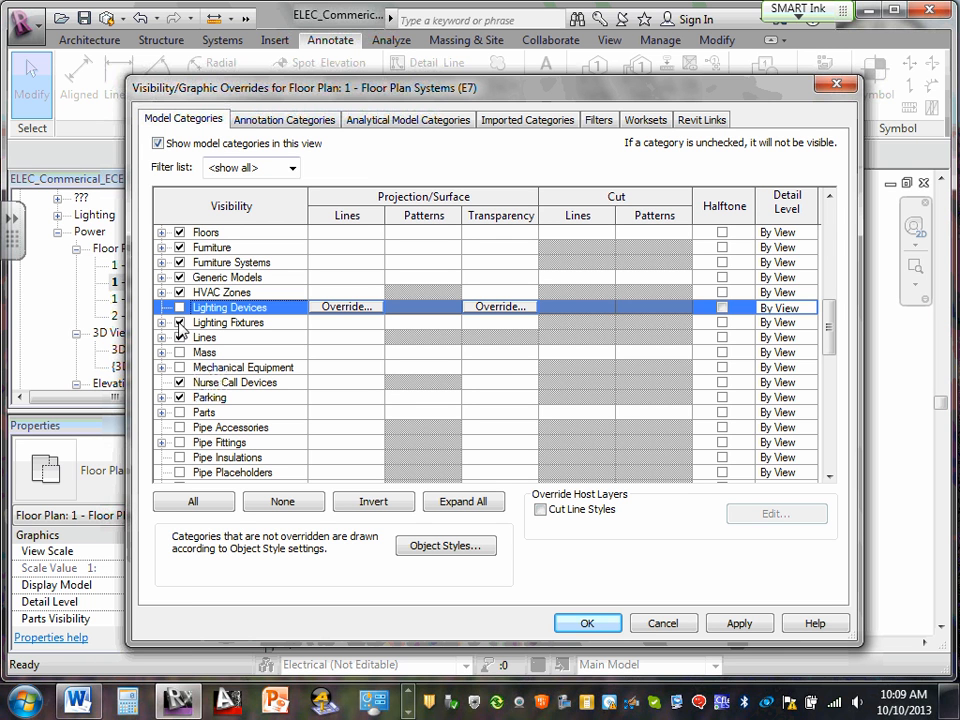
{"action": "left_click", "coordinate": [179, 322]}
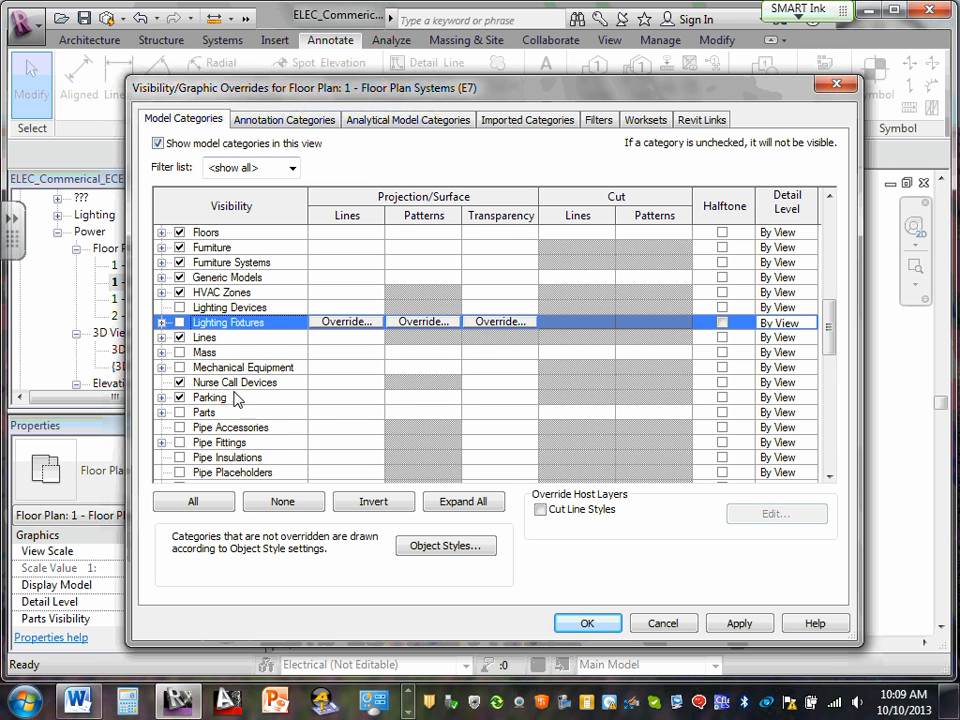
Check the remaining model categories, then apply and accept the Floor Plan Systems (E7) view's visibility overrides.
{"action": "scroll", "coordinate": [240, 398], "scroll_direction": "down", "scroll_amount": 2}
{"action": "scroll", "coordinate": [240, 400], "scroll_direction": "down", "scroll_amount": 6}
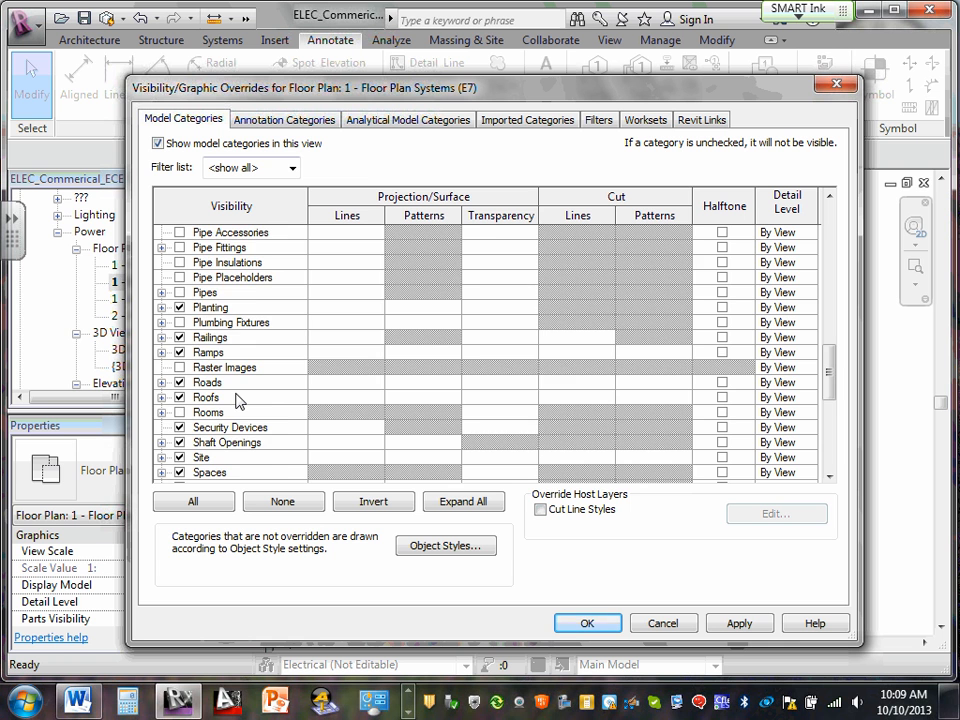
{"action": "scroll", "coordinate": [240, 398], "scroll_direction": "down", "scroll_amount": 3}
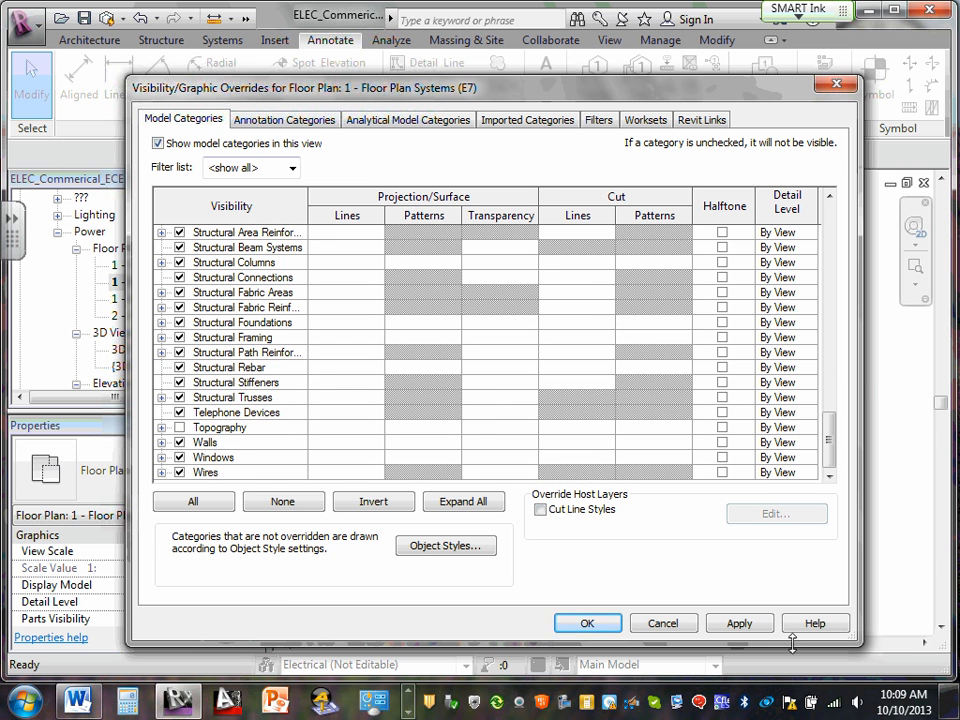
{"action": "left_click", "coordinate": [740, 624]}
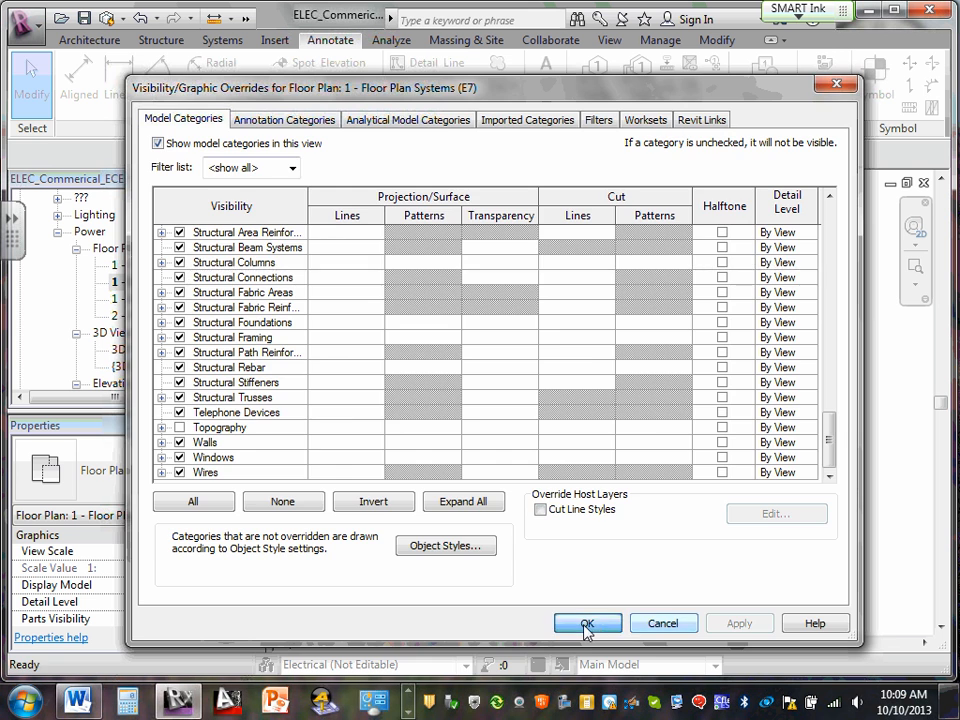
{"action": "left_click", "coordinate": [588, 624]}
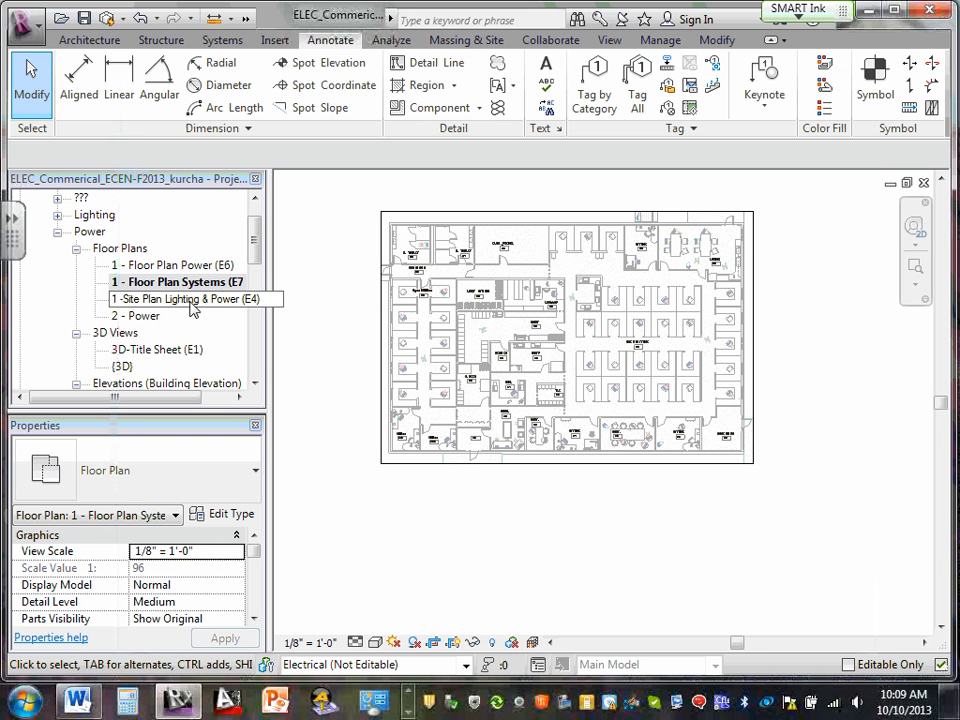
Open the 1 -Site Plan Lighting & Power (E4) view to check what it displays.
{"action": "double_click", "coordinate": [250, 305]}
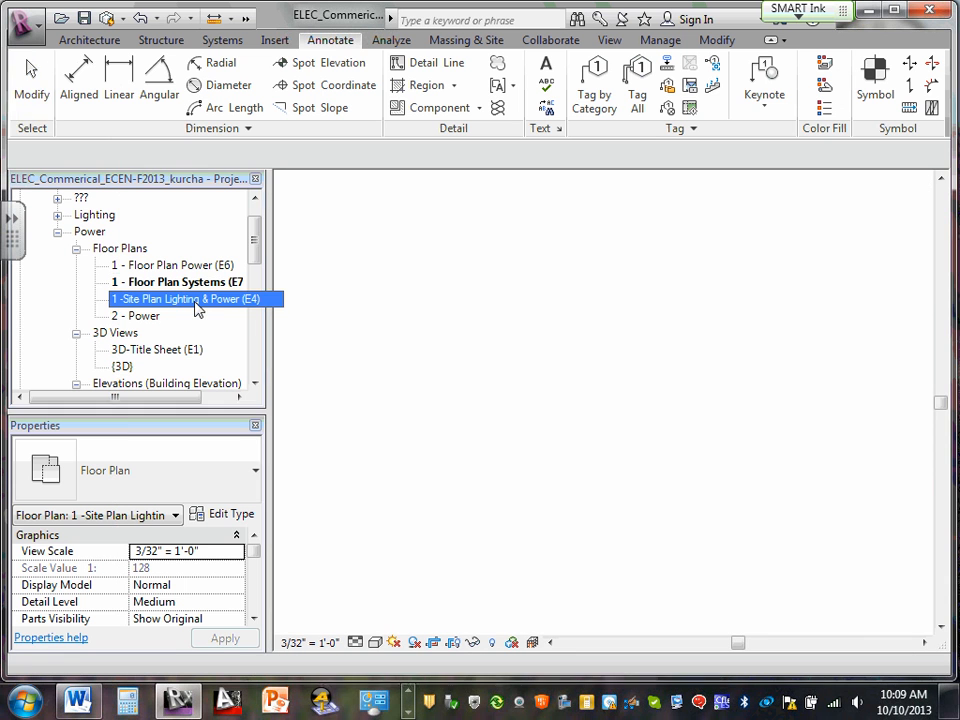
{"action": "scroll", "coordinate": [526, 197], "scroll_direction": "up", "scroll_amount": 2}
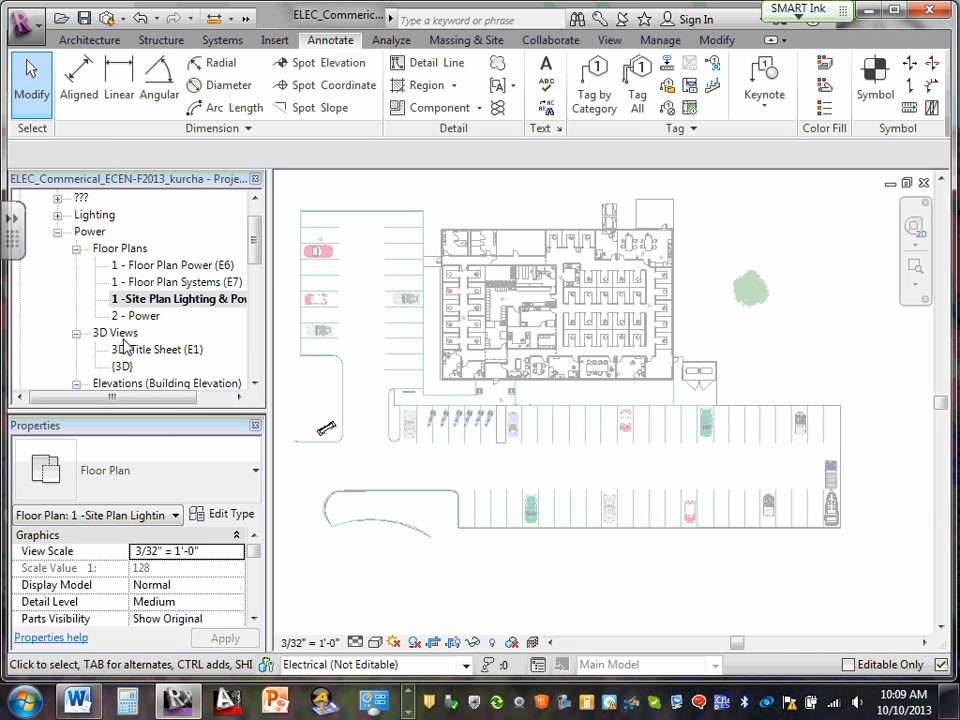
Expand the Lighting views and open the 1 -Floor Plan Lighting (E5) view, framing the building plan in the drawing area.
{"action": "left_click", "coordinate": [258, 233]}
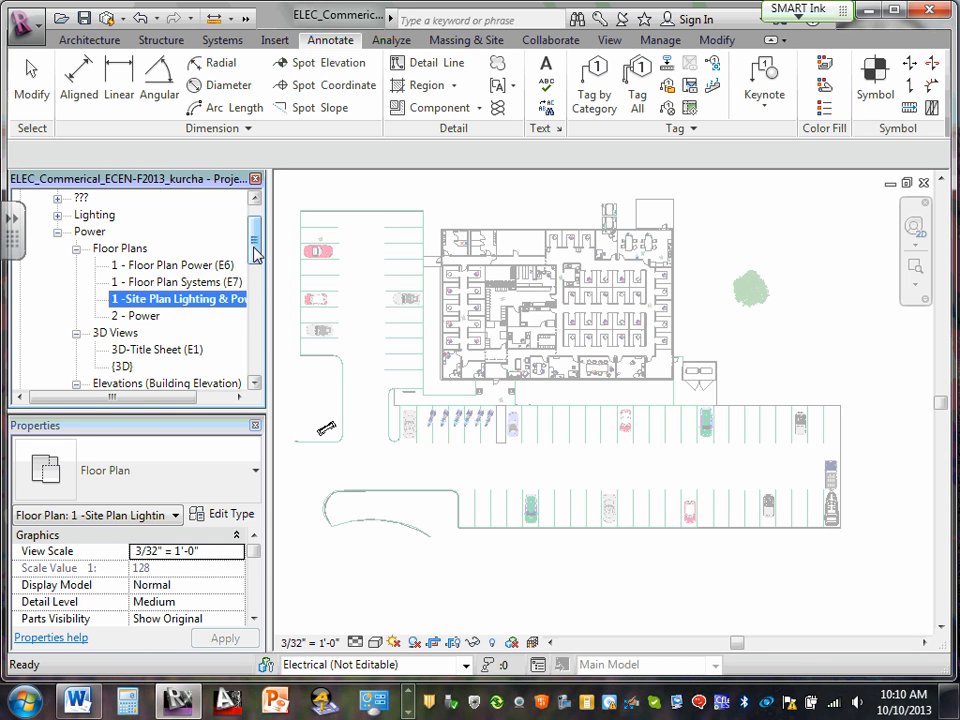
{"action": "left_click", "coordinate": [57, 215]}
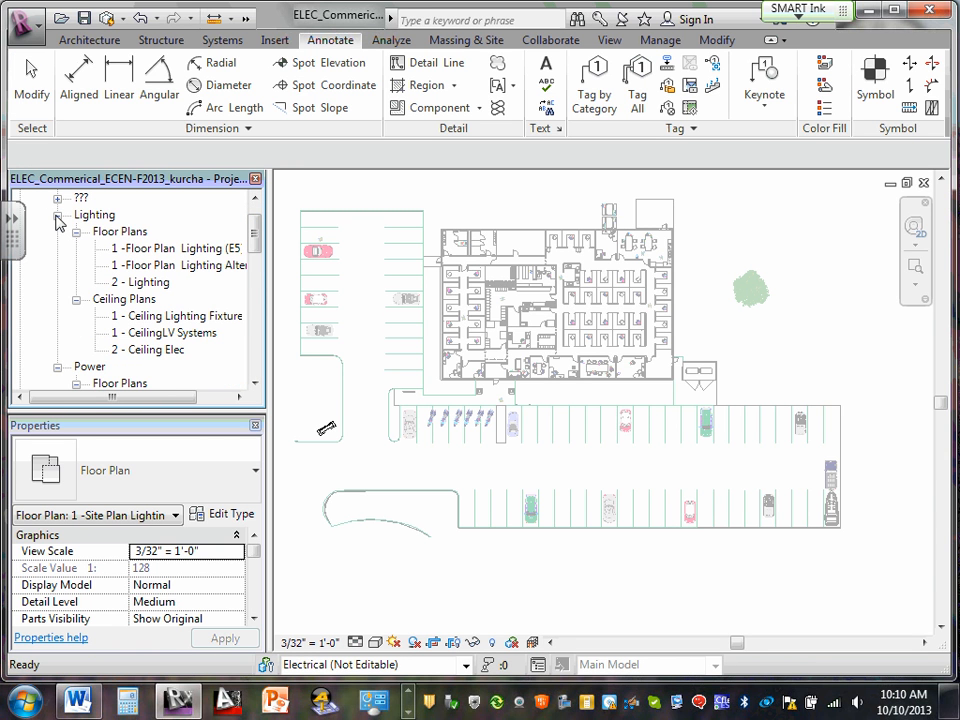
{"action": "double_click", "coordinate": [208, 252]}
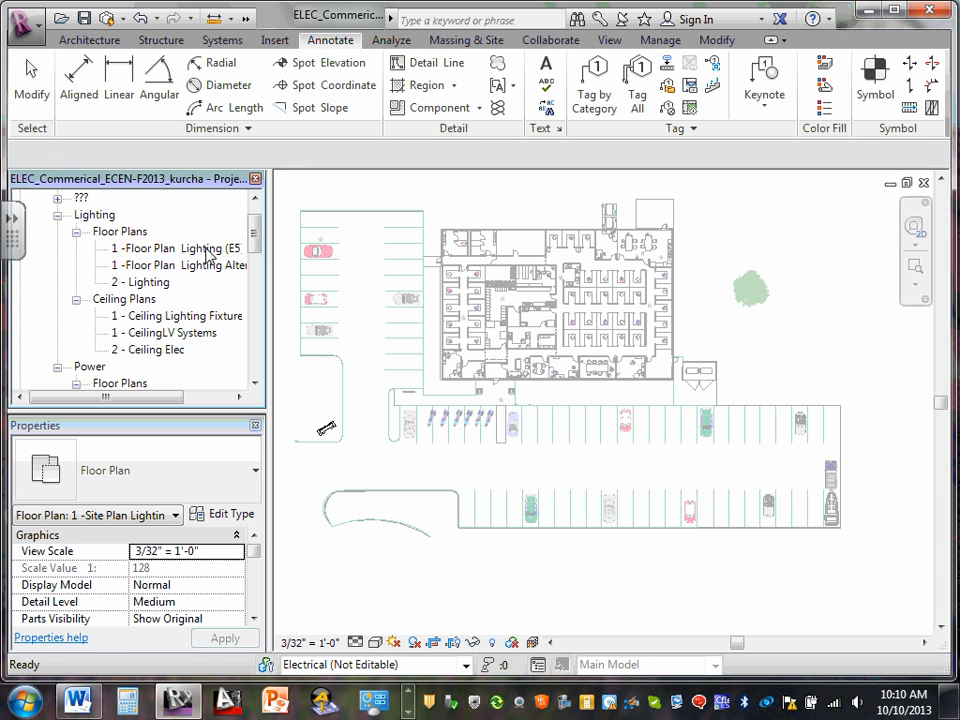
{"action": "left_click", "coordinate": [665, 222]}
{"action": "middle_click_drag", "start_coordinate": [626, 214], "coordinate": [634, 298]}
{"action": "scroll", "coordinate": [452, 292], "scroll_direction": "up", "scroll_amount": 5}
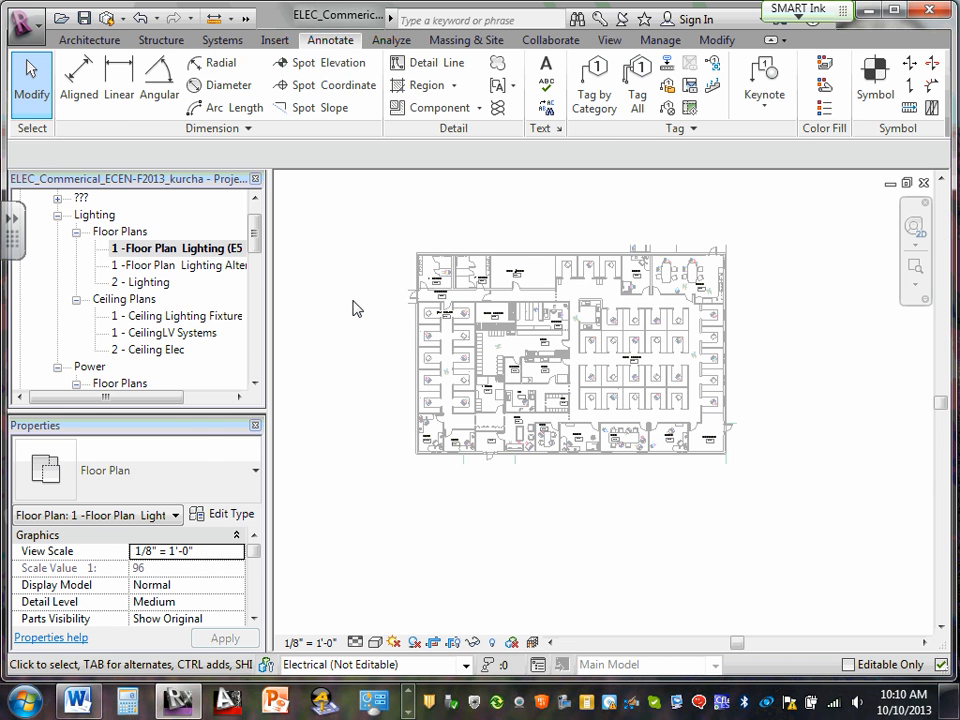
Open the Floor Plan Lighting (E5) view's visibility overrides and turn off the Communication Devices model category.
{"action": "key", "text": "v"}
{"action": "key", "text": "g"}
{"action": "scroll", "coordinate": [170, 265], "scroll_direction": "down", "scroll_amount": 1}
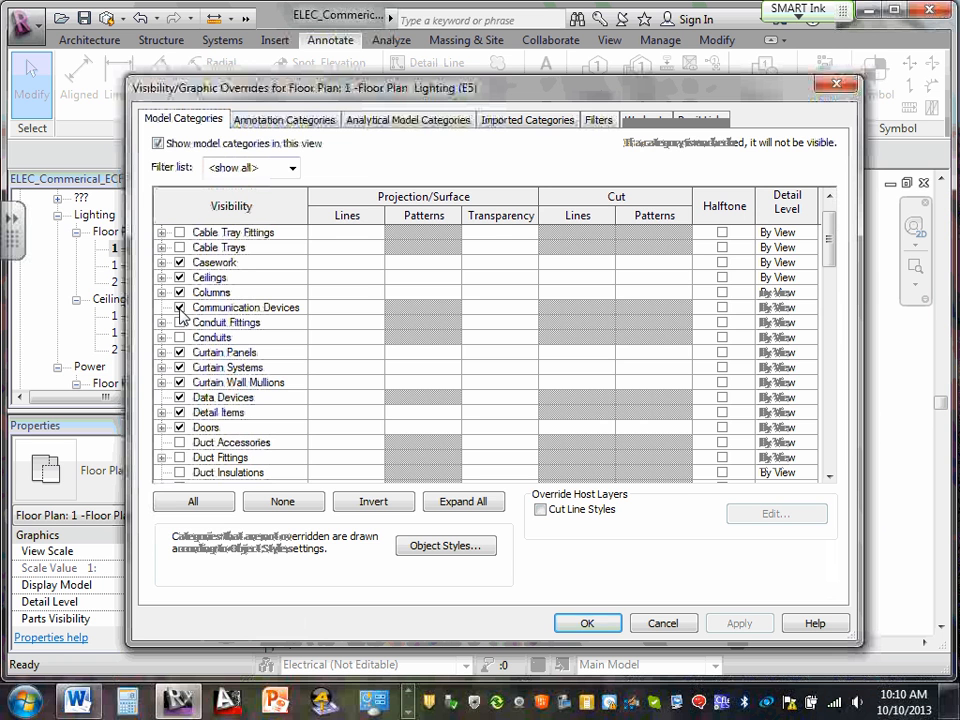
{"action": "left_click", "coordinate": [181, 309]}
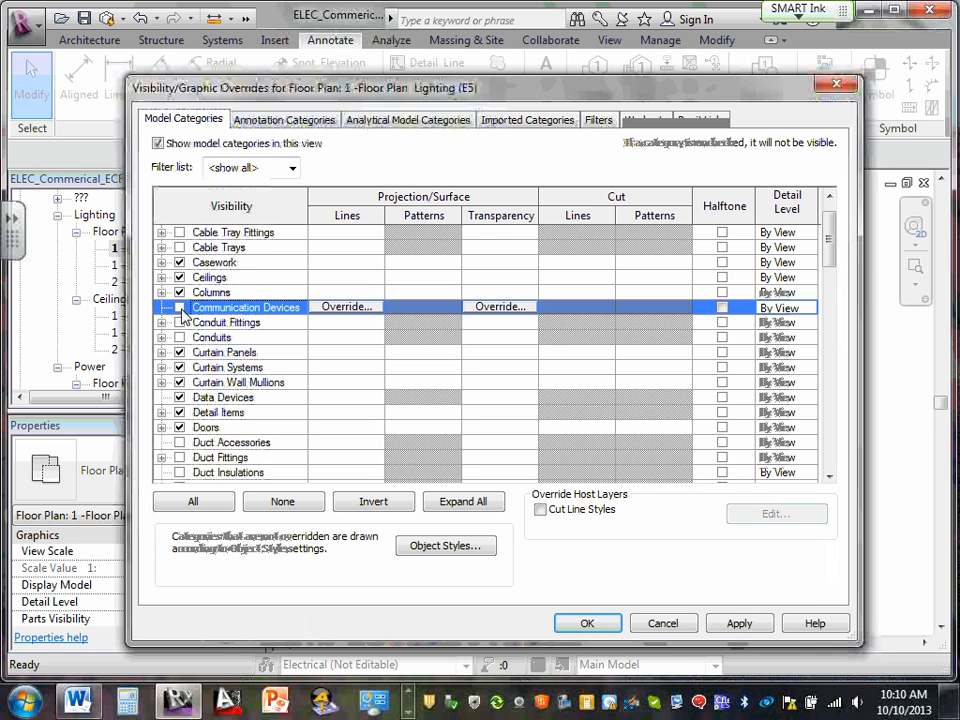
Turn off the Electrical Fixtures and Fire Alarm Devices model categories in the Floor Plan Lighting (E5) view's visibility overrides.
{"action": "scroll", "coordinate": [183, 313], "scroll_direction": "down", "scroll_amount": 3}
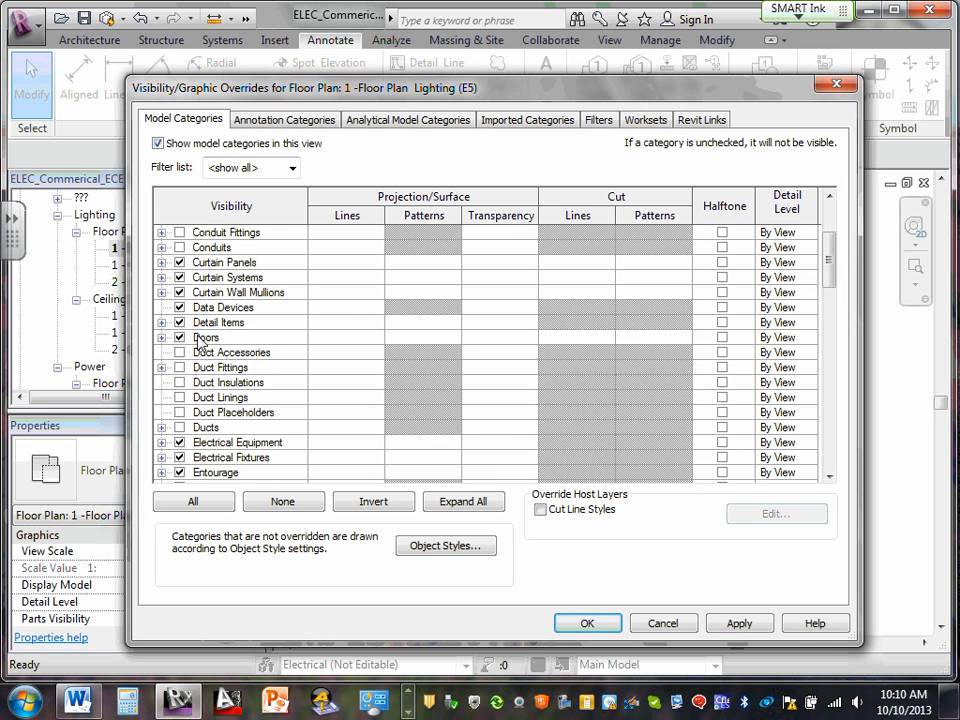
{"action": "scroll", "coordinate": [199, 343], "scroll_direction": "down", "scroll_amount": 1}
{"action": "scroll", "coordinate": [195, 345], "scroll_direction": "down", "scroll_amount": 3}
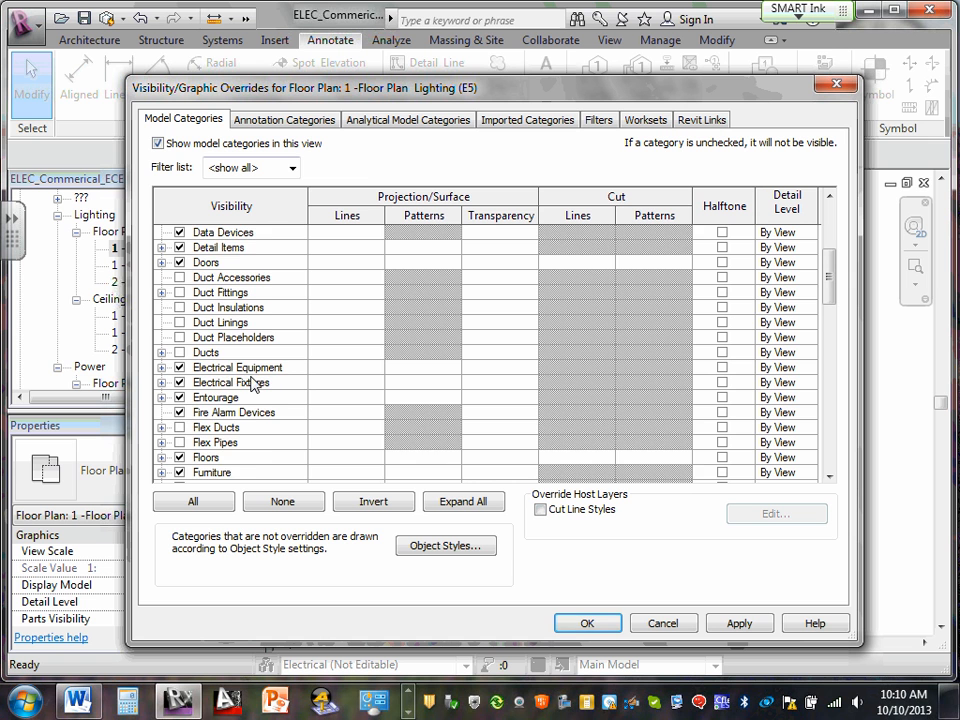
{"action": "scroll", "coordinate": [245, 380], "scroll_direction": "down", "scroll_amount": 2}
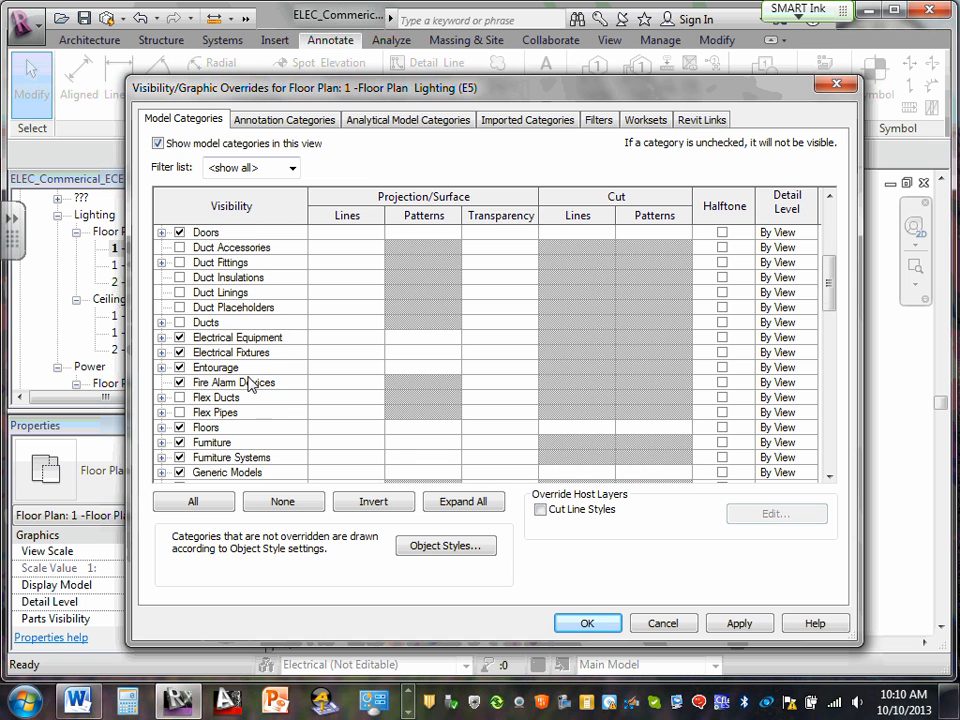
{"action": "left_click", "coordinate": [180, 354]}
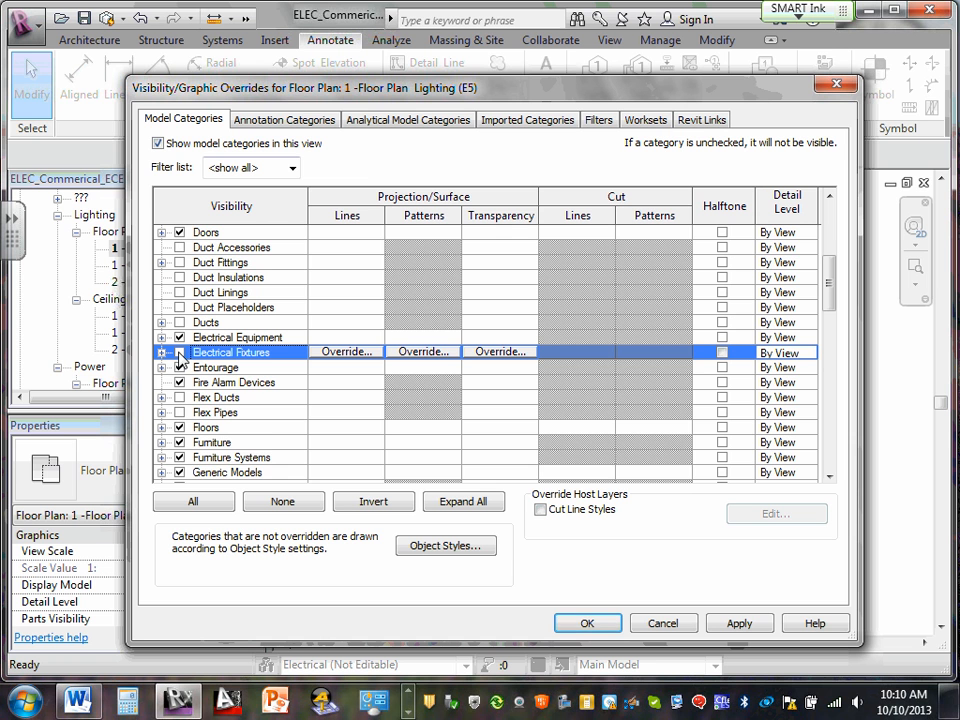
{"action": "scroll", "coordinate": [185, 345], "scroll_direction": "down", "scroll_amount": 3}
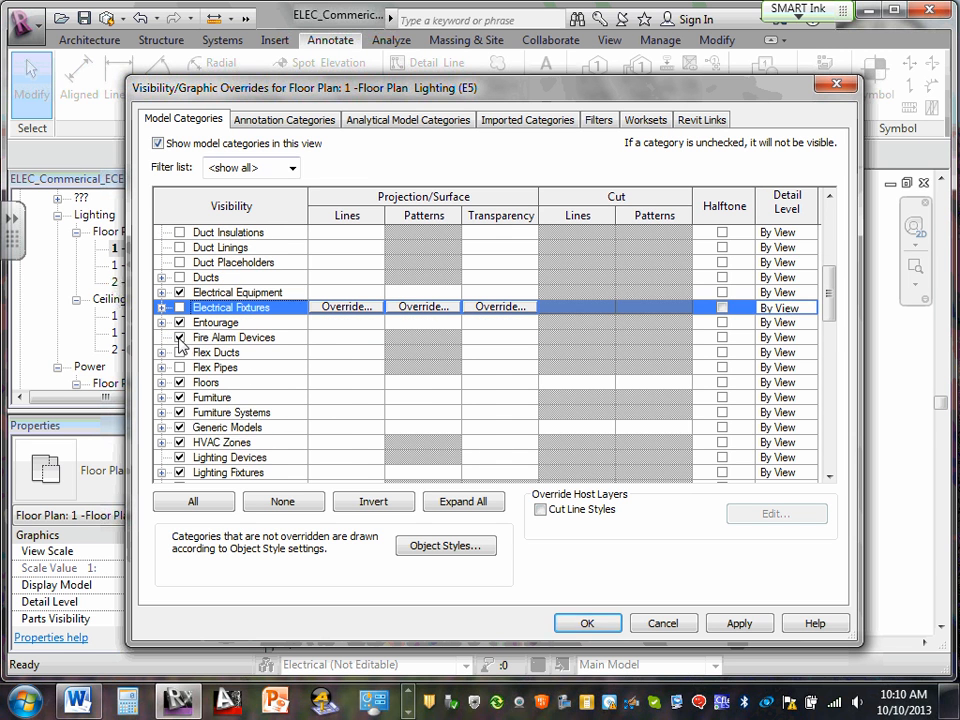
{"action": "left_click", "coordinate": [180, 337]}
{"action": "scroll", "coordinate": [181, 343], "scroll_direction": "down", "scroll_amount": 1}
{"action": "scroll", "coordinate": [181, 343], "scroll_direction": "down", "scroll_amount": 8}
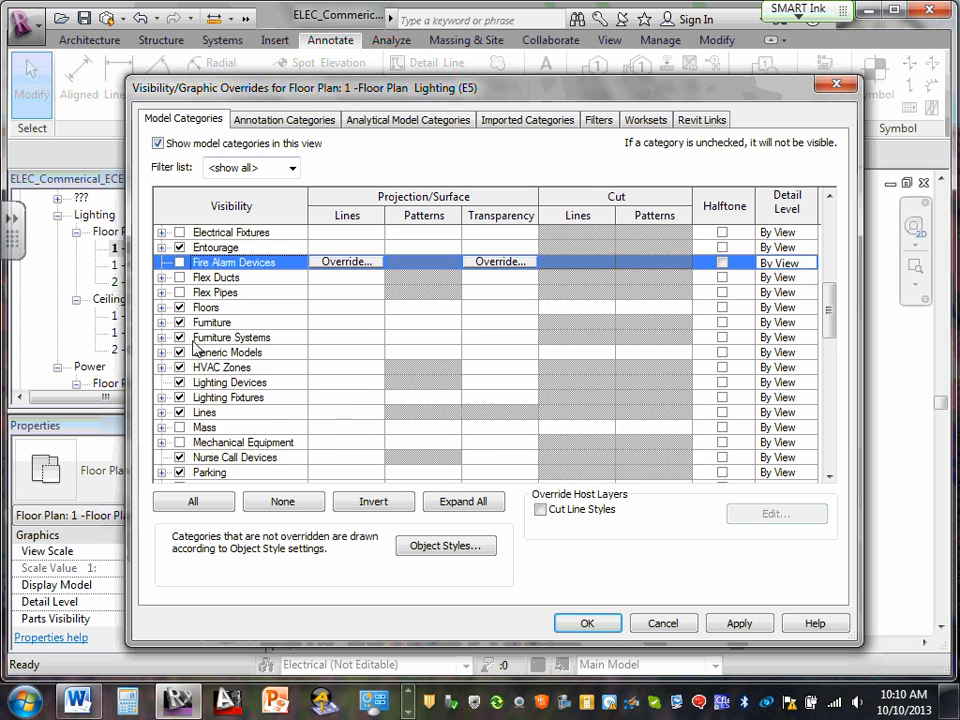
Turn off the Security Devices model category in the Floor Plan Lighting (E5) view's visibility overrides.
{"action": "scroll", "coordinate": [200, 350], "scroll_direction": "down", "scroll_amount": 2}
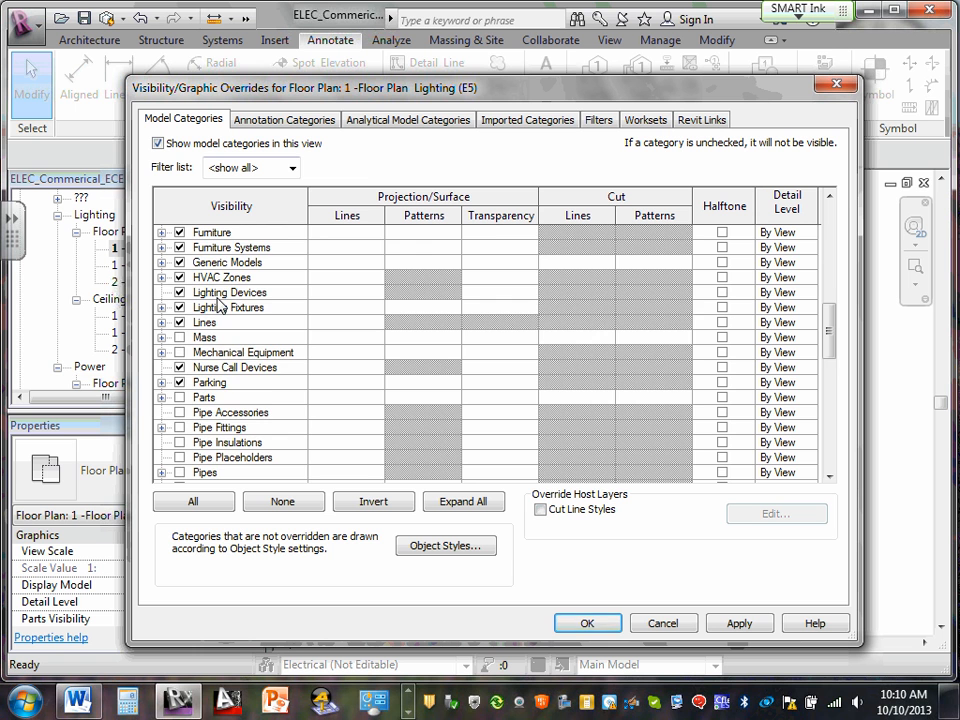
{"action": "scroll", "coordinate": [218, 305], "scroll_direction": "down", "scroll_amount": 5}
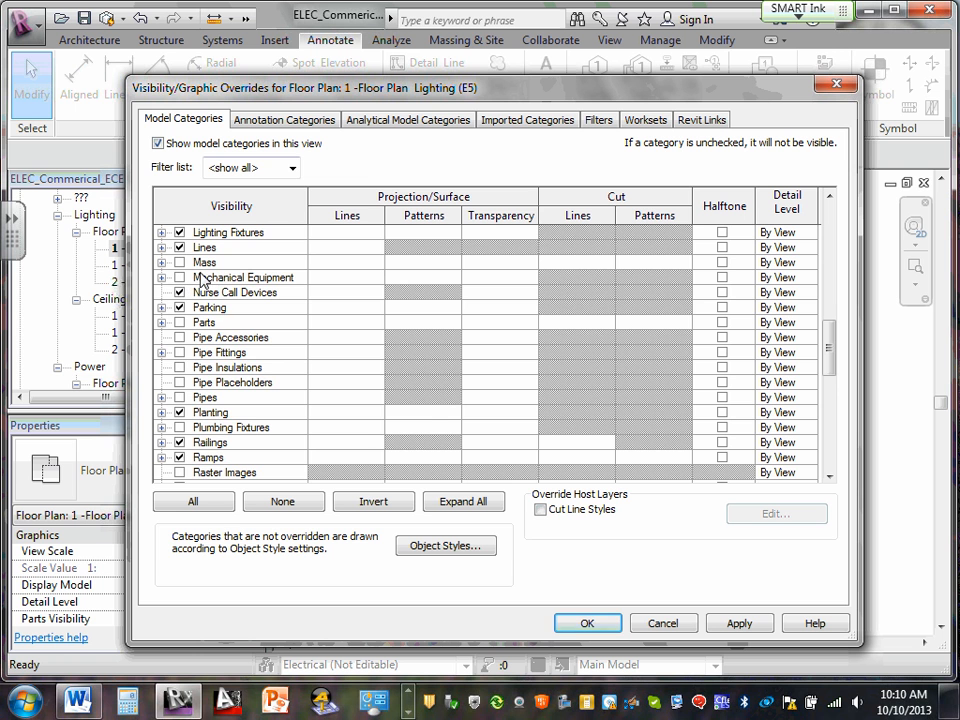
{"action": "scroll", "coordinate": [210, 350], "scroll_direction": "down", "scroll_amount": 2}
{"action": "scroll", "coordinate": [220, 358], "scroll_direction": "down", "scroll_amount": 7}
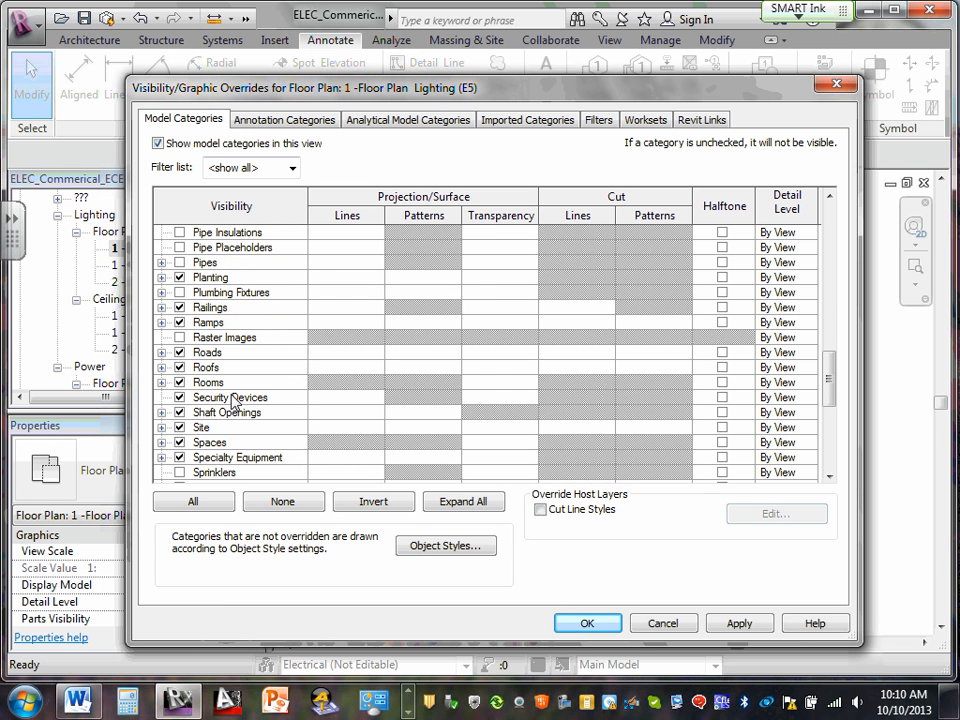
{"action": "left_click", "coordinate": [179, 397]}
Turn off the Telephone Devices model category, and apply and accept the Floor Plan Lighting (E5) view's visibility overrides.
{"action": "scroll", "coordinate": [183, 403], "scroll_direction": "down", "scroll_amount": 4}
{"action": "scroll", "coordinate": [183, 403], "scroll_direction": "down", "scroll_amount": 7}
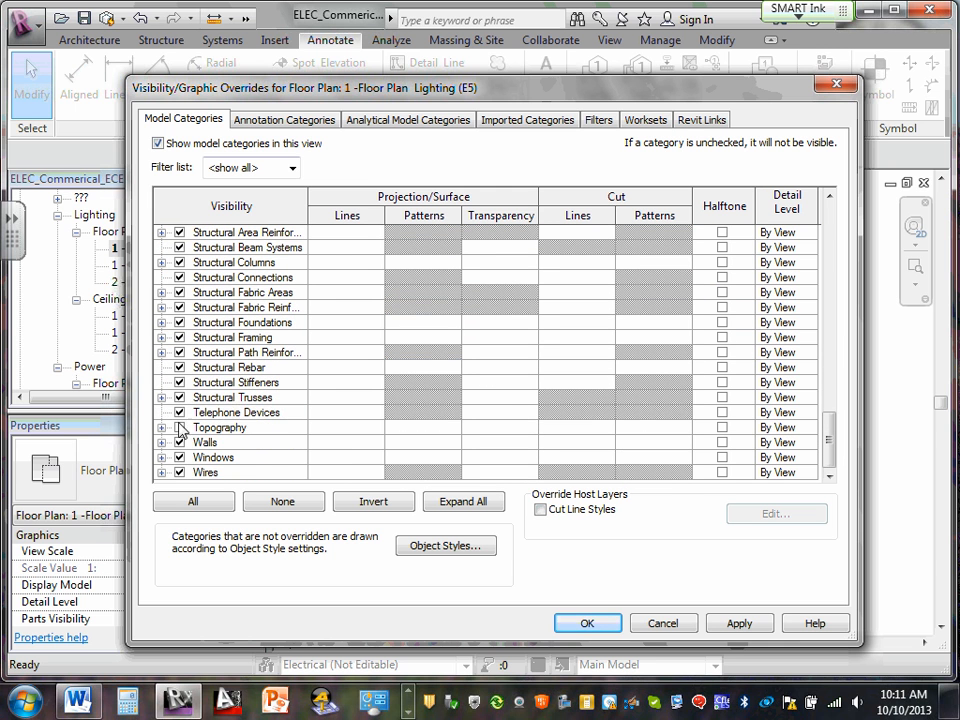
{"action": "left_click", "coordinate": [179, 412]}
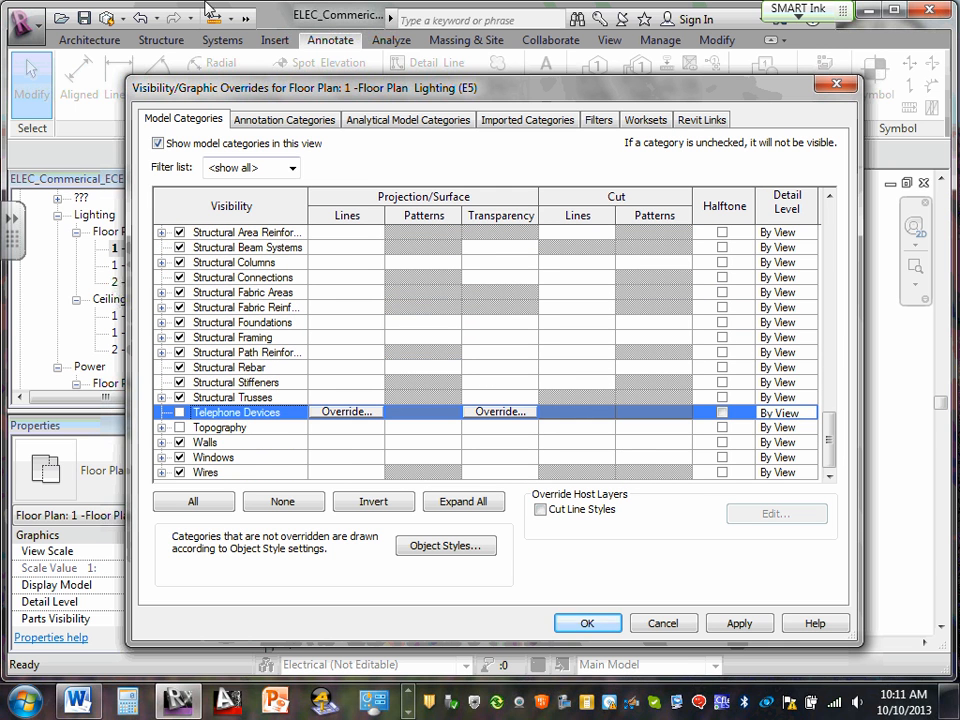
{"action": "left_click", "coordinate": [750, 625]}
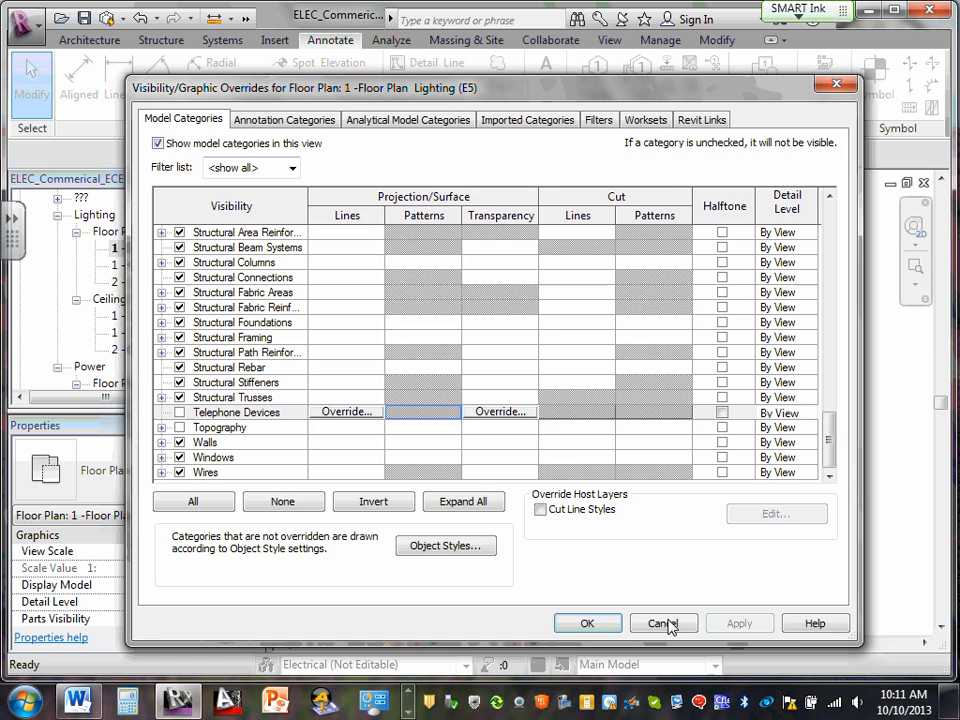
{"action": "left_click", "coordinate": [587, 623]}
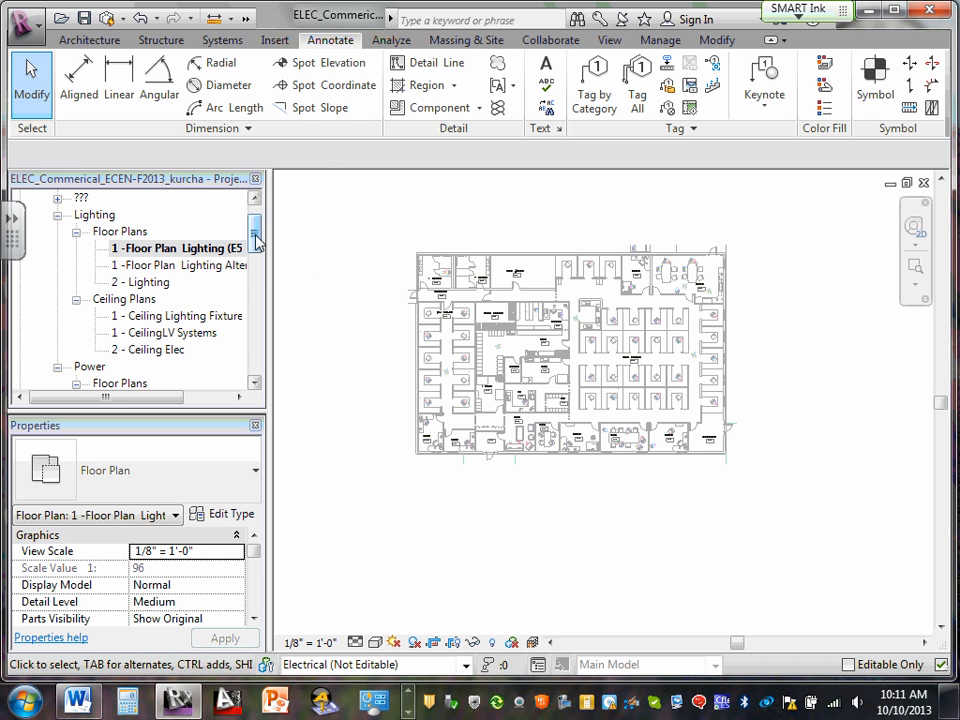
Open the 1 - Floor Plan Power (E6) view from the Power floor plans.
{"action": "left_click_drag", "start_coordinate": [257, 233], "coordinate": [258, 225]}
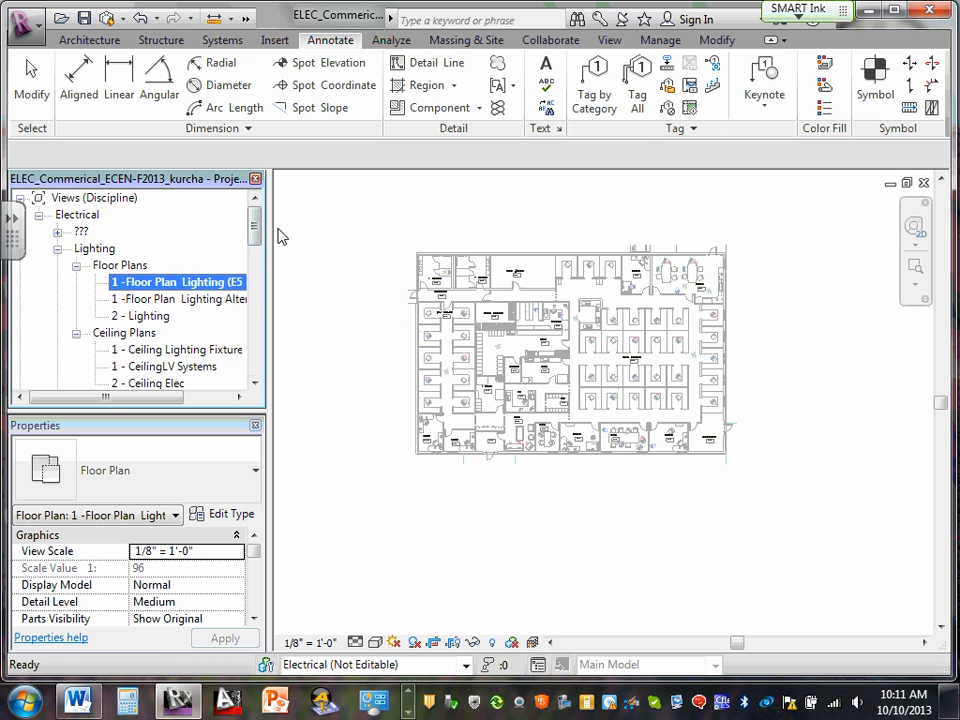
{"action": "left_click", "coordinate": [361, 287]}
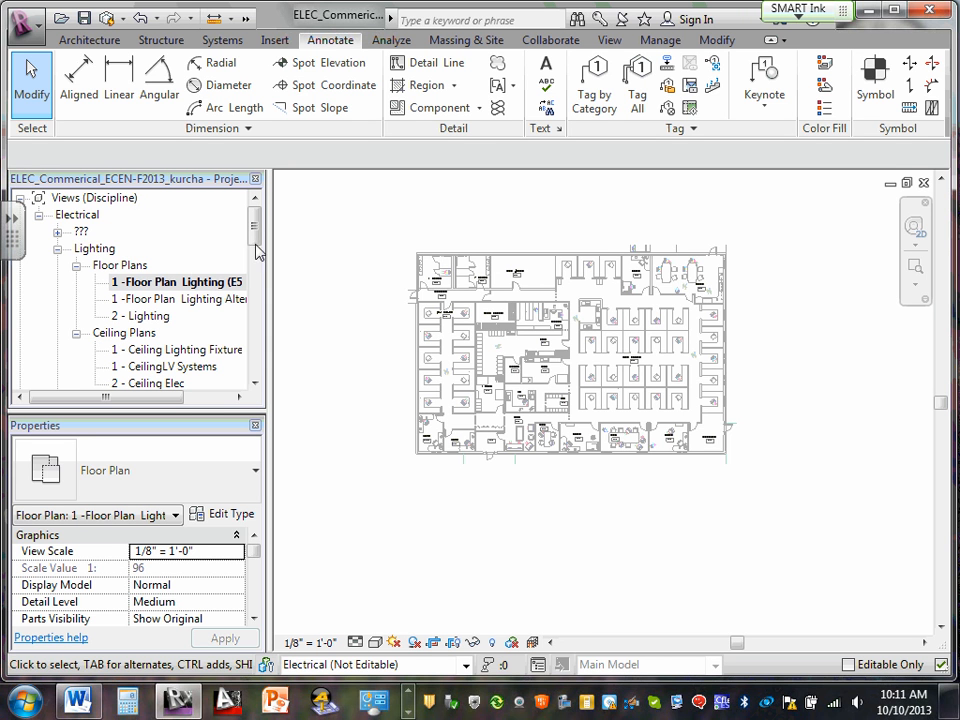
{"action": "left_click_drag", "start_coordinate": [253, 231], "coordinate": [255, 258]}
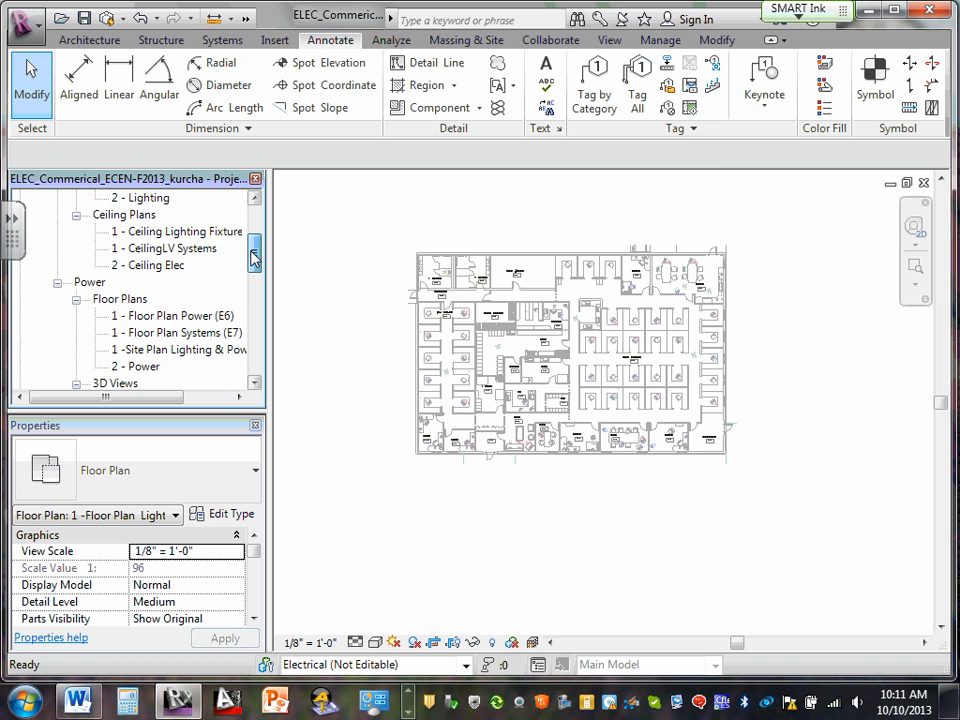
{"action": "double_click", "coordinate": [208, 315]}
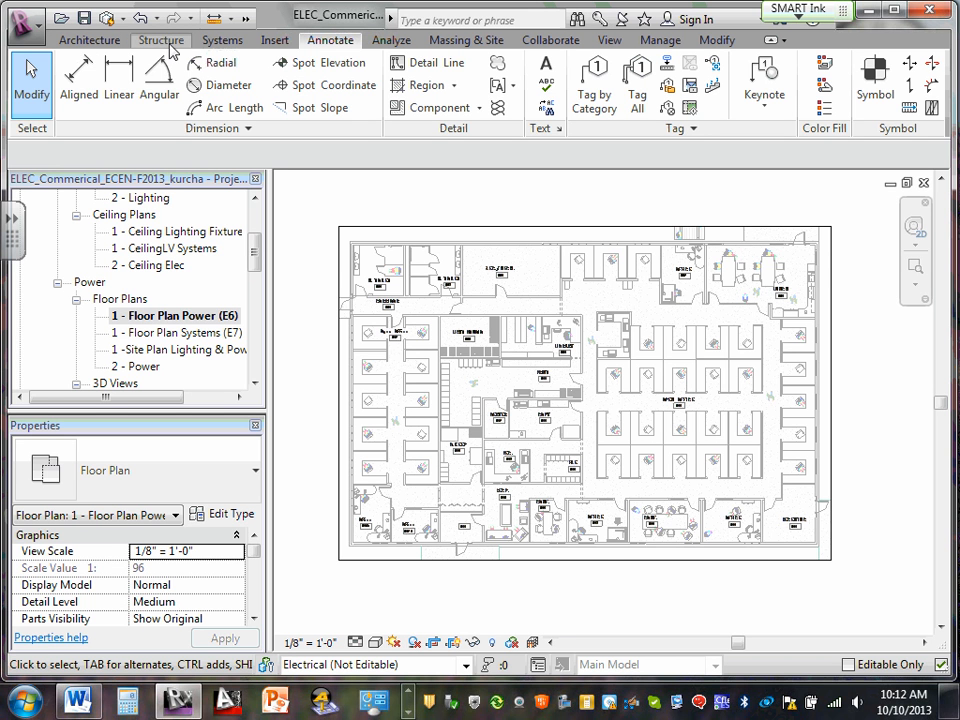
Place a Standard Duplex Receptacle as an electrical fixture on the exterior wall of the first workstation beside the Elec./Mech. room.
{"action": "left_click", "coordinate": [225, 41]}
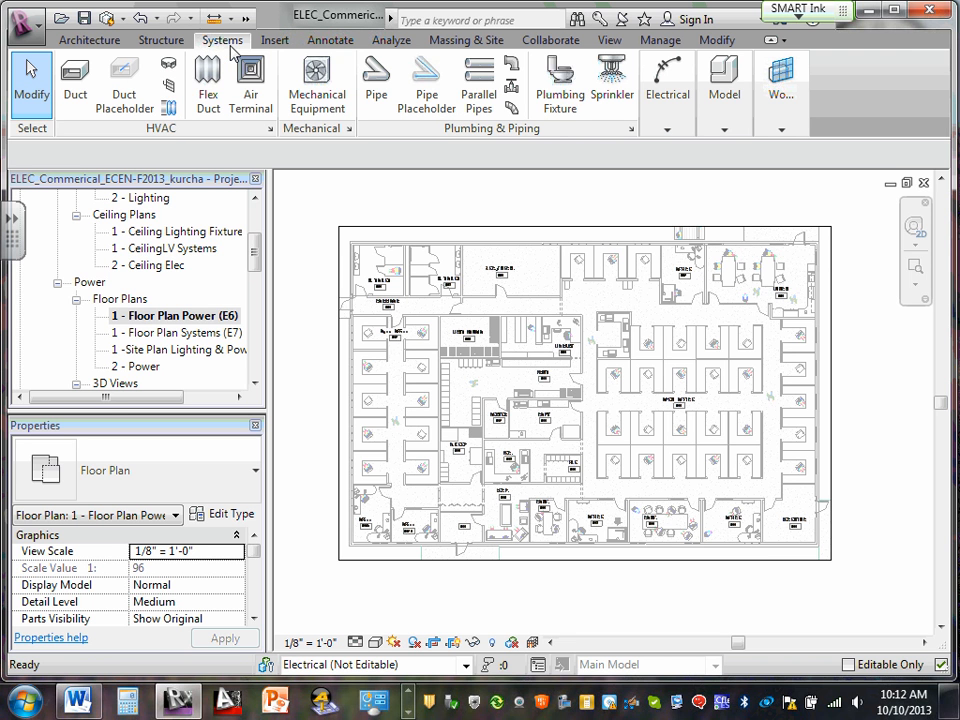
{"action": "left_click", "coordinate": [667, 131]}
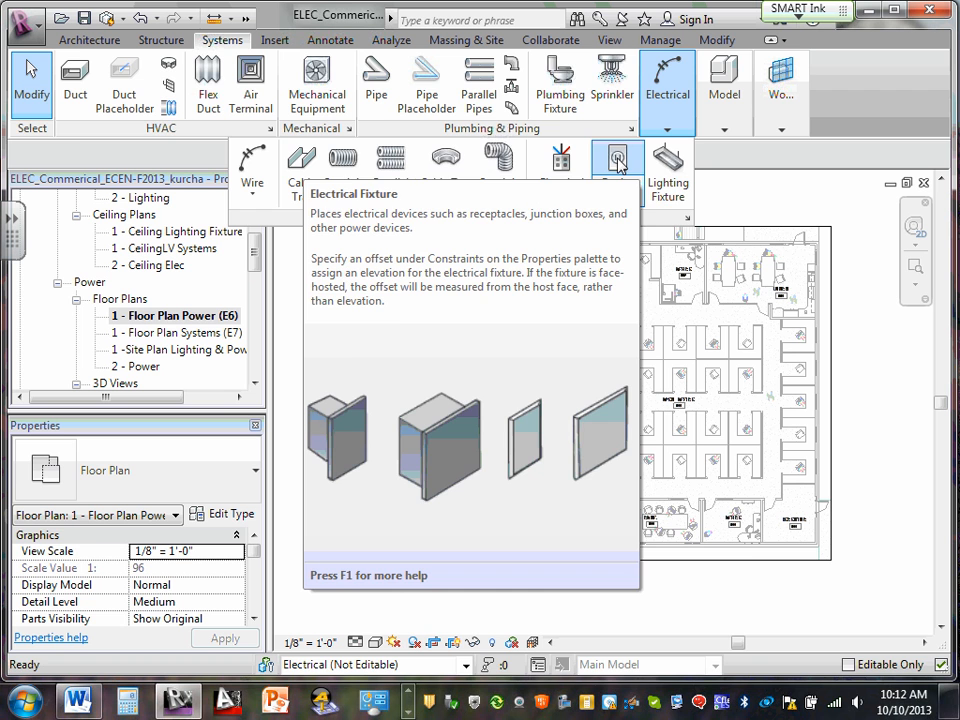
{"action": "left_click", "coordinate": [617, 162]}
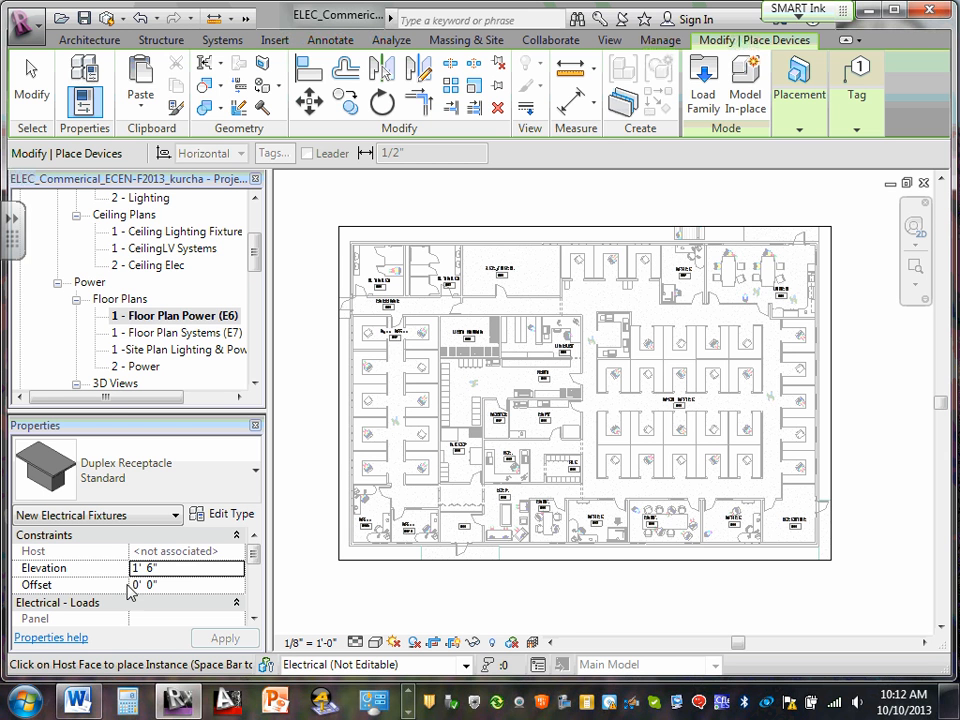
{"action": "left_click", "coordinate": [255, 476]}
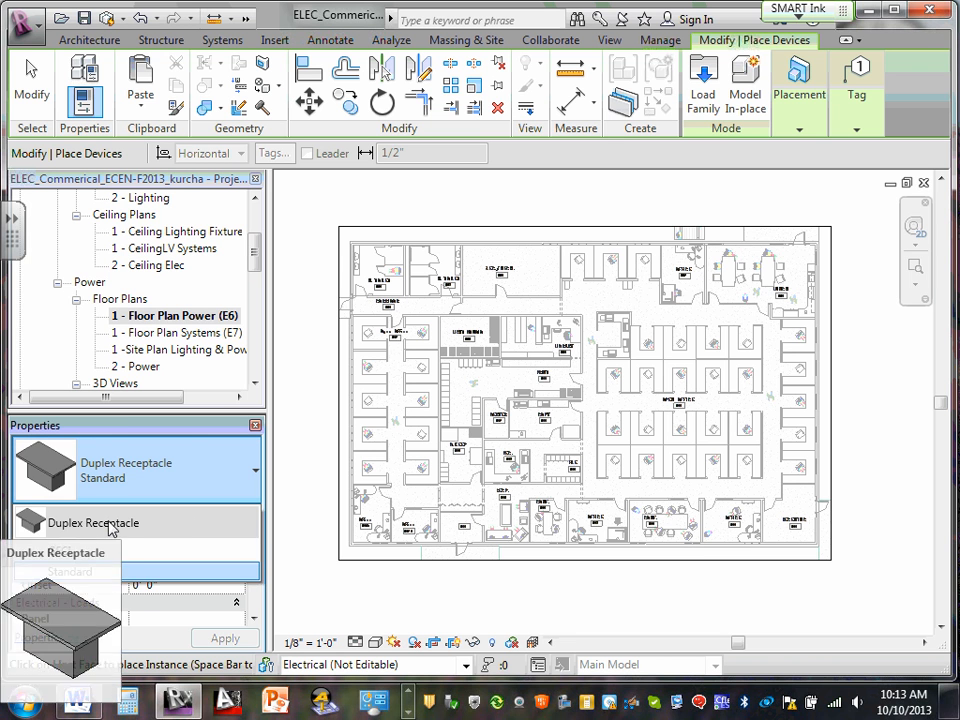
{"action": "left_click", "coordinate": [186, 428]}
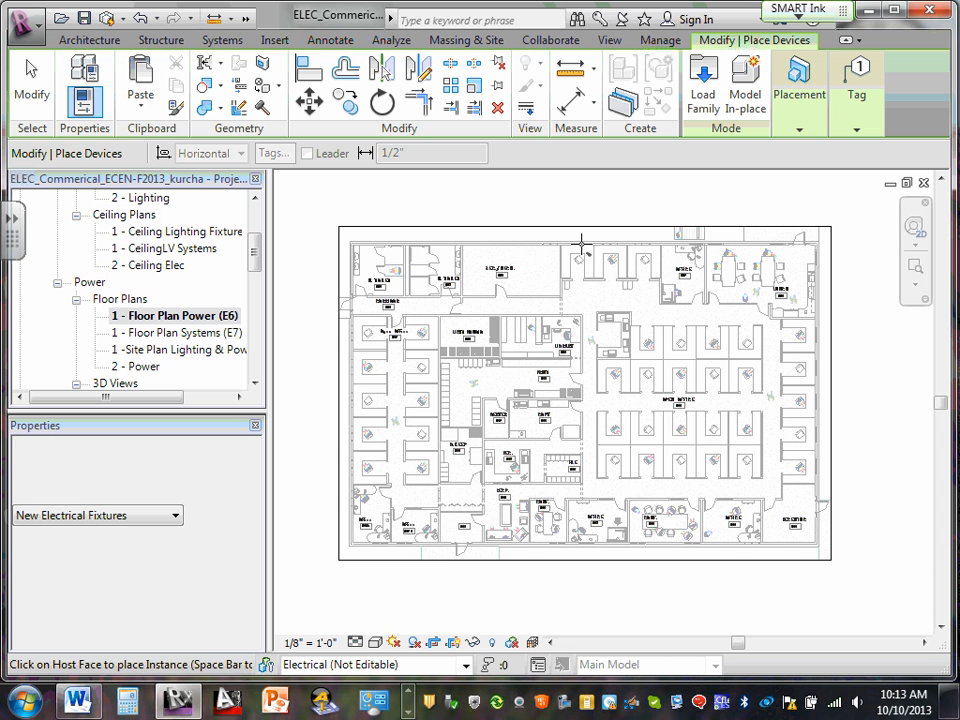
{"action": "scroll", "coordinate": [580, 243], "scroll_direction": "up", "scroll_amount": 2}
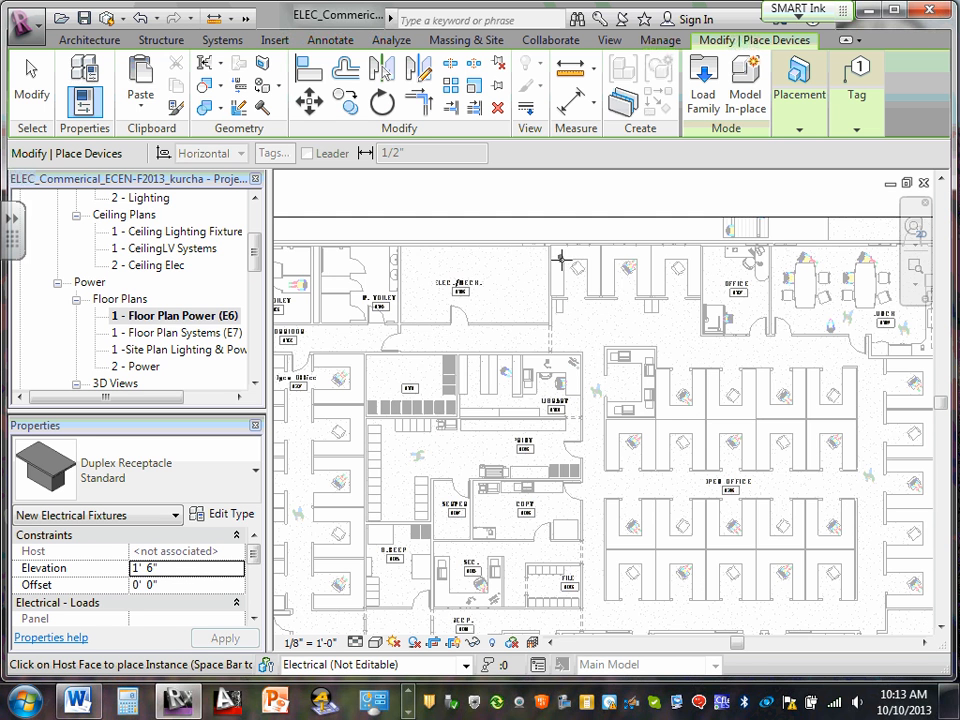
{"action": "scroll", "coordinate": [560, 257], "scroll_direction": "up", "scroll_amount": 5}
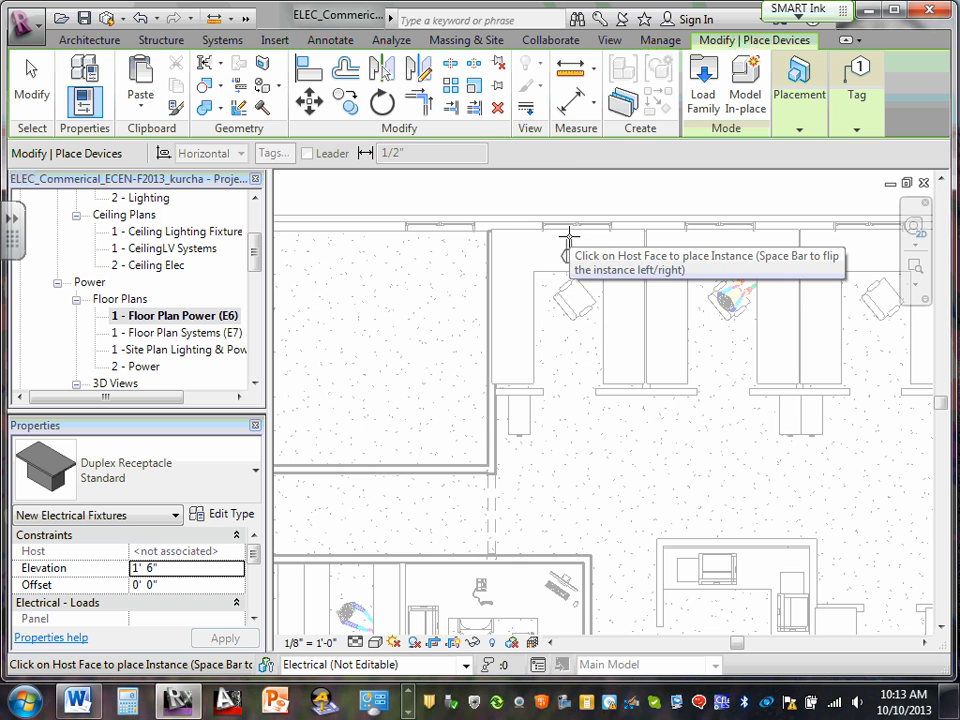
{"action": "left_click", "coordinate": [568, 237]}
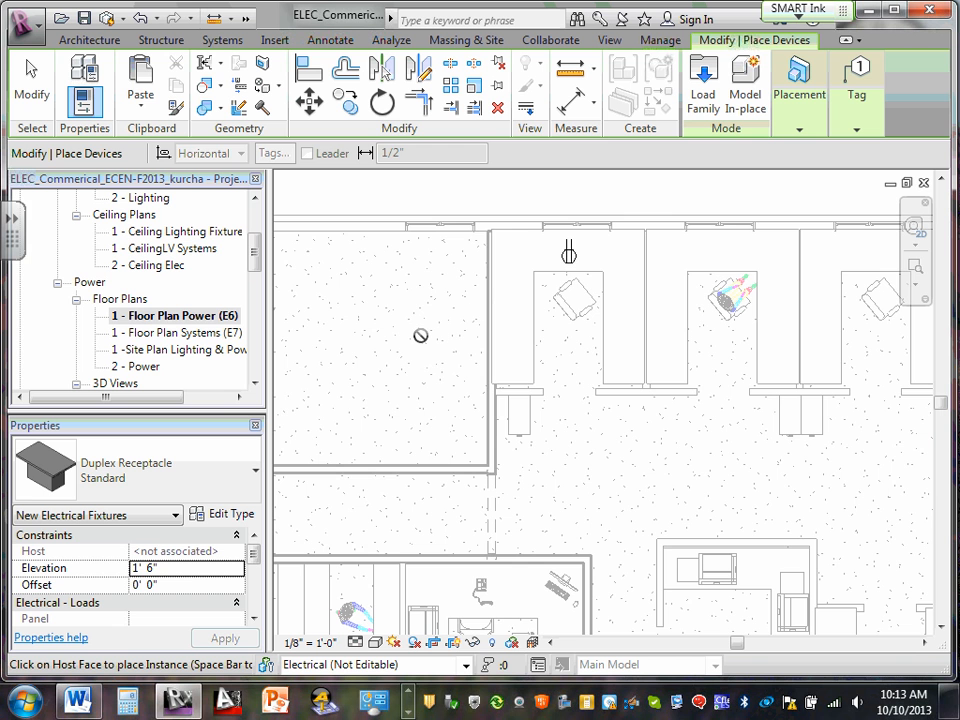
Place two more duplex receptacles on the same exterior wall, one at the second workstation and one in the Elec./Mech. room, and end placement.
{"action": "left_click", "coordinate": [718, 232]}
{"action": "scroll", "coordinate": [445, 253], "scroll_direction": "down", "scroll_amount": 2}
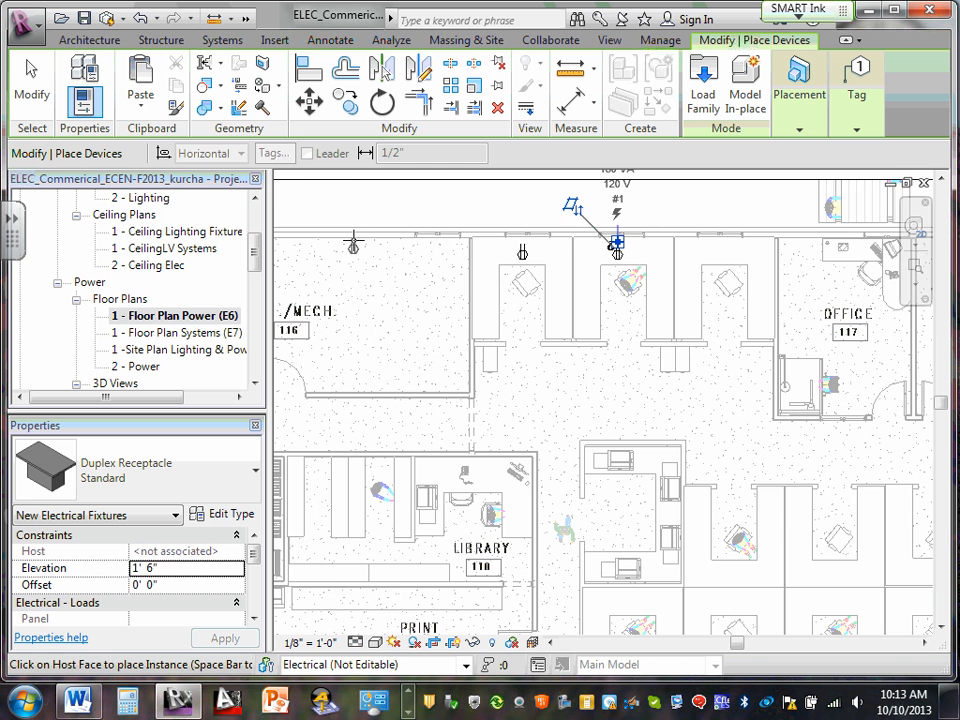
{"action": "scroll", "coordinate": [358, 225], "scroll_direction": "down", "scroll_amount": 3}
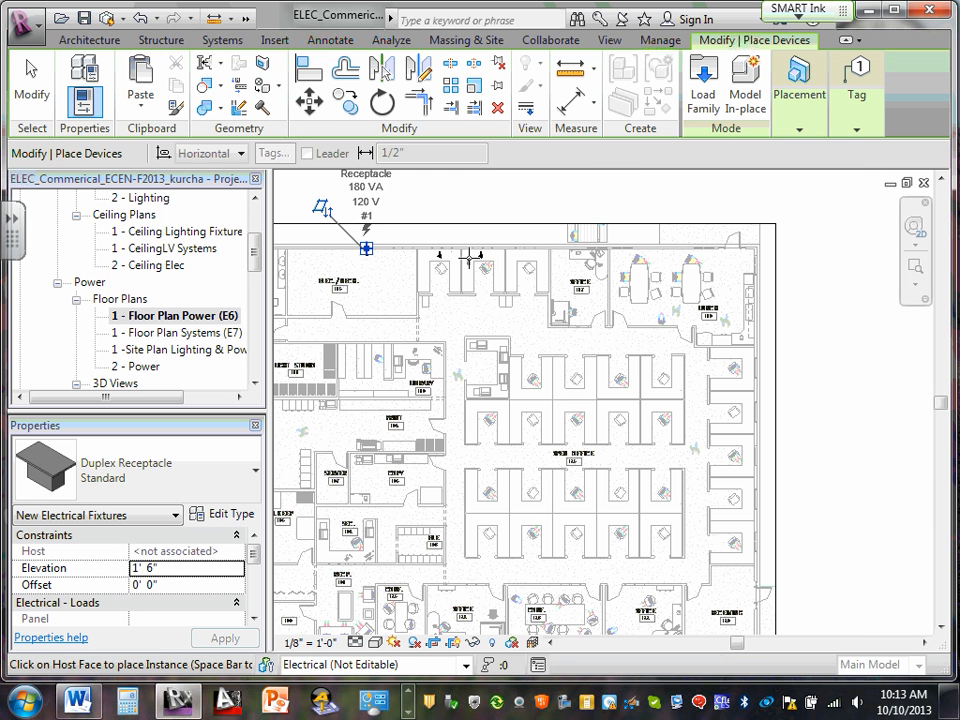
{"action": "scroll", "coordinate": [400, 230], "scroll_direction": "up", "scroll_amount": 2}
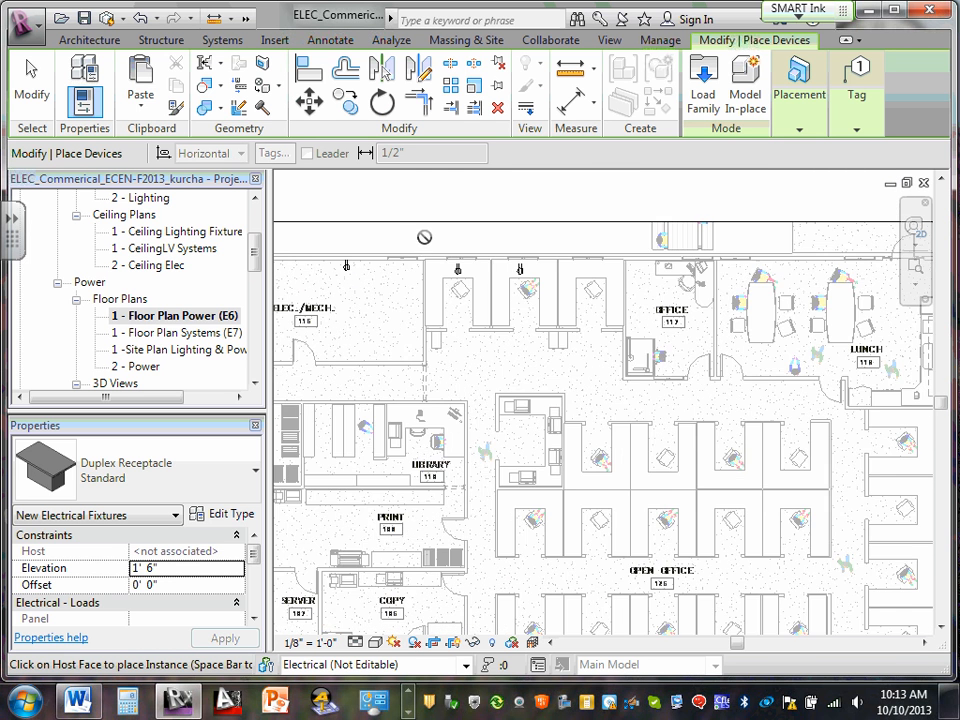
{"action": "scroll", "coordinate": [424, 237], "scroll_direction": "up", "scroll_amount": 2}
{"action": "key", "text": "Escape"}
{"action": "key", "text": "Escape"}
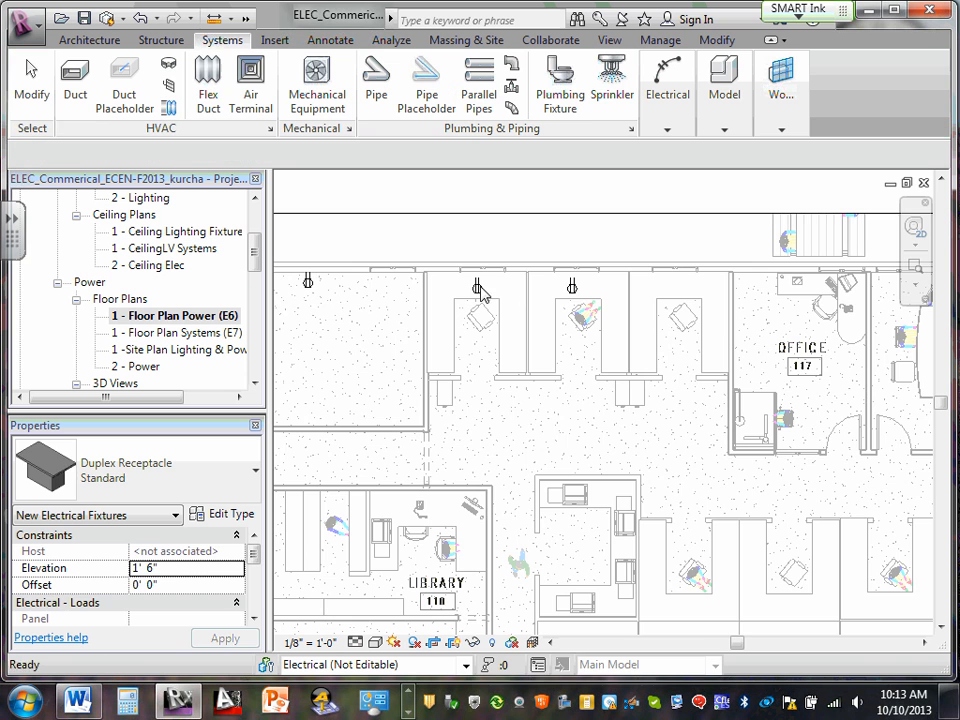
Examine the symbols and wall positions of the duplex receptacles in the Elec./Mech. room and at the two neighbouring workstations.
{"action": "scroll", "coordinate": [343, 278], "scroll_direction": "down", "scroll_amount": 1}
{"action": "scroll", "coordinate": [360, 289], "scroll_direction": "up", "scroll_amount": 4}
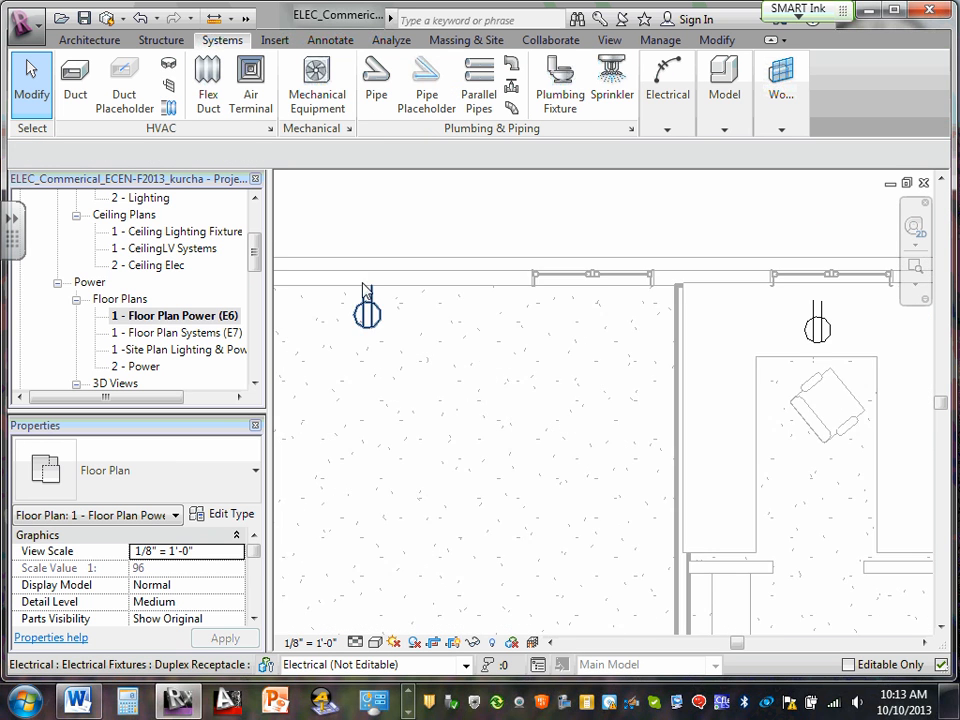
{"action": "scroll", "coordinate": [368, 293], "scroll_direction": "down", "scroll_amount": 3}
{"action": "scroll", "coordinate": [395, 310], "scroll_direction": "down", "scroll_amount": 2}
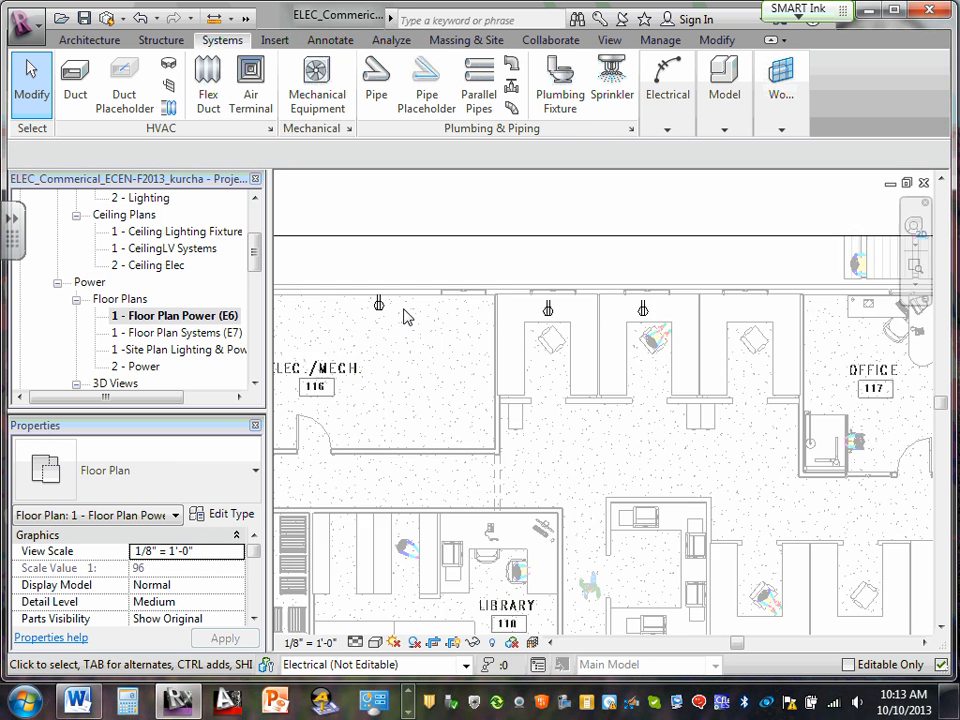
{"action": "scroll", "coordinate": [407, 316], "scroll_direction": "down", "scroll_amount": 3}
{"action": "scroll", "coordinate": [575, 465], "scroll_direction": "up", "scroll_amount": 2}
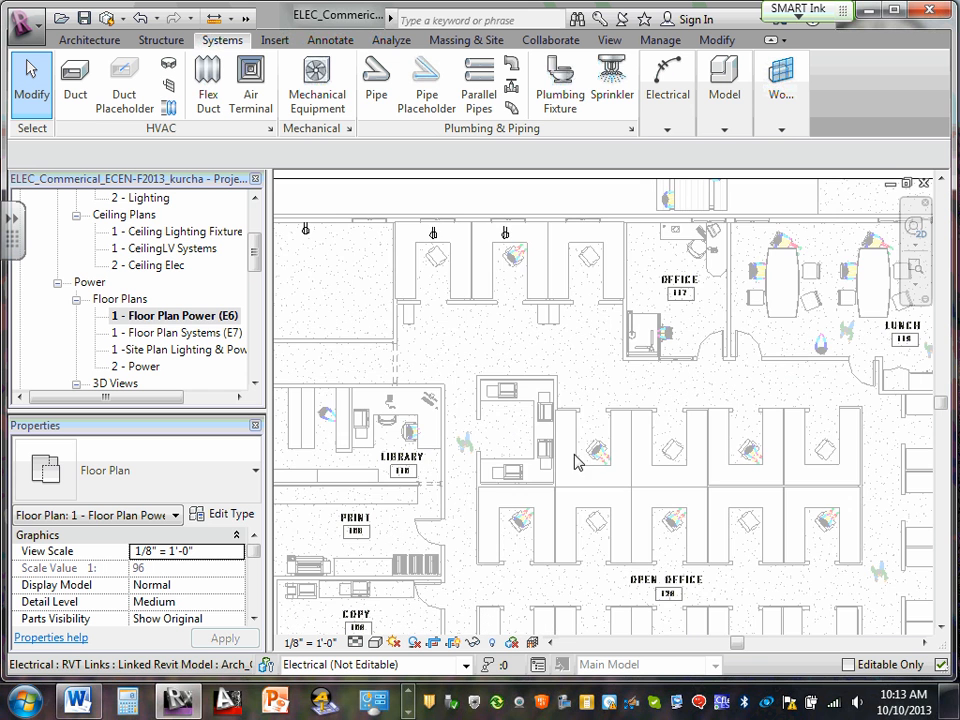
{"action": "scroll", "coordinate": [508, 226], "scroll_direction": "up", "scroll_amount": 4}
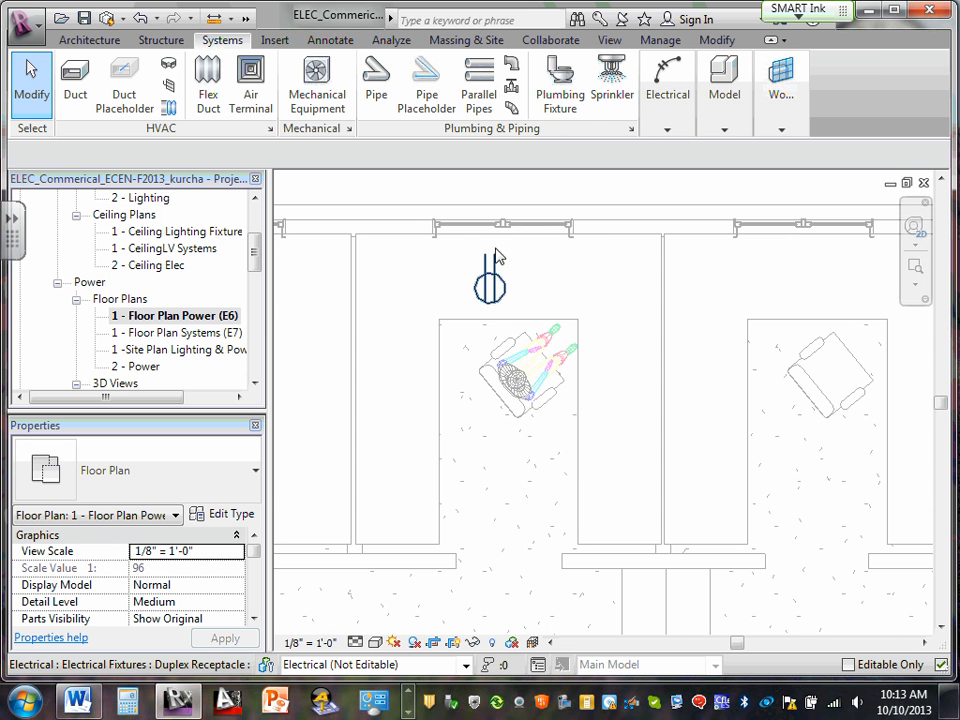
{"action": "scroll", "coordinate": [492, 258], "scroll_direction": "down", "scroll_amount": 5}
{"action": "scroll", "coordinate": [470, 258], "scroll_direction": "up", "scroll_amount": 3}
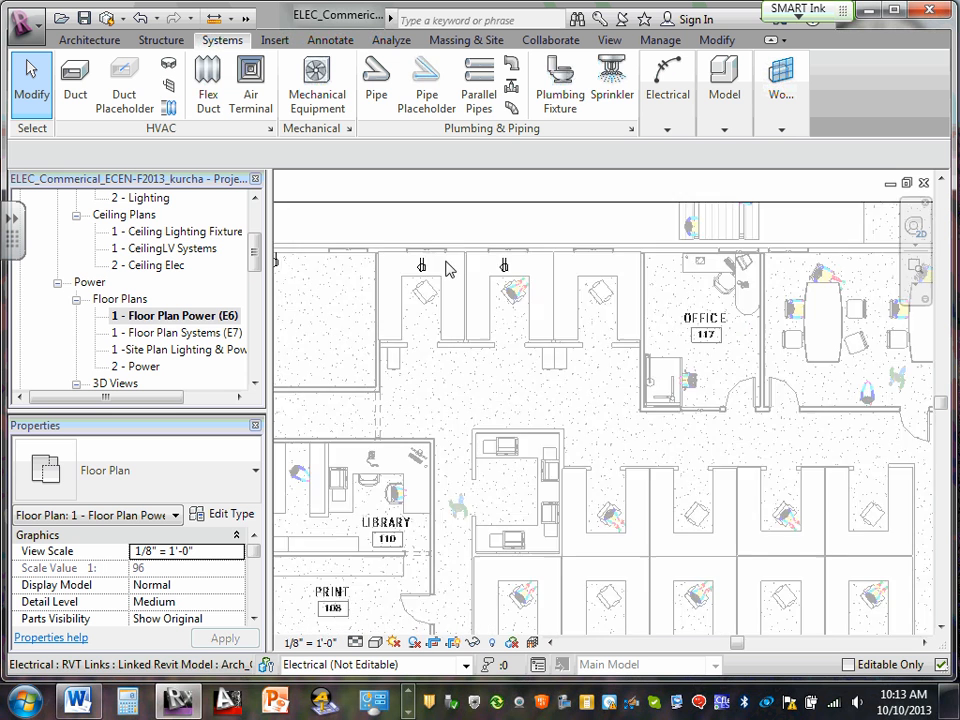
{"action": "scroll", "coordinate": [317, 259], "scroll_direction": "down", "scroll_amount": 1}
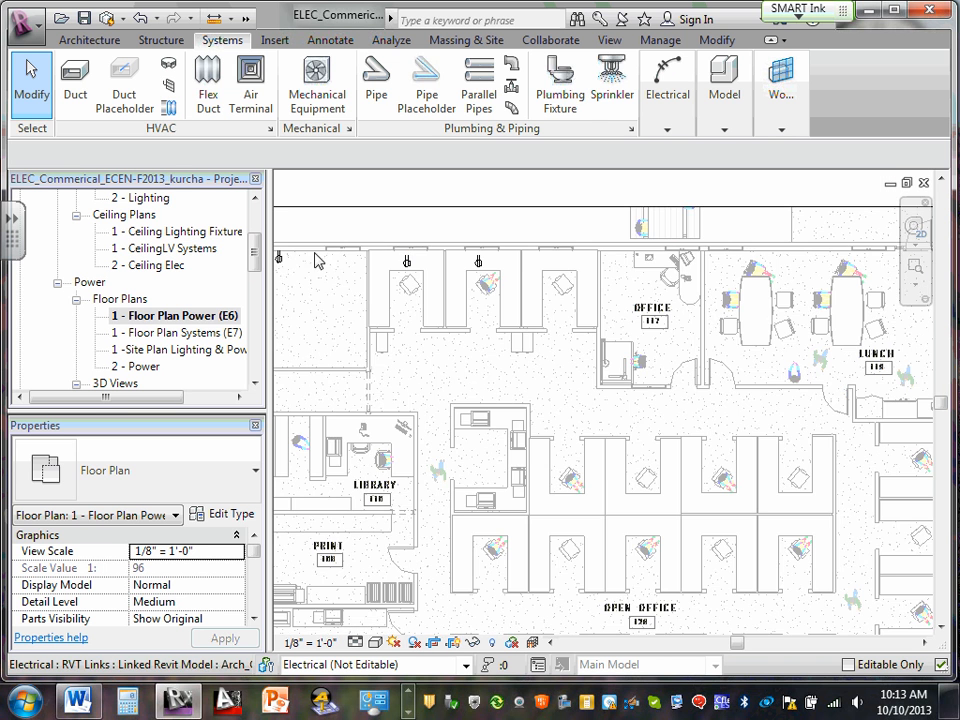
{"action": "middle_click_drag", "start_coordinate": [317, 259], "coordinate": [439, 274]}
{"action": "scroll", "coordinate": [414, 272], "scroll_direction": "up", "scroll_amount": 1}
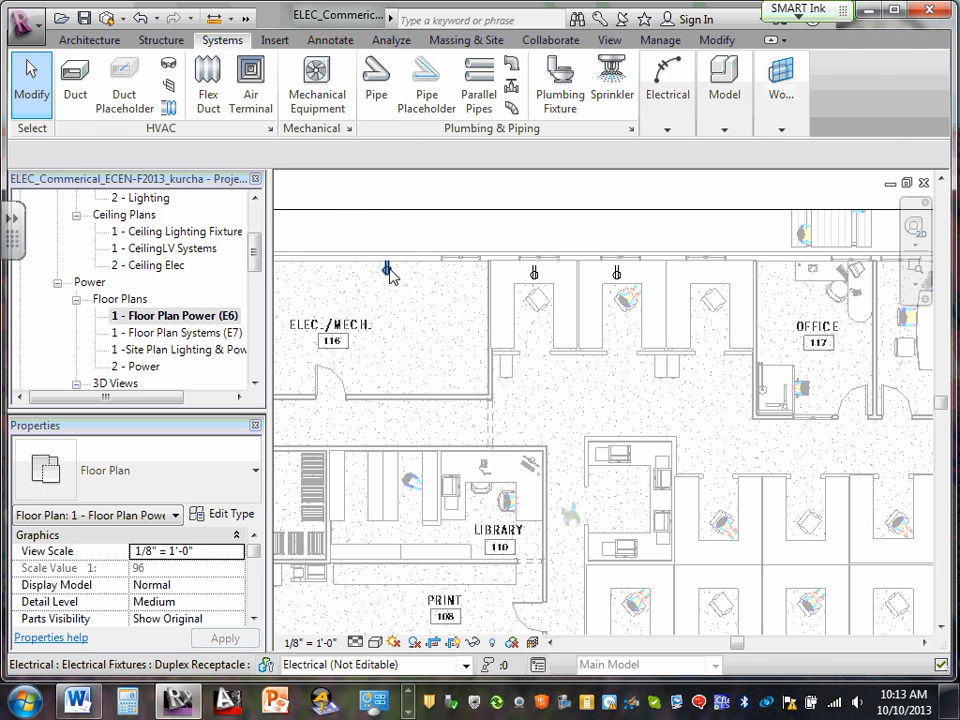
Select the duplex receptacle in the Elec./Mech. room and examine its electrical connector labels up close.
{"action": "left_click", "coordinate": [388, 266]}
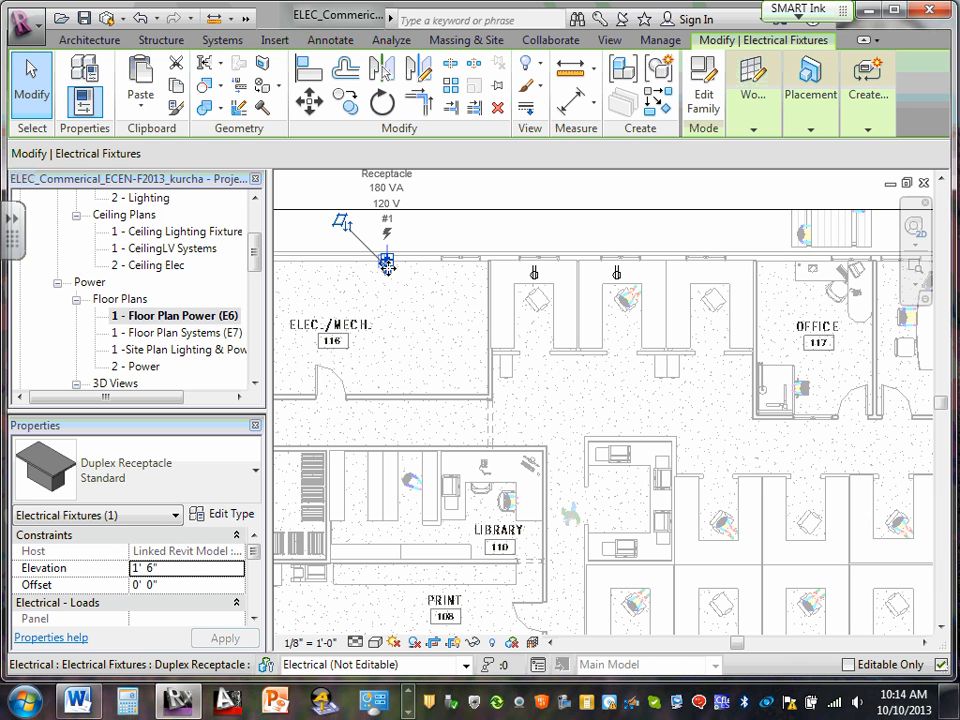
{"action": "left_click", "coordinate": [446, 215]}
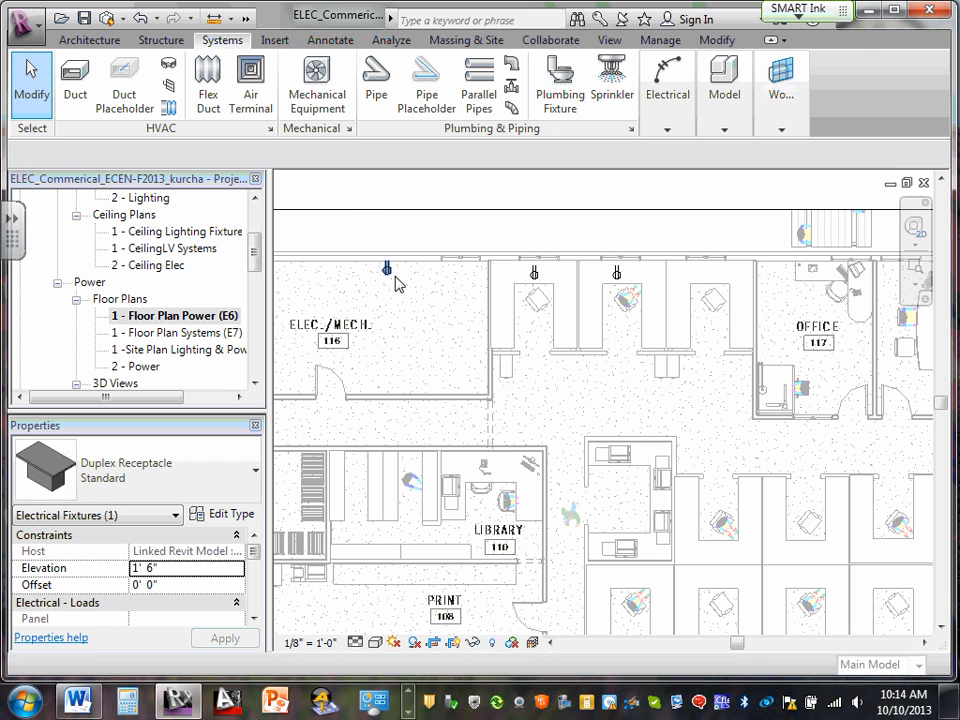
{"action": "left_click", "coordinate": [387, 268]}
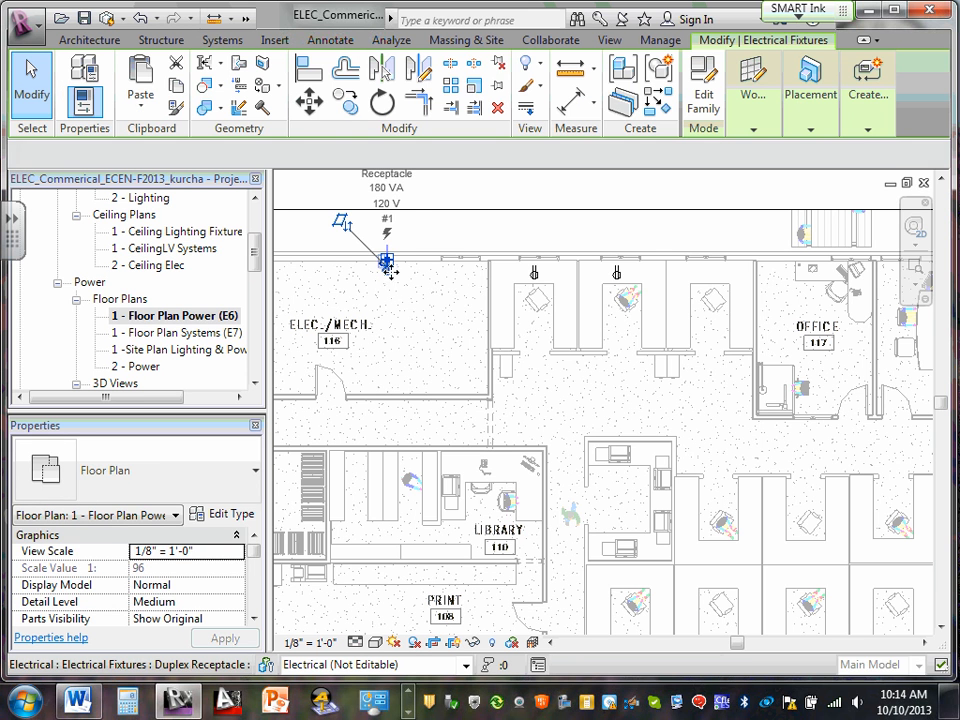
{"action": "scroll", "coordinate": [416, 176], "scroll_direction": "up", "scroll_amount": 3}
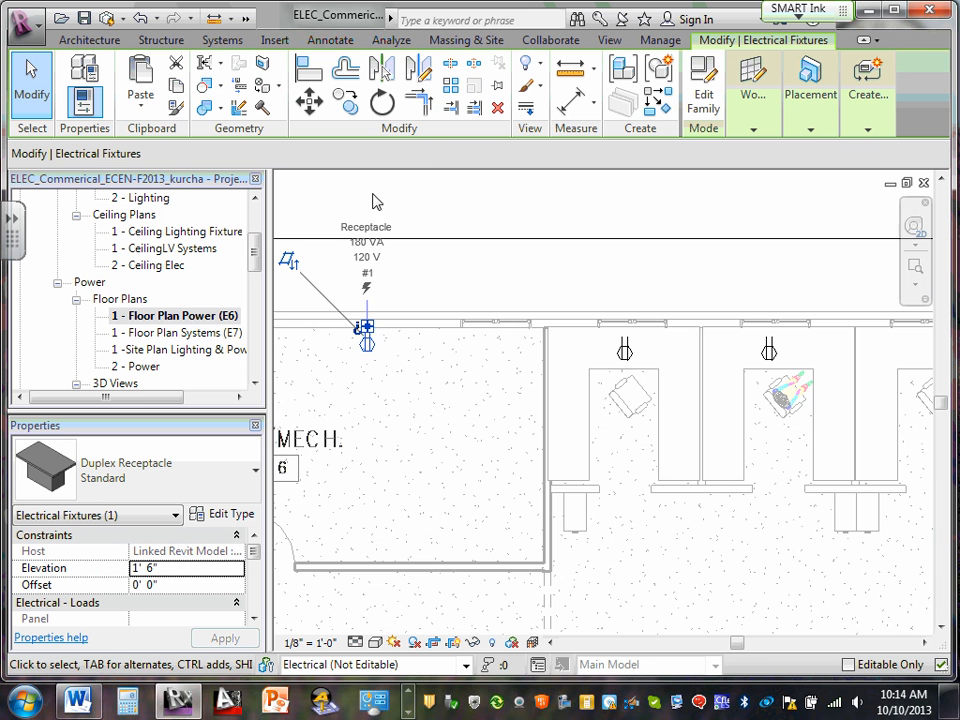
{"action": "scroll", "coordinate": [368, 270], "scroll_direction": "up", "scroll_amount": 2}
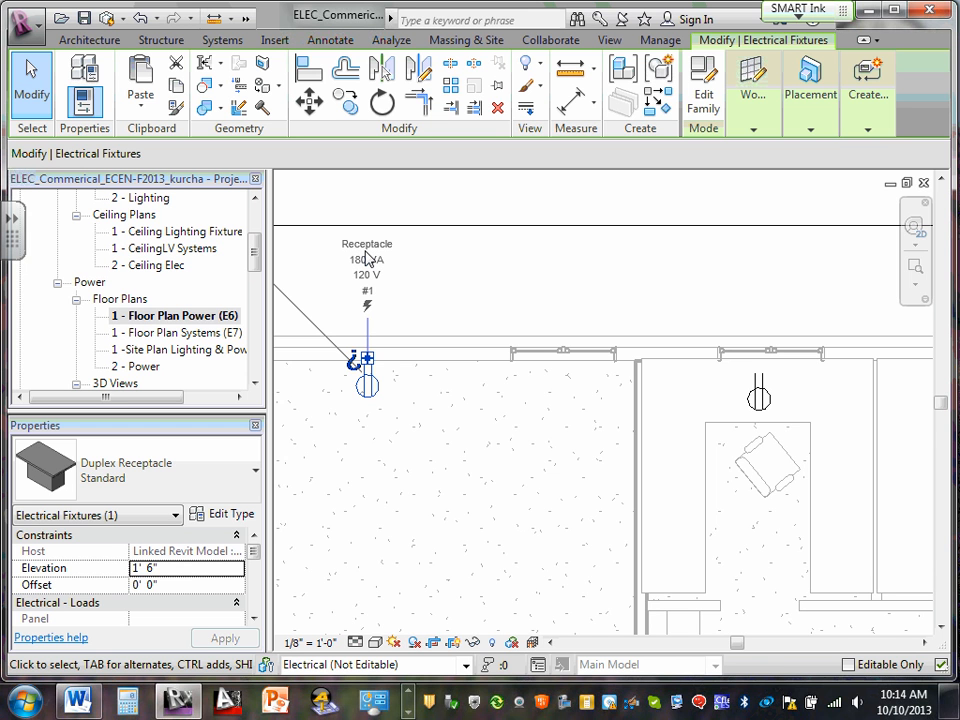
Set the elevation of the selected duplex receptacle in the Elec./Mech. room to 5' 0" and apply it.
{"action": "scroll", "coordinate": [358, 278], "scroll_direction": "up", "scroll_amount": 1}
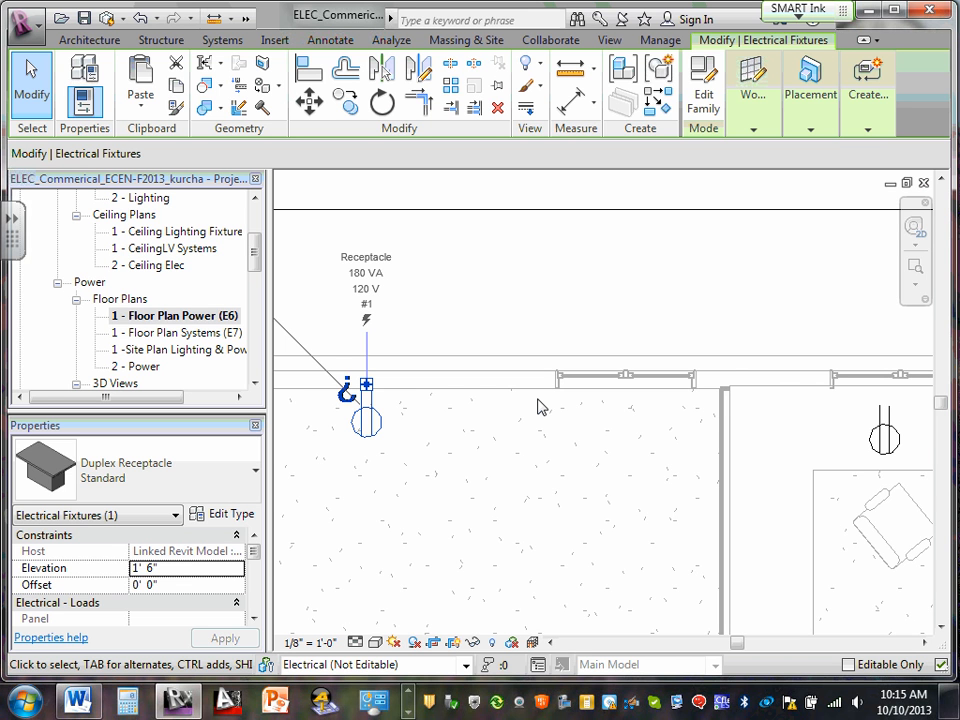
{"action": "left_click", "coordinate": [169, 568]}
{"action": "type", "text": "5"}
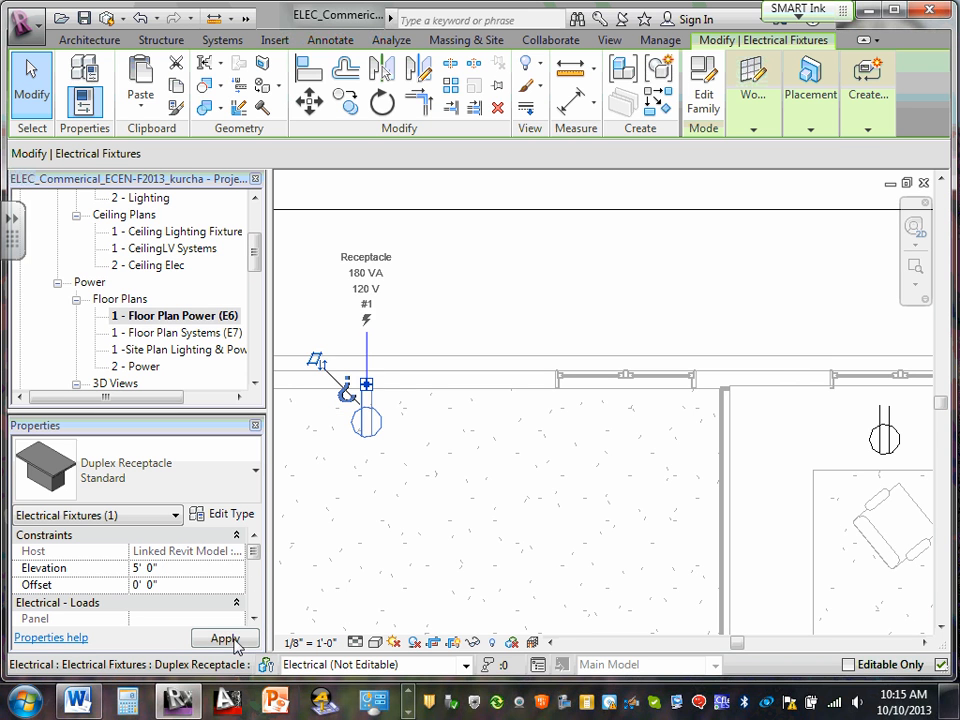
{"action": "left_click", "coordinate": [225, 638]}
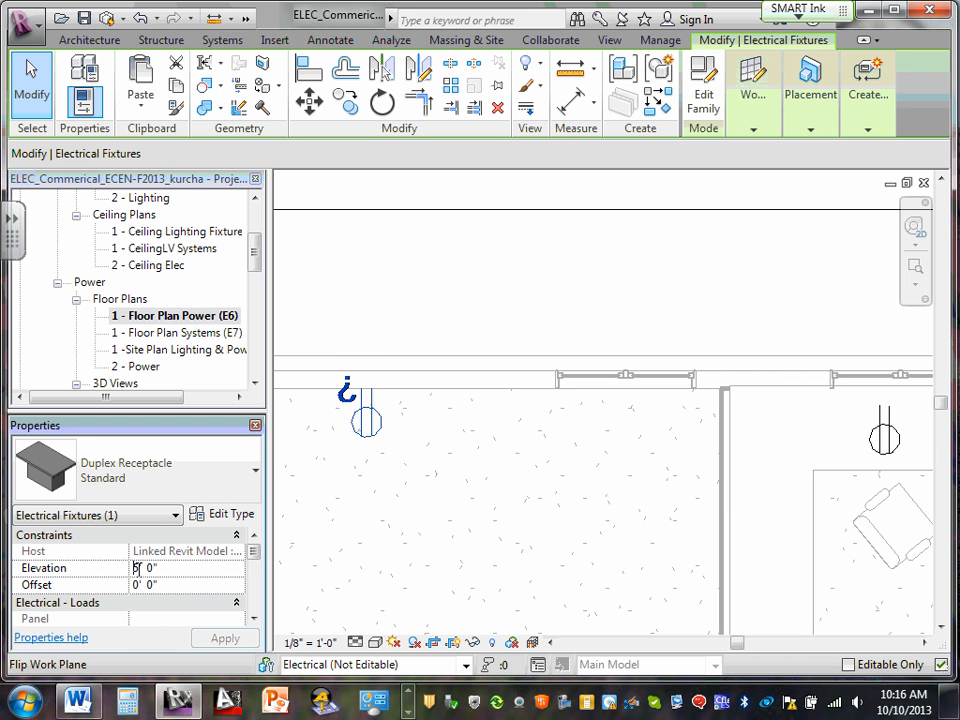
Set the selected duplex receptacle's elevation to 1' 6", apply the change and clear the selection.
{"action": "key", "text": "Delete"}
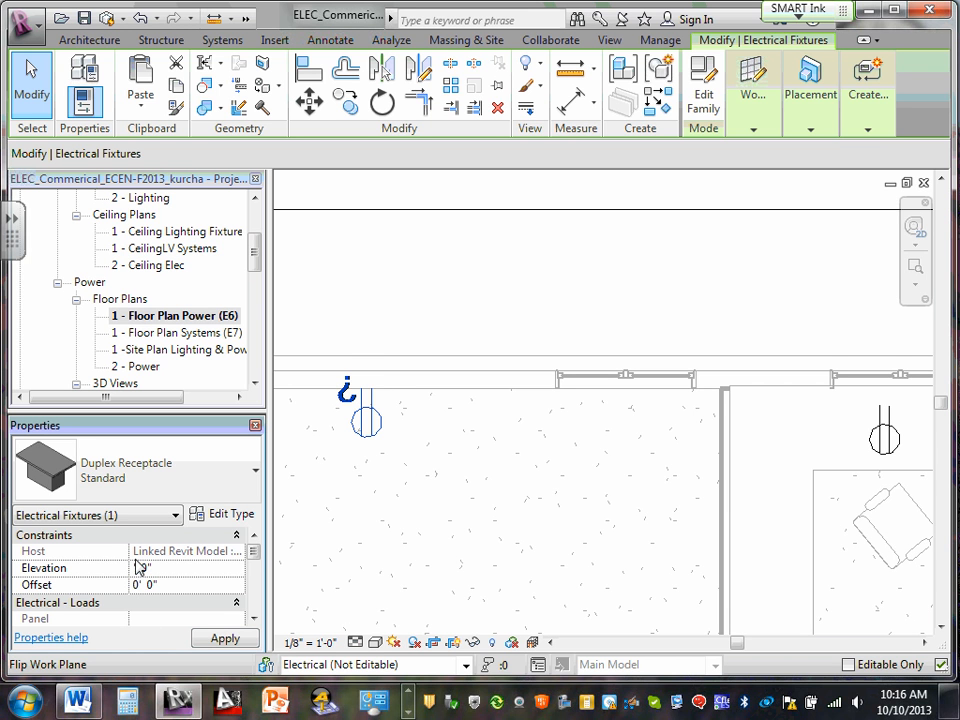
{"action": "type", "text": "1"}
{"action": "left_click_drag", "start_coordinate": [147, 568], "coordinate": [155, 585]}
{"action": "type", "text": "6"}
{"action": "left_click", "coordinate": [209, 635]}
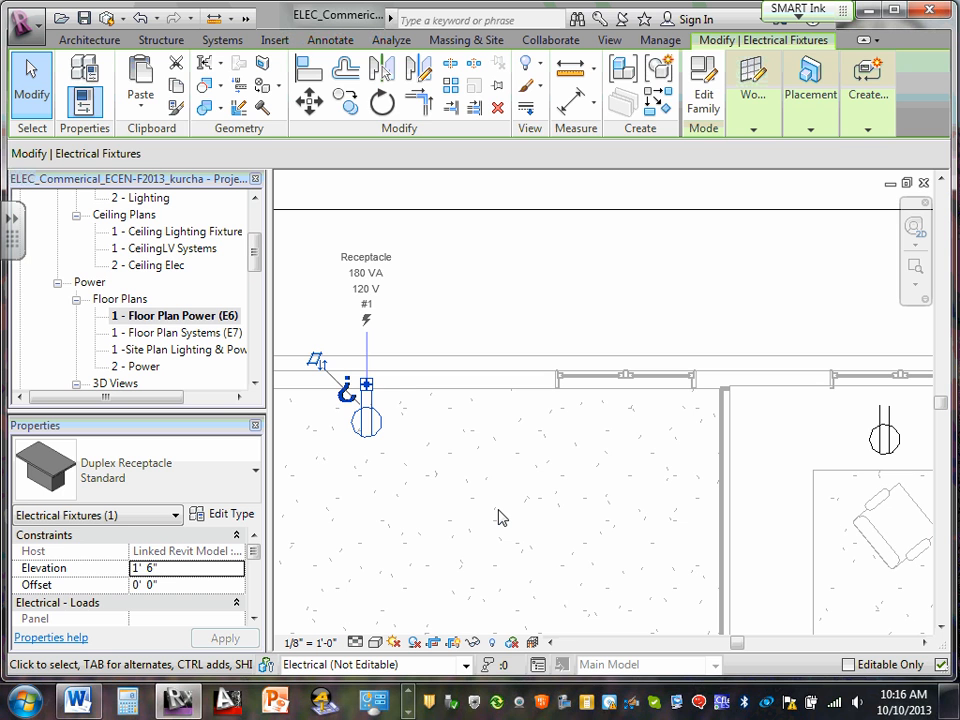
{"action": "key", "text": "Escape"}
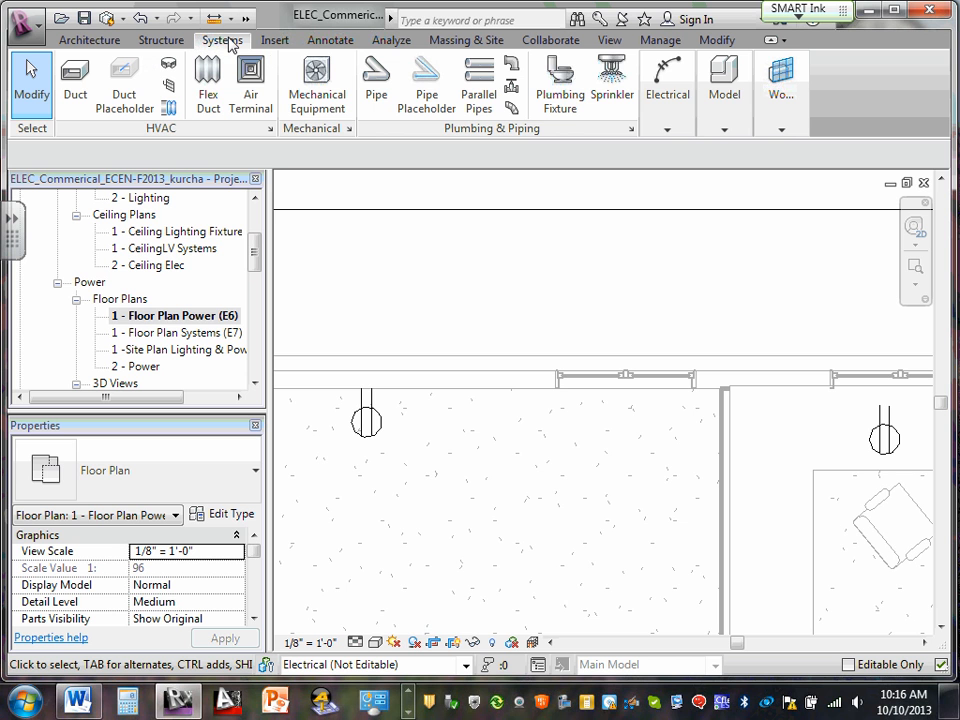
Open the duplex receptacle's family for editing, view its model and close it without saving changes.
{"action": "left_click", "coordinate": [665, 128]}
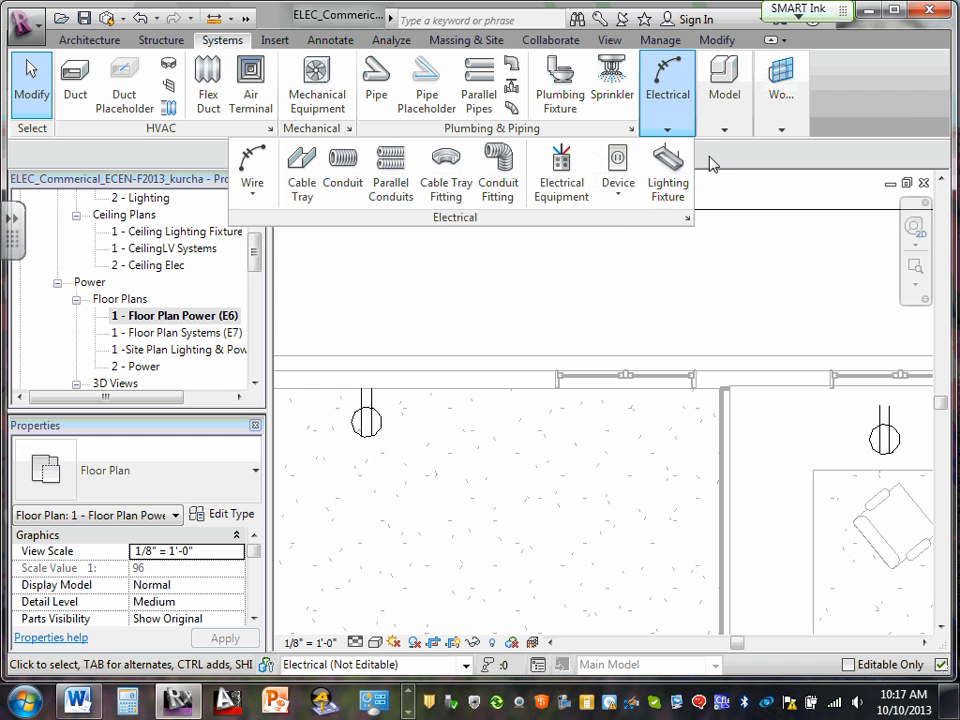
{"action": "left_click", "coordinate": [369, 414]}
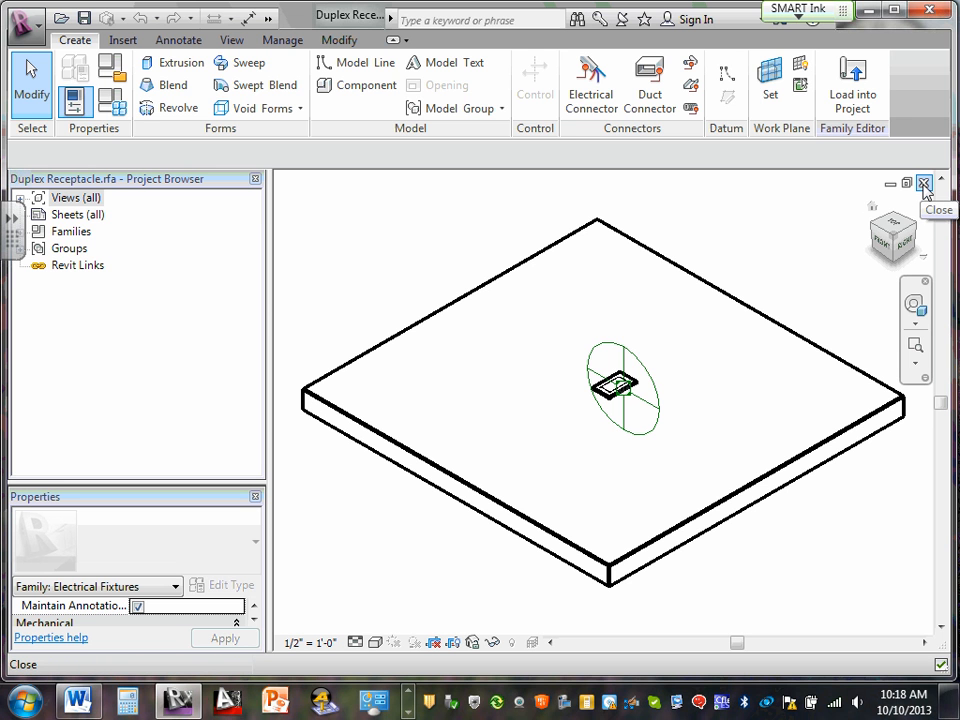
{"action": "left_click", "coordinate": [924, 185]}
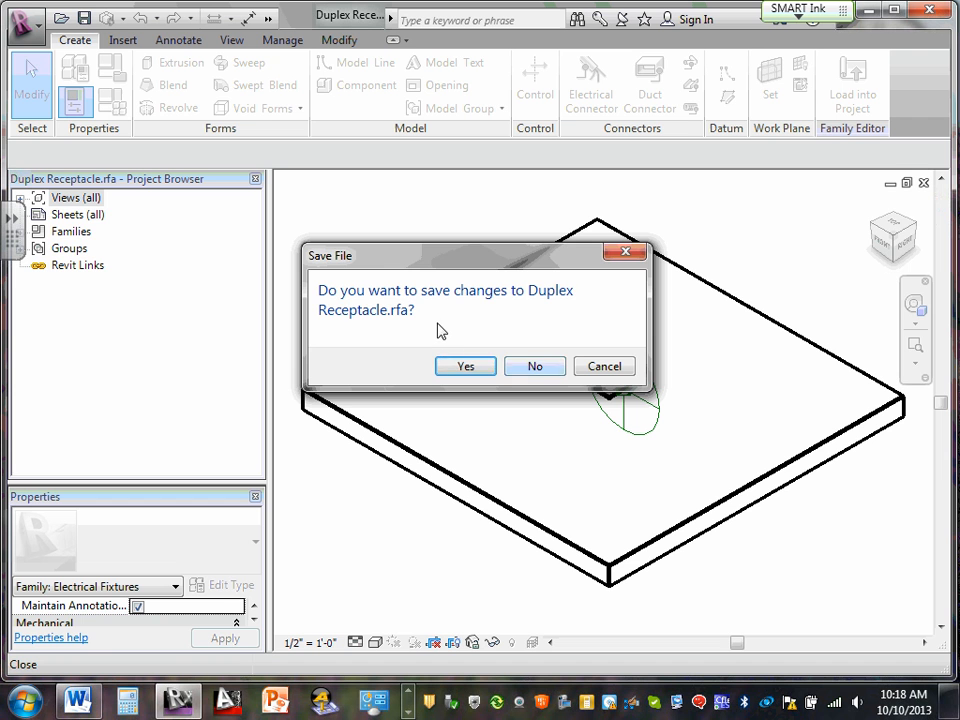
{"action": "left_click", "coordinate": [531, 366]}
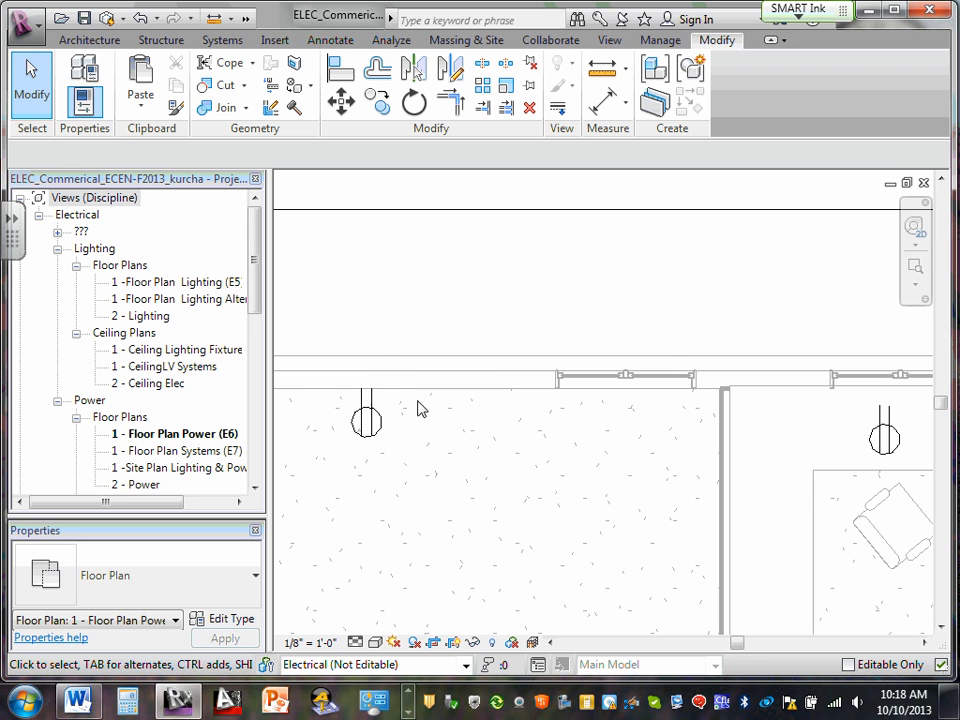
Start placing an electrical fixture device and synchronize the local file with the central model.
{"action": "scroll", "coordinate": [383, 410], "scroll_direction": "down", "scroll_amount": 2}
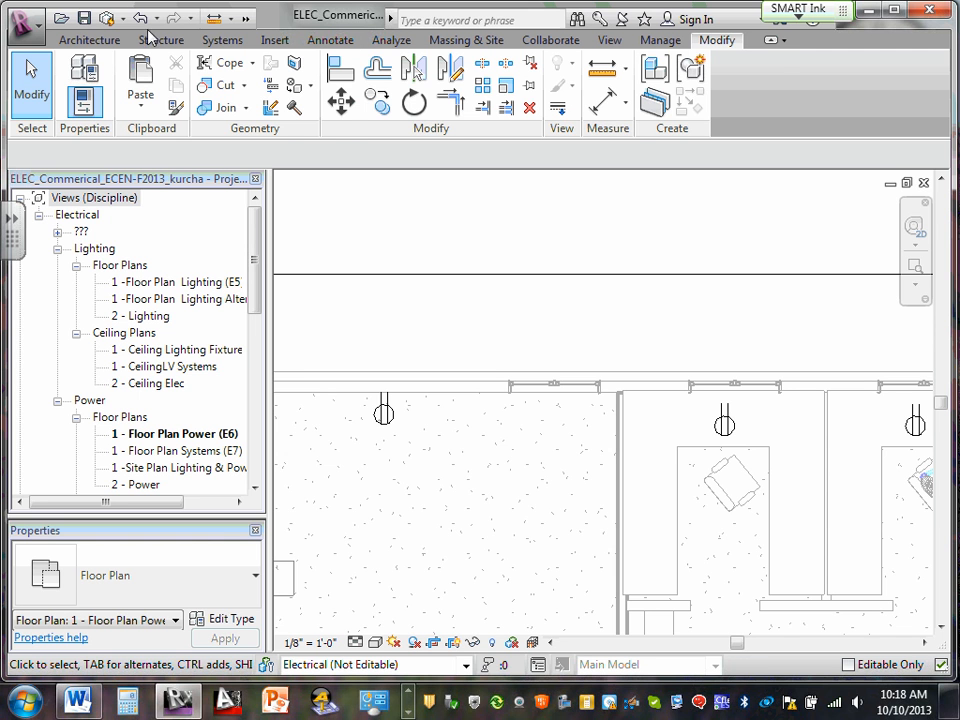
{"action": "left_click", "coordinate": [214, 43]}
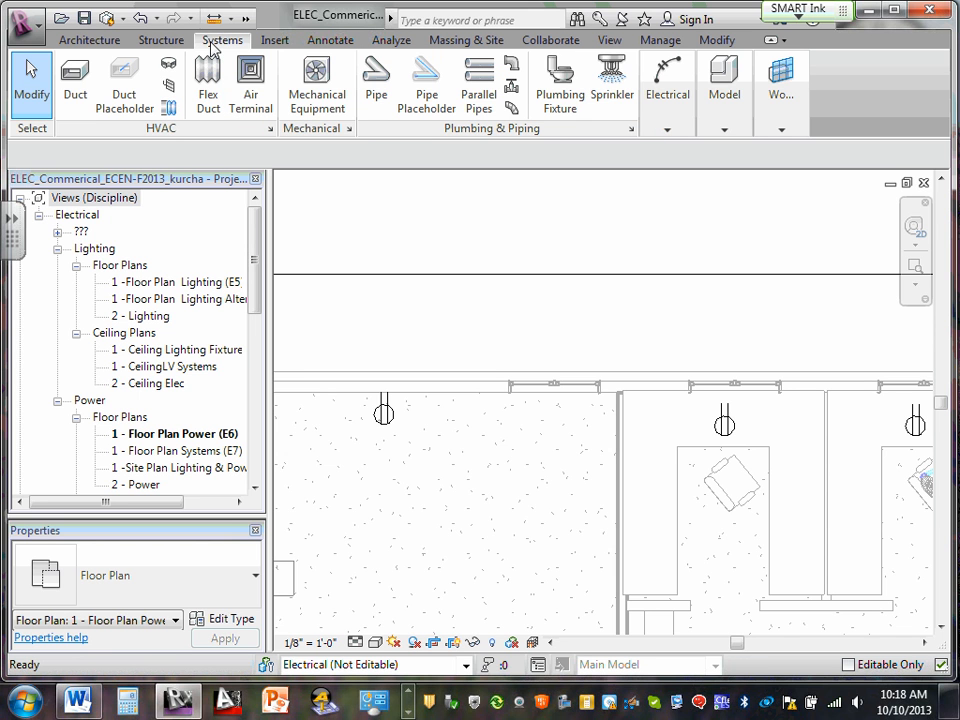
{"action": "left_click", "coordinate": [668, 130]}
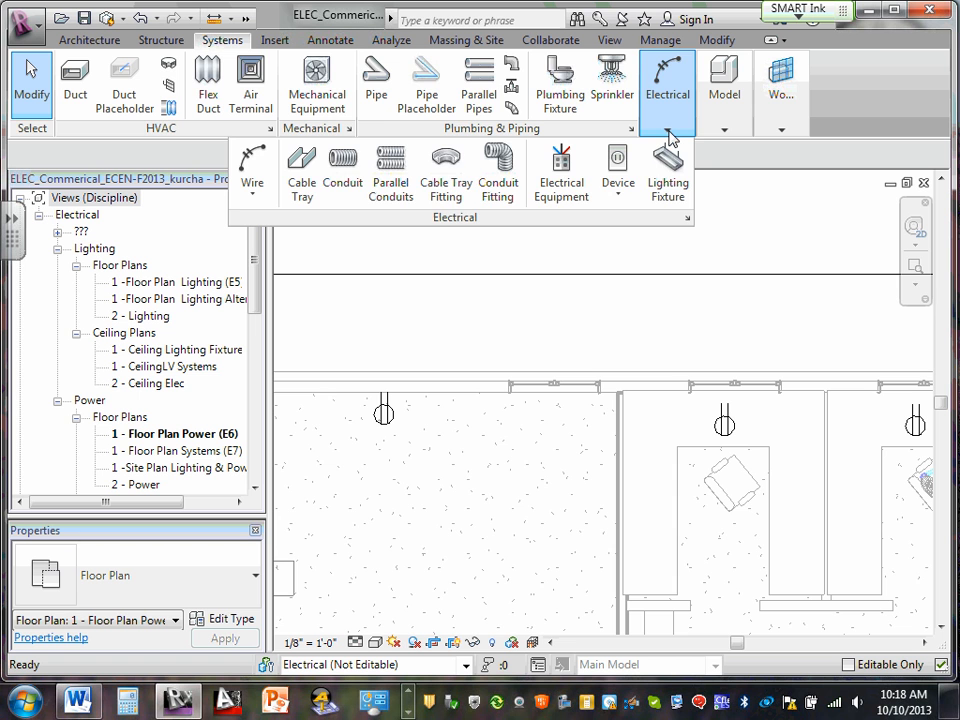
{"action": "left_click", "coordinate": [277, 41]}
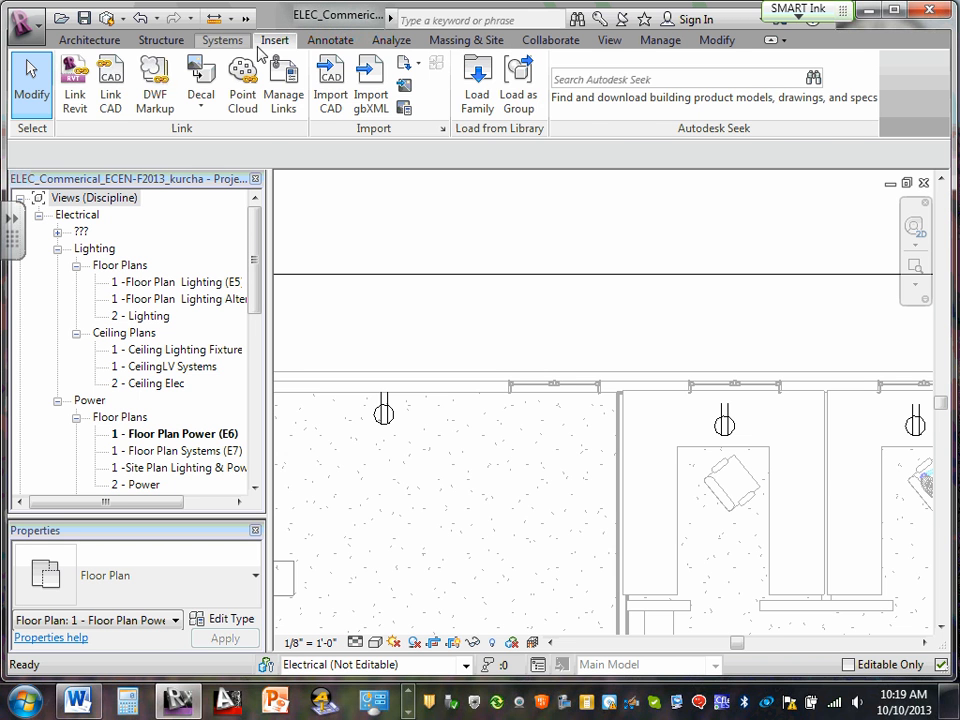
{"action": "left_click", "coordinate": [222, 41]}
{"action": "left_click", "coordinate": [662, 132]}
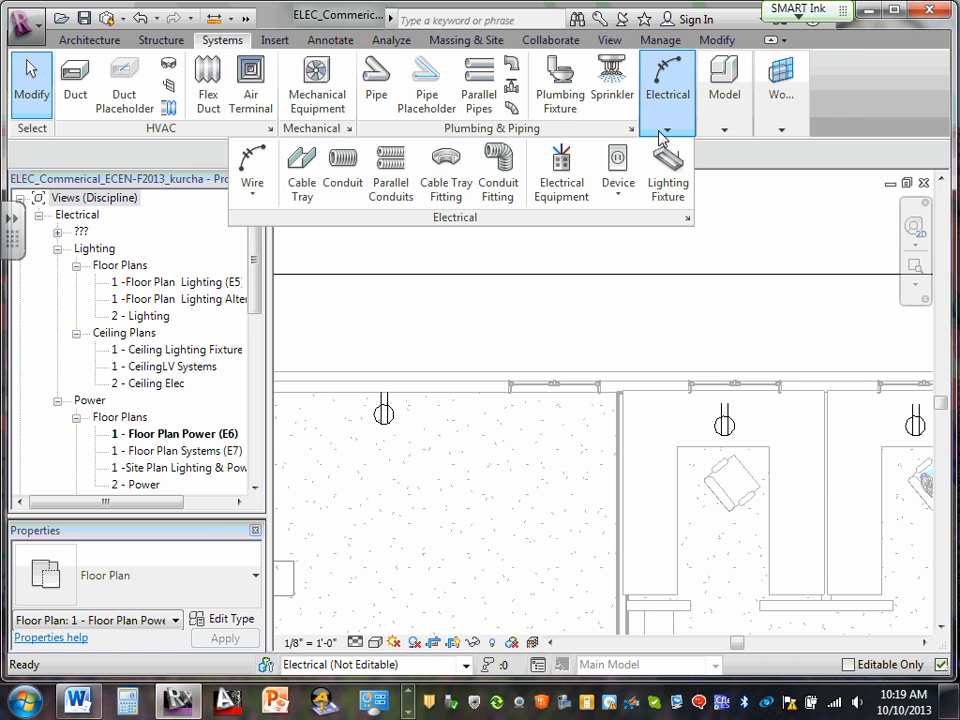
{"action": "left_click", "coordinate": [619, 170]}
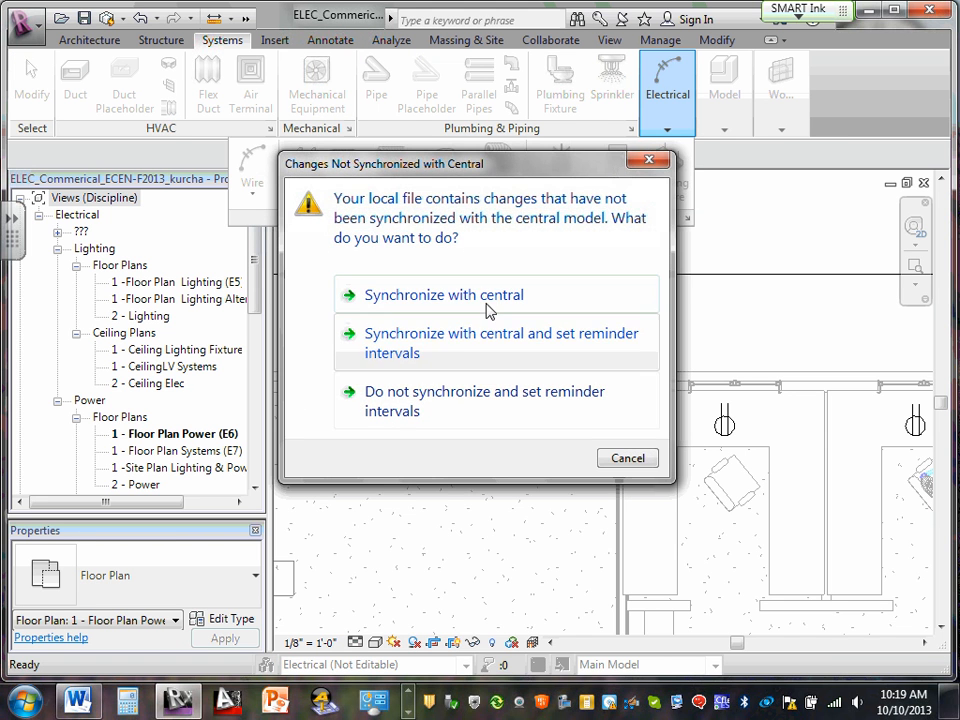
{"action": "left_click", "coordinate": [489, 303]}
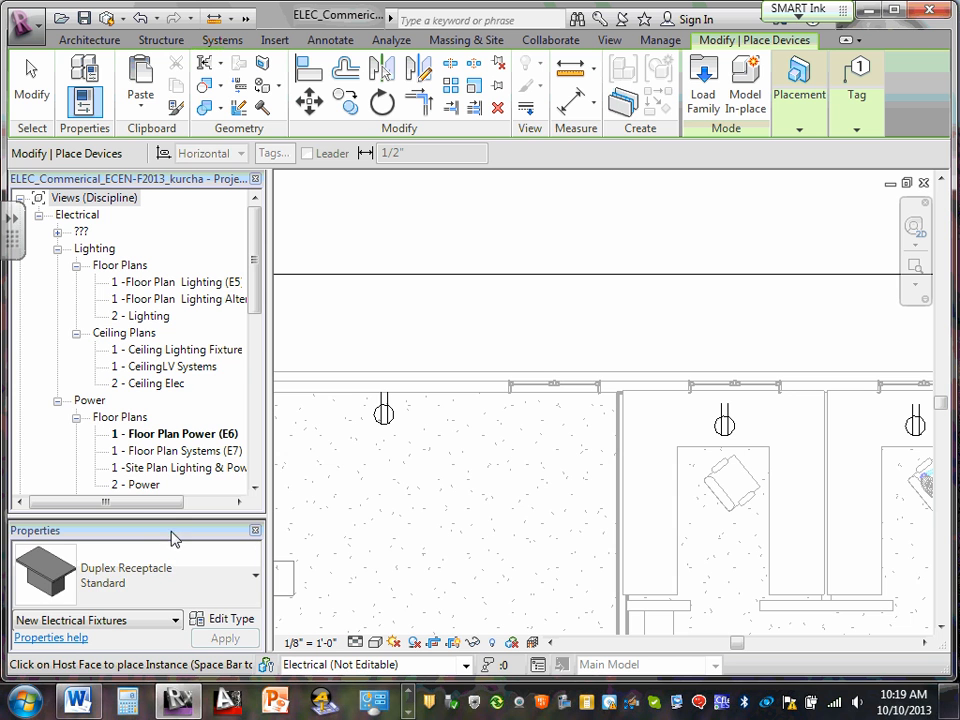
Place a GFCI duplex receptacle on the Elec./Mech. room's exterior wall, between the standard receptacle and the window, and end placement.
{"action": "left_click_drag", "start_coordinate": [168, 520], "coordinate": [124, 318]}
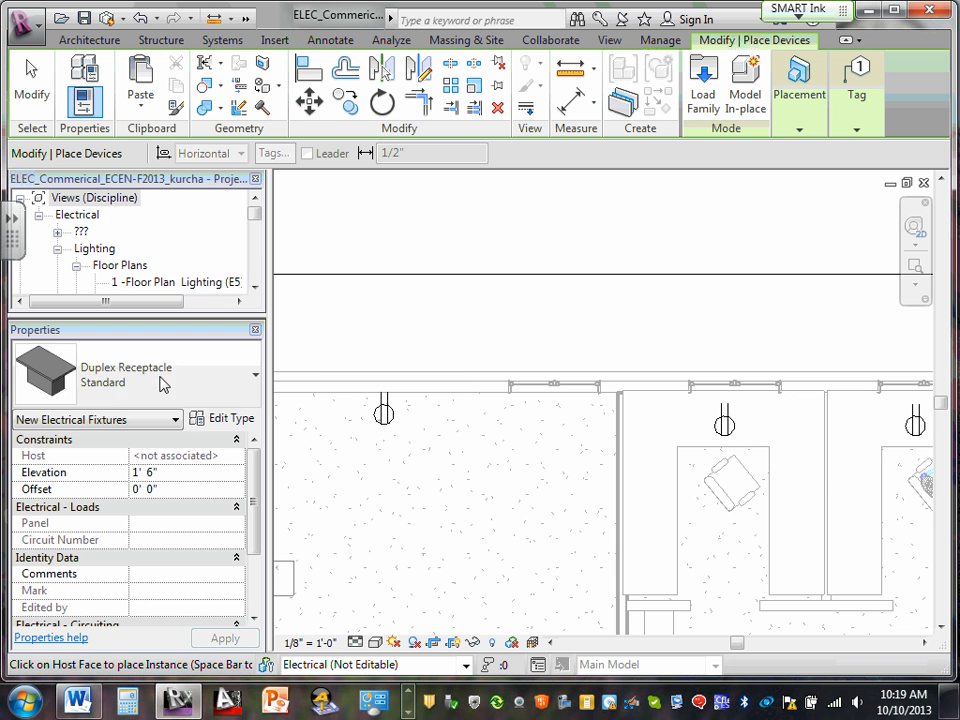
{"action": "left_click", "coordinate": [255, 378]}
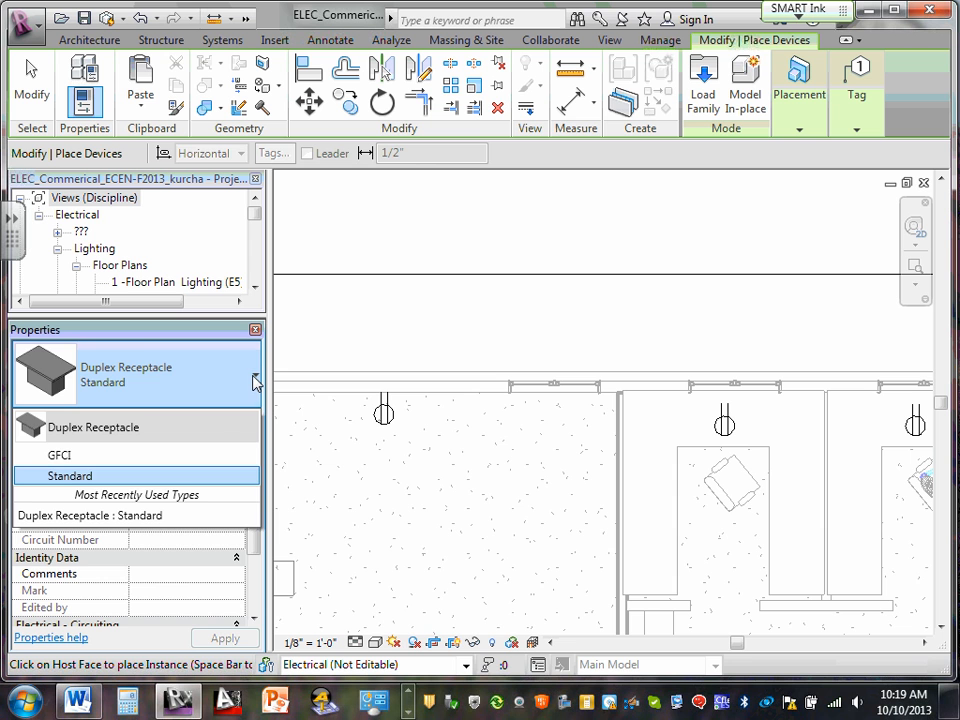
{"action": "left_click", "coordinate": [60, 456]}
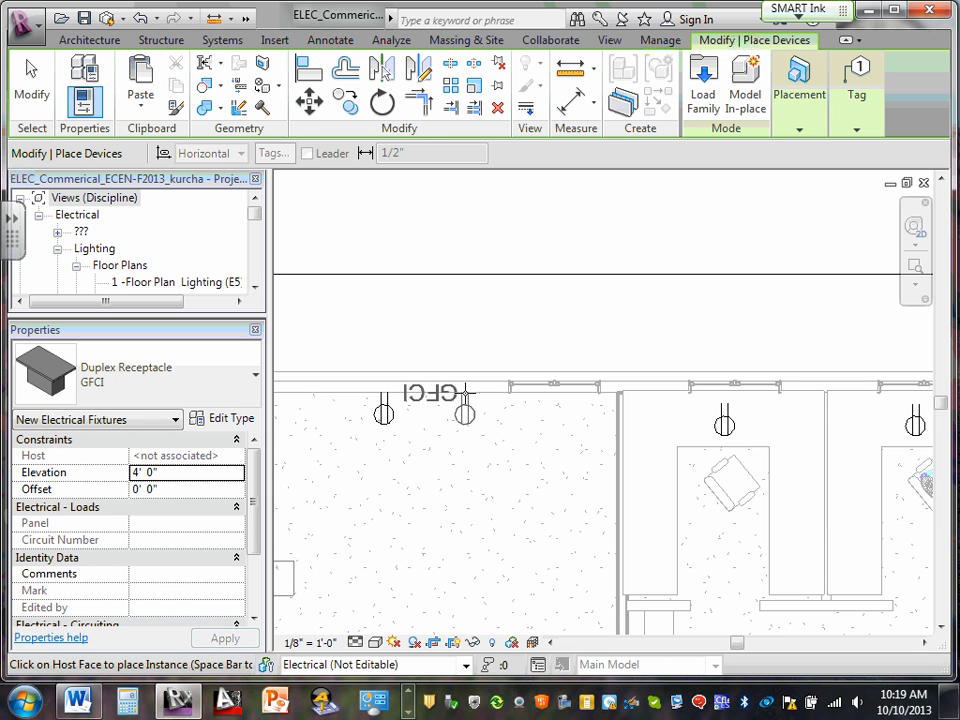
{"action": "left_click", "coordinate": [464, 390]}
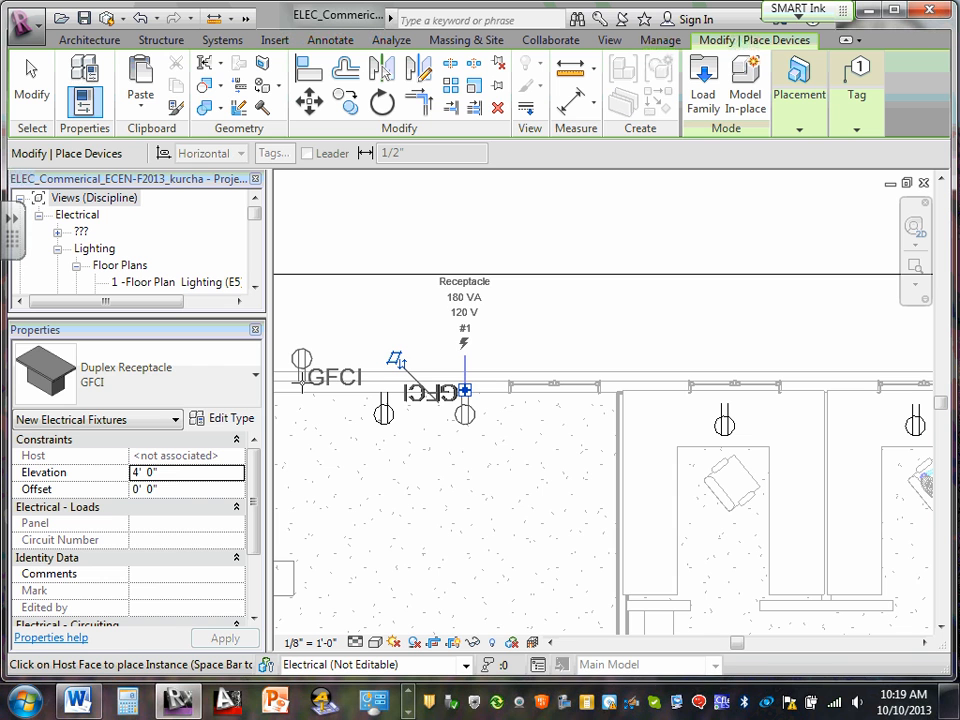
{"action": "left_click", "coordinate": [254, 378]}
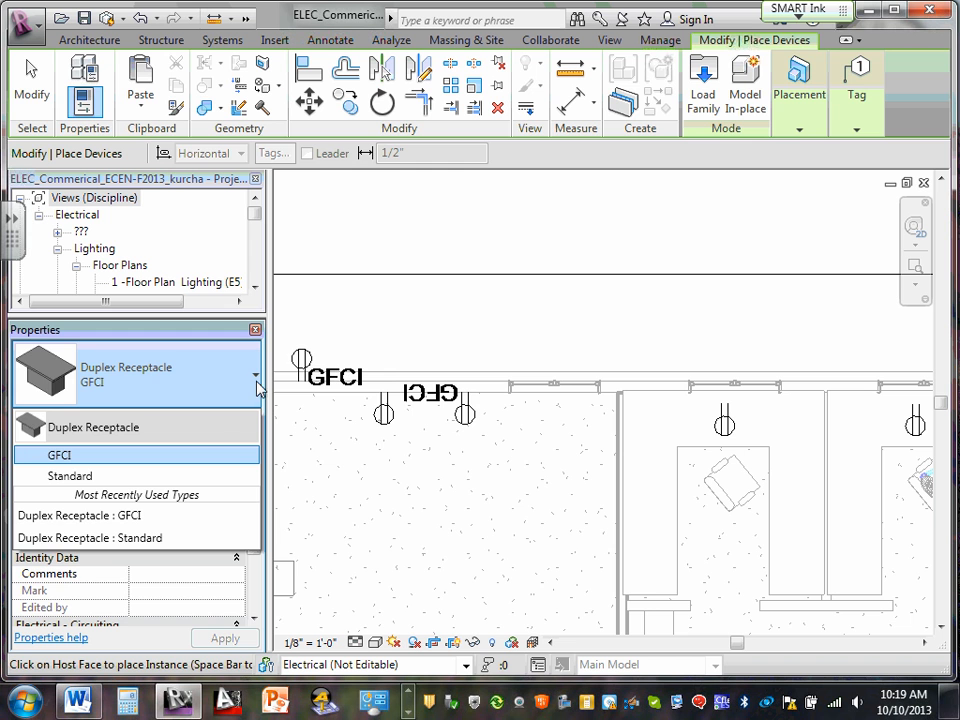
{"action": "key", "text": "Escape"}
{"action": "key", "text": "Escape"}
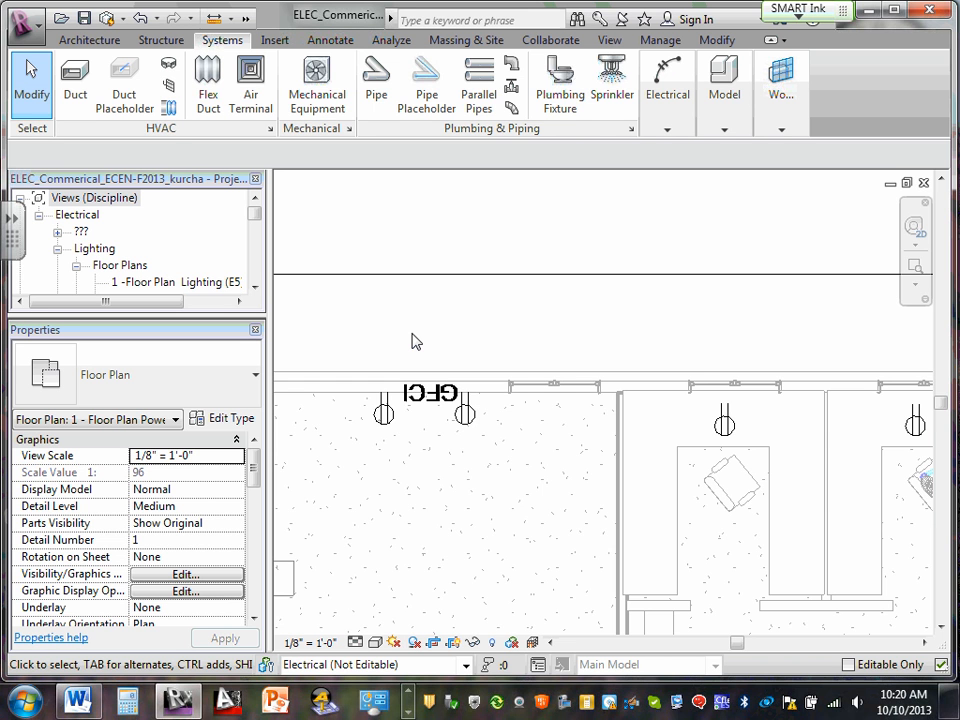
Collapse the Electrical views and sheets in the project browser and examine the Duplex Receptacle types under the Electrical Fixtures families.
{"action": "left_click_drag", "start_coordinate": [63, 315], "coordinate": [45, 430]}
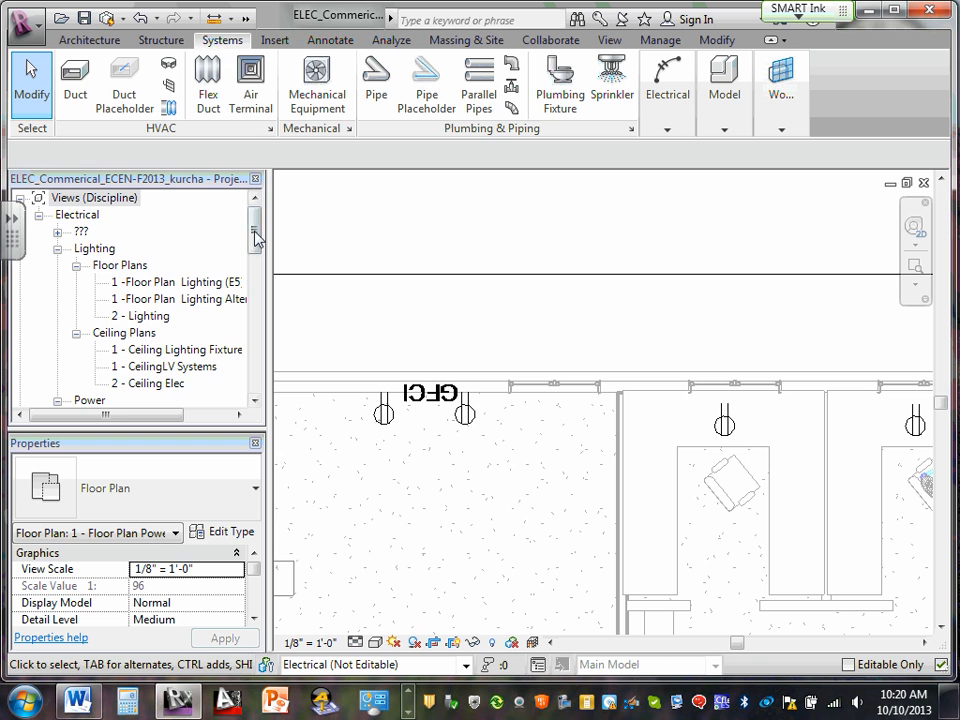
{"action": "mouse_move", "coordinate": [253, 236]}
{"action": "left_mouse_down"}
{"action": "mouse_move", "coordinate": [253, 257]}
{"action": "mouse_move", "coordinate": [257, 222]}
{"action": "left_mouse_up"}
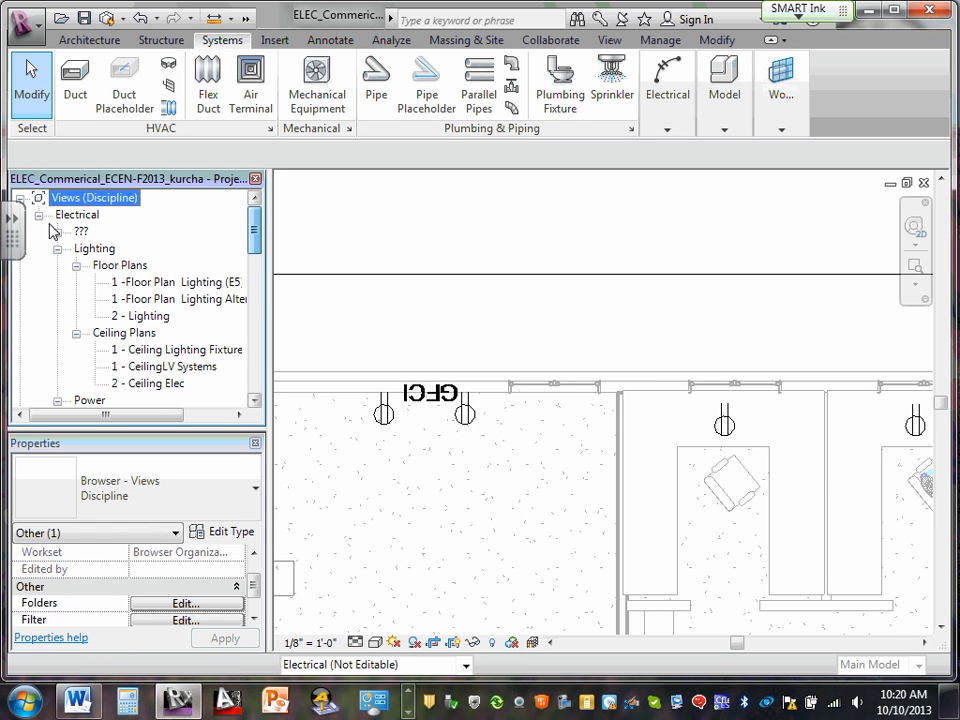
{"action": "left_click", "coordinate": [38, 214]}
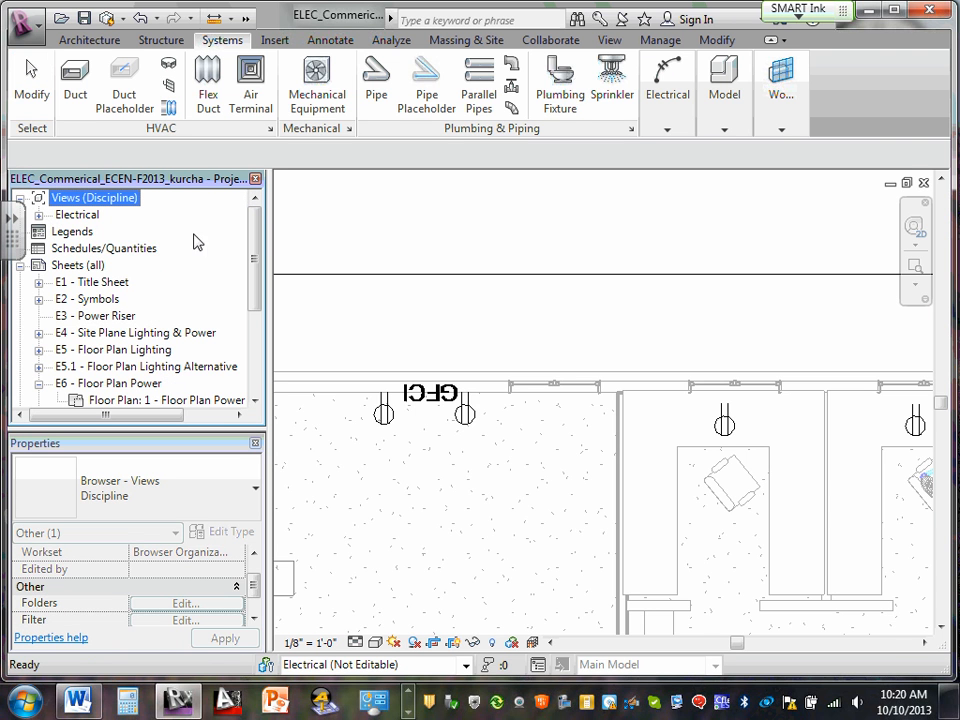
{"action": "left_click", "coordinate": [20, 266]}
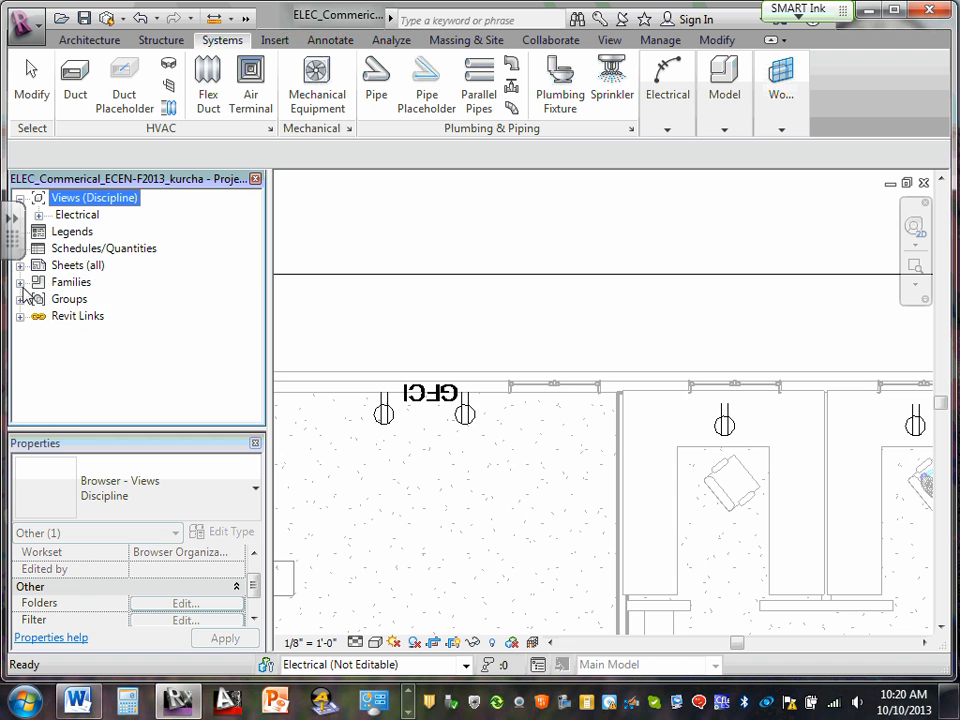
{"action": "left_click", "coordinate": [20, 282]}
{"action": "scroll", "coordinate": [88, 283], "scroll_direction": "up", "scroll_amount": 3}
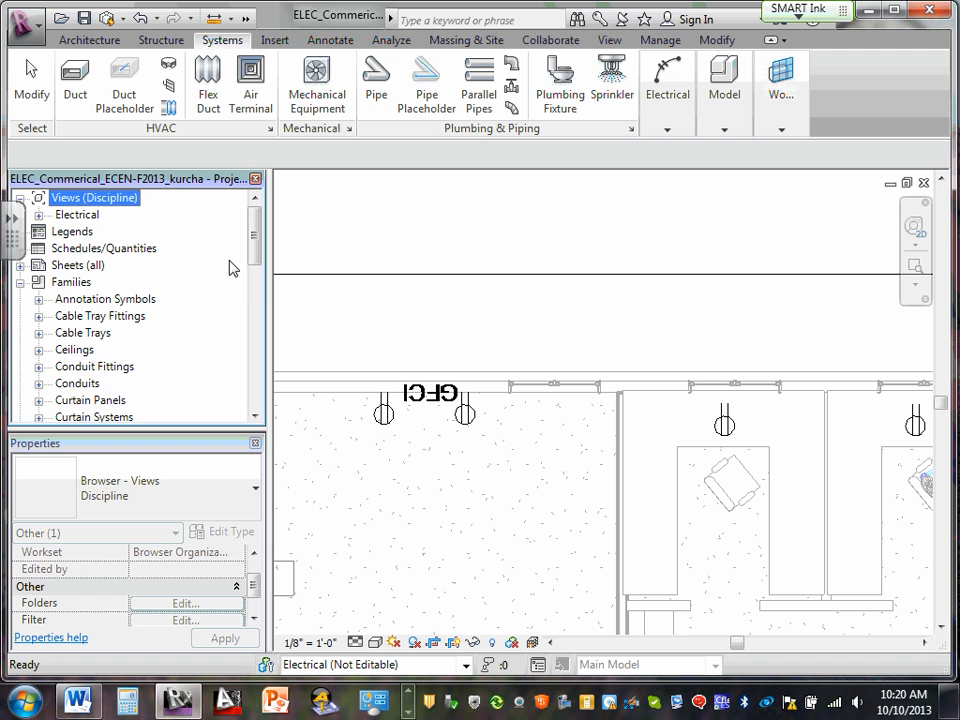
{"action": "left_click_drag", "start_coordinate": [255, 242], "coordinate": [255, 276]}
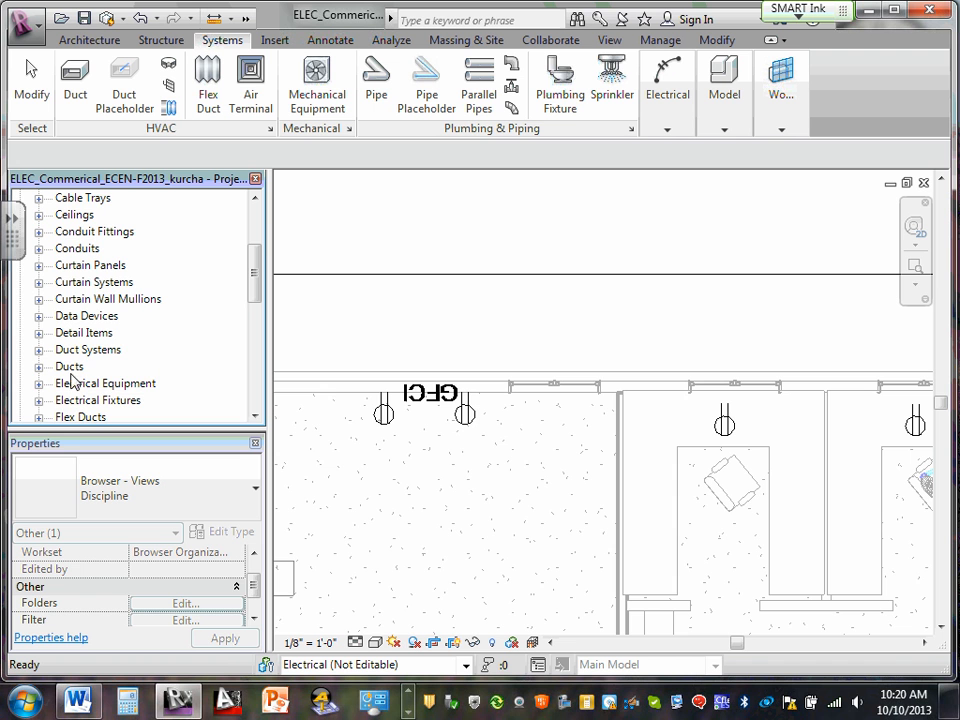
{"action": "left_click", "coordinate": [37, 404]}
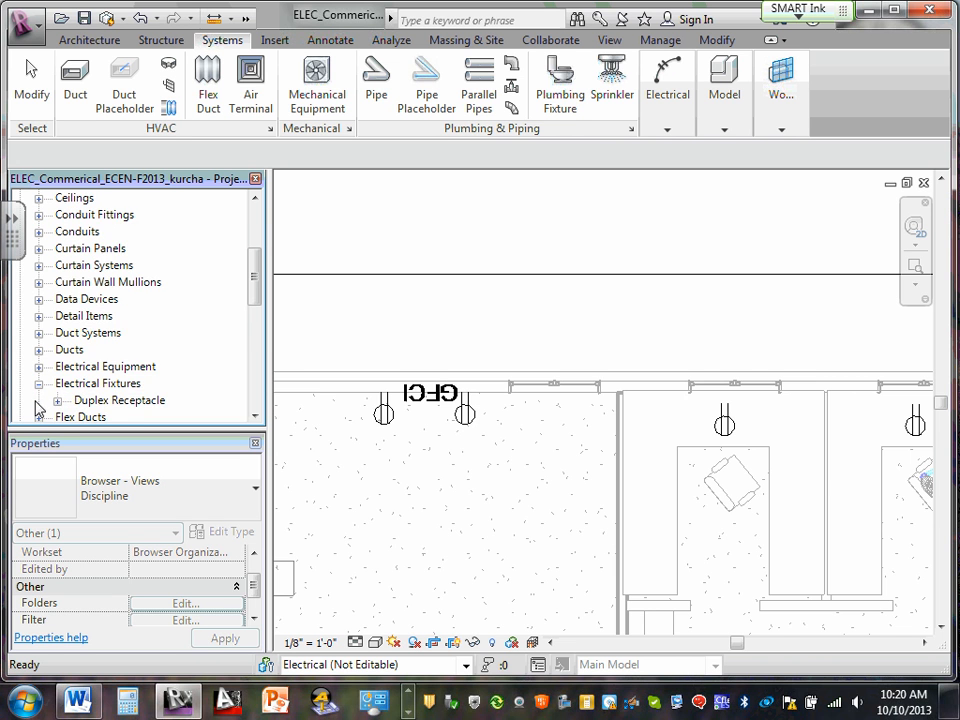
{"action": "scroll", "coordinate": [64, 366], "scroll_direction": "down", "scroll_amount": 3}
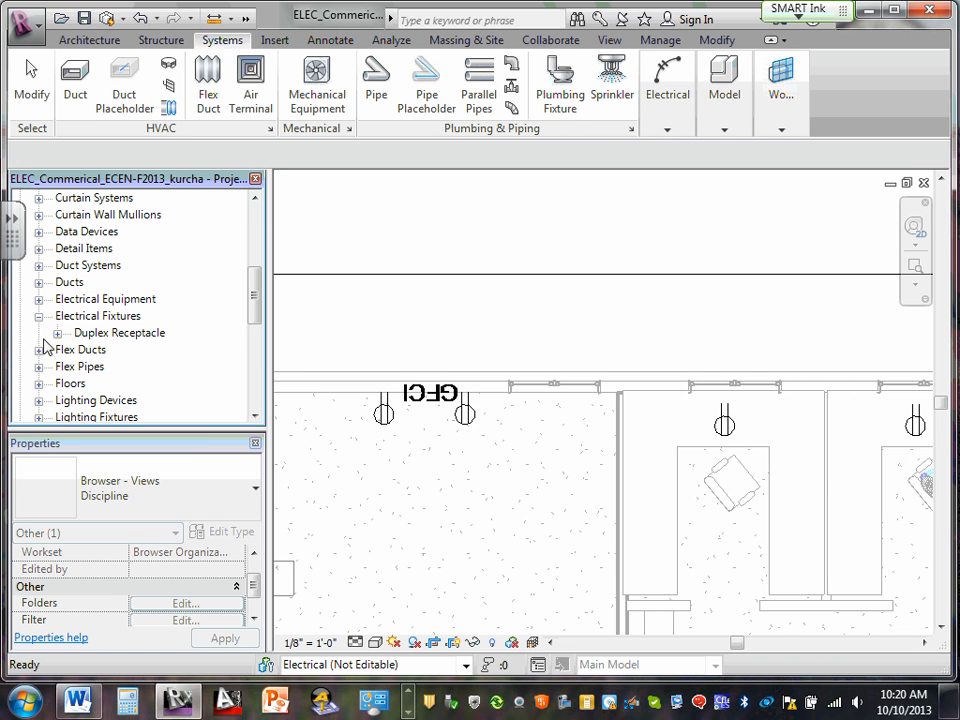
{"action": "left_click", "coordinate": [57, 333]}
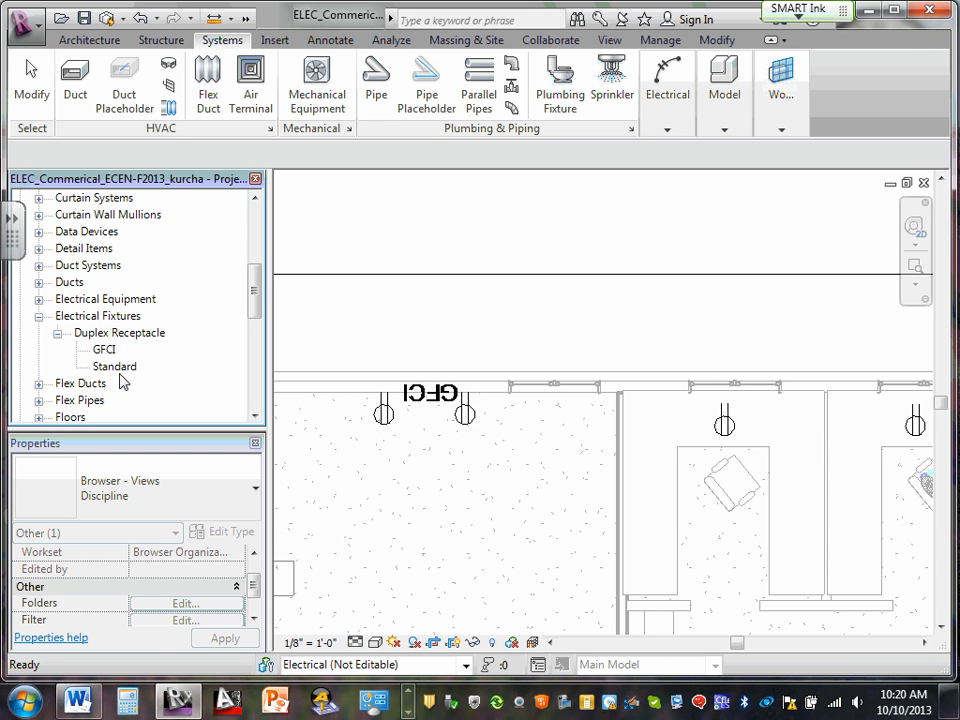
Examine the kVA types of the 480-208Y Dry Type Transformer family under the Electrical Equipment families.
{"action": "left_click", "coordinate": [38, 299]}
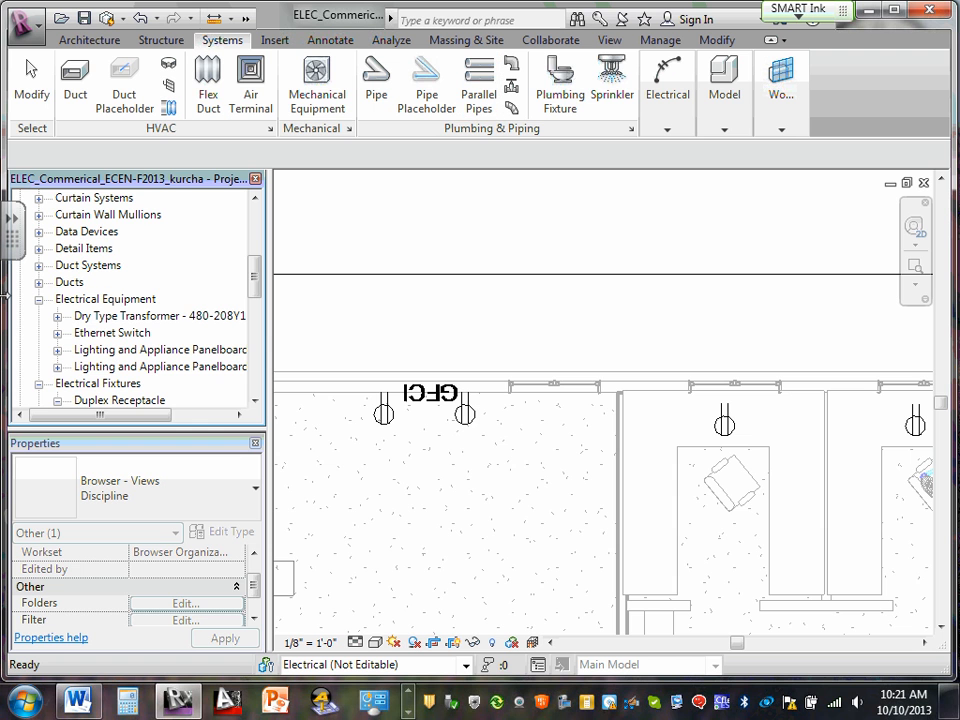
{"action": "left_click", "coordinate": [57, 315]}
{"action": "scroll", "coordinate": [117, 264], "scroll_direction": "down", "scroll_amount": 2}
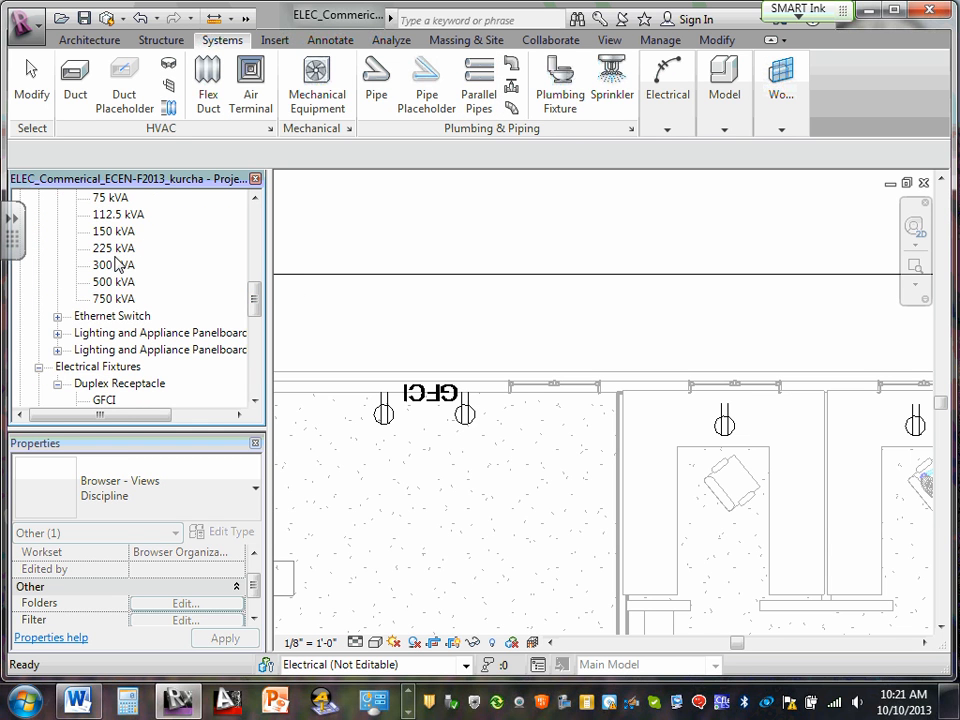
{"action": "scroll", "coordinate": [117, 264], "scroll_direction": "up", "scroll_amount": 2}
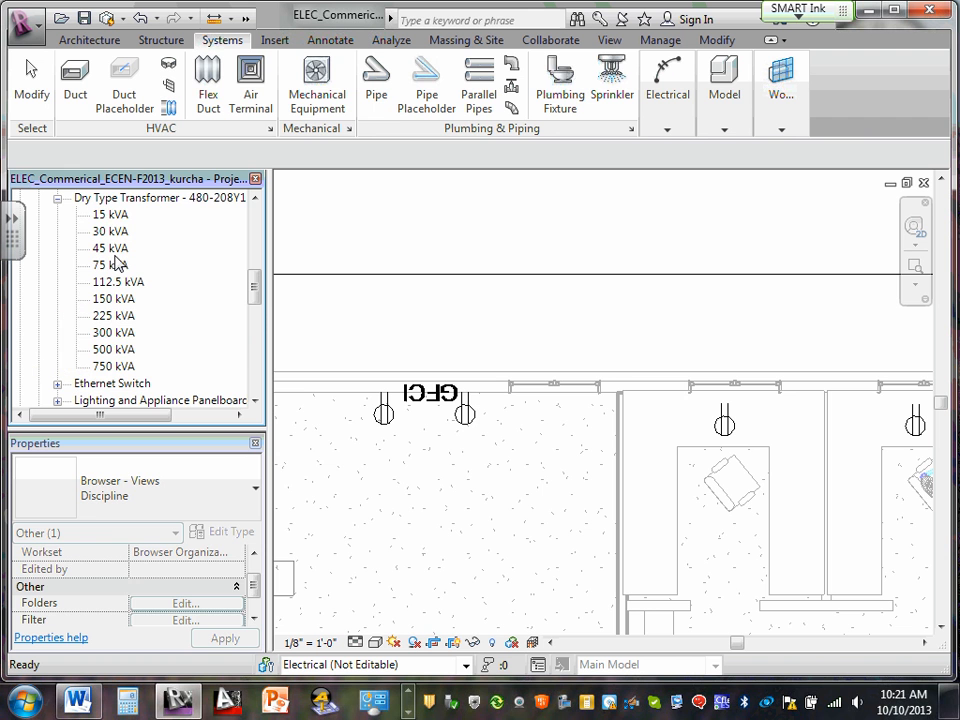
Examine the type properties of the 15 kVA Dry Type Transformer and the other electrical equipment types available to swap it with.
{"action": "left_click", "coordinate": [108, 218]}
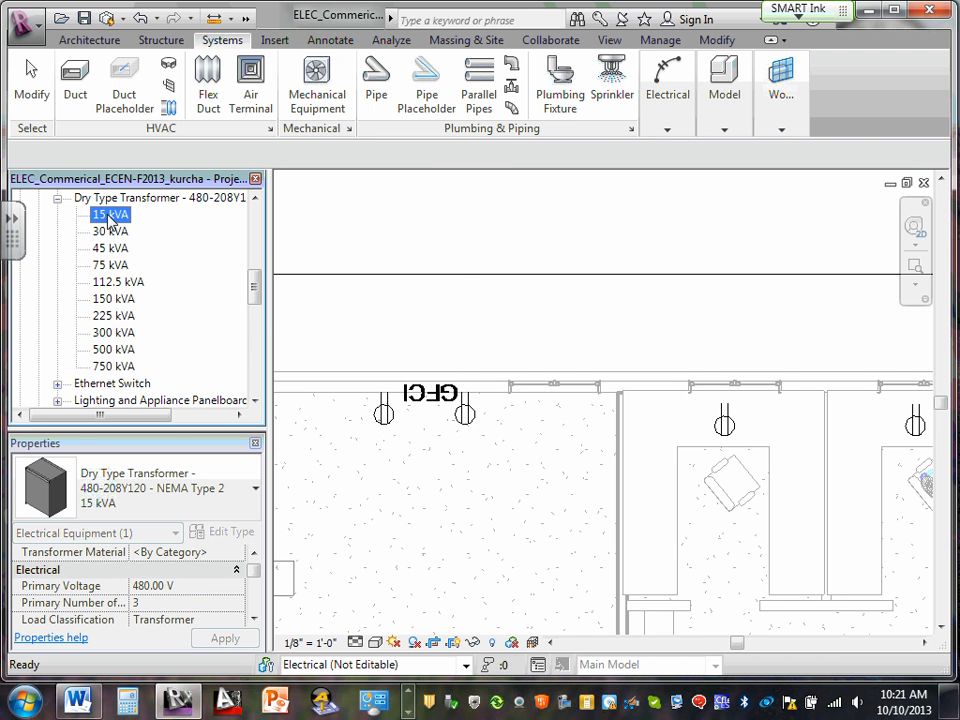
{"action": "double_click", "coordinate": [110, 216]}
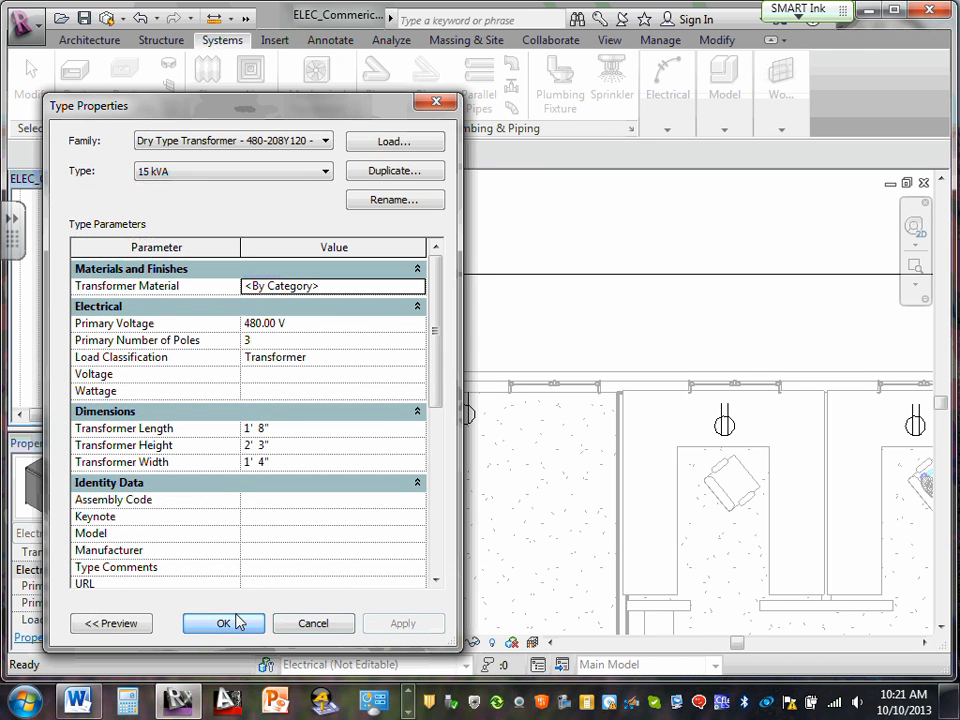
{"action": "left_click", "coordinate": [224, 623]}
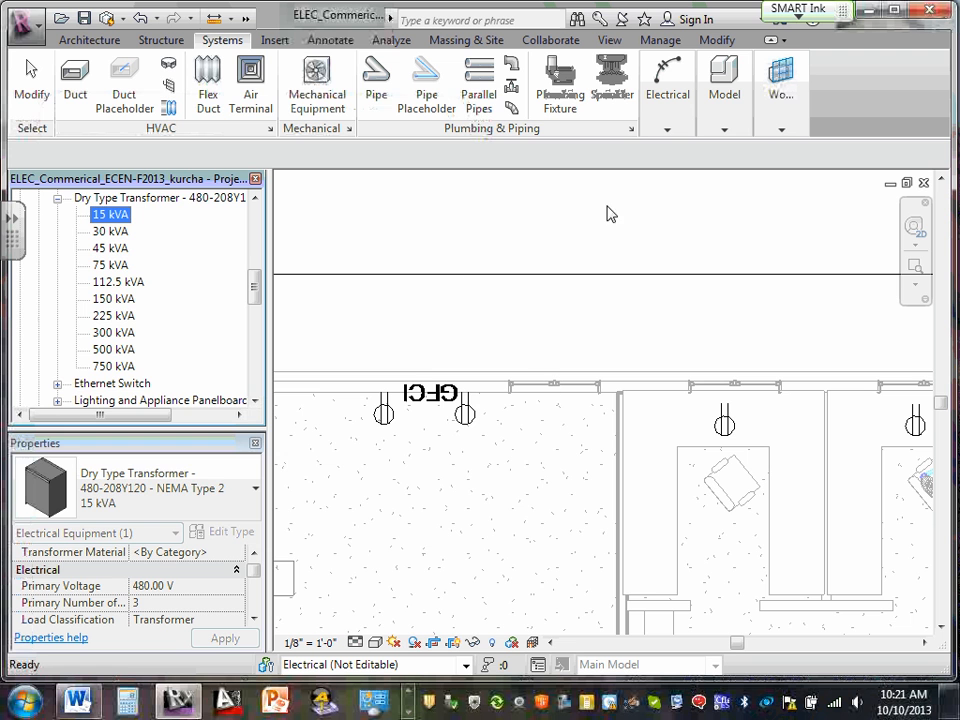
{"action": "left_click", "coordinate": [107, 490]}
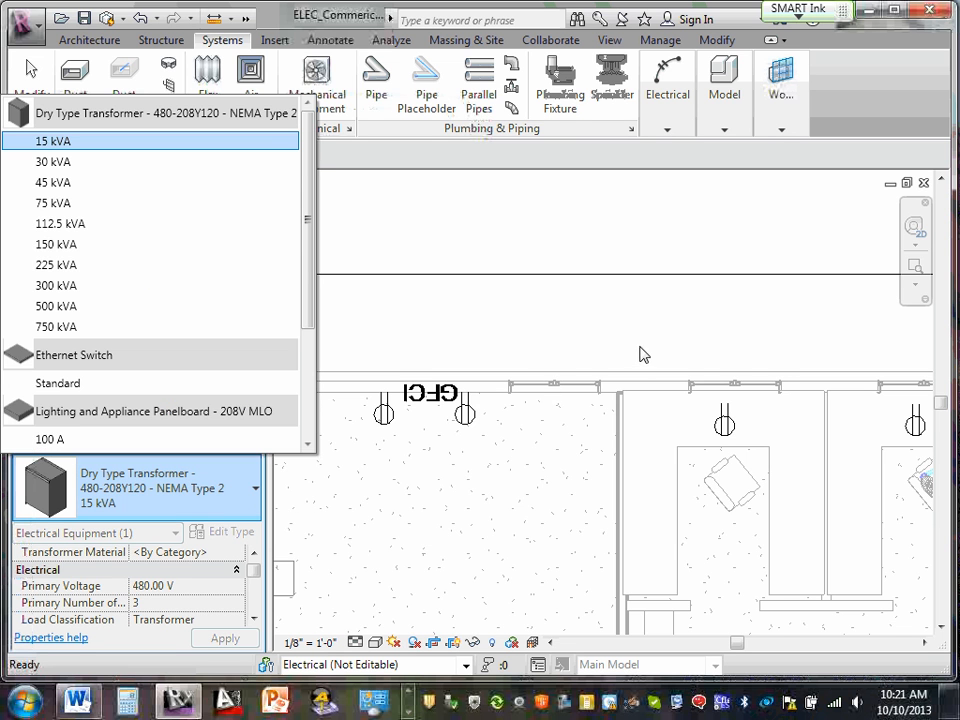
{"action": "left_click", "coordinate": [436, 514]}
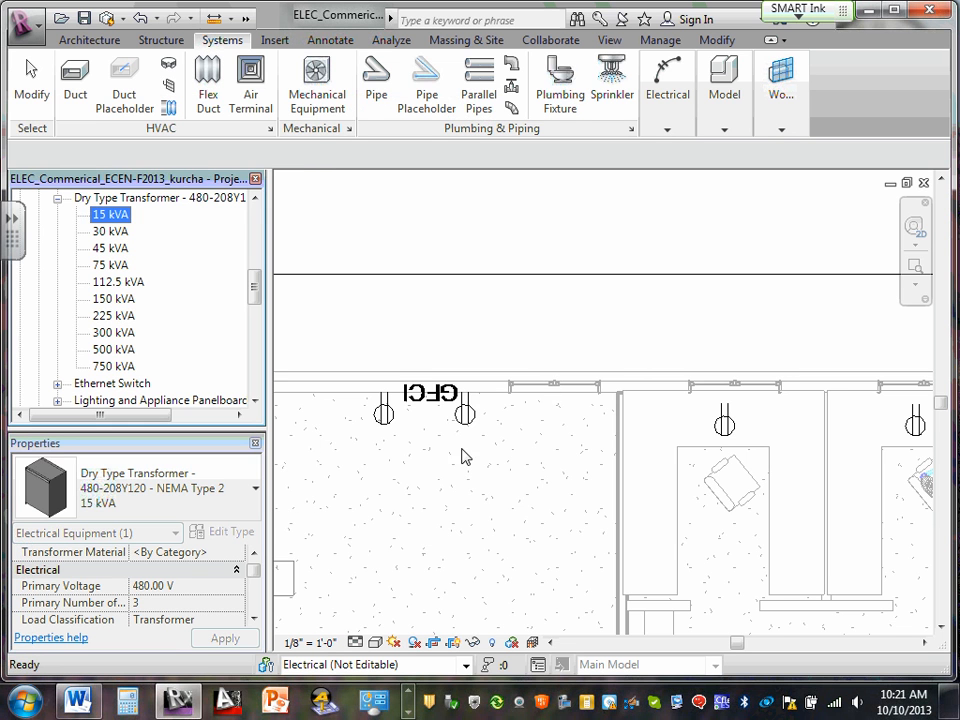
{"action": "left_click", "coordinate": [566, 412]}
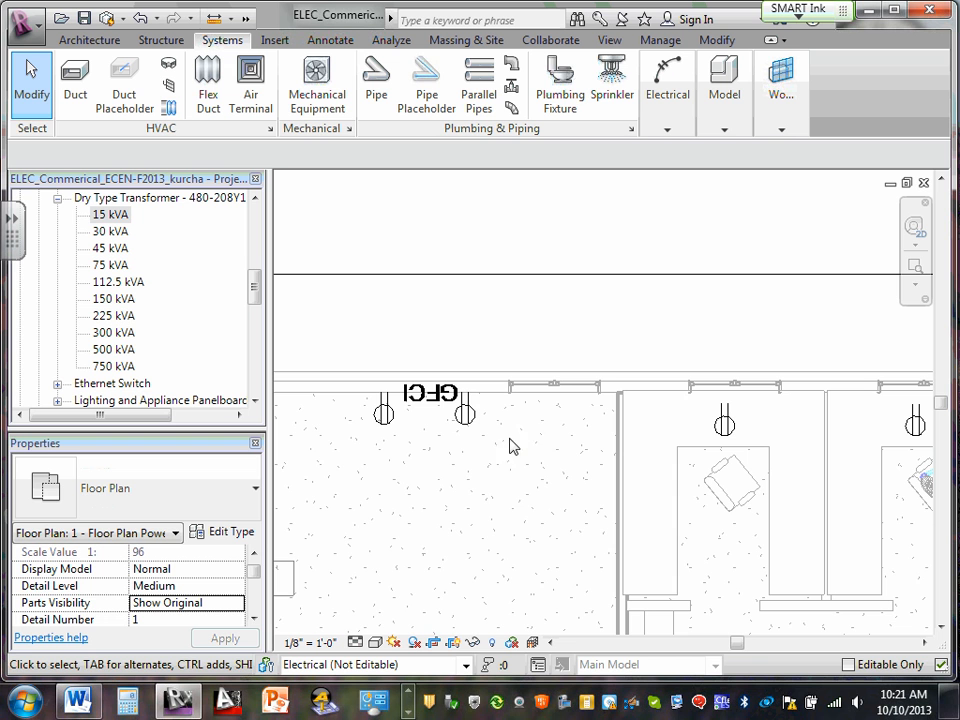
Place a 15 kVA Dry Type Transformer in the Elec./Mech. room in front of the exterior wall's window and end placement.
{"action": "left_click", "coordinate": [108, 217]}
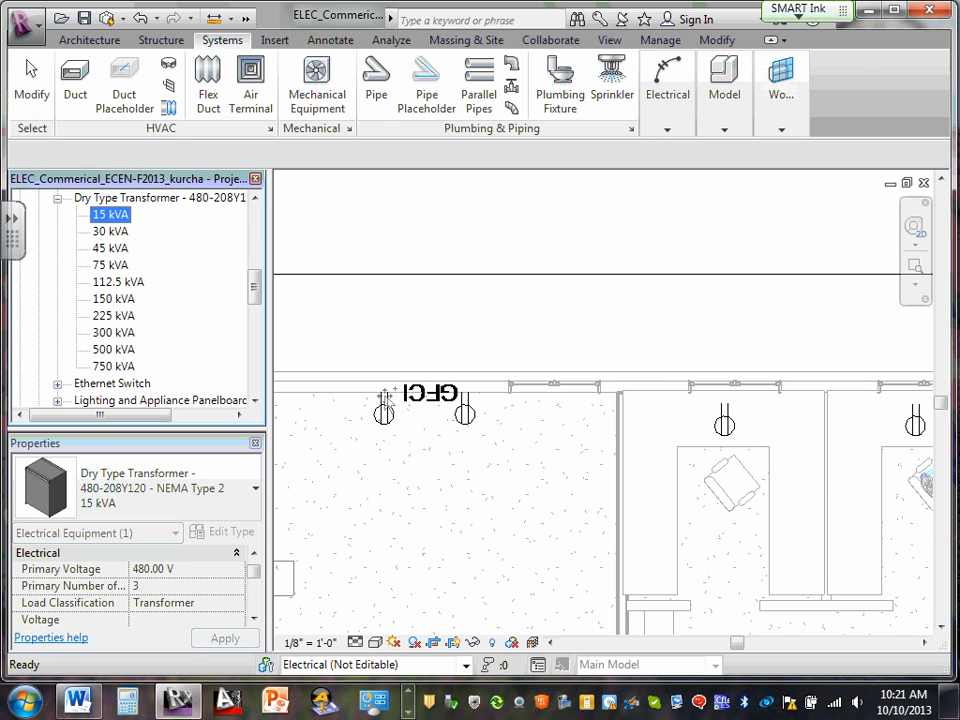
{"action": "left_click_drag", "start_coordinate": [385, 397], "coordinate": [563, 452]}
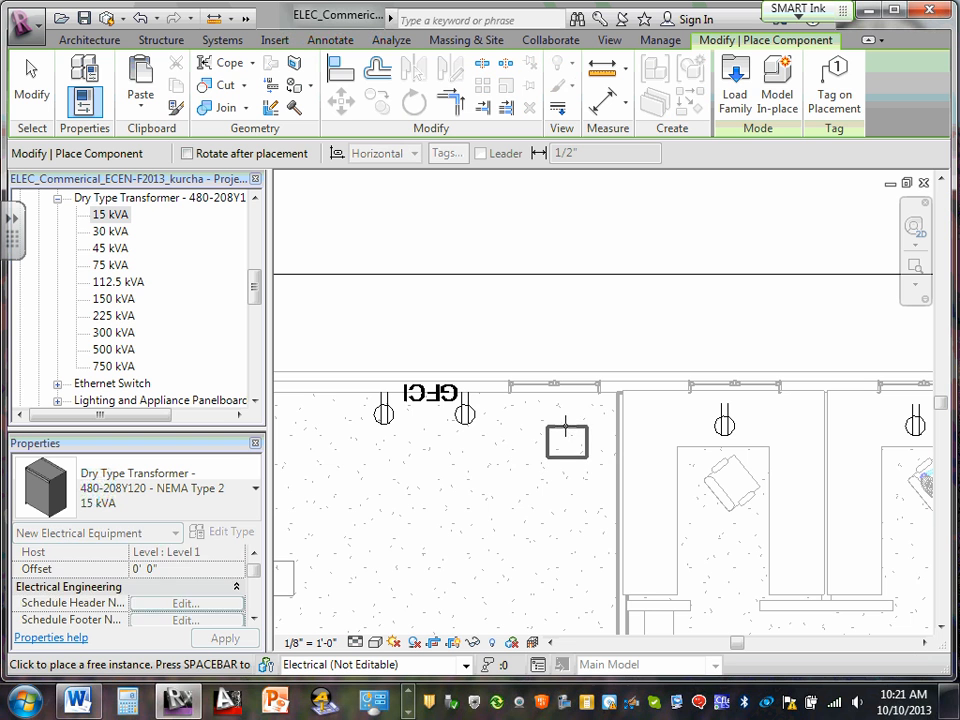
{"action": "left_click", "coordinate": [554, 433]}
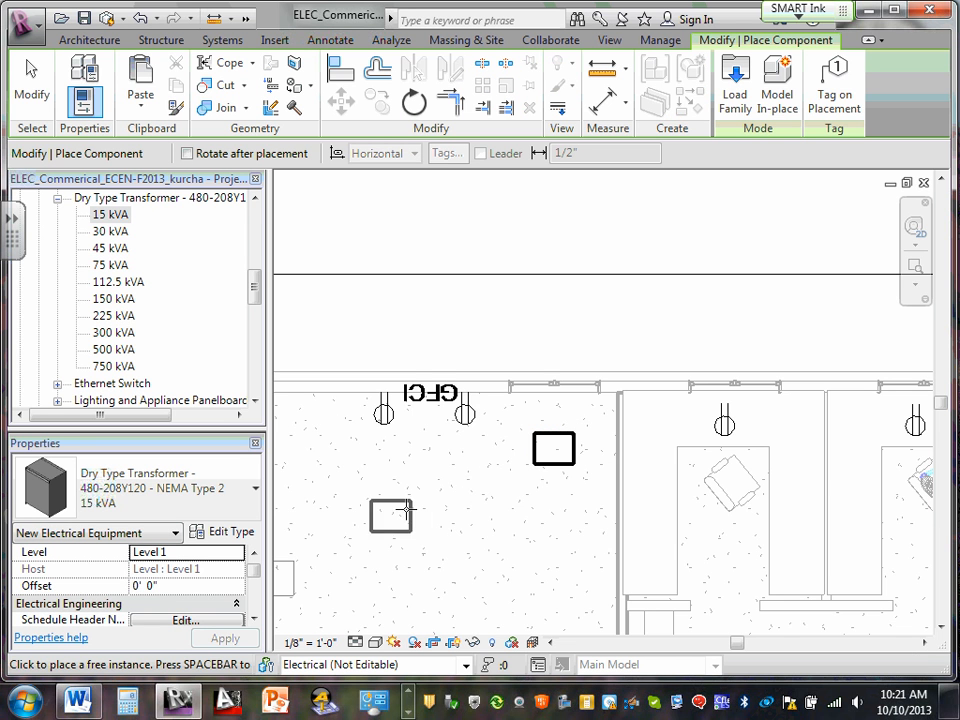
{"action": "key", "text": "Escape"}
{"action": "key", "text": "Escape"}
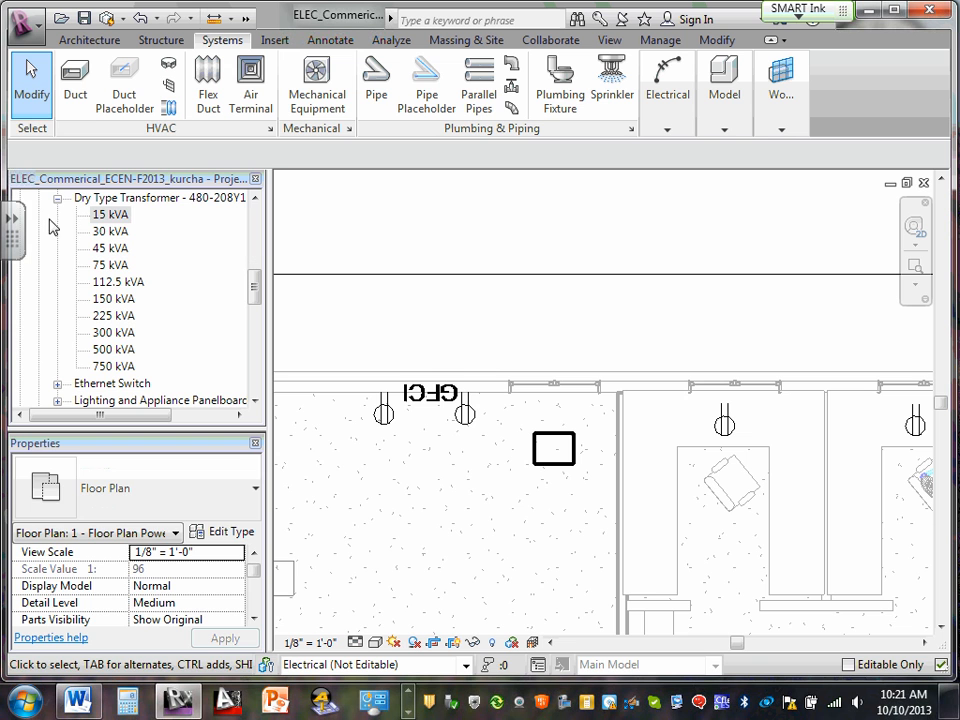
Place a 100 A Lighting and Appliance Panelboard - 208V MLO on the exterior wall, on the standard receptacle's side away from the window.
{"action": "left_click", "coordinate": [57, 198]}
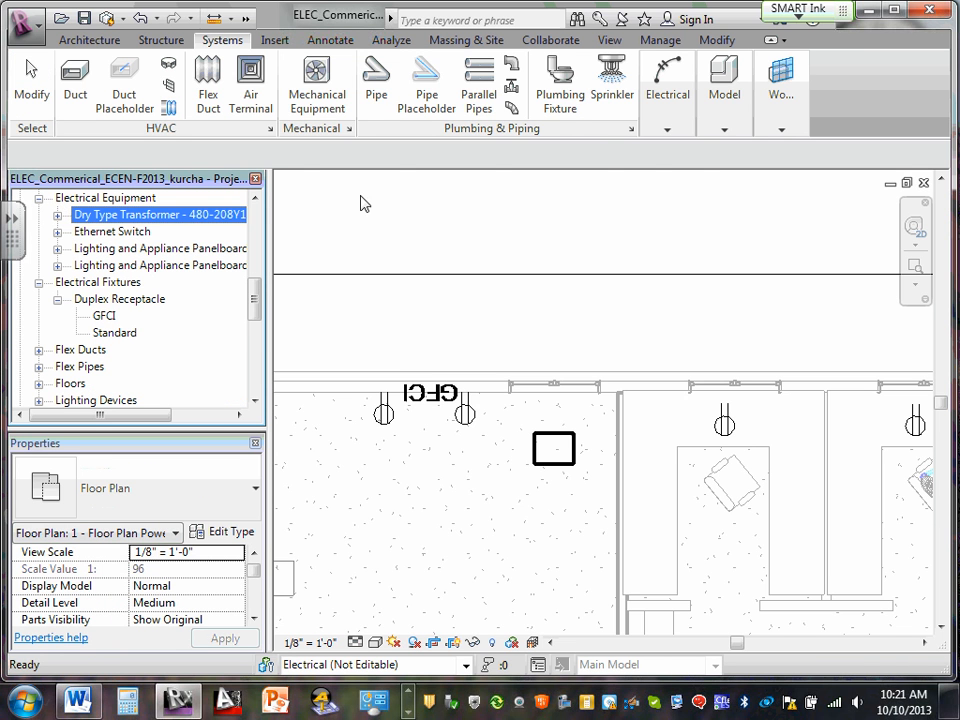
{"action": "left_click", "coordinate": [664, 131]}
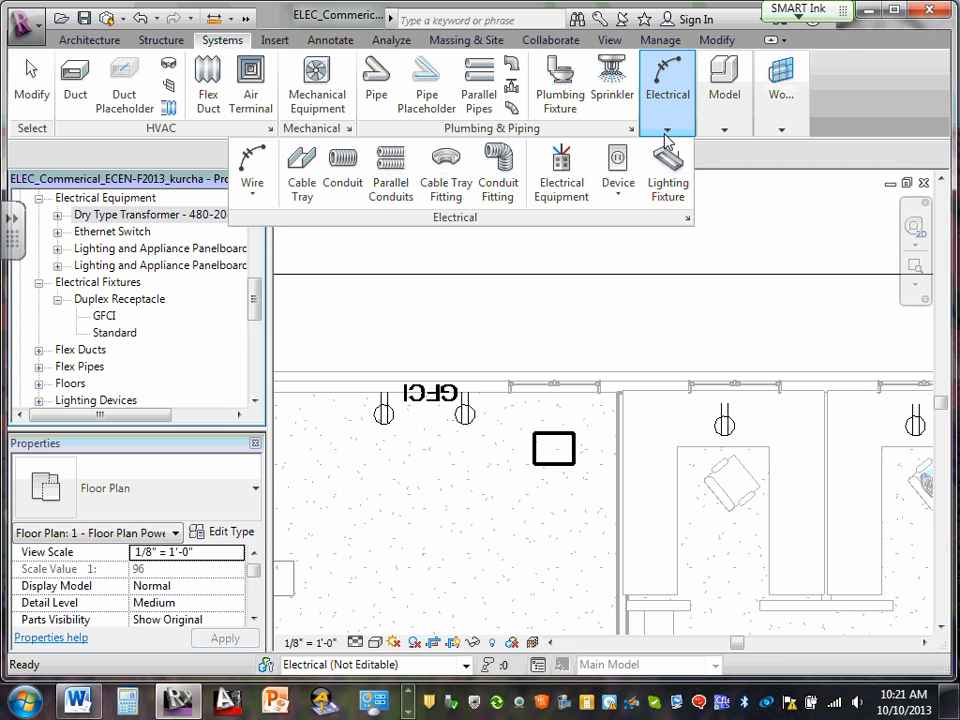
{"action": "left_click", "coordinate": [253, 308]}
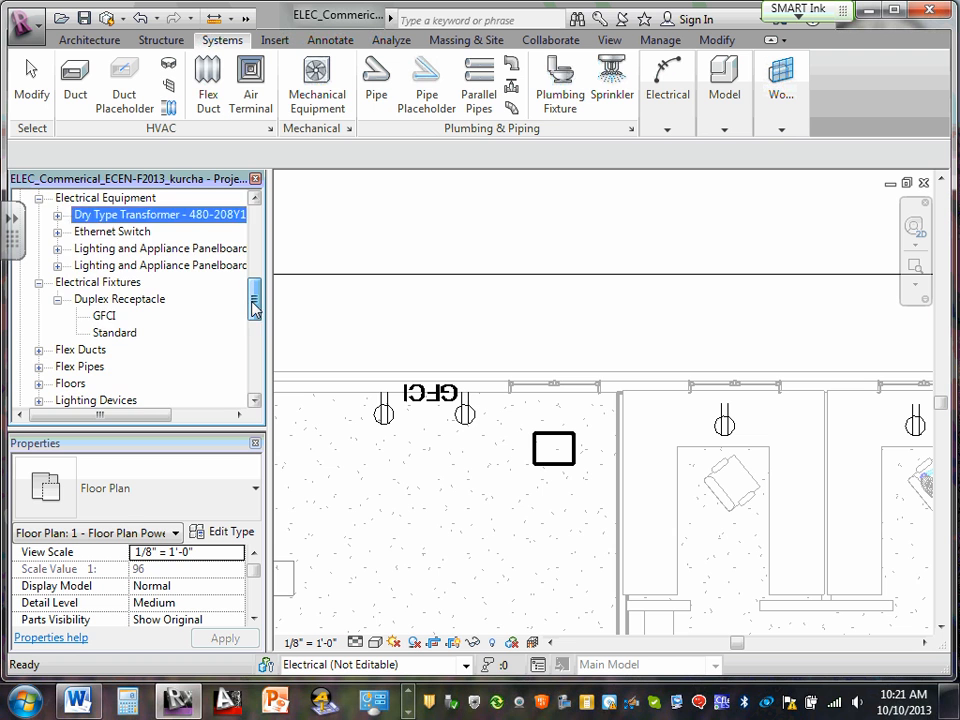
{"action": "scroll", "coordinate": [253, 305], "scroll_direction": "down", "scroll_amount": 1}
{"action": "scroll", "coordinate": [240, 296], "scroll_direction": "up", "scroll_amount": 2}
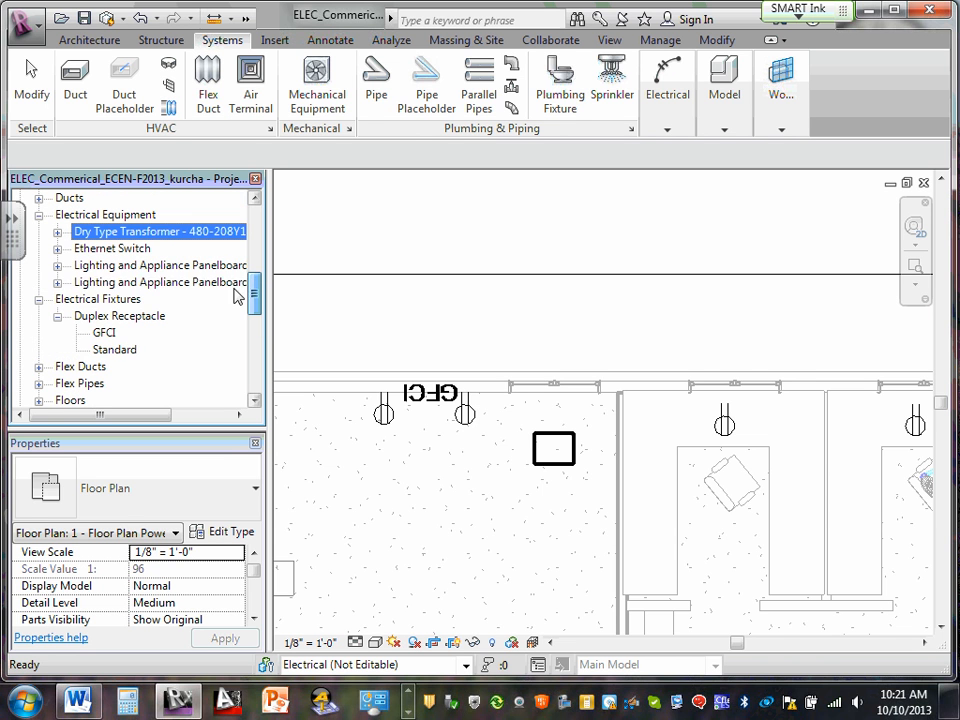
{"action": "left_click", "coordinate": [57, 265]}
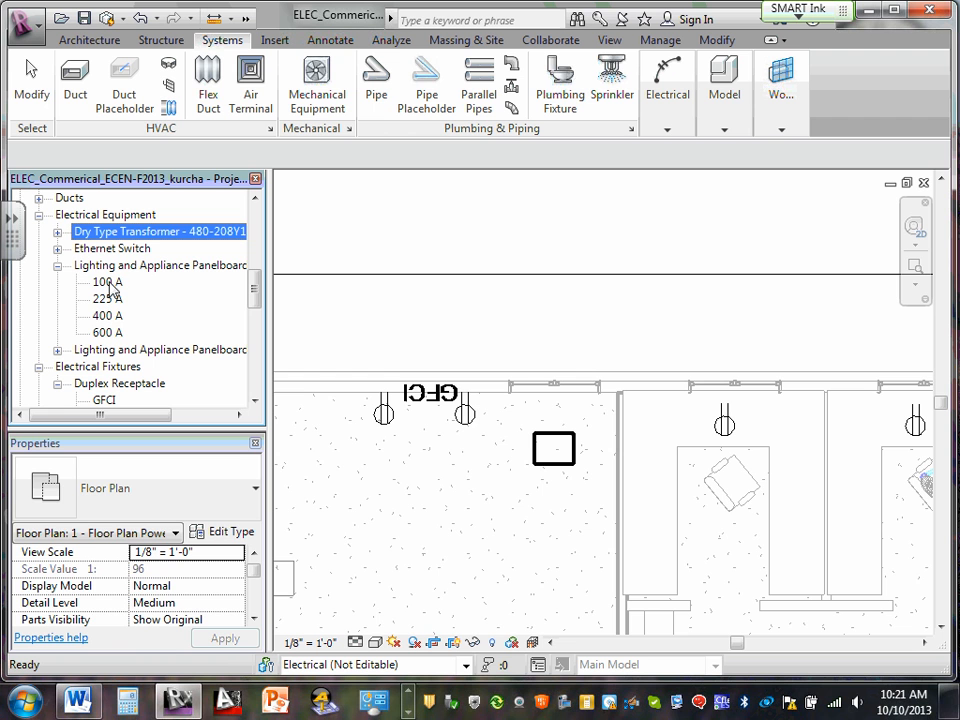
{"action": "left_click", "coordinate": [106, 283]}
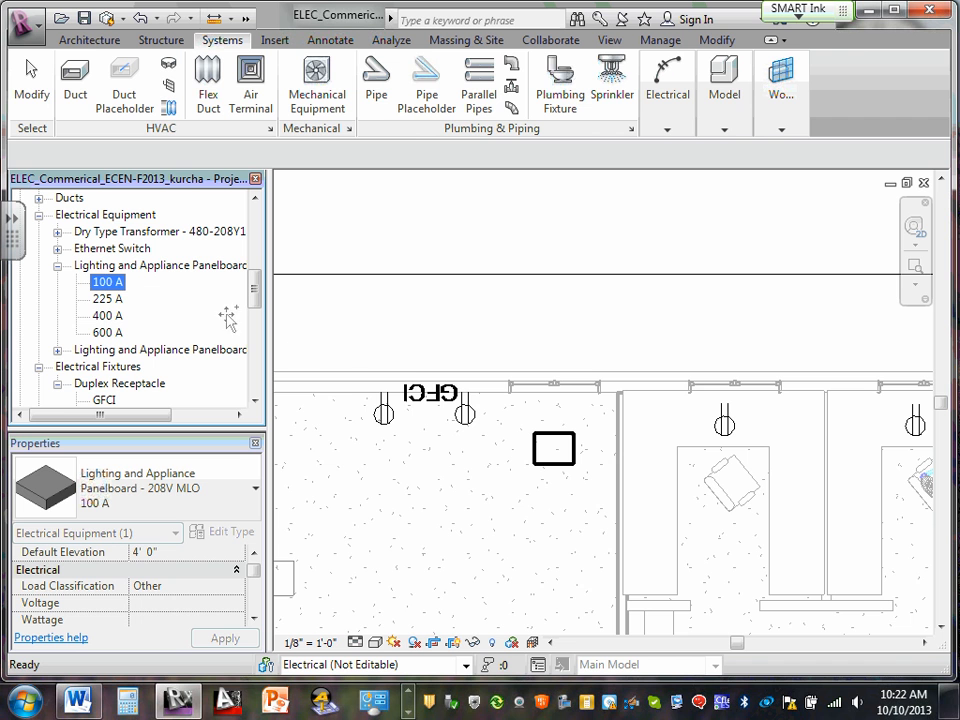
{"action": "left_click_drag", "start_coordinate": [634, 513], "coordinate": [329, 404]}
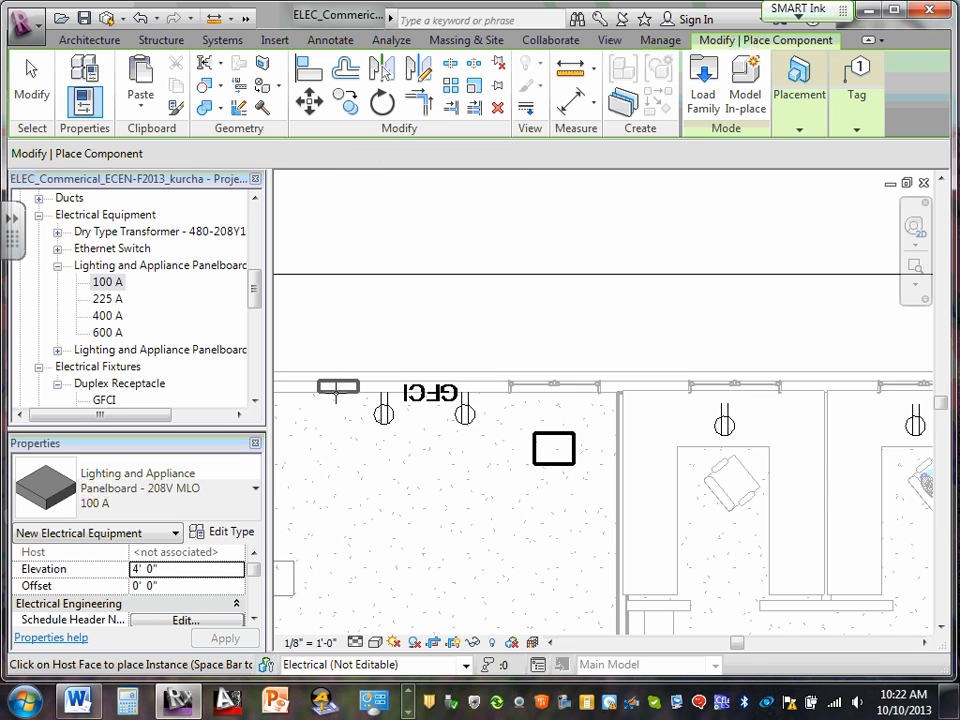
{"action": "left_click", "coordinate": [337, 390]}
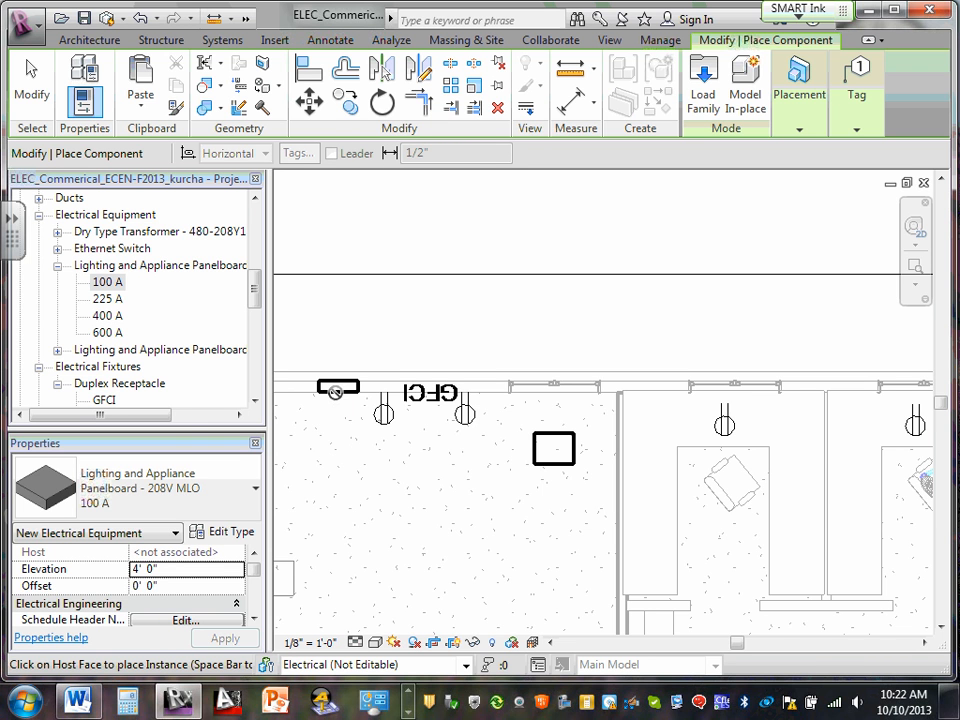
{"action": "key", "text": "Escape"}
{"action": "key", "text": "Escape"}
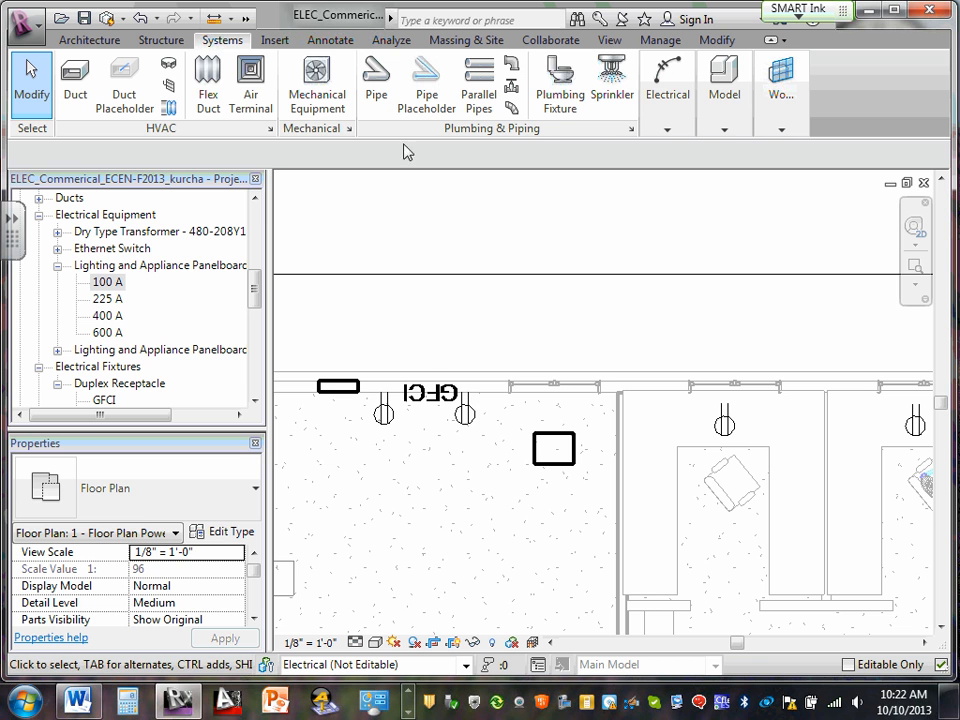
Start placing electrical equipment, examine the types offered for placement, and leave the command without placing anything.
{"action": "left_click", "coordinate": [668, 136]}
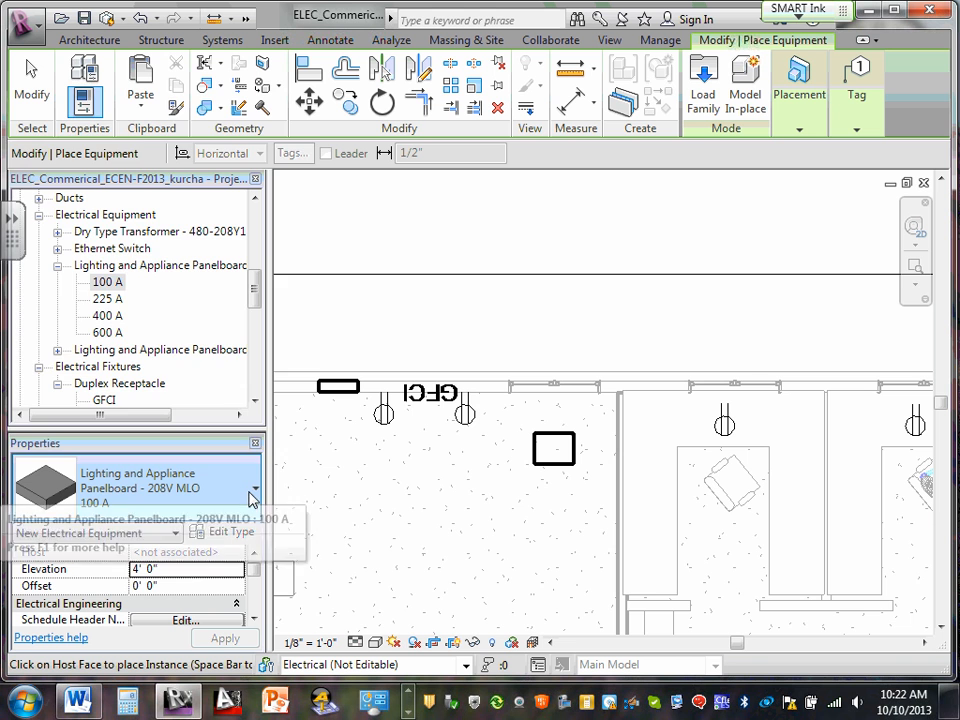
{"action": "left_click", "coordinate": [250, 488]}
{"action": "scroll", "coordinate": [190, 250], "scroll_direction": "up", "scroll_amount": 2}
{"action": "scroll", "coordinate": [196, 243], "scroll_direction": "down", "scroll_amount": 3}
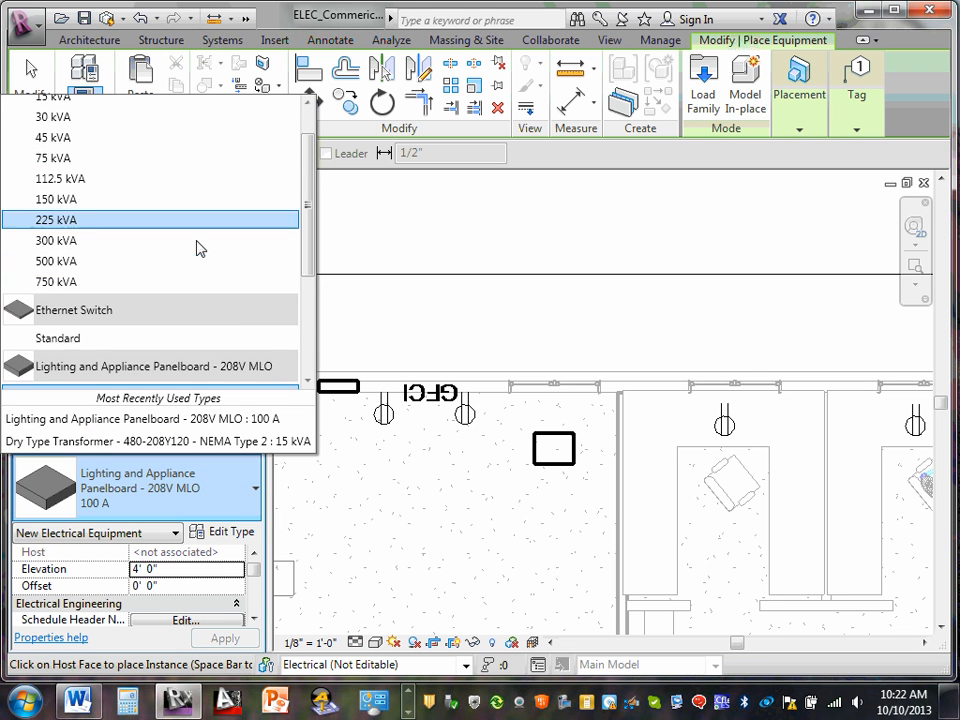
{"action": "left_click", "coordinate": [464, 231]}
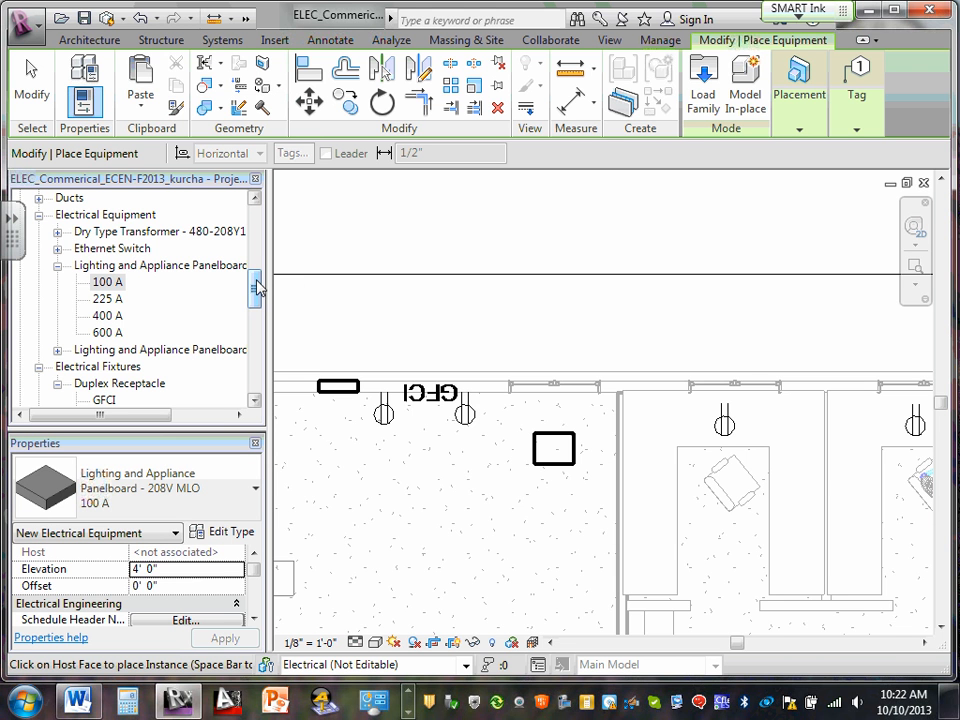
{"action": "key", "text": "Escape"}
Examine each Lighting Switches type under the Lighting Devices families, from Circuit Breaker through Timer.
{"action": "left_click_drag", "start_coordinate": [257, 287], "coordinate": [255, 321]}
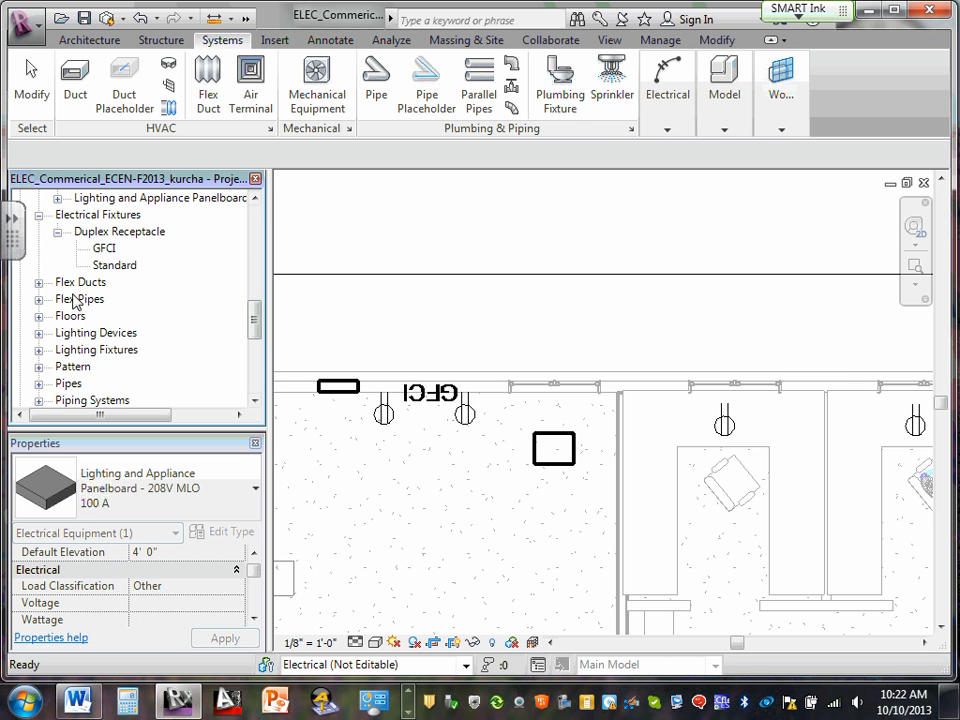
{"action": "left_click", "coordinate": [38, 333]}
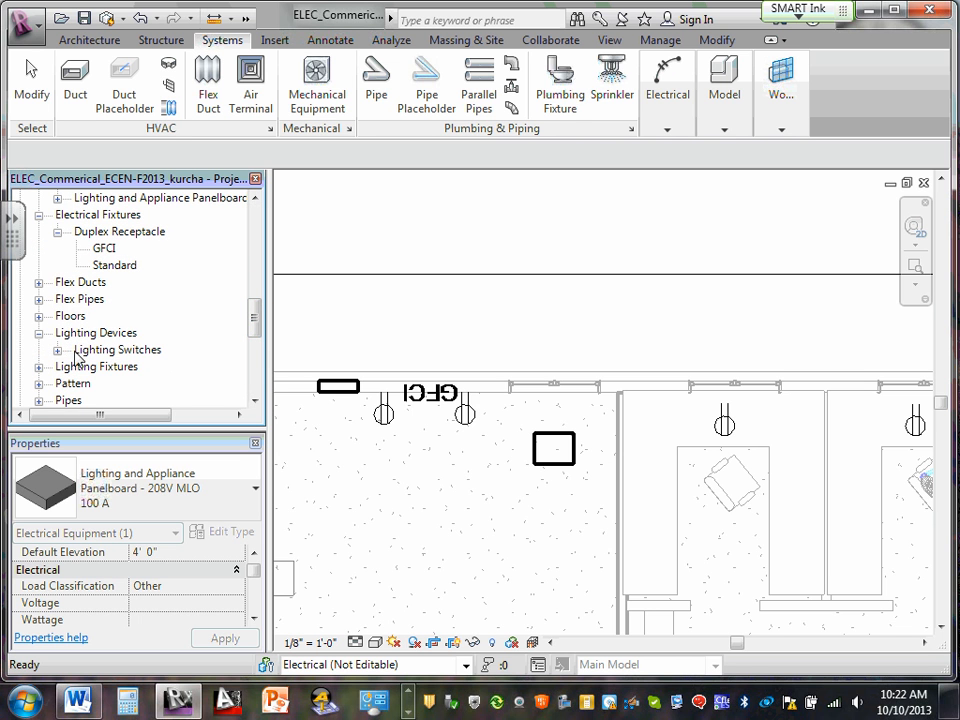
{"action": "left_click", "coordinate": [58, 350]}
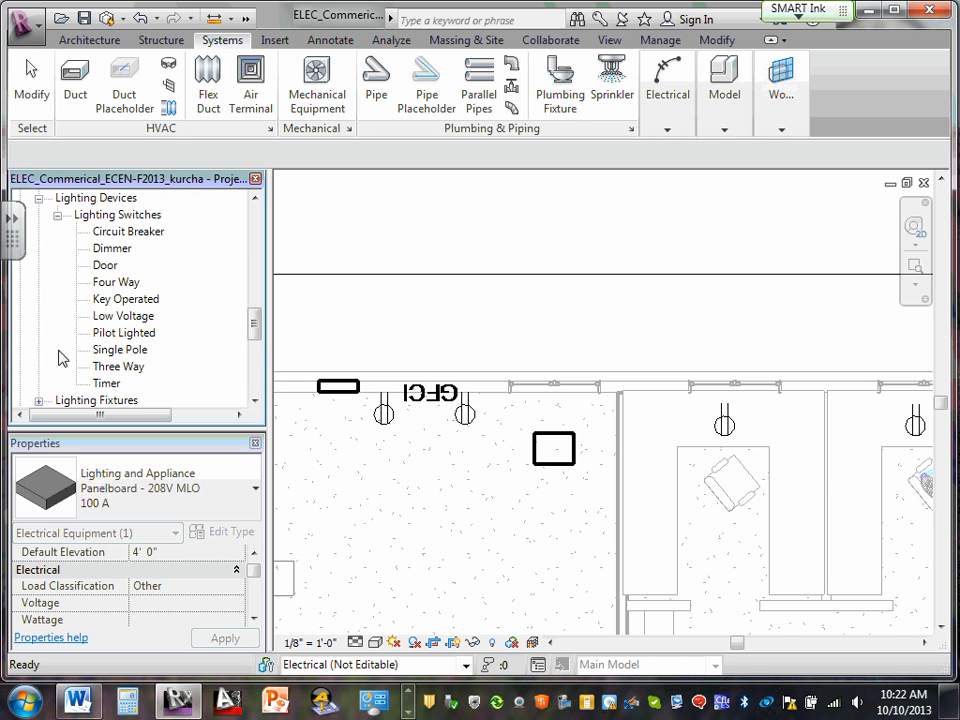
{"action": "left_click", "coordinate": [135, 236]}
{"action": "left_click", "coordinate": [118, 249]}
{"action": "left_click", "coordinate": [122, 266]}
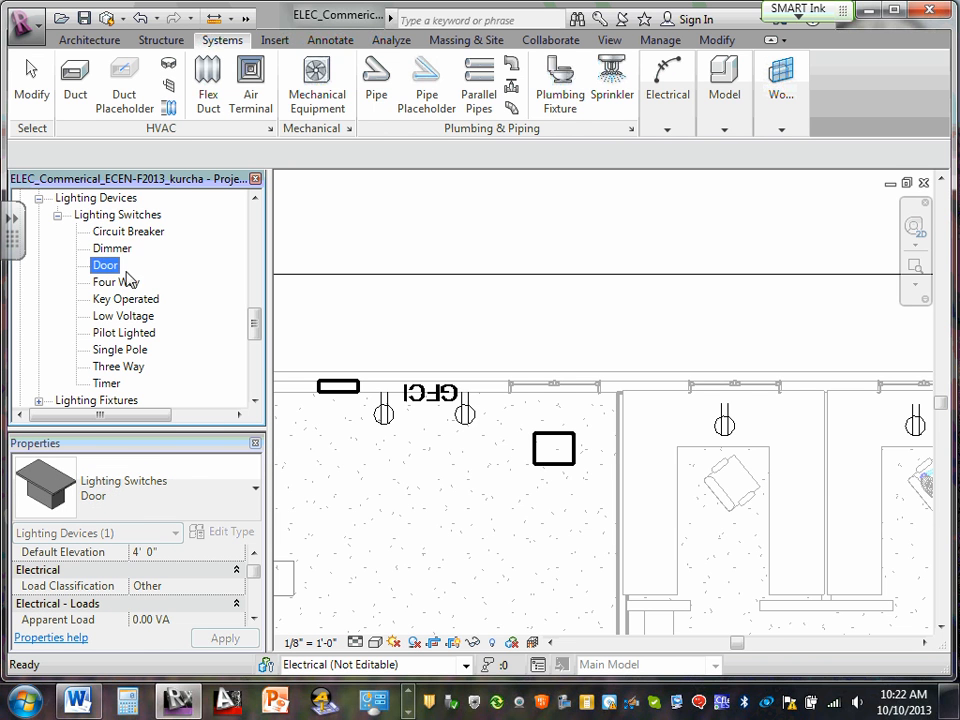
{"action": "left_click", "coordinate": [128, 284]}
{"action": "left_click", "coordinate": [135, 300]}
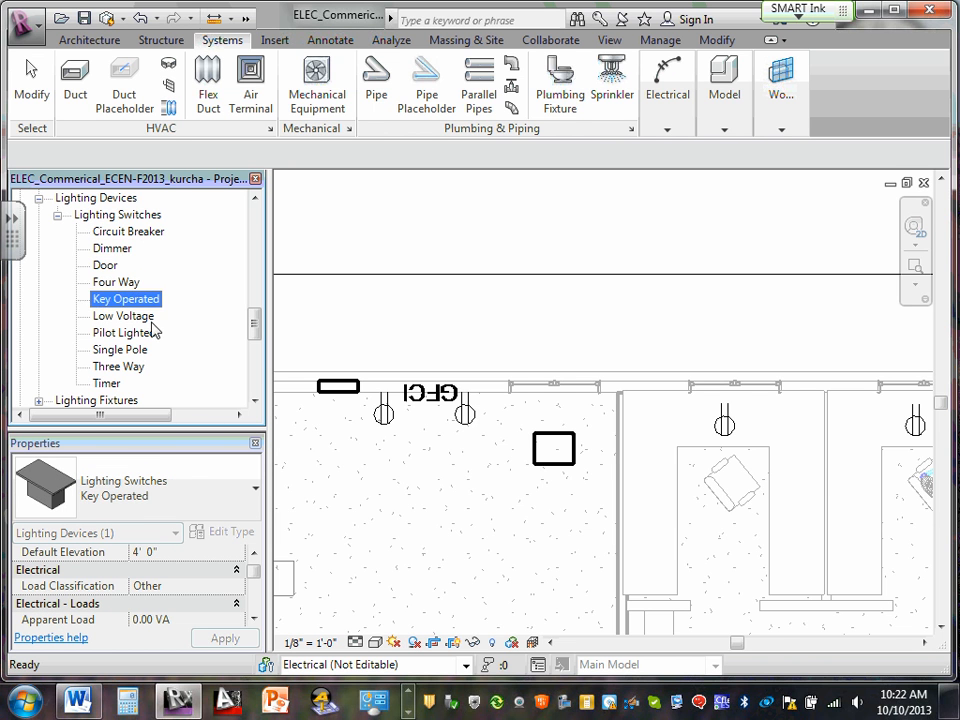
{"action": "left_click", "coordinate": [133, 318]}
{"action": "left_click", "coordinate": [131, 335]}
{"action": "left_click", "coordinate": [130, 351]}
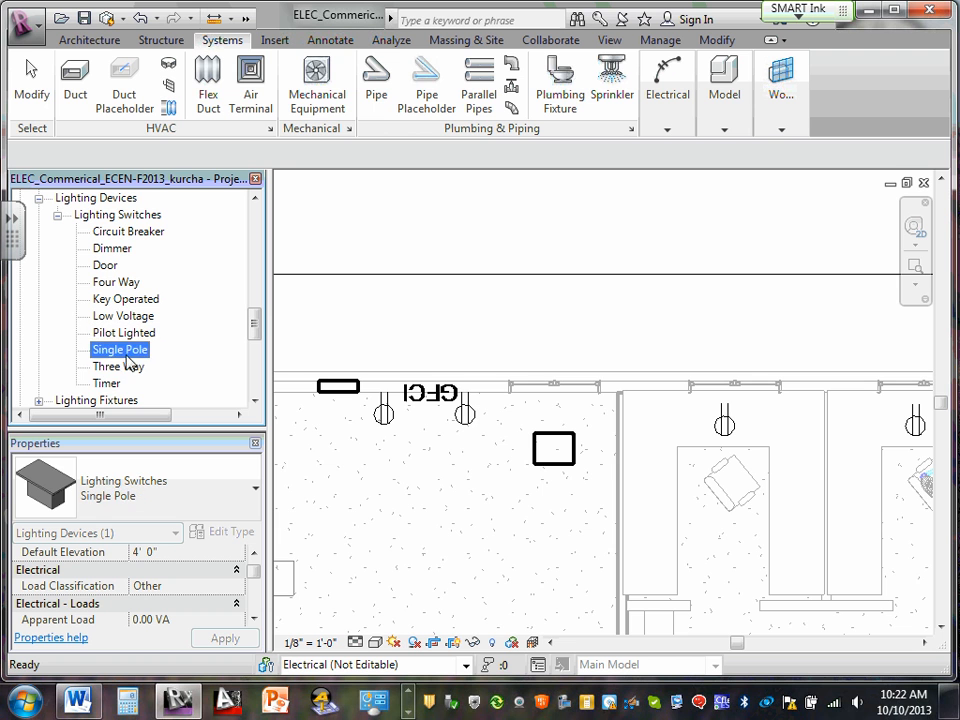
{"action": "left_click", "coordinate": [127, 367]}
{"action": "left_click", "coordinate": [118, 383]}
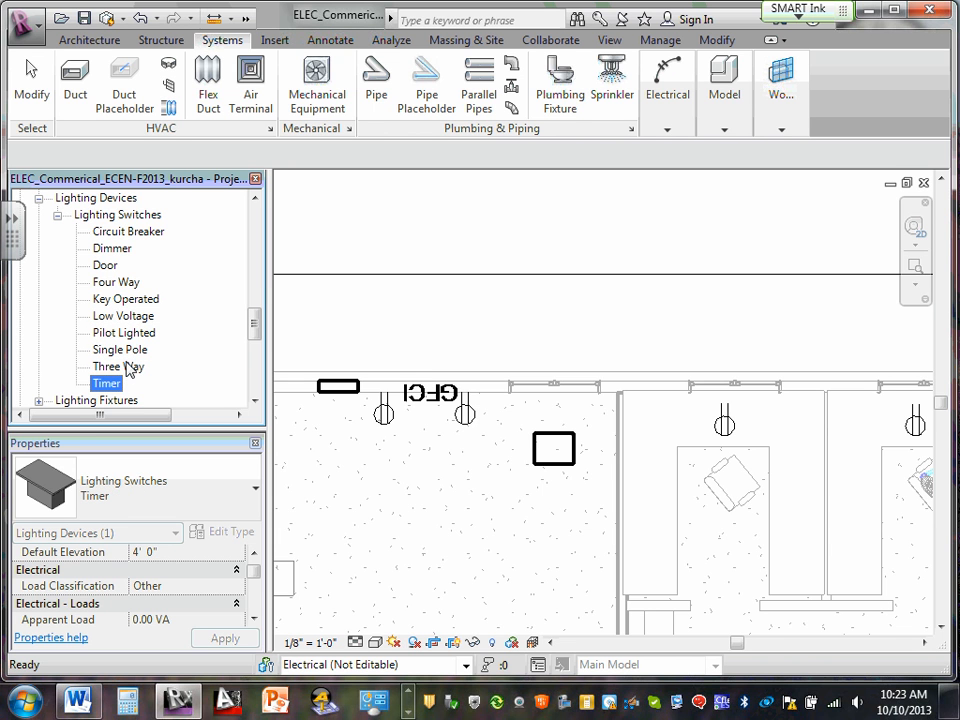
Examine the Plain Recessed Lighting Fixture types under the Lighting Fixtures families and return to the Lighting Switches types.
{"action": "scroll", "coordinate": [125, 355], "scroll_direction": "down", "scroll_amount": 2}
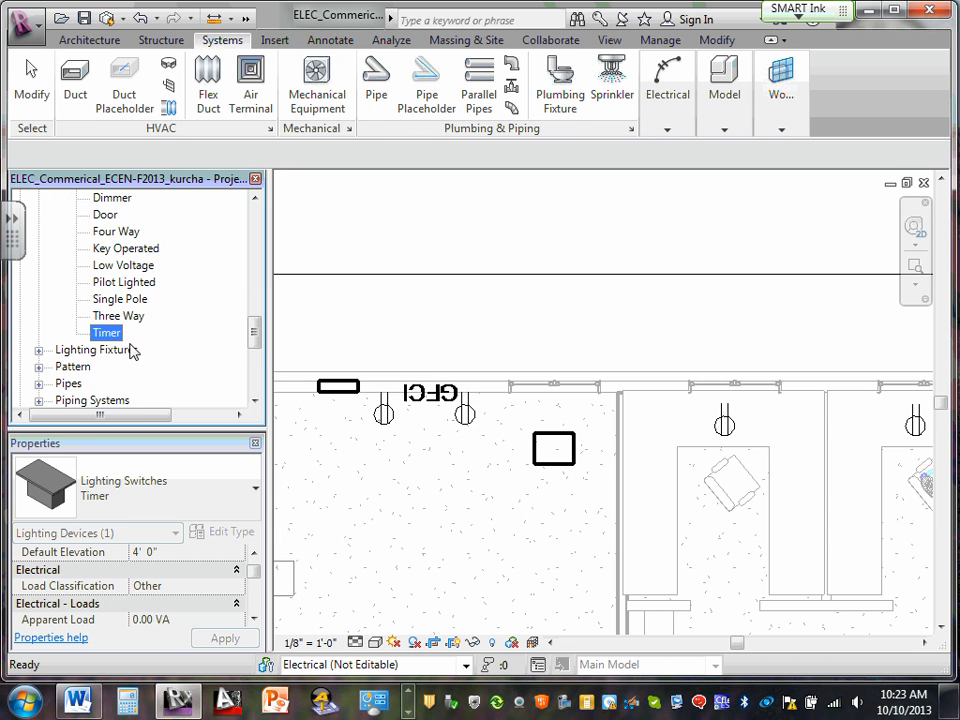
{"action": "left_click", "coordinate": [38, 316]}
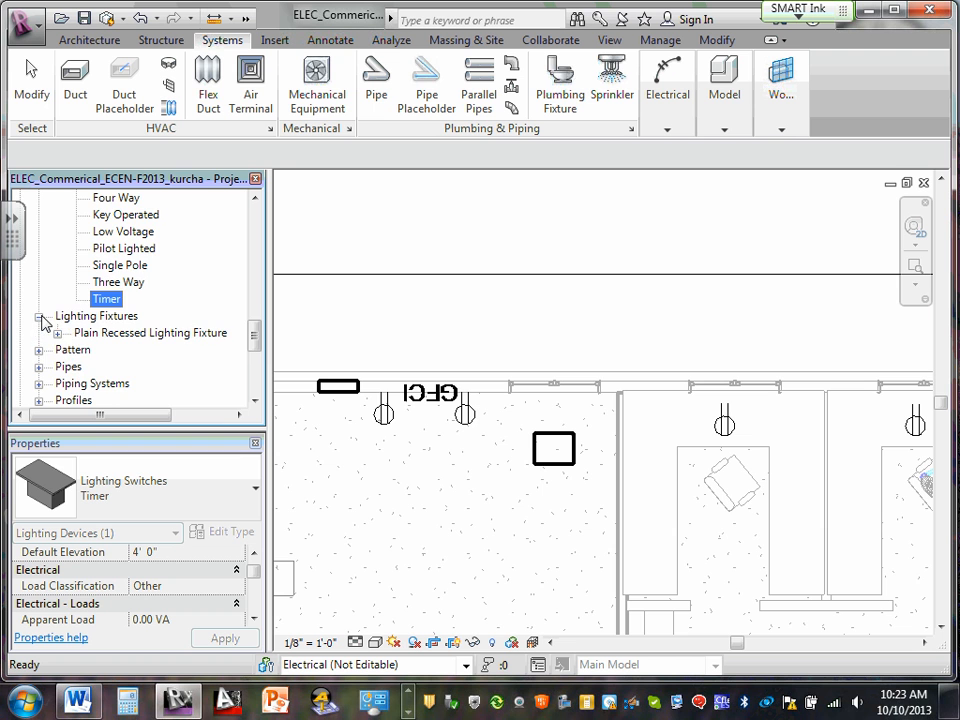
{"action": "left_click", "coordinate": [57, 333]}
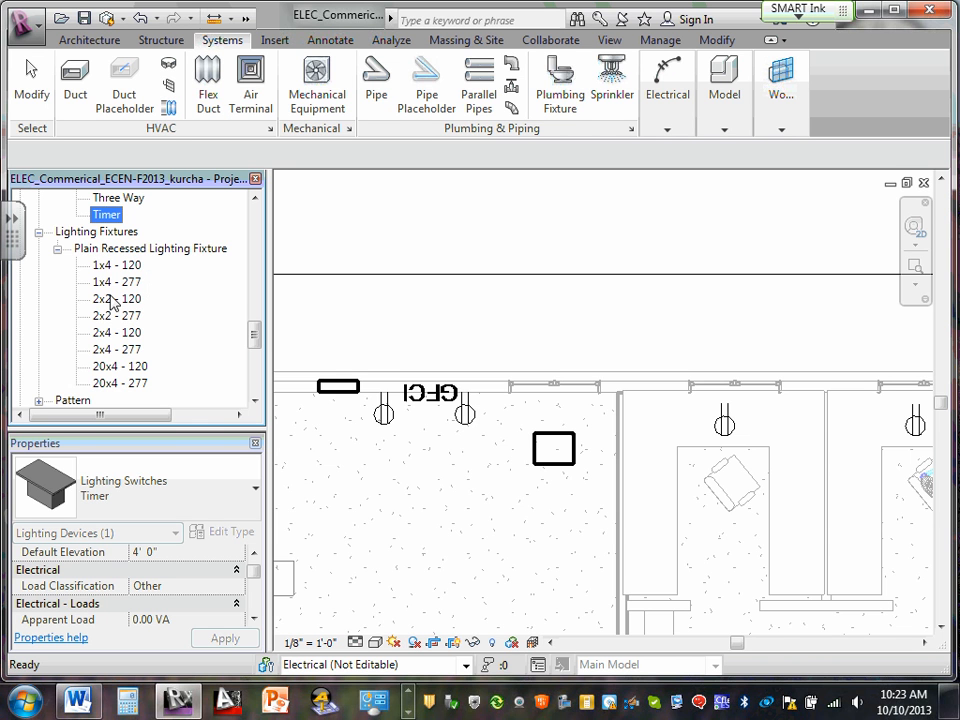
{"action": "scroll", "coordinate": [161, 315], "scroll_direction": "down", "scroll_amount": 2}
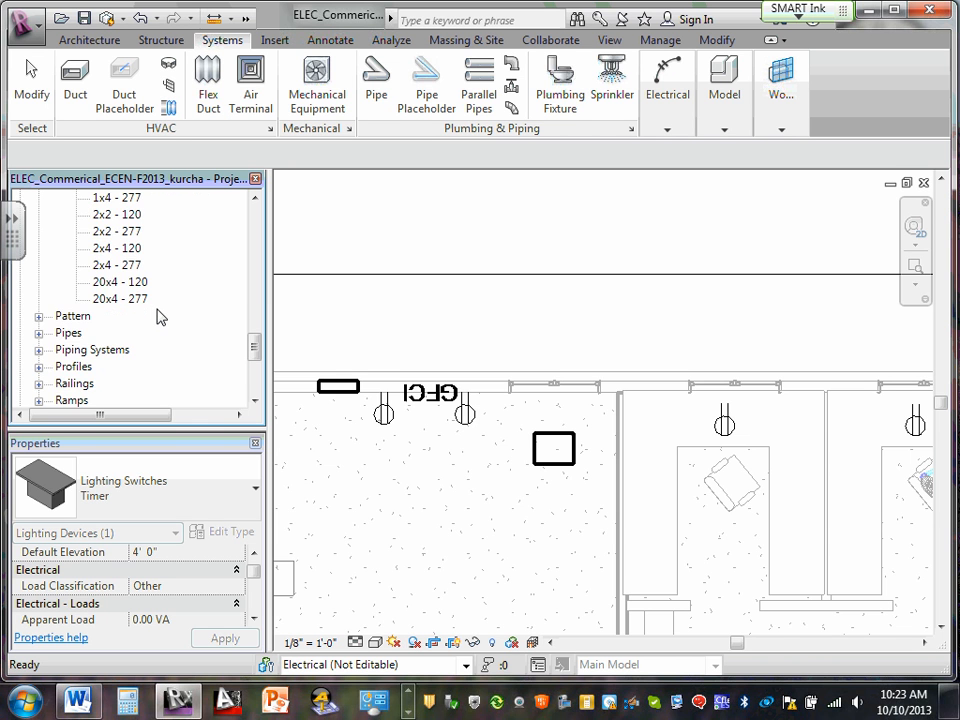
{"action": "scroll", "coordinate": [161, 315], "scroll_direction": "up", "scroll_amount": 5}
{"action": "scroll", "coordinate": [161, 315], "scroll_direction": "up", "scroll_amount": 1}
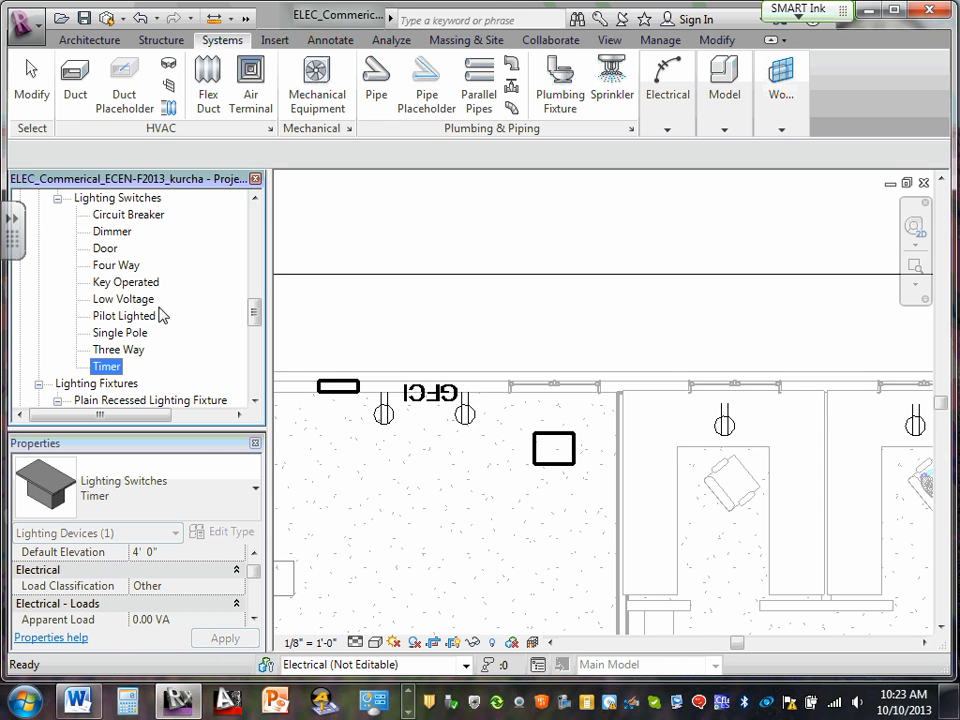
{"action": "scroll", "coordinate": [180, 296], "scroll_direction": "up", "scroll_amount": 1}
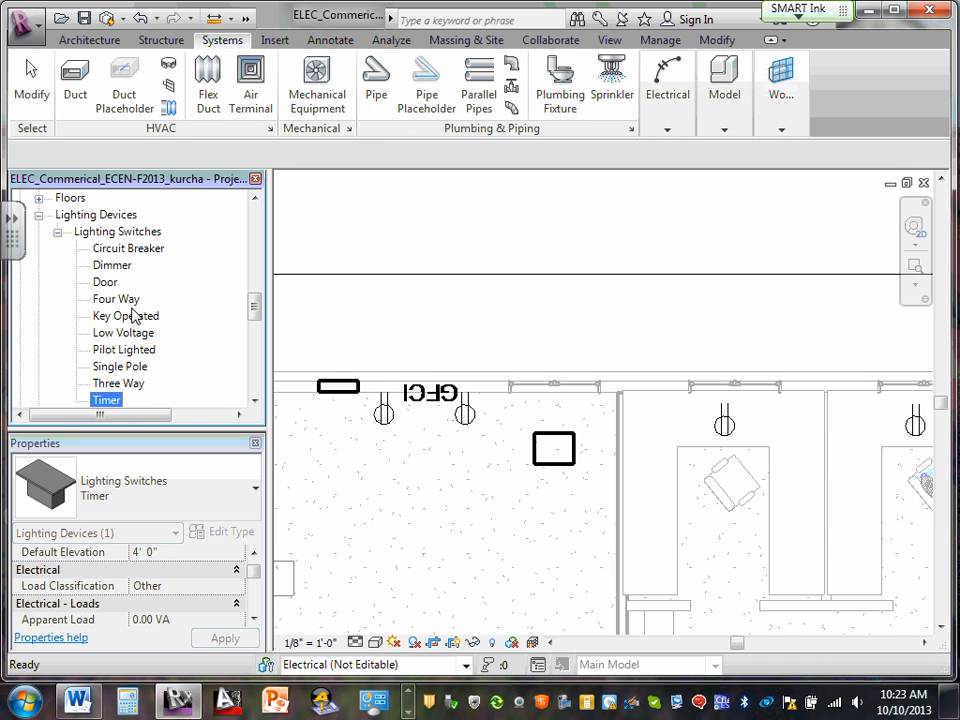
Try to place a Single Pole lighting switch on the exterior wall between the receptacle and the window, and leave the command.
{"action": "left_click", "coordinate": [119, 368]}
{"action": "left_click_drag", "start_coordinate": [114, 369], "coordinate": [540, 403]}
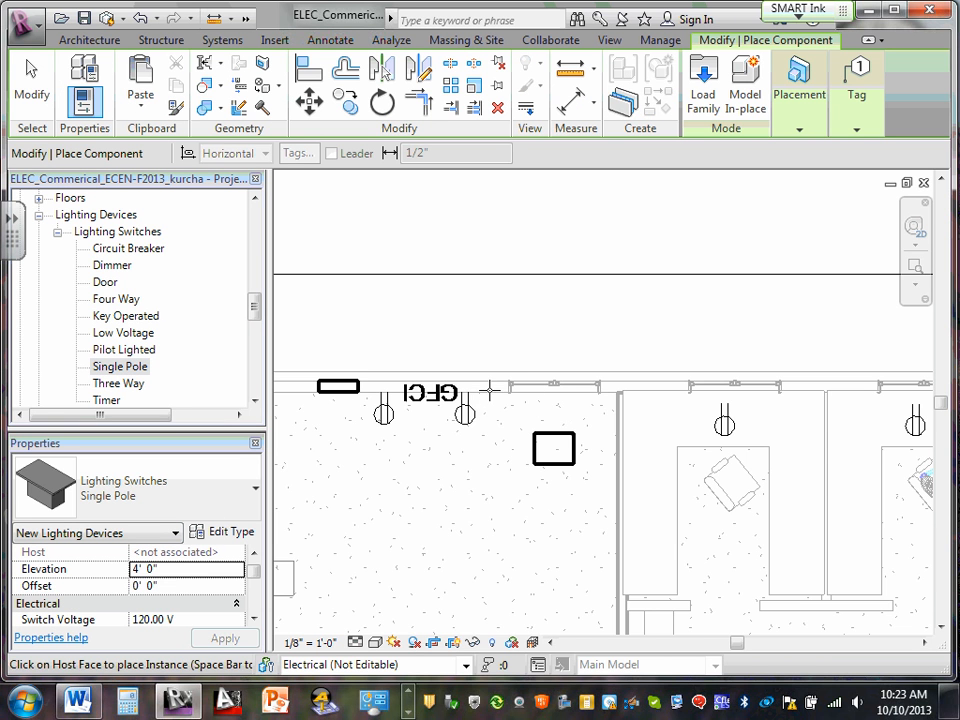
{"action": "left_click", "coordinate": [493, 390]}
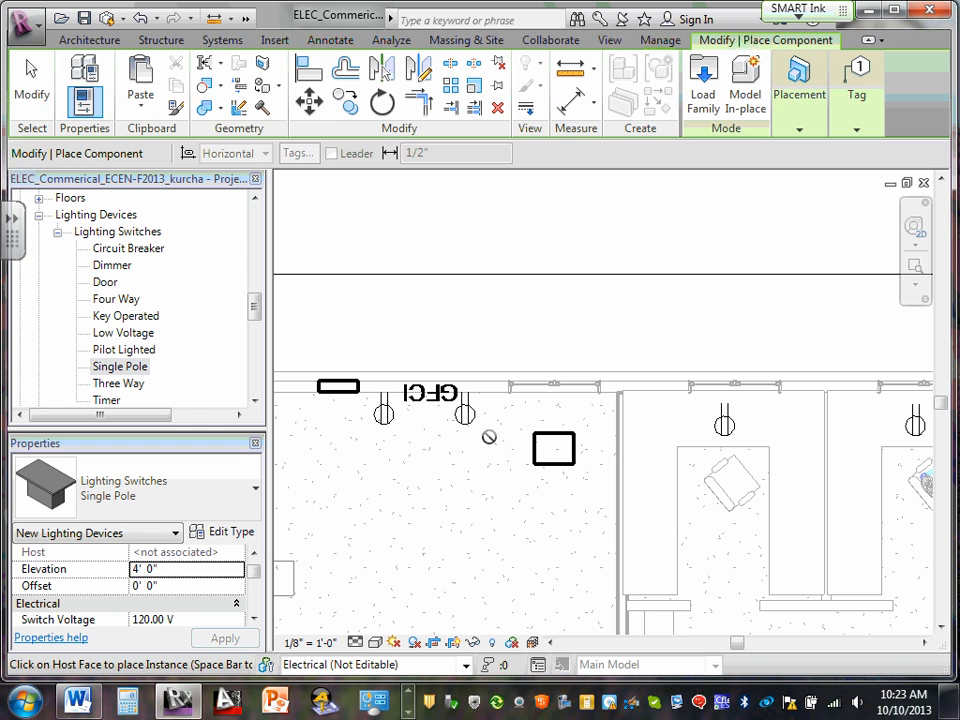
{"action": "key", "text": "Escape"}
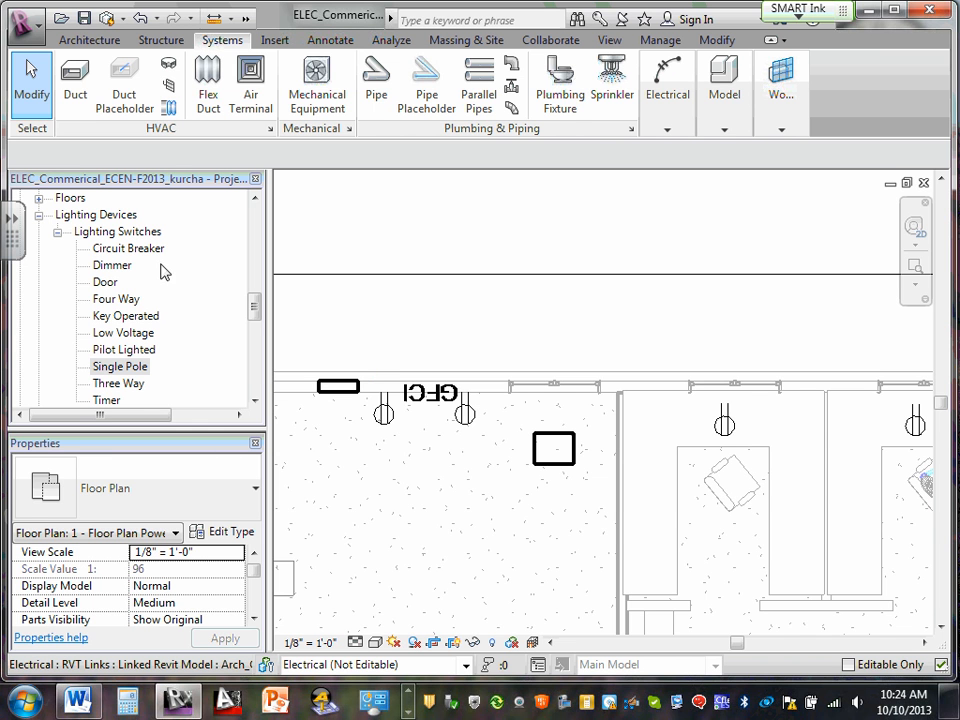
Return to the start of the project tree and examine its main branches and the Families categories.
{"action": "scroll", "coordinate": [185, 272], "scroll_direction": "up", "scroll_amount": 2}
{"action": "left_click_drag", "start_coordinate": [258, 313], "coordinate": [260, 224]}
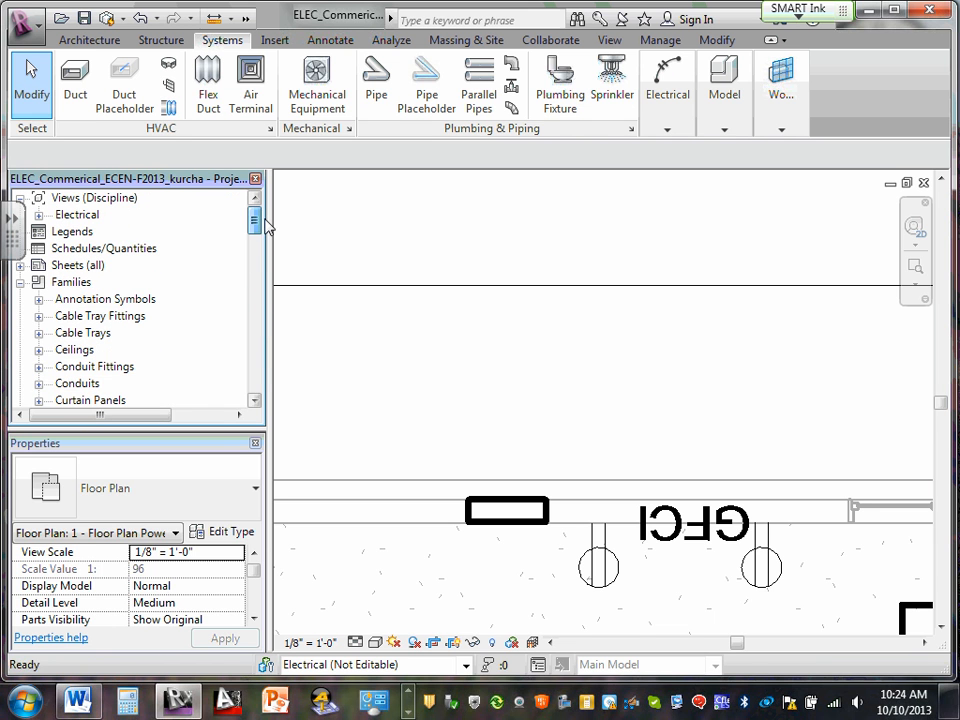
{"action": "left_click", "coordinate": [20, 282]}
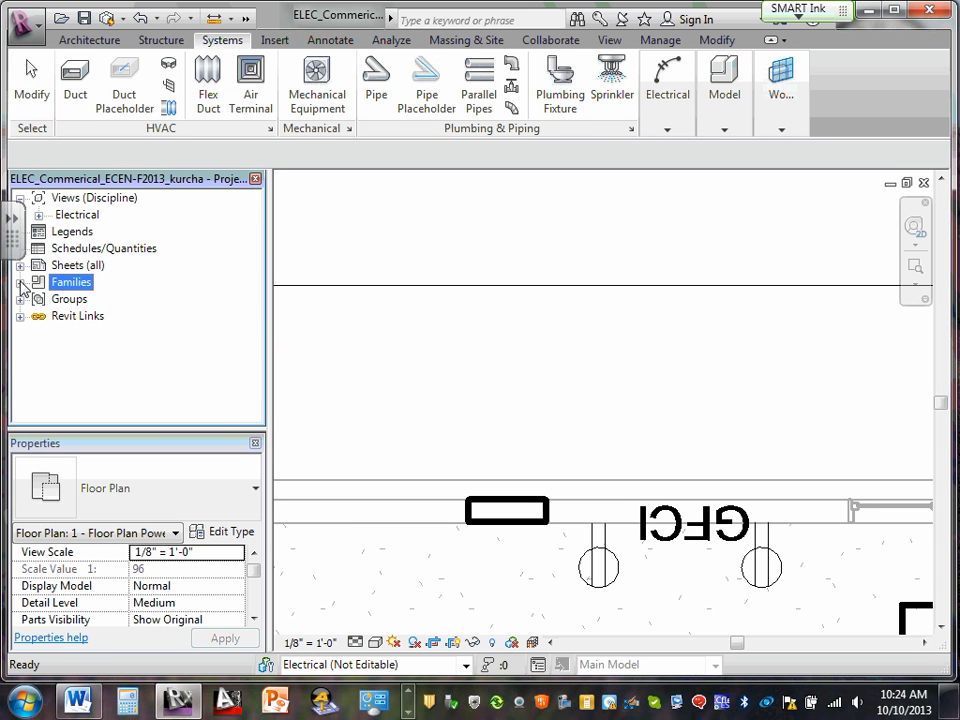
{"action": "left_click", "coordinate": [20, 283]}
{"action": "scroll", "coordinate": [60, 286], "scroll_direction": "up", "scroll_amount": 3}
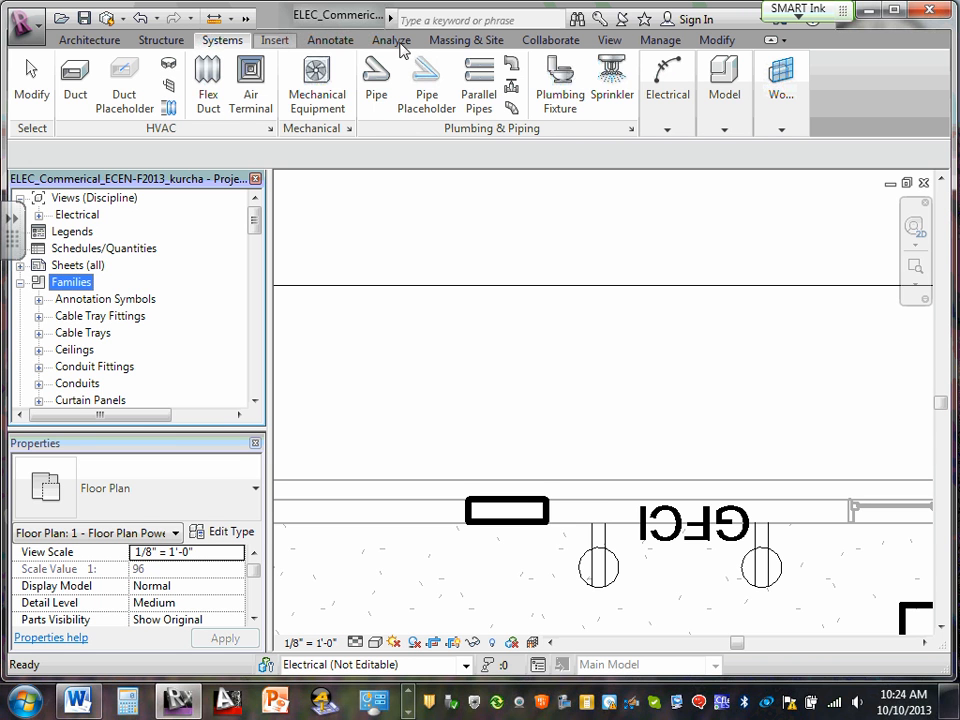
Start loading a family and examine the families in the US Imperial library's Electrical > MEP > Electric Power > Distribution folder.
{"action": "left_click", "coordinate": [282, 43]}
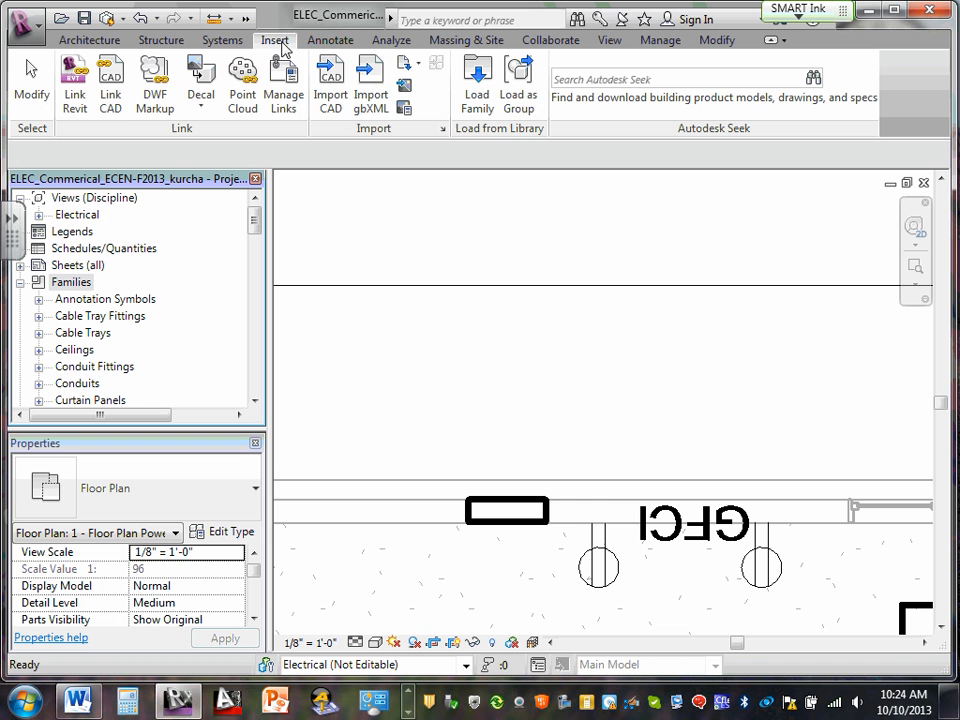
{"action": "left_click", "coordinate": [478, 88]}
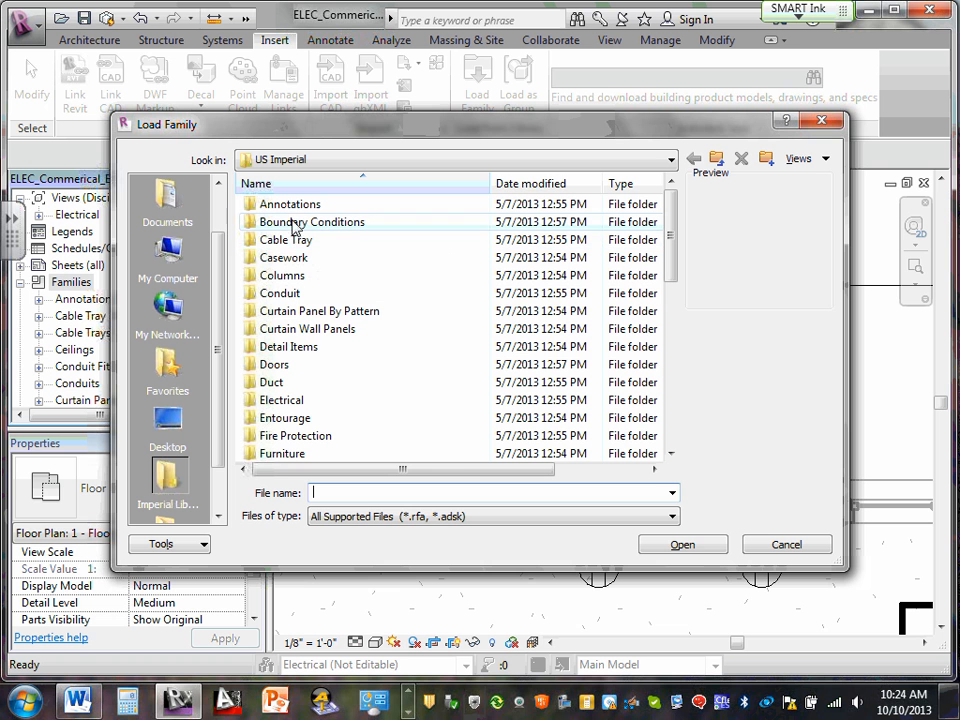
{"action": "double_click", "coordinate": [290, 402]}
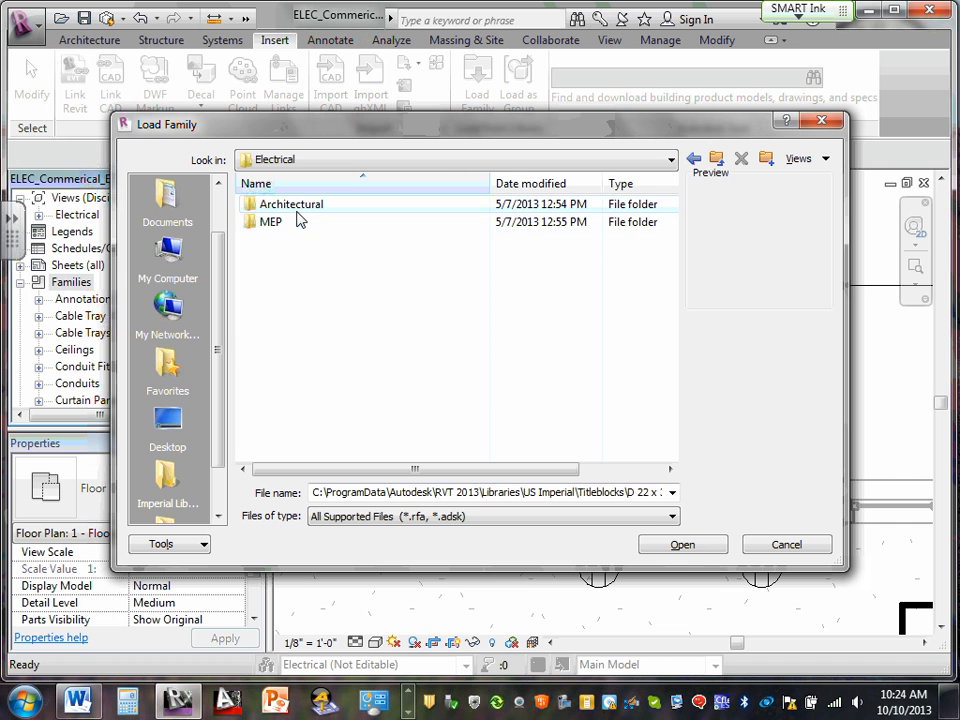
{"action": "double_click", "coordinate": [288, 228]}
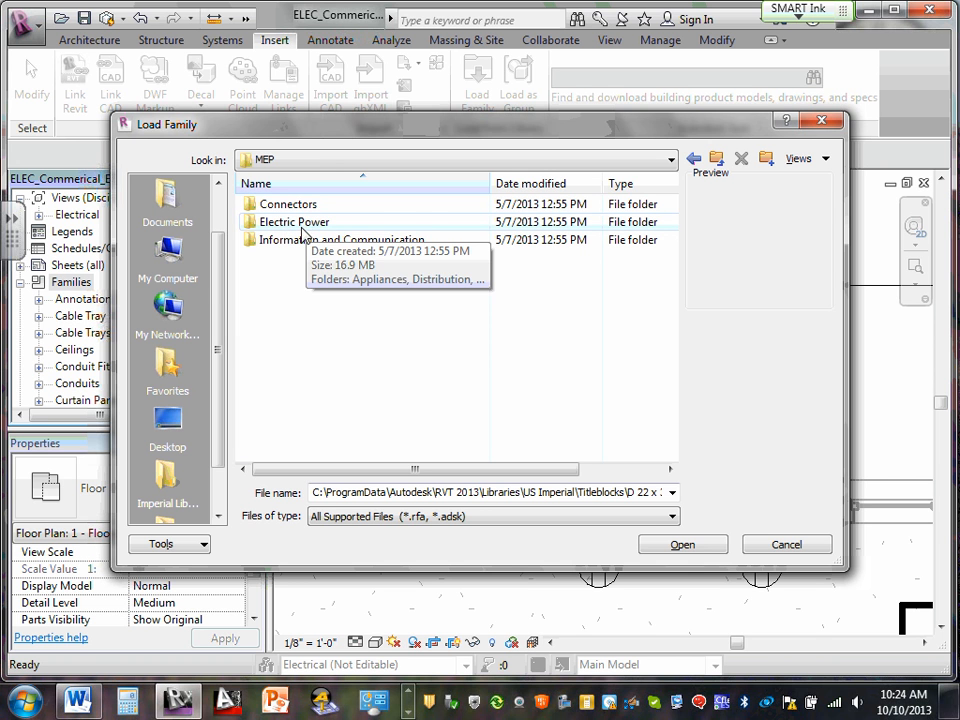
{"action": "double_click", "coordinate": [306, 222]}
{"action": "double_click", "coordinate": [302, 222]}
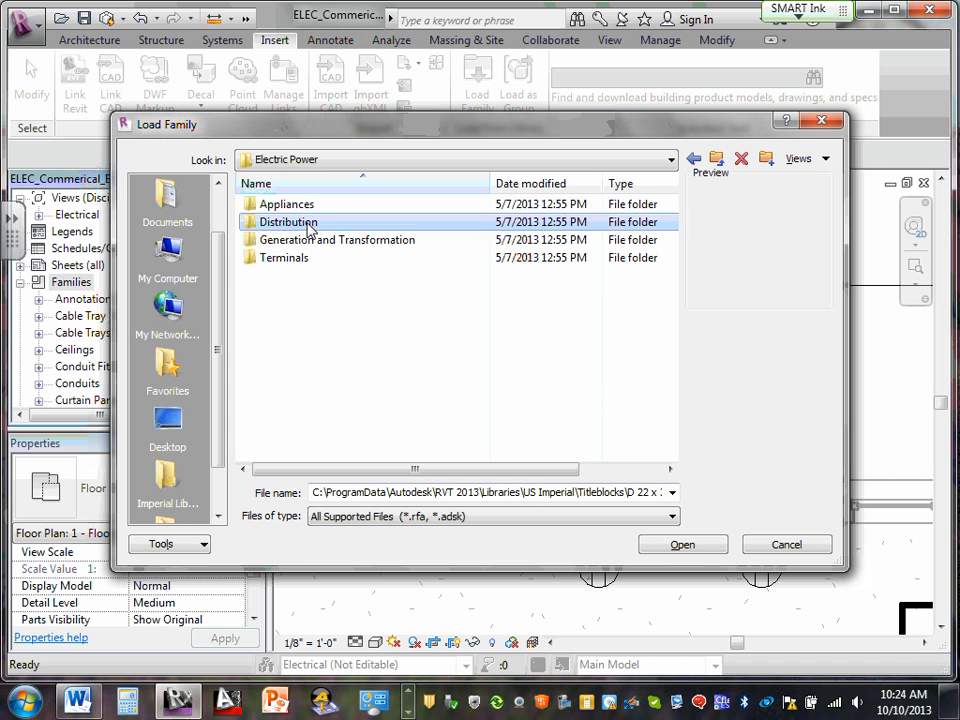
{"action": "scroll", "coordinate": [321, 222], "scroll_direction": "down", "scroll_amount": 2}
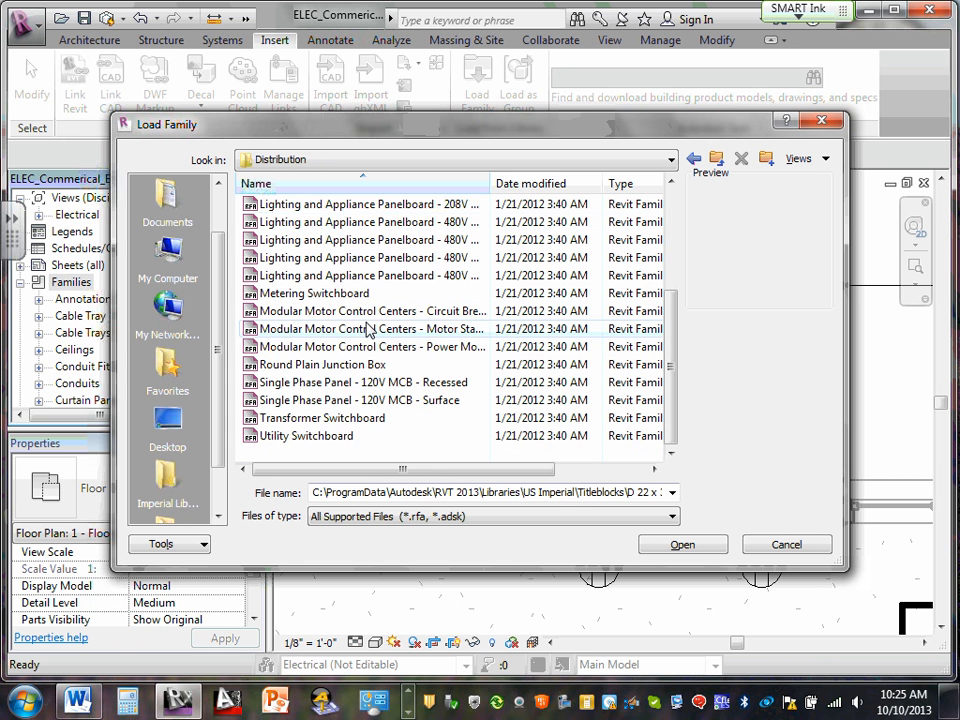
{"action": "scroll", "coordinate": [373, 324], "scroll_direction": "up", "scroll_amount": 2}
{"action": "scroll", "coordinate": [367, 313], "scroll_direction": "down", "scroll_amount": 2}
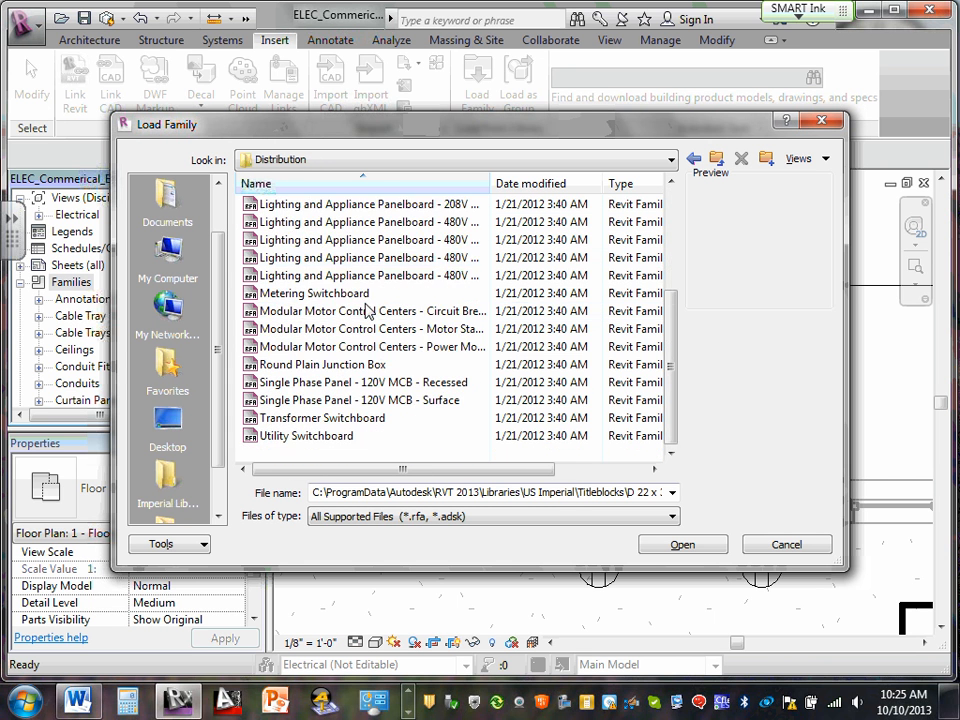
{"action": "scroll", "coordinate": [367, 313], "scroll_direction": "up", "scroll_amount": 2}
Examine the subfolders of the US Imperial library's Fire Protection folder and return to the library root.
{"action": "left_click", "coordinate": [720, 165]}
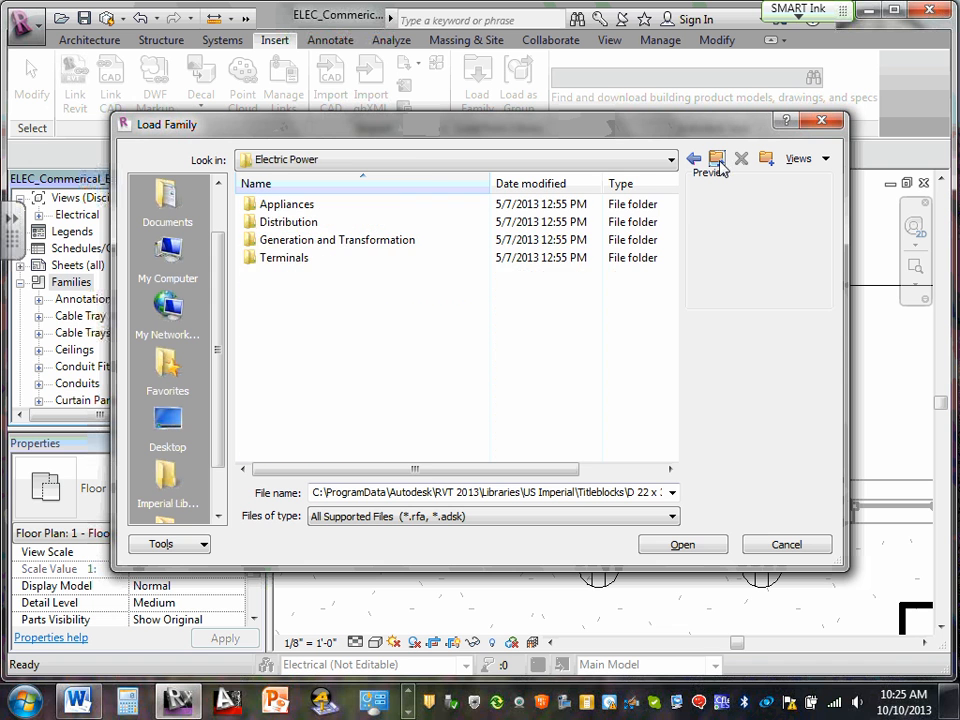
{"action": "left_click", "coordinate": [718, 165]}
{"action": "left_click", "coordinate": [718, 165]}
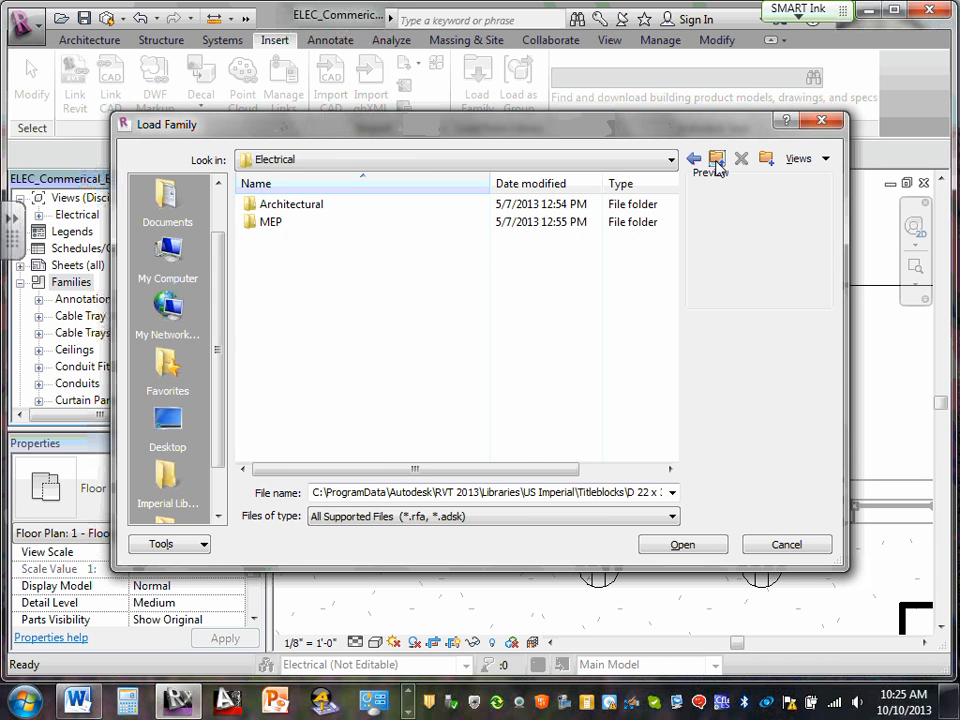
{"action": "left_click", "coordinate": [717, 165]}
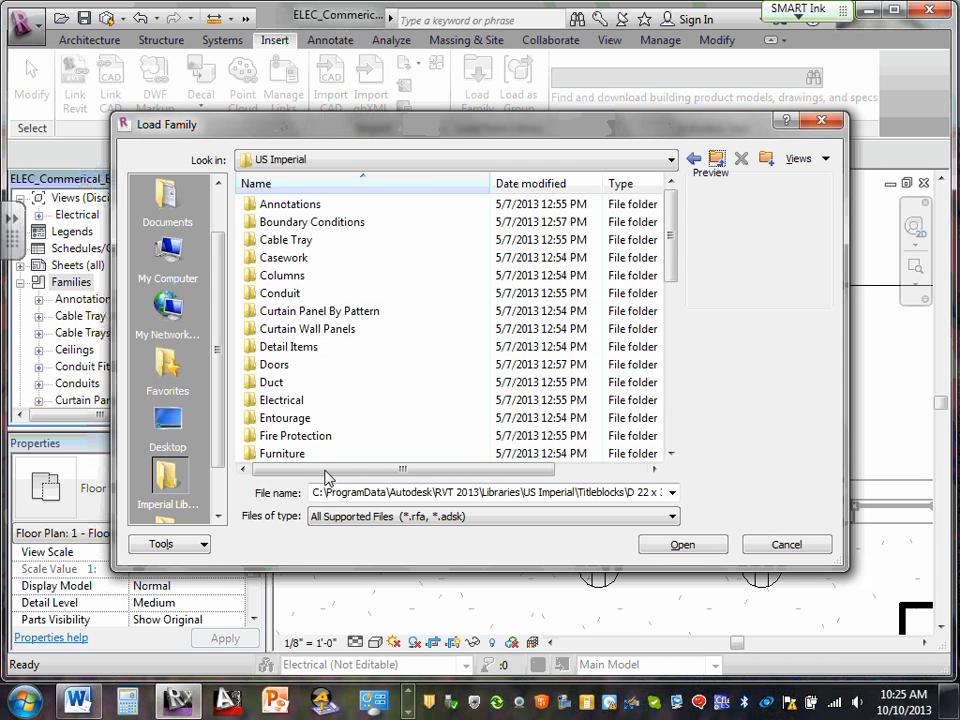
{"action": "double_click", "coordinate": [308, 436]}
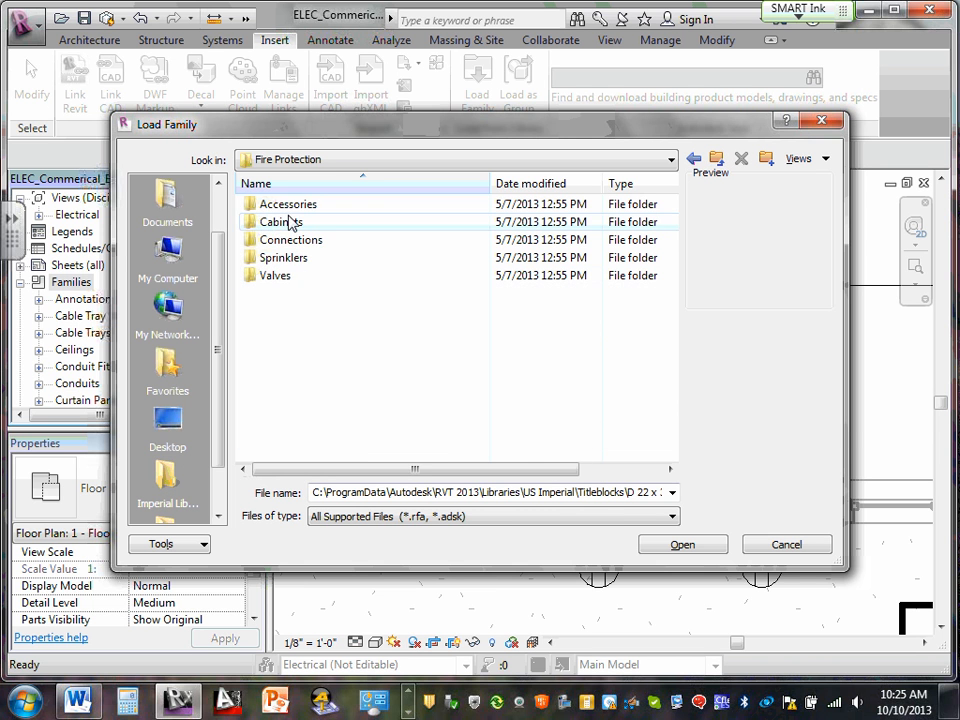
{"action": "left_click", "coordinate": [718, 163]}
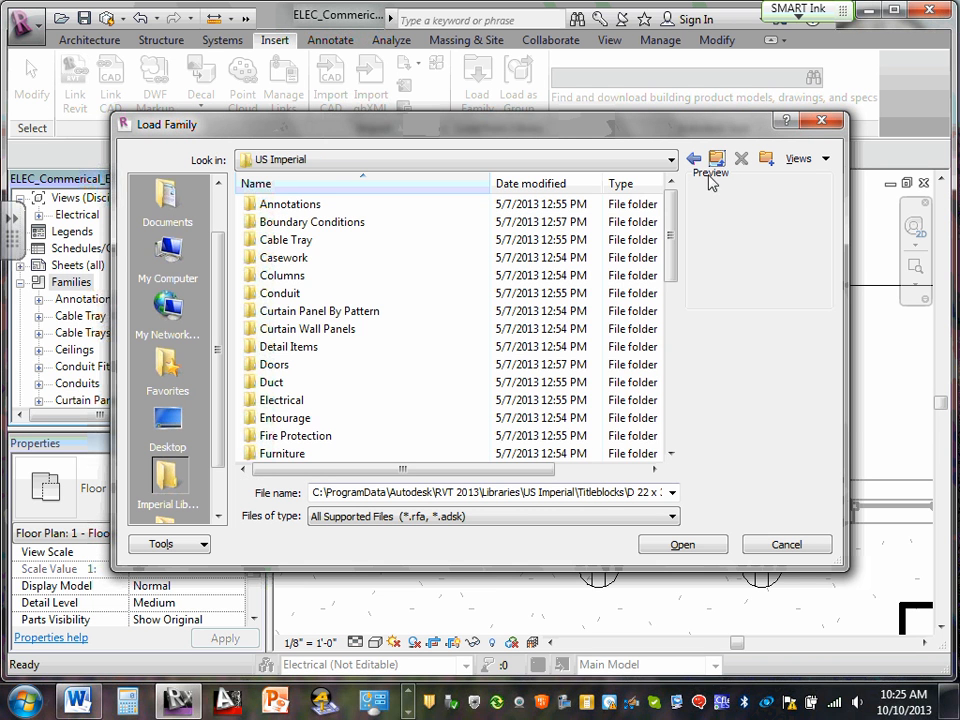
Look through the library's Electrical > Architectural > Electrical Power > Distribution folders and return to the US Imperial root.
{"action": "left_click_drag", "start_coordinate": [671, 240], "coordinate": [697, 312]}
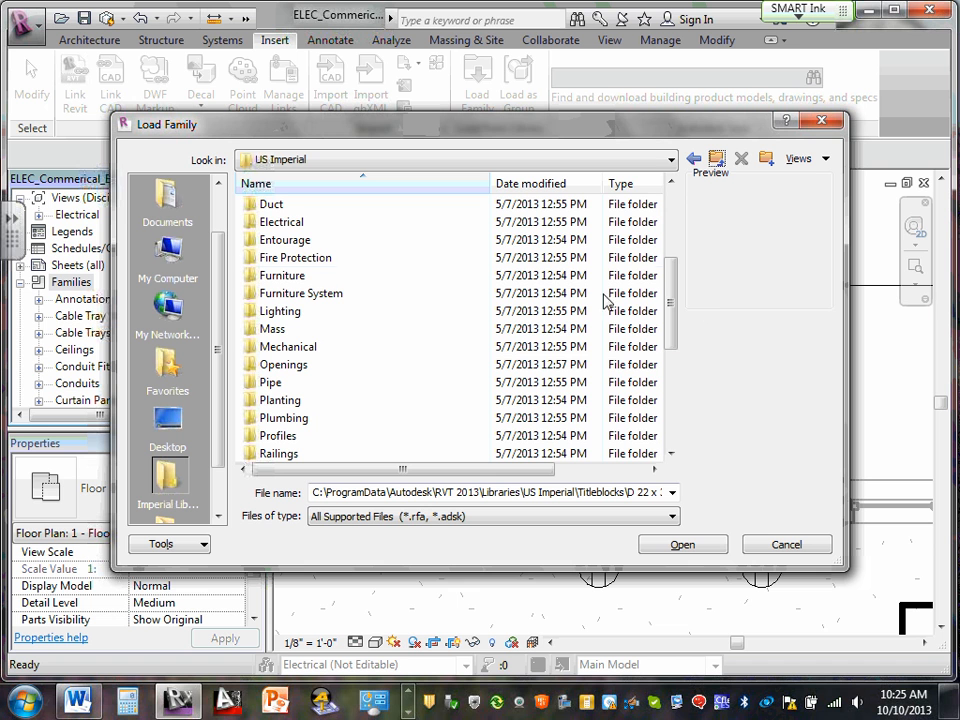
{"action": "double_click", "coordinate": [290, 228]}
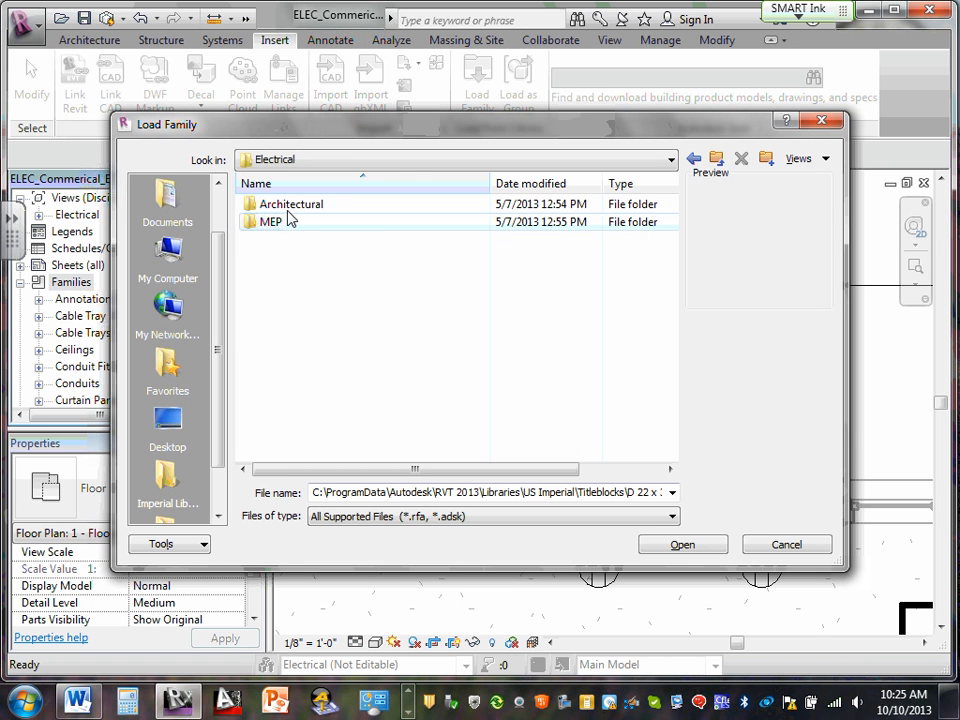
{"action": "double_click", "coordinate": [292, 205]}
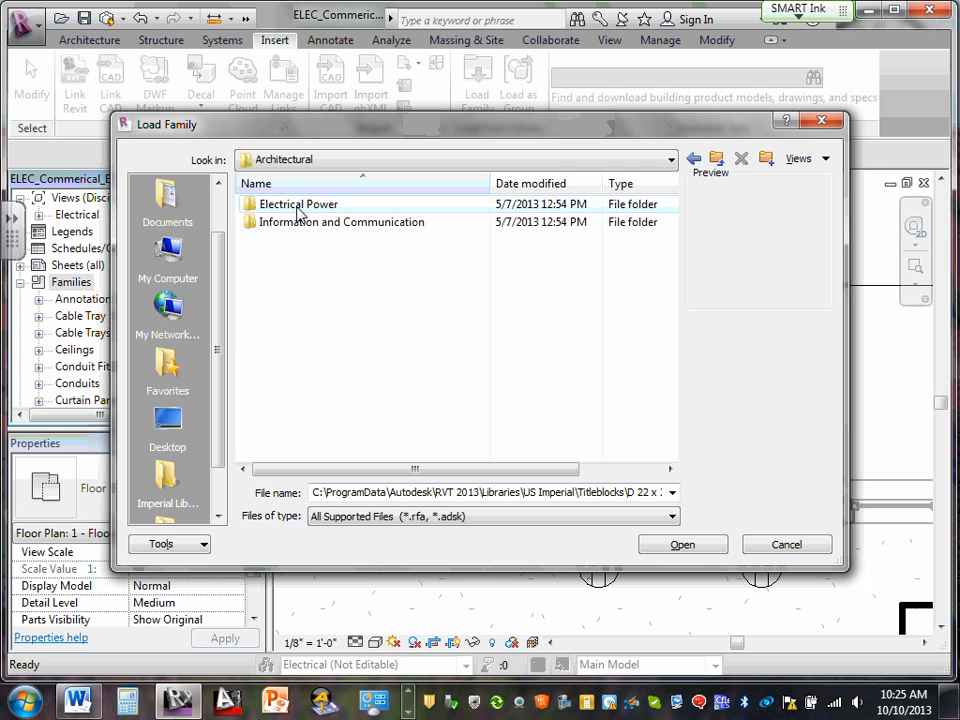
{"action": "double_click", "coordinate": [300, 205]}
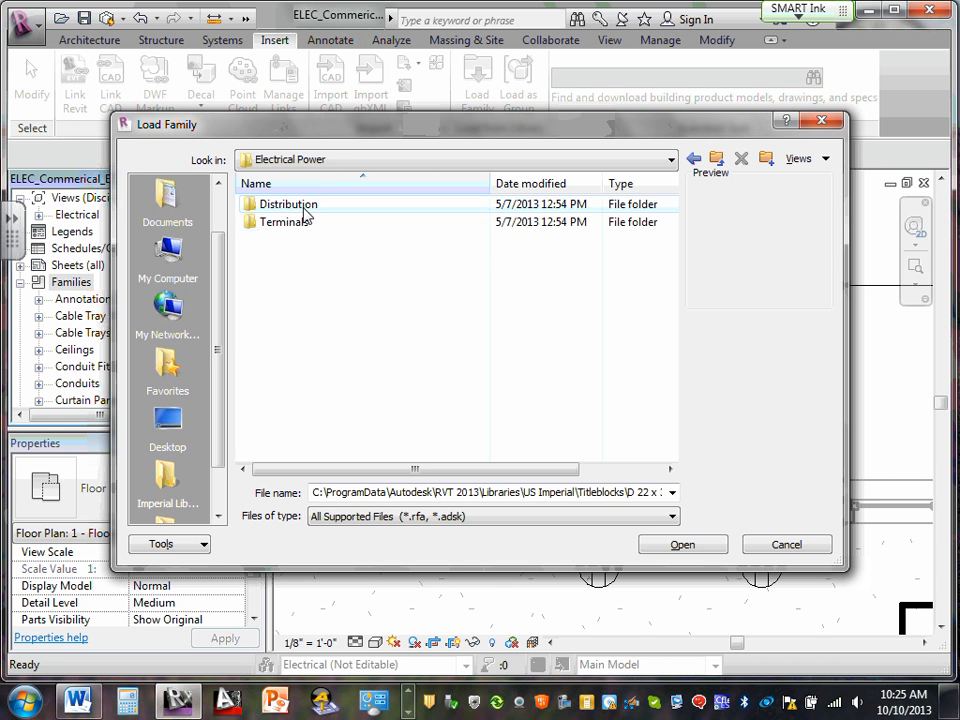
{"action": "double_click", "coordinate": [290, 205]}
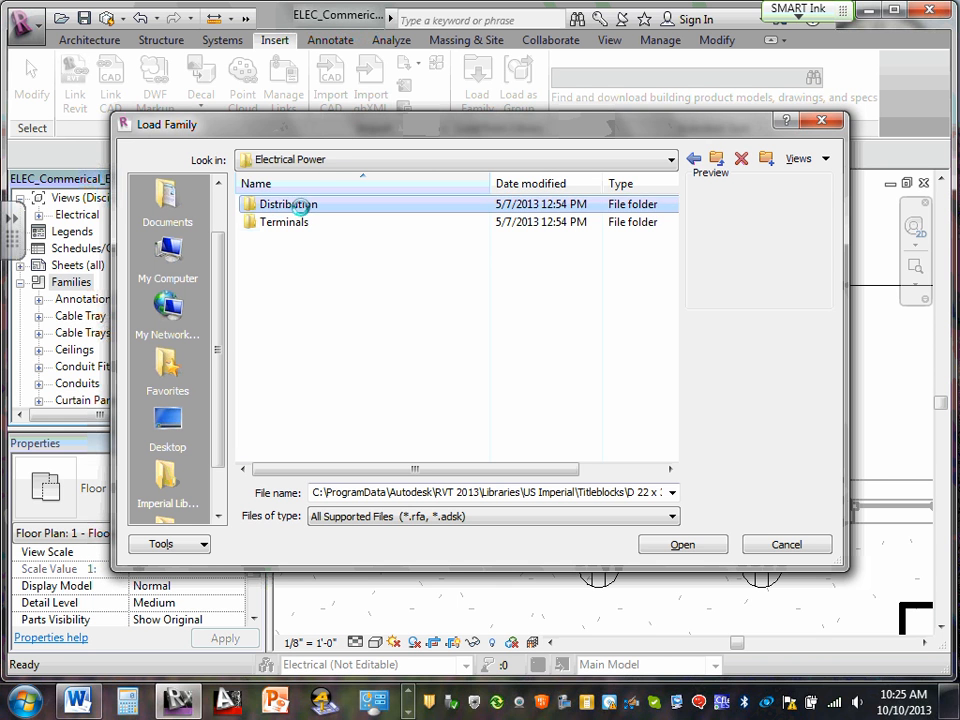
{"action": "left_click", "coordinate": [716, 158]}
{"action": "left_click", "coordinate": [716, 158]}
{"action": "left_click", "coordinate": [716, 158]}
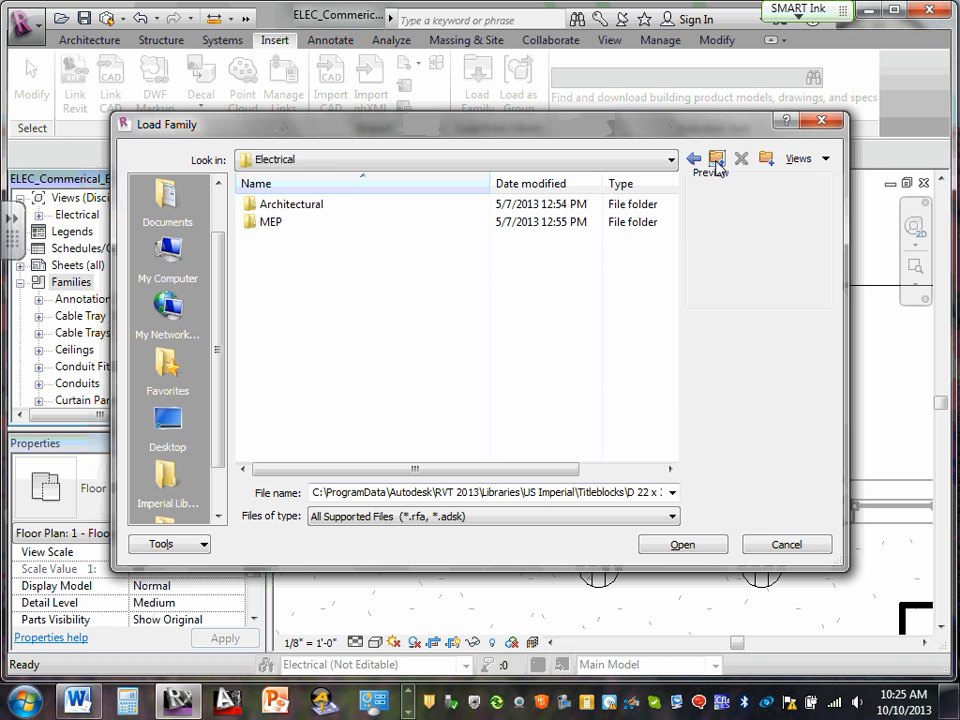
{"action": "left_click", "coordinate": [716, 158]}
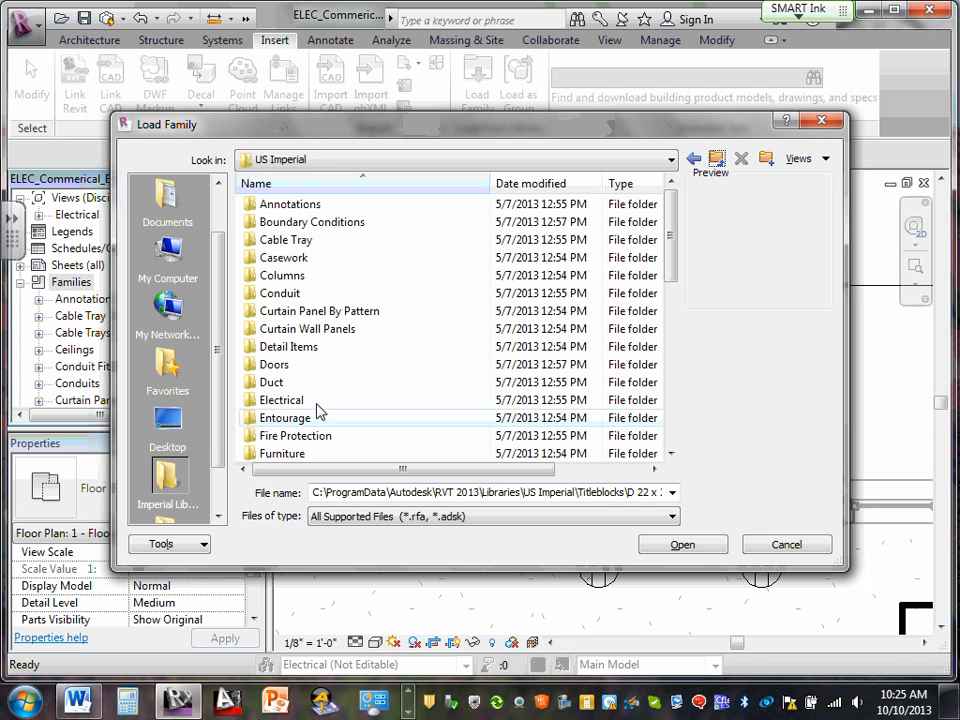
Examine the families in the library's Electrical > MEP > Information and Communication > Fire Alarm folder.
{"action": "double_click", "coordinate": [299, 400]}
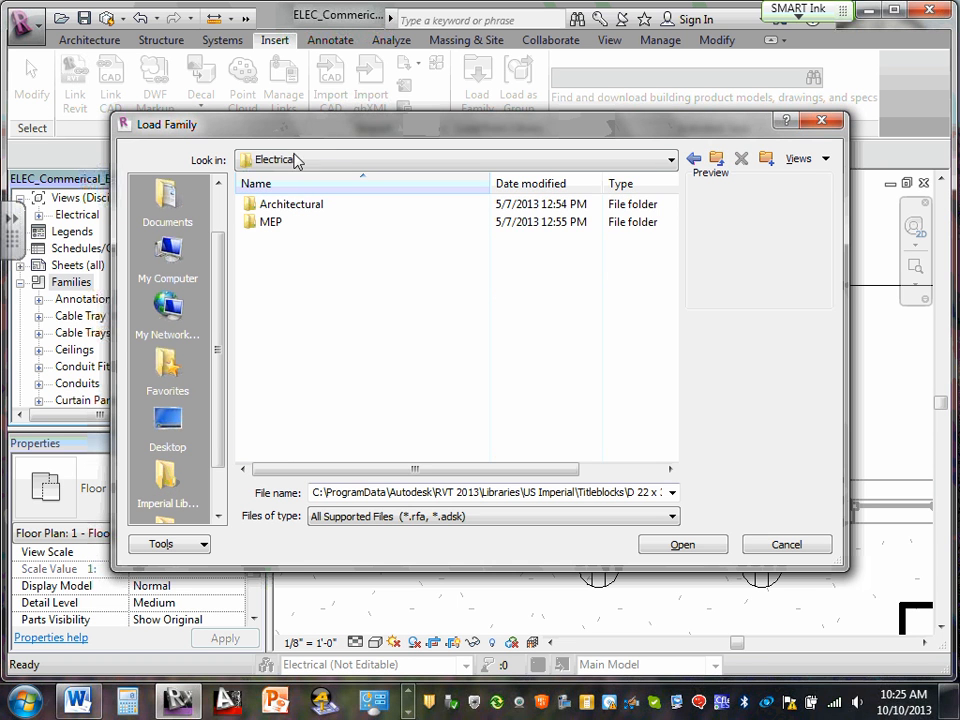
{"action": "double_click", "coordinate": [272, 222]}
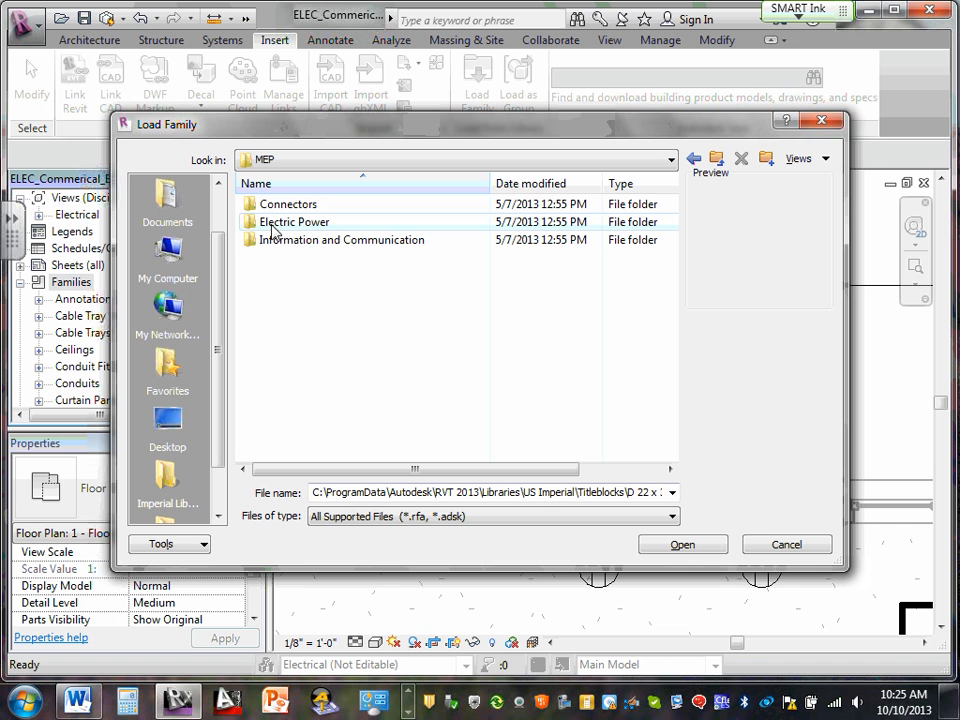
{"action": "double_click", "coordinate": [320, 244]}
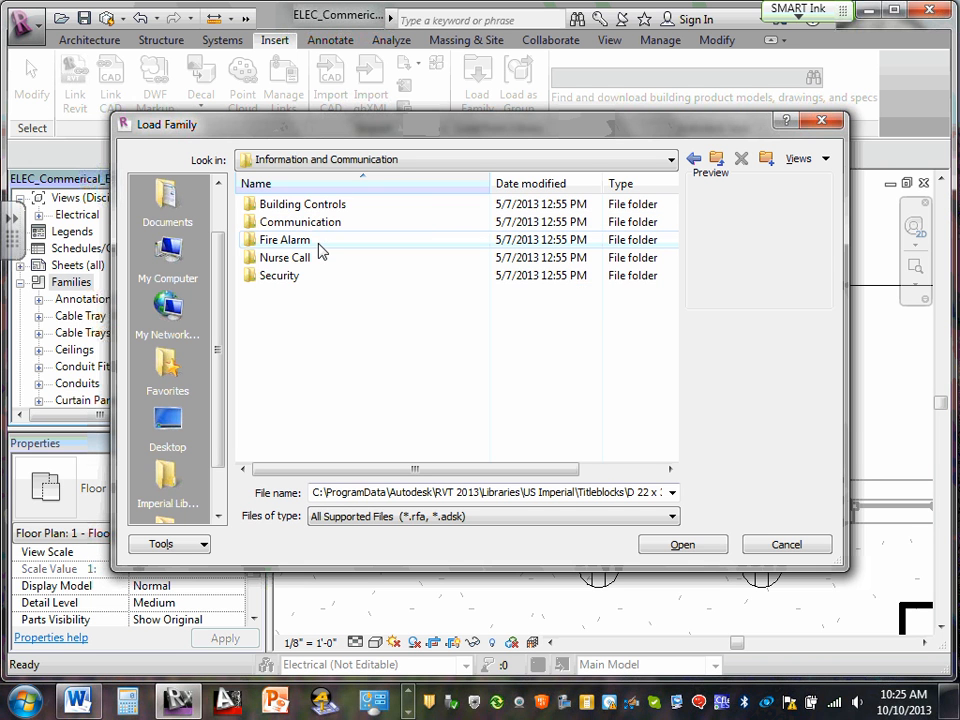
{"action": "double_click", "coordinate": [300, 242]}
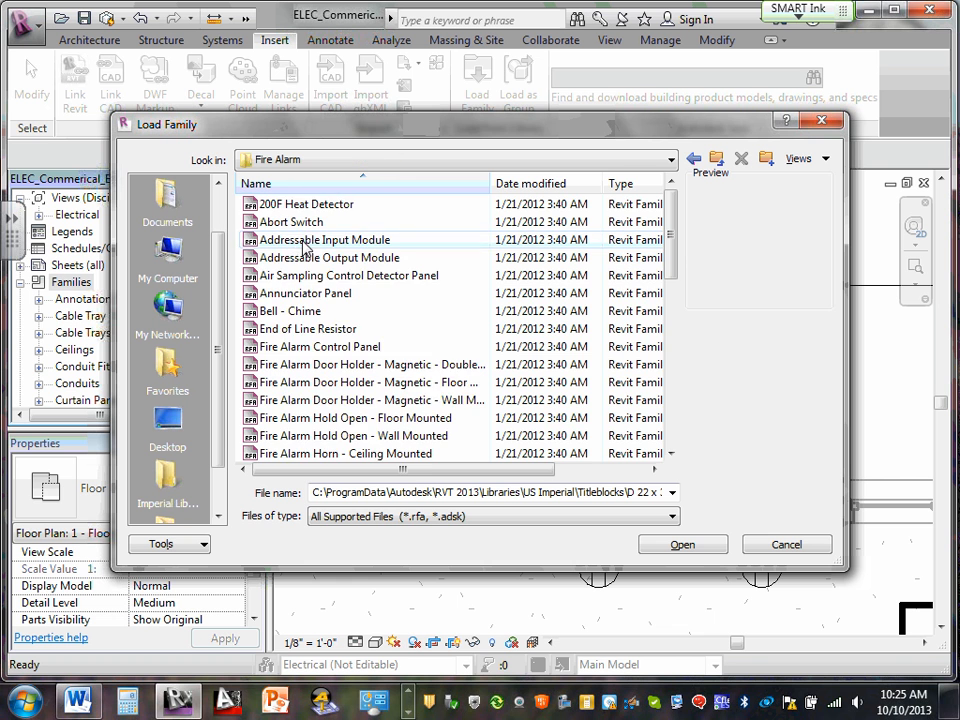
{"action": "scroll", "coordinate": [316, 265], "scroll_direction": "down", "scroll_amount": 5}
{"action": "scroll", "coordinate": [340, 290], "scroll_direction": "up", "scroll_amount": 5}
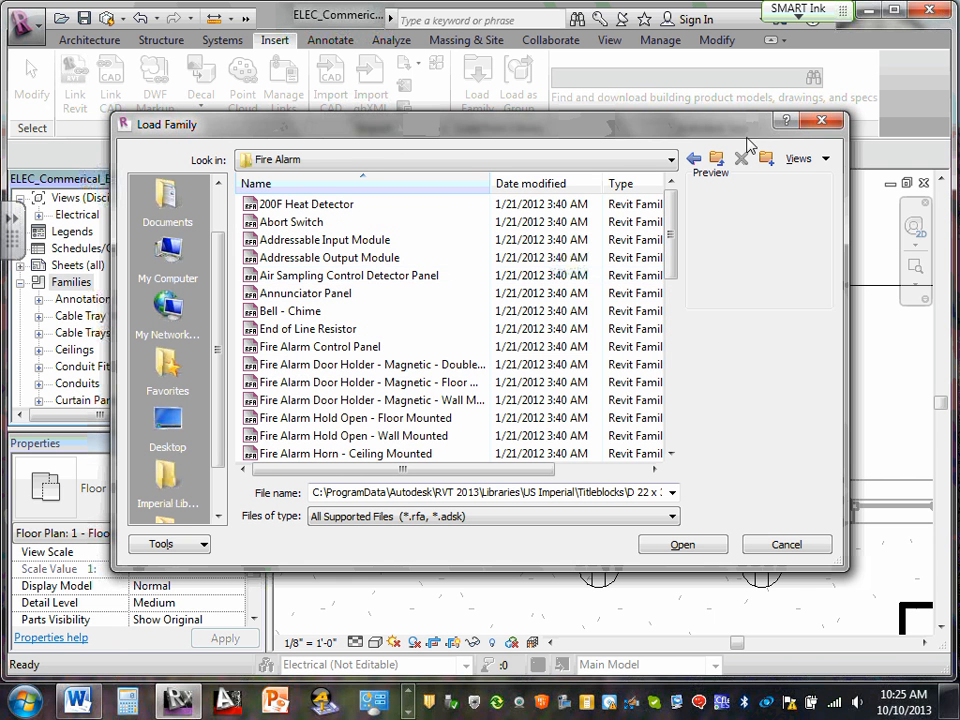
Return to the US Imperial library root and select its Electrical folder.
{"action": "left_click", "coordinate": [717, 160]}
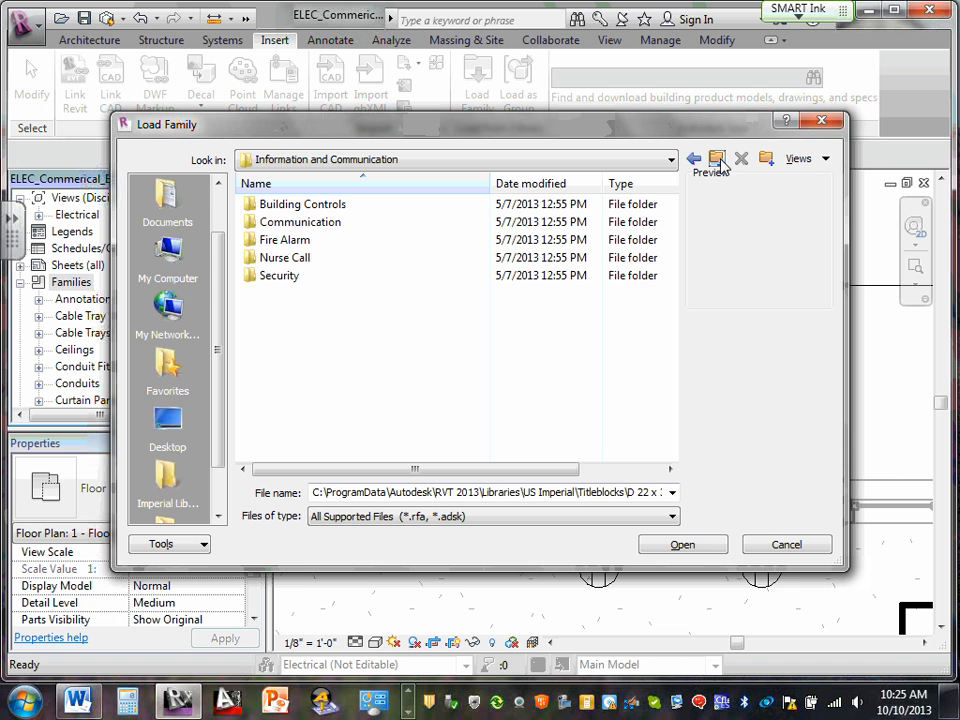
{"action": "left_click", "coordinate": [719, 161]}
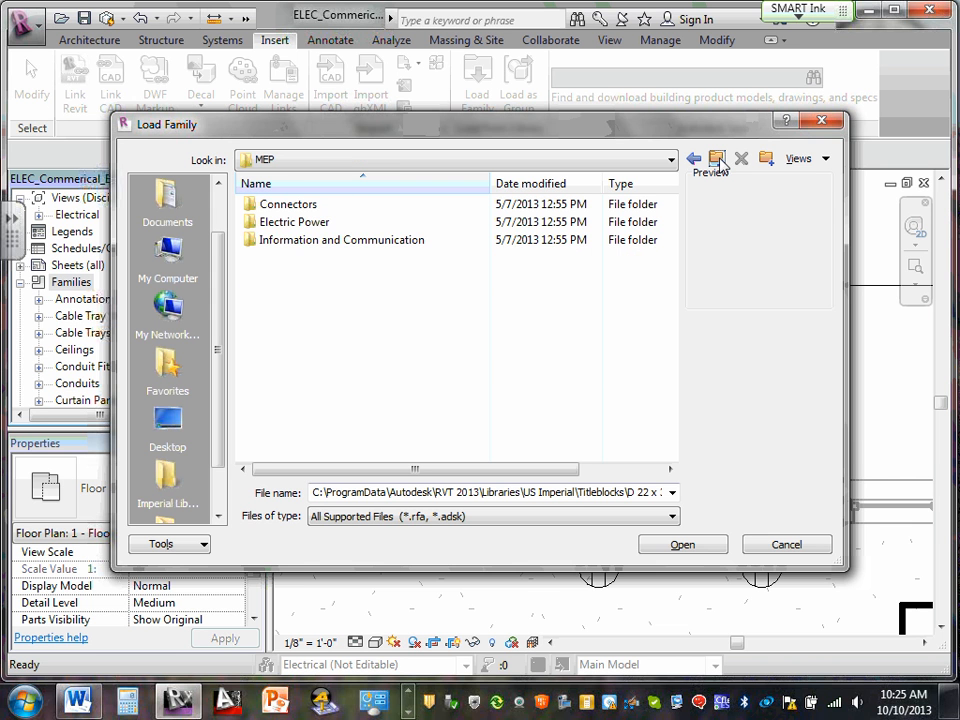
{"action": "left_click", "coordinate": [719, 161]}
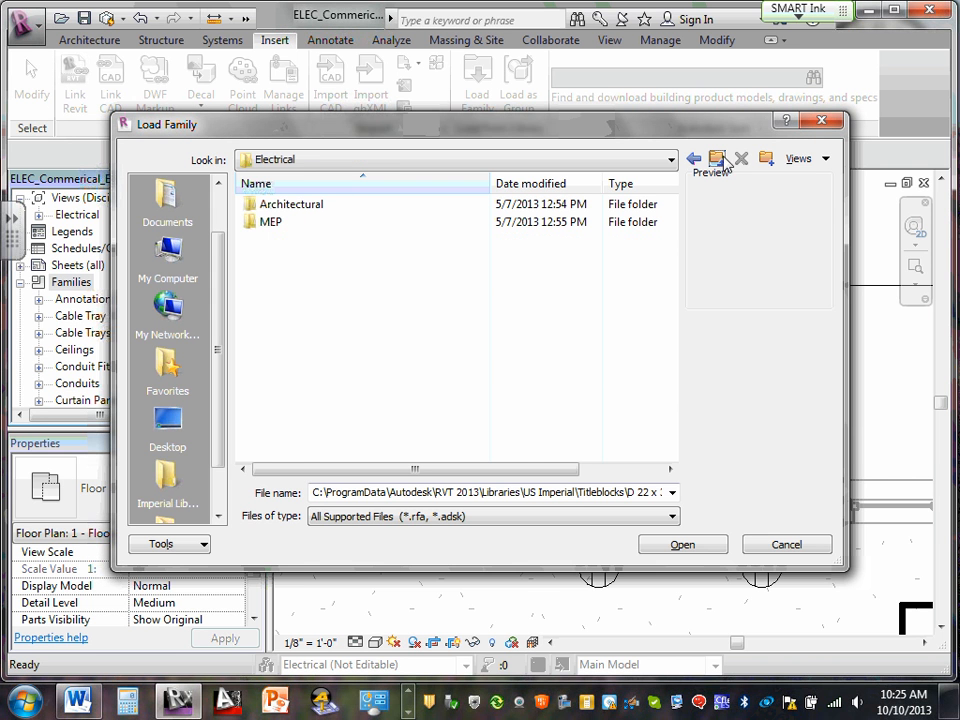
{"action": "left_click", "coordinate": [719, 161]}
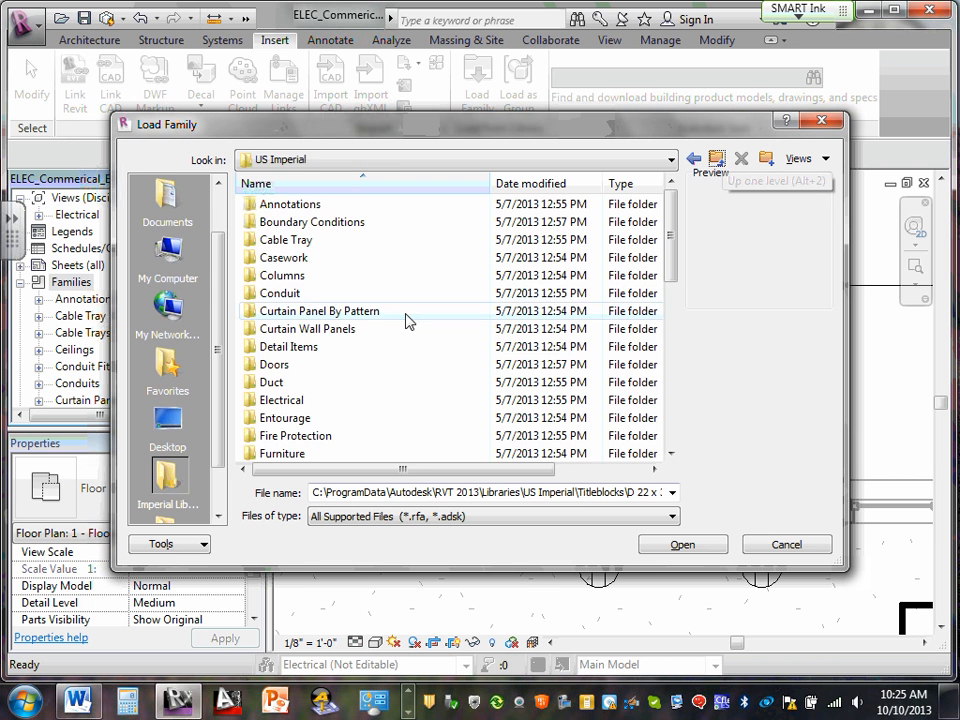
{"action": "left_click", "coordinate": [306, 409]}
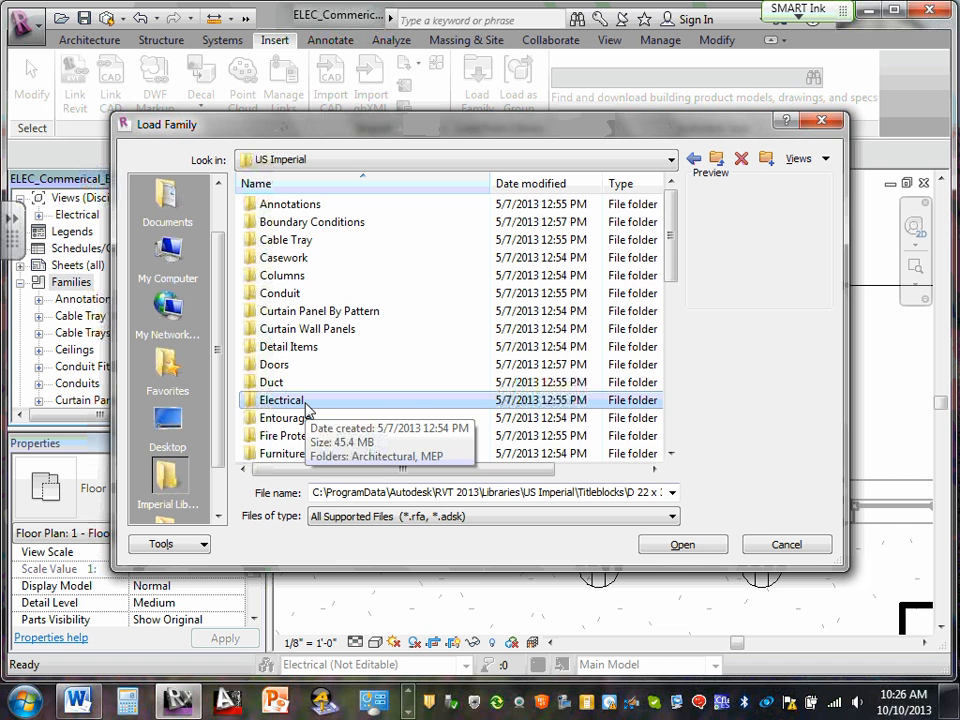
Load the Automatic Transfer Switch family from the library's Electrical > MEP > Electric Power > Distribution folder.
{"action": "double_click", "coordinate": [306, 409]}
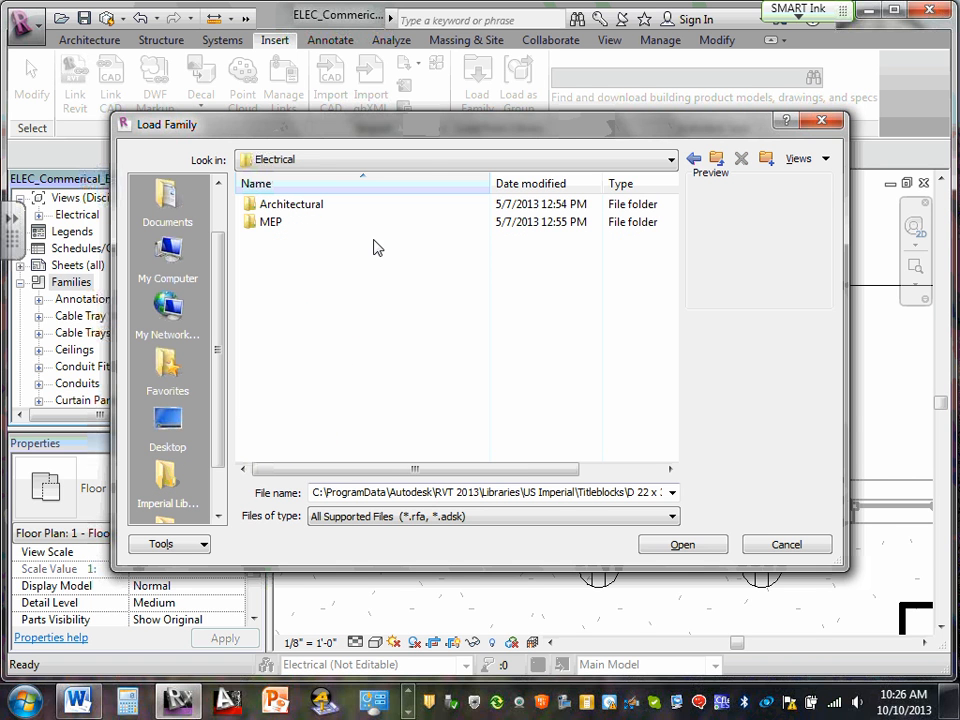
{"action": "double_click", "coordinate": [272, 222]}
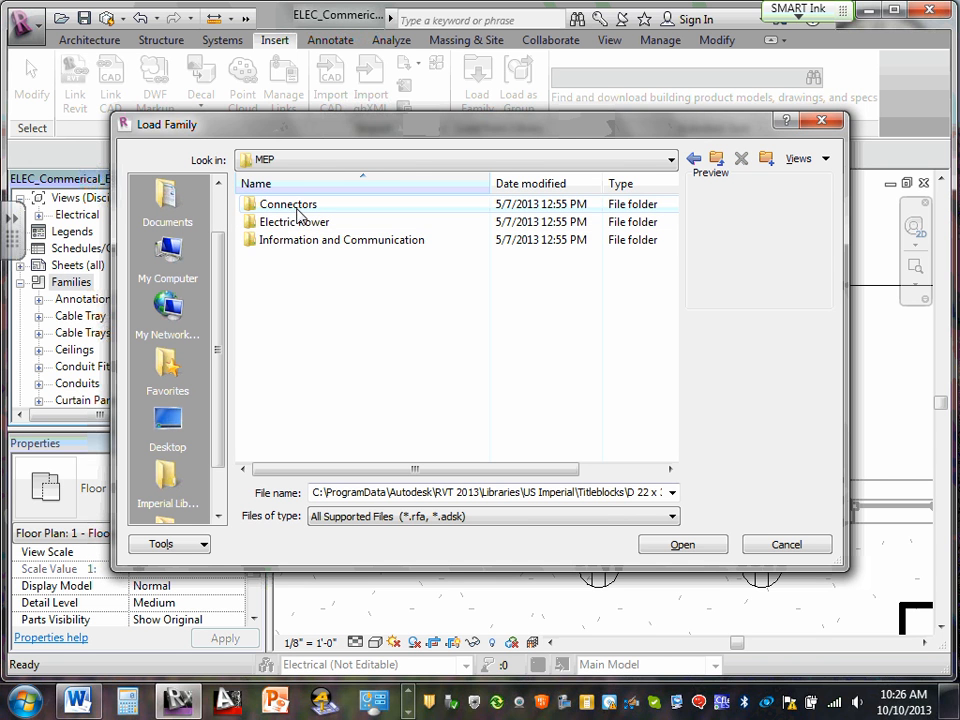
{"action": "double_click", "coordinate": [298, 224]}
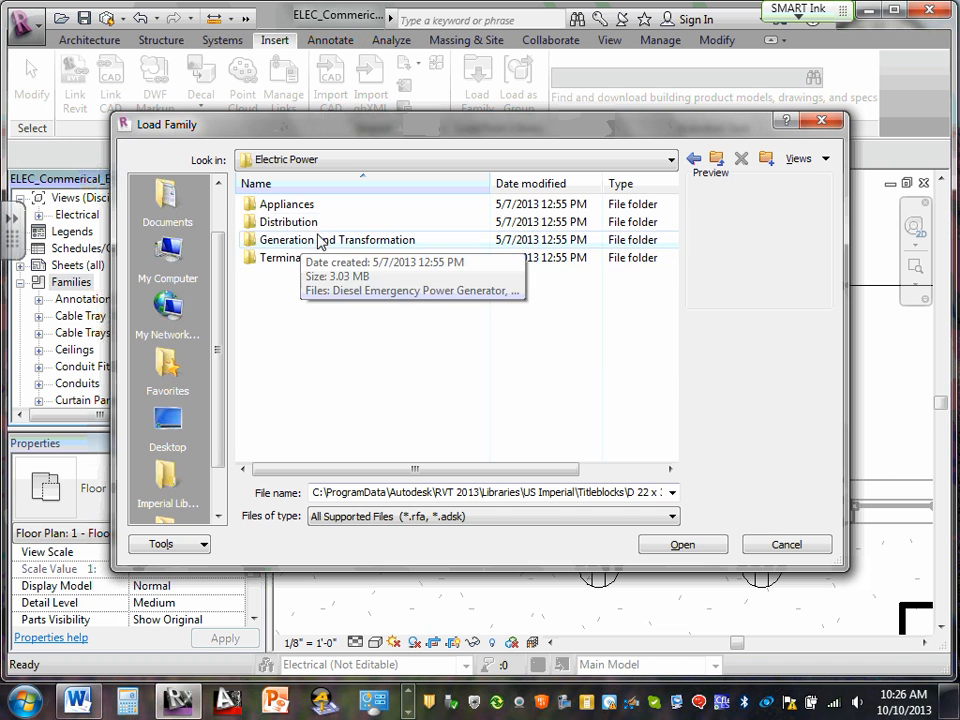
{"action": "double_click", "coordinate": [303, 224]}
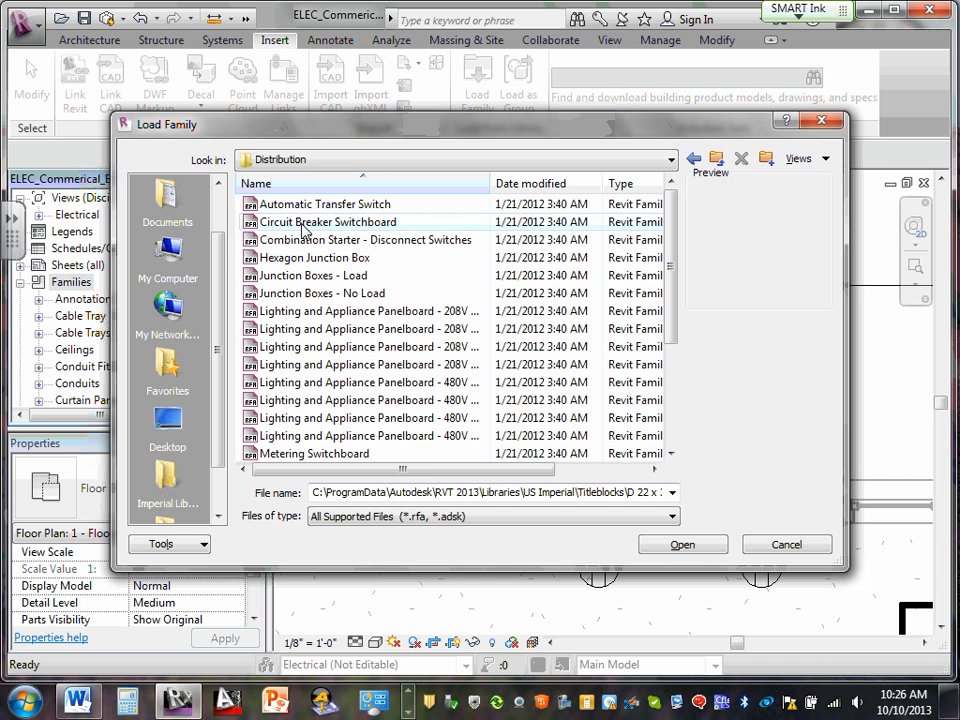
{"action": "left_click", "coordinate": [365, 205]}
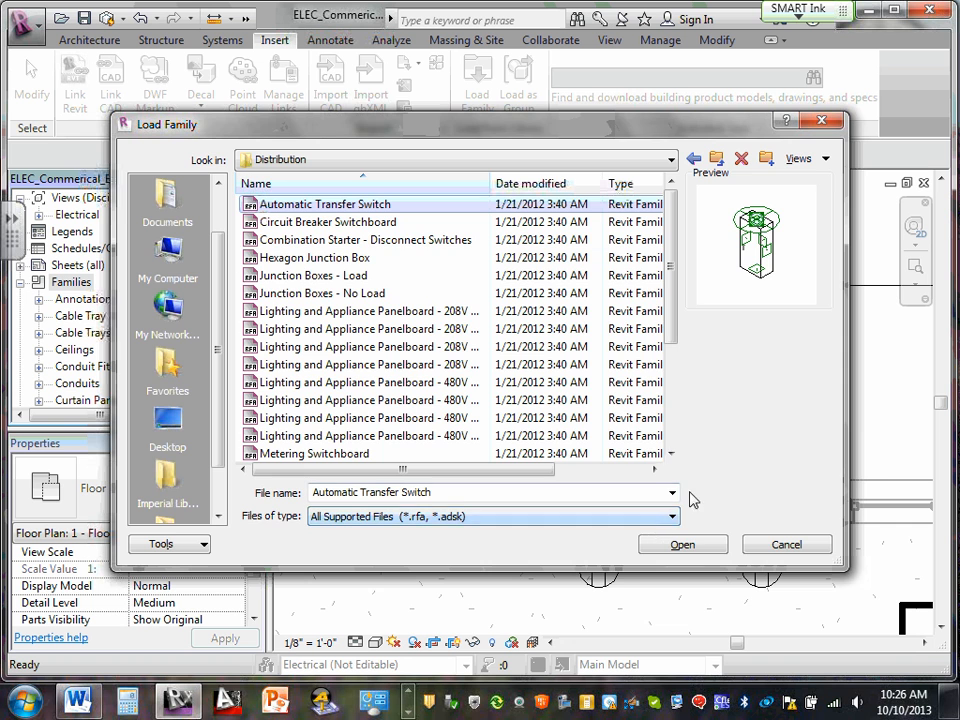
{"action": "left_click", "coordinate": [681, 543]}
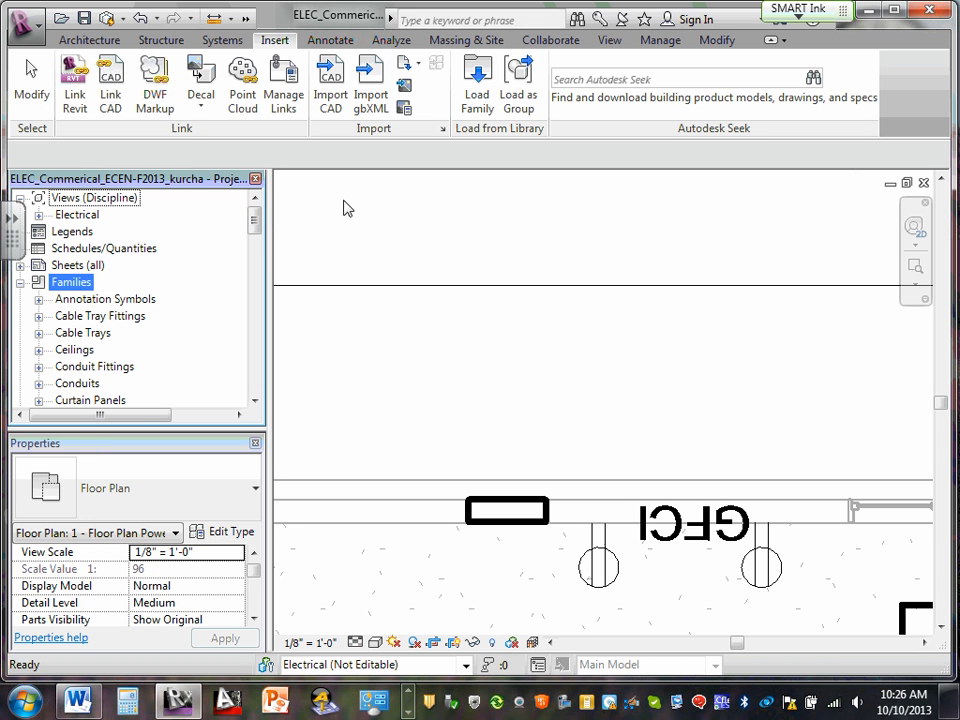
Examine the types of the Automatic Transfer Switch family under the project's Electrical Equipment families.
{"action": "left_click_drag", "start_coordinate": [255, 227], "coordinate": [258, 260]}
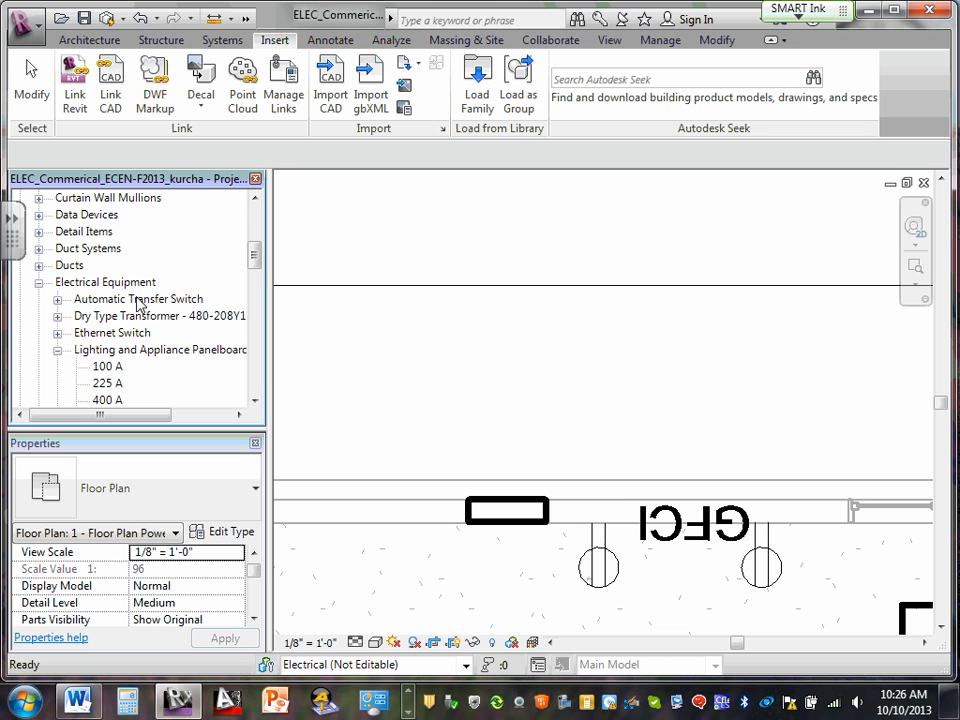
{"action": "left_click", "coordinate": [105, 283]}
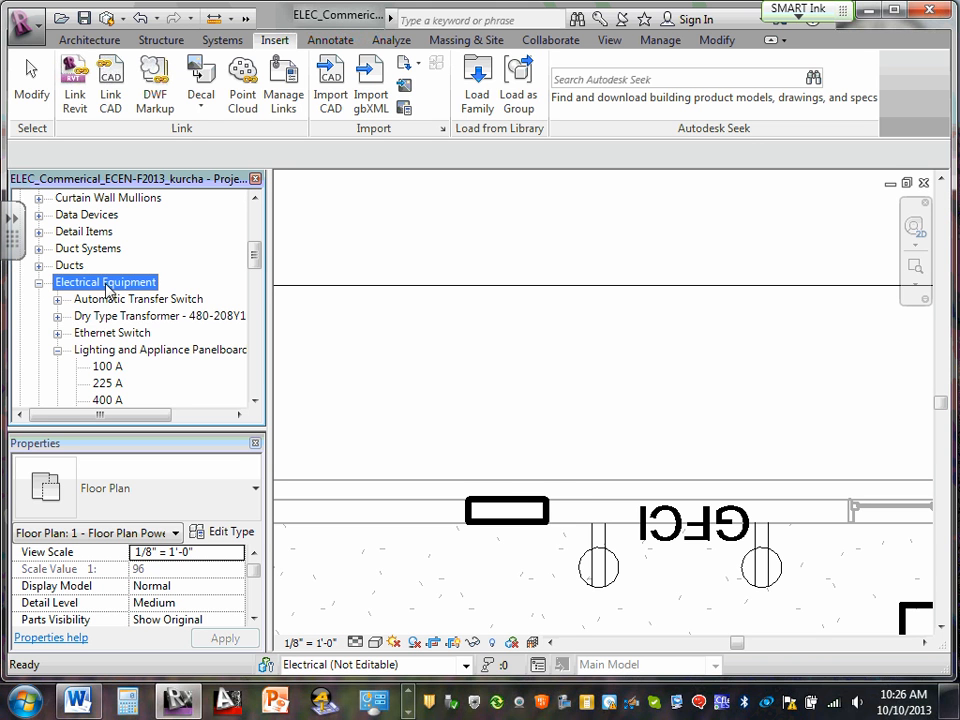
{"action": "left_click", "coordinate": [57, 299]}
{"action": "left_click", "coordinate": [150, 300]}
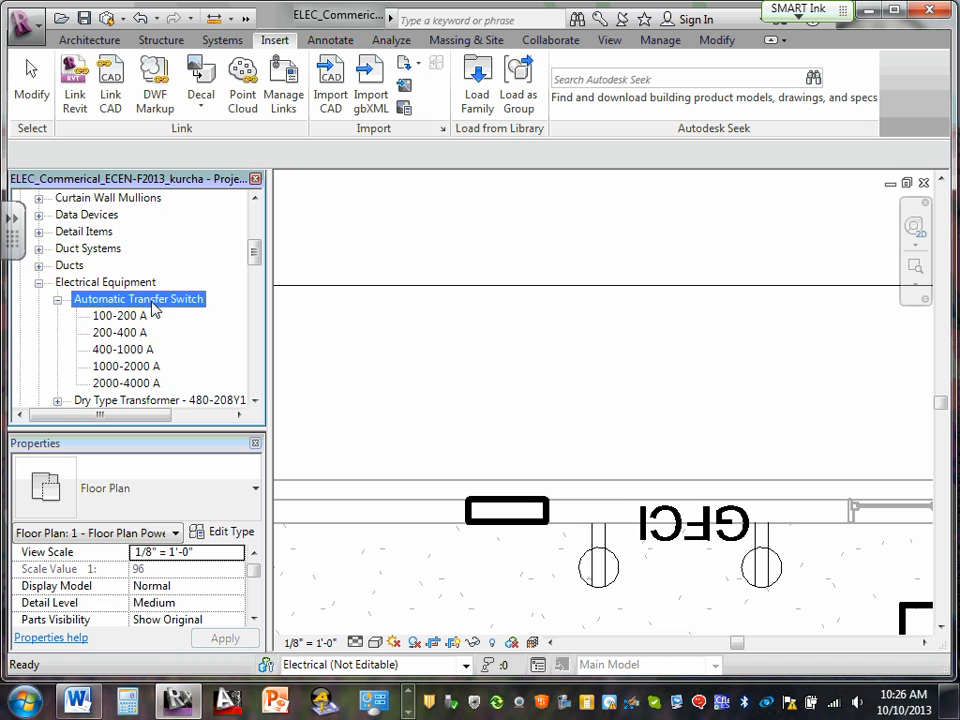
{"action": "scroll", "coordinate": [152, 308], "scroll_direction": "down", "scroll_amount": 1}
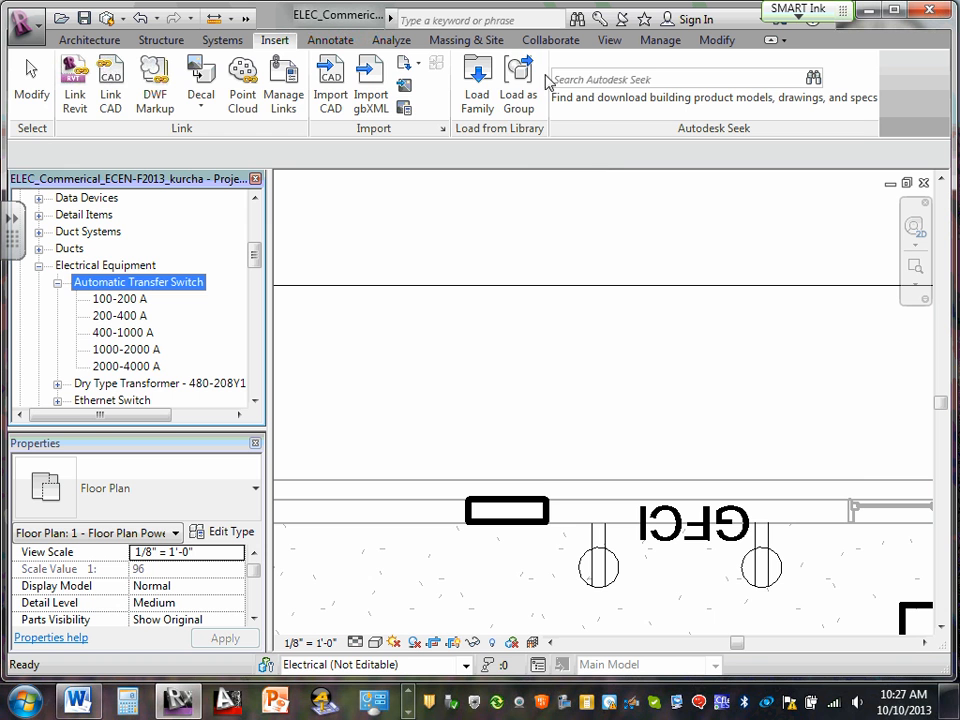
Browse for loadable families from the Desktop through ECDM_Year2 > 2013 Fall-2014 Spring, check the Team 11-CSK folder and go back up one level.
{"action": "left_click", "coordinate": [486, 100]}
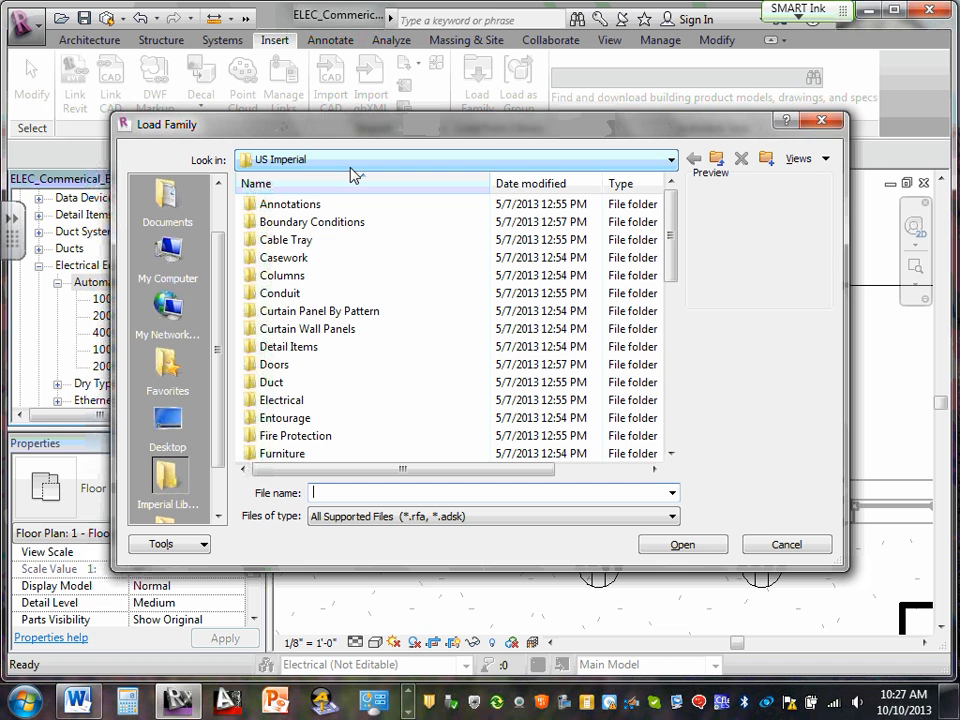
{"action": "left_click", "coordinate": [671, 161]}
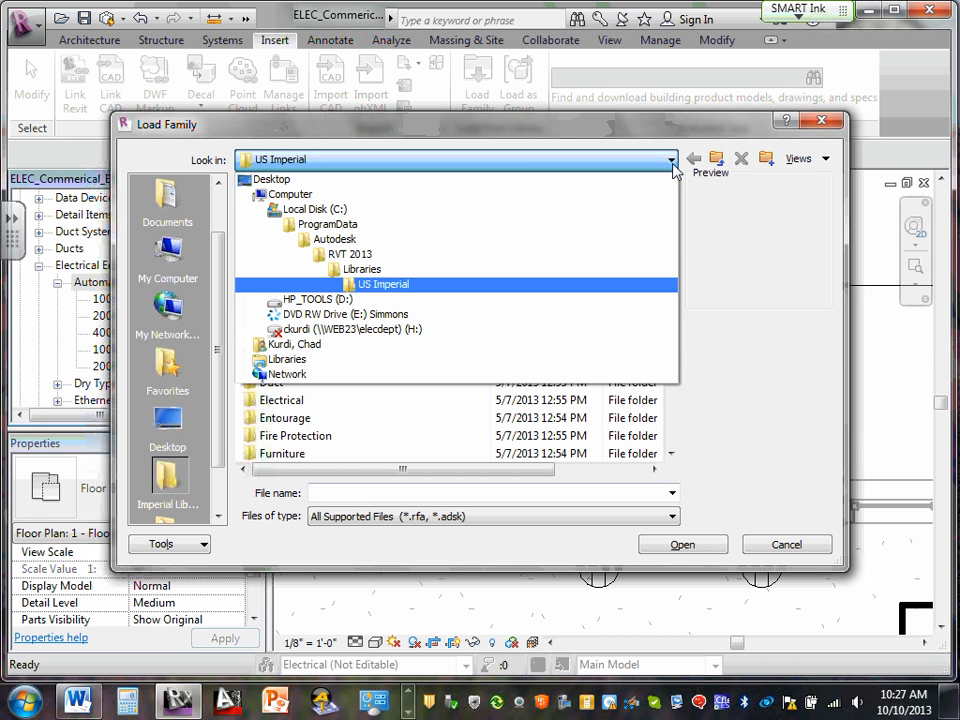
{"action": "left_click", "coordinate": [290, 179]}
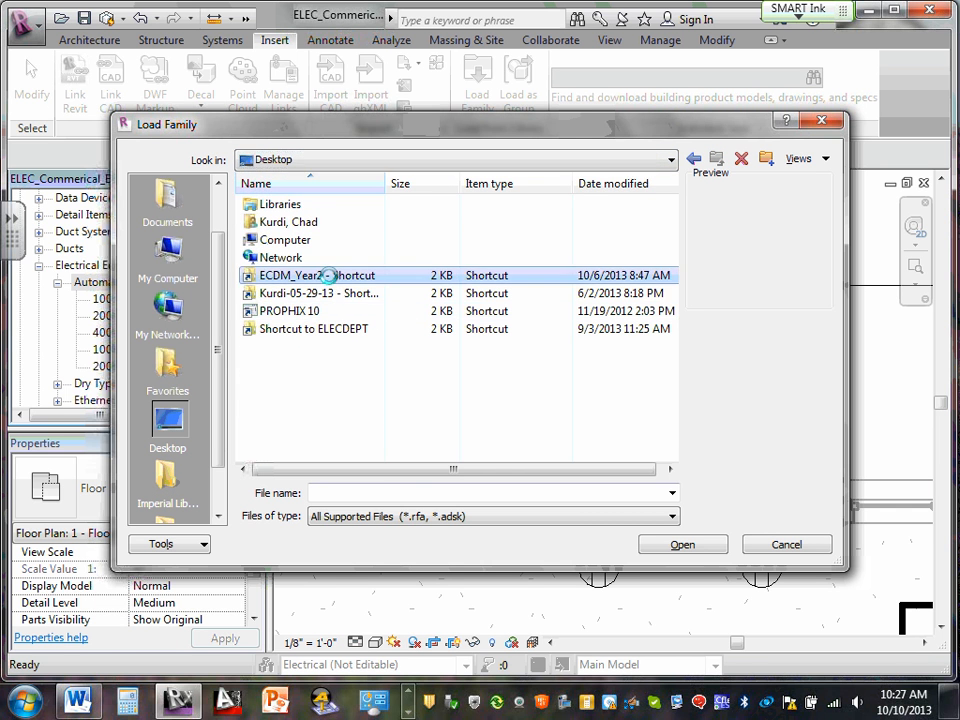
{"action": "double_click", "coordinate": [322, 275]}
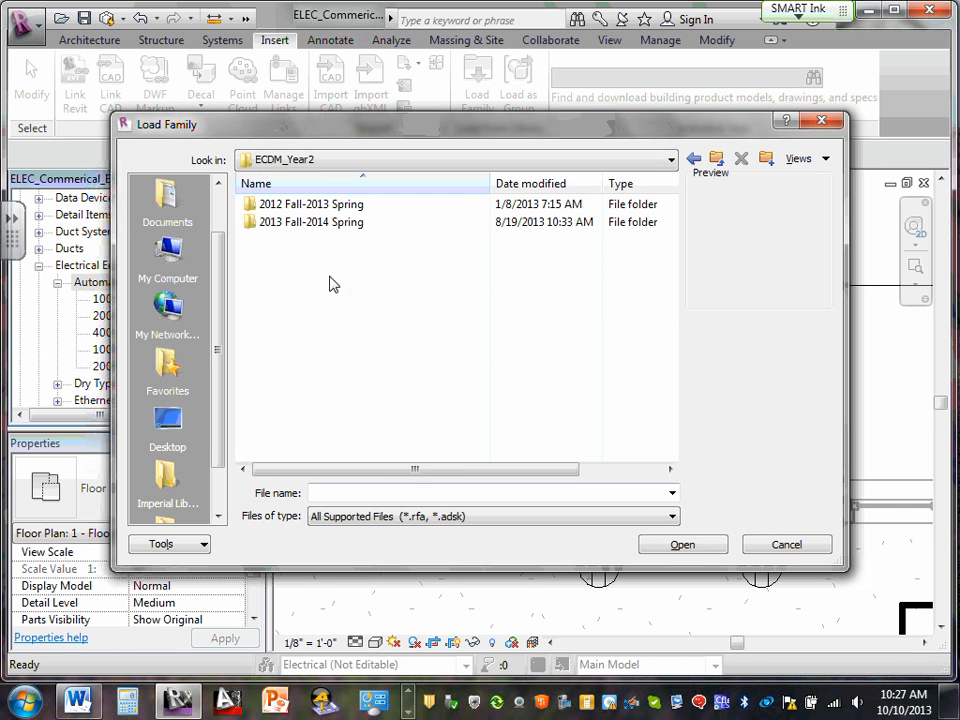
{"action": "double_click", "coordinate": [337, 224]}
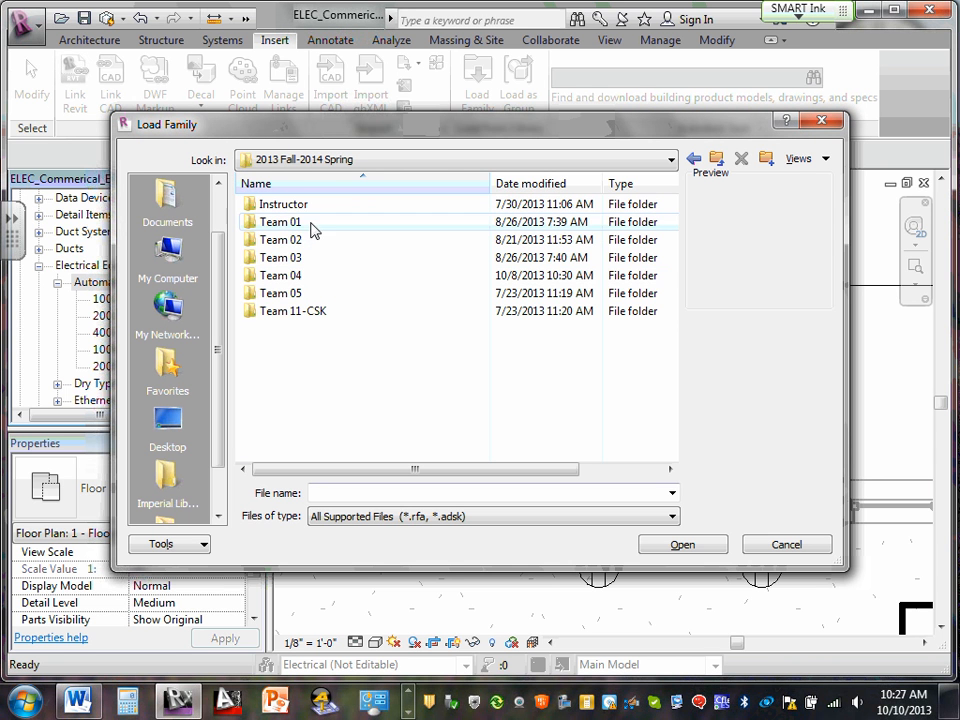
{"action": "left_click", "coordinate": [313, 313]}
{"action": "double_click", "coordinate": [308, 312]}
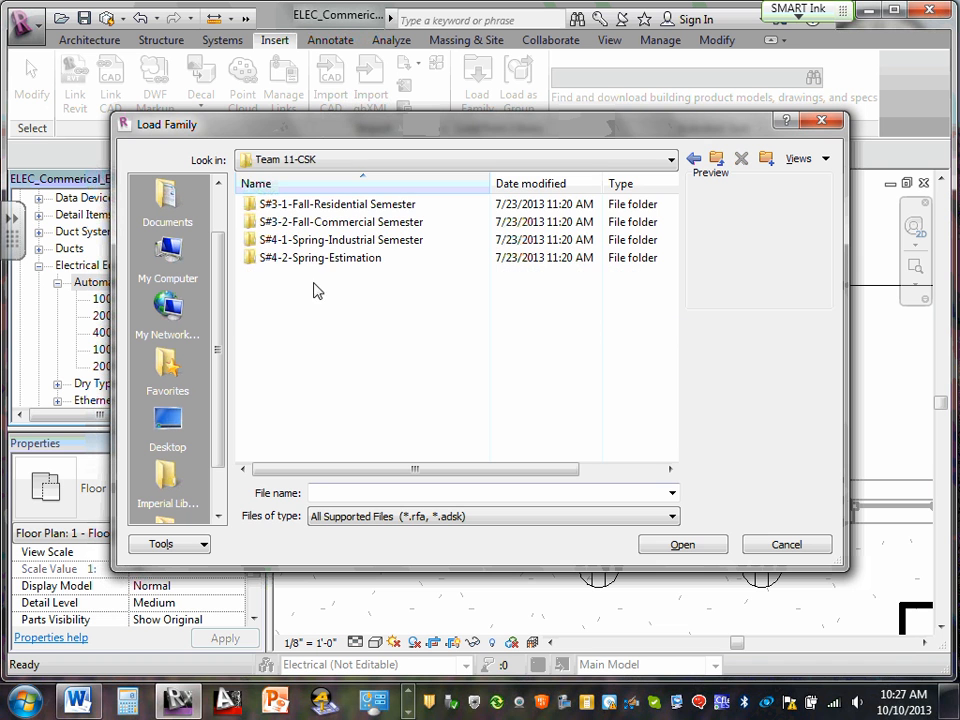
{"action": "left_click", "coordinate": [718, 160]}
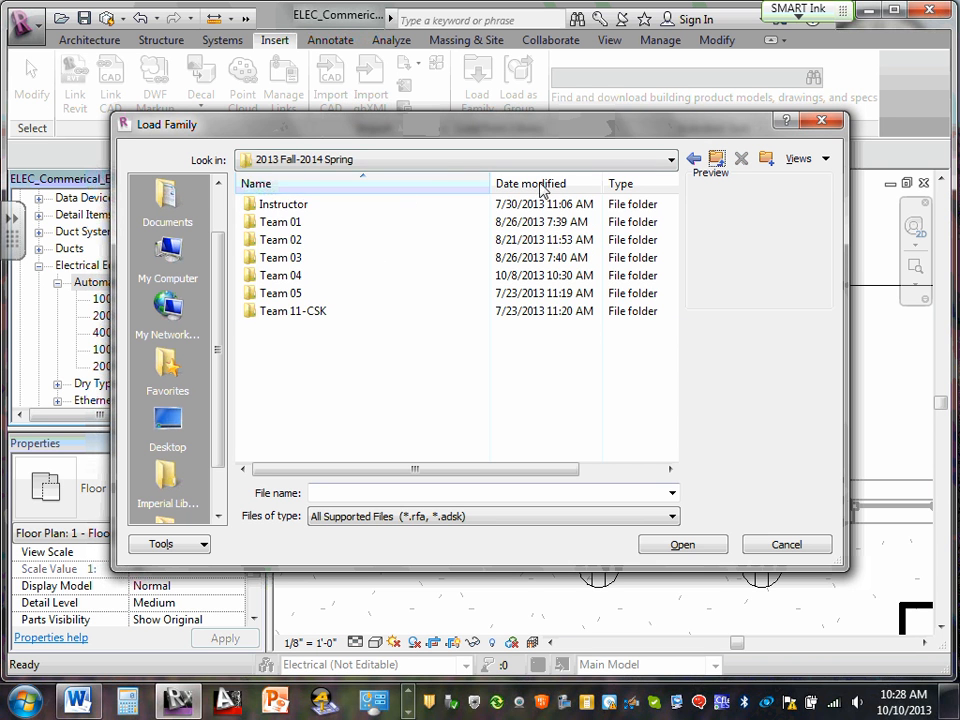
Examine the contents of the Instructor > Revit Families > Revit Families-2011 folder and leave without loading a family.
{"action": "double_click", "coordinate": [277, 208]}
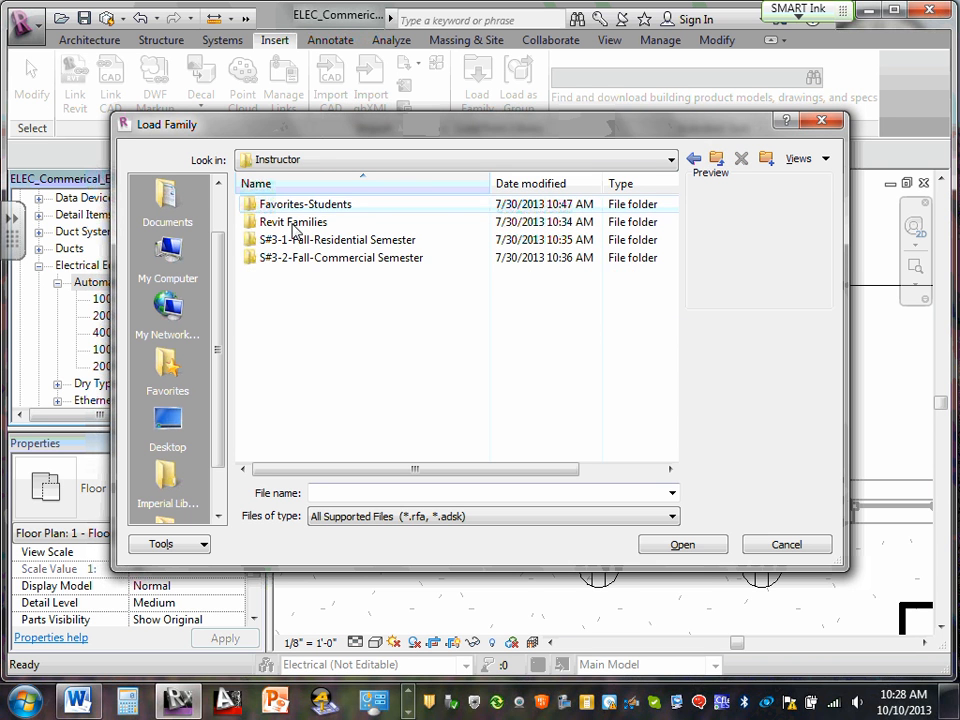
{"action": "left_click", "coordinate": [314, 228]}
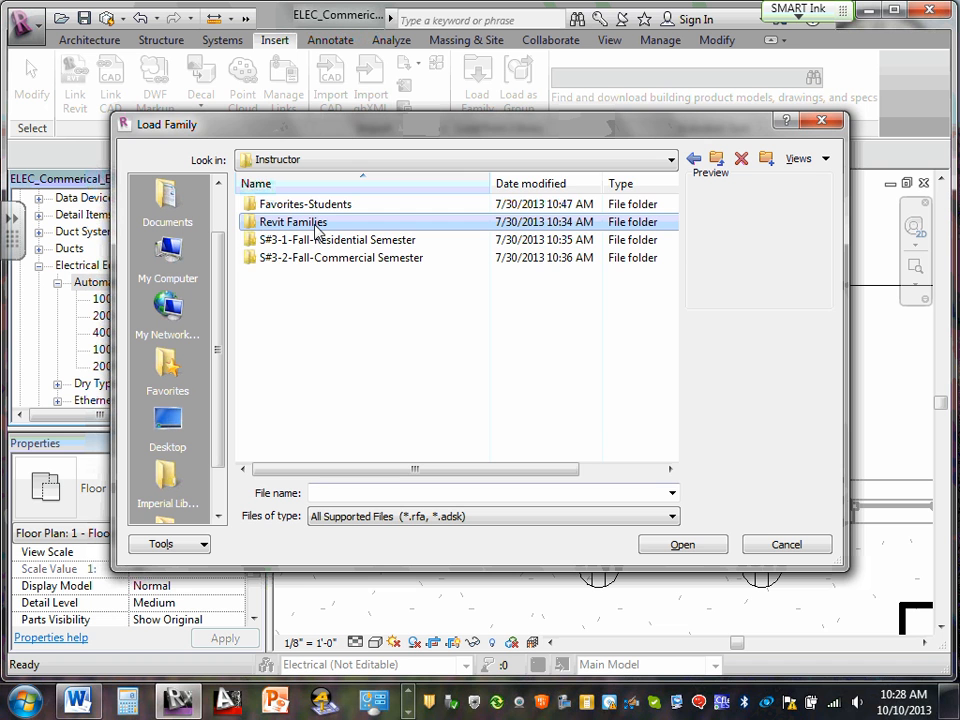
{"action": "double_click", "coordinate": [314, 228]}
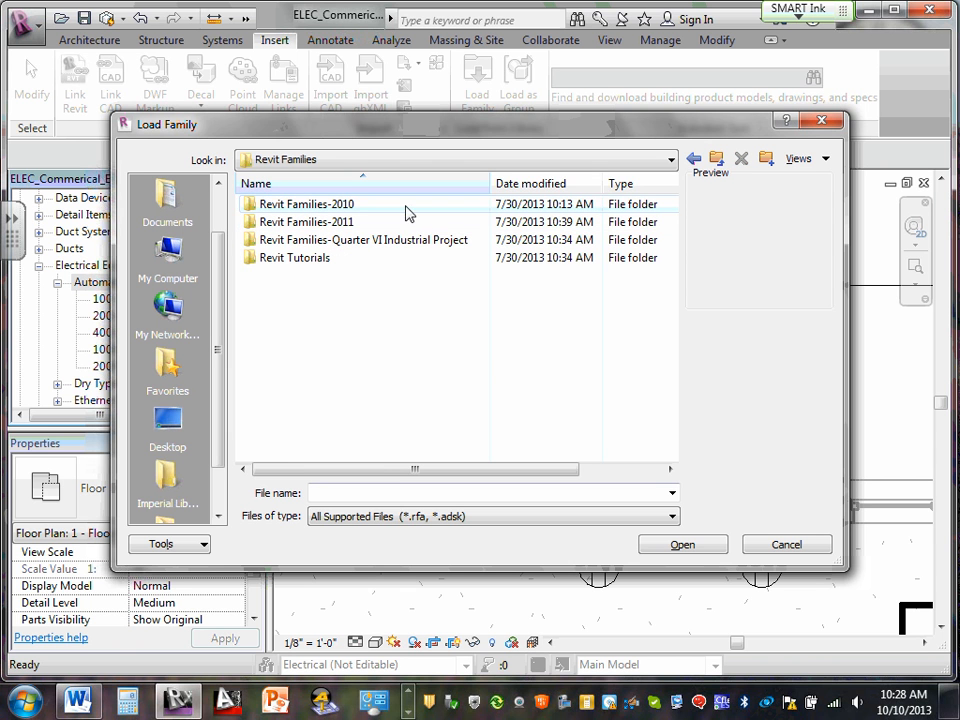
{"action": "left_click", "coordinate": [335, 224]}
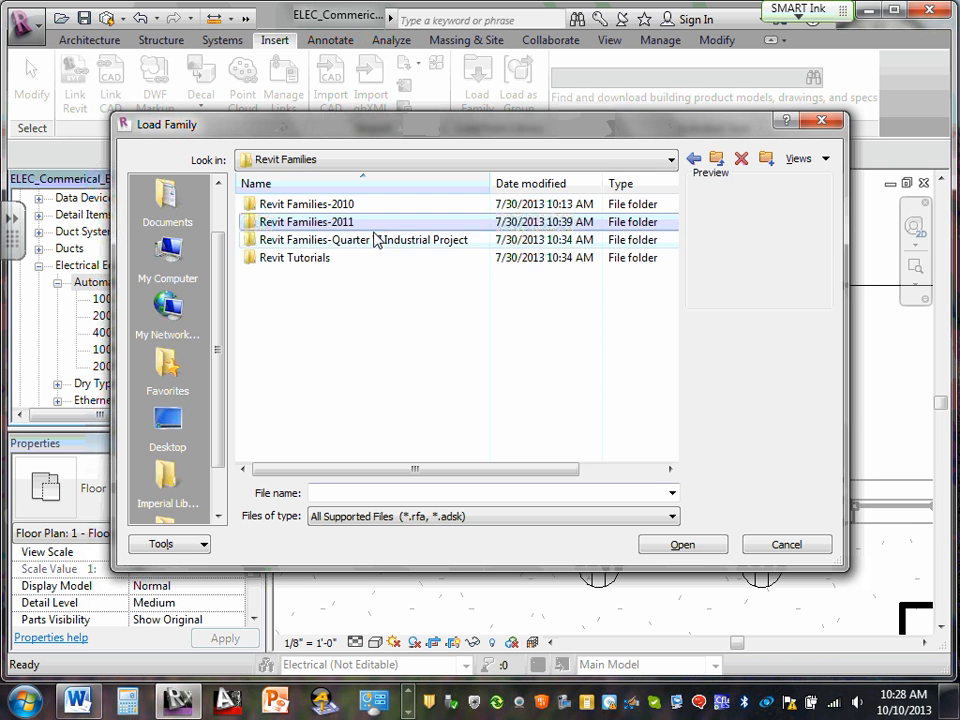
{"action": "double_click", "coordinate": [341, 222]}
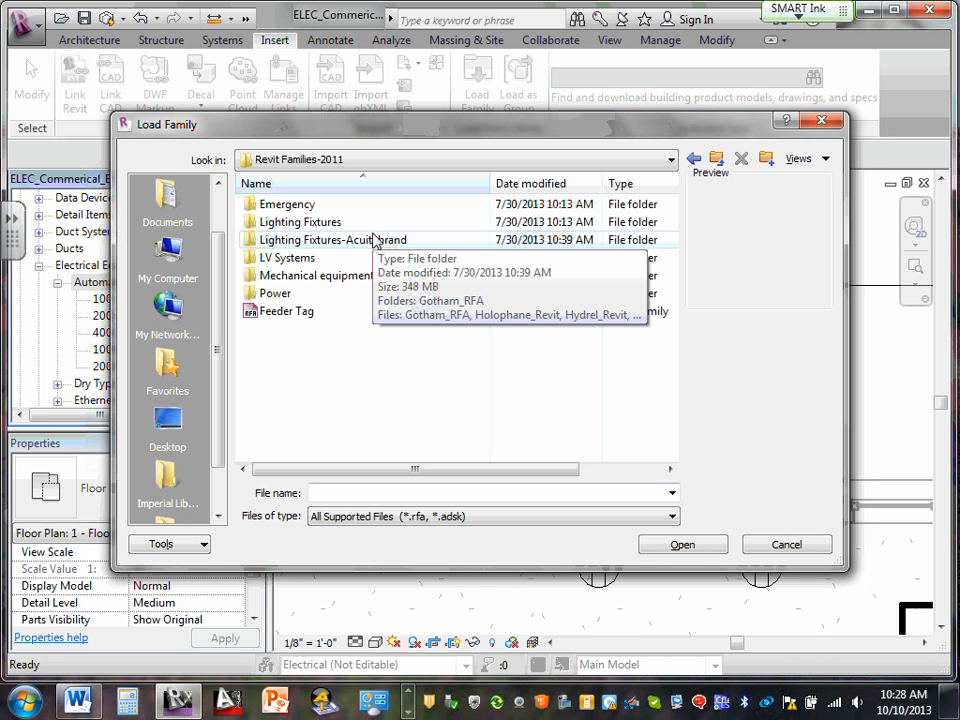
{"action": "left_click", "coordinate": [815, 547]}
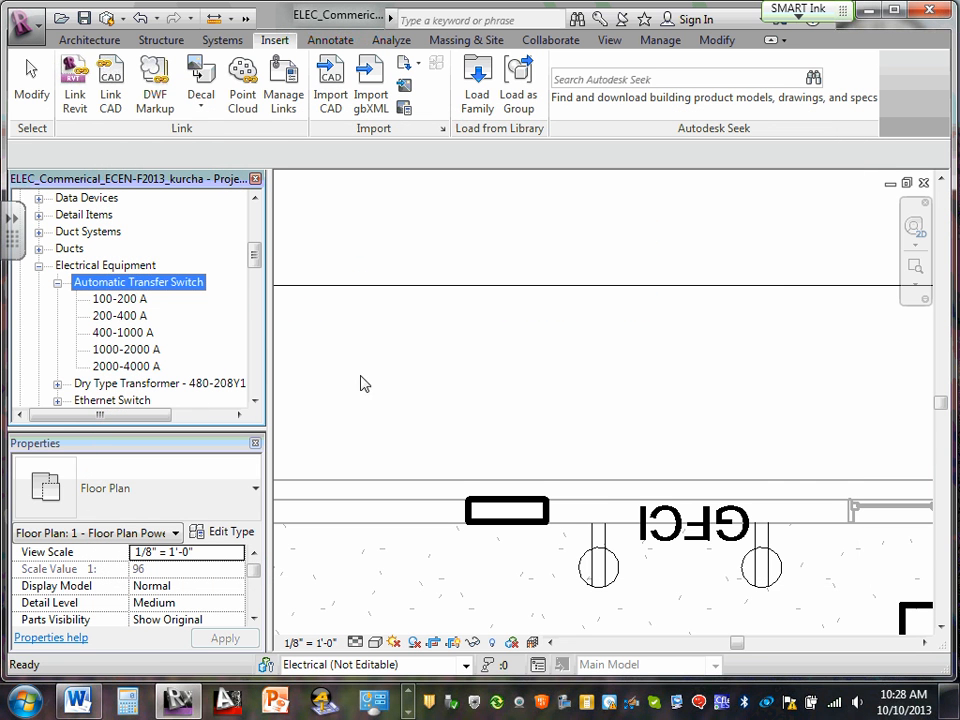
Fit the whole power floor plan in the view and enlarge it slightly.
{"action": "left_click", "coordinate": [915, 284]}
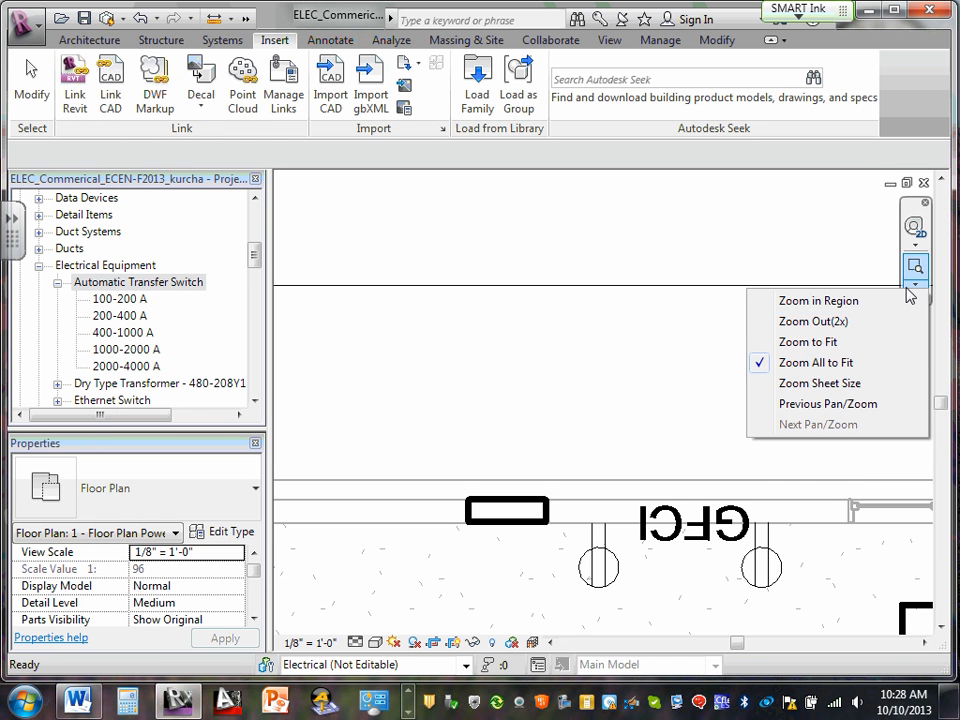
{"action": "left_click", "coordinate": [843, 342]}
{"action": "scroll", "coordinate": [625, 180], "scroll_direction": "up", "scroll_amount": 4}
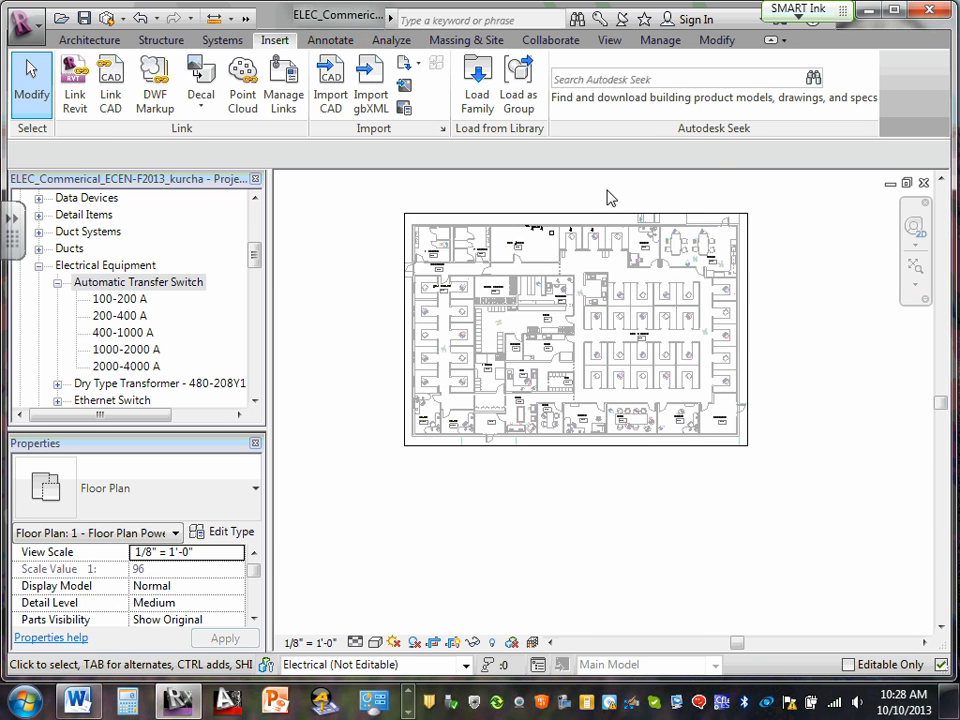
{"action": "left_click", "coordinate": [409, 693]}
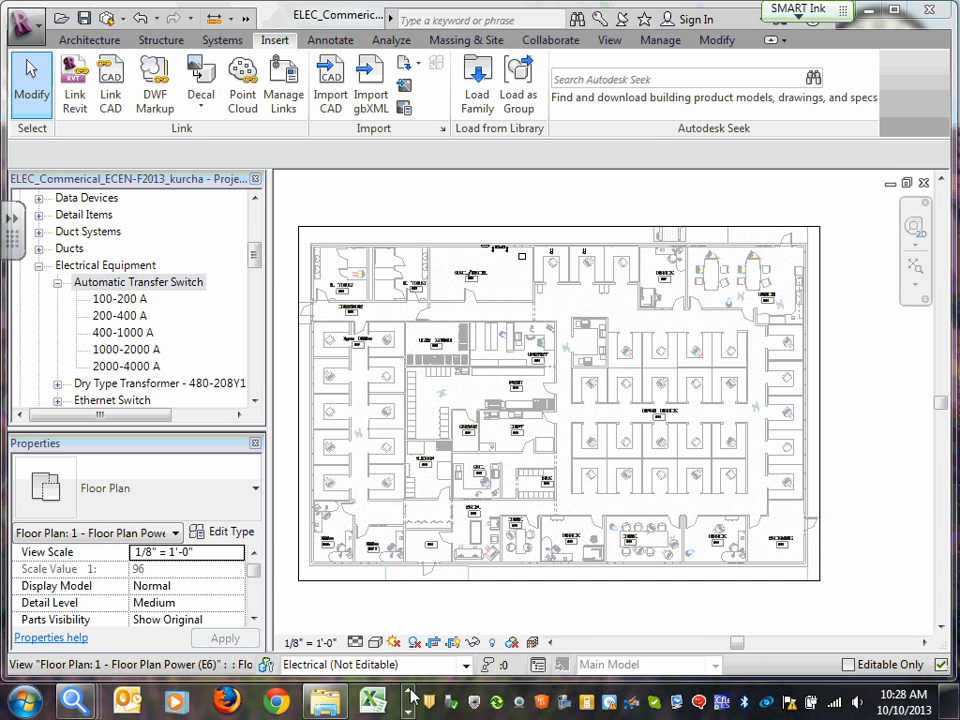
{"action": "left_click", "coordinate": [407, 714]}
{"action": "left_click", "coordinate": [407, 714]}
{"action": "left_click", "coordinate": [407, 714]}
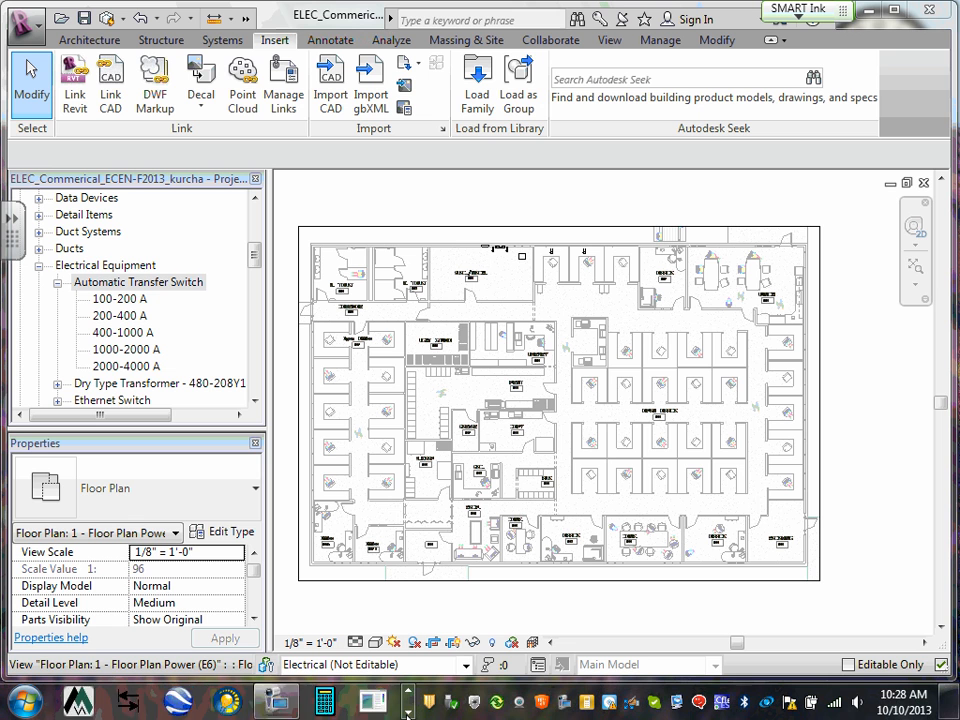
{"action": "left_click", "coordinate": [407, 714]}
{"action": "left_click", "coordinate": [408, 693]}
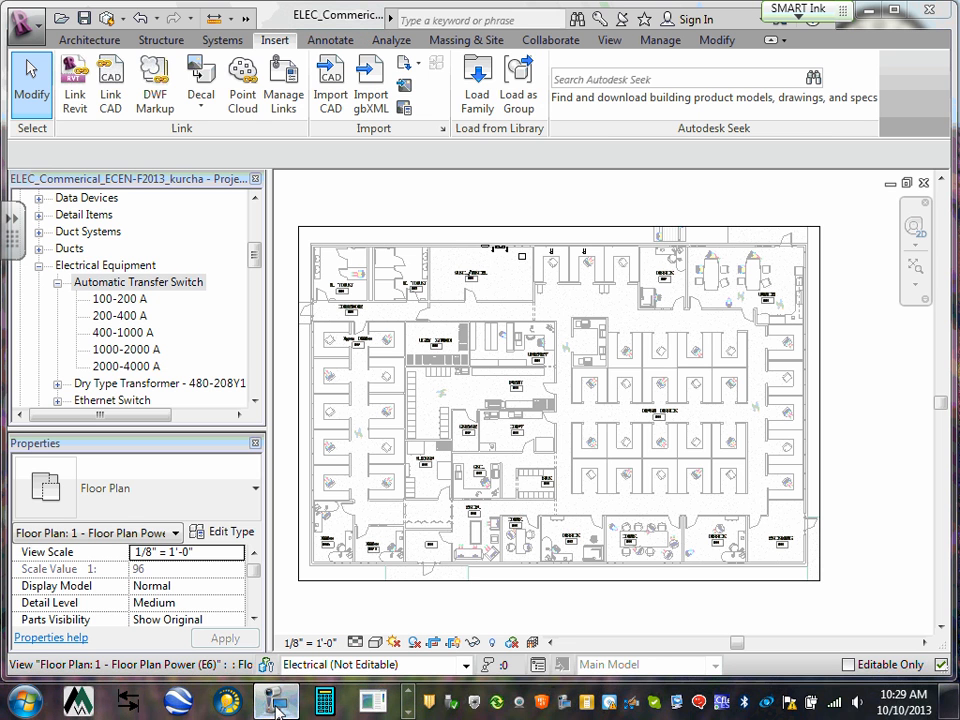